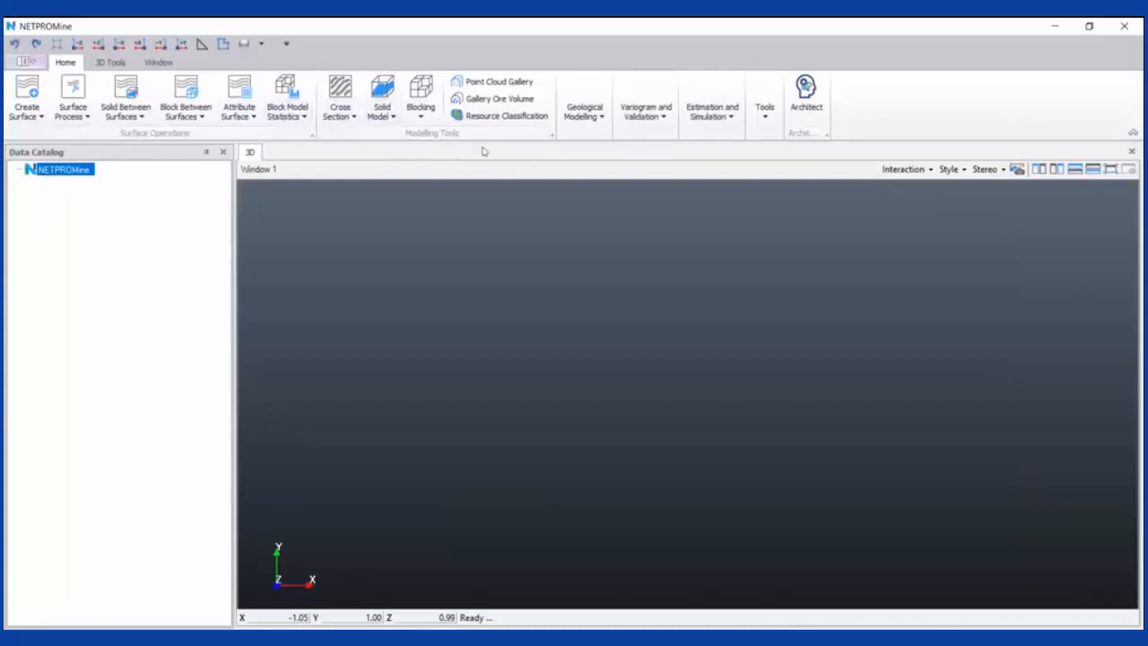
pyautogui.click(344, 117)
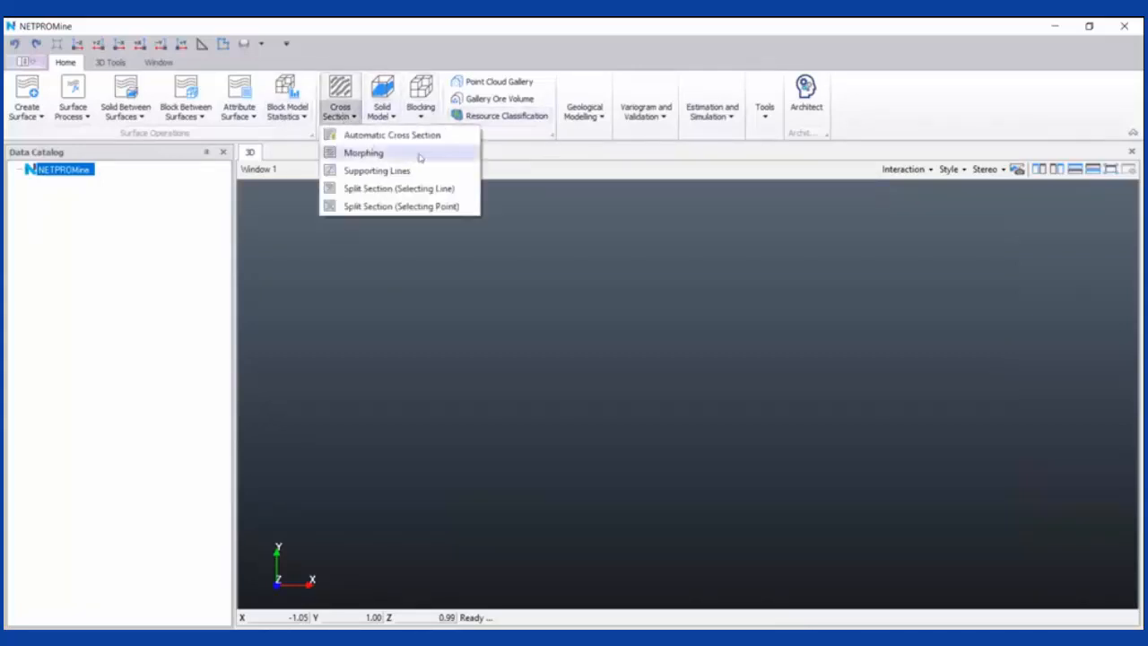
pyautogui.click(288, 142)
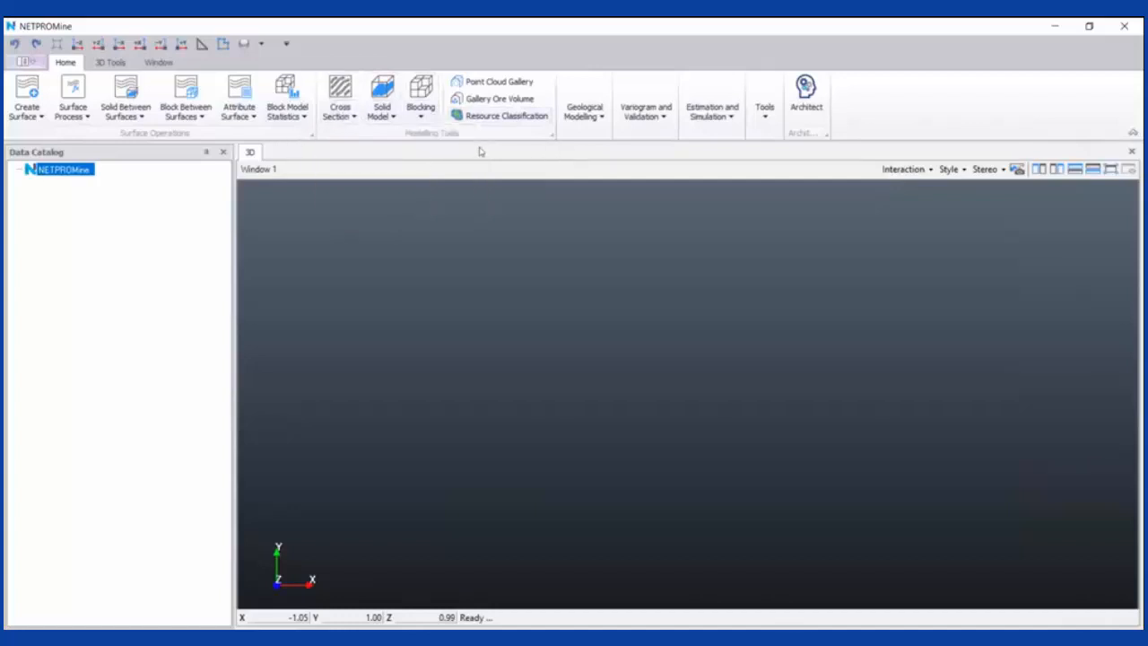
# Place the Quick Access Toolbar below the ribbon and restore it above the ribbon
pyautogui.rightClick(871, 104)
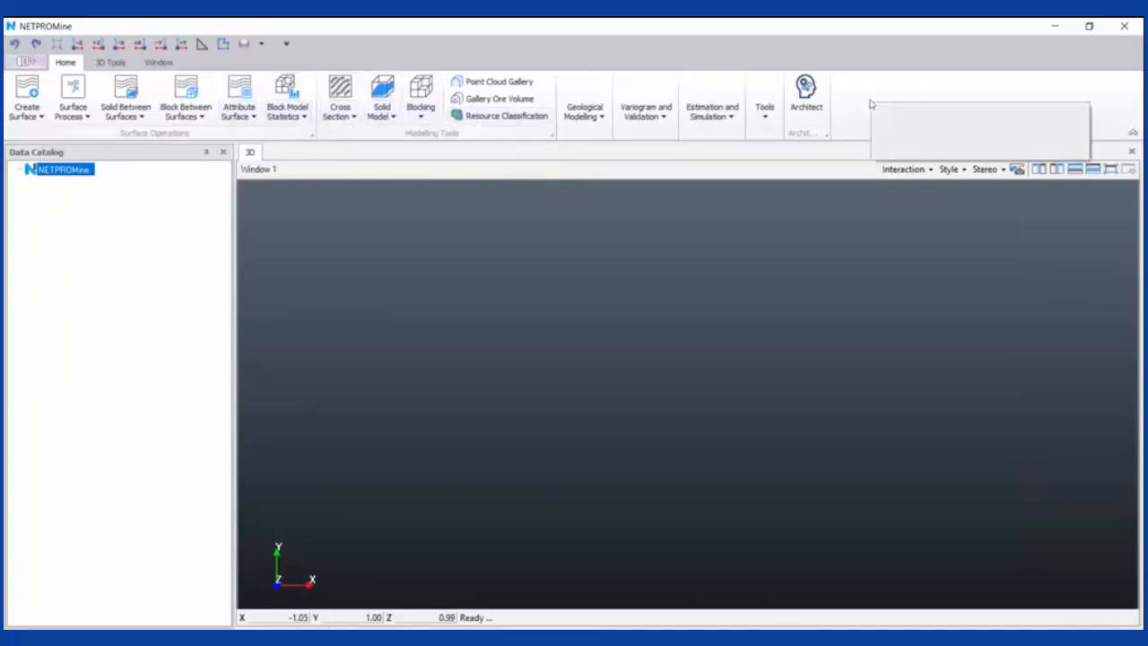
pyautogui.click(887, 114)
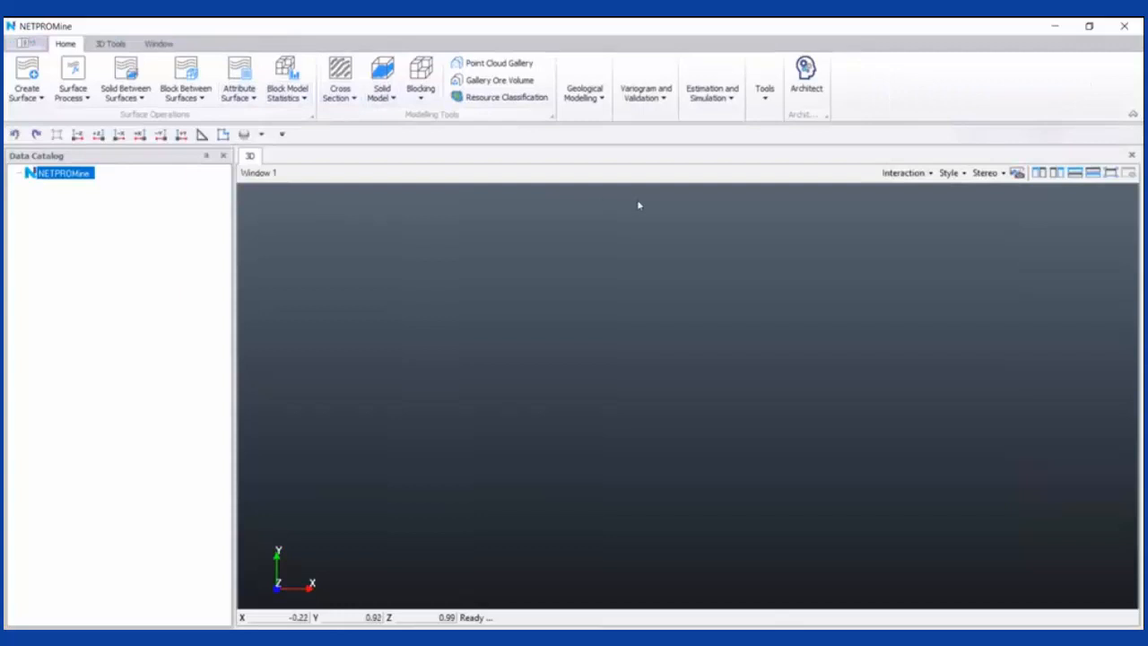
pyautogui.rightClick(915, 87)
pyautogui.click(944, 97)
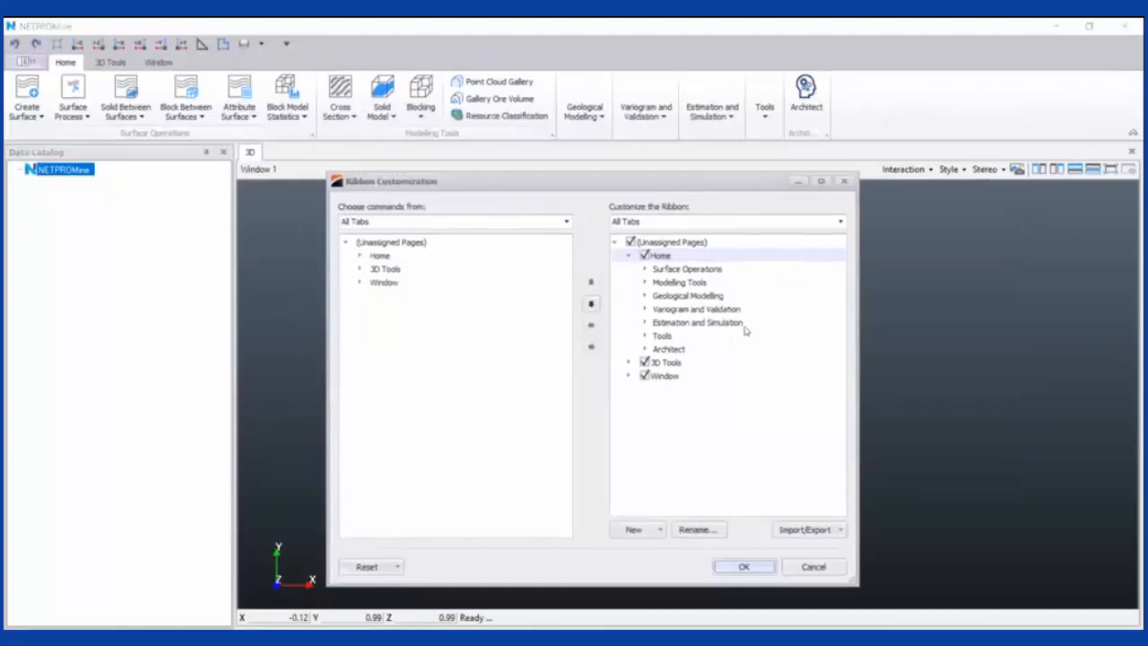
# Remove the Architect group from the Home tab through the ribbon customization and apply the change
pyautogui.click(706, 350)
pyautogui.click(590, 325)
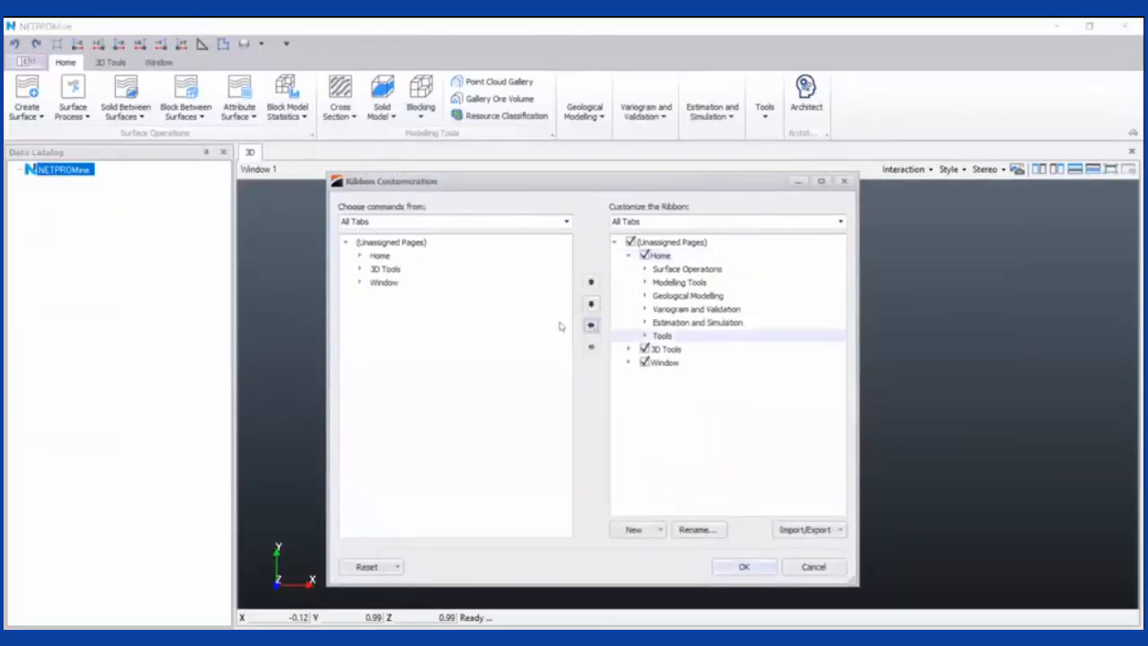
pyautogui.click(743, 566)
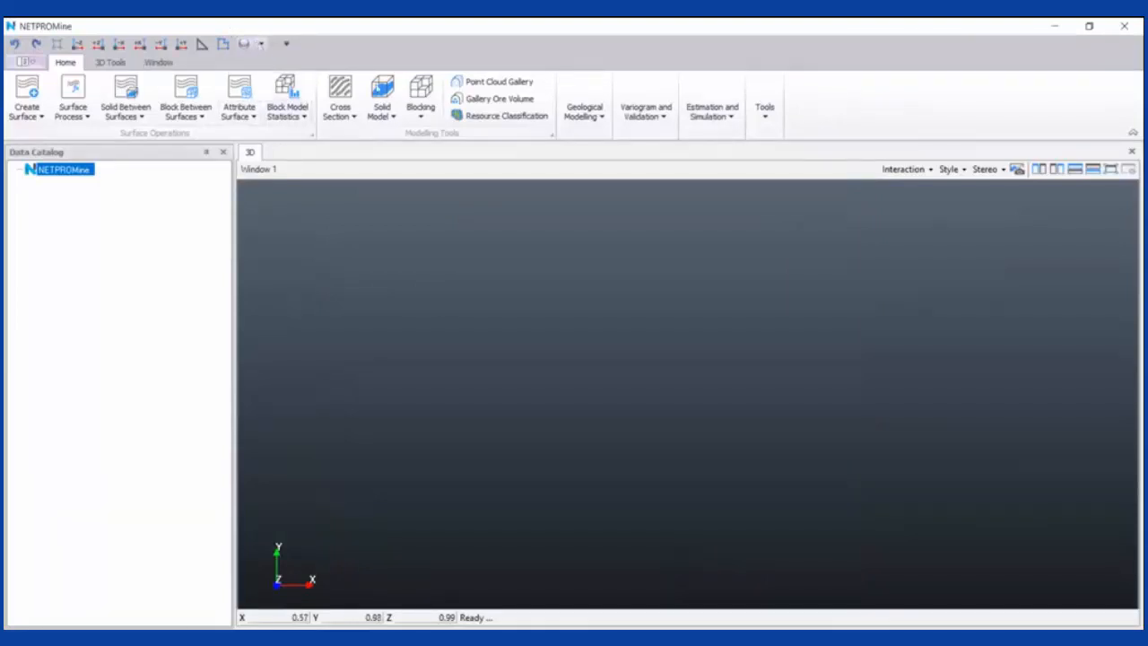
# Add the Blocking command group to the Quick Access Toolbar and check which commands it offers there
pyautogui.rightClick(424, 88)
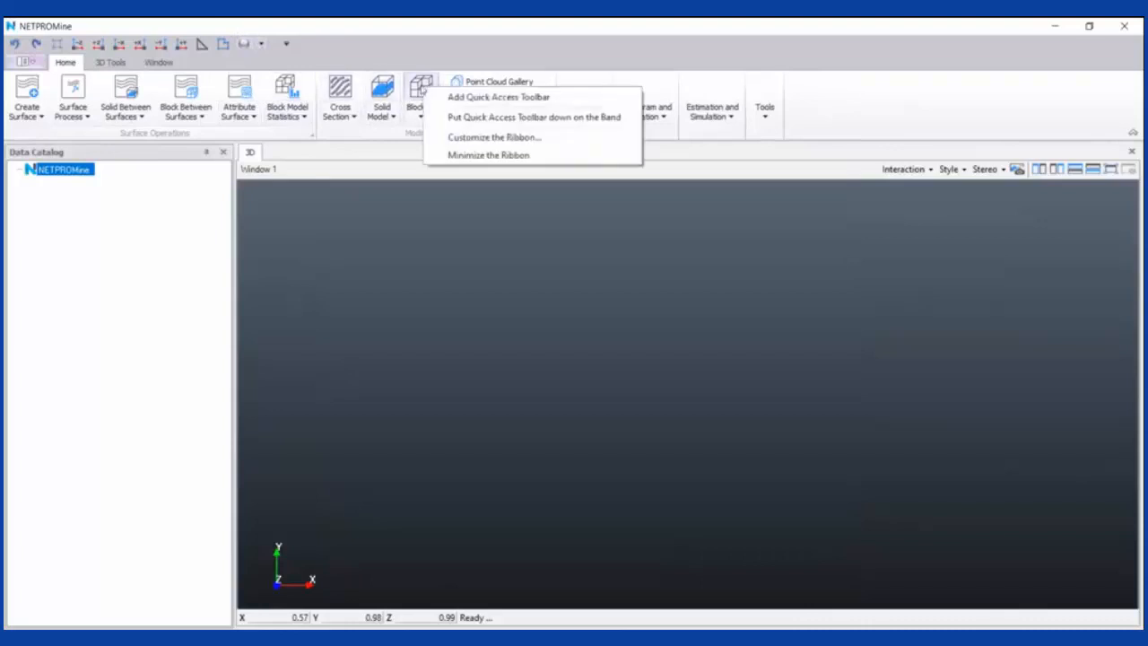
pyautogui.click(469, 98)
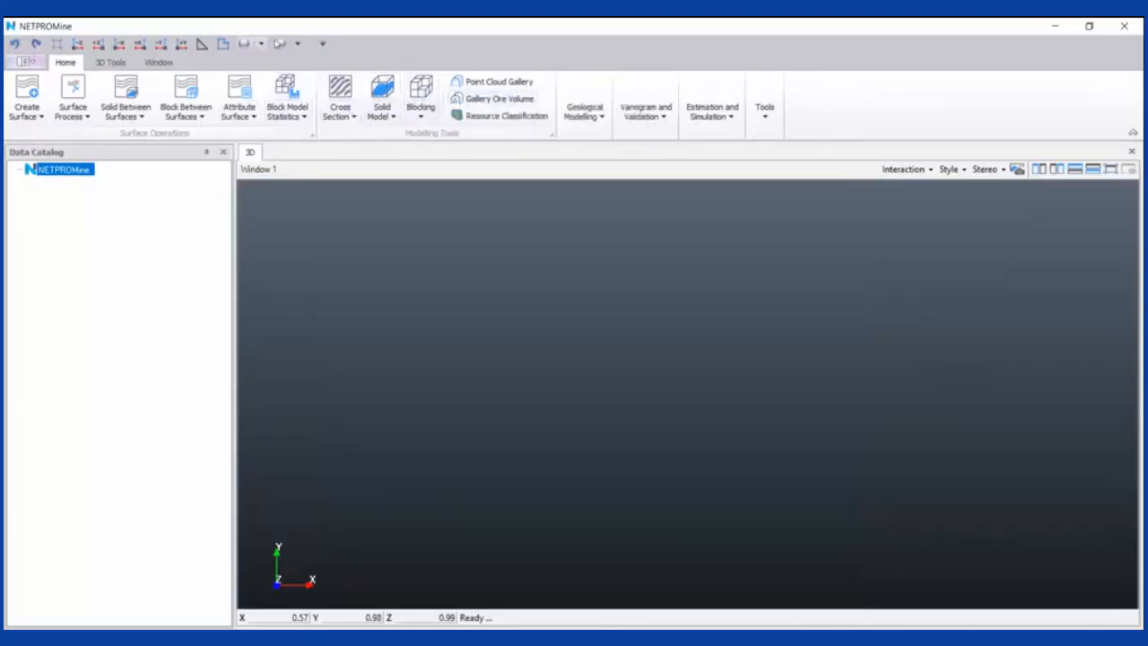
pyautogui.click(300, 44)
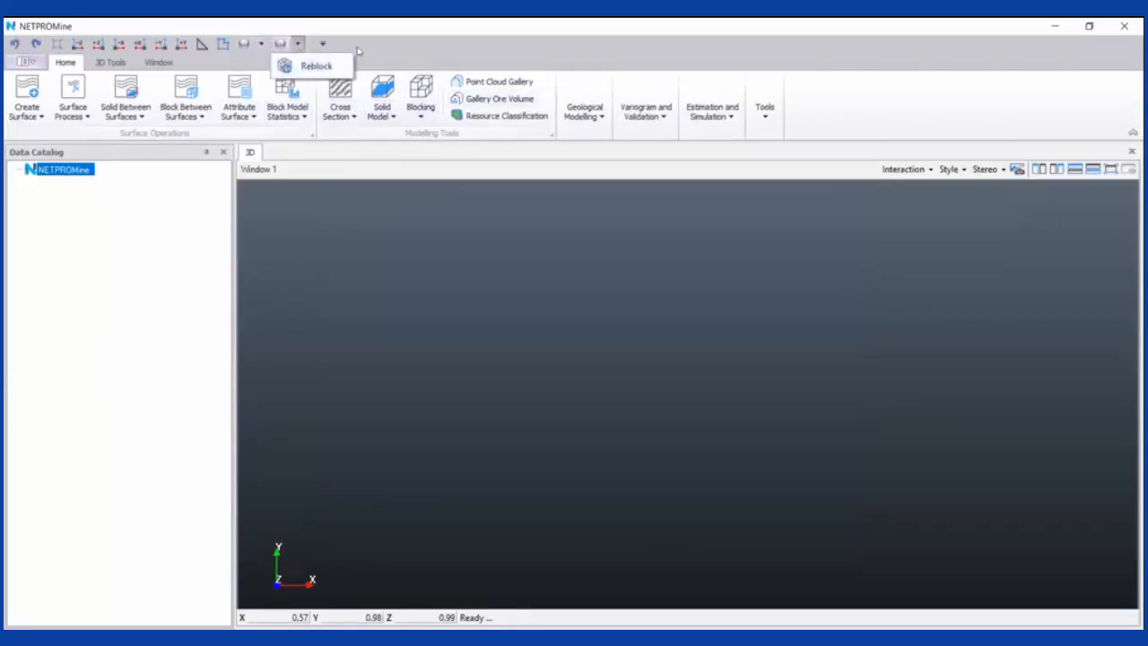
pyautogui.click(358, 51)
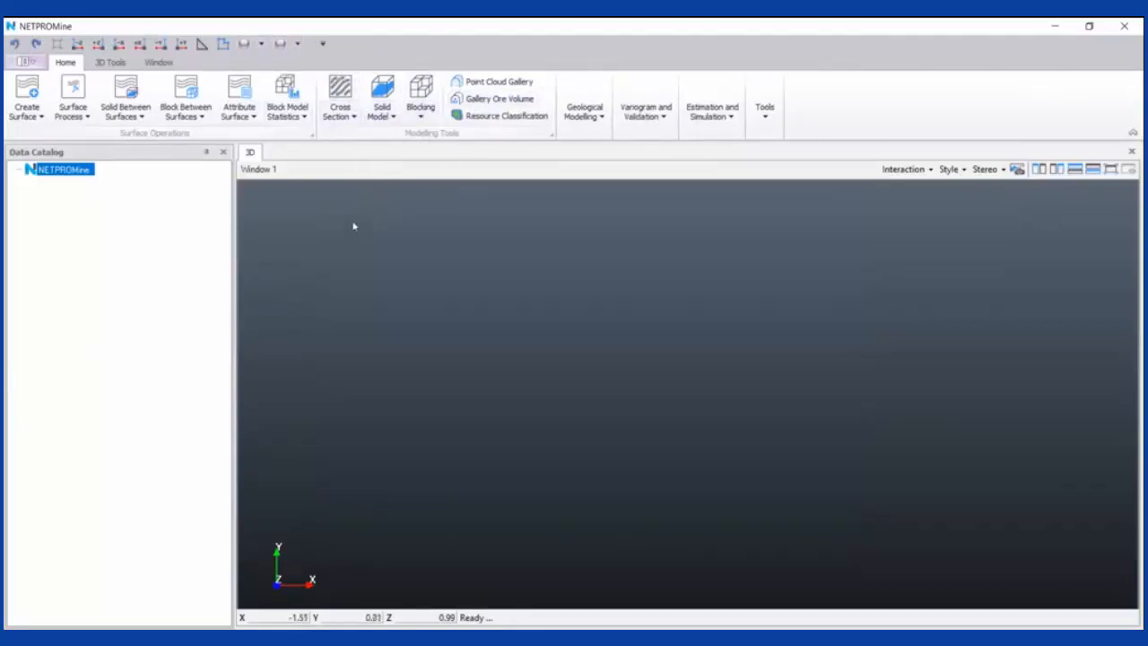
pyautogui.click(110, 62)
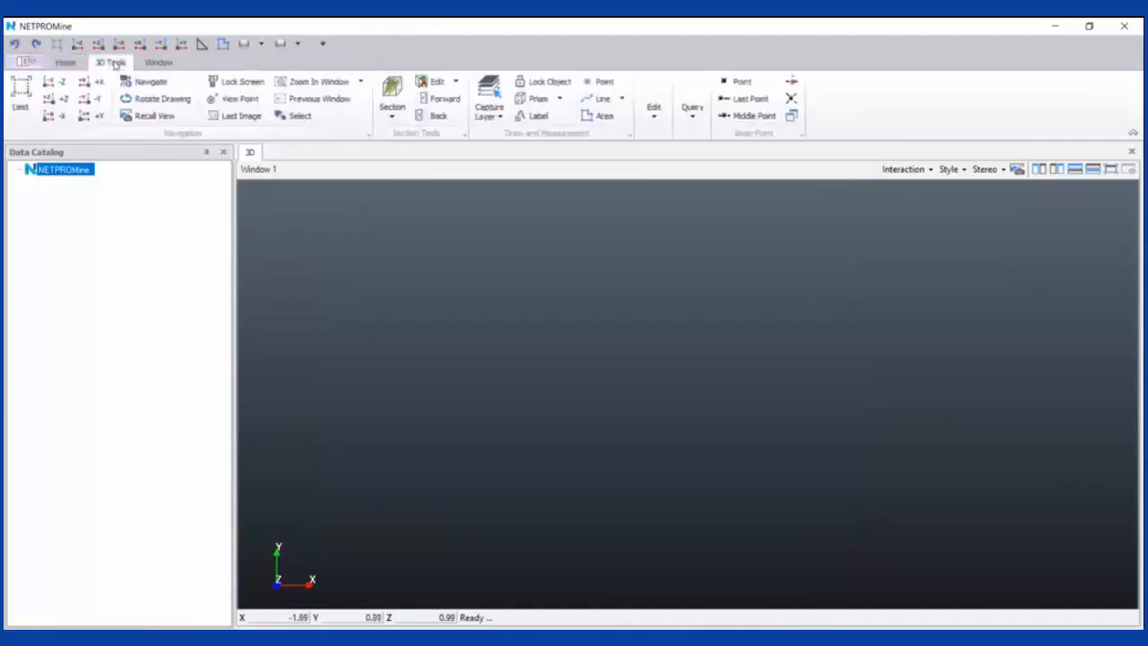
pyautogui.click(162, 64)
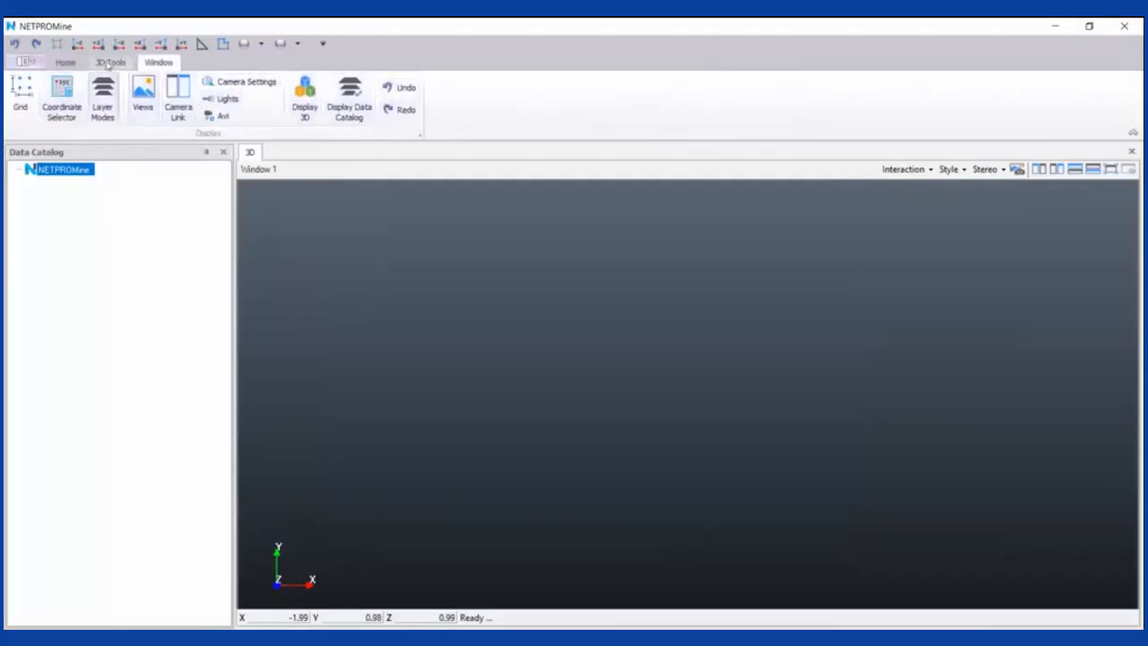
pyautogui.click(110, 62)
pyautogui.click(68, 63)
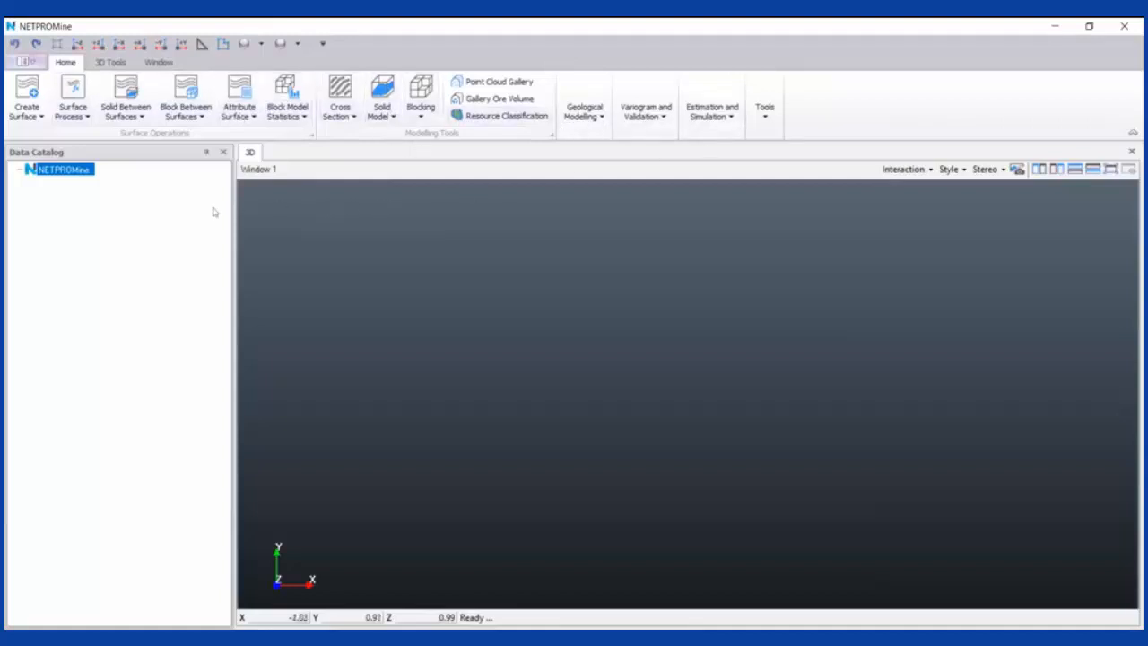
# Create a new project from the Empty Project template and save it as Nickel in the Nikel Verisi folder
pyautogui.rightClick(105, 176)
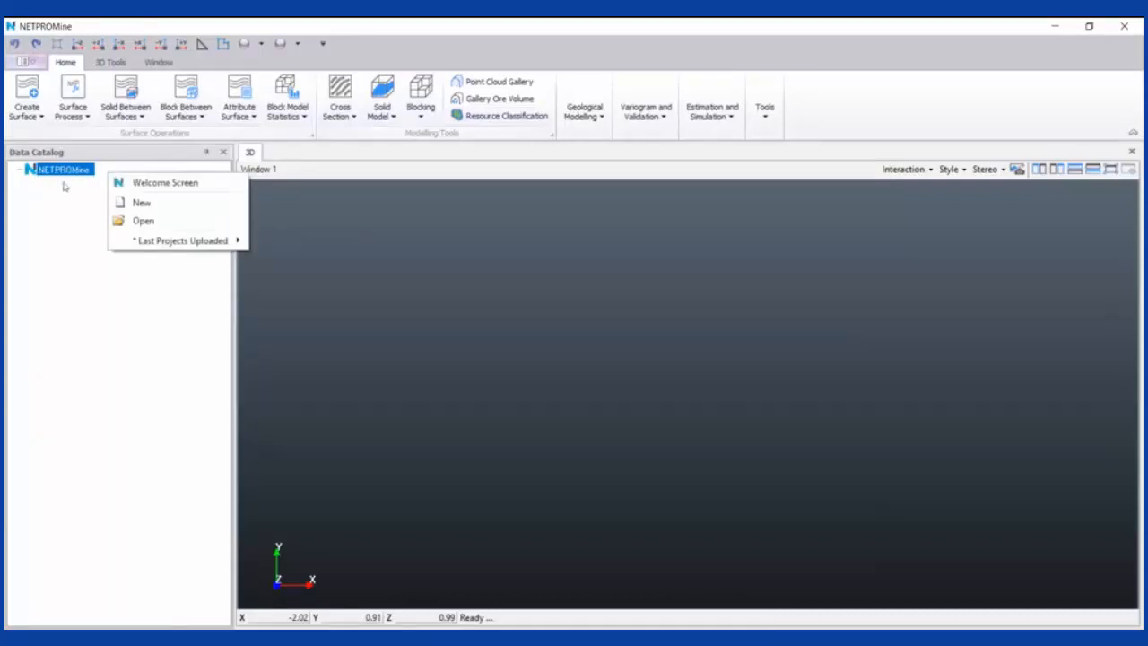
pyautogui.click(177, 205)
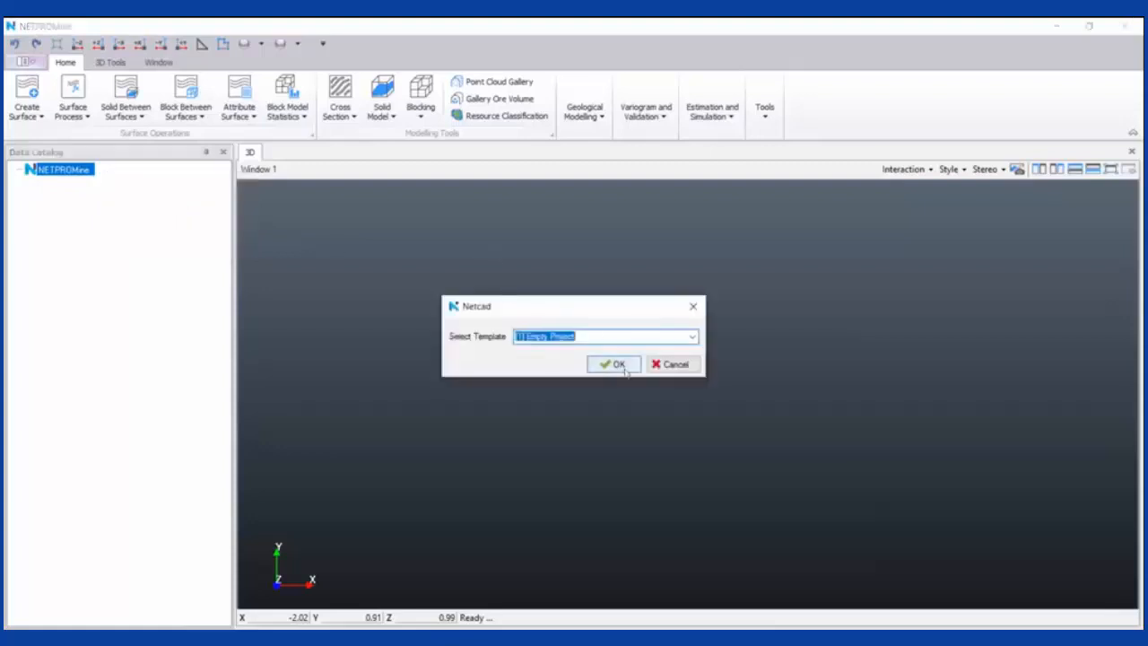
pyautogui.click(618, 364)
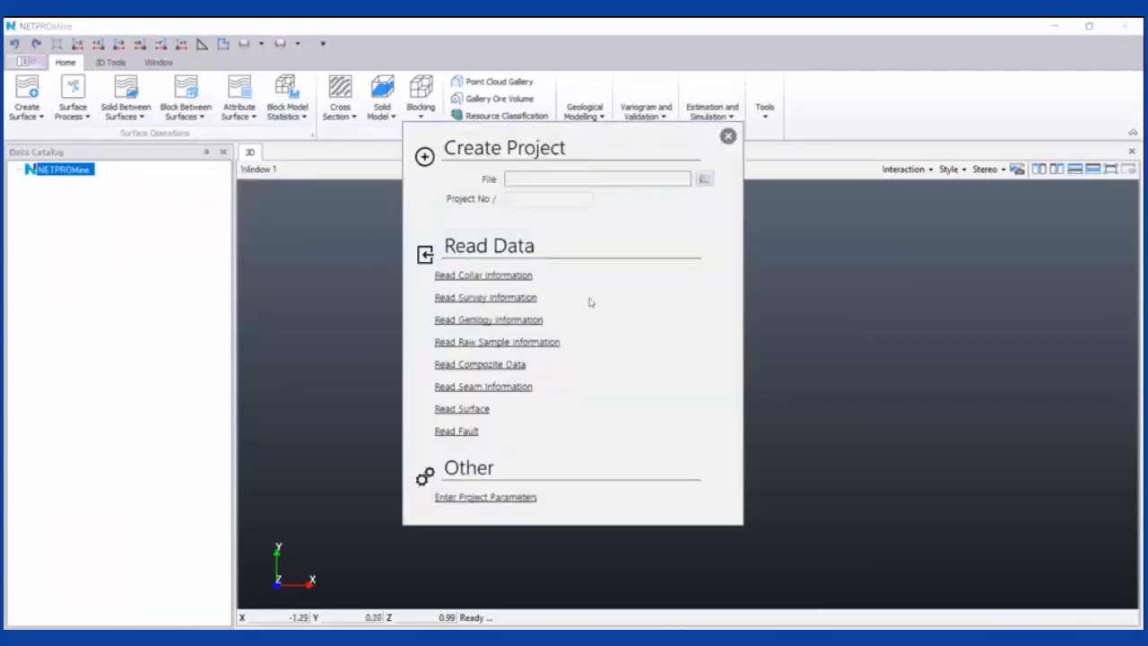
pyautogui.click(704, 179)
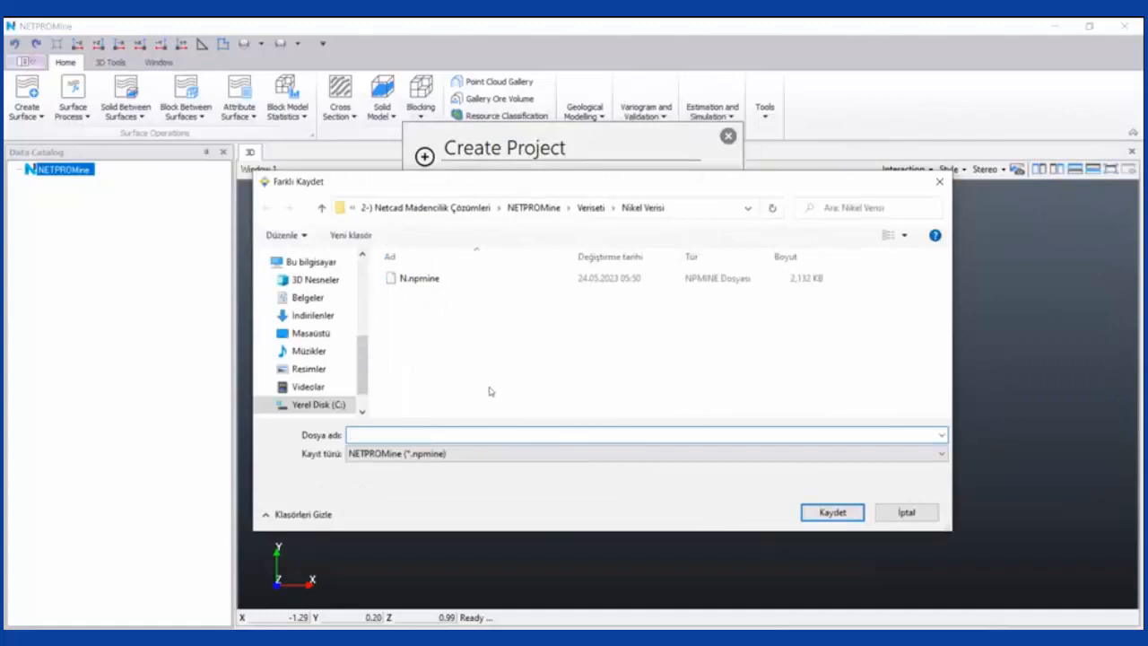
pyautogui.write('Nickel')
pyautogui.click(817, 515)
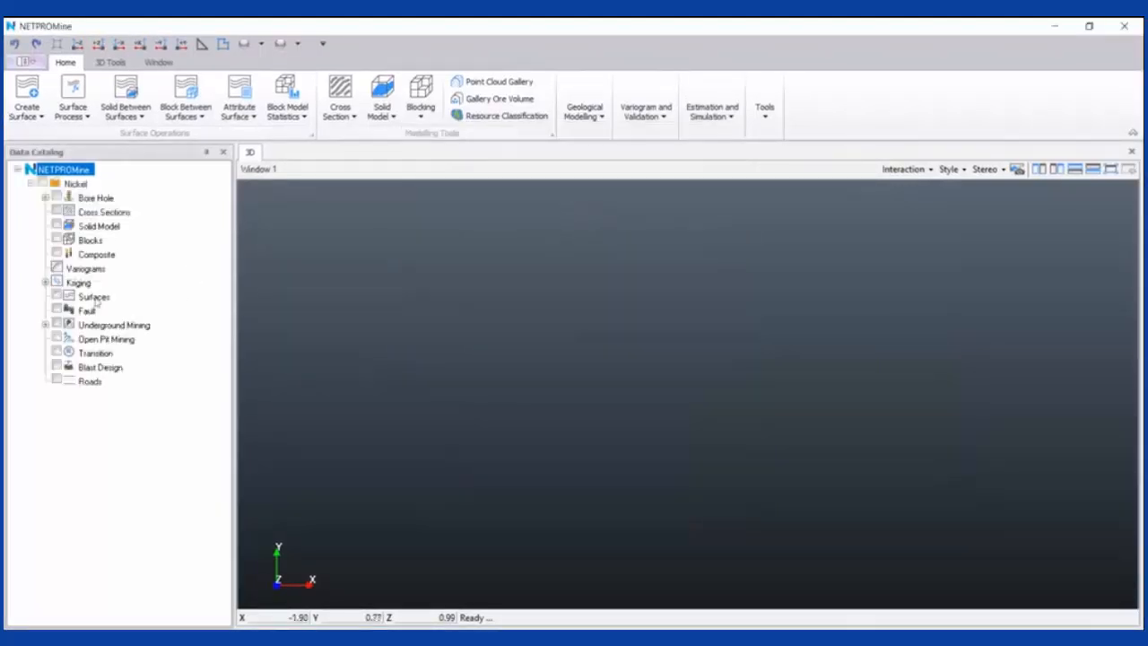
# Expand Bore Hole in the Nickel project and examine the Data Catalog entries, including Solid Model, Blocks, Composite and Surfaces
pyautogui.click(109, 198)
pyautogui.click(116, 184)
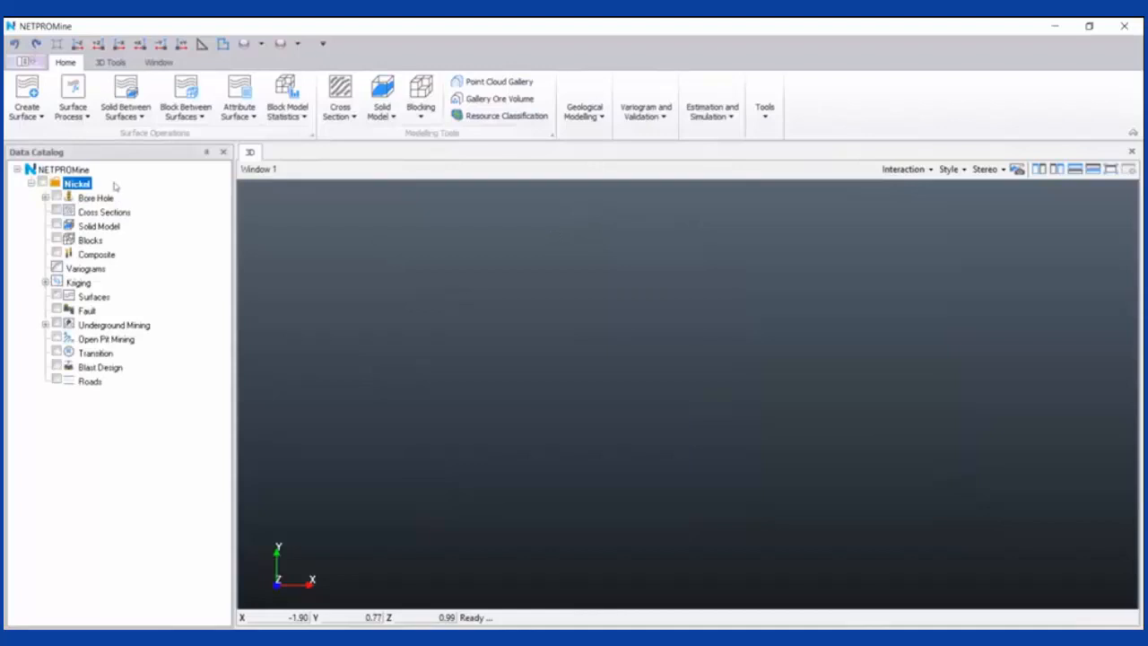
pyautogui.click(45, 197)
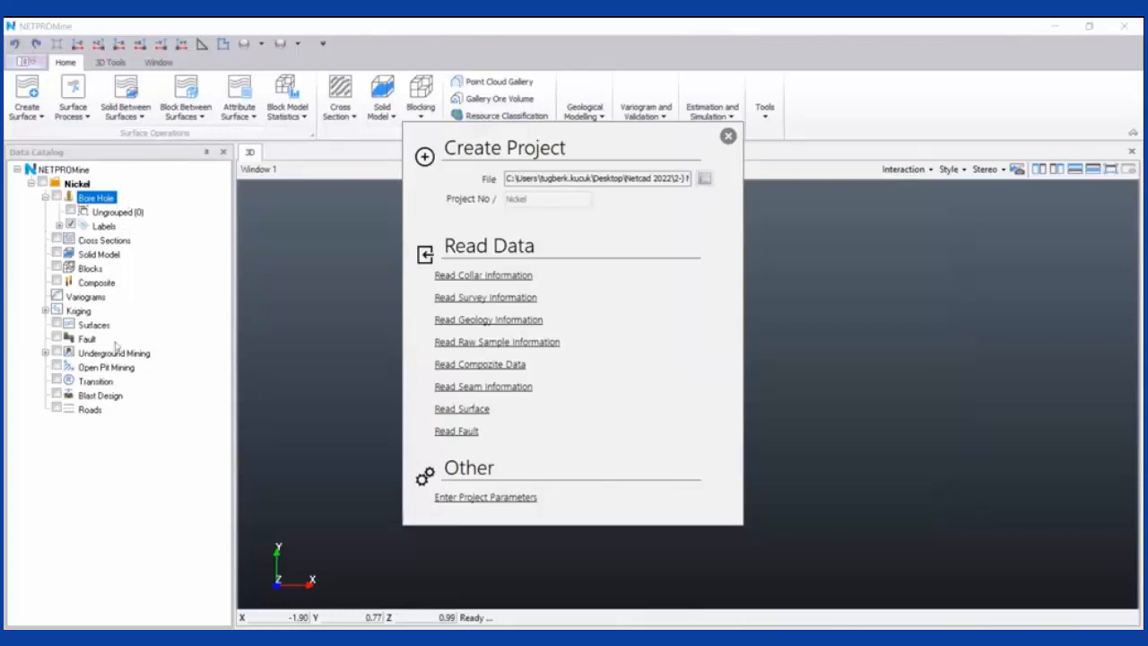
pyautogui.click(120, 257)
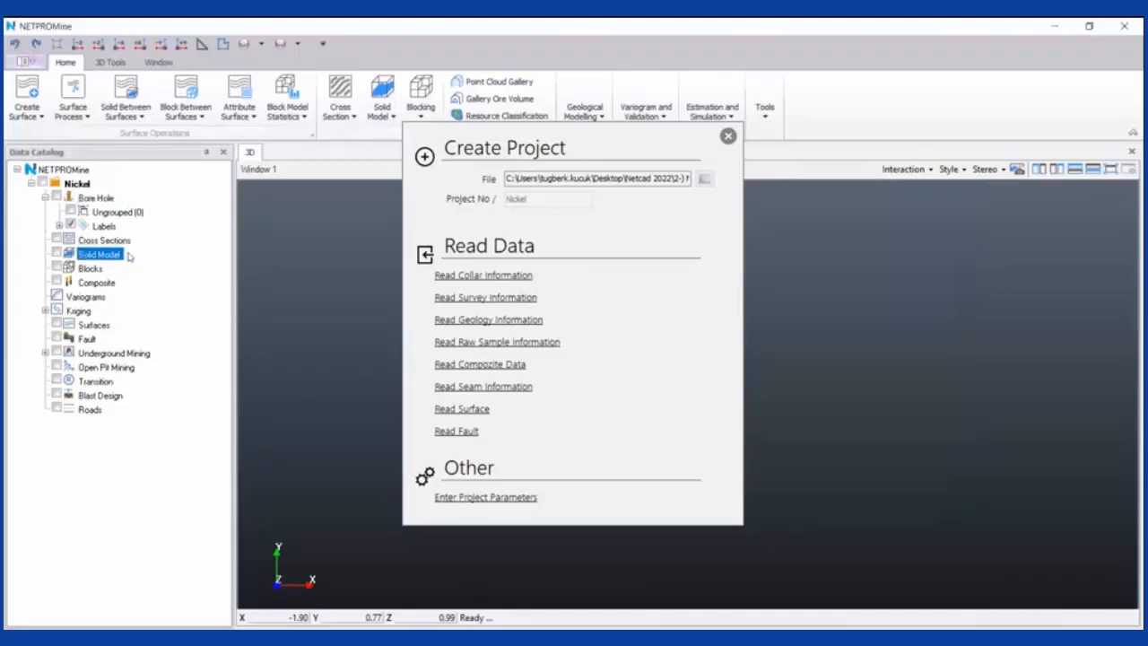
pyautogui.click(110, 269)
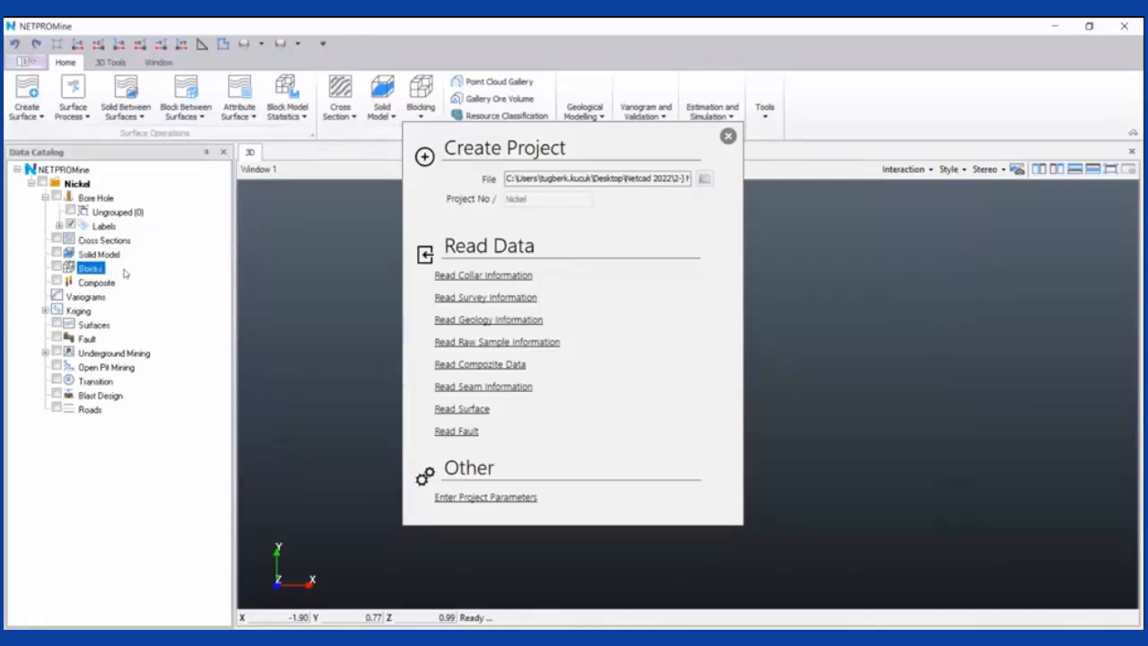
pyautogui.click(126, 286)
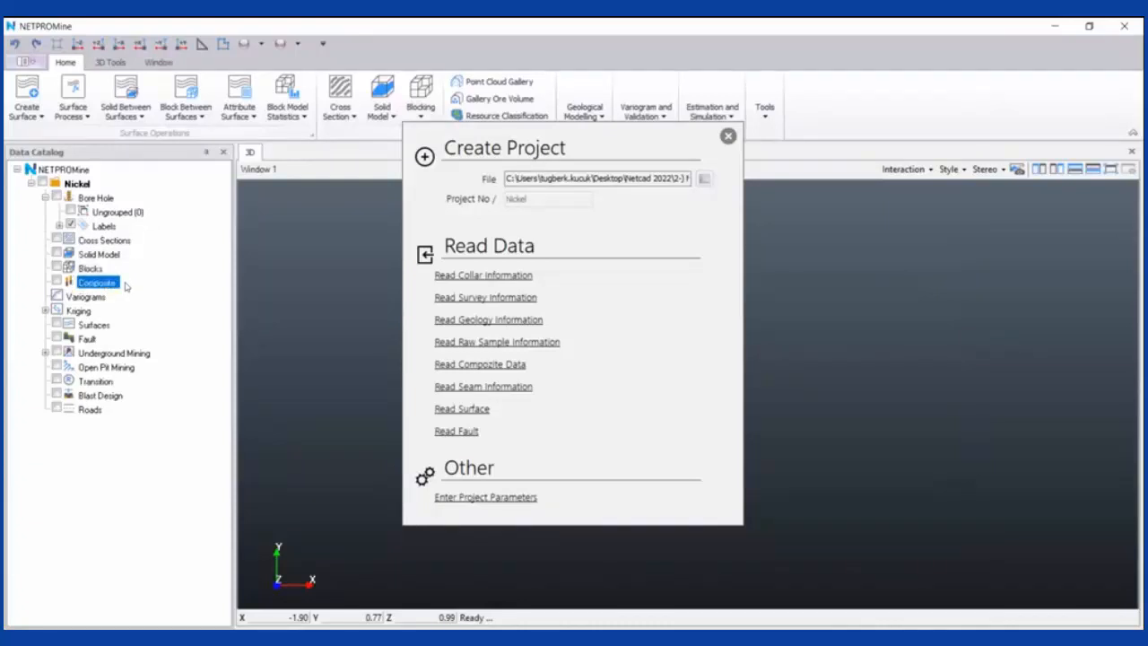
pyautogui.click(106, 200)
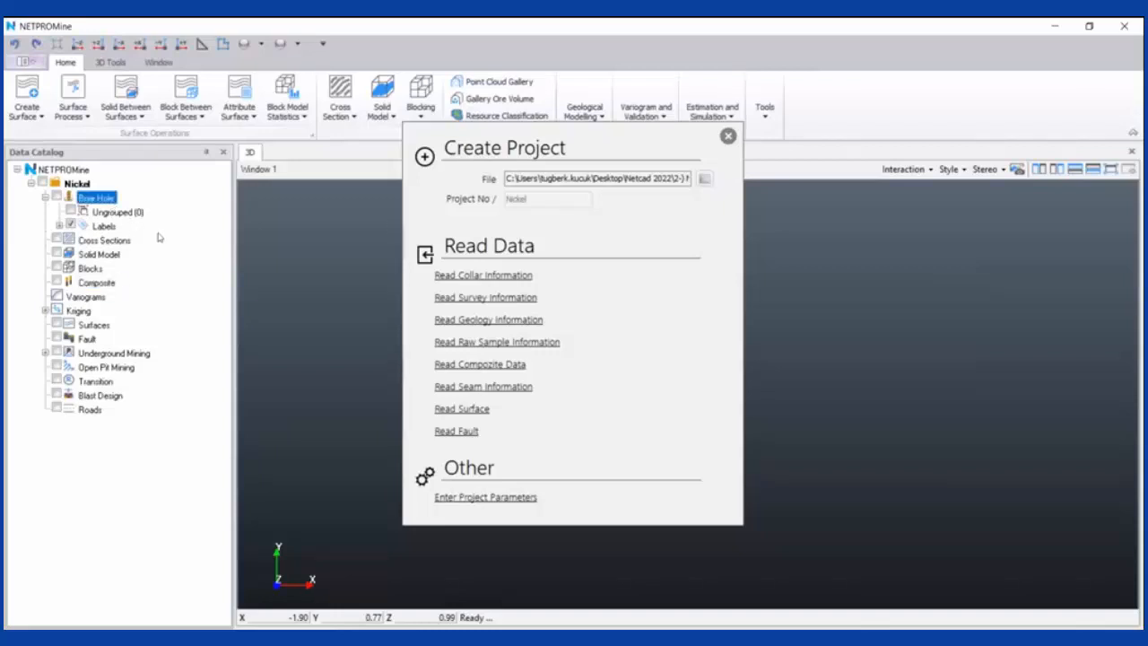
pyautogui.click(104, 268)
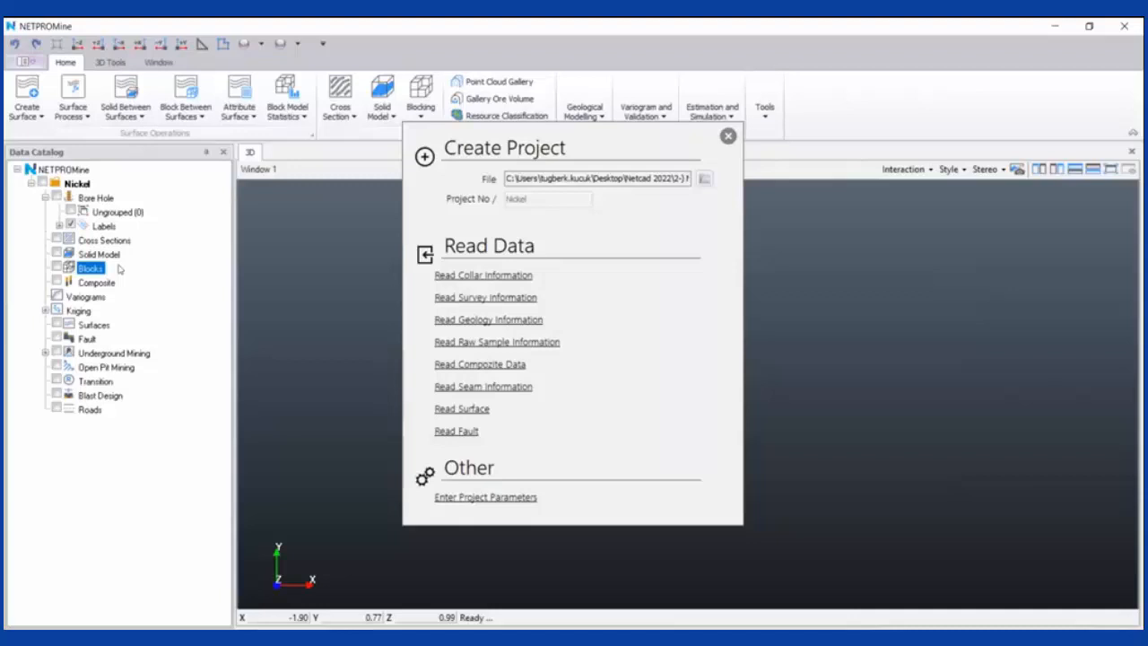
pyautogui.click(129, 324)
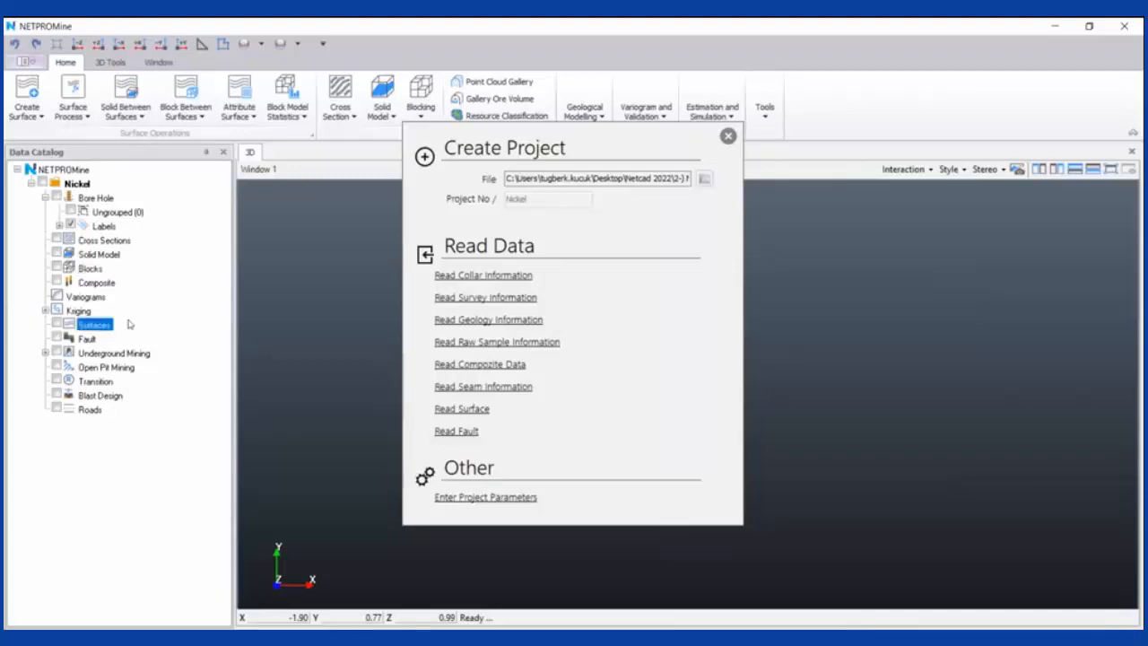
pyautogui.click(146, 199)
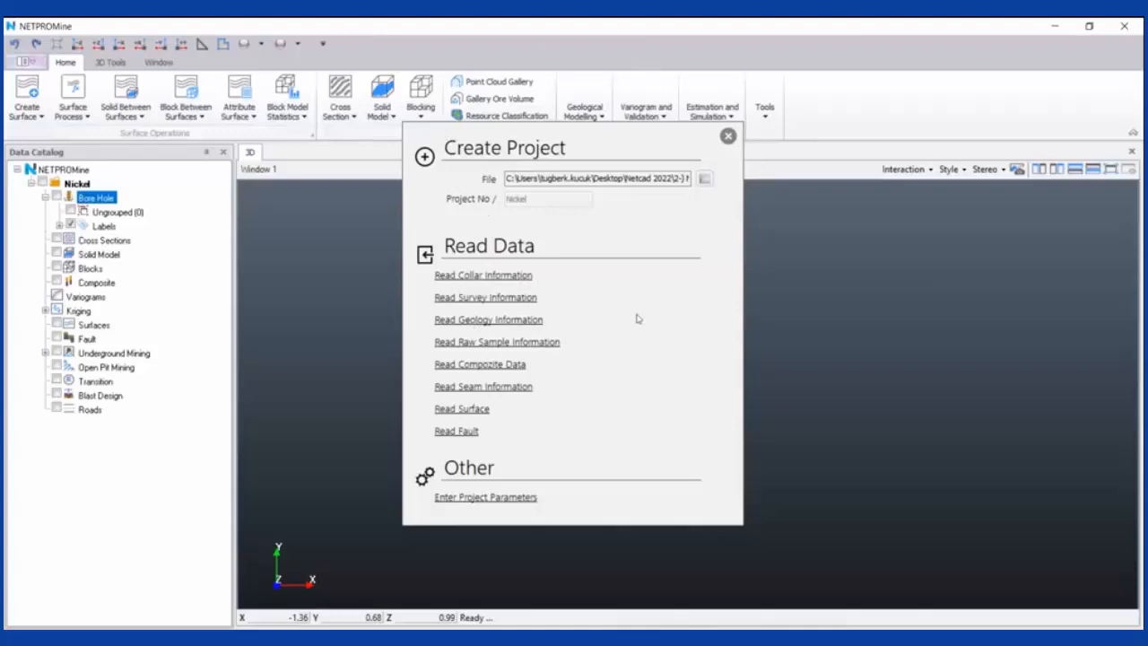
# Start reading collar information and open the source file bore hole1.csv in Excel from the file selection
pyautogui.click(494, 276)
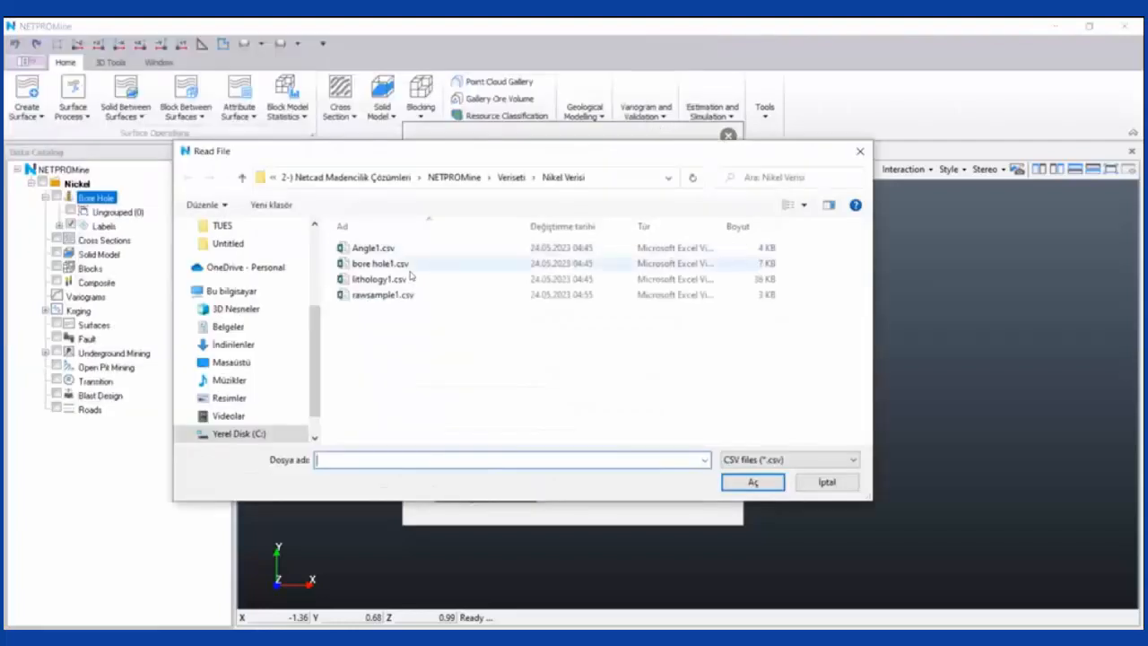
pyautogui.click(410, 263)
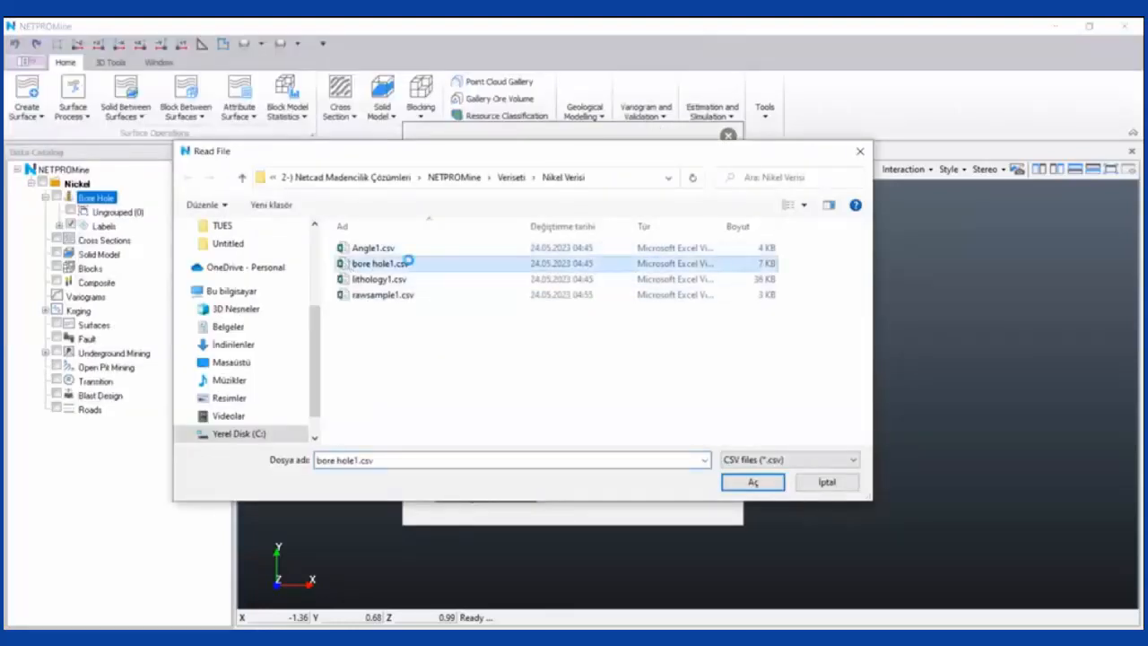
pyautogui.rightClick(419, 267)
pyautogui.click(425, 298)
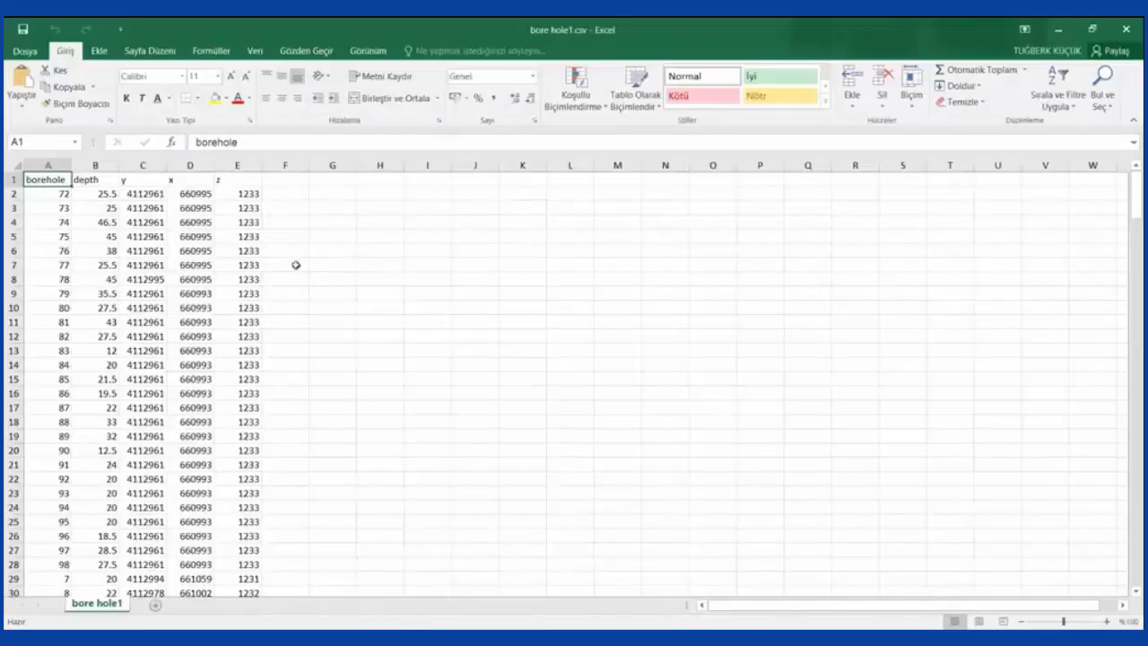
# Widen the borehole column slightly and examine the layout of the borehole, depth, y, x and z columns
pyautogui.click(327, 279)
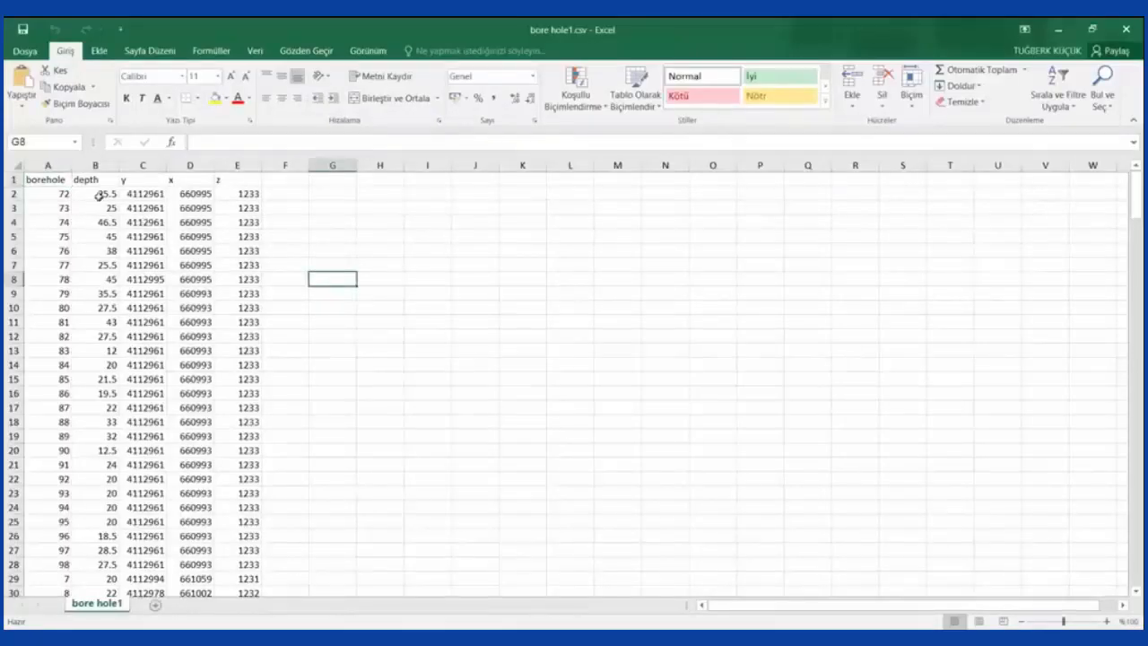
pyautogui.moveTo(72, 166); pyautogui.dragTo(87, 167)
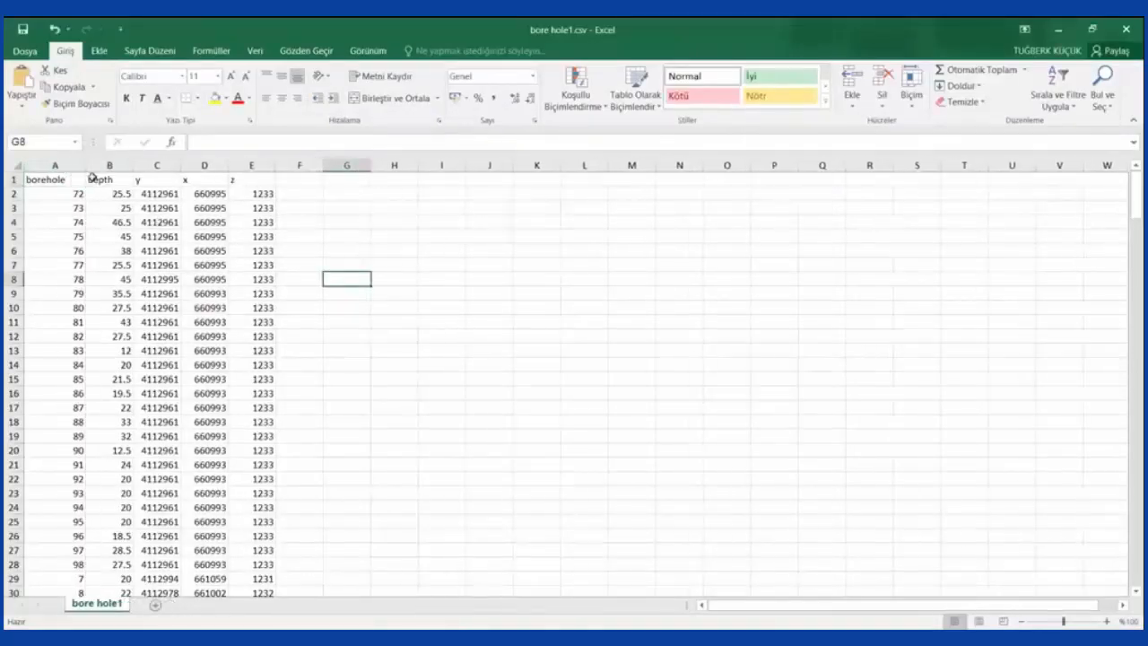
pyautogui.click(441, 293)
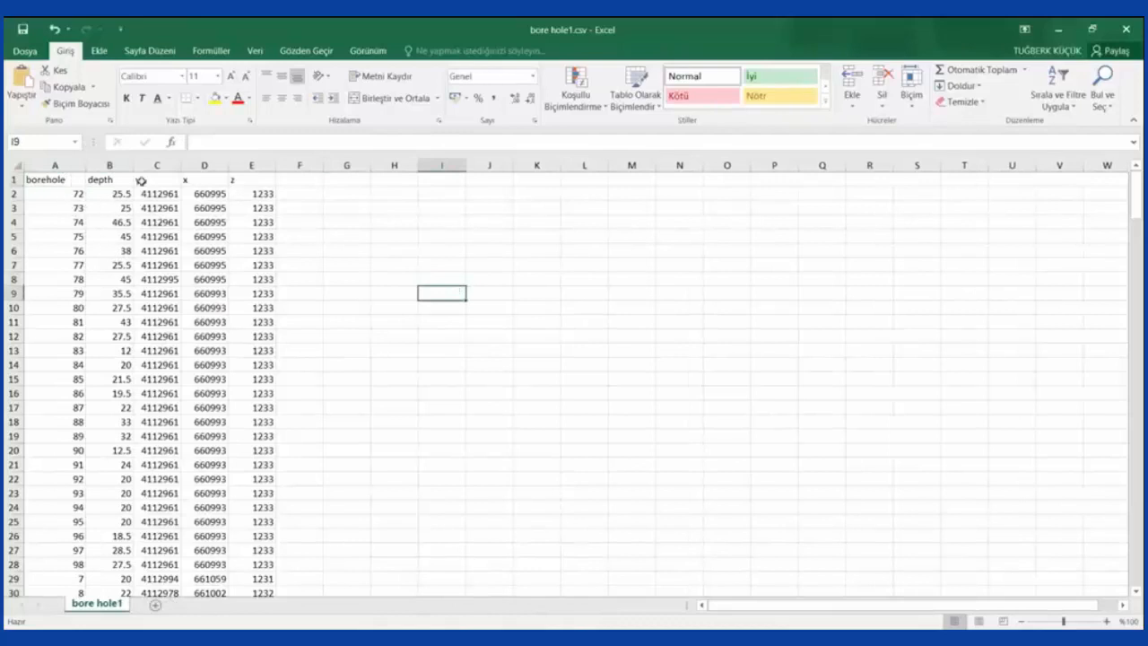
pyautogui.click(342, 219)
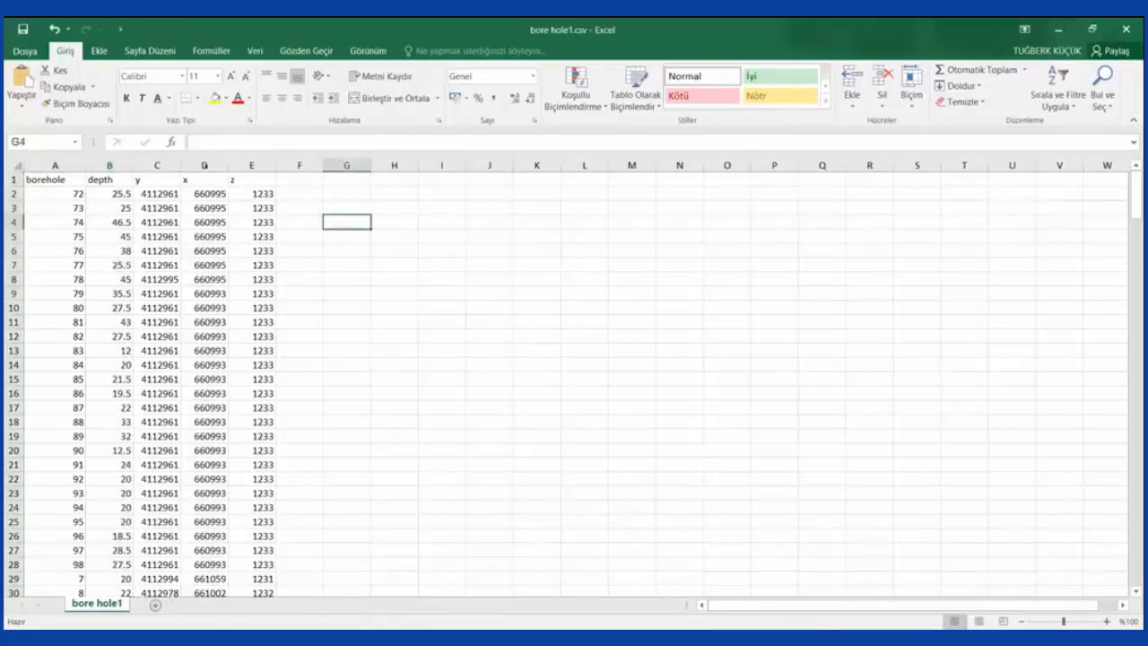
# Examine the borehole names and the y, x and z coordinate columns in bore hole1.csv
pyautogui.moveTo(156, 165); pyautogui.dragTo(253, 166)
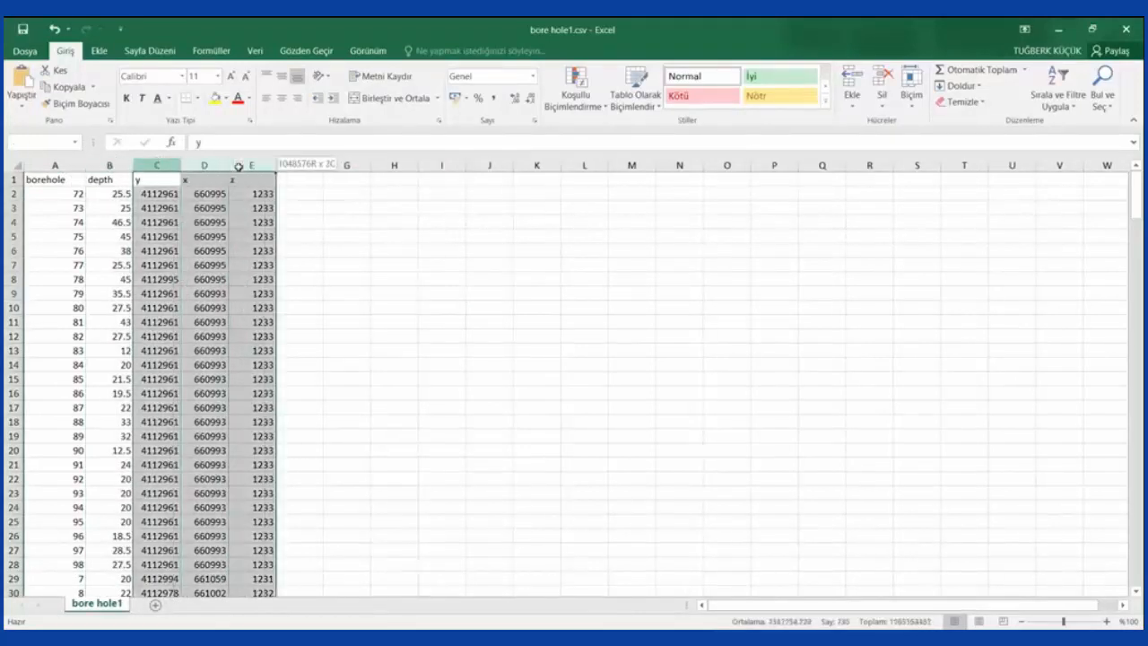
pyautogui.click(392, 289)
pyautogui.click(55, 165)
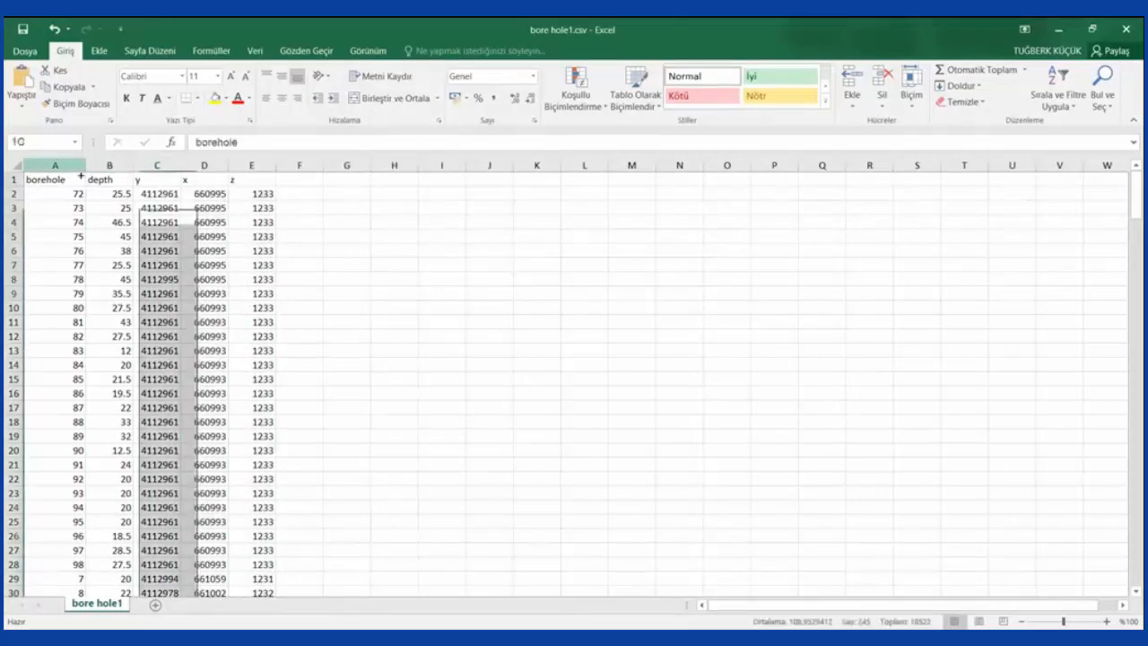
pyautogui.scroll(-9, 108, 339)
pyautogui.scroll(2, 108, 339)
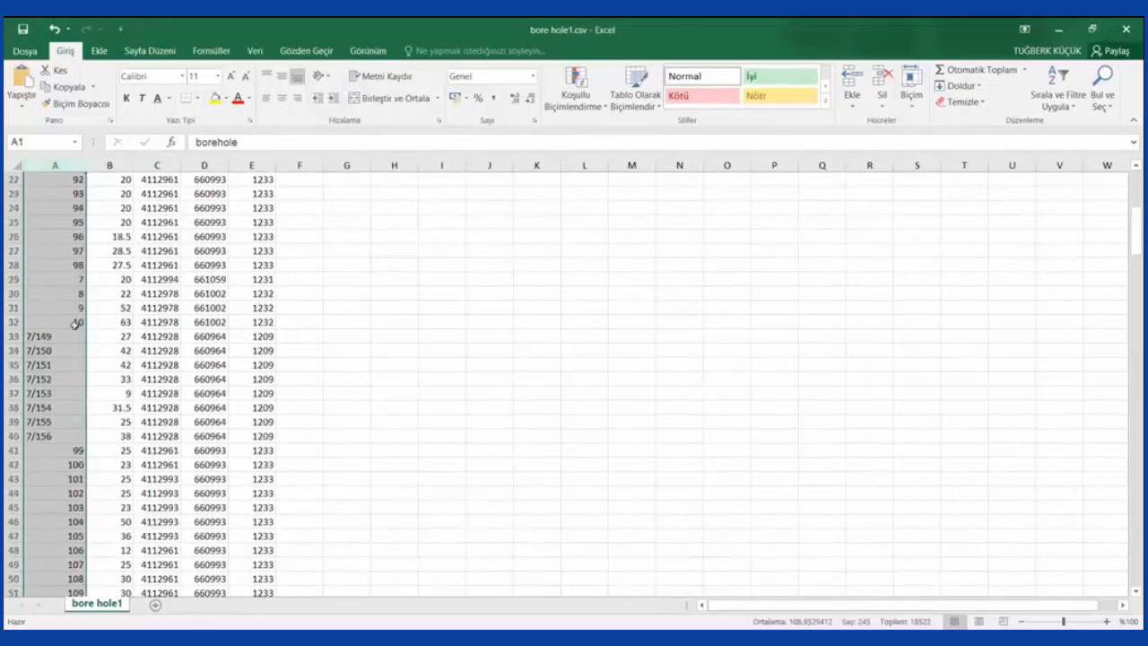
pyautogui.click(101, 337)
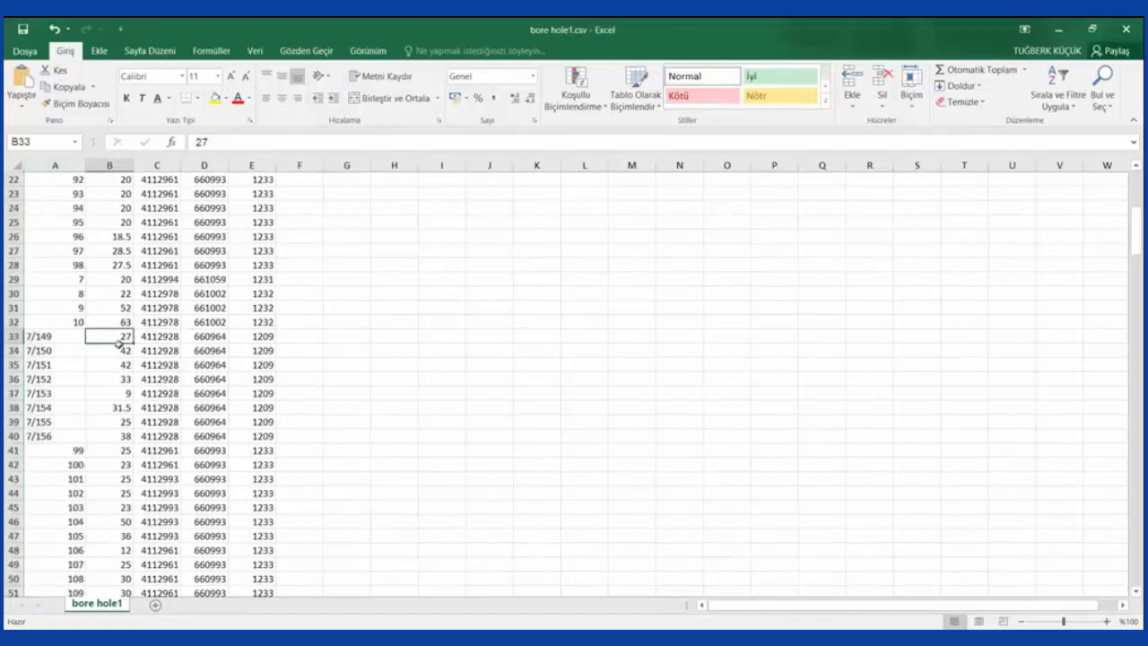
pyautogui.scroll(3, 115, 350)
pyautogui.scroll(4, 113, 468)
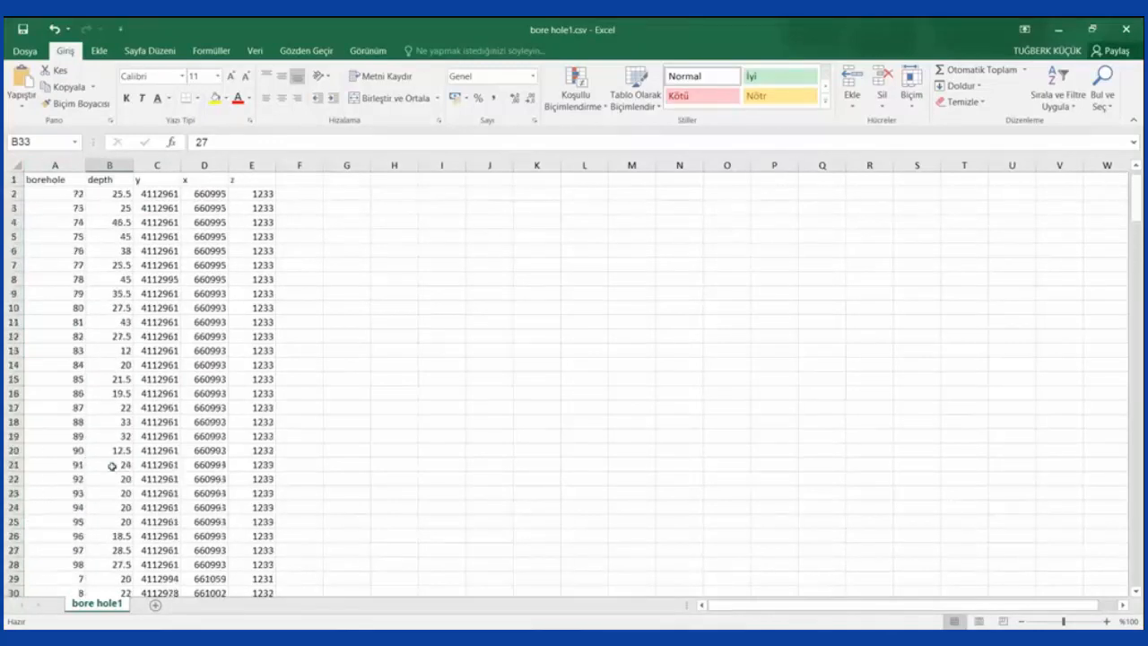
pyautogui.click(440, 222)
pyautogui.moveTo(157, 165); pyautogui.dragTo(251, 165)
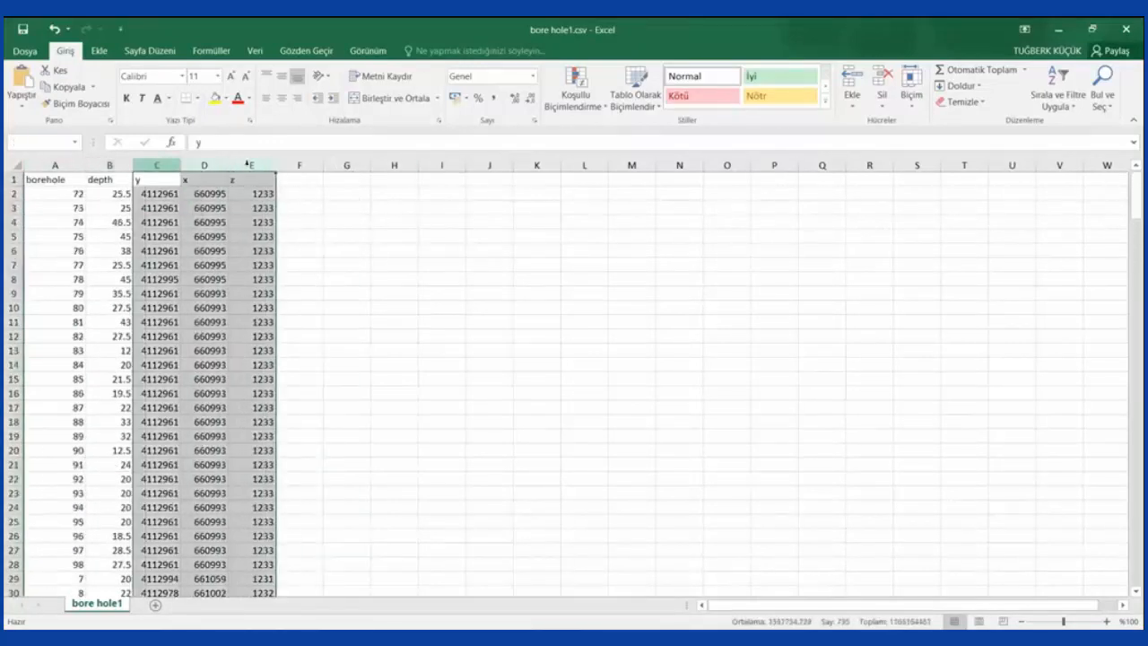
pyautogui.click(346, 221)
pyautogui.click(475, 275)
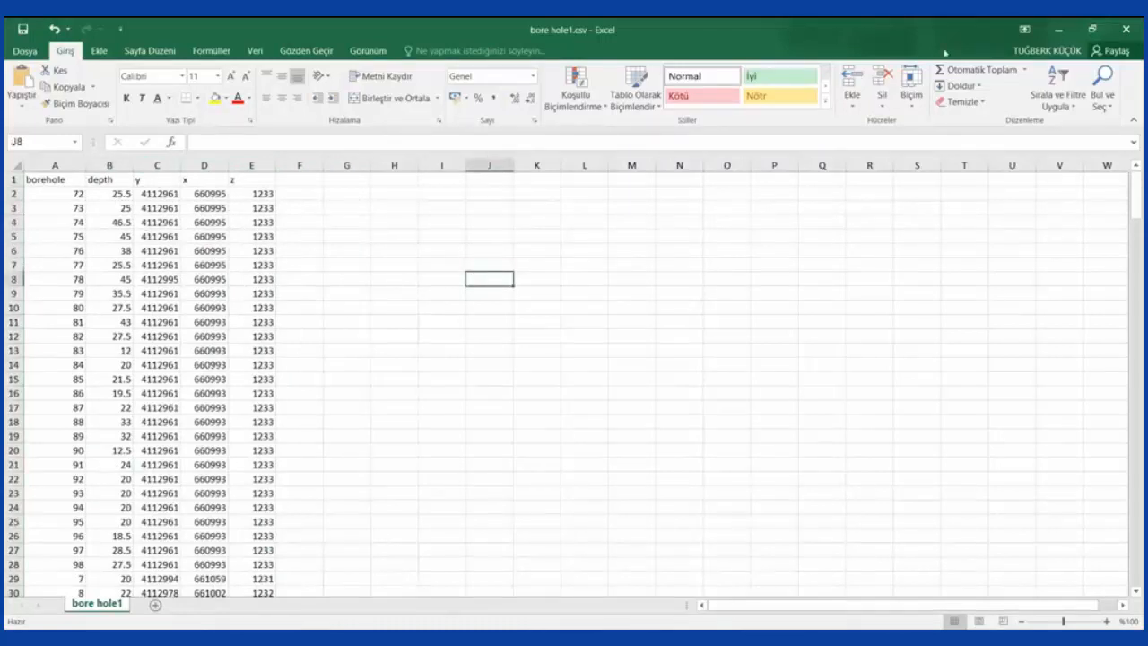
pyautogui.moveTo(54, 165); pyautogui.dragTo(251, 165)
pyautogui.moveTo(346, 279); pyautogui.dragTo(392, 223)
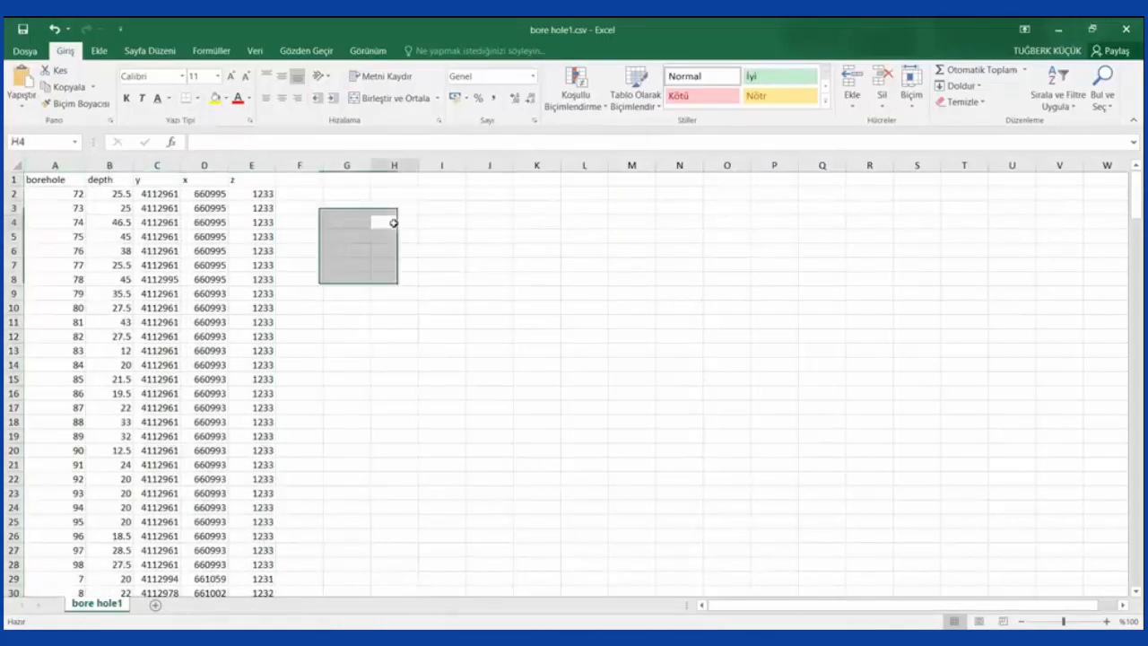
pyautogui.click(395, 222)
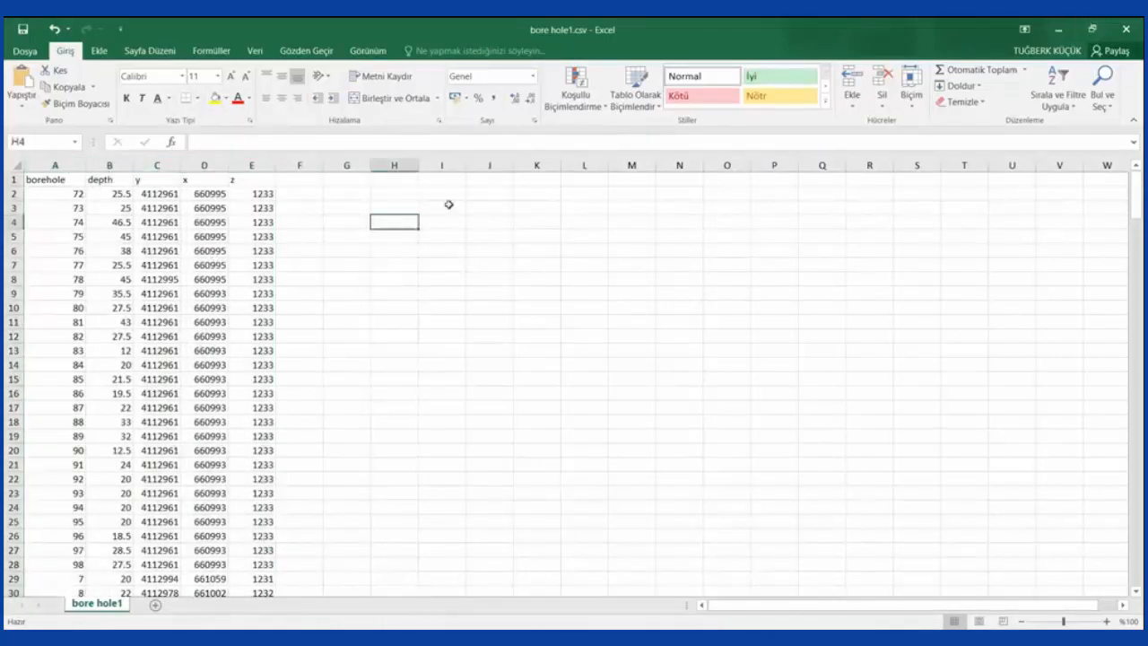
# Close the spreadsheet without saving changes and load bore hole1.csv as the collar data file
pyautogui.click(1126, 30)
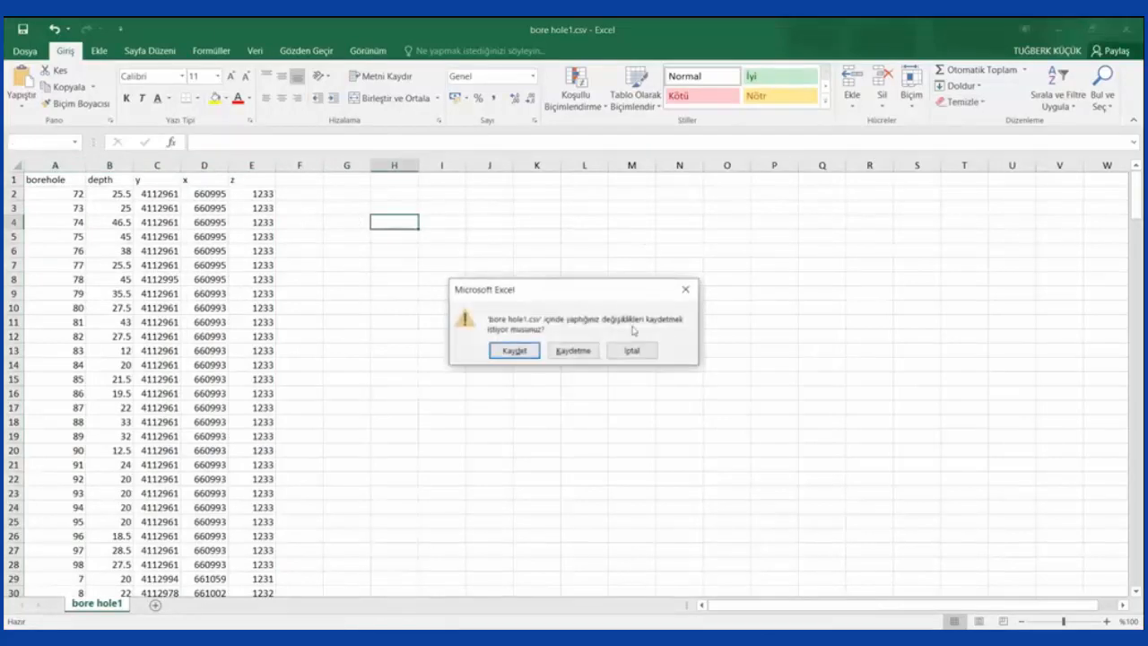
pyautogui.click(572, 349)
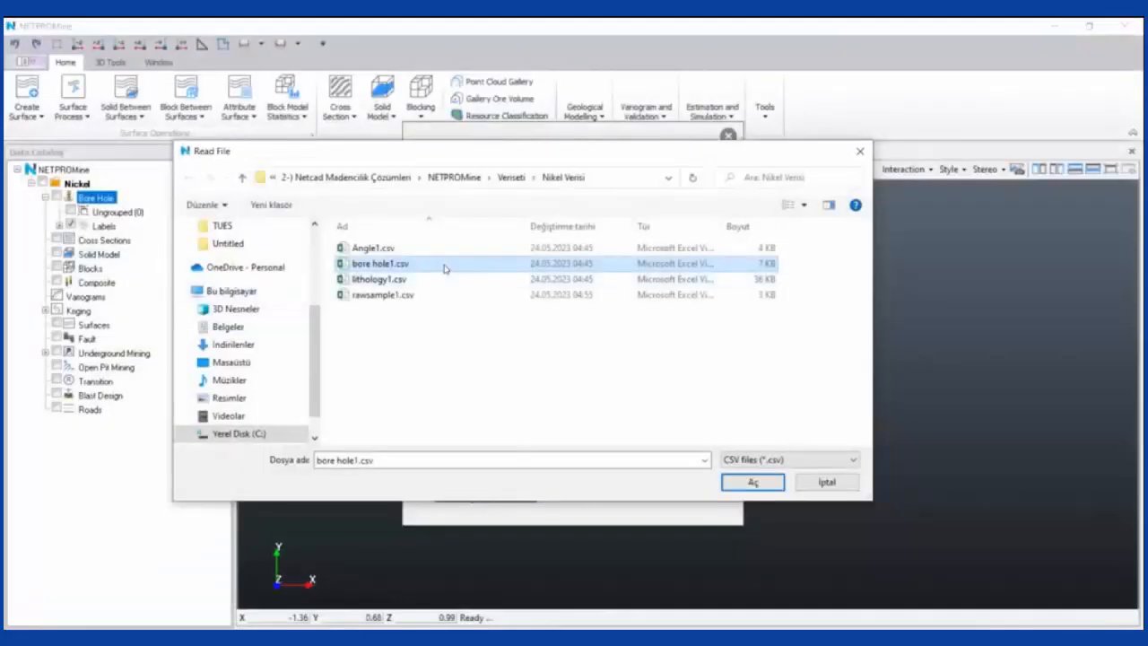
pyautogui.doubleClick(444, 268)
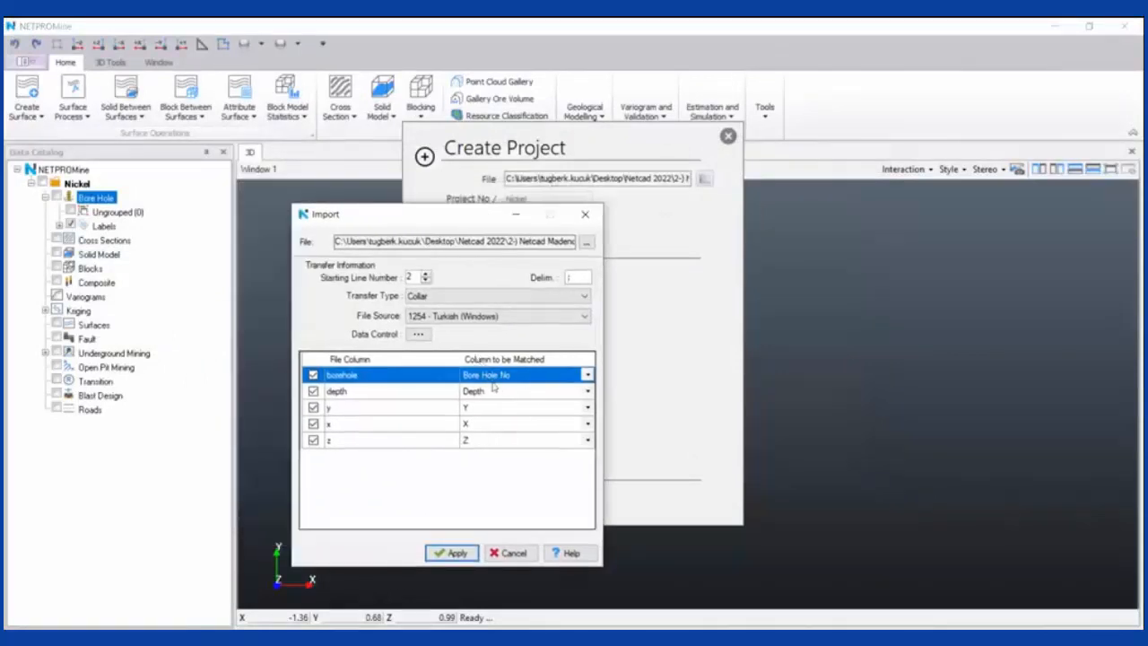
# Review how the borehole, depth, y, x and z file columns are matched, including the matching options for z
pyautogui.click(370, 392)
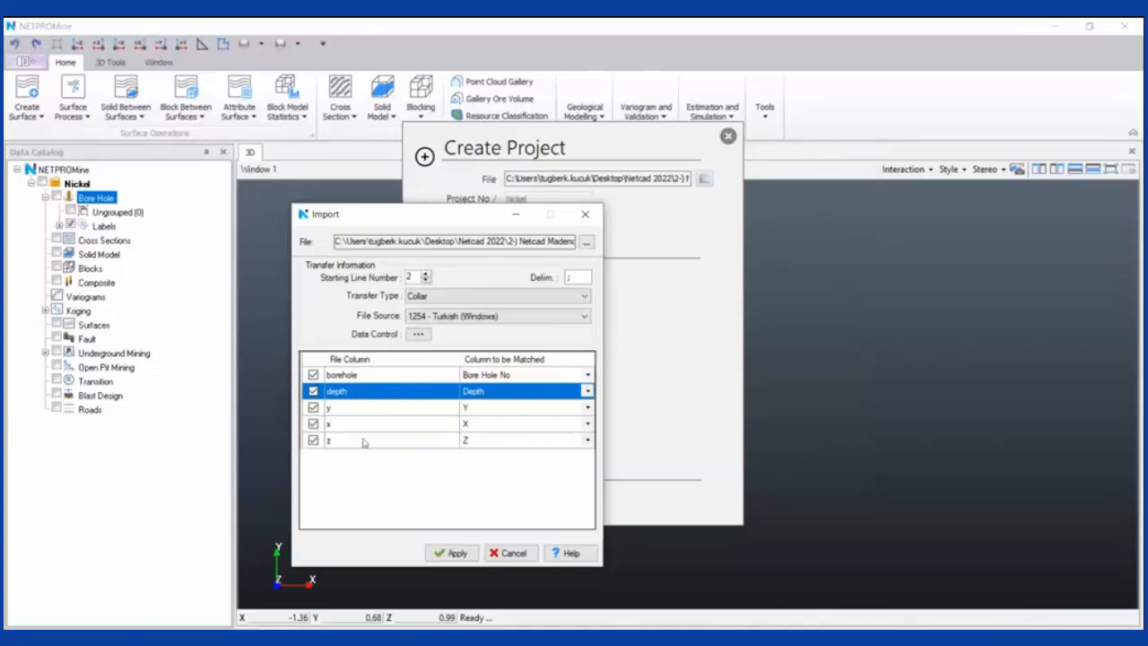
pyautogui.click(397, 377)
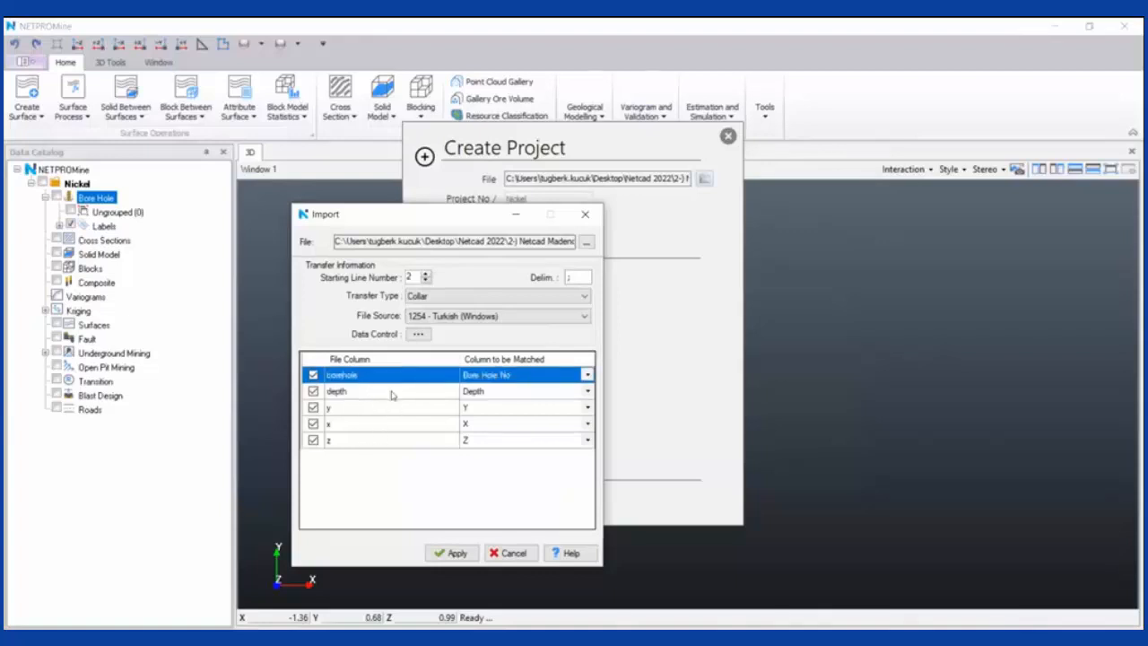
pyautogui.click(392, 392)
pyautogui.click(393, 408)
pyautogui.click(394, 425)
pyautogui.click(396, 439)
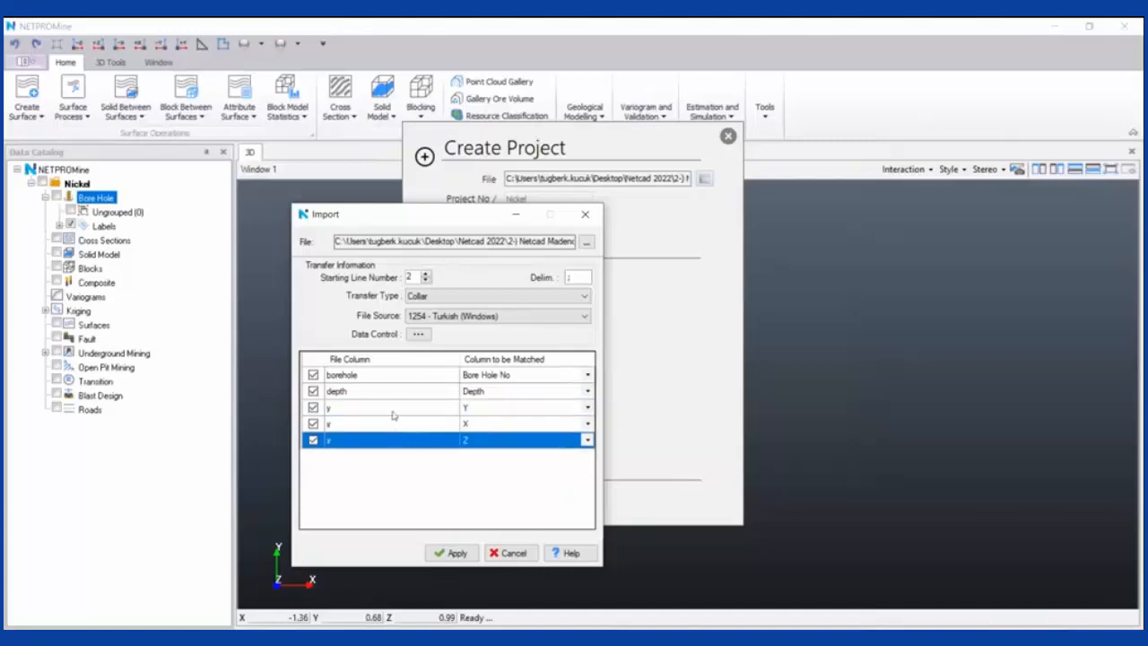
pyautogui.click(397, 377)
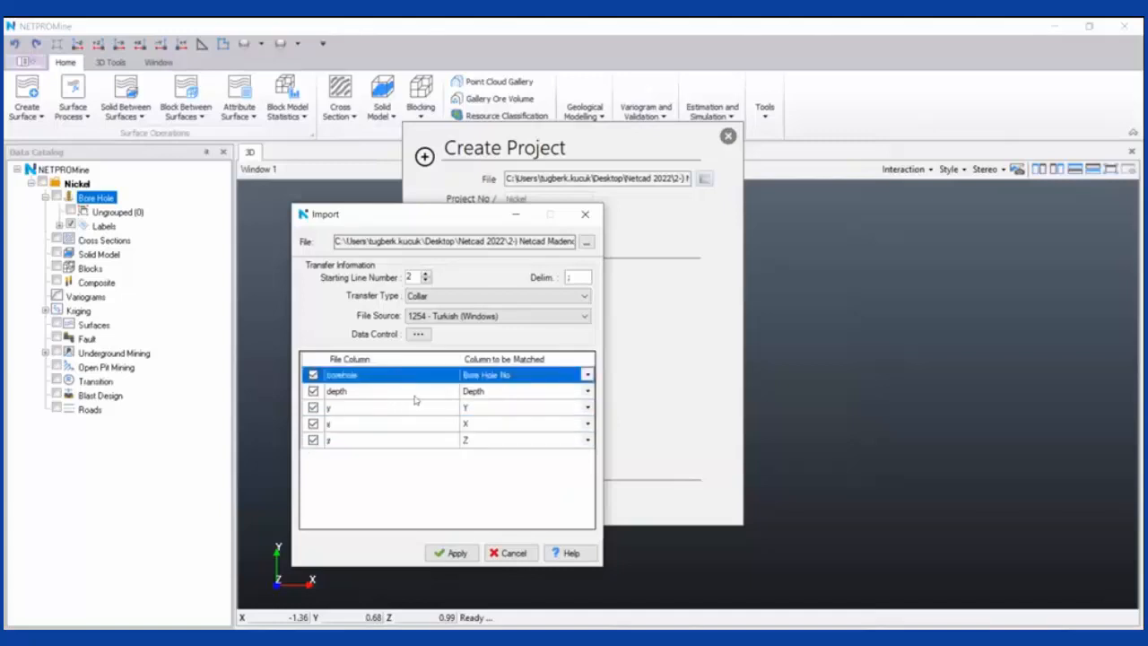
pyautogui.click(409, 442)
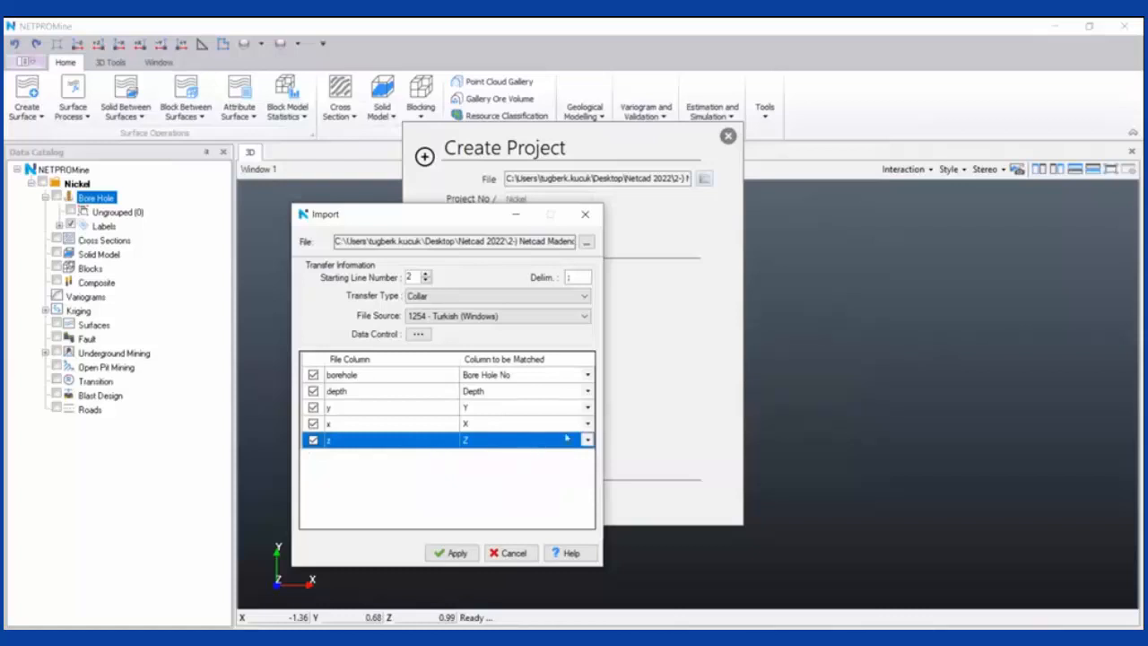
pyautogui.click(588, 441)
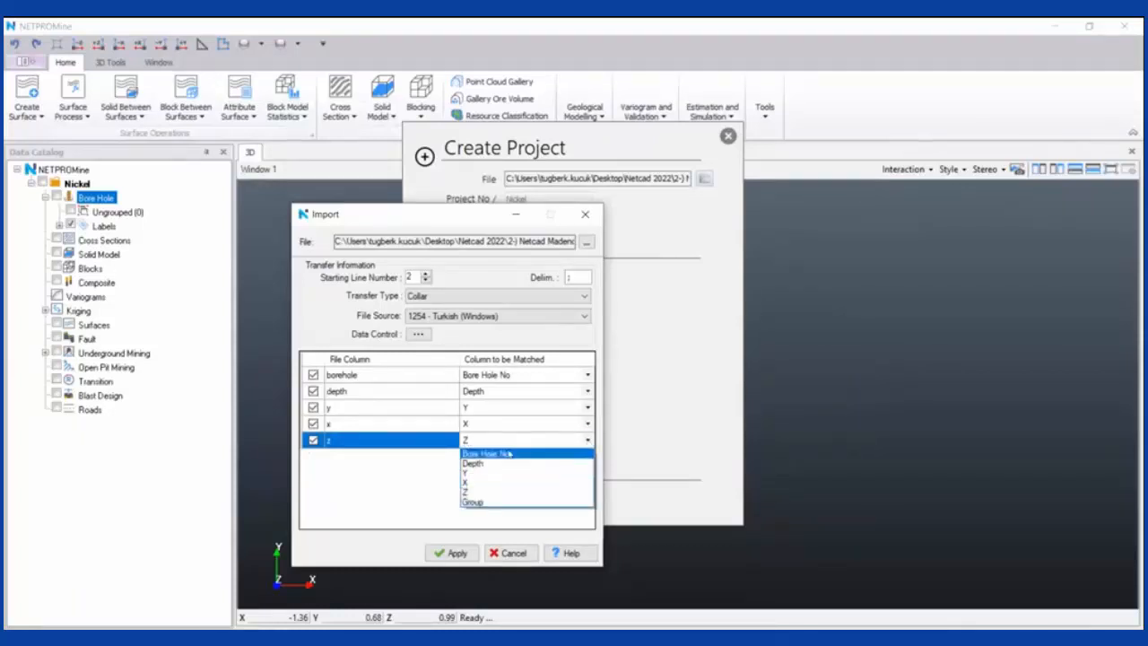
pyautogui.click(374, 486)
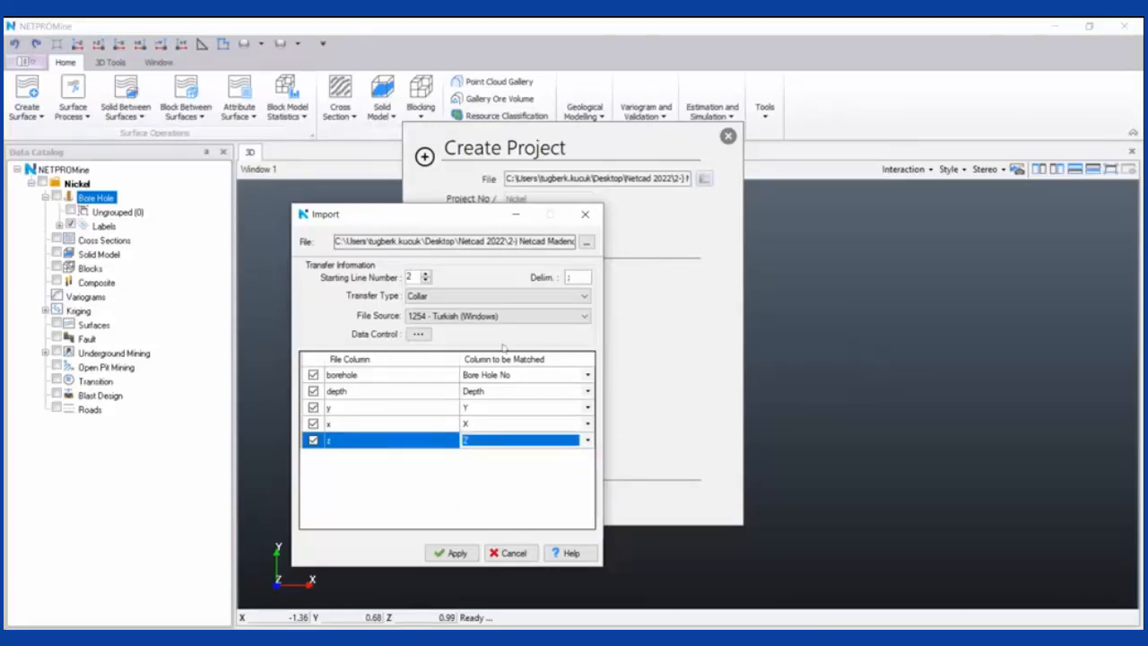
# Import the collar data with the matched columns and close the import window
pyautogui.click(456, 554)
pyautogui.click(456, 553)
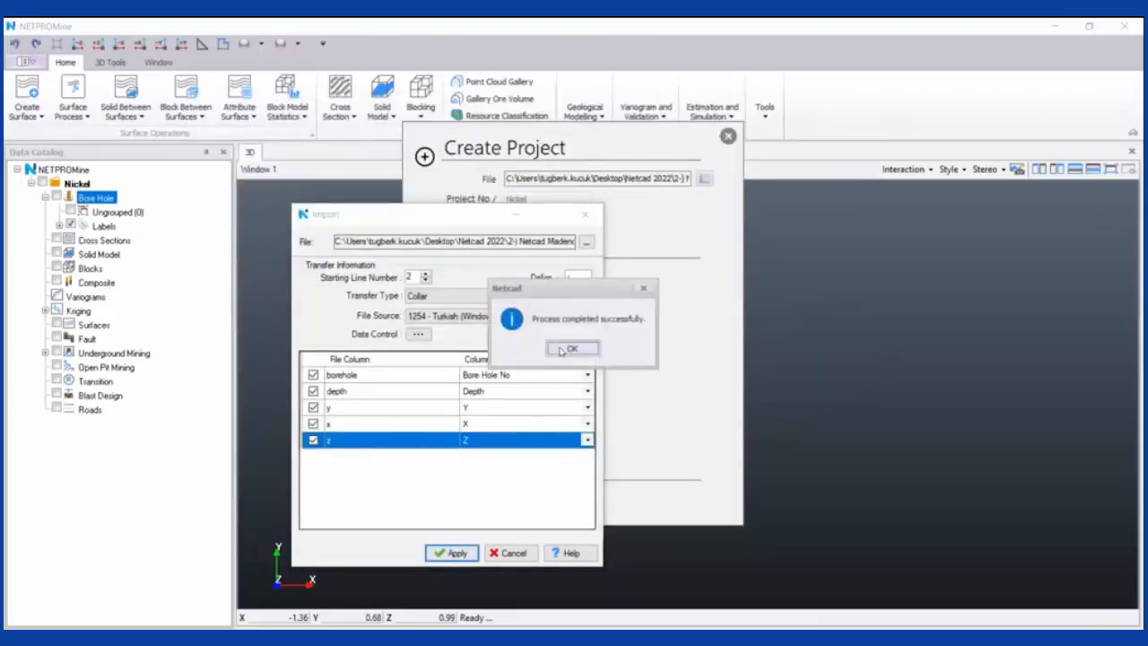
pyautogui.click(572, 348)
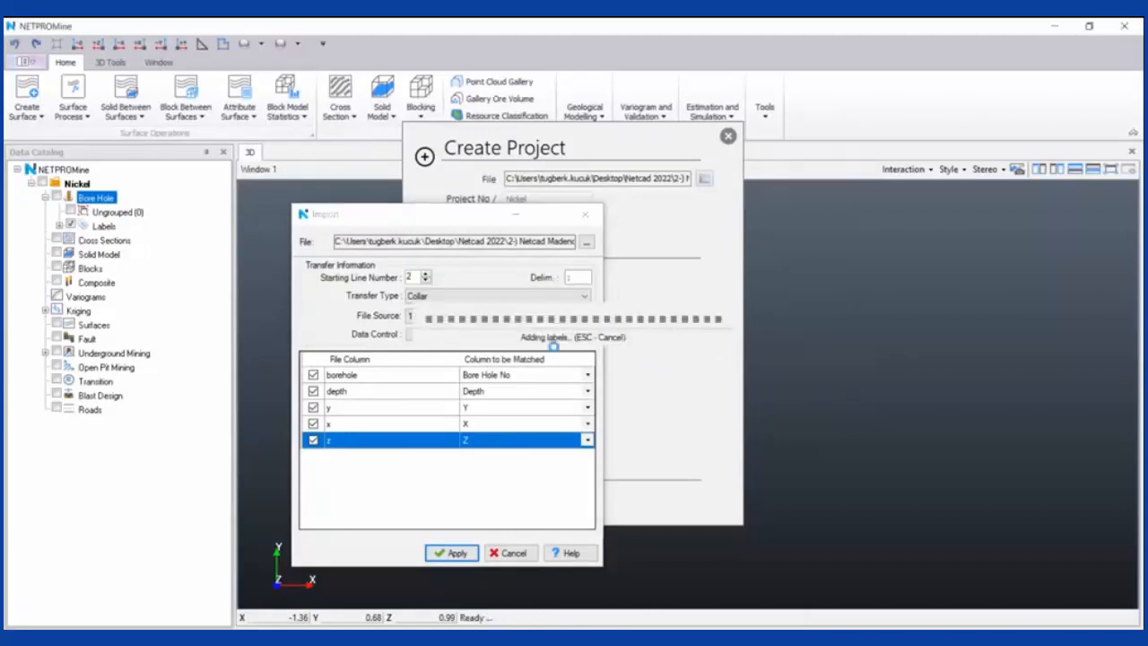
pyautogui.click(586, 217)
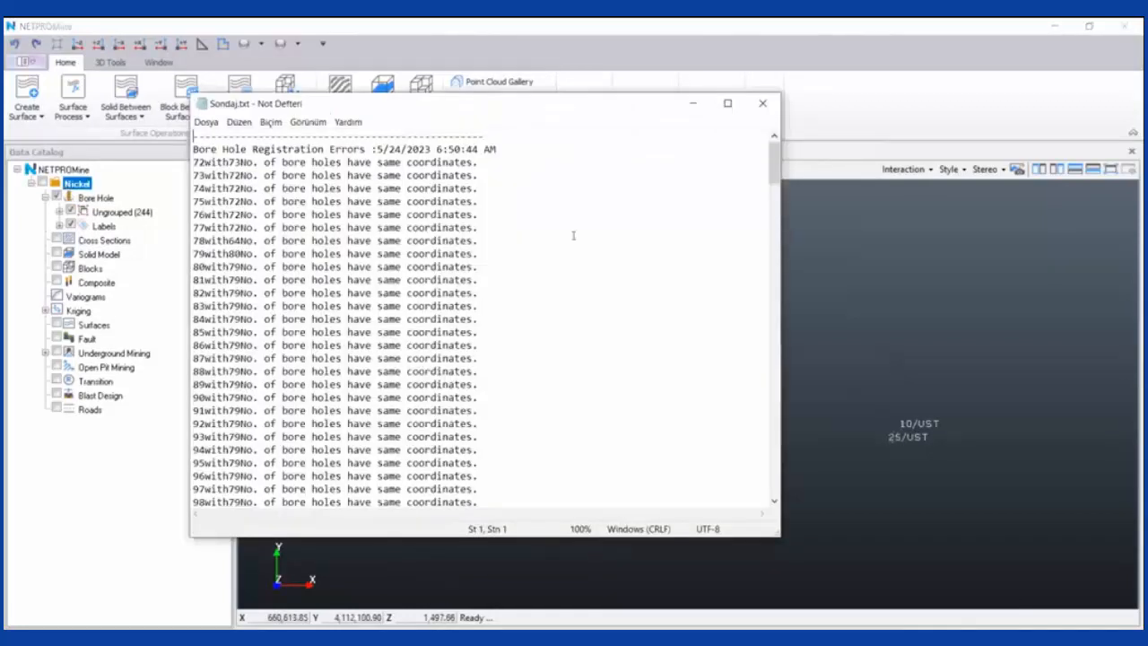
# Read the bore hole registration errors in Sondaj.txt, highlighting the first seven entries, and close the report
pyautogui.click(487, 235)
pyautogui.moveTo(195, 164); pyautogui.dragTo(512, 238)
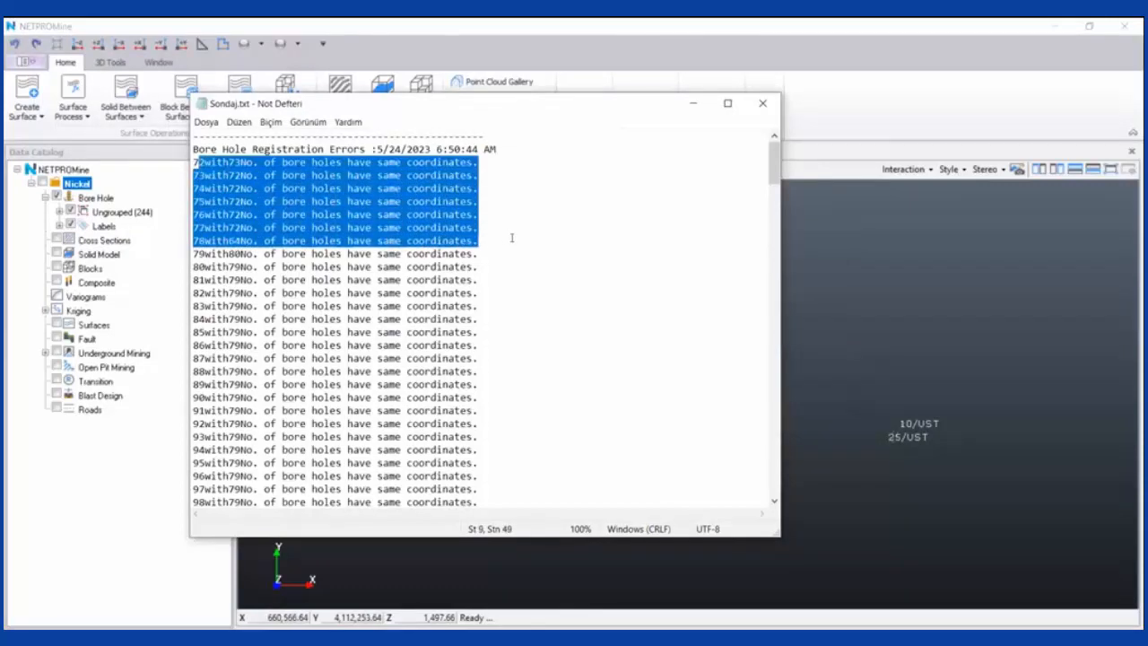
pyautogui.click(528, 248)
pyautogui.click(494, 244)
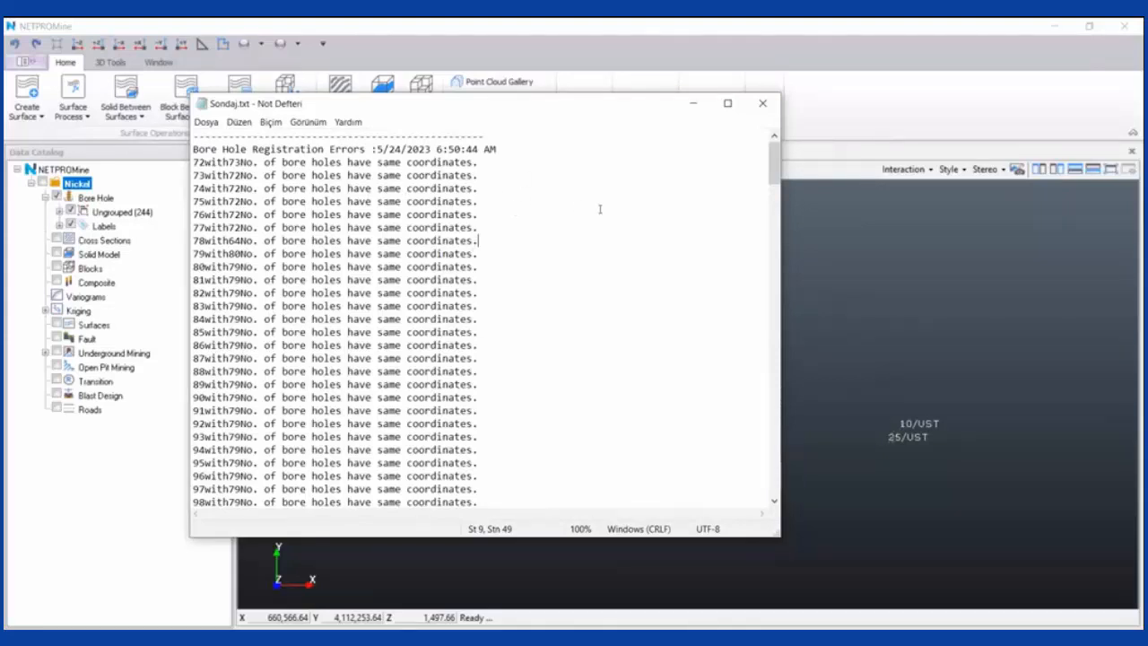
pyautogui.click(759, 106)
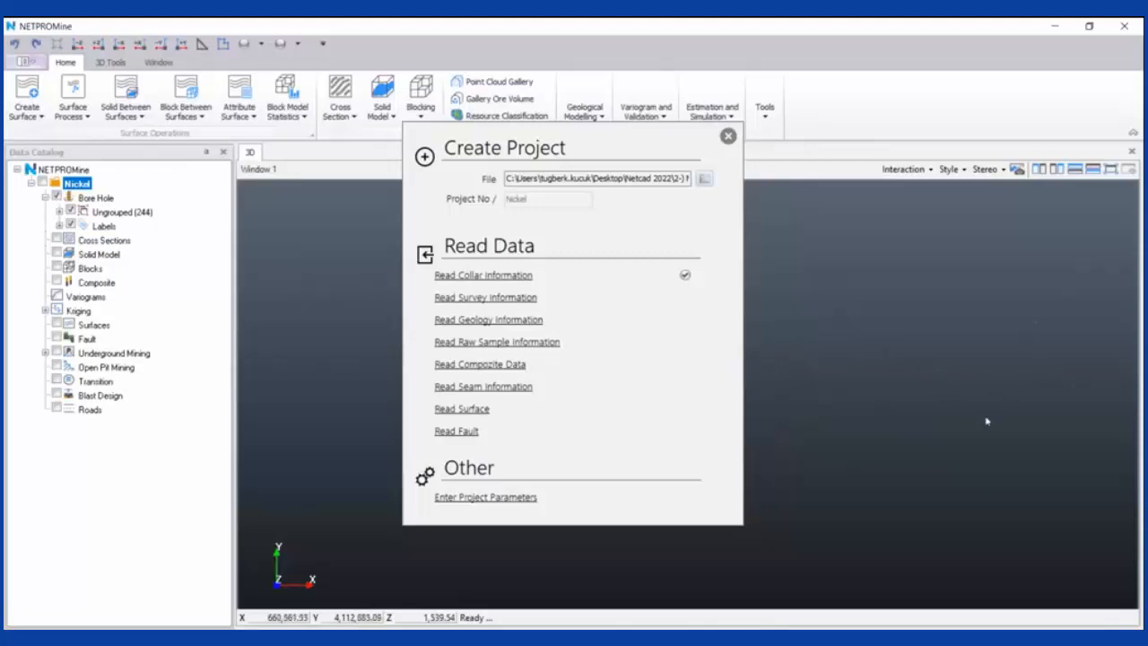
# Inspect the imported bore holes and their labels in the 3D view from a tilted angle
pyautogui.moveTo(1032, 413); pyautogui.dragTo(1091, 394)
pyautogui.moveTo(875, 381); pyautogui.dragTo(989, 351)
pyautogui.moveTo(977, 389); pyautogui.dragTo(986, 400, button='middle')
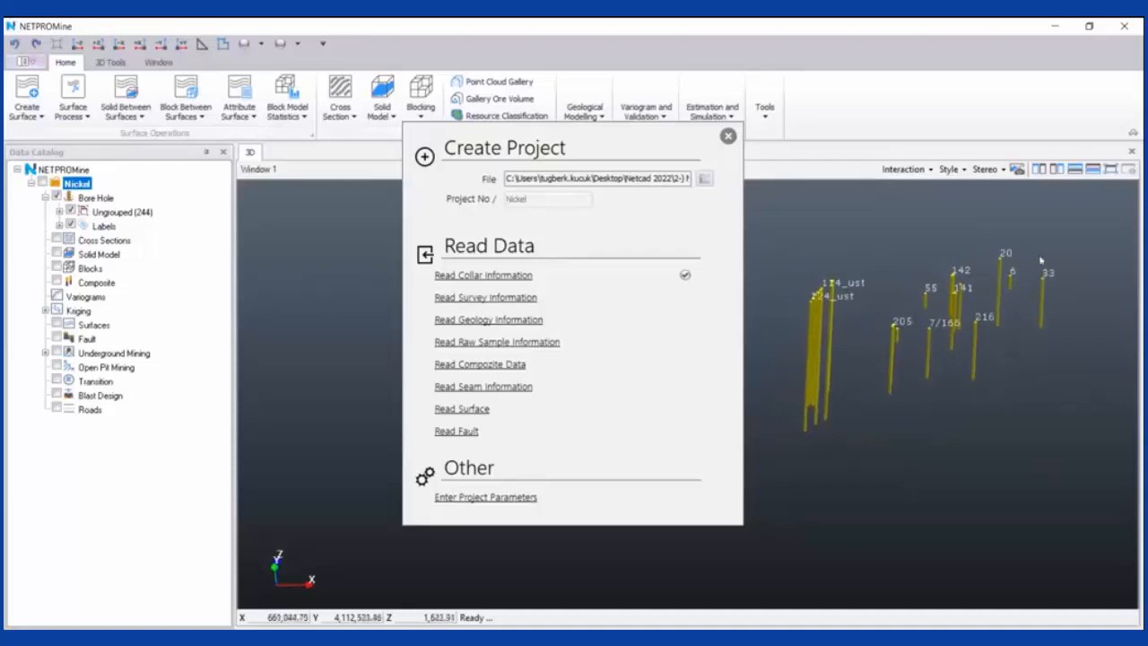
pyautogui.scroll(-5, 911, 357)
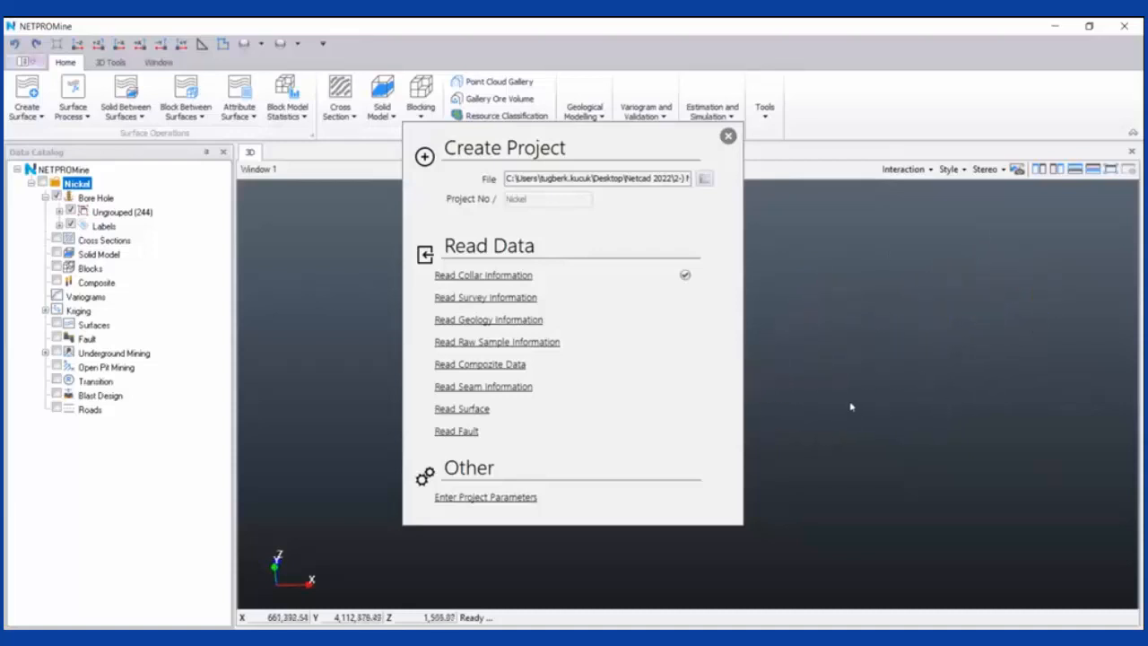
pyautogui.scroll(4, 978, 350)
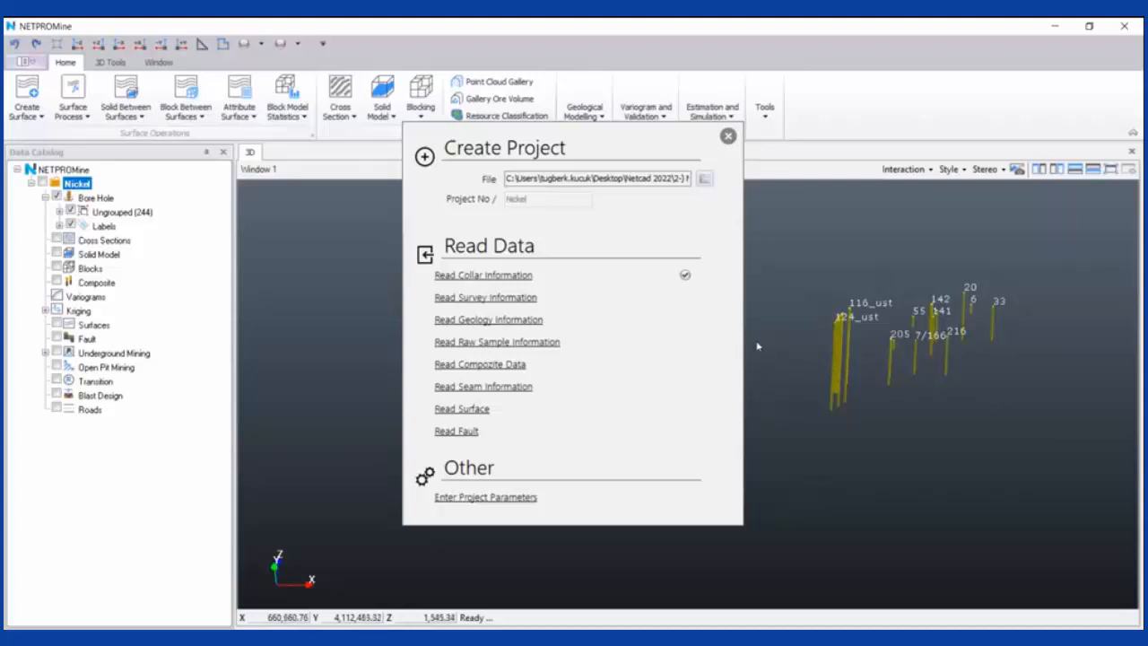
# Start reading survey information and open the source file Angle1.csv in Excel from the file selection
pyautogui.click(505, 301)
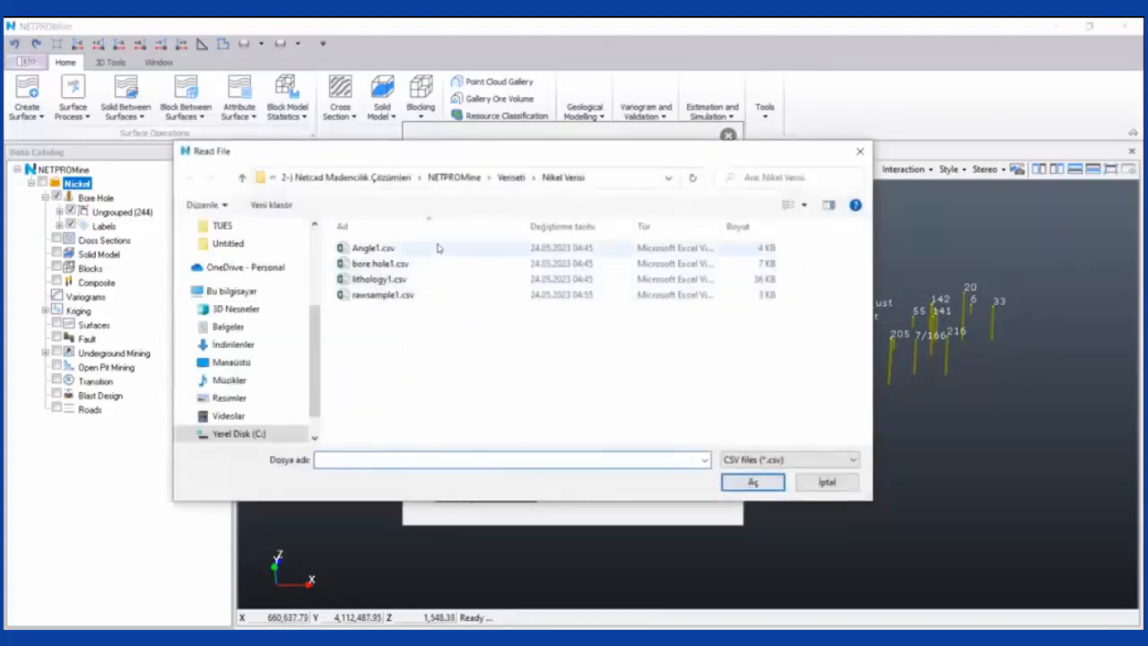
pyautogui.click(417, 250)
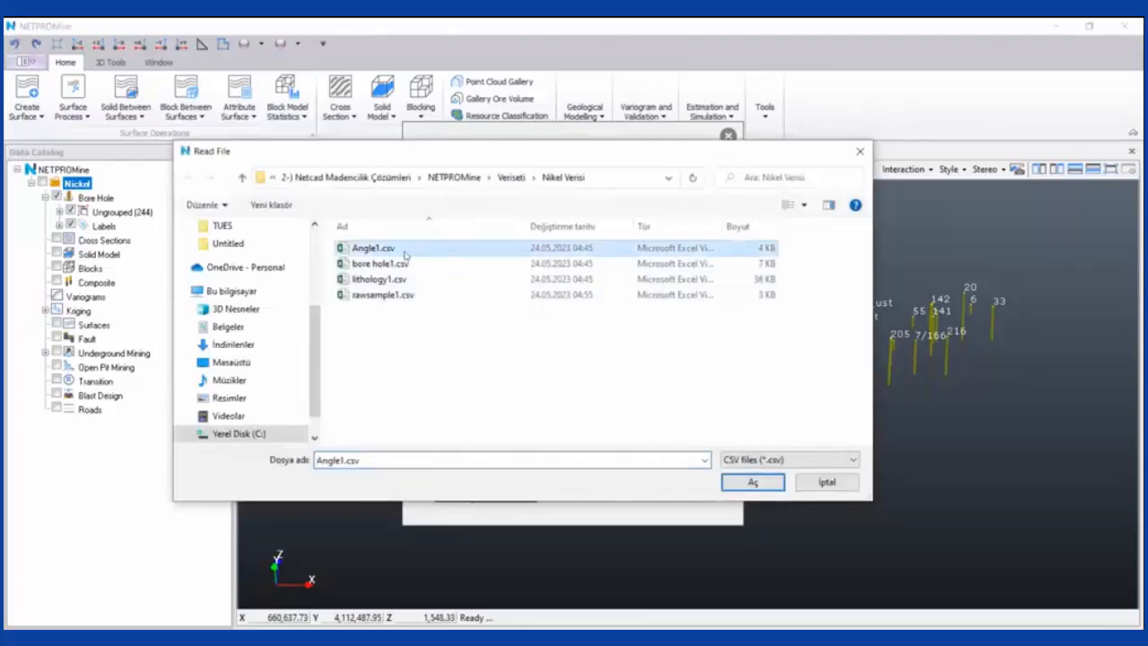
pyautogui.rightClick(404, 252)
pyautogui.click(428, 262)
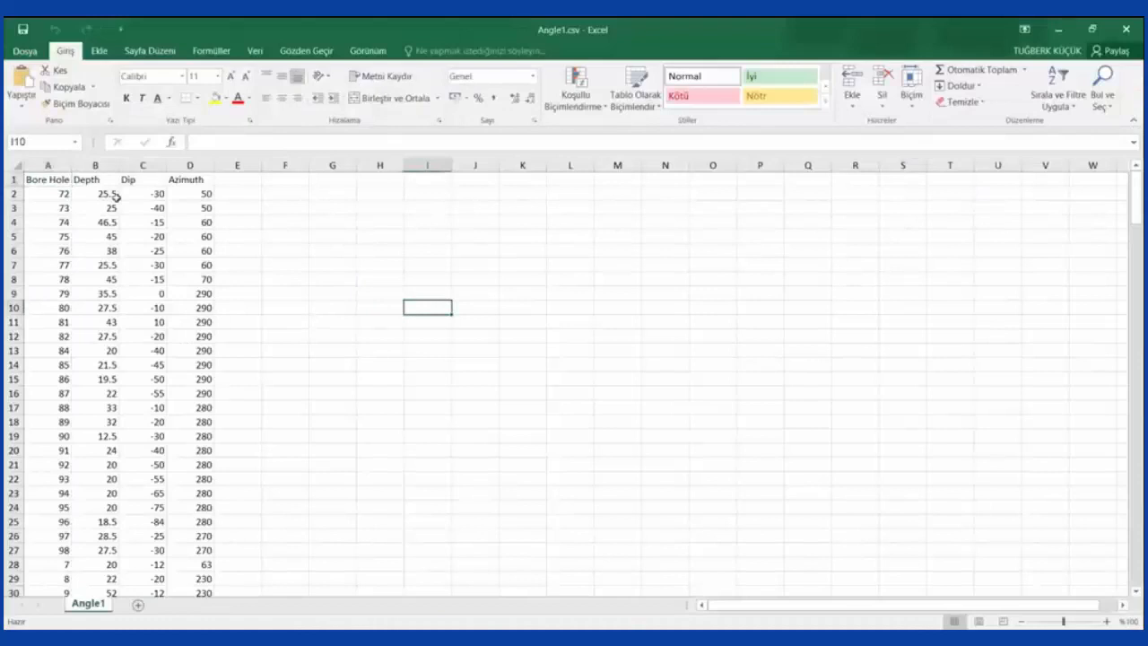
# Fit the Bore Hole No column to its contents and examine the Bore Hole No and Depth columns
pyautogui.doubleClick(72, 165)
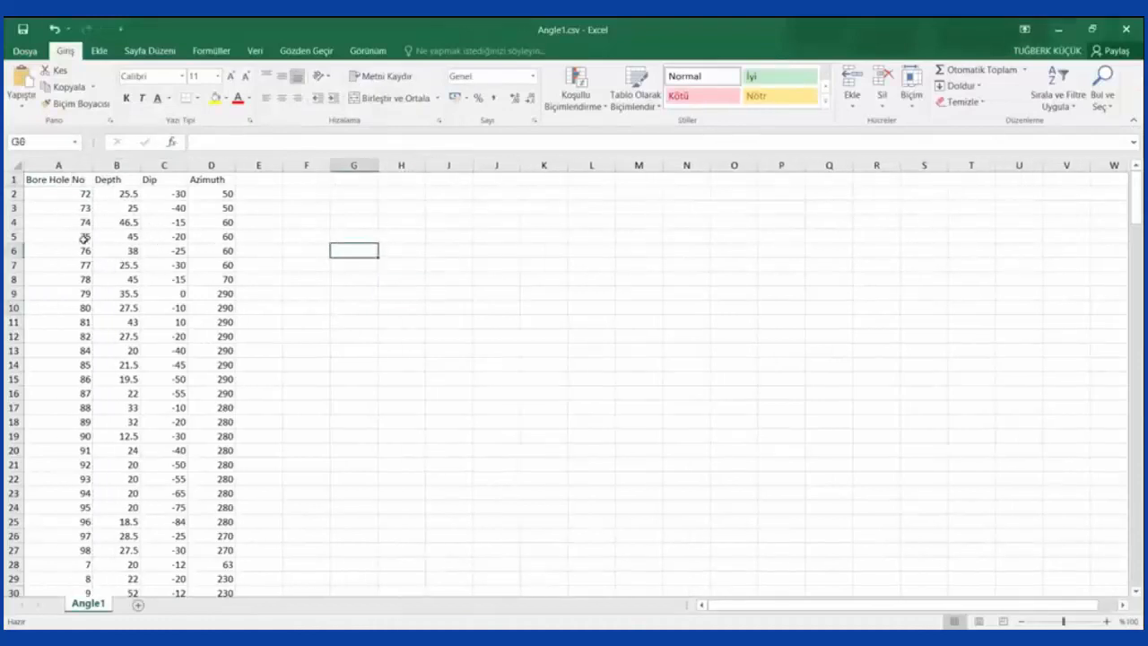
pyautogui.click(61, 165)
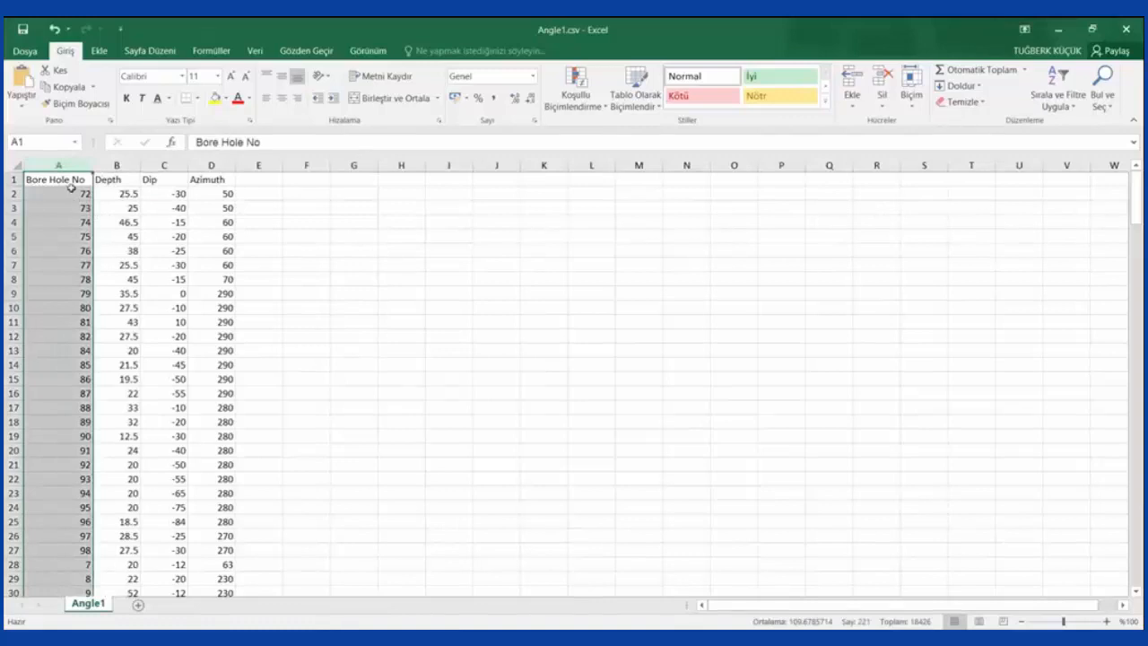
pyautogui.click(124, 165)
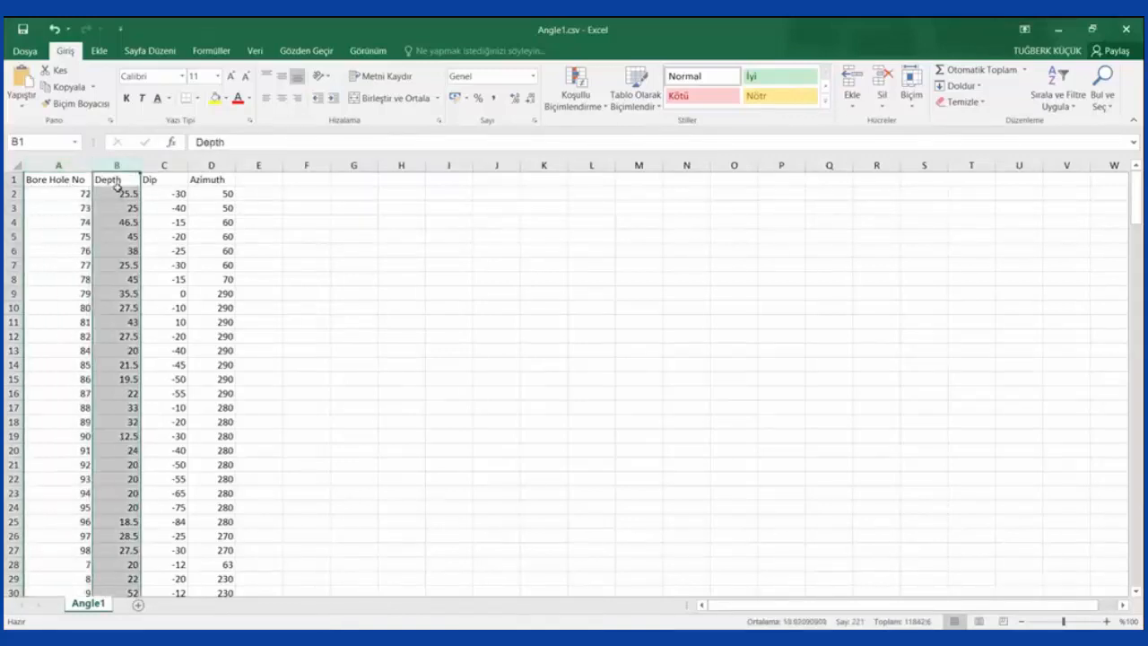
pyautogui.click(117, 193)
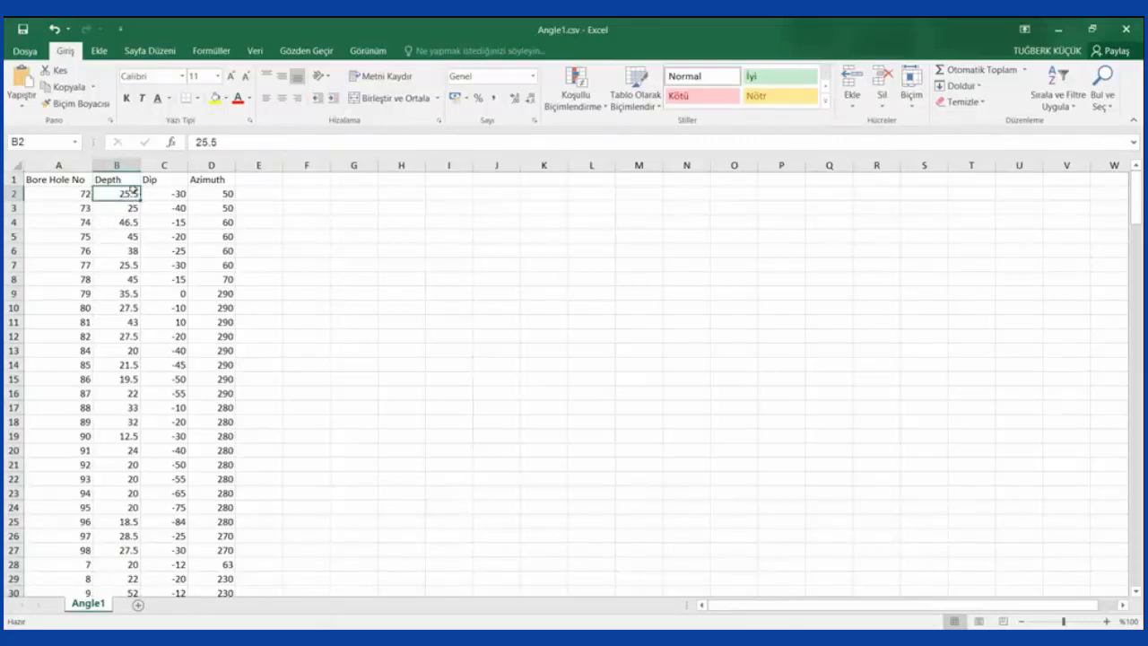
# Examine the Bore Hole No, Depth, Dip and Azimuth entries in the first survey rows of Angle1.csv
pyautogui.moveTo(47, 196); pyautogui.dragTo(274, 193)
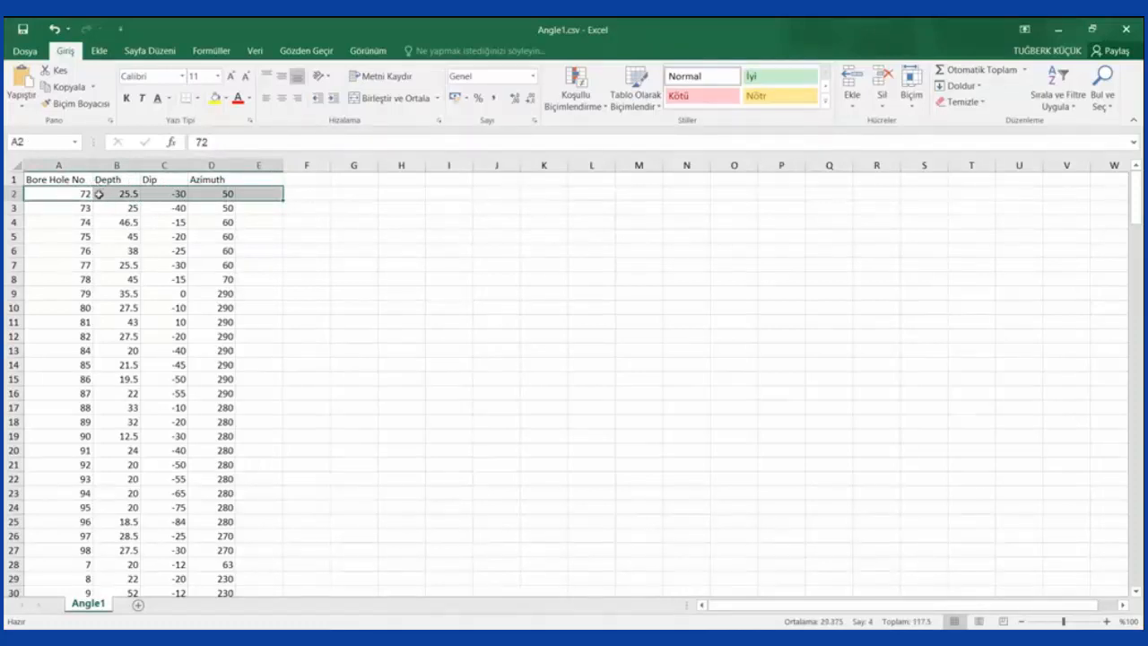
pyautogui.click(158, 193)
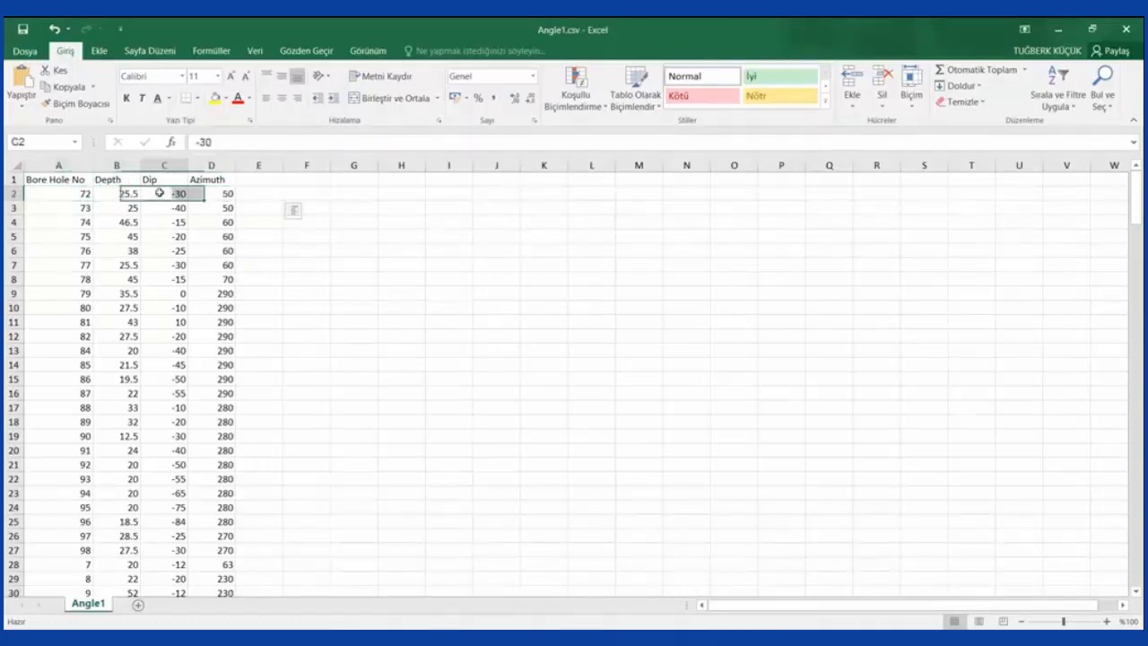
pyautogui.click(205, 195)
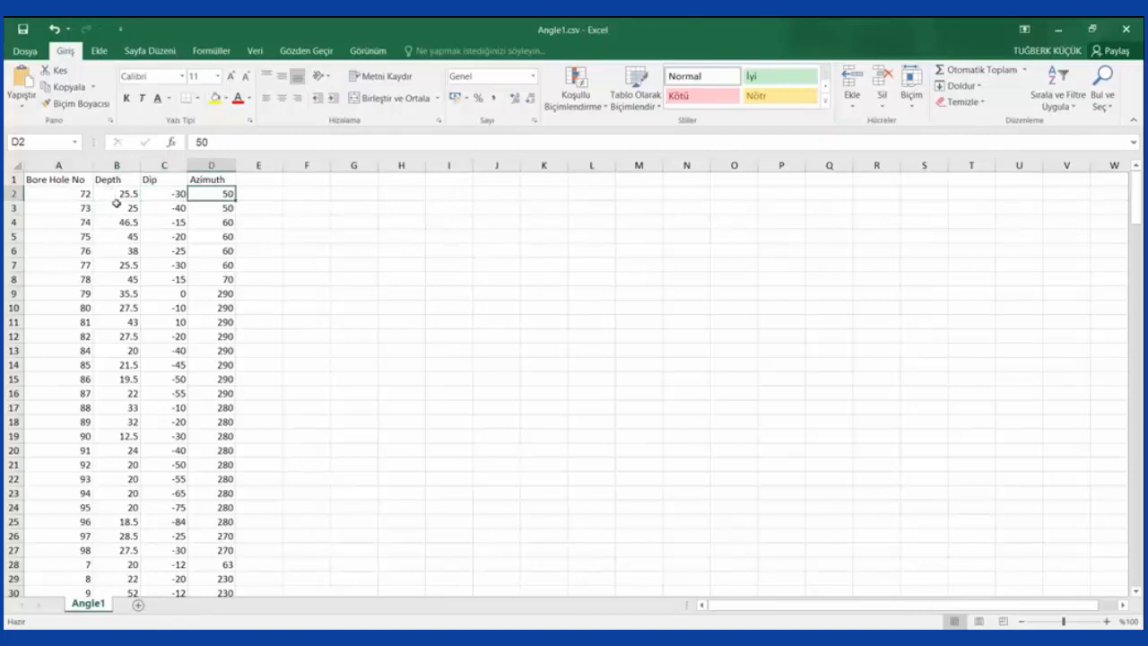
pyautogui.click(160, 193)
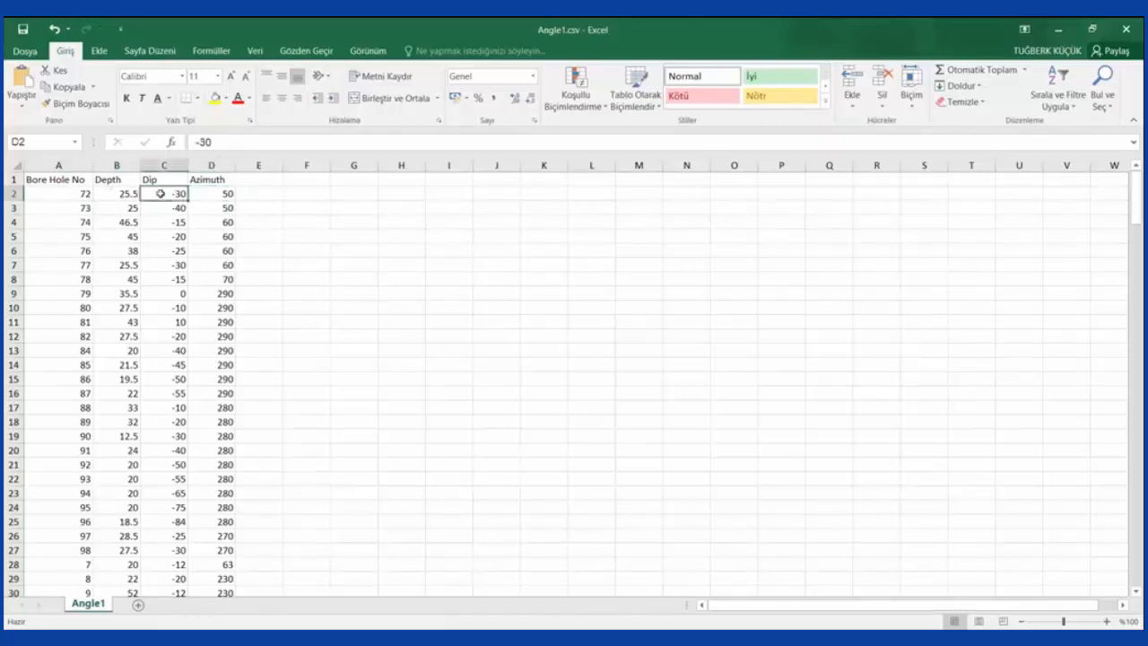
pyautogui.click(205, 190)
pyautogui.click(307, 211)
pyautogui.click(17, 200)
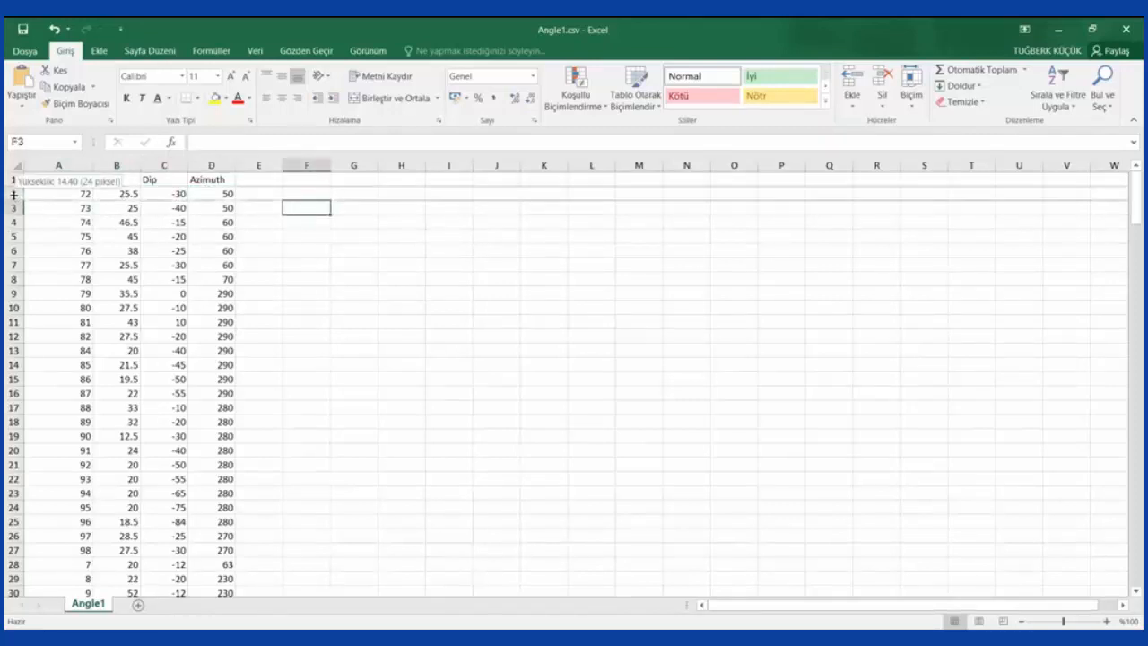
pyautogui.click(59, 192)
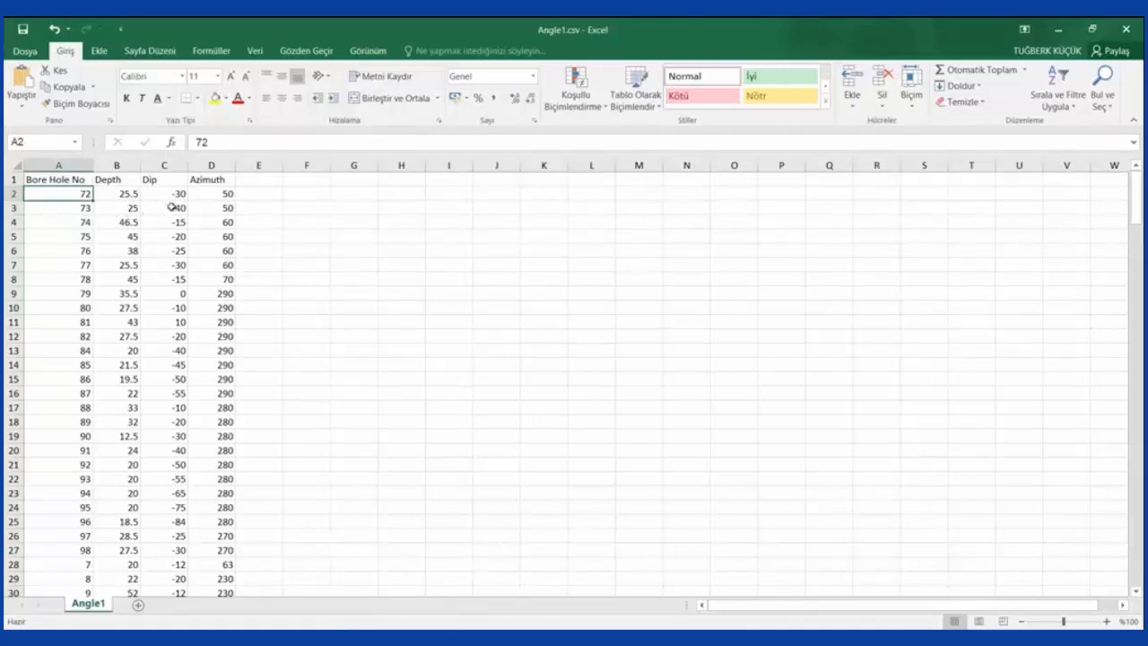
pyautogui.click(215, 207)
pyautogui.click(353, 221)
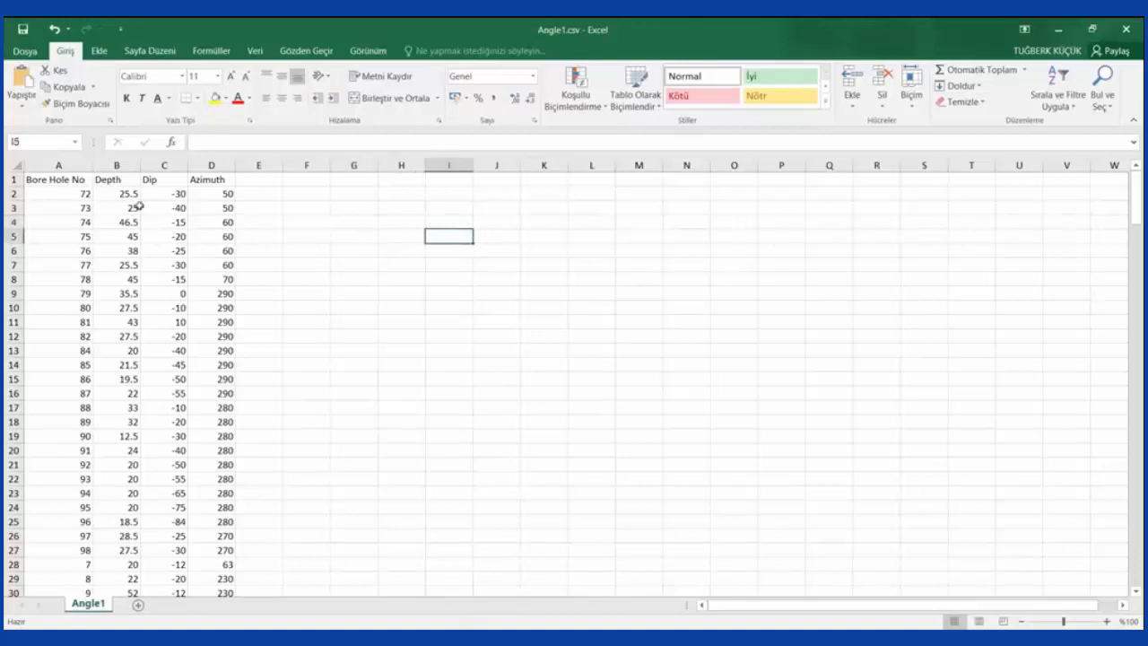
# Widen the Depth and Dip columns to examine the survey columns one by one, and close the Angle1.csv spreadsheet
pyautogui.moveTo(140, 166); pyautogui.dragTo(201, 162)
pyautogui.click(311, 236)
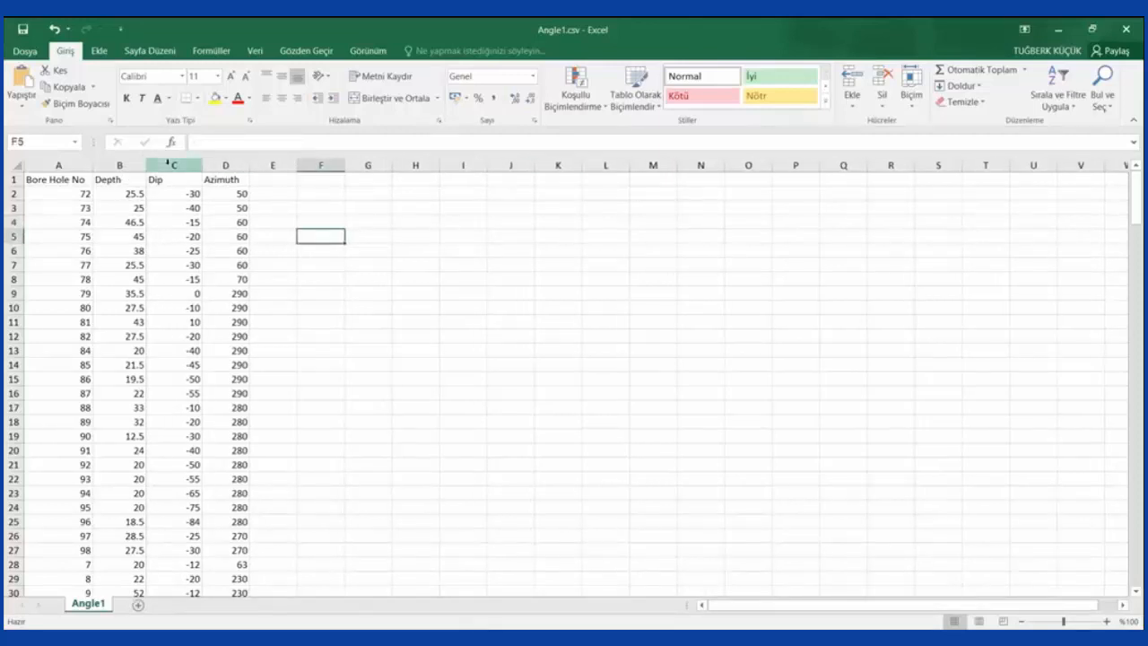
pyautogui.click(119, 164)
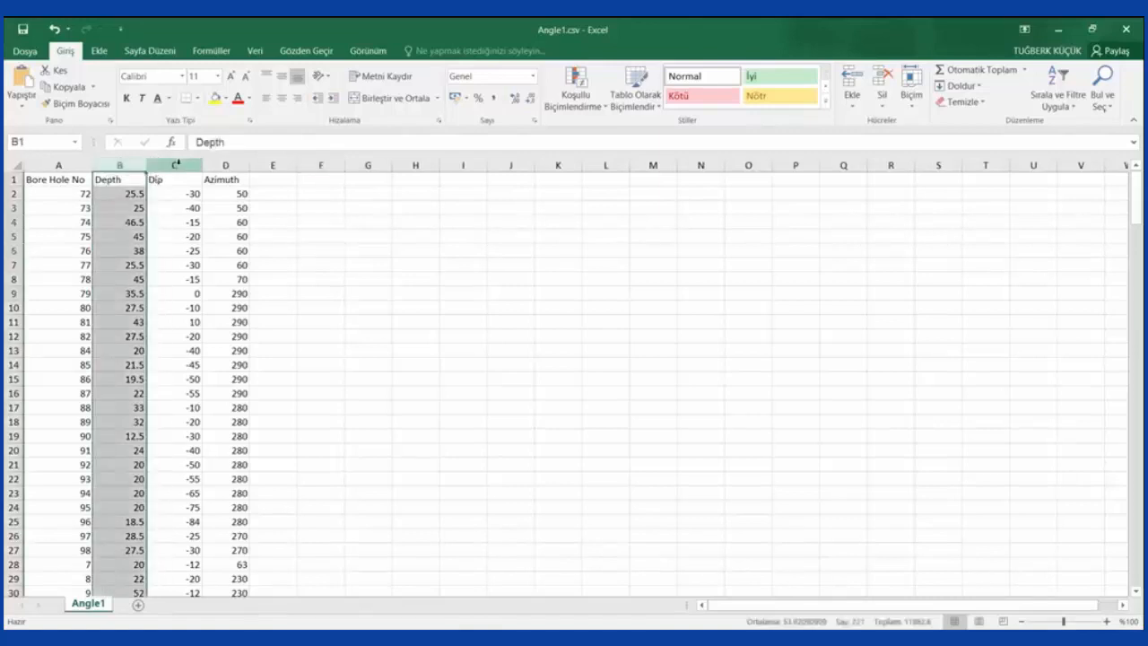
pyautogui.click(176, 164)
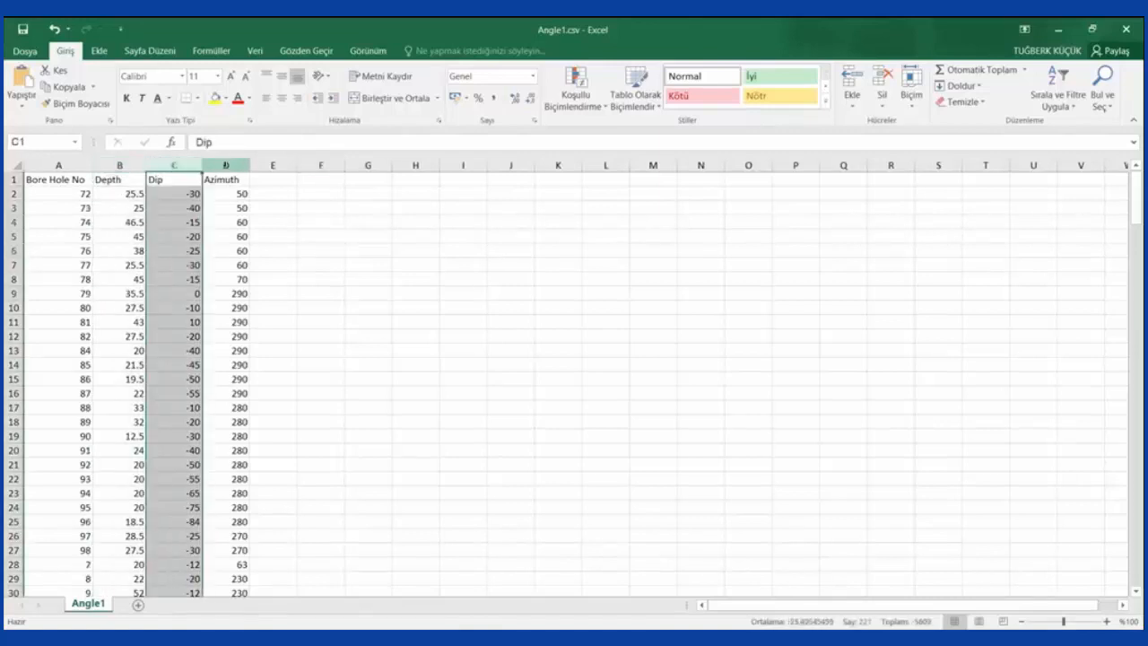
pyautogui.click(228, 165)
pyautogui.click(368, 236)
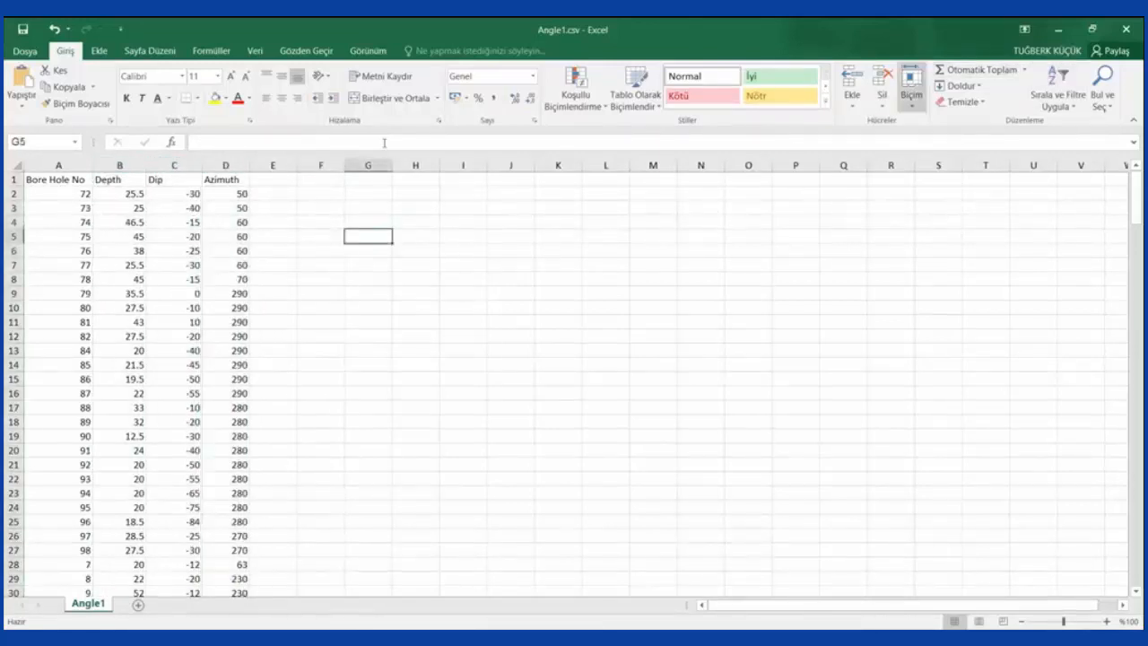
pyautogui.click(61, 165)
pyautogui.click(475, 264)
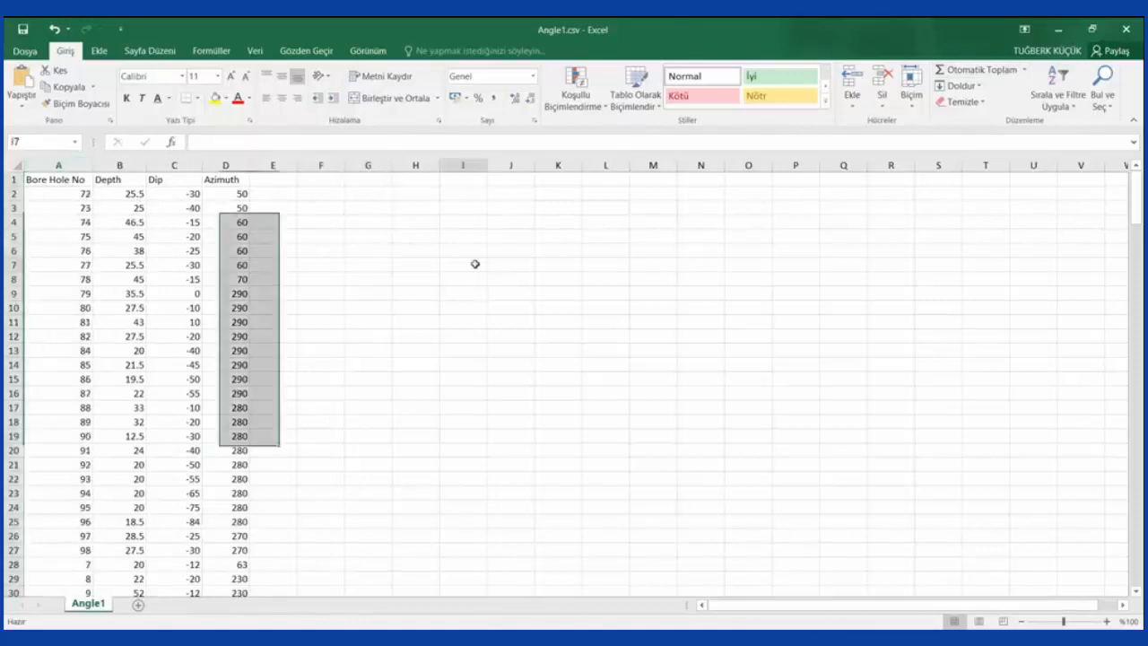
pyautogui.click(1125, 29)
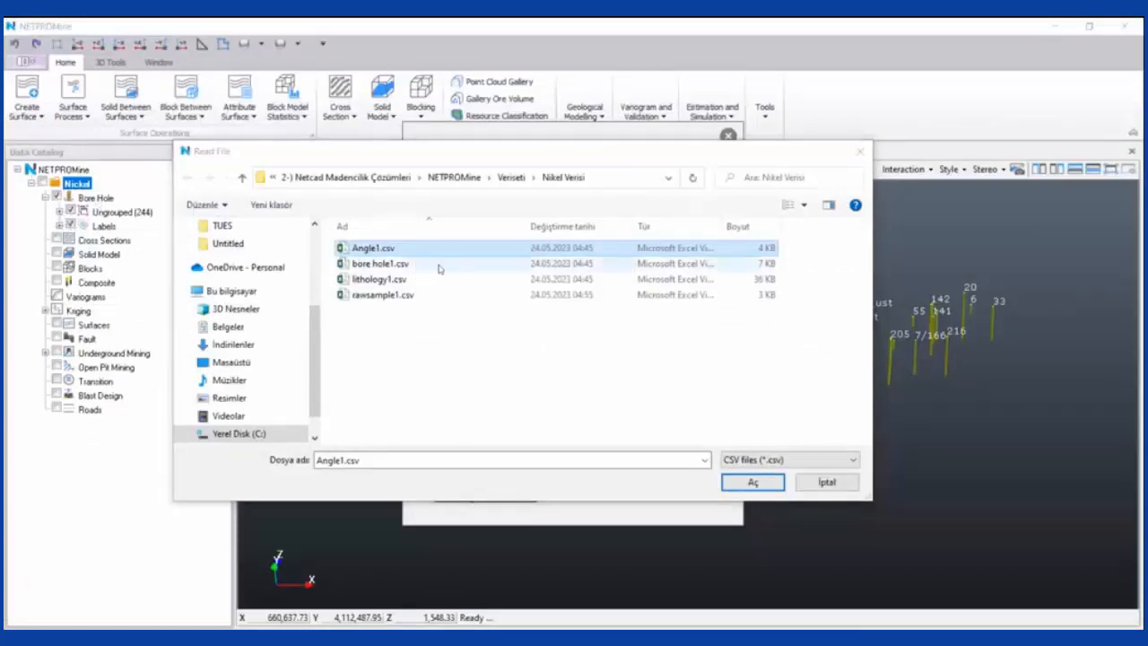
# Import Angle1.csv as survey data, matching the Depth file column to Depth and the Azimuth file column to Azimuth
pyautogui.doubleClick(444, 250)
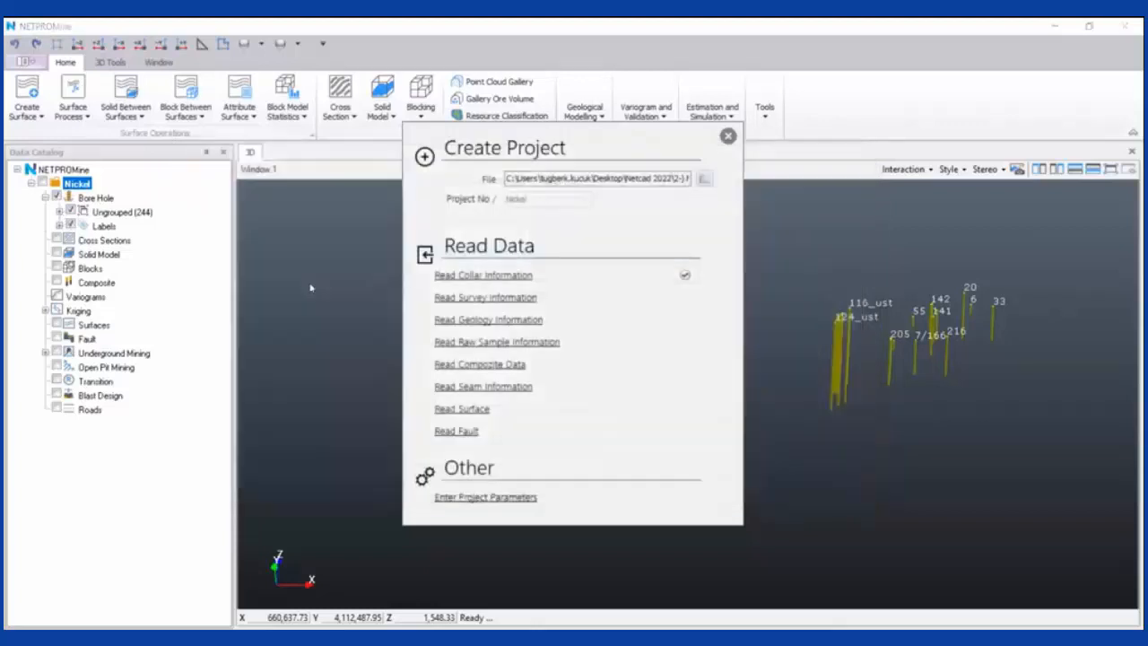
pyautogui.click(371, 393)
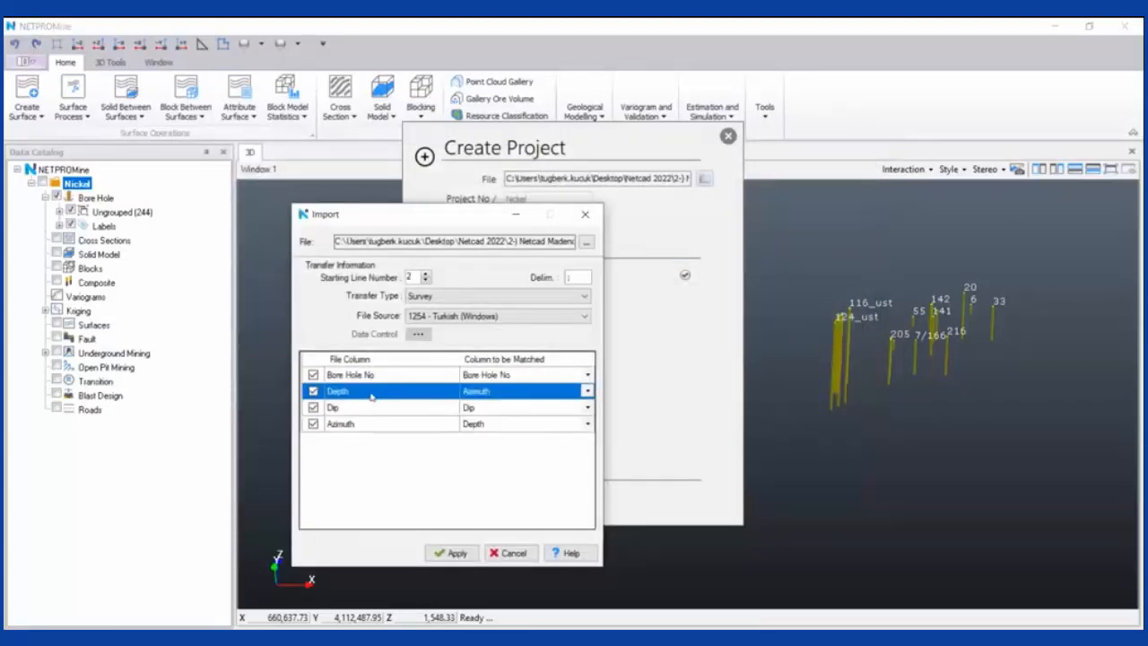
pyautogui.click(563, 393)
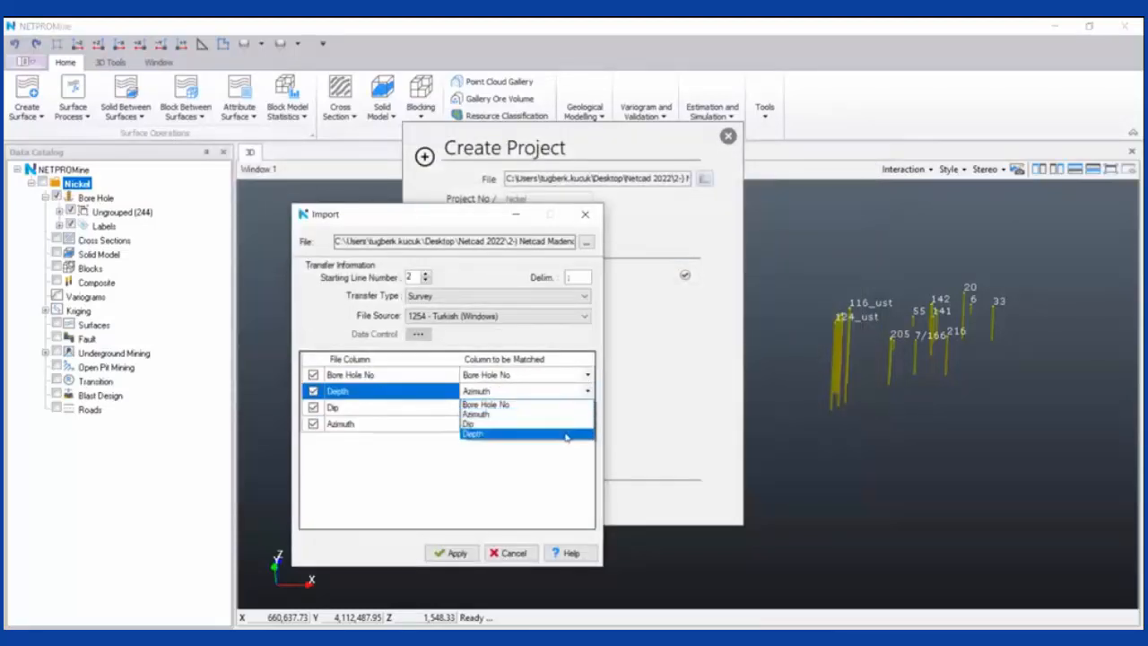
pyautogui.click(539, 435)
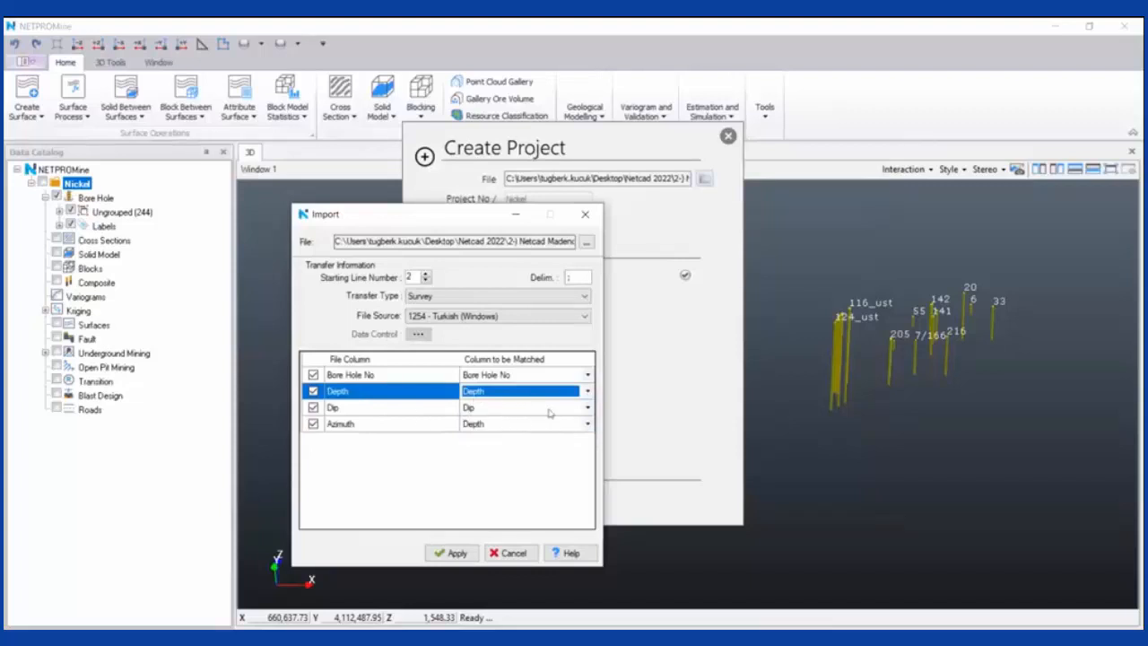
pyautogui.click(584, 424)
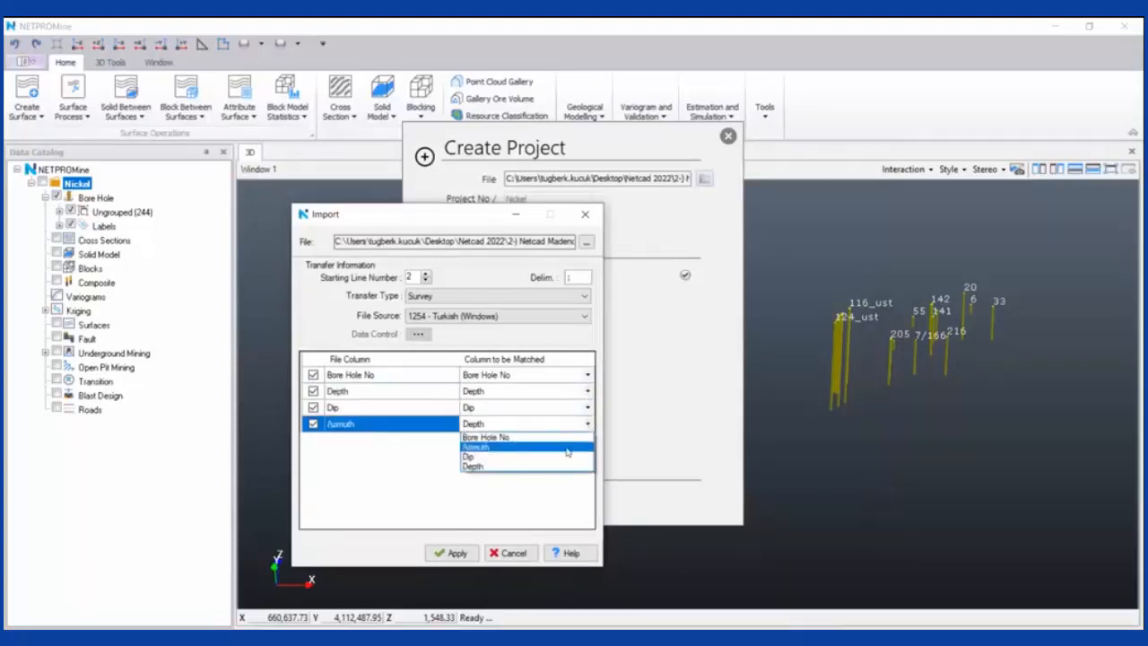
pyautogui.click(484, 467)
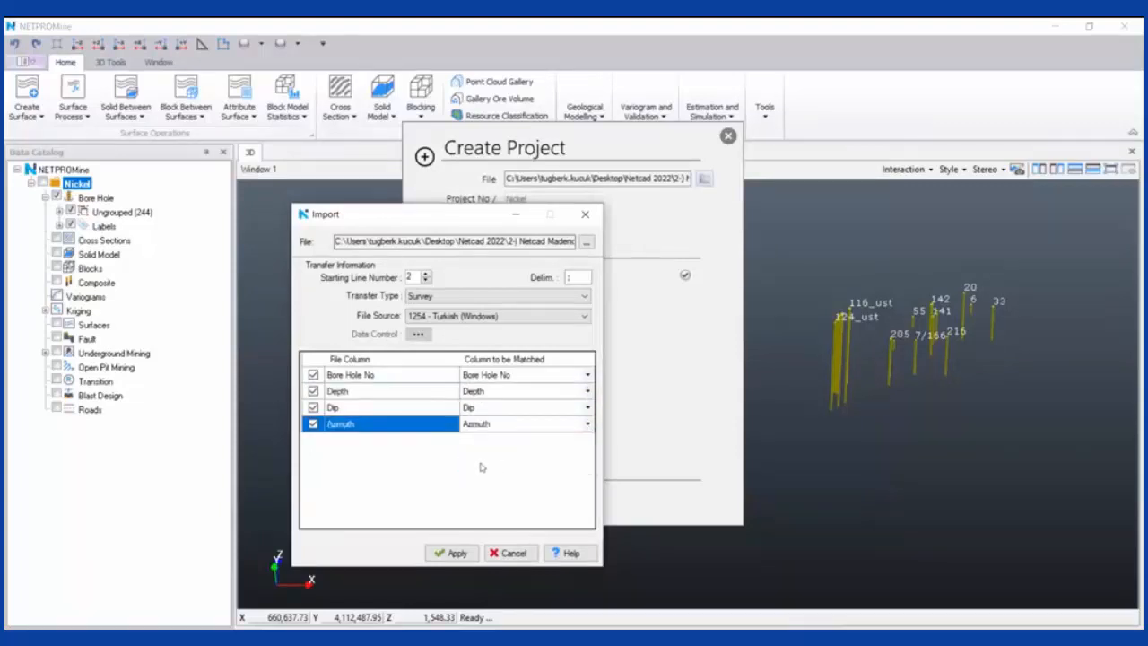
pyautogui.click(454, 554)
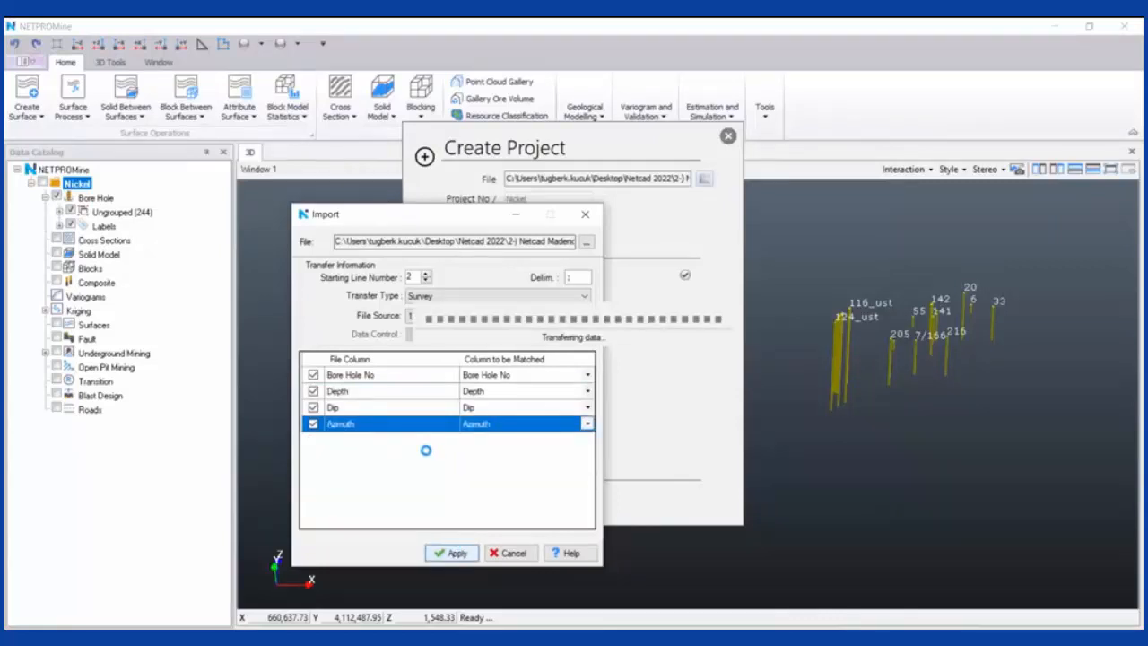
pyautogui.press('Return')
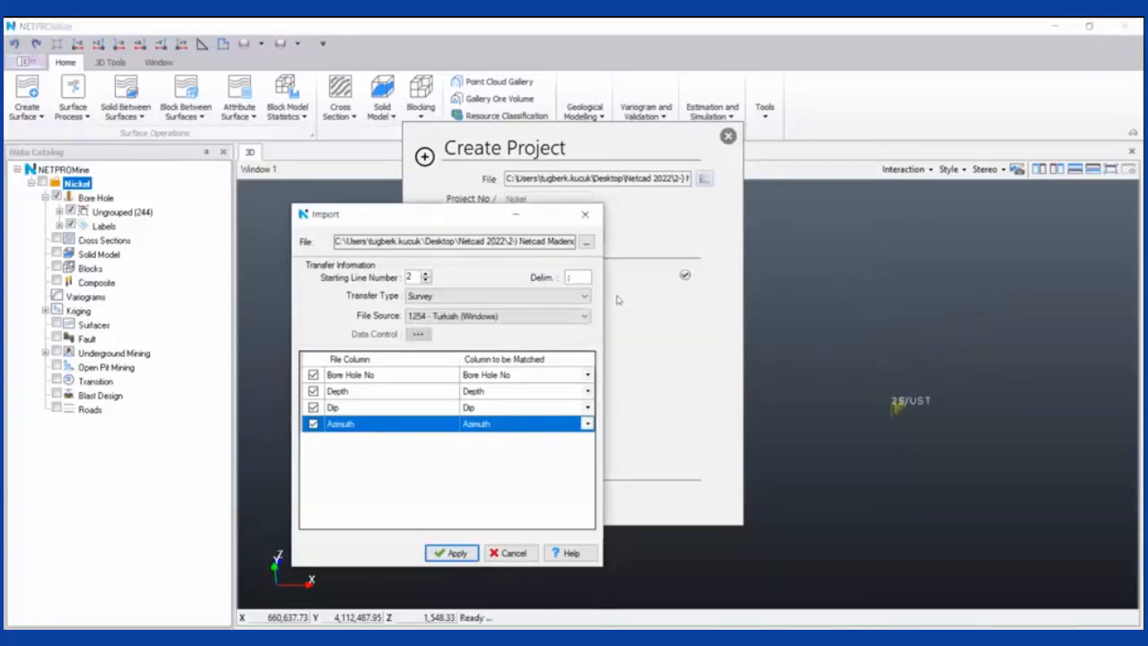
pyautogui.click(584, 221)
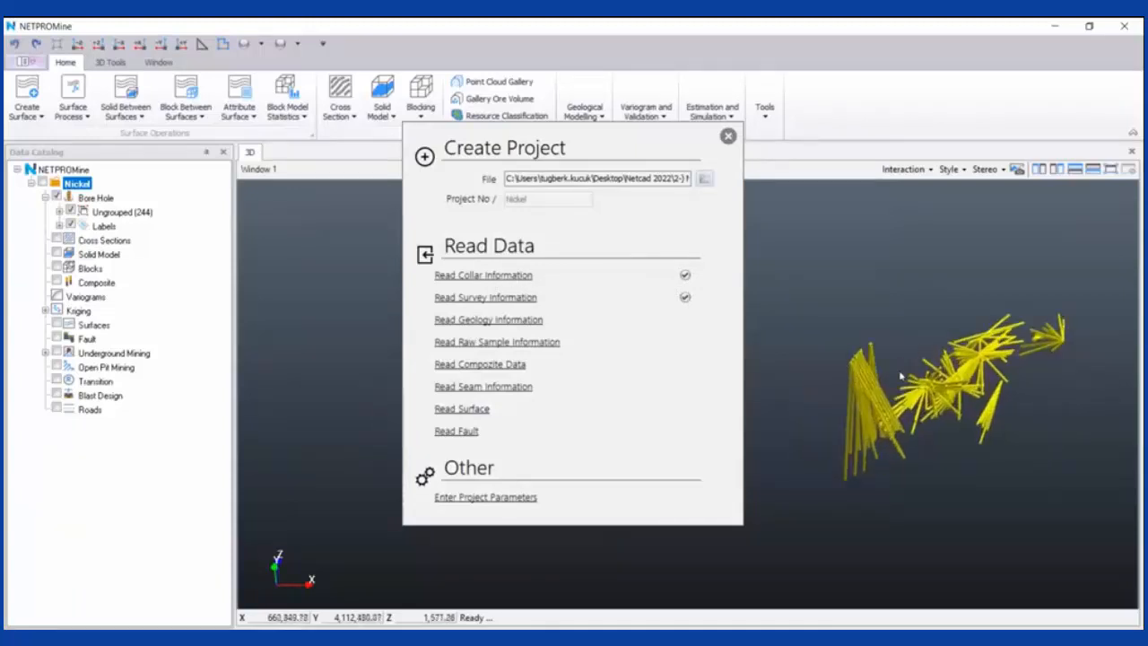
# Inspect the inclined bore holes in the 3D view, covering both the main cluster and the separate distant group
pyautogui.moveTo(970, 374); pyautogui.dragTo(922, 356)
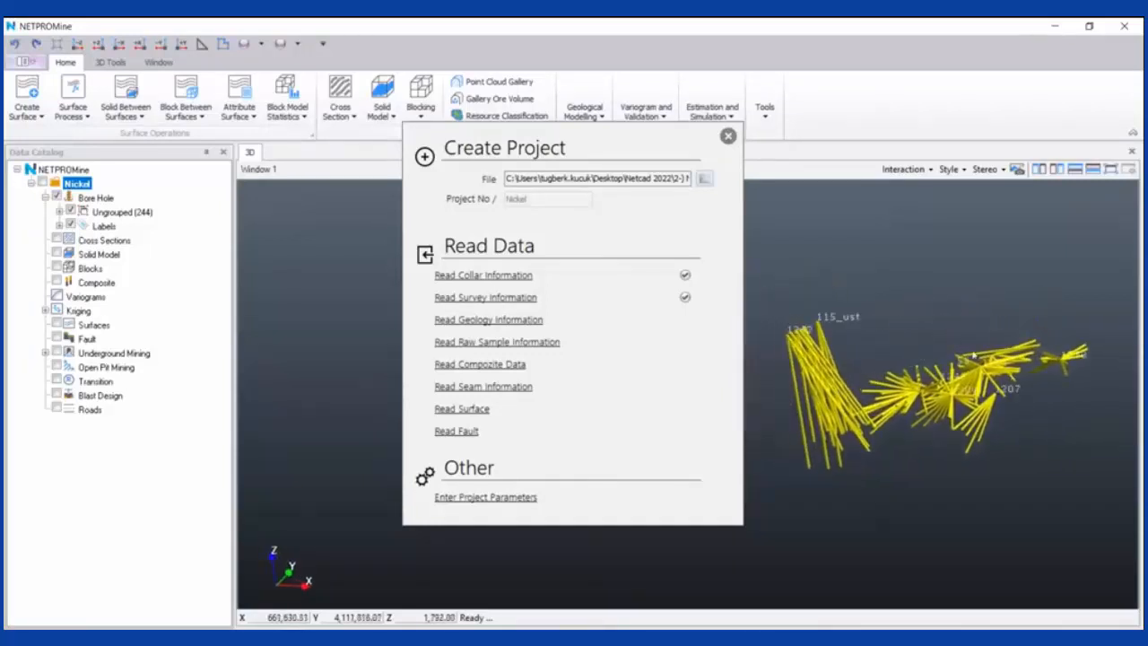
pyautogui.moveTo(973, 357); pyautogui.dragTo(804, 357, button='middle')
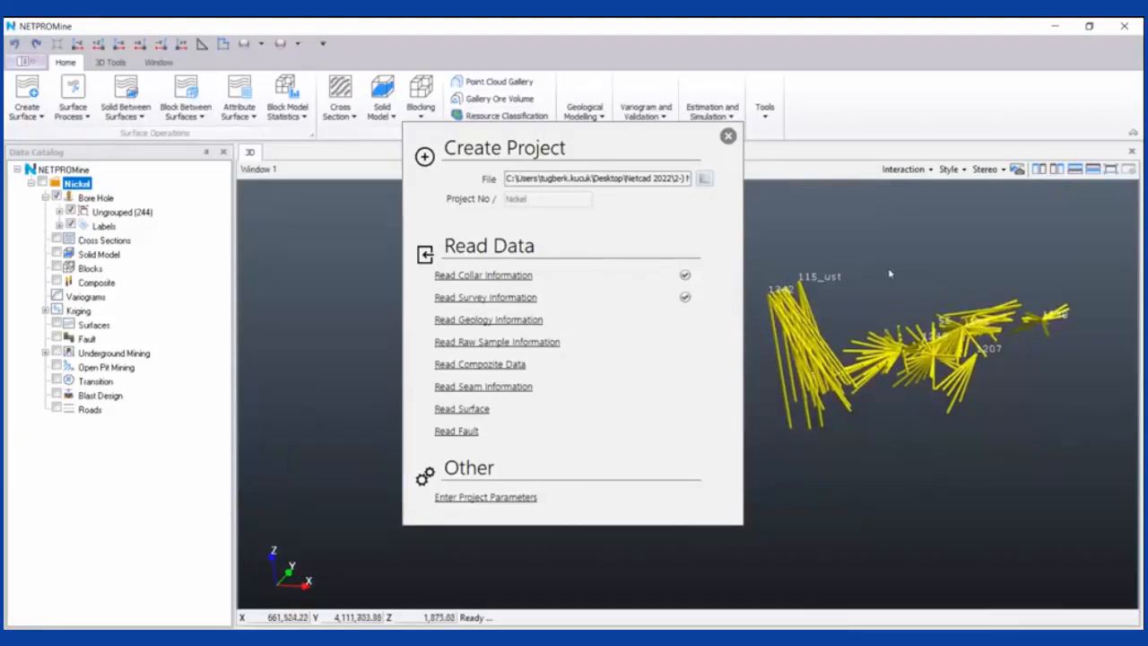
pyautogui.moveTo(960, 277); pyautogui.dragTo(815, 341, button='middle')
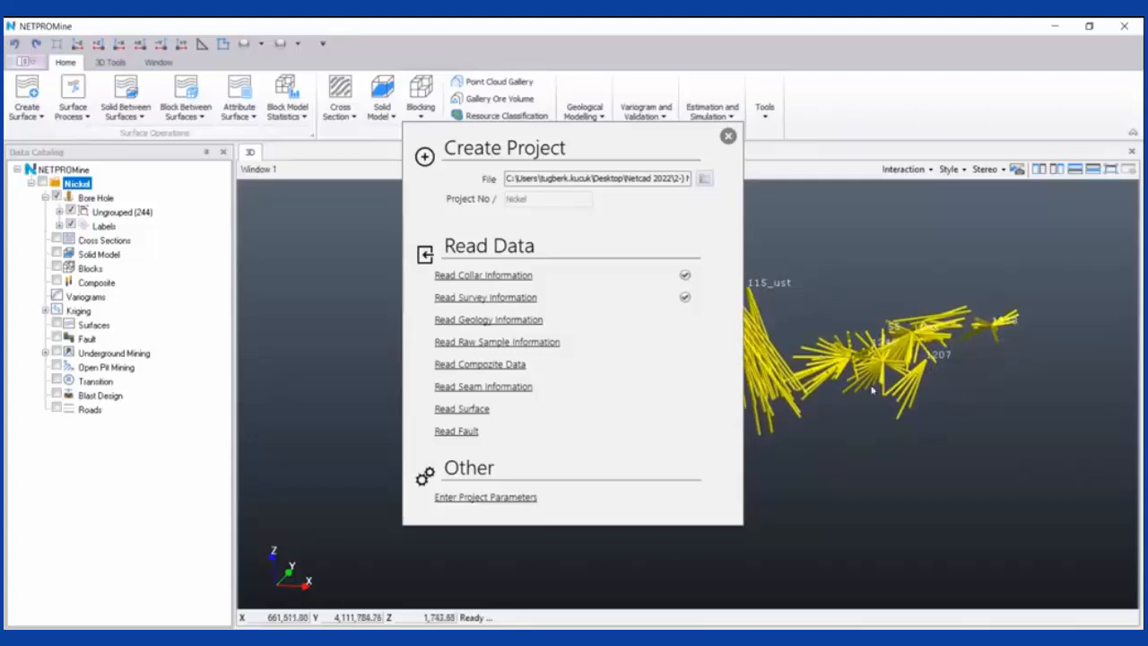
pyautogui.scroll(-6, 872, 390)
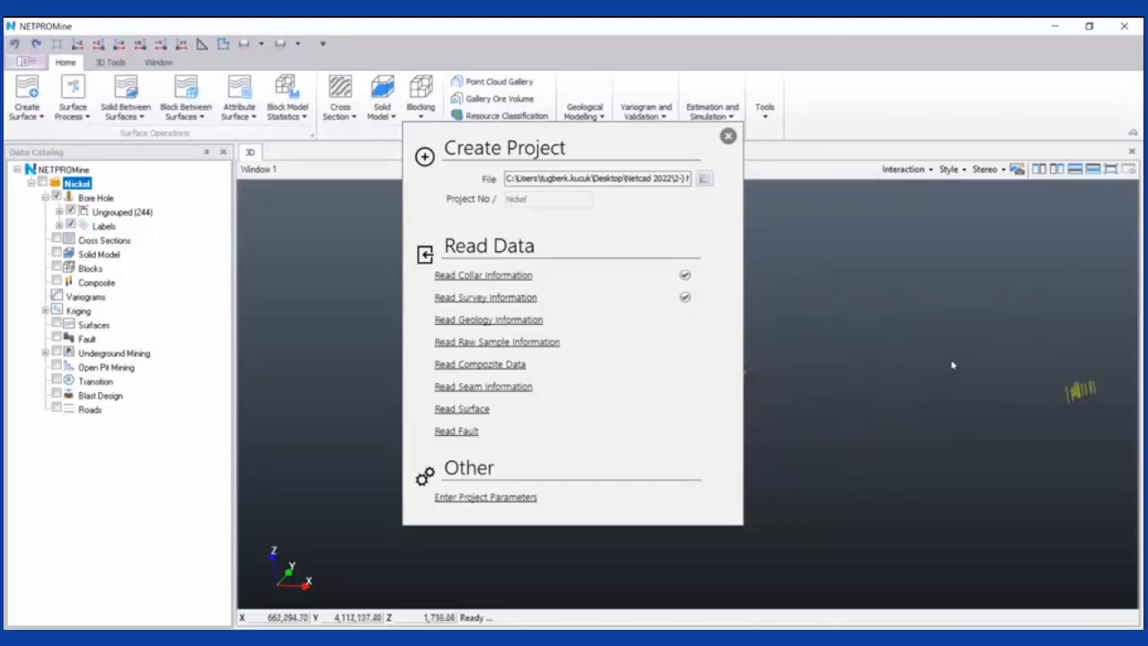
pyautogui.moveTo(953, 365); pyautogui.dragTo(809, 409, button='middle')
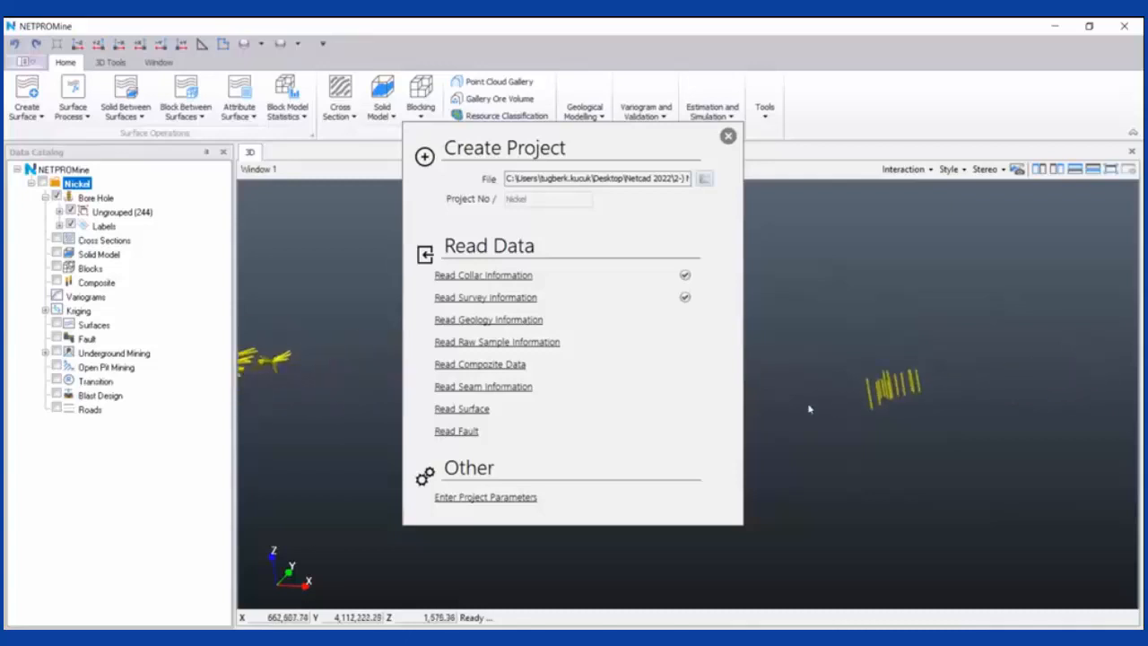
pyautogui.moveTo(874, 333); pyautogui.dragTo(780, 363, button='middle')
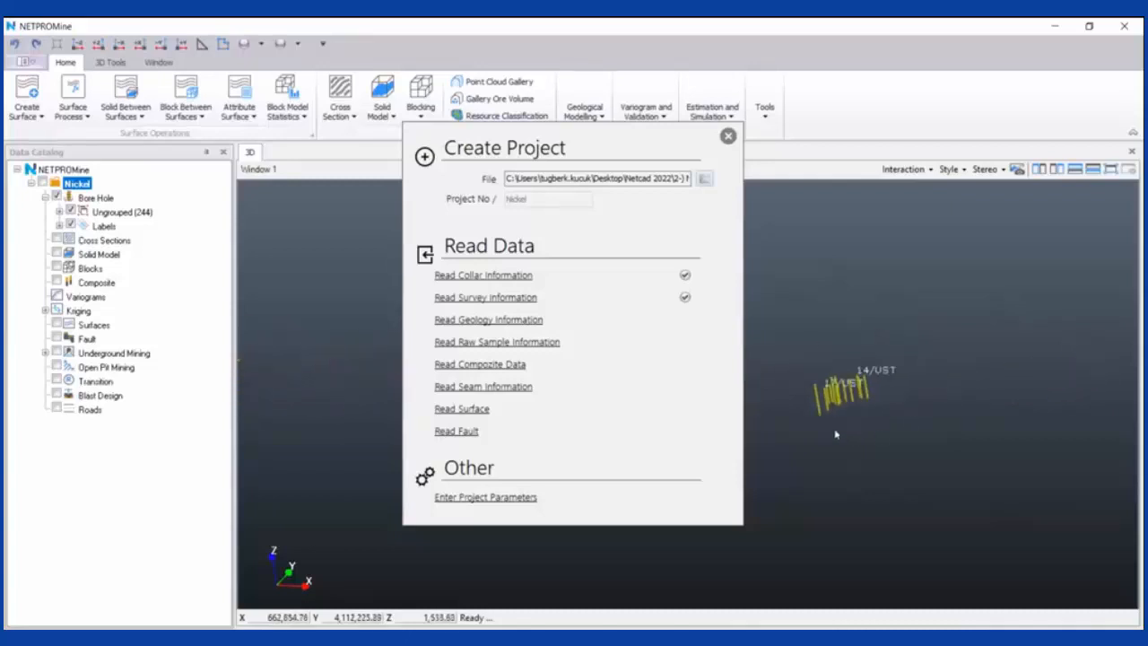
pyautogui.moveTo(916, 407); pyautogui.dragTo(940, 415, button='middle')
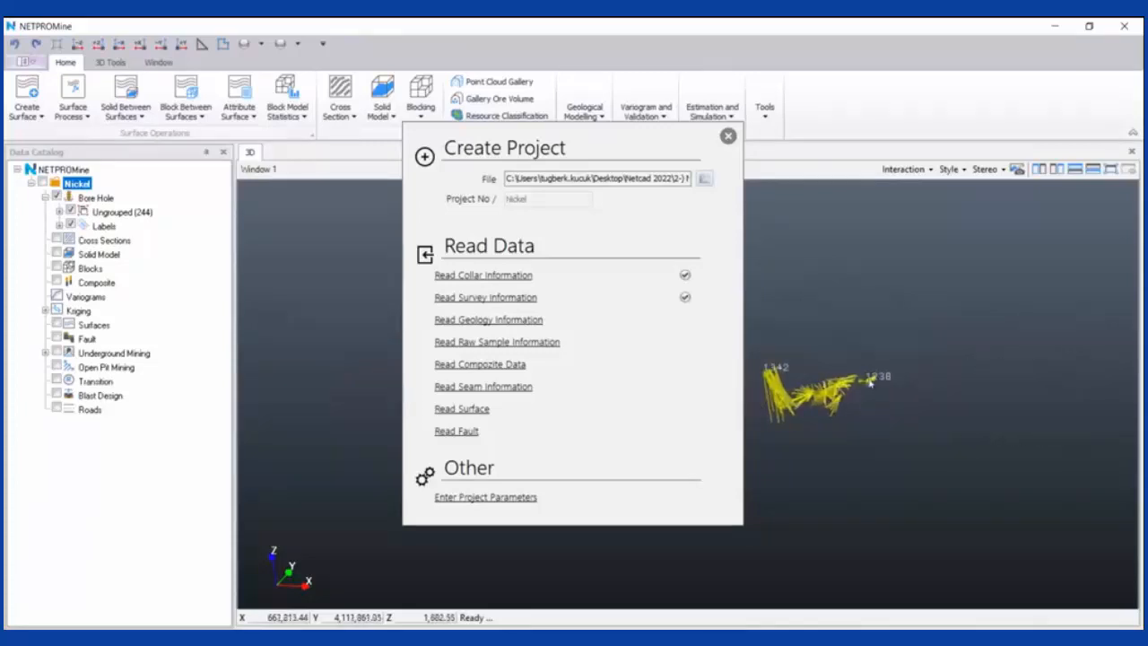
pyautogui.scroll(-2, 871, 383)
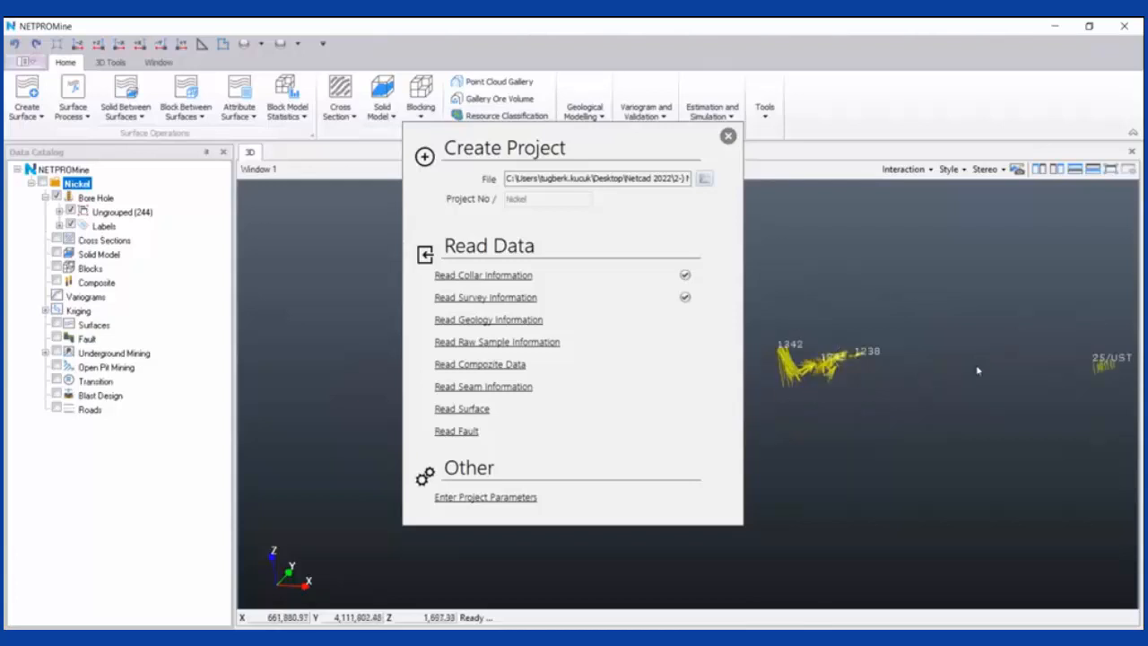
# Expand the ungrouped bore holes in the data catalog and open bore hole 72 to examine its name and depth
pyautogui.click(539, 325)
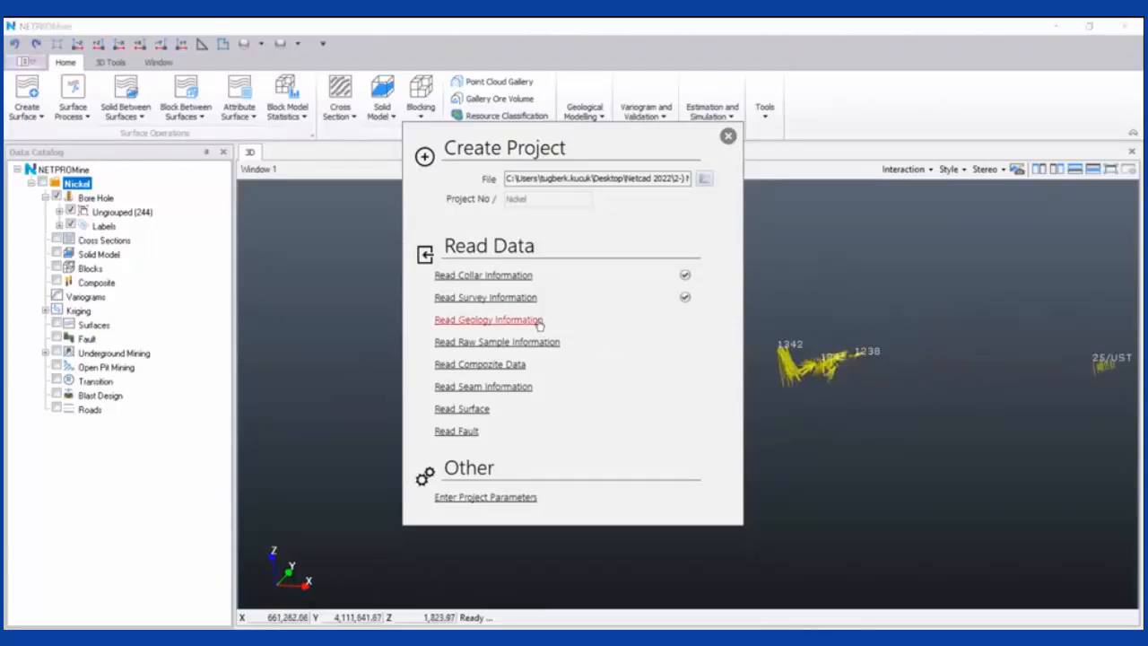
pyautogui.doubleClick(122, 211)
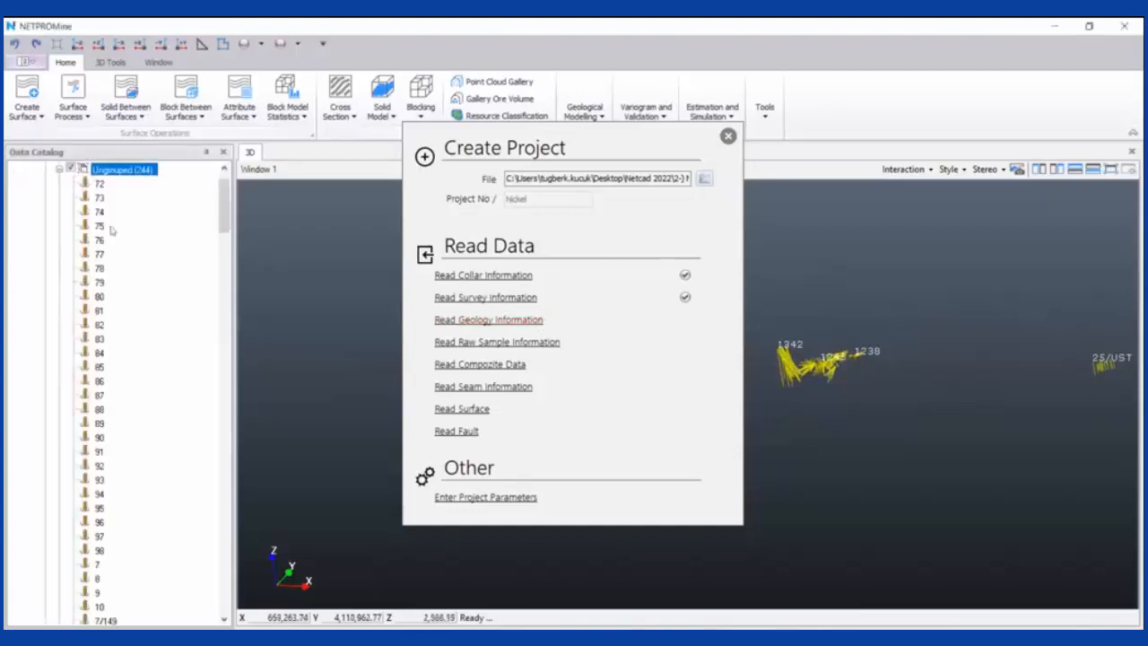
pyautogui.click(100, 226)
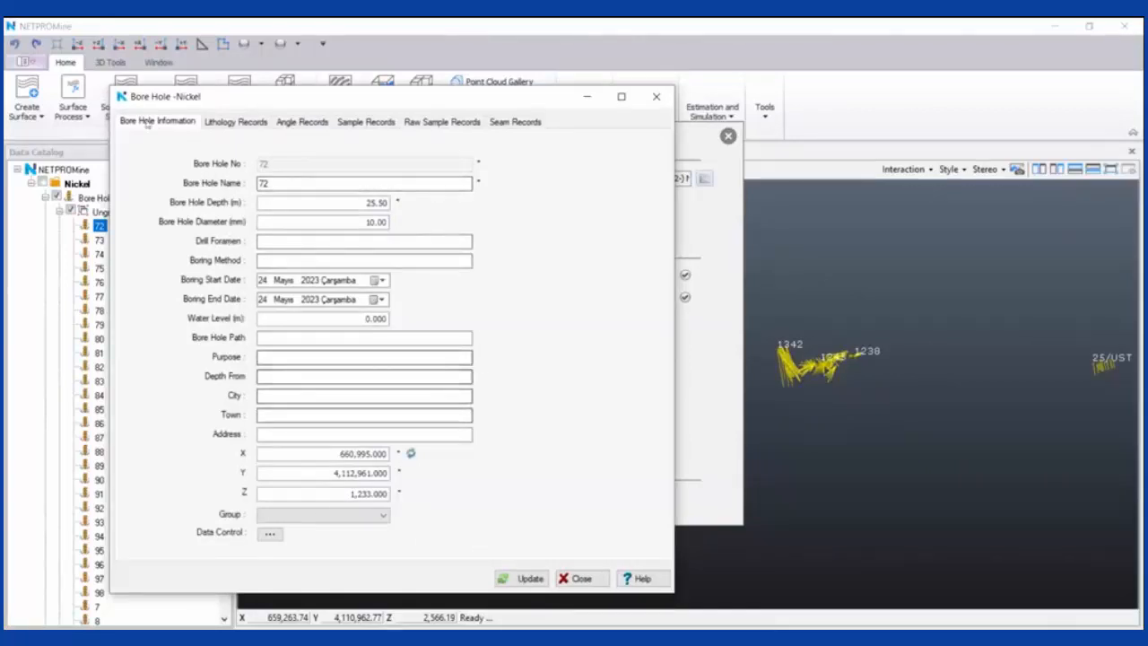
pyautogui.click(266, 184)
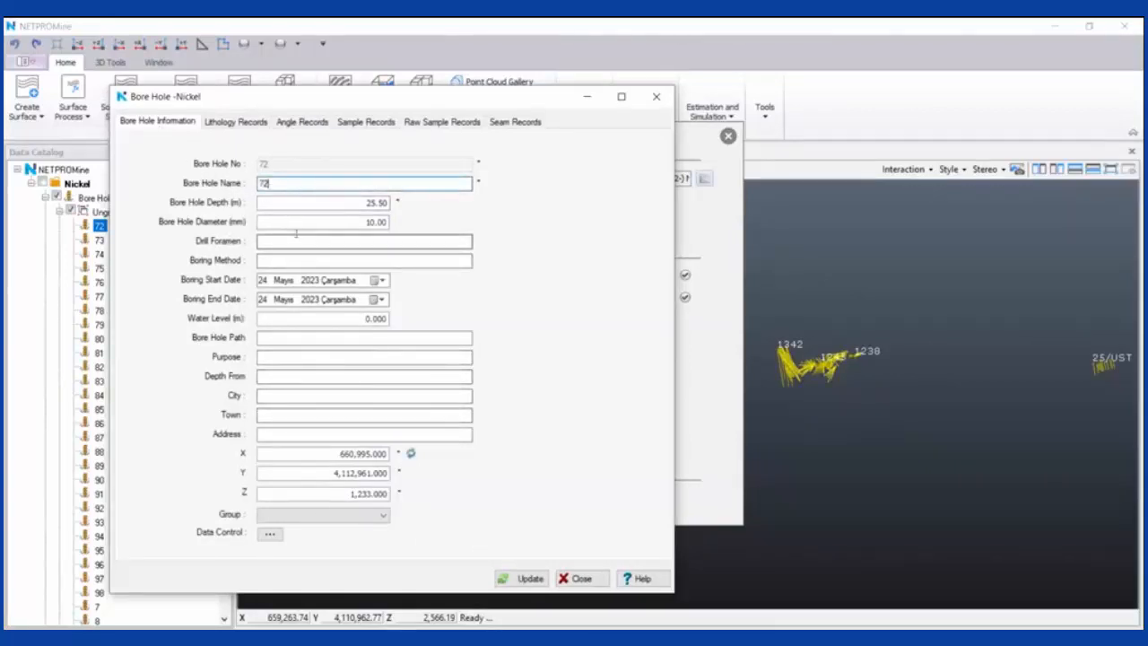
pyautogui.press('Tab')
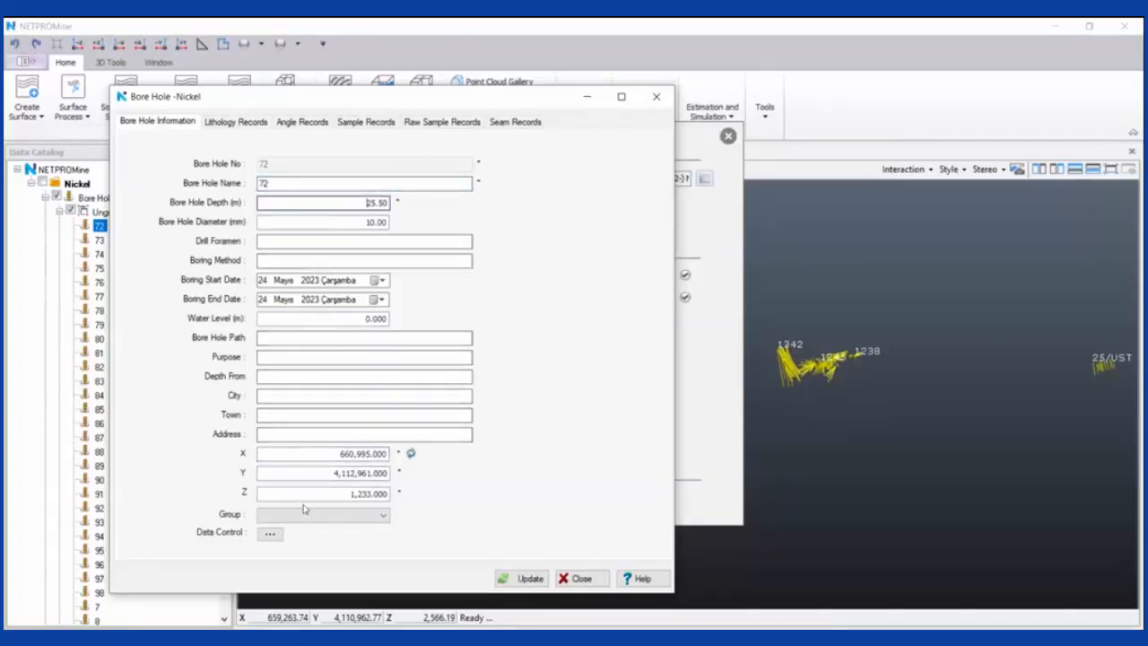
# Review the angle, lithology and raw sample records of bore hole 72, close its record and collapse the ungrouped bore holes
pyautogui.click(314, 123)
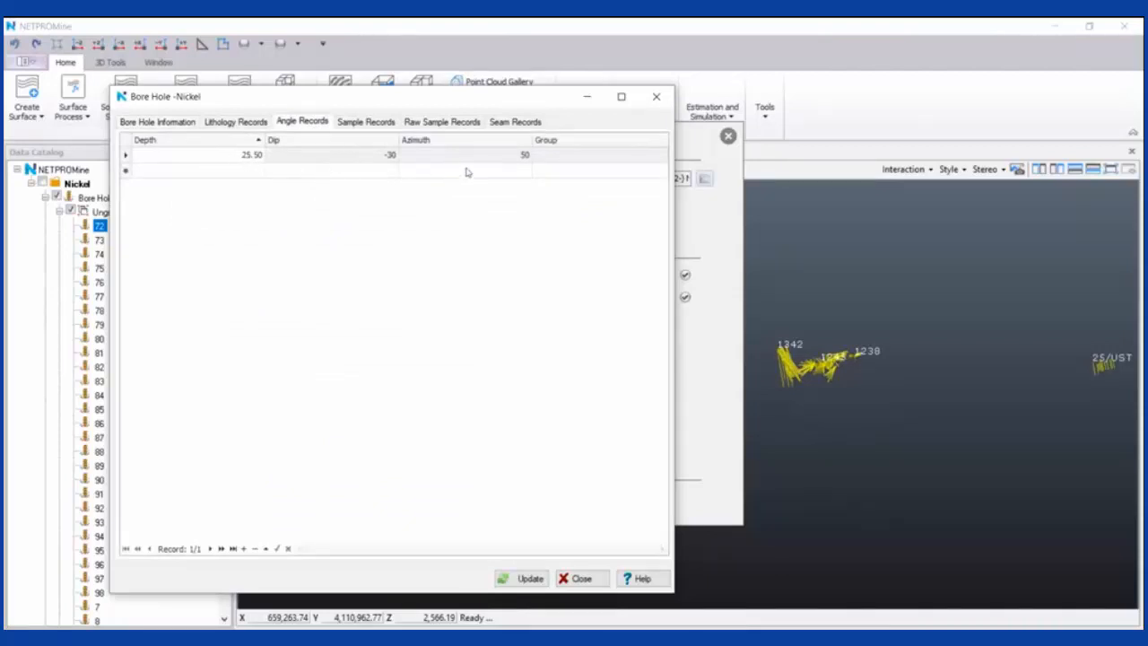
pyautogui.click(244, 122)
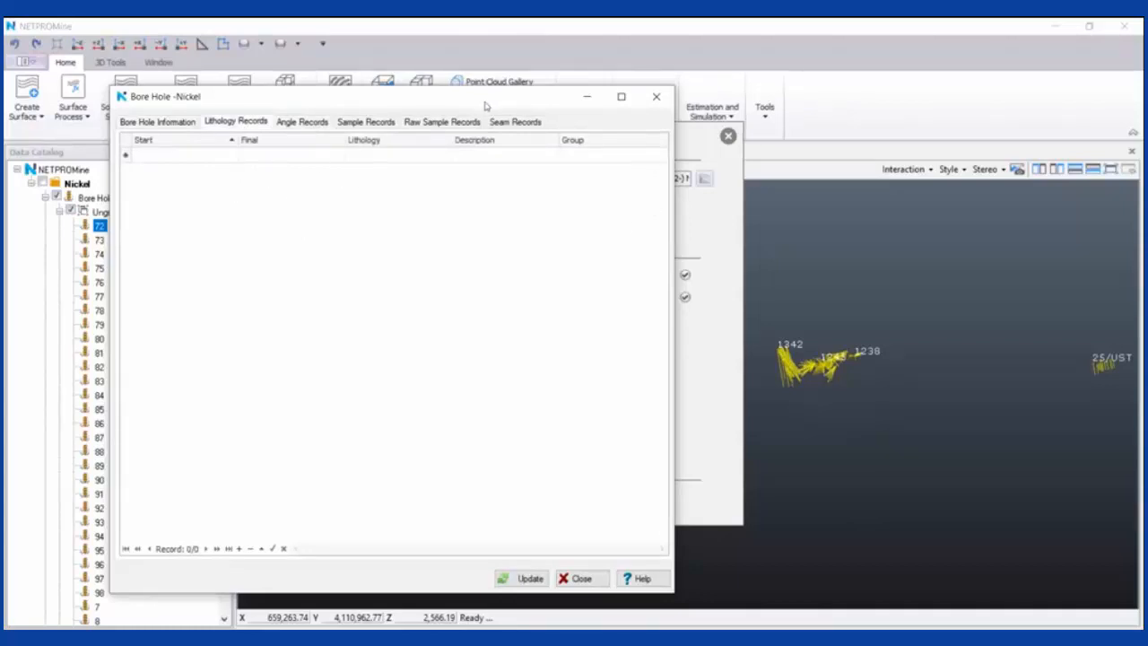
pyautogui.moveTo(484, 106)
pyautogui.mouseDown()
pyautogui.moveTo(396, 103)
pyautogui.moveTo(504, 112)
pyautogui.mouseUp()
pyautogui.click(486, 131)
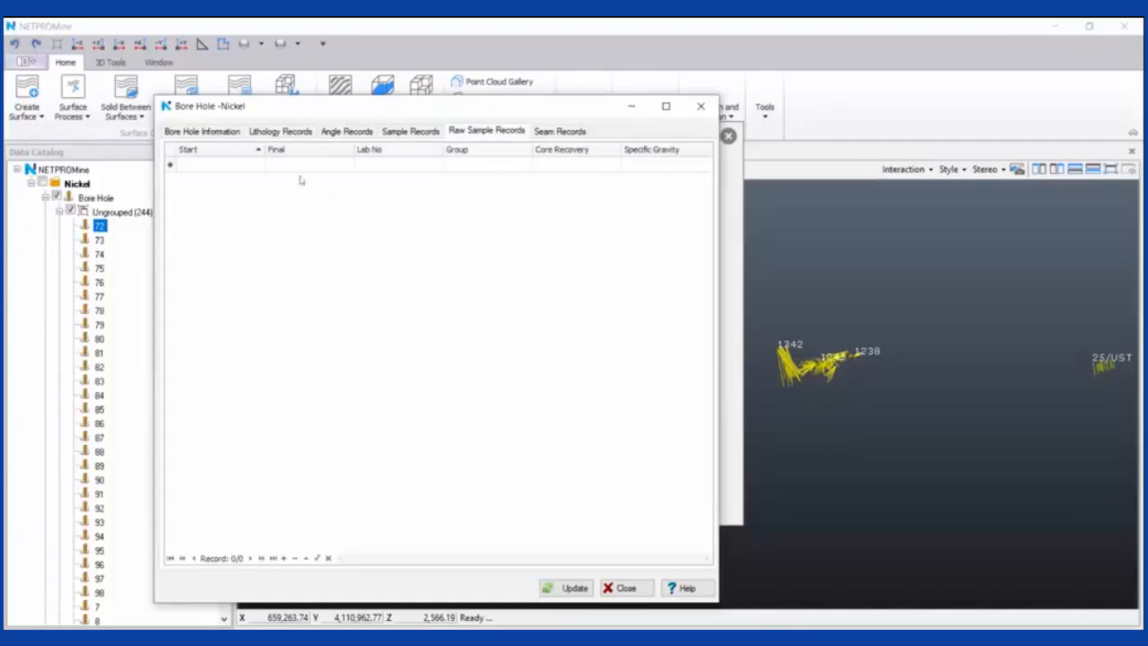
pyautogui.click(206, 131)
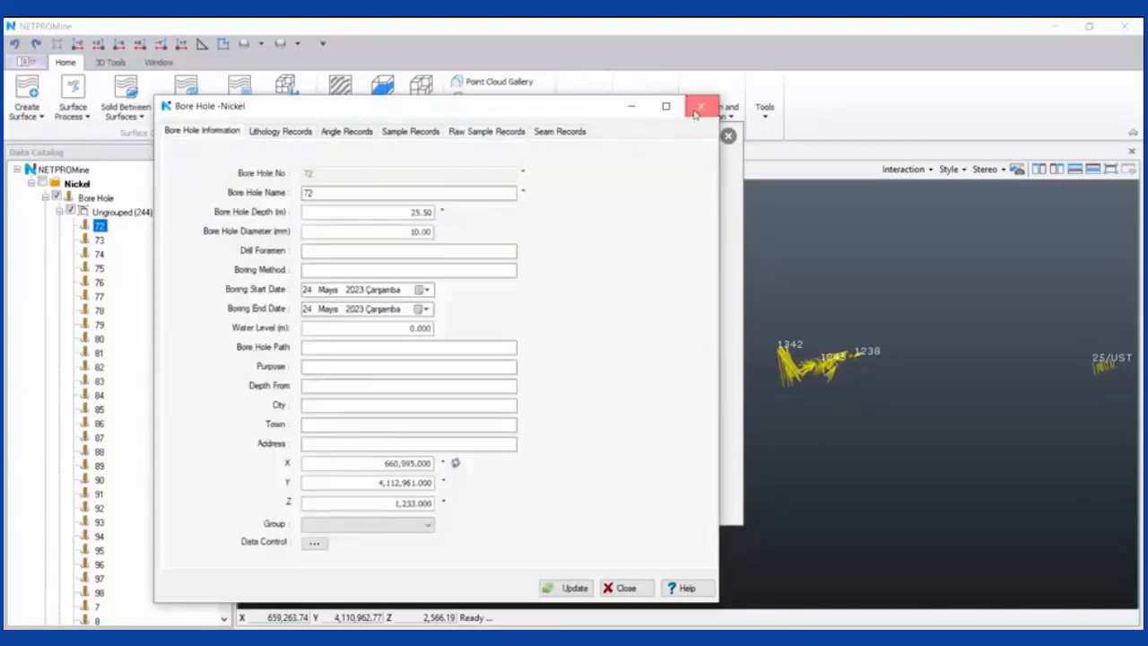
pyautogui.click(700, 107)
pyautogui.click(59, 212)
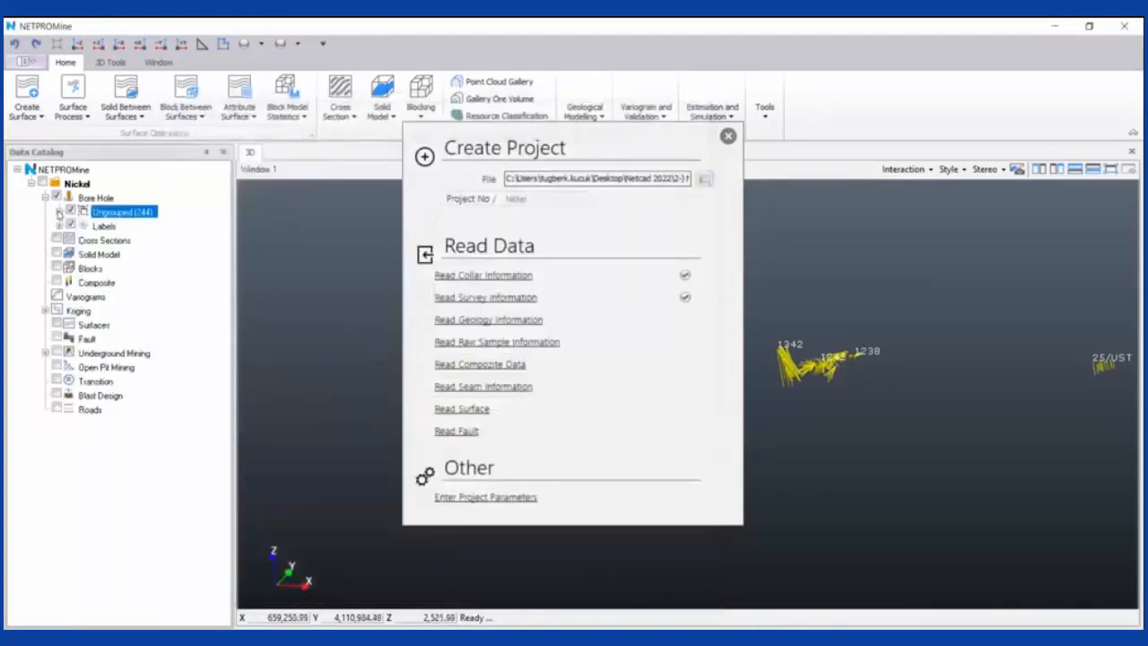
# Reopen bore hole 72 from the ungrouped bore holes to check its general information, and close the record
pyautogui.click(96, 197)
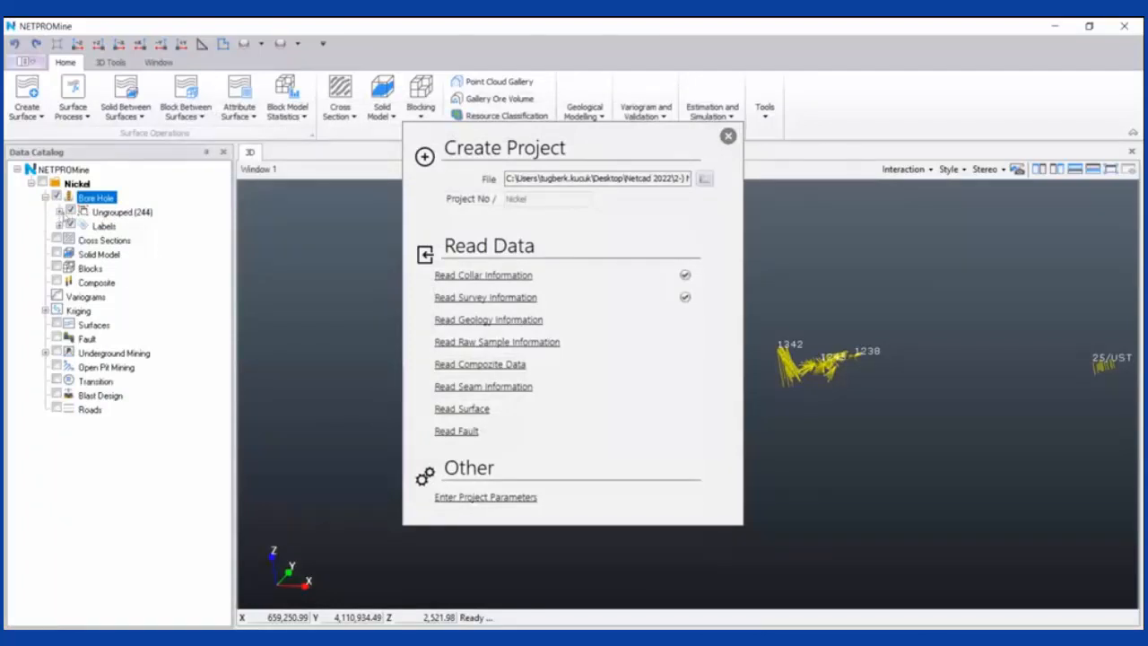
pyautogui.click(60, 211)
pyautogui.scroll(1, 158, 232)
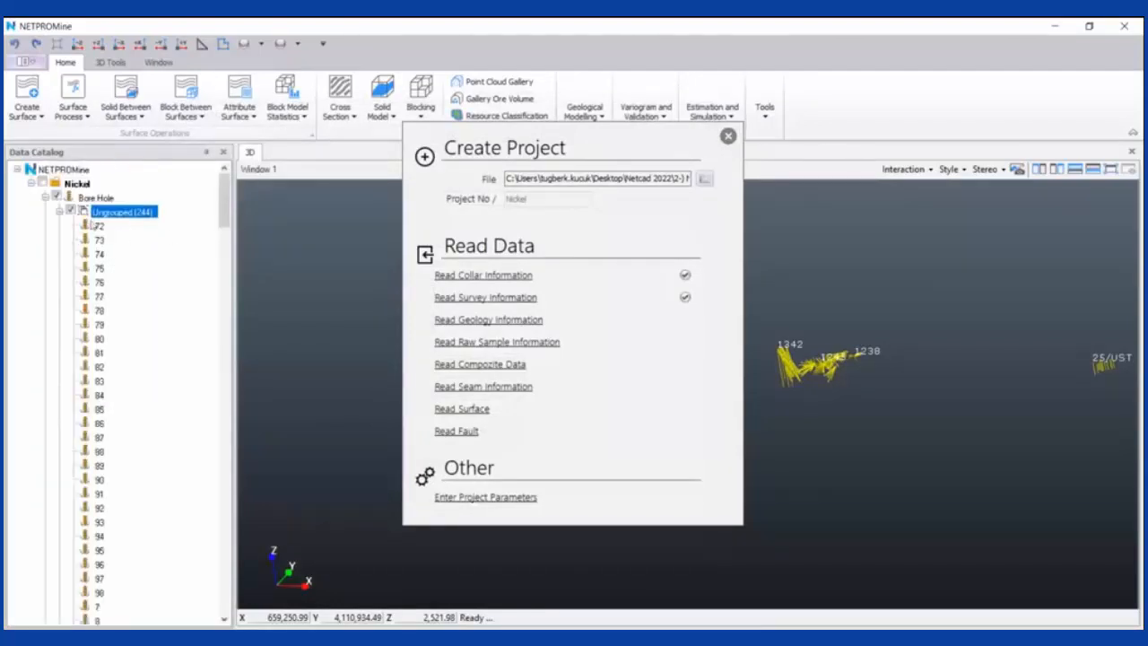
pyautogui.doubleClick(97, 226)
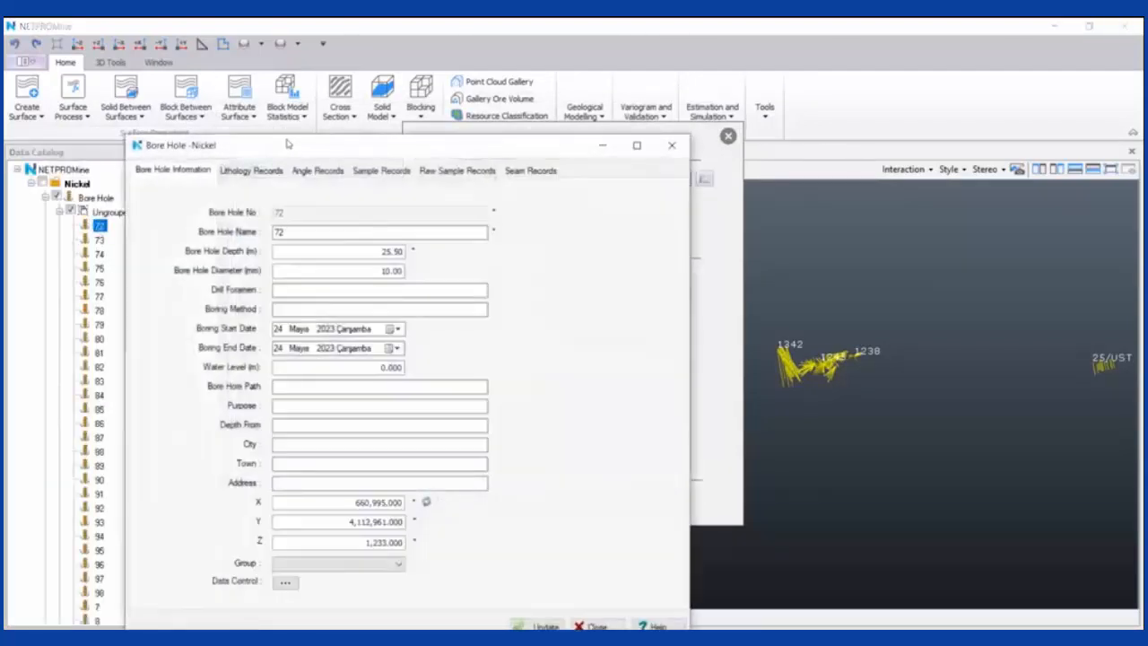
pyautogui.moveTo(287, 143); pyautogui.dragTo(243, 98)
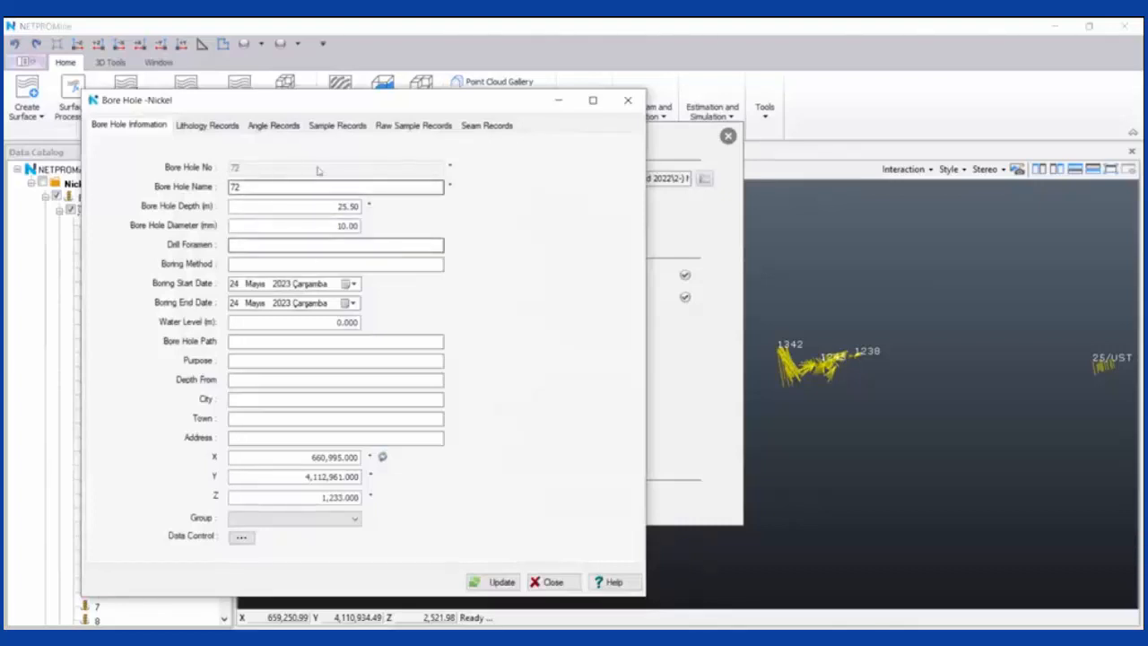
pyautogui.click(627, 99)
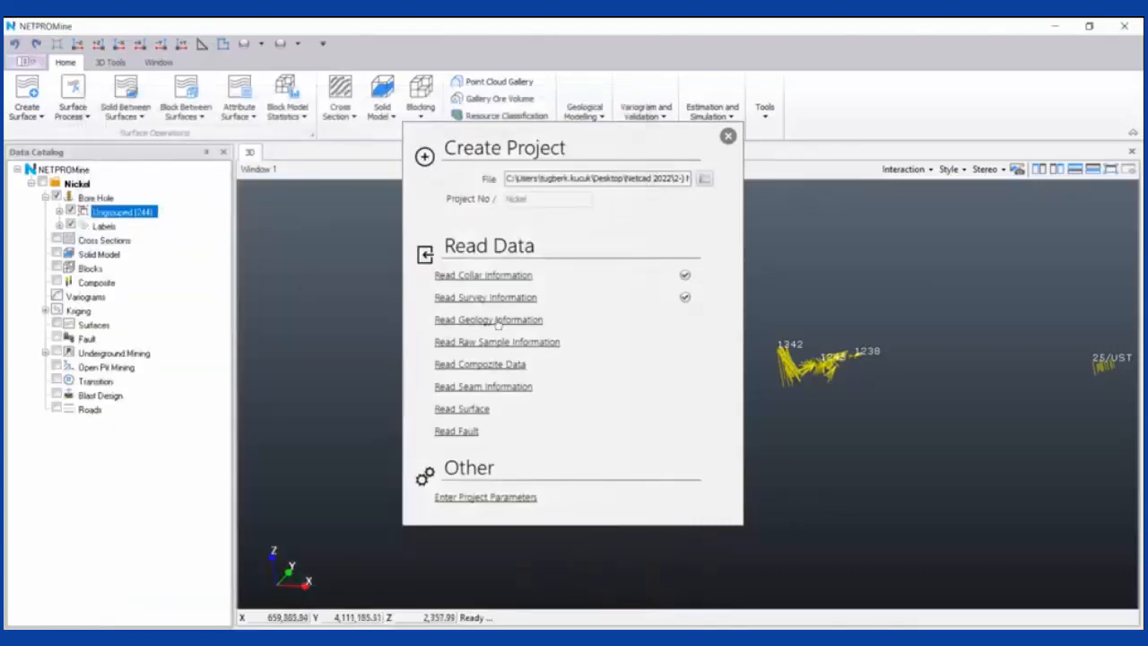
# Start reading geology information and open lithology1.csv from the file selection in Excel for inspection
pyautogui.click(535, 321)
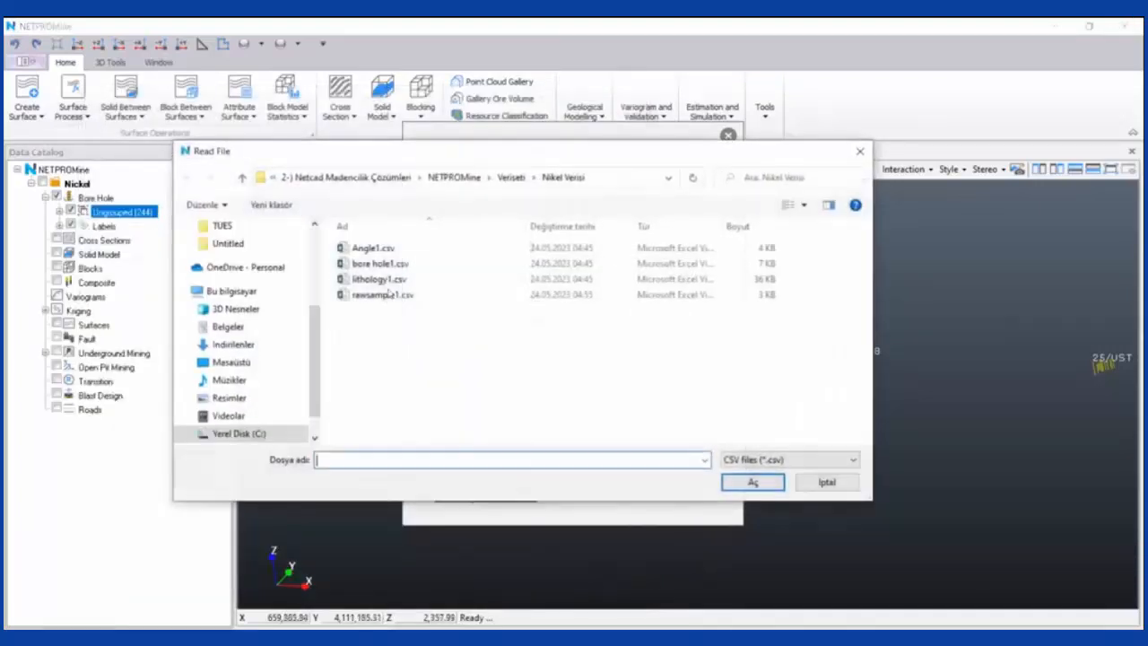
pyautogui.click(388, 279)
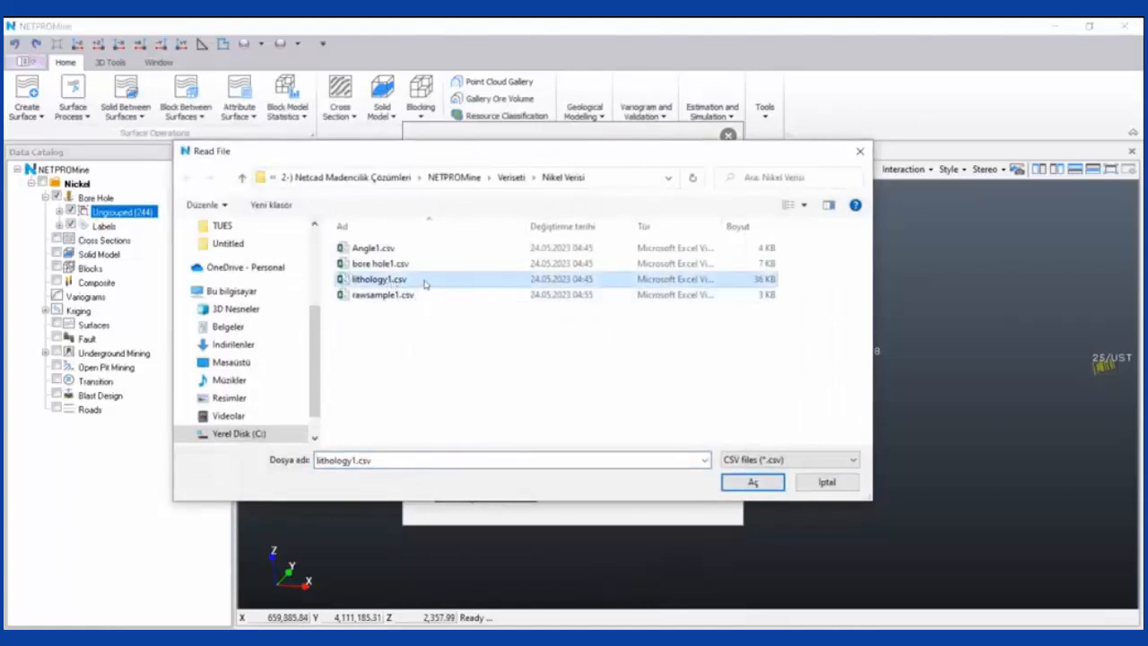
pyautogui.rightClick(425, 281)
pyautogui.click(427, 300)
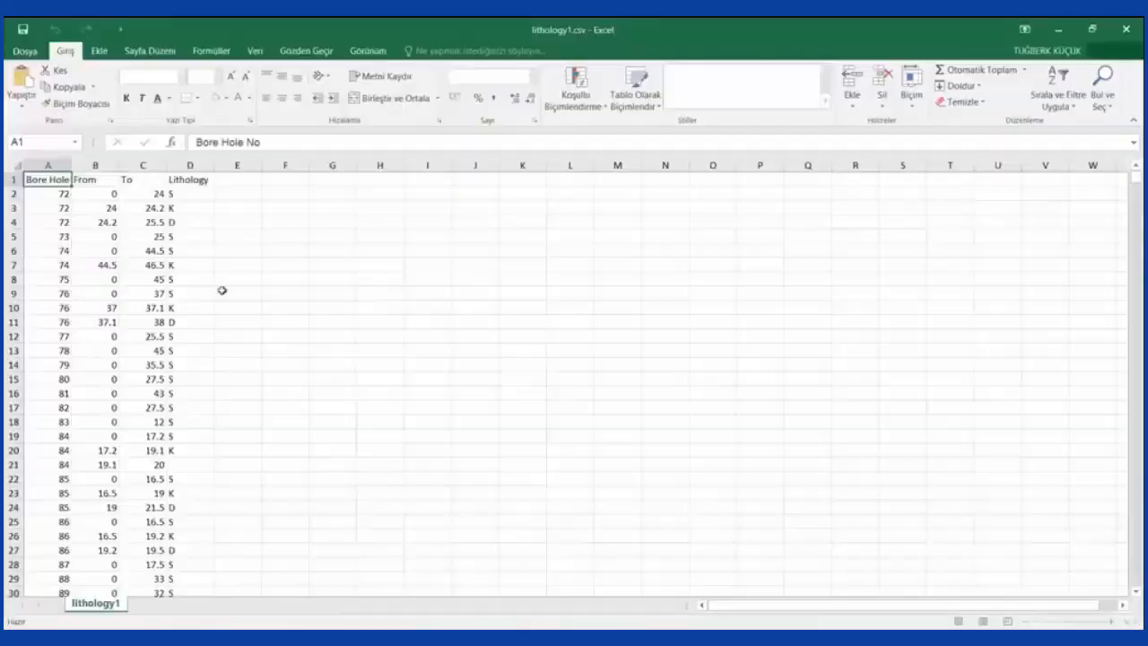
# Examine the codes in the Lithology column of lithology1.csv down through the rows
pyautogui.click(361, 295)
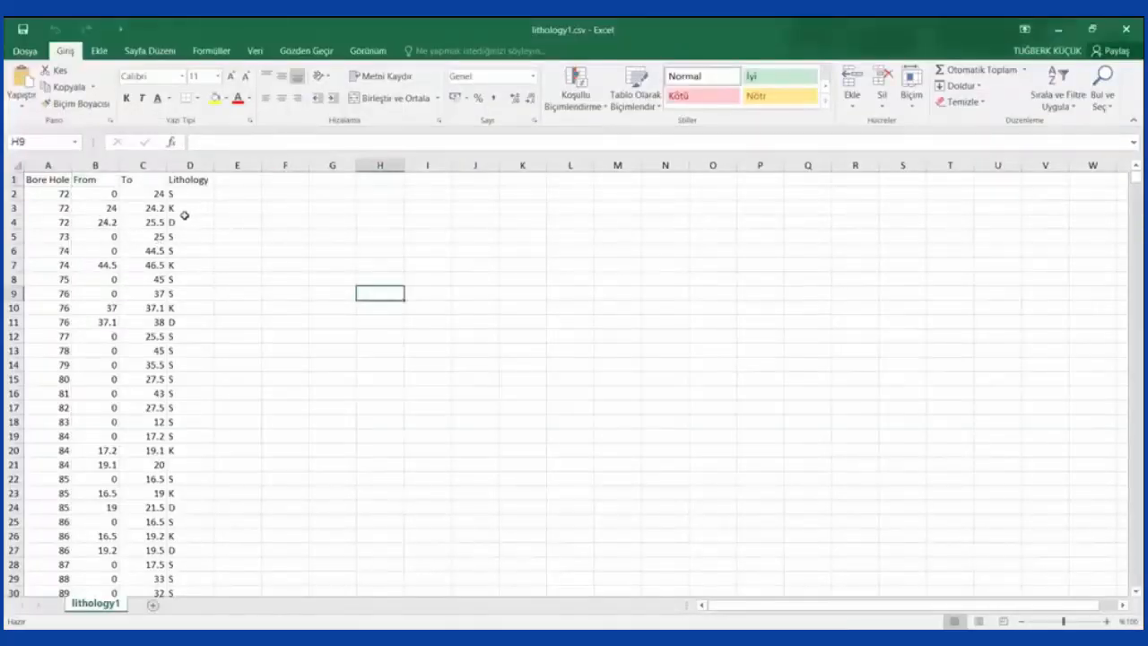
pyautogui.click(192, 165)
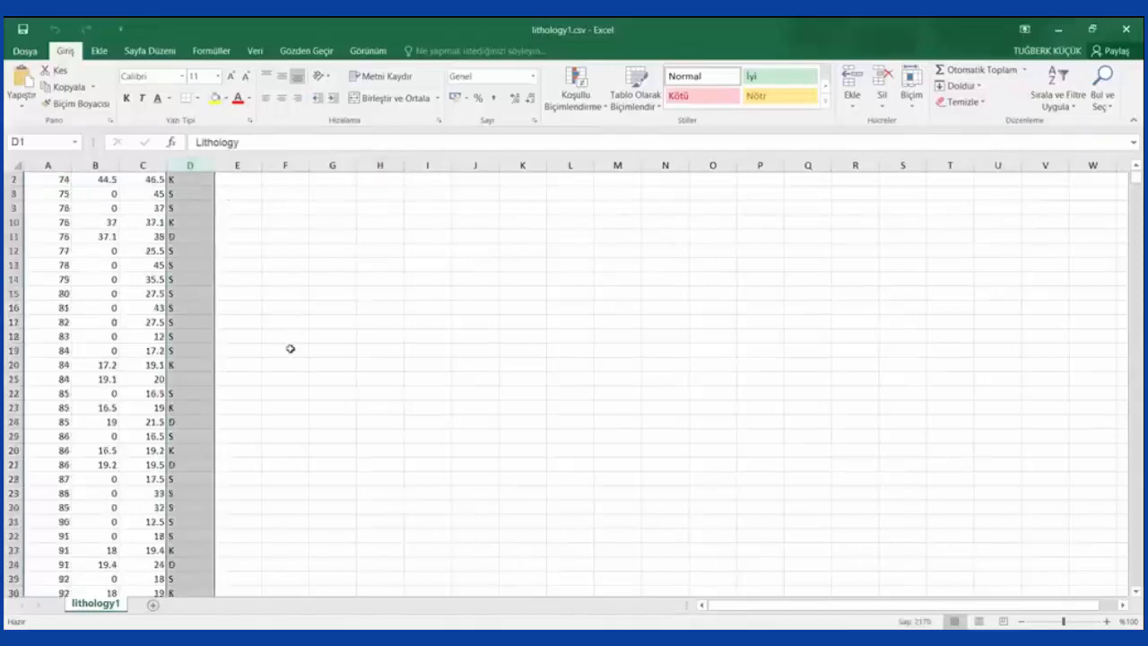
pyautogui.scroll(-20, 290, 348)
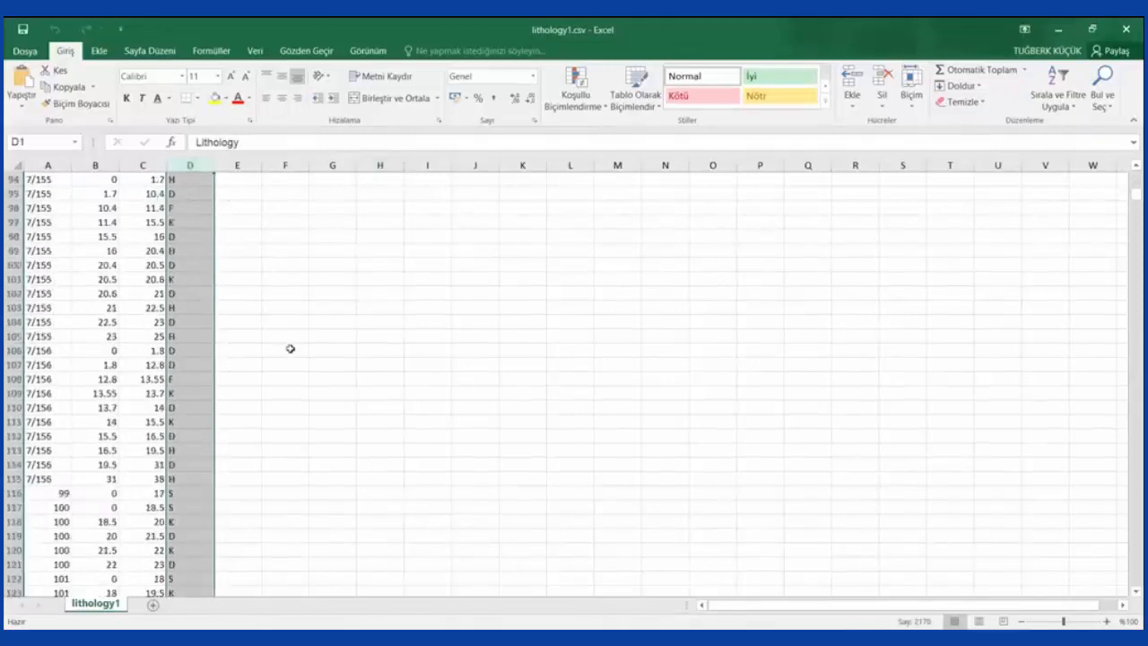
pyautogui.scroll(20, 290, 348)
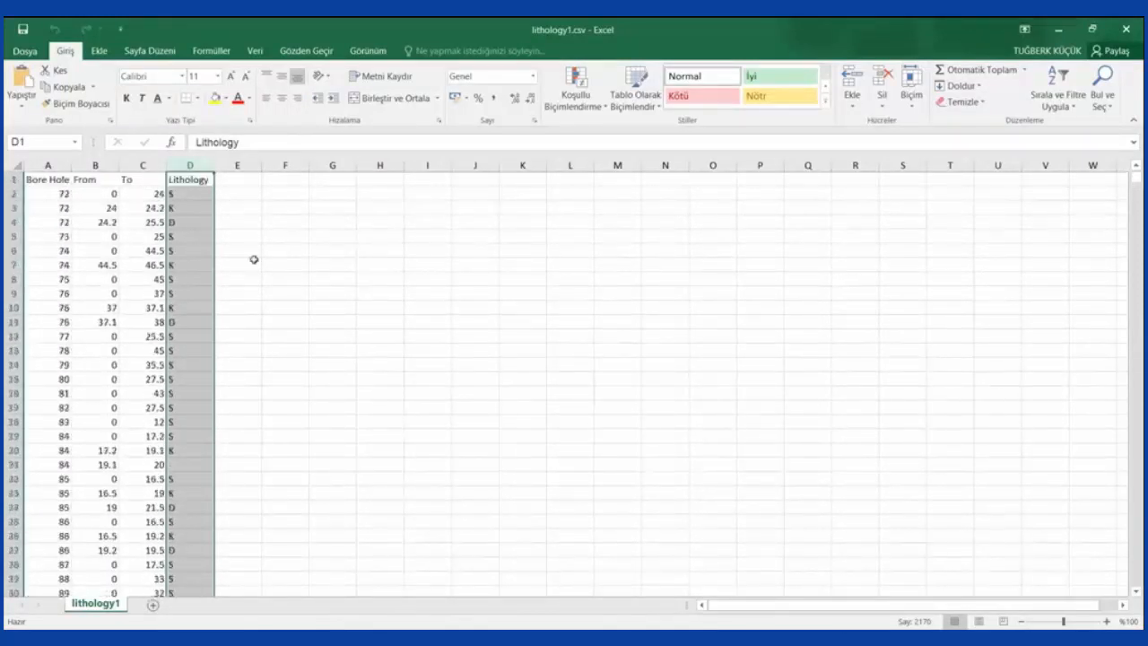
pyautogui.click(269, 239)
# Examine the From, To and Lithology values of bore hole 72 interval by interval, and close the lithology1.csv spreadsheet
pyautogui.moveTo(62, 194); pyautogui.dragTo(193, 222)
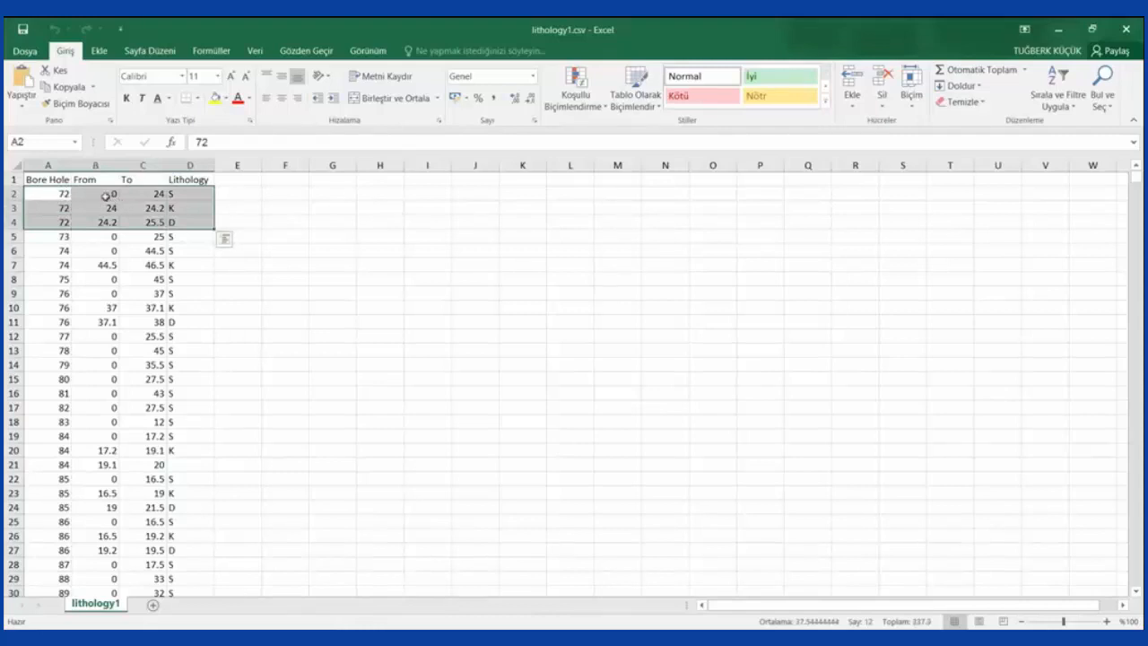
pyautogui.click(182, 194)
pyautogui.moveTo(94, 194); pyautogui.dragTo(148, 208)
pyautogui.click(110, 207)
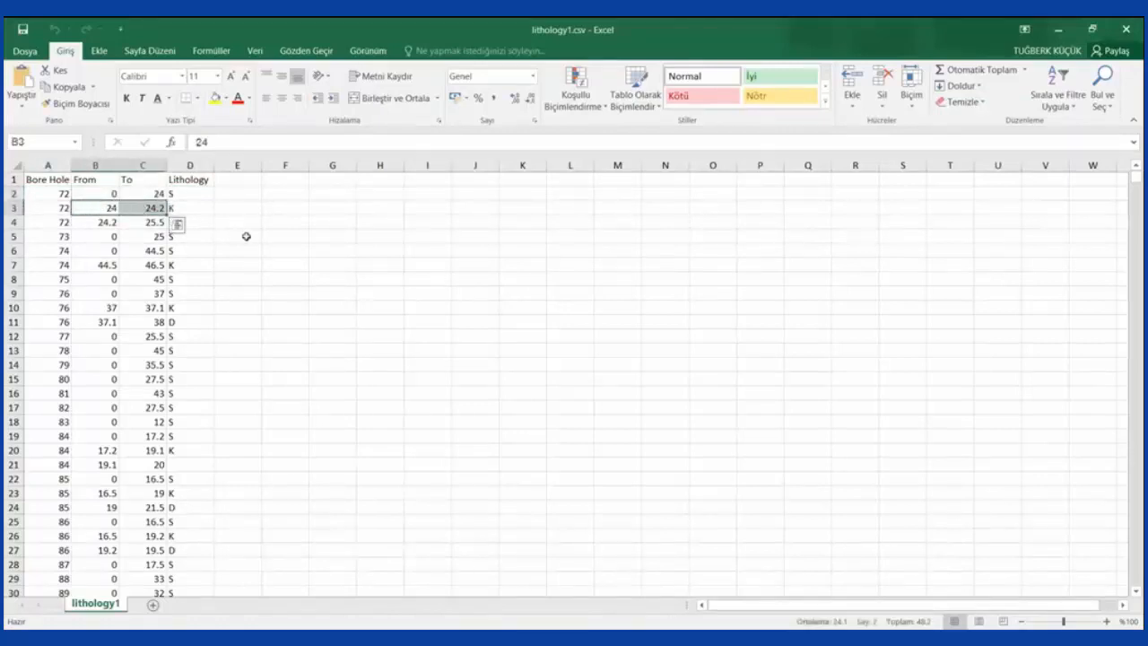
pyautogui.click(192, 208)
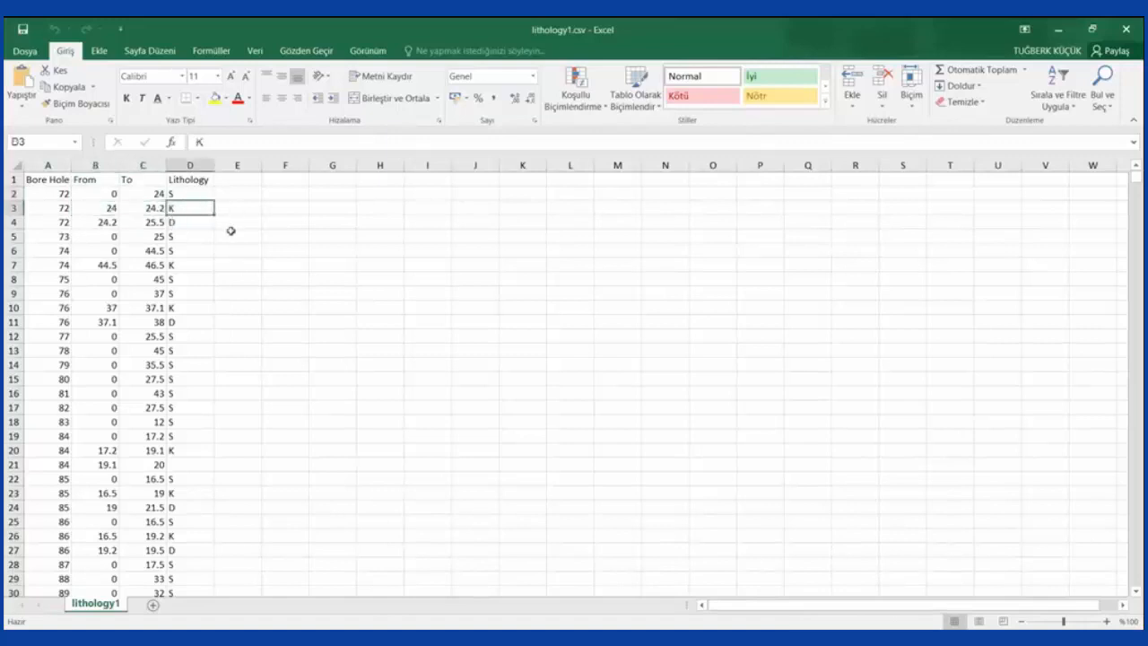
pyautogui.click(232, 233)
pyautogui.moveTo(86, 222); pyautogui.dragTo(152, 222)
pyautogui.click(230, 273)
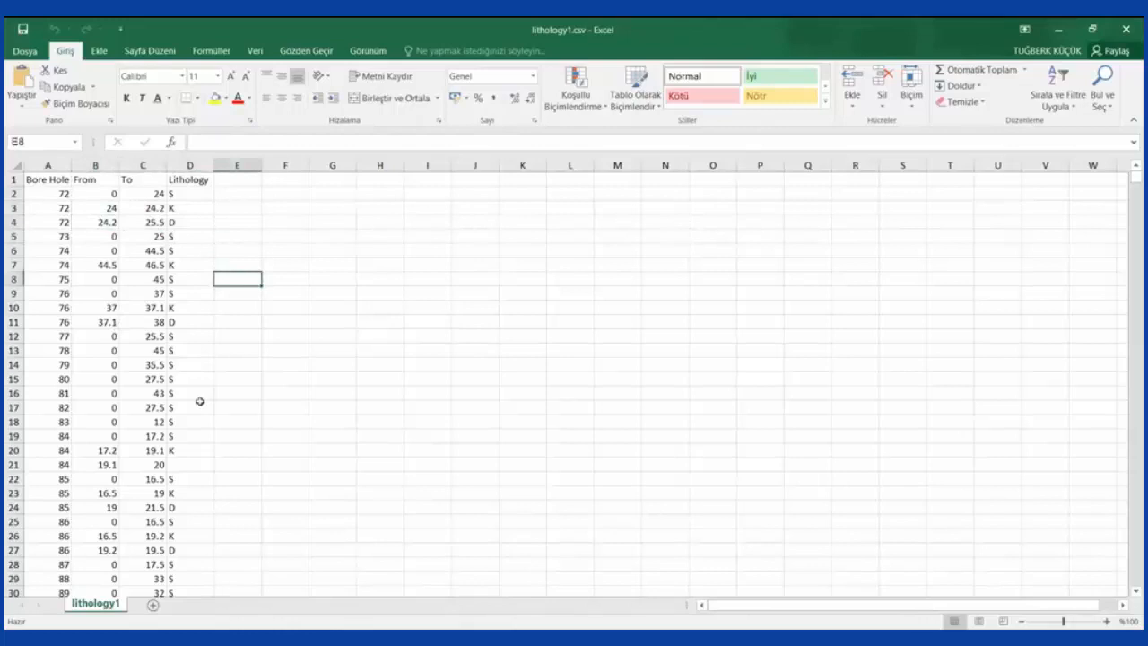
pyautogui.click(1126, 30)
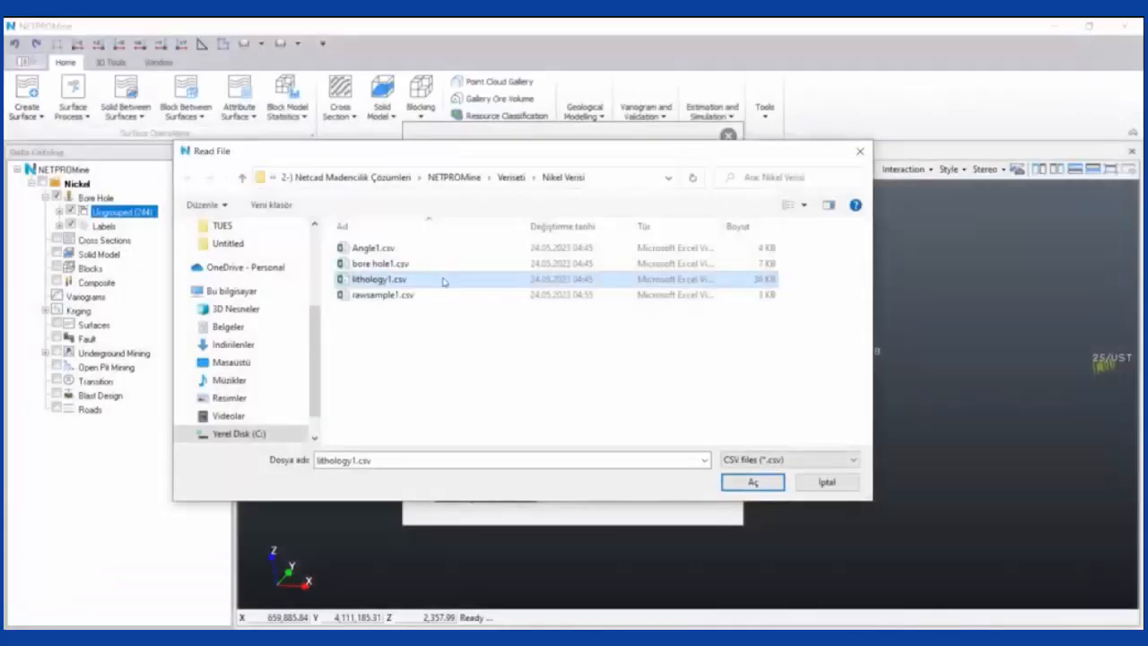
# Import lithology1.csv as Geology data, checking the Bore Hole No, From, To and Lithology column matches
pyautogui.doubleClick(438, 279)
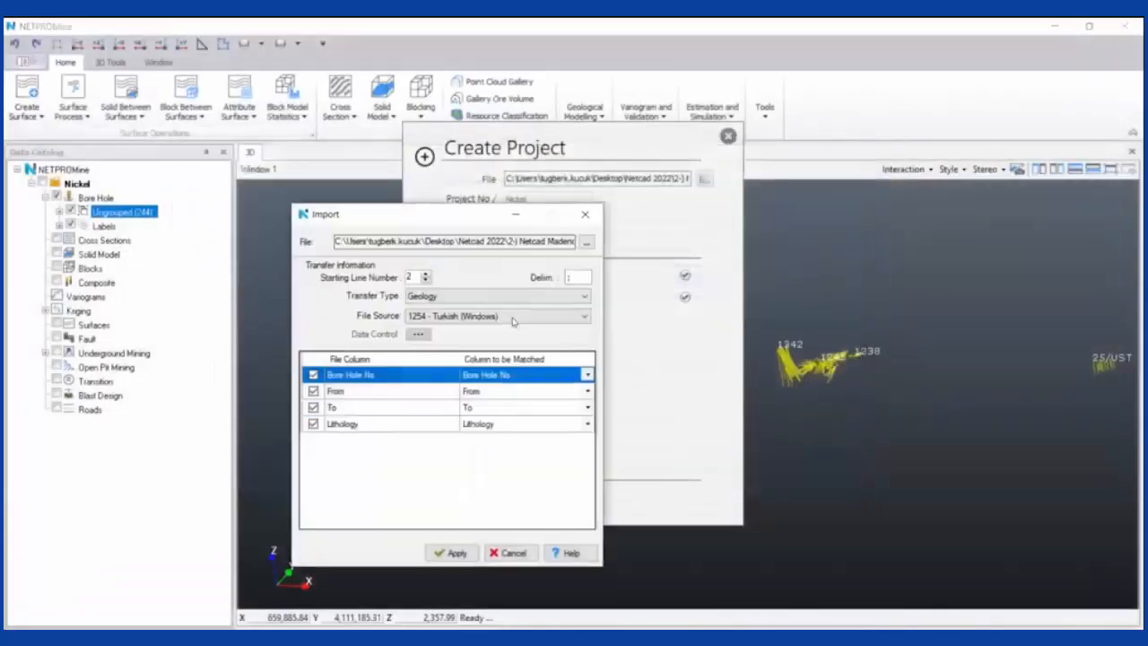
pyautogui.click(421, 389)
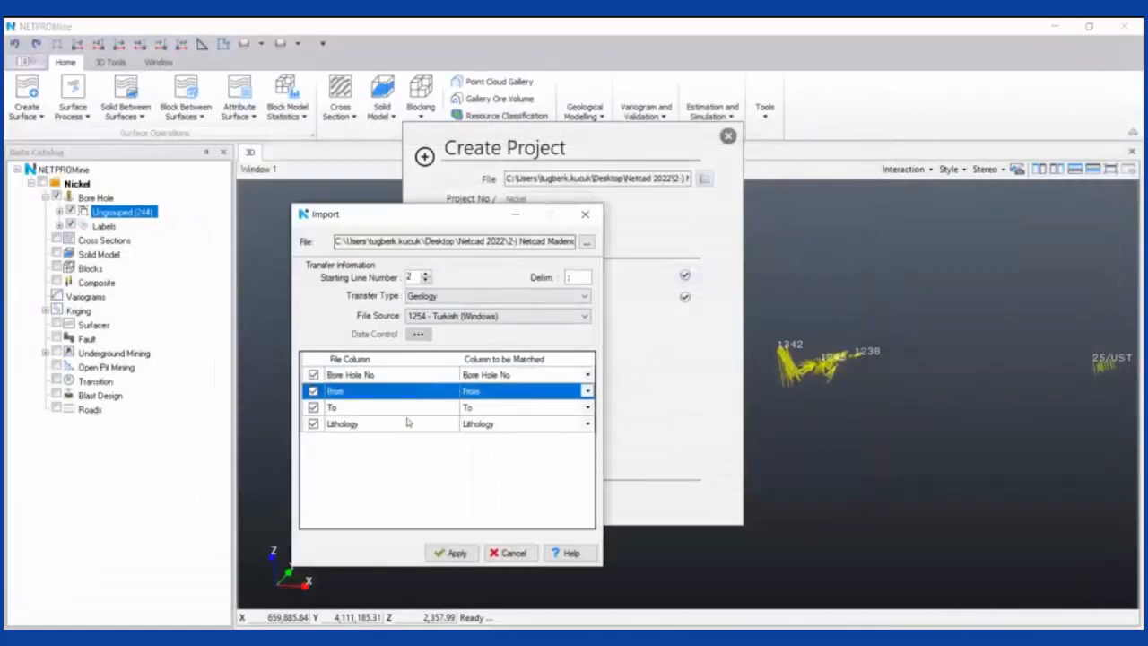
pyautogui.click(418, 410)
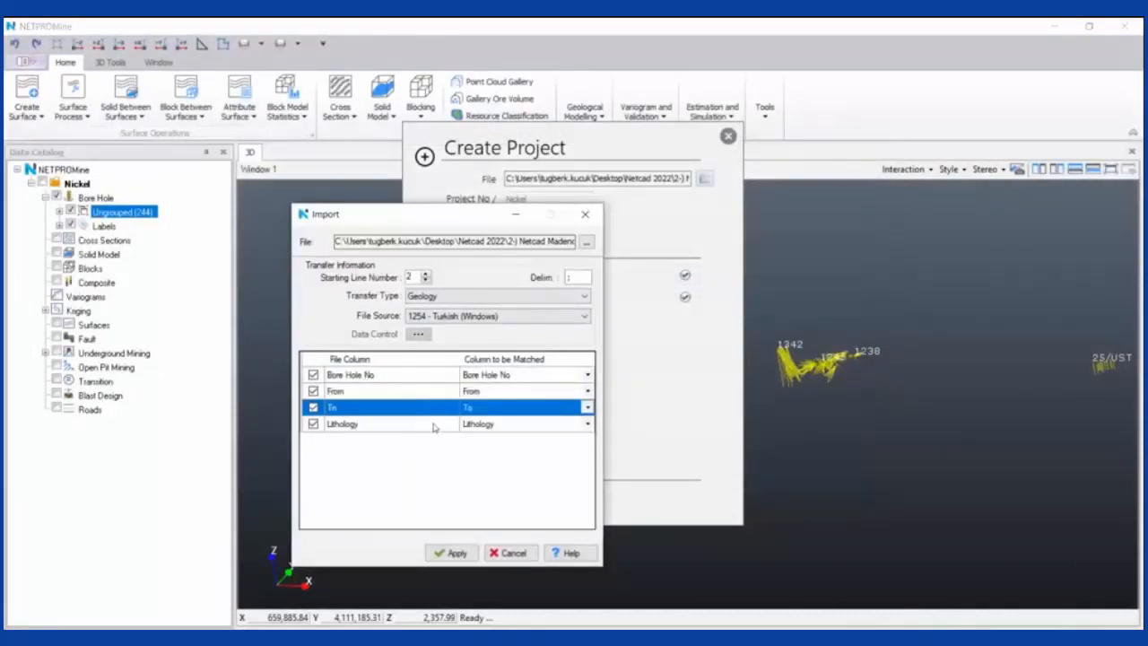
pyautogui.click(431, 425)
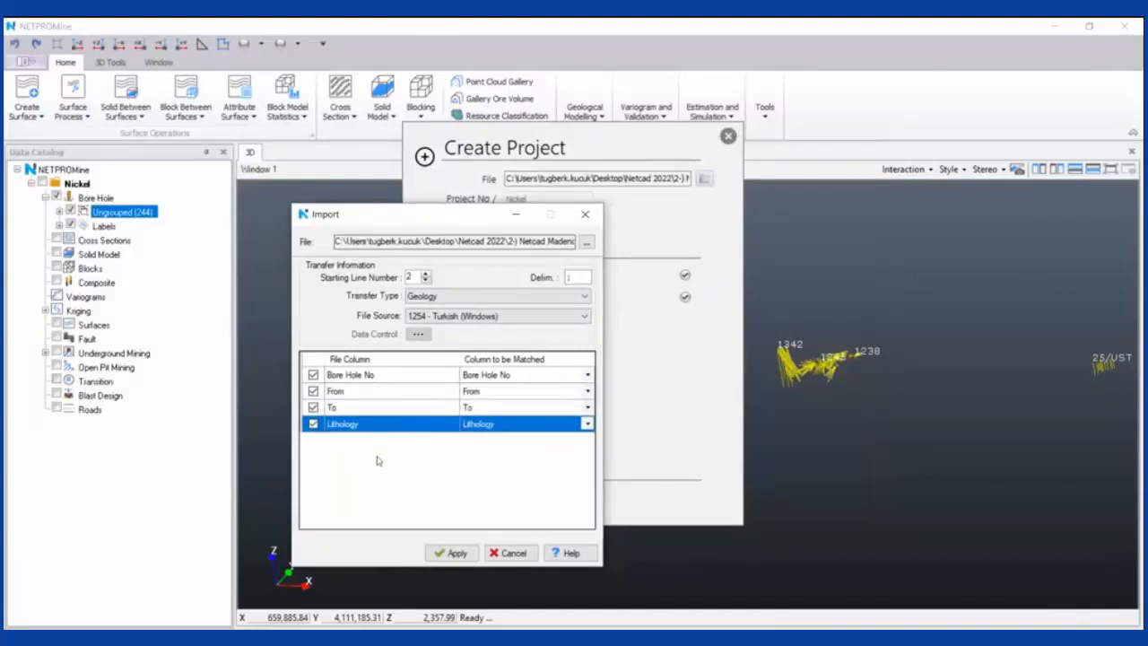
pyautogui.click(451, 552)
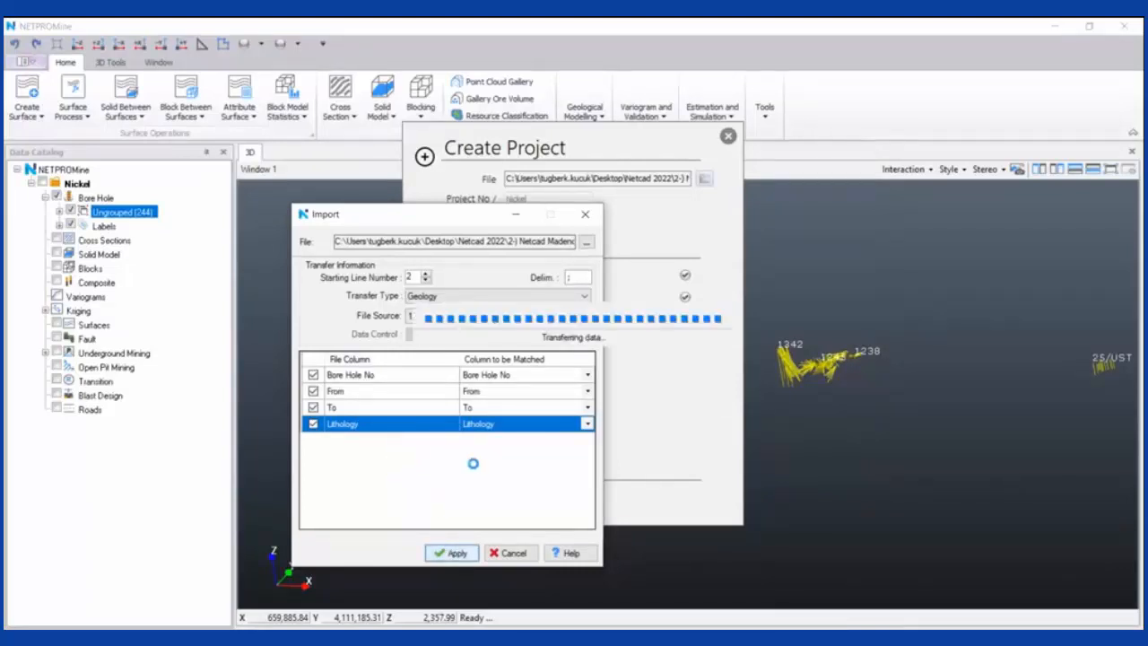
pyautogui.click(579, 350)
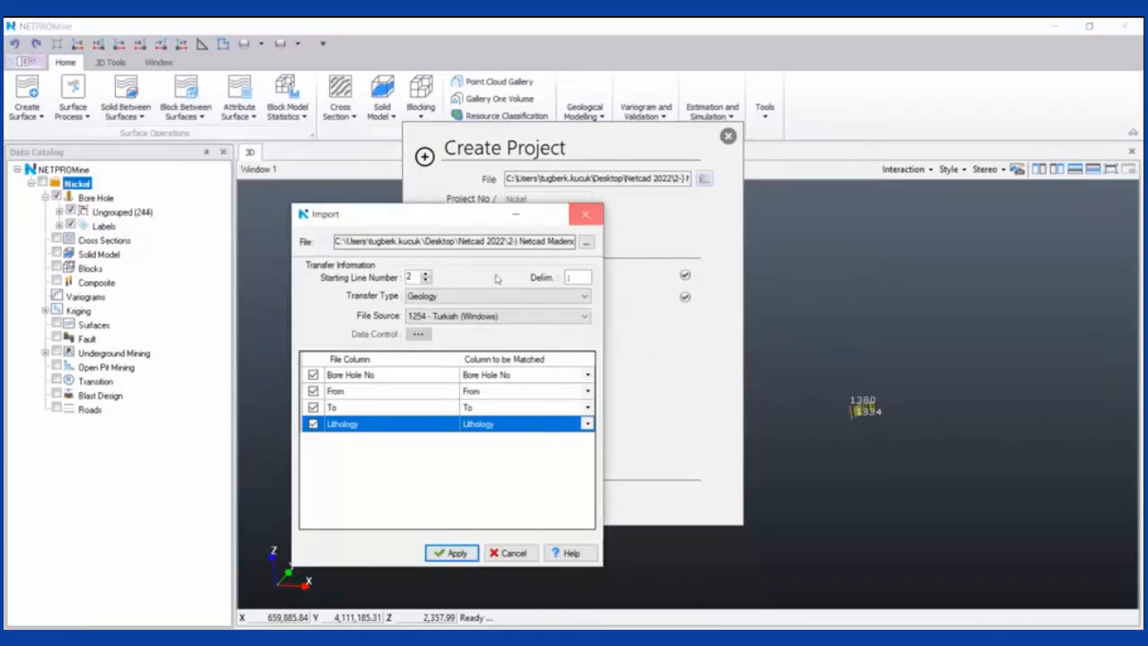
pyautogui.click(594, 215)
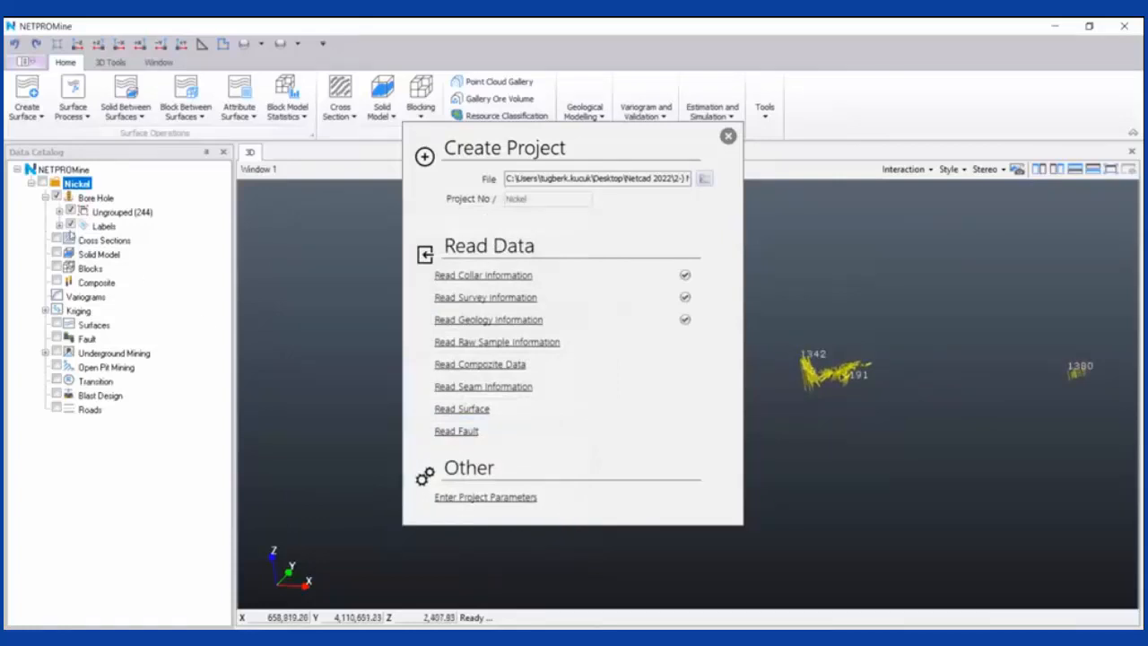
# Hide the bore hole labels in the 3D view and try to read the raw sample information
pyautogui.click(71, 226)
pyautogui.click(104, 226)
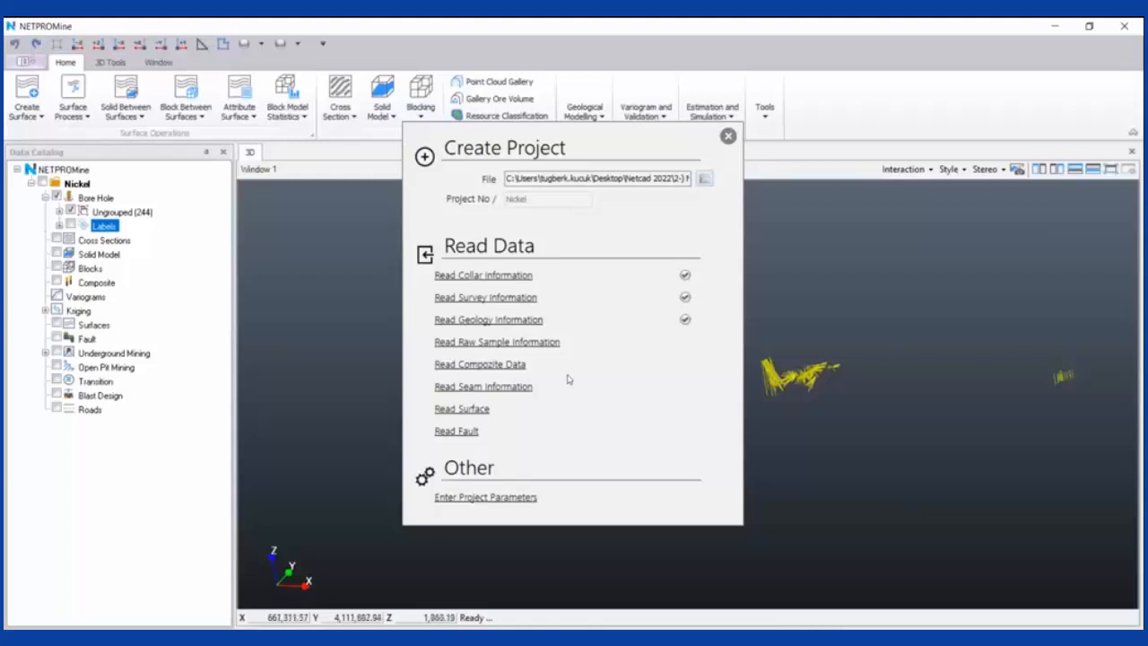
pyautogui.click(485, 345)
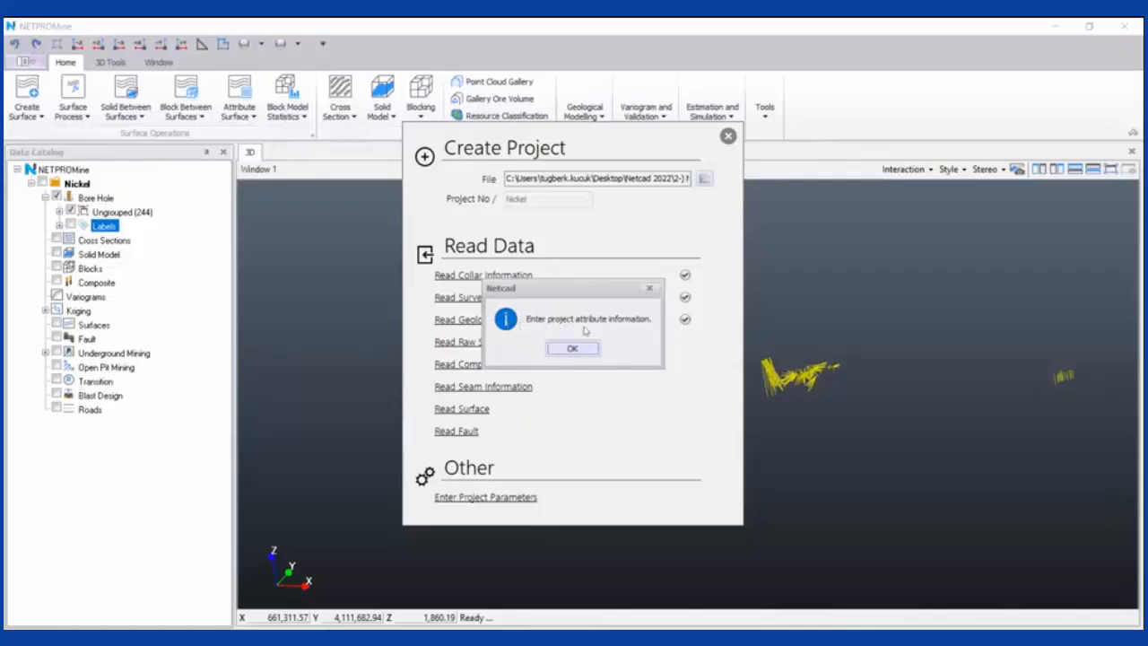
pyautogui.click(590, 348)
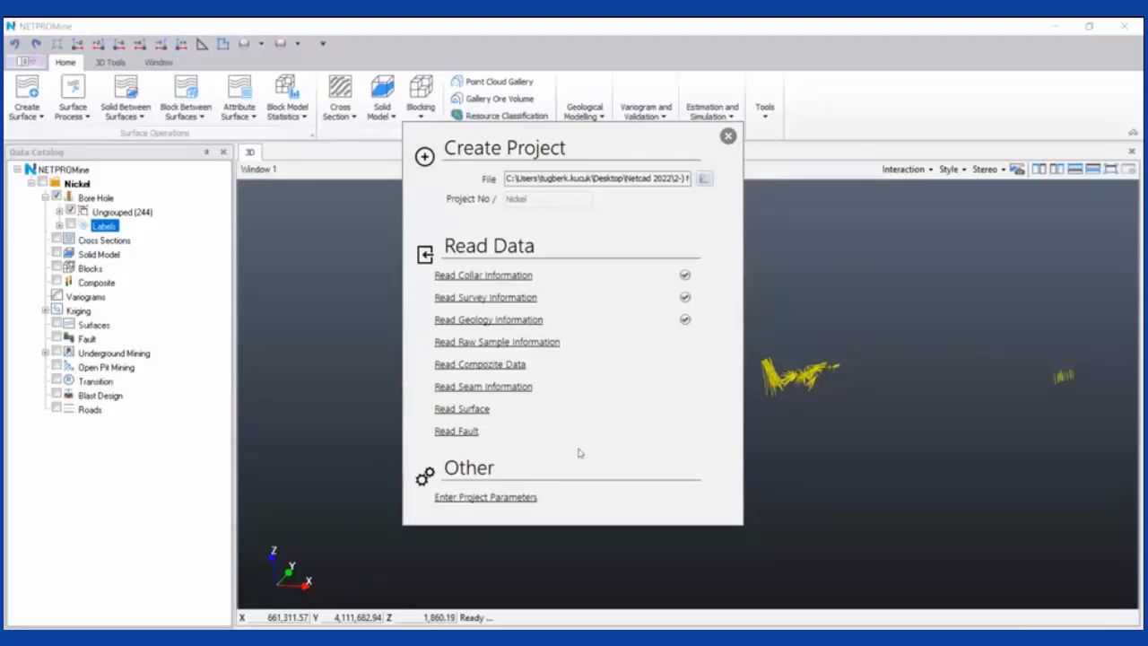
# Add two attributes named Nickel and Cobalt to the project parameters
pyautogui.click(437, 496)
pyautogui.click(375, 162)
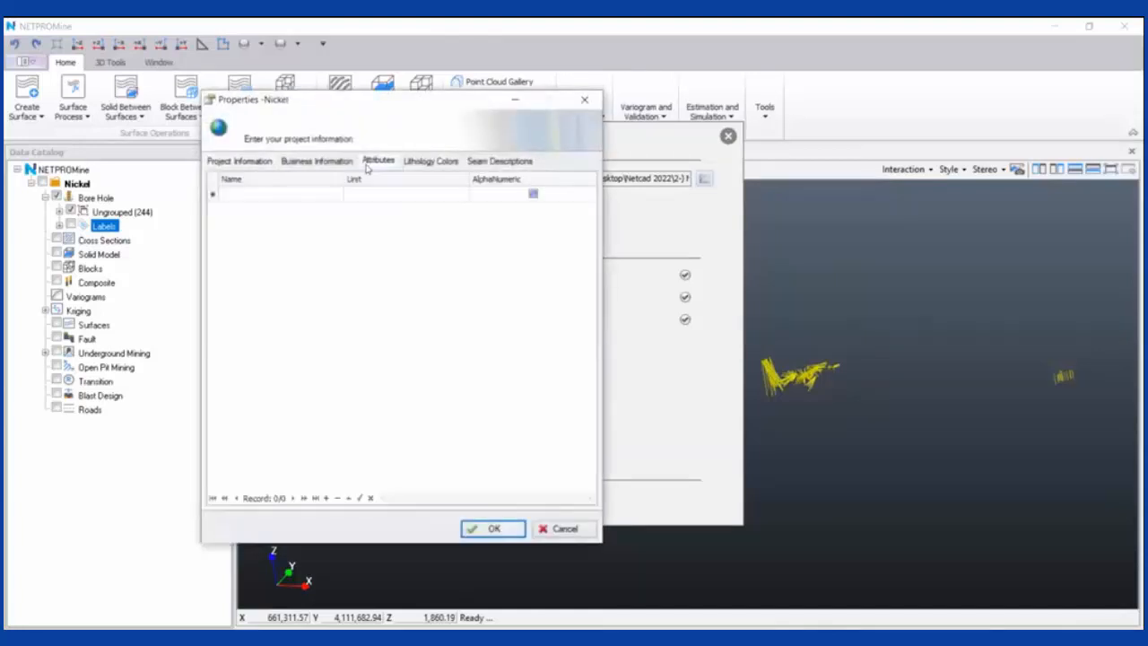
pyautogui.moveTo(422, 109); pyautogui.dragTo(471, 148)
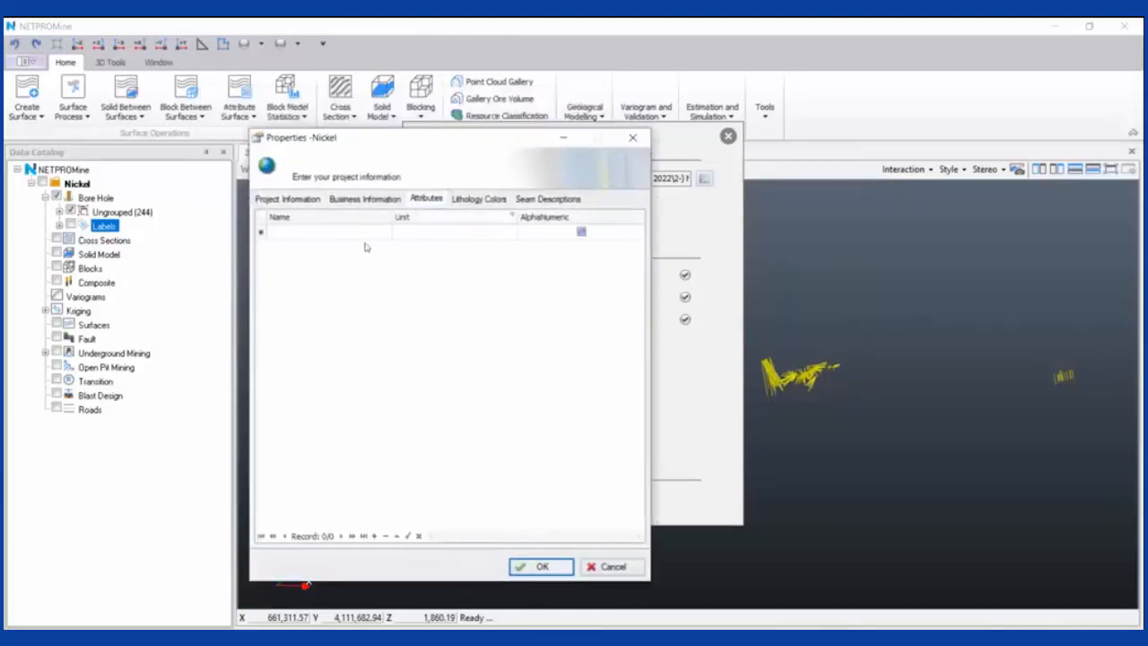
pyautogui.click(350, 233)
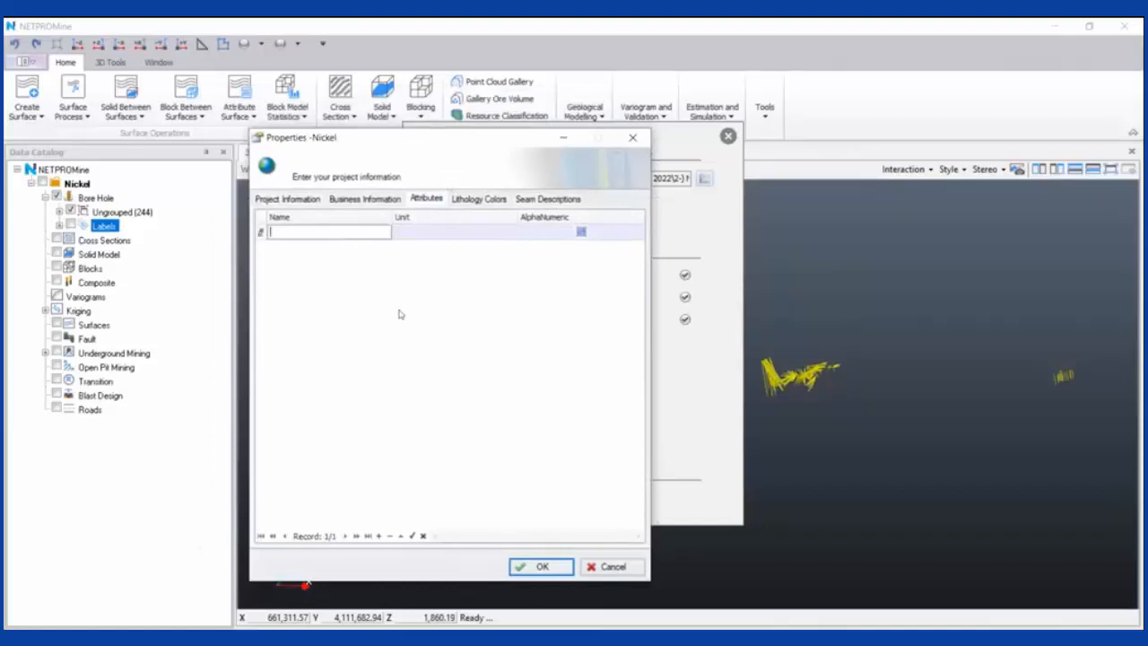
pyautogui.write('Nickel')
pyautogui.press('Return')
pyautogui.click(360, 252)
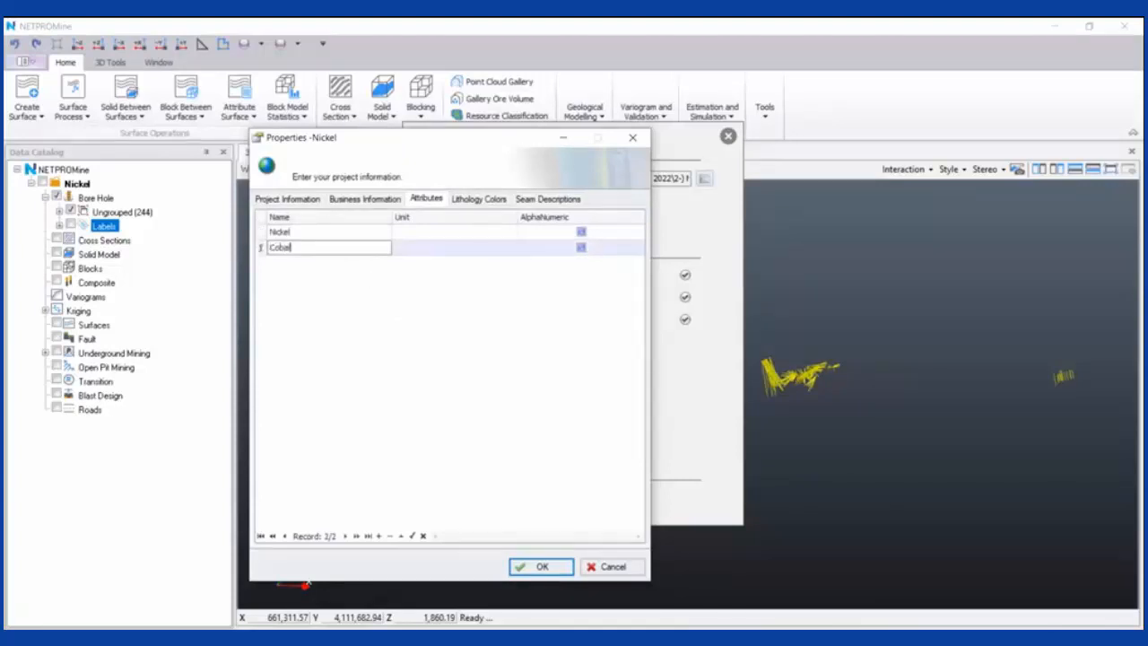
pyautogui.press('Return')
# Set the unit of both the Nickel and Cobalt attributes to ppm and accept the project properties
pyautogui.click(431, 232)
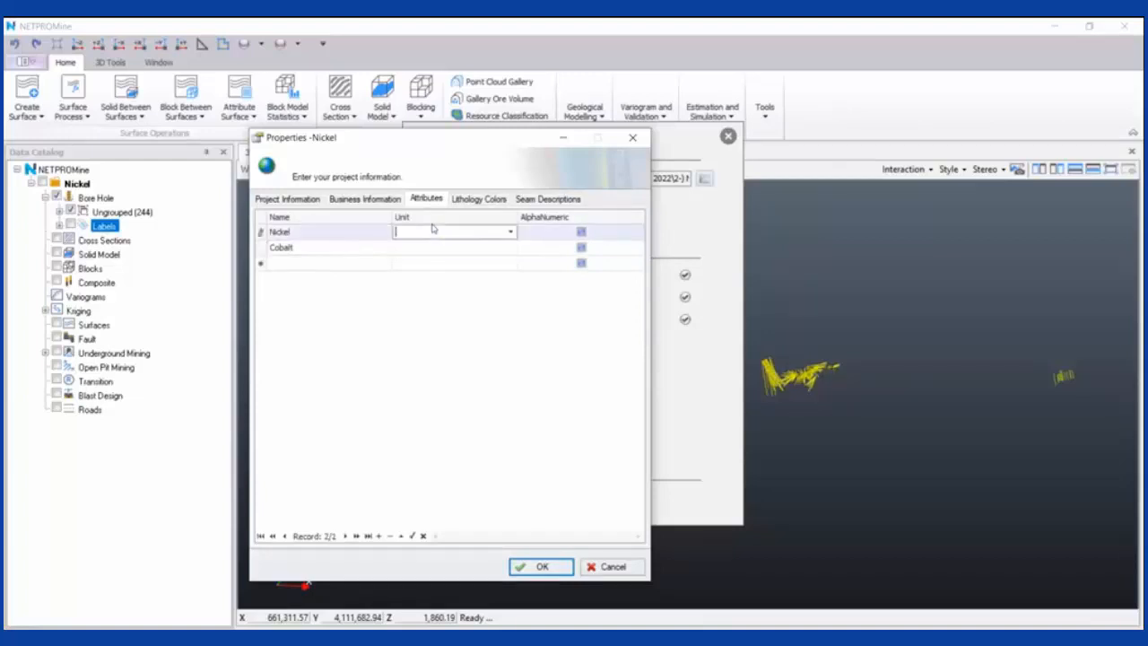
pyautogui.click(510, 232)
pyautogui.click(422, 256)
pyautogui.click(480, 253)
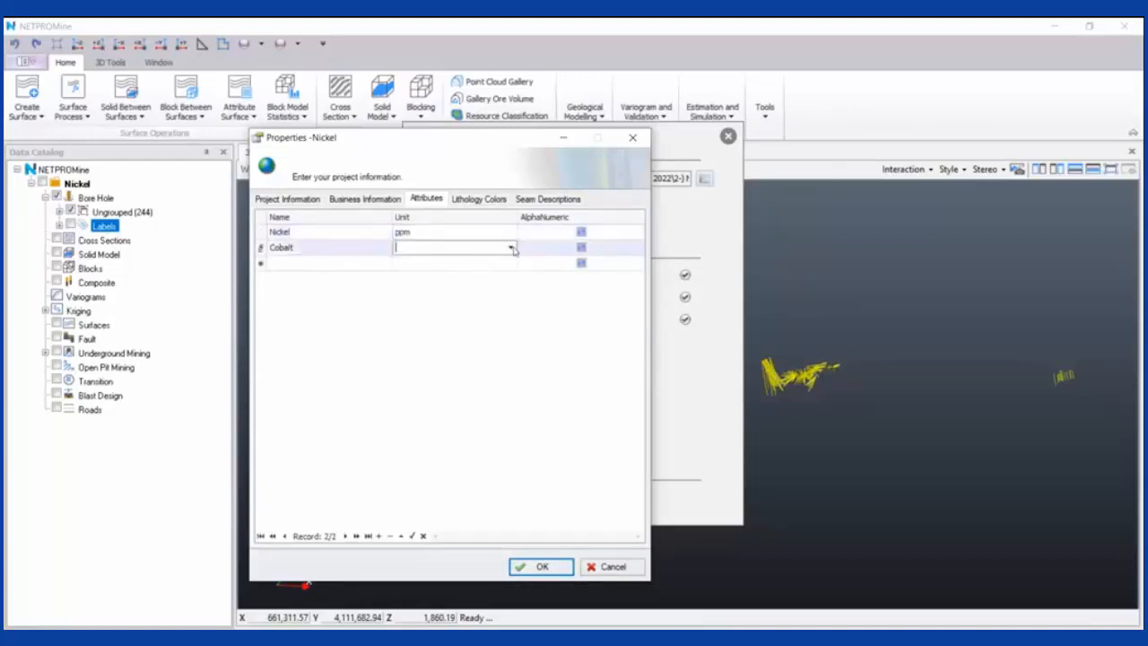
pyautogui.click(510, 249)
pyautogui.click(431, 273)
pyautogui.click(326, 234)
pyautogui.click(329, 248)
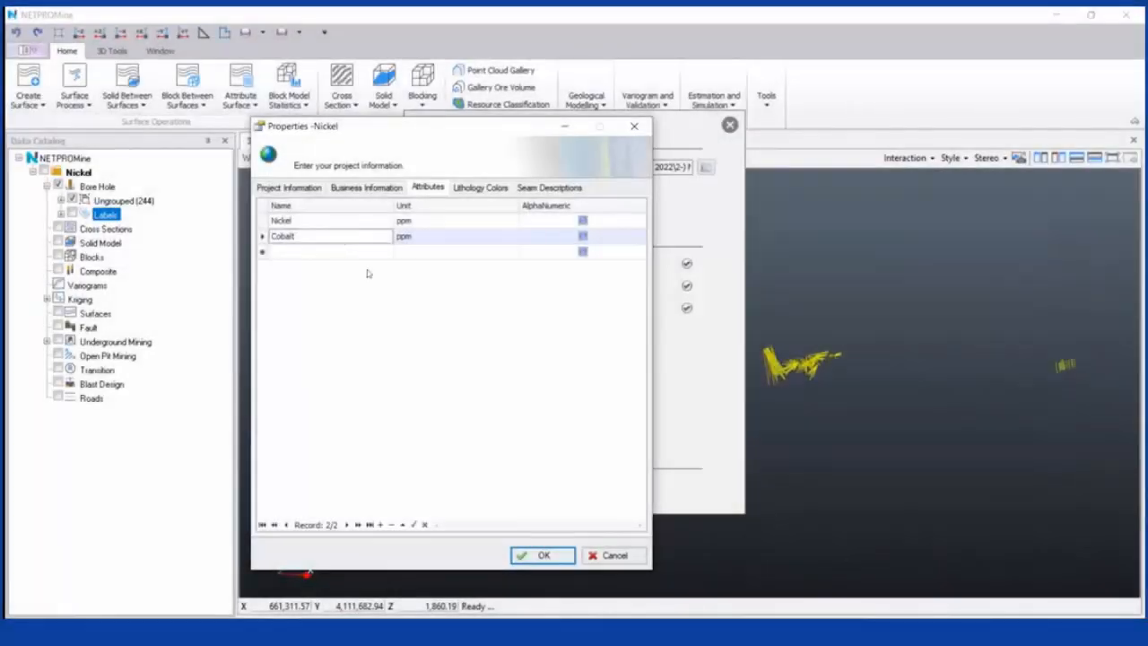
pyautogui.click(544, 555)
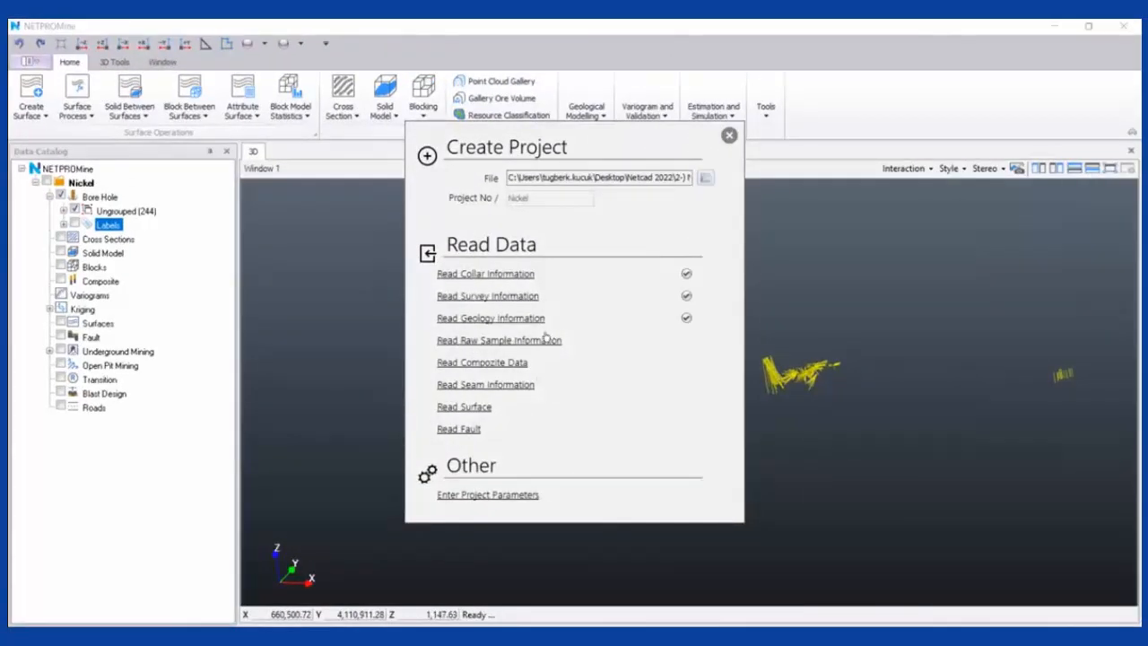
# Start reading the raw sample information, open rawsample1.csv in Excel for inspection, and widen the Bore Hole No and From columns
pyautogui.click(540, 340)
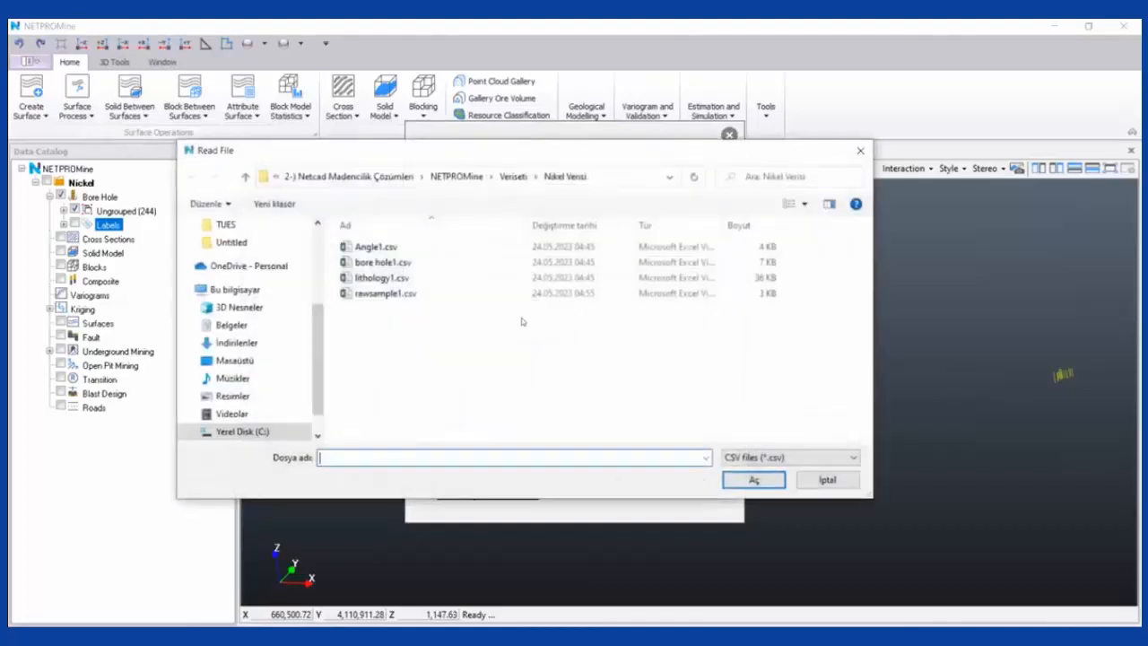
pyautogui.click(408, 294)
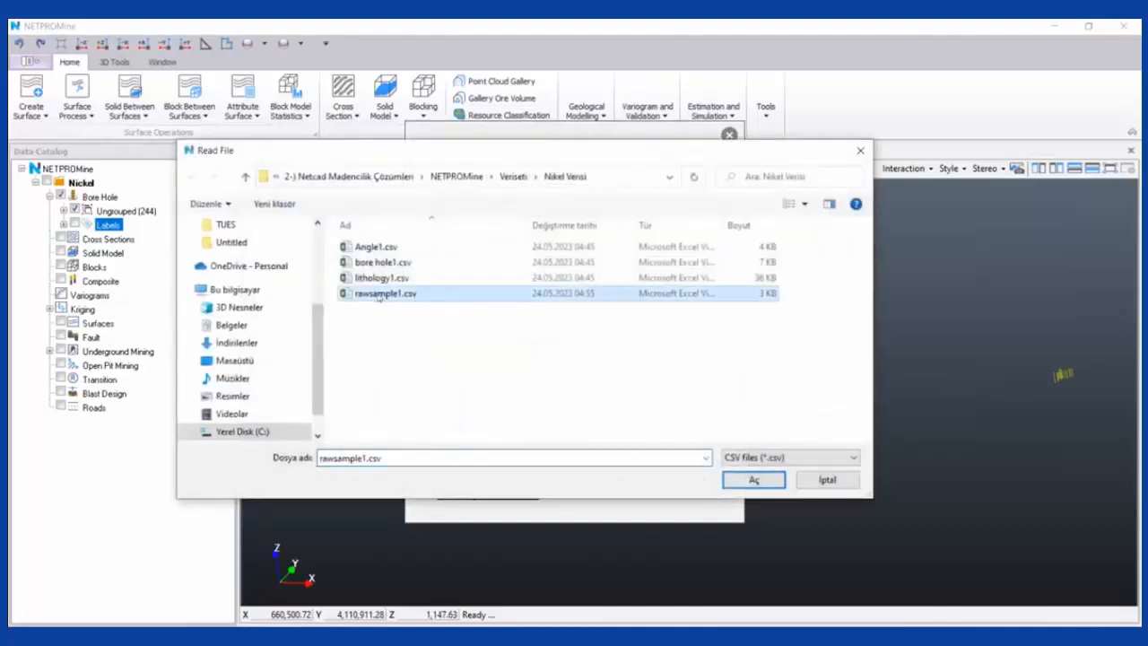
pyautogui.rightClick(379, 296)
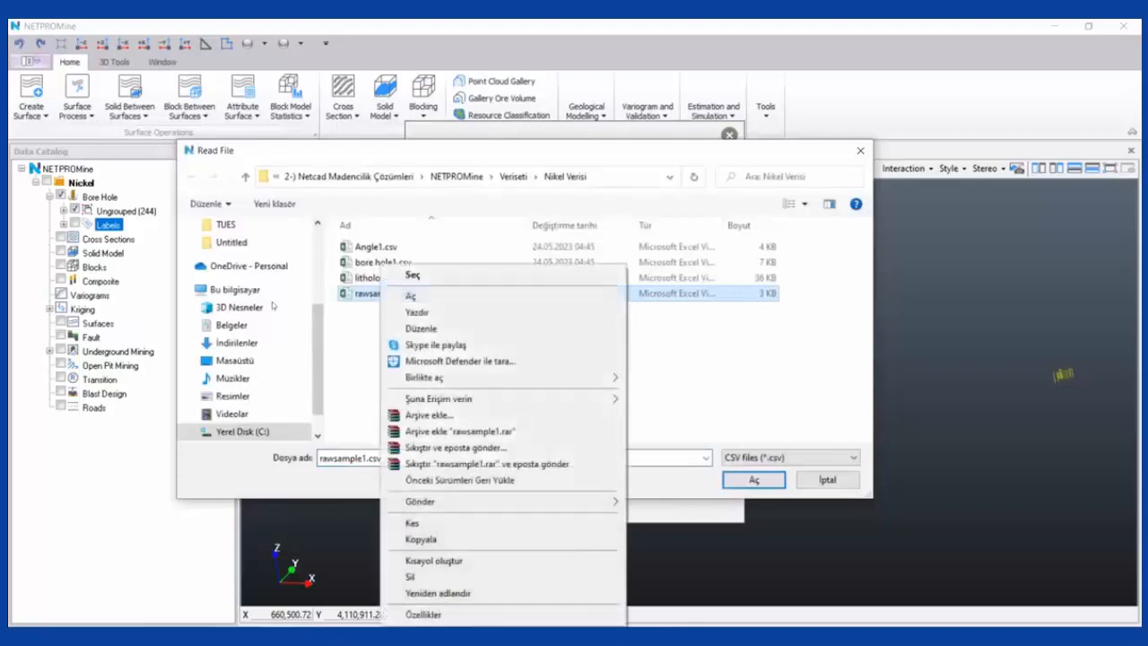
pyautogui.click(439, 298)
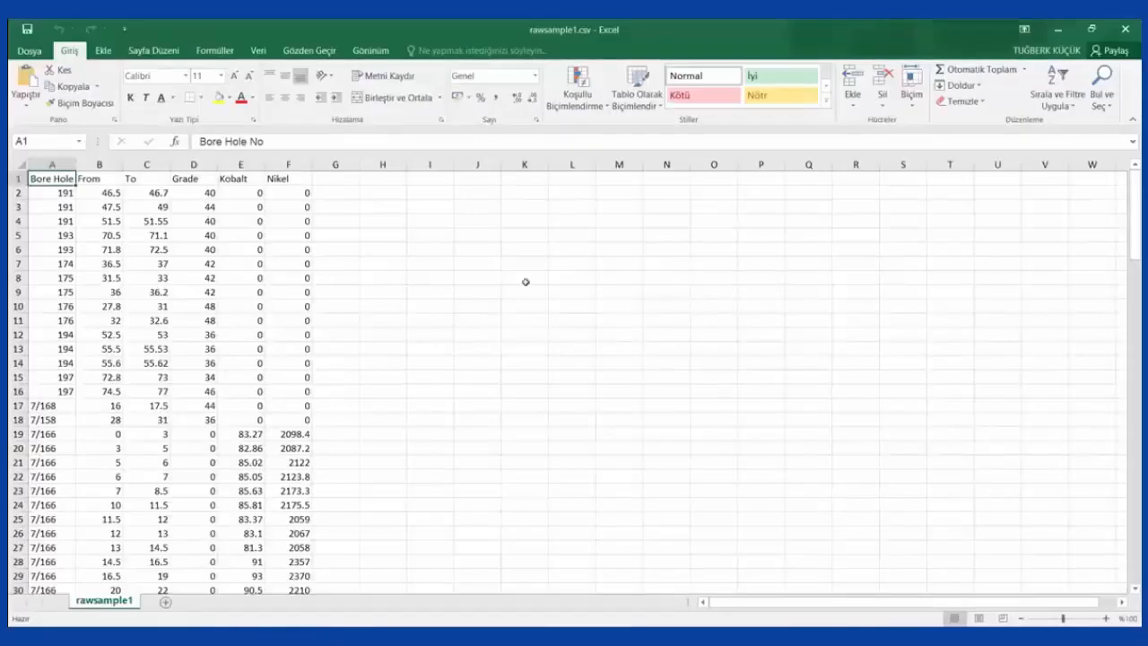
pyautogui.click(525, 290)
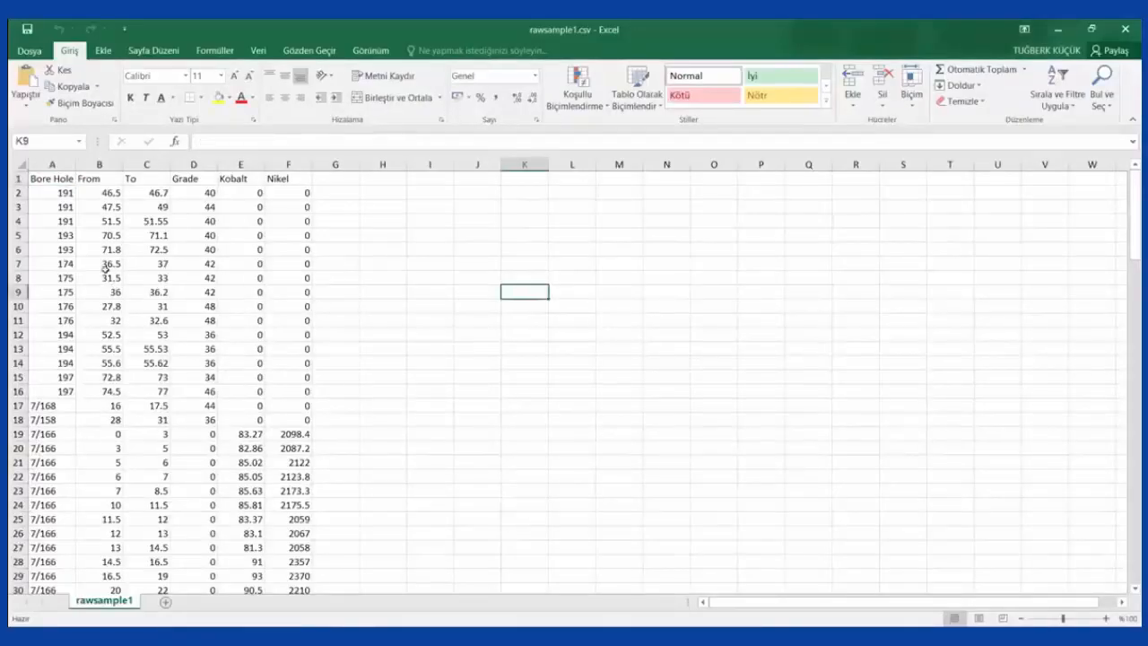
pyautogui.doubleClick(80, 164)
pyautogui.click(447, 263)
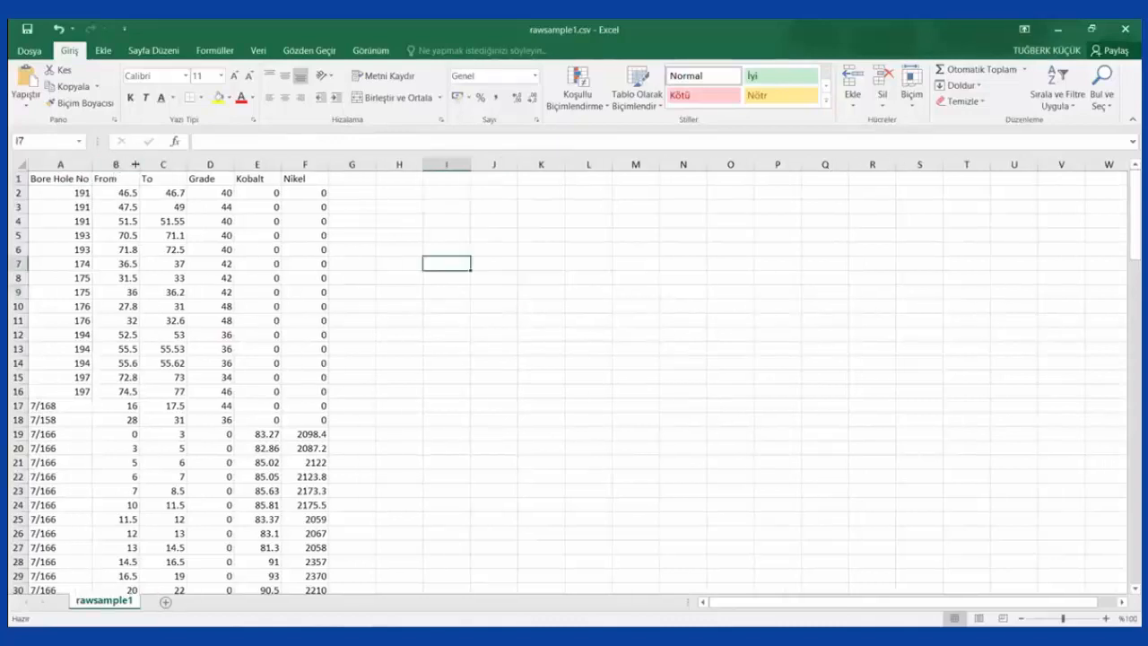
pyautogui.moveTo(139, 166); pyautogui.dragTo(147, 166)
# Examine the Kobalt and Nikel values in rows 2 to 18, and the From, To, Kobalt and Nikel values of bore hole 7/166's first interval
pyautogui.click(70, 191)
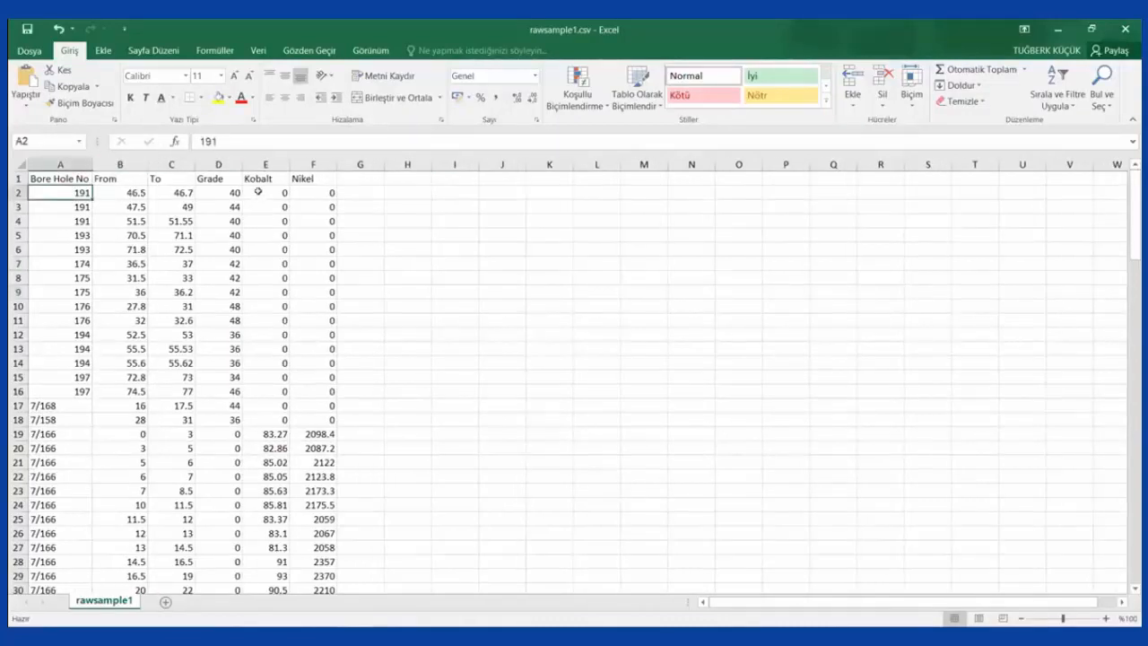
pyautogui.moveTo(258, 190)
pyautogui.mouseDown()
pyautogui.moveTo(326, 364)
pyautogui.moveTo(327, 417)
pyautogui.mouseUp()
pyautogui.click(404, 374)
pyautogui.scroll(-3, 326, 308)
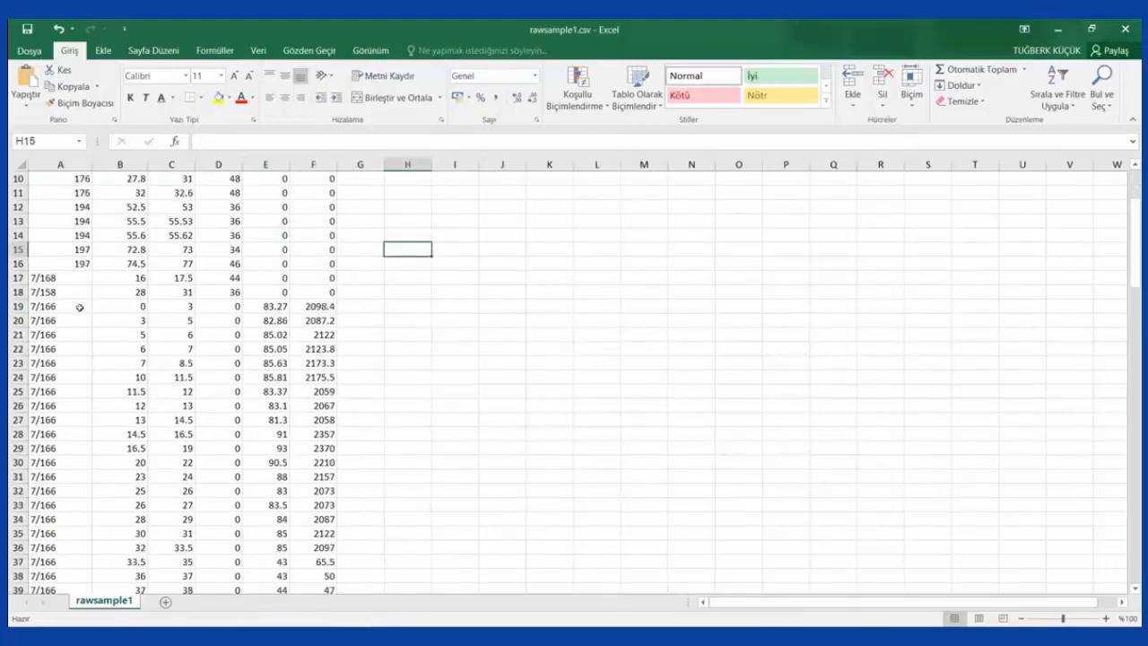
pyautogui.click(36, 303)
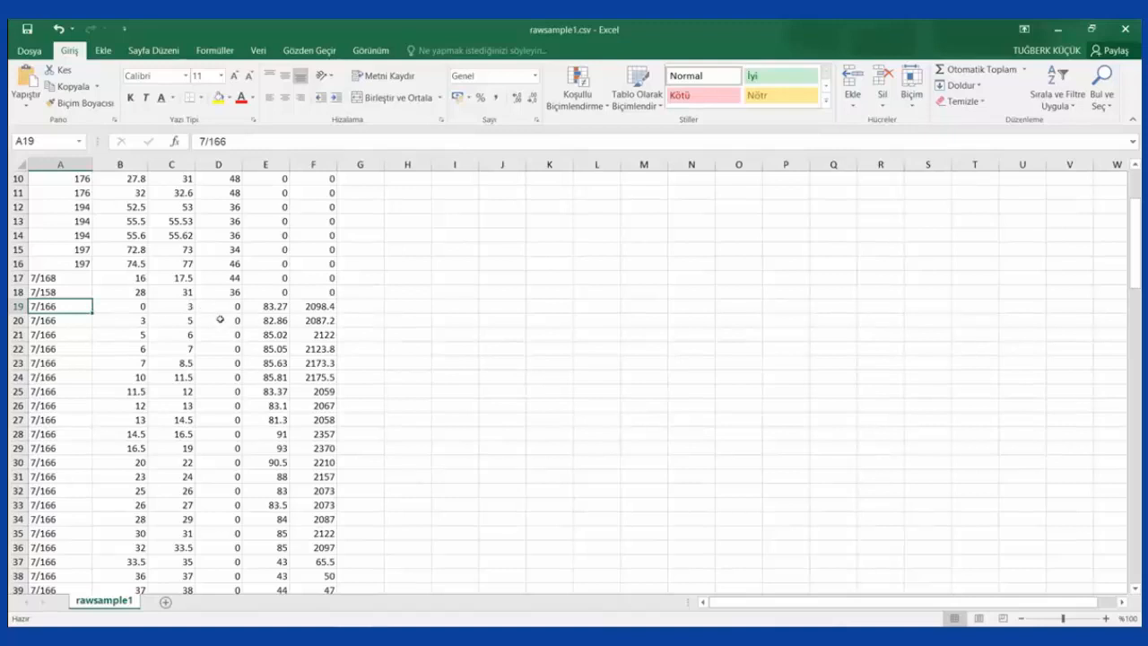
pyautogui.click(124, 310)
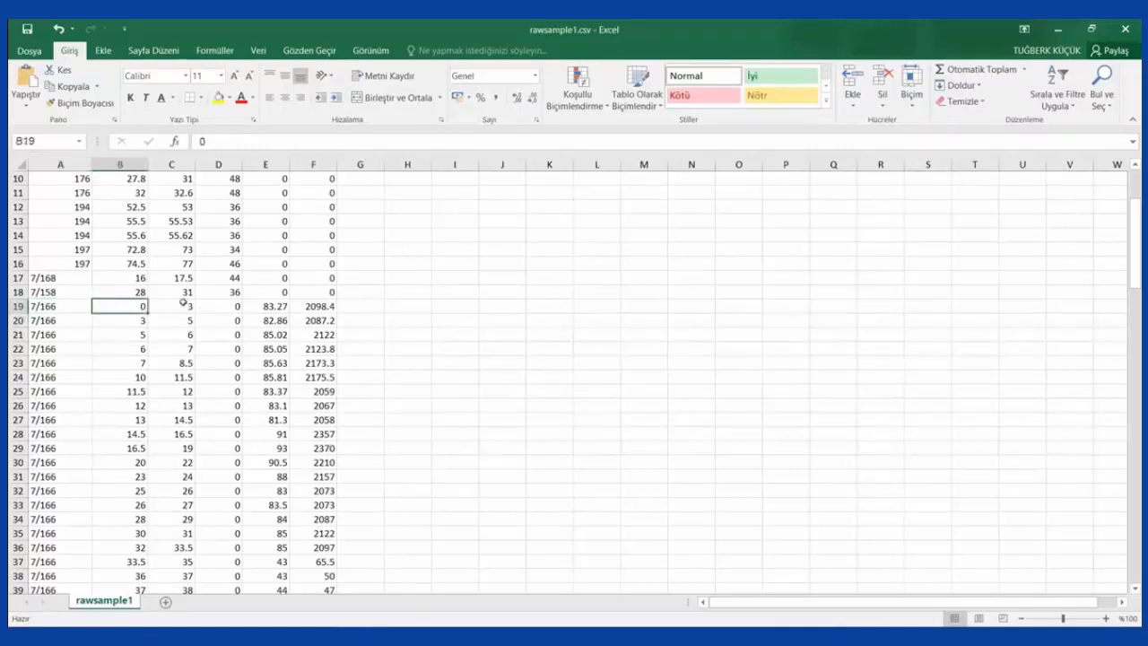
pyautogui.click(183, 303)
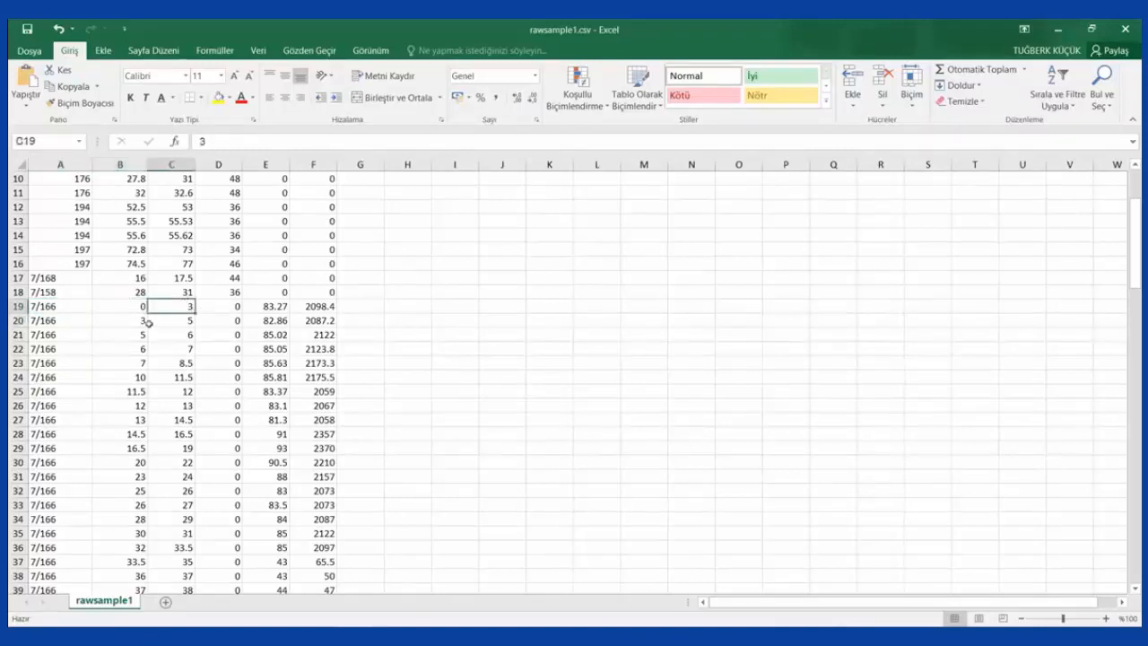
pyautogui.click(260, 306)
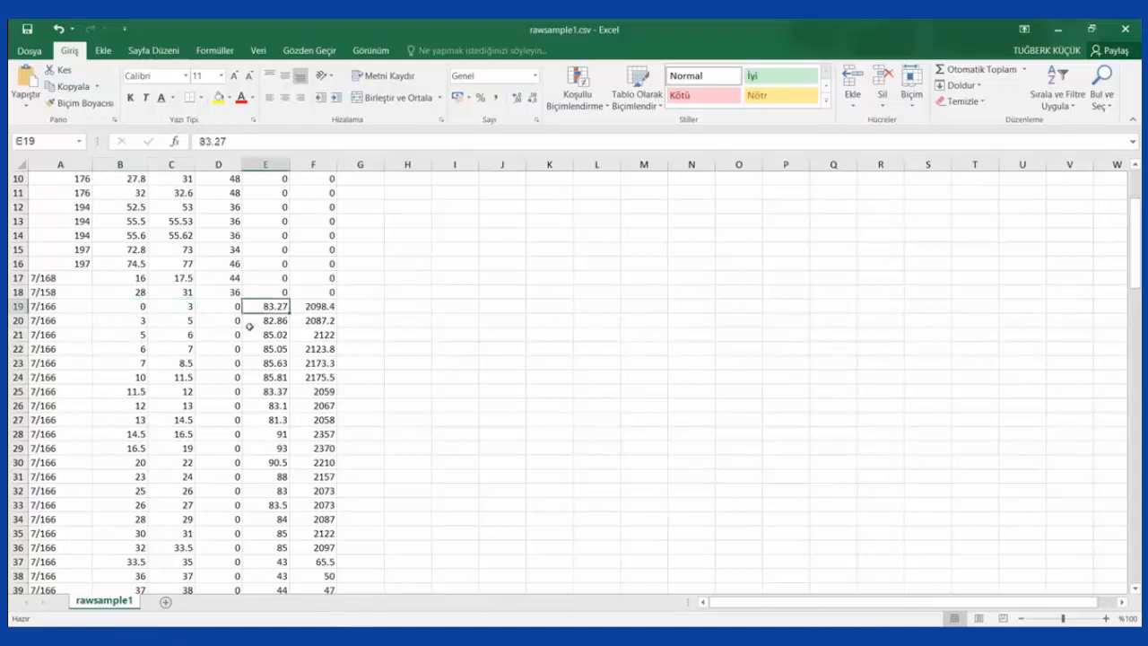
pyautogui.scroll(3, 267, 322)
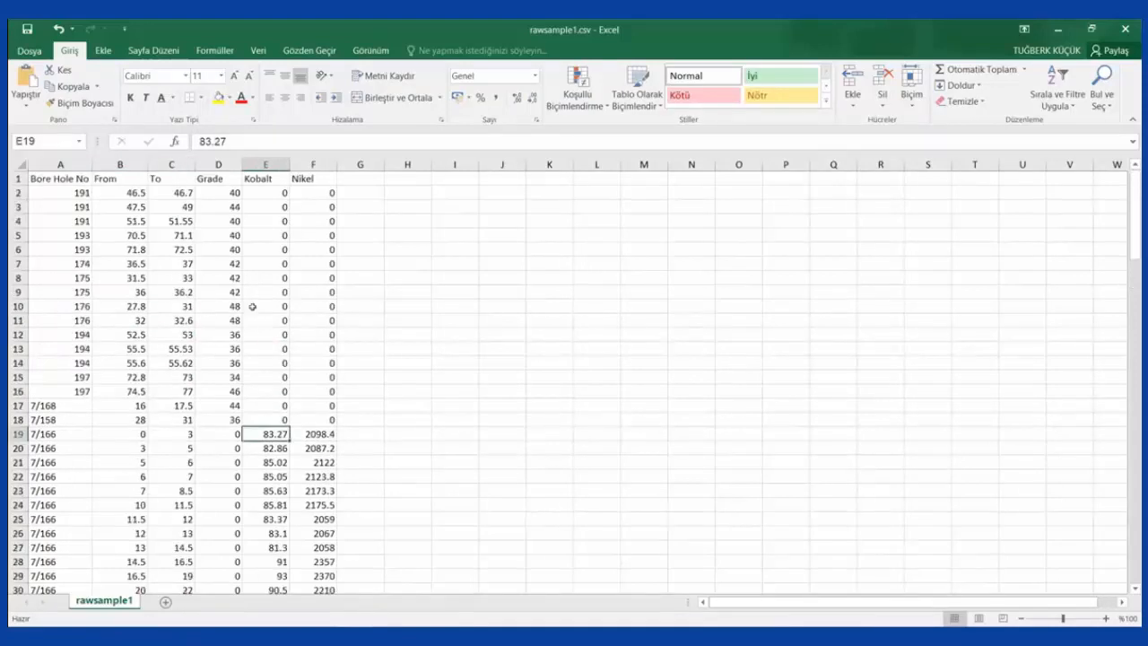
pyautogui.scroll(-1, 253, 379)
pyautogui.click(313, 392)
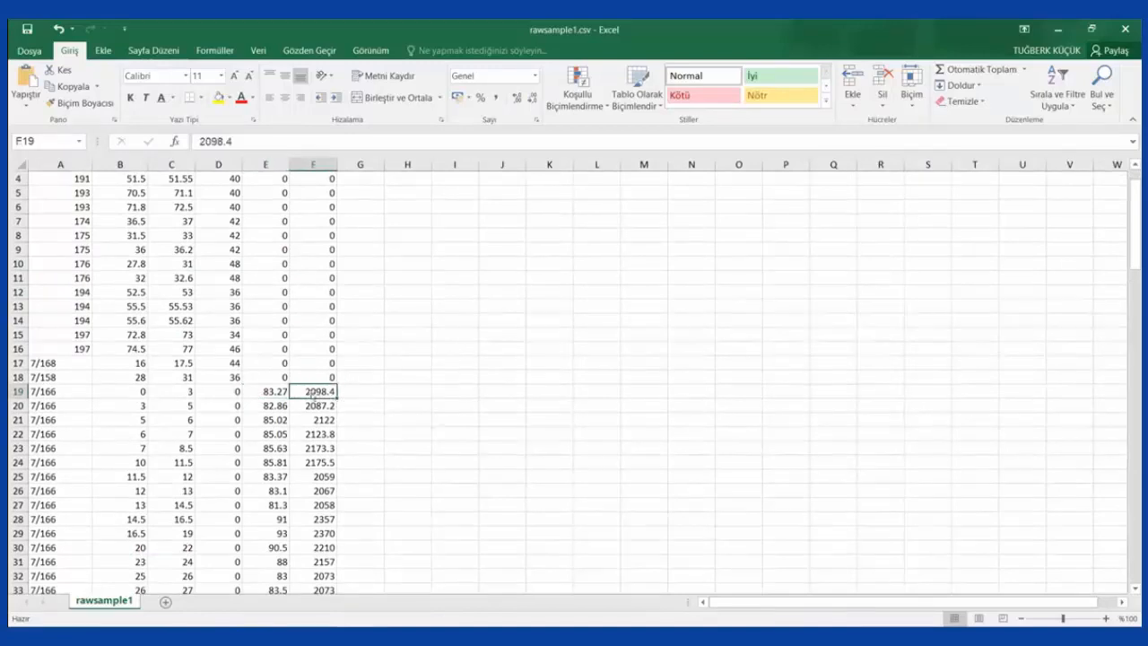
pyautogui.scroll(1, 312, 392)
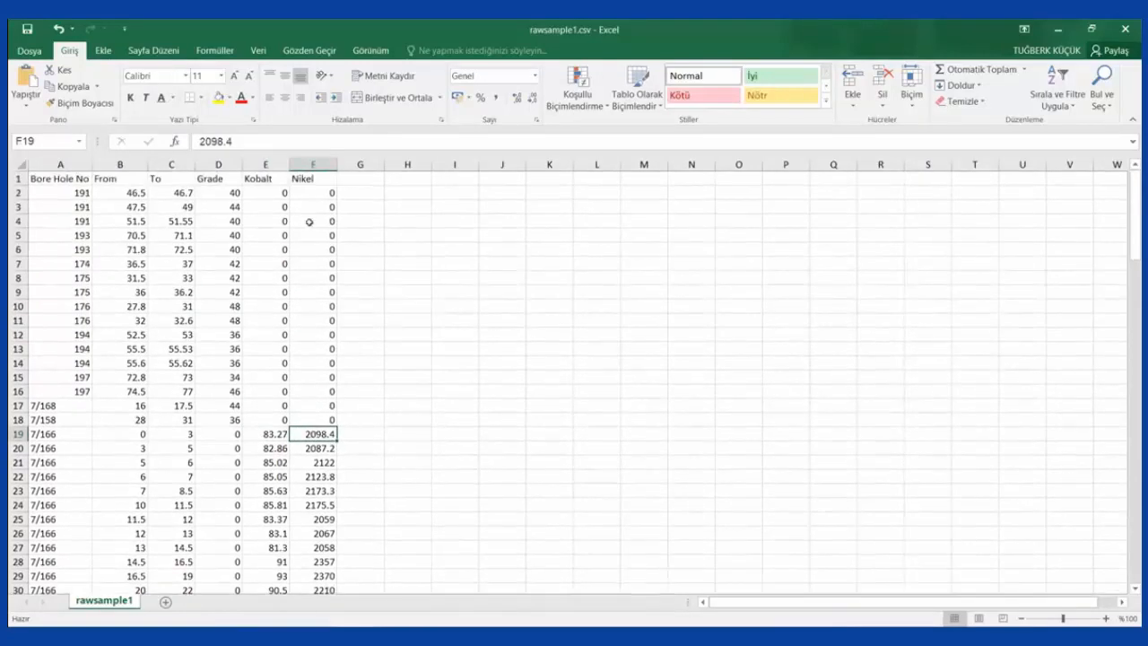
# Examine the From, To, Grade, Kobalt and Nikel values across the upper sample intervals of bore hole 7/166
pyautogui.scroll(-1, 90, 404)
pyautogui.scroll(-1, 63, 416)
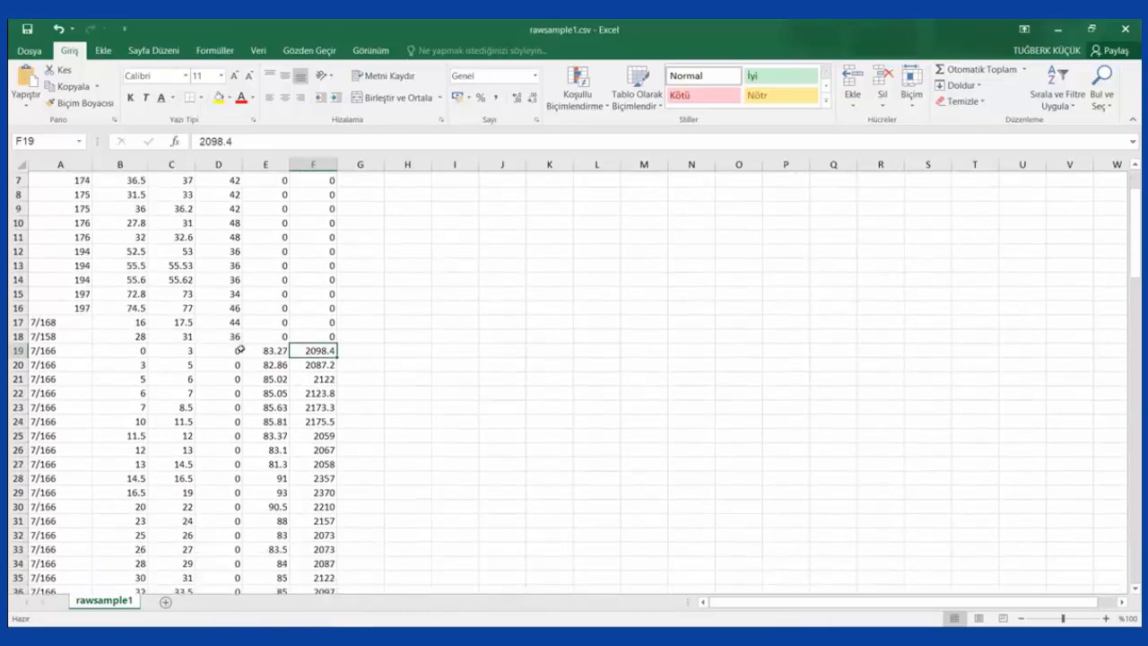
pyautogui.moveTo(135, 377); pyautogui.dragTo(323, 377)
pyautogui.moveTo(138, 377); pyautogui.dragTo(328, 377)
pyautogui.click(395, 372)
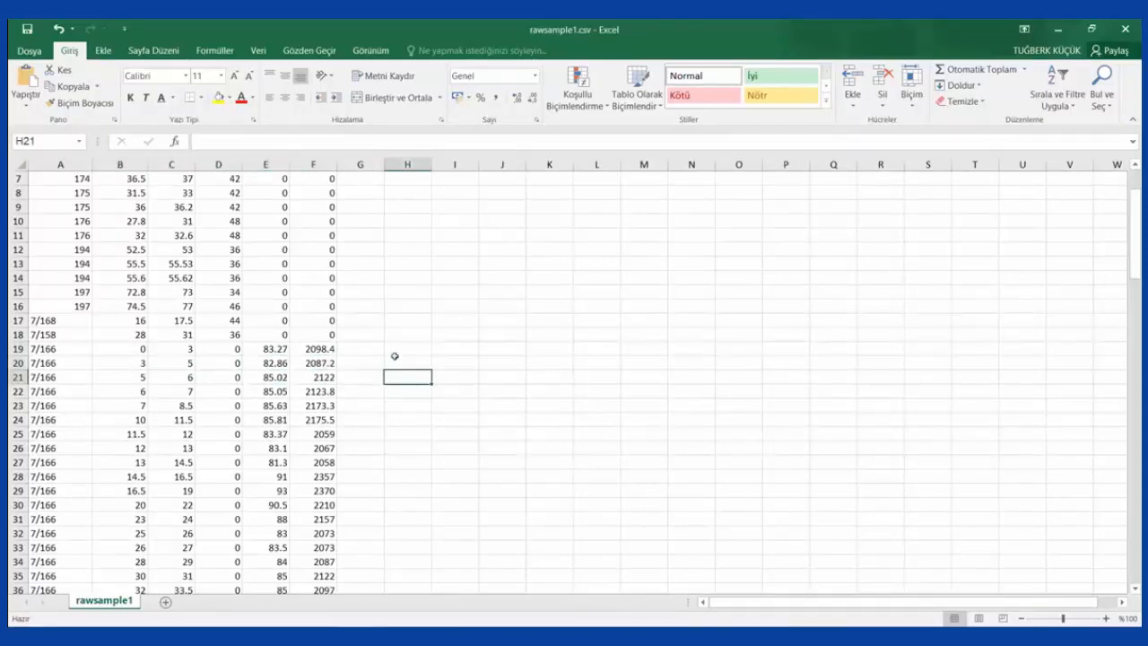
pyautogui.scroll(-1, 114, 371)
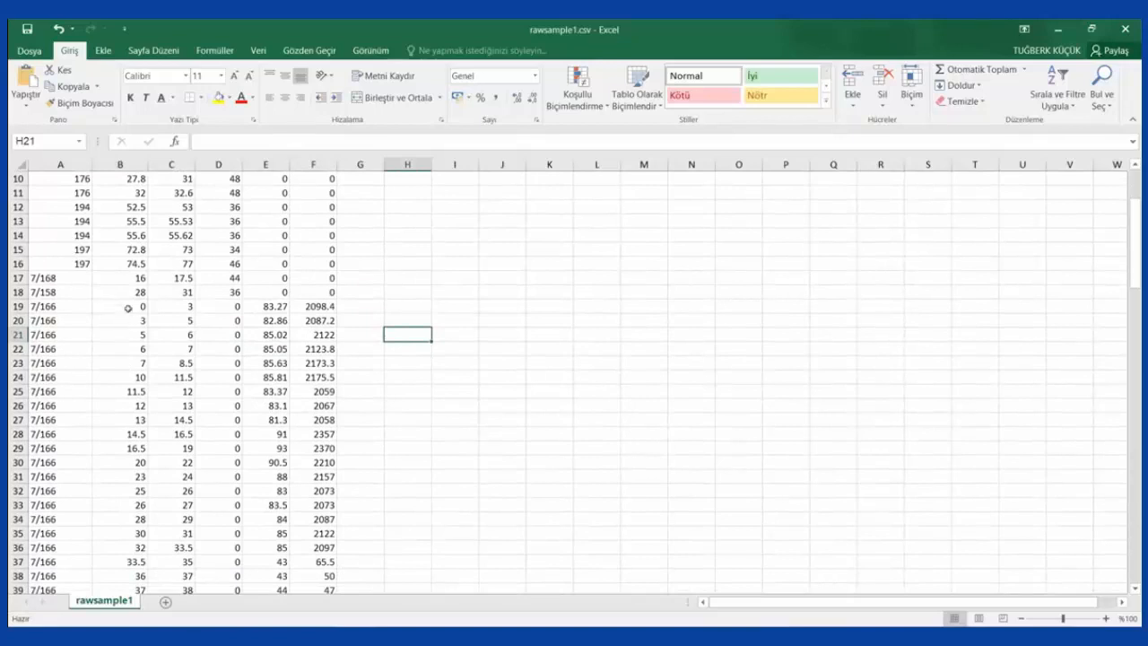
pyautogui.moveTo(122, 306); pyautogui.dragTo(309, 391)
pyautogui.click(437, 421)
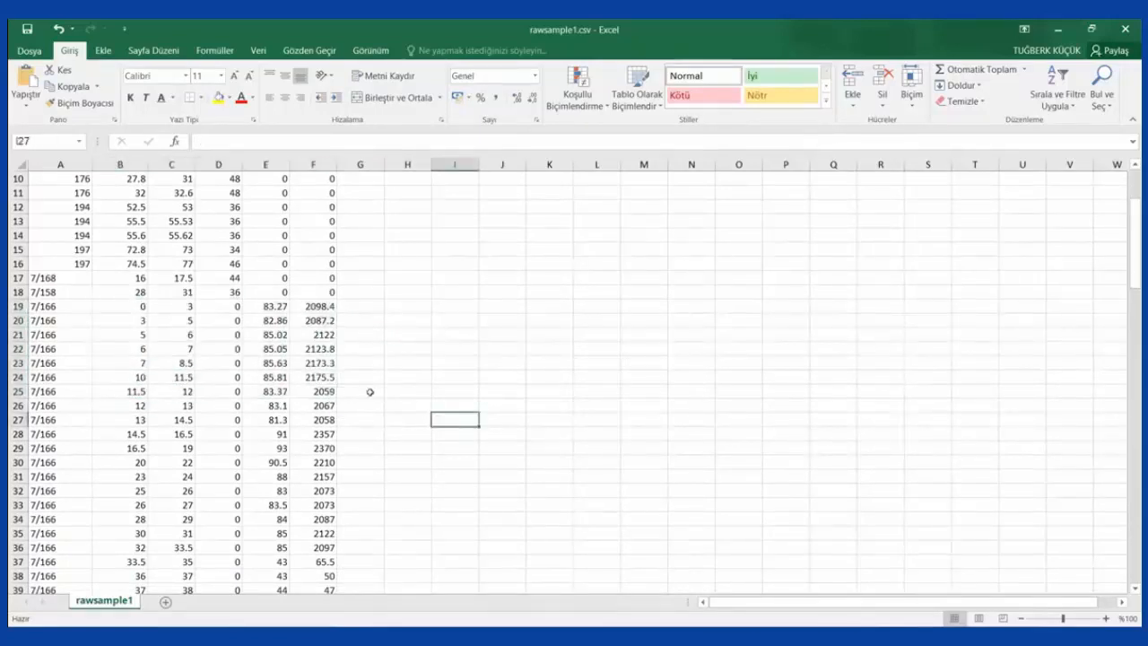
# Look through the remaining bore hole rows of rawsample1.csv and close the spreadsheet without saving
pyautogui.scroll(-8, 370, 392)
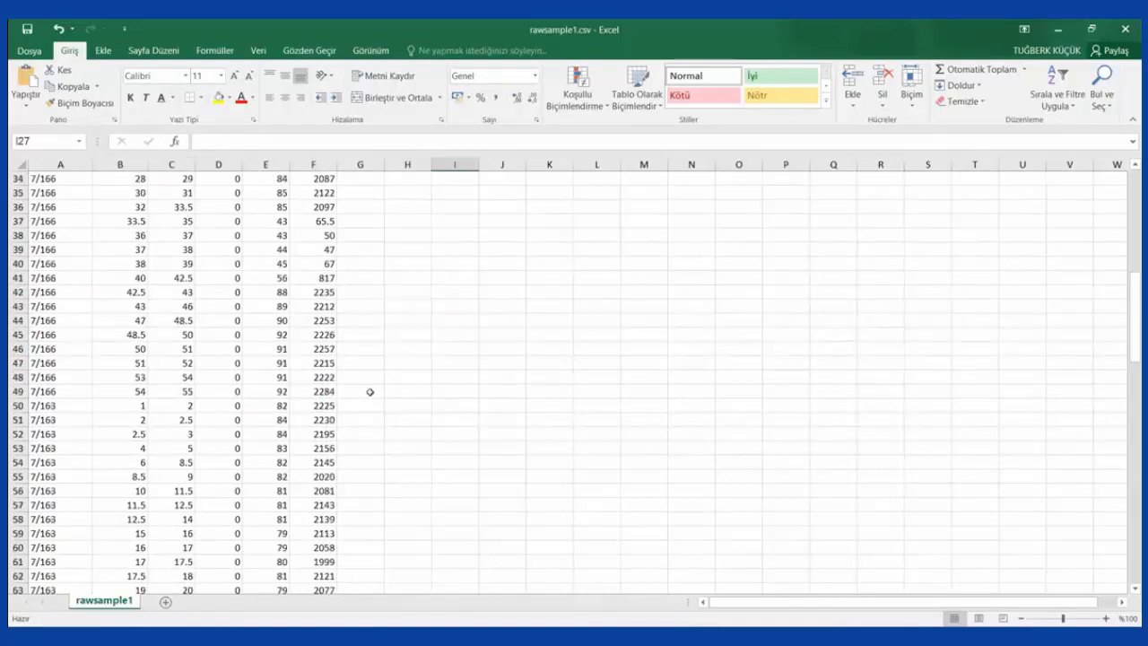
pyautogui.scroll(11, 369, 392)
pyautogui.click(510, 329)
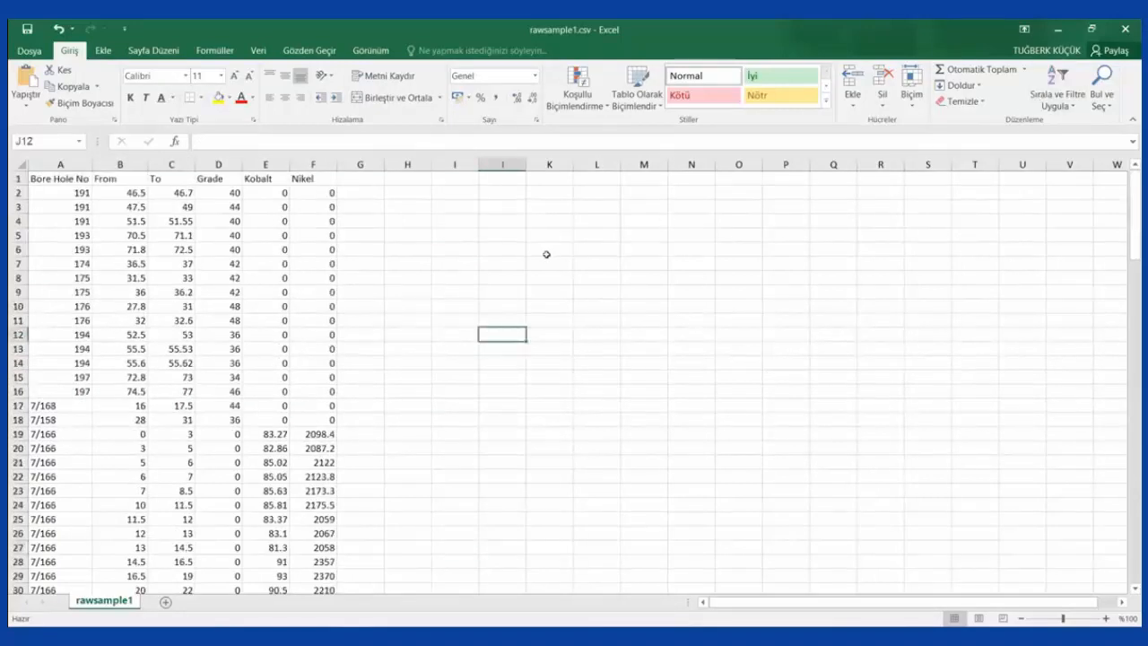
pyautogui.click(1126, 29)
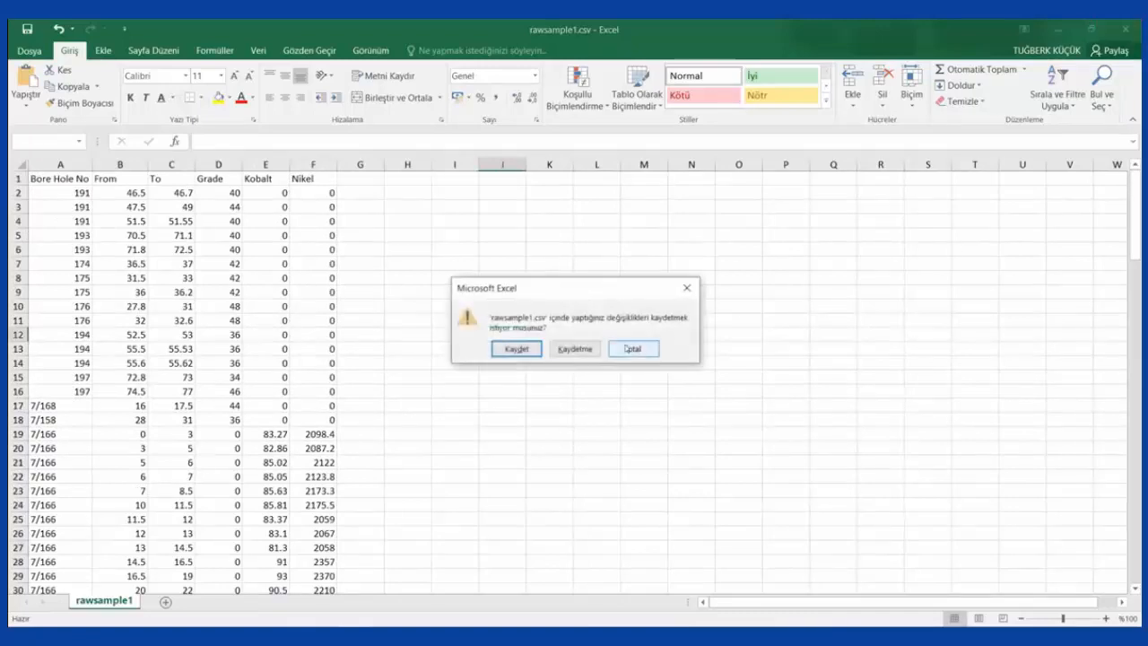
pyautogui.click(577, 348)
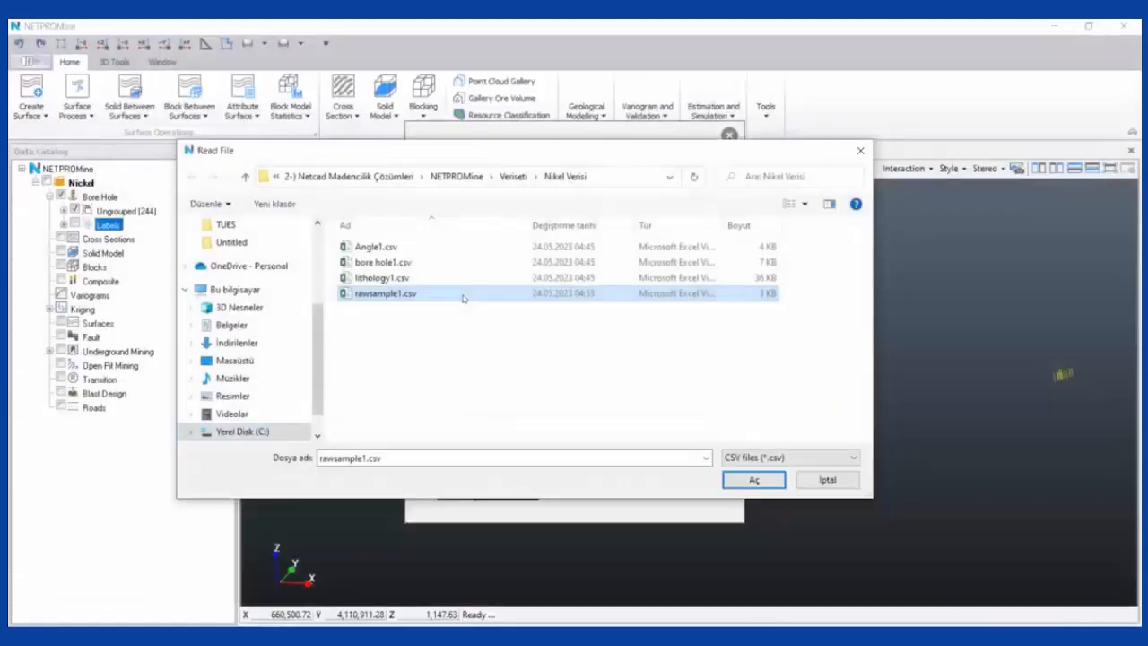
# Load rawsample1.csv for the Raw Sample transfer and match its From and To columns to From and To
pyautogui.doubleClick(457, 300)
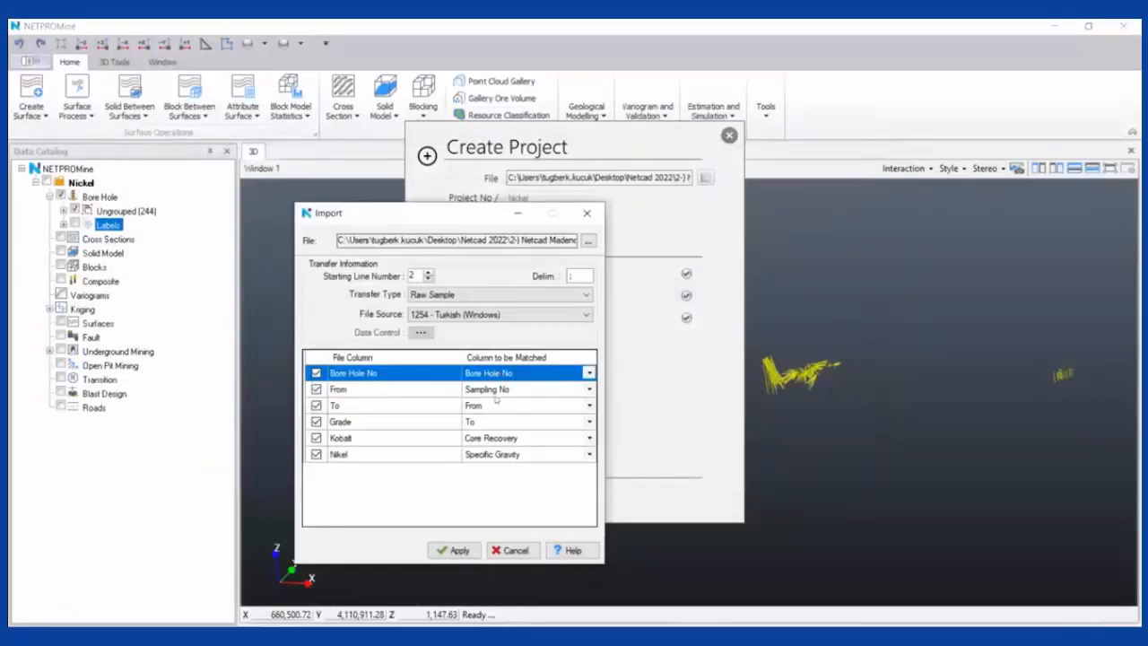
pyautogui.click(589, 389)
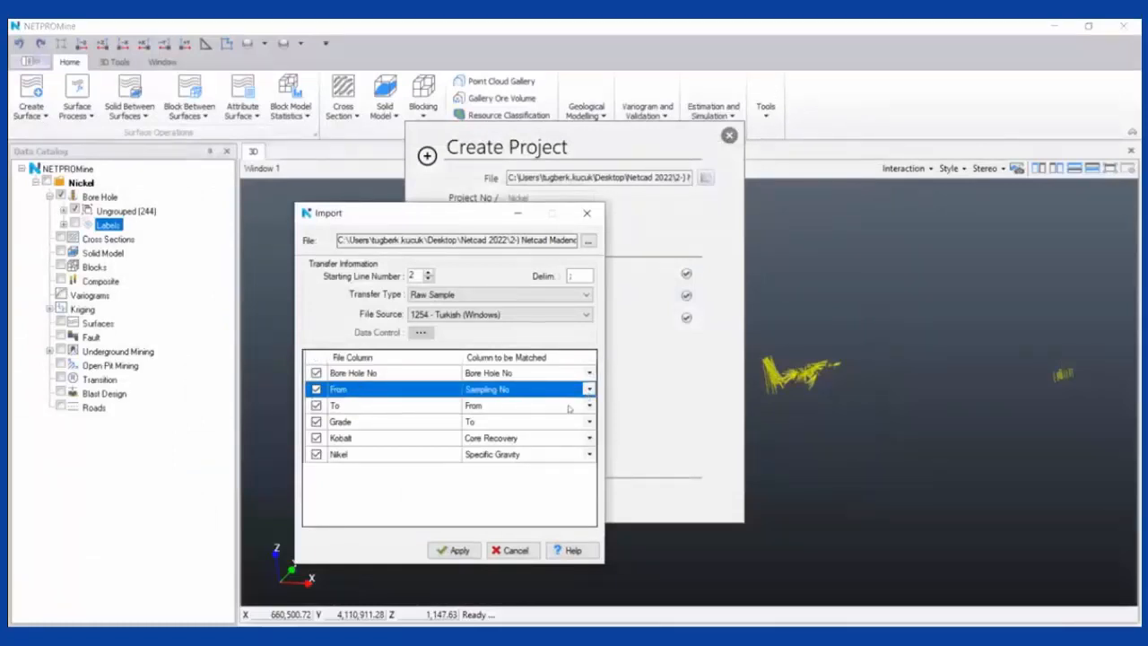
pyautogui.click(589, 390)
pyautogui.click(565, 422)
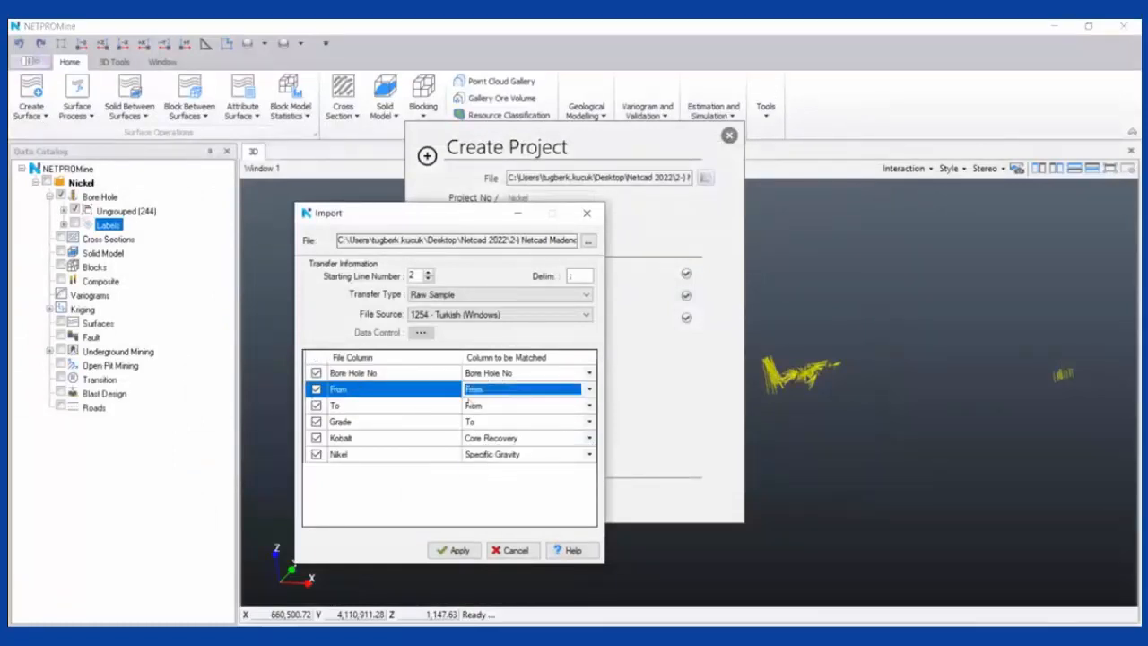
pyautogui.click(551, 410)
pyautogui.click(551, 410)
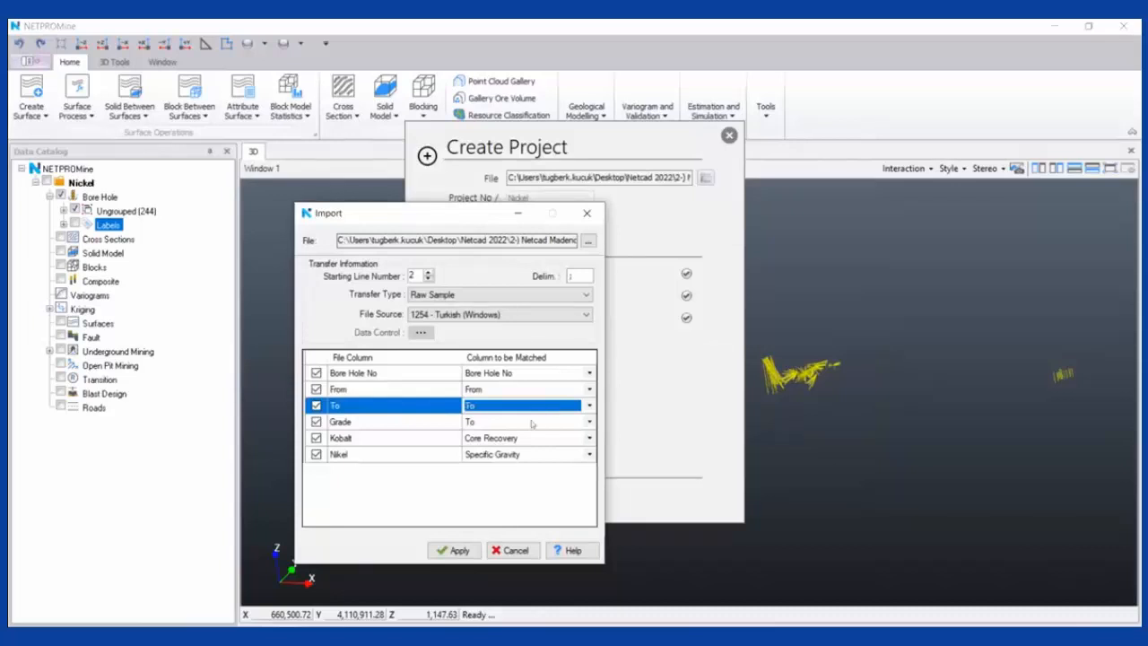
# Exclude the Grade column from the transfer and match Kobalt to Cobalt and Nikel to Nickel
pyautogui.click(532, 424)
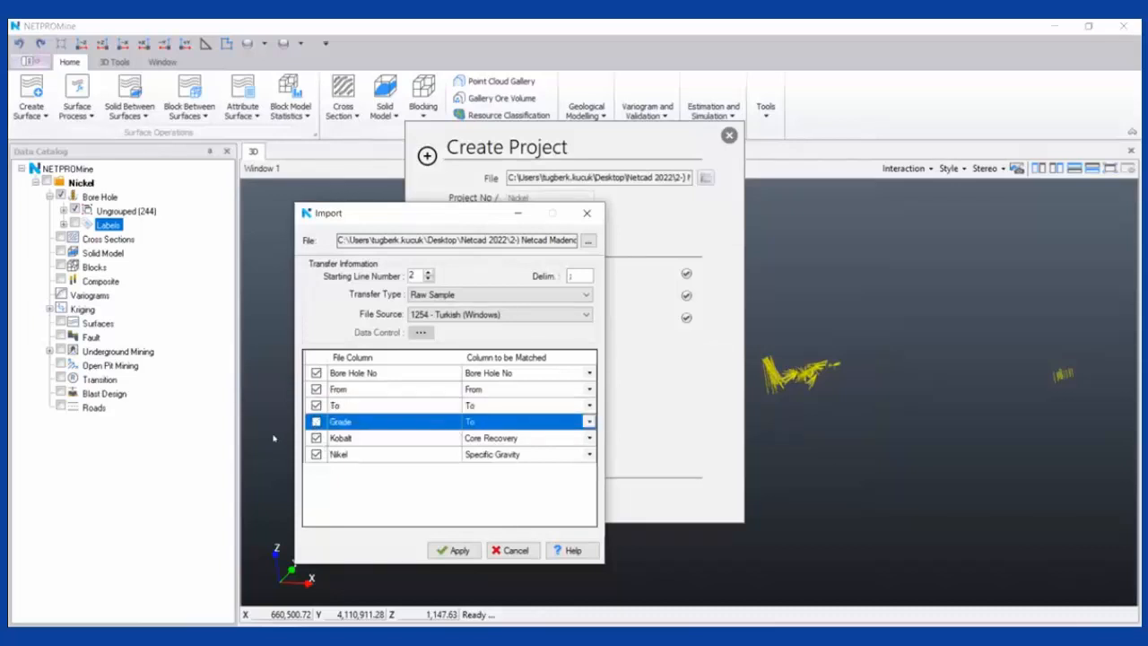
pyautogui.click(519, 453)
pyautogui.click(531, 439)
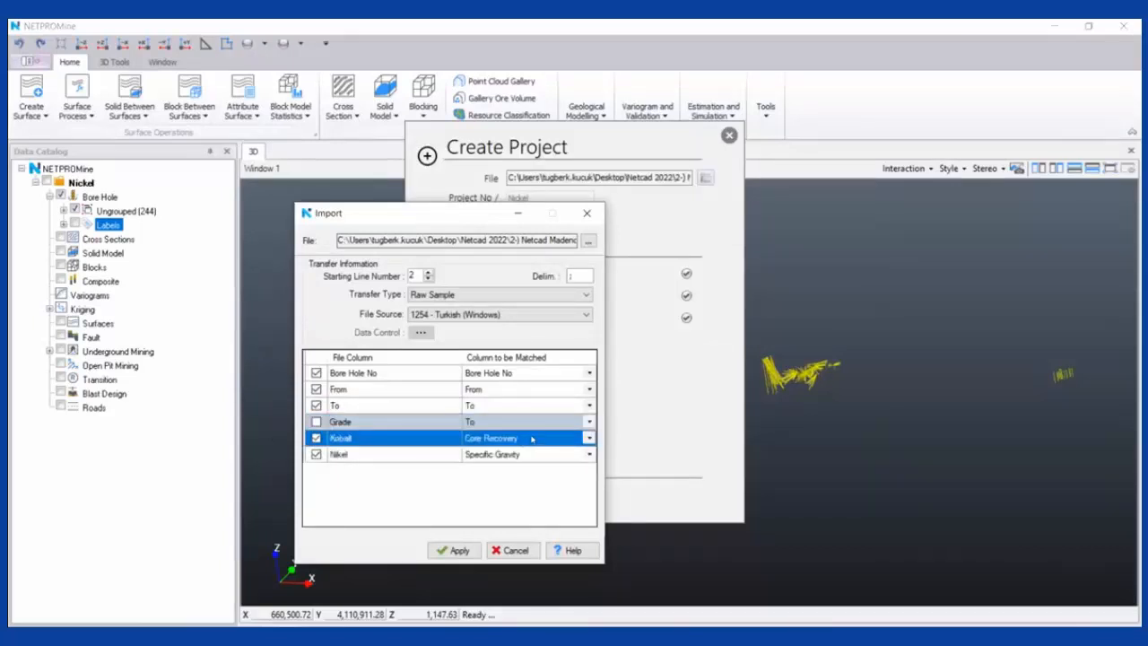
pyautogui.click(532, 438)
pyautogui.scroll(-2, 549, 442)
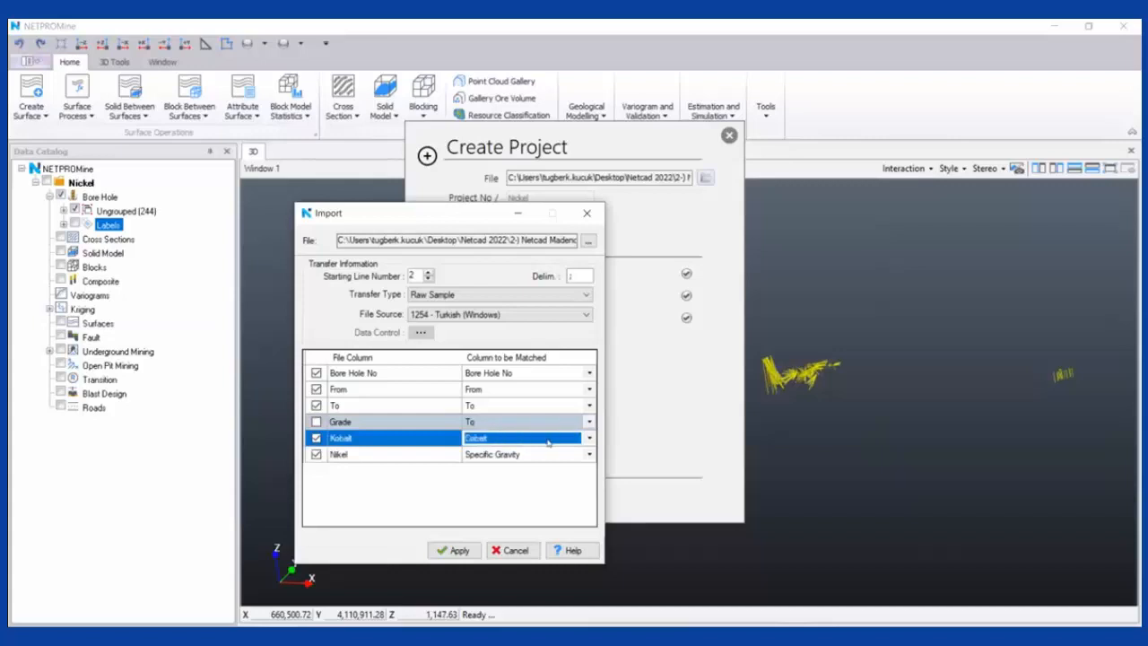
pyautogui.click(539, 454)
pyautogui.click(541, 455)
pyautogui.scroll(-1, 542, 455)
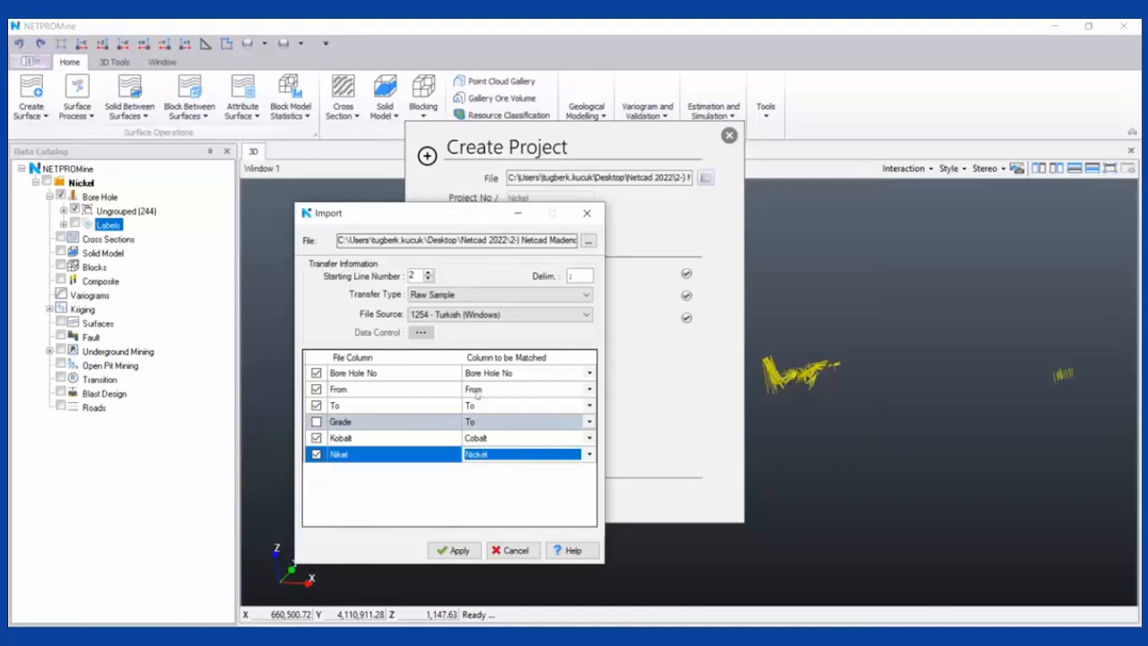
# Run the raw sample import with the matched columns and close the import dialog
pyautogui.click(460, 554)
pyautogui.click(458, 553)
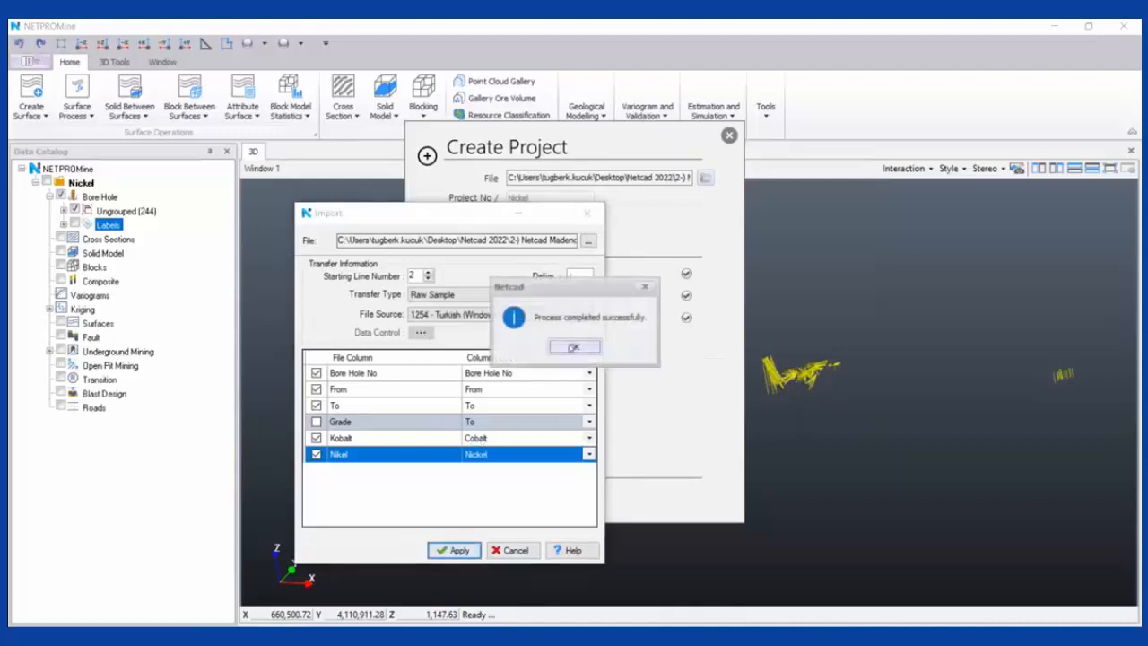
pyautogui.click(574, 346)
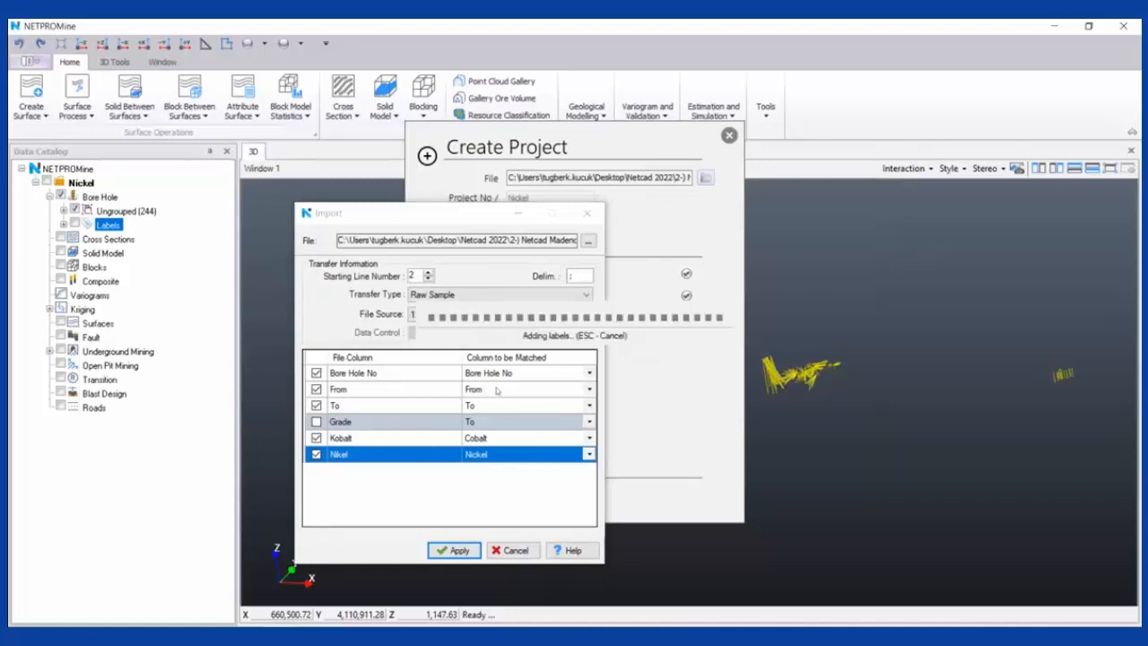
pyautogui.click(581, 218)
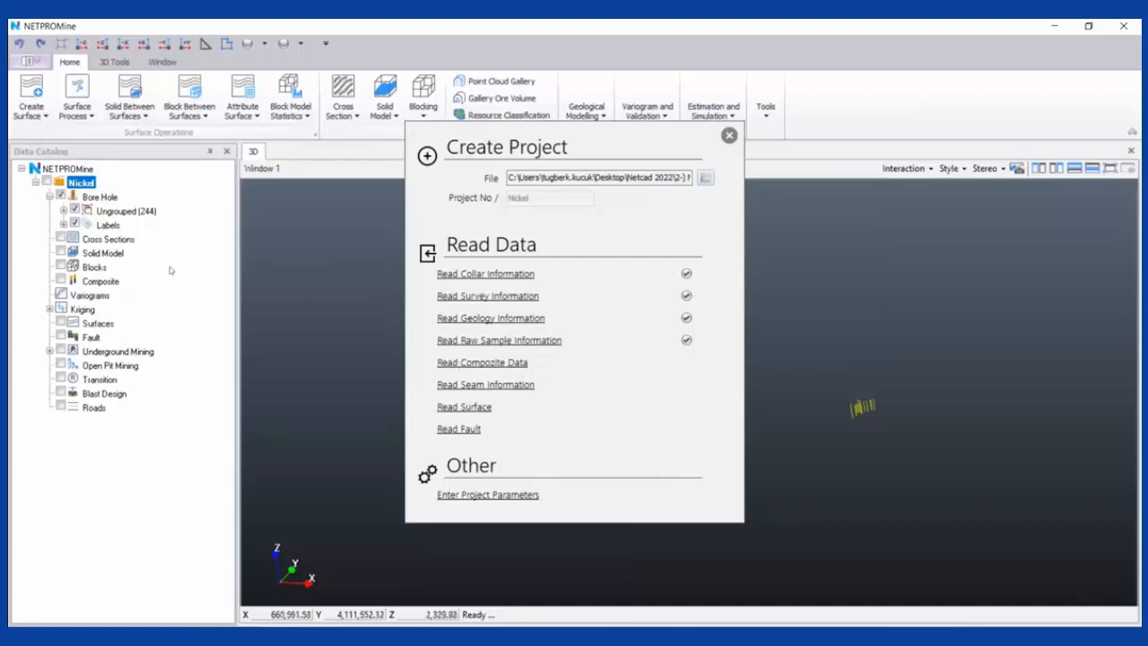
# Close the Create Project window and bring the bore holes closer in the 3D view
pyautogui.click(123, 280)
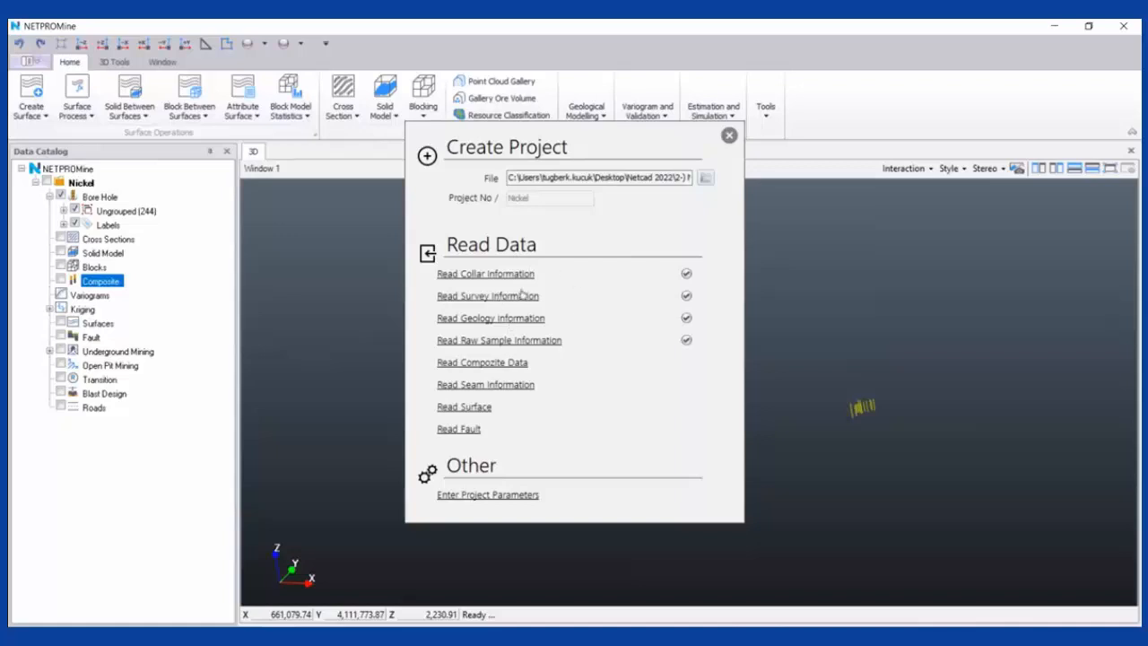
pyautogui.click(723, 154)
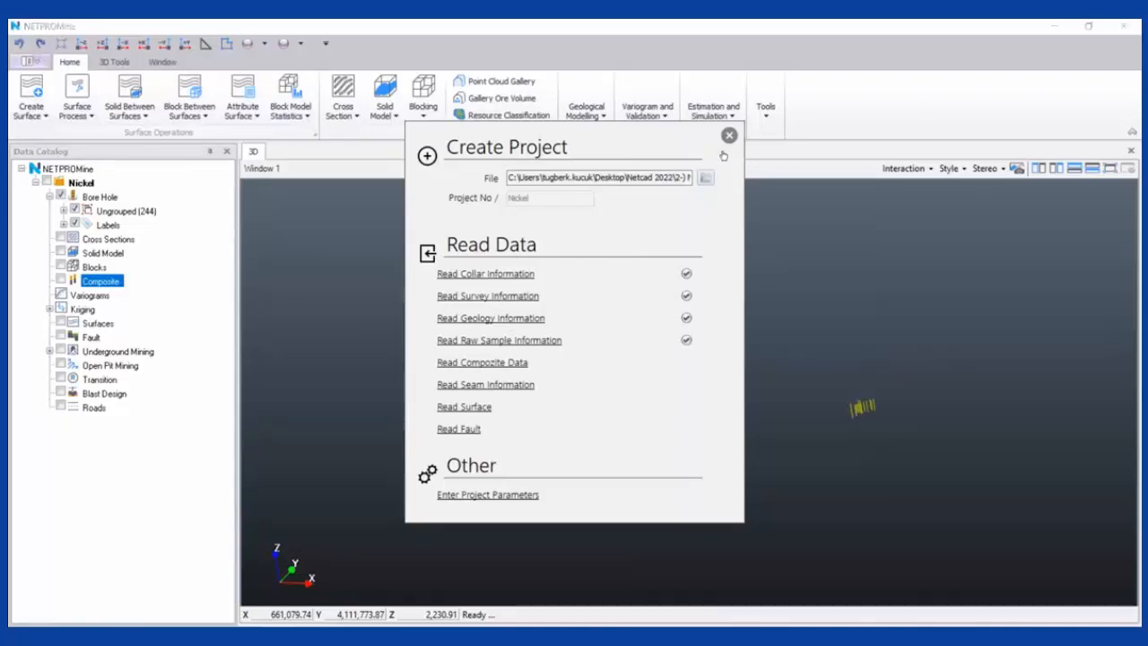
pyautogui.click(728, 136)
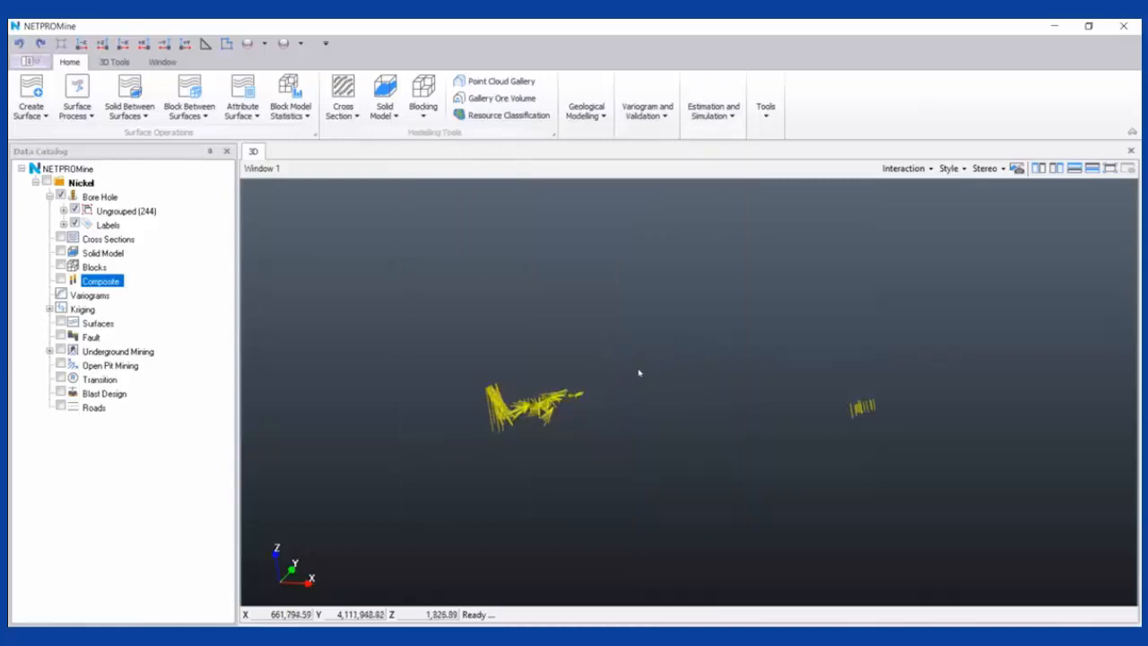
pyautogui.scroll(5, 639, 372)
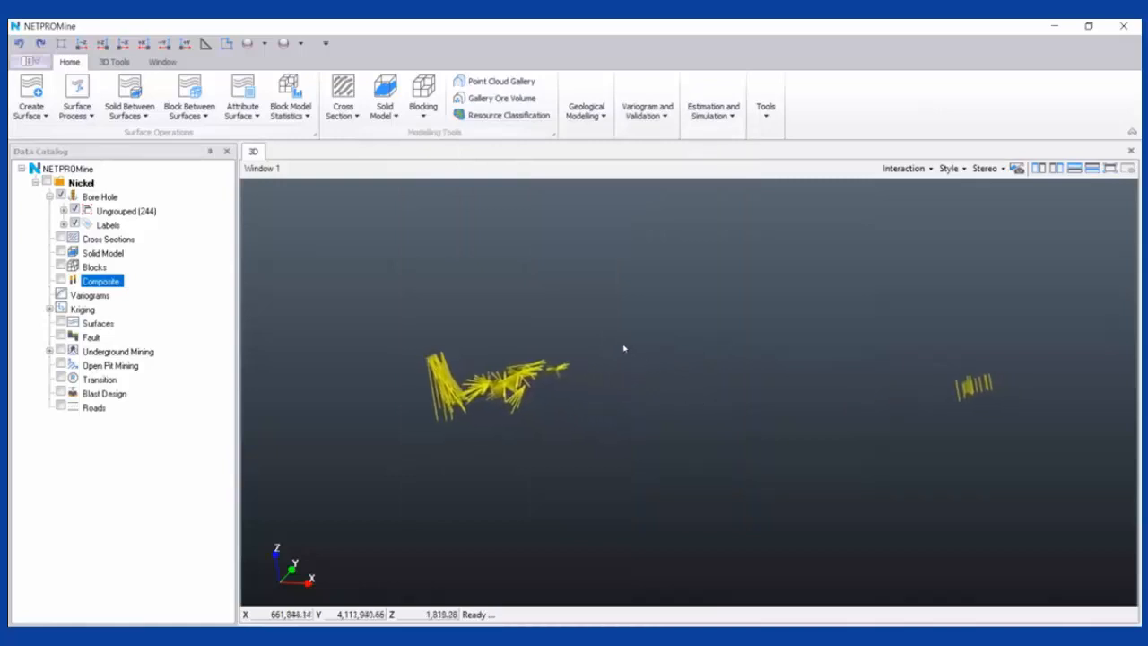
pyautogui.moveTo(624, 348); pyautogui.dragTo(538, 392)
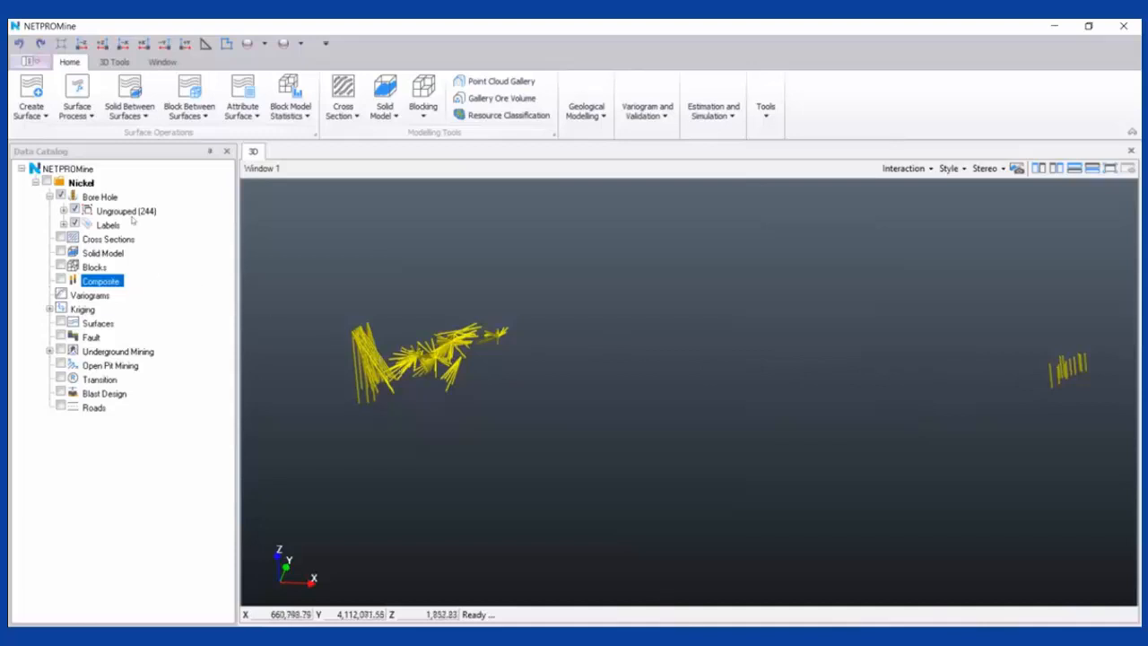
# Open the Nickel project's properties and review its defined attributes
pyautogui.click(136, 186)
pyautogui.rightClick(136, 184)
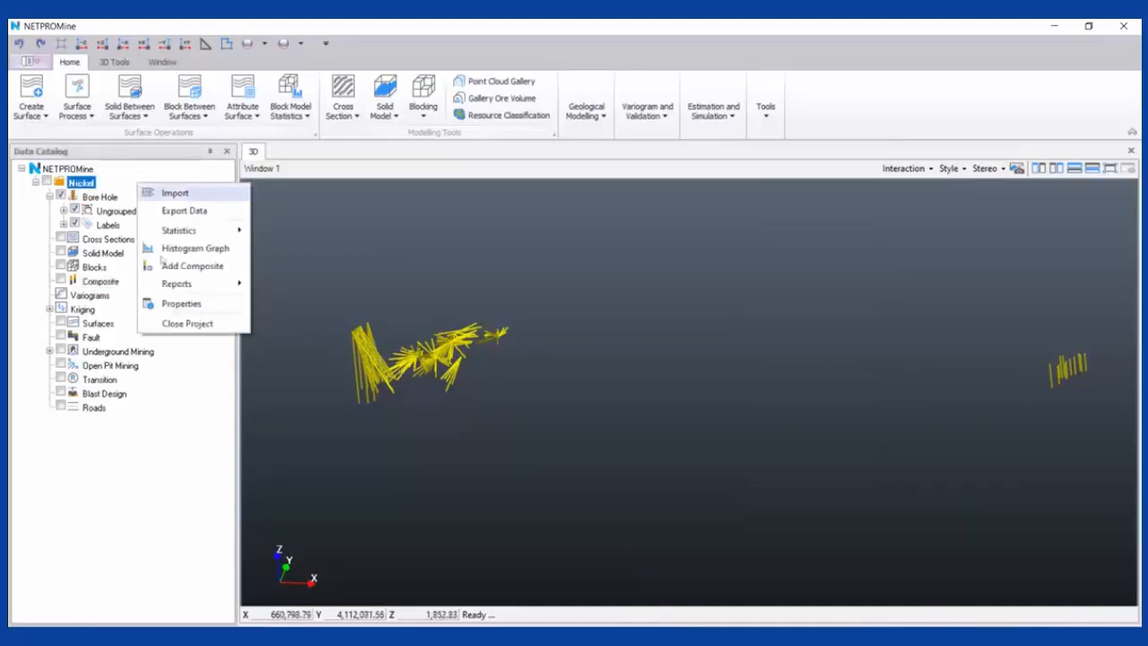
pyautogui.click(181, 304)
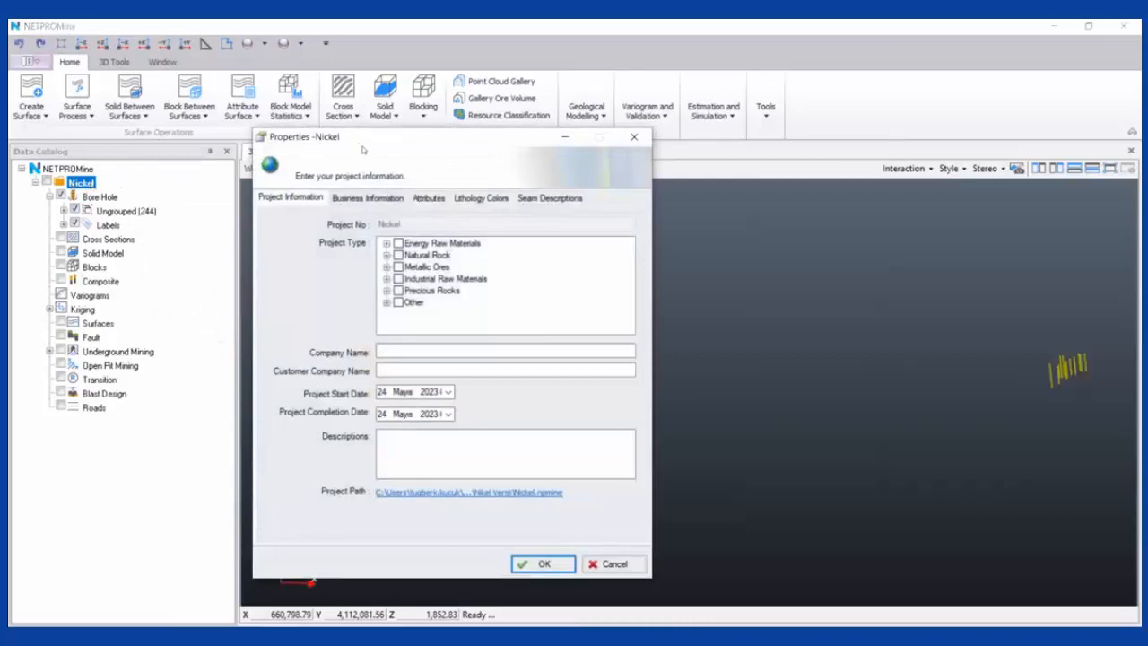
pyautogui.moveTo(363, 150); pyautogui.dragTo(366, 164)
pyautogui.click(430, 211)
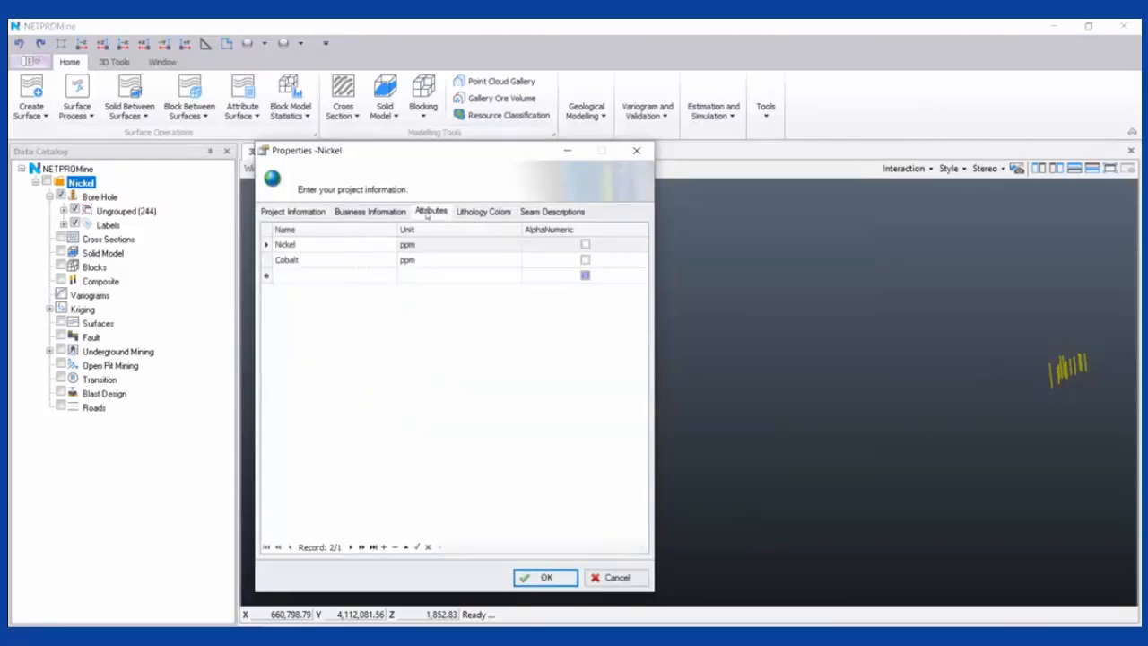
# In the project's lithology colors, set the color of lithology K to red (255, 0, 0)
pyautogui.click(483, 214)
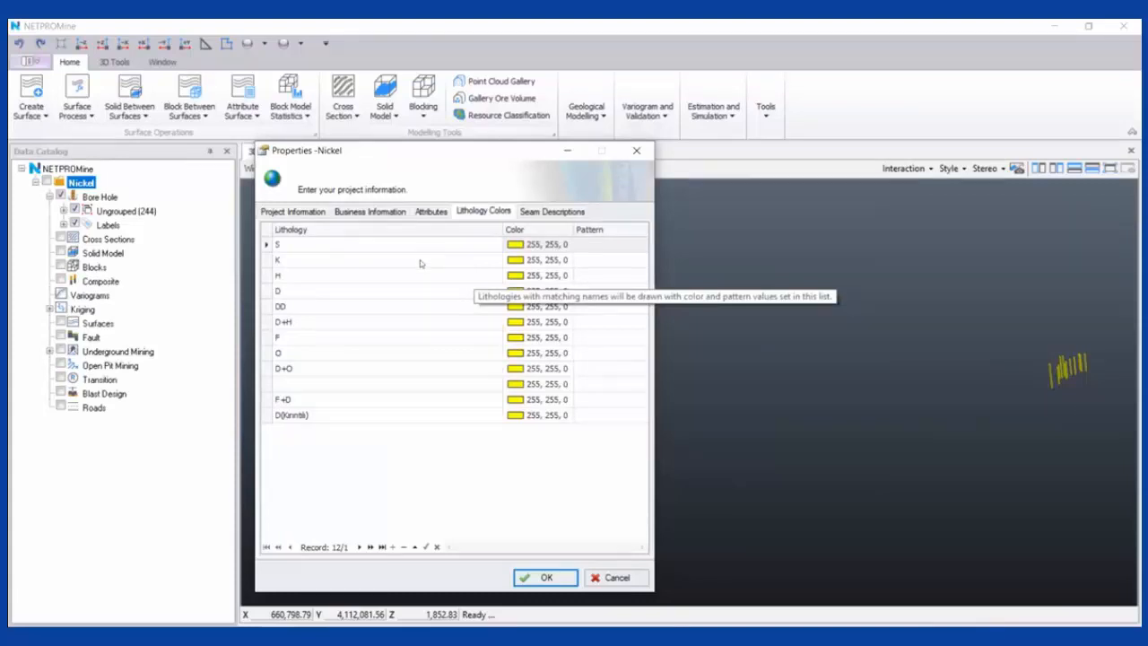
pyautogui.click(538, 259)
pyautogui.click(527, 276)
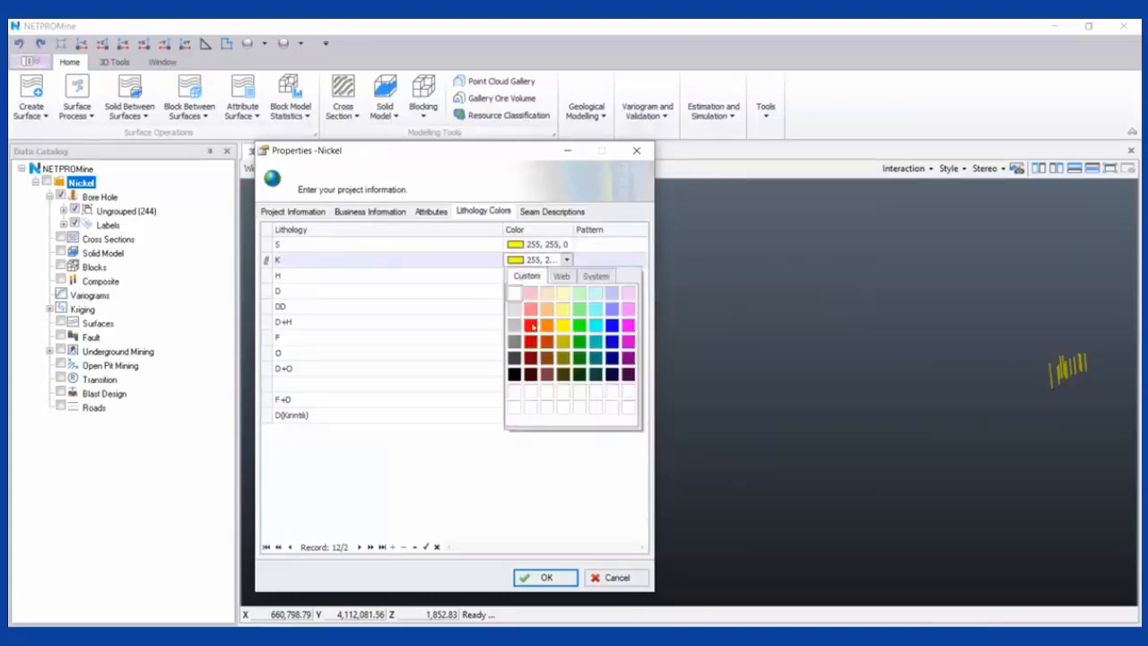
pyautogui.click(530, 325)
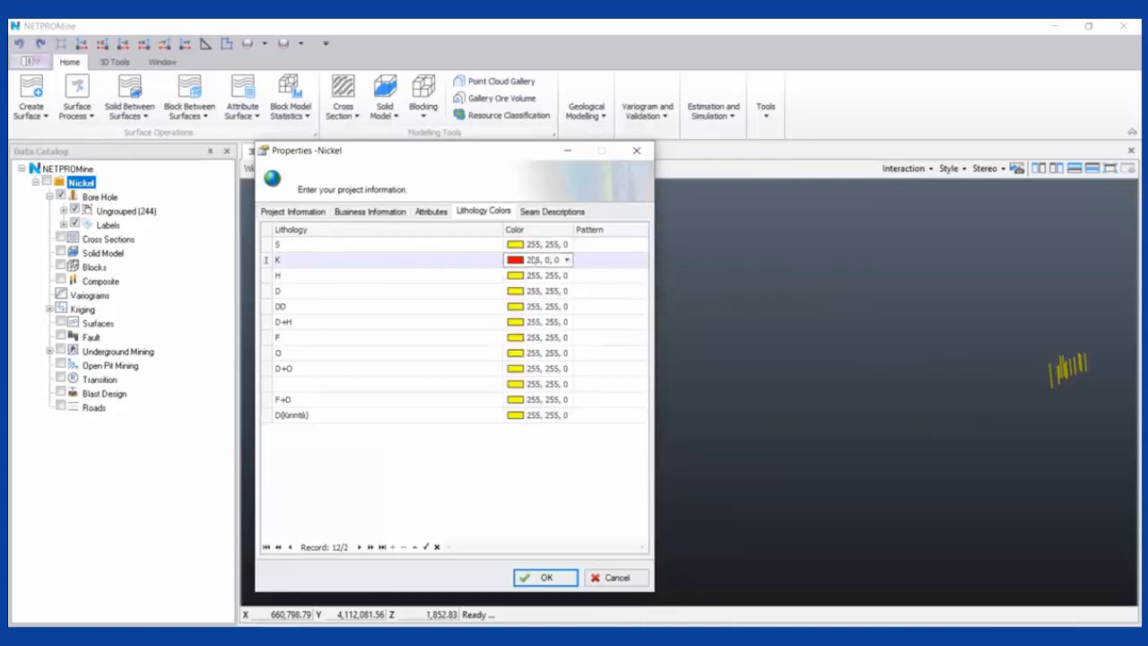
pyautogui.click(325, 259)
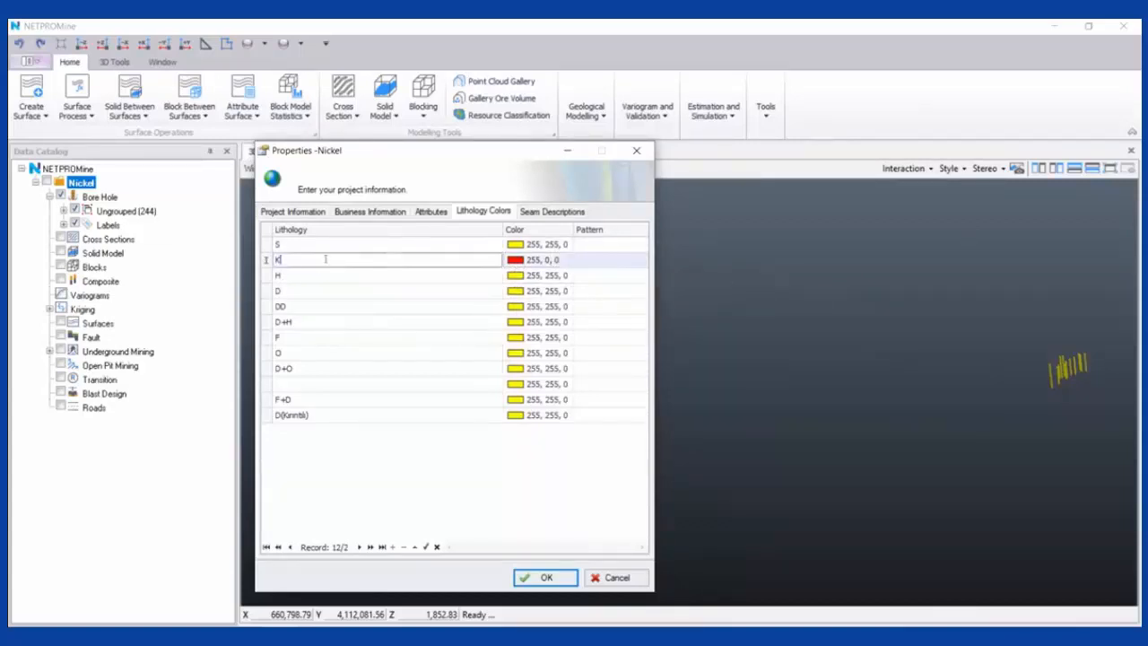
pyautogui.click(414, 474)
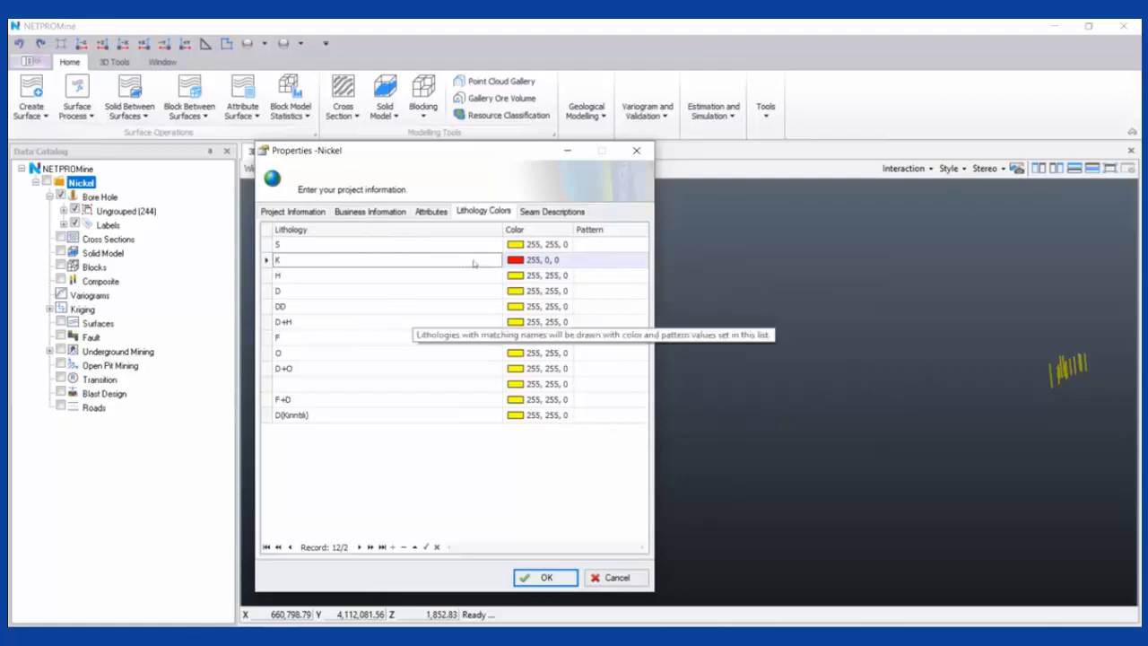
pyautogui.click(538, 259)
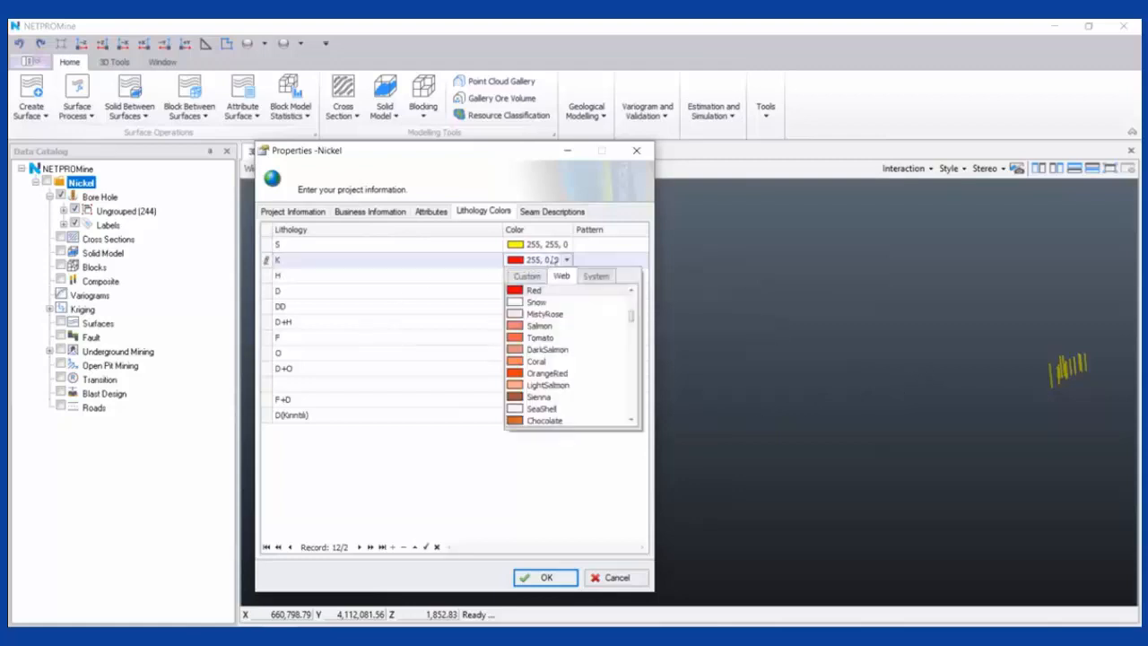
# Set the color of lithology H to green (0, 255, 0) and lithology D to cyan (0, 255, 255)
pyautogui.click(409, 273)
pyautogui.click(534, 276)
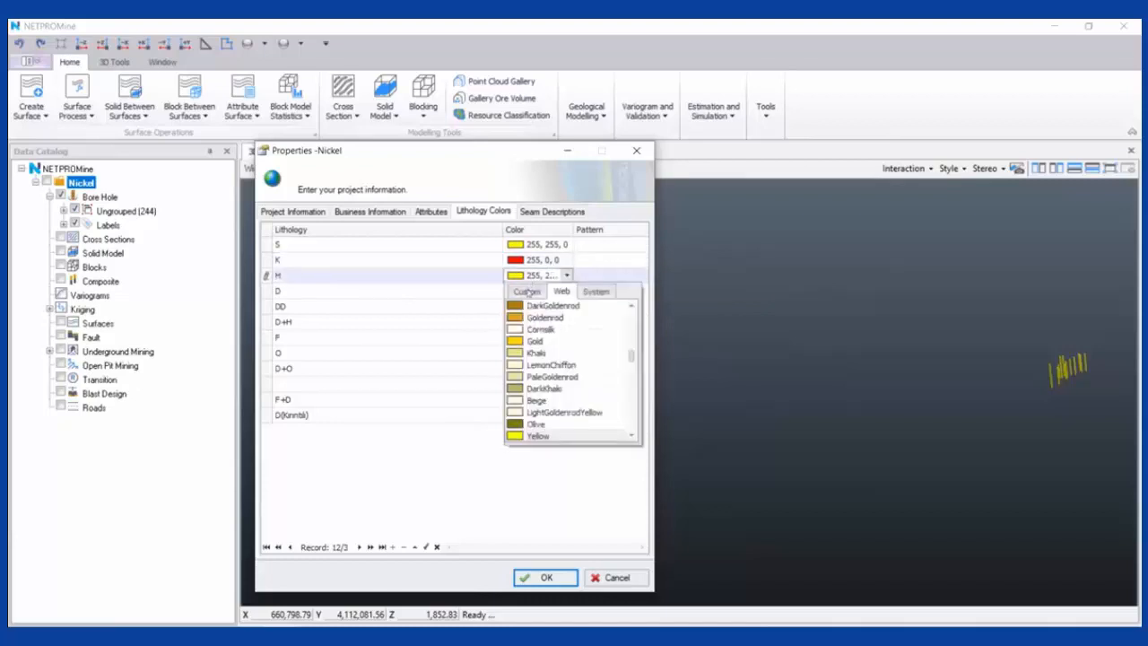
pyautogui.click(526, 292)
pyautogui.click(579, 341)
pyautogui.click(537, 291)
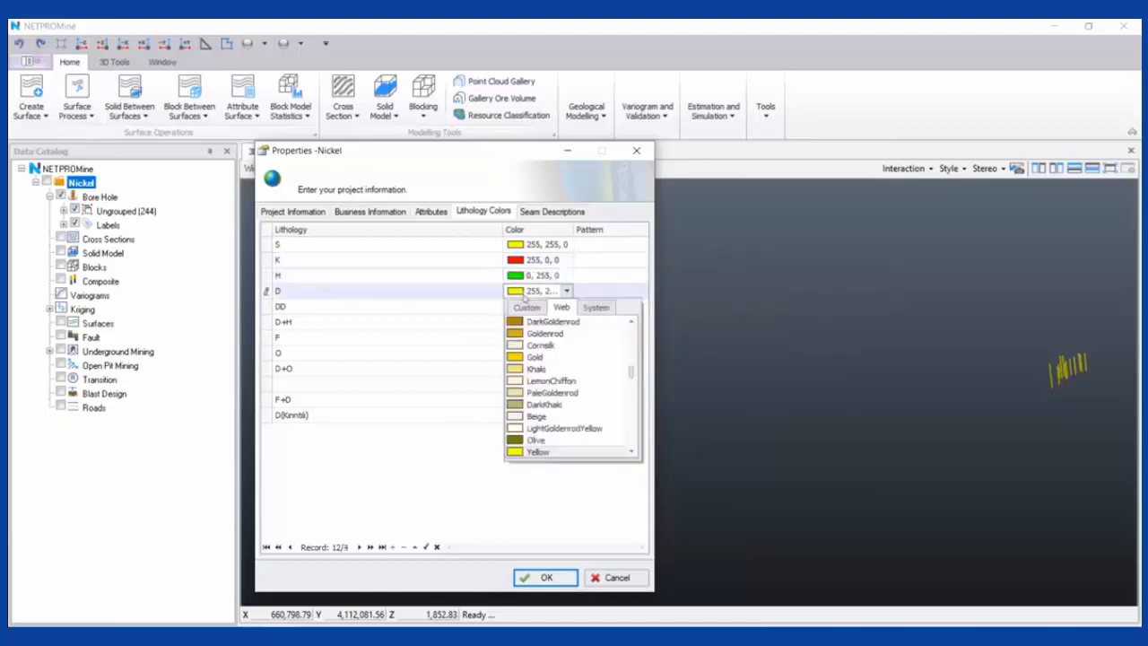
pyautogui.click(527, 307)
pyautogui.click(596, 357)
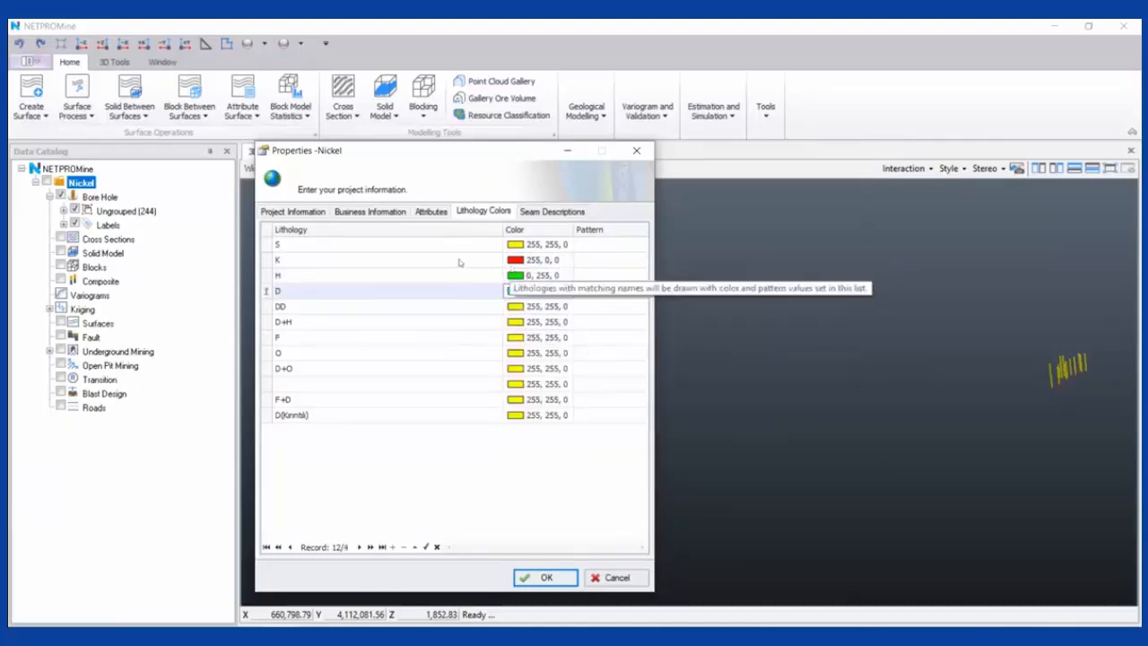
pyautogui.click(403, 259)
pyautogui.click(581, 266)
pyautogui.click(547, 262)
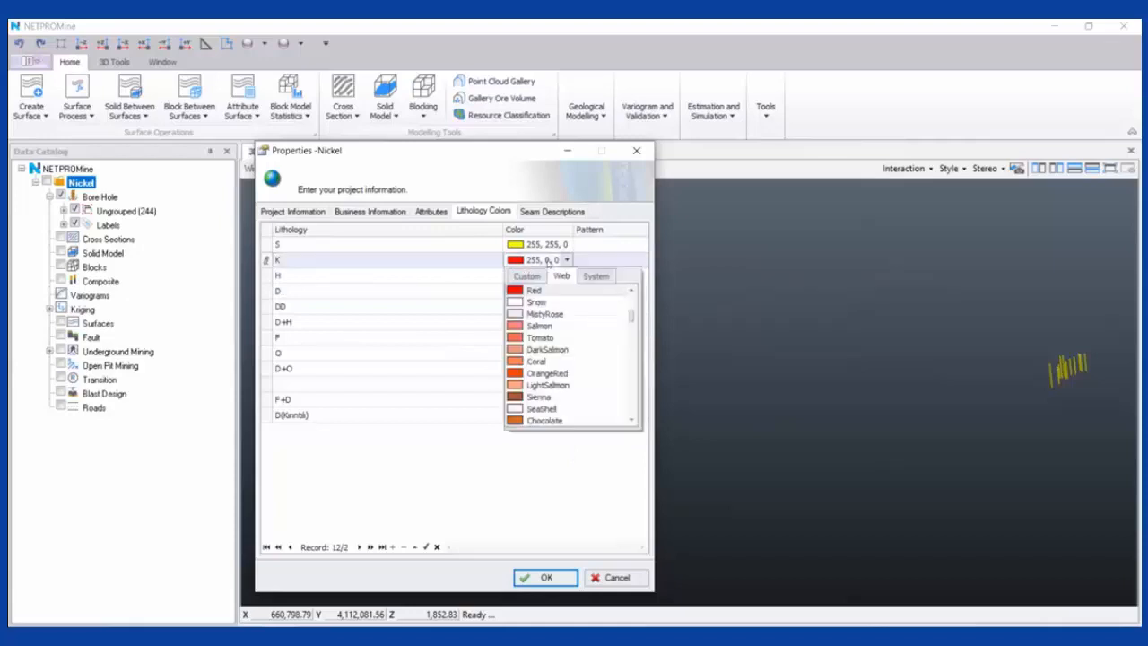
pyautogui.click(475, 260)
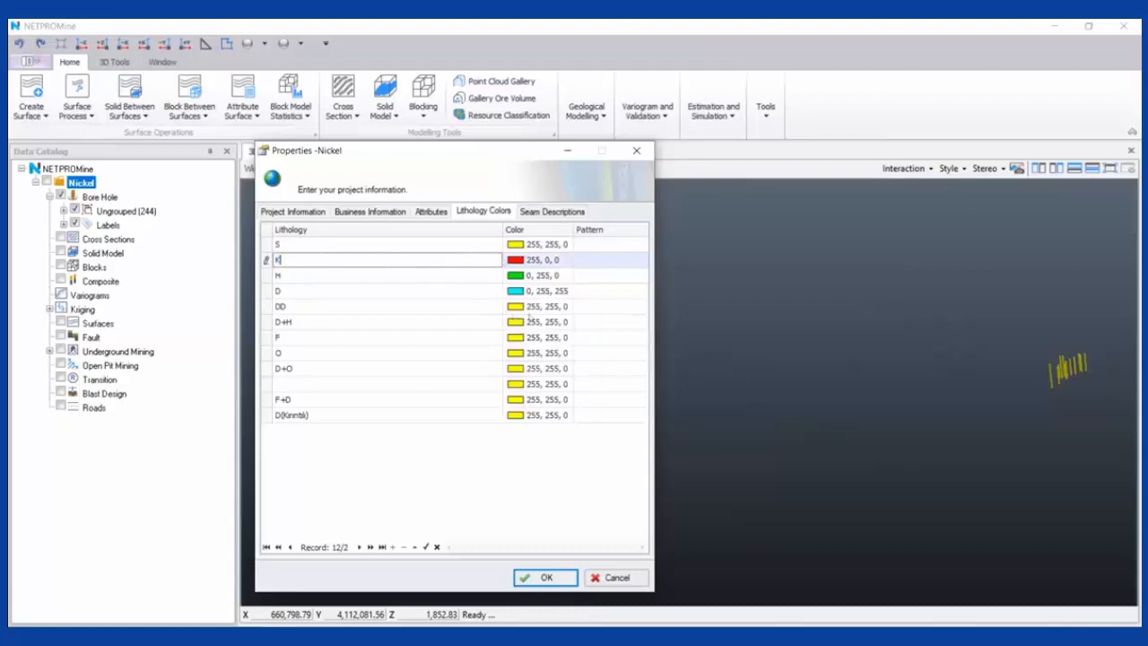
# Set the color of lithology DD to blue (0, 0, 255) and lithology D+H to magenta (255, 0, 255)
pyautogui.click(549, 307)
pyautogui.click(527, 322)
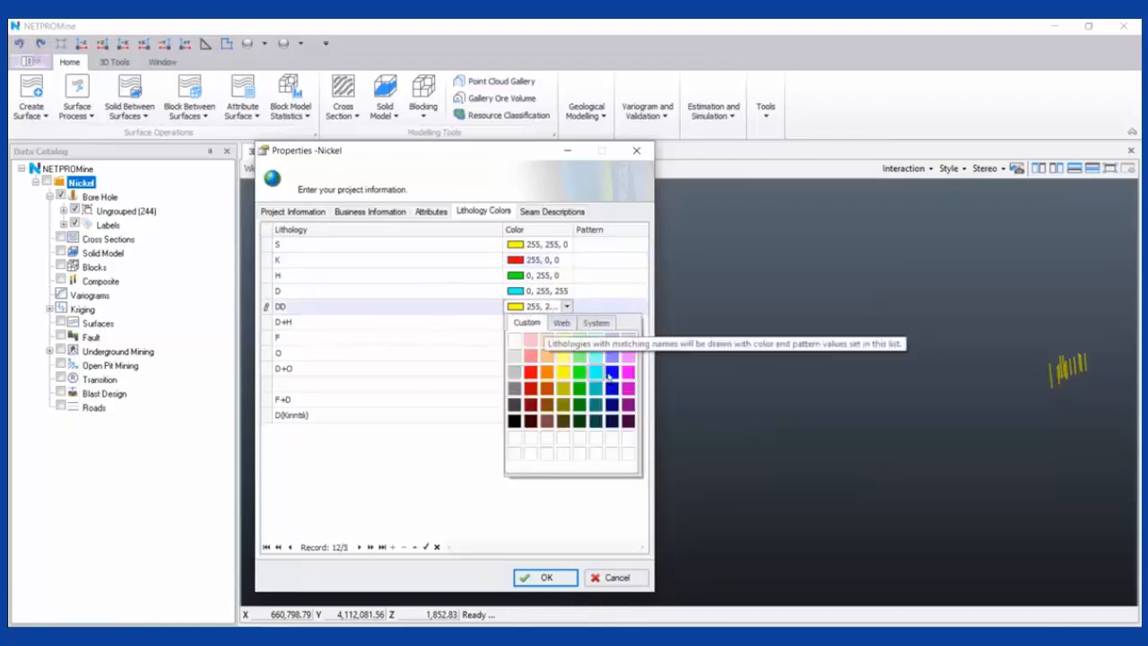
pyautogui.click(610, 373)
pyautogui.click(536, 323)
pyautogui.click(526, 337)
pyautogui.click(627, 389)
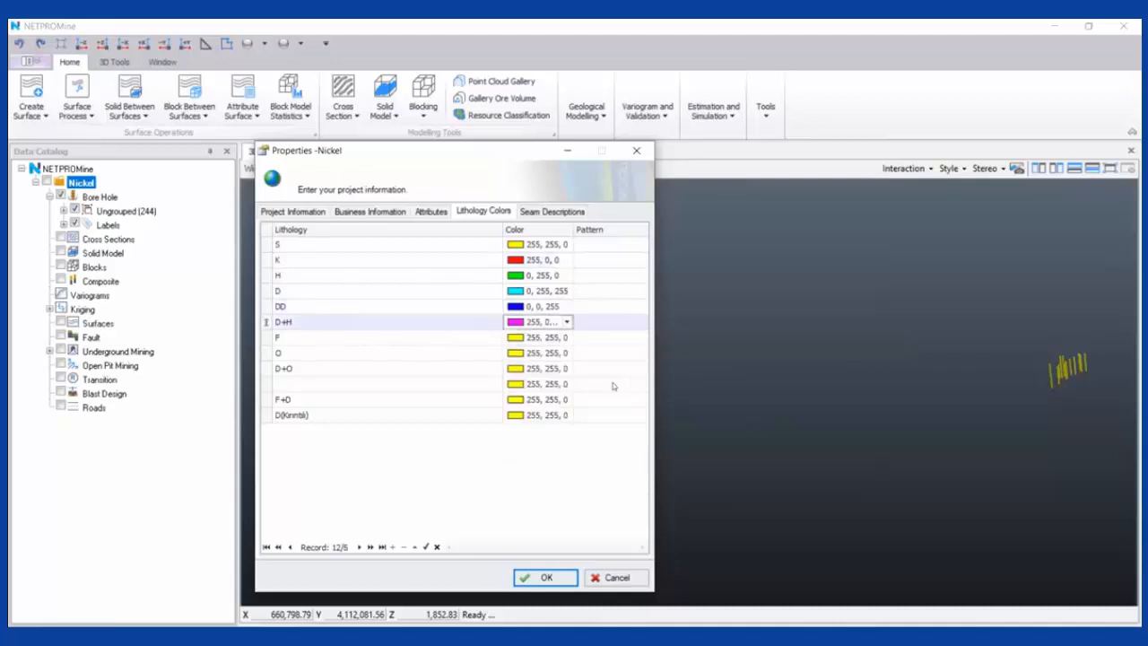
# Set the color of lithology F to light pink and lithology O to orange (255, 128, 0)
pyautogui.click(530, 338)
pyautogui.click(526, 353)
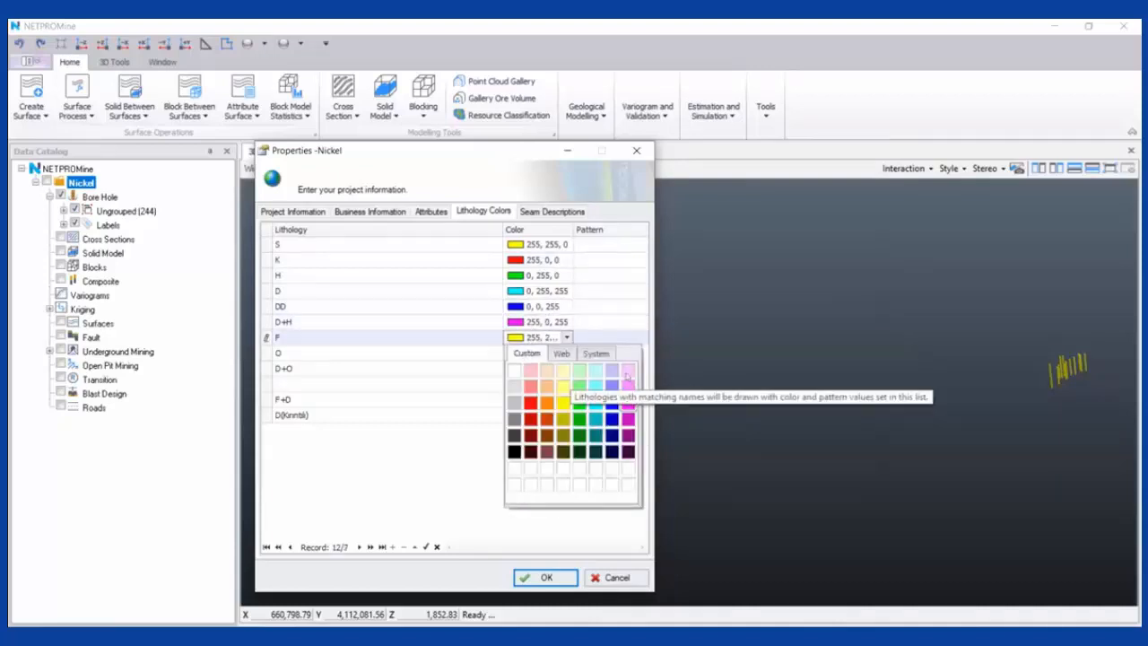
pyautogui.click(627, 371)
pyautogui.click(533, 353)
pyautogui.click(526, 369)
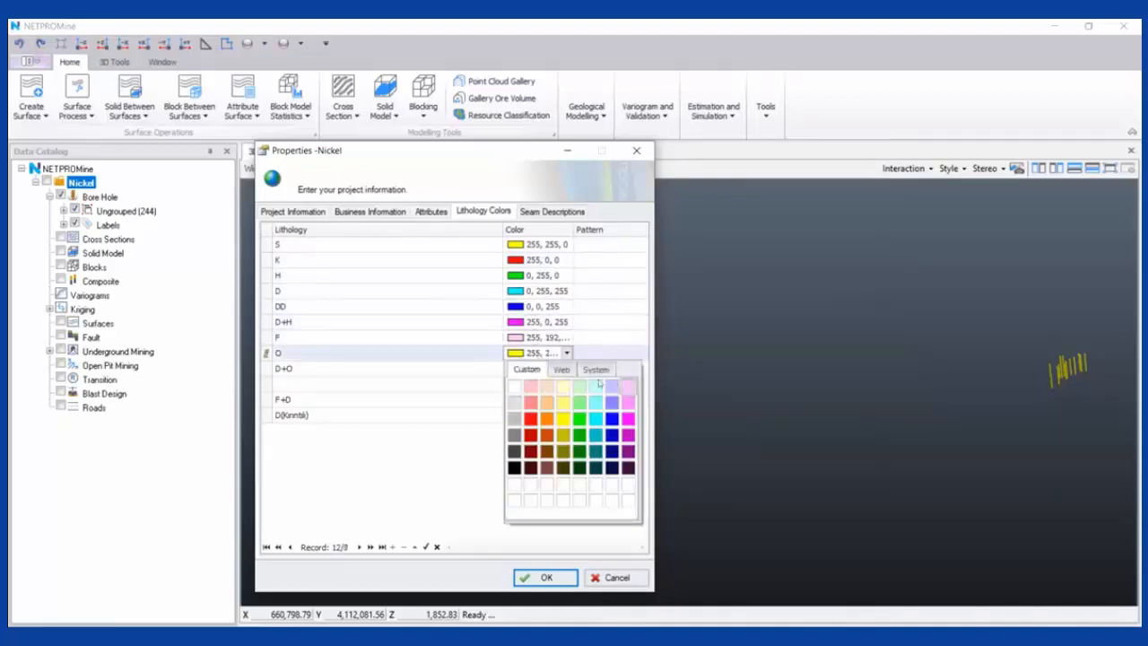
pyautogui.click(546, 419)
# Set the color of lithology D+O to Goldenrod and the unnamed lithology to pale cyan
pyautogui.click(530, 371)
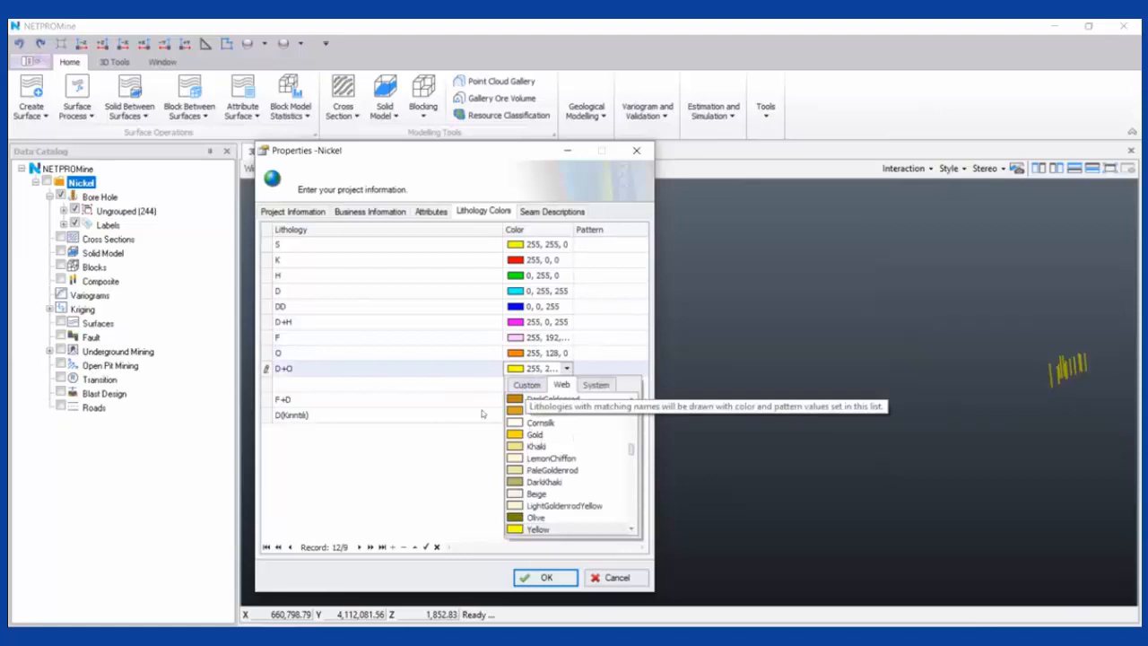
pyautogui.click(516, 410)
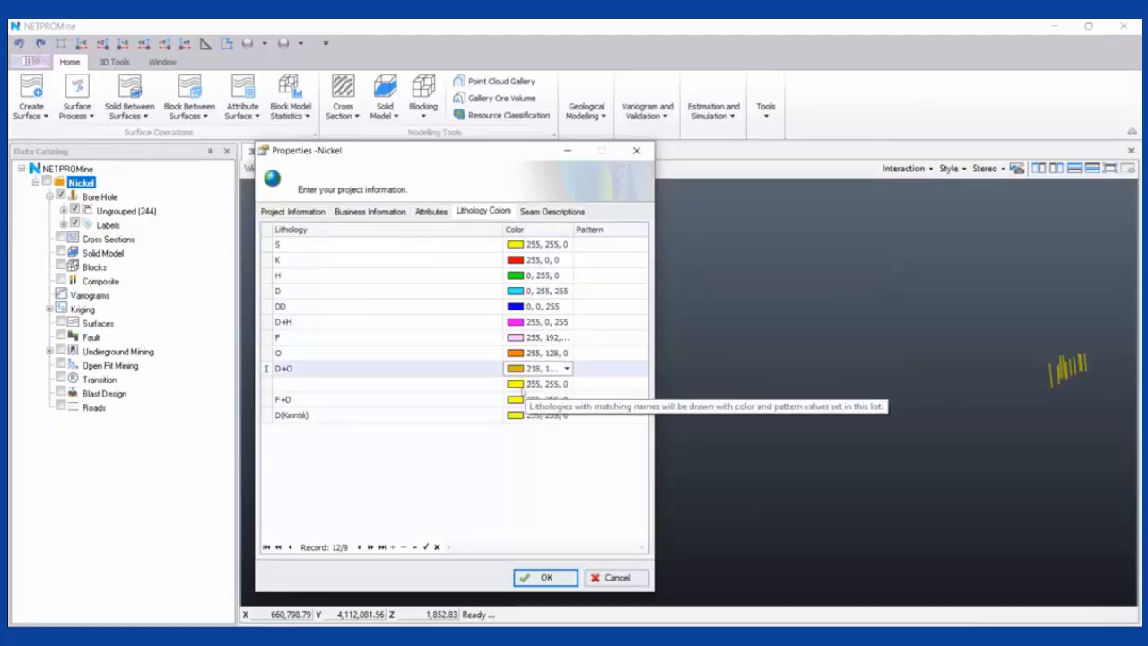
pyautogui.click(518, 387)
pyautogui.click(524, 400)
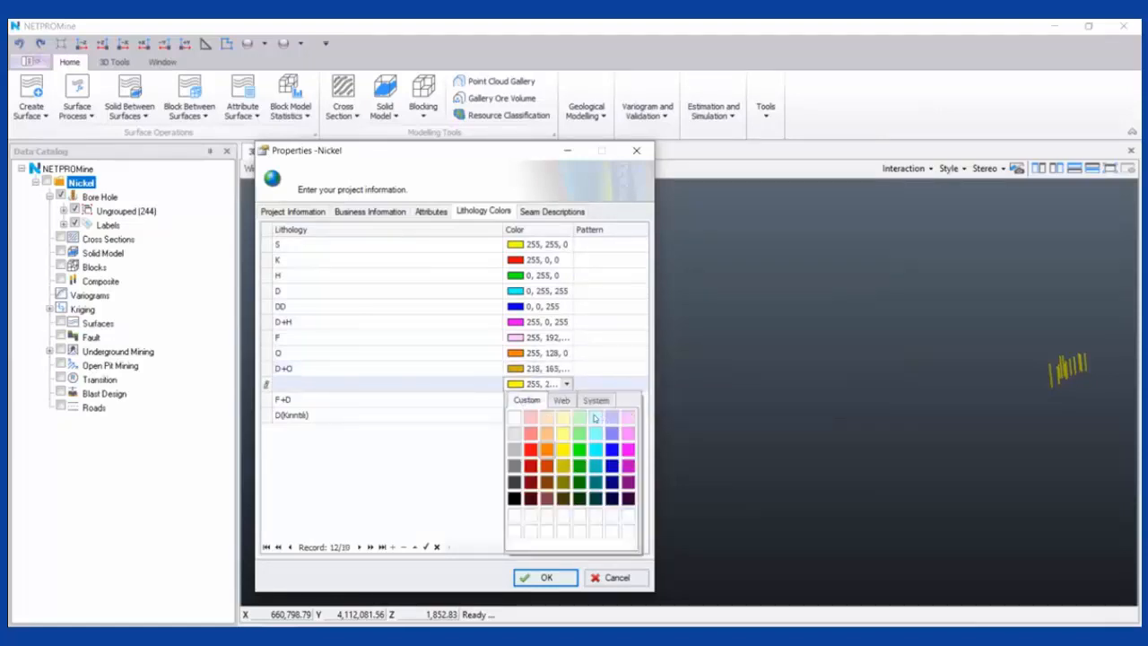
pyautogui.click(596, 418)
# Set the color of lithology F+D to light lavender and lithology D(Kırıntılı) to purple (128, 0, 128)
pyautogui.click(536, 400)
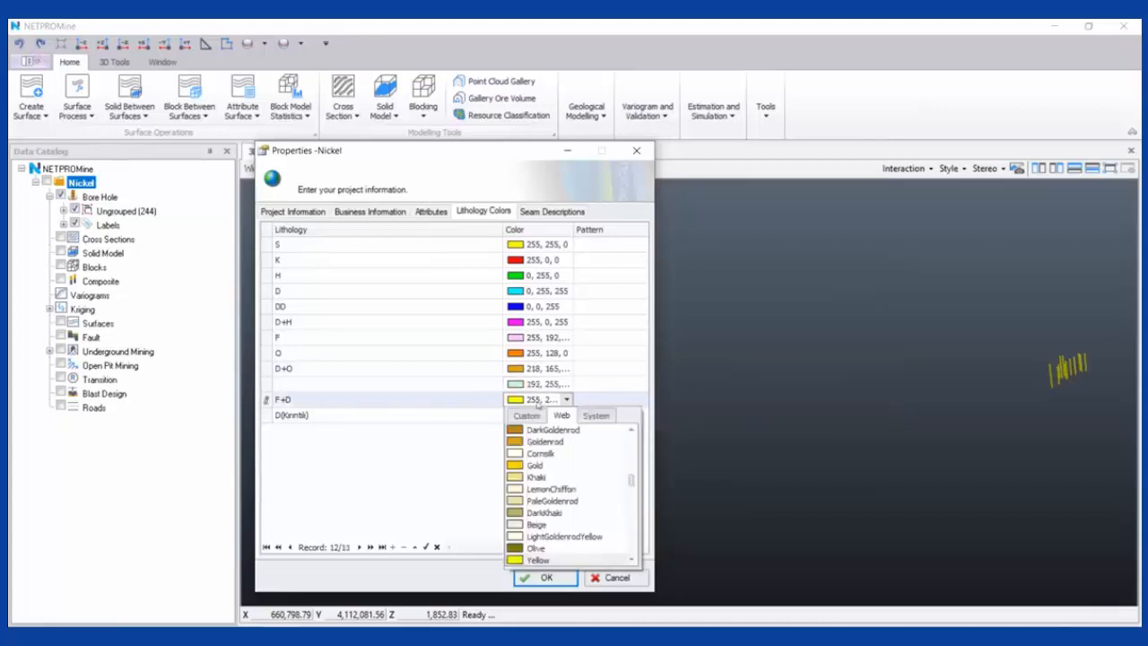
pyautogui.click(527, 416)
pyautogui.click(611, 434)
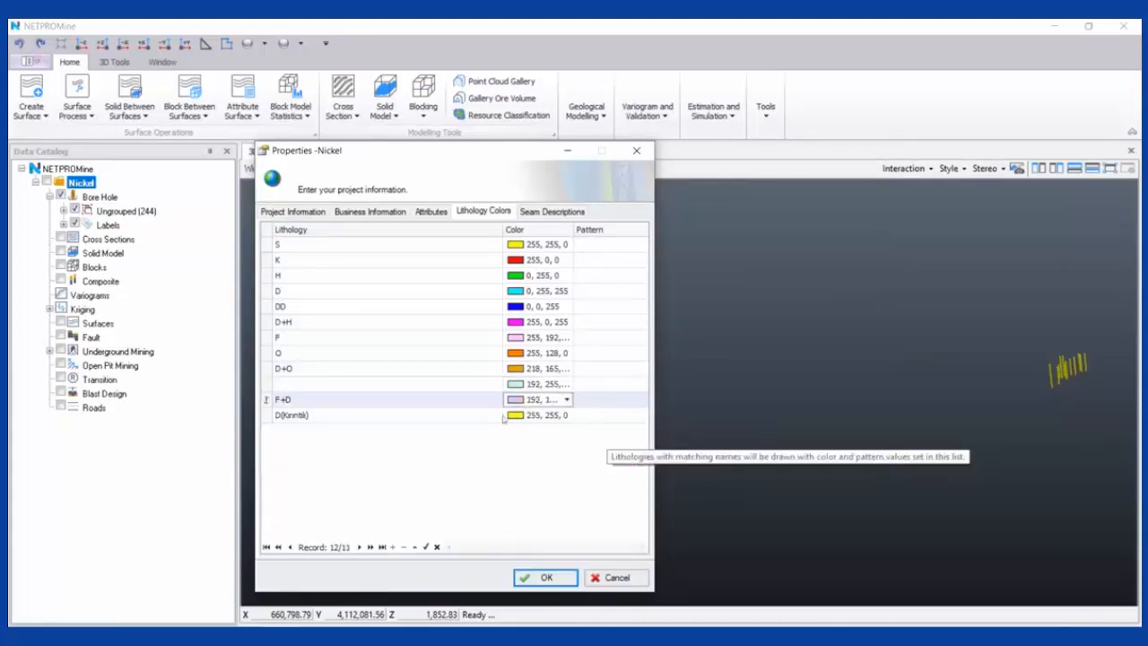
pyautogui.click(567, 414)
pyautogui.click(526, 431)
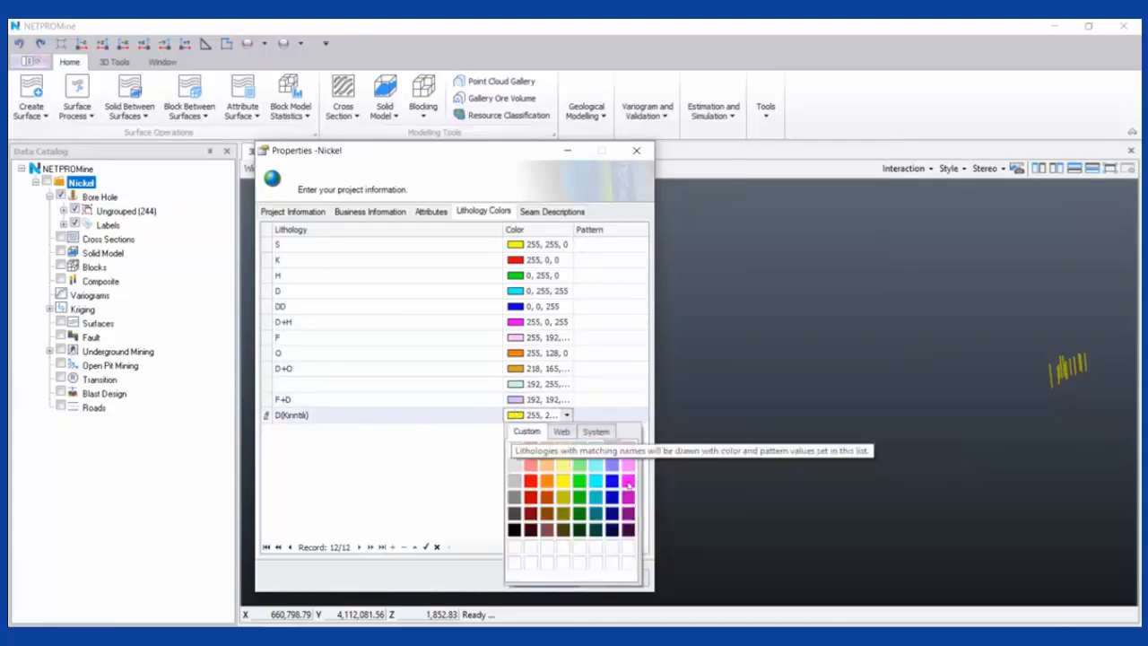
pyautogui.click(630, 512)
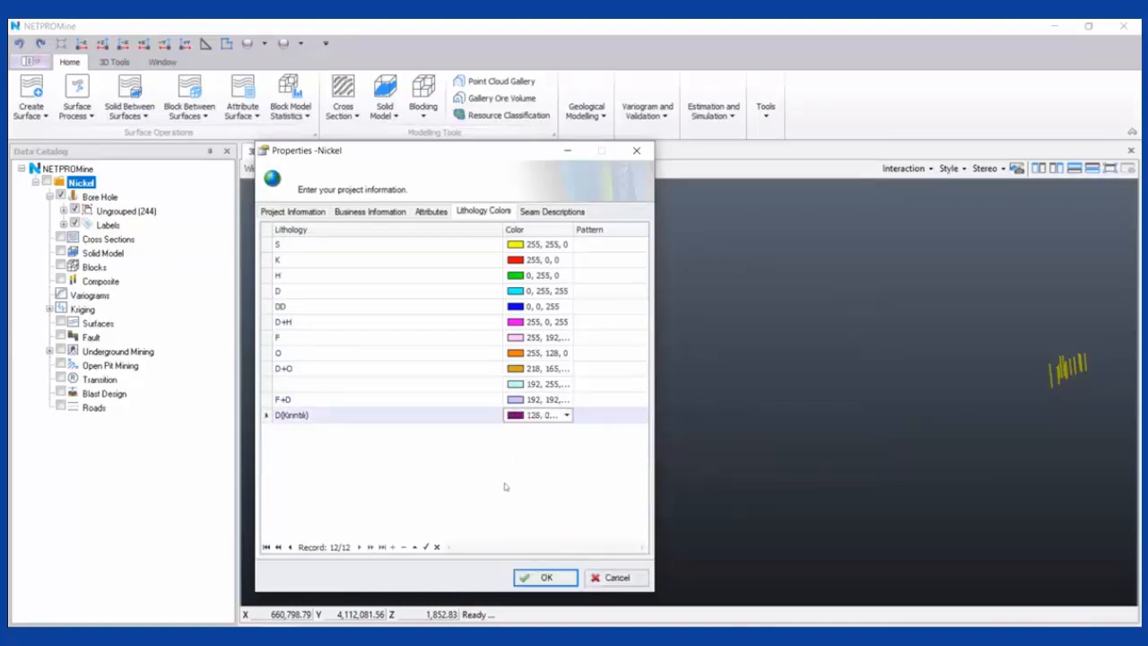
# Assign the Sandstone1 hatch from the Geo_Sedimentary library as the pattern of lithology S and apply the project properties
pyautogui.click(608, 259)
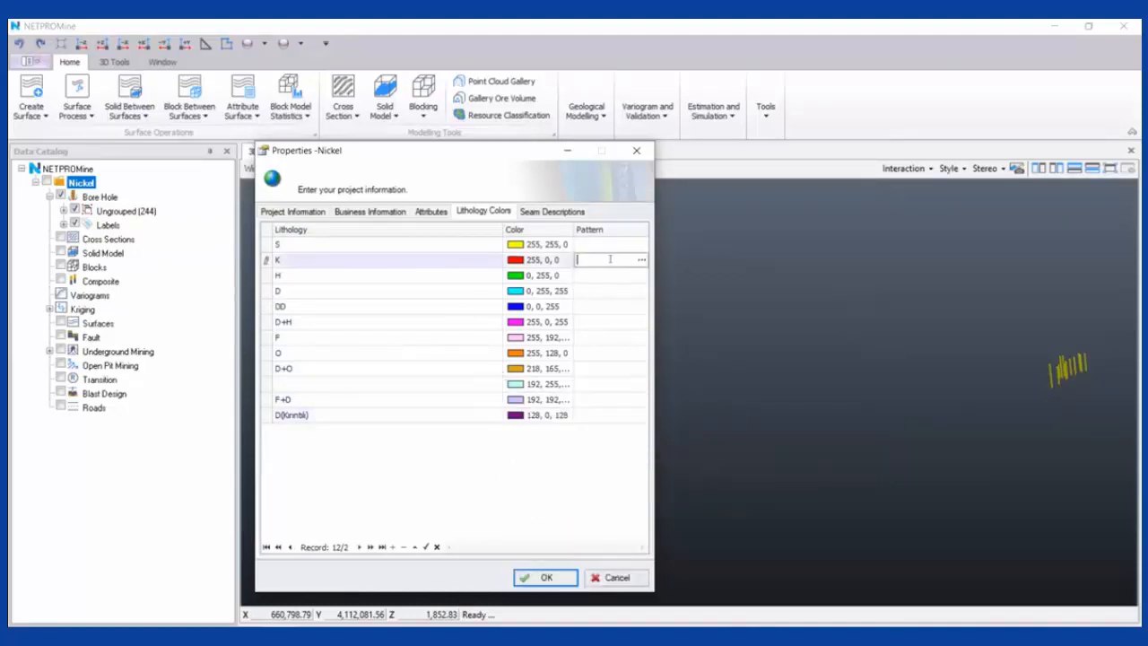
pyautogui.click(609, 248)
pyautogui.click(641, 244)
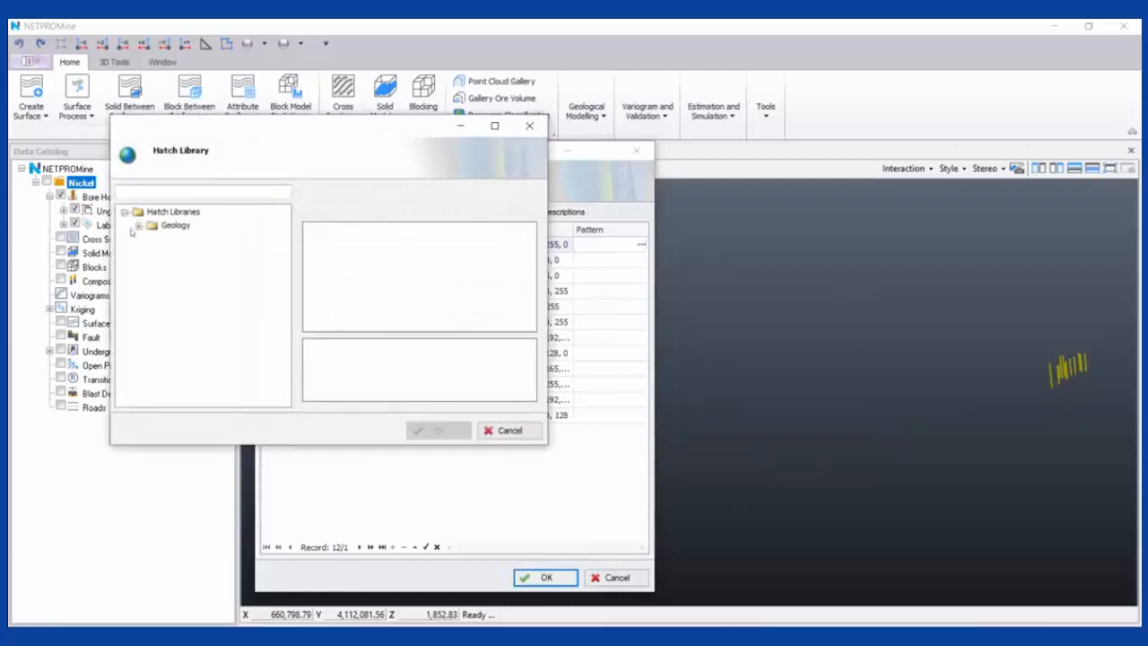
pyautogui.click(138, 227)
pyautogui.click(152, 252)
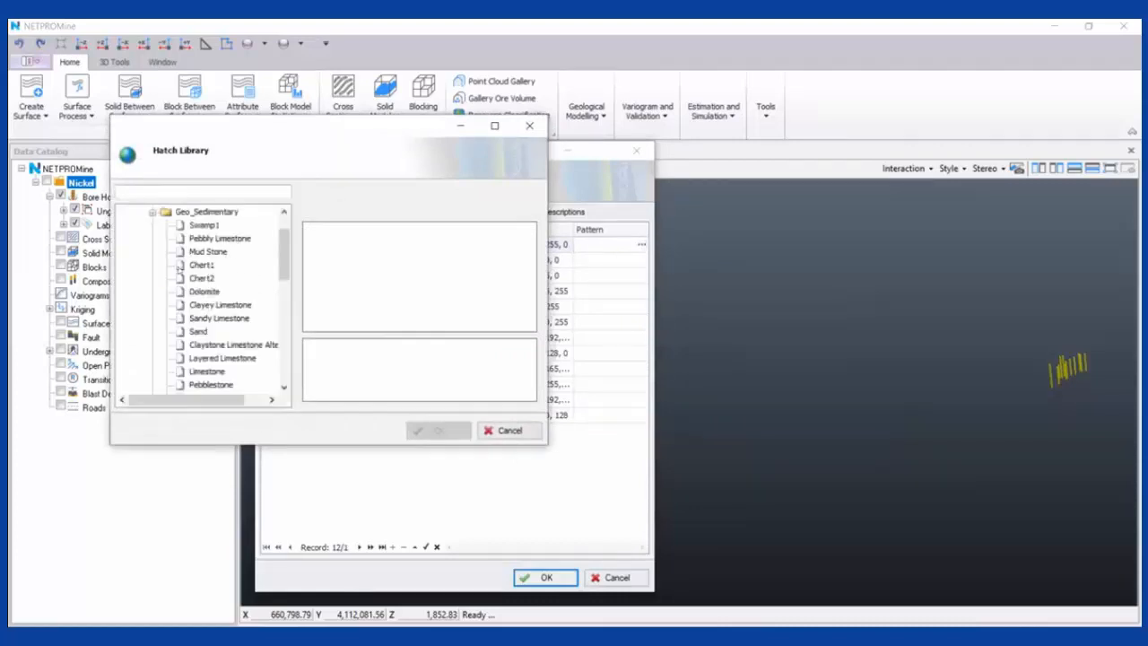
pyautogui.click(209, 333)
pyautogui.scroll(-2, 210, 323)
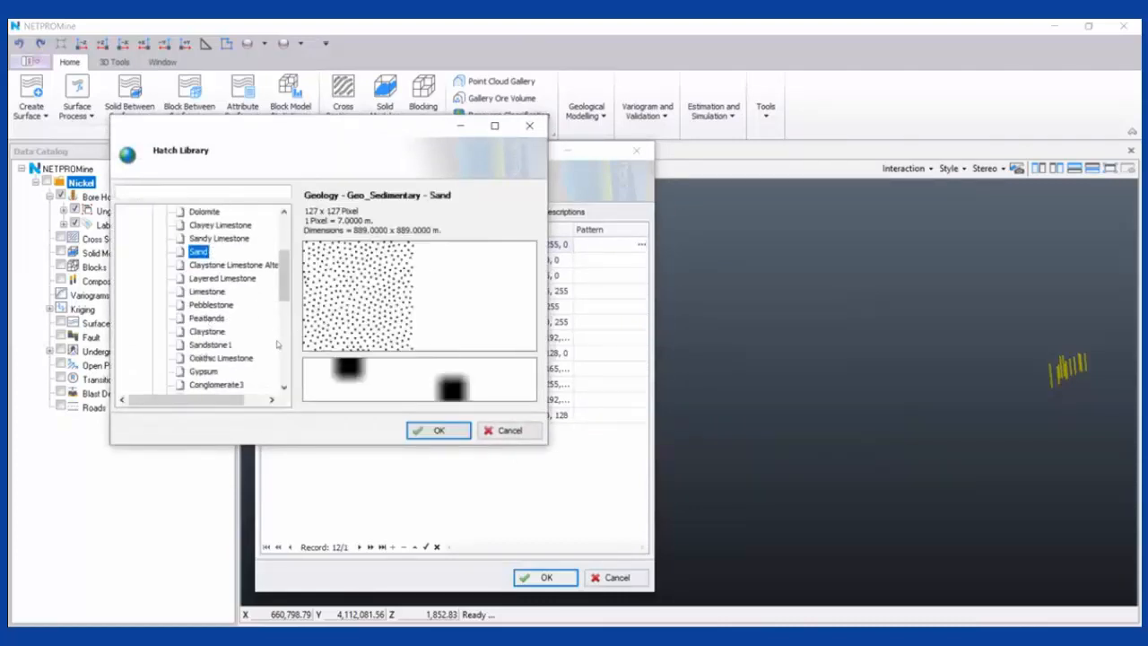
pyautogui.click(205, 332)
pyautogui.press('Down')
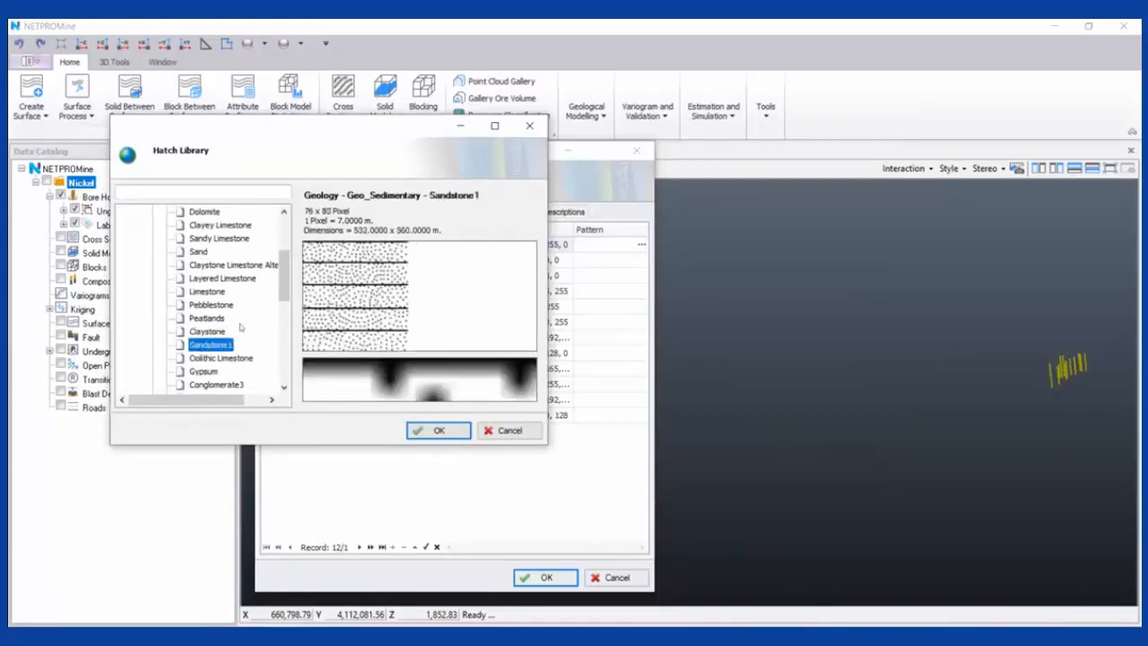
pyautogui.scroll(-2, 233, 327)
pyautogui.scroll(5, 206, 305)
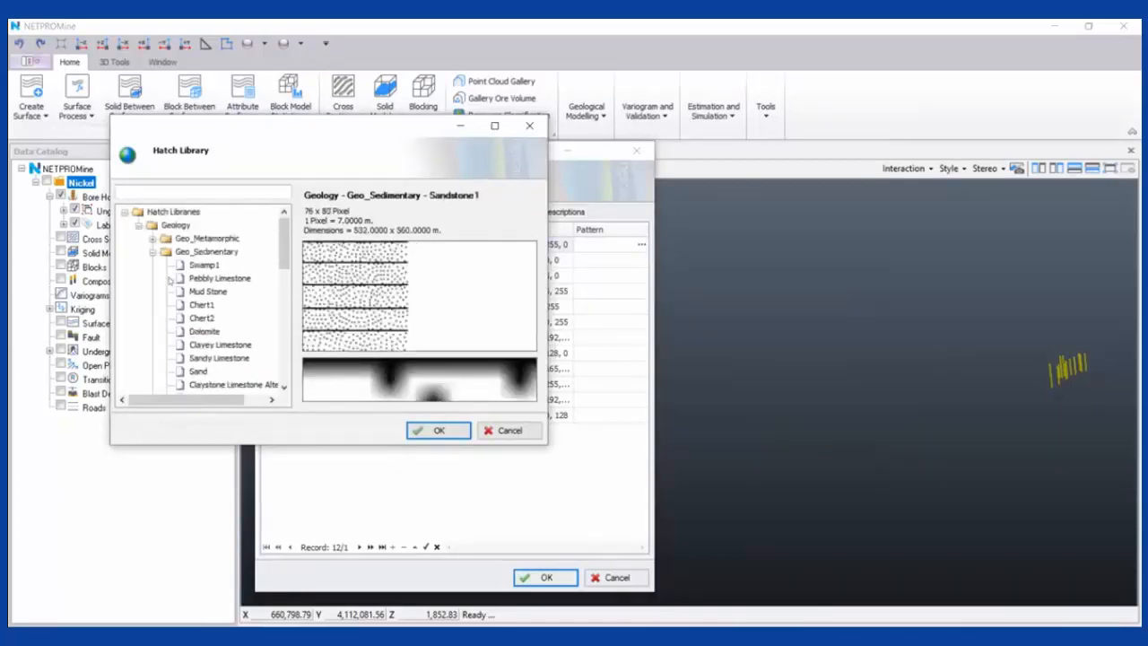
pyautogui.click(416, 430)
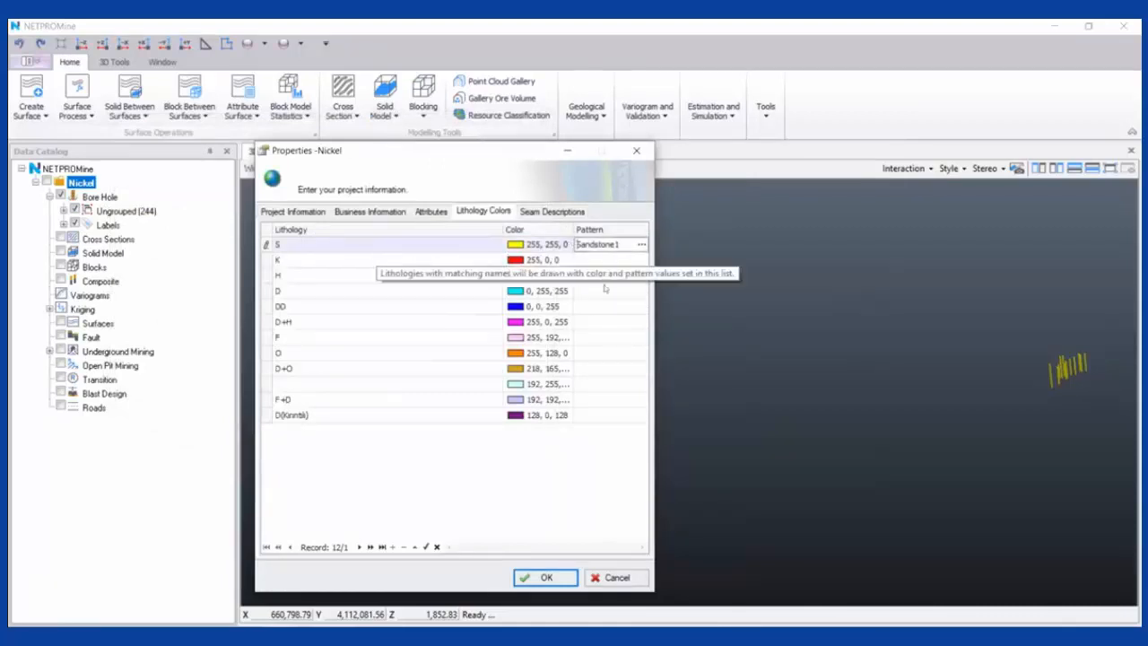
pyautogui.click(554, 580)
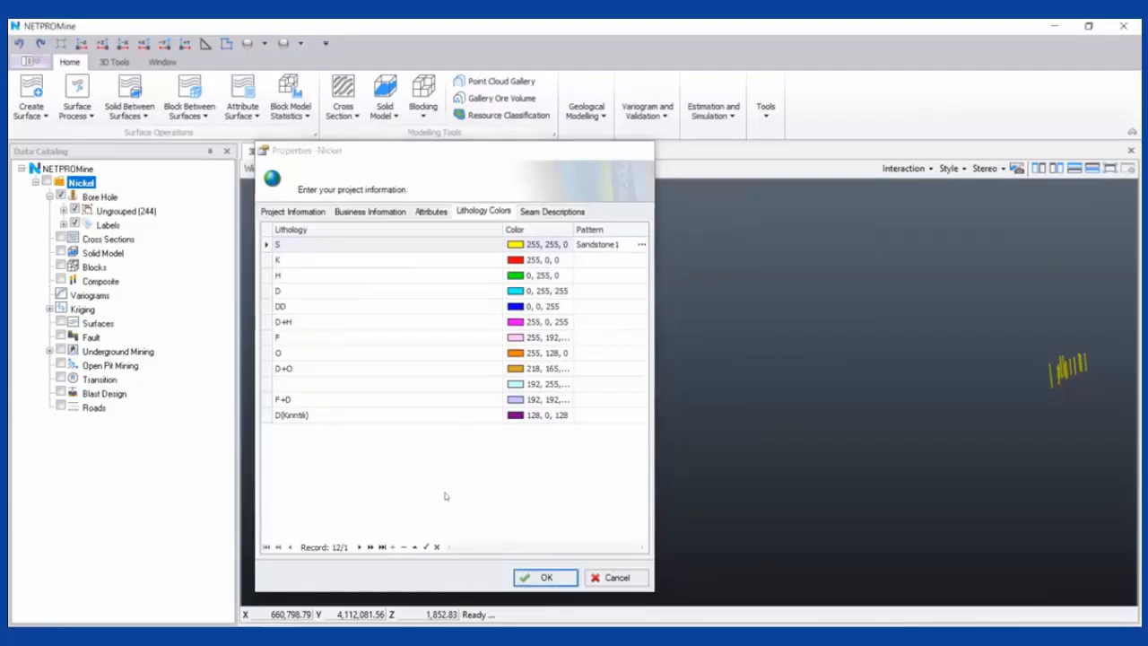
pyautogui.click(556, 580)
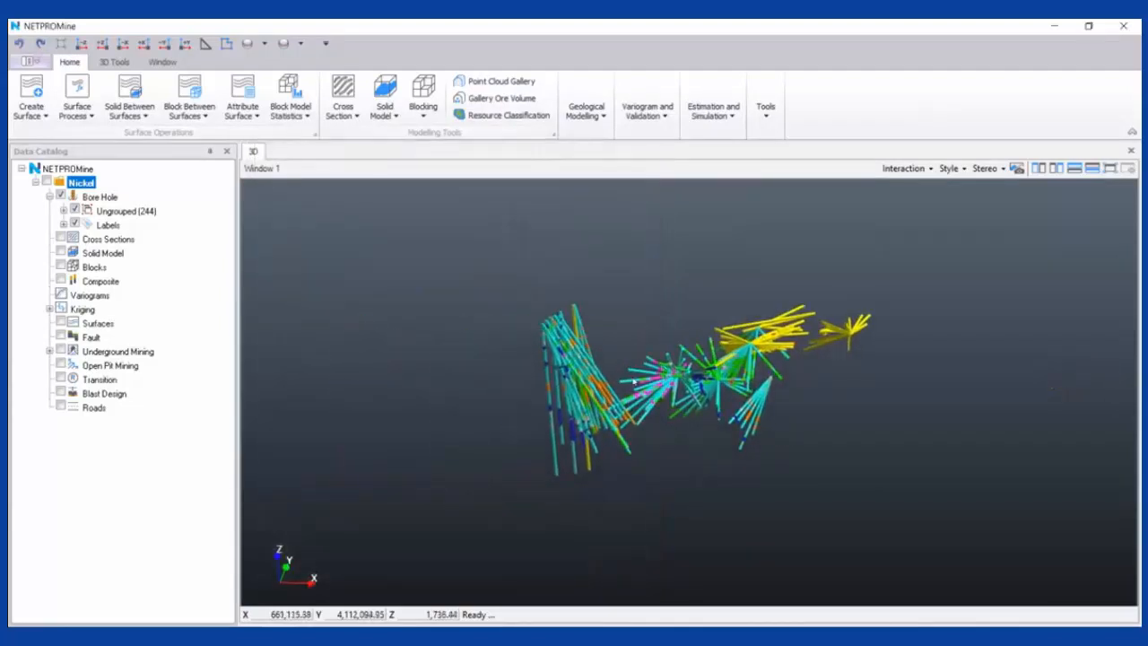
# Examine the lithology-colored boreholes of the main cluster in 3D from several angles and distances
pyautogui.scroll(3, 629, 382)
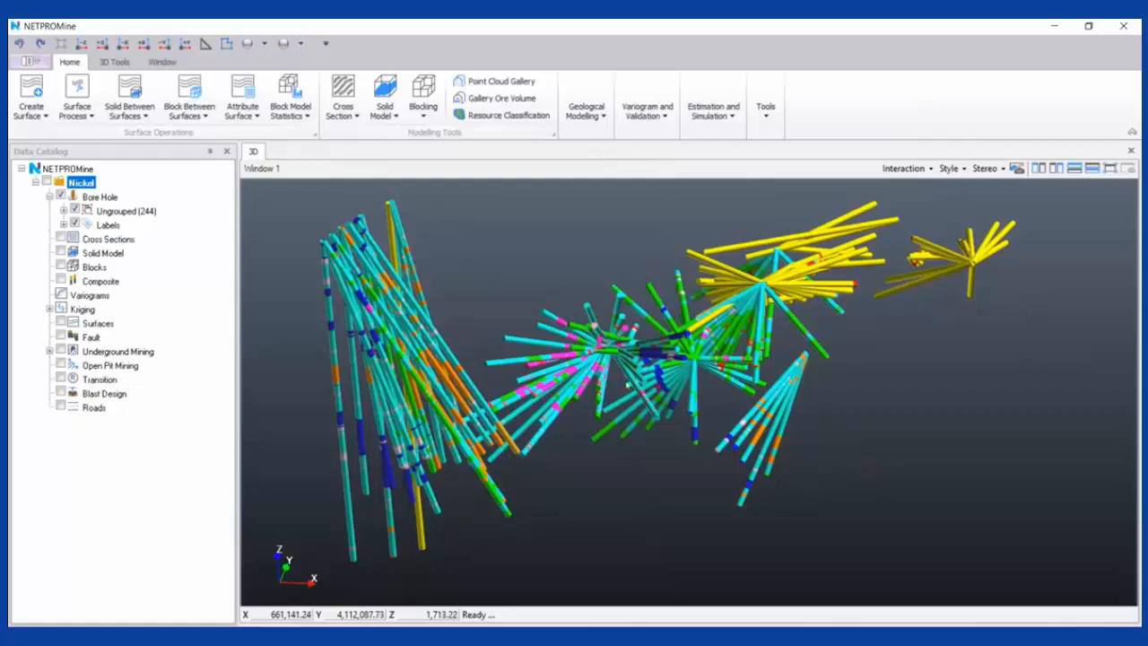
pyautogui.moveTo(676, 366); pyautogui.dragTo(673, 334)
pyautogui.moveTo(524, 382); pyautogui.dragTo(657, 368)
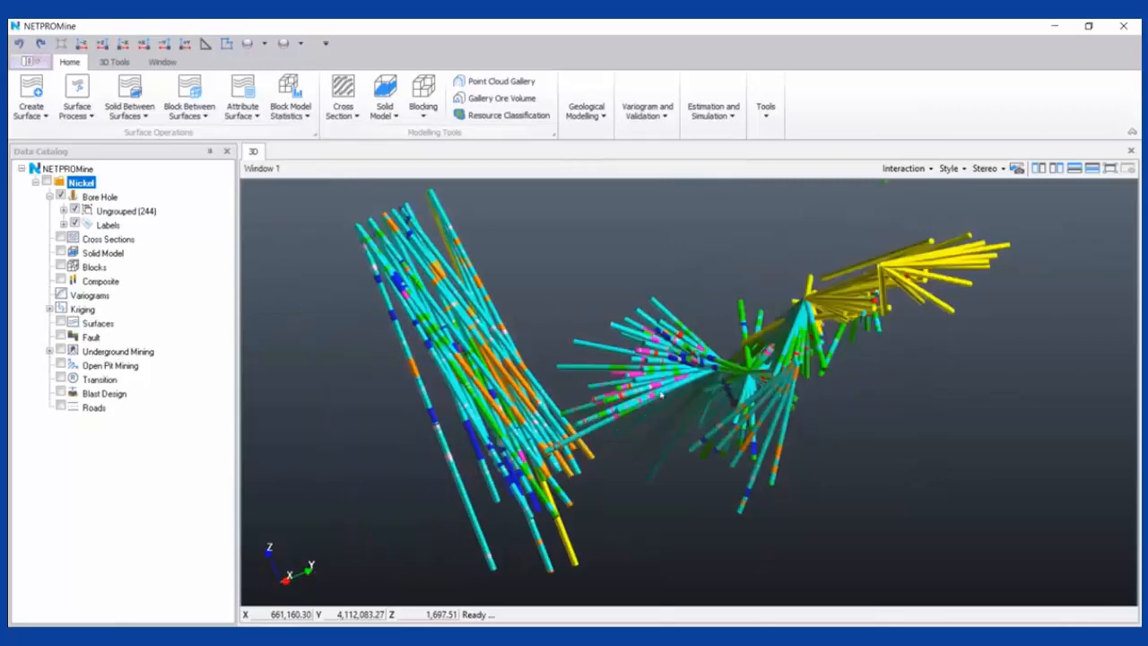
pyautogui.scroll(-3, 653, 414)
pyautogui.moveTo(654, 435); pyautogui.dragTo(499, 395)
pyautogui.scroll(2, 393, 371)
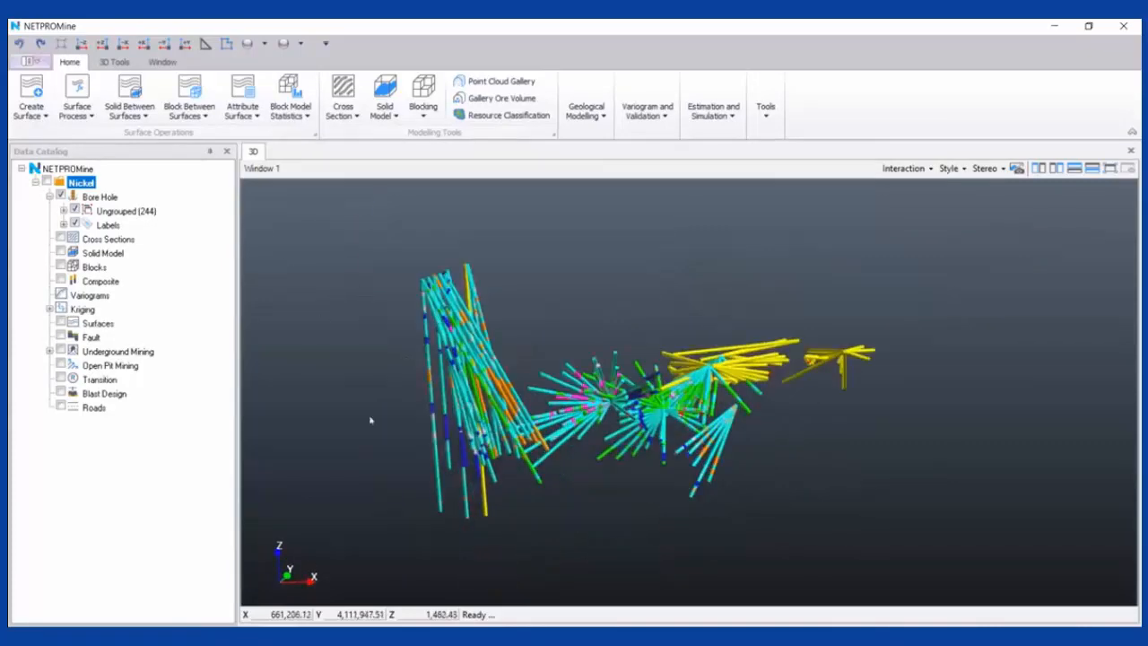
pyautogui.scroll(1, 616, 397)
pyautogui.moveTo(844, 404); pyautogui.dragTo(569, 325)
pyautogui.scroll(-2, 597, 379)
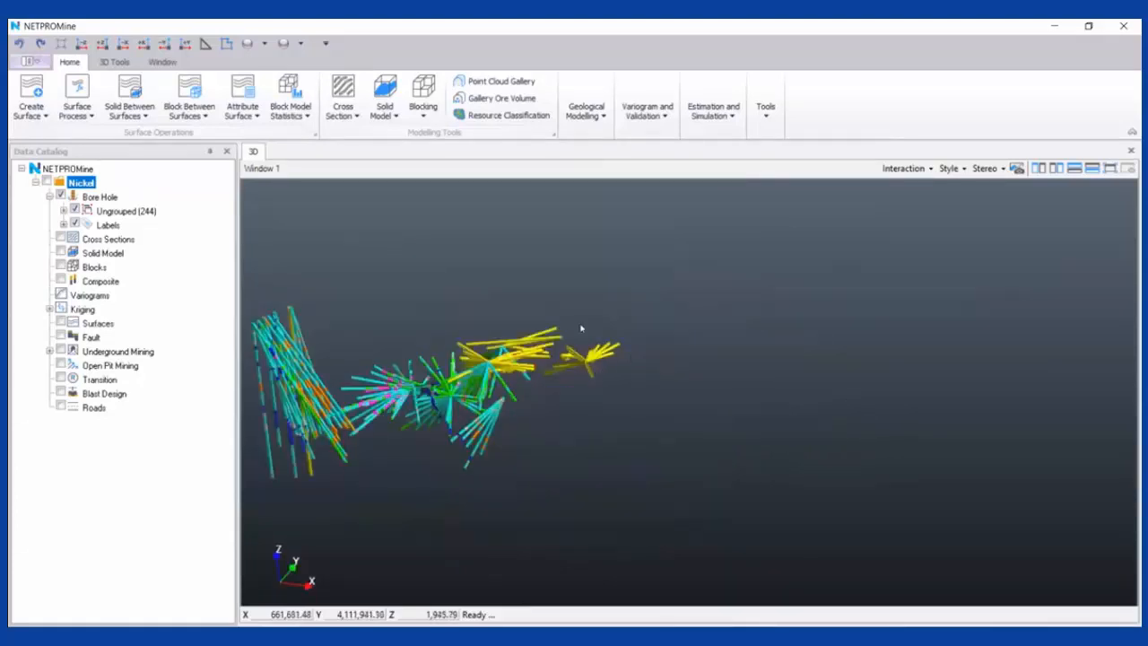
# Examine the distant cluster of near-vertical boreholes and its position relative to the main cluster
pyautogui.moveTo(833, 392); pyautogui.dragTo(672, 400, button='middle')
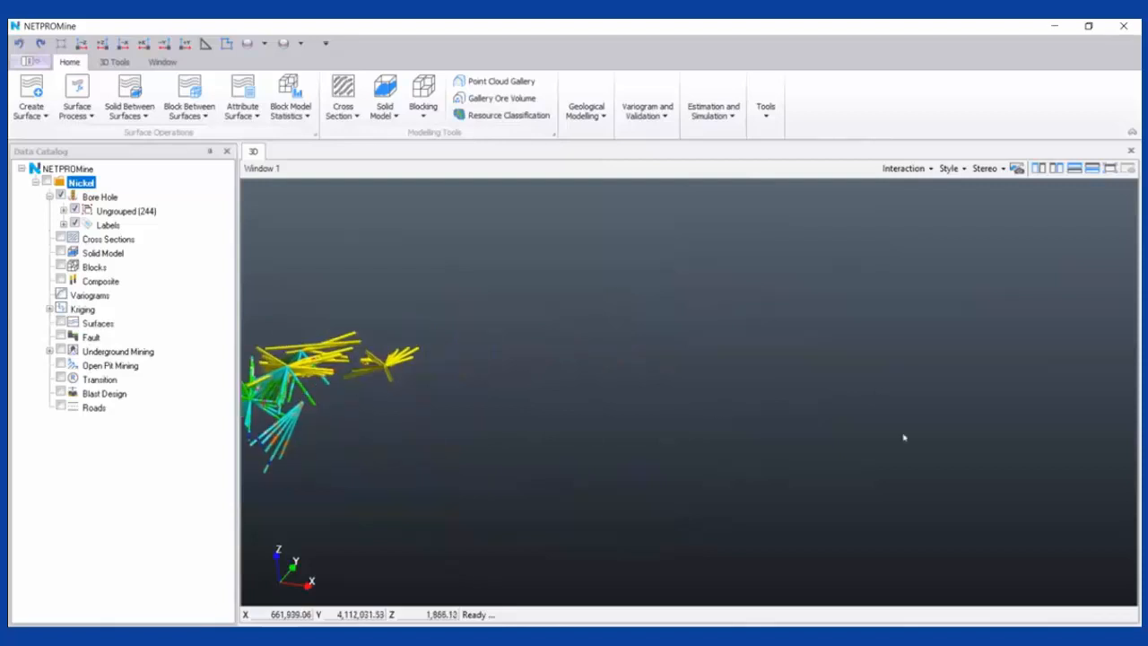
pyautogui.scroll(-3, 902, 439)
pyautogui.scroll(-1, 745, 400)
pyautogui.moveTo(929, 462); pyautogui.dragTo(633, 462, button='middle')
pyautogui.scroll(2, 714, 397)
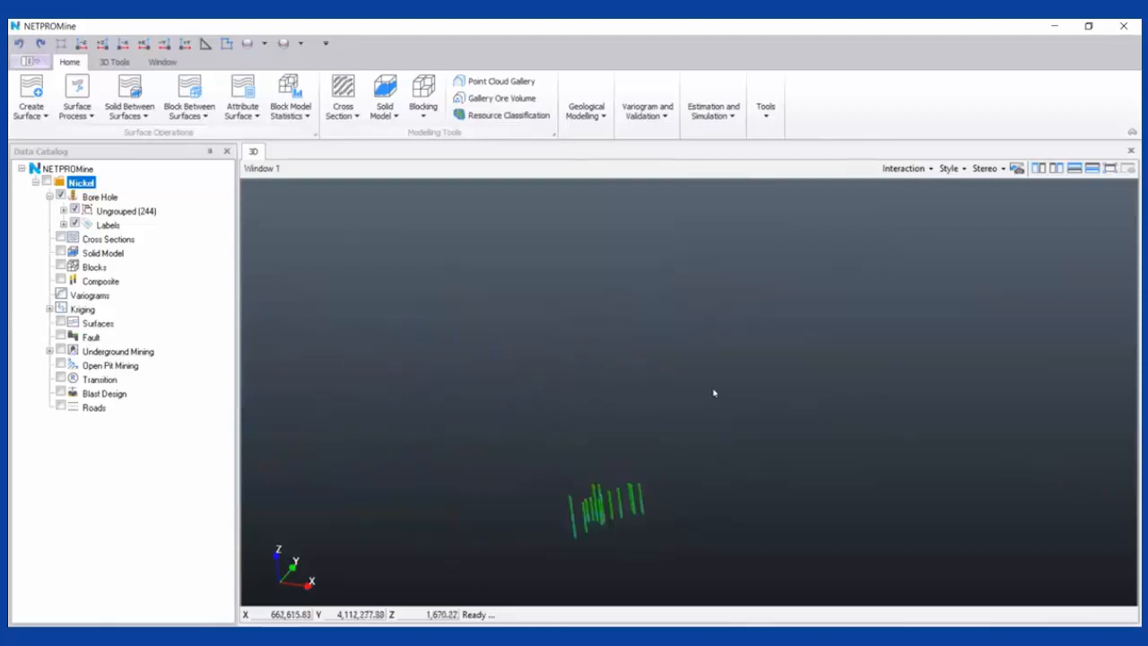
pyautogui.scroll(3, 654, 392)
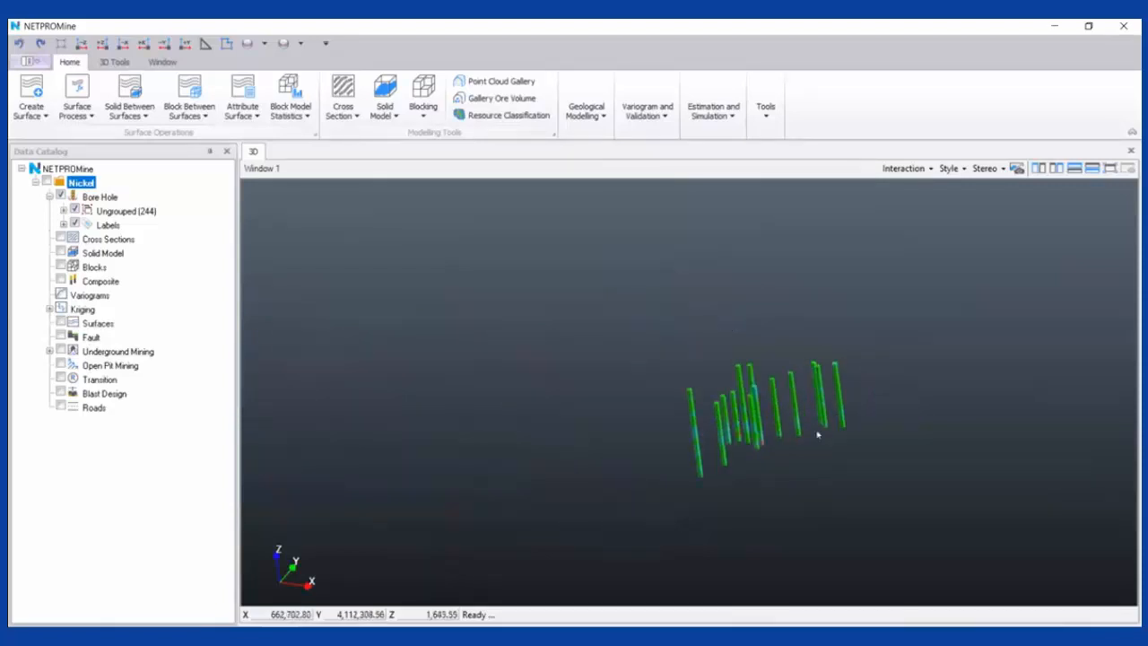
pyautogui.scroll(-5, 505, 431)
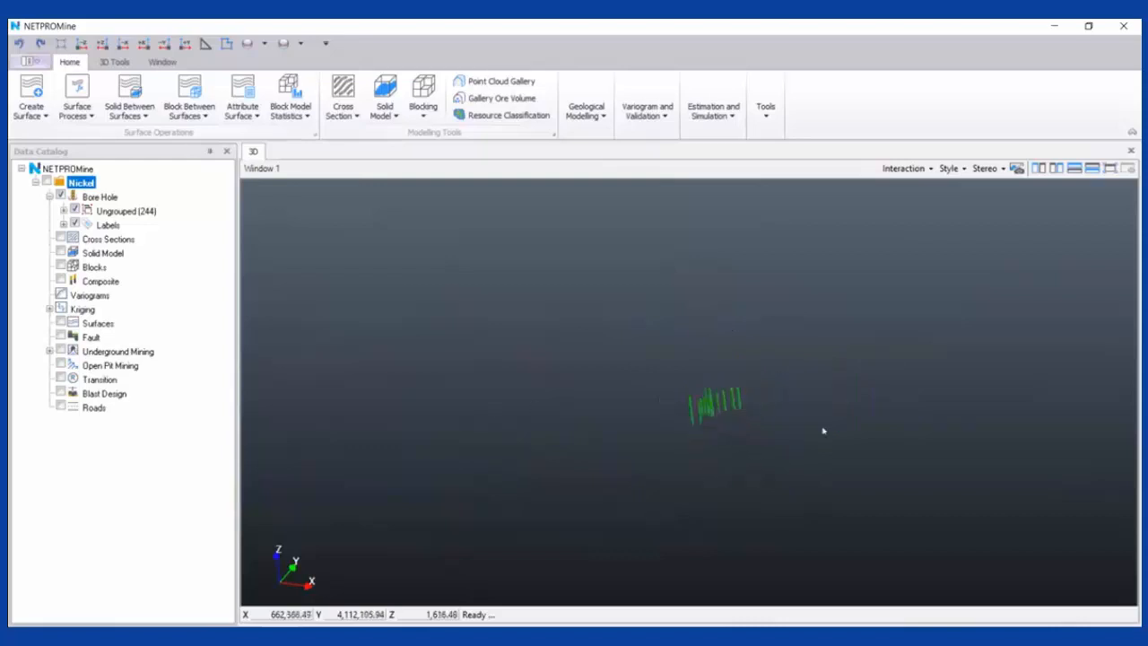
pyautogui.moveTo(256, 395); pyautogui.dragTo(628, 418, button='middle')
pyautogui.scroll(-2, 593, 430)
pyautogui.moveTo(589, 433); pyautogui.dragTo(591, 414)
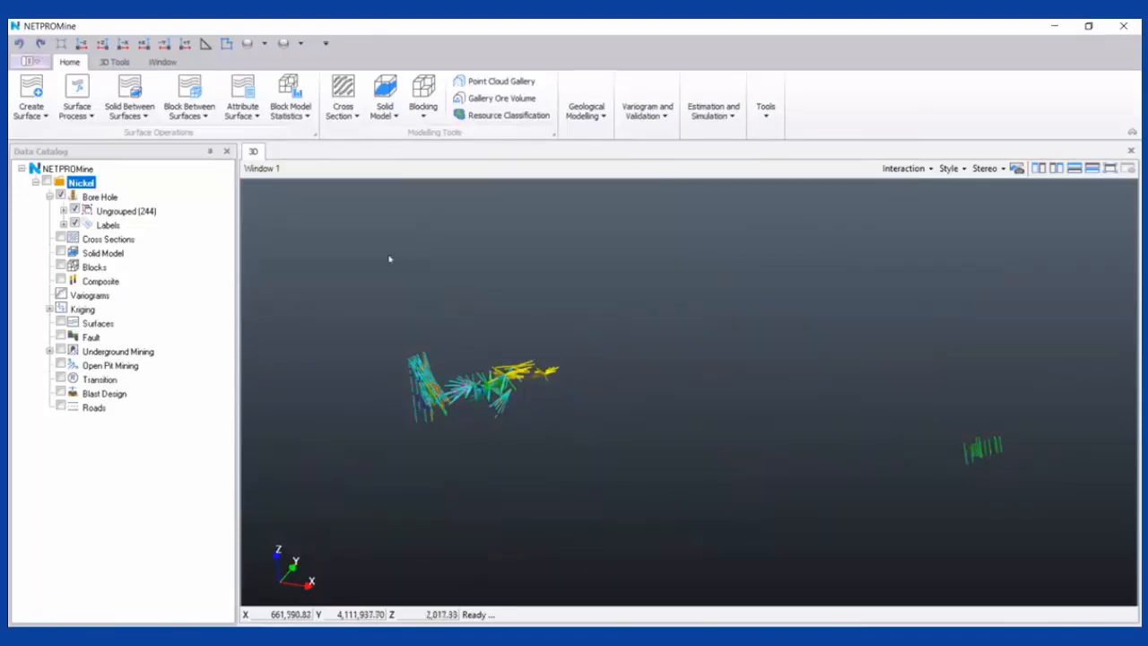
# Show both borehole clusters in plan view, looking down the Z axis
pyautogui.click(149, 196)
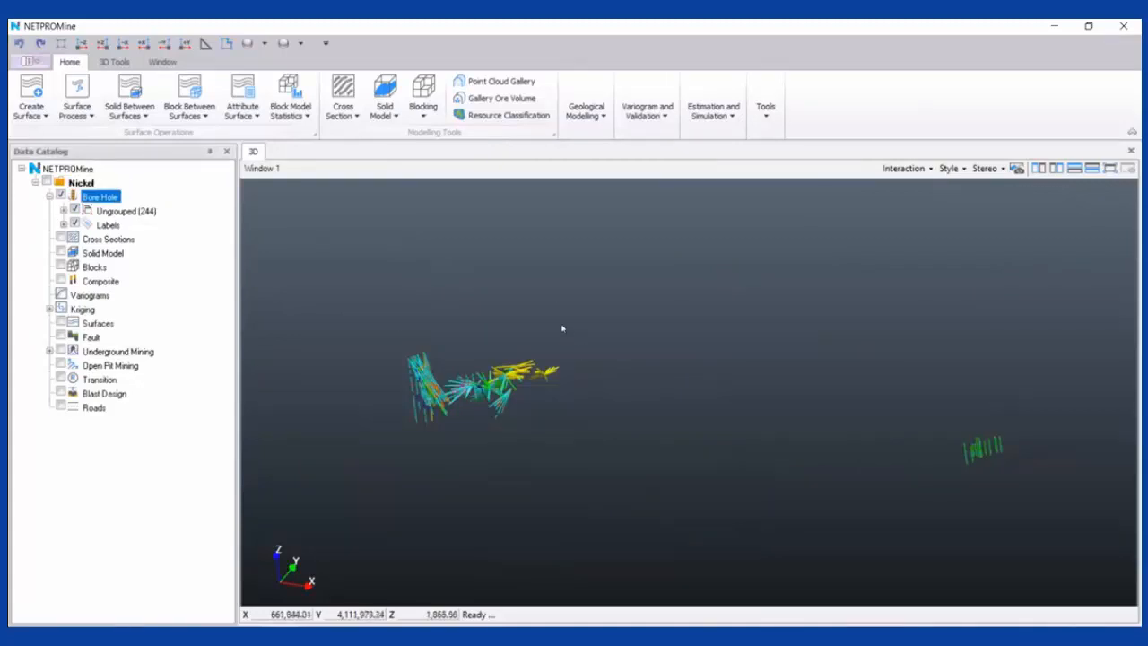
pyautogui.click(81, 43)
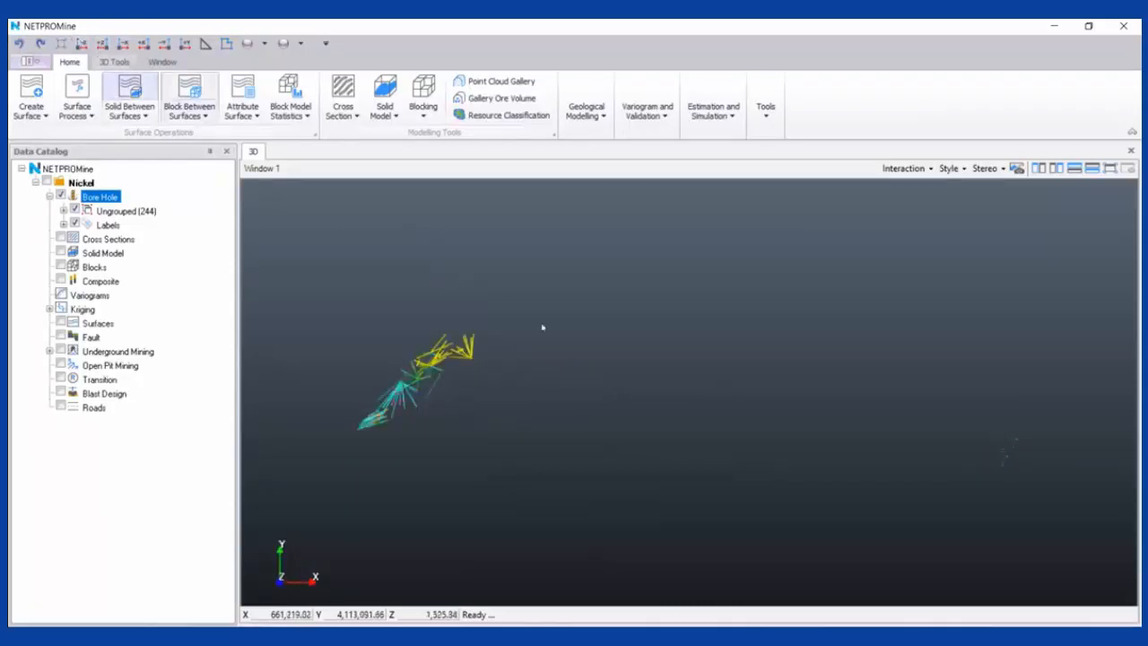
pyautogui.moveTo(804, 374); pyautogui.dragTo(805, 353, button='middle')
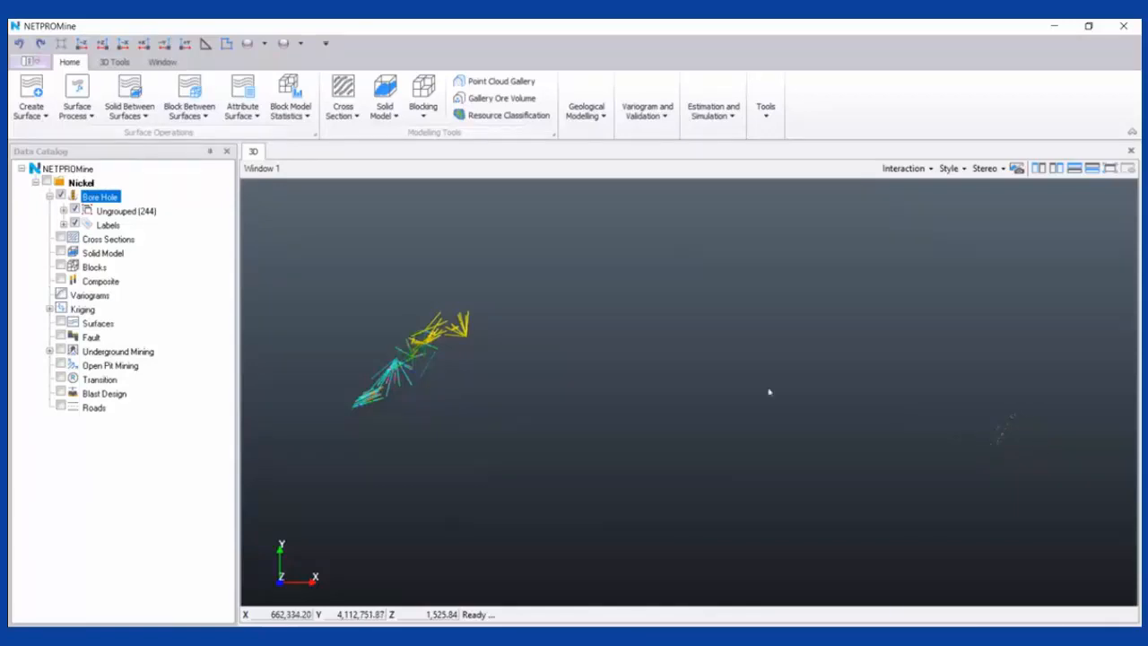
# Create a new borehole group named 2ndZone
pyautogui.click(150, 212)
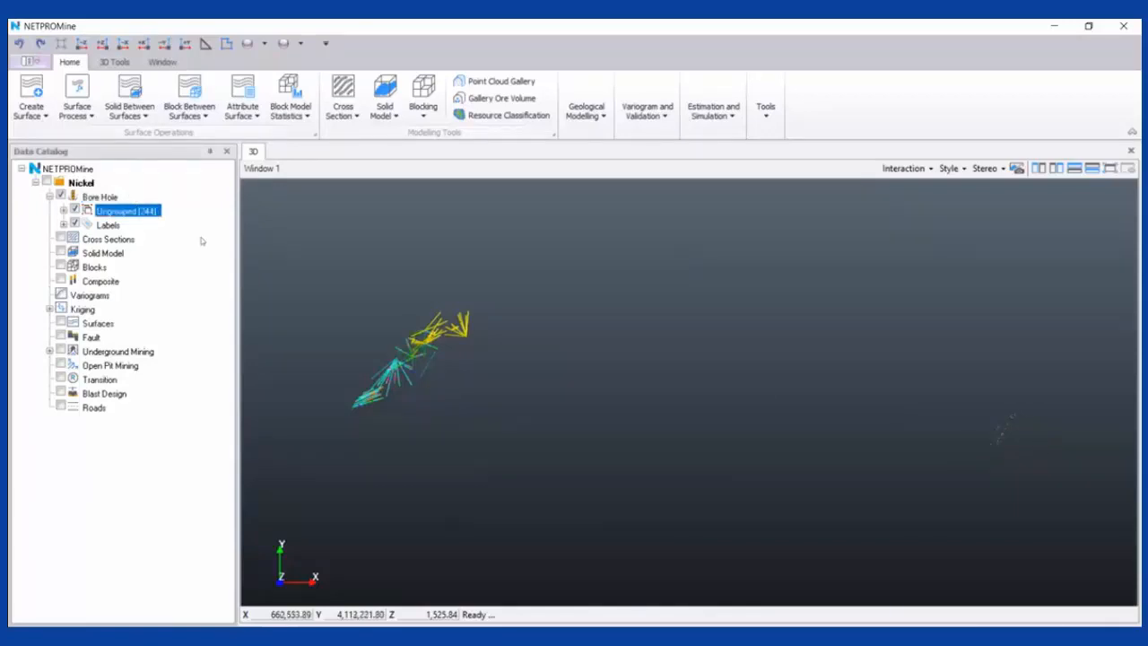
pyautogui.rightClick(130, 197)
pyautogui.click(497, 274)
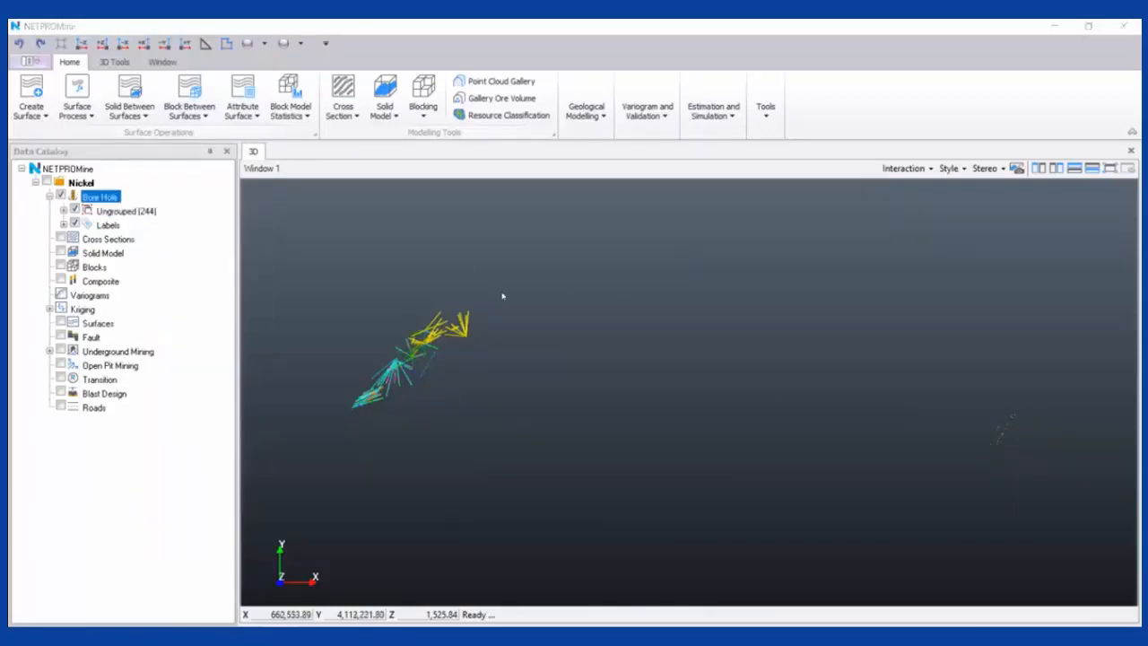
pyautogui.write('2ndZone')
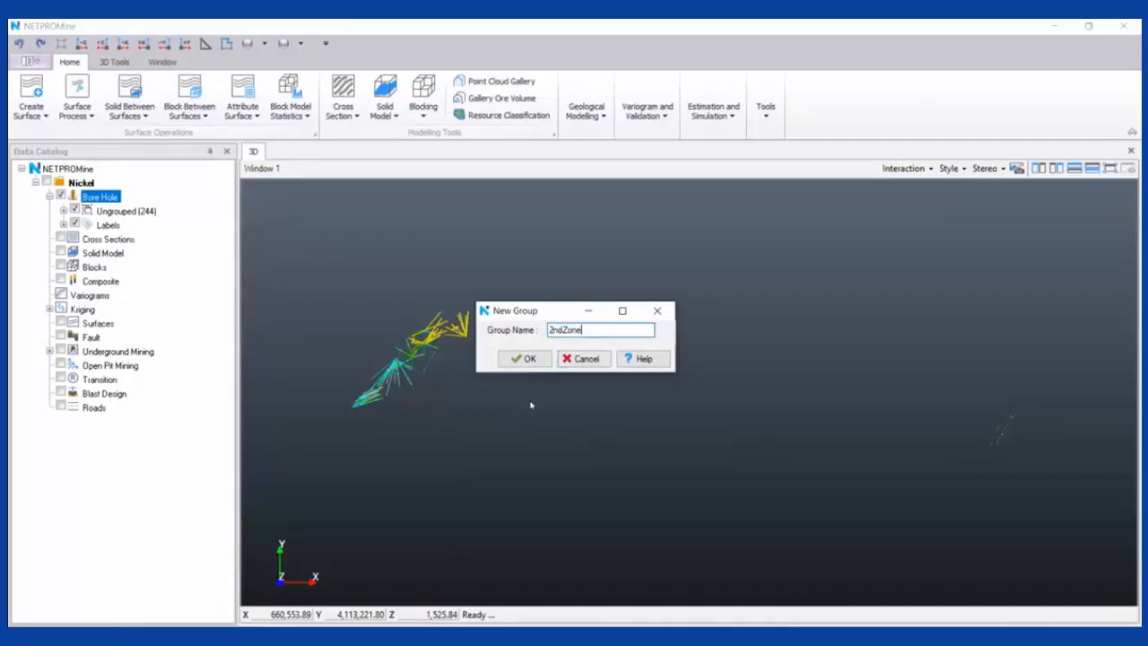
pyautogui.click(529, 358)
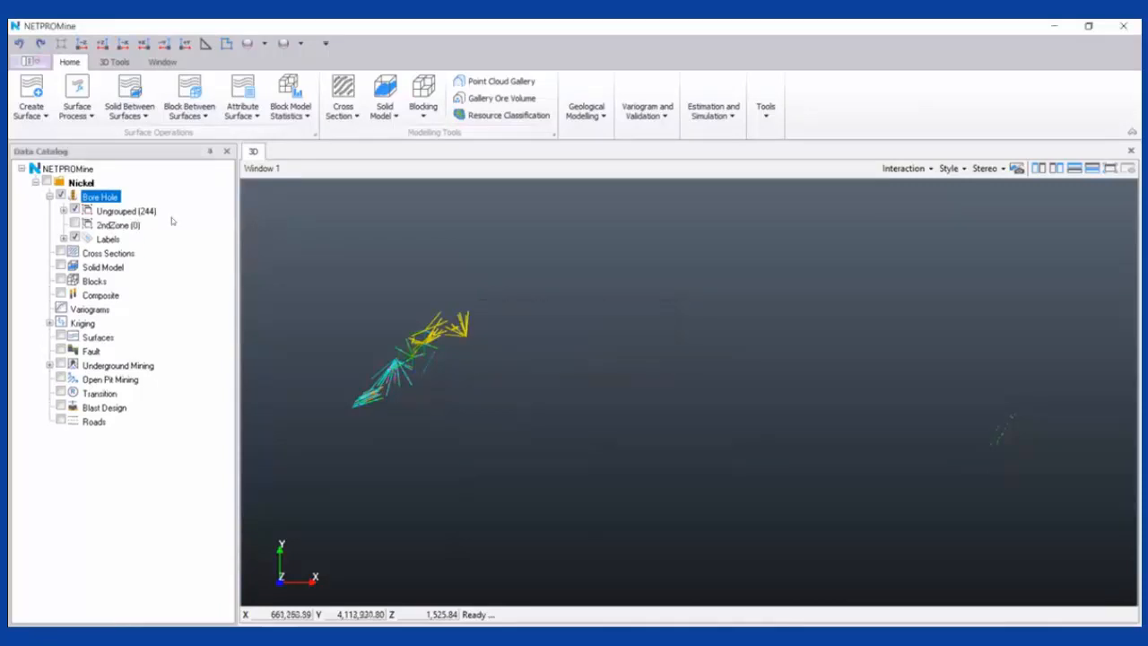
# Select the 2ndZone group and inspect the main borehole cluster from an oblique 3D angle
pyautogui.click(117, 225)
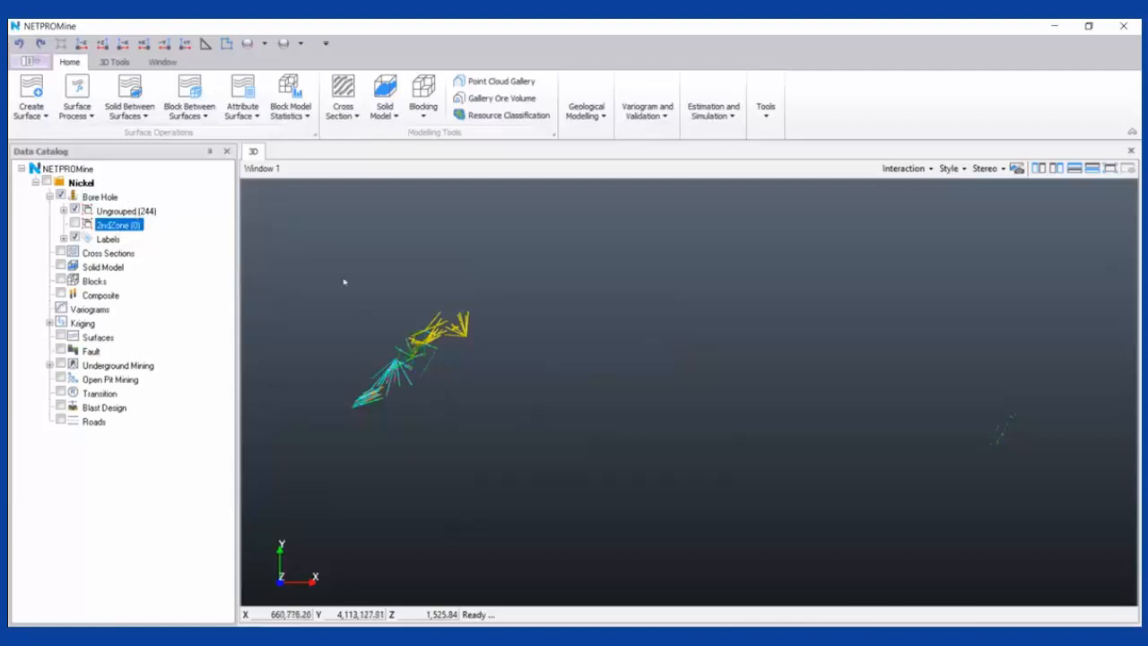
pyautogui.moveTo(540, 381); pyautogui.dragTo(639, 380, button='middle')
pyautogui.moveTo(639, 381); pyautogui.dragTo(513, 345)
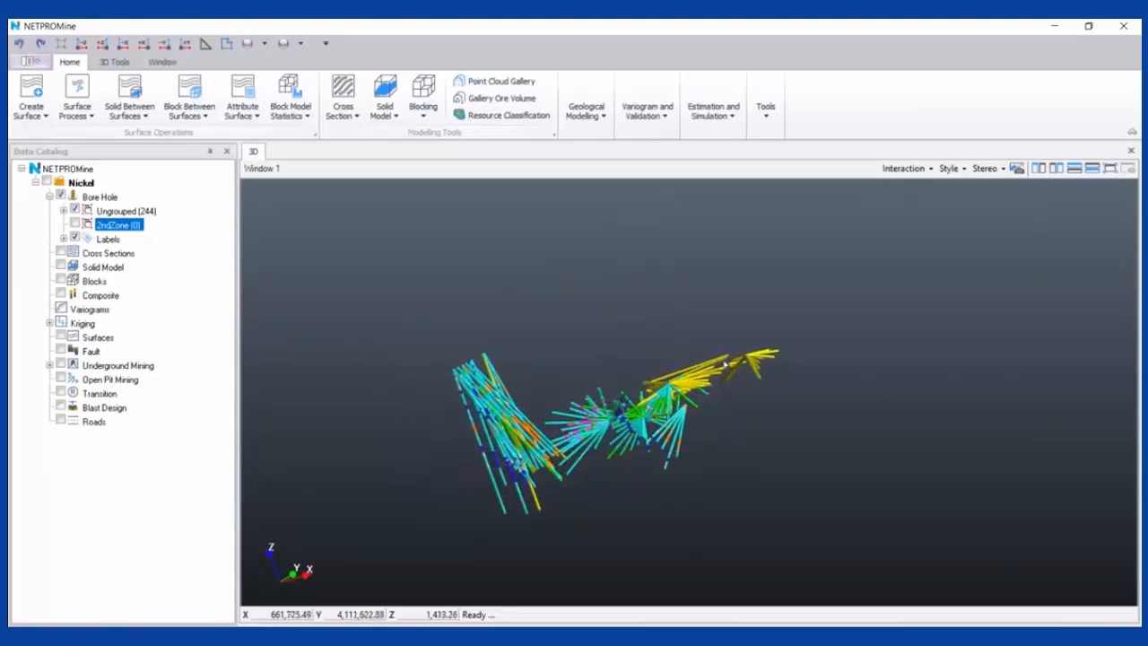
pyautogui.moveTo(695, 377); pyautogui.dragTo(507, 348)
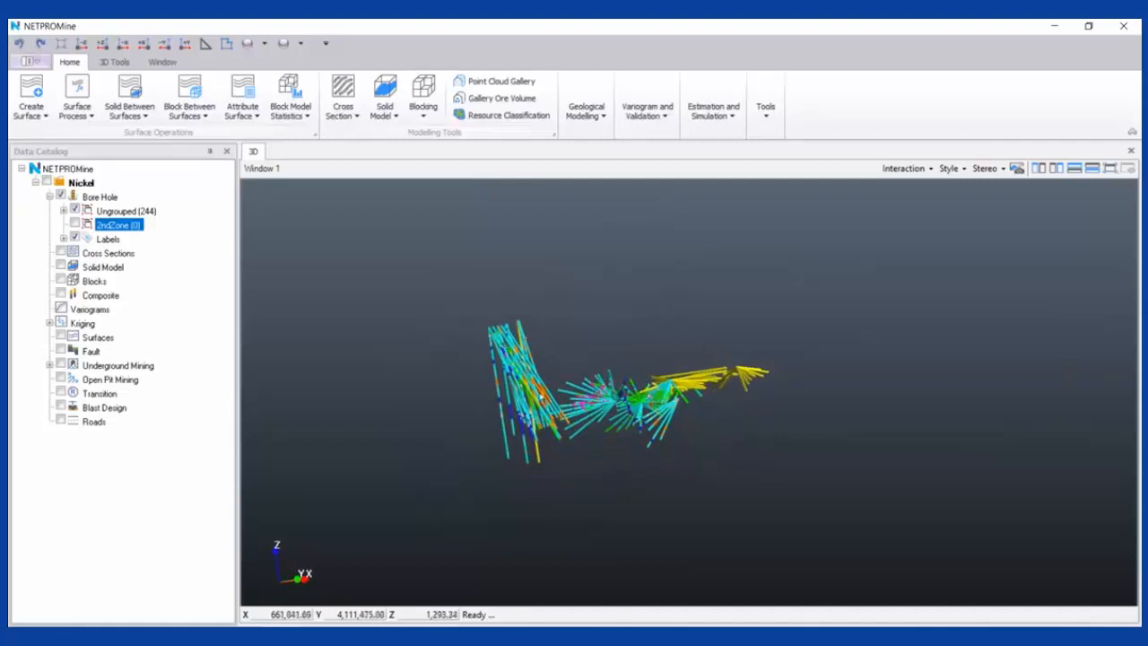
# Open the filter for all boreholes, turn off Show Lithologies and clear every lithology selection
pyautogui.scroll(-2, 608, 402)
pyautogui.moveTo(725, 397); pyautogui.dragTo(618, 388, button='middle')
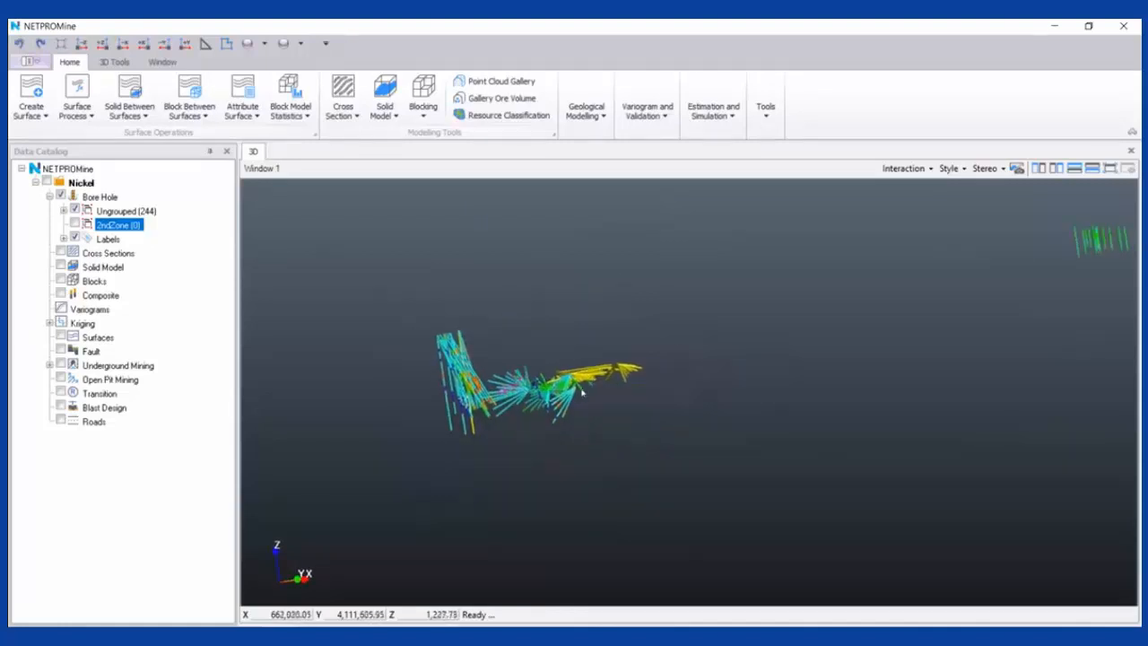
pyautogui.scroll(-2, 821, 394)
pyautogui.moveTo(821, 394); pyautogui.dragTo(656, 364, button='middle')
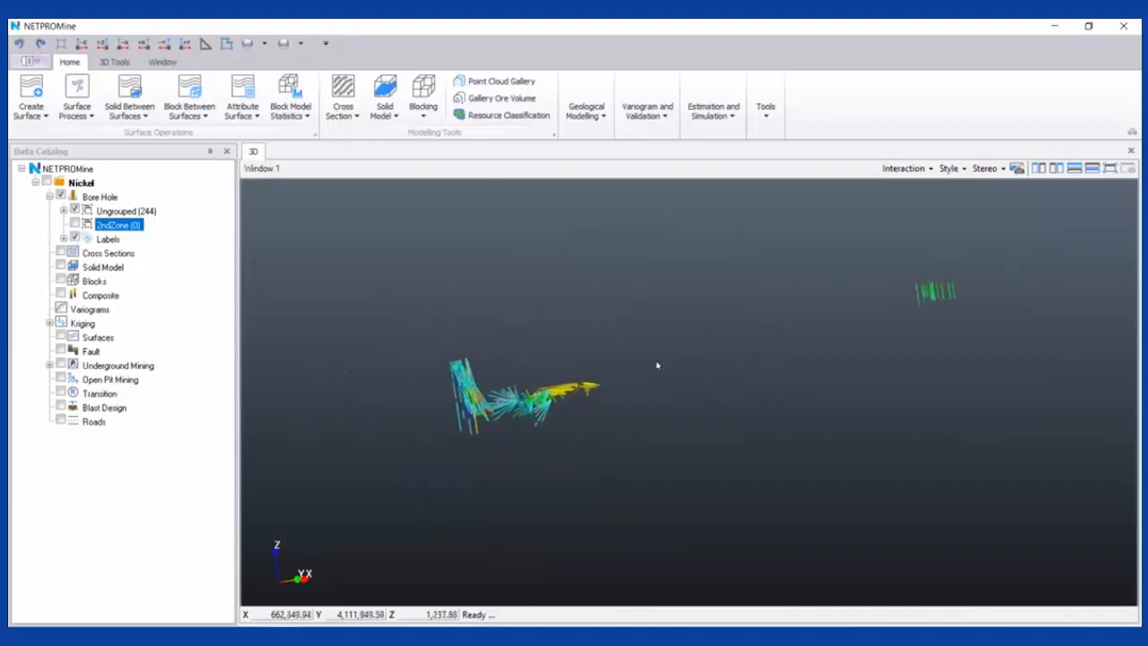
pyautogui.moveTo(635, 377); pyautogui.dragTo(664, 423)
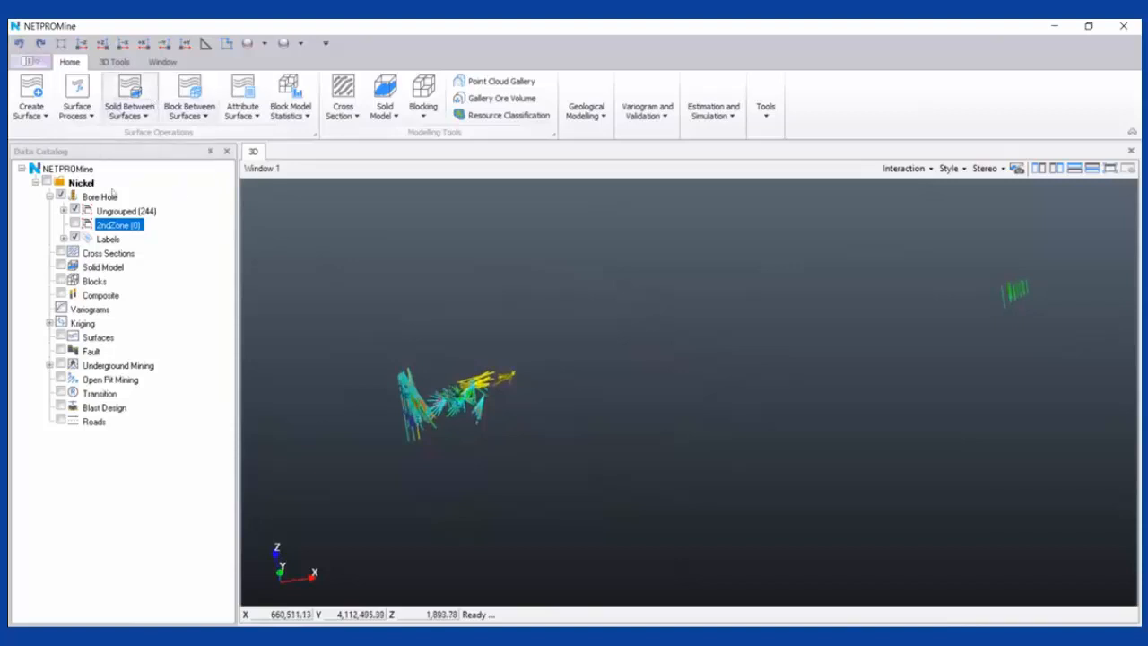
pyautogui.rightClick(144, 199)
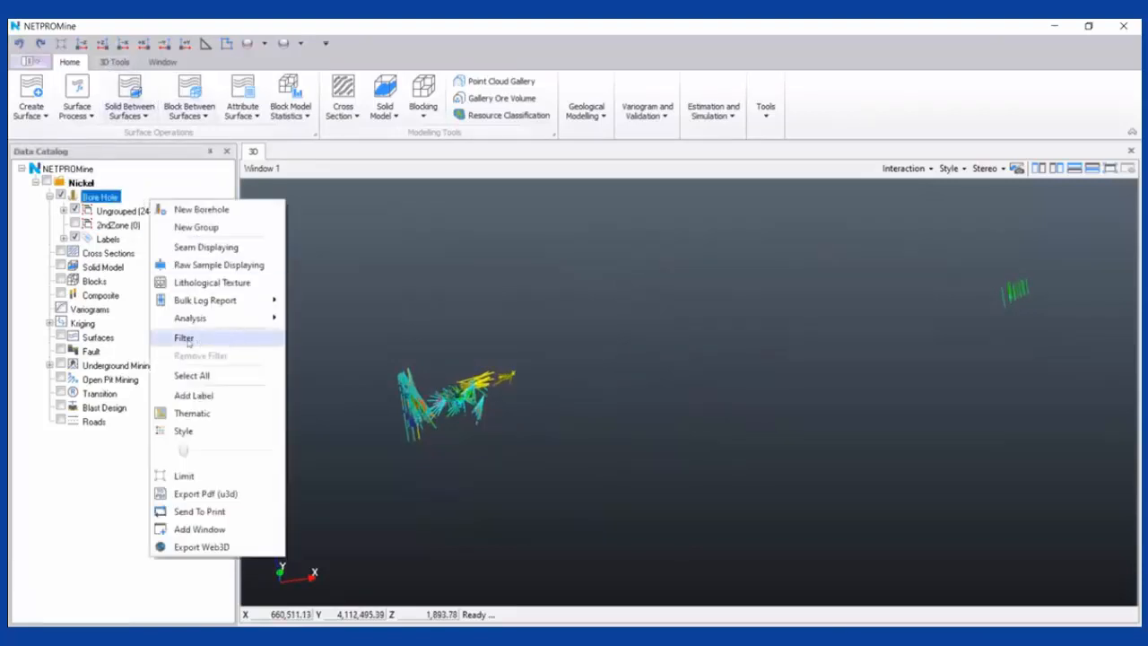
pyautogui.click(184, 337)
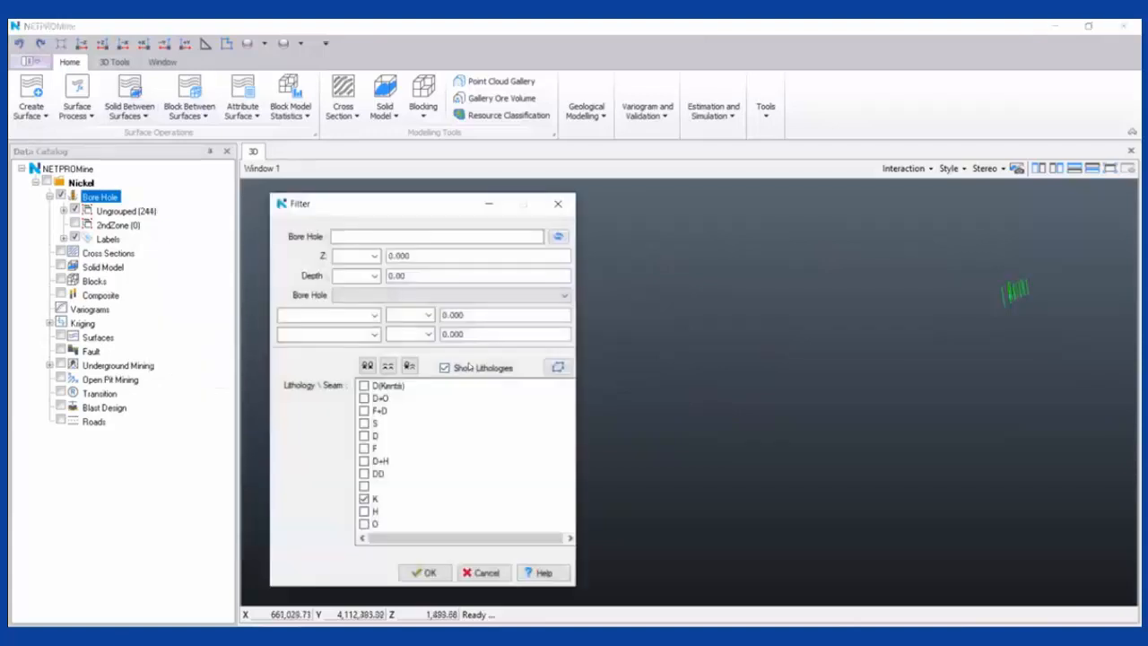
pyautogui.moveTo(363, 206); pyautogui.dragTo(348, 197)
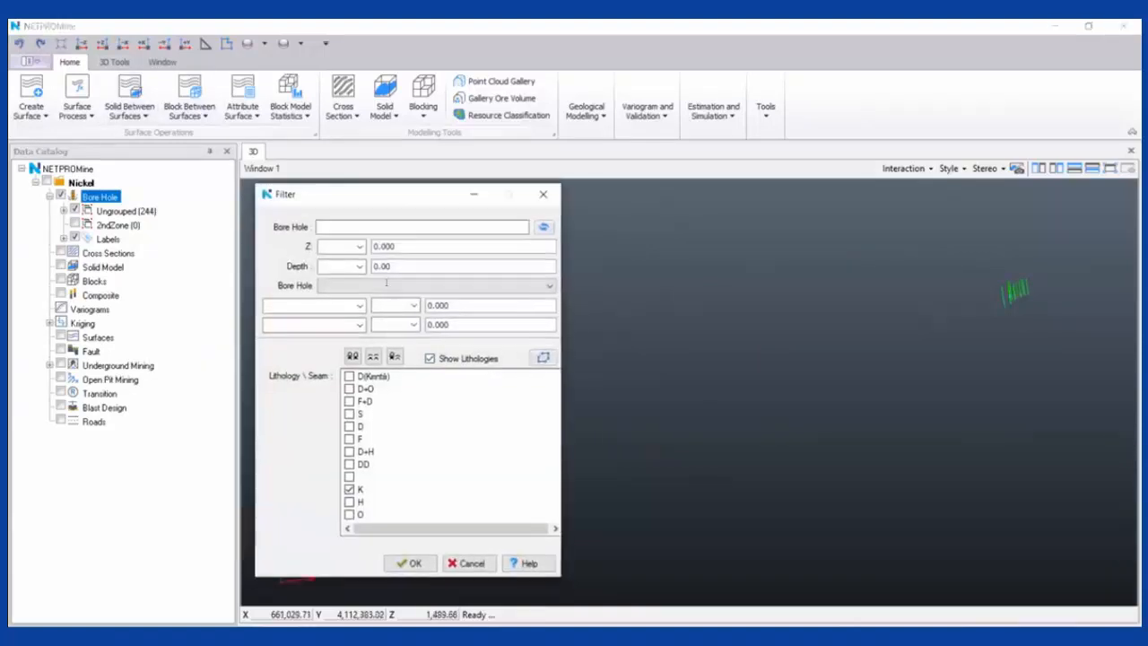
pyautogui.click(352, 356)
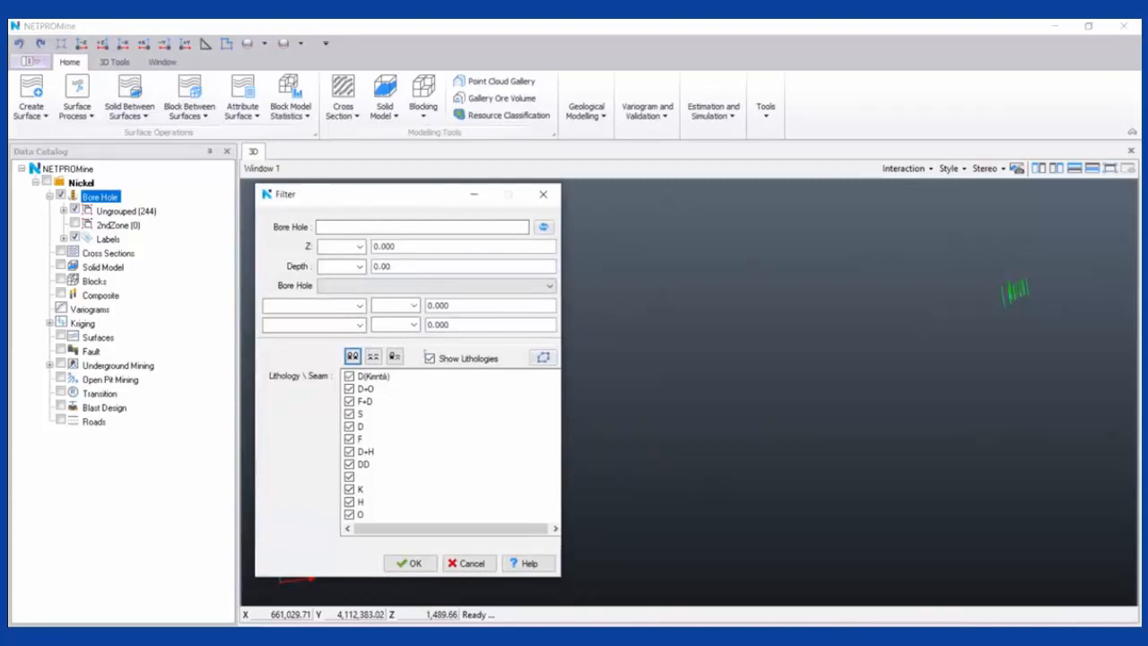
pyautogui.click(430, 358)
pyautogui.click(373, 356)
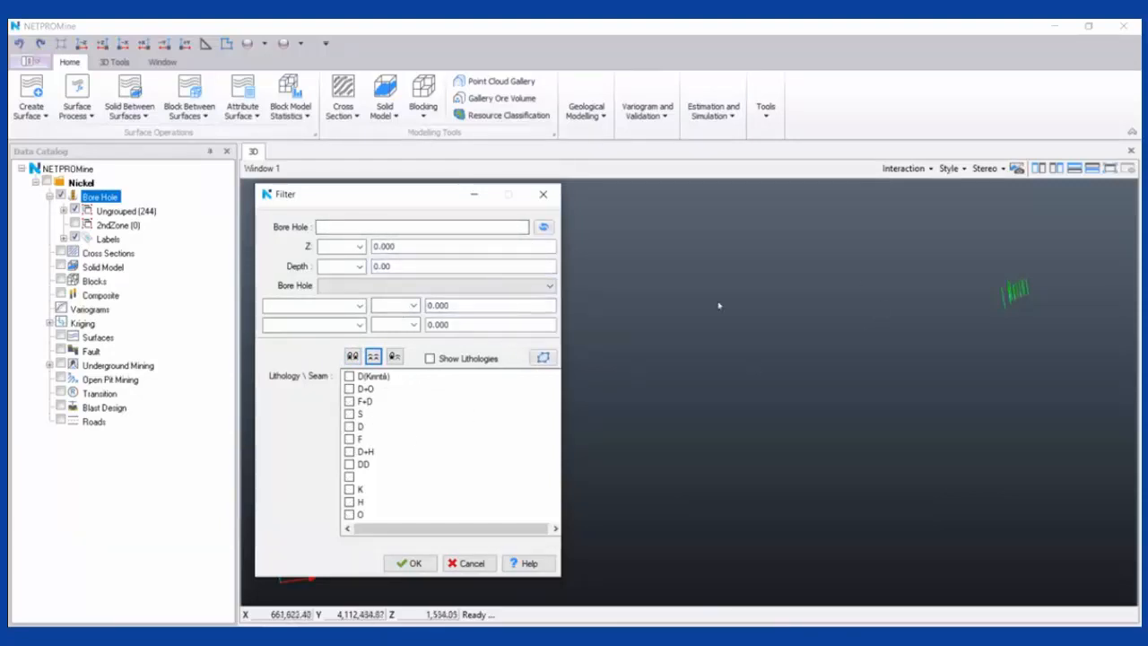
# Define the filter area in Draw Area mode with a four-corner boundary around the distant borehole cluster in plan view
pyautogui.click(542, 359)
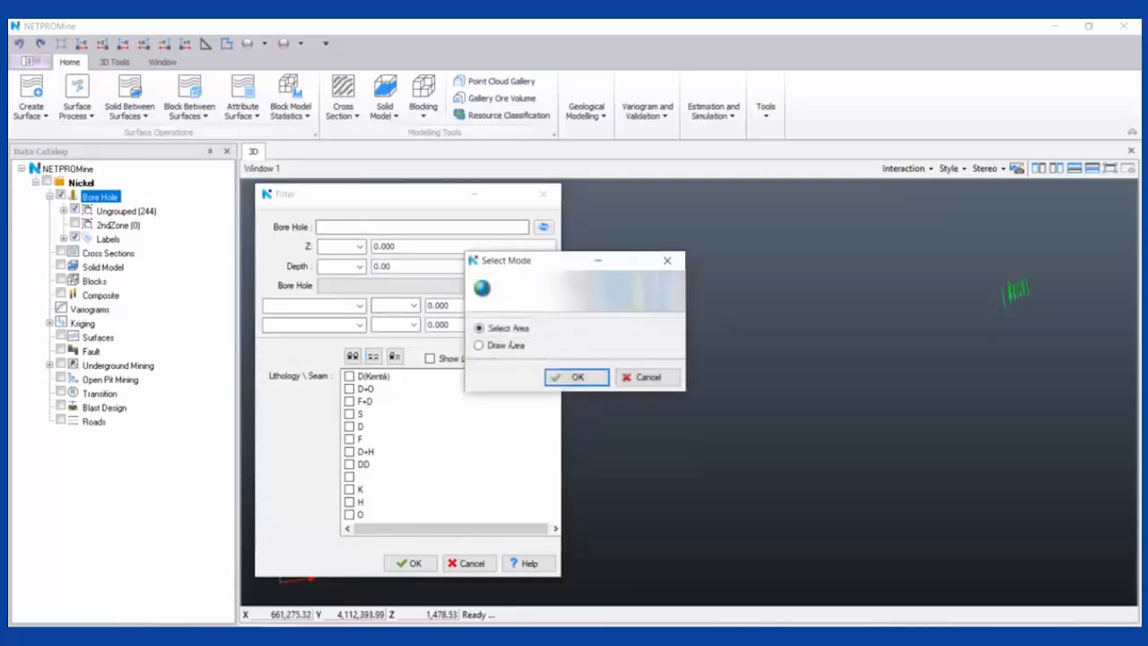
pyautogui.click(508, 346)
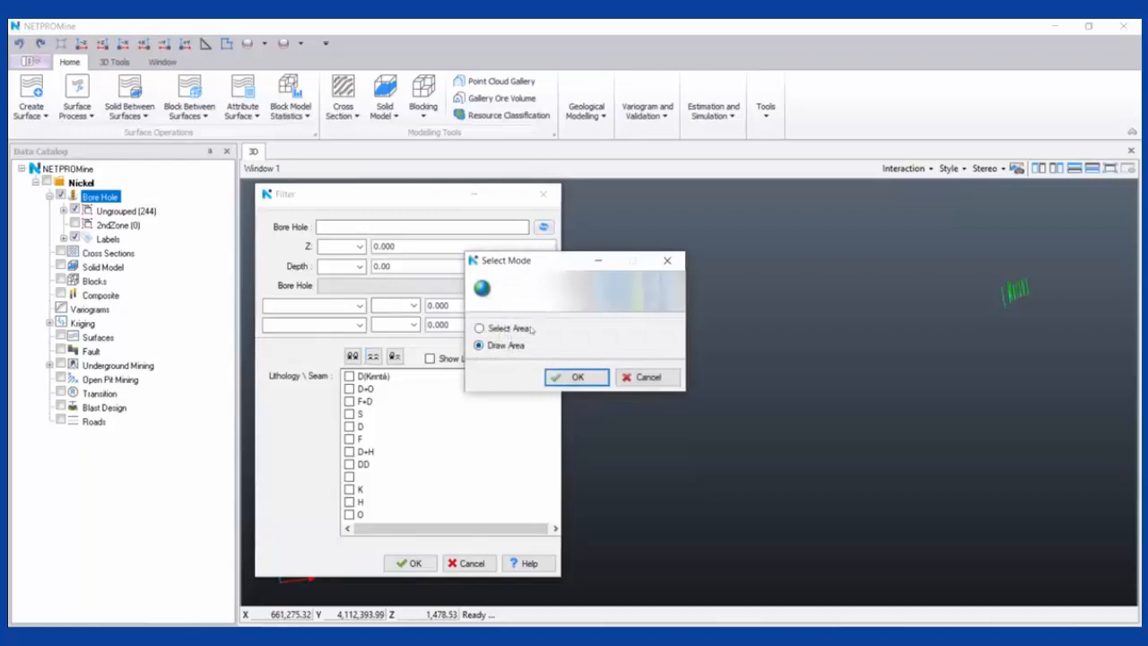
pyautogui.click(579, 376)
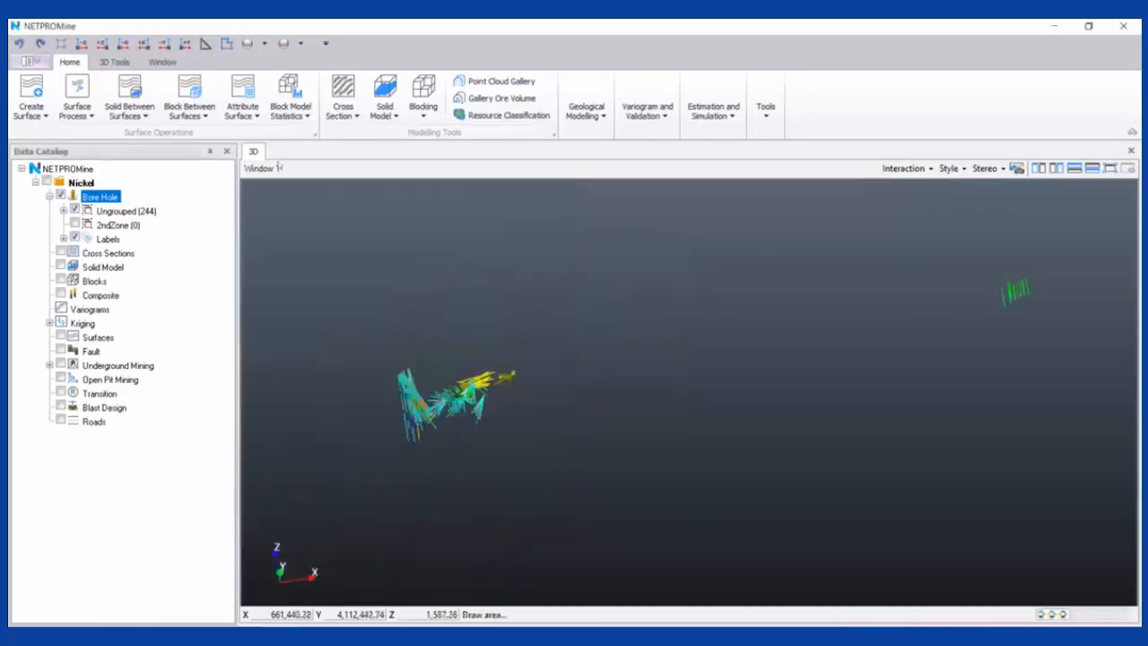
pyautogui.click(81, 43)
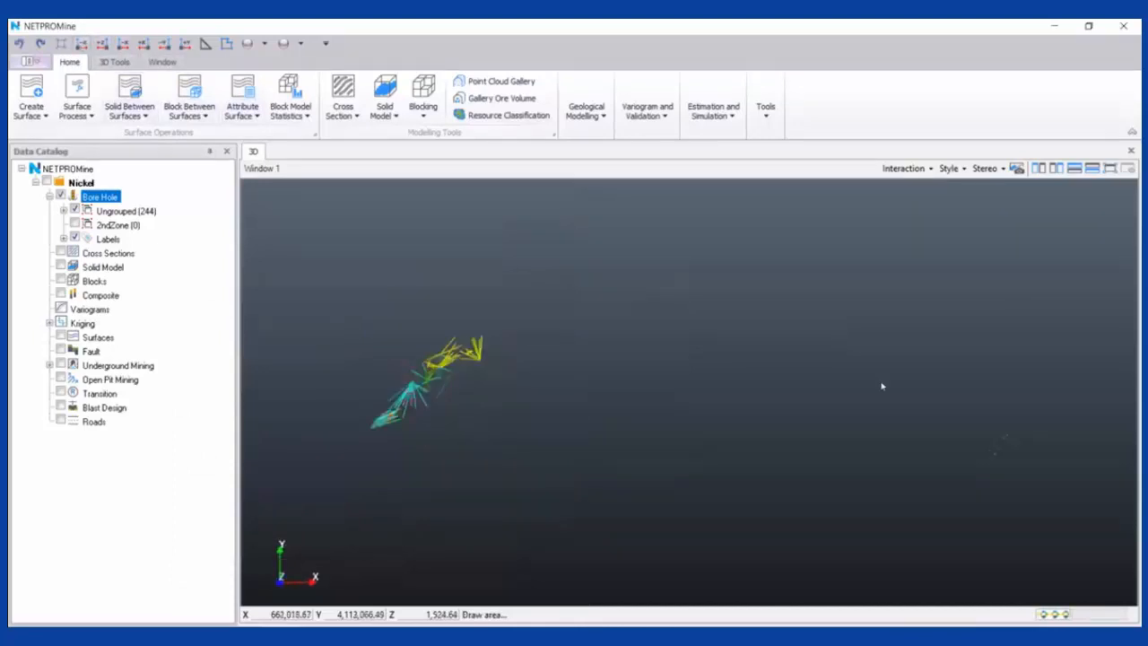
pyautogui.moveTo(882, 386); pyautogui.dragTo(835, 363, button='middle')
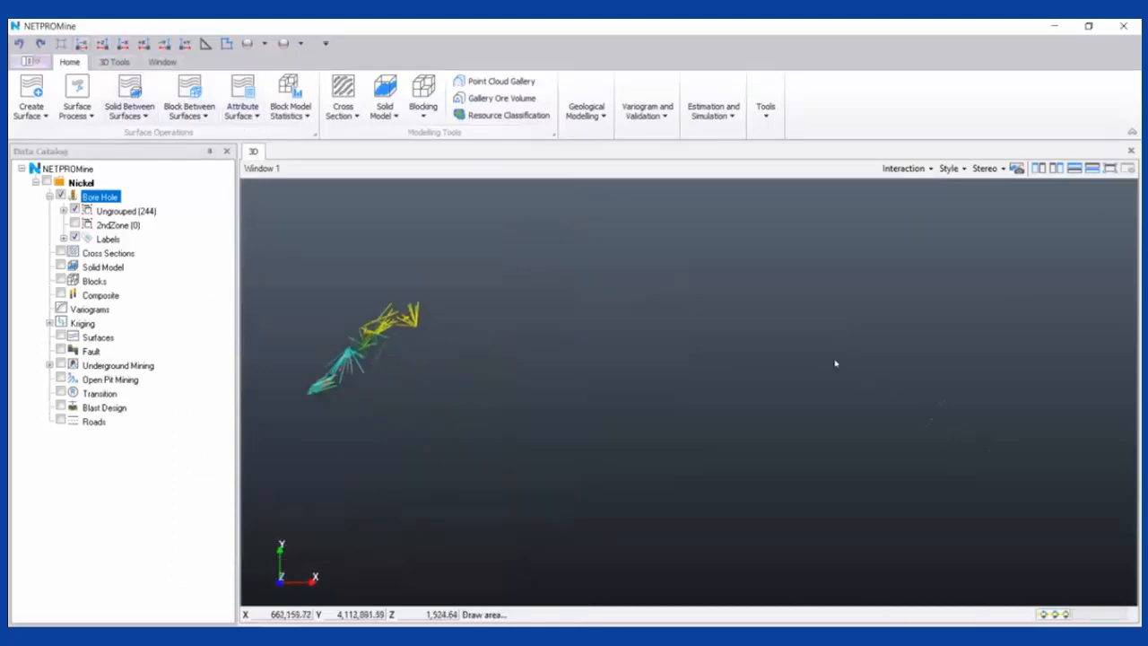
pyautogui.click(122, 61)
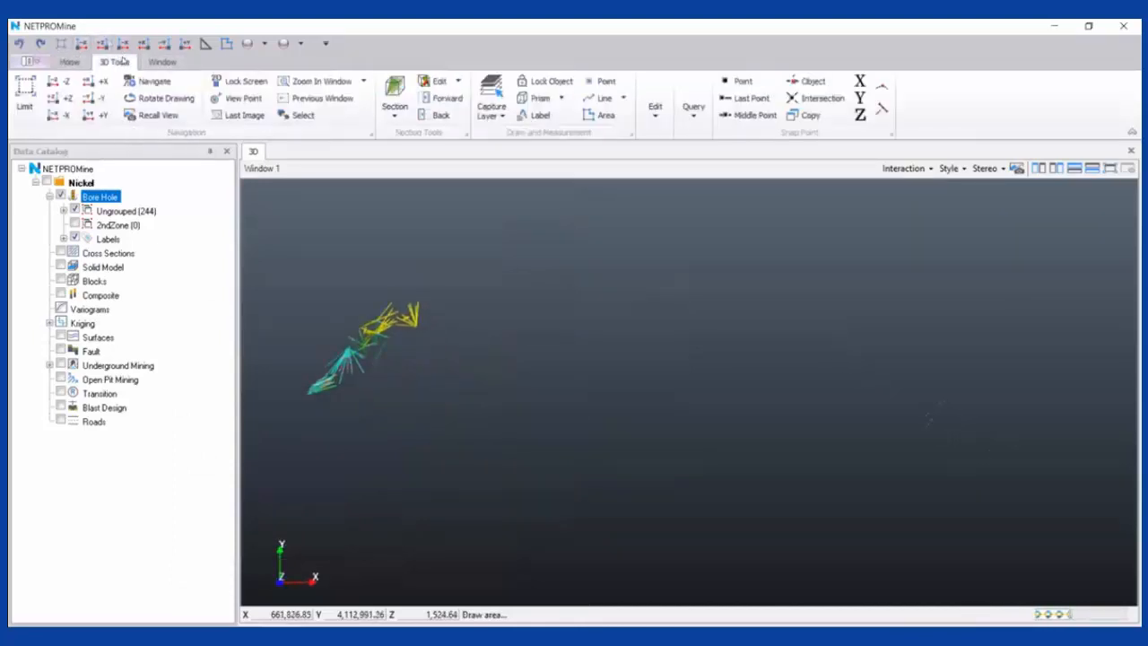
pyautogui.click(925, 465)
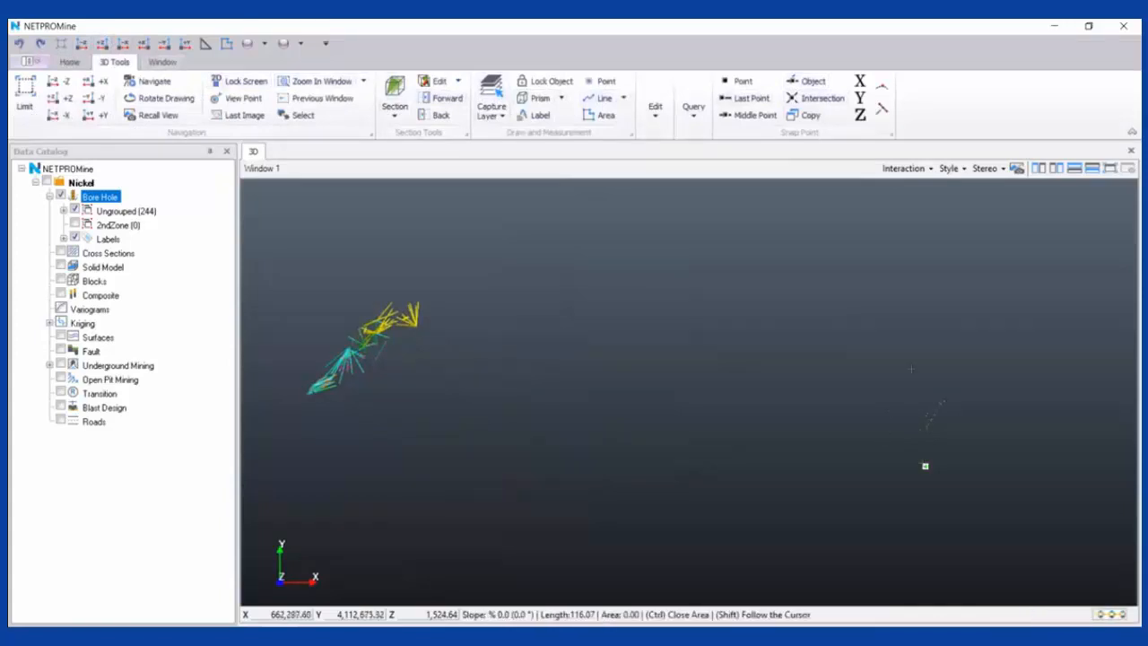
pyautogui.click(884, 445)
pyautogui.click(923, 368)
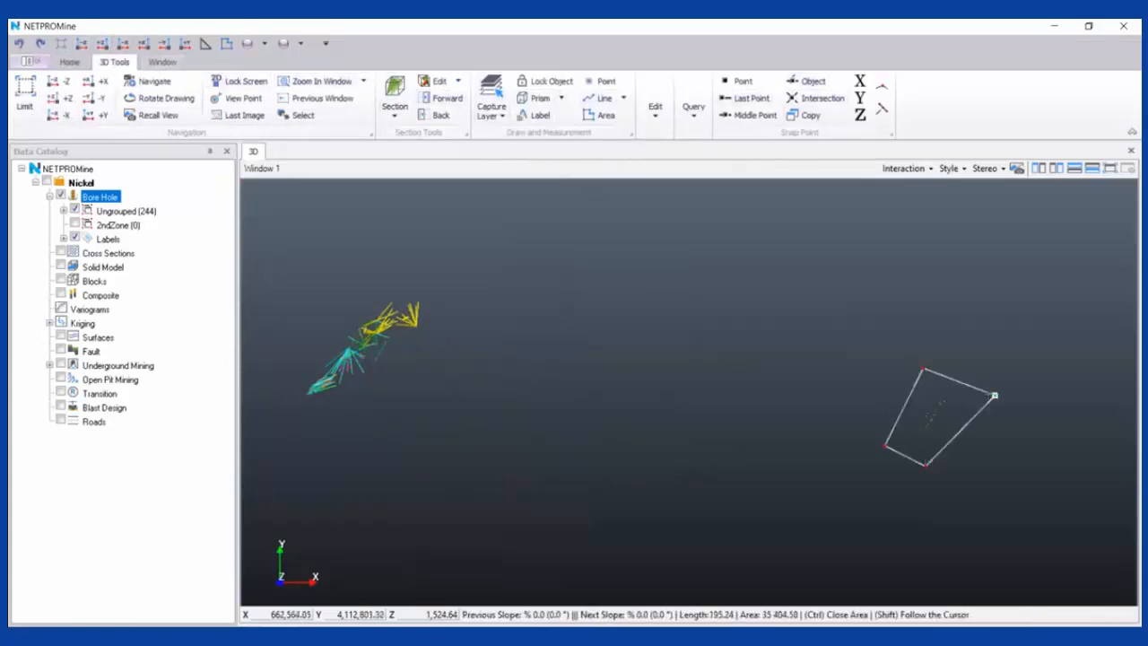
pyautogui.click(994, 395)
# Move three corners of the area boundary outward around the distant cluster, finish the area and apply the filter
pyautogui.moveTo(925, 467); pyautogui.dragTo(940, 483)
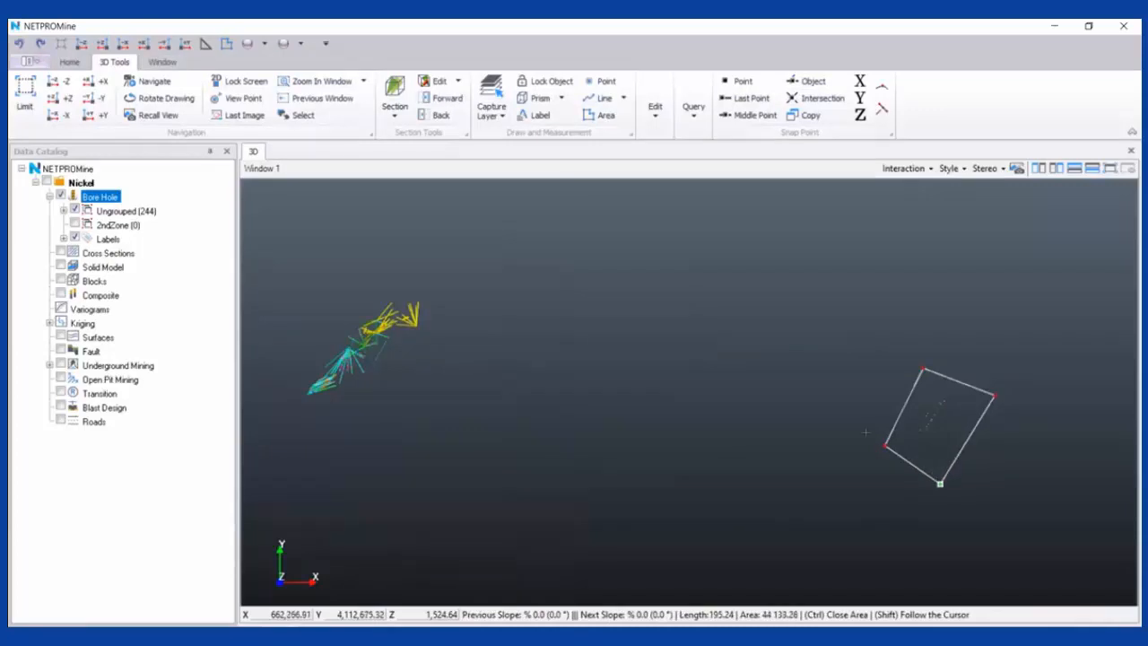
pyautogui.moveTo(884, 446); pyautogui.dragTo(871, 448)
pyautogui.moveTo(923, 367); pyautogui.dragTo(923, 364)
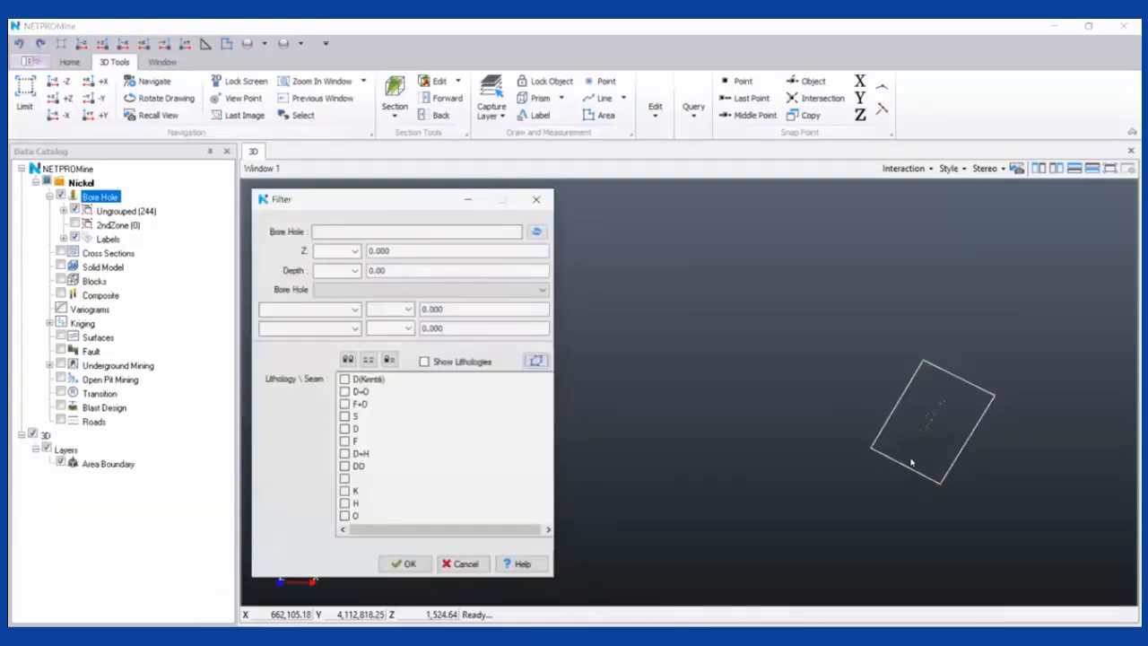
pyautogui.moveTo(718, 219); pyautogui.dragTo(686, 218)
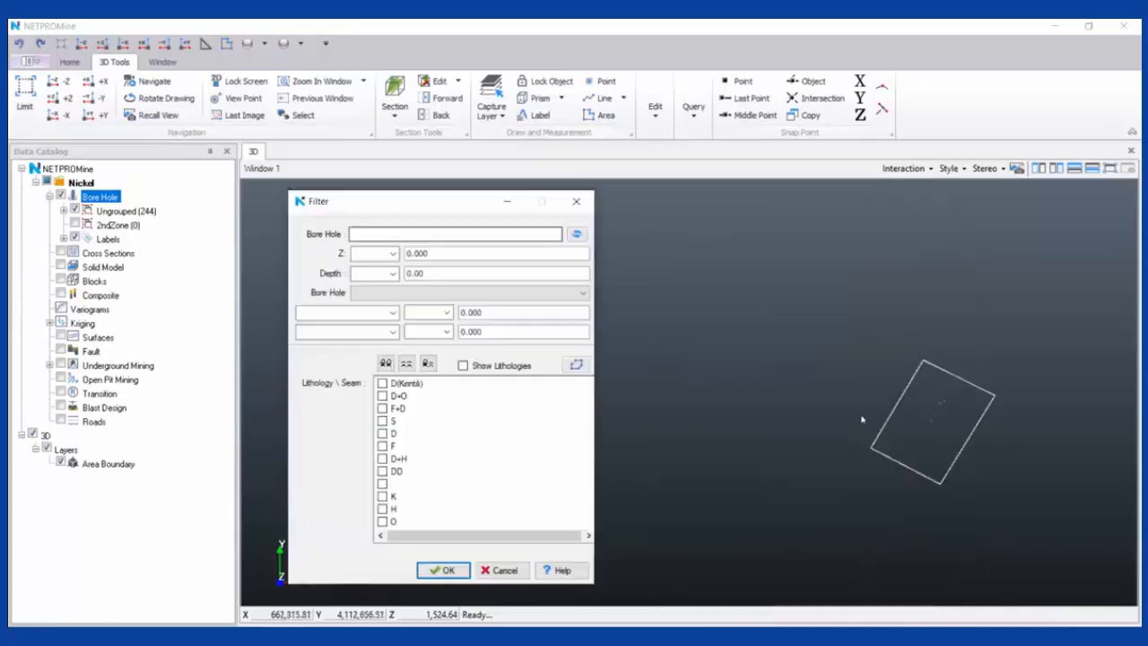
# Expand the Ungrouped group and select its filtered boreholes from 1/ust through 18/UST
pyautogui.doubleClick(131, 211)
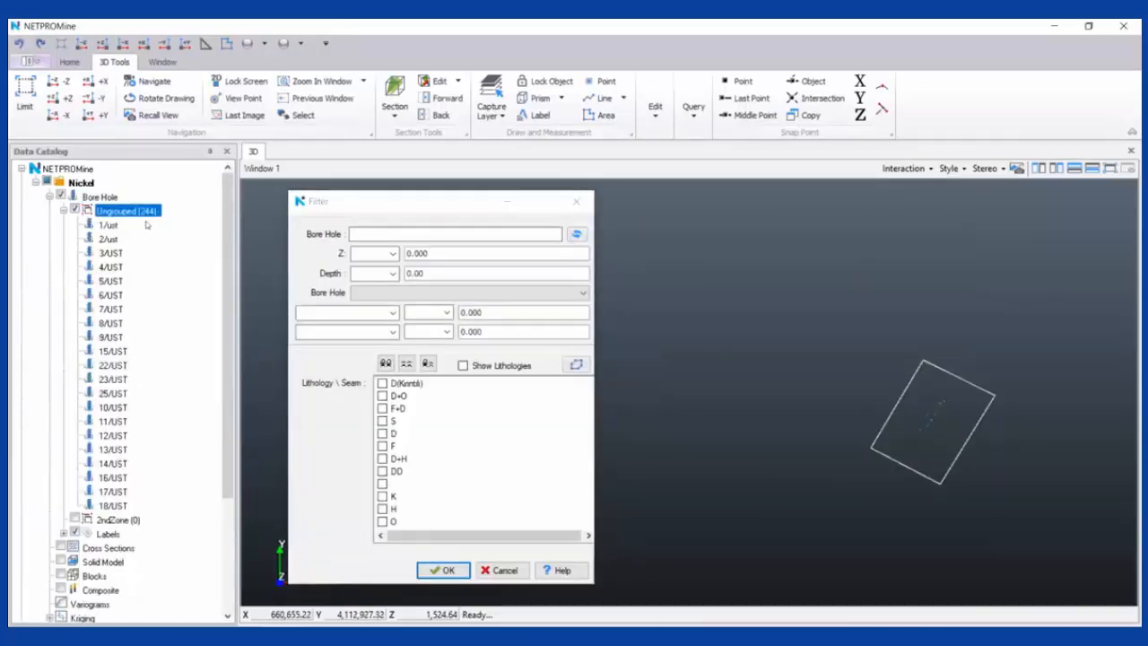
pyautogui.keyDown('shift'); pyautogui.click(112, 506); pyautogui.keyUp('shift')
pyautogui.click(112, 252)
pyautogui.press('Up')
pyautogui.press('Up')
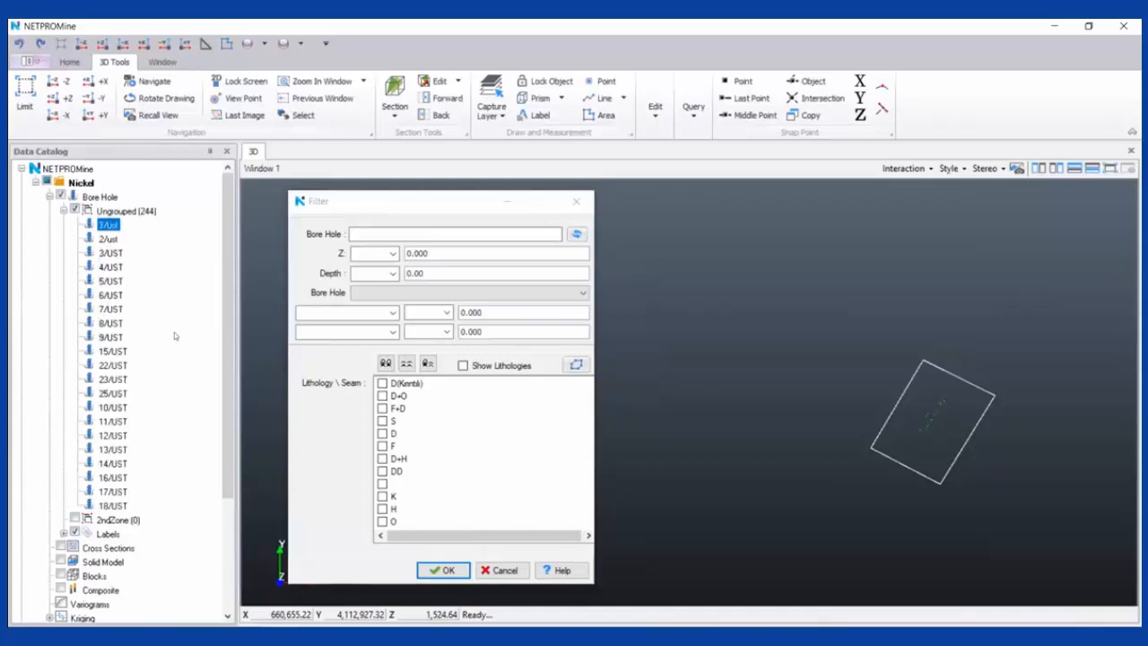
pyautogui.click(146, 213)
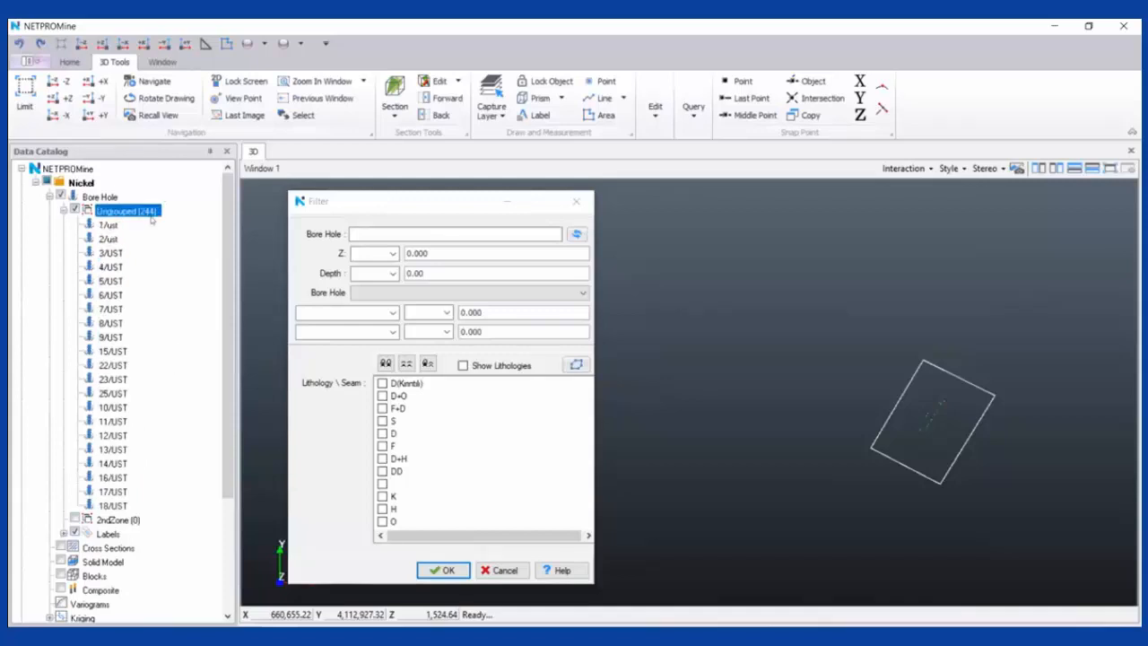
pyautogui.keyDown('shift'); pyautogui.click(124, 505); pyautogui.keyUp('shift')
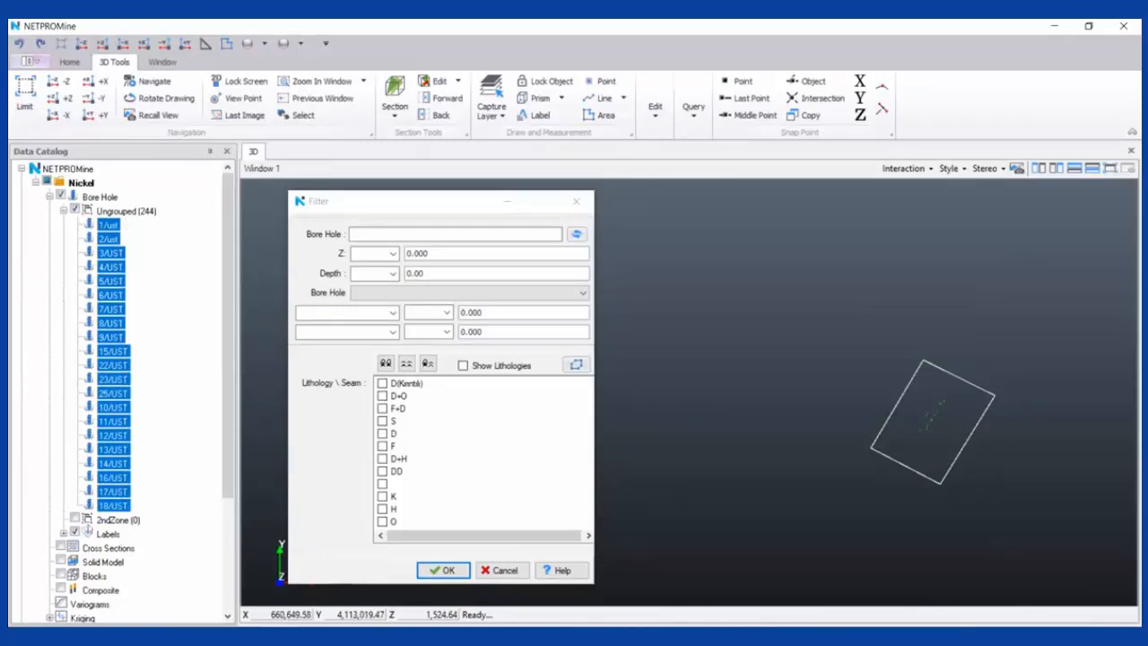
# Select all filtered boreholes in the Ungrouped group and assign them to the 2ndZone group
pyautogui.click(156, 210)
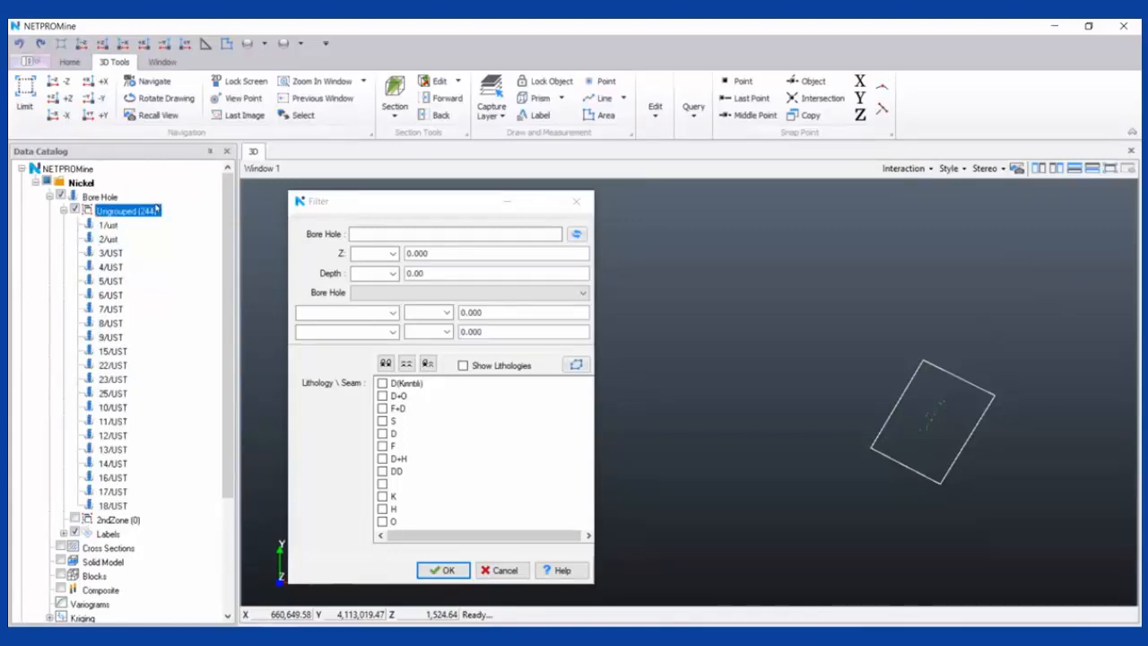
pyautogui.rightClick(156, 210)
pyautogui.click(190, 216)
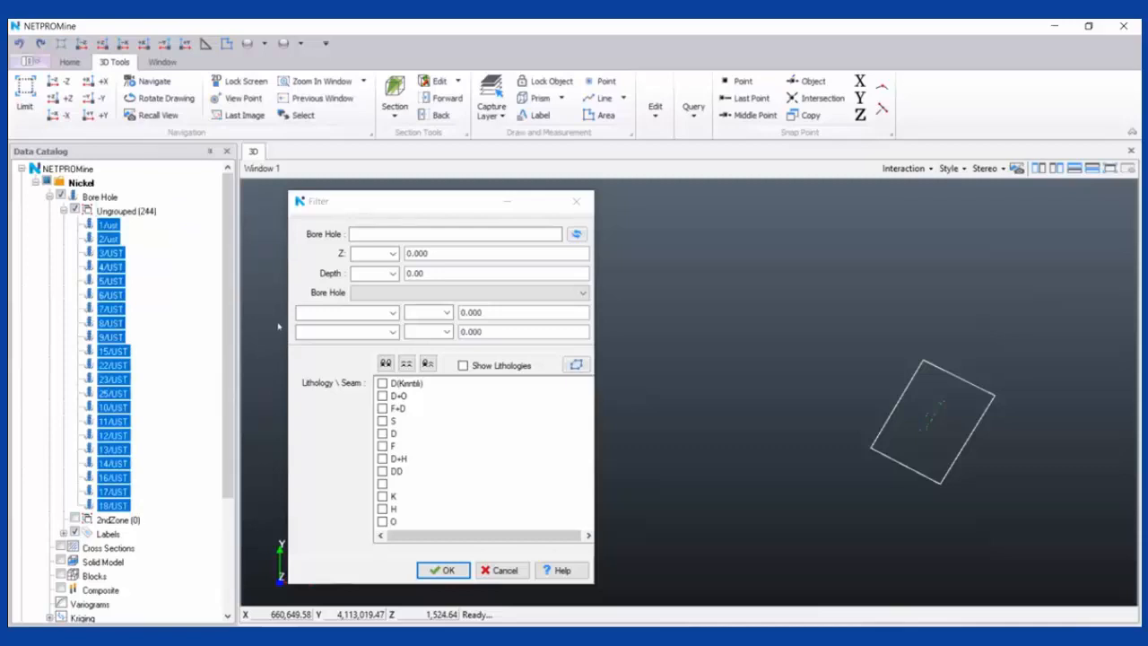
pyautogui.rightClick(150, 308)
pyautogui.moveTo(269, 318)
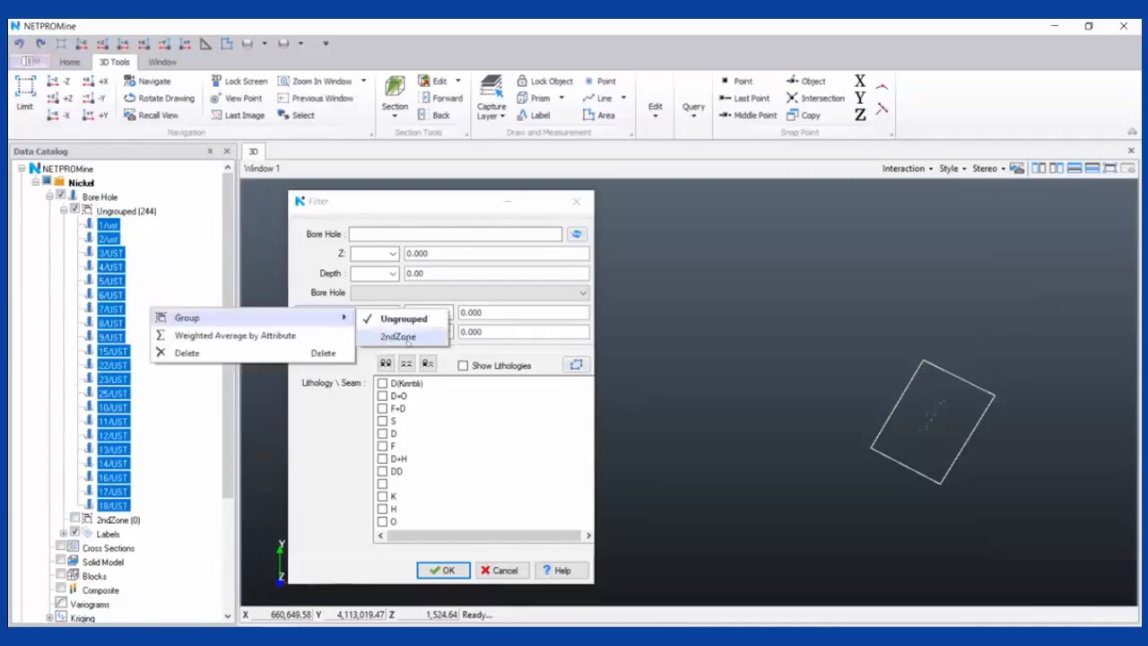
pyautogui.click(403, 336)
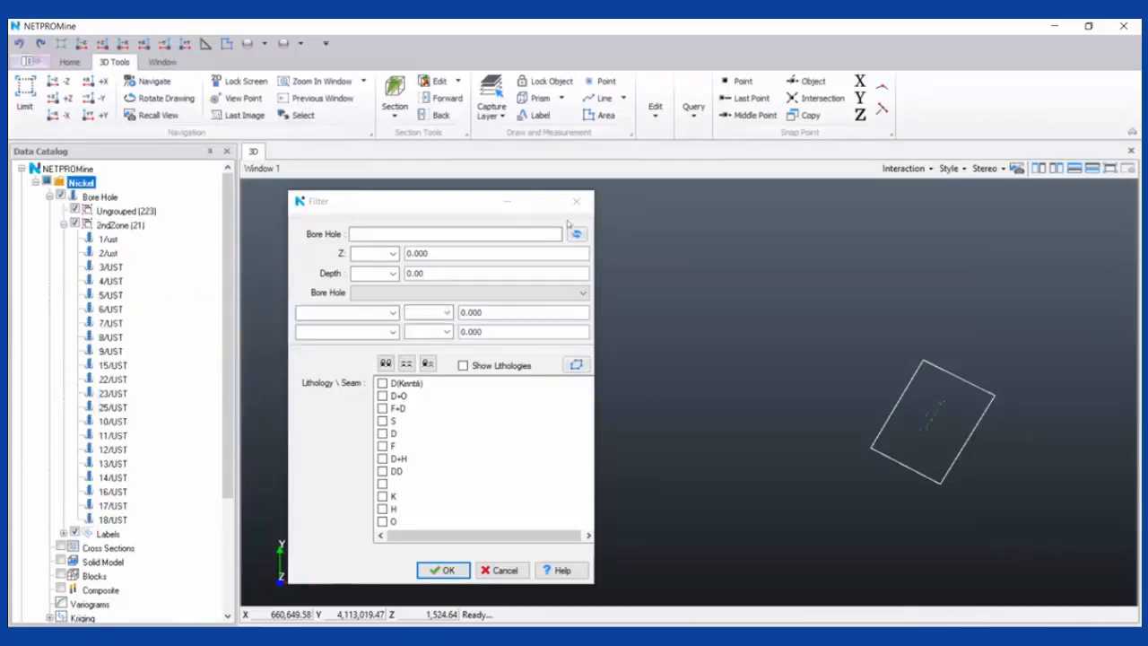
# Remove the borehole filter and close the Filter dialog
pyautogui.click(100, 197)
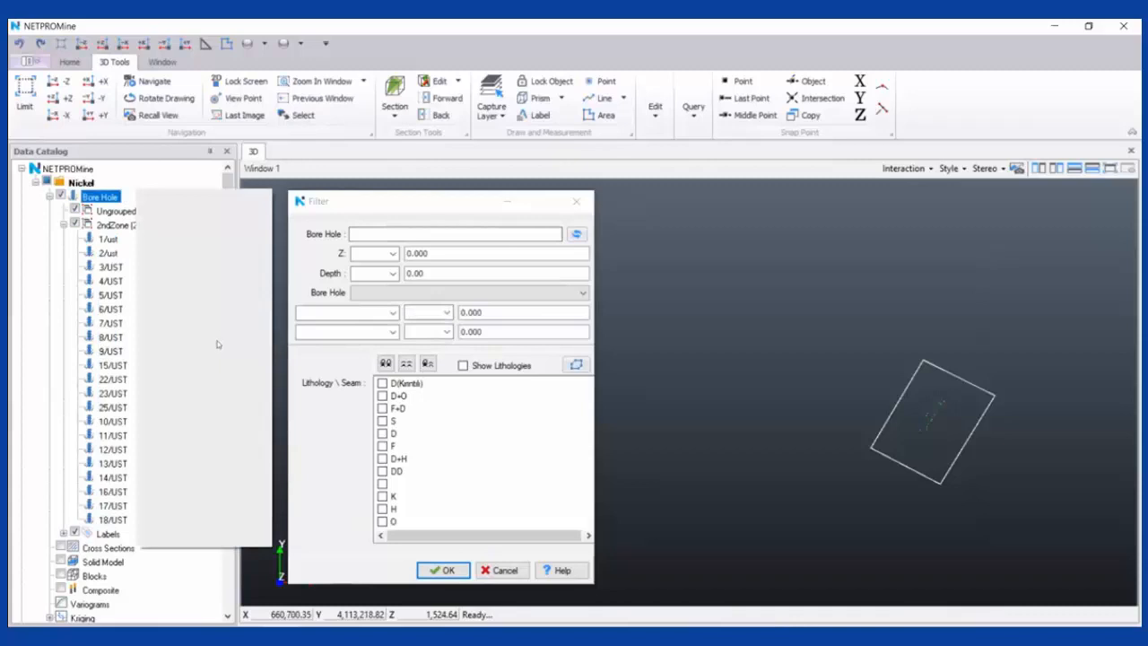
pyautogui.click(154, 356)
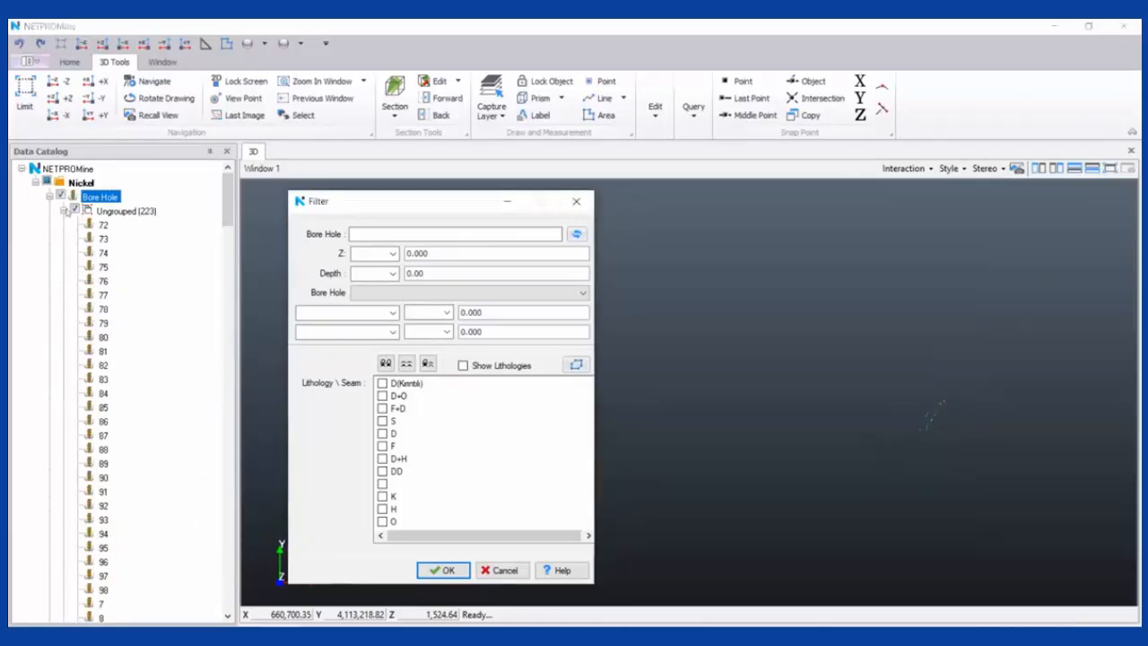
pyautogui.press('Return')
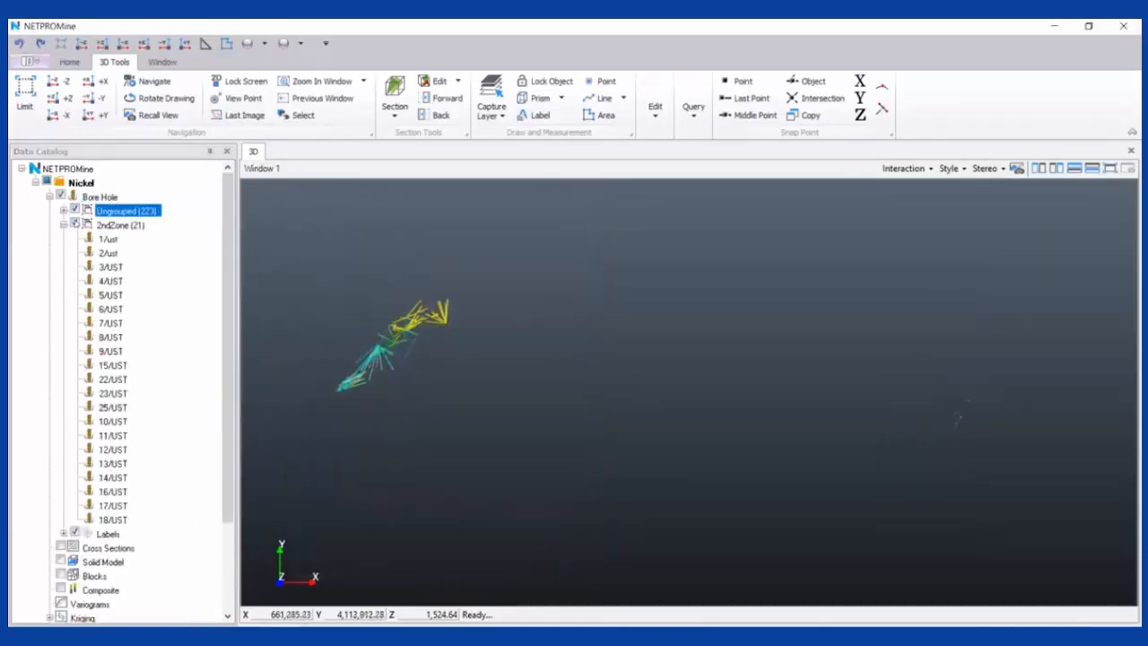
# Hide and collapse the 2ndZone group, and enlarge the main borehole cluster in plan view
pyautogui.click(73, 225)
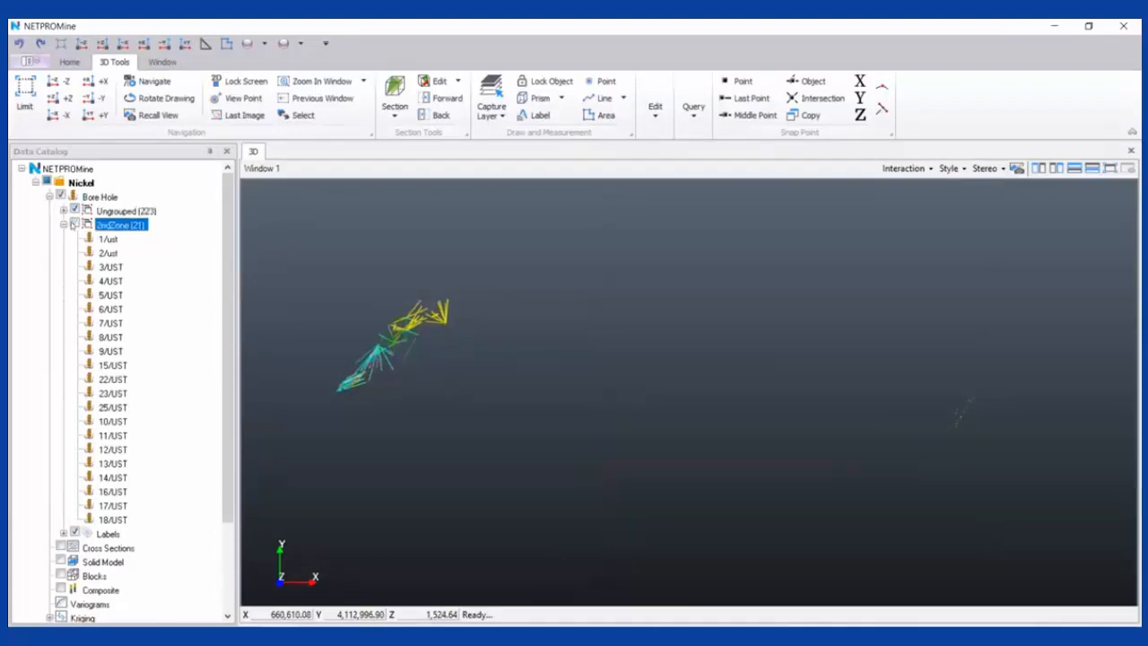
pyautogui.click(74, 224)
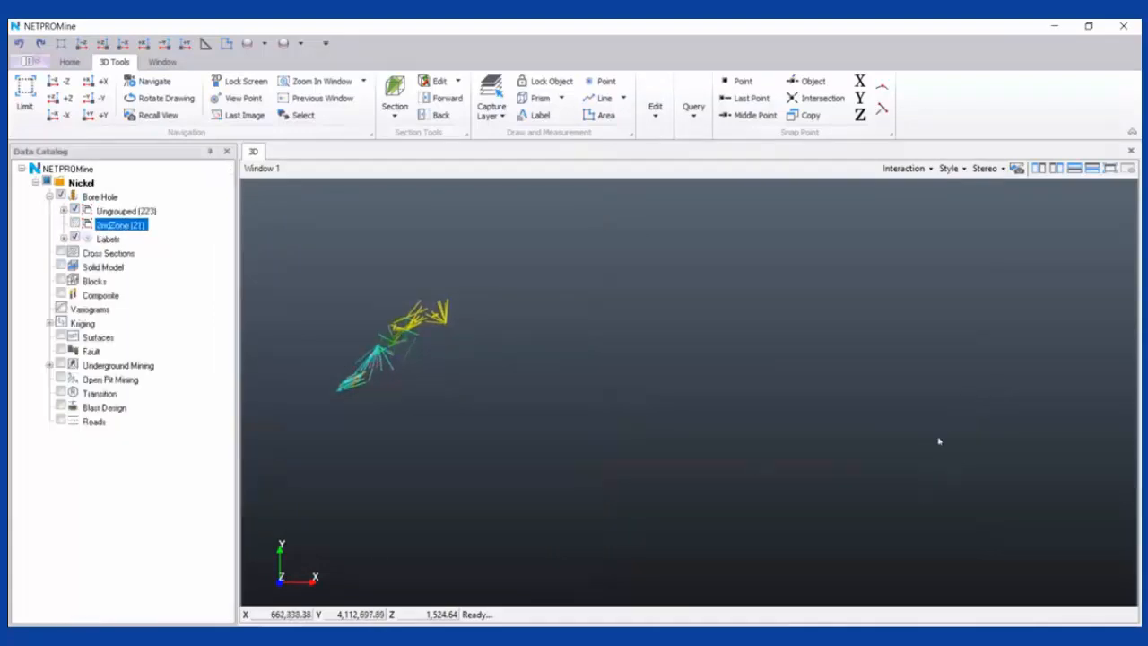
pyautogui.moveTo(520, 359); pyautogui.dragTo(672, 389, button='middle')
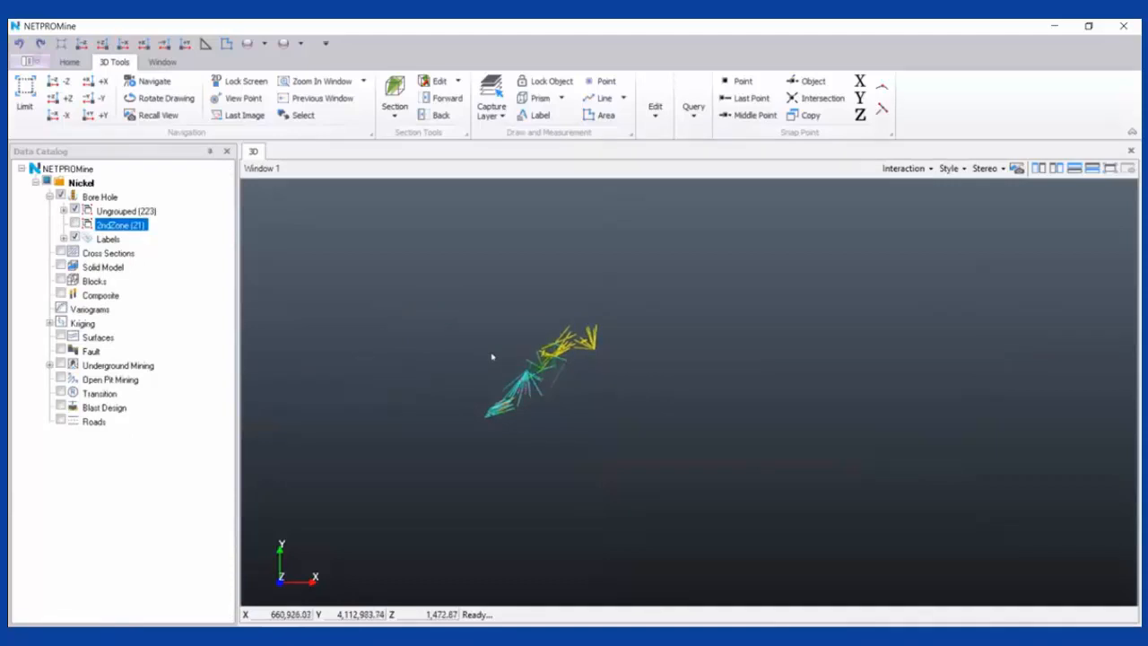
pyautogui.scroll(2, 492, 356)
pyautogui.moveTo(469, 369); pyautogui.dragTo(603, 392, button='middle')
pyautogui.moveTo(644, 352); pyautogui.dragTo(692, 366, button='middle')
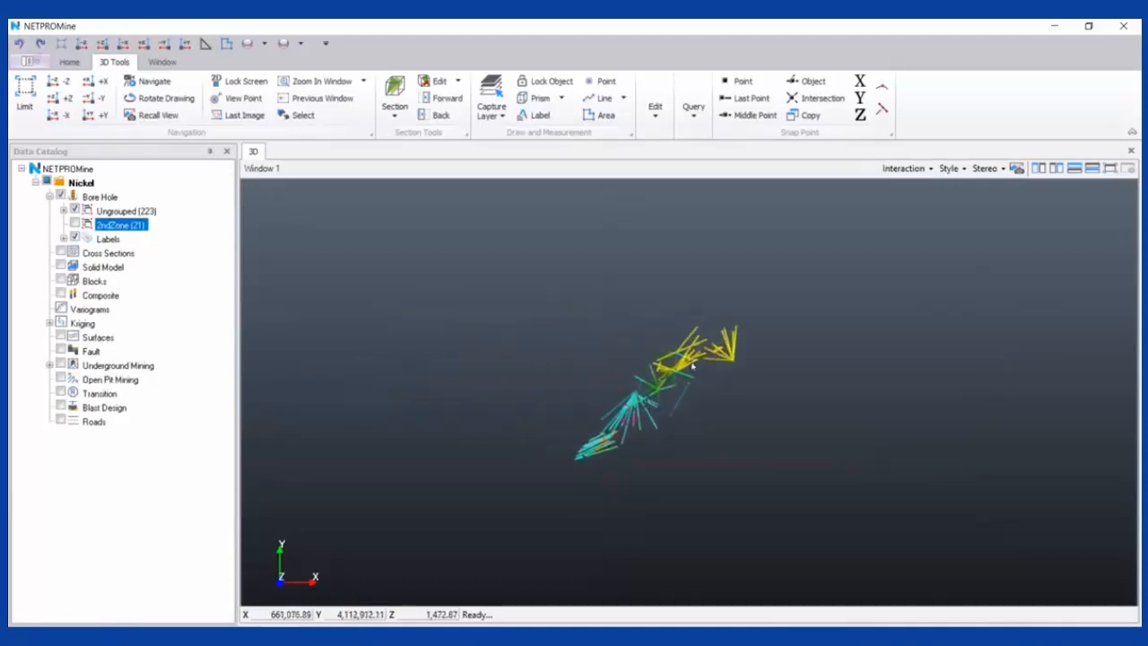
pyautogui.scroll(3, 642, 293)
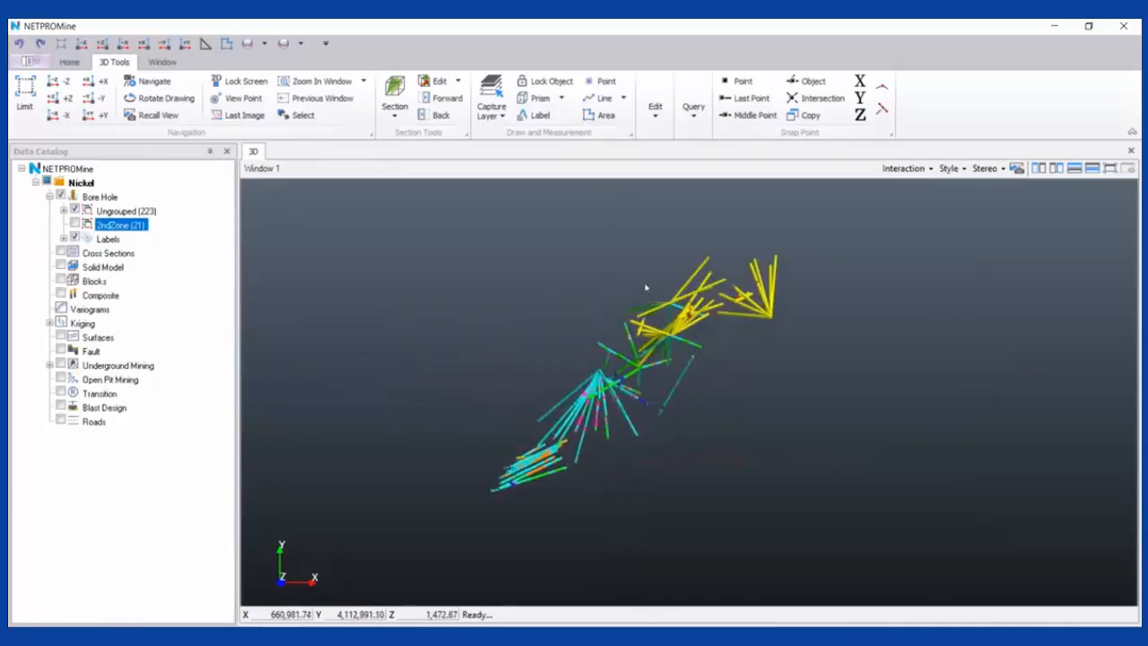
# Create a new borehole group named Survey_Drillings under Bore Hole
pyautogui.moveTo(645, 287); pyautogui.dragTo(643, 337)
pyautogui.moveTo(476, 311); pyautogui.dragTo(520, 386)
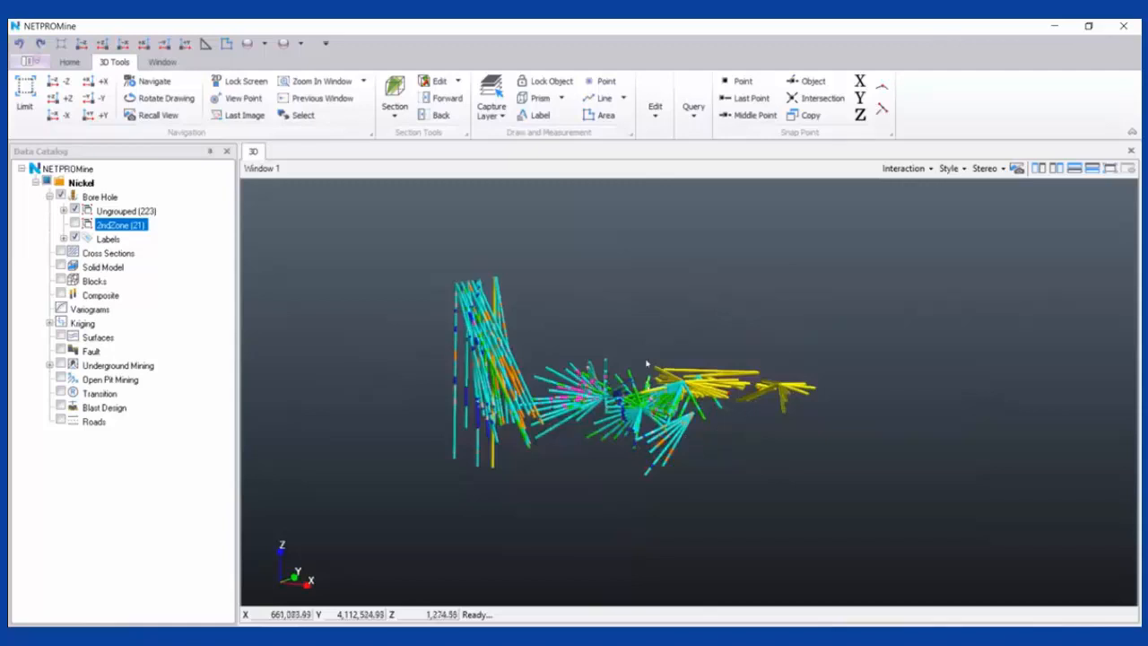
pyautogui.click(100, 197)
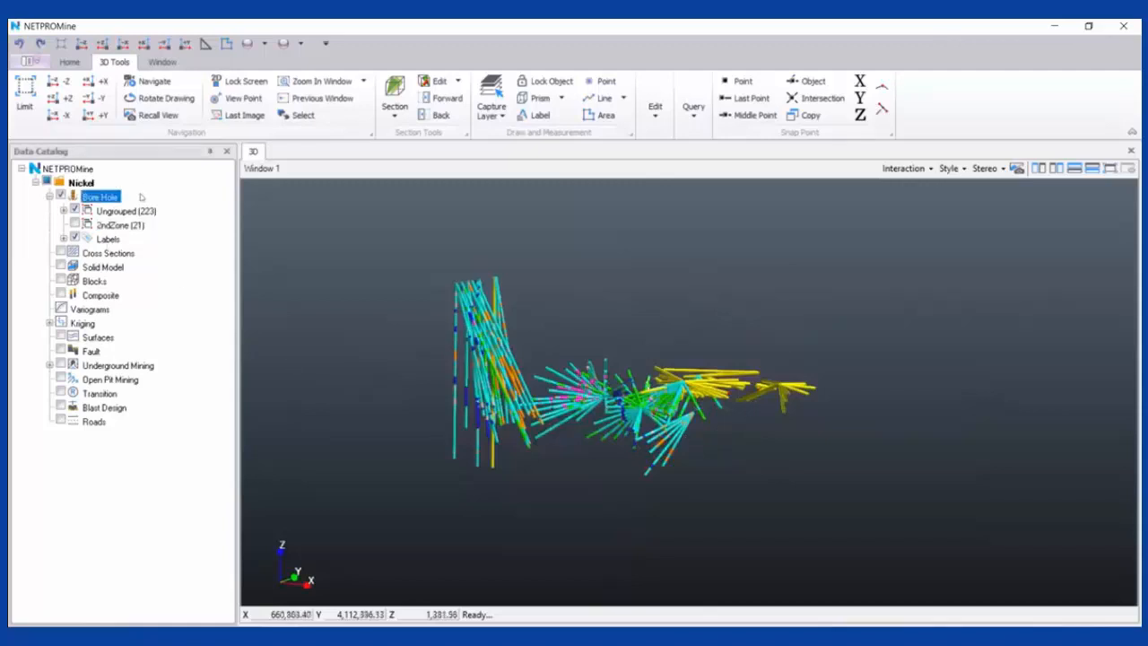
pyautogui.rightClick(141, 197)
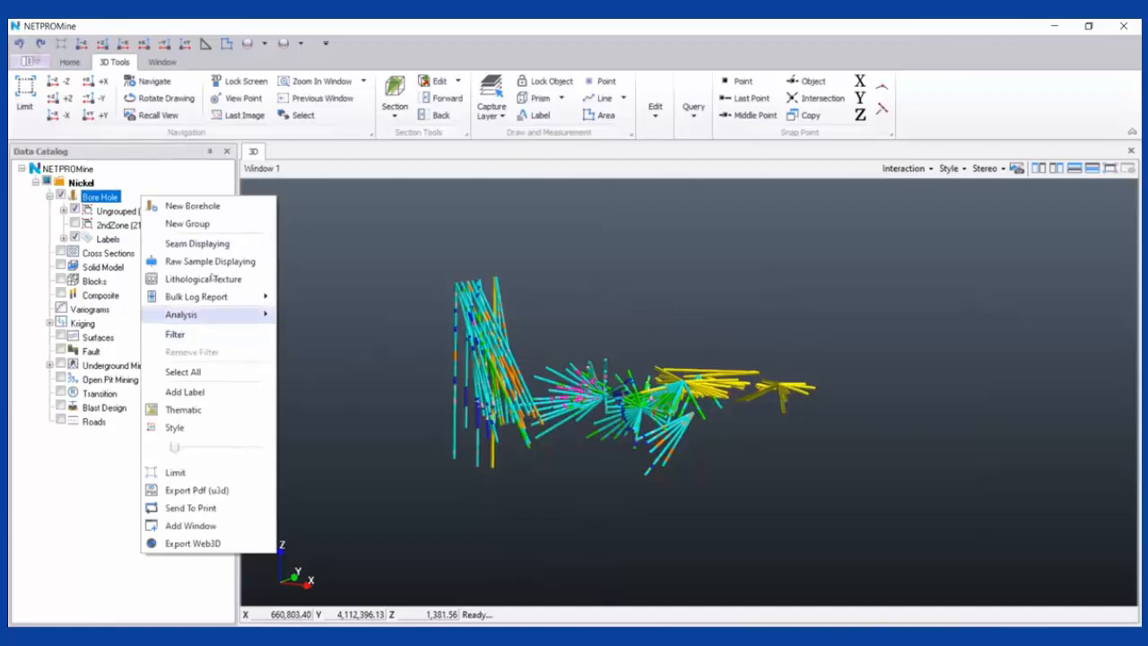
pyautogui.click(187, 223)
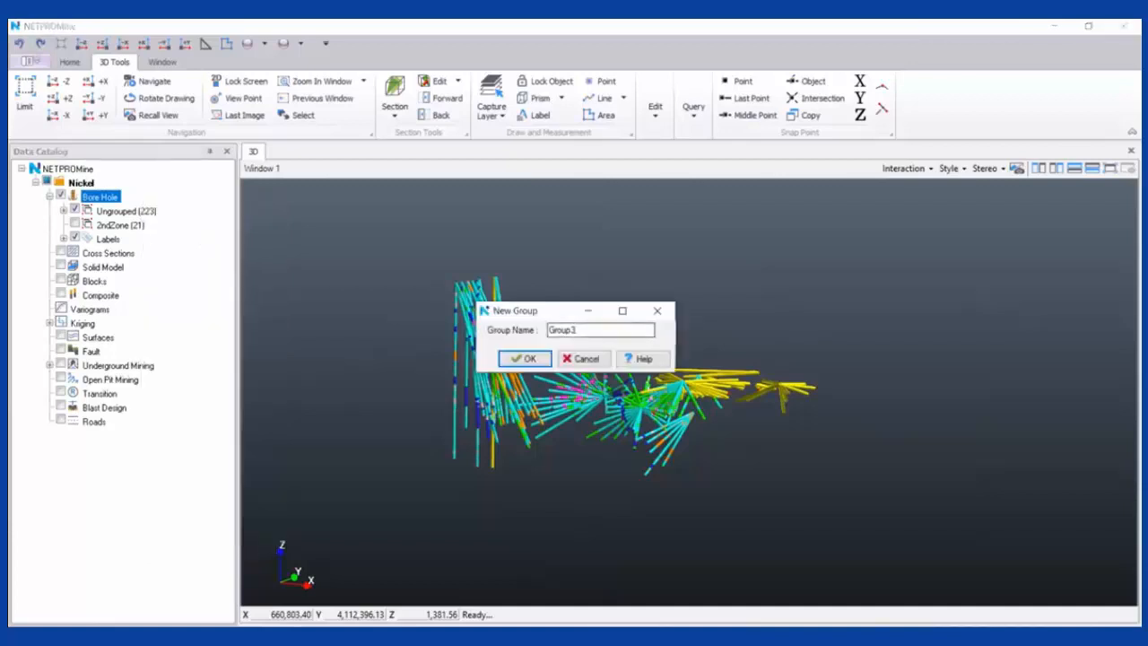
pyautogui.doubleClick(572, 330)
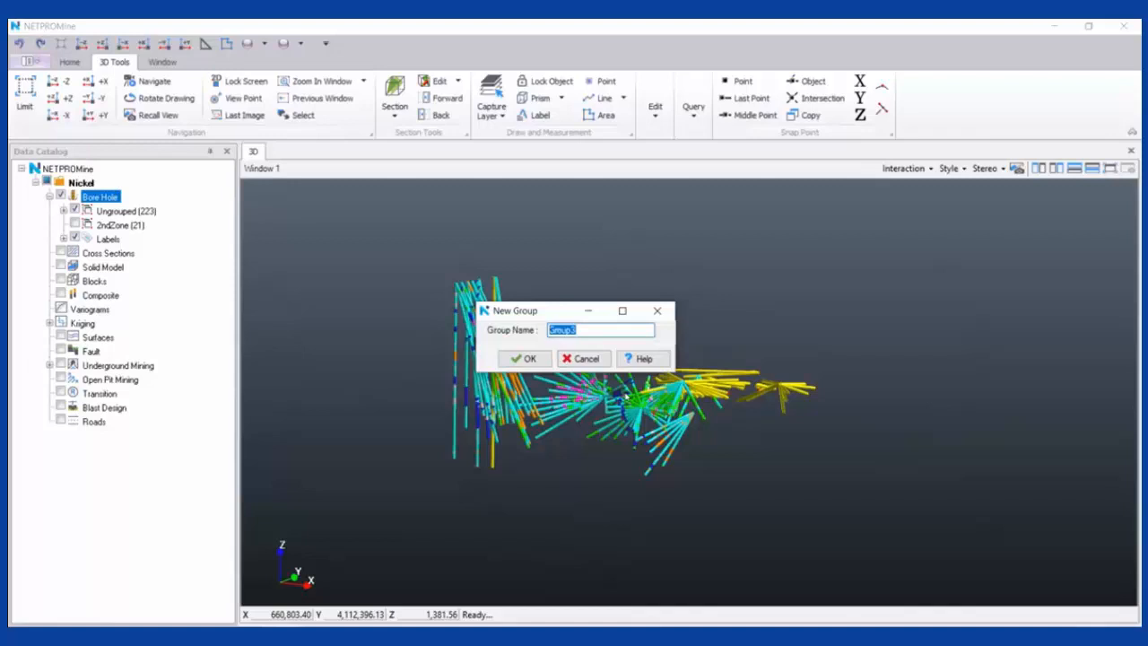
pyautogui.write('Survey_Drillings')
pyautogui.click(523, 359)
pyautogui.click(199, 237)
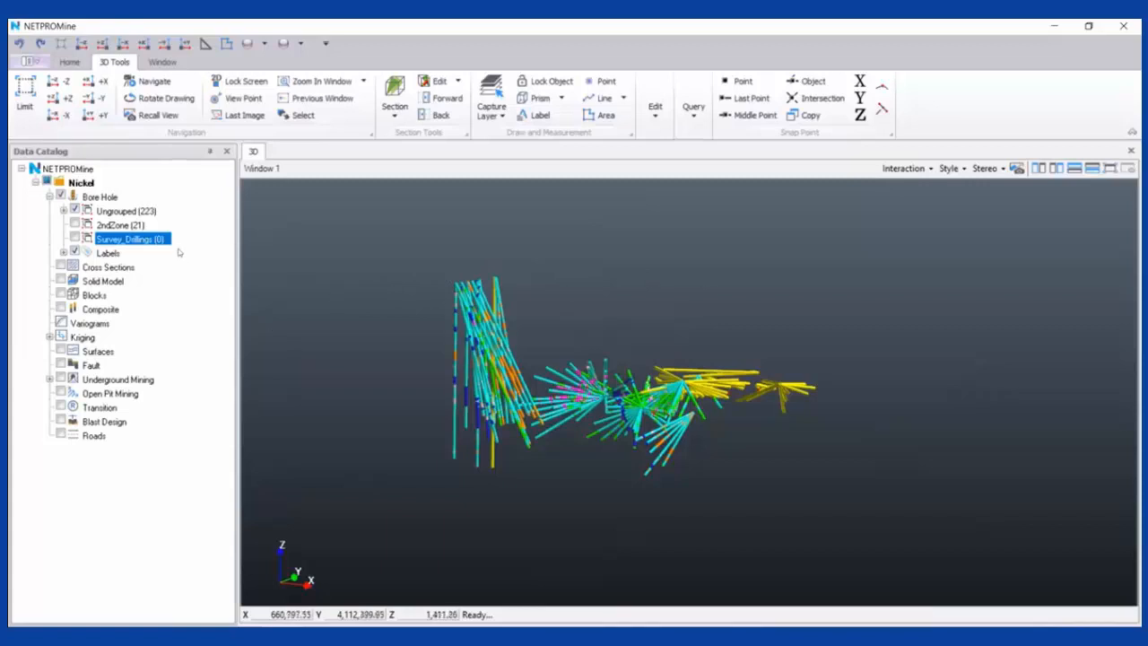
# Open the borehole filter and show the boreholes in a side view along the X axis, clear of the dialog
pyautogui.rightClick(178, 198)
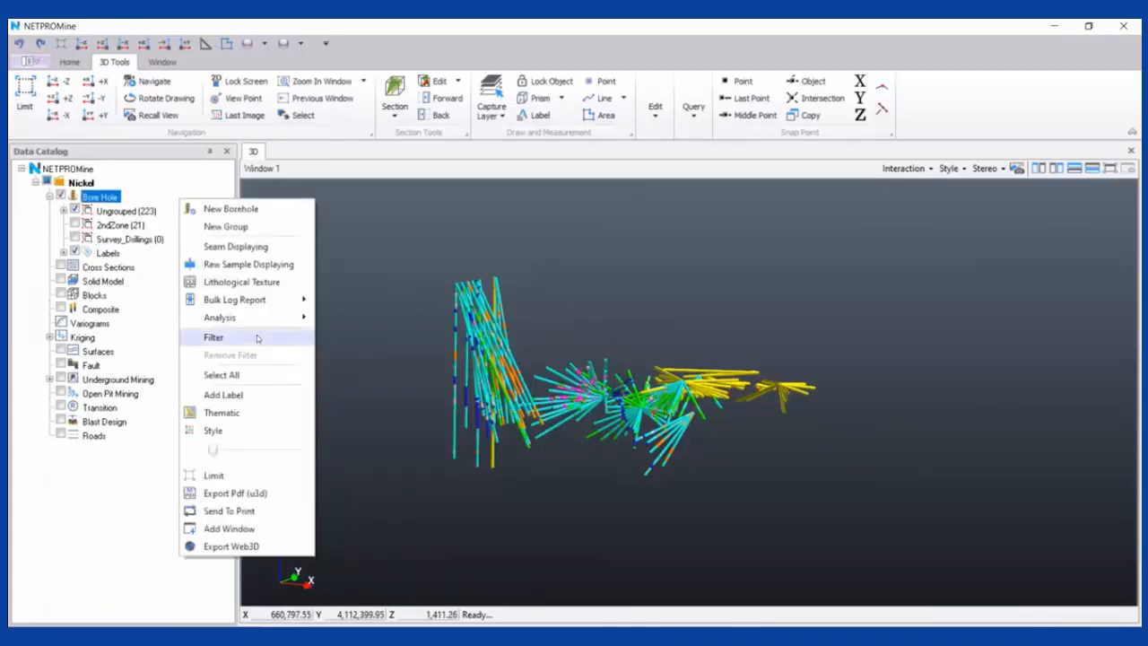
pyautogui.click(257, 337)
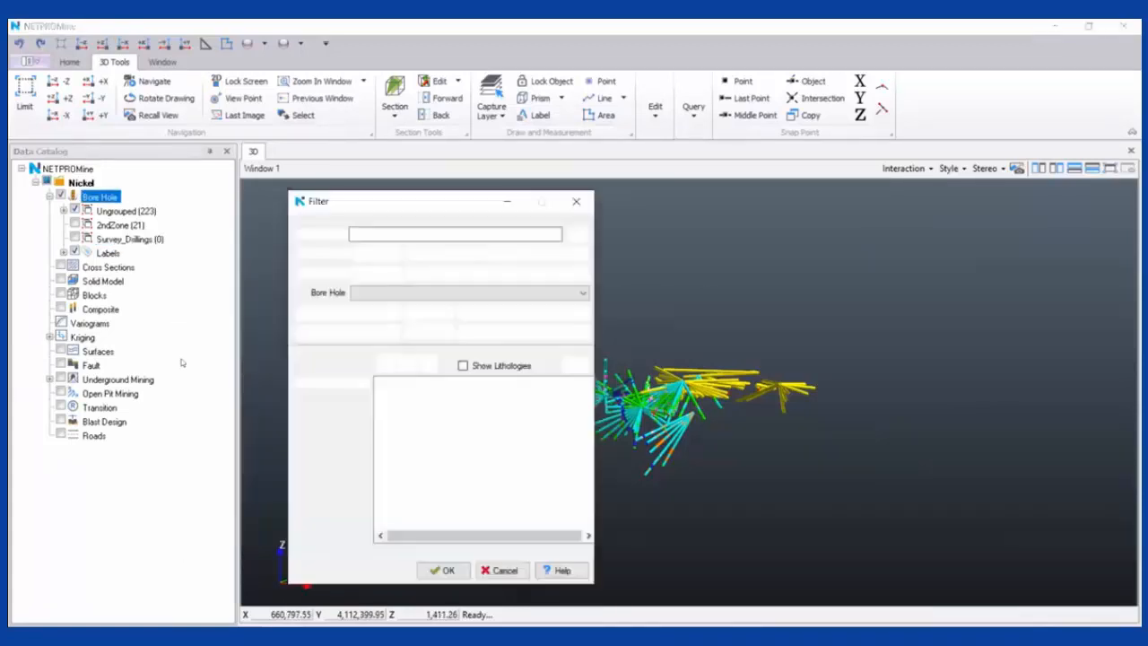
pyautogui.moveTo(328, 199); pyautogui.dragTo(292, 196)
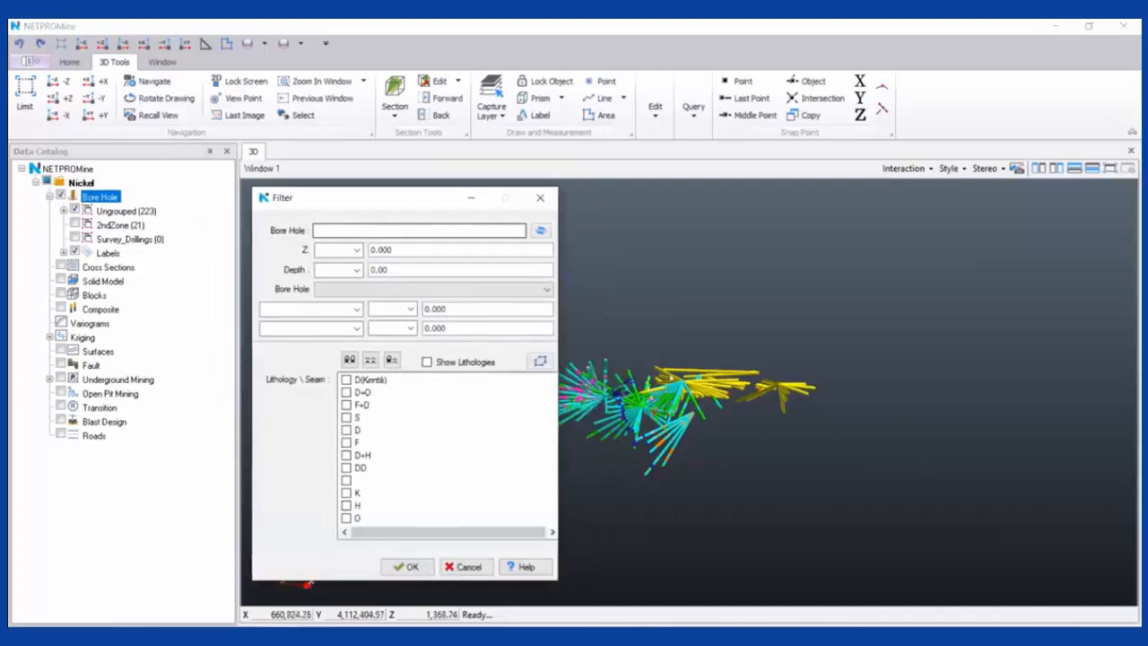
pyautogui.moveTo(565, 321); pyautogui.dragTo(725, 327, button='middle')
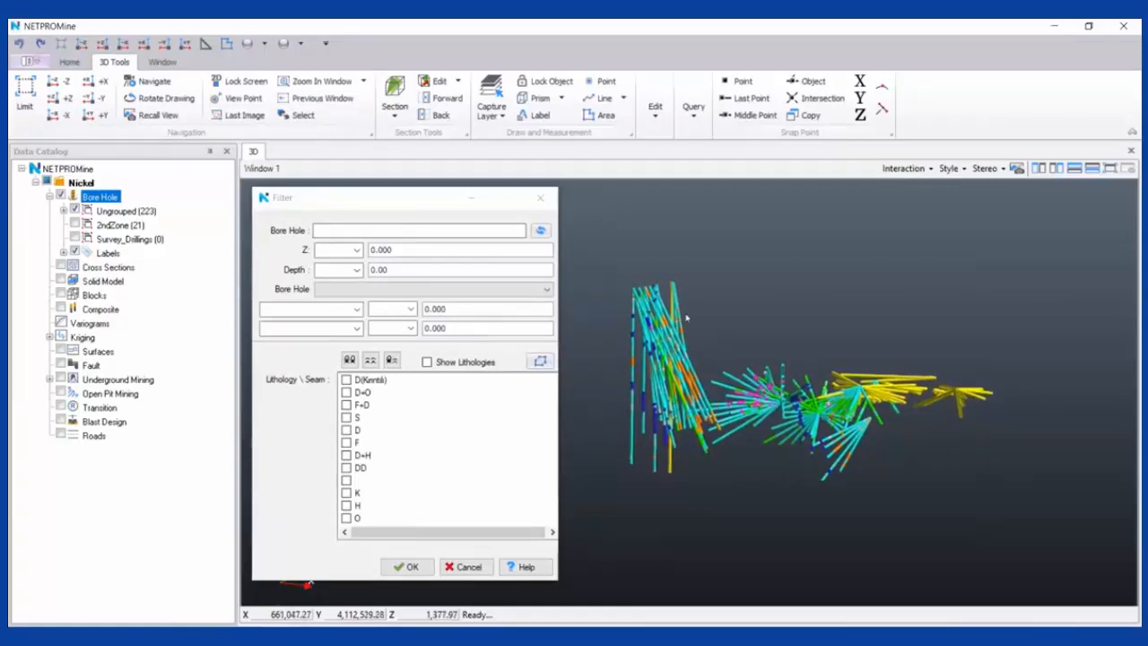
pyautogui.click(121, 43)
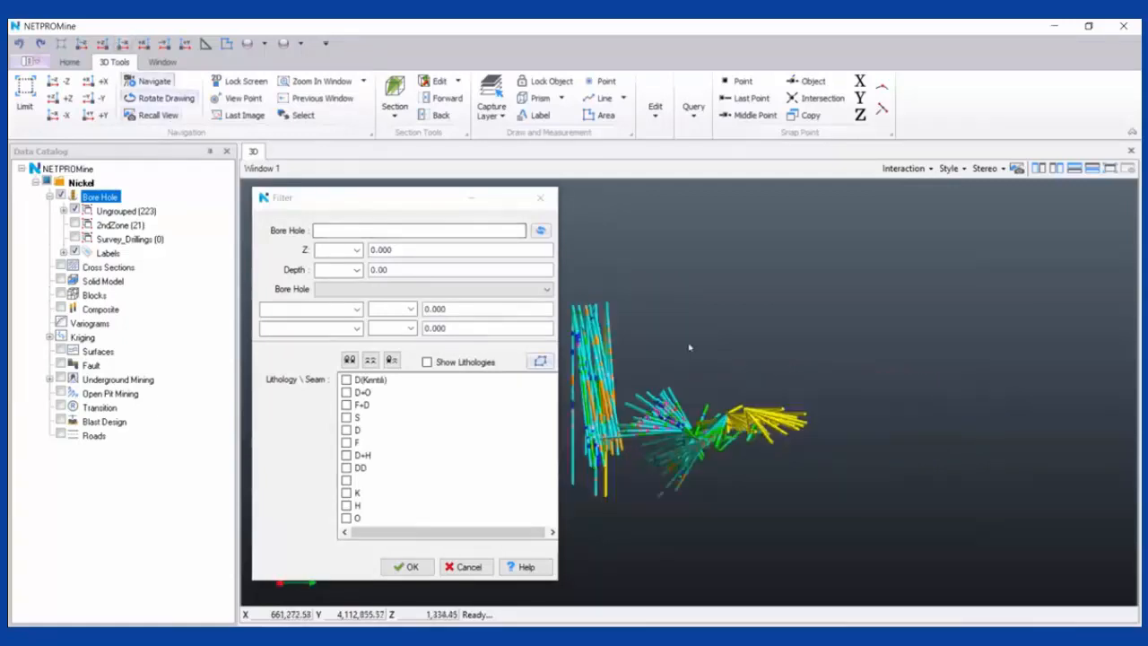
pyautogui.moveTo(601, 411); pyautogui.dragTo(615, 419)
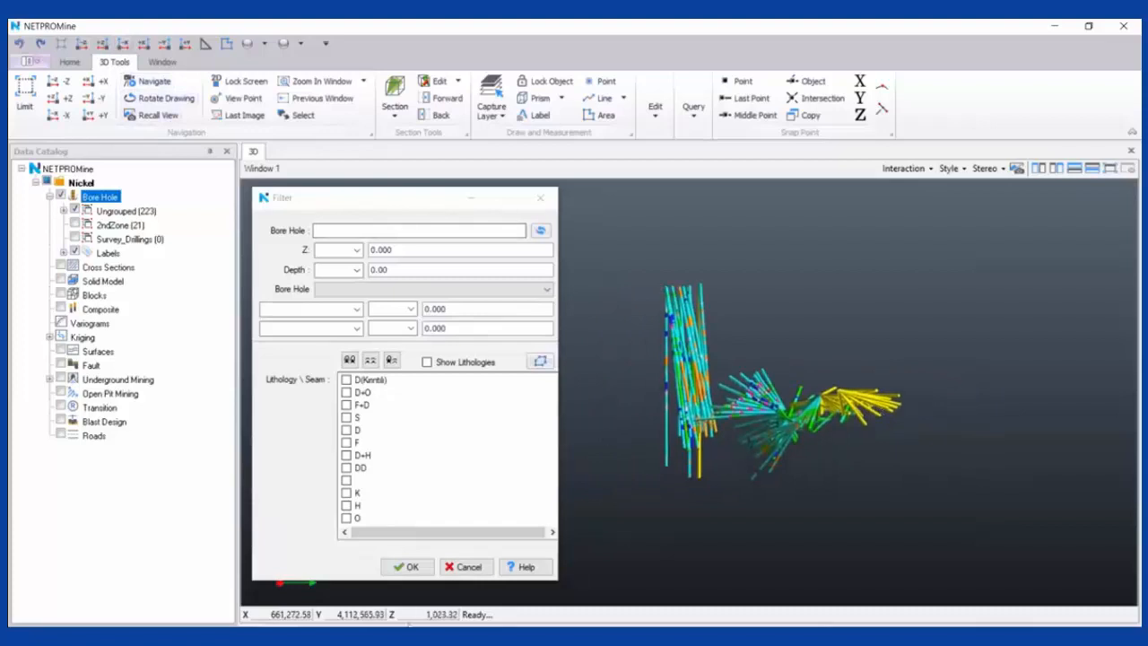
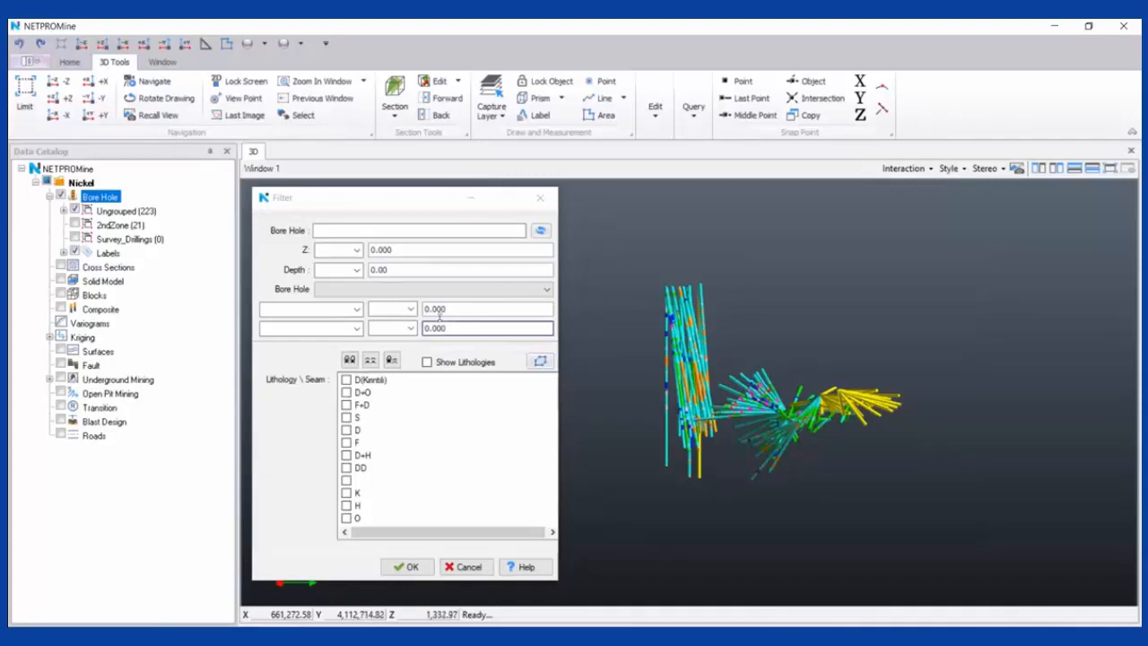
# Filter the boreholes to those with Z greater than 1,300
pyautogui.click(318, 249)
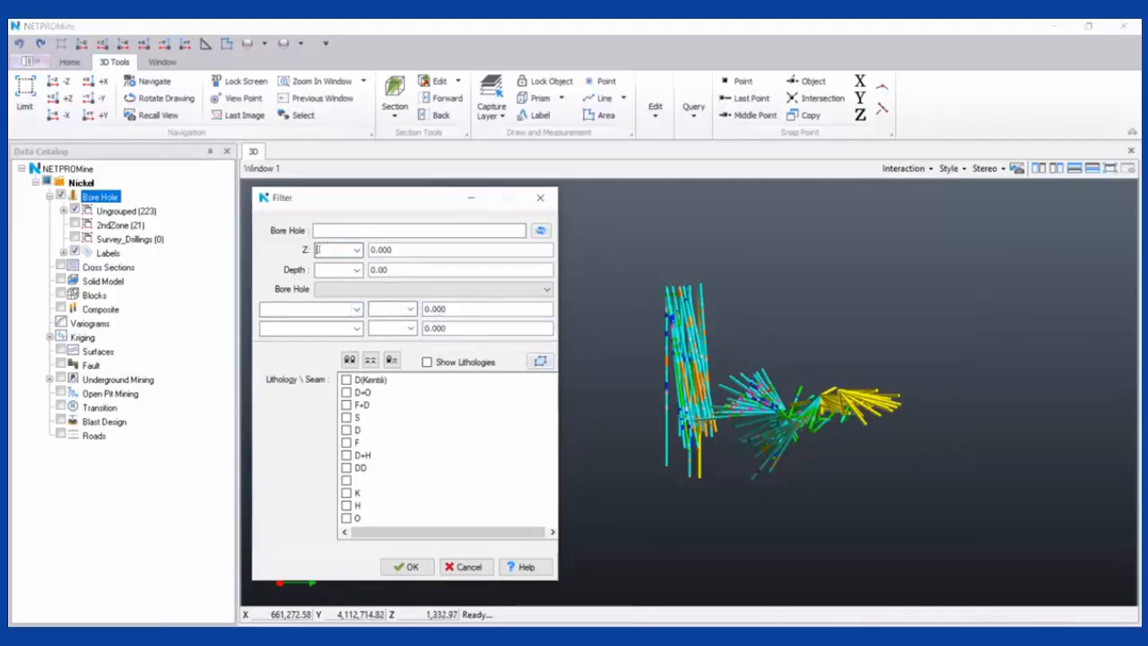
pyautogui.click(357, 250)
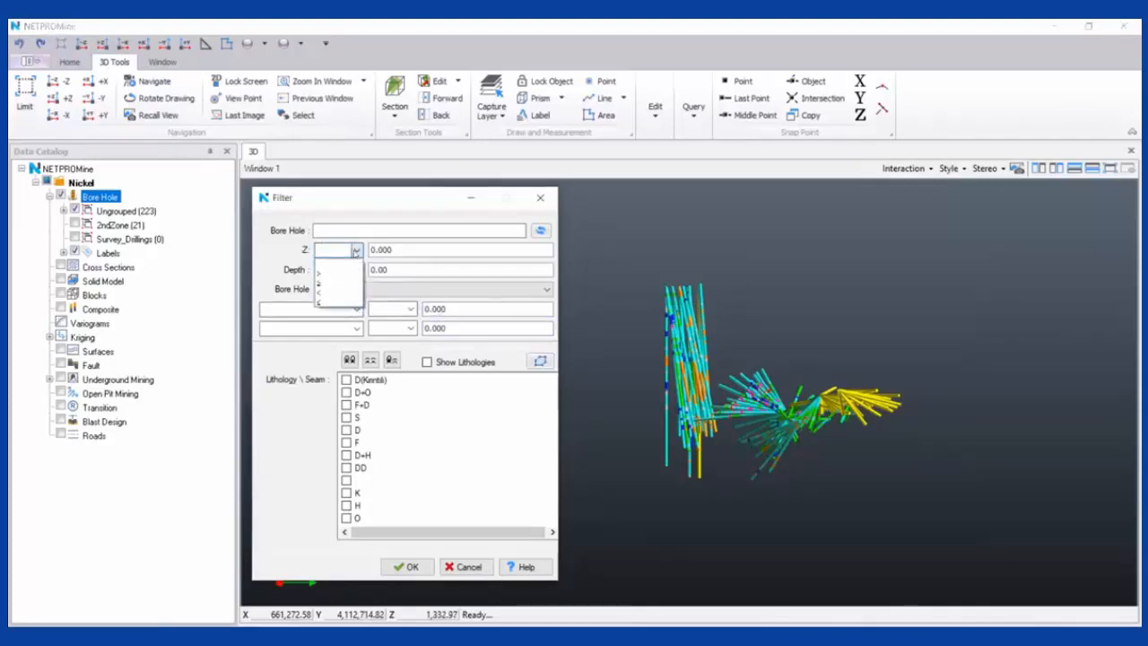
pyautogui.click(356, 271)
pyautogui.click(391, 251)
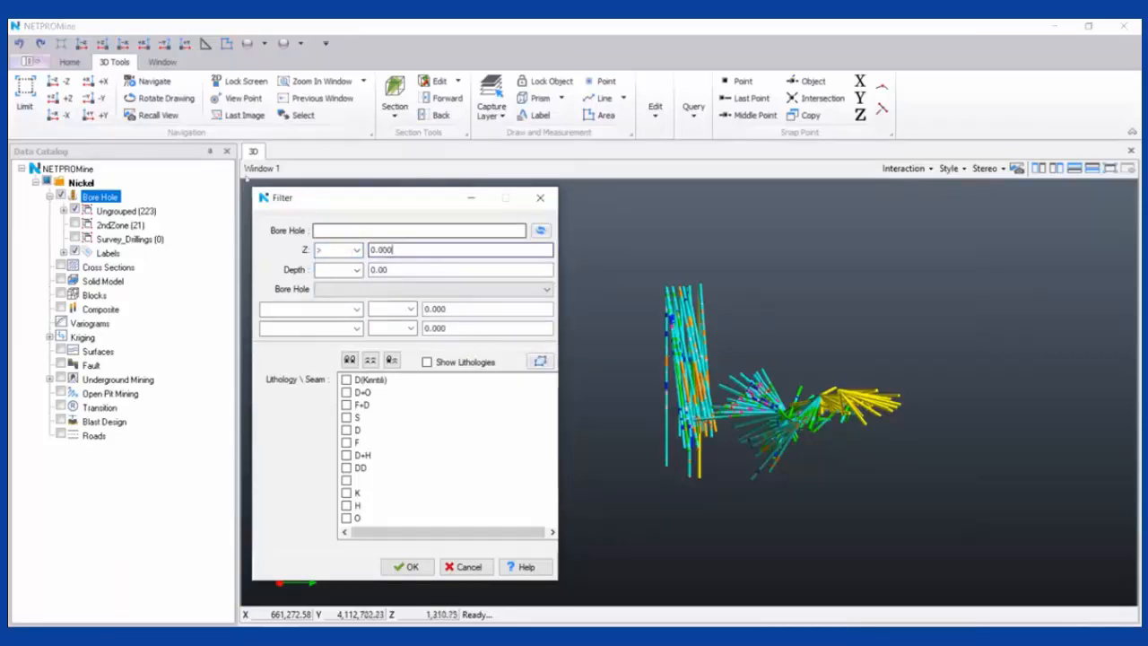
pyautogui.click(127, 51)
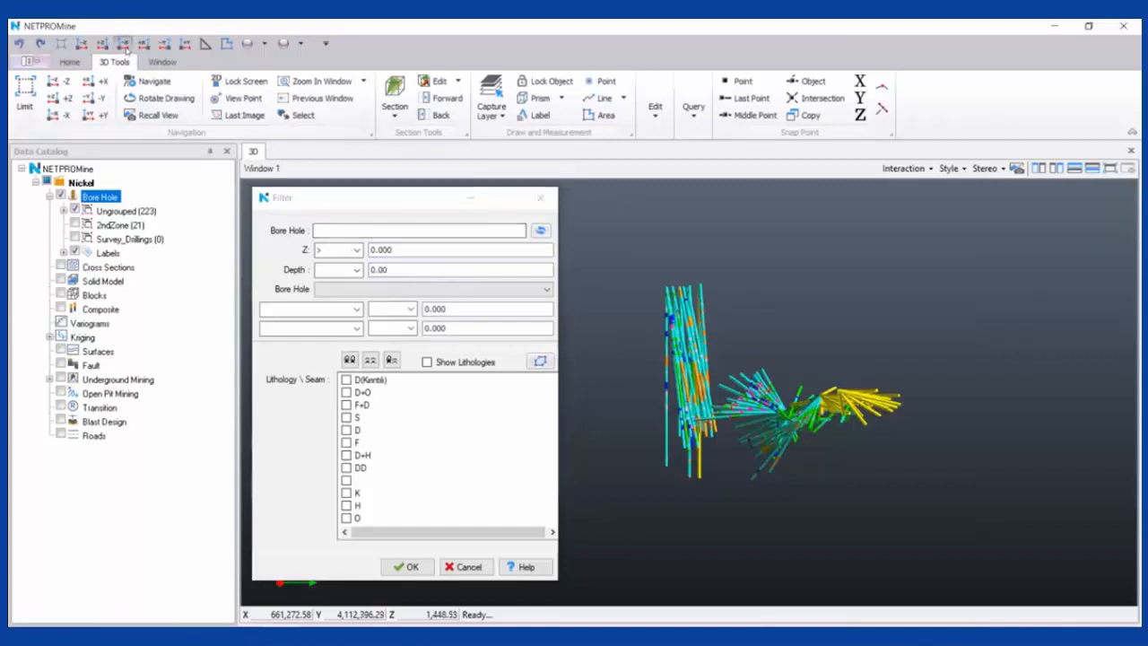
pyautogui.click(127, 51)
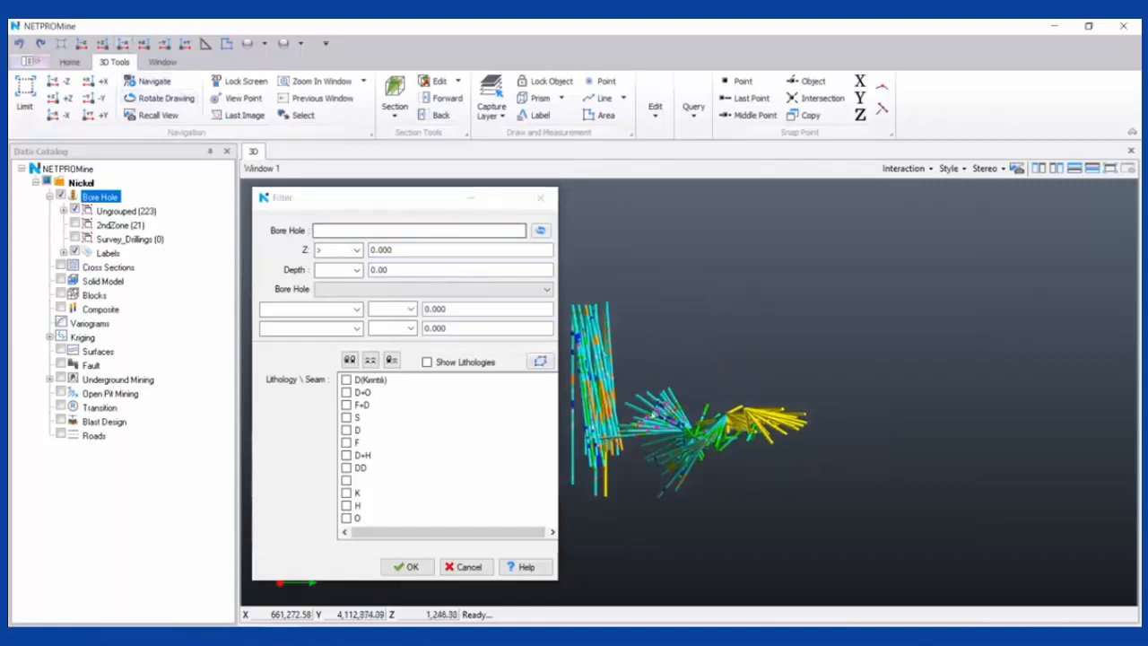
pyautogui.moveTo(686, 403); pyautogui.dragTo(780, 370, button='middle')
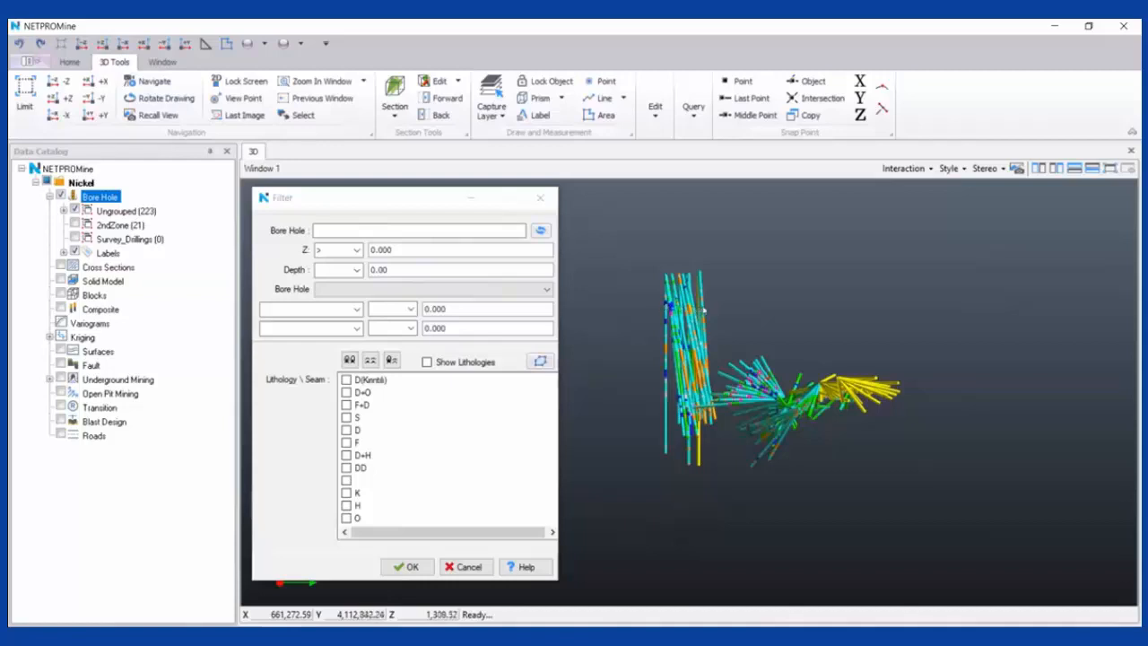
pyautogui.doubleClick(412, 249)
pyautogui.write('1,3')
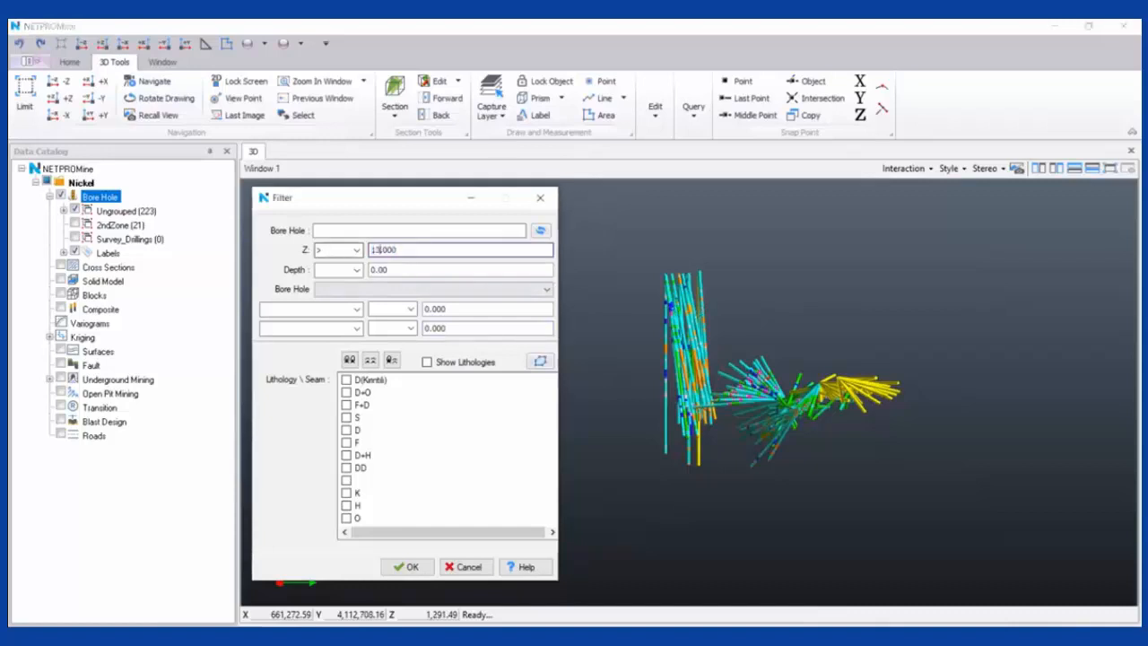
pyautogui.write('00')
pyautogui.click(415, 566)
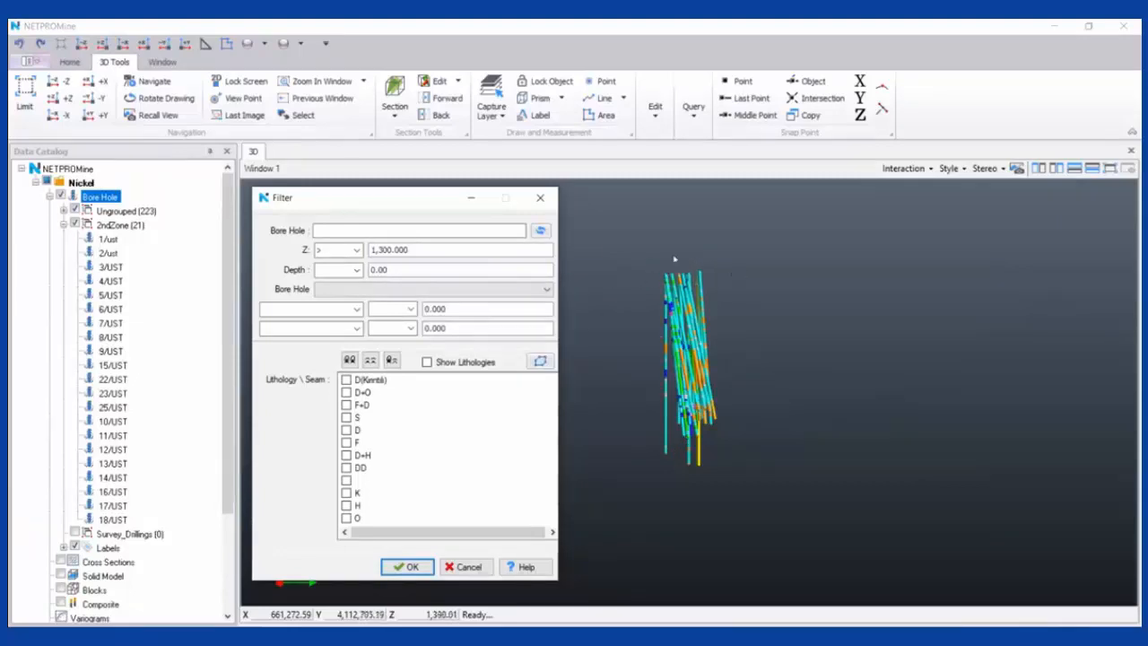
# Assign the filtered Ungrouped boreholes 101-ust through 126_ust to the Survey_Drillings group and collapse that group
pyautogui.click(142, 226)
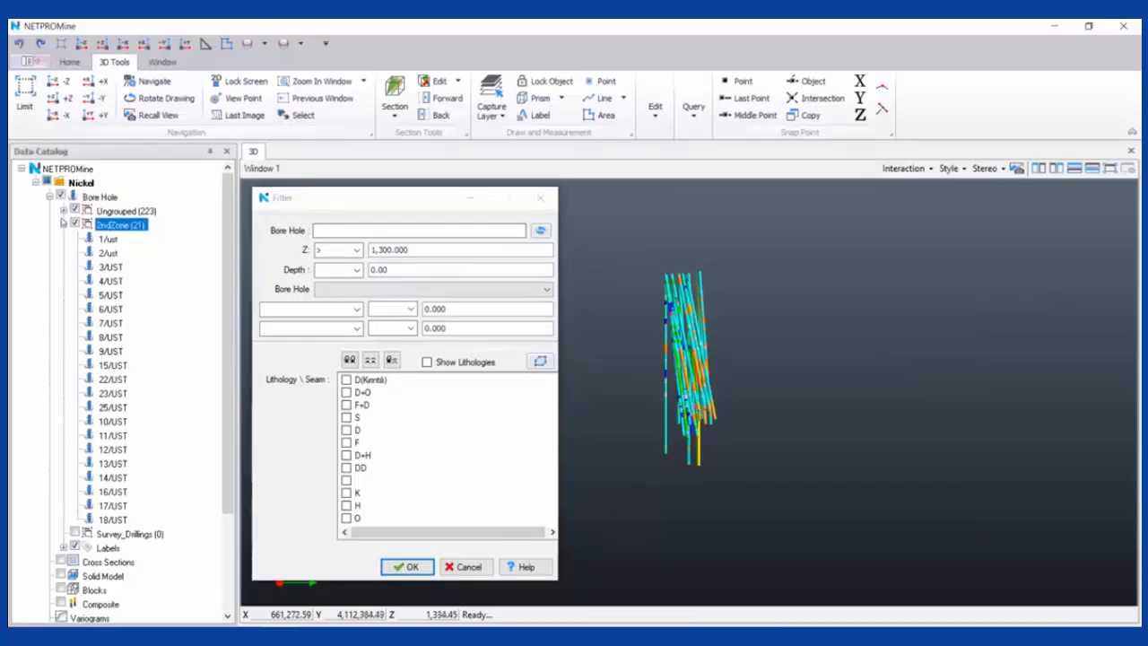
pyautogui.click(63, 224)
pyautogui.click(62, 210)
pyautogui.scroll(-1, 155, 380)
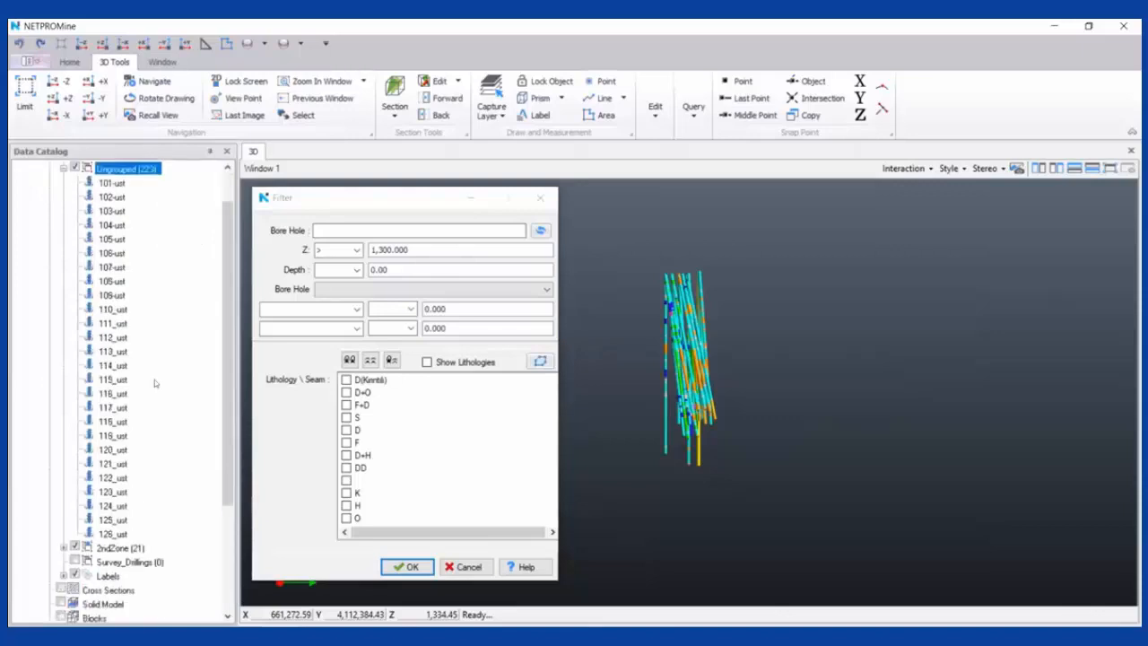
pyautogui.moveTo(112, 533); pyautogui.dragTo(112, 225)
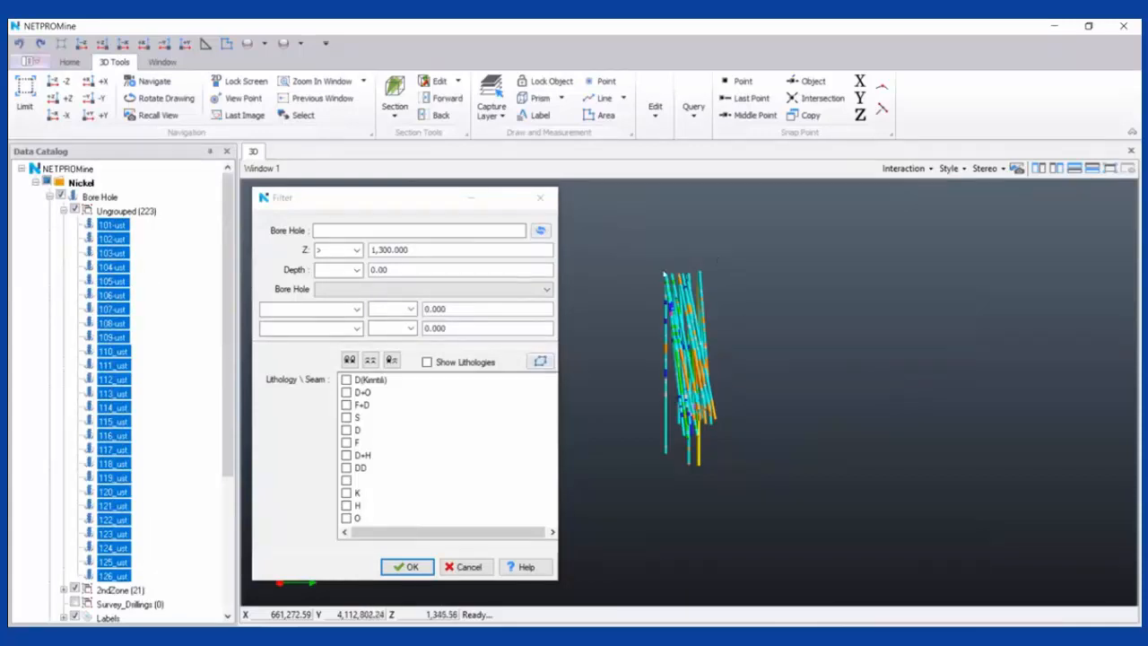
pyautogui.rightClick(157, 242)
pyautogui.moveTo(182, 259)
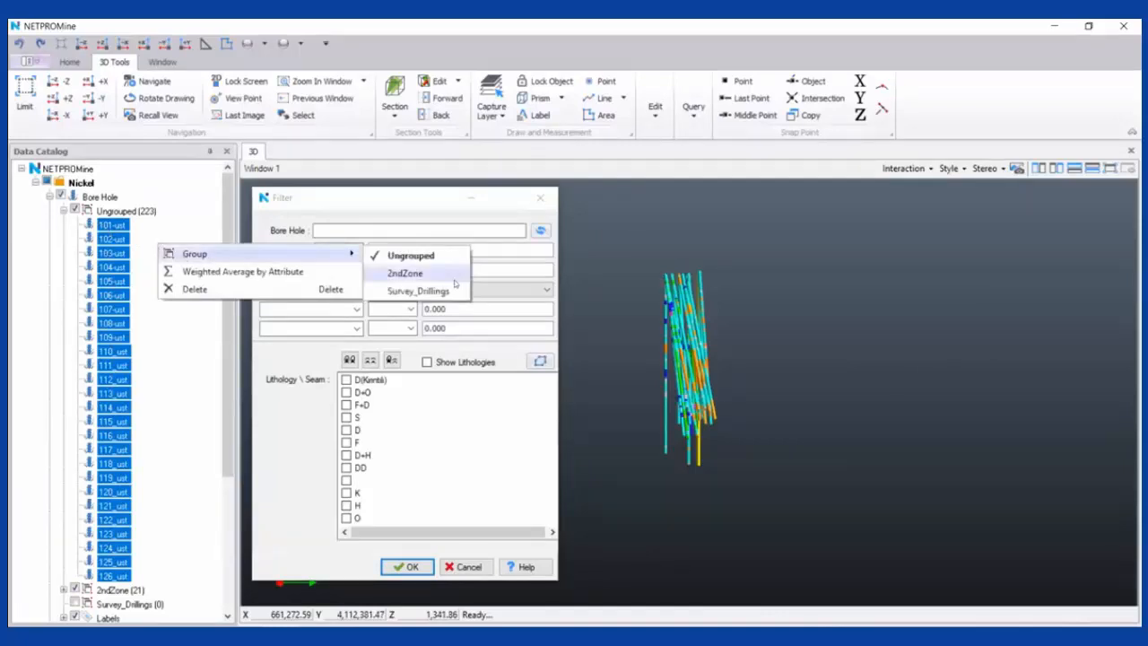
pyautogui.click(390, 359)
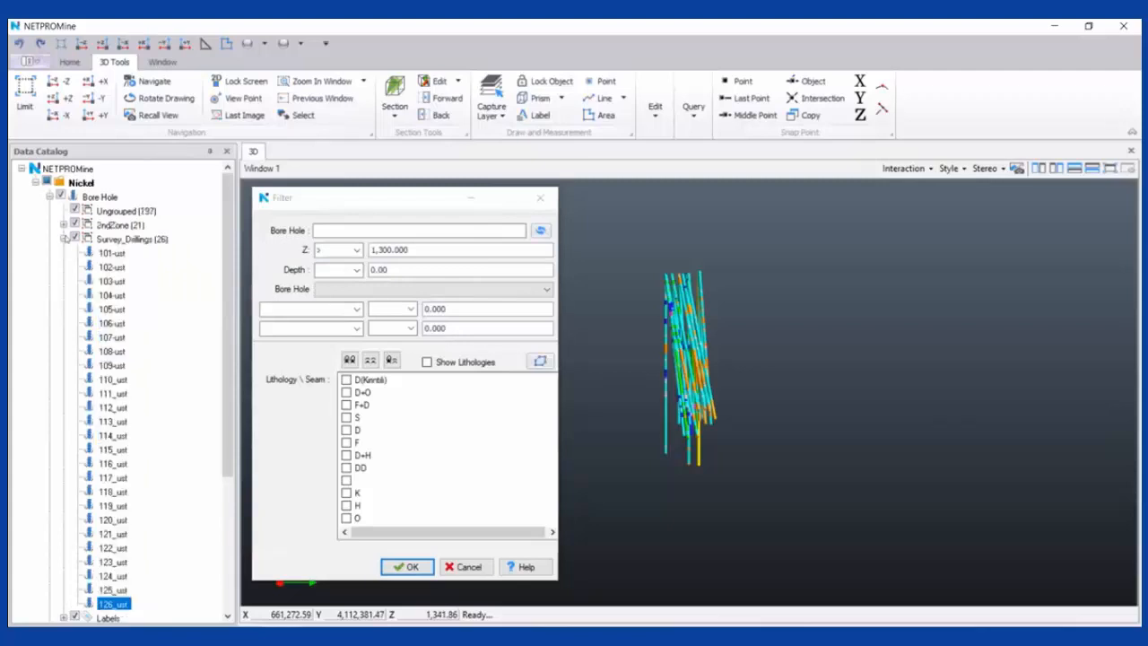
pyautogui.click(63, 239)
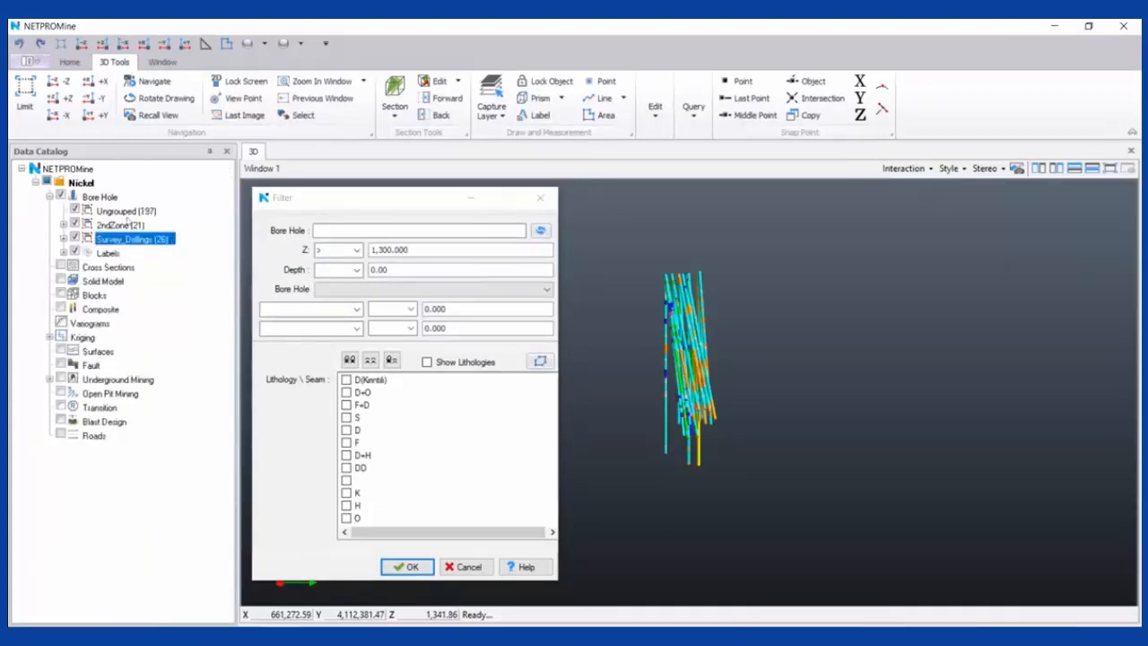
# Close the Filter dialog, remove the borehole filter and collapse the Ungrouped group
pyautogui.click(540, 197)
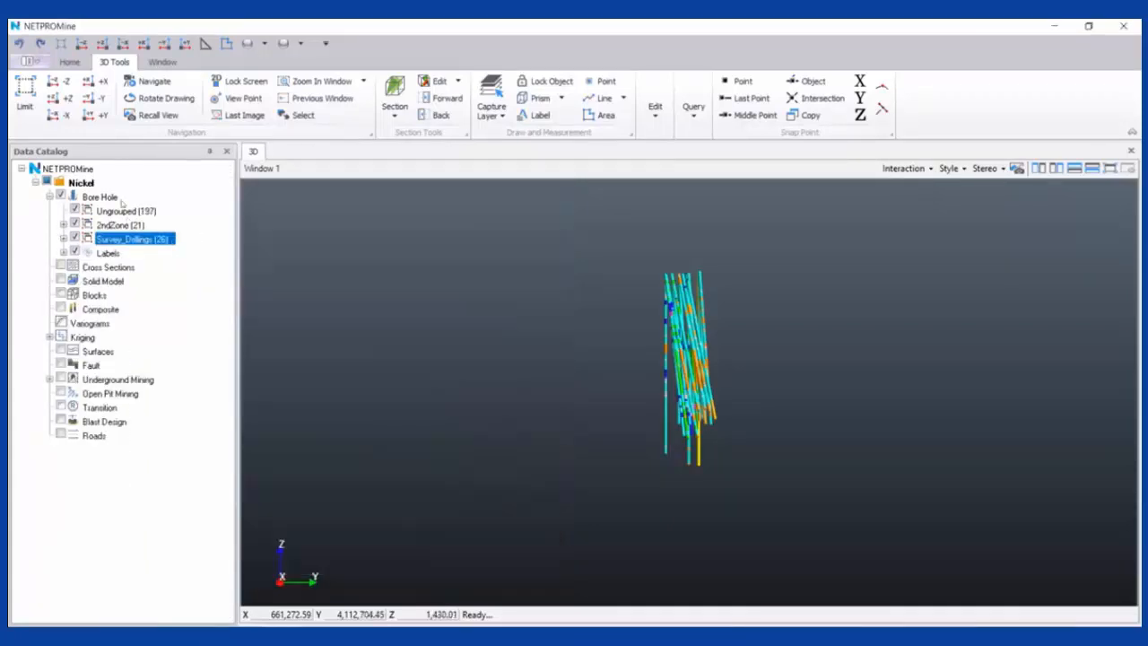
pyautogui.click(101, 196)
pyautogui.rightClick(126, 201)
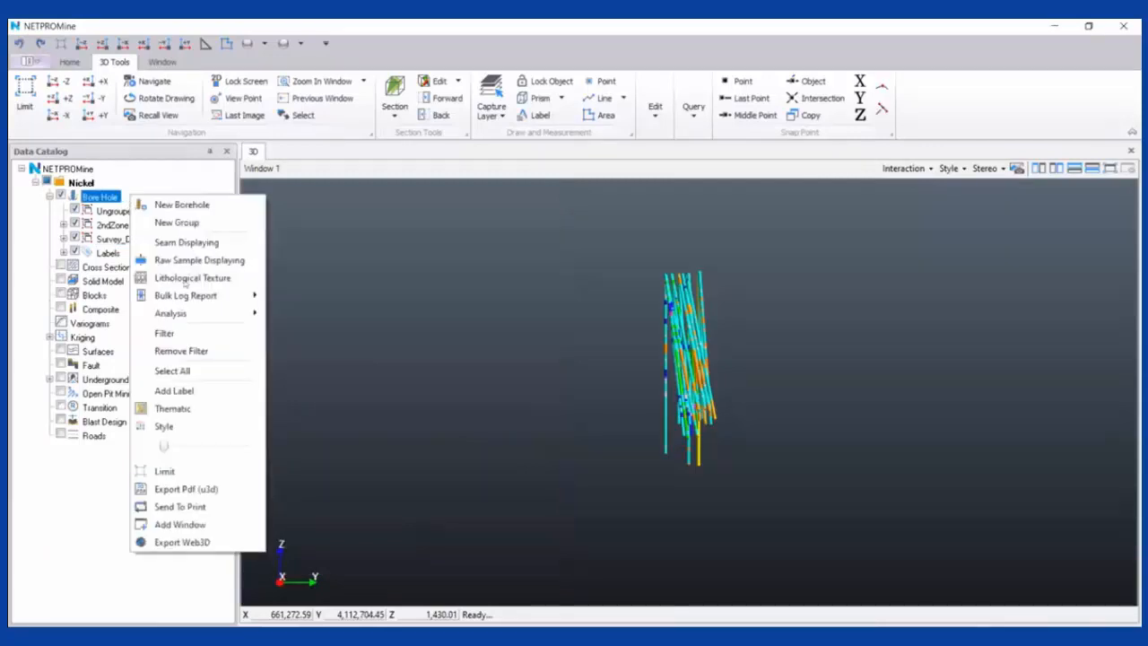
pyautogui.click(231, 351)
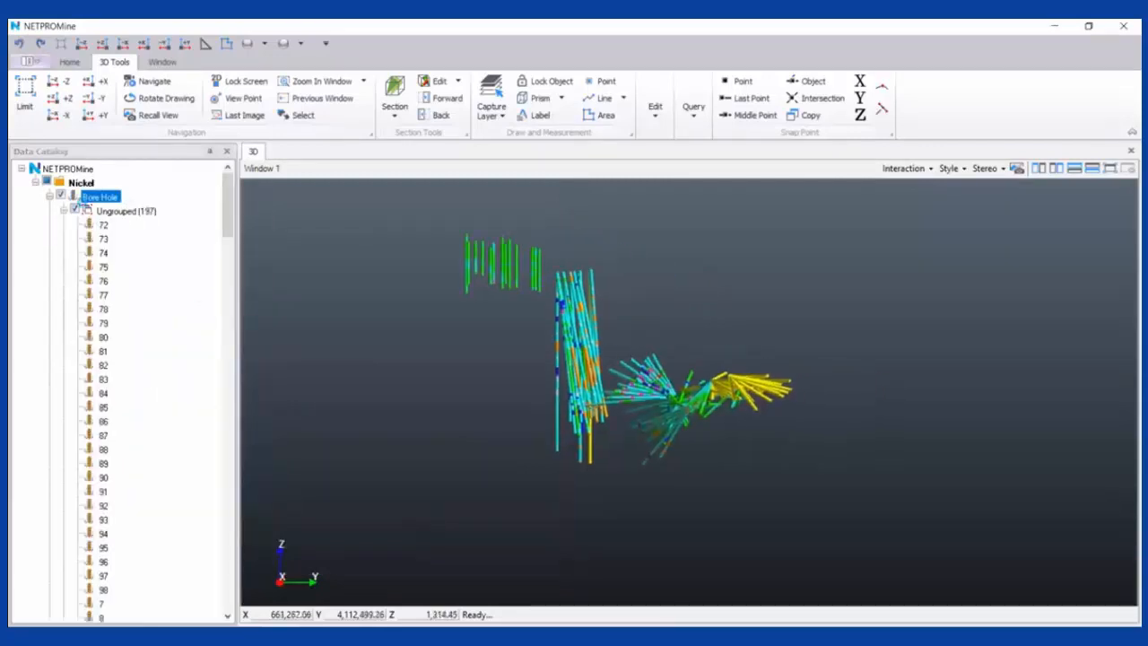
pyautogui.click(64, 210)
# Hide the 2ndZone group in the 3D view
pyautogui.moveTo(628, 341); pyautogui.dragTo(663, 356, button='middle')
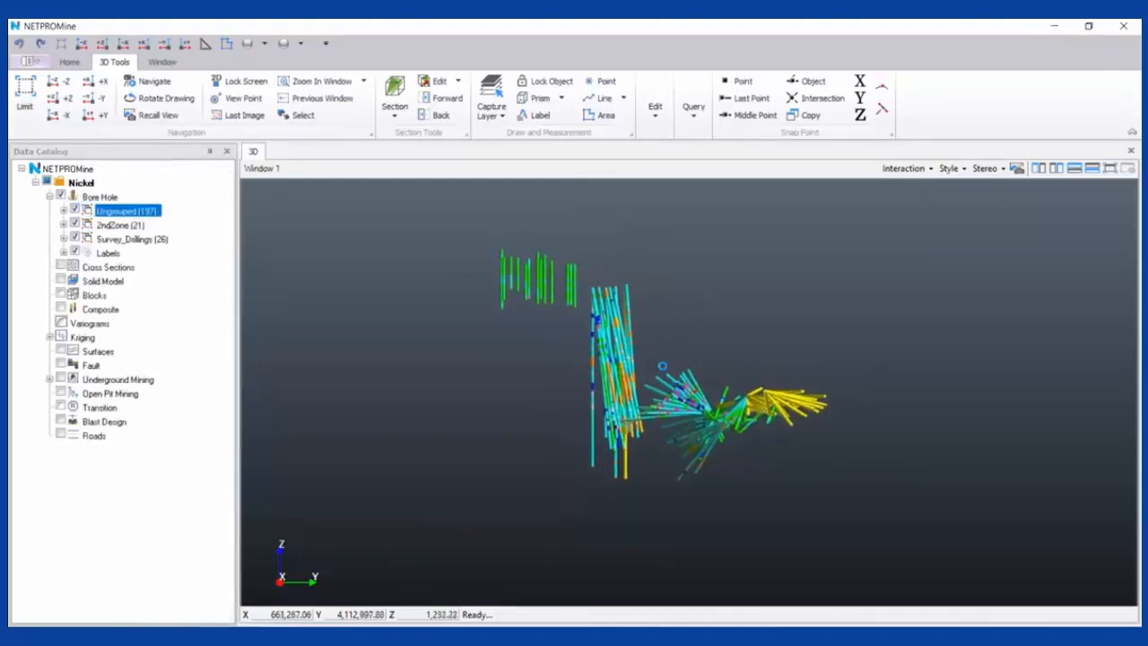
pyautogui.moveTo(700, 345); pyautogui.dragTo(591, 418)
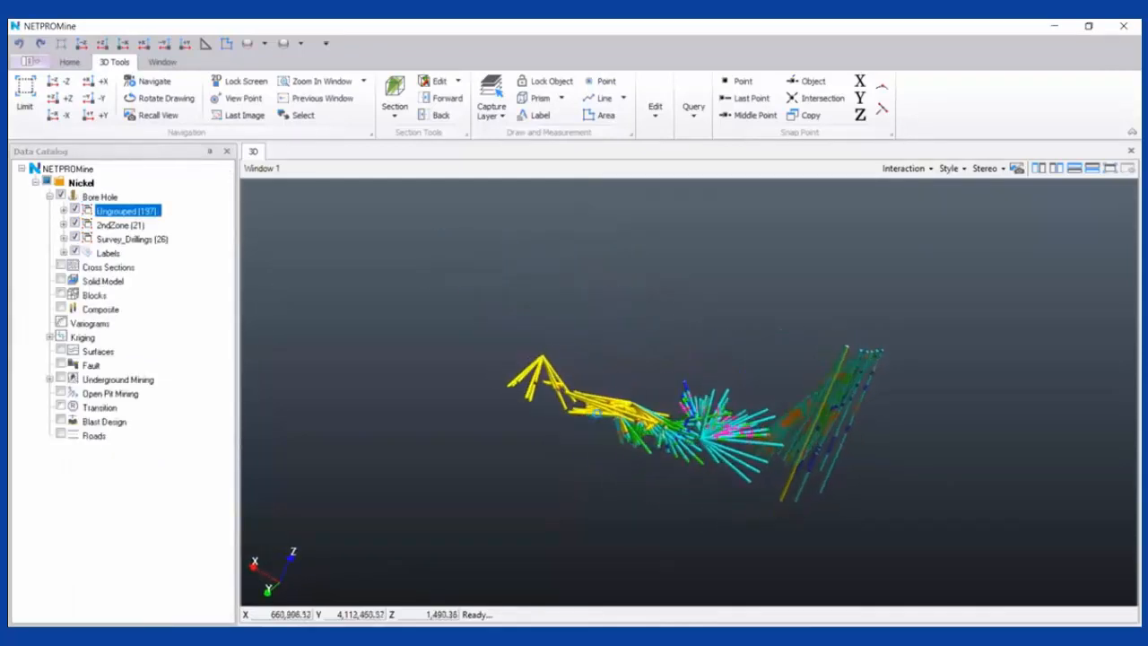
pyautogui.scroll(-5, 792, 404)
pyautogui.moveTo(587, 355); pyautogui.dragTo(633, 377, button='middle')
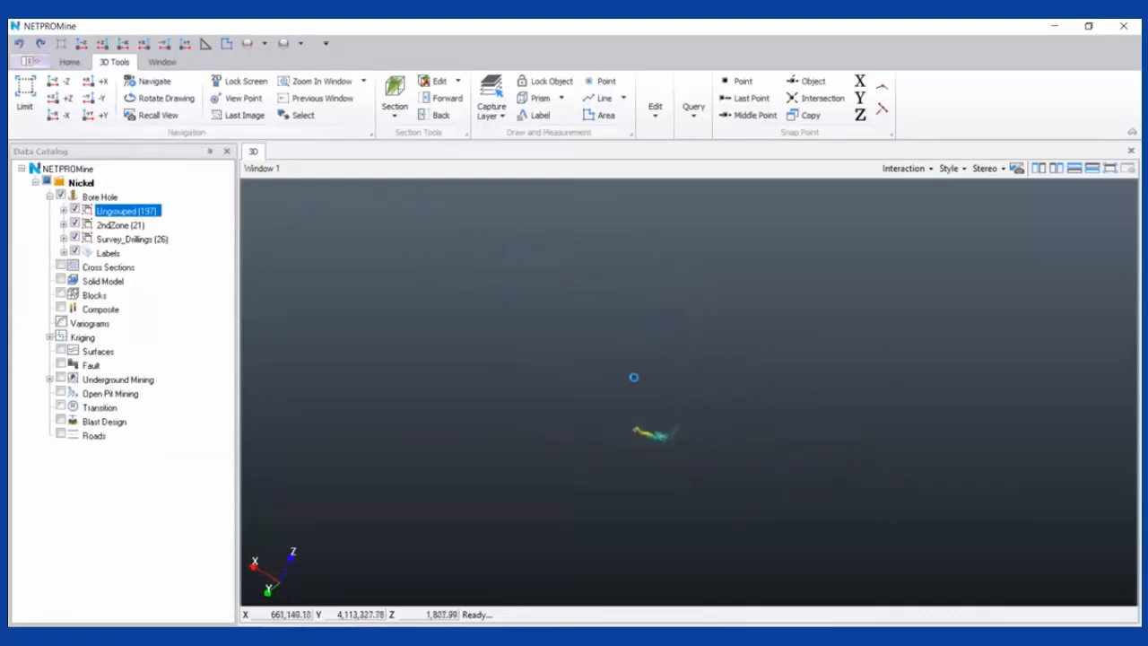
pyautogui.scroll(3, 633, 377)
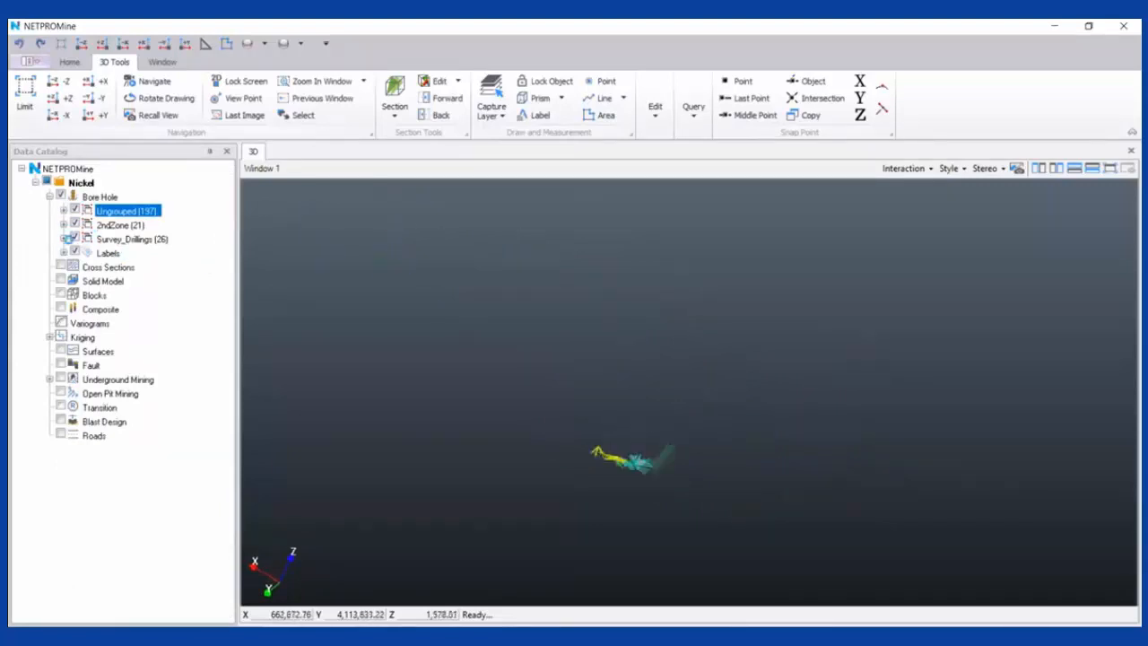
pyautogui.click(75, 225)
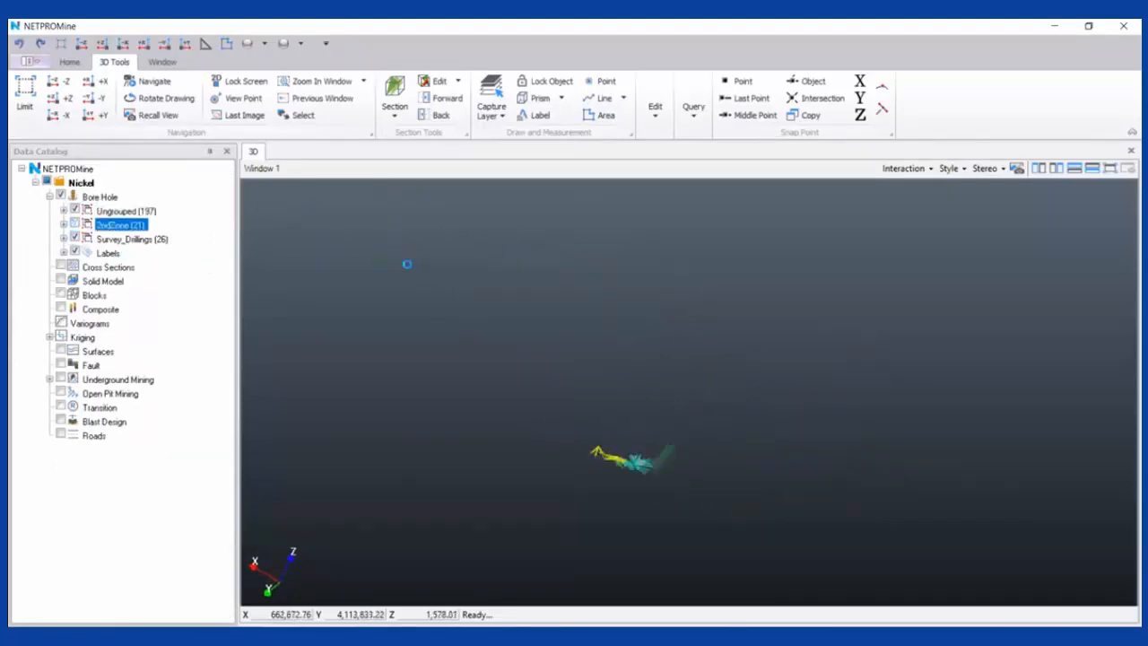
# Hide the Survey_Drillings borehole group in the 3D view and inspect the Ungrouped boreholes
pyautogui.scroll(5, 681, 417)
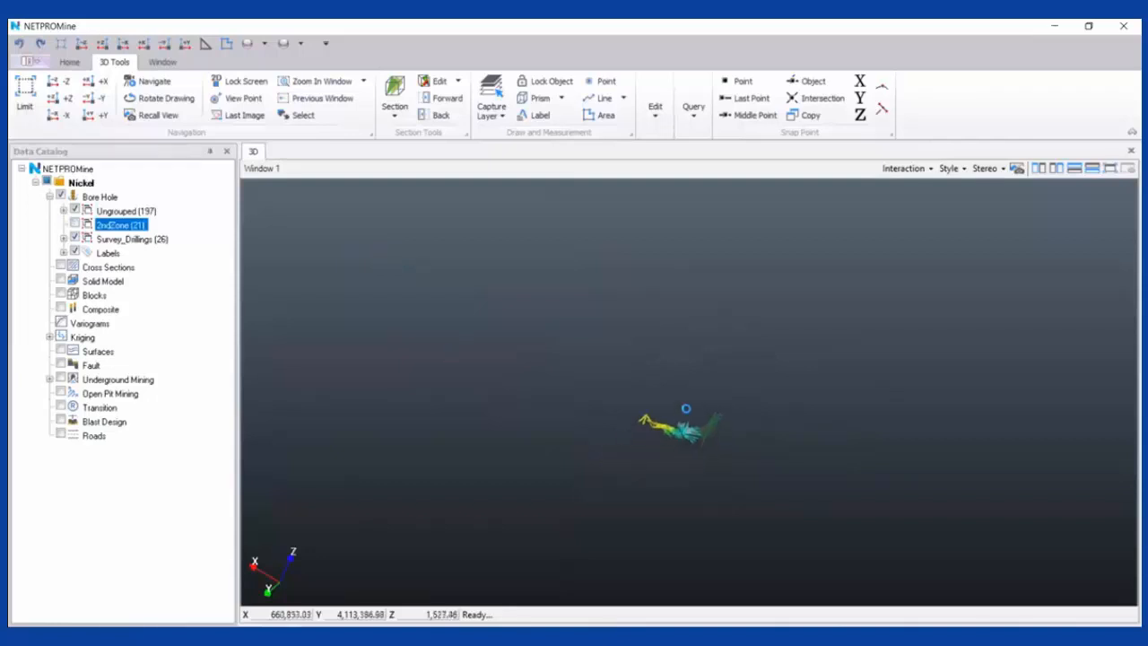
pyautogui.moveTo(661, 387); pyautogui.dragTo(603, 453, button='middle')
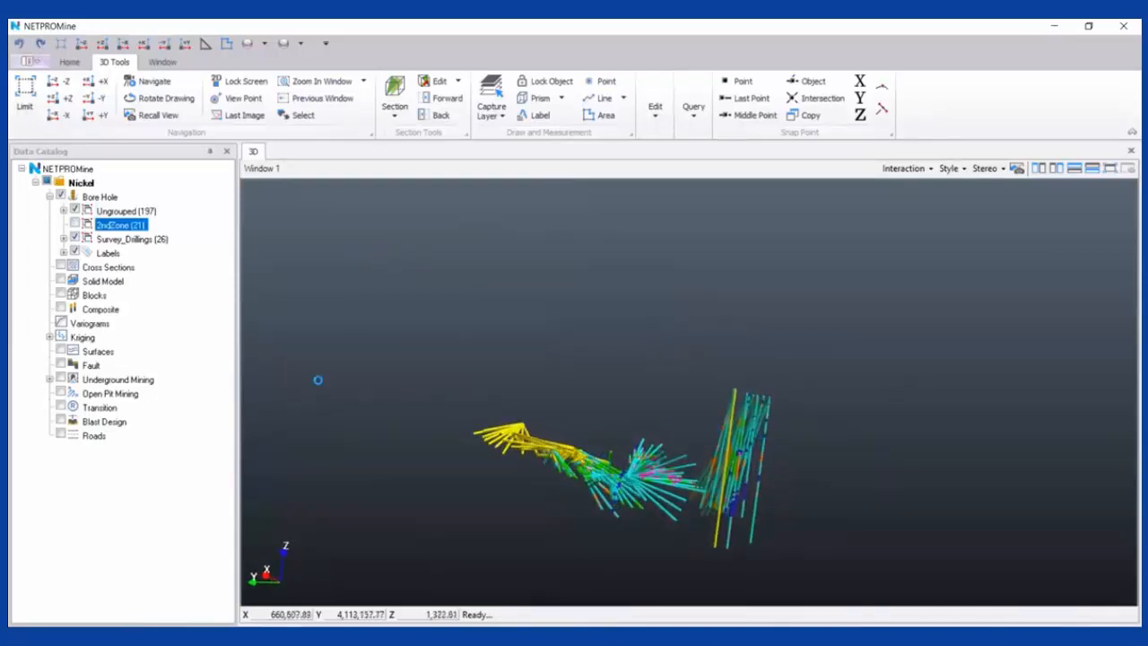
pyautogui.click(73, 238)
pyautogui.click(73, 238)
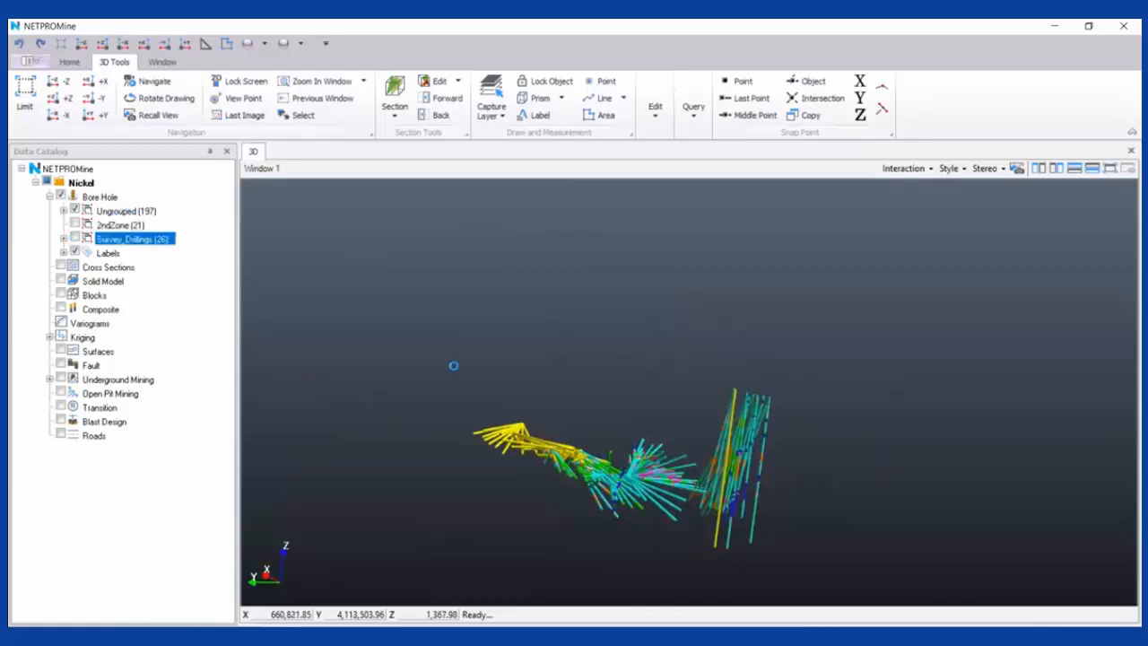
pyautogui.moveTo(666, 420); pyautogui.dragTo(414, 377, button='middle')
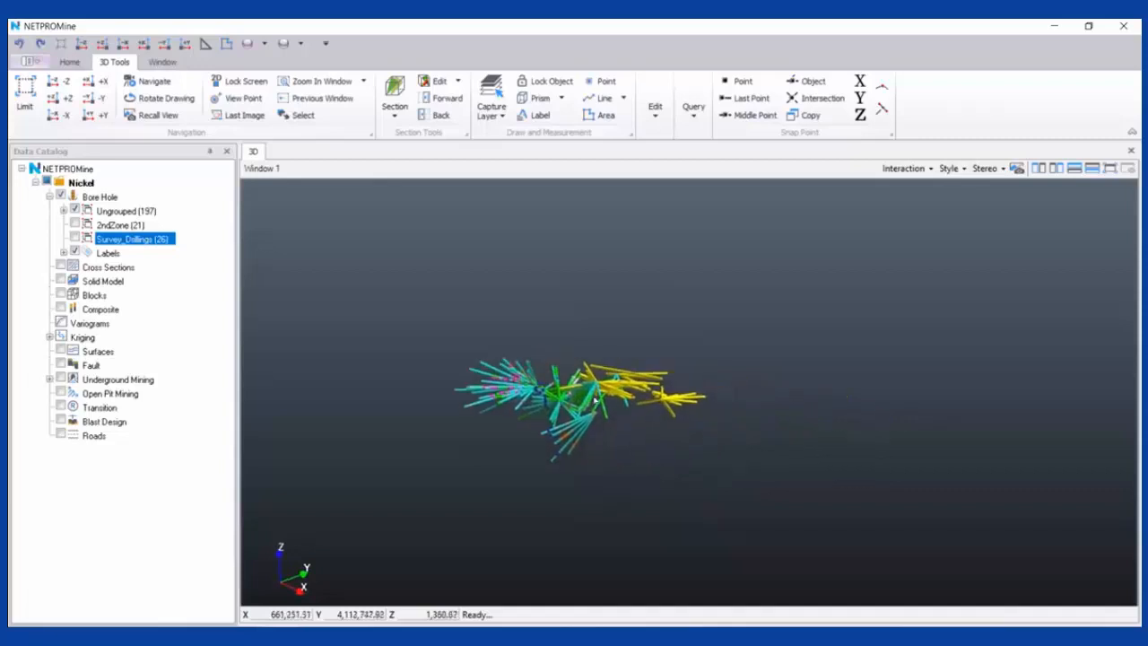
pyautogui.scroll(3, 414, 378)
pyautogui.moveTo(628, 333); pyautogui.dragTo(799, 422, button='middle')
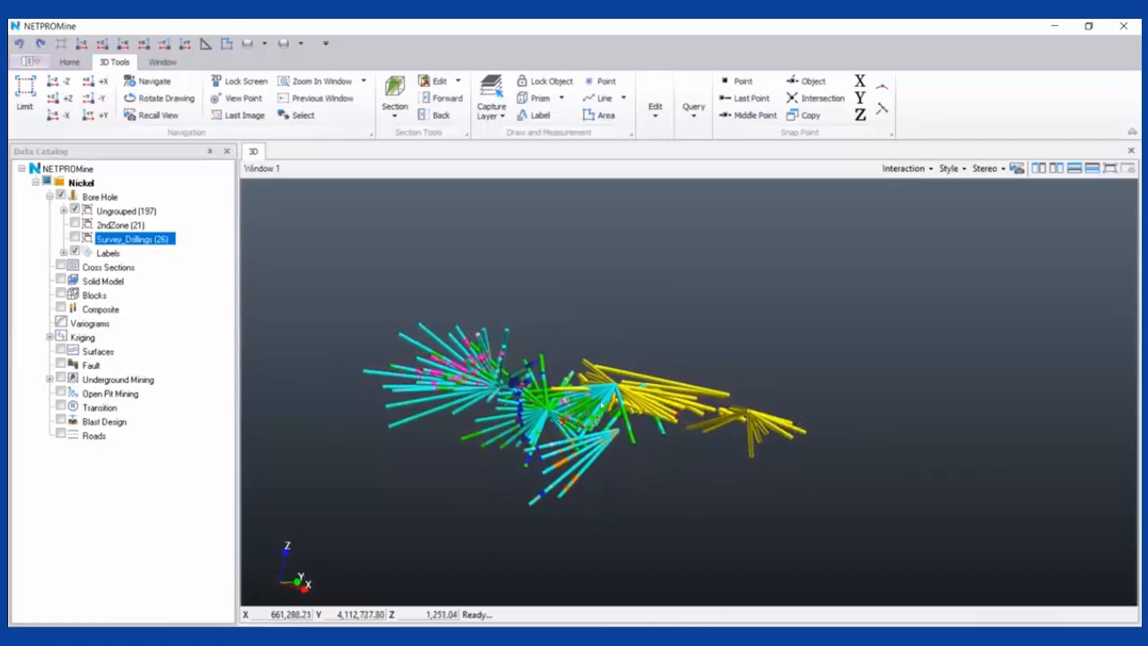
pyautogui.moveTo(655, 368); pyautogui.dragTo(636, 434, button='middle')
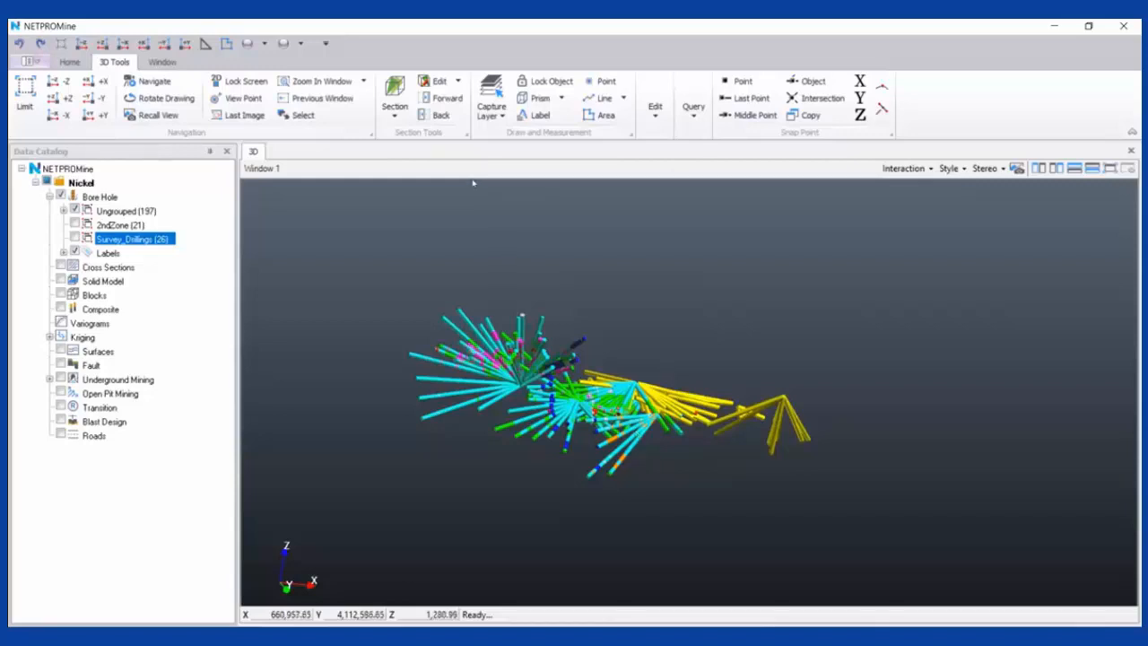
# Display the raw sample values of the Nickel attribute for all boreholes under Bore Hole
pyautogui.click(201, 195)
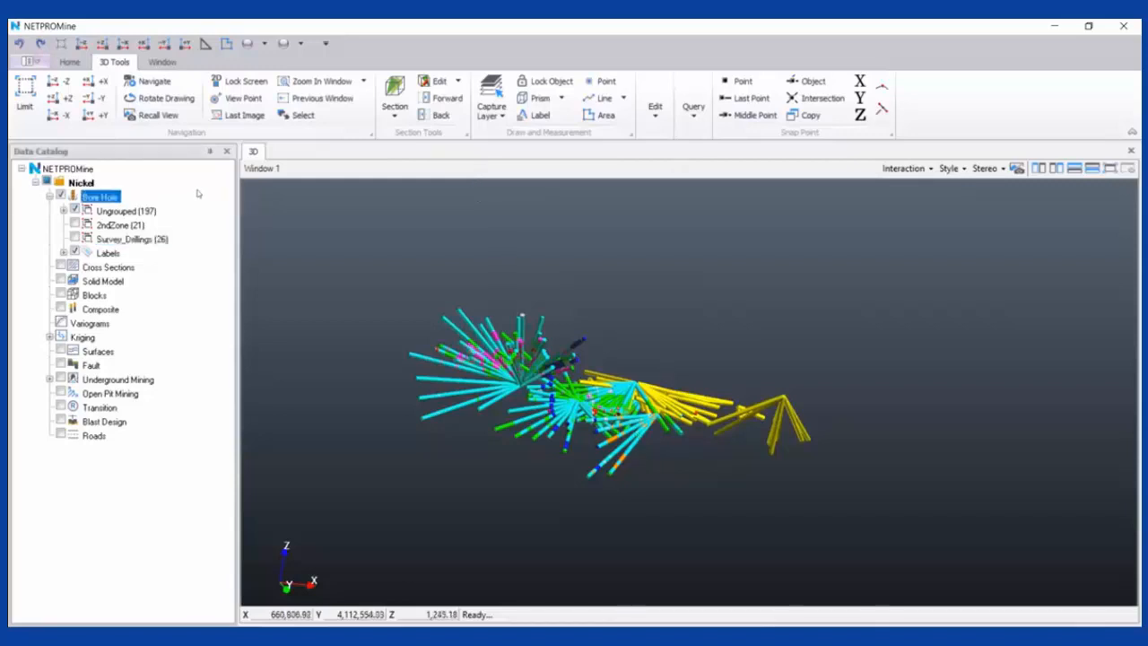
pyautogui.rightClick(134, 197)
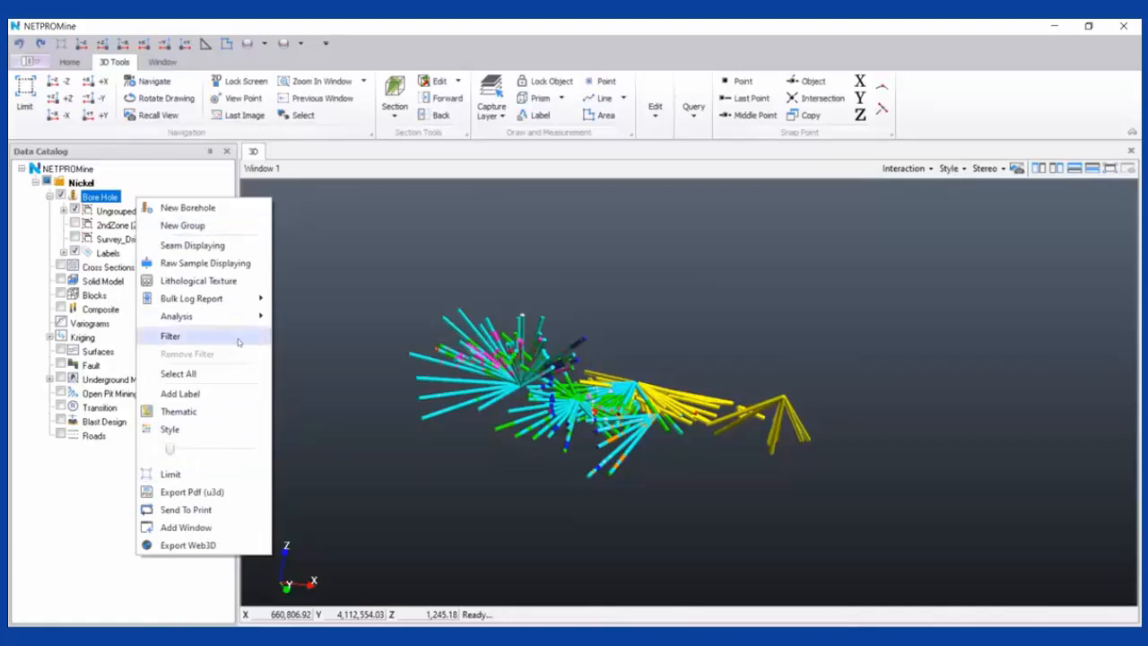
pyautogui.click(236, 266)
pyautogui.click(333, 230)
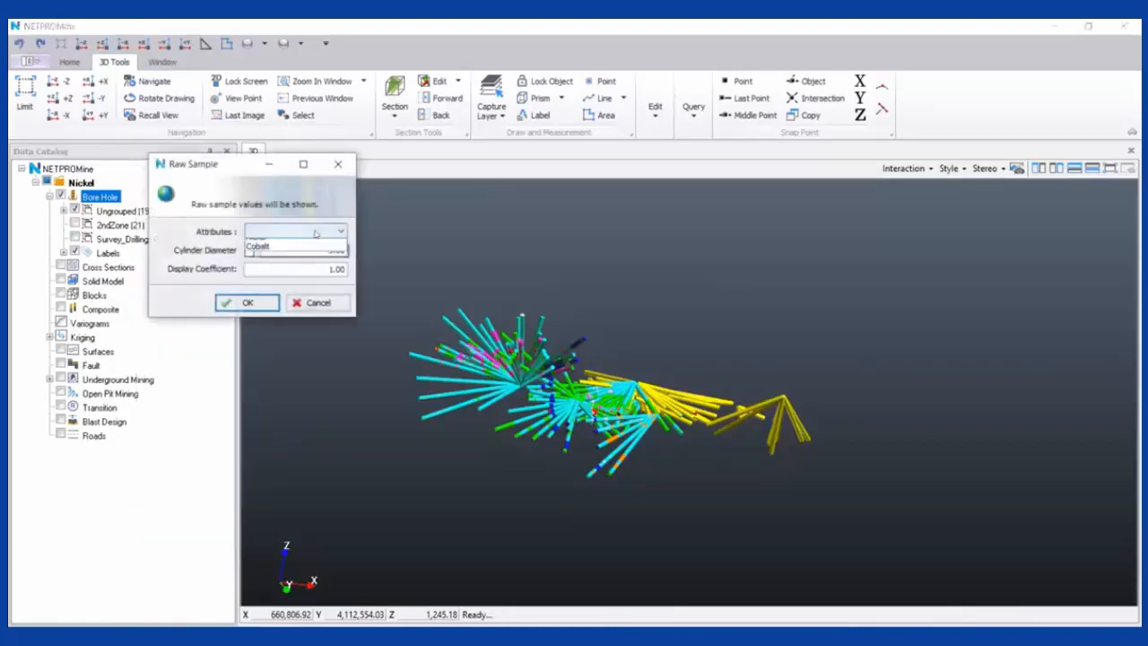
pyautogui.click(330, 240)
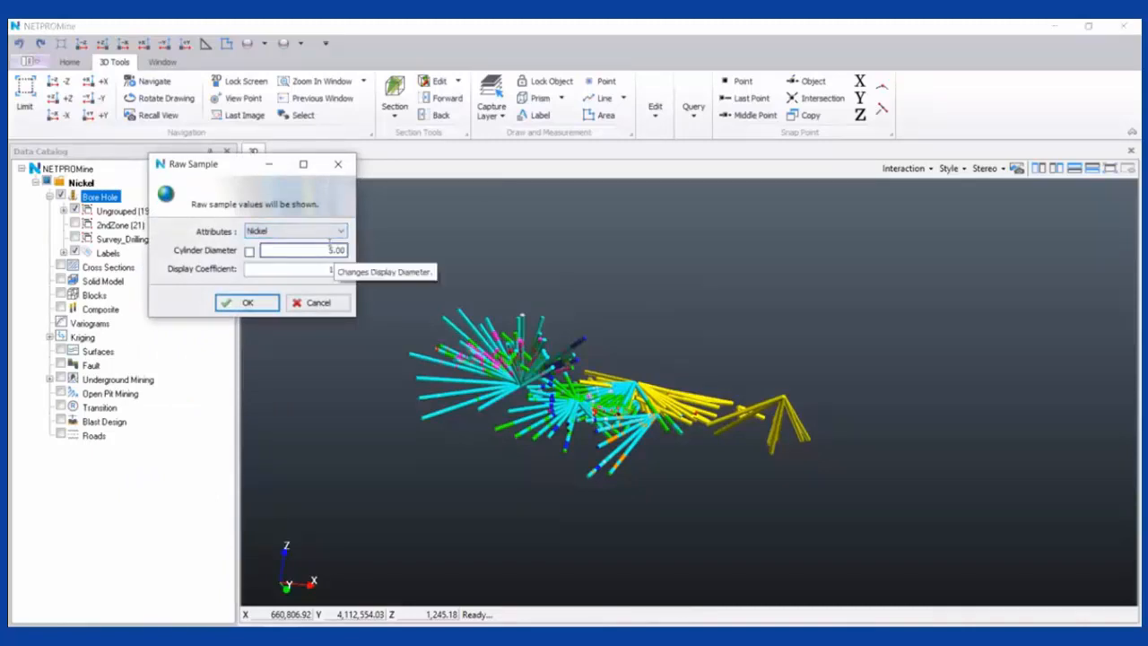
pyautogui.click(246, 302)
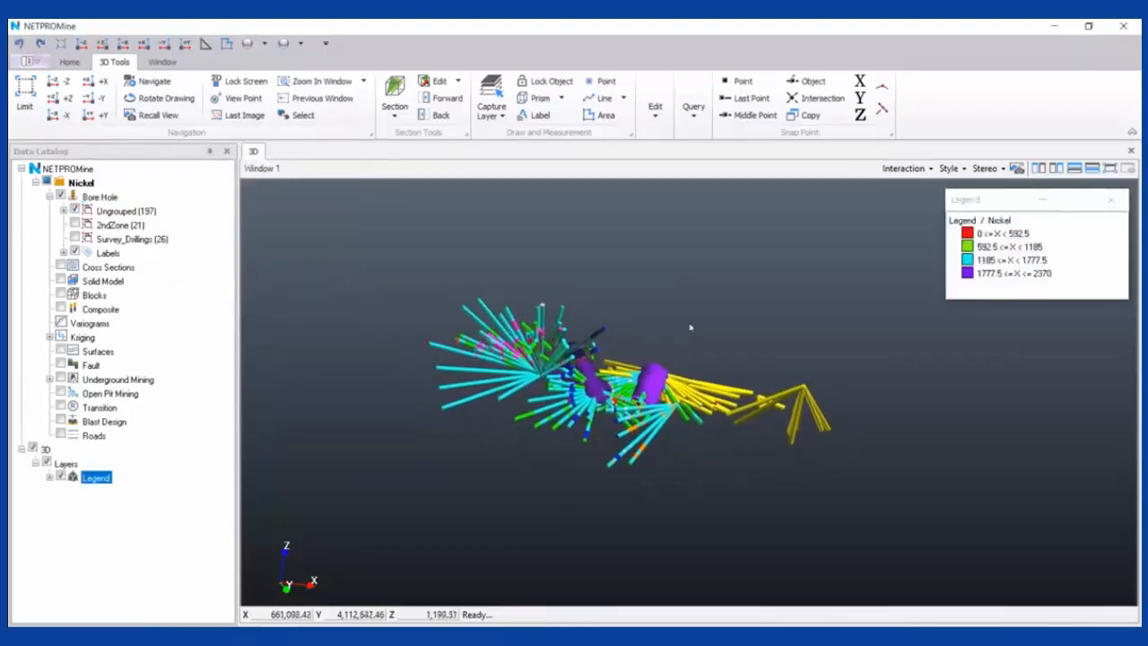
# Examine the Nickel raw sample cylinders along the boreholes against the legend's grade ranges
pyautogui.moveTo(691, 327); pyautogui.dragTo(498, 417)
pyautogui.moveTo(498, 417); pyautogui.dragTo(438, 423, button='middle')
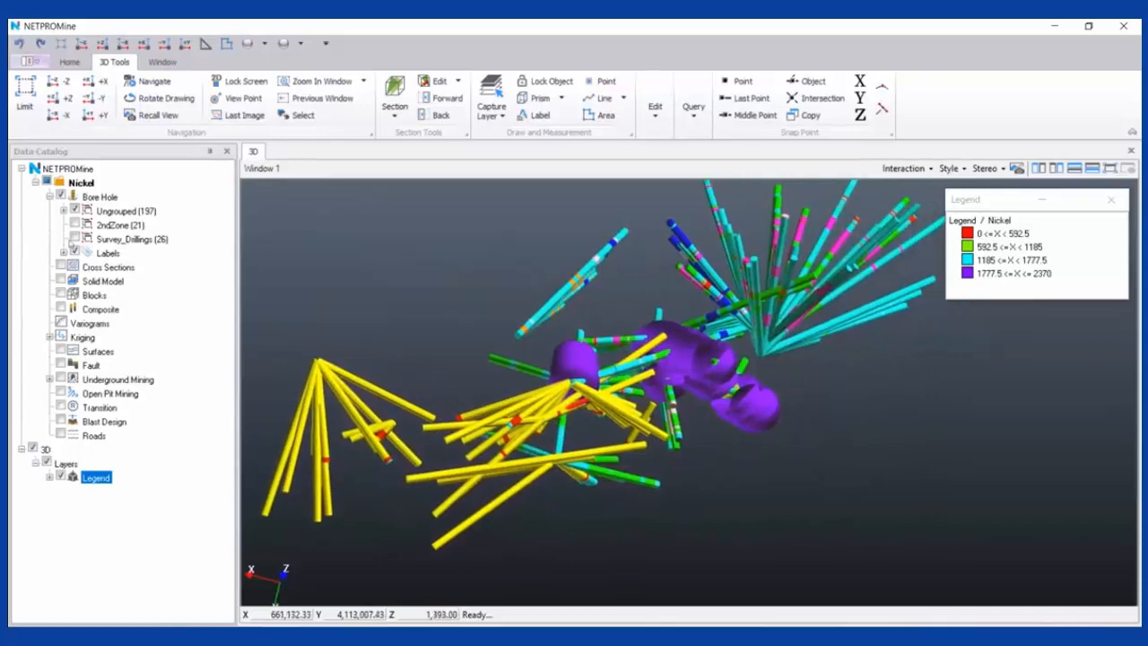
pyautogui.scroll(-2, 654, 370)
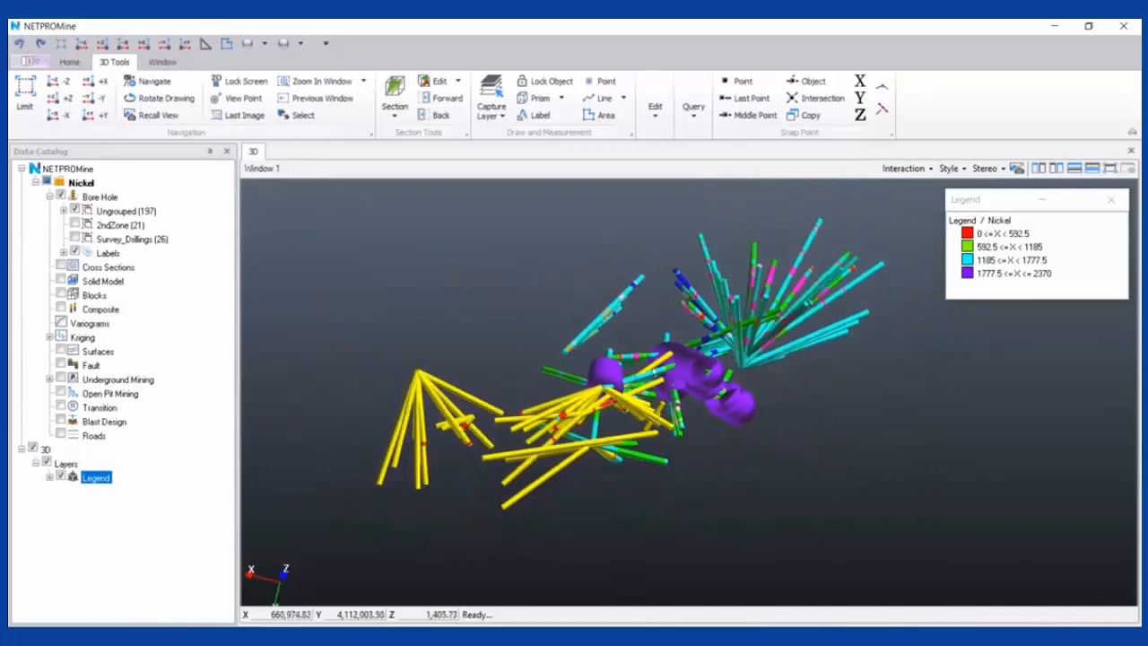
pyautogui.moveTo(655, 369); pyautogui.dragTo(616, 349)
pyautogui.scroll(2, 617, 350)
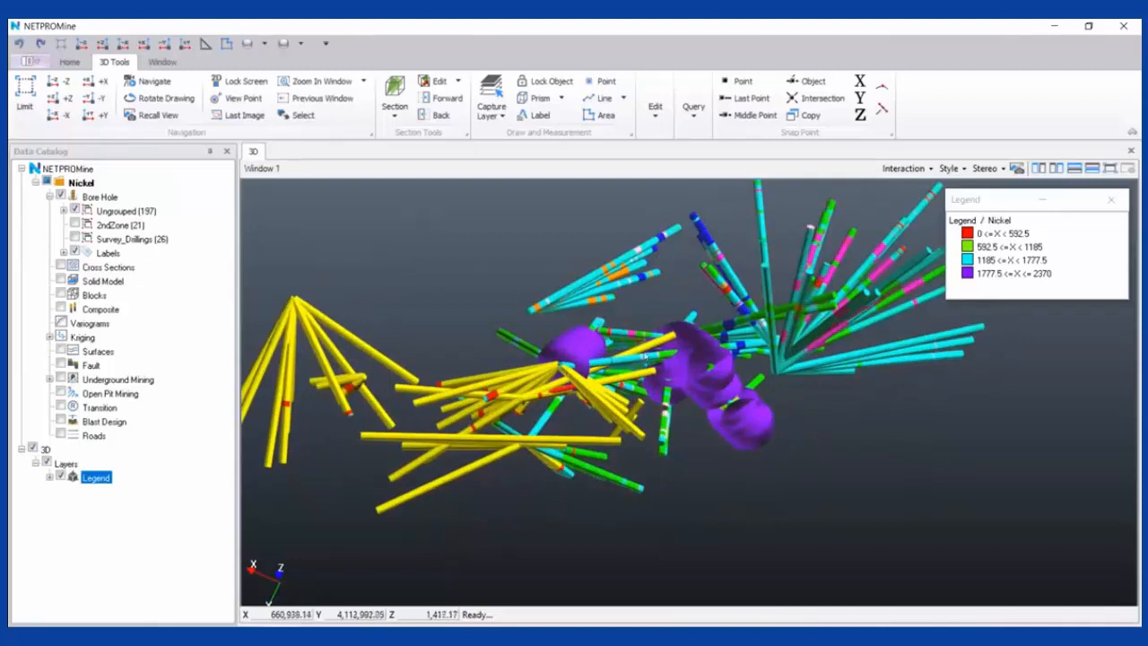
pyautogui.scroll(-2, 294, 447)
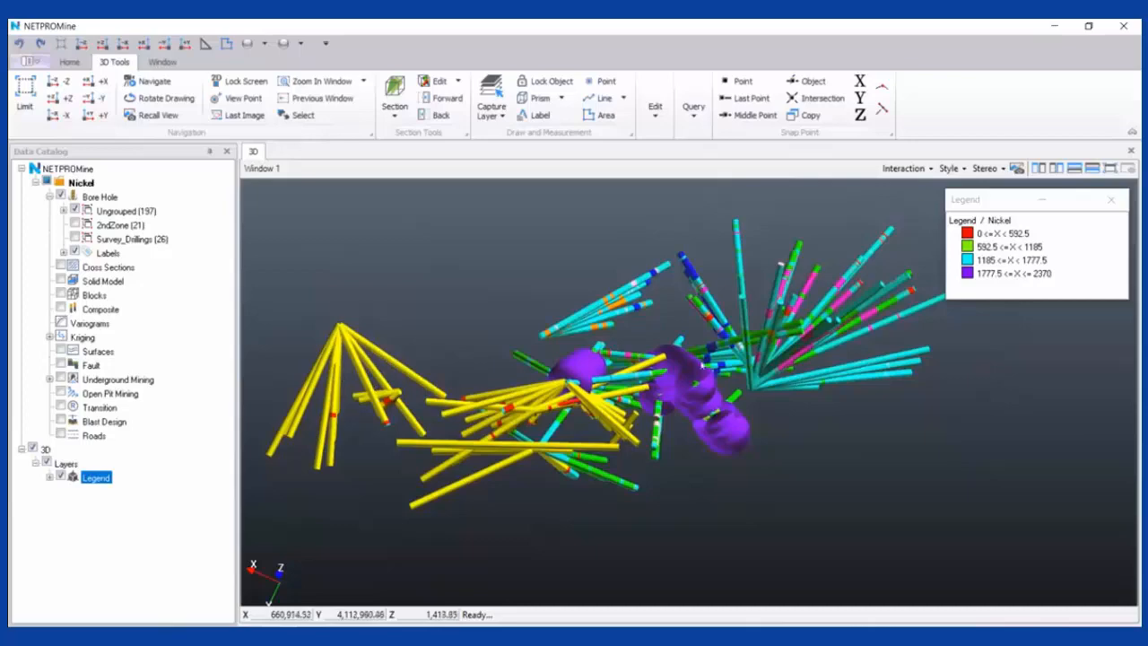
# Delete the 3D node and its layers from the data catalog
pyautogui.moveTo(702, 365)
pyautogui.mouseDown(button='middle')
pyautogui.moveTo(692, 326)
pyautogui.moveTo(696, 357)
pyautogui.mouseUp(button='middle')
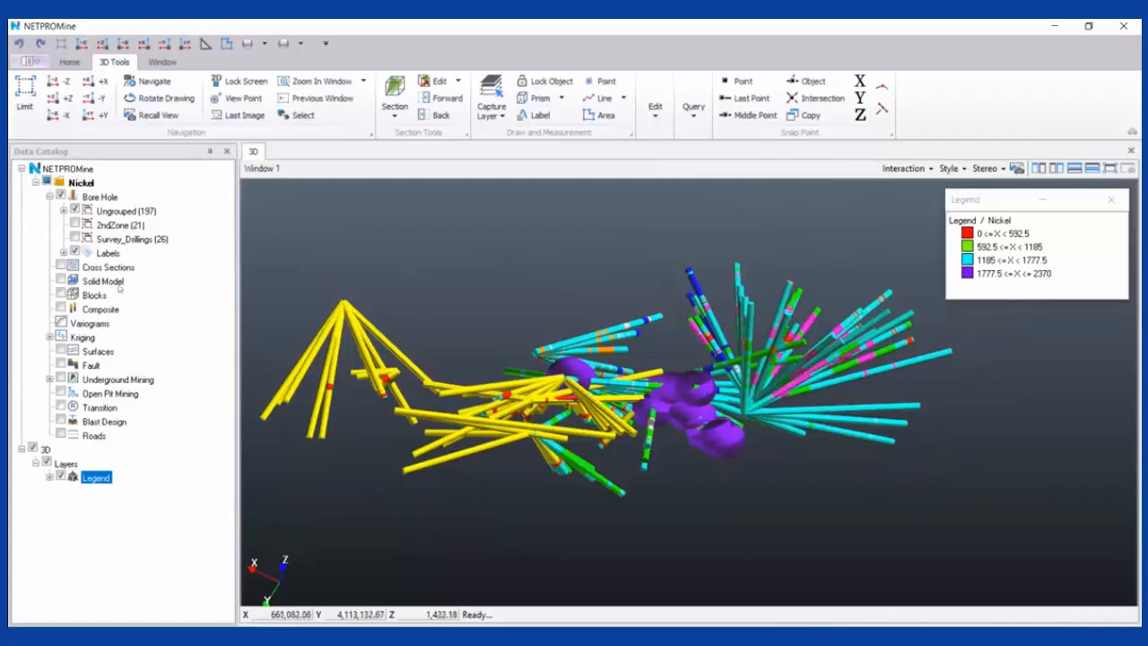
pyautogui.click(44, 448)
pyautogui.rightClick(44, 448)
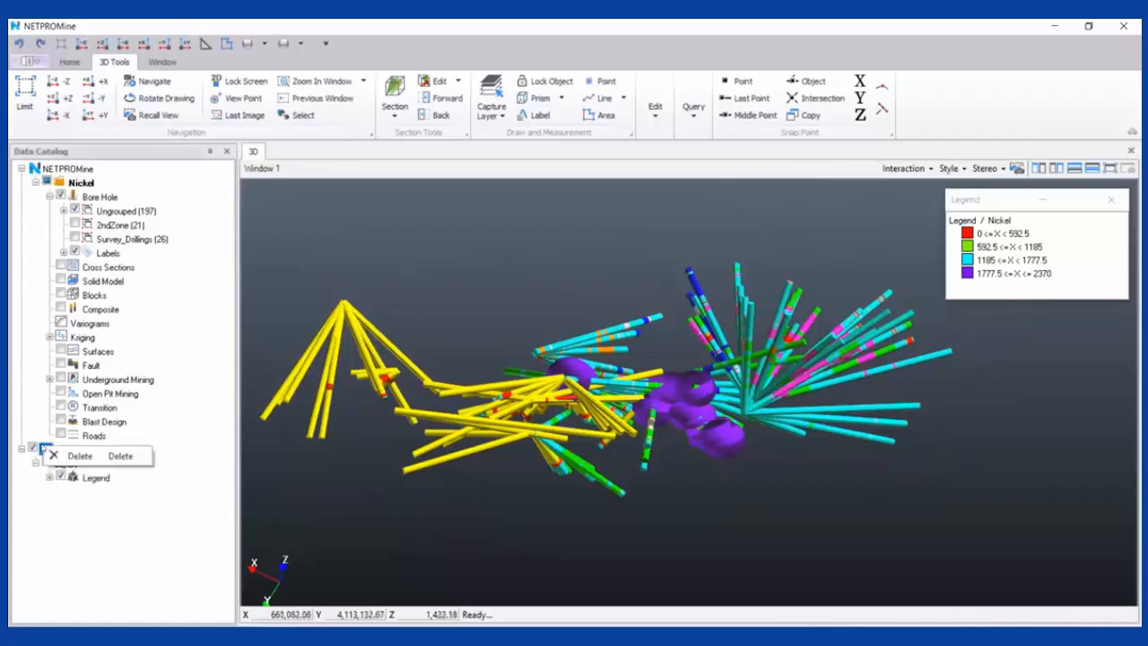
pyautogui.click(54, 456)
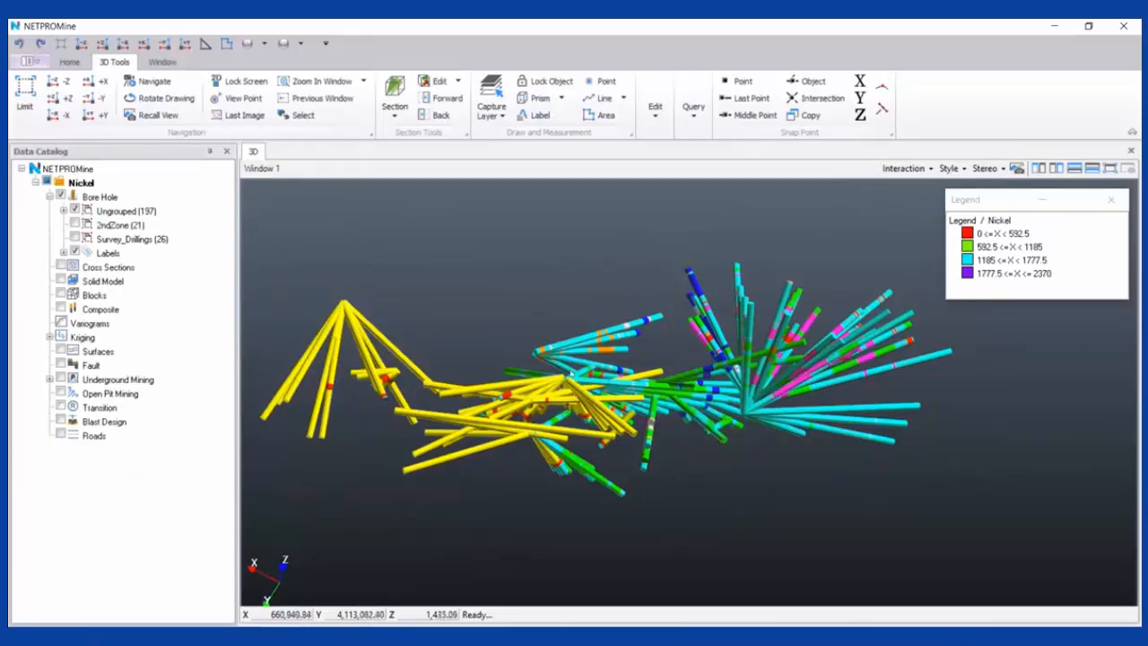
# Filter the boreholes by lithology K with Show Lithologies enabled
pyautogui.click(100, 196)
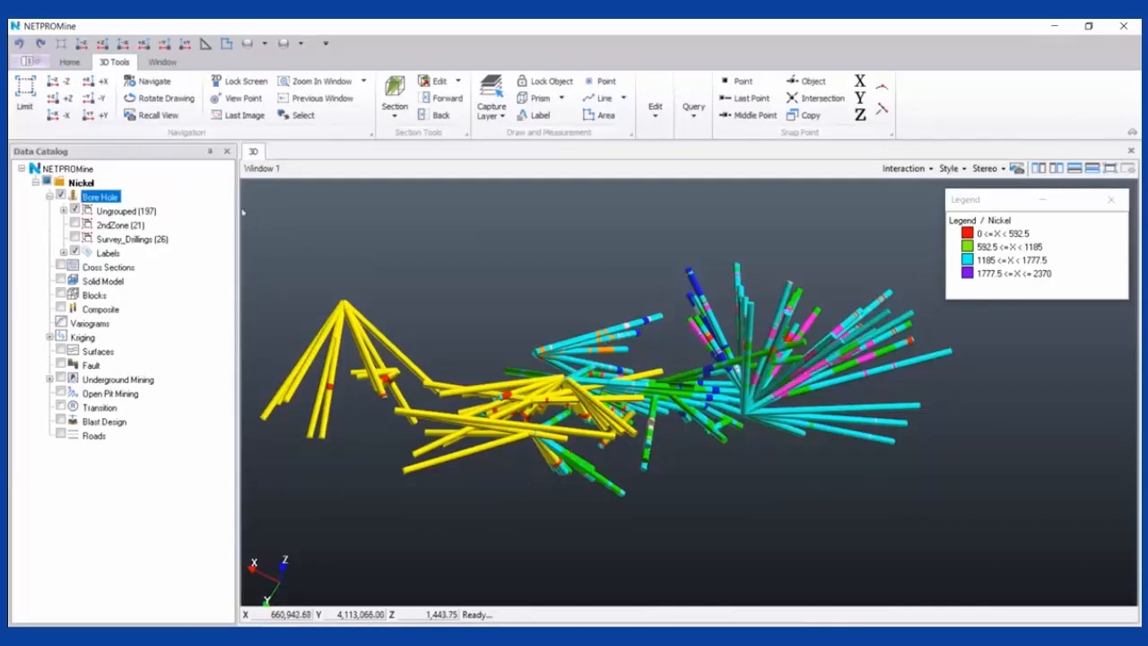
pyautogui.rightClick(133, 197)
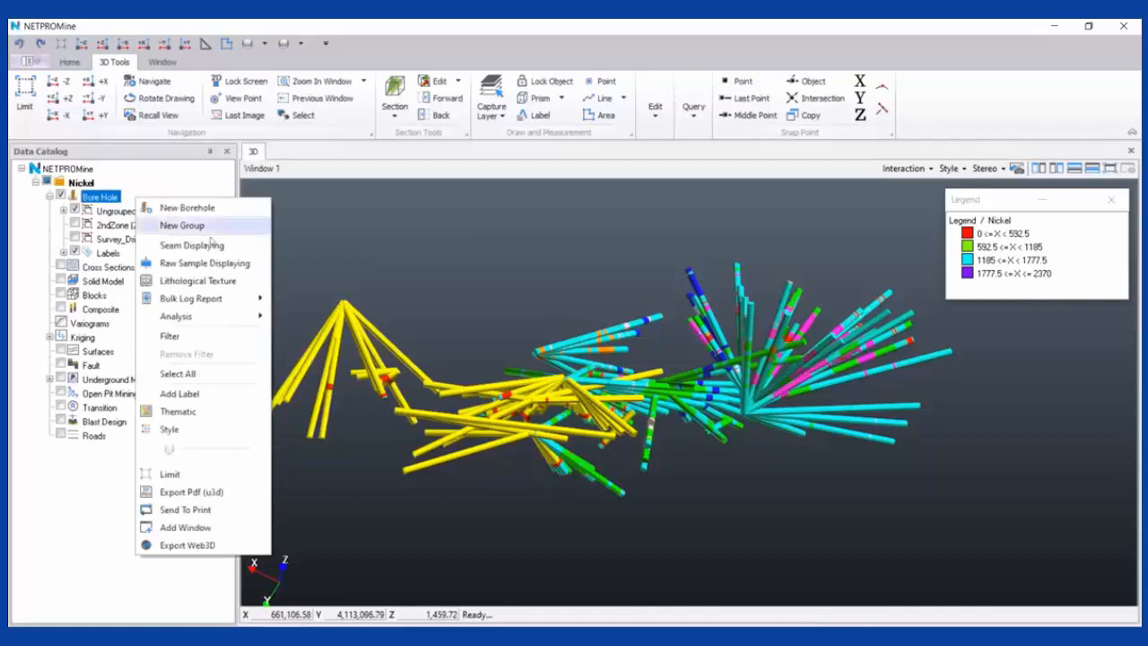
pyautogui.click(226, 335)
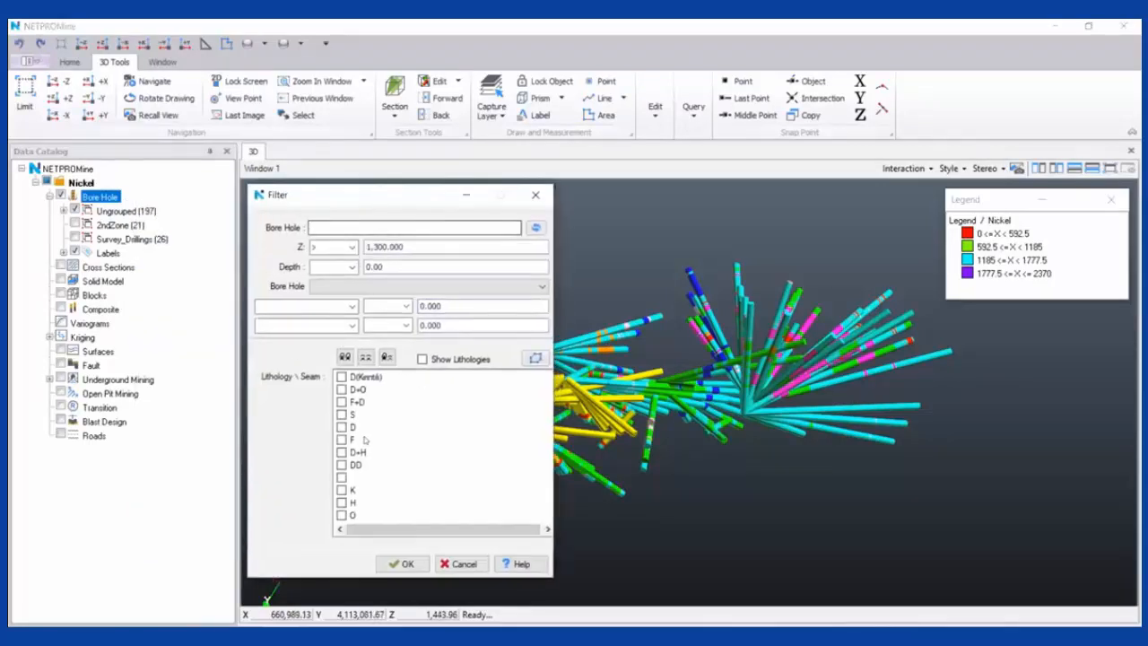
pyautogui.click(342, 490)
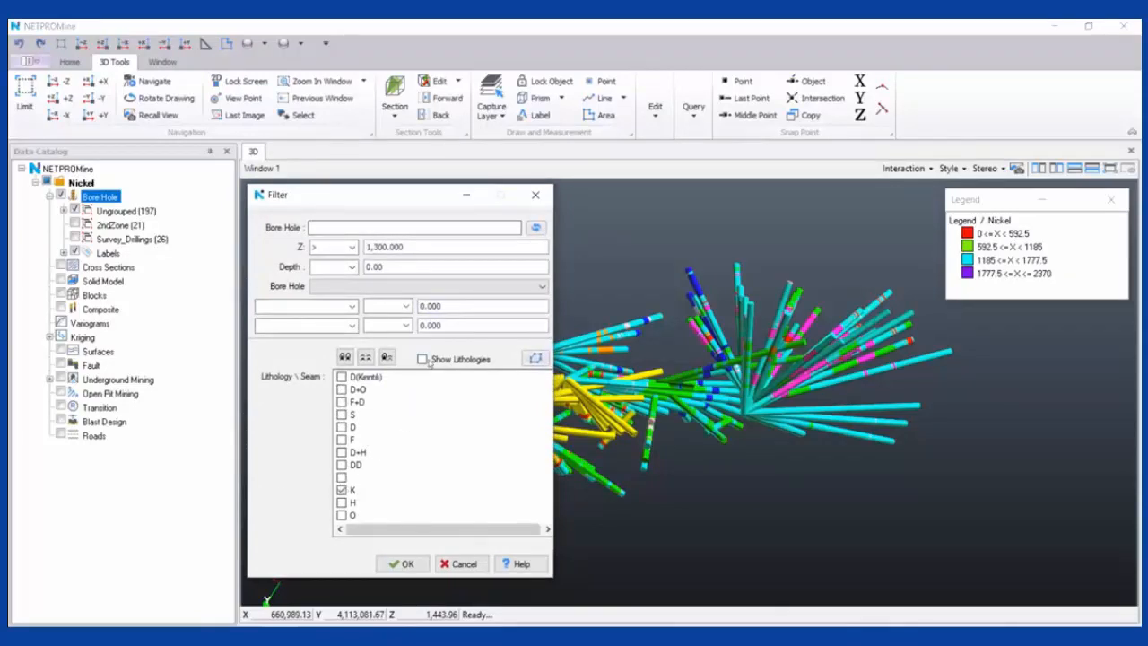
pyautogui.click(424, 360)
pyautogui.click(408, 565)
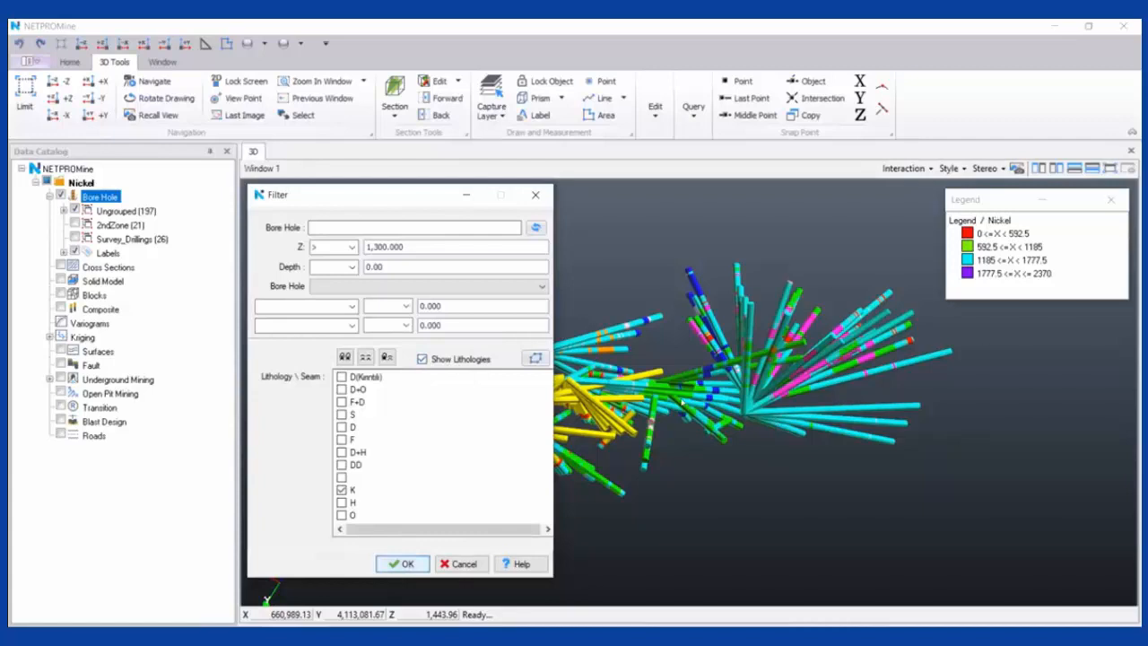
pyautogui.click(728, 414)
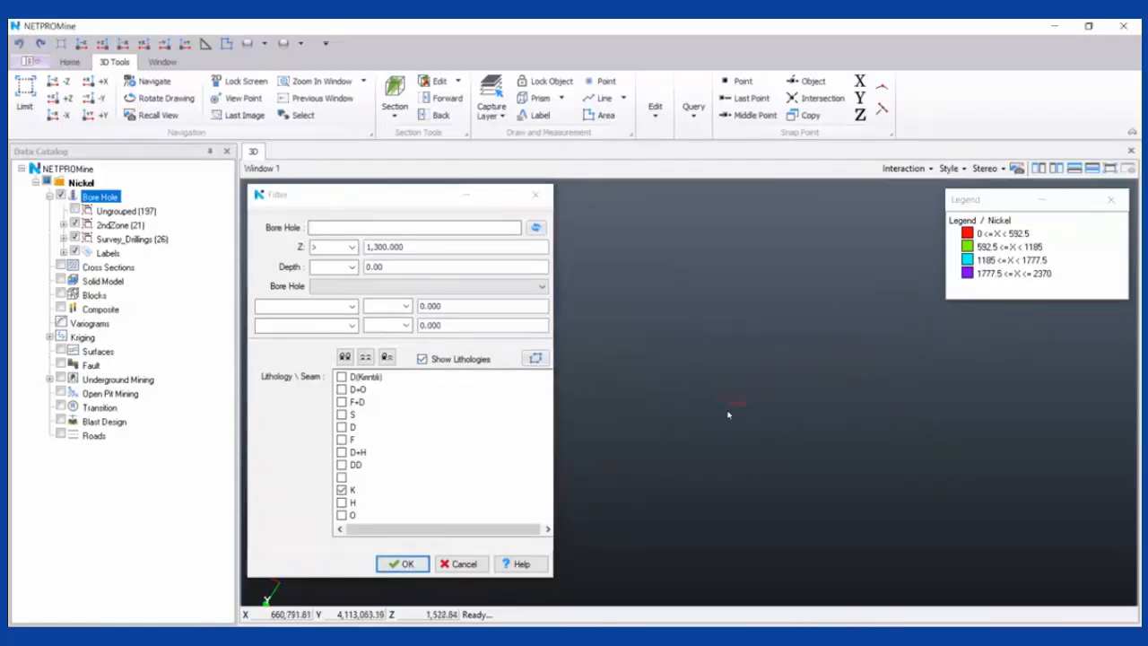
pyautogui.scroll(2, 730, 415)
pyautogui.moveTo(732, 416); pyautogui.dragTo(766, 400)
pyautogui.moveTo(708, 359); pyautogui.dragTo(690, 422)
pyautogui.scroll(3, 690, 422)
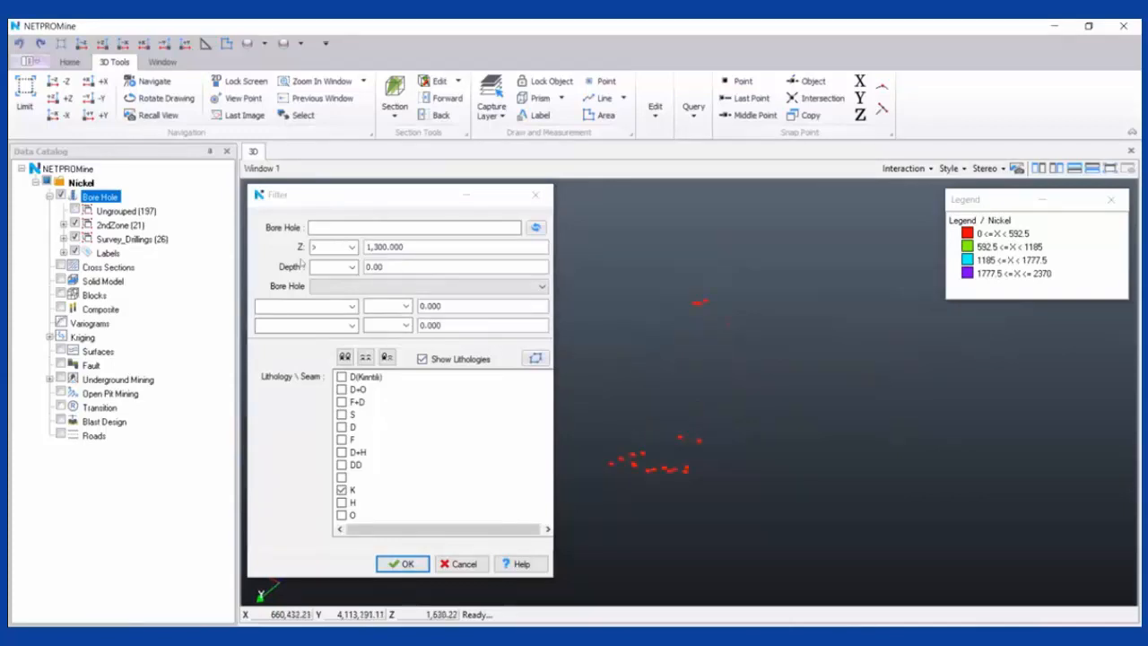
# Turn on the Ungrouped borehole group and reapply the lithology filter, then remove the filter from all boreholes
pyautogui.click(117, 211)
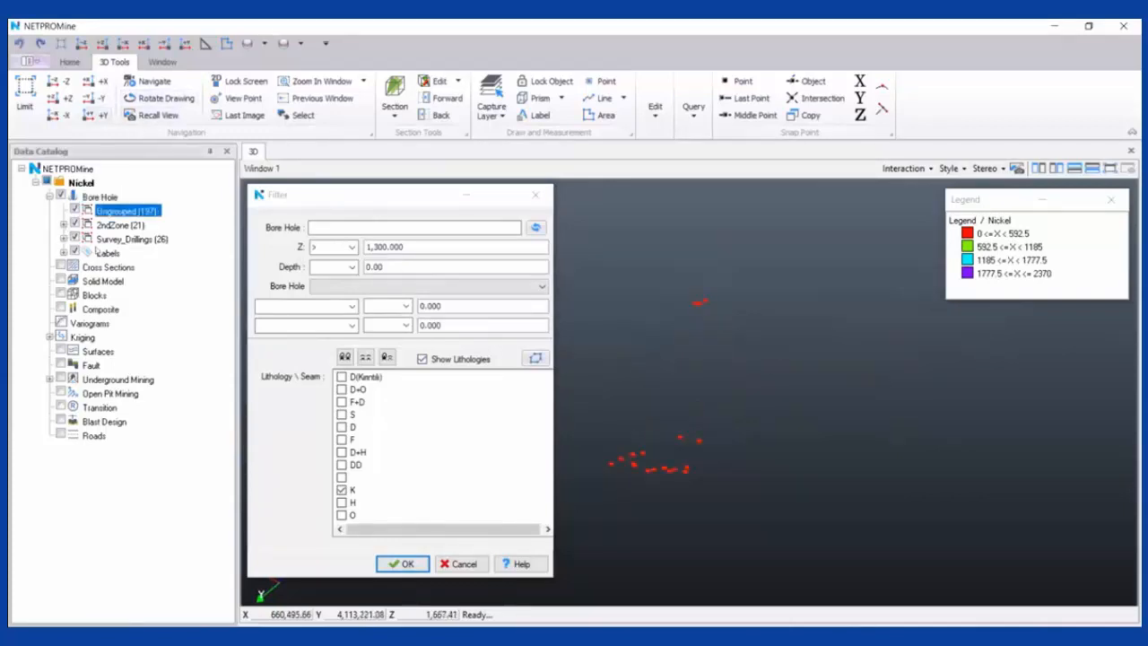
pyautogui.scroll(-3, 671, 337)
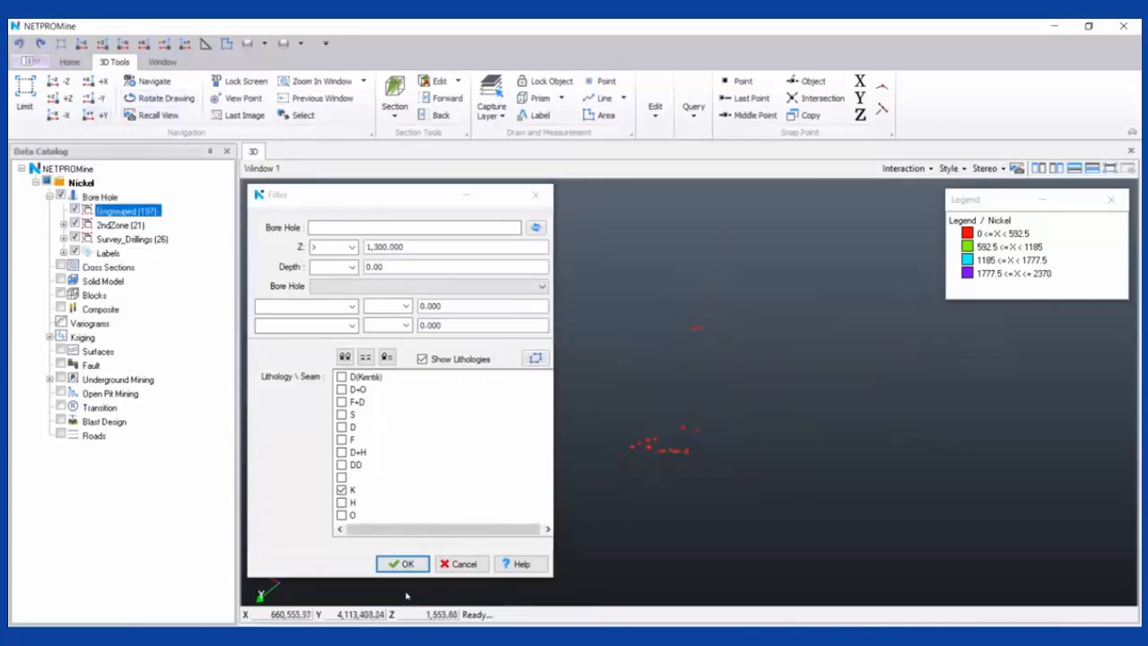
pyautogui.click(416, 565)
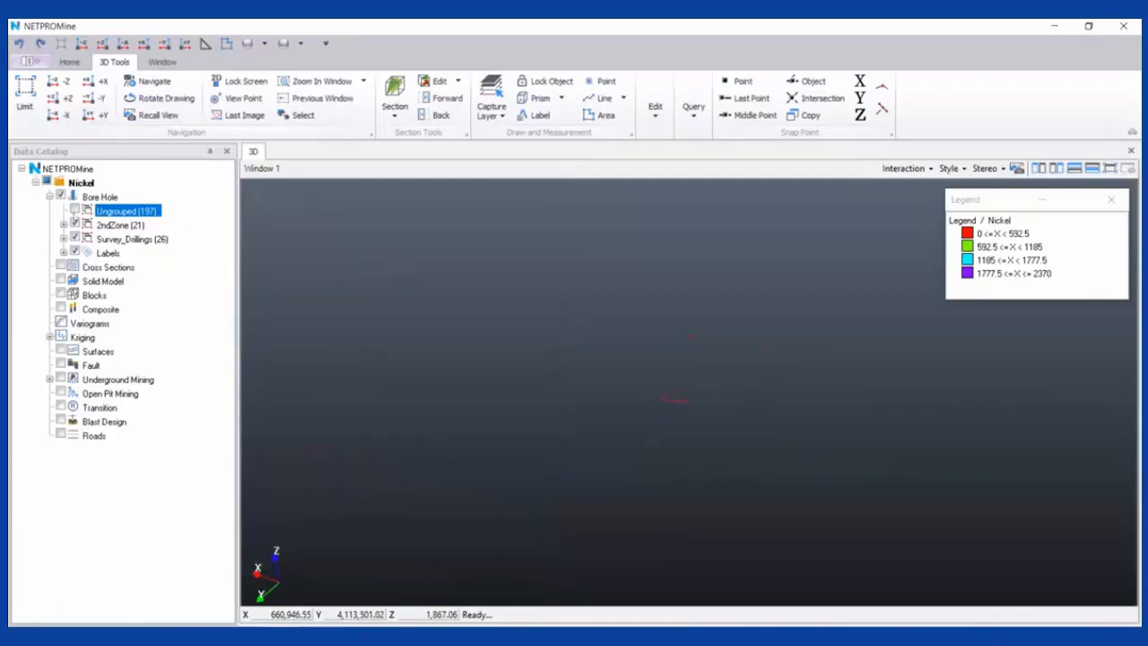
pyautogui.rightClick(147, 195)
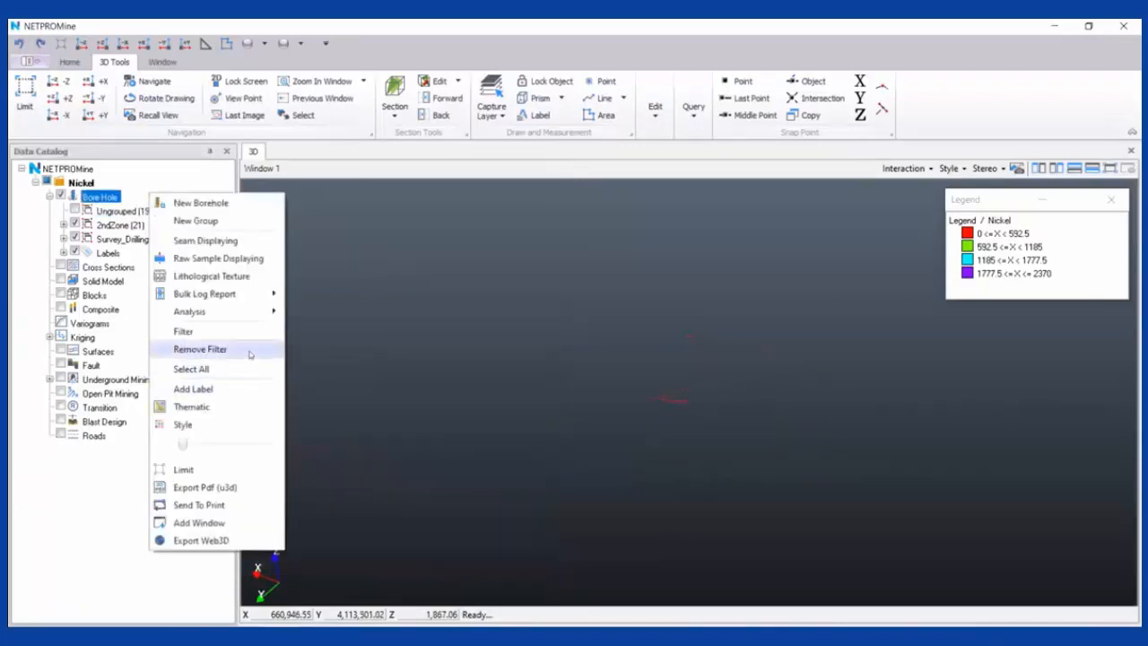
pyautogui.click(249, 355)
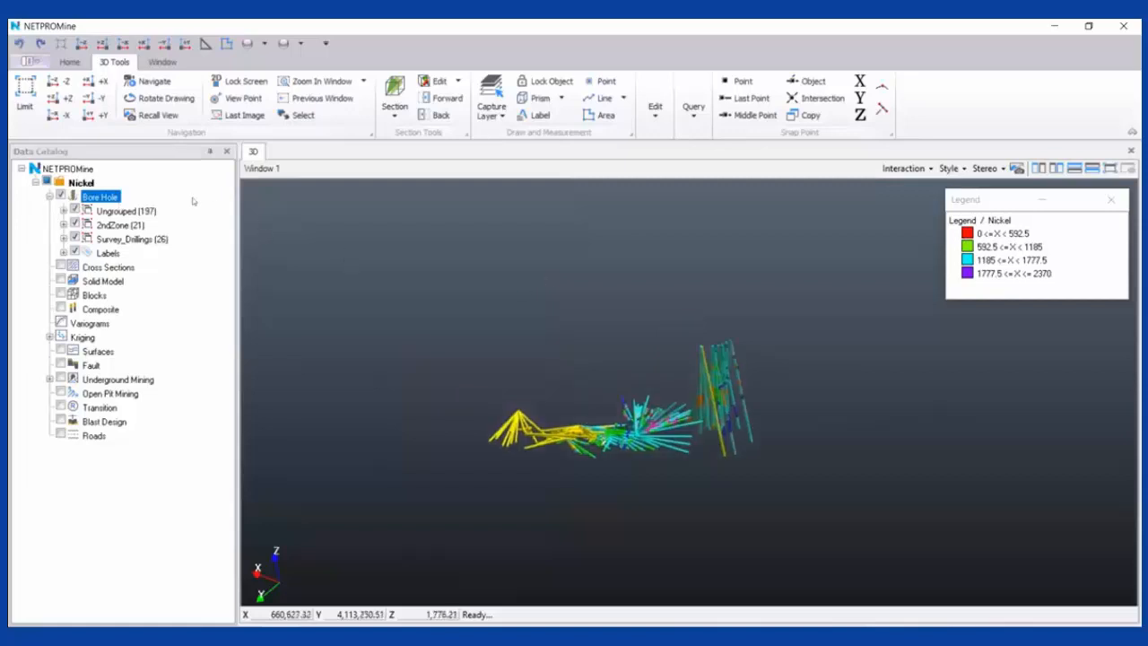
# Reset the borehole filter conditions, including the Z limit, and filter the boreholes by lithology K only
pyautogui.rightClick(123, 197)
pyautogui.click(161, 335)
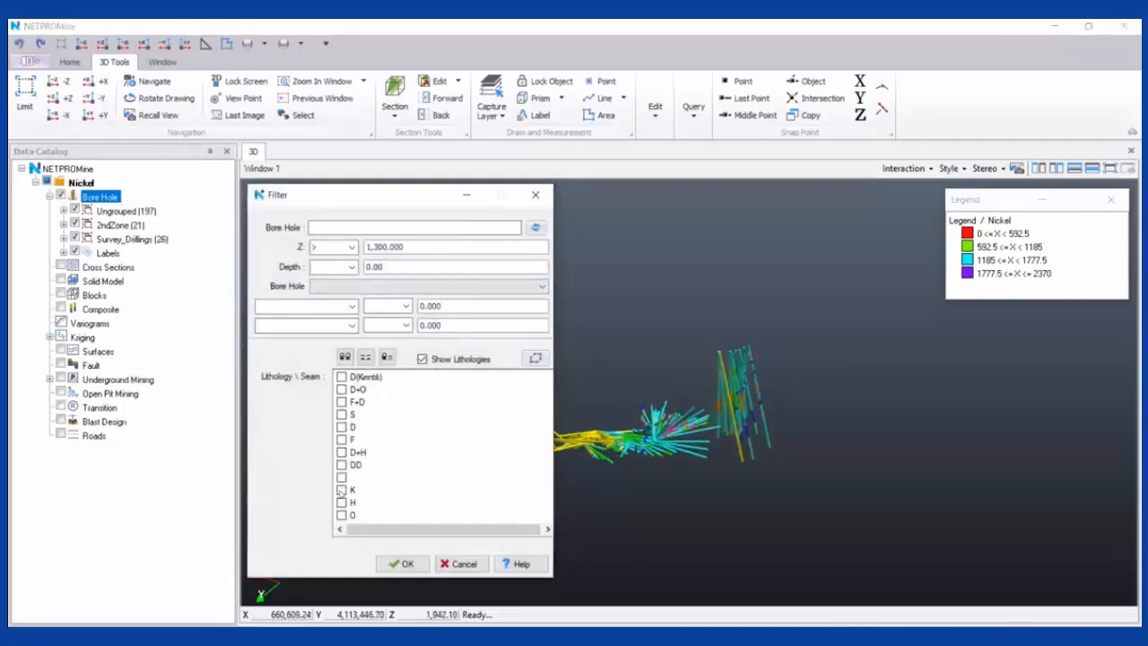
pyautogui.click(342, 491)
pyautogui.click(403, 563)
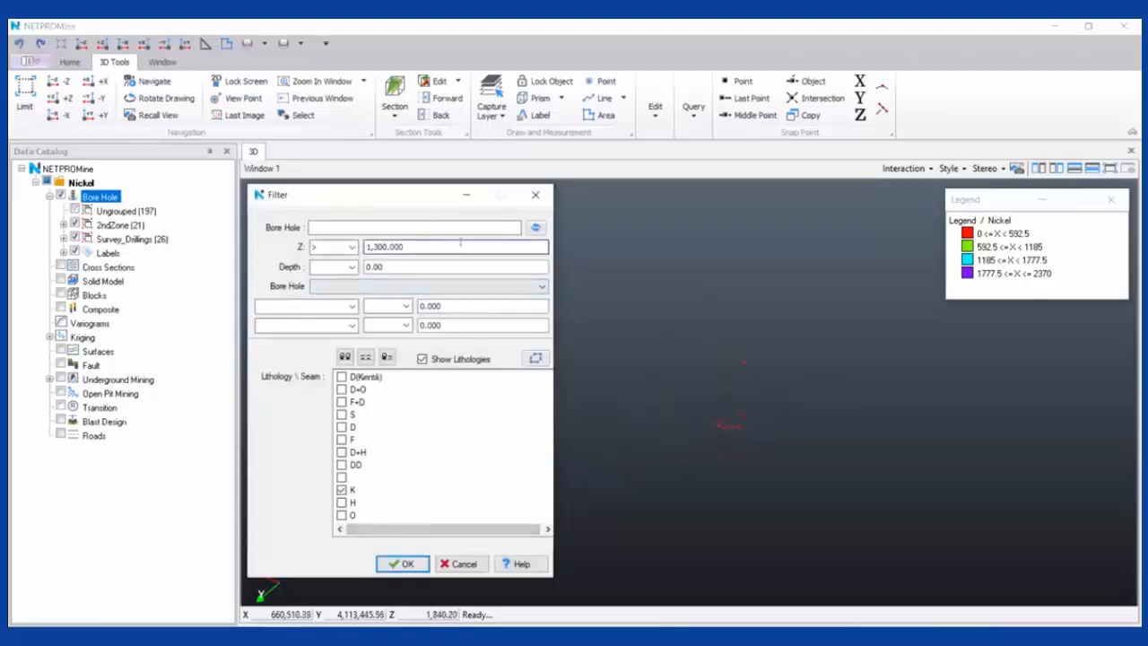
pyautogui.click(536, 227)
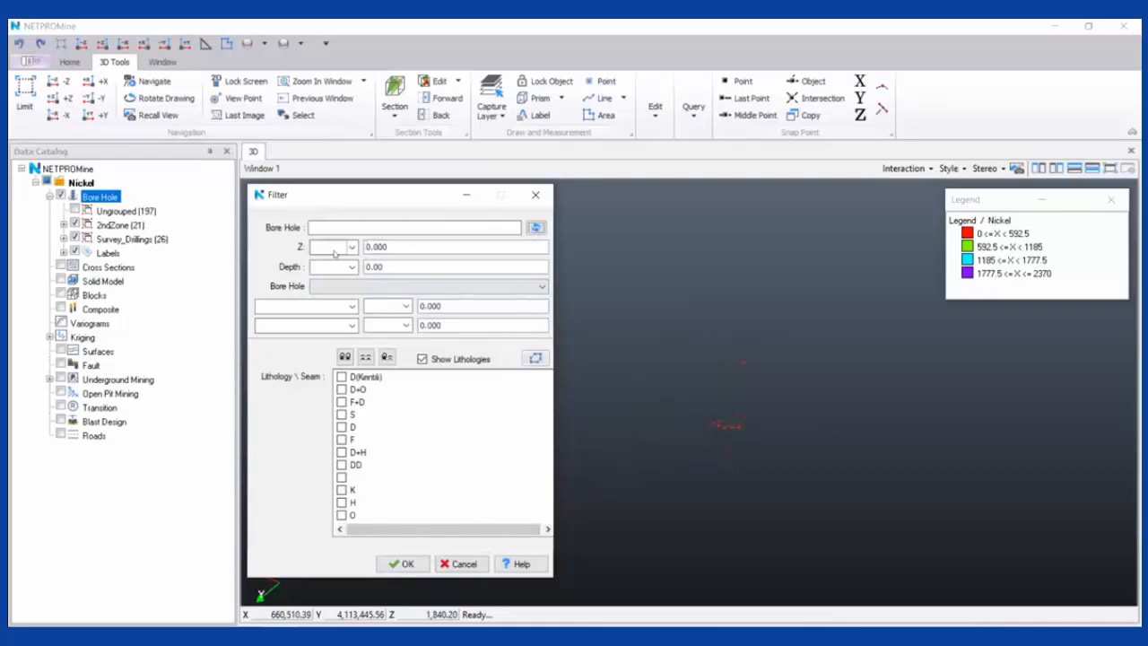
pyautogui.click(342, 490)
pyautogui.moveTo(650, 453); pyautogui.dragTo(771, 414)
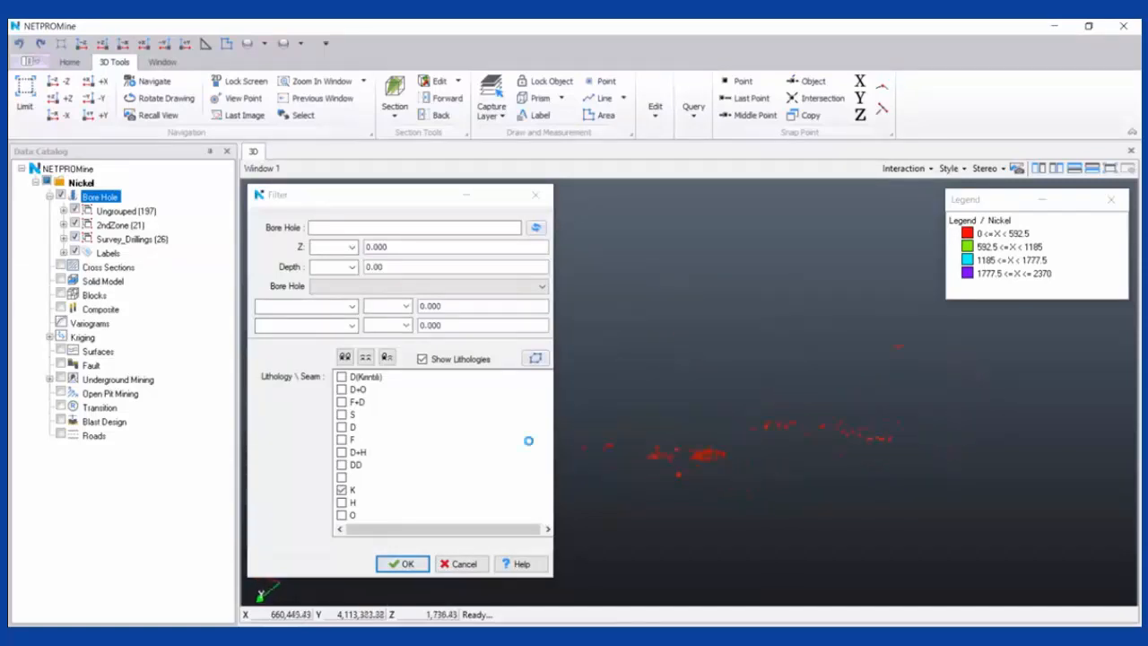
pyautogui.click(356, 490)
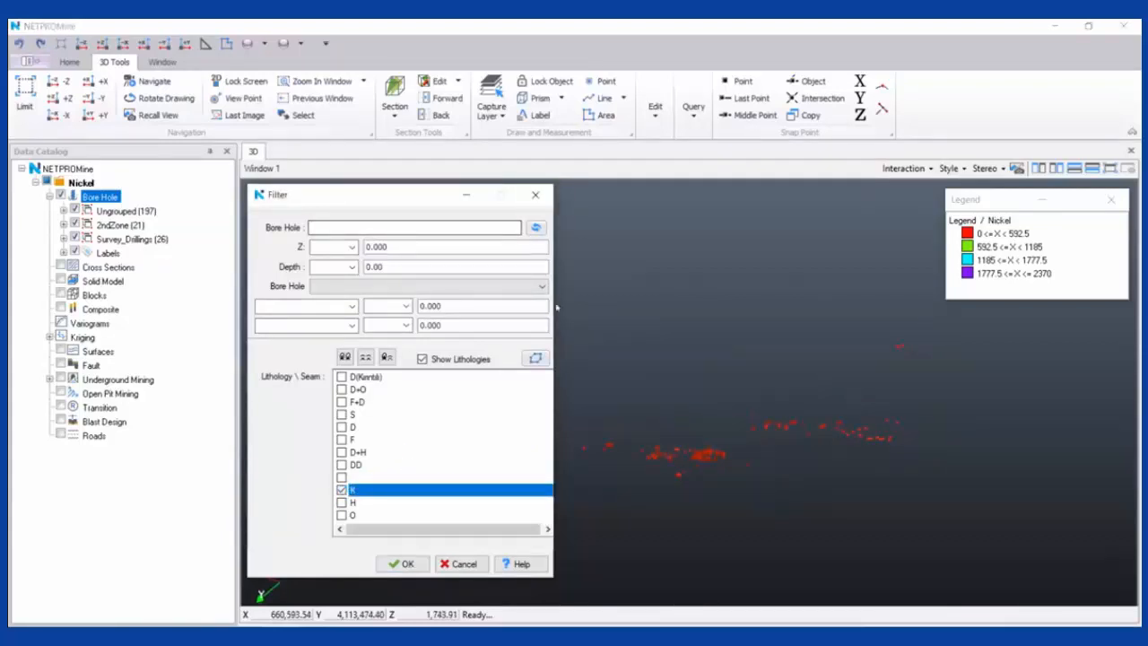
pyautogui.click(714, 392)
pyautogui.moveTo(692, 397); pyautogui.dragTo(533, 449)
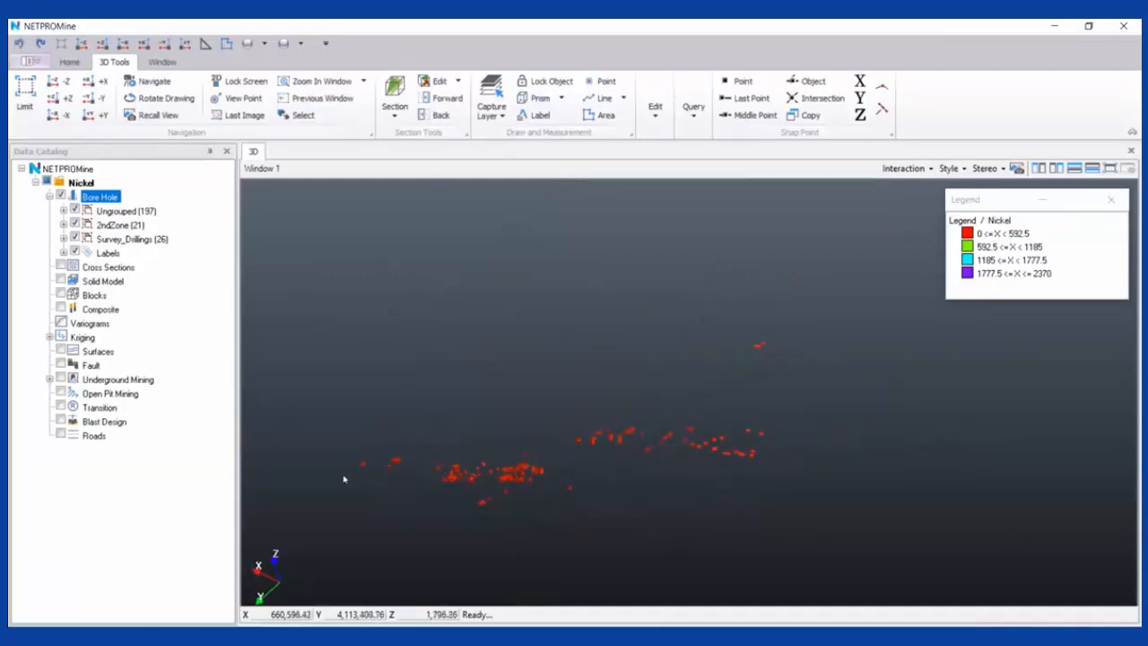
# Examine the spatial distribution of the filtered K lithology intervals in plan view and from the side
pyautogui.scroll(3, 587, 430)
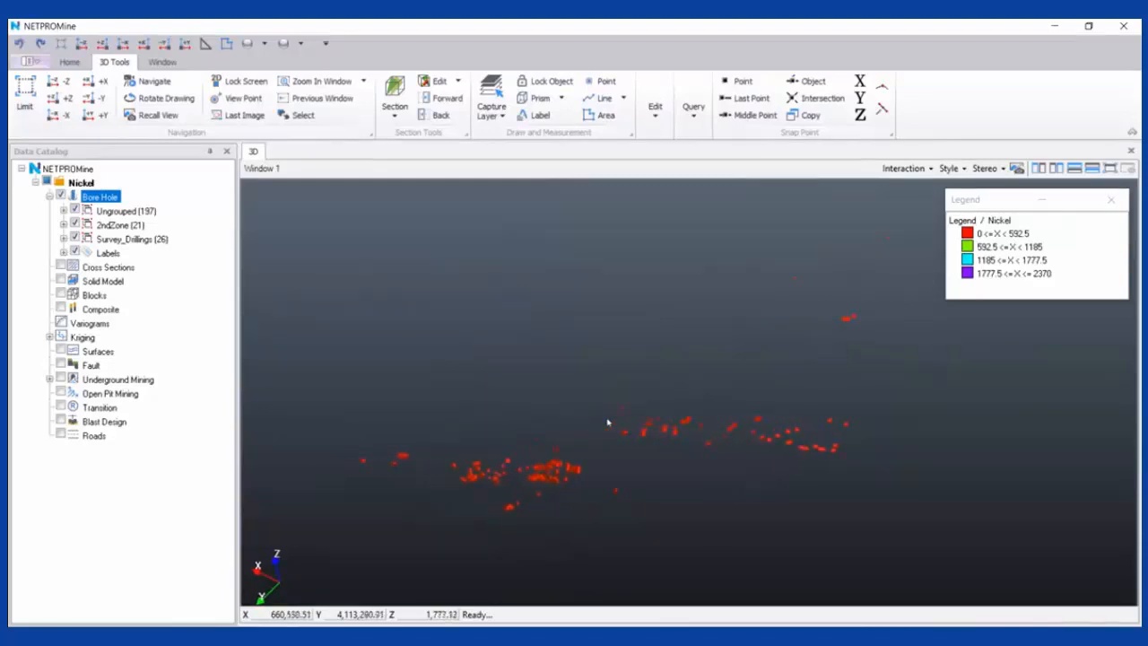
pyautogui.scroll(-2, 608, 421)
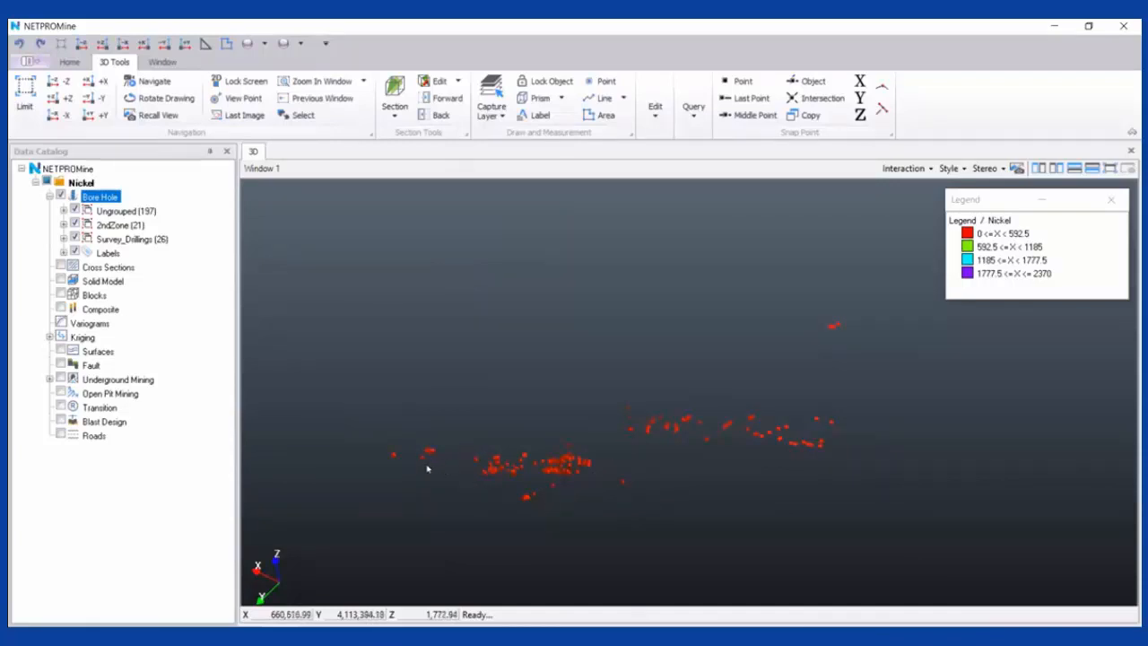
pyautogui.click(113, 280)
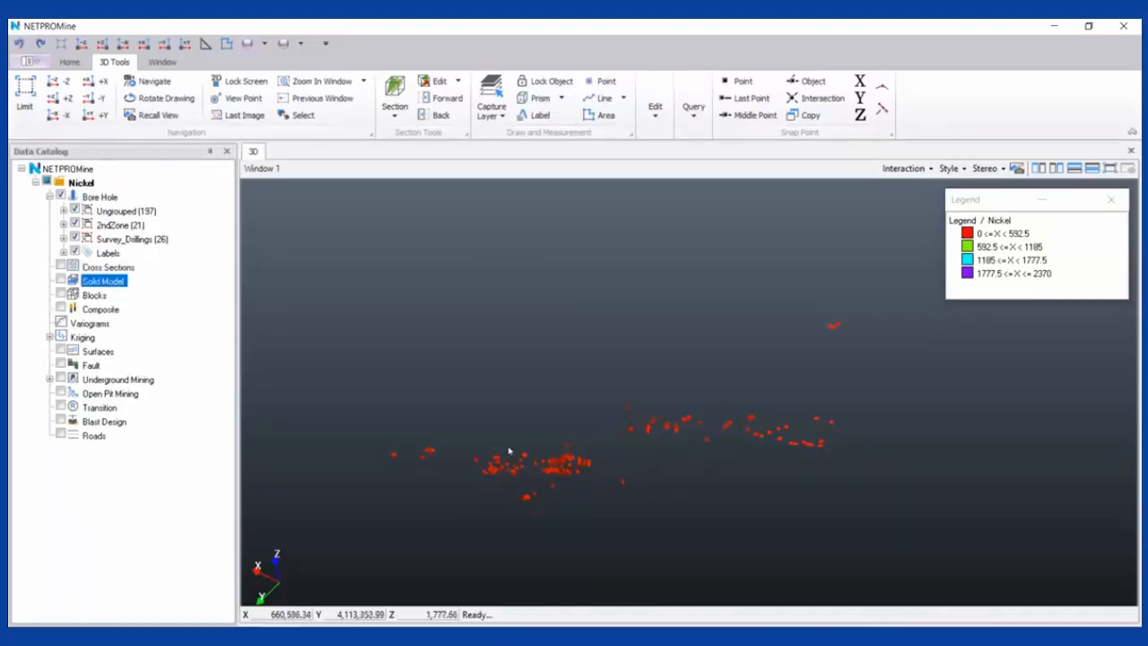
pyautogui.scroll(-2, 742, 421)
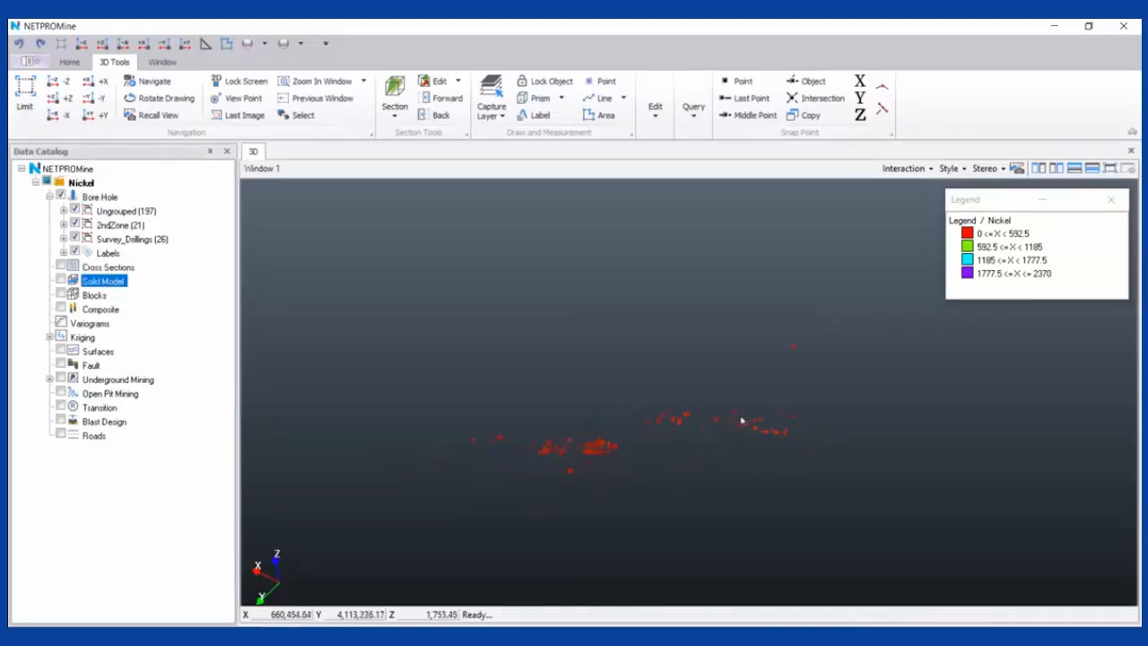
pyautogui.moveTo(742, 421)
pyautogui.mouseDown(button='middle')
pyautogui.moveTo(720, 392)
pyautogui.moveTo(732, 422)
pyautogui.mouseUp(button='middle')
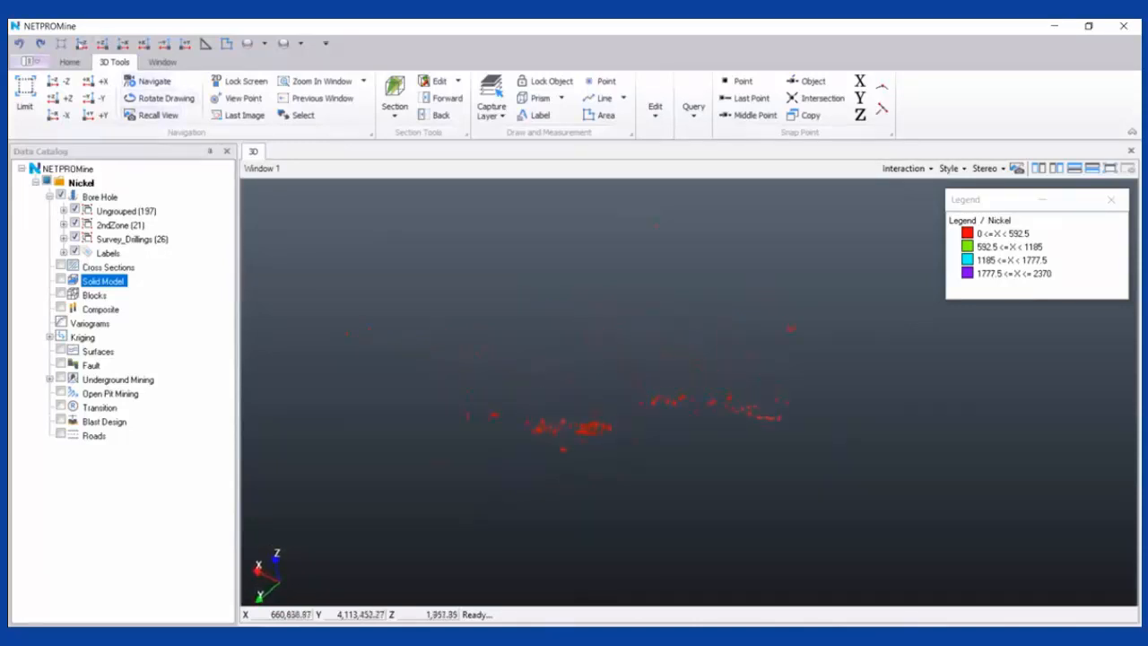
pyautogui.click(82, 43)
pyautogui.moveTo(735, 377); pyautogui.dragTo(723, 382, button='middle')
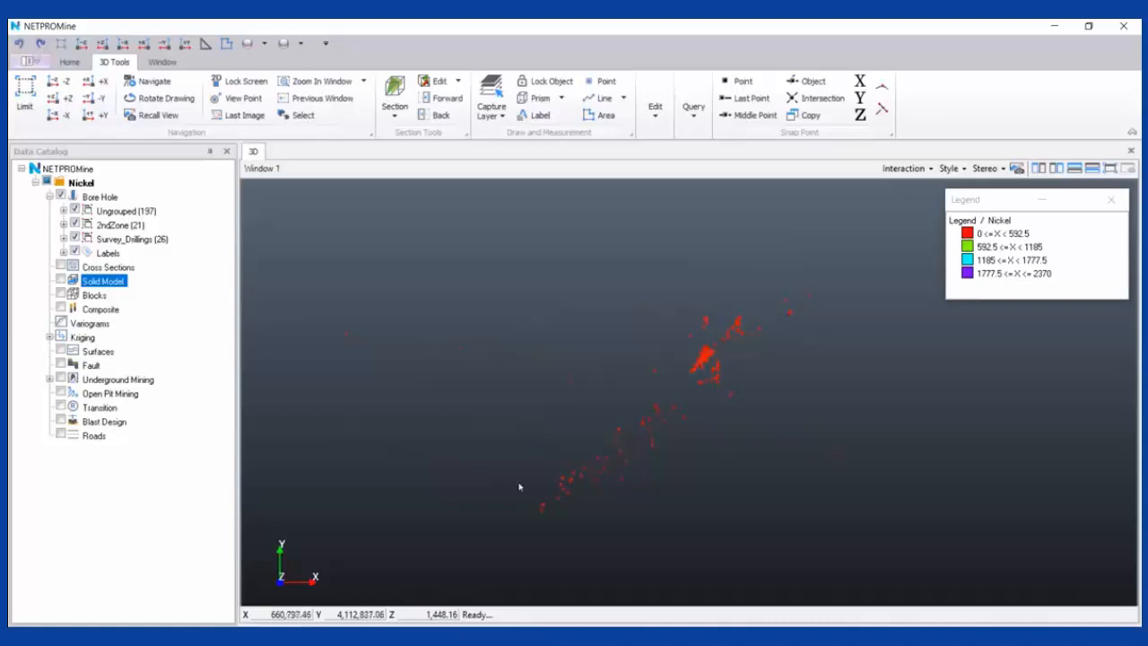
pyautogui.moveTo(676, 410); pyautogui.dragTo(663, 259, button='middle')
pyautogui.scroll(1, 705, 335)
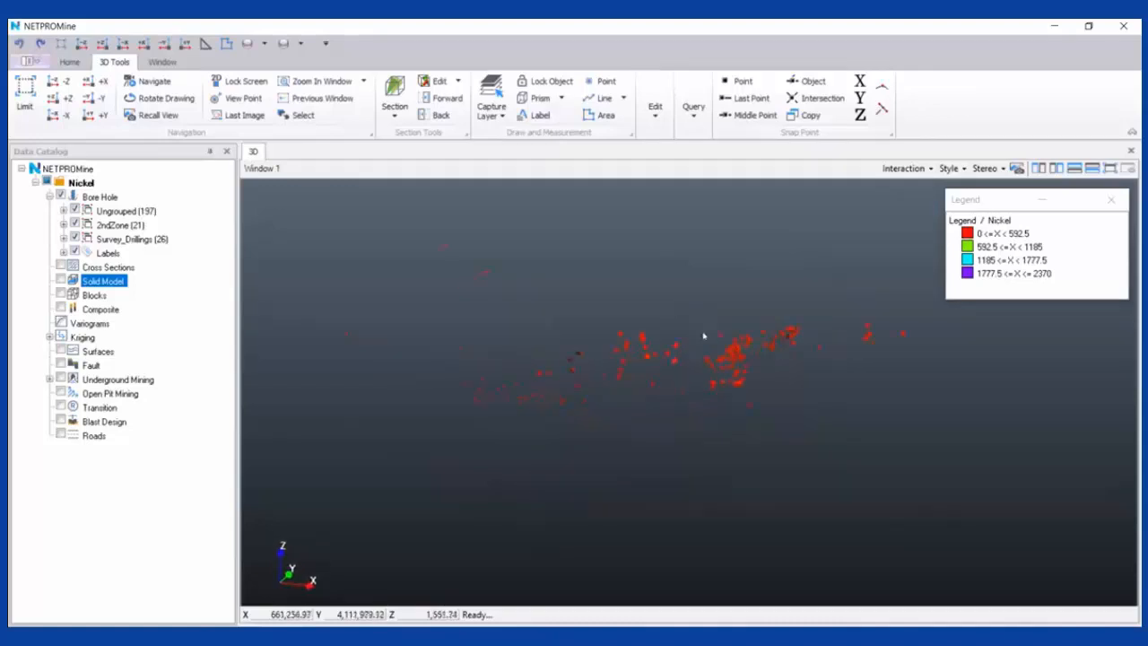
pyautogui.moveTo(723, 355); pyautogui.dragTo(695, 320, button='middle')
pyautogui.scroll(2, 739, 366)
pyautogui.moveTo(741, 368); pyautogui.dragTo(590, 366, button='middle')
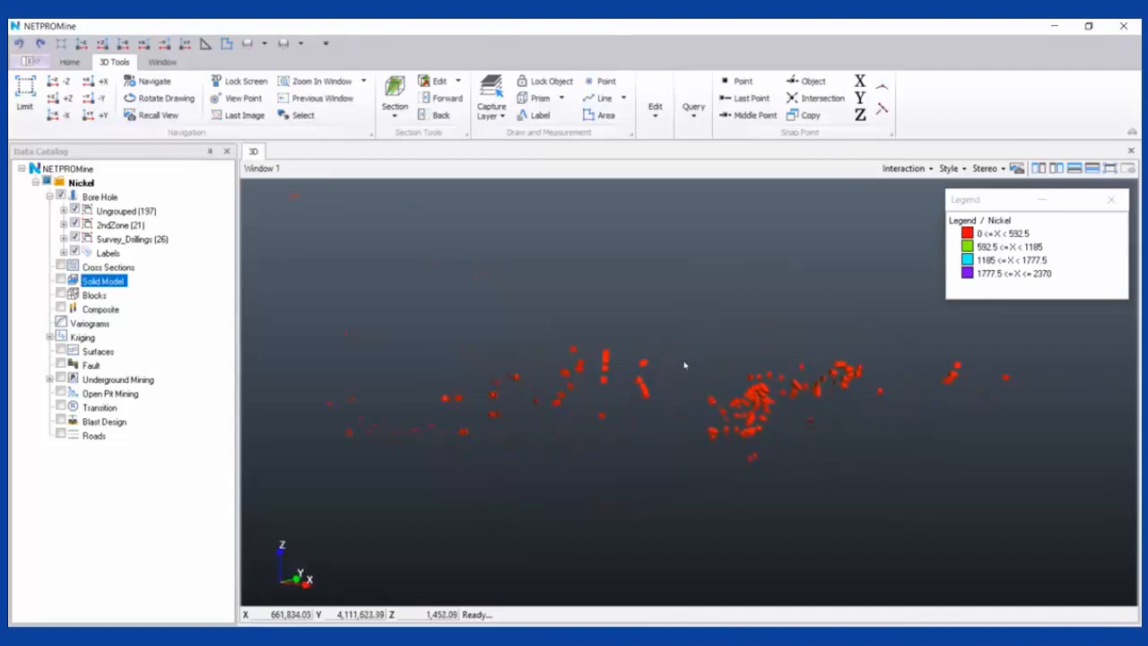
pyautogui.scroll(1, 708, 410)
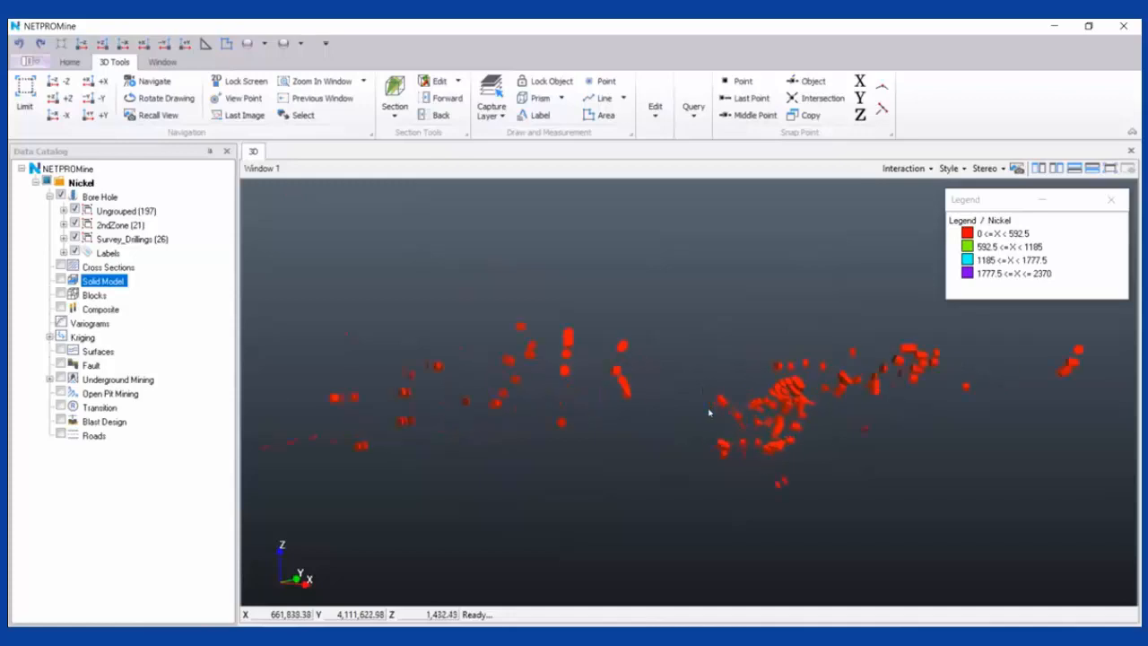
pyautogui.scroll(-1, 856, 389)
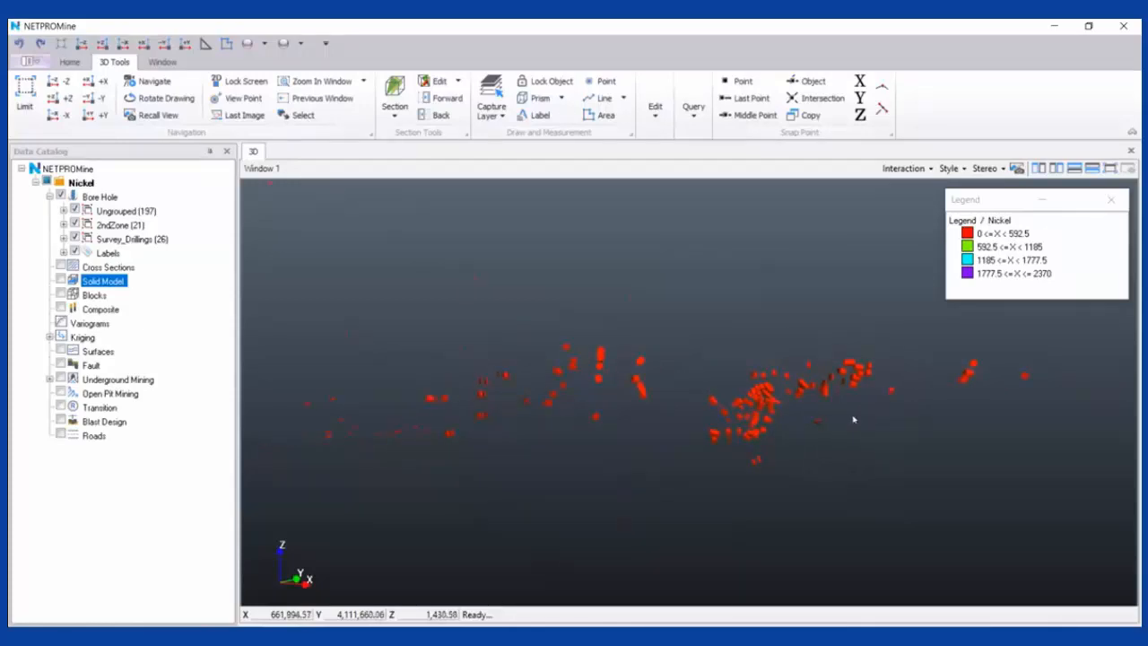
pyautogui.scroll(-1, 705, 460)
pyautogui.moveTo(711, 461); pyautogui.dragTo(449, 431)
pyautogui.moveTo(536, 322); pyautogui.dragTo(547, 330, button='middle')
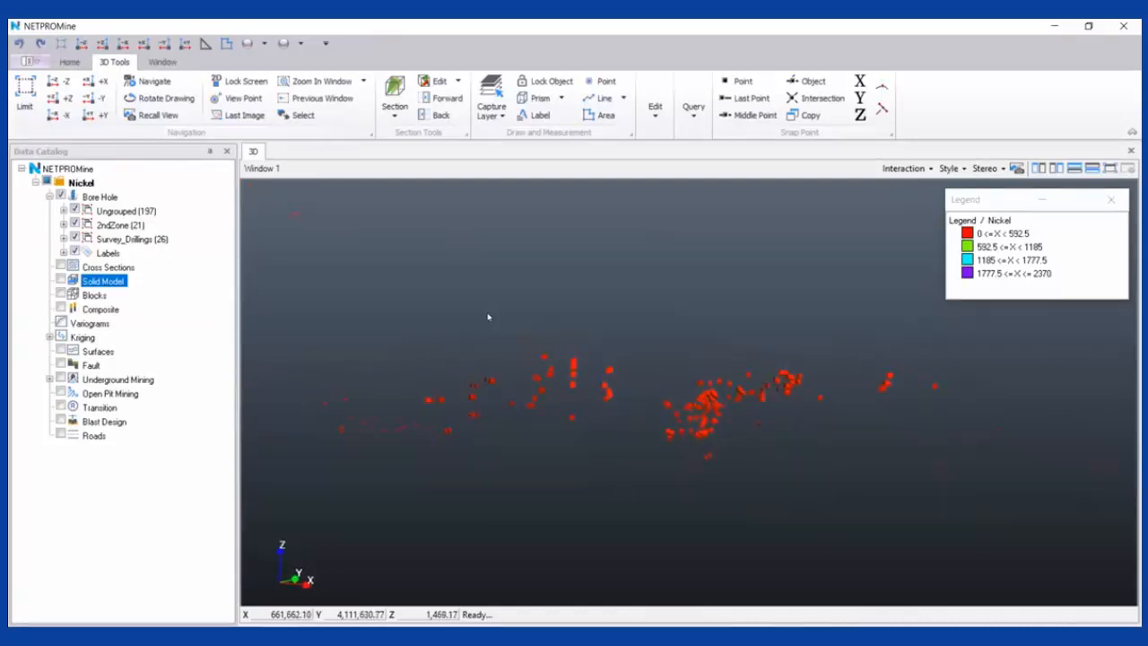
# Review the available geological modelling tools without starting one
pyautogui.click(69, 62)
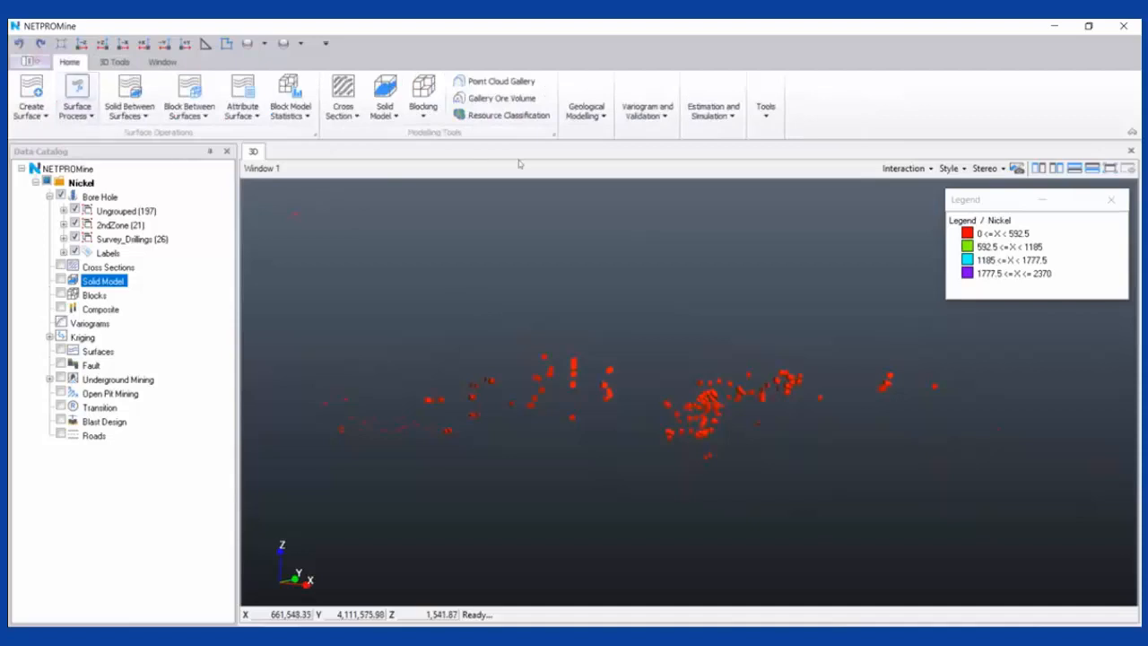
pyautogui.click(586, 110)
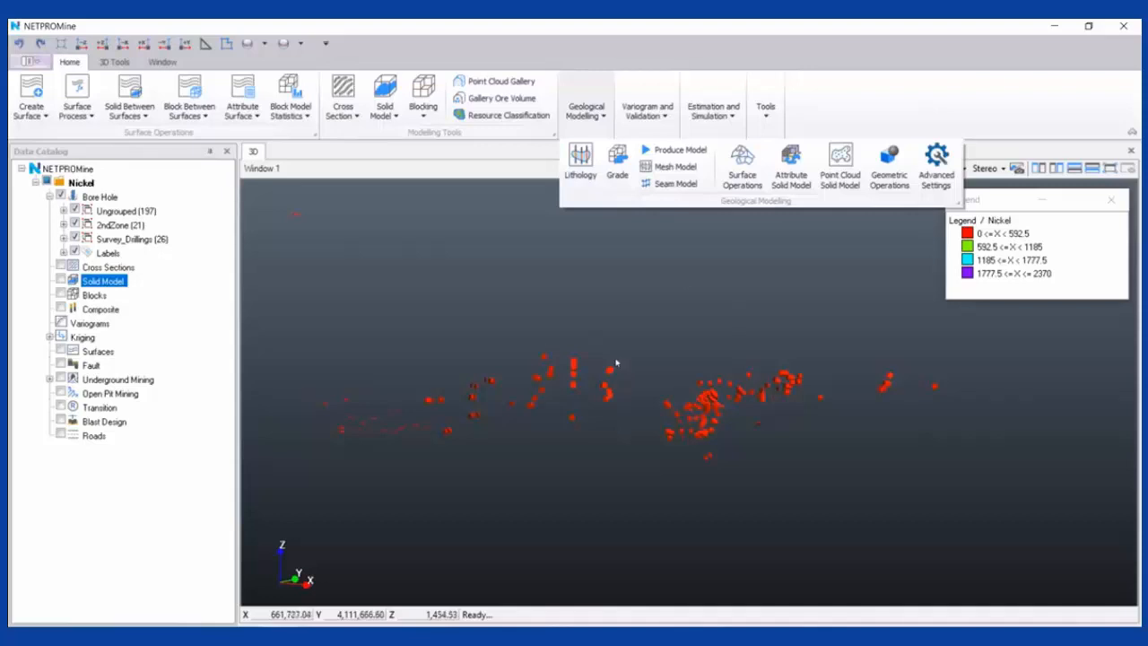
pyautogui.click(578, 428)
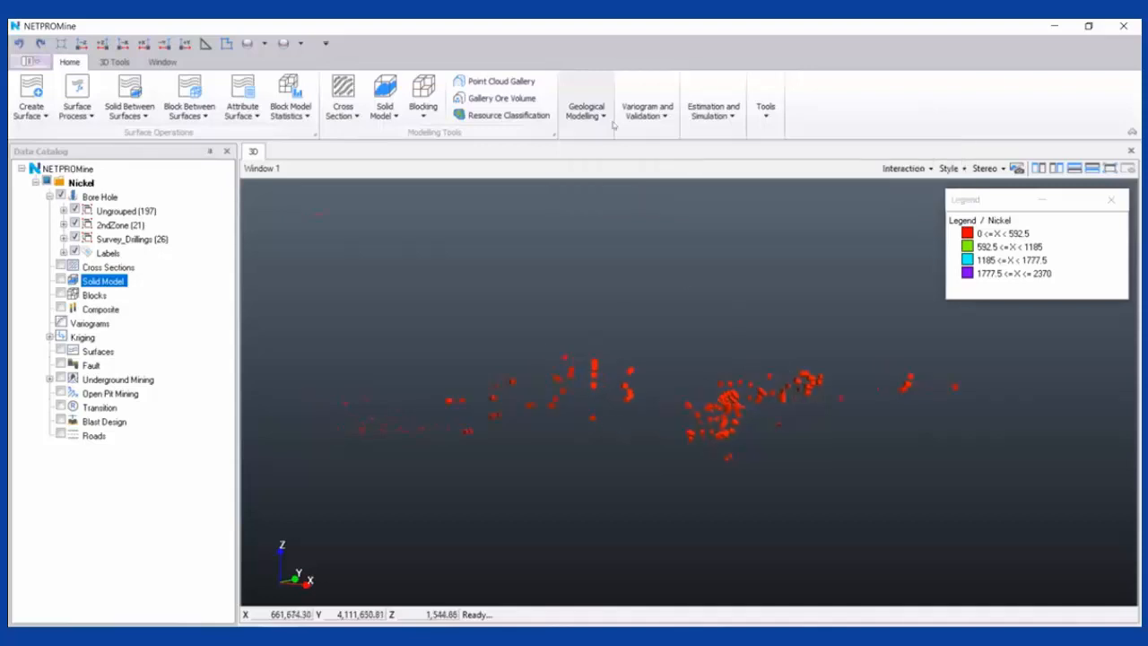
# Start a lithology geological model and examine how far the default modelling grid box extends around the filtered boreholes
pyautogui.click(585, 110)
pyautogui.click(579, 158)
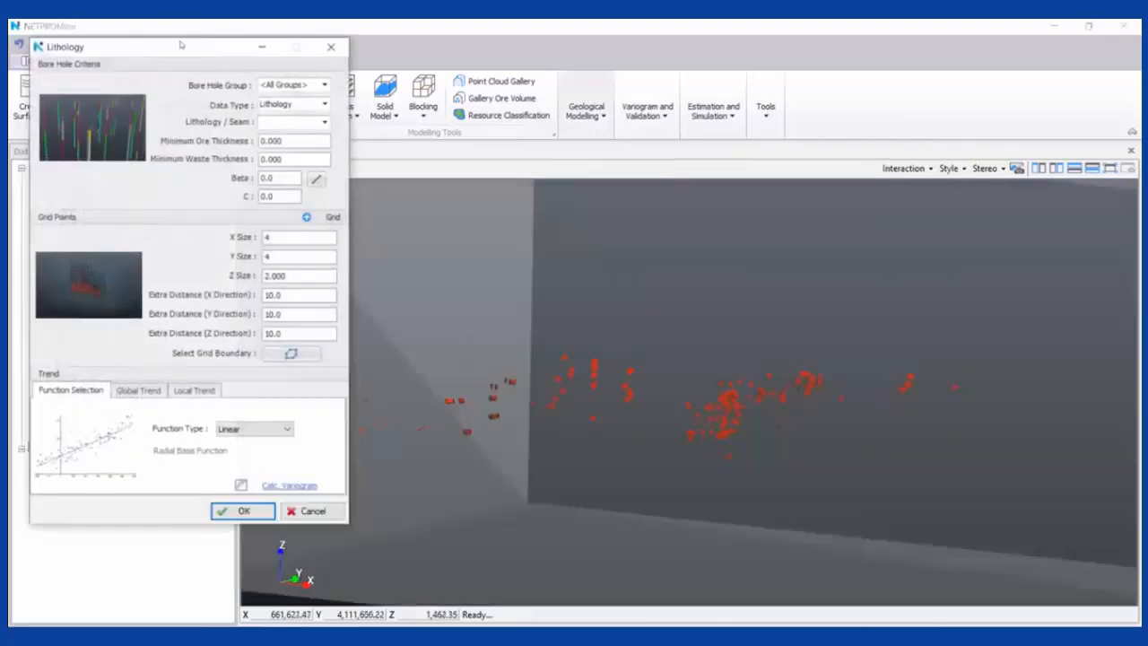
pyautogui.moveTo(179, 45); pyautogui.dragTo(403, 112)
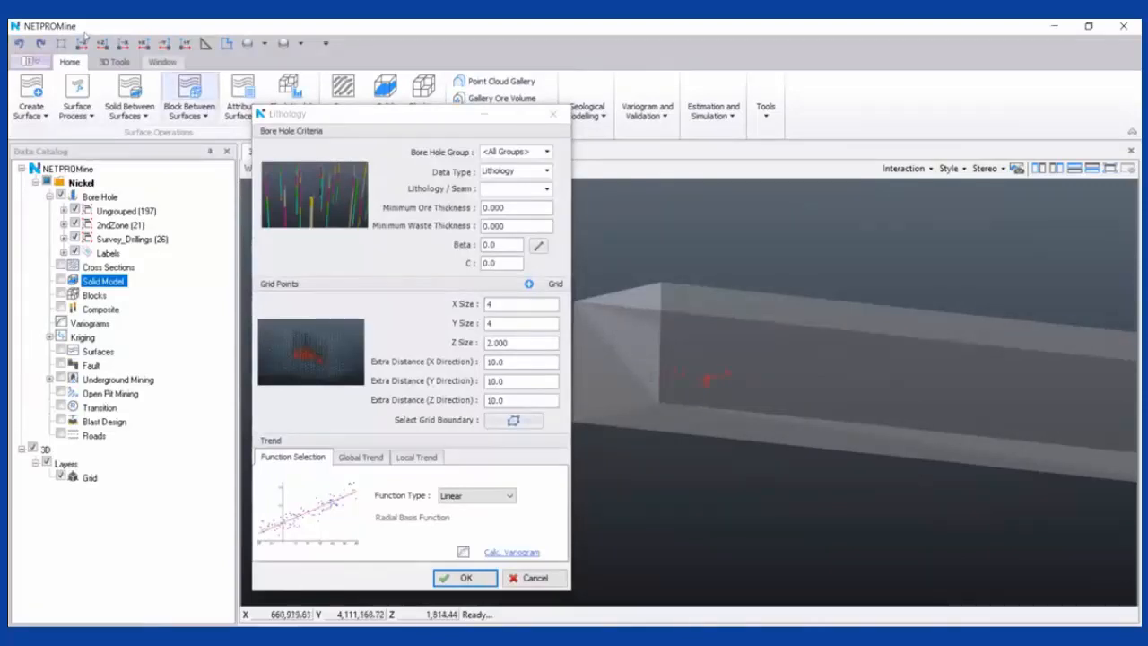
pyautogui.scroll(-4, 861, 403)
pyautogui.moveTo(859, 404); pyautogui.dragTo(825, 381, button='middle')
pyautogui.scroll(2, 781, 382)
pyautogui.moveTo(737, 379); pyautogui.dragTo(757, 382, button='middle')
pyautogui.scroll(1, 757, 382)
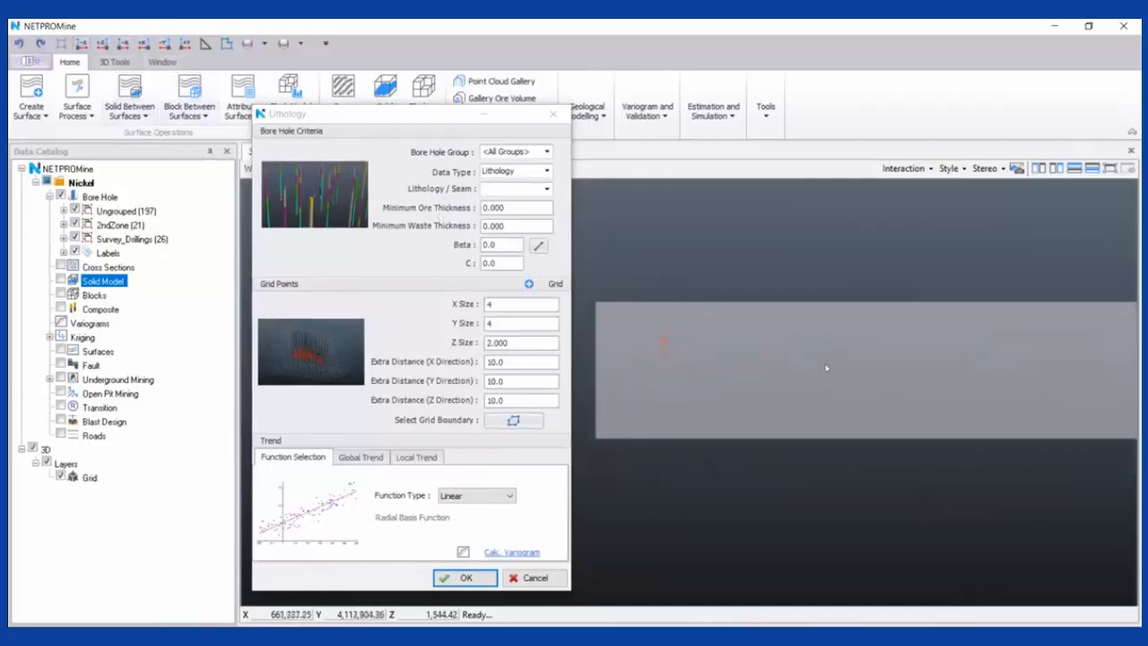
pyautogui.moveTo(861, 354)
pyautogui.mouseDown(button='middle')
pyautogui.moveTo(836, 333)
pyautogui.moveTo(881, 349)
pyautogui.mouseUp(button='middle')
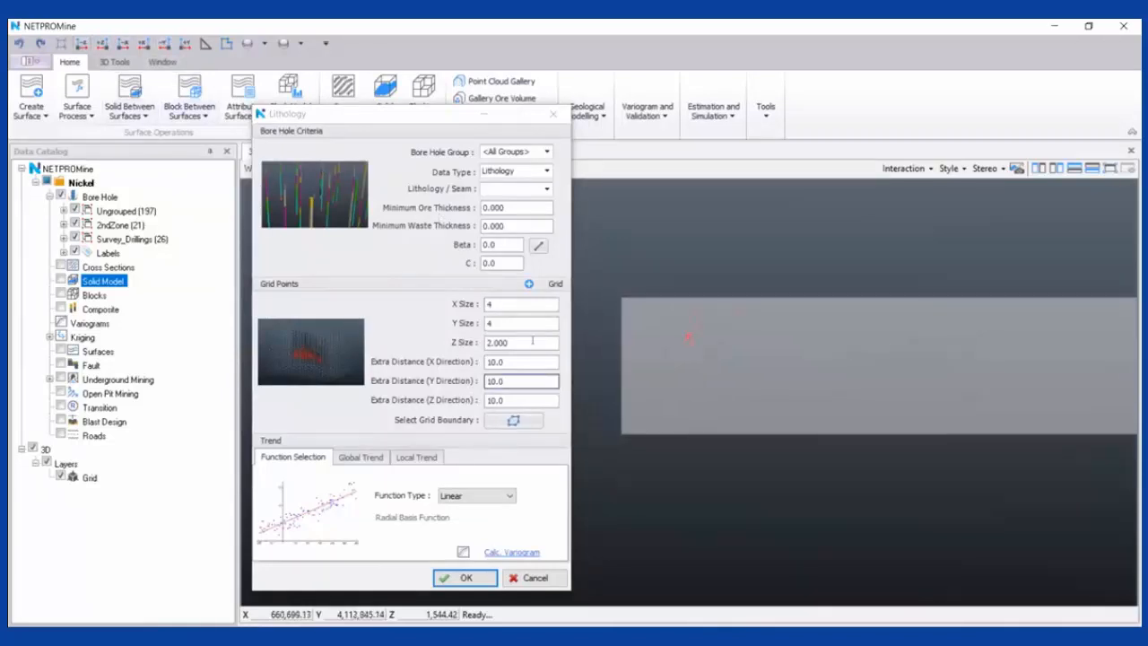
# Set the grid's extra distance in the Y direction to -10.0 and regenerate the grid box
pyautogui.click(546, 189)
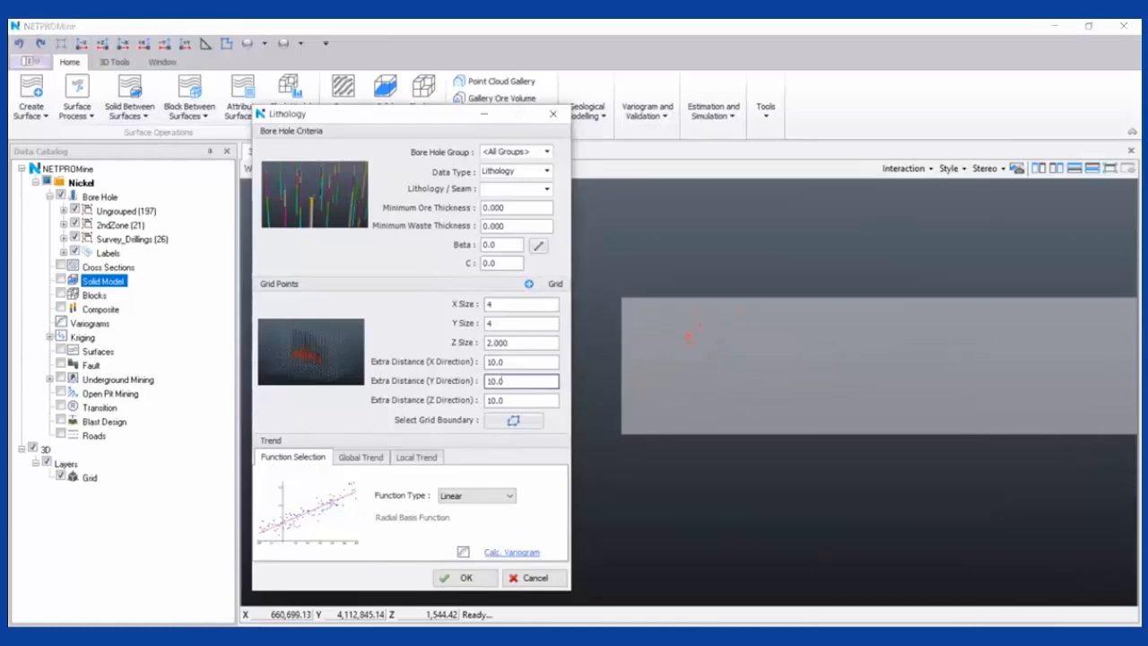
pyautogui.moveTo(507, 381); pyautogui.dragTo(444, 377)
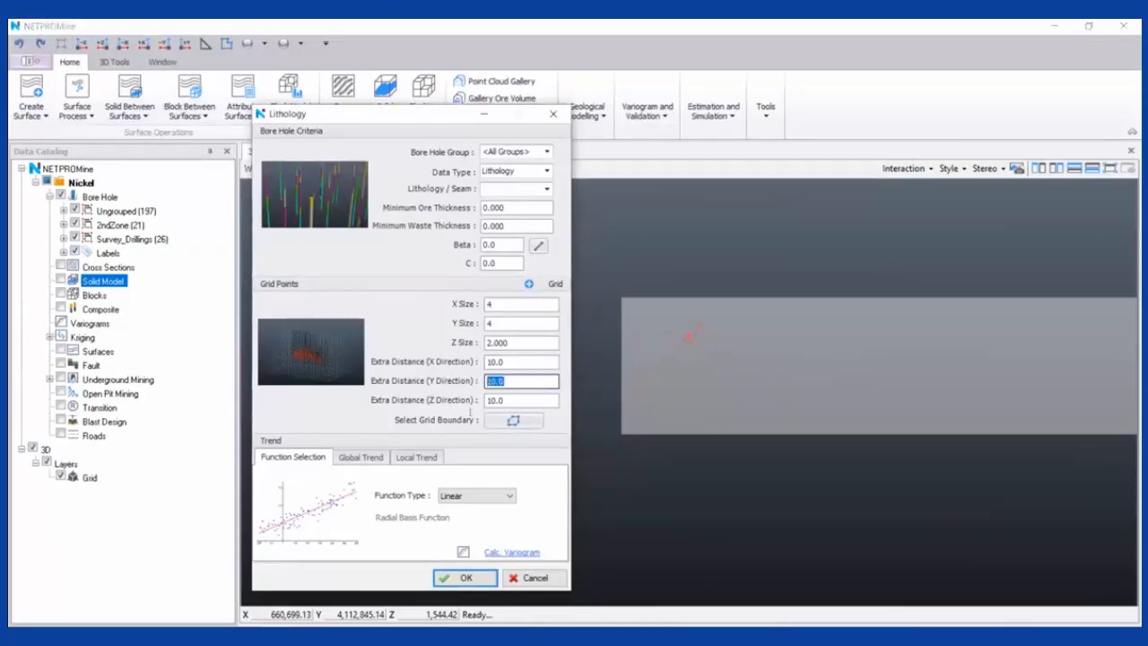
pyautogui.write('-10,0')
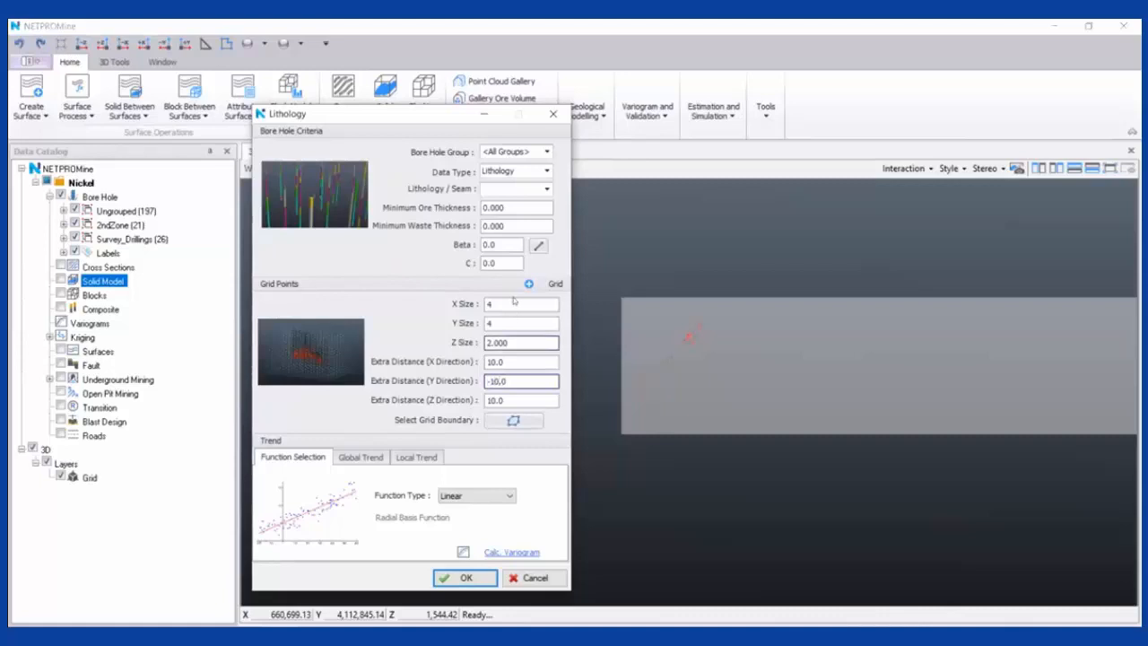
pyautogui.click(528, 285)
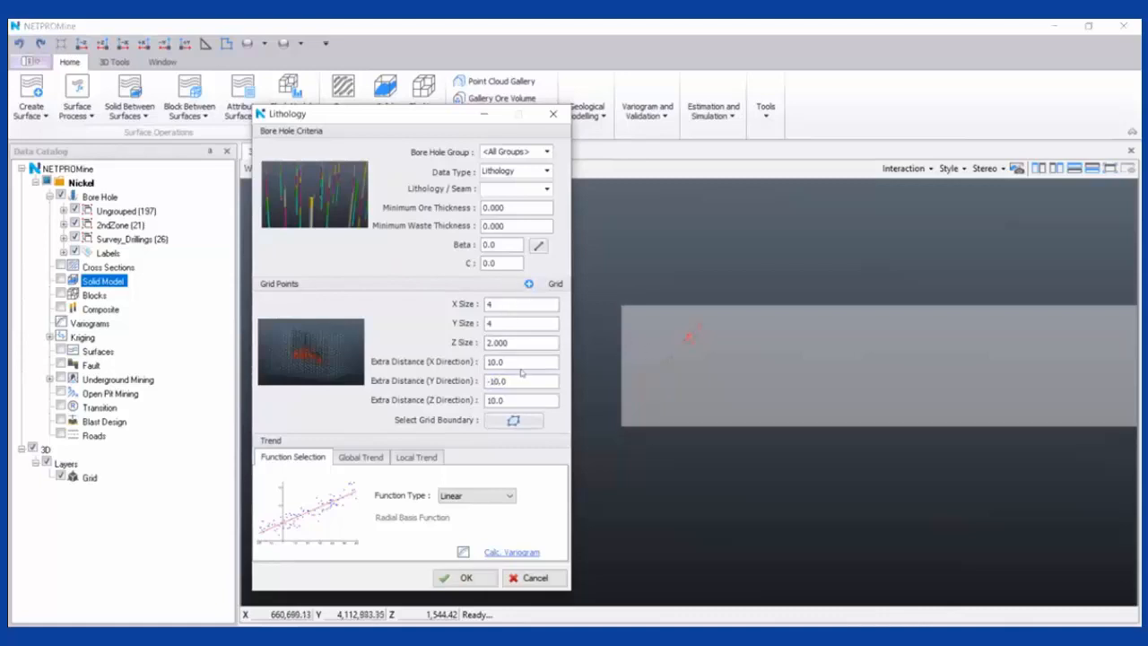
pyautogui.moveTo(738, 355); pyautogui.dragTo(723, 299)
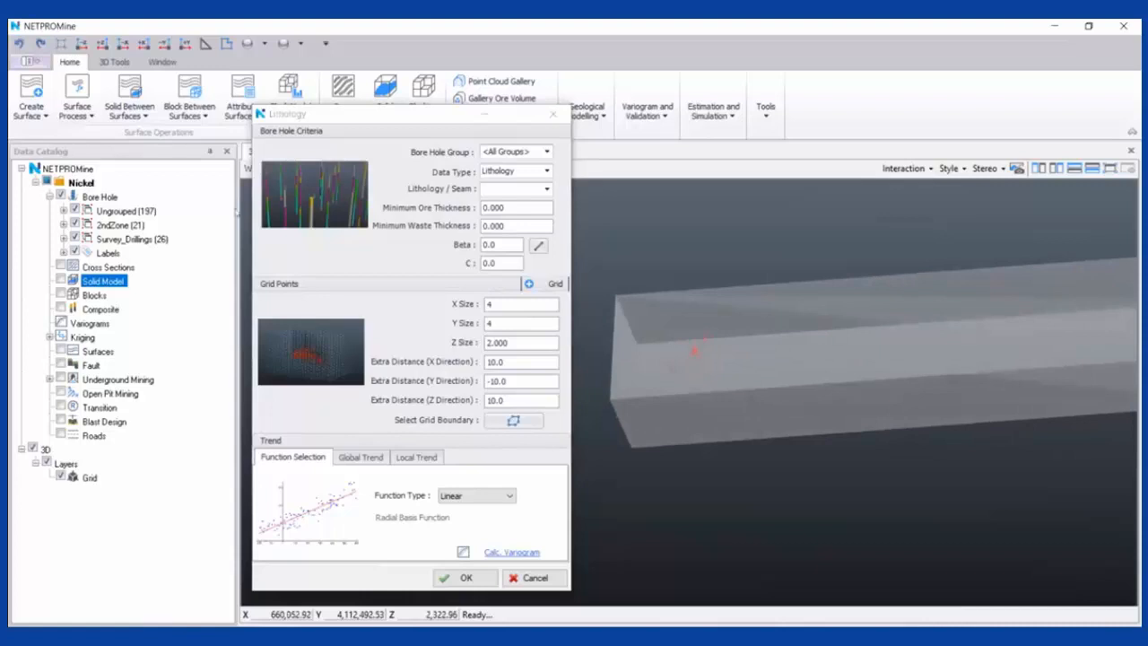
# Restrict the lithology model's borehole groups to Ungrouped and Survey_Drillings instead of all groups
pyautogui.click(514, 154)
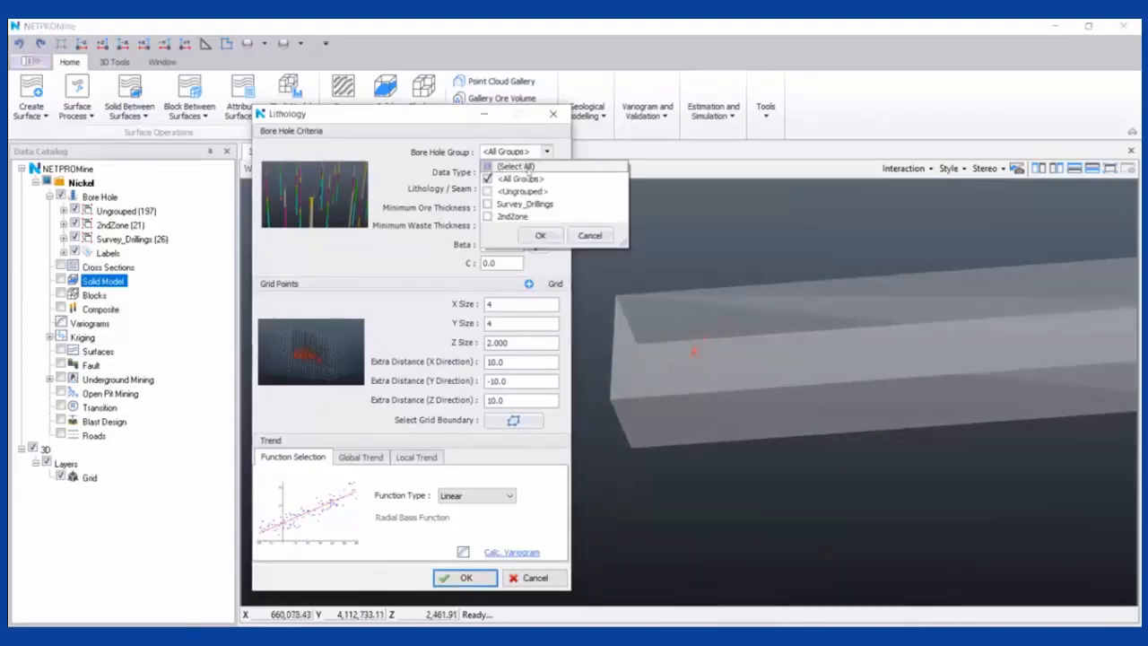
pyautogui.click(488, 179)
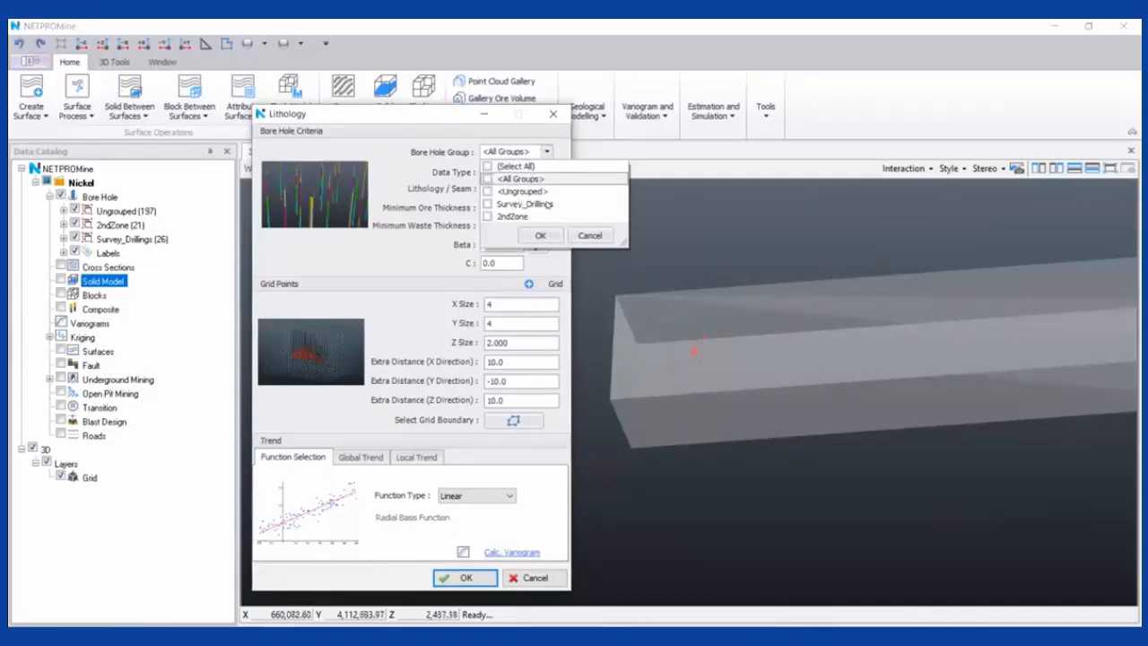
pyautogui.click(496, 204)
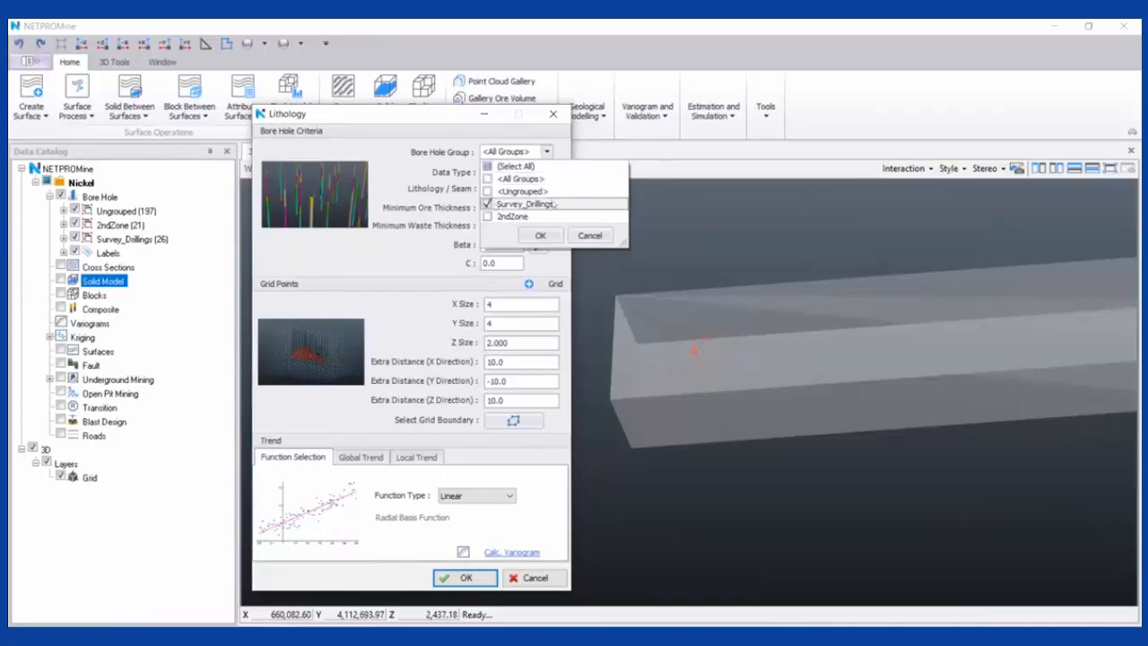
pyautogui.click(536, 195)
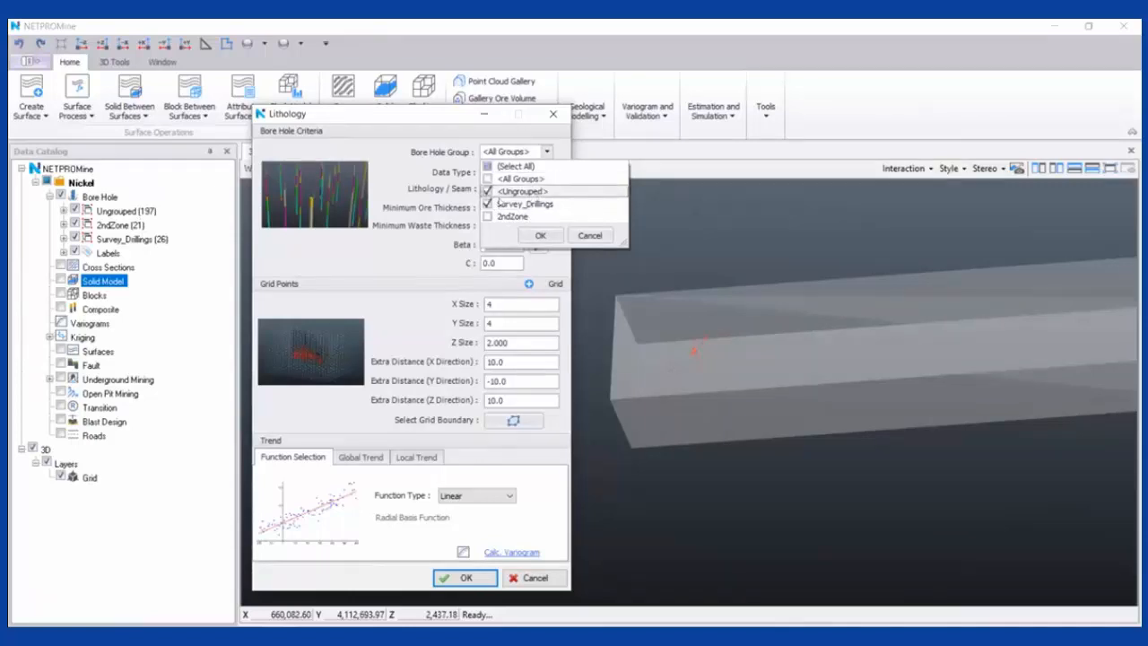
pyautogui.click(409, 208)
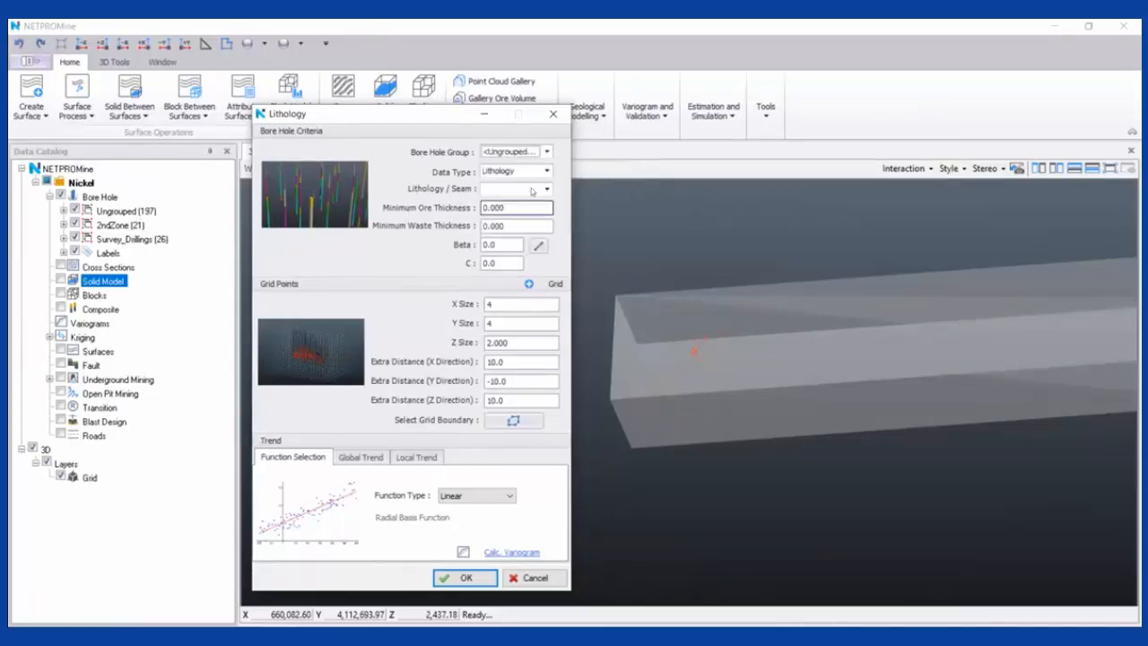
# Keep the data type as Lithology, choose only lithology K, and regenerate the grid box for it
pyautogui.click(524, 172)
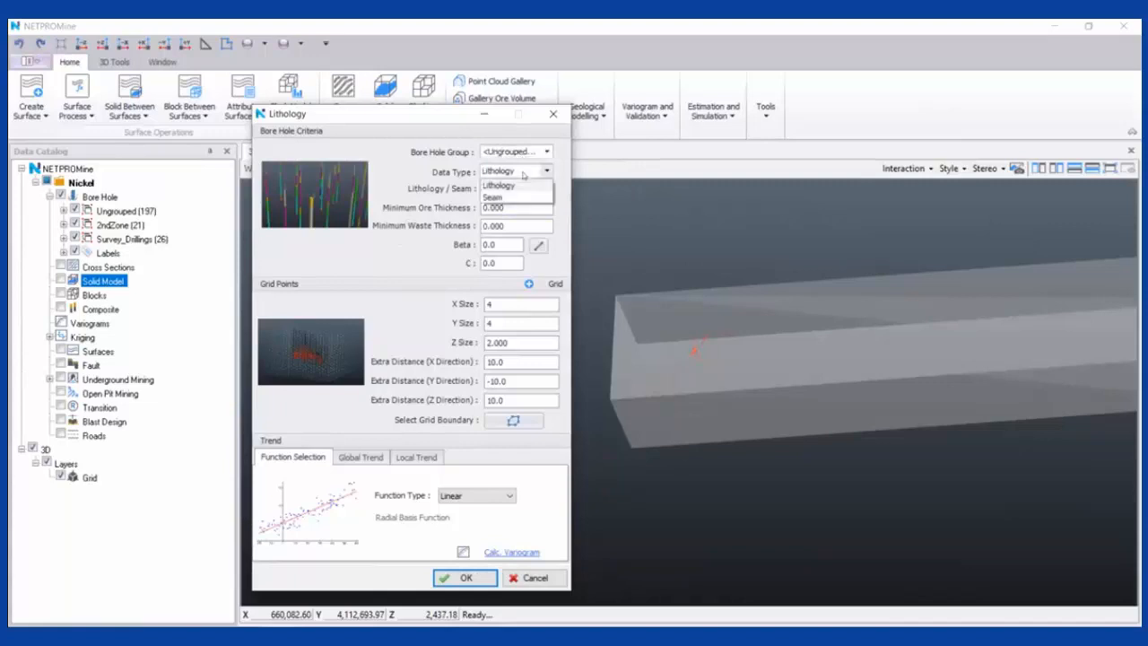
pyautogui.click(538, 186)
pyautogui.click(539, 188)
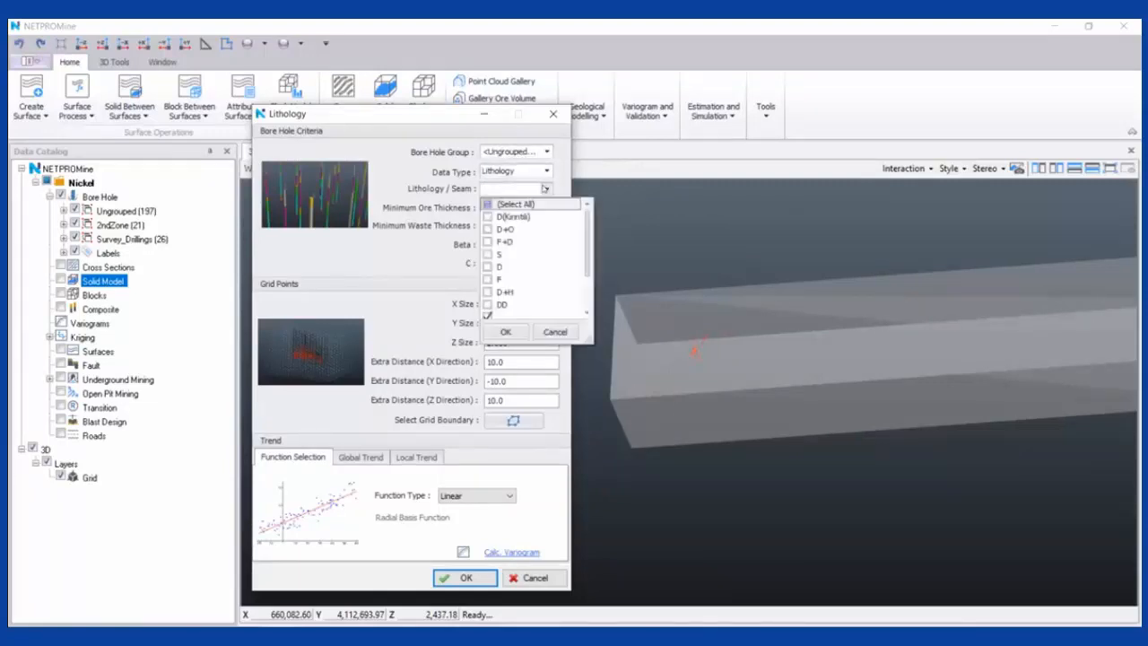
pyautogui.scroll(-3, 500, 296)
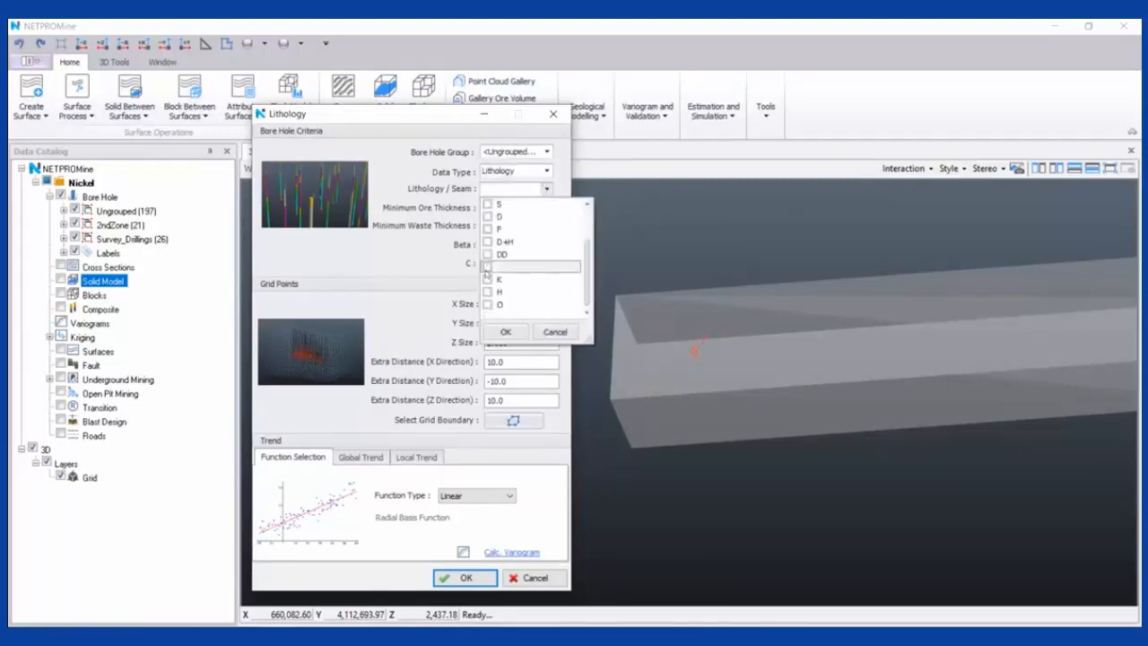
pyautogui.click(487, 279)
pyautogui.click(505, 331)
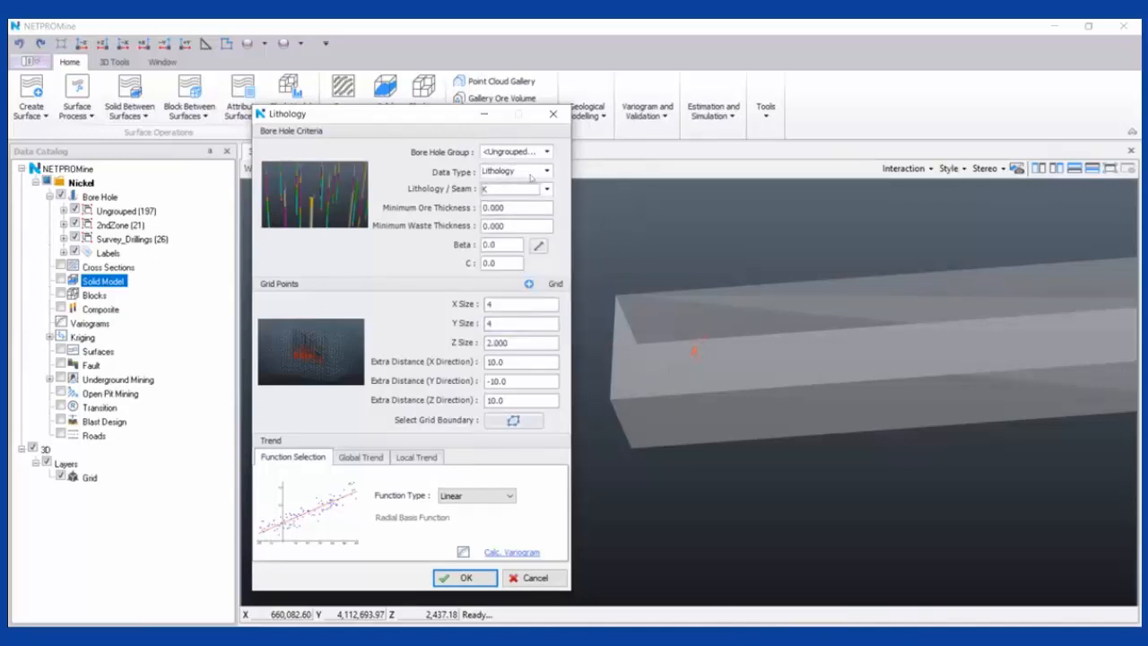
pyautogui.click(528, 285)
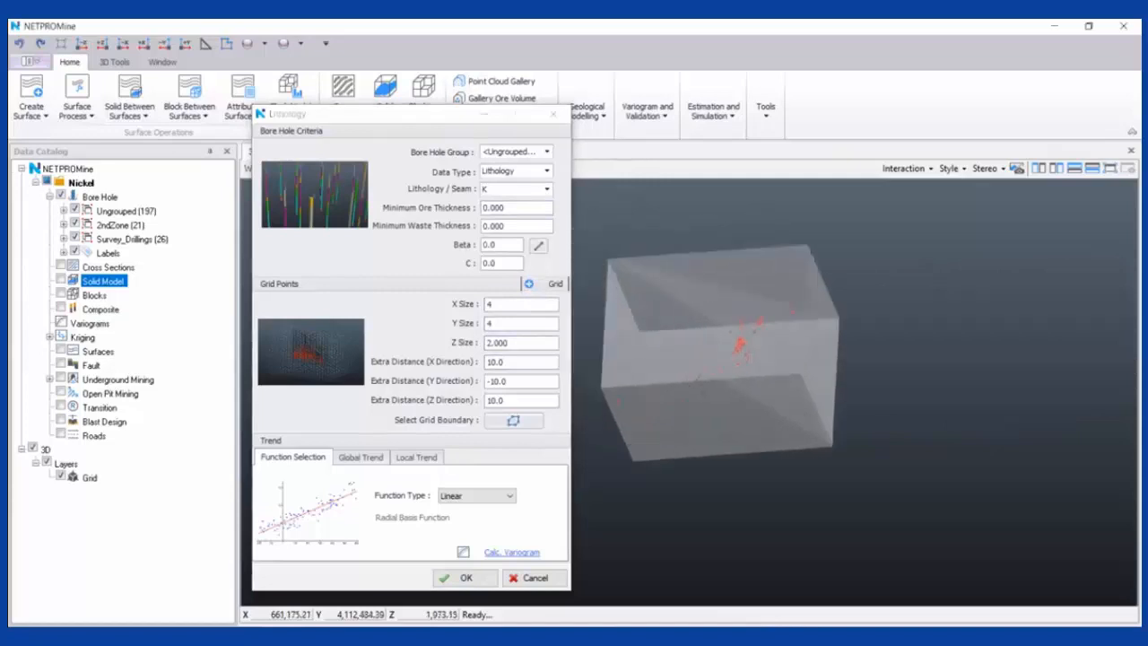
# Check the chosen borehole groups and set the grid's extra distance in the Y direction to 10.0
pyautogui.click(544, 152)
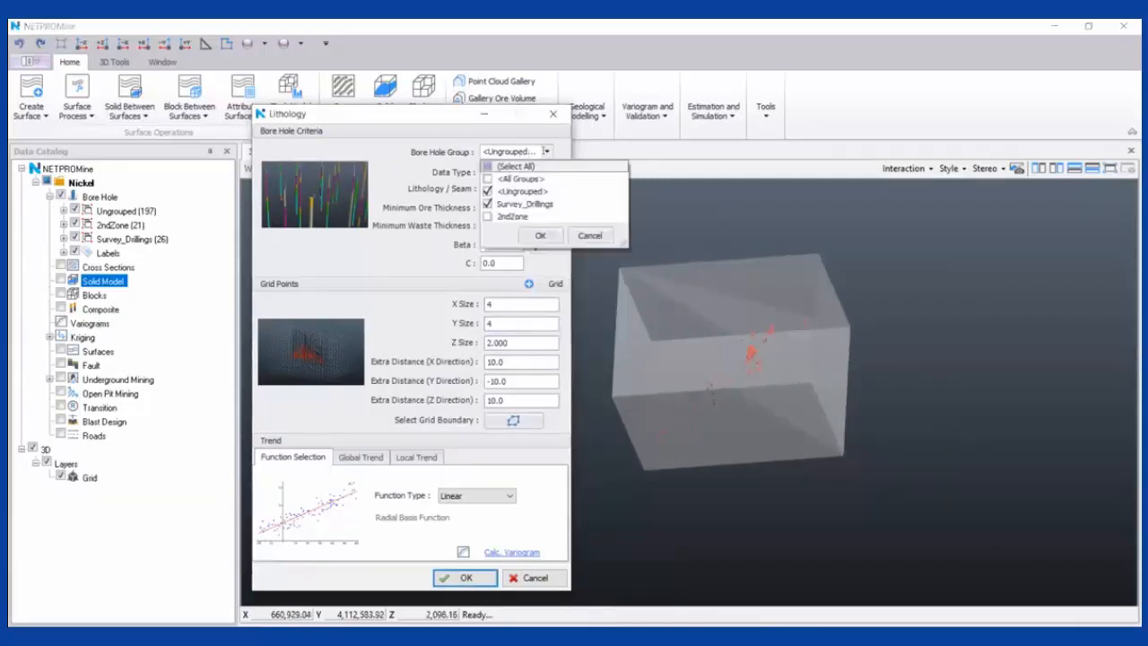
pyautogui.click(540, 235)
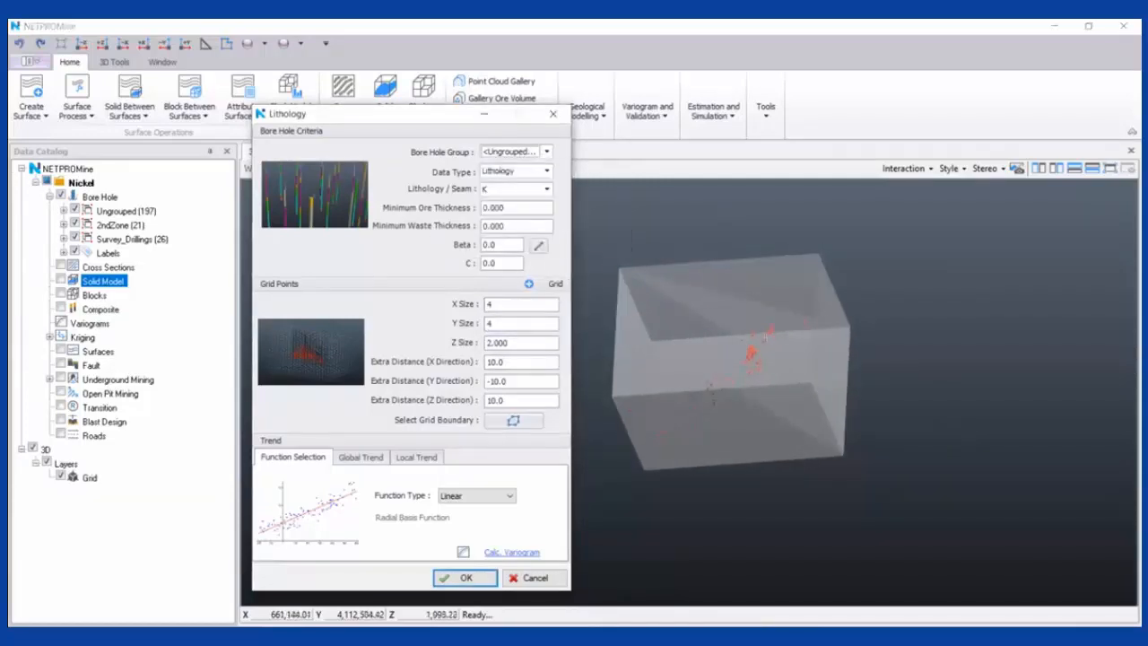
pyautogui.click(506, 381)
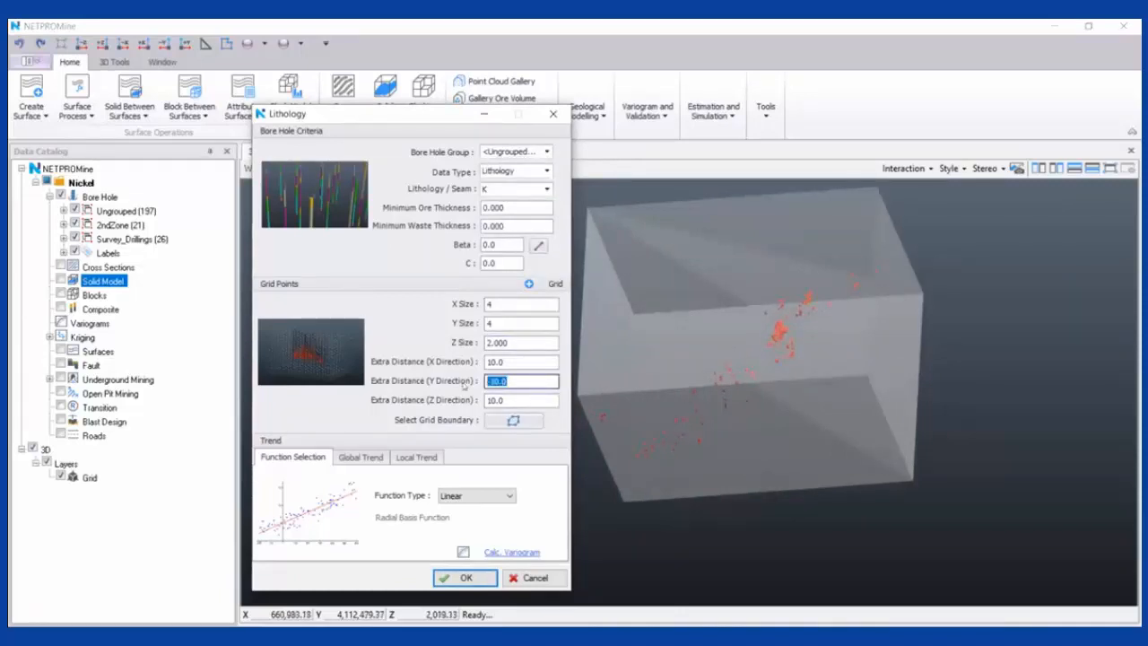
pyautogui.press('BackSpace')
pyautogui.moveTo(753, 377); pyautogui.dragTo(714, 365)
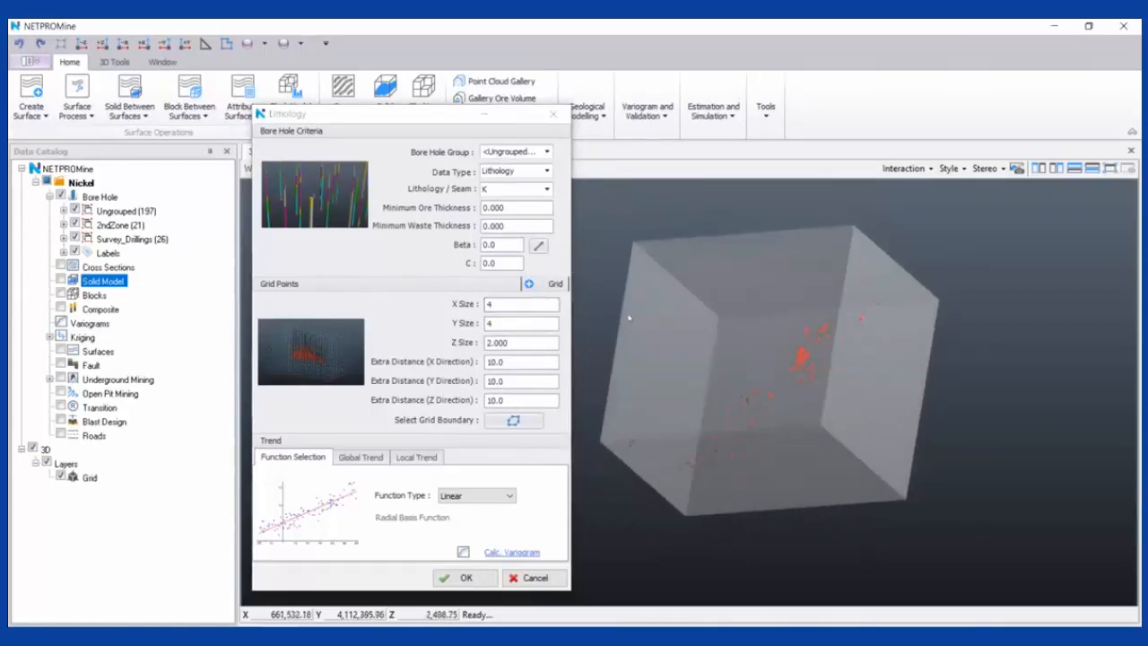
# Start an area drawing in plan view on a new layer named Area
pyautogui.click(100, 43)
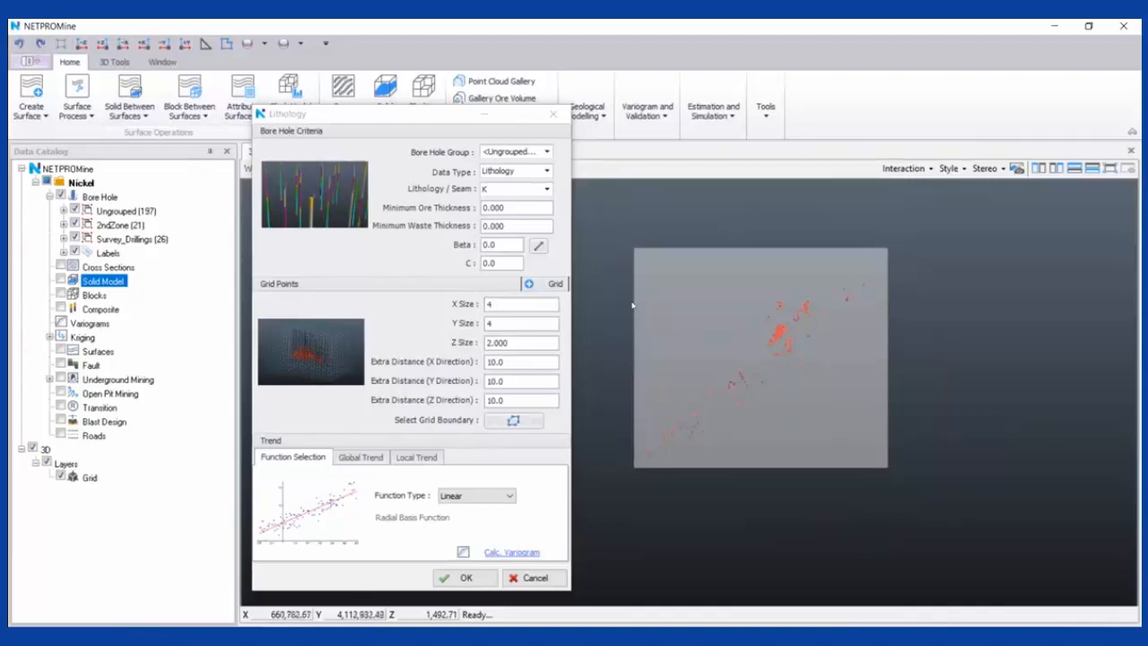
pyautogui.scroll(1, 691, 399)
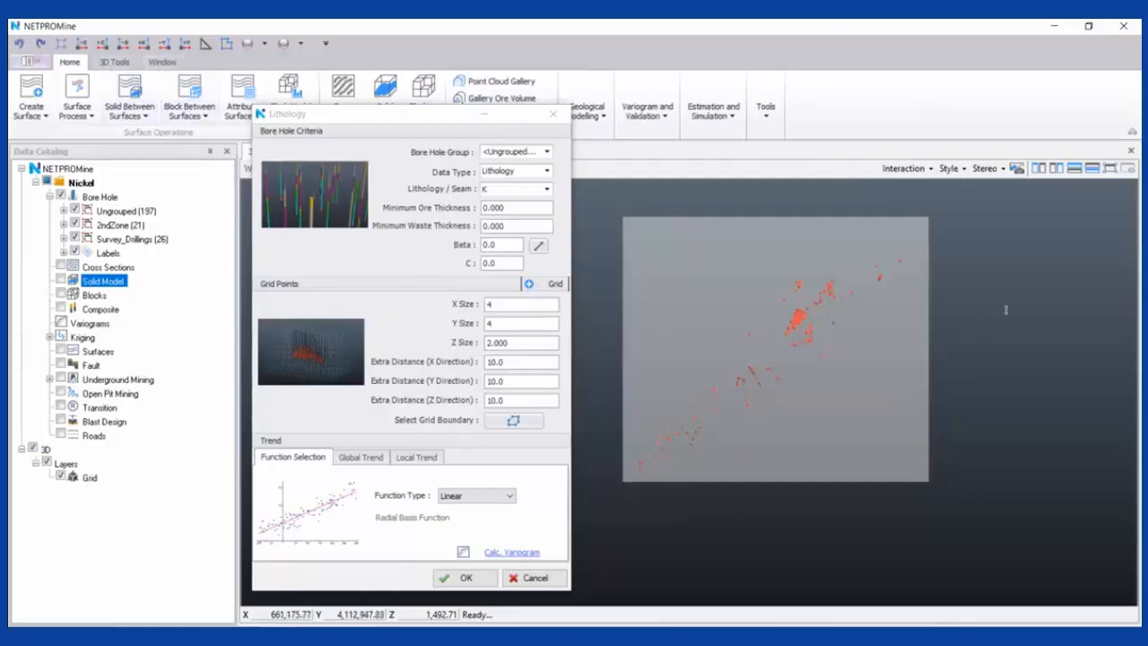
pyautogui.rightClick(992, 261)
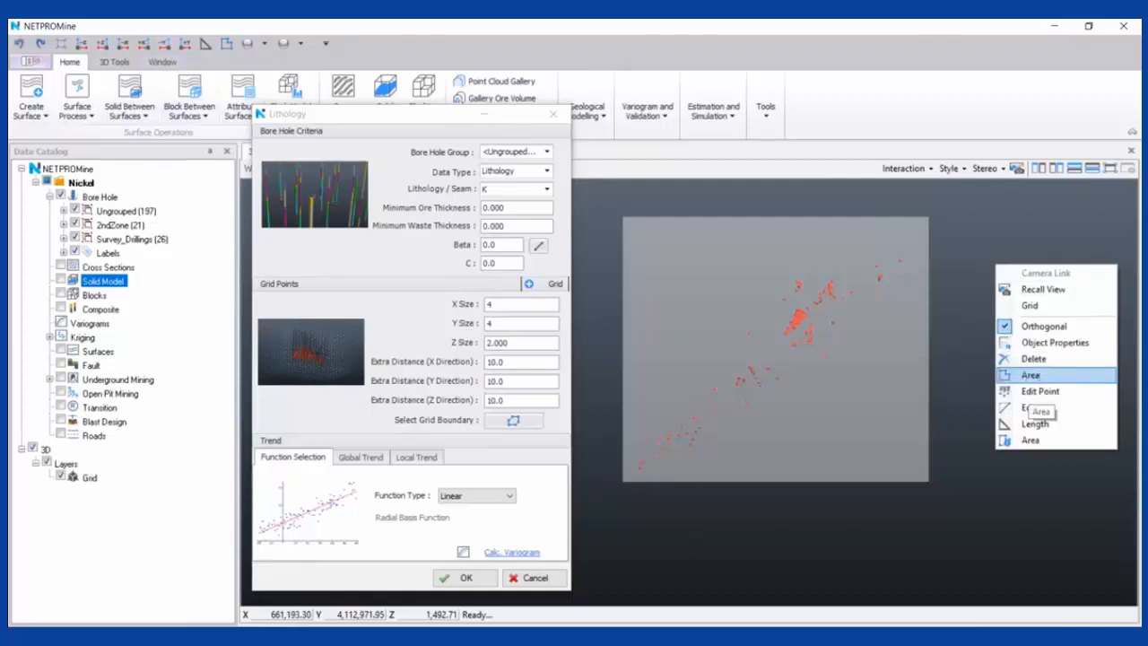
pyautogui.click(1031, 374)
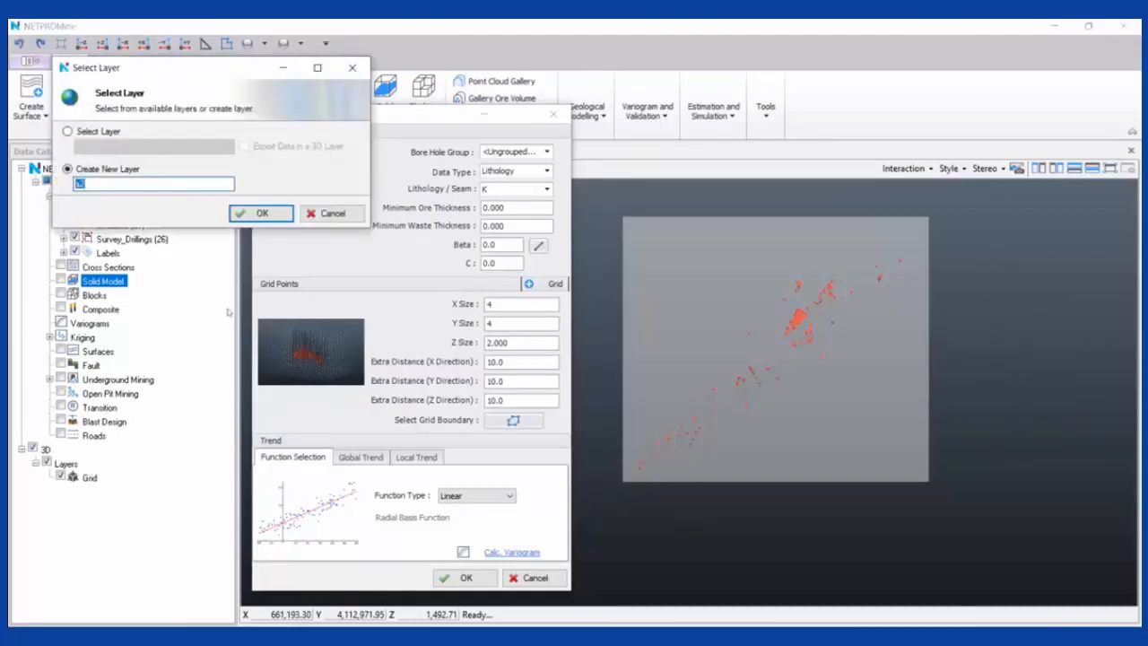
pyautogui.write('Area')
pyautogui.press('Return')
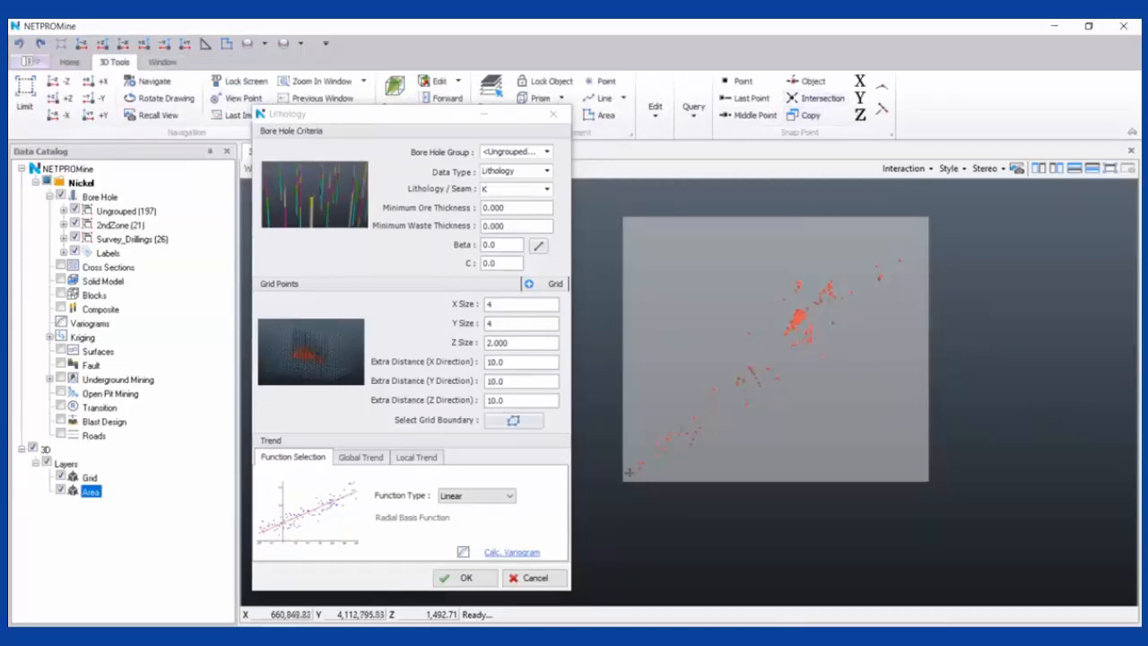
# Draw a closed boundary in plan view tightly around all the scattered red K intervals, and finish the area
pyautogui.click(667, 471)
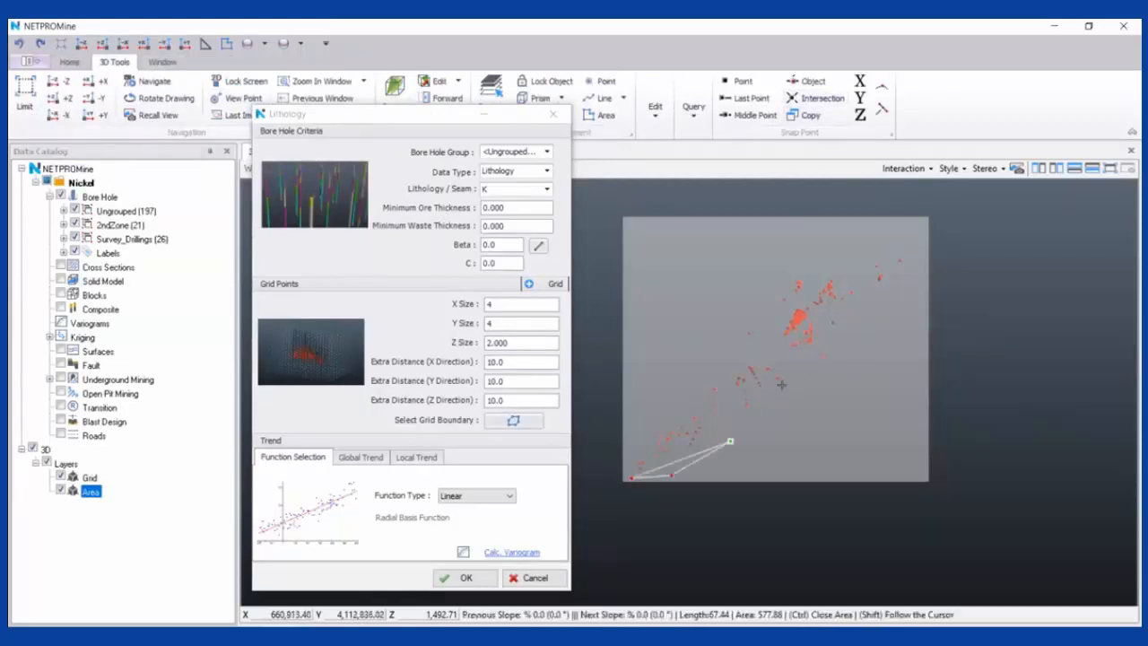
pyautogui.click(671, 473)
pyautogui.click(731, 440)
pyautogui.click(794, 382)
pyautogui.click(822, 367)
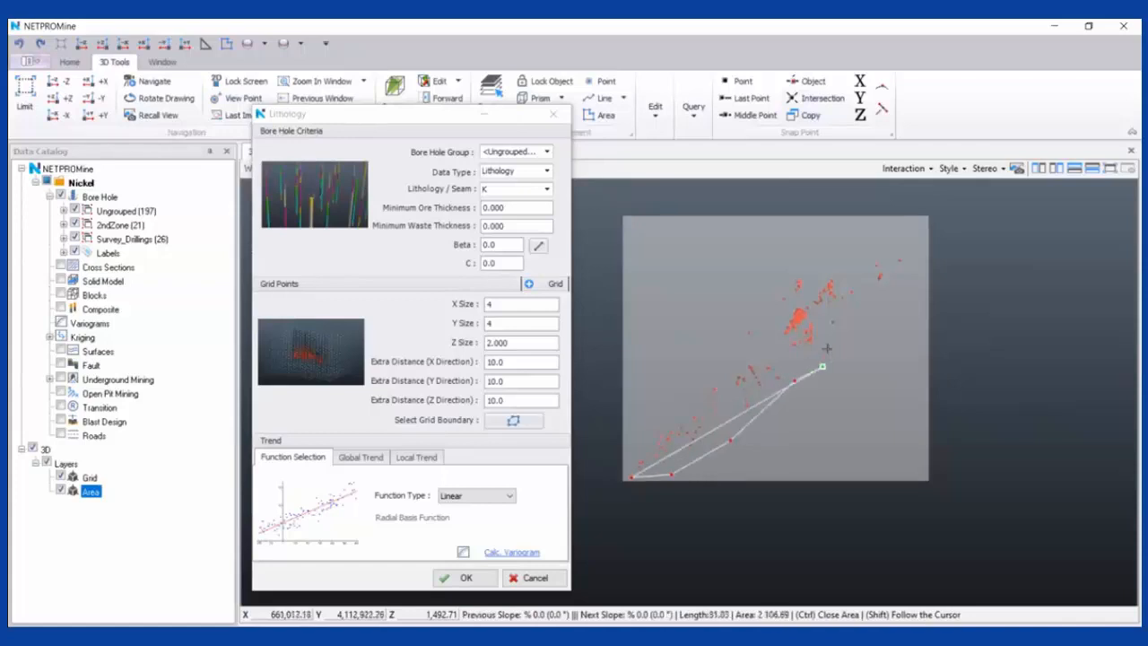
pyautogui.click(830, 346)
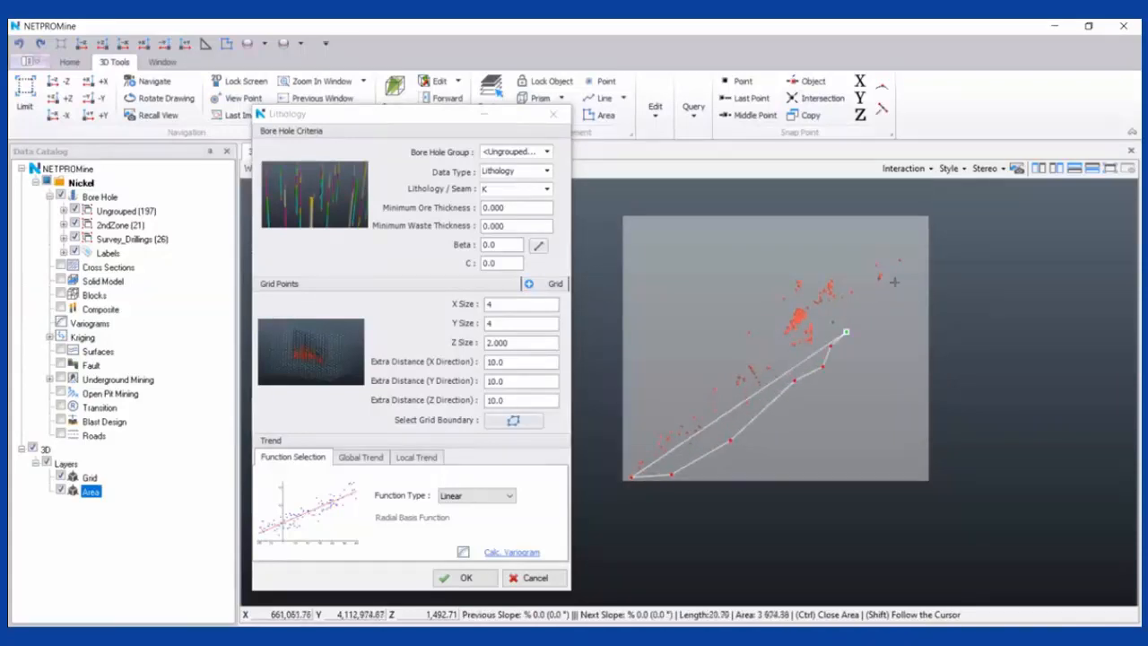
pyautogui.click(846, 331)
pyautogui.click(879, 299)
pyautogui.click(908, 257)
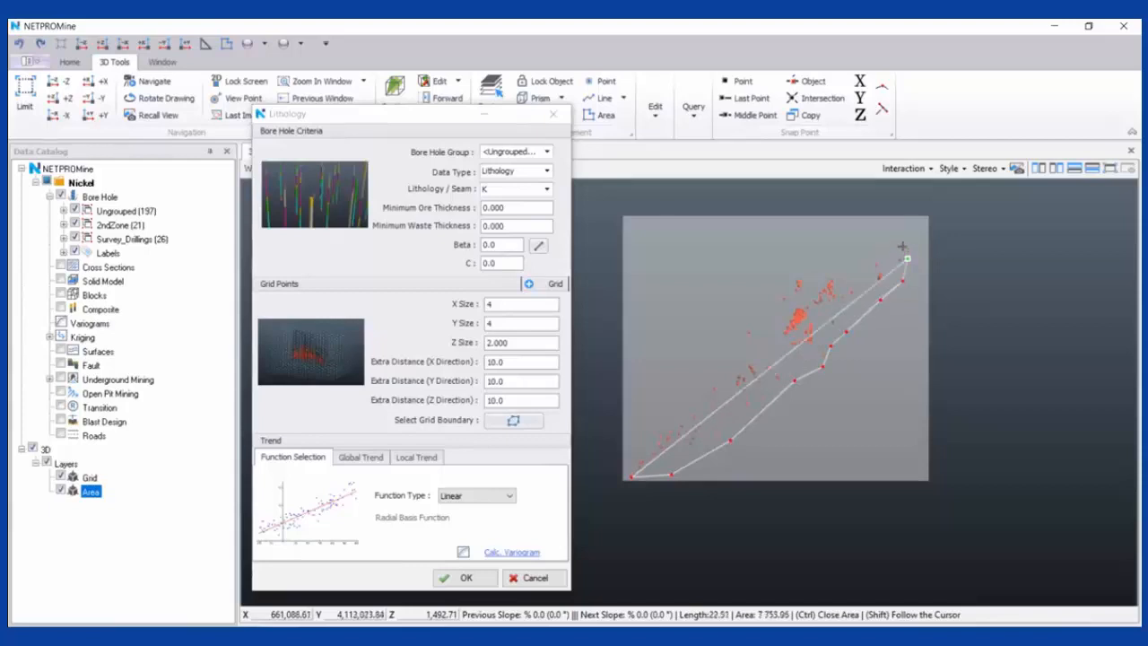
pyautogui.click(899, 246)
pyautogui.click(872, 250)
pyautogui.click(833, 260)
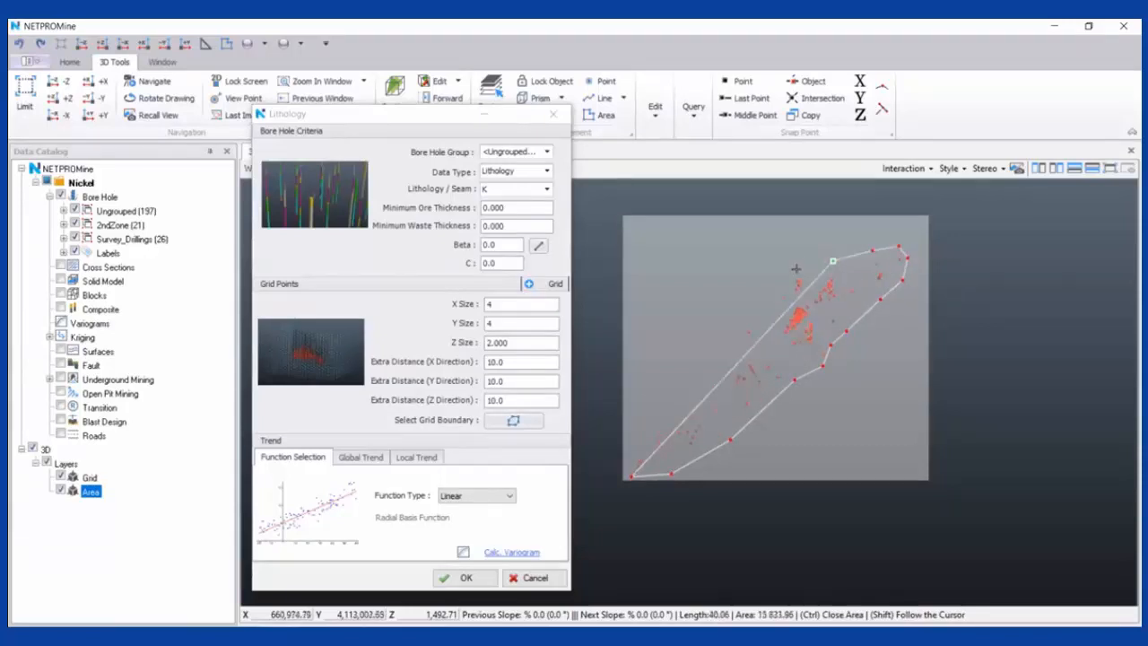
pyautogui.click(786, 270)
pyautogui.click(772, 303)
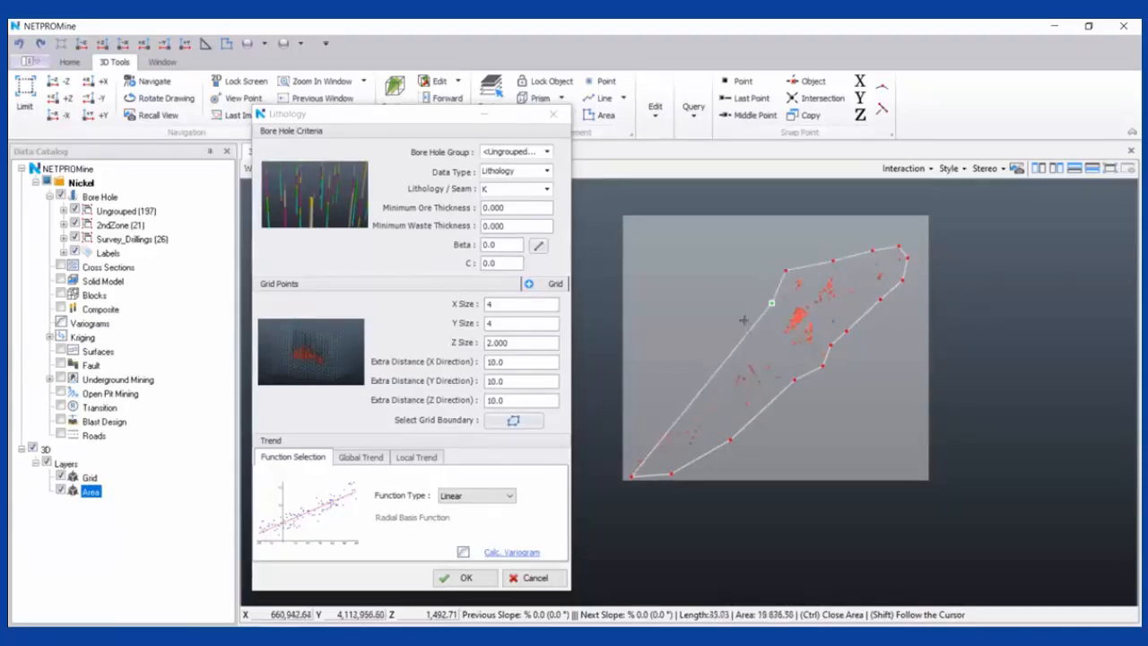
pyautogui.click(738, 330)
pyautogui.click(703, 370)
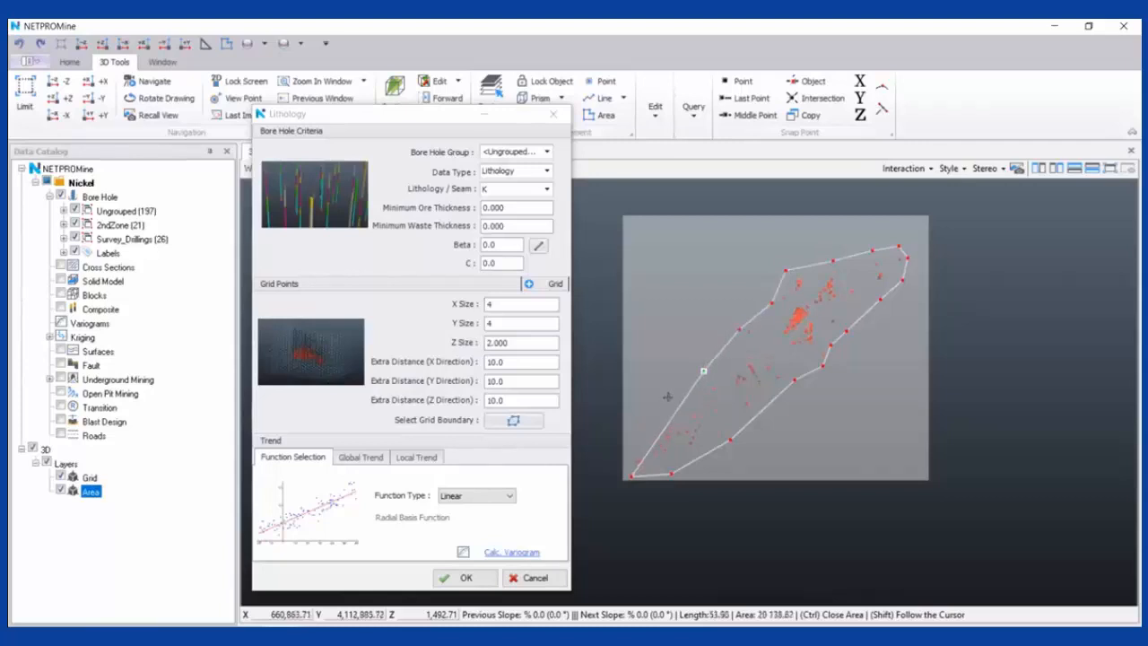
pyautogui.click(664, 417)
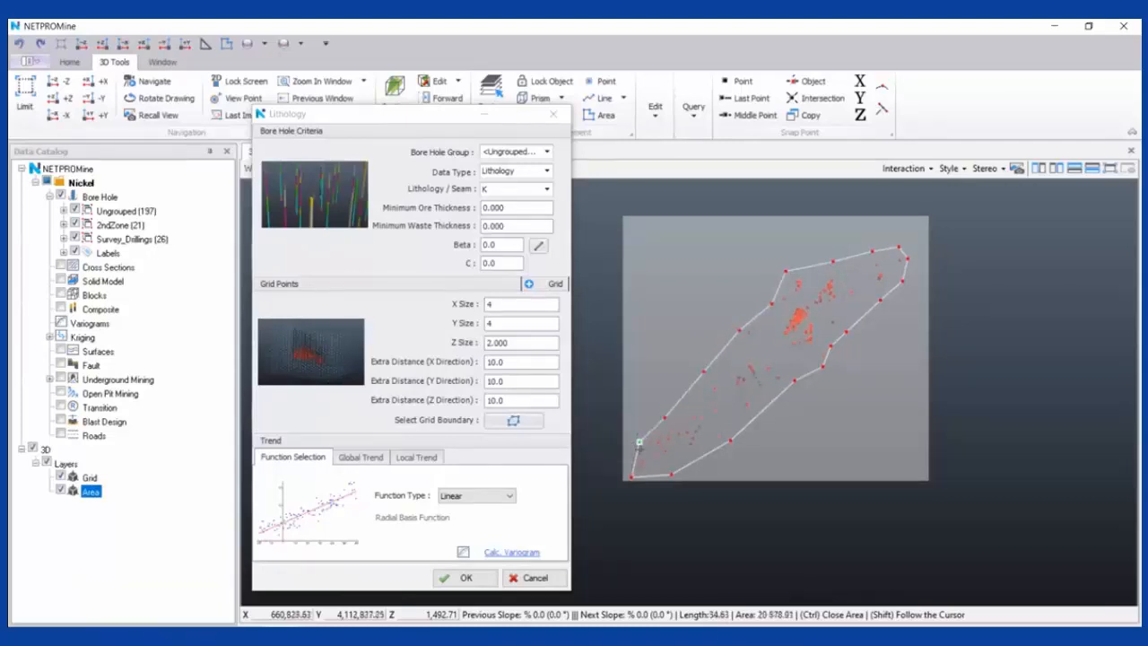
pyautogui.click(635, 443)
pyautogui.rightClick(817, 390)
pyautogui.moveTo(770, 357); pyautogui.dragTo(758, 389, button='middle')
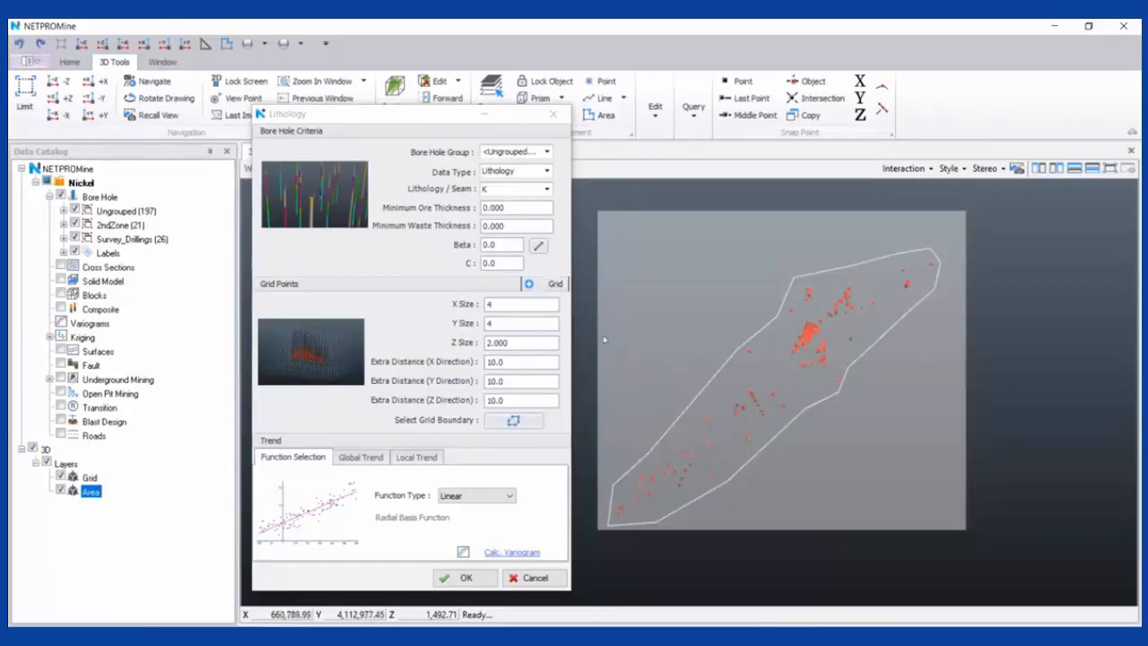
# Assign the polygon drawn around the K intervals as the lithology model's grid boundary
pyautogui.click(513, 420)
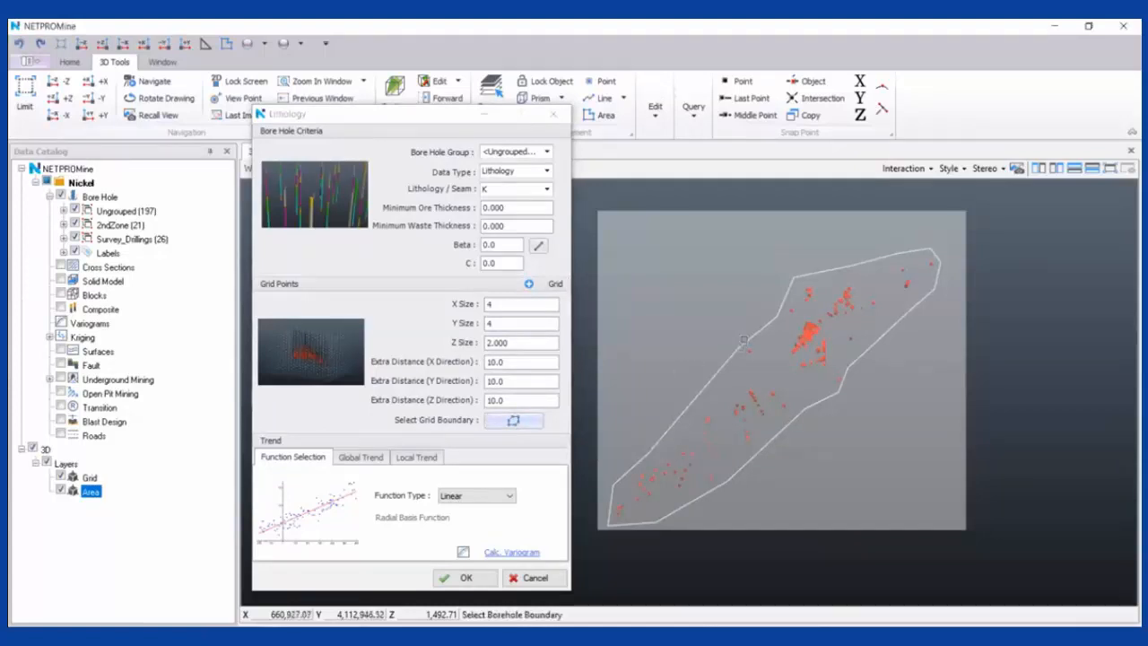
pyautogui.click(706, 363)
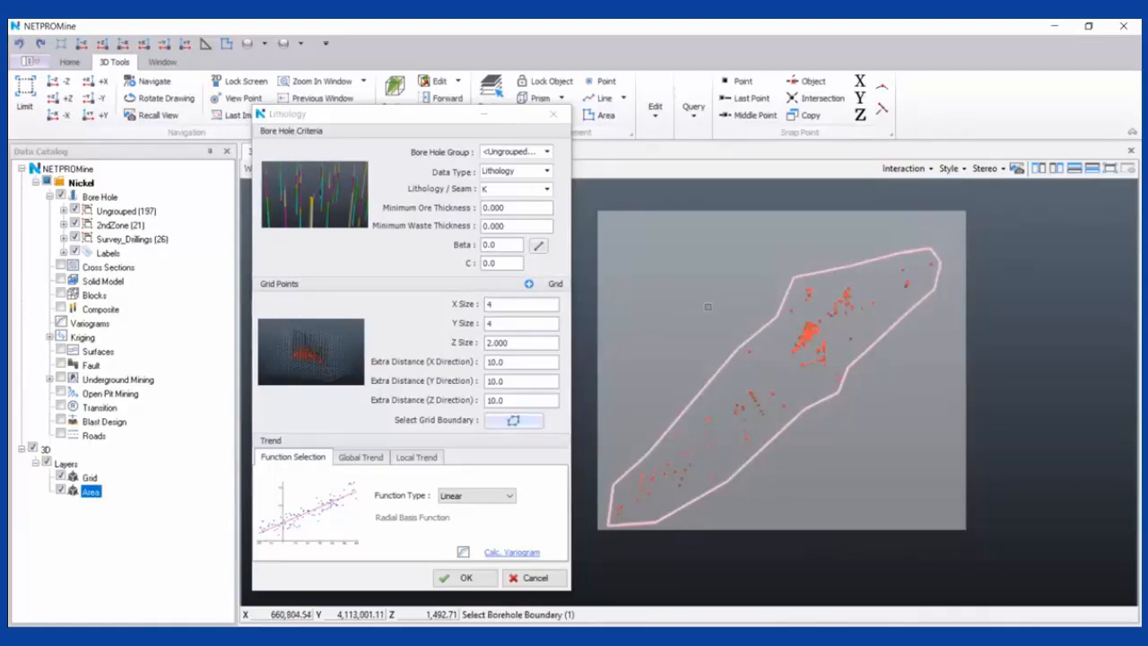
pyautogui.rightClick(708, 307)
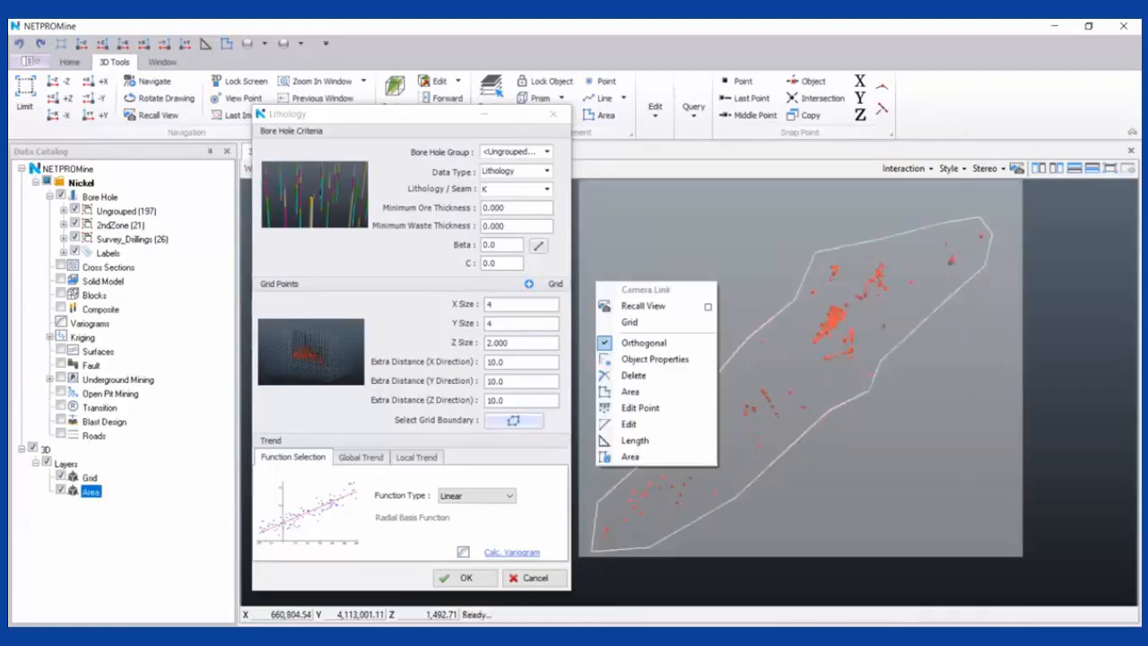
pyautogui.moveTo(661, 261); pyautogui.dragTo(694, 289, button='middle')
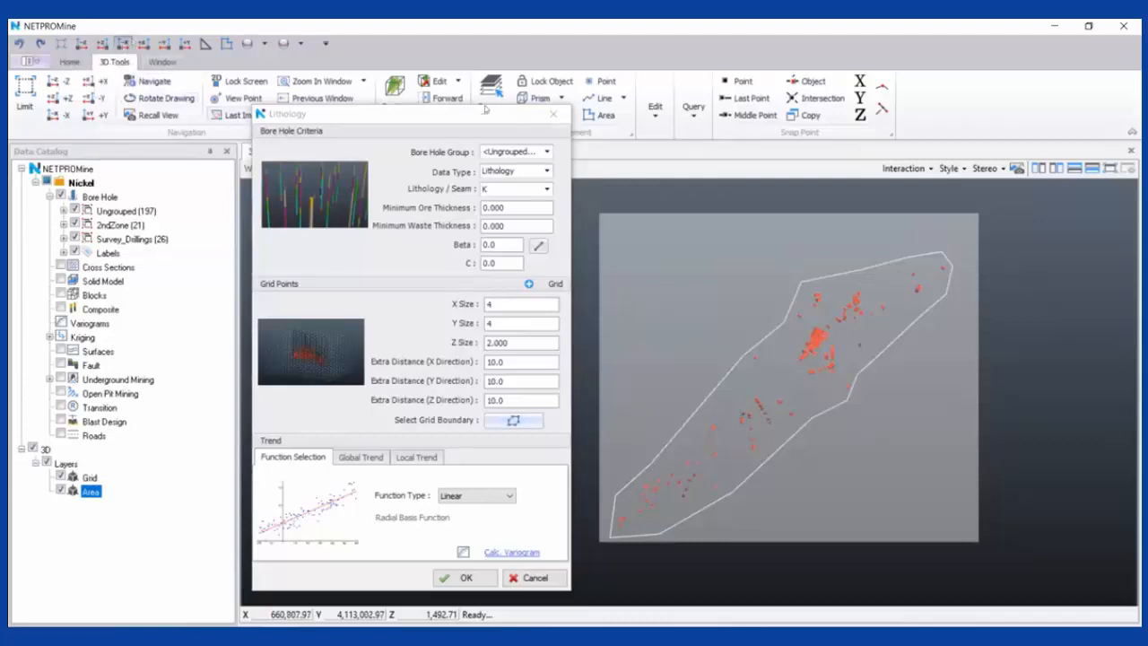
# Try a minimum ore thickness of 0.100 and reset it to 0.000
pyautogui.scroll(10, 769, 470)
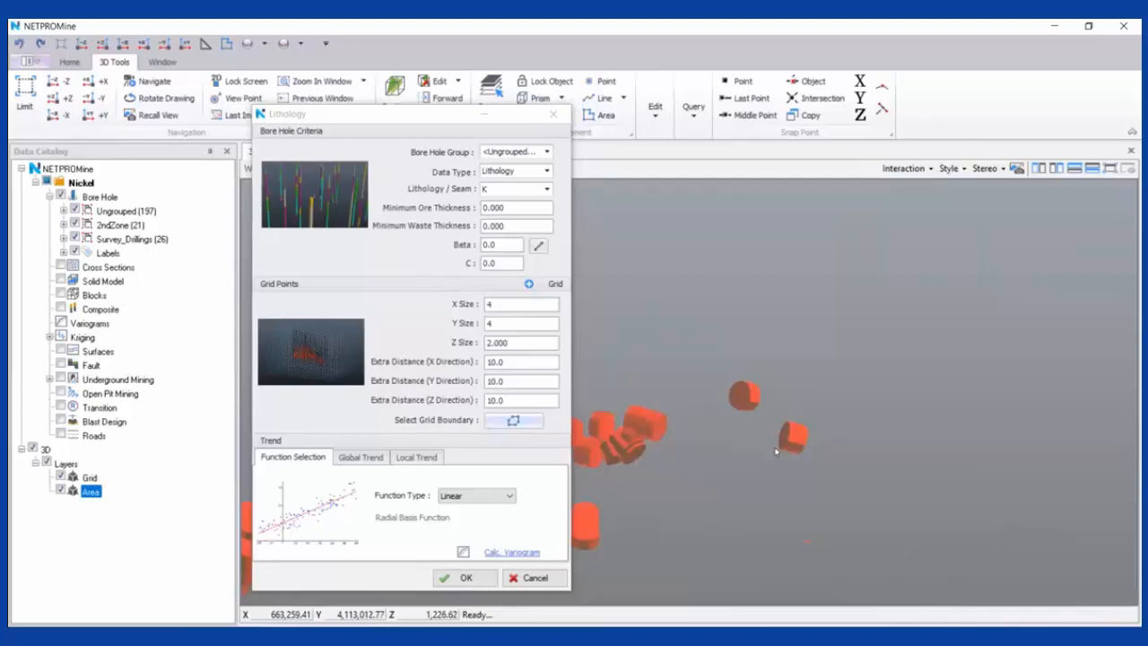
pyautogui.doubleClick(522, 206)
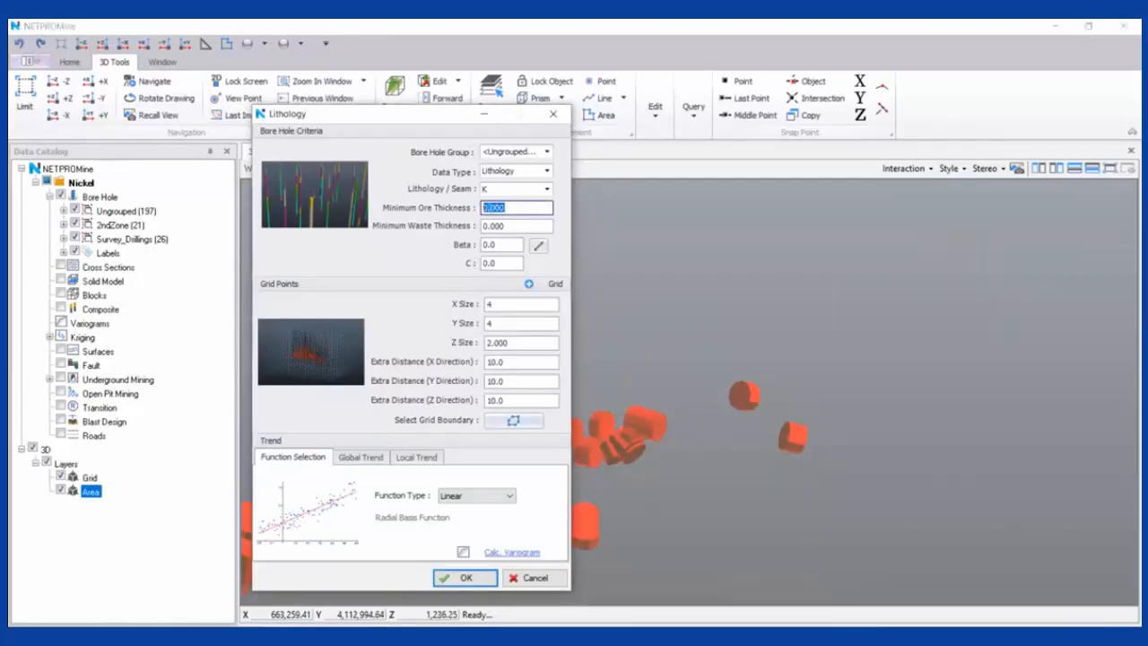
pyautogui.moveTo(489, 208); pyautogui.dragTo(506, 217)
pyautogui.write('100')
pyautogui.moveTo(528, 208); pyautogui.dragTo(464, 202)
pyautogui.write('0.000')
pyautogui.moveTo(517, 208)
# Examine the thickness and spacing of the K intervals across the deposit, including the closely spaced thin pair
pyautogui.click(697, 475)
pyautogui.moveTo(825, 442); pyautogui.dragTo(899, 414, button='middle')
pyautogui.scroll(-1, 729, 456)
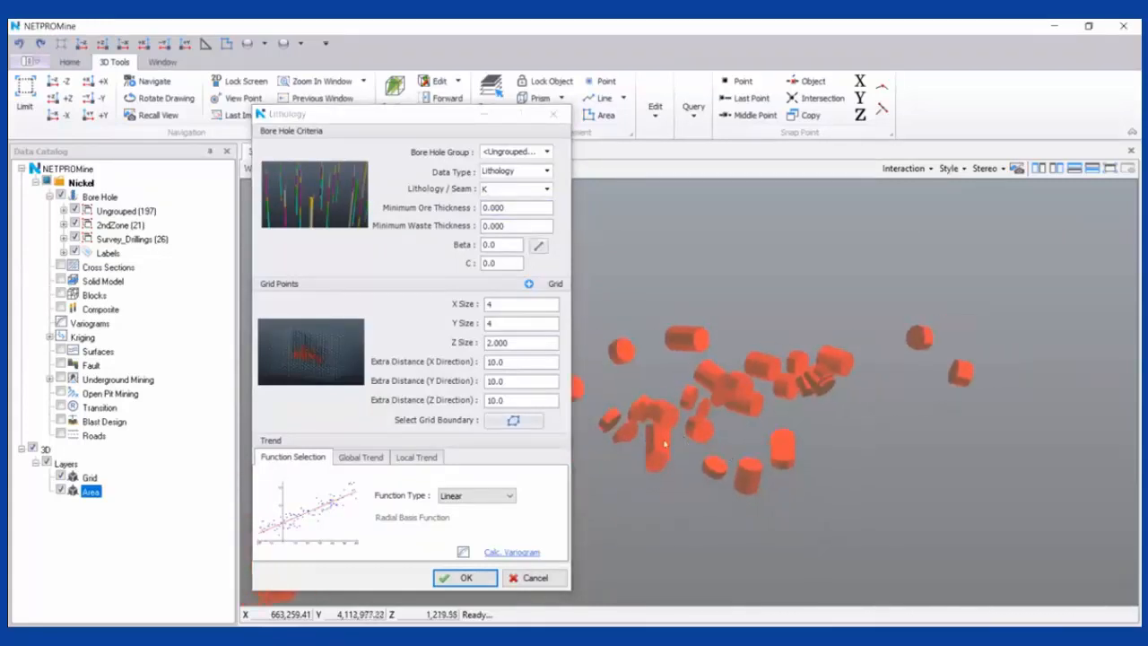
pyautogui.scroll(5, 722, 453)
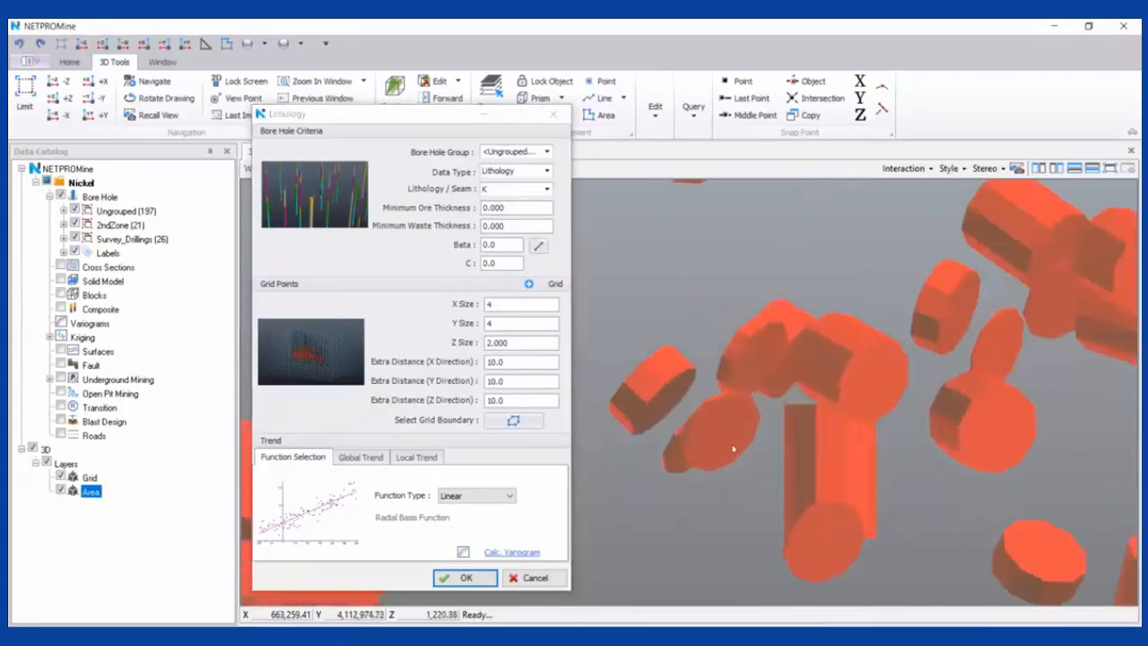
pyautogui.scroll(-2, 703, 448)
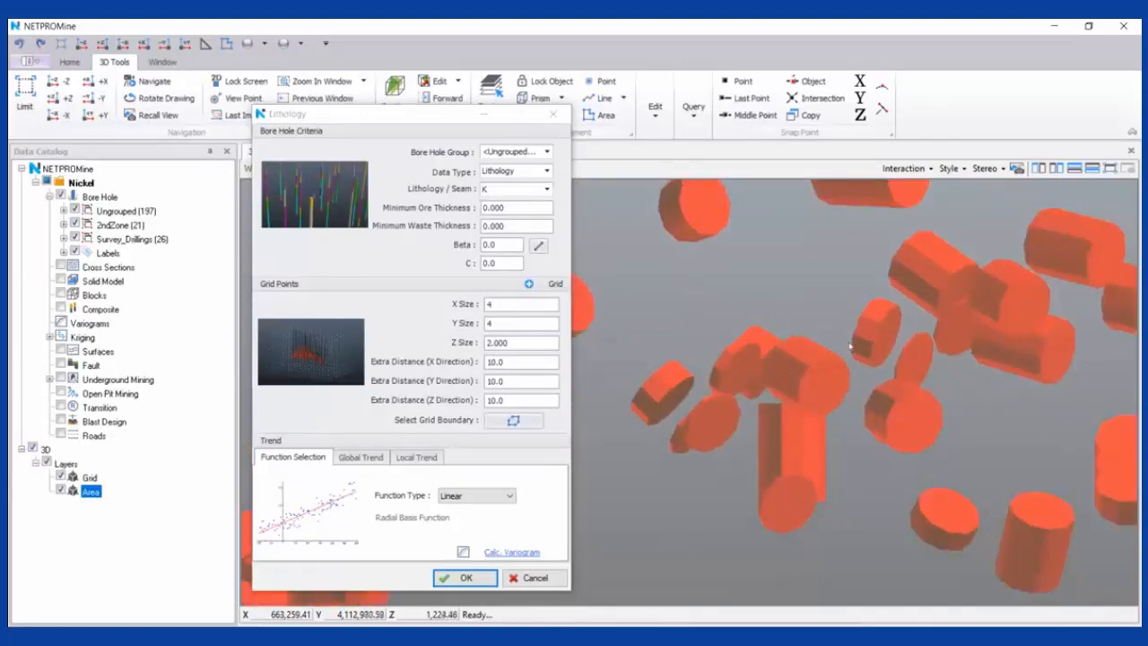
pyautogui.scroll(-1, 876, 377)
pyautogui.scroll(-3, 978, 365)
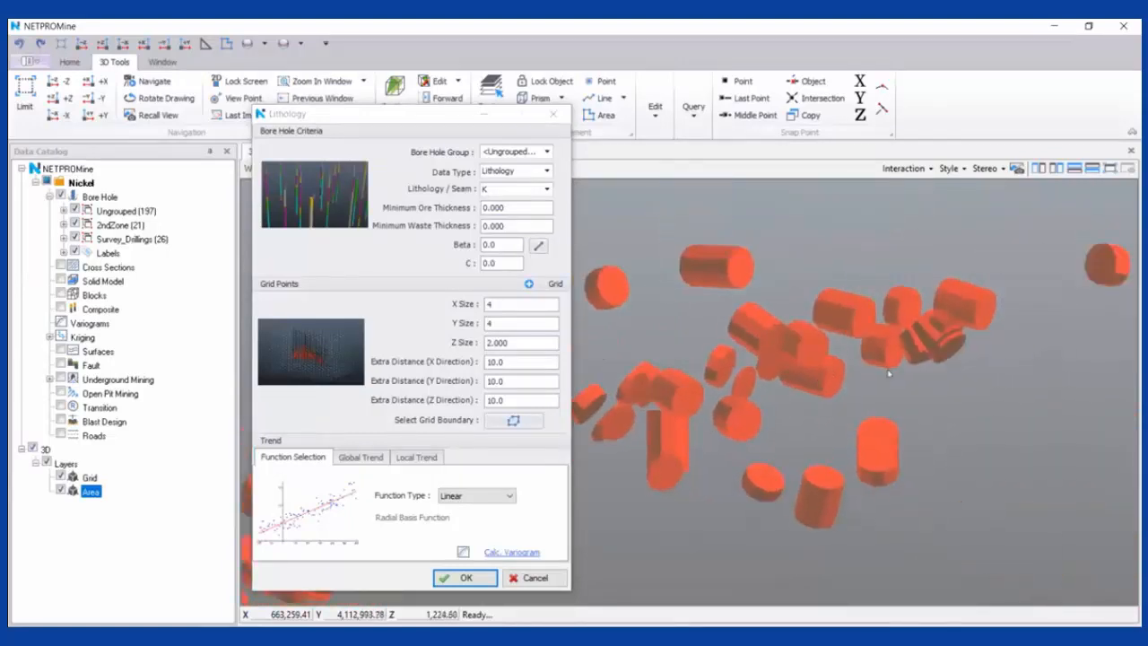
pyautogui.moveTo(818, 396); pyautogui.dragTo(910, 401, button='middle')
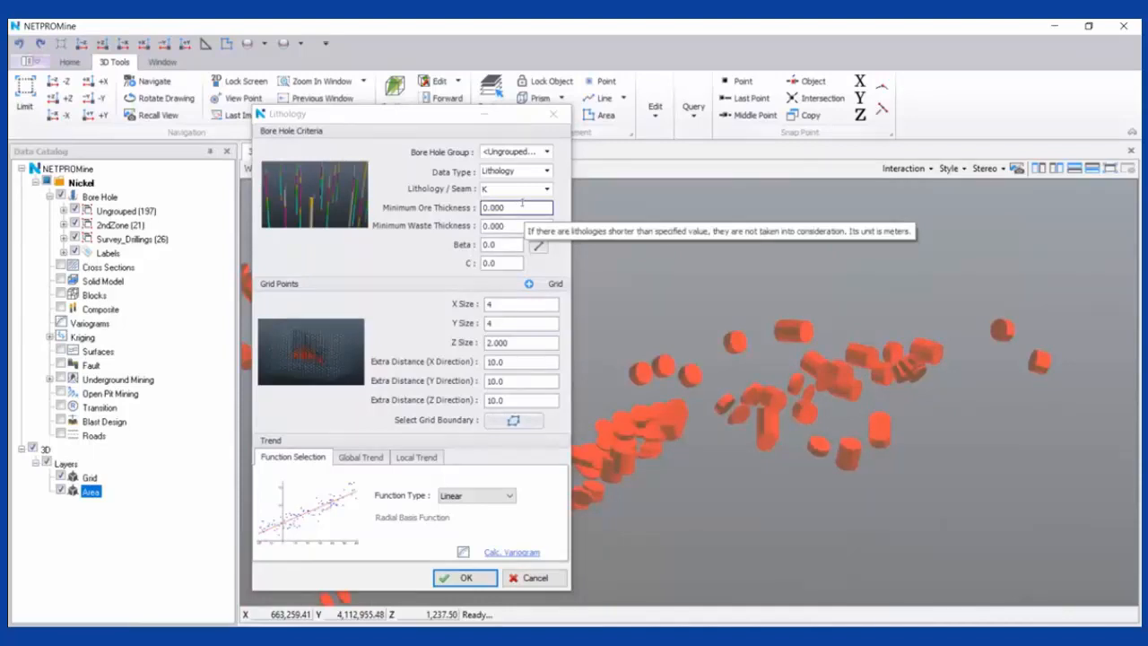
pyautogui.scroll(-4, 890, 345)
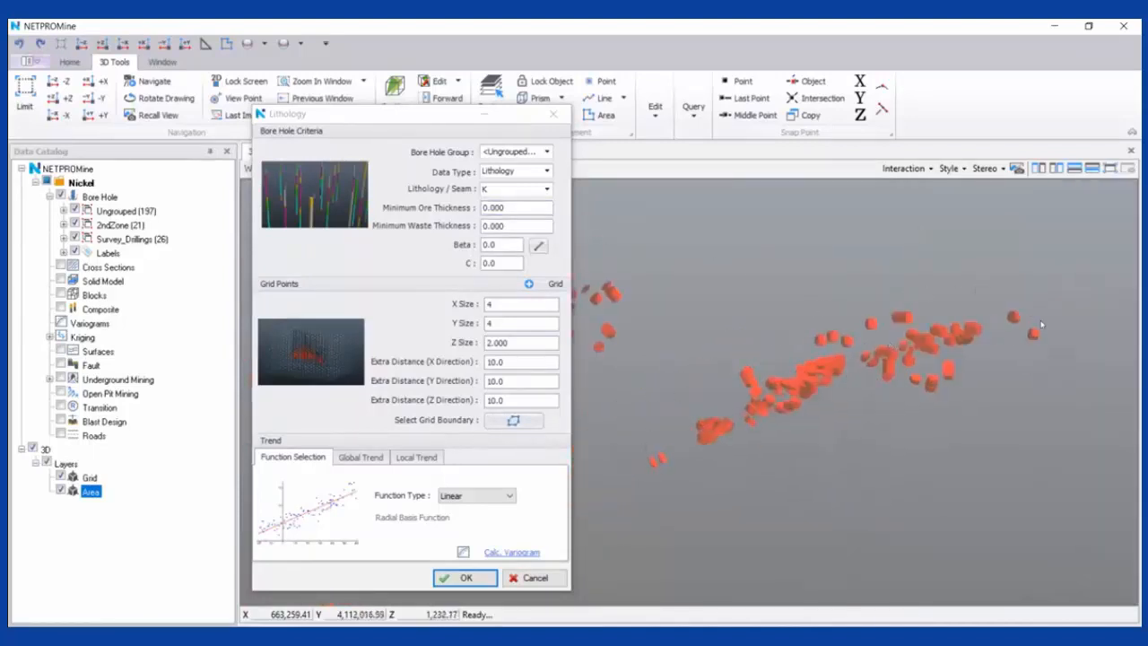
pyautogui.moveTo(730, 406); pyautogui.dragTo(947, 392, button='middle')
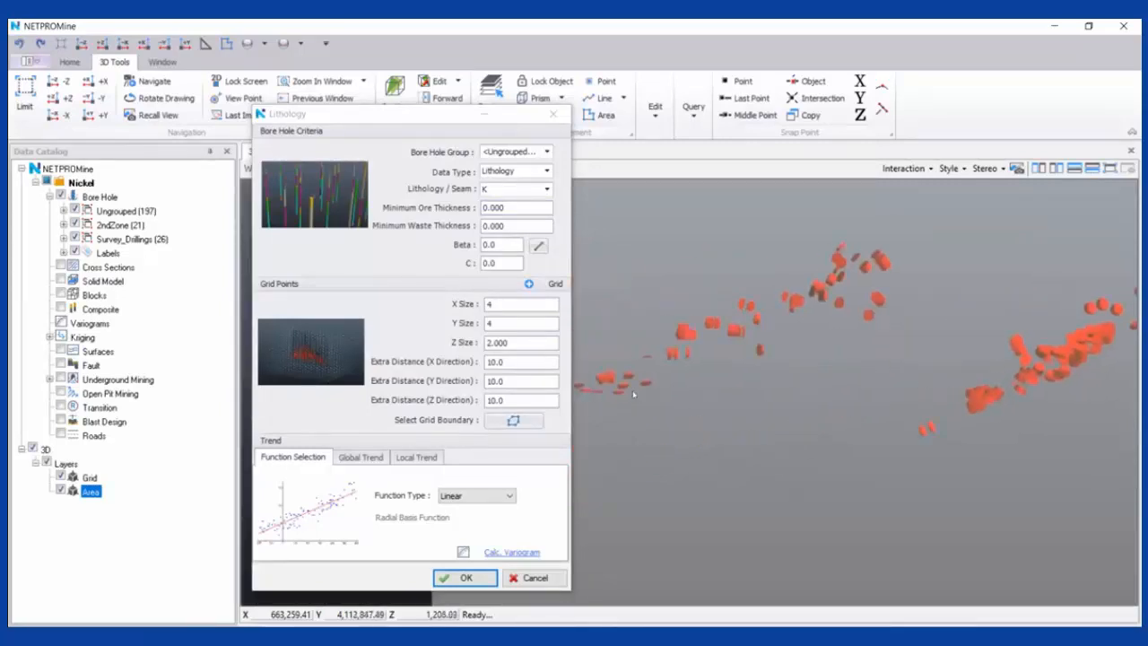
pyautogui.moveTo(813, 376); pyautogui.dragTo(657, 365, button='middle')
pyautogui.moveTo(941, 346); pyautogui.dragTo(783, 372, button='middle')
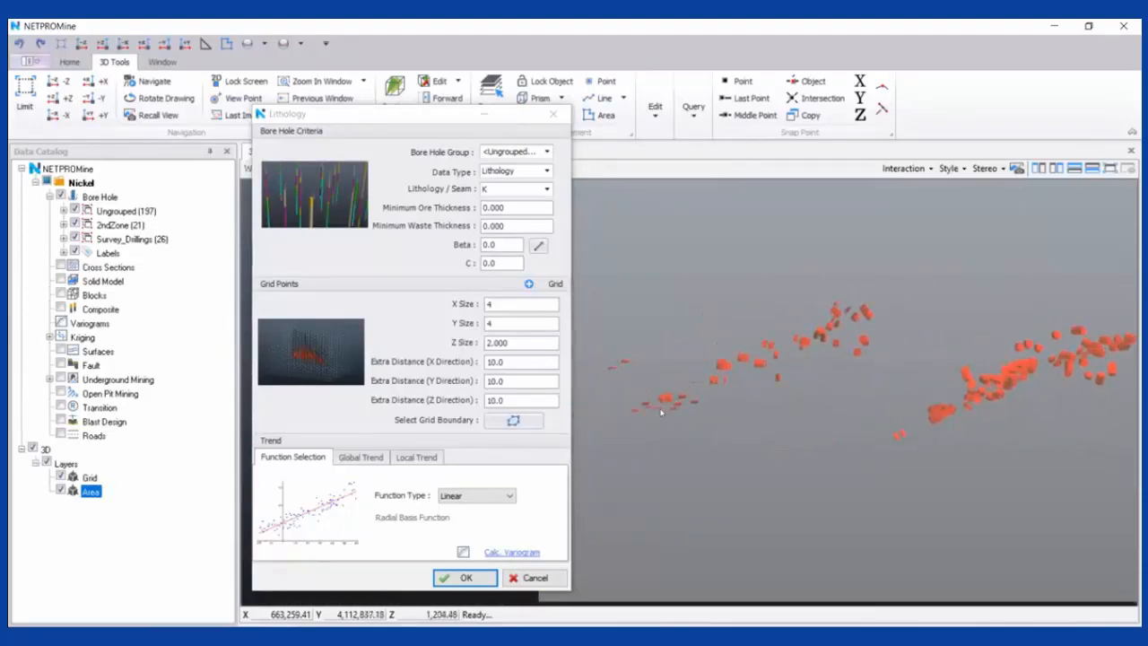
pyautogui.moveTo(945, 348); pyautogui.dragTo(892, 325, button='middle')
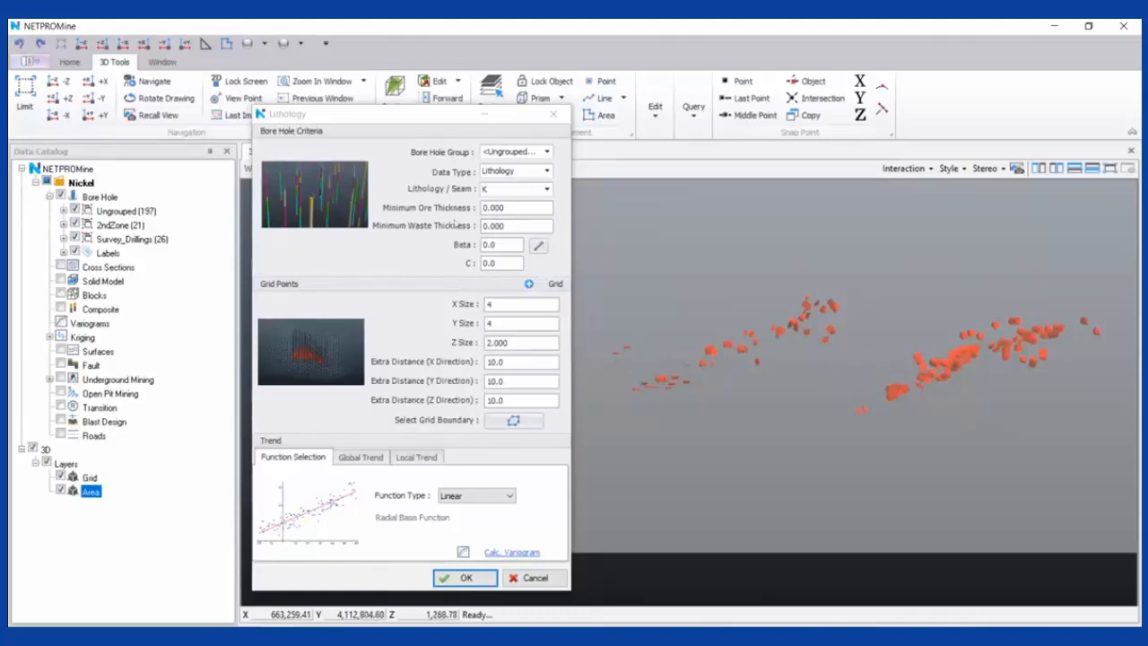
pyautogui.scroll(10, 804, 362)
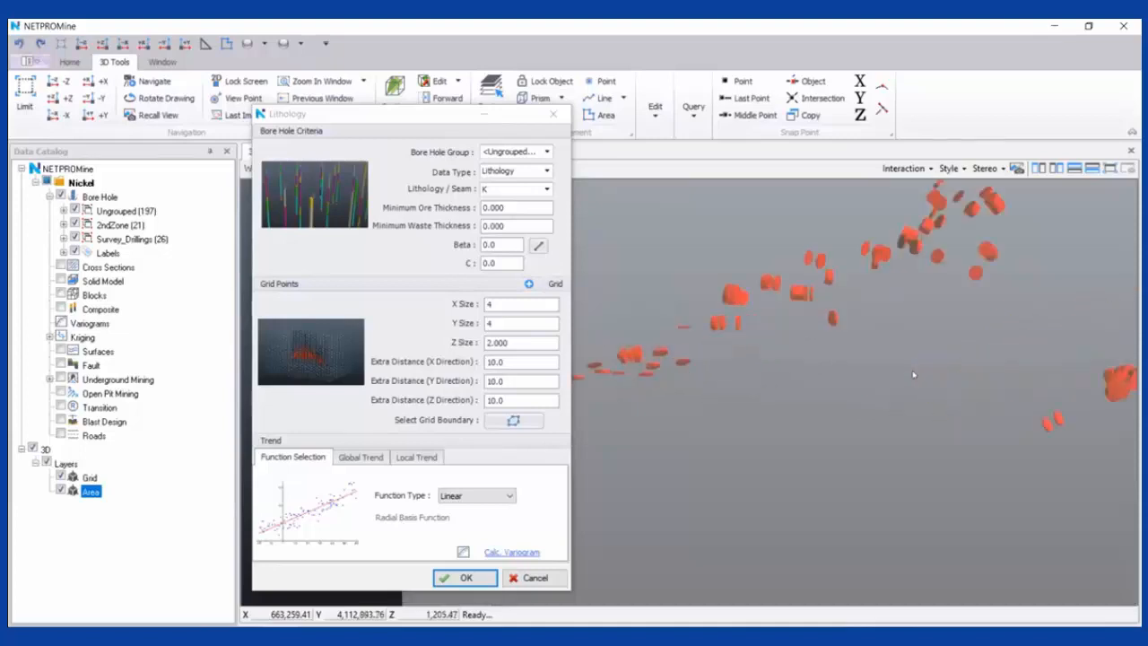
pyautogui.scroll(3, 736, 349)
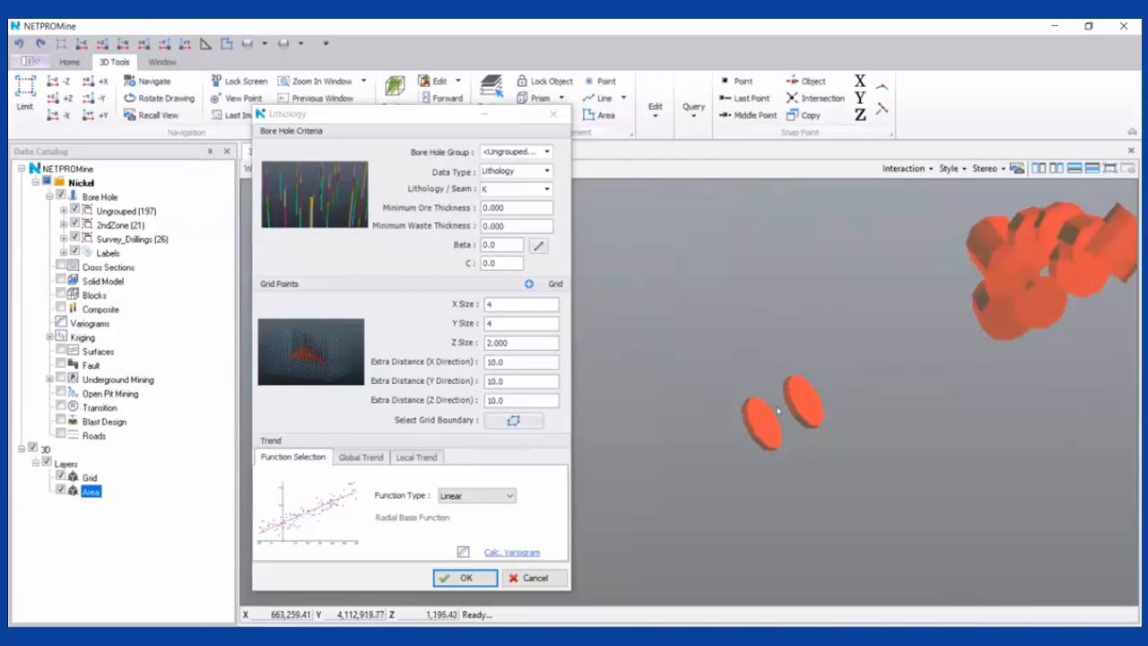
# Try a minimum waste thickness of 0.200 and reset it to 0.000
pyautogui.click(528, 226)
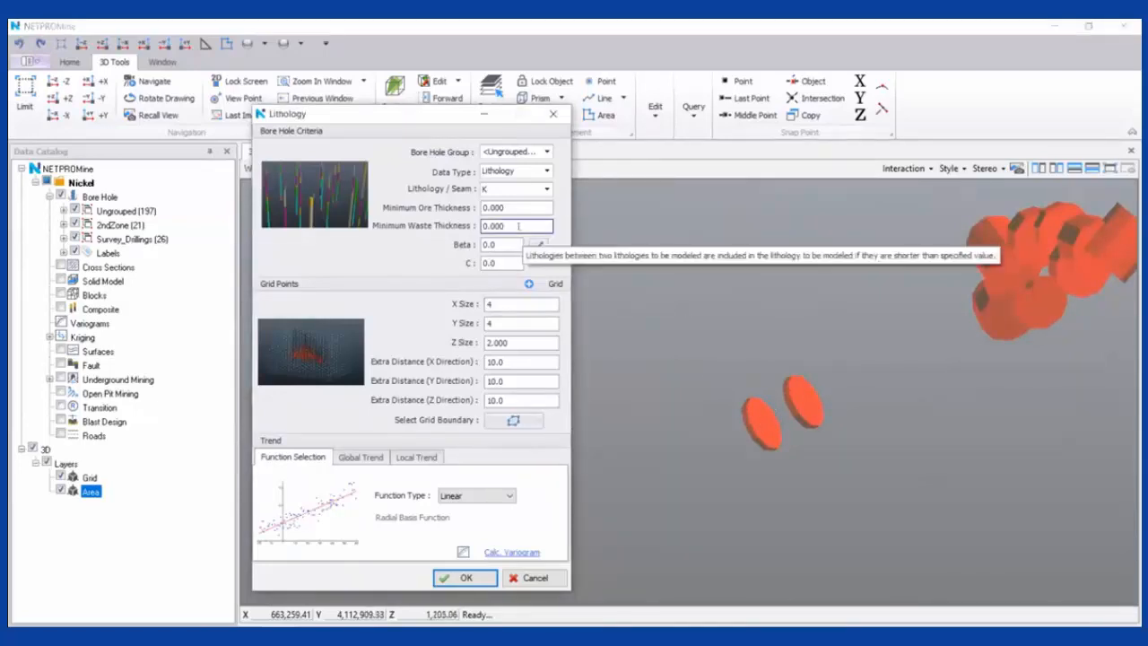
pyautogui.moveTo(518, 226); pyautogui.dragTo(484, 226)
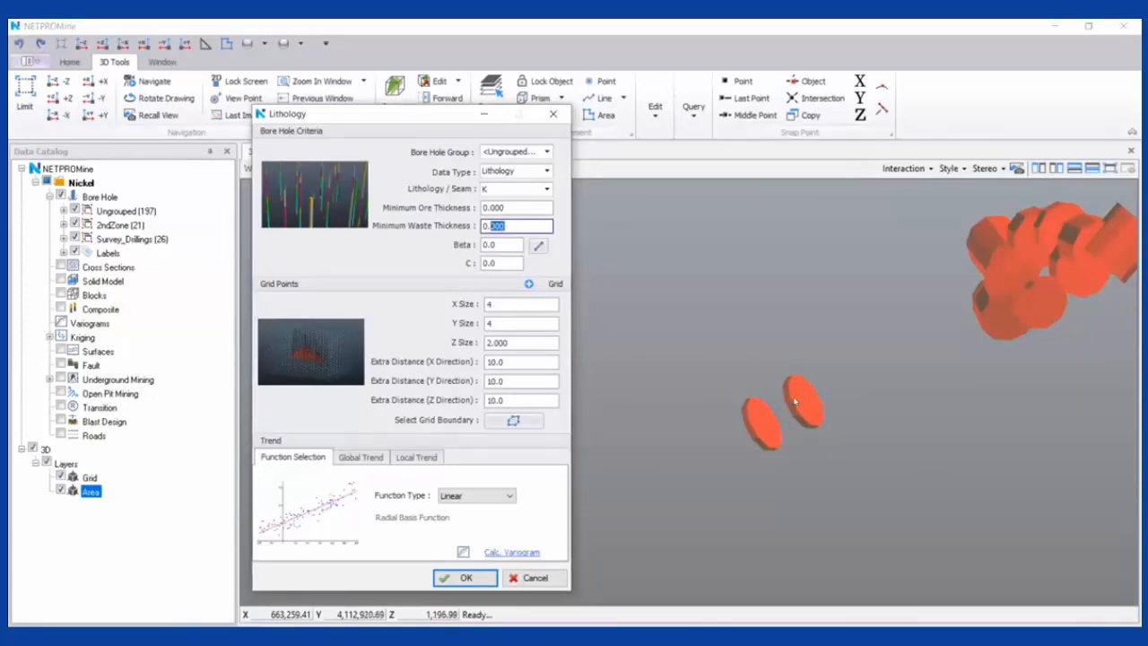
pyautogui.write('200')
pyautogui.moveTo(517, 226); pyautogui.dragTo(459, 226)
pyautogui.write('0')
pyautogui.click(521, 206)
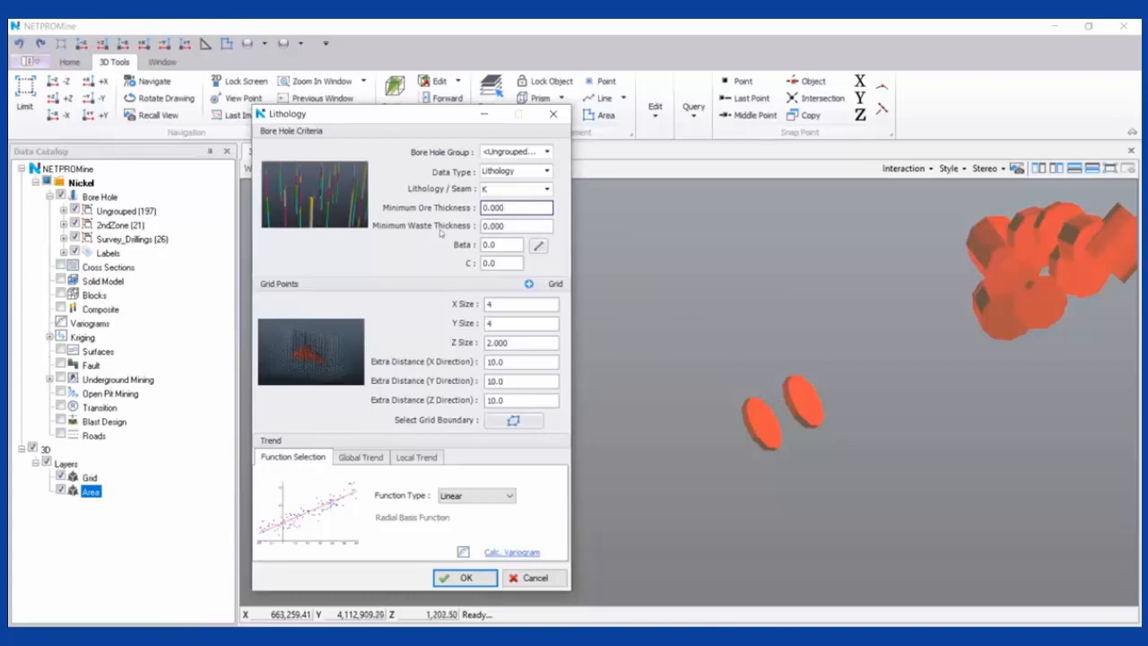
pyautogui.click(506, 262)
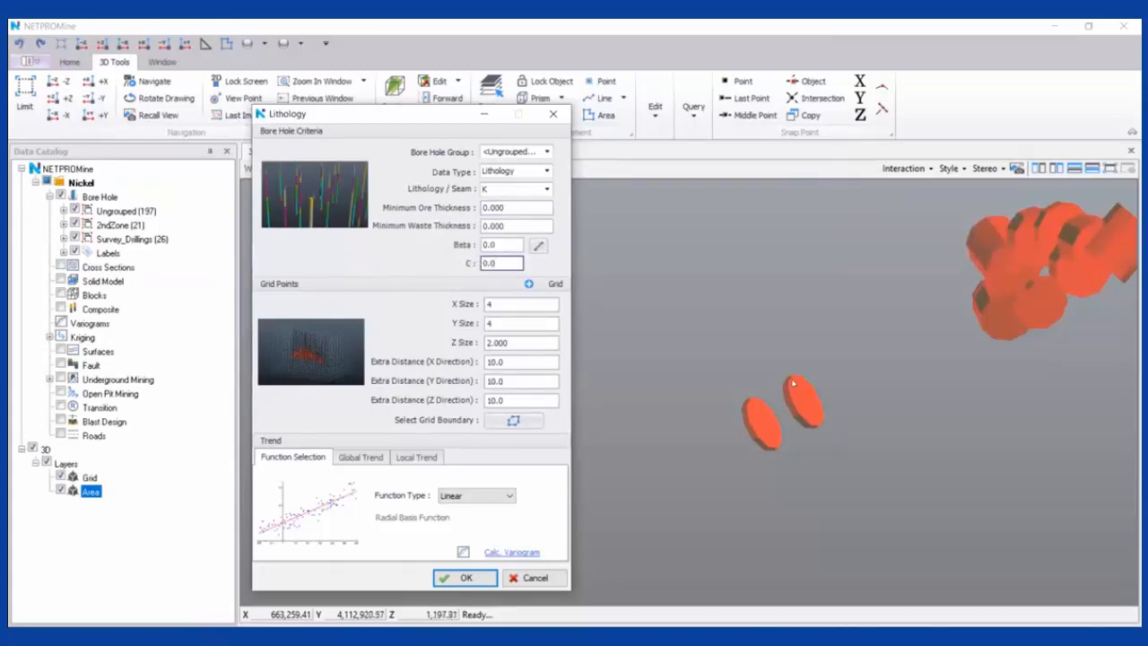
pyautogui.scroll(-10, 793, 384)
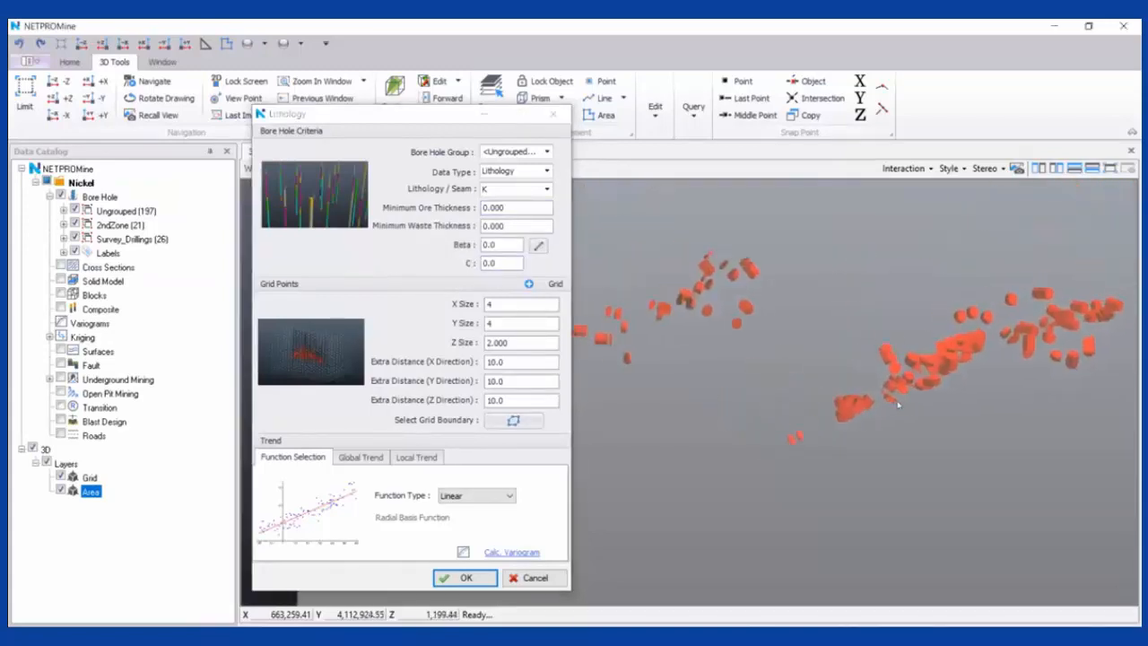
pyautogui.scroll(-5, 898, 406)
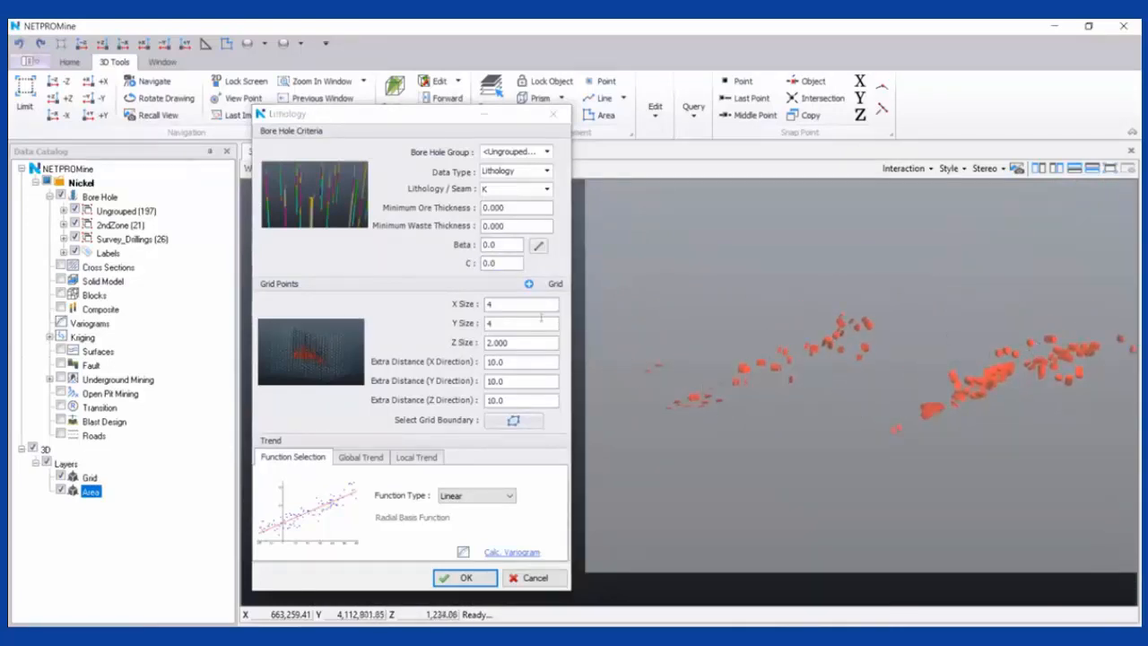
pyautogui.click(509, 262)
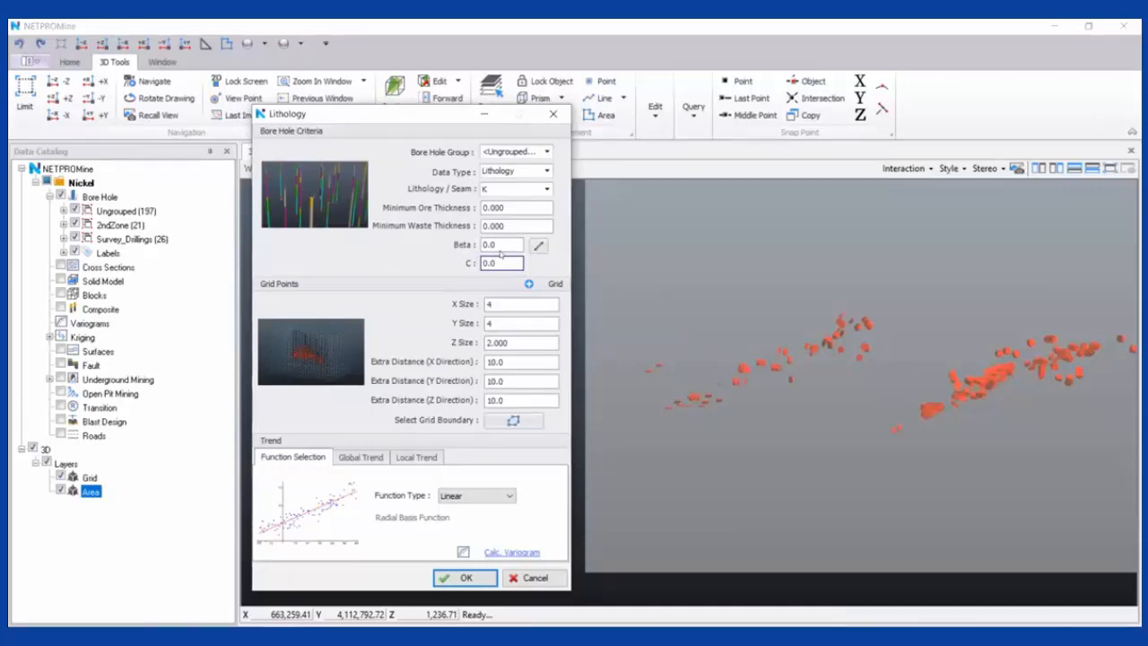
pyautogui.moveTo(859, 443); pyautogui.dragTo(838, 441, button='middle')
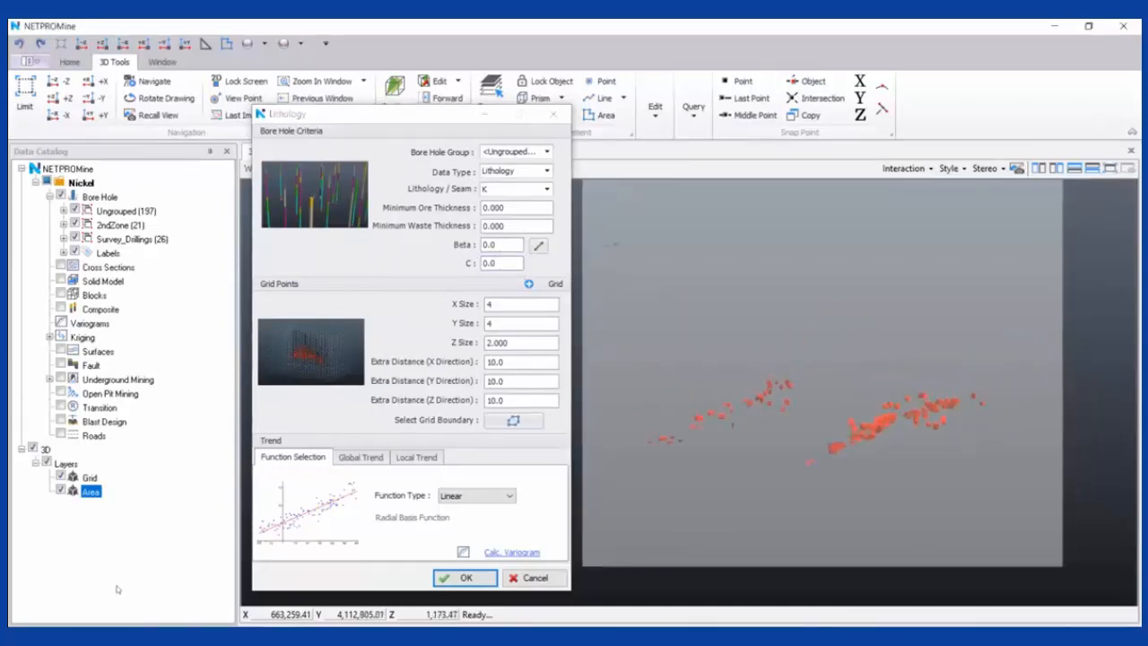
# Open Paint and draw two tall, narrow gold rectangles side by side to represent neighbouring boreholes
pyautogui.press('super')
pyautogui.write('p')
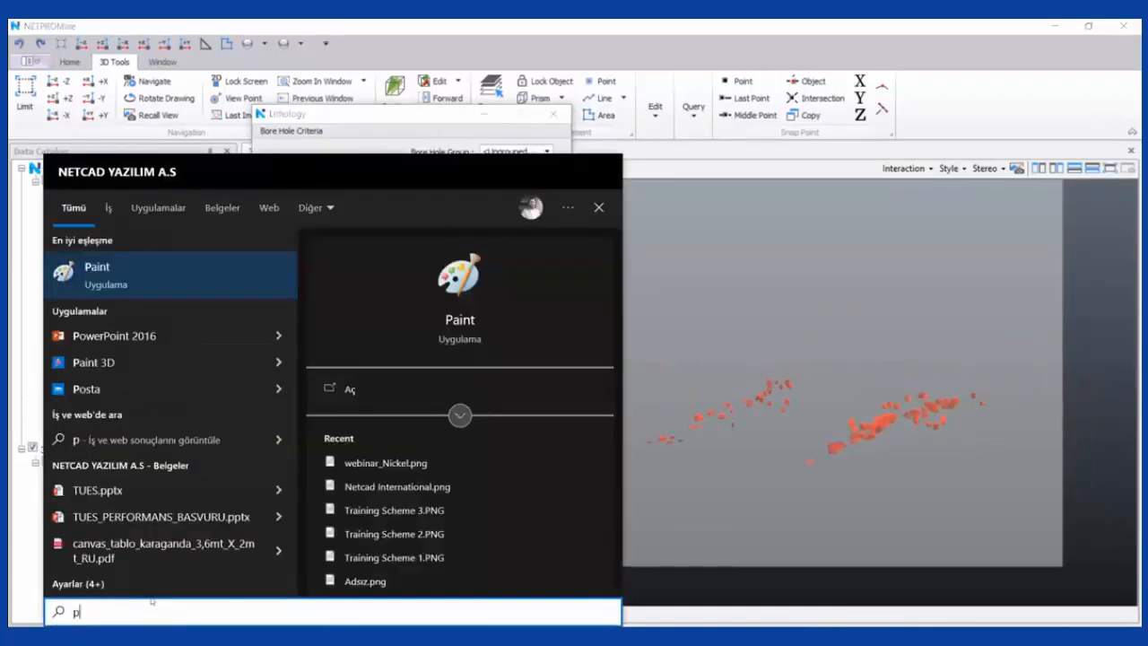
pyautogui.press('Return')
pyautogui.click(359, 63)
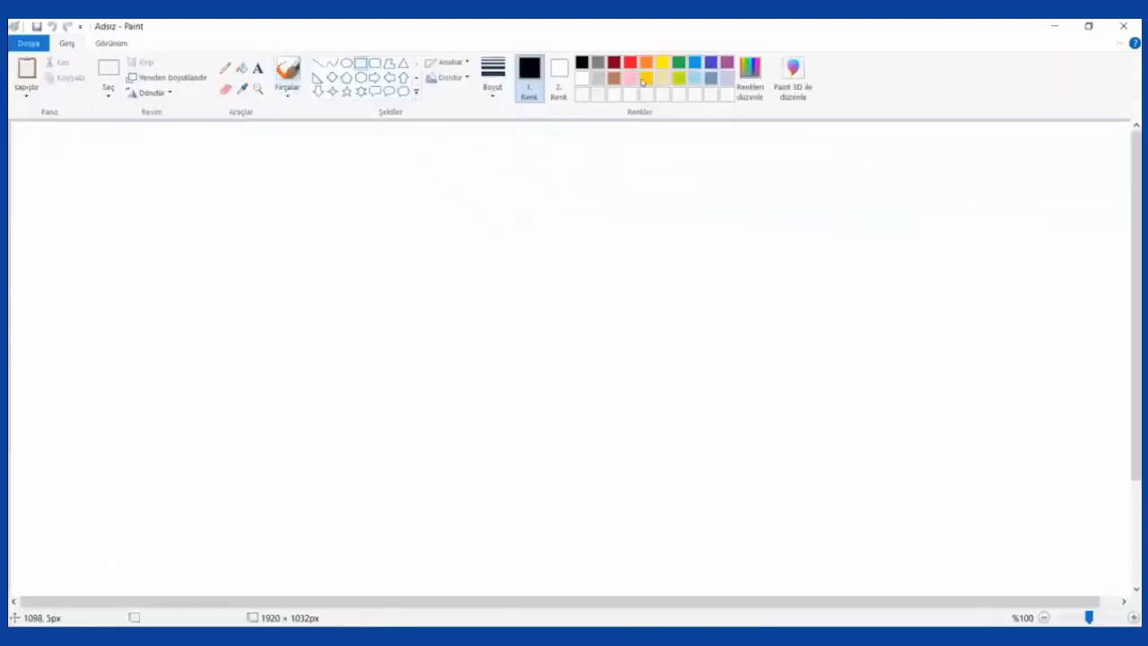
pyautogui.click(646, 78)
pyautogui.moveTo(306, 205)
pyautogui.mouseDown()
pyautogui.moveTo(335, 571)
pyautogui.moveTo(320, 583)
pyautogui.mouseUp()
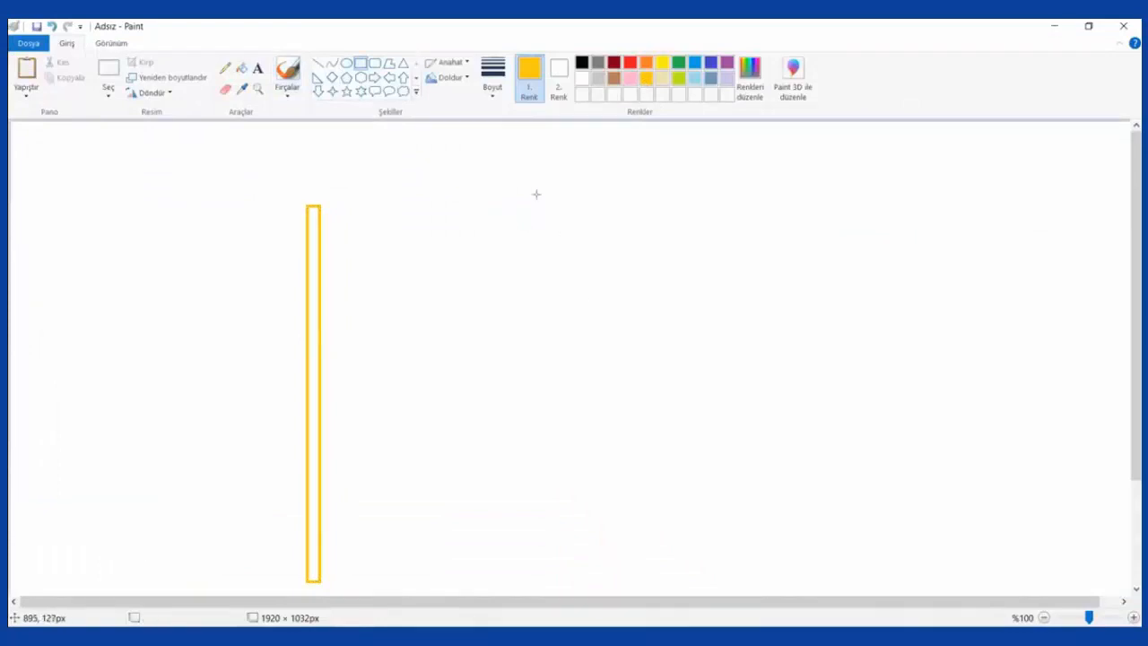
pyautogui.moveTo(519, 195)
pyautogui.mouseDown()
pyautogui.moveTo(552, 574)
pyautogui.moveTo(530, 578)
pyautogui.mouseUp()
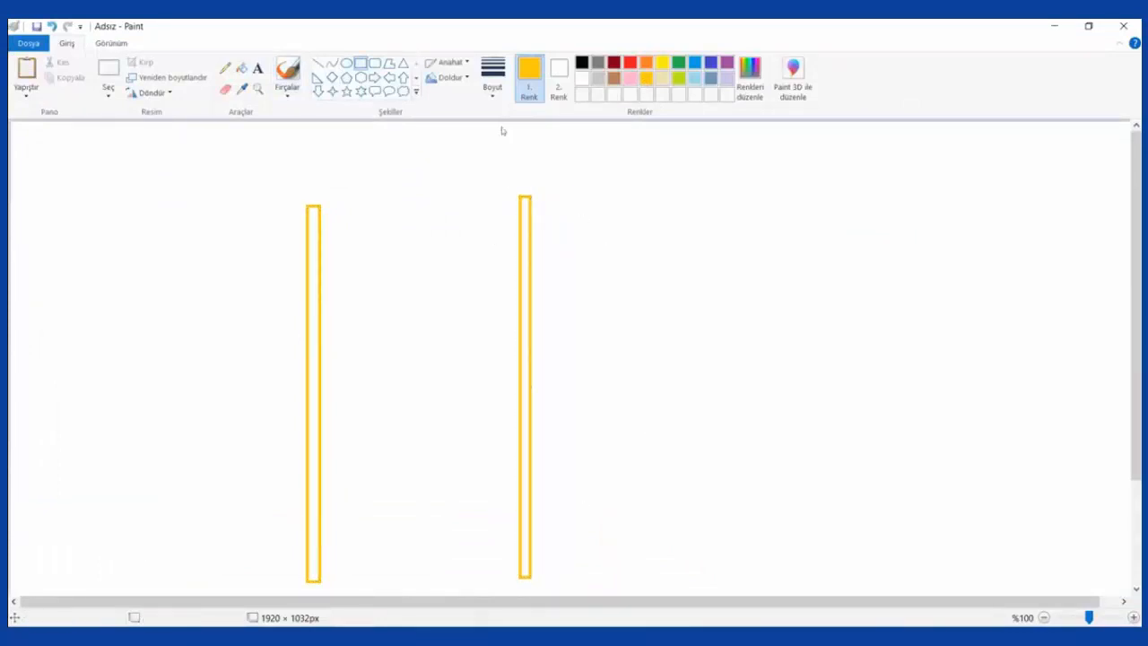
# Brush a brown double-headed arrow labelled 200m between the boreholes, and outline a dotted interval on each borehole
pyautogui.click(286, 72)
pyautogui.click(614, 78)
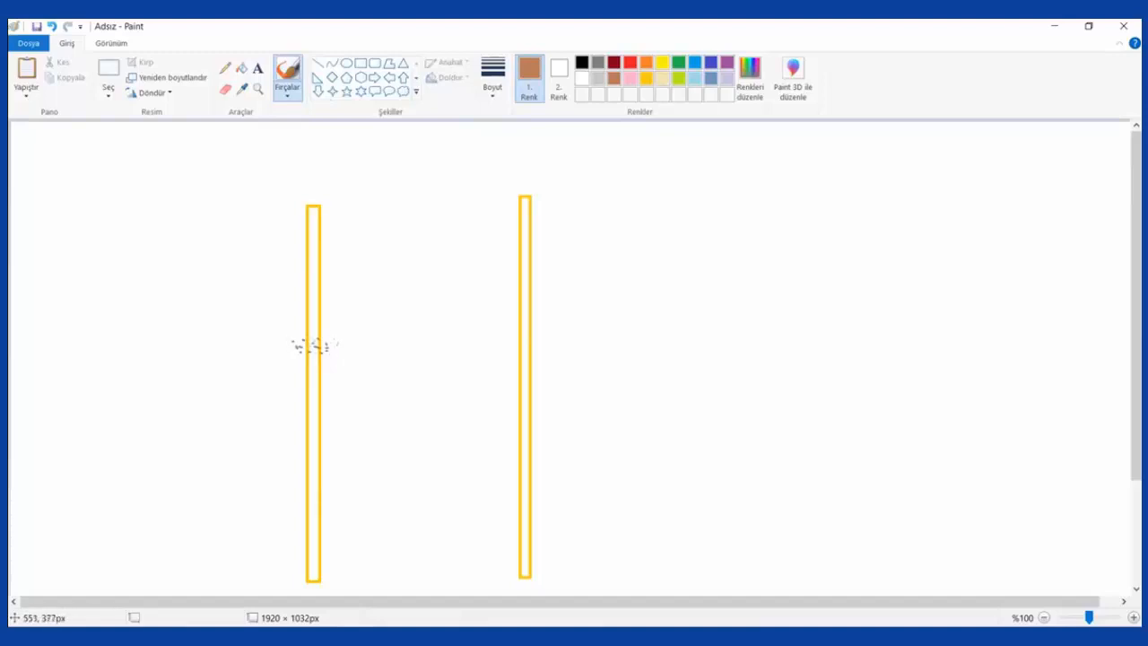
pyautogui.moveTo(356, 280)
pyautogui.mouseDown()
pyautogui.moveTo(464, 279)
pyautogui.moveTo(456, 271)
pyautogui.moveTo(459, 284)
pyautogui.mouseUp()
pyautogui.moveTo(360, 270)
pyautogui.mouseDown()
pyautogui.moveTo(349, 278)
pyautogui.moveTo(359, 285)
pyautogui.moveTo(381, 257)
pyautogui.moveTo(387, 268)
pyautogui.moveTo(432, 246)
pyautogui.mouseUp()
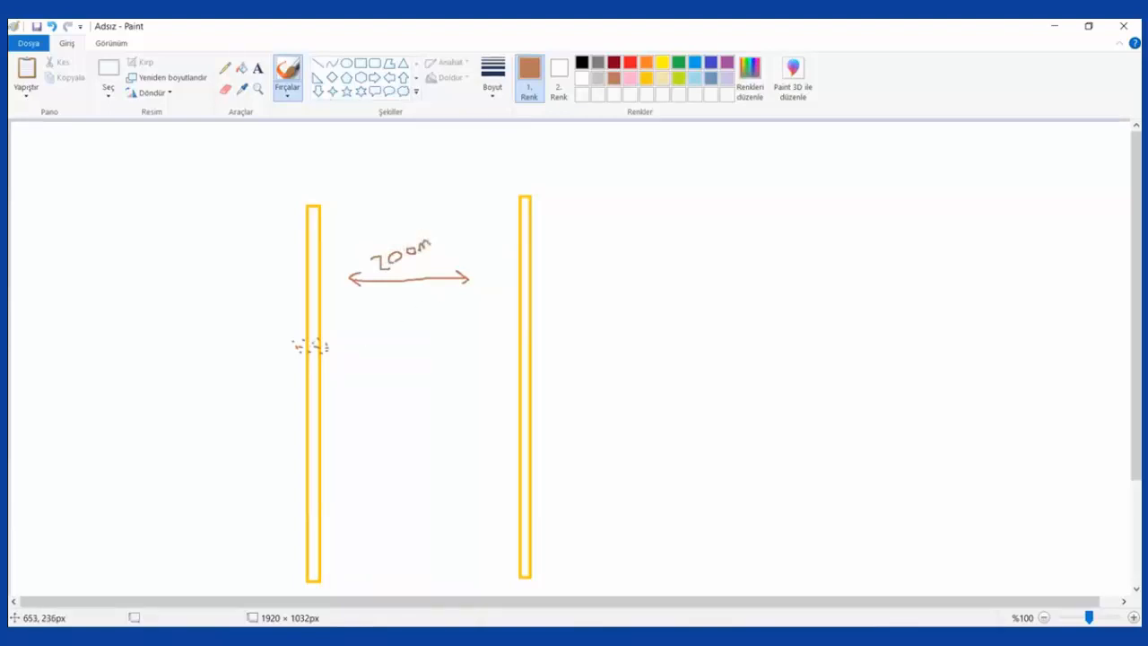
pyautogui.moveTo(378, 251); pyautogui.dragTo(372, 260)
pyautogui.moveTo(498, 343)
pyautogui.mouseDown()
pyautogui.moveTo(552, 344)
pyautogui.moveTo(531, 365)
pyautogui.moveTo(499, 350)
pyautogui.mouseUp()
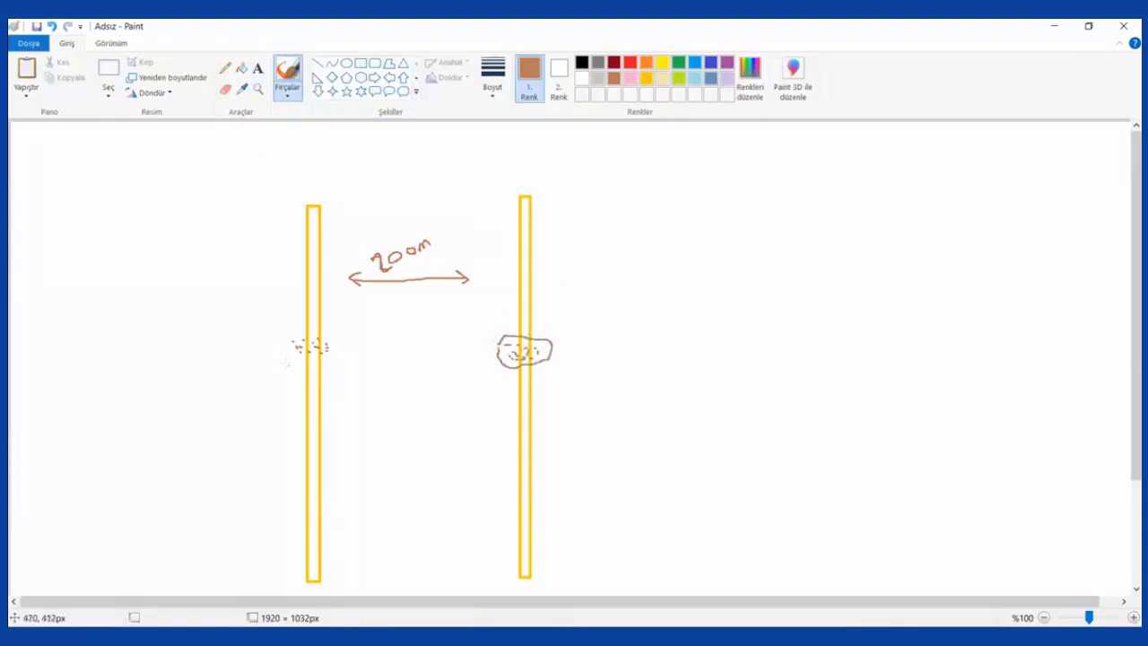
pyautogui.moveTo(285, 359)
pyautogui.mouseDown()
pyautogui.moveTo(336, 354)
pyautogui.moveTo(321, 334)
pyautogui.moveTo(290, 336)
pyautogui.moveTo(286, 357)
pyautogui.mouseUp()
# Try joining the two outlined intervals with continuous upper and lower lines, and undo both lines
pyautogui.moveTo(213, 326); pyautogui.dragTo(610, 341)
pyautogui.moveTo(204, 357); pyautogui.dragTo(639, 351)
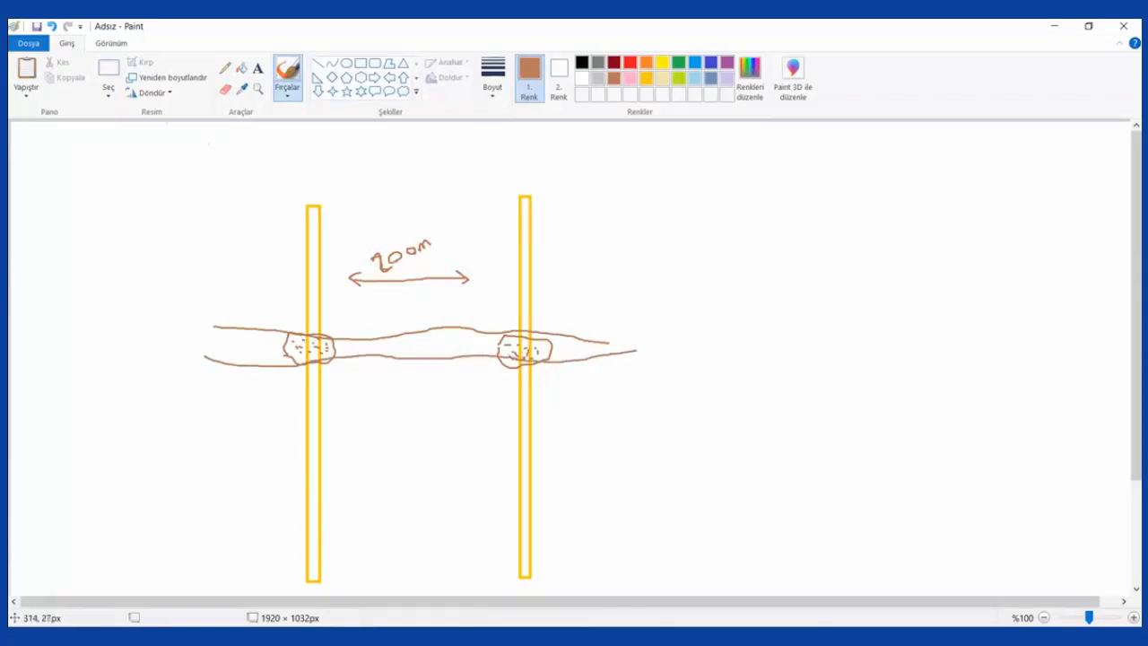
pyautogui.click(52, 27)
pyautogui.click(51, 27)
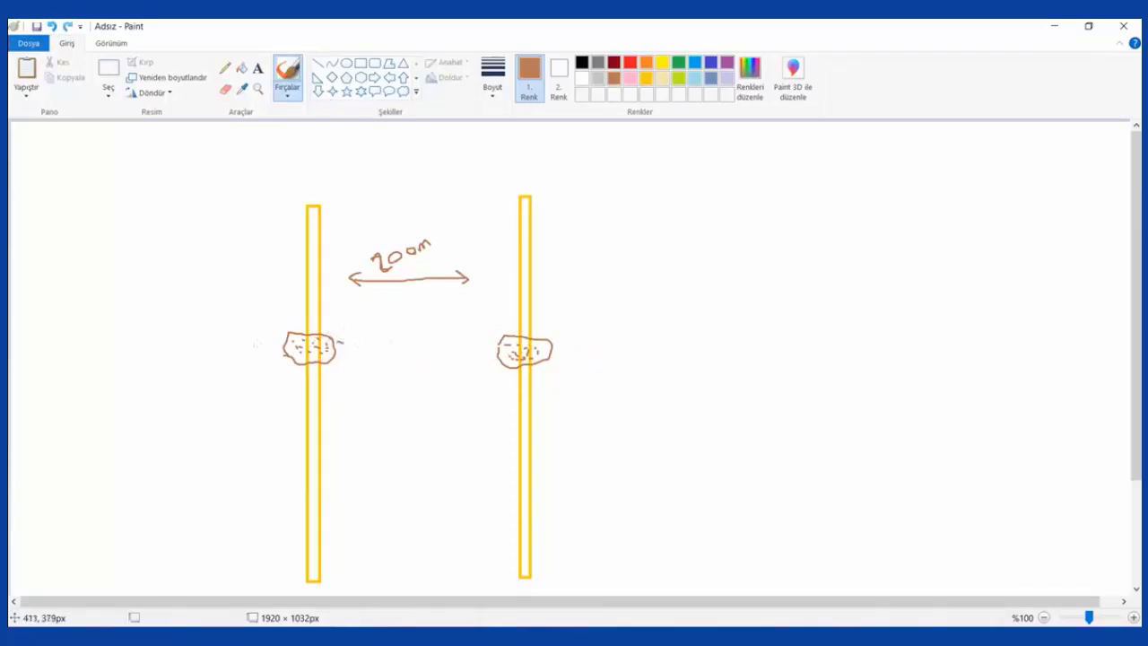
# Fill the zone around and between the two intervals with brown dashes and bound it with long lines above and below
pyautogui.moveTo(263, 339); pyautogui.dragTo(412, 334)
pyautogui.moveTo(422, 335)
pyautogui.mouseDown()
pyautogui.moveTo(421, 352)
pyautogui.moveTo(407, 354)
pyautogui.mouseUp()
pyautogui.moveTo(298, 360)
pyautogui.mouseDown()
pyautogui.moveTo(244, 363)
pyautogui.moveTo(282, 350)
pyautogui.mouseUp()
pyautogui.moveTo(356, 355)
pyautogui.mouseDown()
pyautogui.moveTo(509, 337)
pyautogui.moveTo(603, 352)
pyautogui.moveTo(427, 366)
pyautogui.moveTo(506, 347)
pyautogui.moveTo(596, 359)
pyautogui.mouseUp()
pyautogui.moveTo(202, 373)
pyautogui.mouseDown()
pyautogui.moveTo(429, 361)
pyautogui.moveTo(710, 369)
pyautogui.mouseUp()
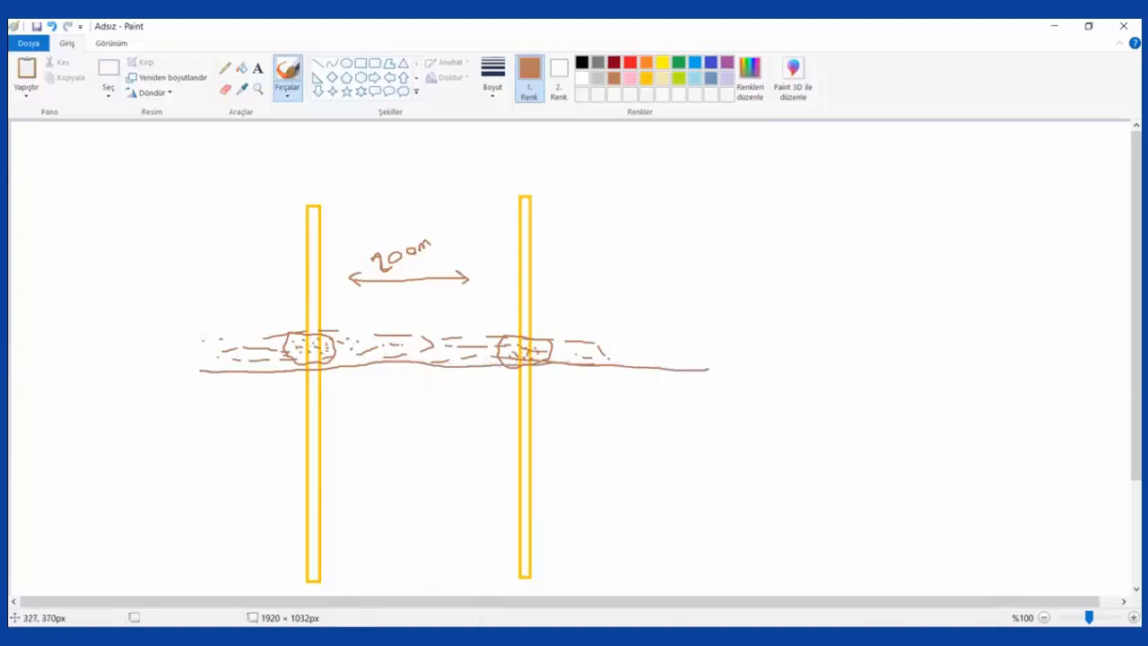
pyautogui.moveTo(201, 340)
pyautogui.mouseDown()
pyautogui.moveTo(420, 327)
pyautogui.moveTo(685, 342)
pyautogui.mouseUp()
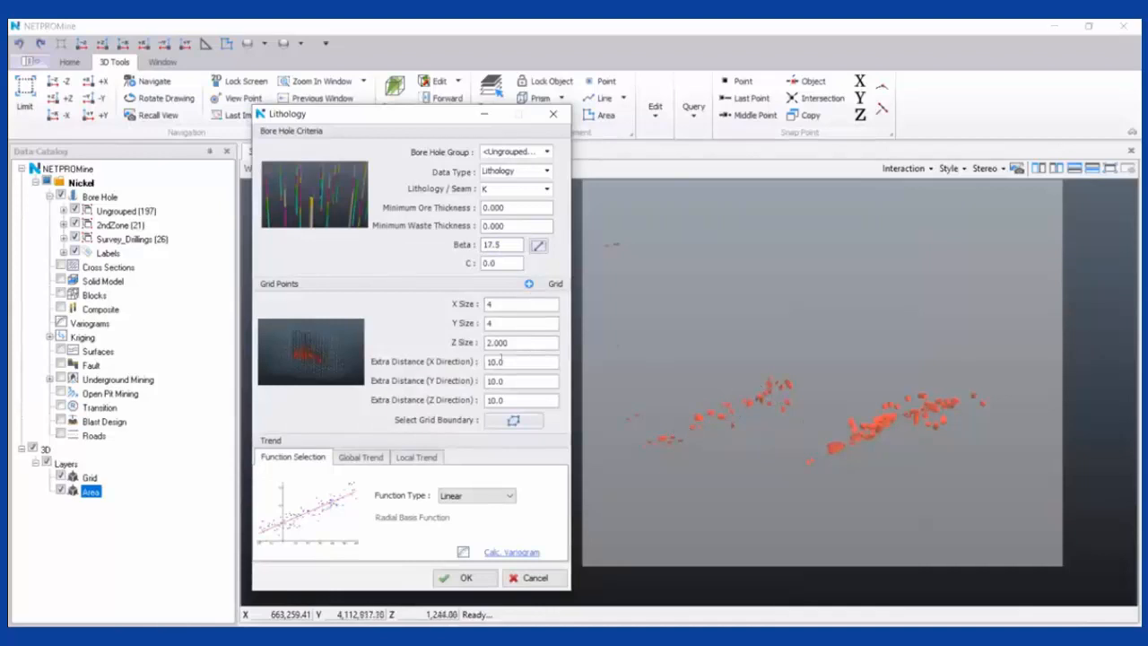
# Reset Beta to 0.0 in the lithology model's bore hole criteria
pyautogui.moveTo(503, 245); pyautogui.dragTo(436, 249)
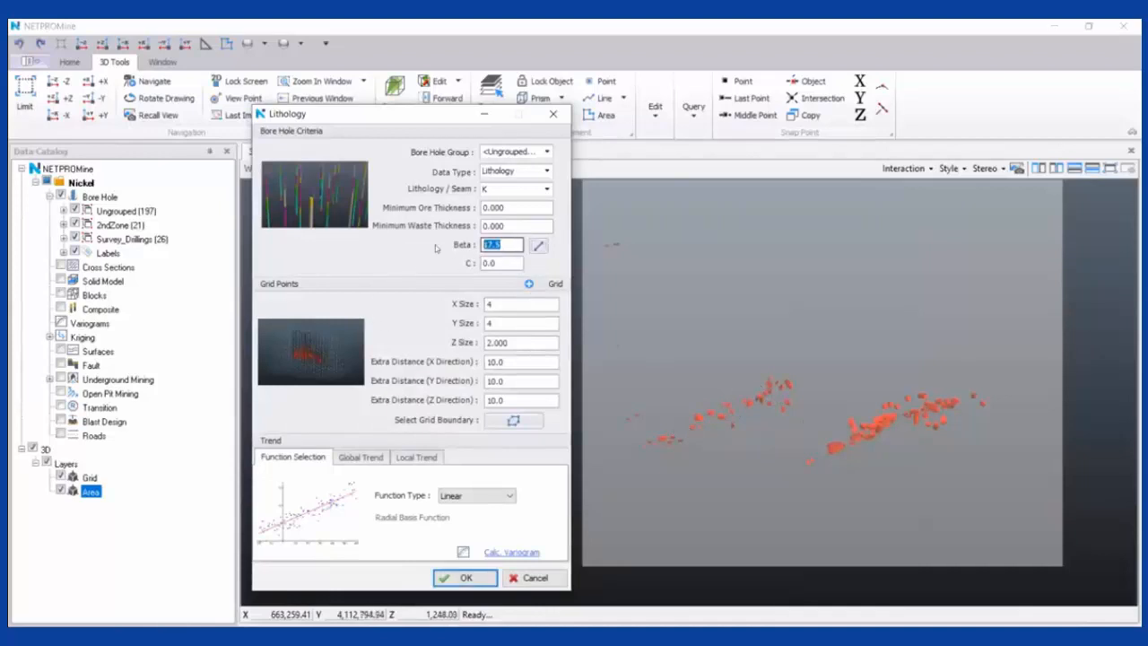
pyautogui.write('0.0')
pyautogui.click(503, 263)
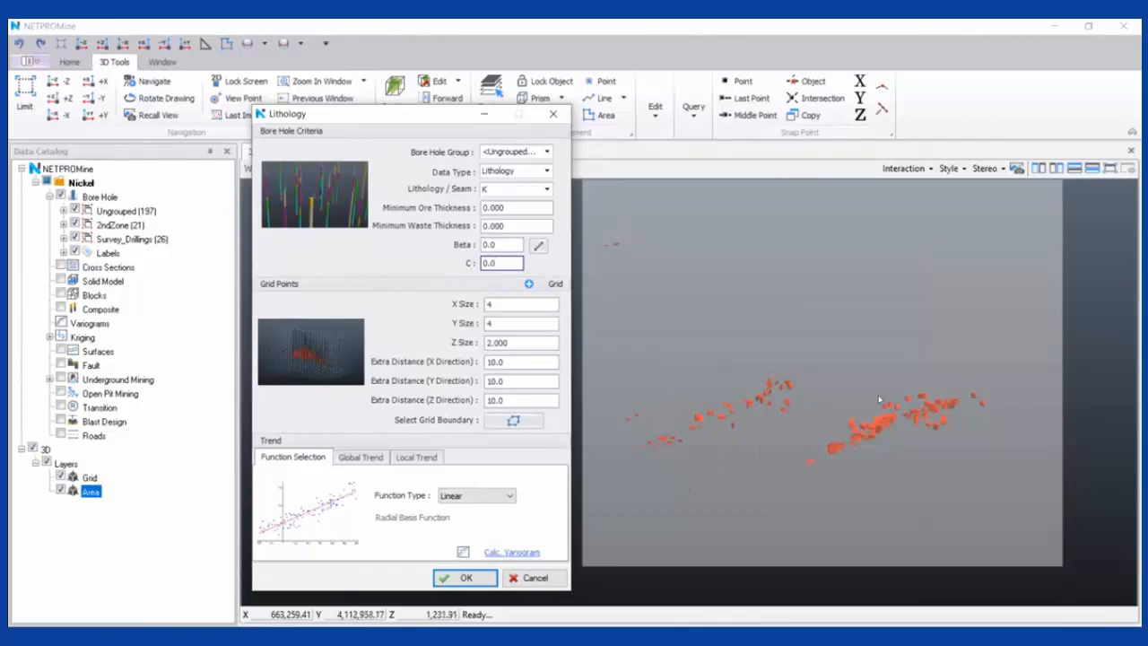
# Examine the grid boundary, the surrounding block and the K intervals in relation to the X, Y and Z grid sizes
pyautogui.click(718, 342)
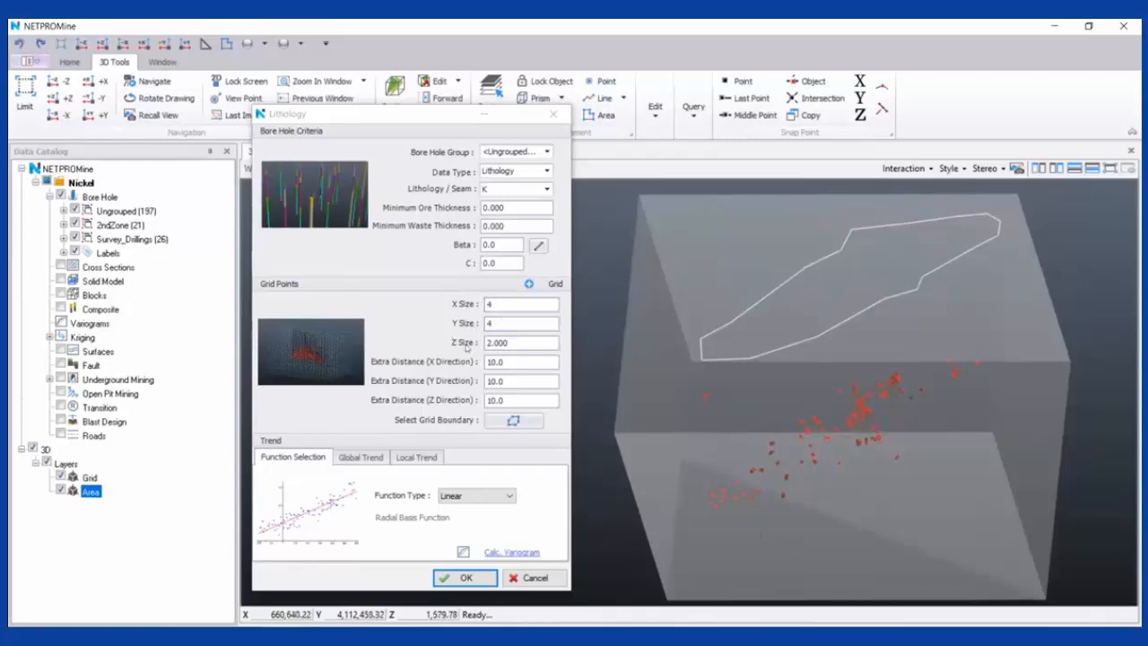
pyautogui.moveTo(752, 346); pyautogui.dragTo(784, 364, button='middle')
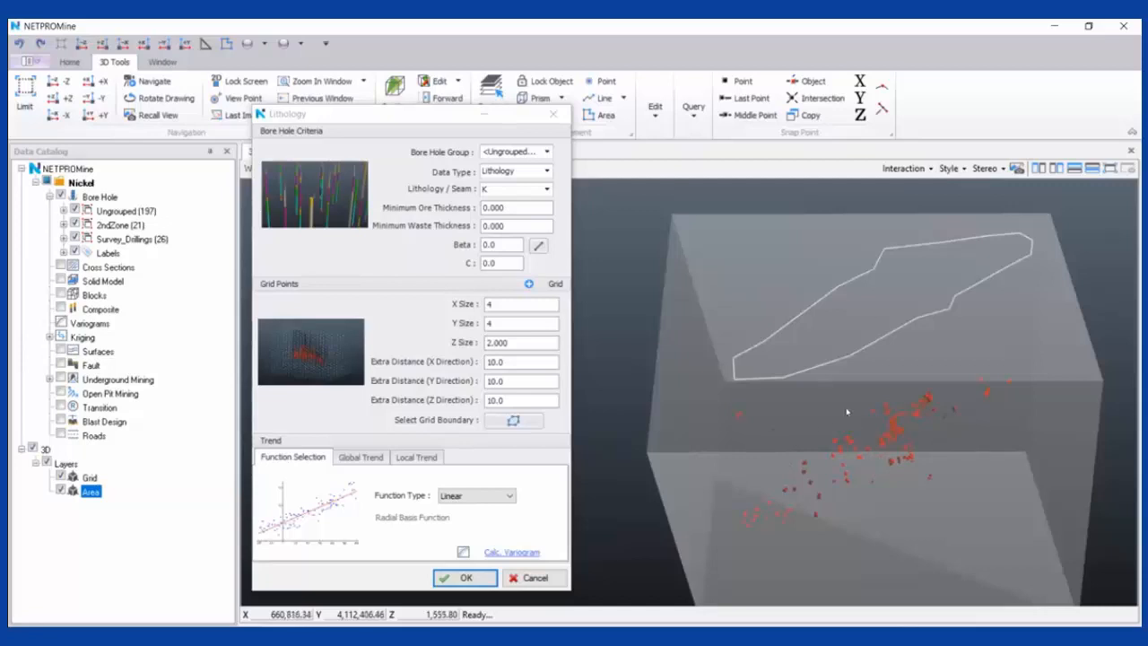
pyautogui.moveTo(808, 385); pyautogui.dragTo(773, 380, button='middle')
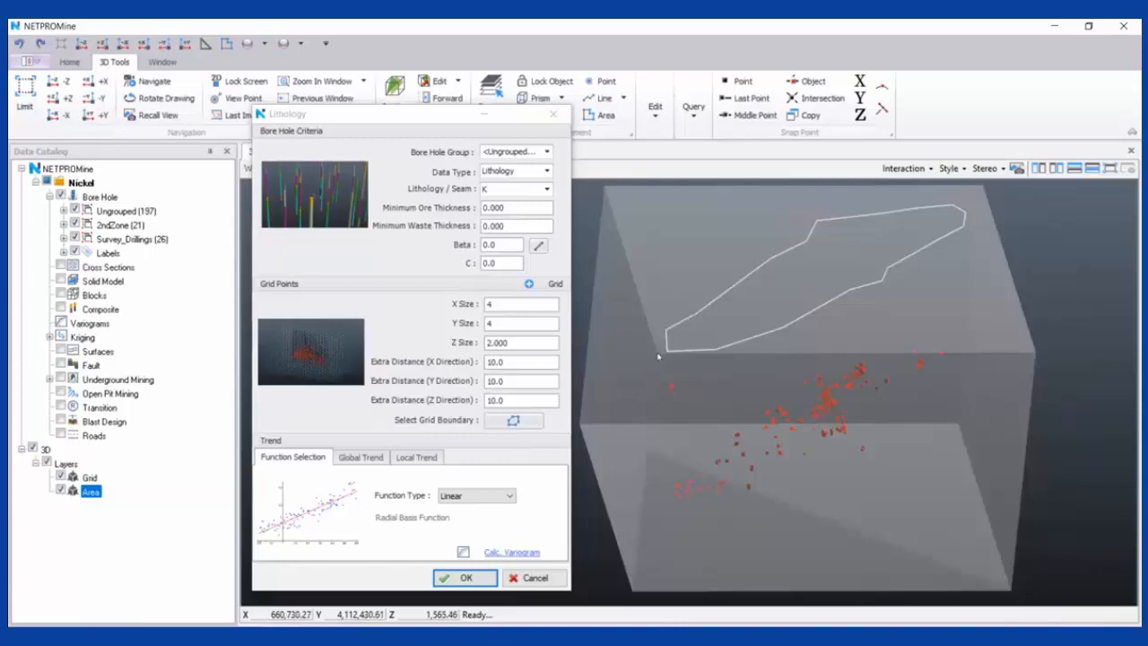
pyautogui.click(505, 323)
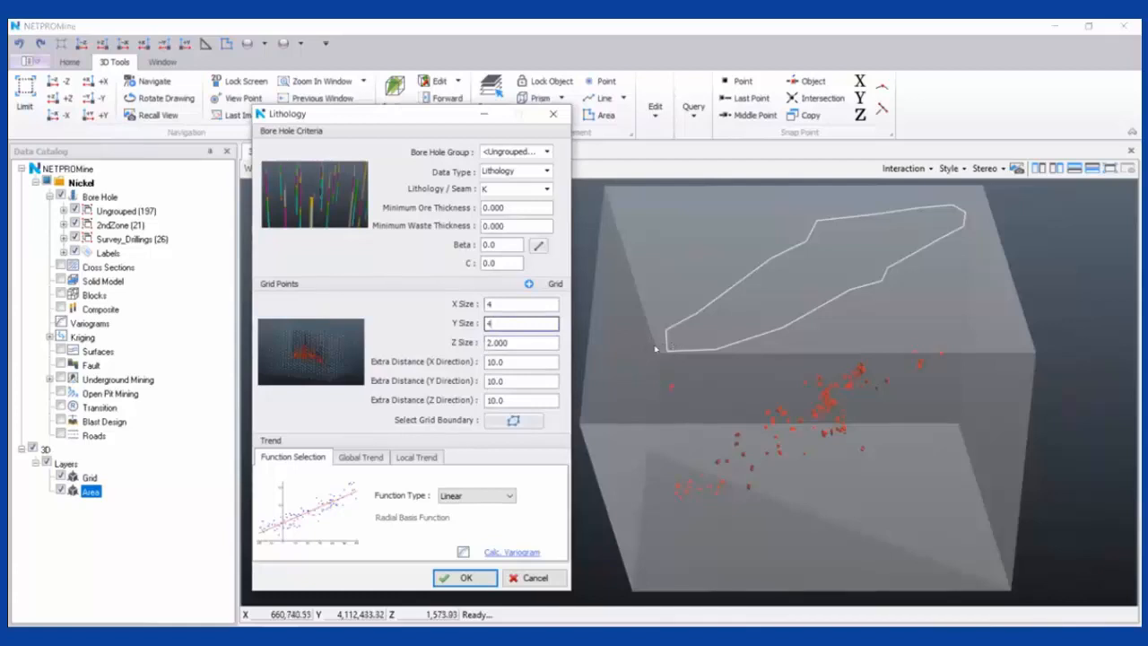
pyautogui.click(519, 350)
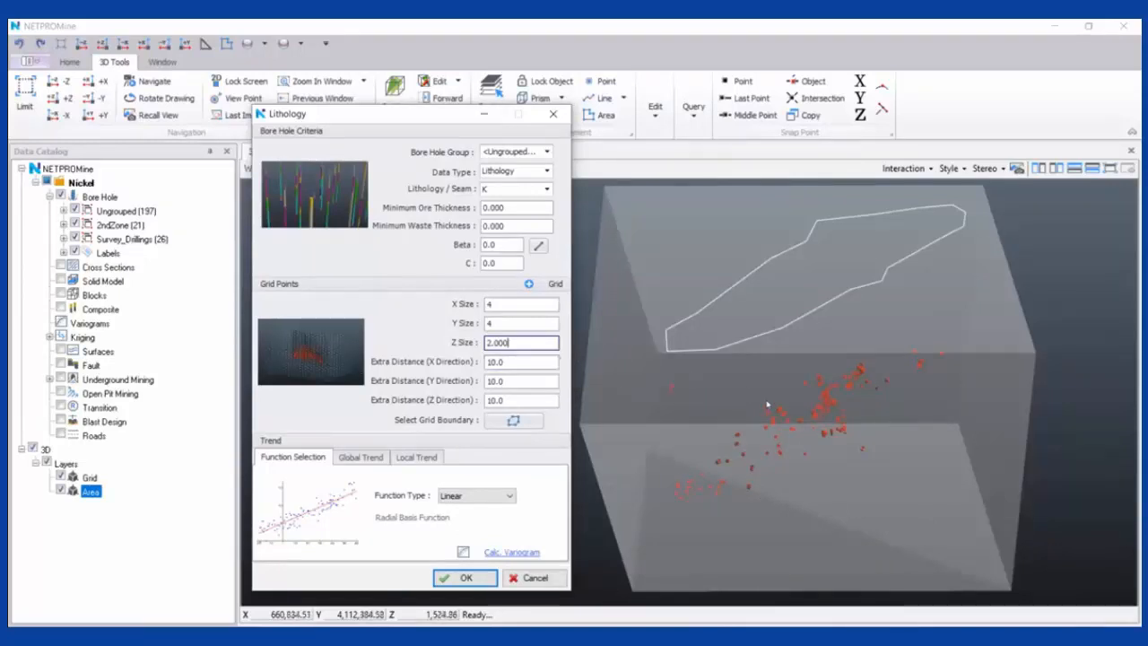
pyautogui.moveTo(764, 408); pyautogui.dragTo(723, 447, button='middle')
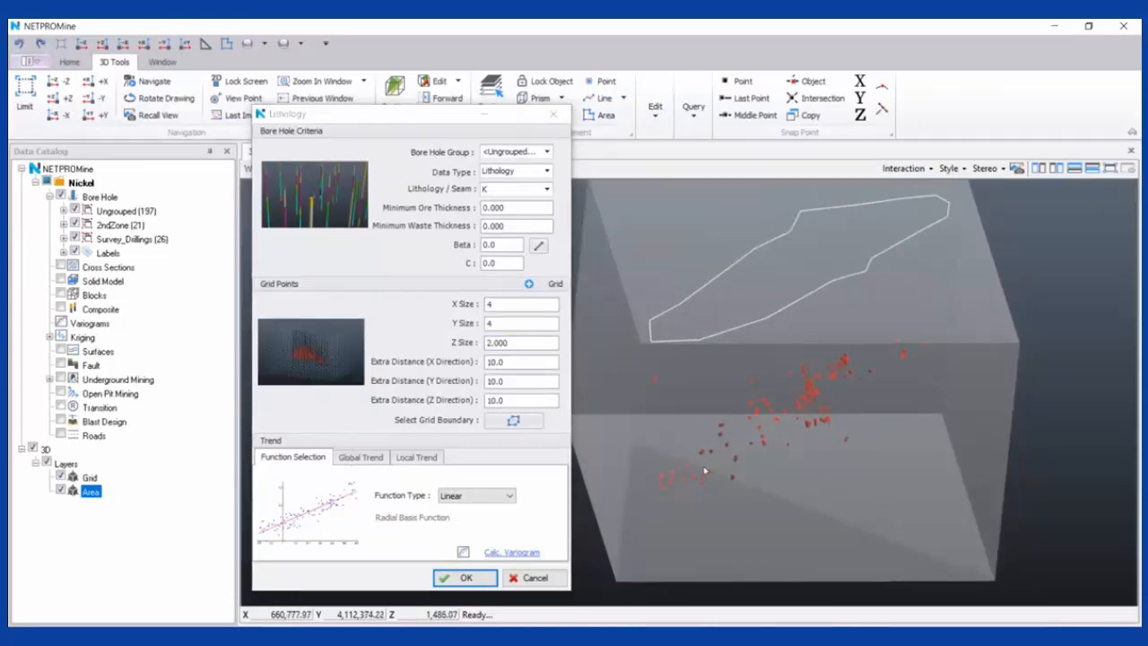
pyautogui.scroll(-2, 704, 470)
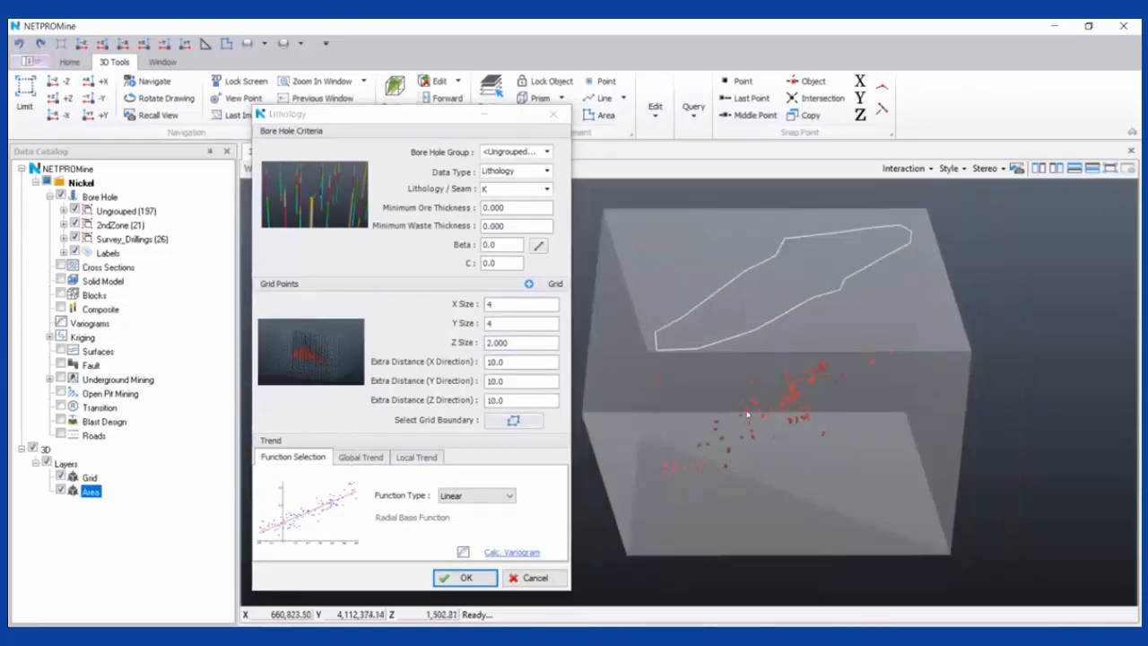
pyautogui.moveTo(747, 414); pyautogui.dragTo(653, 326)
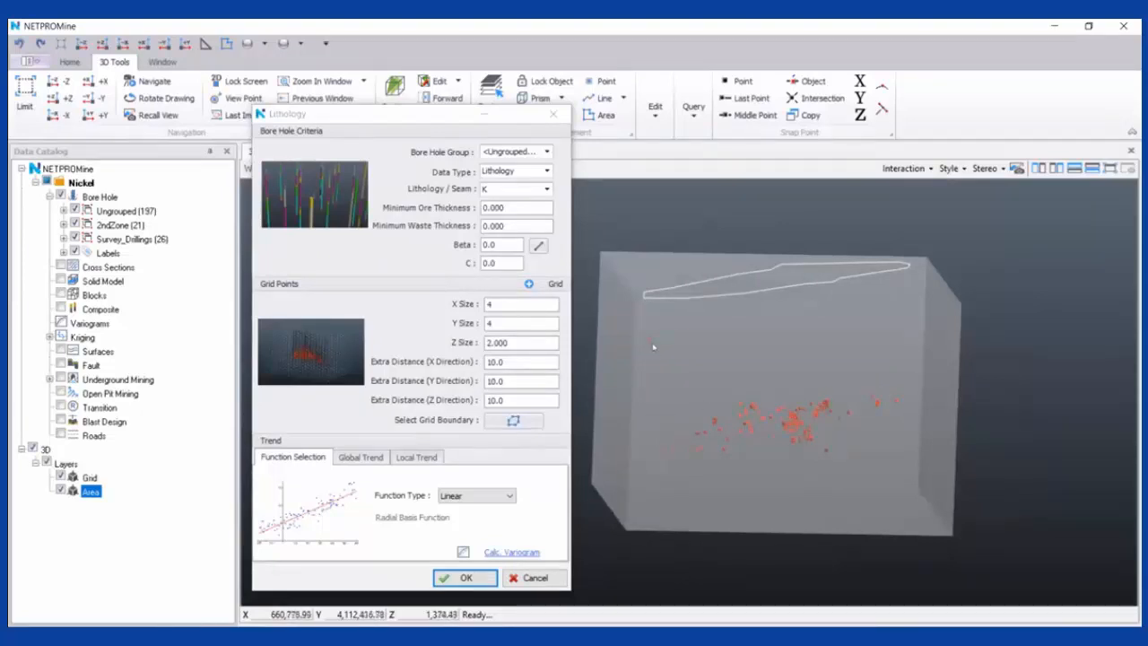
# Show all lithologies along the boreholes for comparison, and filter the display back to K only
pyautogui.rightClick(100, 196)
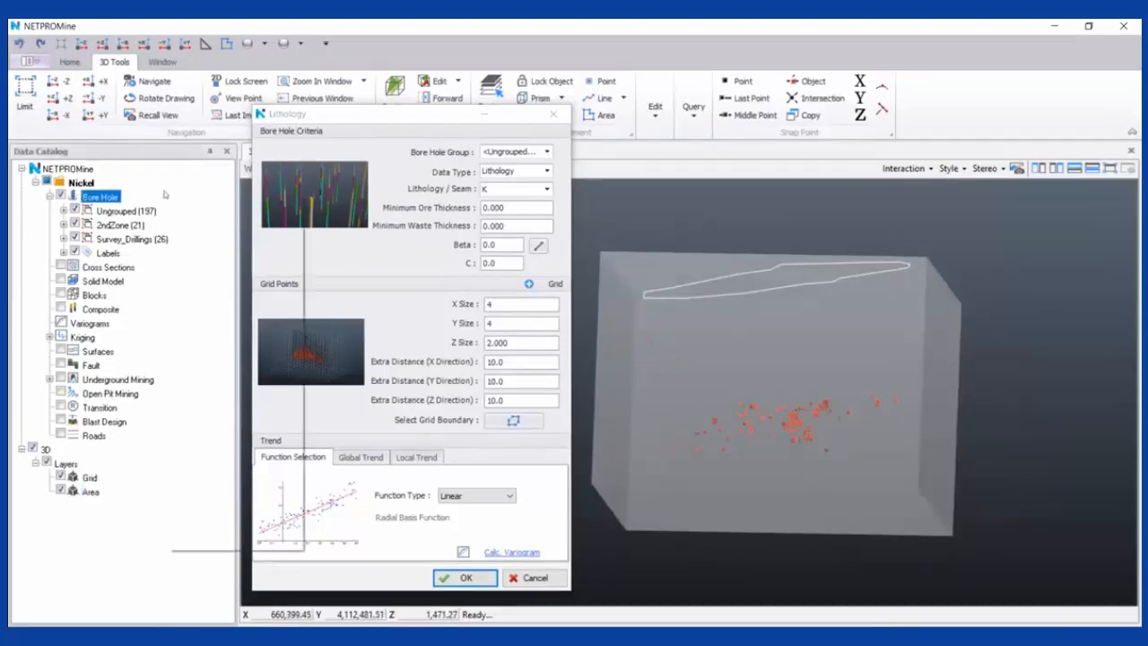
pyautogui.click(189, 331)
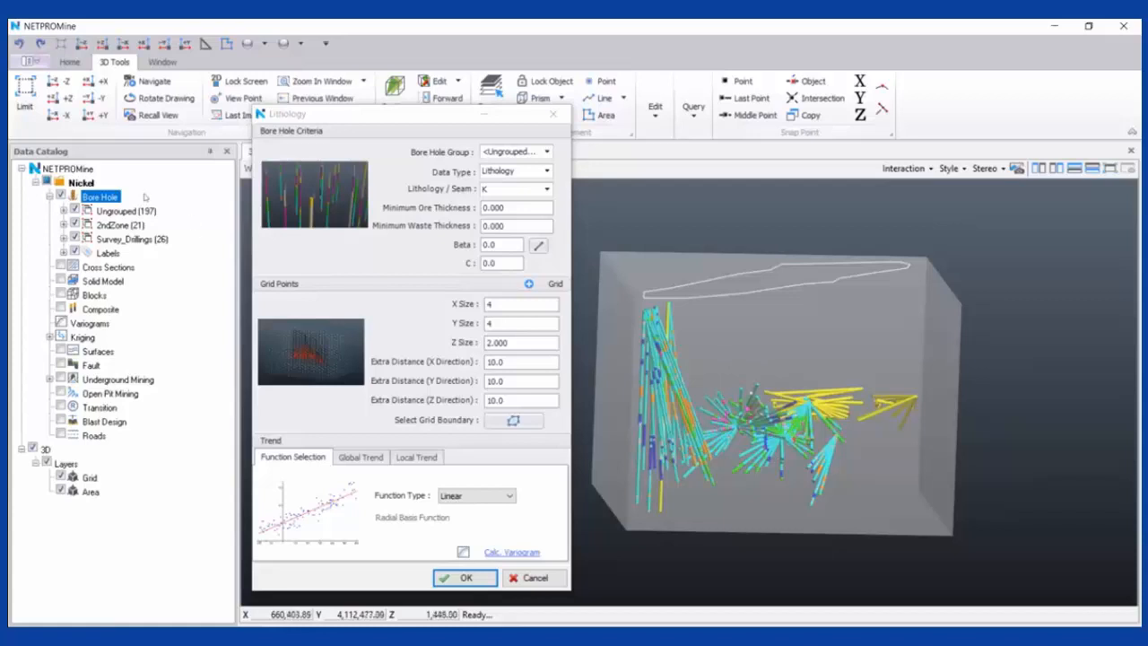
pyautogui.rightClick(143, 196)
pyautogui.click(162, 336)
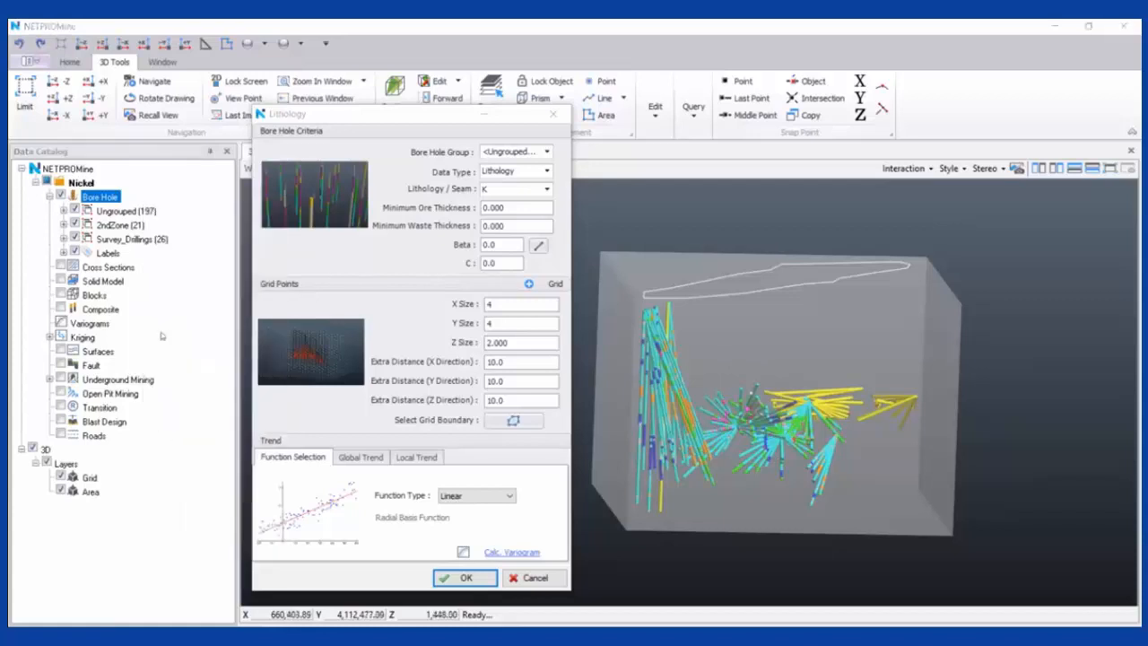
pyautogui.click(411, 562)
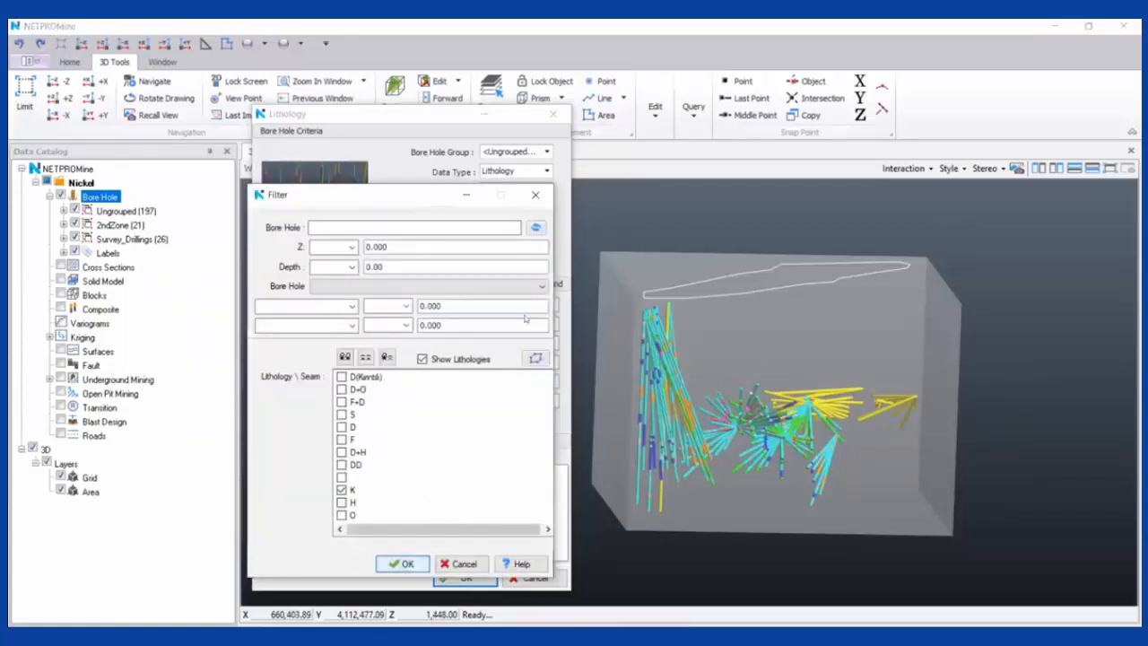
pyautogui.click(536, 195)
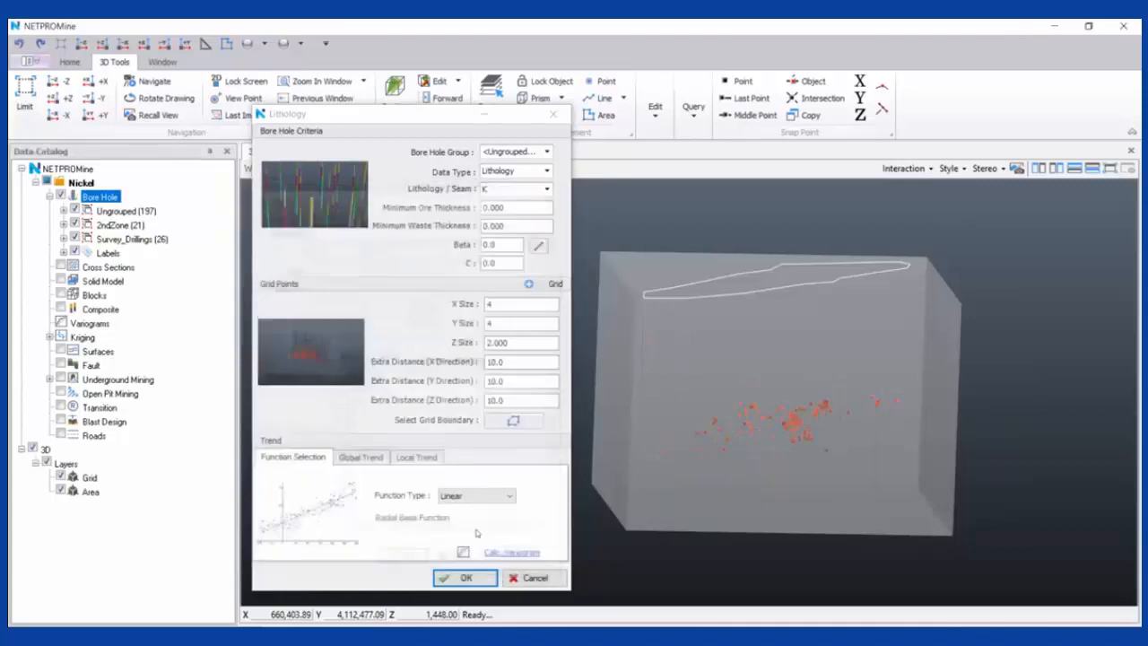
# Run the K lithology calculation with the current criteria to generate the distance points
pyautogui.click(464, 577)
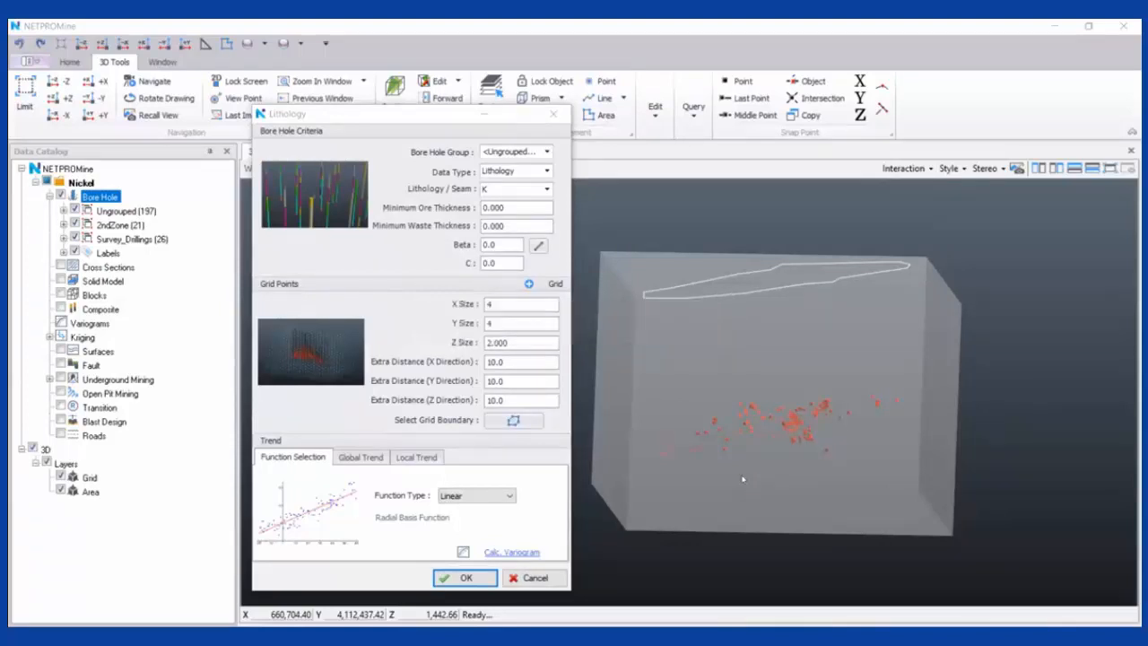
pyautogui.scroll(1, 830, 440)
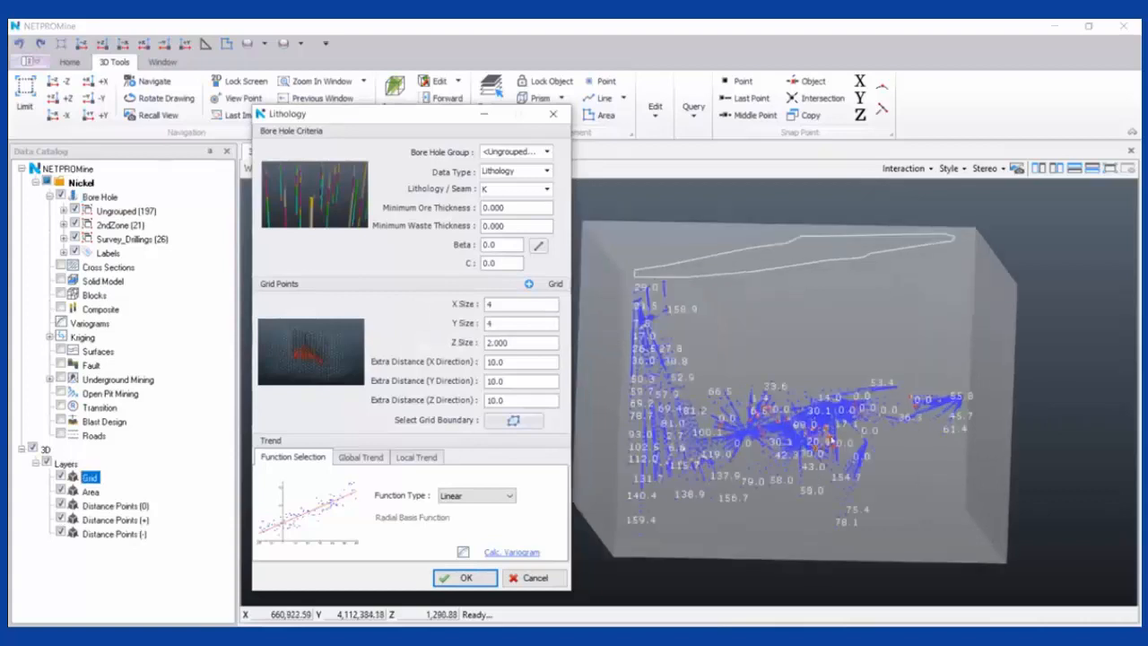
pyautogui.scroll(1, 831, 440)
pyautogui.moveTo(931, 384); pyautogui.dragTo(909, 357, button='middle')
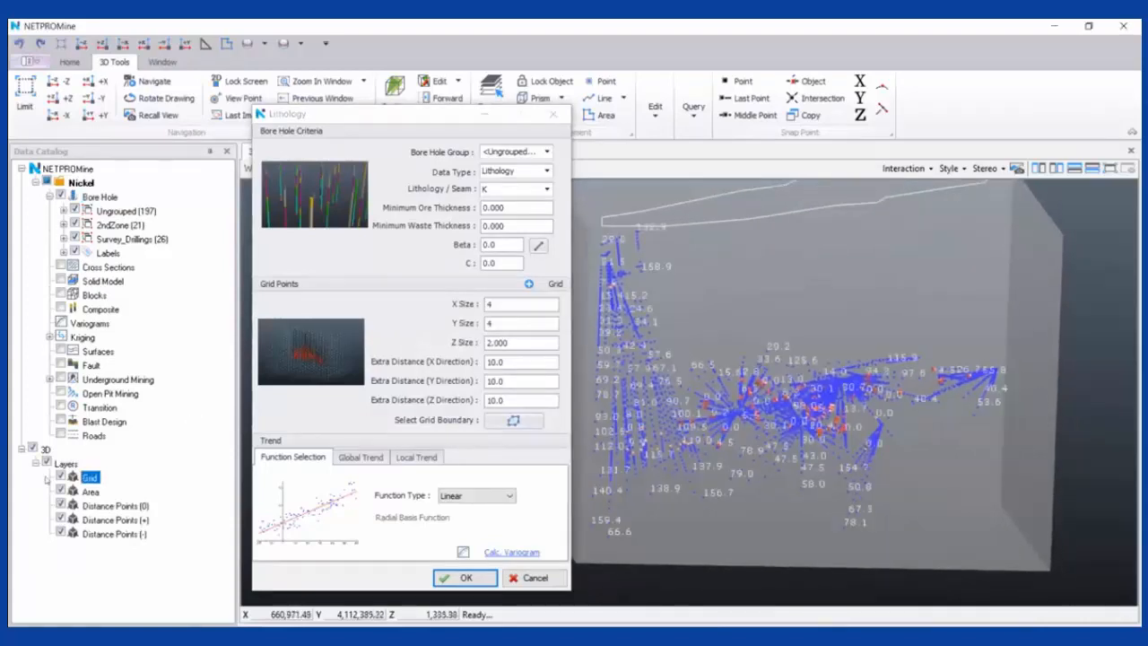
# Hide all 3D layers and show only the Distance Points (0), (+) and (-) layers with the K intervals
pyautogui.click(32, 448)
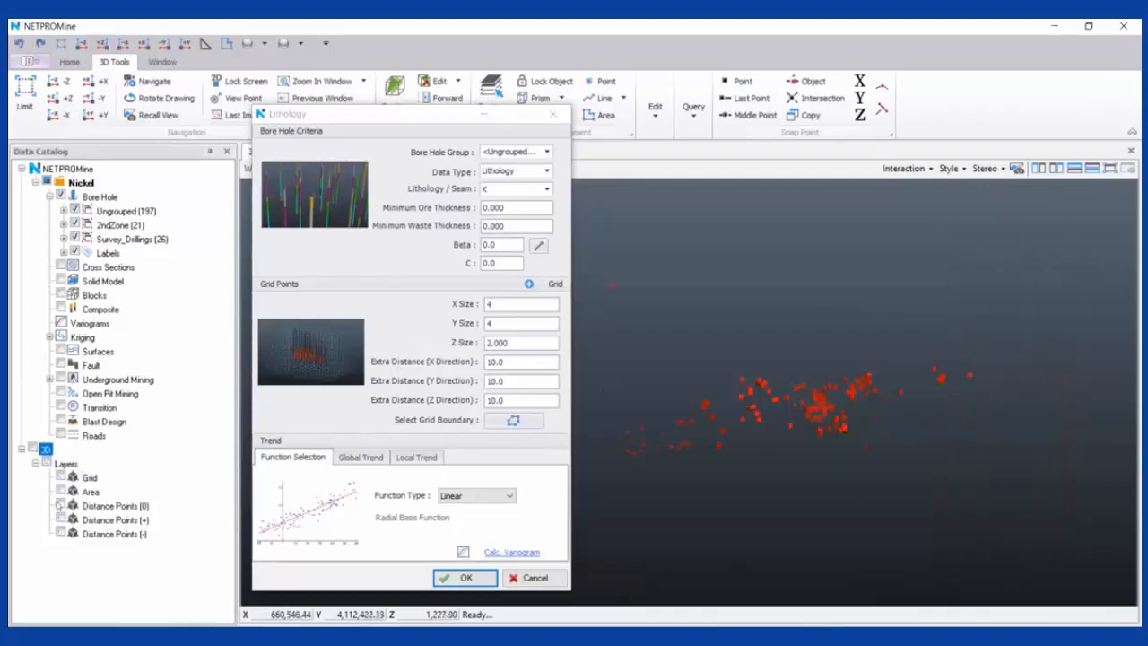
pyautogui.click(60, 506)
pyautogui.click(61, 521)
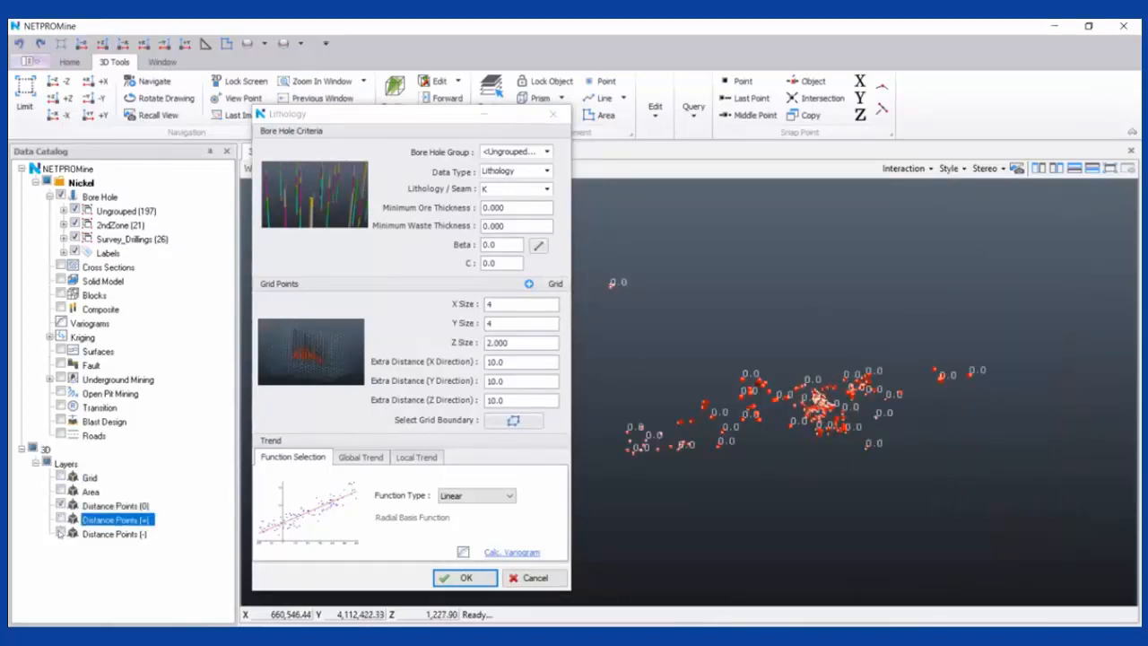
pyautogui.click(61, 534)
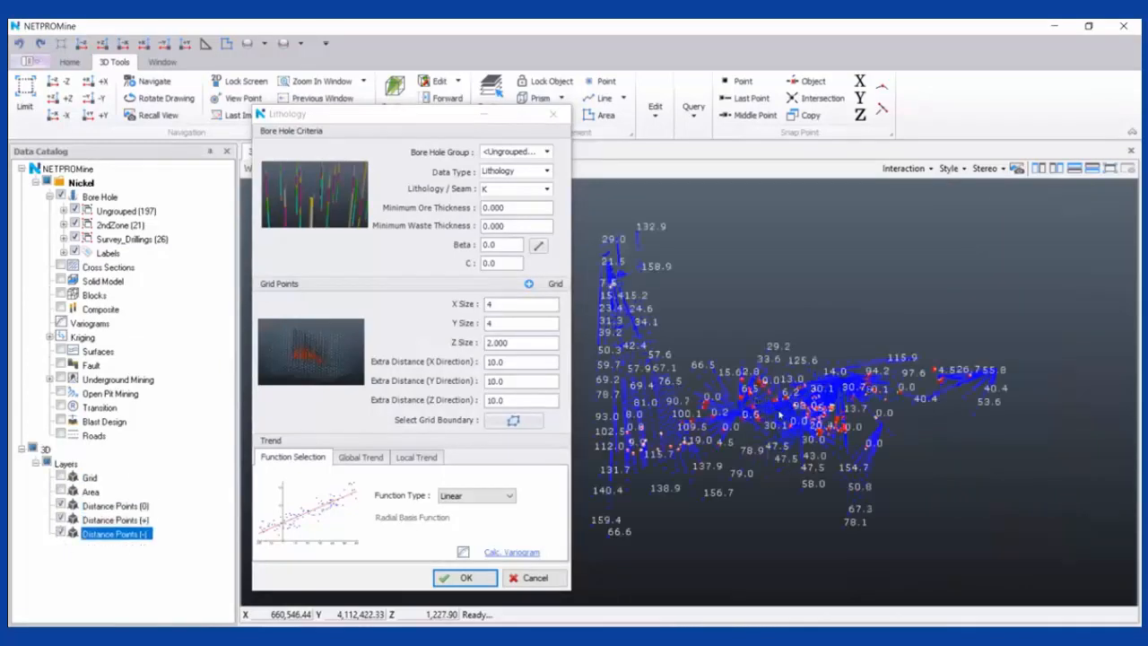
pyautogui.moveTo(678, 447); pyautogui.dragTo(713, 435, button='middle')
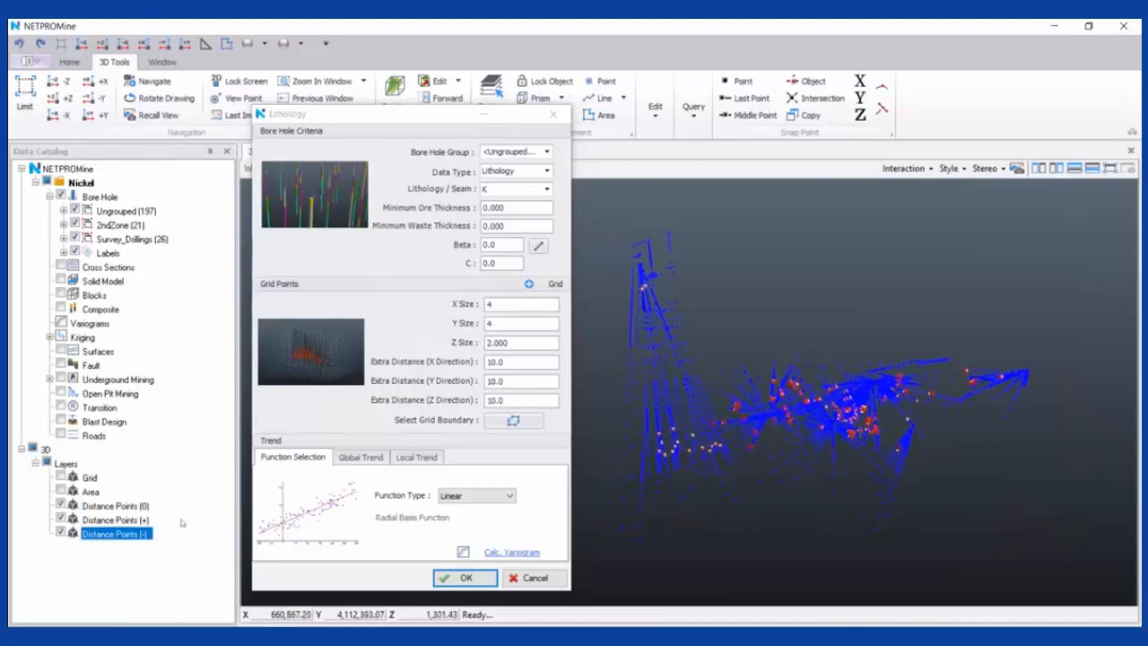
# Isolate the Distance Points (-) layer by hiding the other distance points and the bore holes, and examine its spread
pyautogui.click(99, 520)
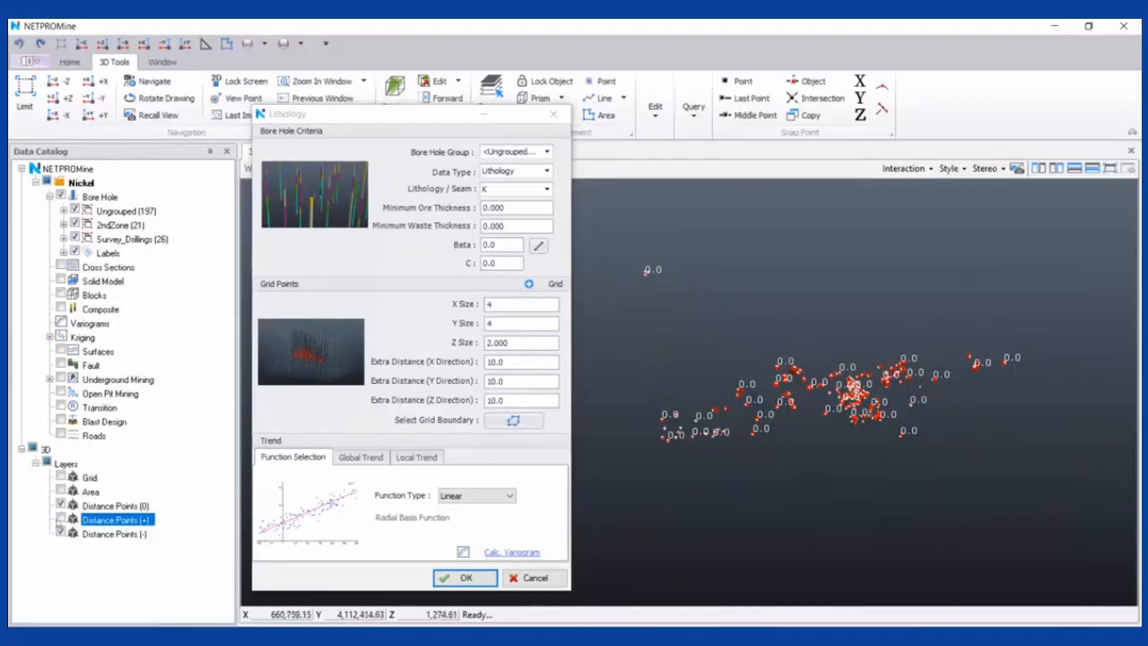
pyautogui.click(60, 505)
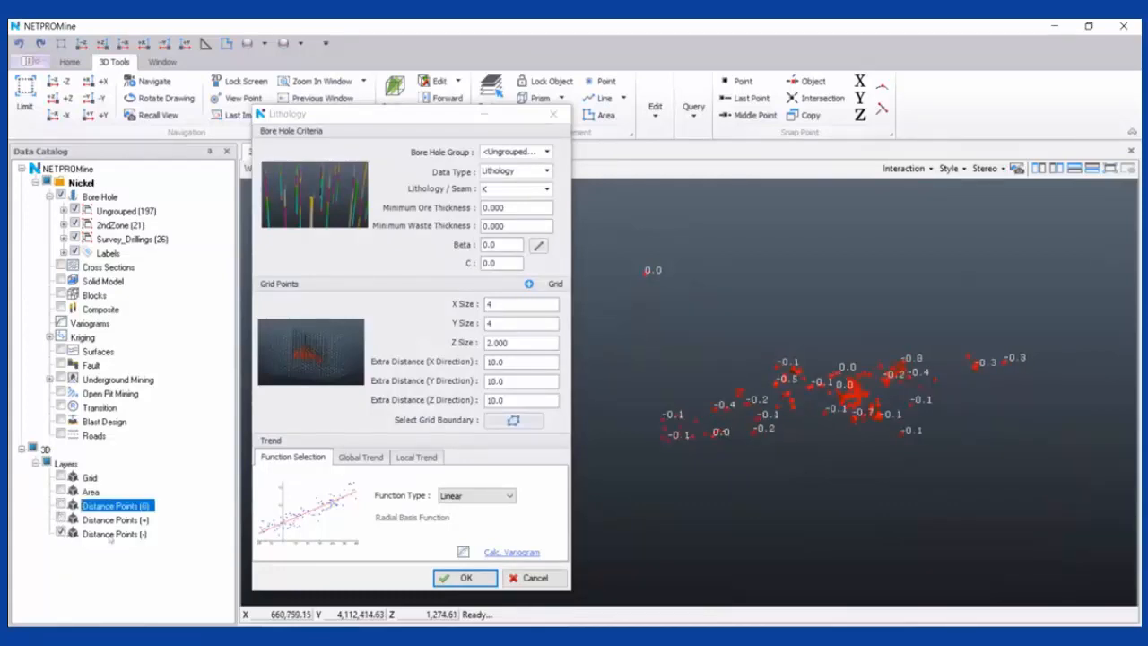
pyautogui.click(60, 195)
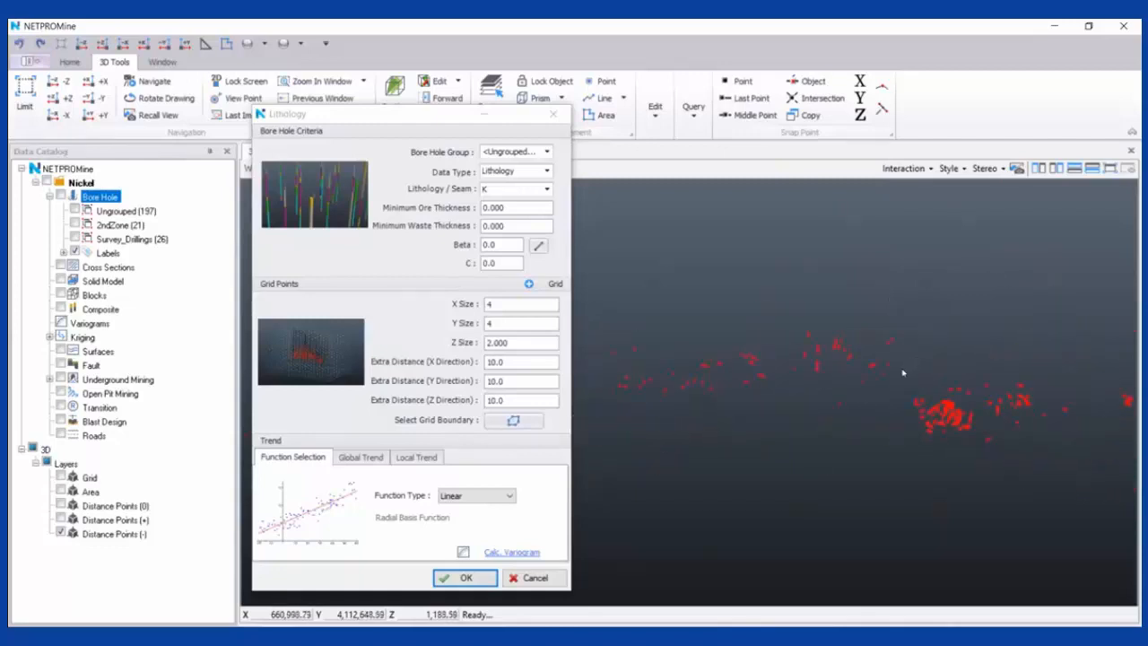
pyautogui.moveTo(863, 315); pyautogui.dragTo(900, 353, button='middle')
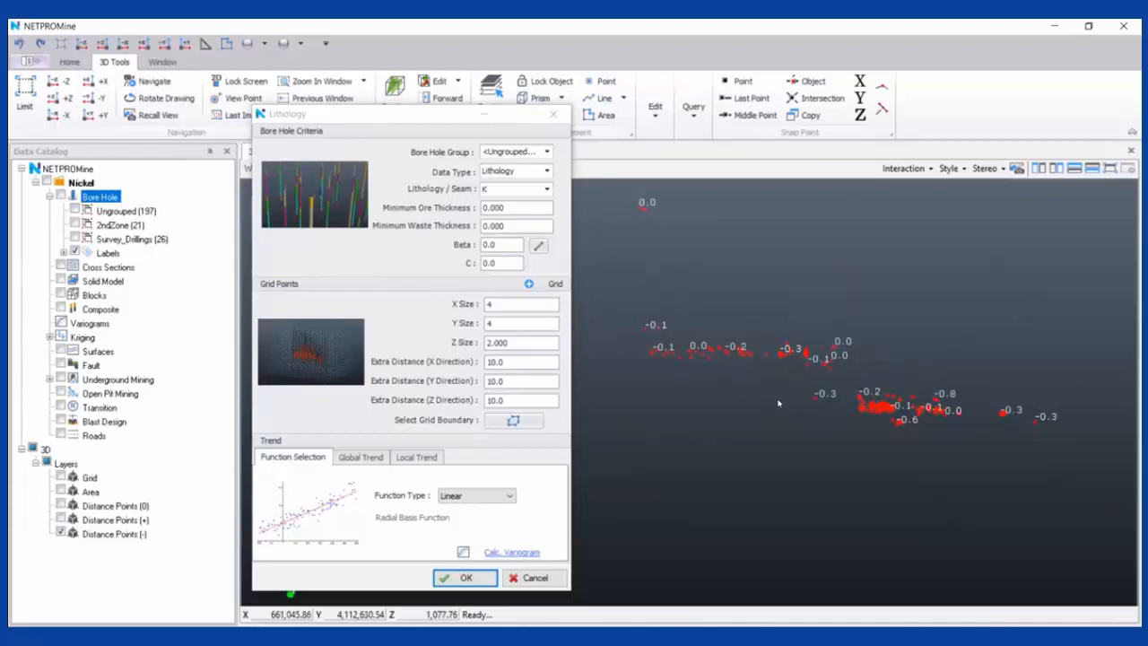
pyautogui.moveTo(779, 404); pyautogui.dragTo(910, 390, button='middle')
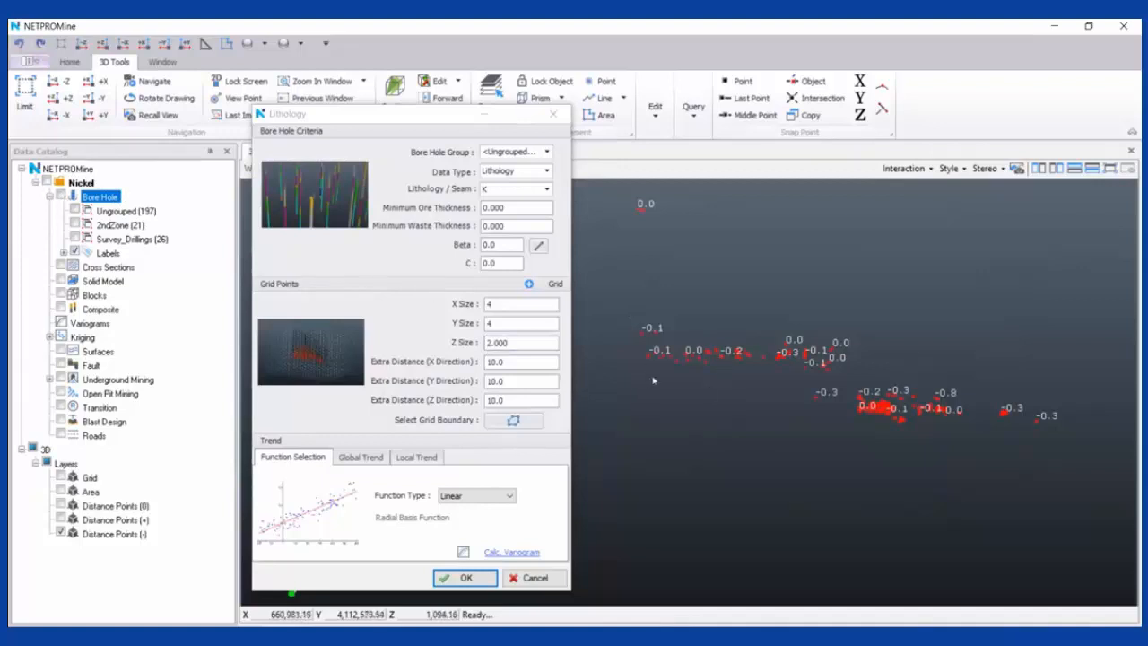
pyautogui.moveTo(948, 371); pyautogui.dragTo(802, 375, button='middle')
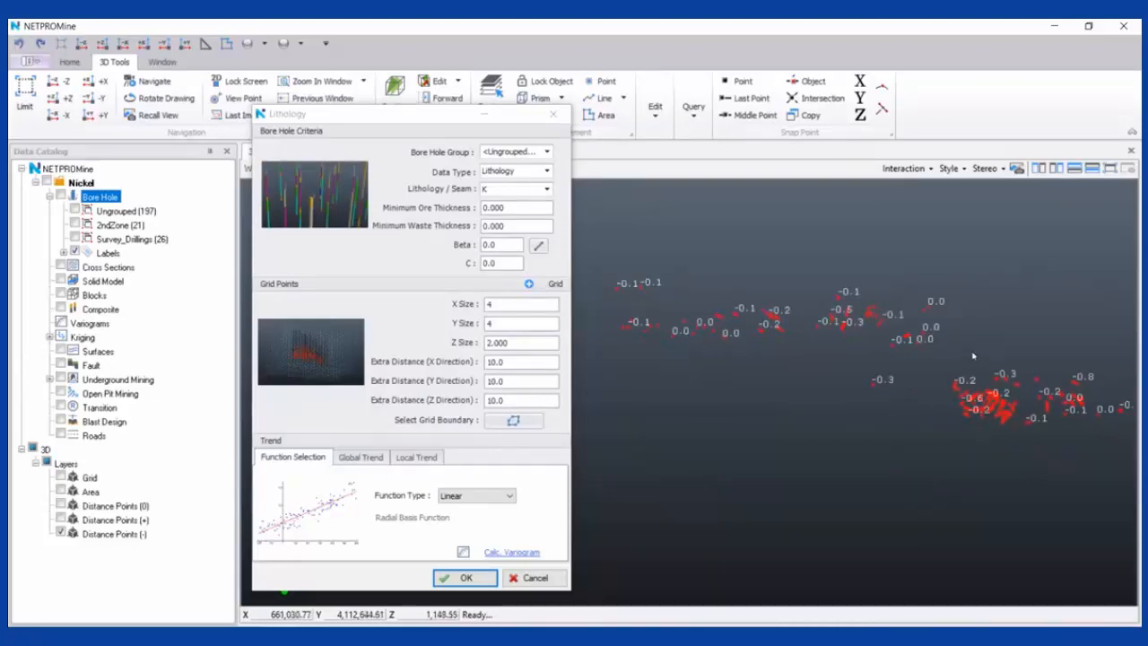
pyautogui.moveTo(974, 359); pyautogui.dragTo(702, 399, button='middle')
# Show the Grid layer and examine how its block encloses the negative distance points
pyautogui.click(61, 477)
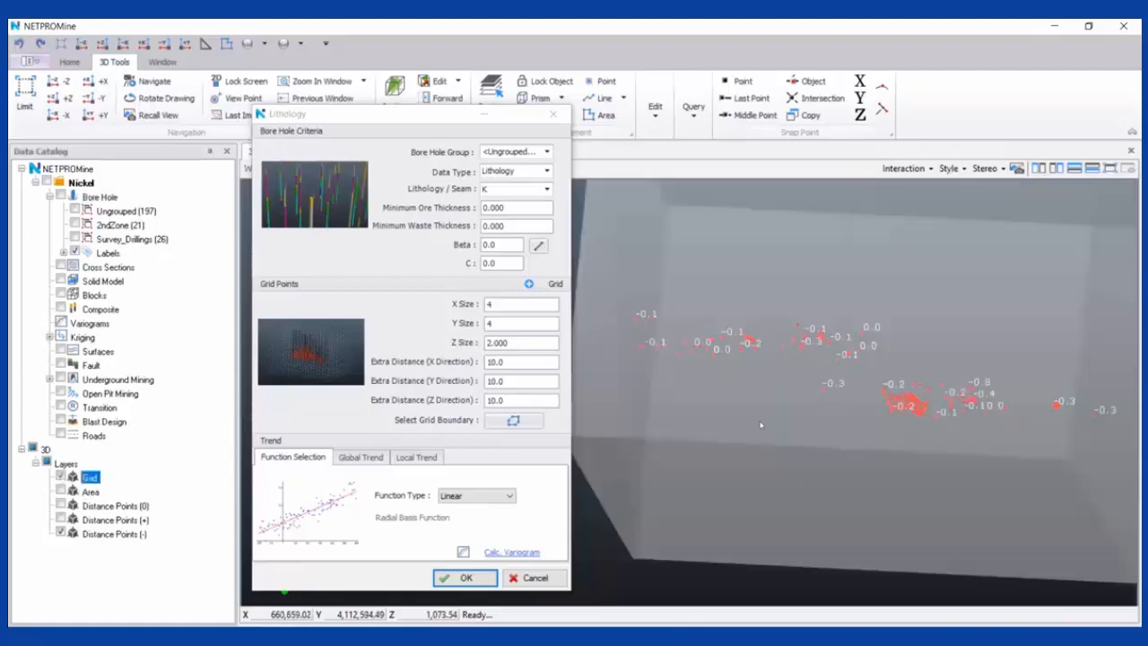
pyautogui.scroll(-3, 723, 357)
pyautogui.moveTo(723, 357); pyautogui.dragTo(646, 350, button='middle')
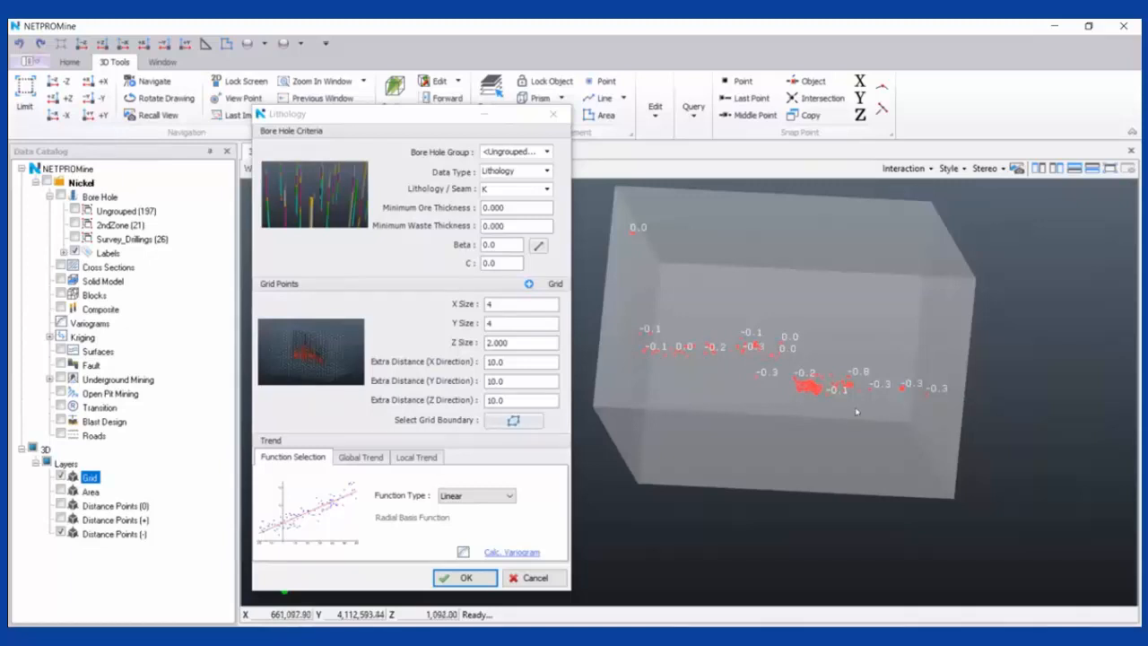
# Run Produce Model with the current lithology settings to calculate the RBF points for K
pyautogui.click(437, 116)
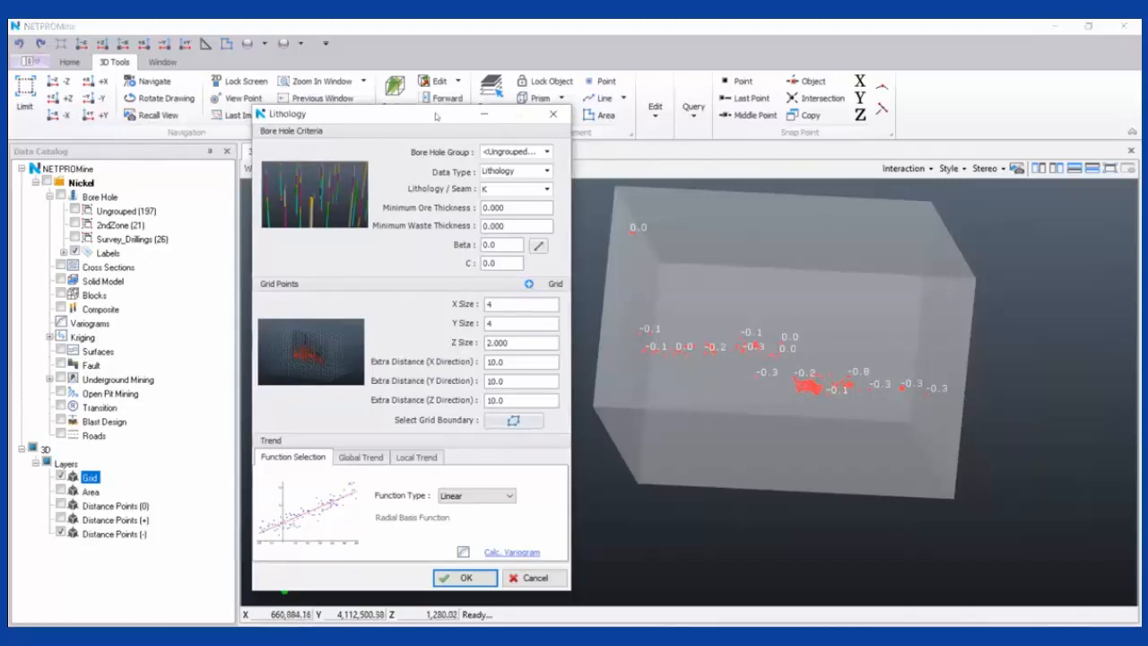
pyautogui.moveTo(436, 116); pyautogui.dragTo(428, 134)
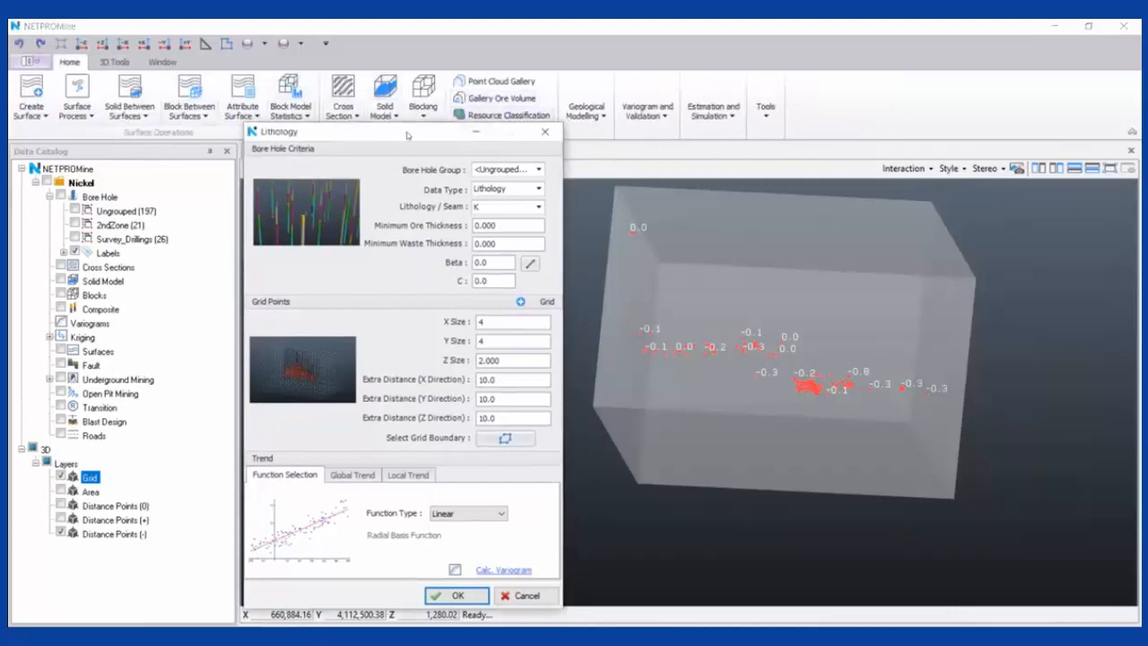
pyautogui.click(586, 109)
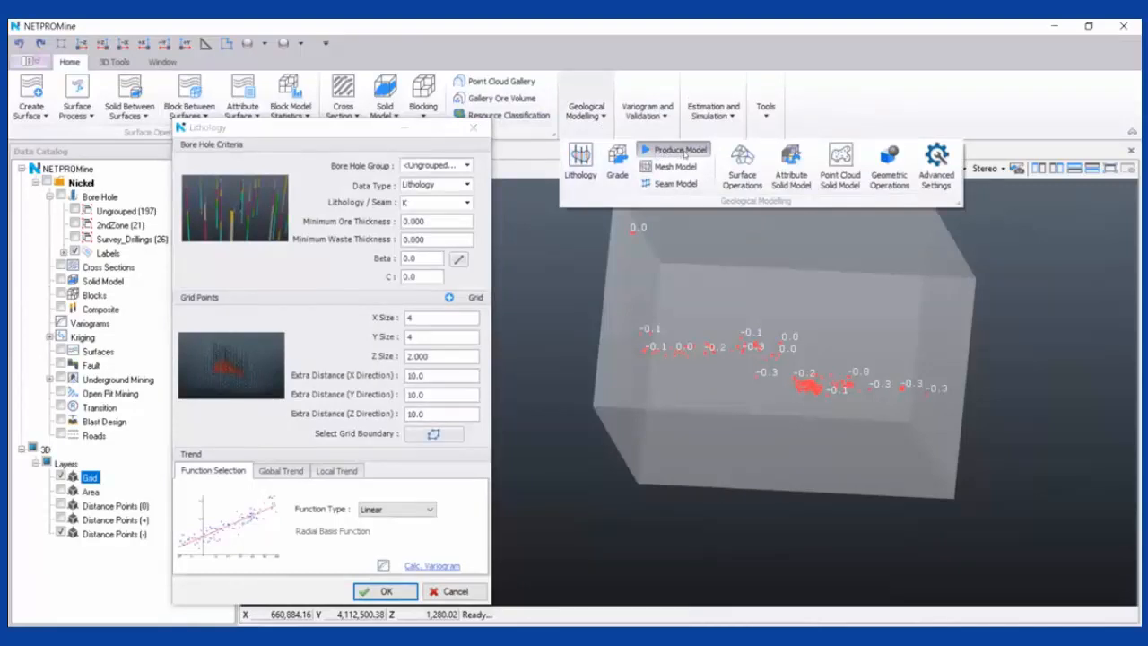
pyautogui.click(682, 150)
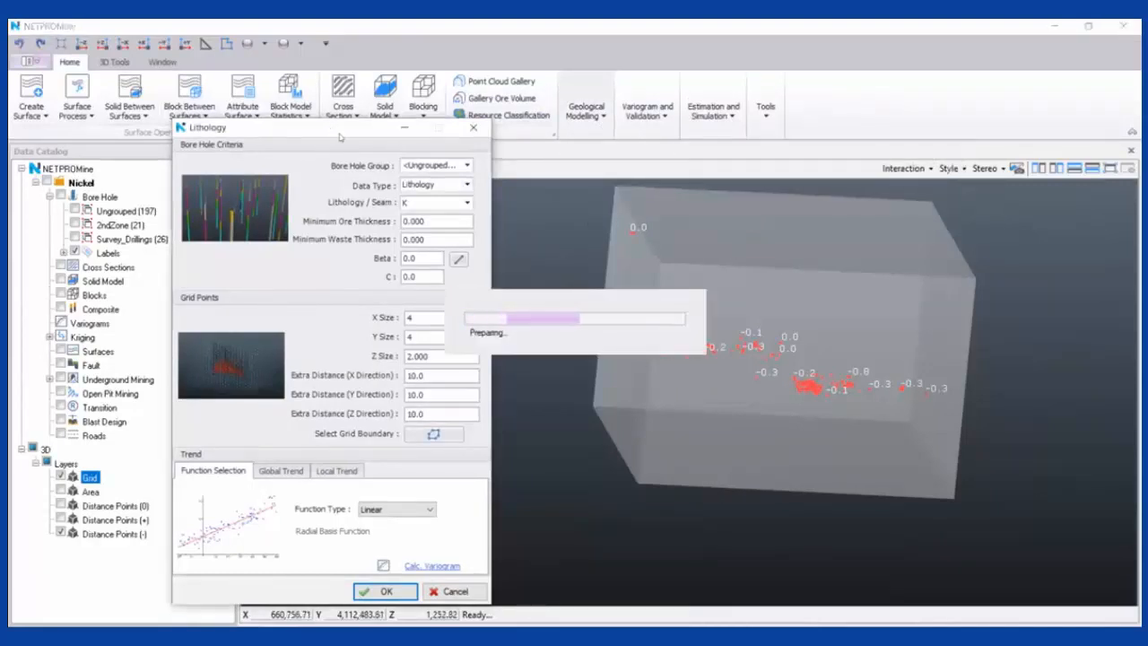
pyautogui.moveTo(340, 136); pyautogui.dragTo(418, 132)
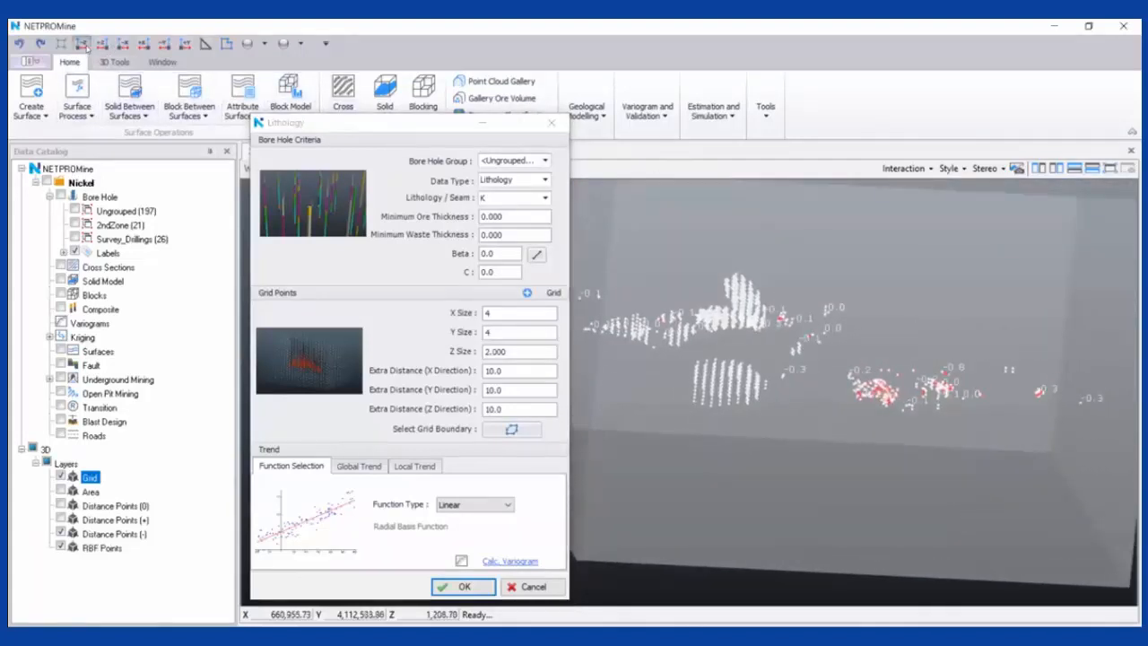
# Examine the RBF points in plan view together with the negative distance points, and hide the Grid layer
pyautogui.click(82, 44)
pyautogui.scroll(3, 868, 348)
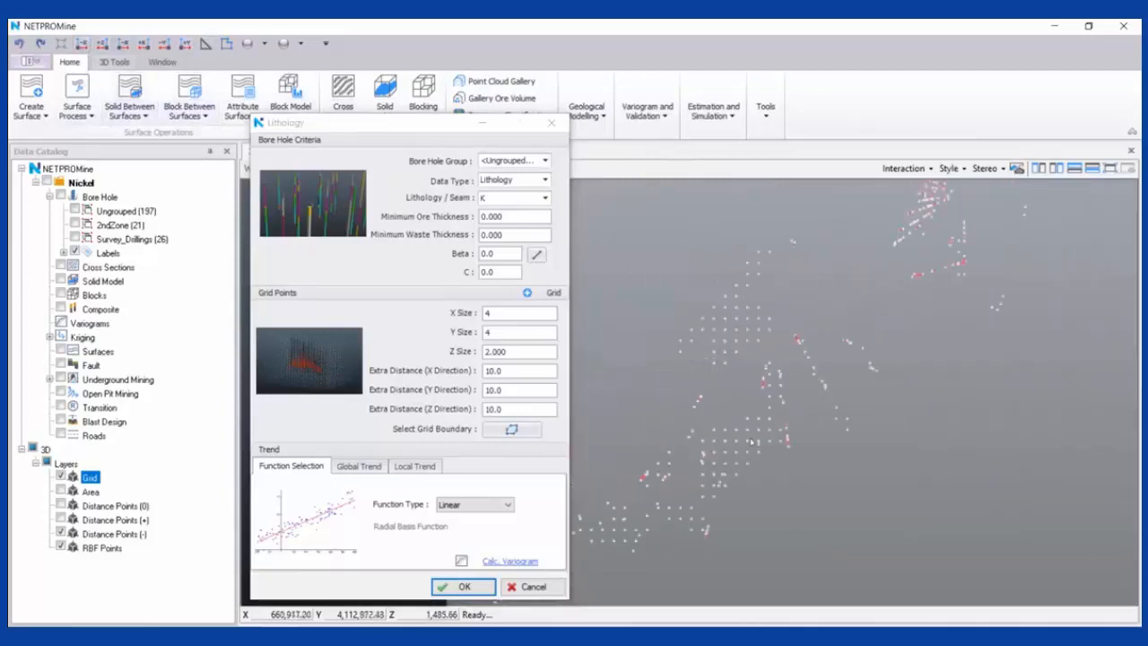
pyautogui.moveTo(816, 476); pyautogui.dragTo(850, 414, button='middle')
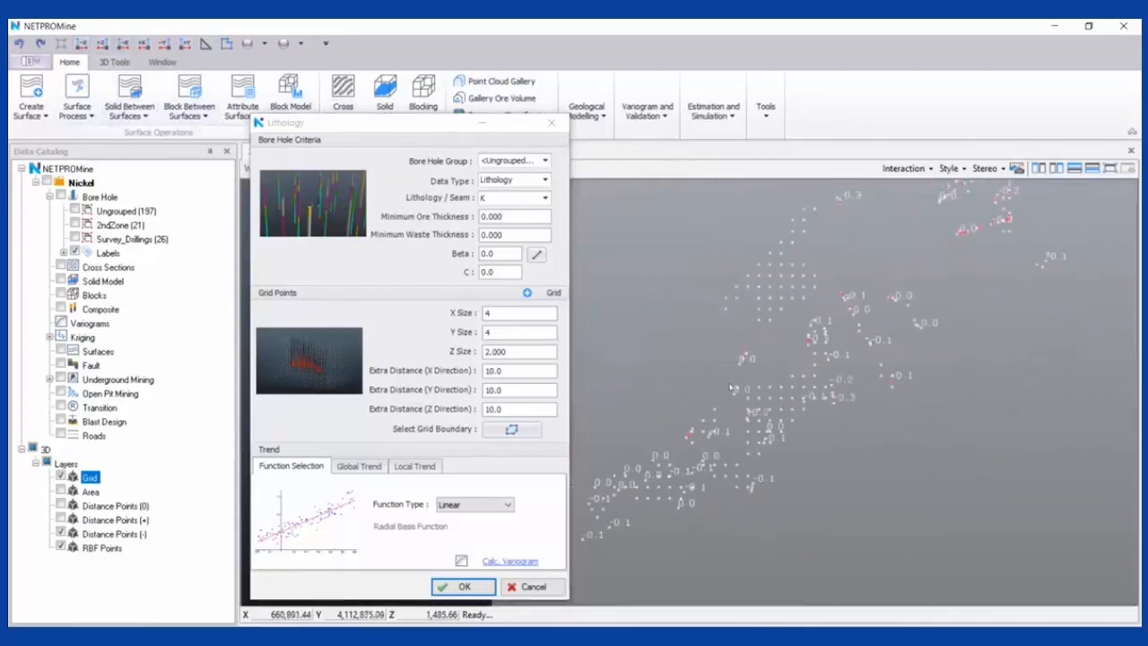
pyautogui.moveTo(1017, 311); pyautogui.dragTo(871, 467, button='middle')
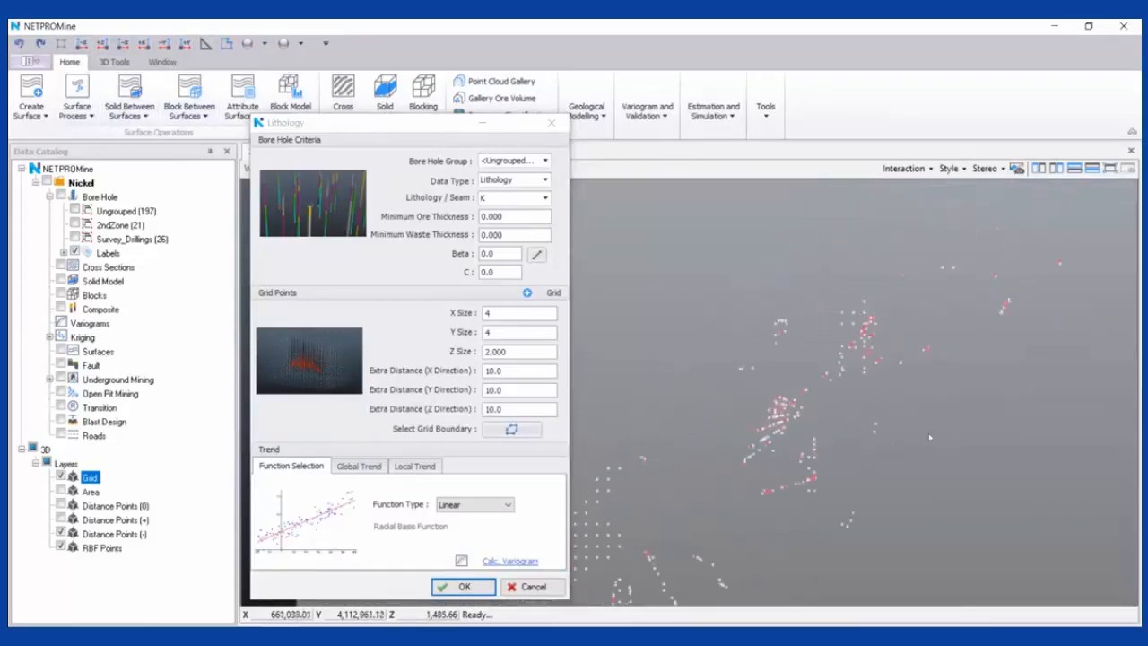
pyautogui.scroll(-3, 729, 487)
pyautogui.moveTo(728, 487); pyautogui.dragTo(897, 358, button='middle')
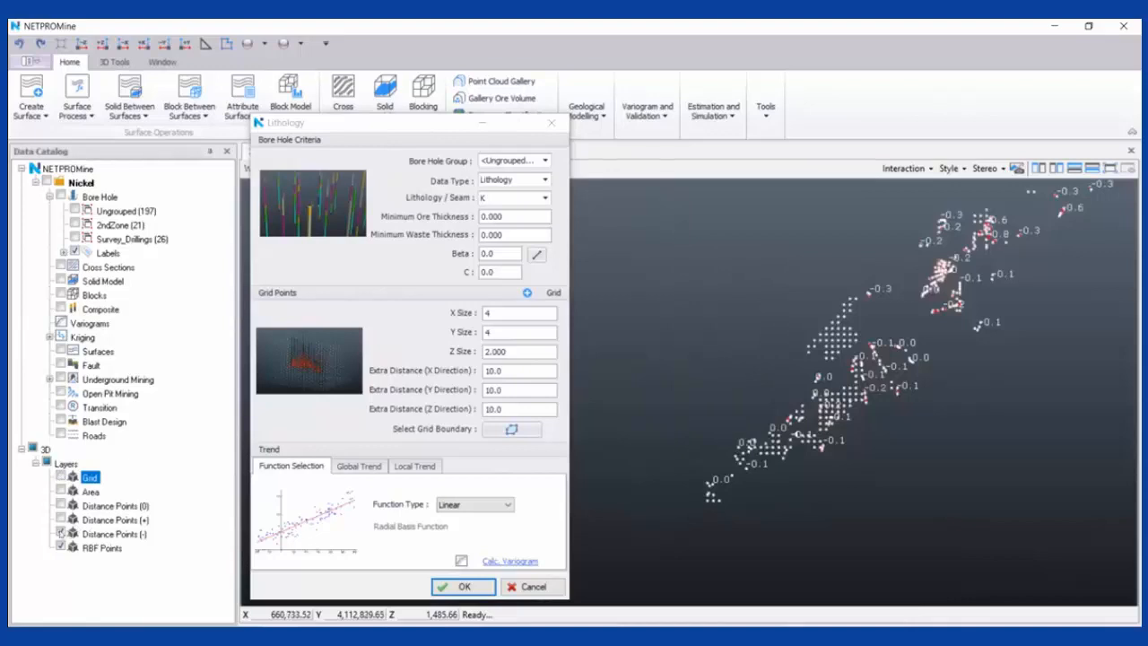
# Hide the Distance Points (-) layer and view the RBF points on their own
pyautogui.click(60, 533)
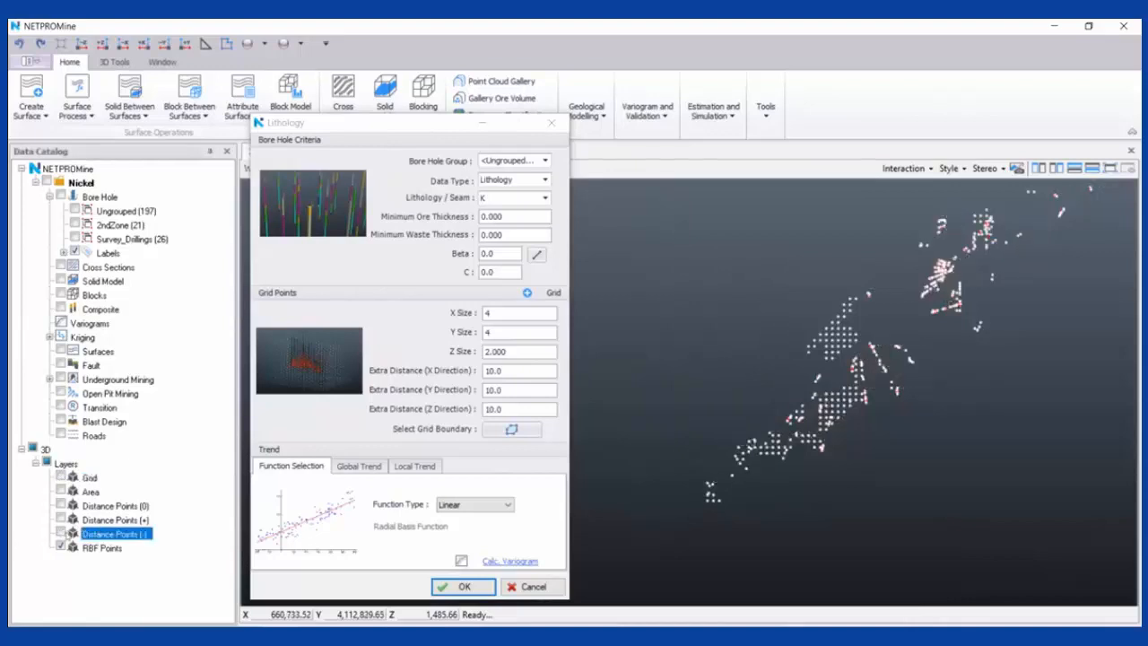
pyautogui.click(60, 534)
pyautogui.moveTo(756, 406); pyautogui.dragTo(824, 264)
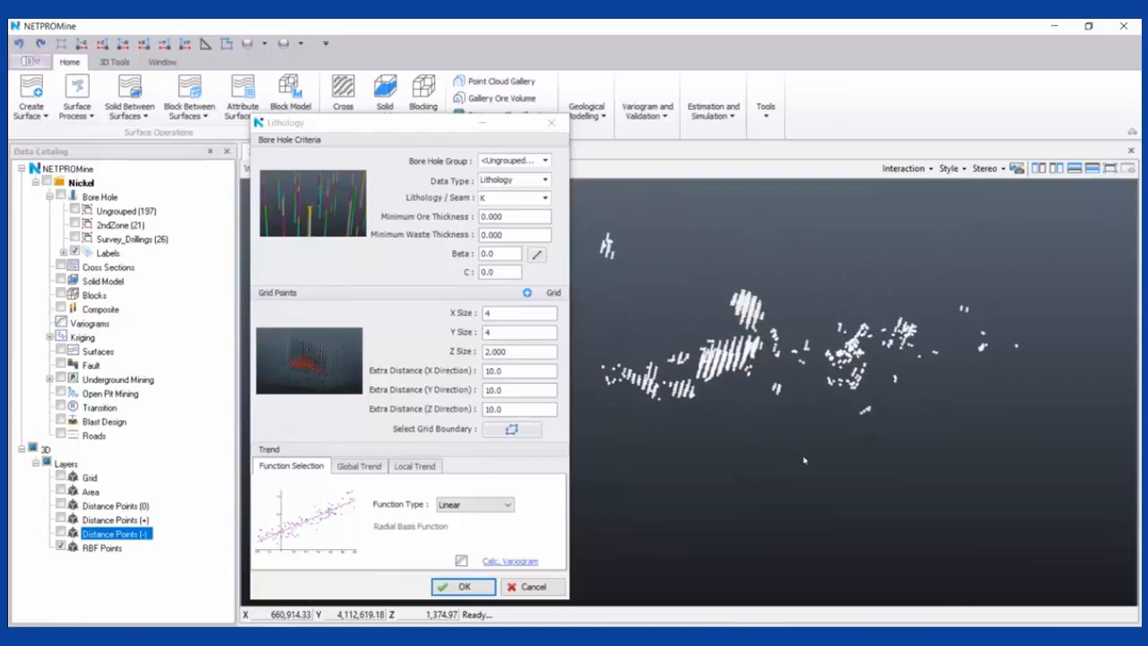
# Show the bore holes again and compare their K intervals with the RBF points from several angles
pyautogui.click(63, 194)
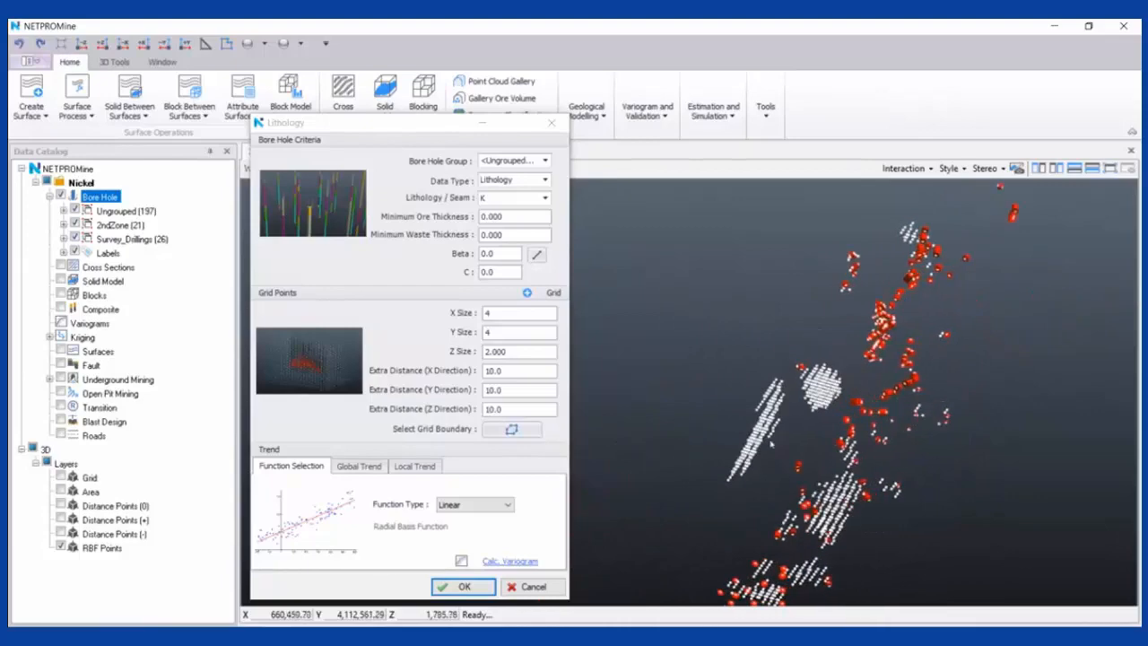
pyautogui.moveTo(809, 429); pyautogui.dragTo(852, 342)
pyautogui.moveTo(852, 343); pyautogui.dragTo(836, 321, button='middle')
pyautogui.moveTo(621, 306); pyautogui.dragTo(723, 409, button='middle')
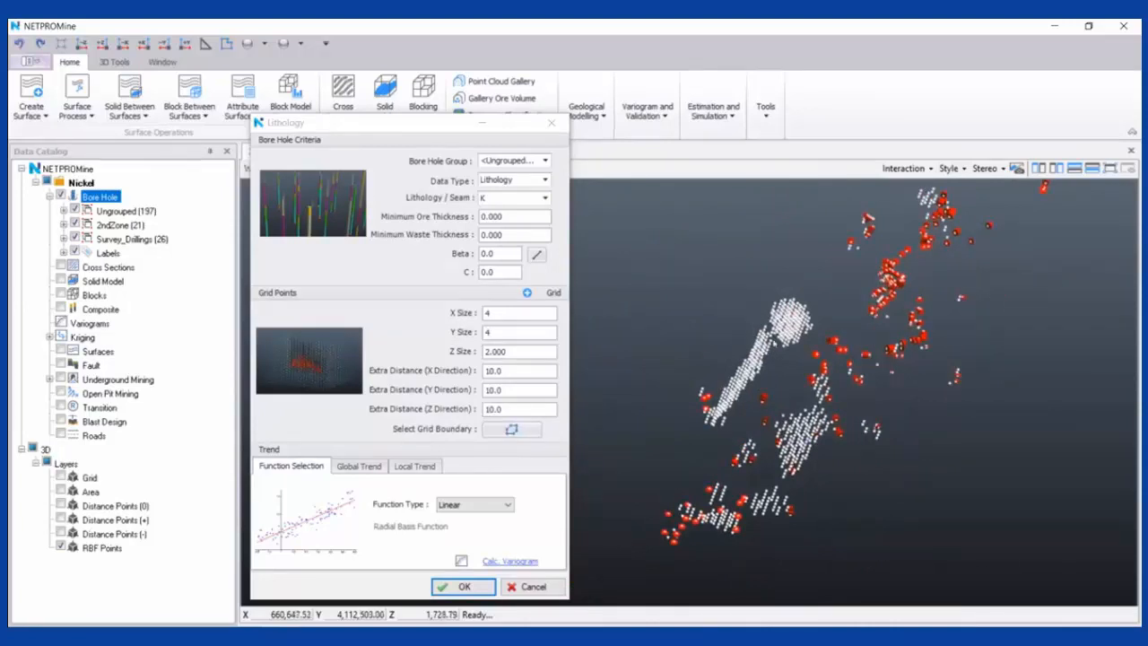
pyautogui.moveTo(742, 409); pyautogui.dragTo(859, 351)
pyautogui.scroll(-4, 794, 330)
pyautogui.scroll(3, 834, 394)
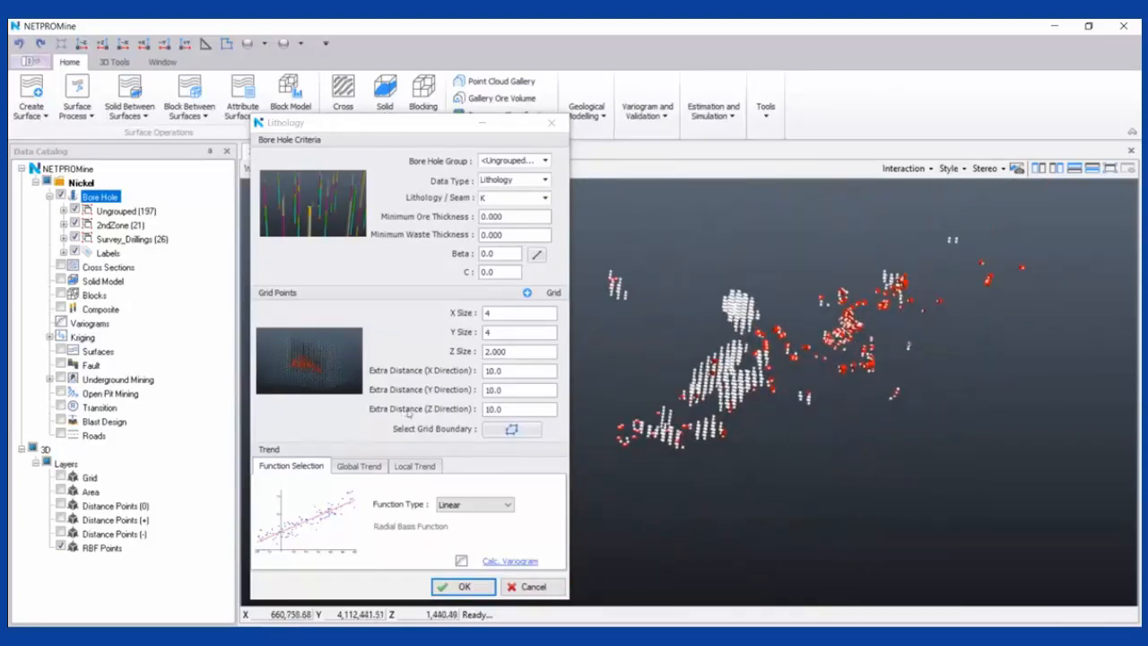
# Close the lithology settings and generate a green-yellow mesh model named Model1 from the RBF points with model detail 30
pyautogui.click(552, 124)
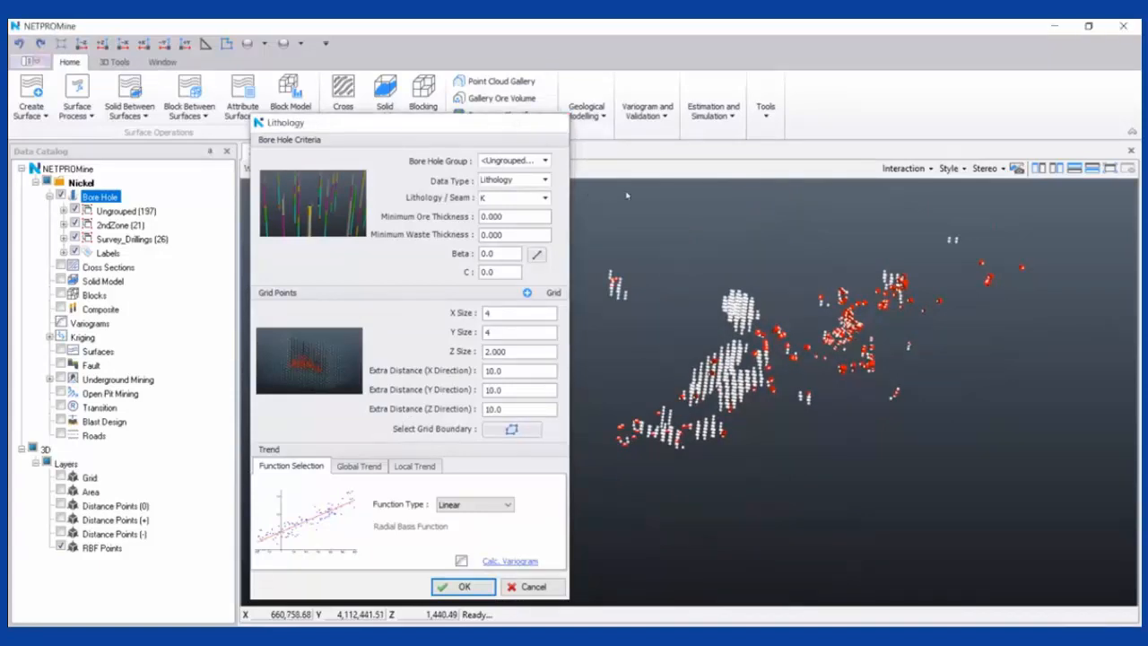
pyautogui.click(592, 114)
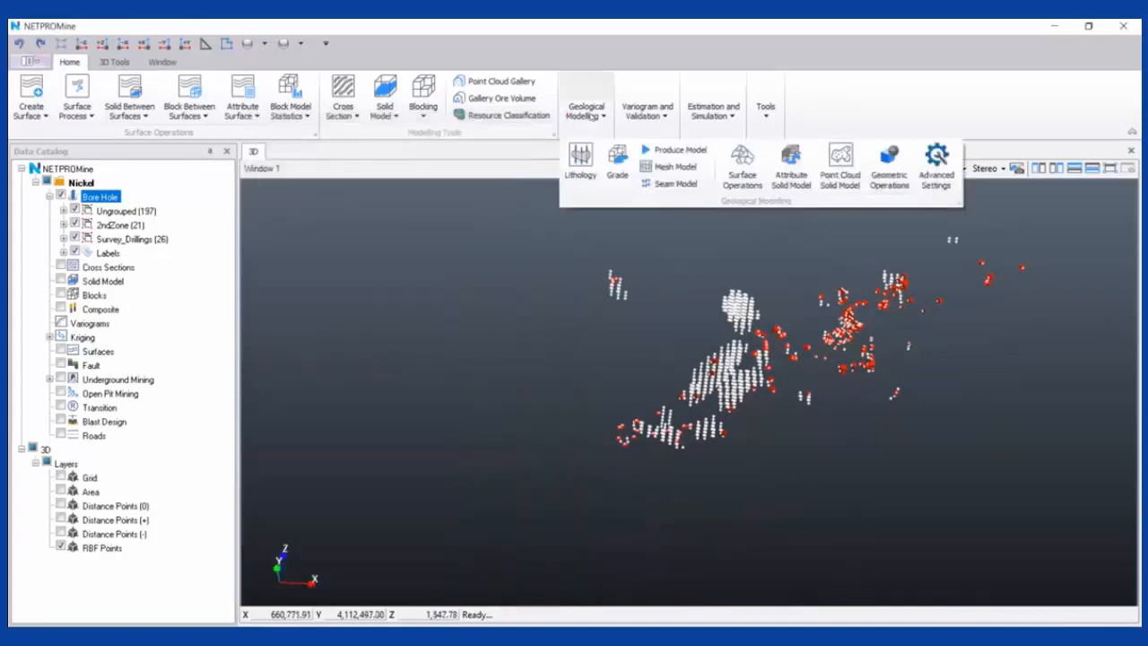
pyautogui.click(691, 168)
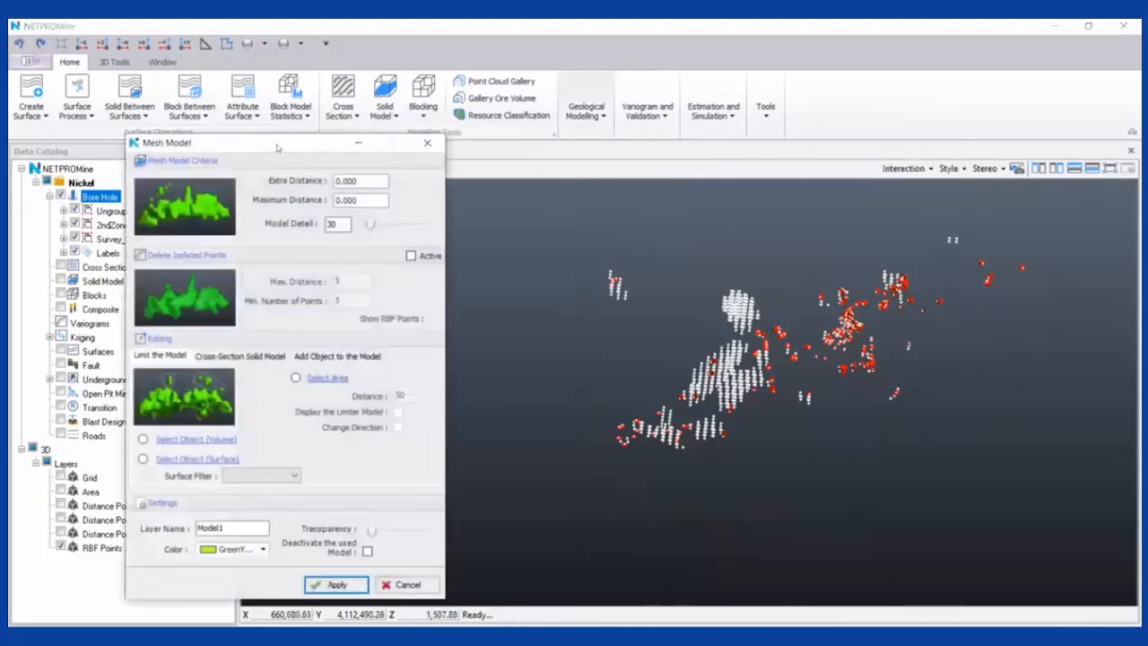
pyautogui.moveTo(285, 150); pyautogui.dragTo(415, 148)
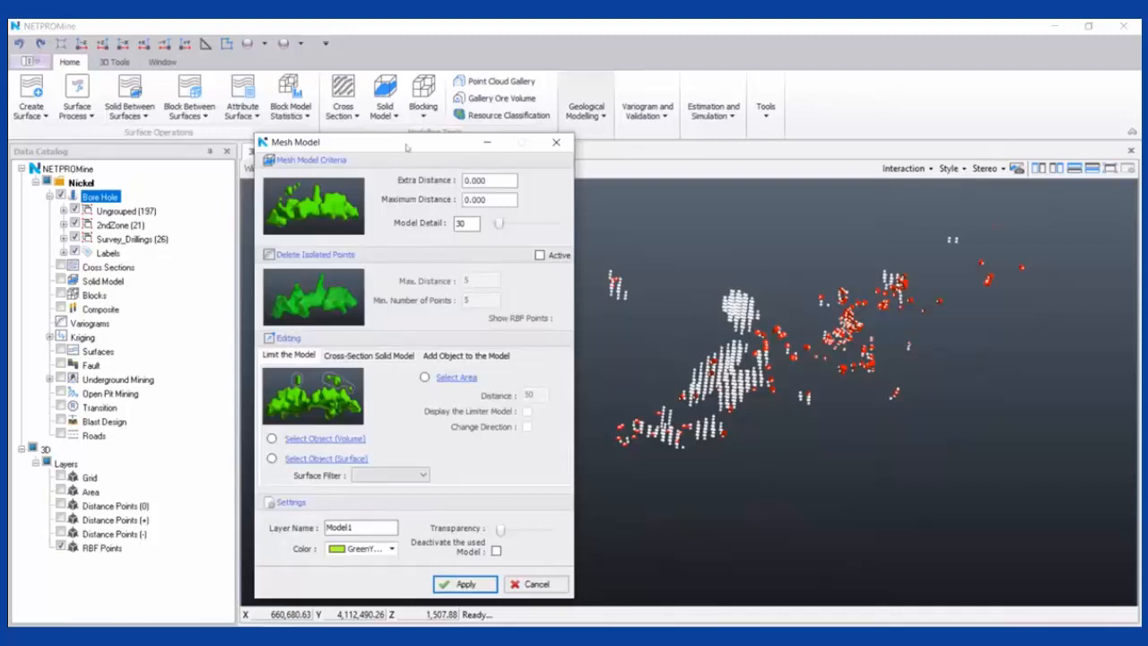
pyautogui.click(459, 581)
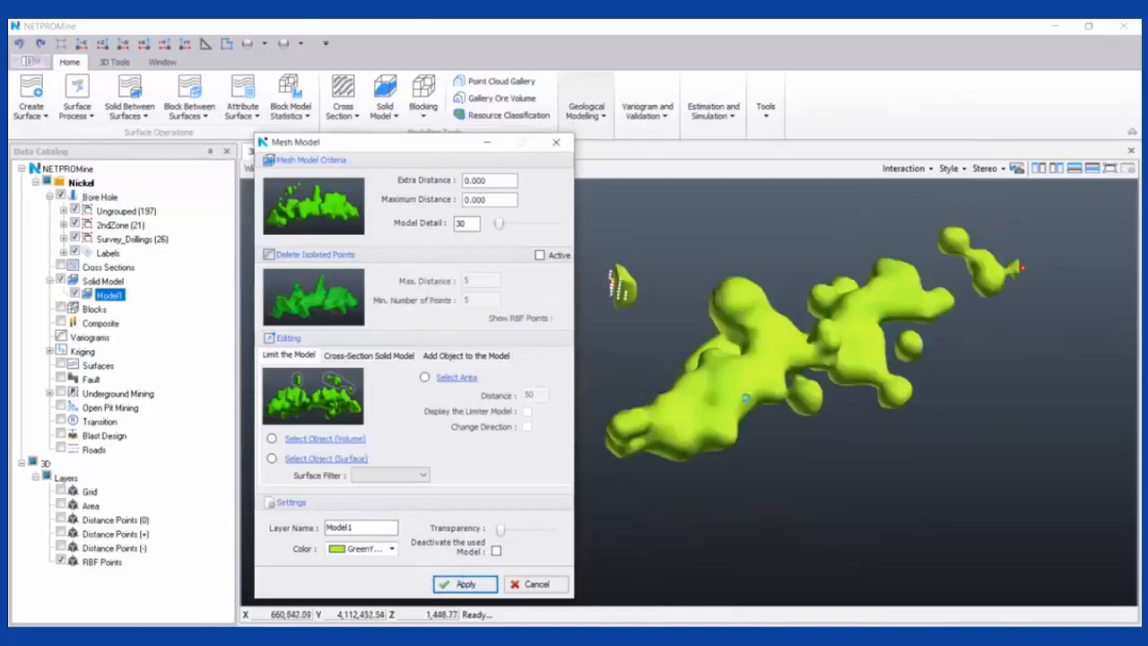
# Make the Model1 solid highly transparent and inspect how it encloses the RBF points and K intervals
pyautogui.rightClick(144, 294)
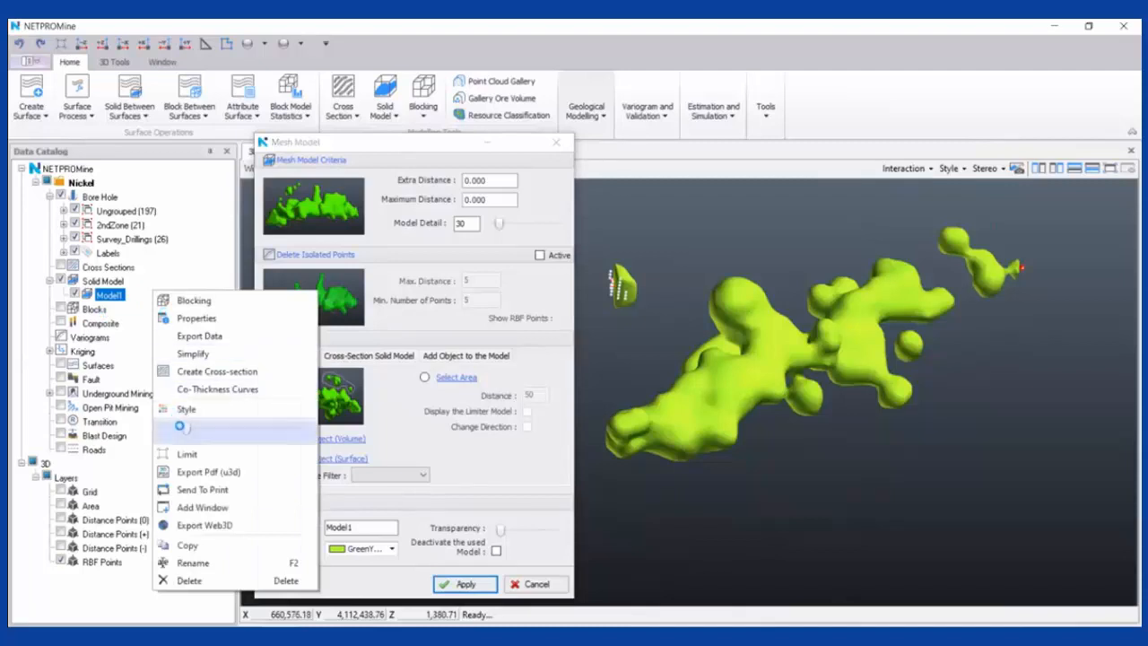
pyautogui.moveTo(180, 427); pyautogui.dragTo(281, 434)
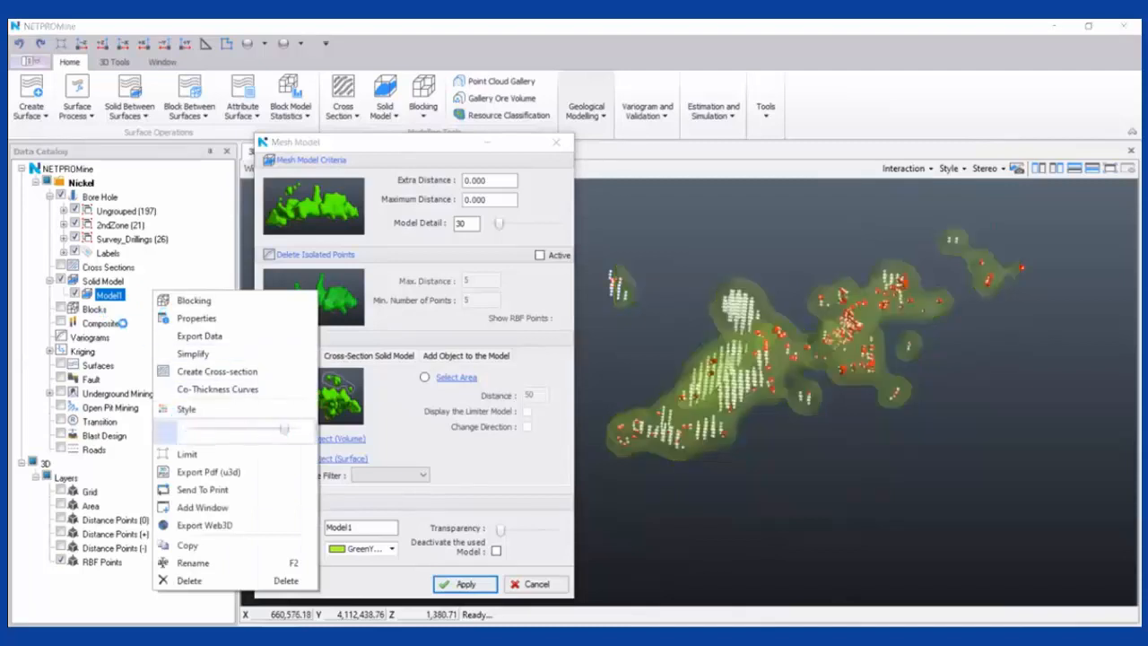
pyautogui.click(734, 400)
pyautogui.moveTo(801, 317); pyautogui.dragTo(795, 300)
pyautogui.scroll(-2, 793, 303)
pyautogui.moveTo(783, 314); pyautogui.dragTo(898, 355, button='middle')
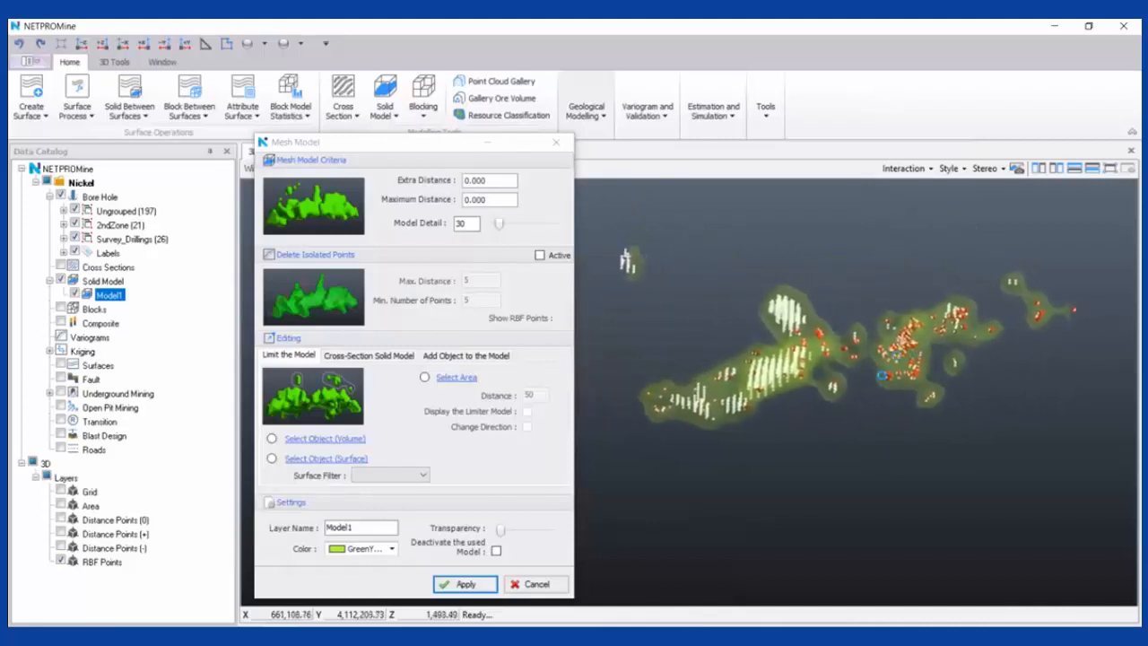
pyautogui.moveTo(882, 371); pyautogui.dragTo(867, 346)
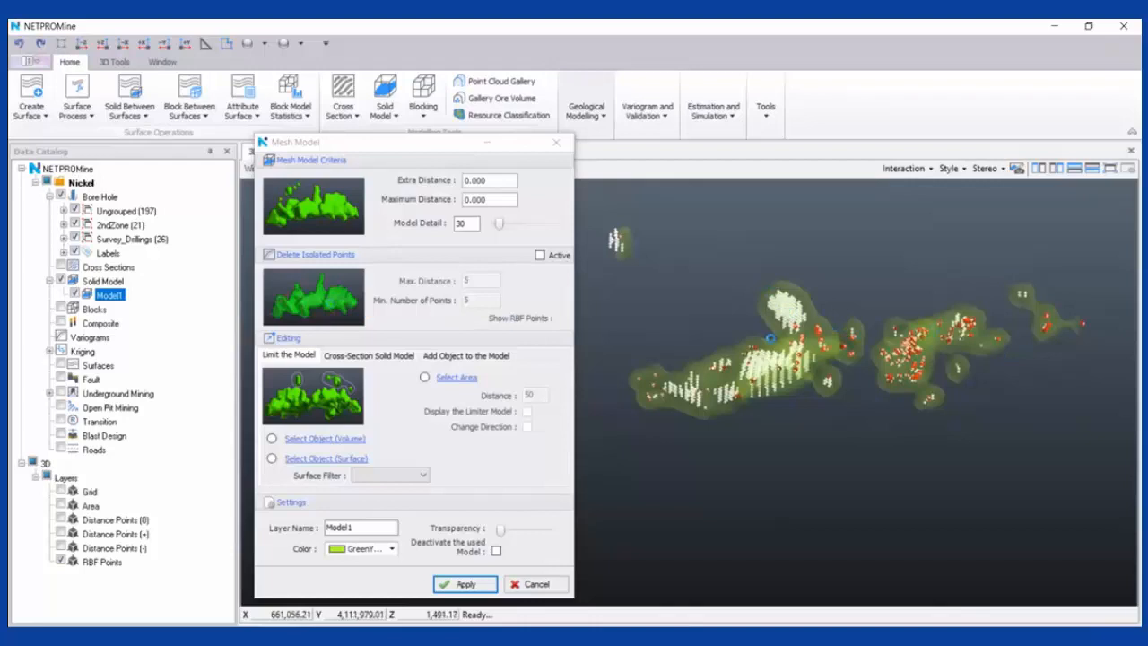
# Generate a second mesh model from the RBF points in orange, with model detail 61 and medium transparency
pyautogui.scroll(3, 771, 338)
pyautogui.scroll(-4, 934, 378)
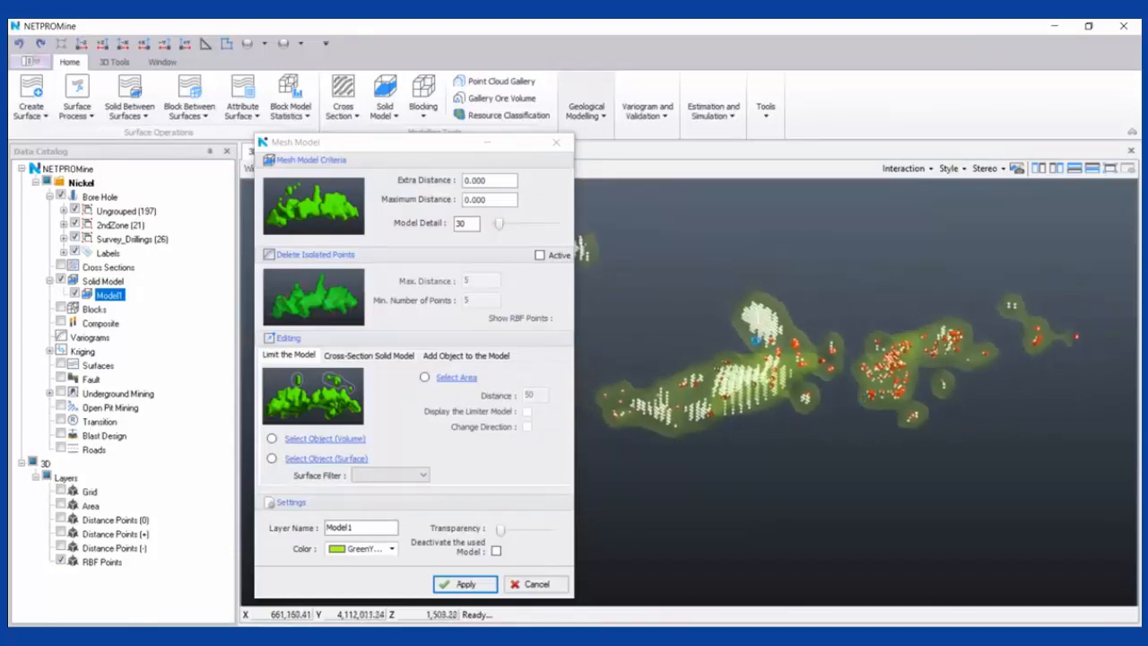
pyautogui.moveTo(863, 397); pyautogui.dragTo(884, 403, button='middle')
pyautogui.moveTo(499, 224); pyautogui.dragTo(507, 231)
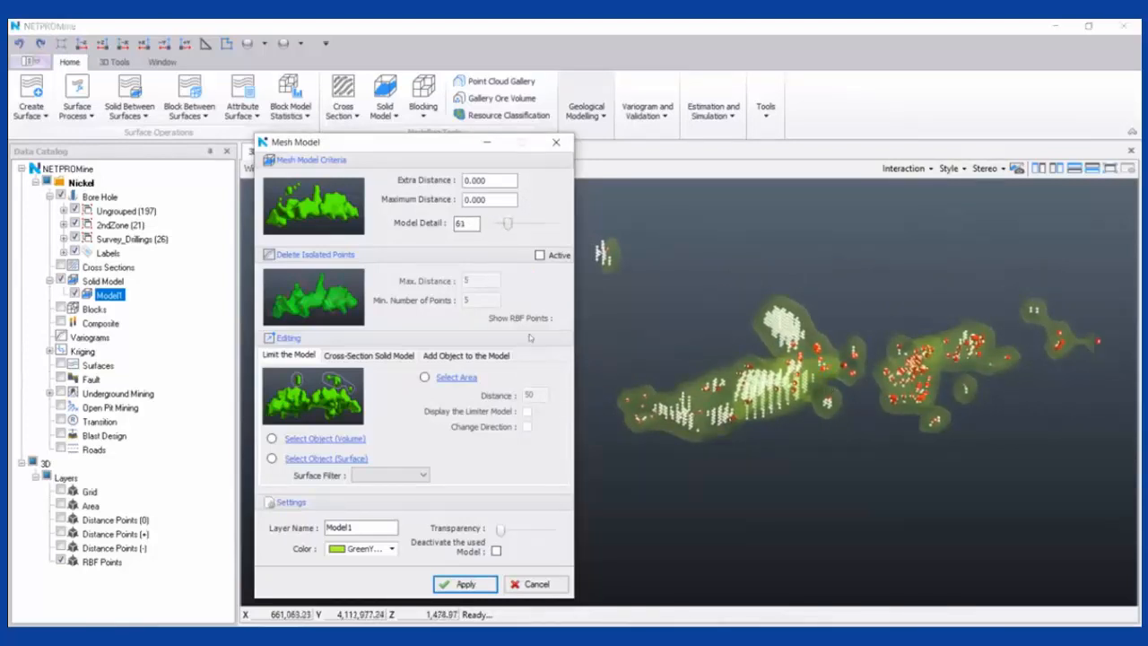
pyautogui.click(530, 530)
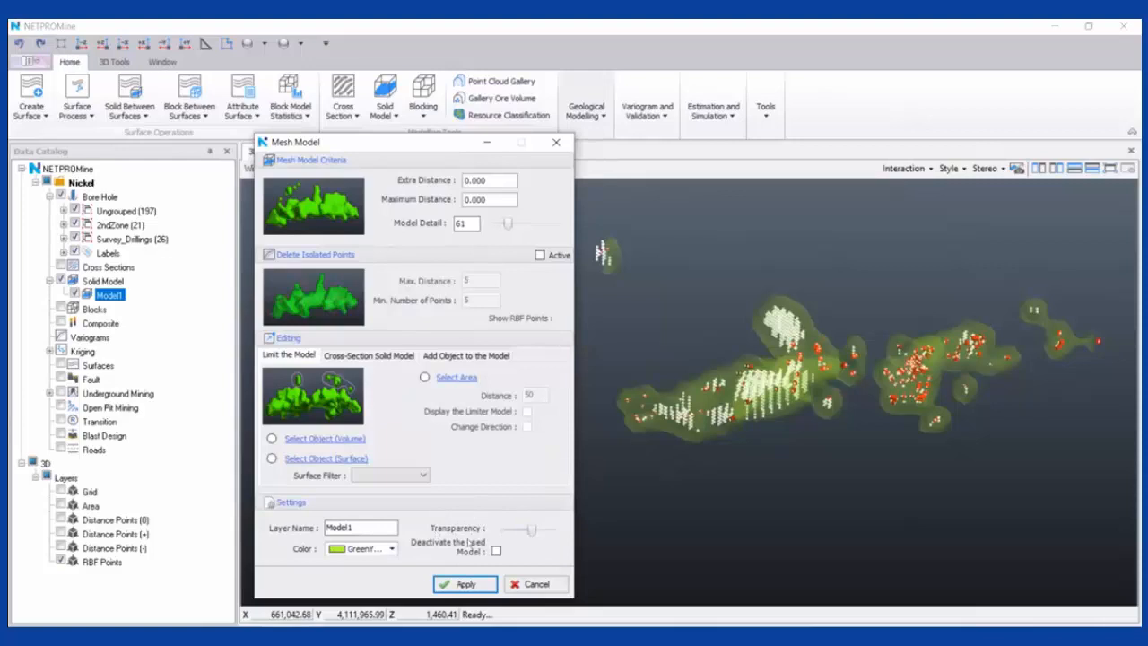
pyautogui.click(392, 548)
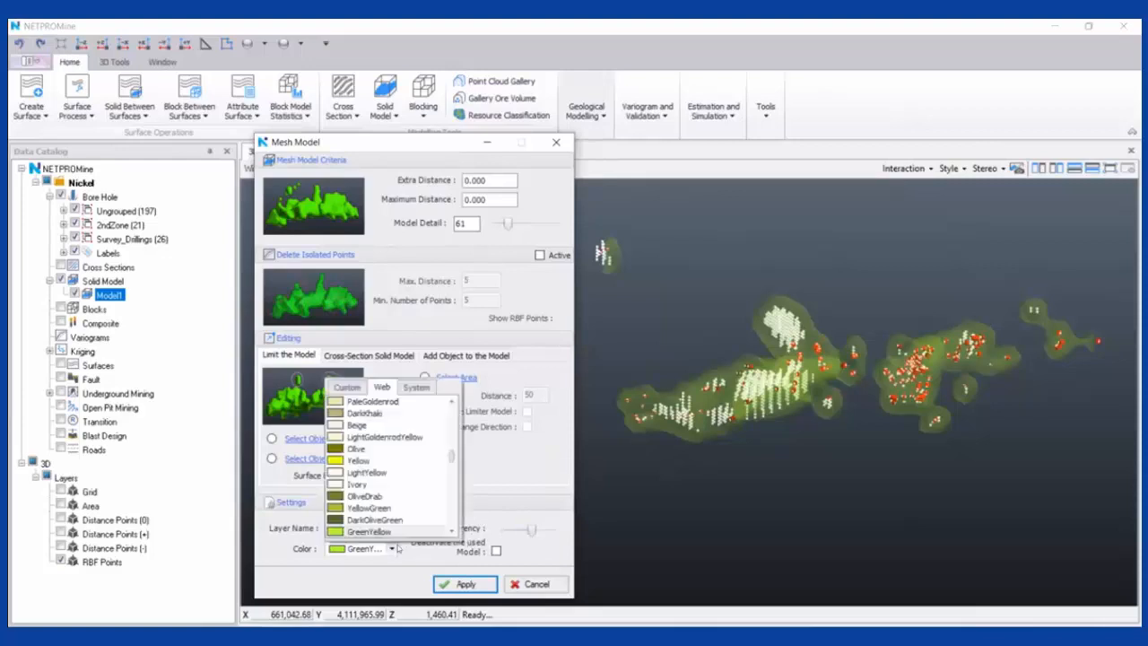
pyautogui.click(347, 387)
pyautogui.click(368, 438)
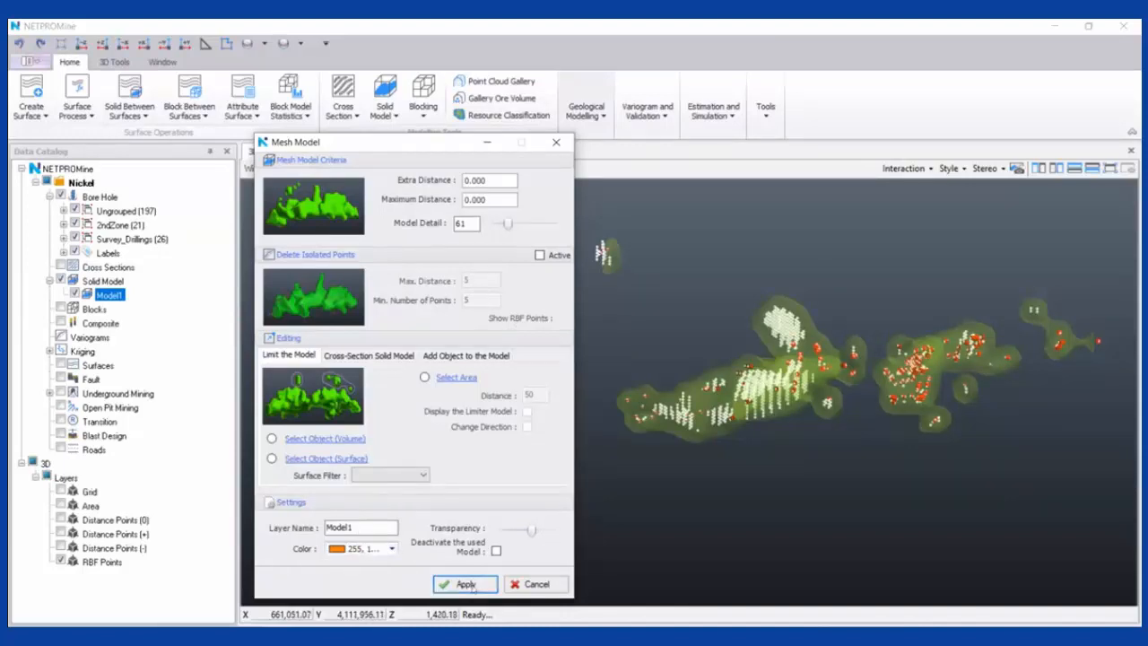
pyautogui.click(467, 584)
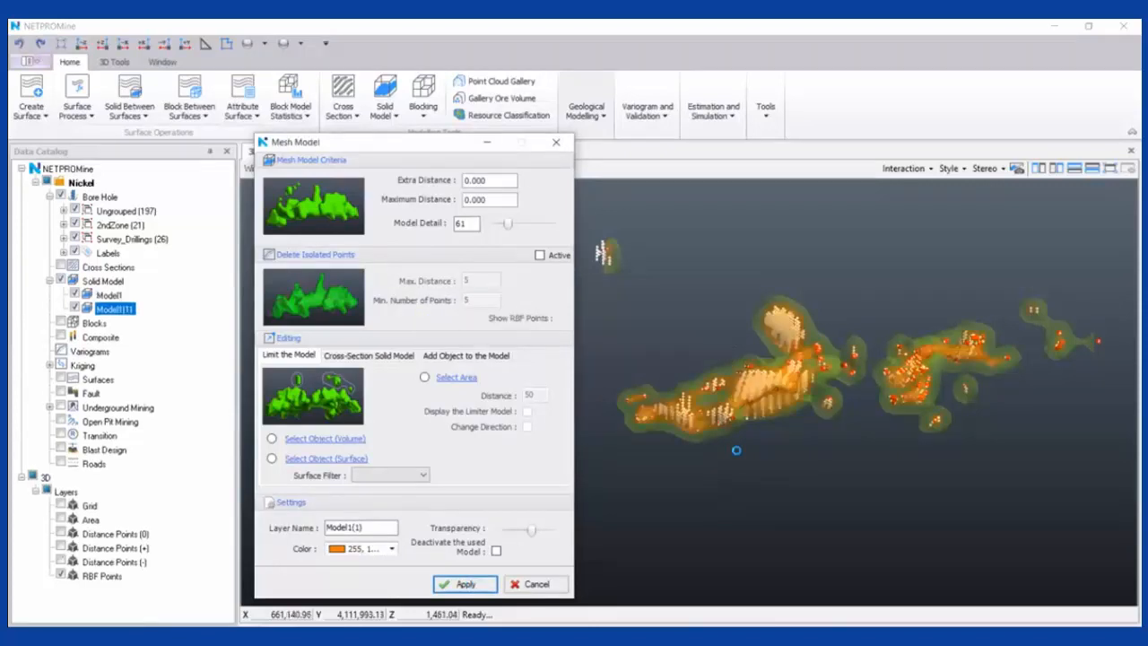
# Inspect from several angles how the orange model fits inside the green-yellow Model1 and follows the RBF points and K intervals
pyautogui.scroll(3, 792, 413)
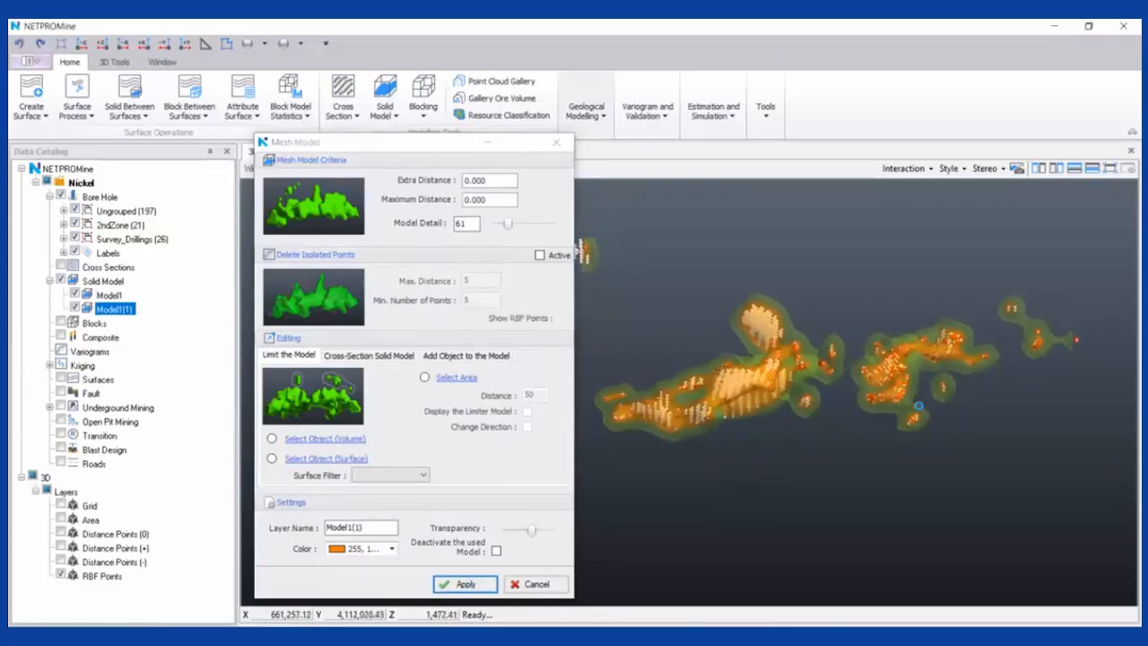
pyautogui.moveTo(793, 413); pyautogui.dragTo(847, 442)
pyautogui.scroll(4, 848, 441)
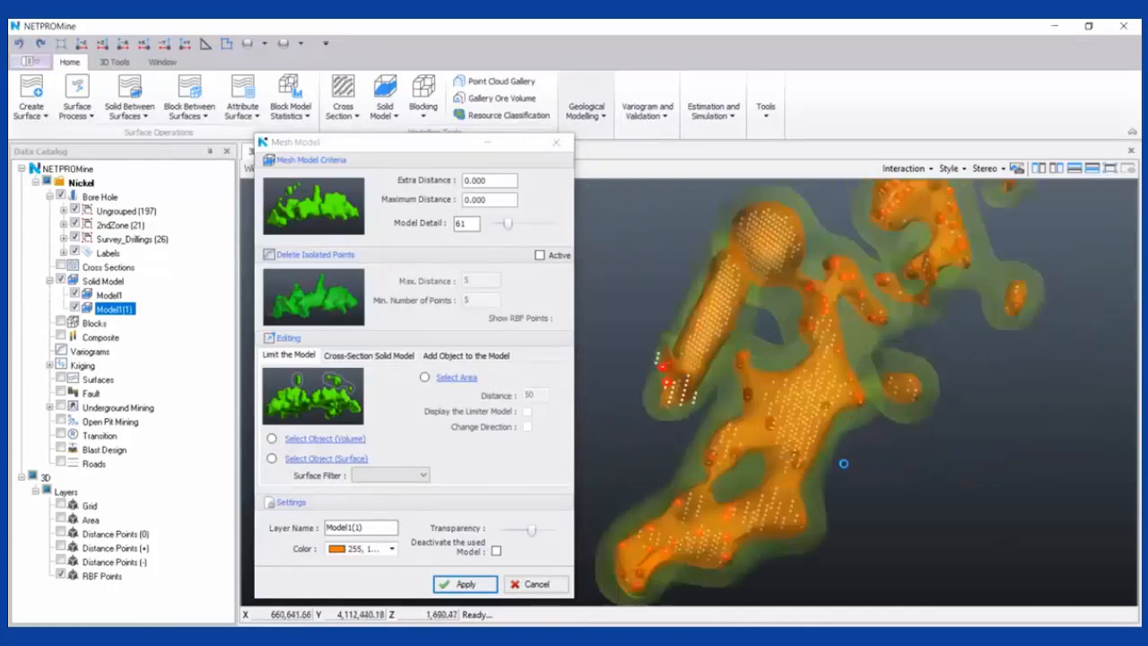
pyautogui.scroll(3, 808, 435)
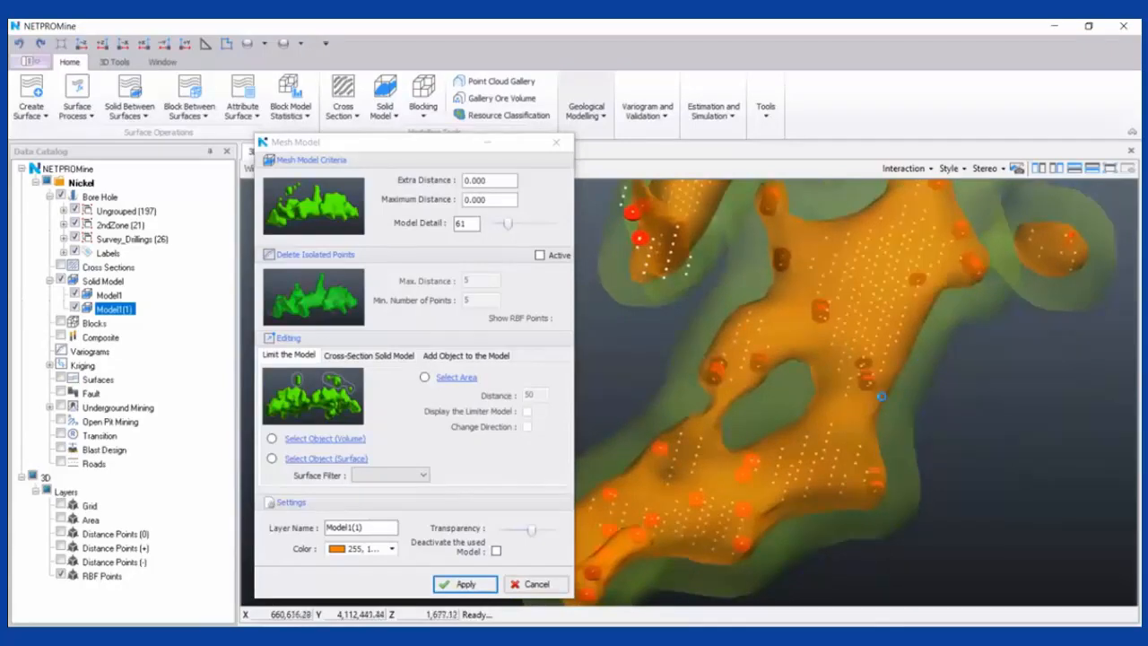
pyautogui.moveTo(881, 396); pyautogui.dragTo(800, 470)
pyautogui.moveTo(884, 380); pyautogui.dragTo(867, 460)
pyautogui.moveTo(869, 369); pyautogui.dragTo(935, 318)
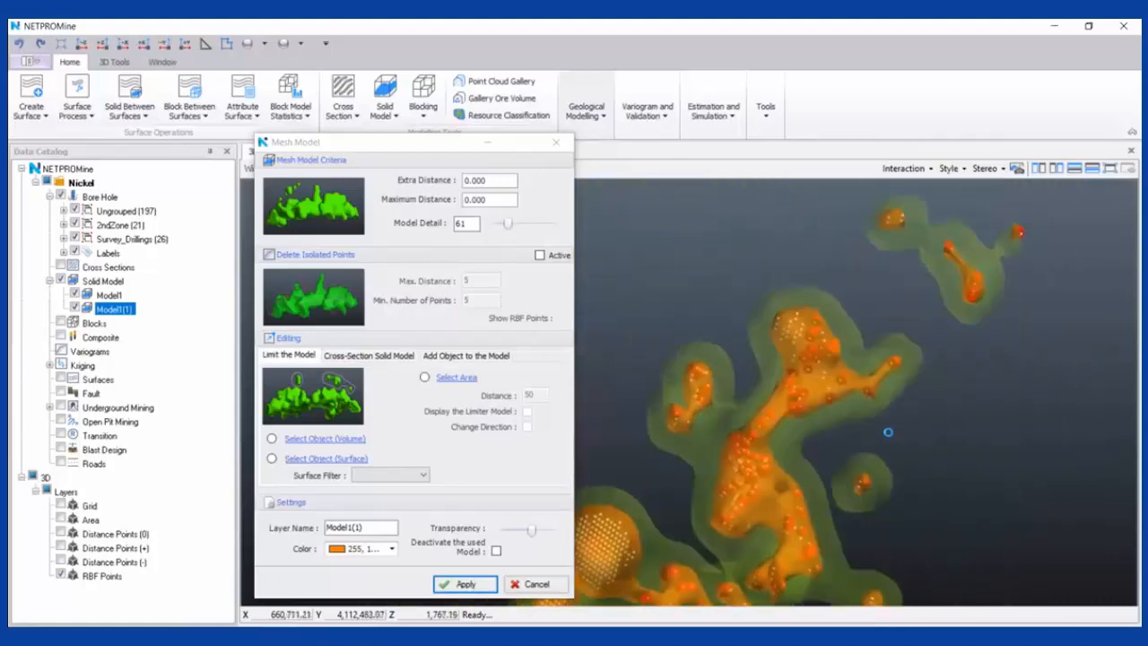
pyautogui.moveTo(867, 353); pyautogui.dragTo(857, 378)
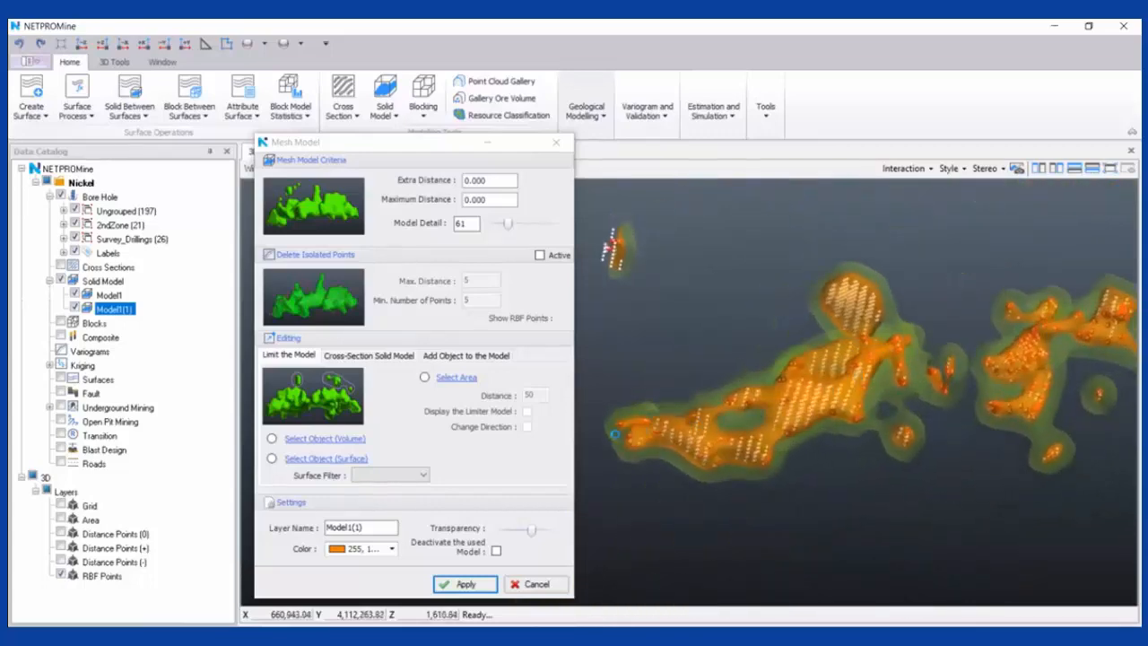
pyautogui.scroll(3, 856, 379)
pyautogui.scroll(-2, 898, 433)
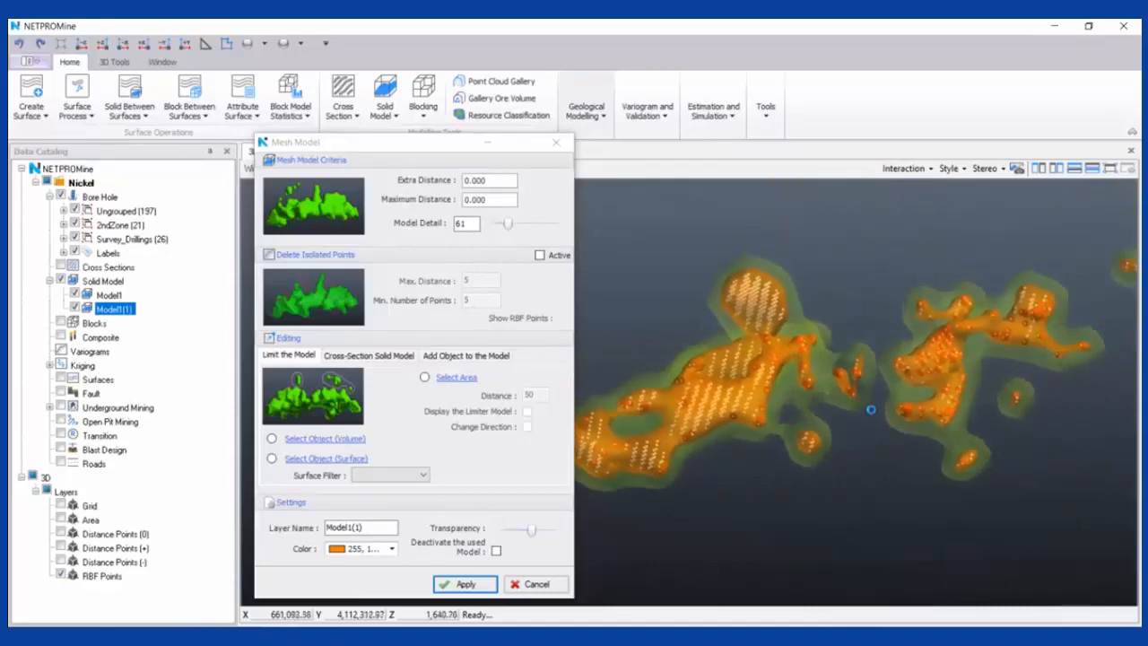
pyautogui.moveTo(871, 338); pyautogui.dragTo(891, 413)
pyautogui.scroll(2, 891, 413)
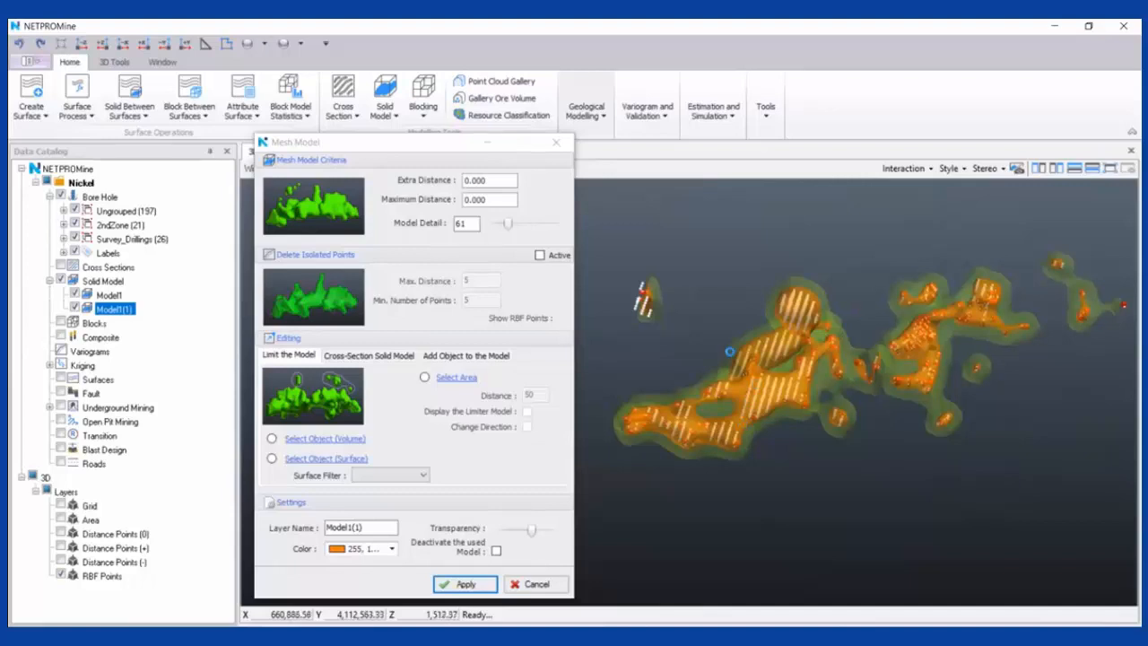
pyautogui.scroll(5, 846, 367)
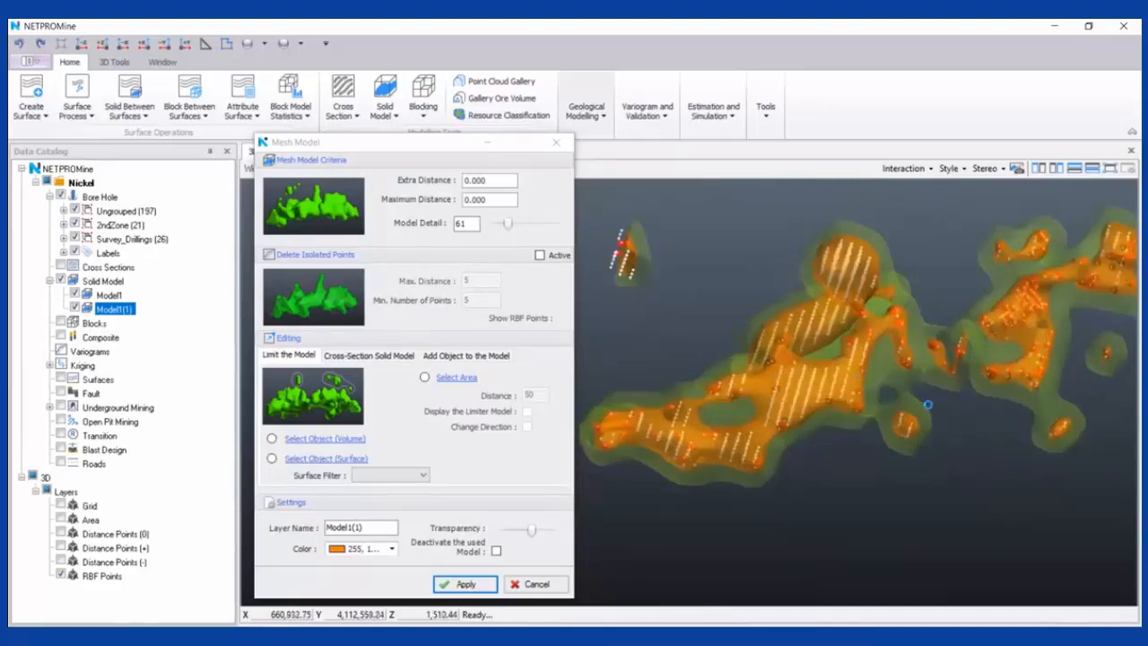
pyautogui.moveTo(846, 387); pyautogui.dragTo(749, 305)
pyautogui.scroll(3, 911, 531)
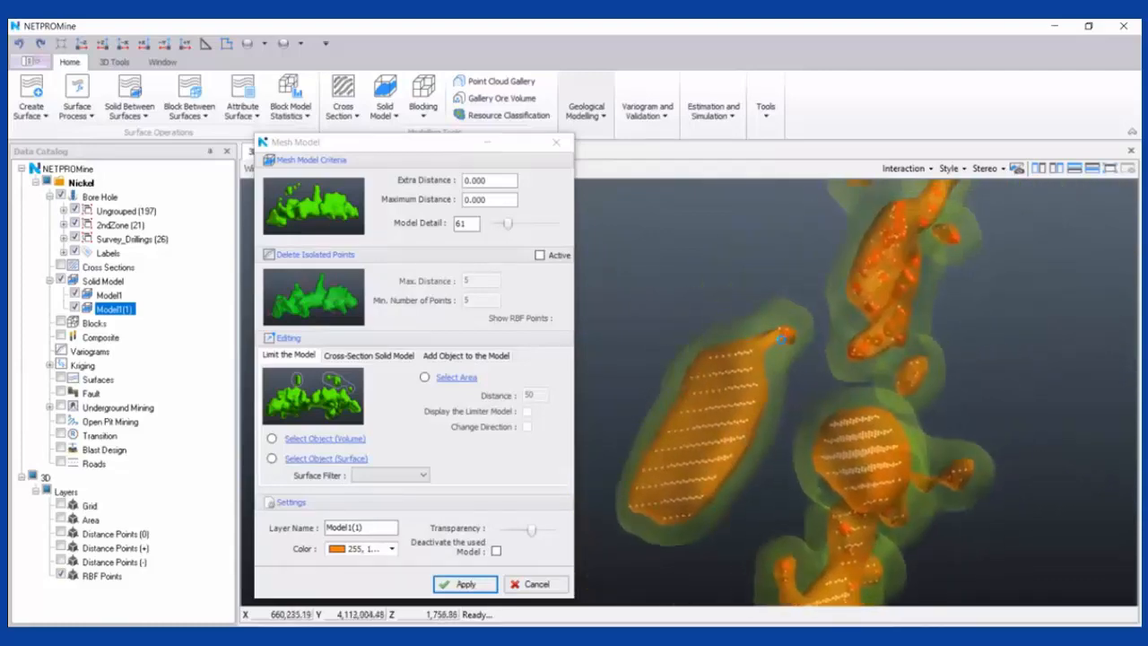
pyautogui.moveTo(763, 368); pyautogui.dragTo(735, 408)
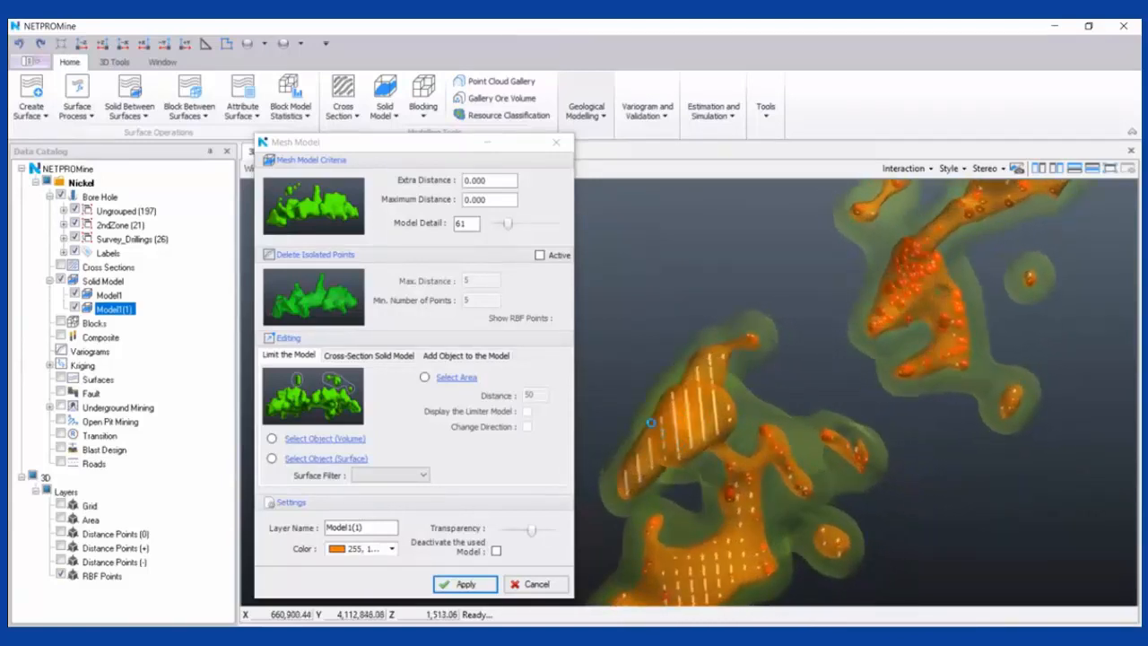
pyautogui.scroll(-2, 651, 423)
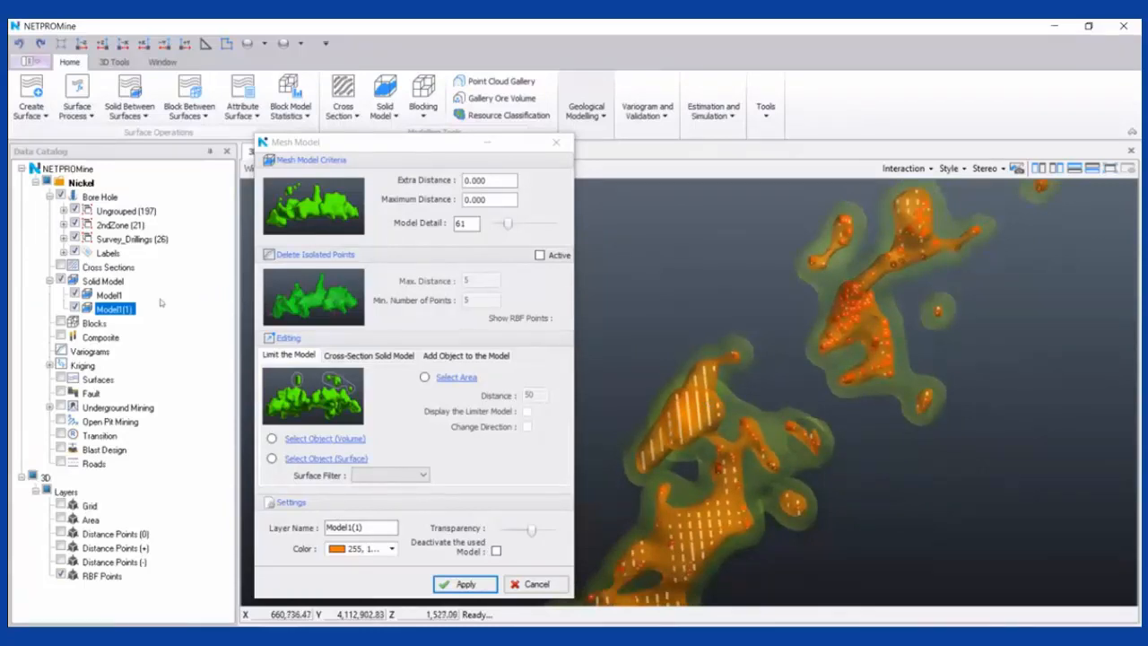
# Hide Model1 and view the orange Model1(1) solid on its own from above
pyautogui.click(75, 294)
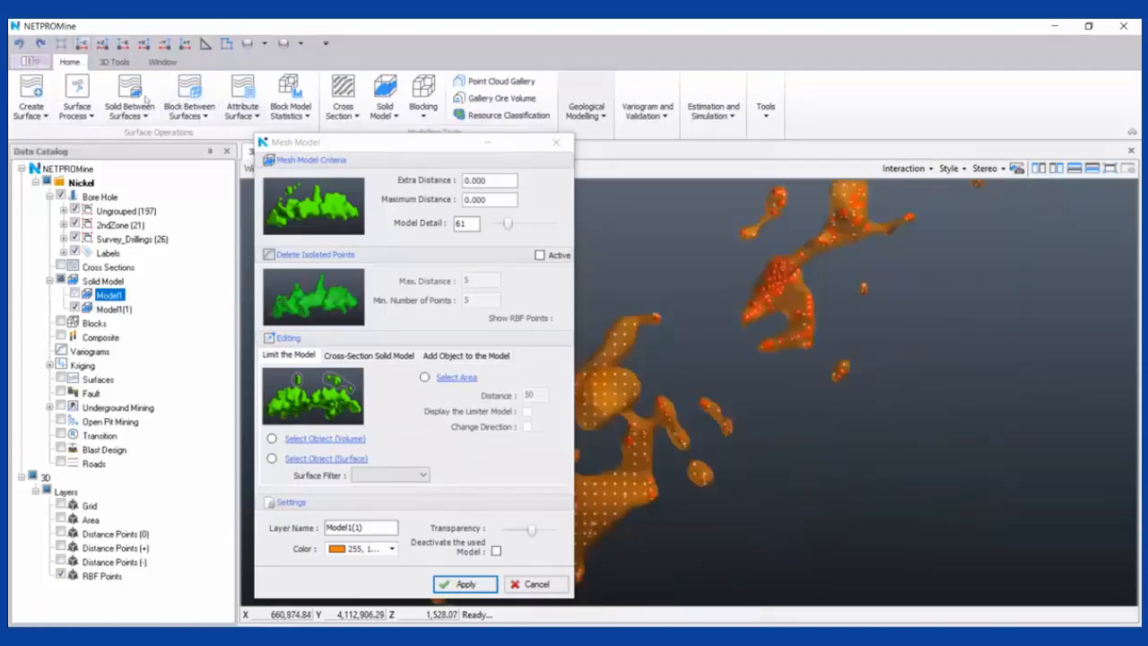
pyautogui.scroll(-2, 828, 401)
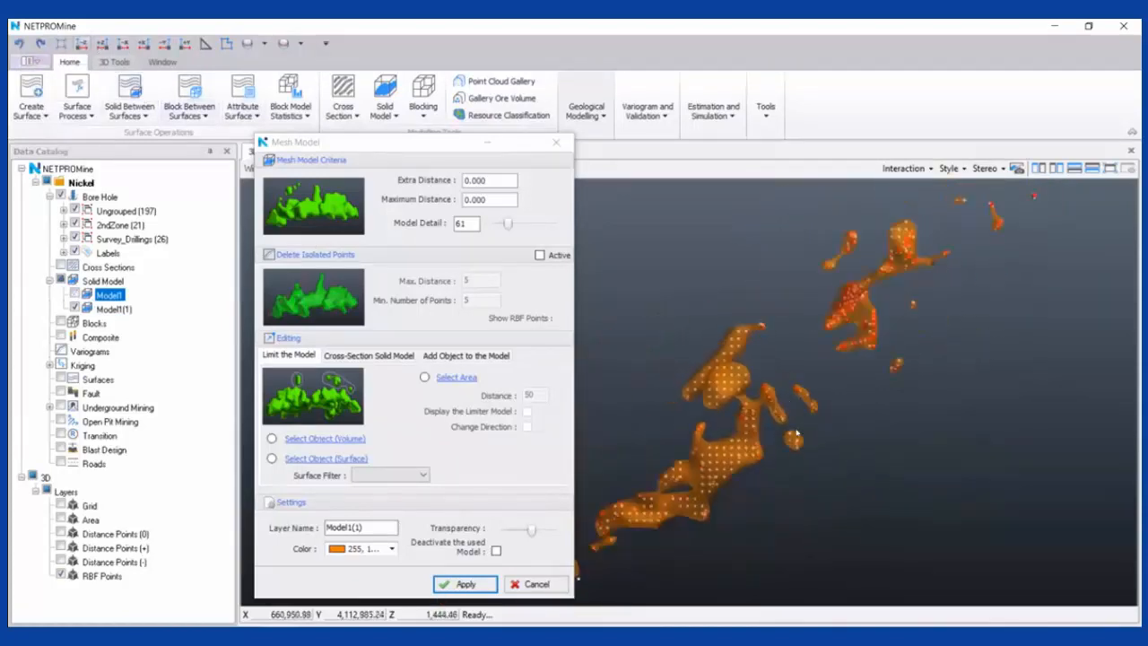
pyautogui.moveTo(797, 432); pyautogui.dragTo(843, 458, button='middle')
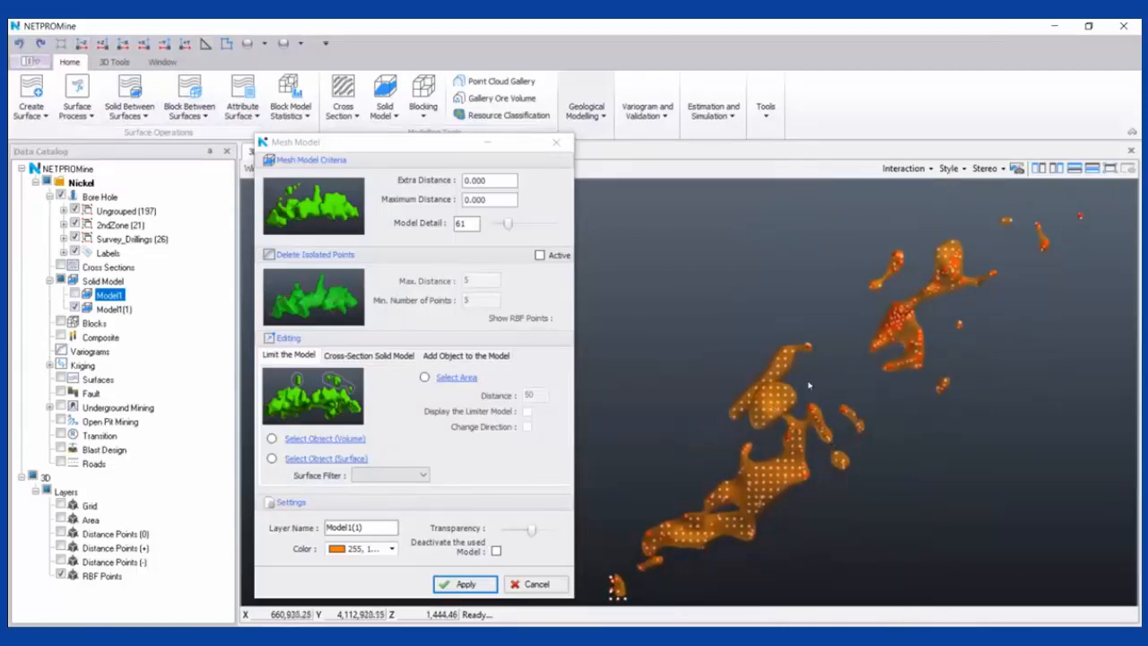
pyautogui.scroll(3, 780, 404)
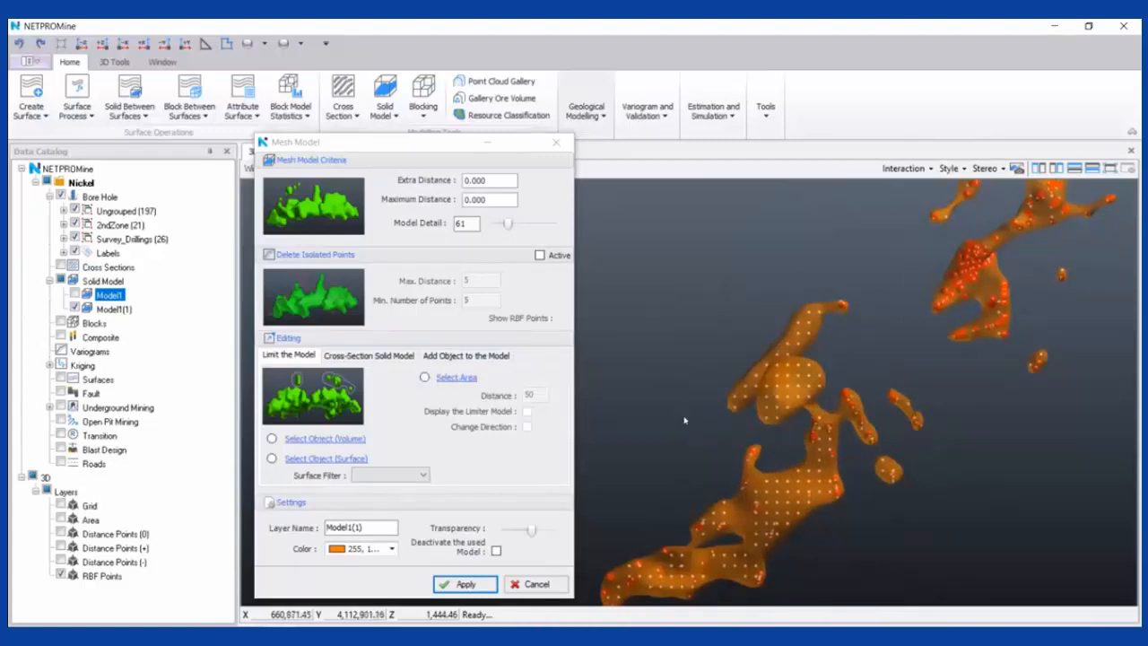
pyautogui.scroll(-2, 686, 415)
pyautogui.scroll(-3, 686, 422)
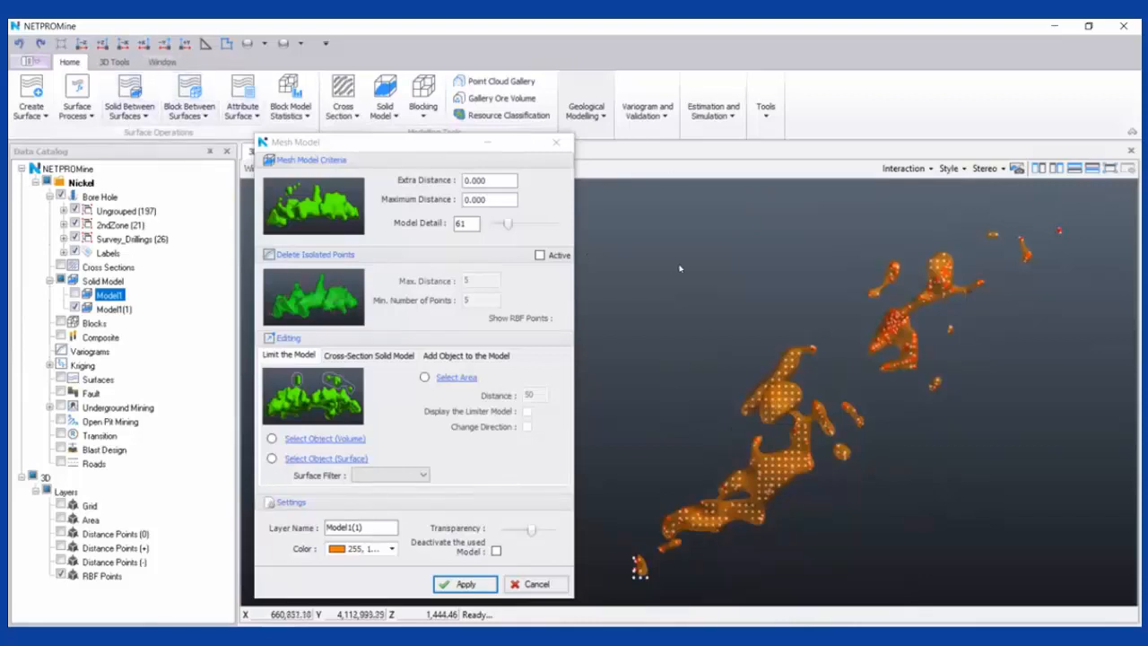
# Start the Area tool on a new layer named Area2 and turn off the object snap
pyautogui.rightClick(680, 266)
pyautogui.click(741, 378)
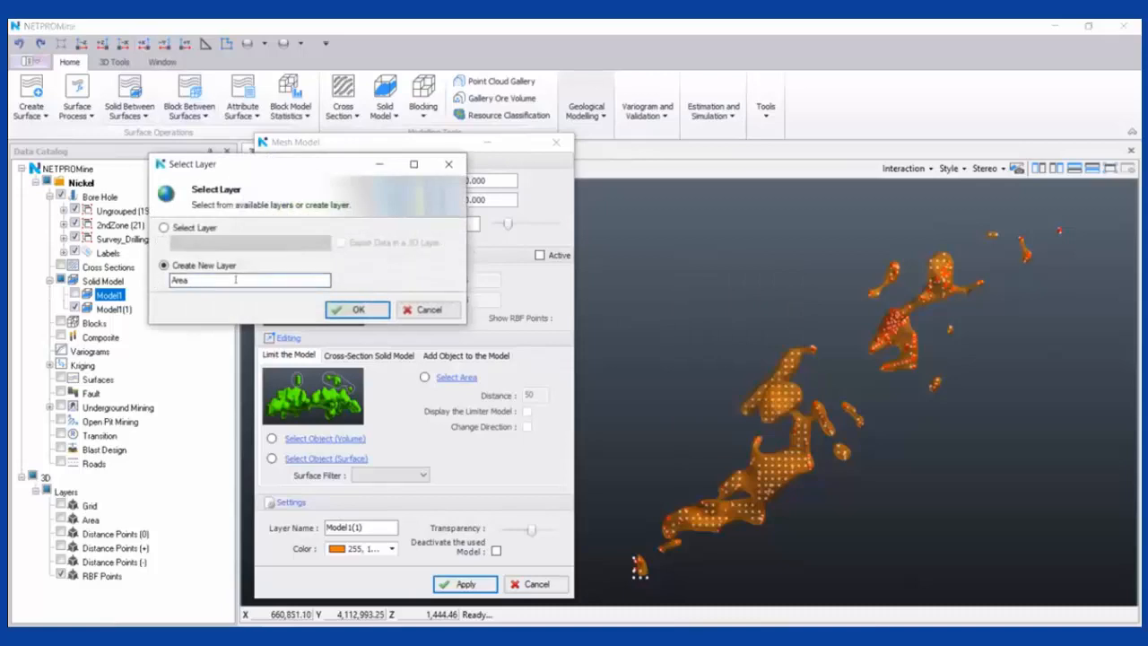
pyautogui.click(352, 309)
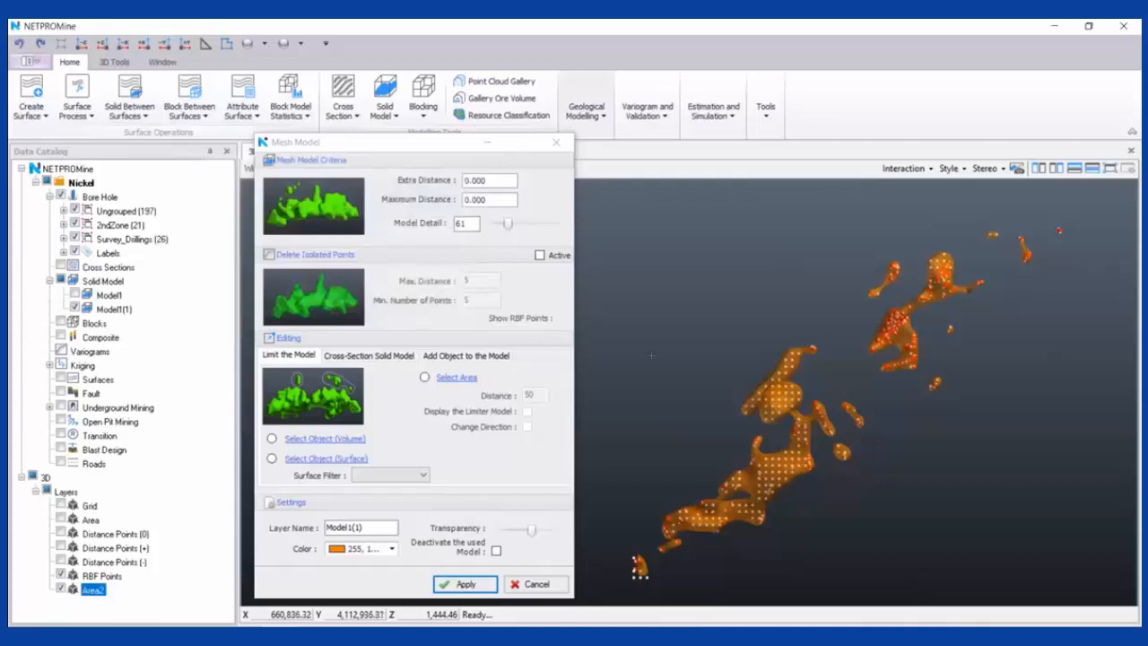
pyautogui.click(113, 62)
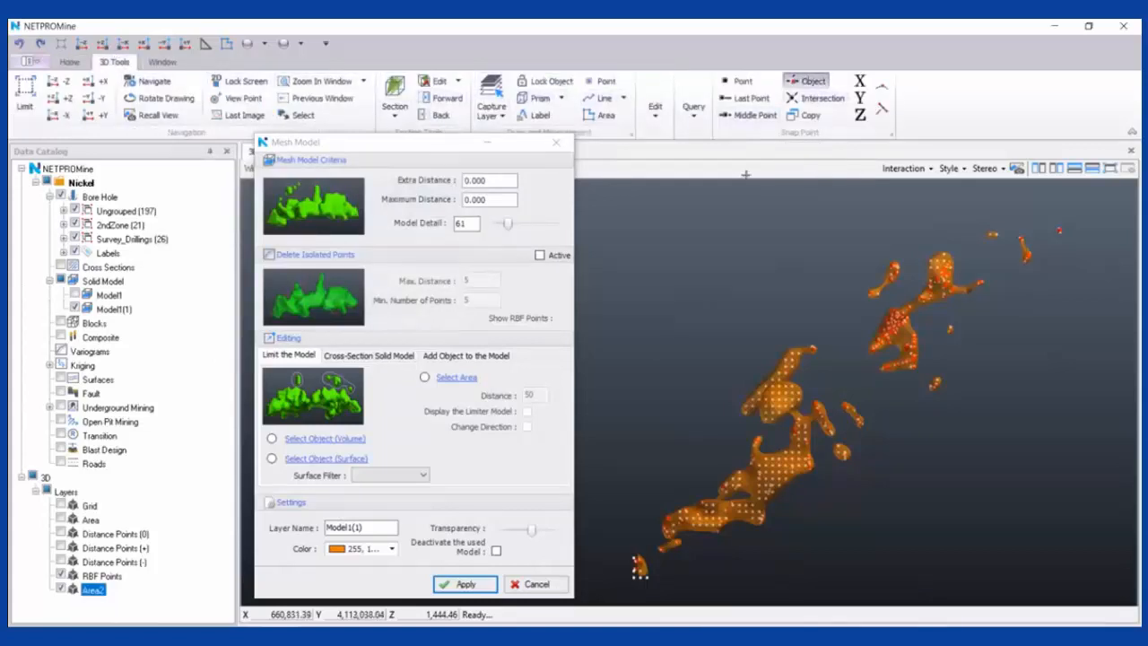
# Draw a closed area polygon around the elongated body and the adjoining round body north of the main ore body
pyautogui.scroll(3, 769, 428)
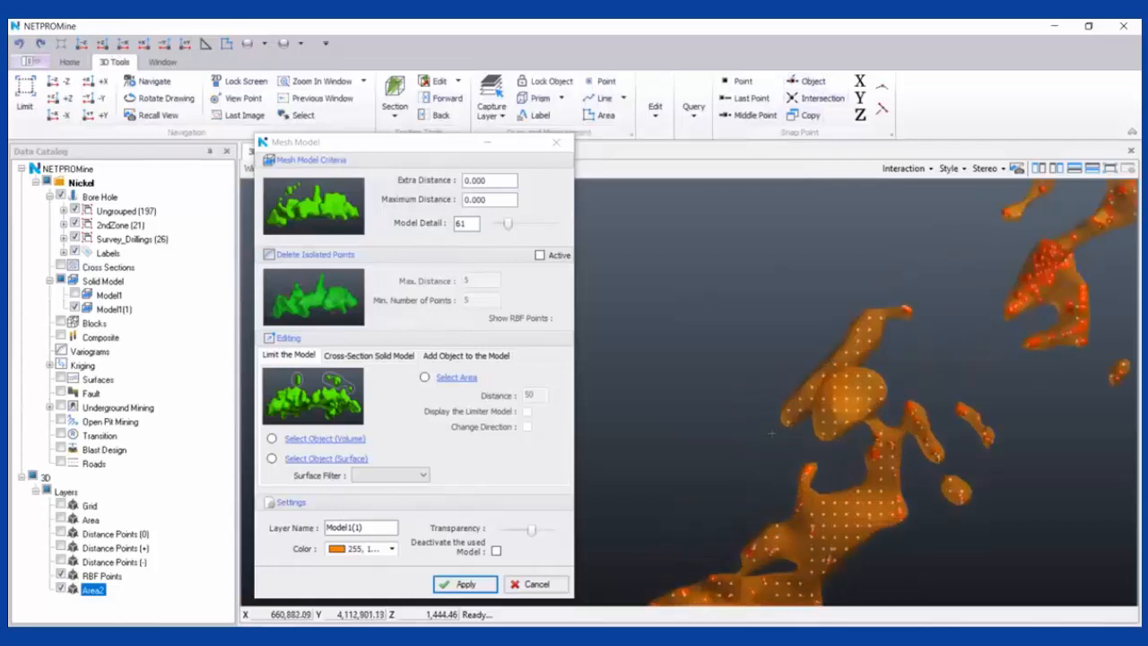
pyautogui.click(757, 420)
pyautogui.click(783, 444)
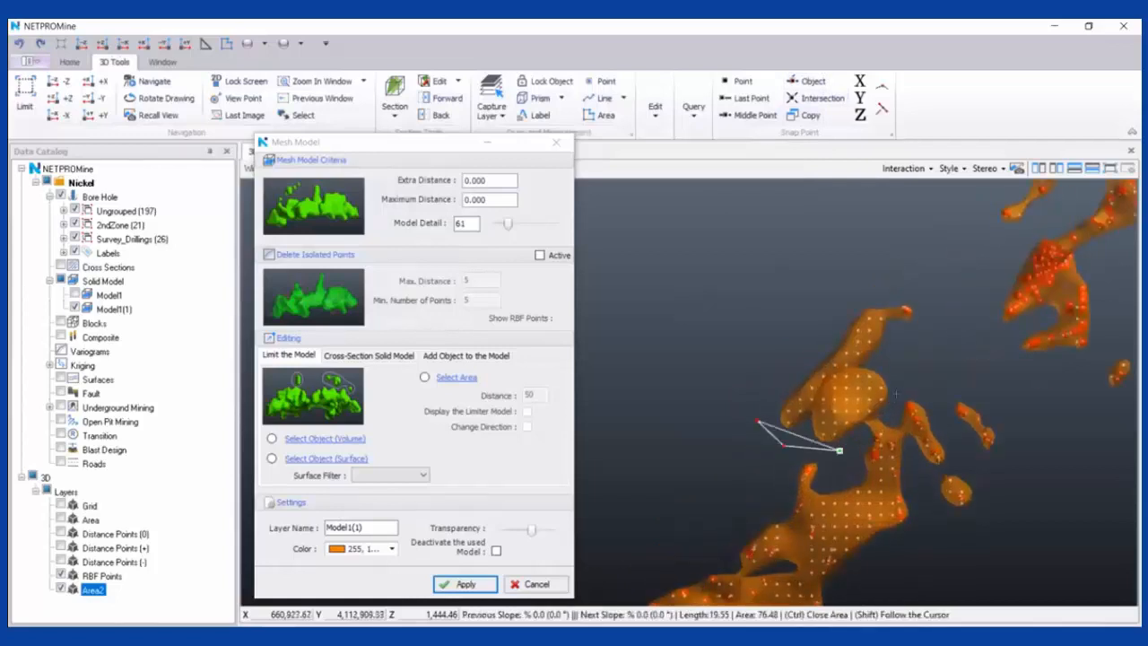
pyautogui.click(839, 450)
pyautogui.click(896, 407)
pyautogui.click(921, 369)
pyautogui.click(932, 293)
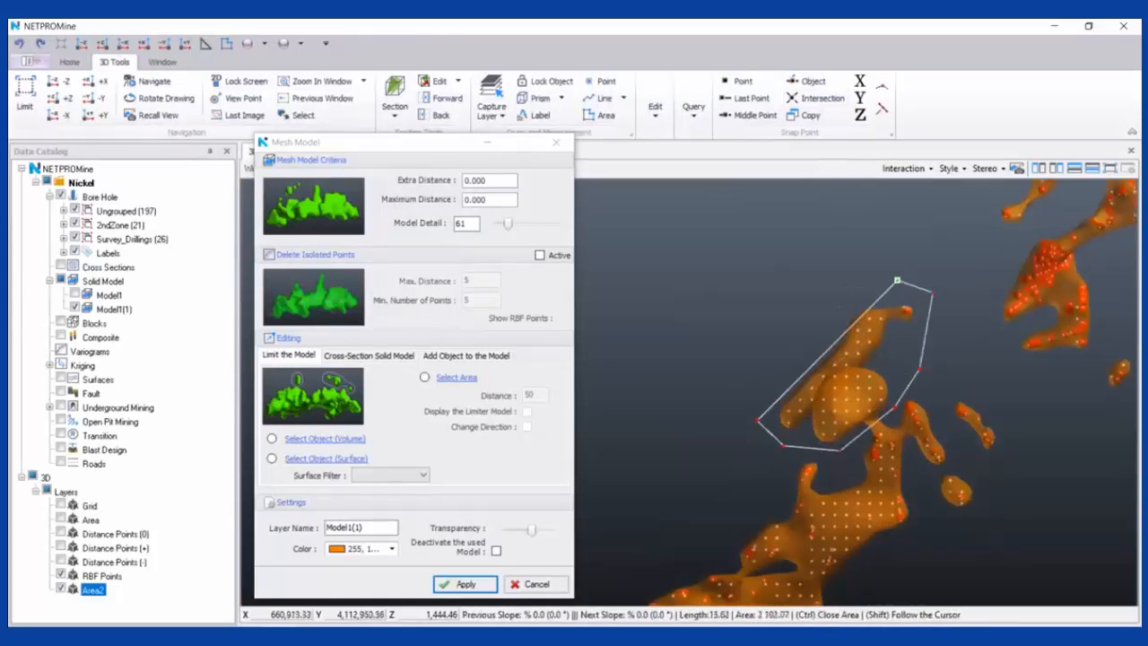
pyautogui.click(897, 281)
pyautogui.click(855, 286)
pyautogui.click(824, 338)
pyautogui.click(783, 356)
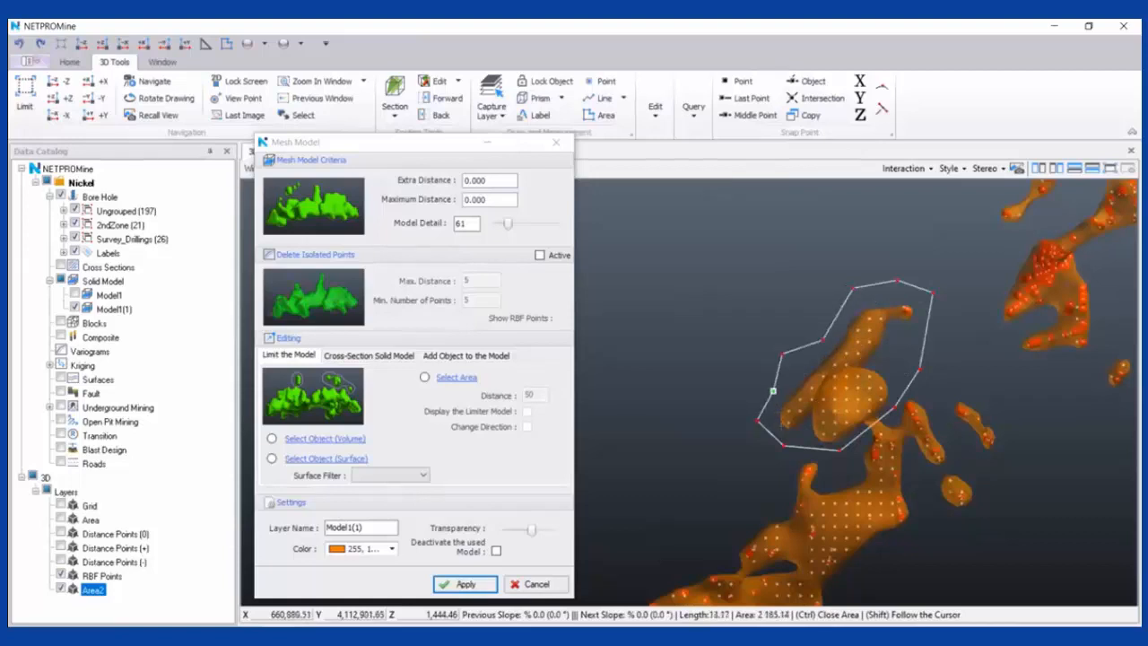
pyautogui.press('ctrl')
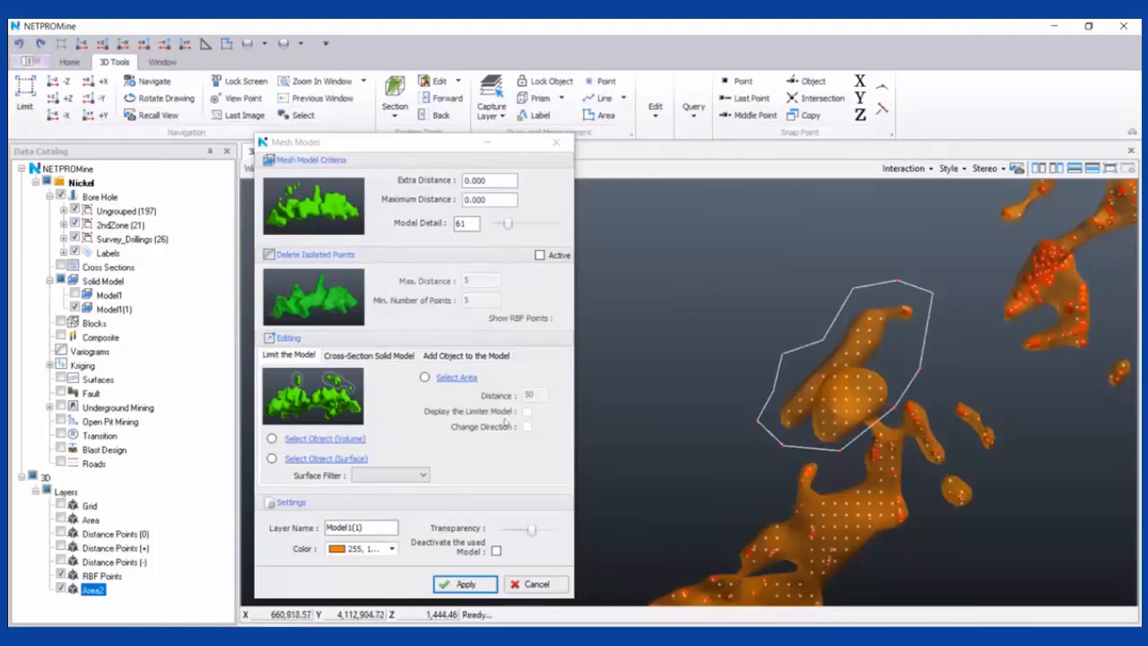
# Limit the mesh model by area with a distance of 5000, selecting the polygon just drawn as the limiting area
pyautogui.click(424, 377)
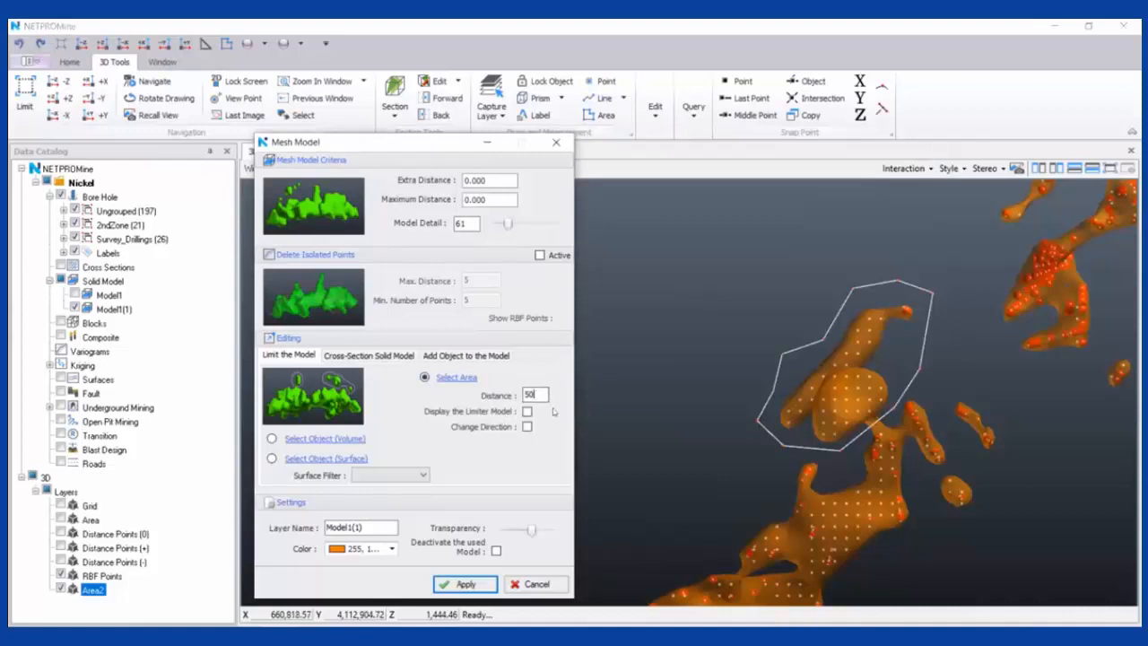
pyautogui.click(473, 376)
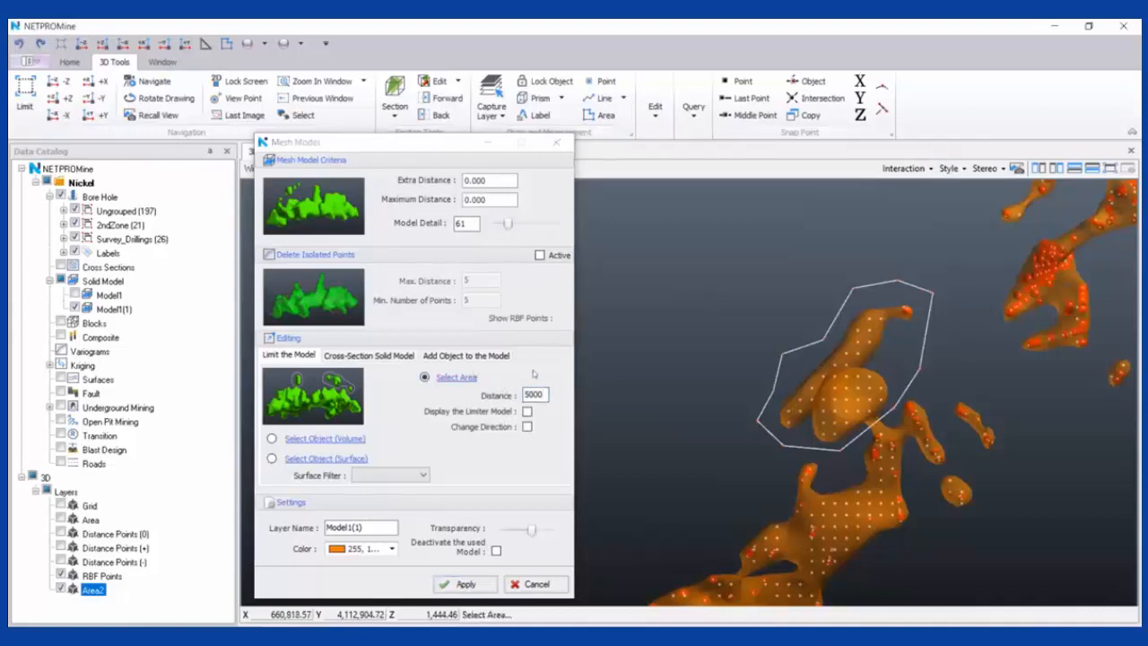
pyautogui.click(928, 325)
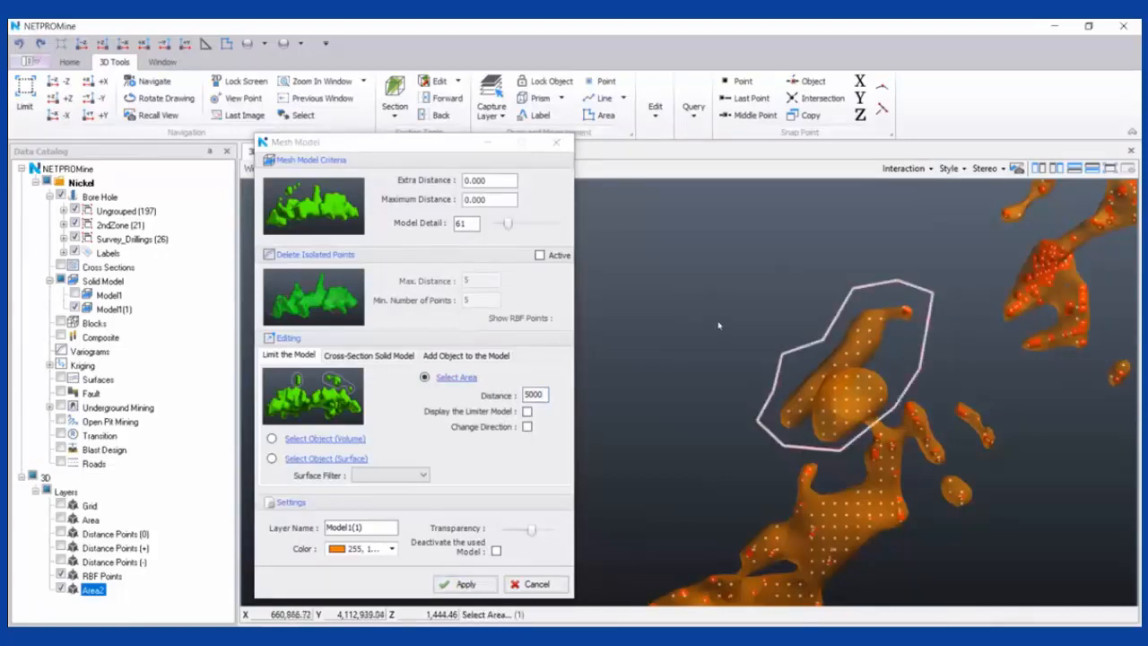
pyautogui.rightClick(723, 390)
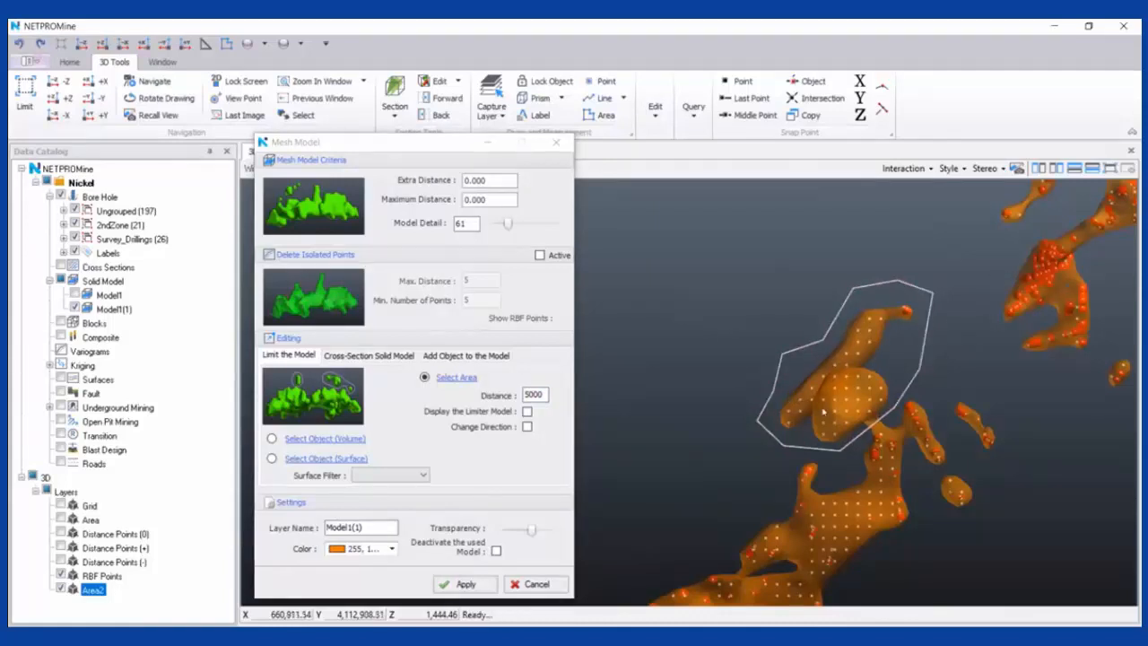
pyautogui.scroll(-2, 825, 409)
pyautogui.moveTo(825, 404); pyautogui.dragTo(850, 438, button='middle')
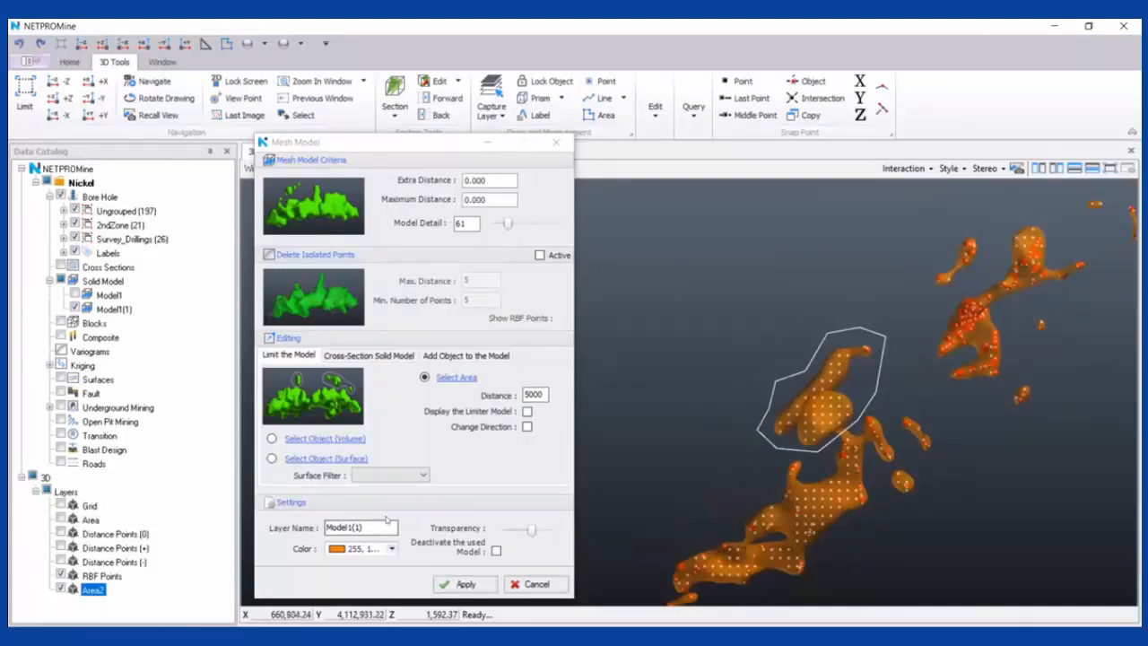
# Set the limited model's color to cyan and generate it with the Mesh Model settings
pyautogui.click(384, 548)
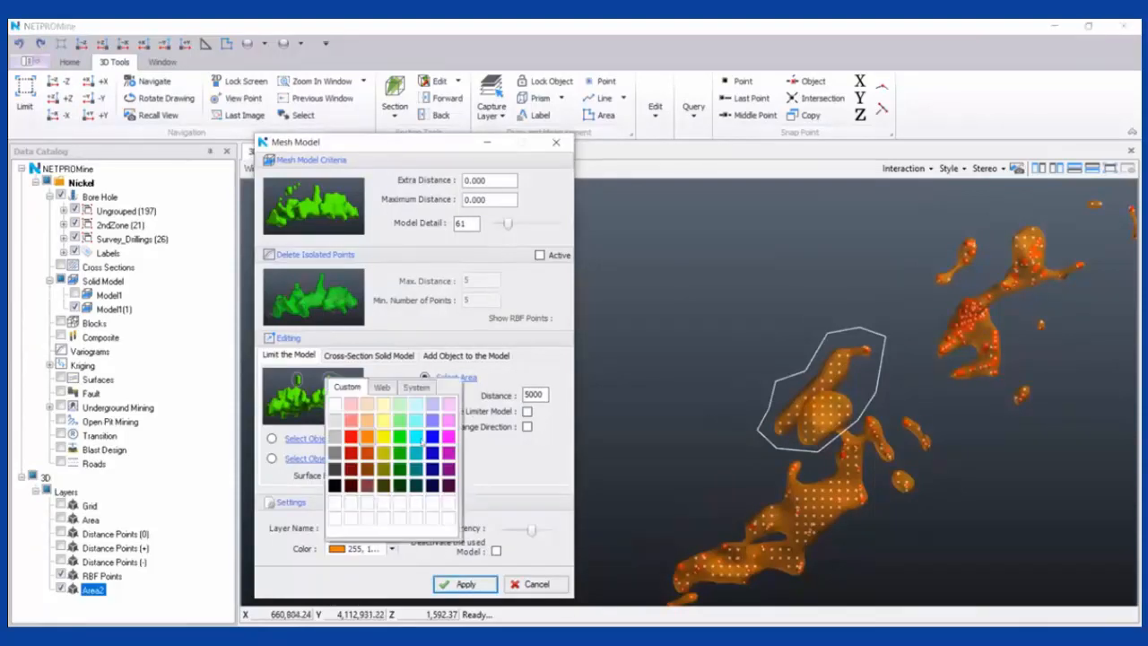
pyautogui.click(417, 436)
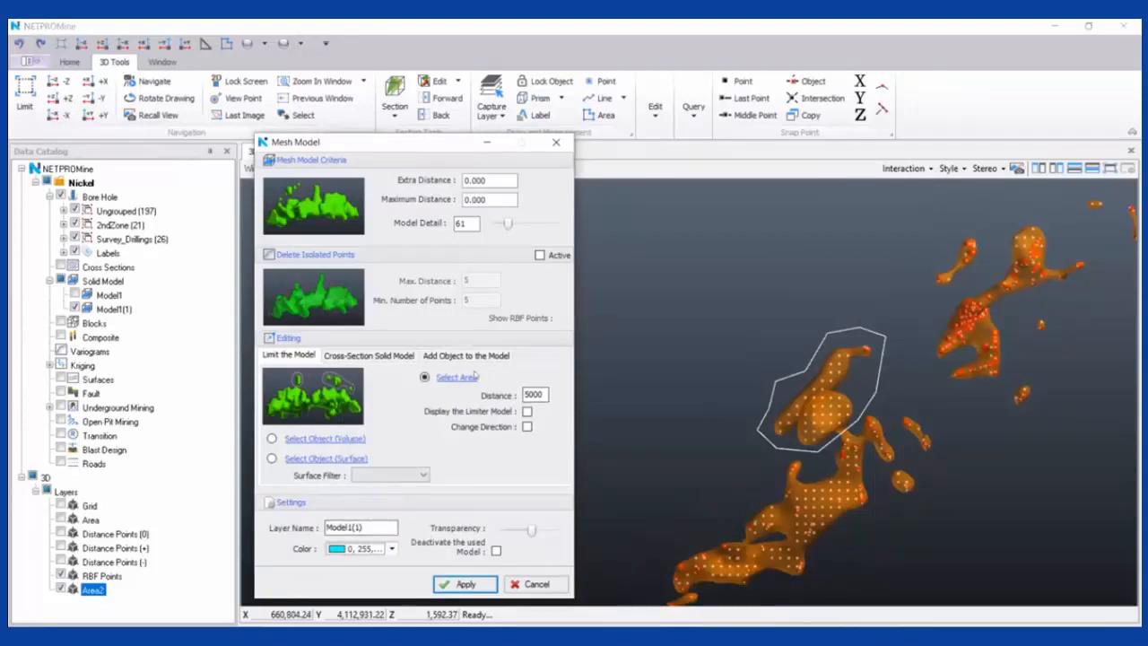
pyautogui.click(474, 584)
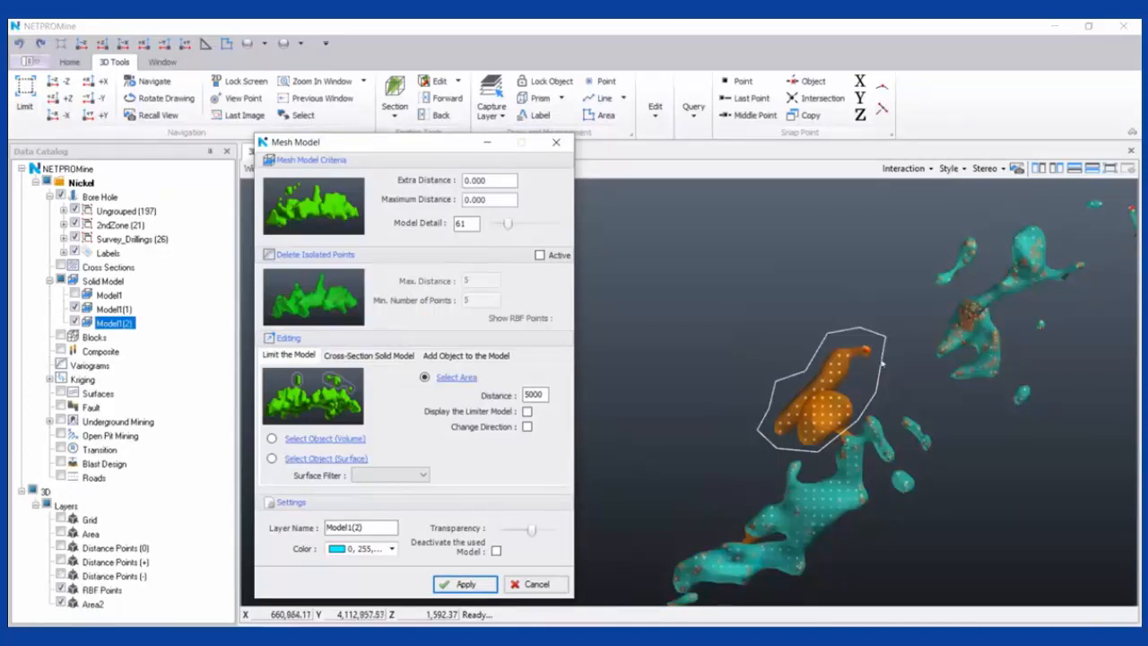
# Compare the cyan limited solid with the orange one, return to the view from above and hide Model1(1)
pyautogui.scroll(2, 883, 363)
pyautogui.moveTo(882, 363); pyautogui.dragTo(773, 298, button='middle')
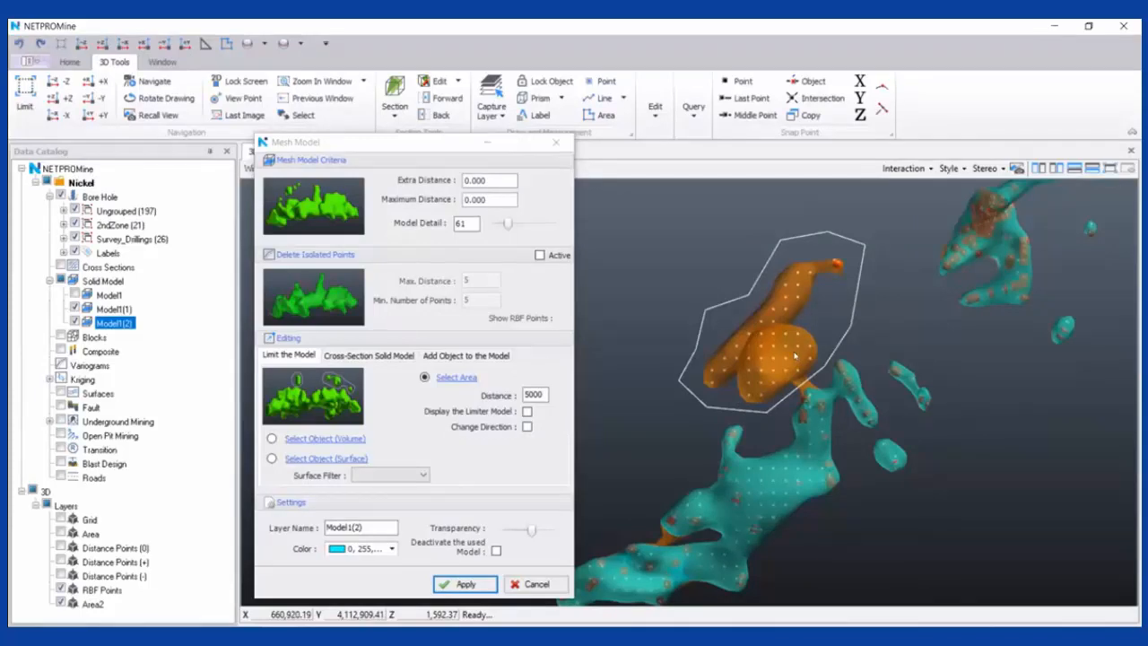
pyautogui.scroll(-2, 794, 355)
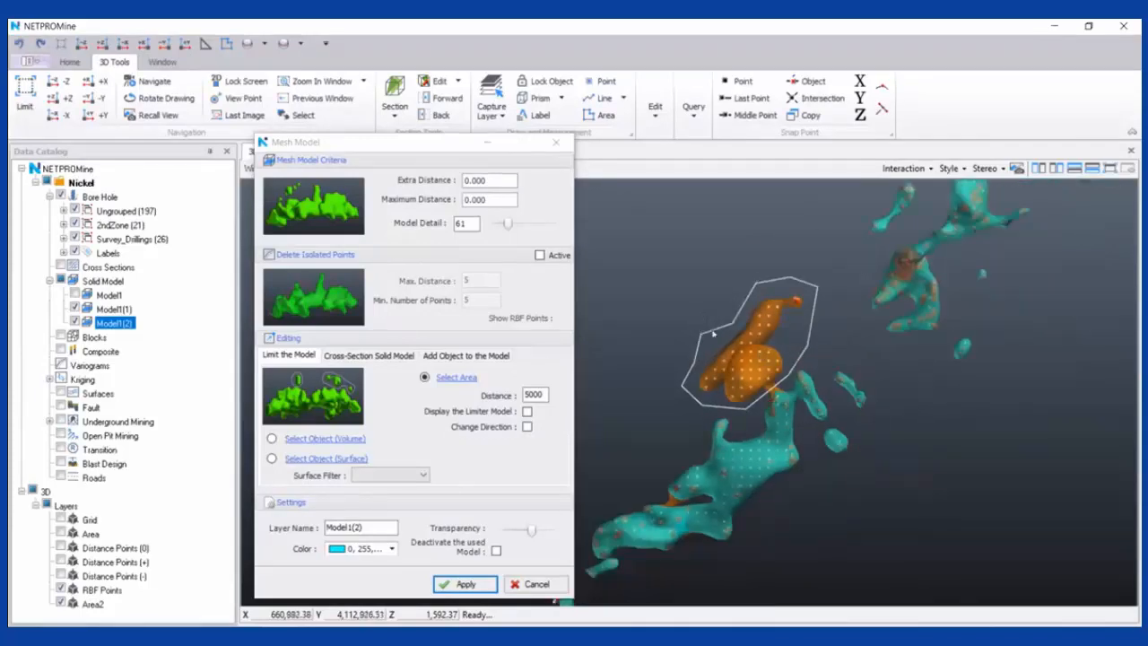
pyautogui.moveTo(762, 301); pyautogui.dragTo(814, 319, button='middle')
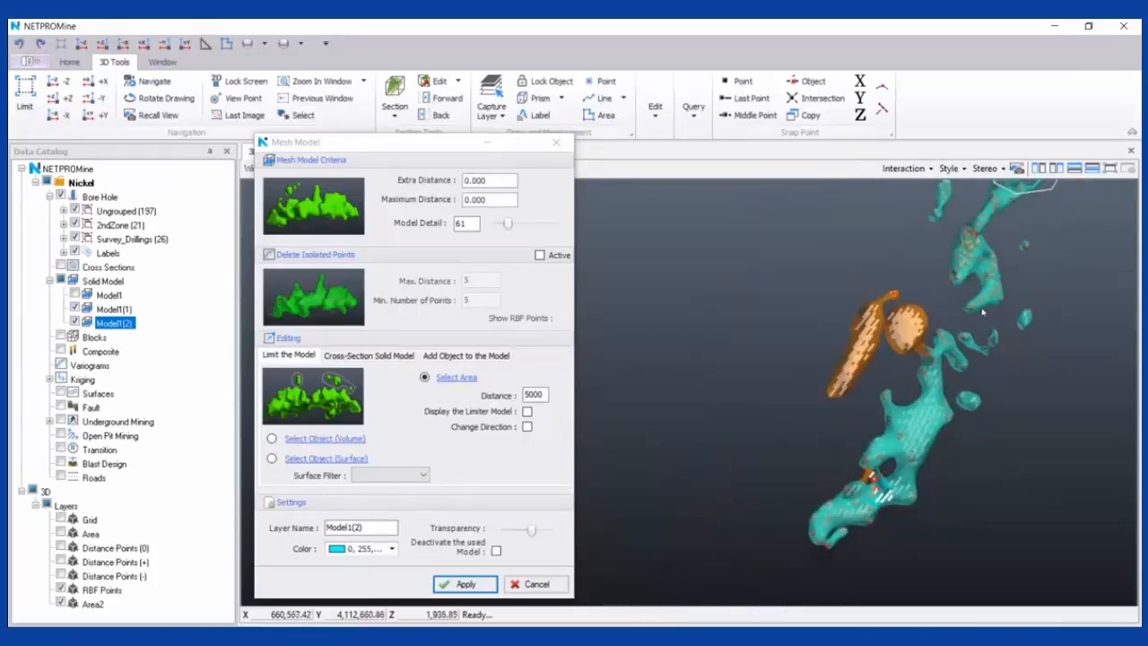
pyautogui.moveTo(983, 313); pyautogui.dragTo(961, 419, button='middle')
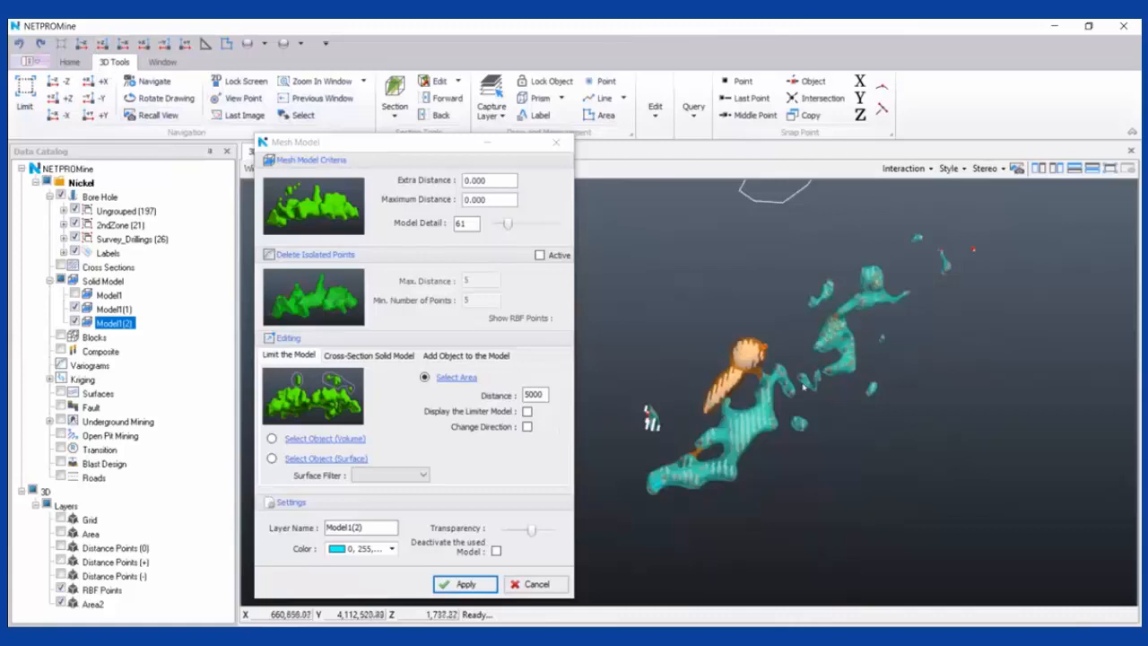
pyautogui.click(82, 45)
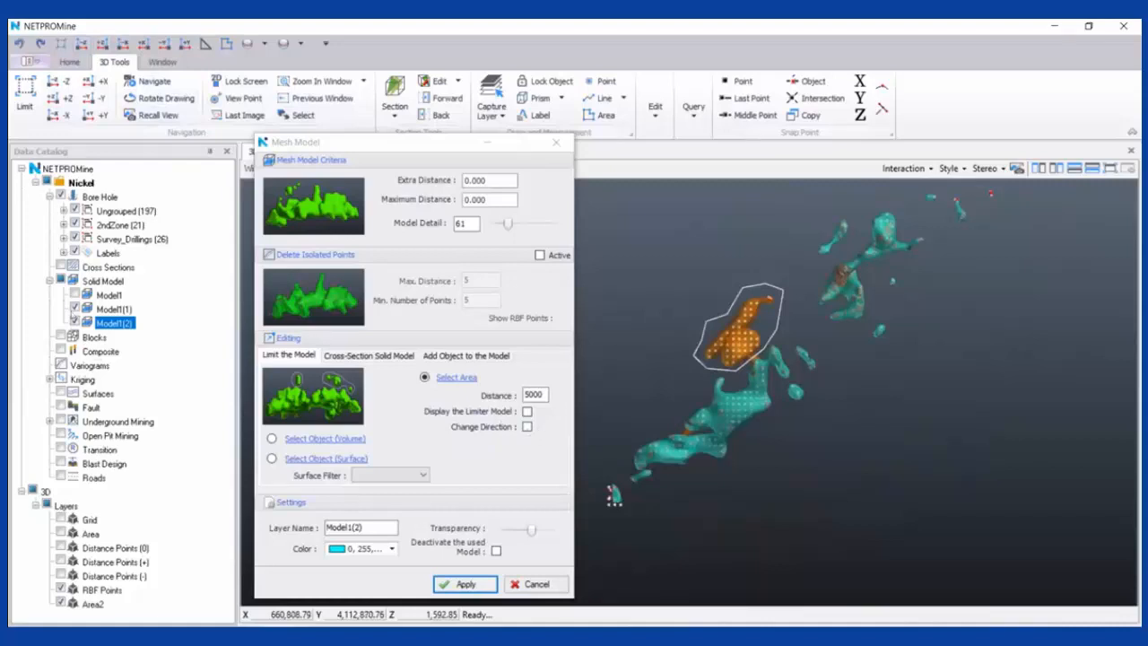
pyautogui.click(114, 308)
pyautogui.click(74, 308)
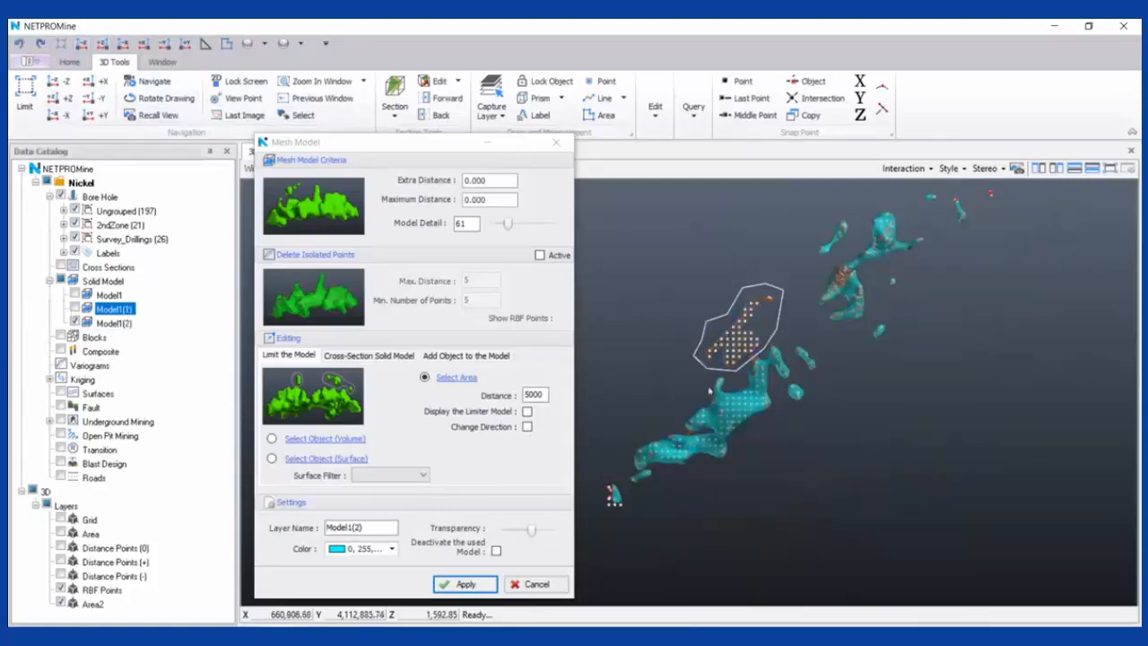
# Hide the RBF Points and Area2 layers so only the limited solid and the bore holes are displayed
pyautogui.moveTo(771, 251); pyautogui.dragTo(1091, 350)
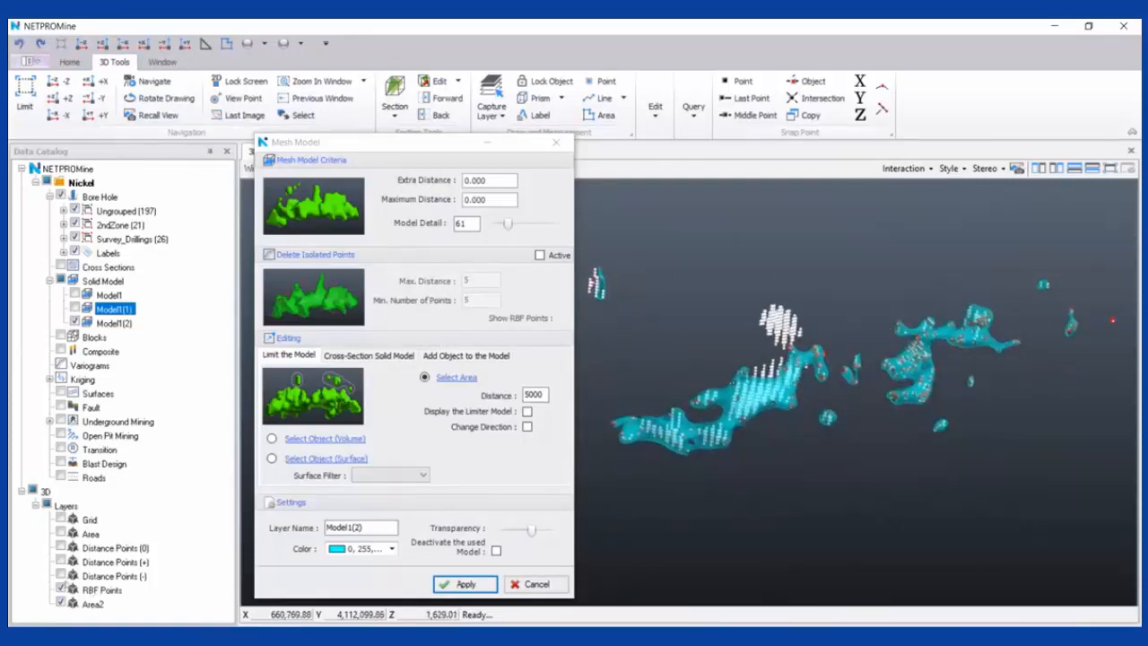
pyautogui.click(60, 589)
pyautogui.moveTo(892, 354); pyautogui.dragTo(913, 364)
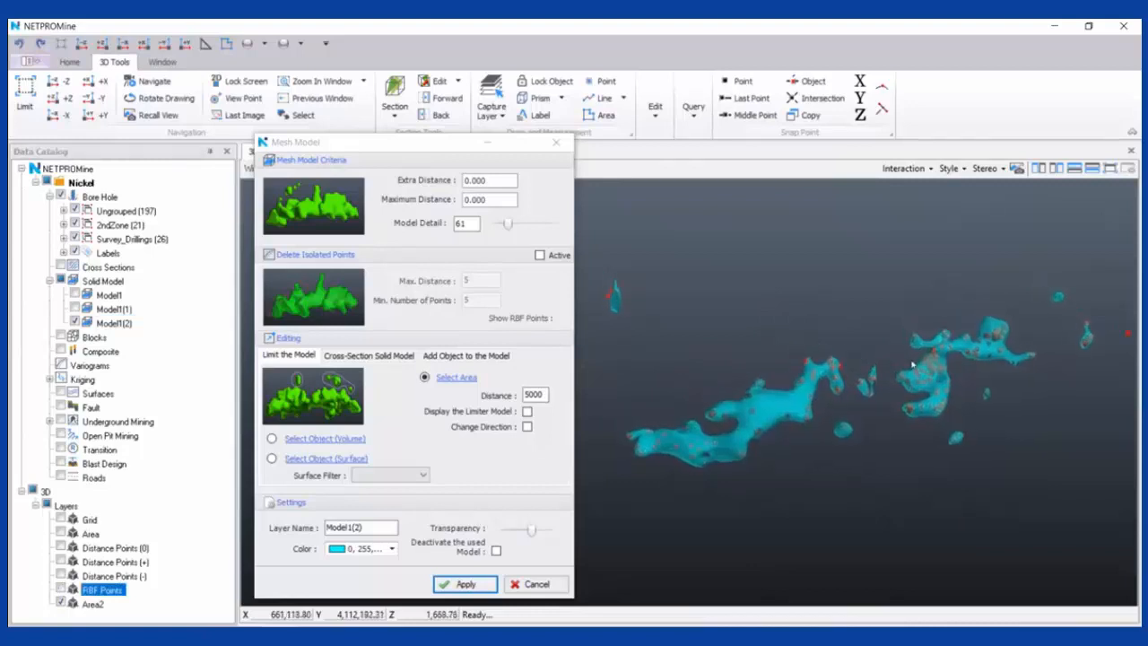
pyautogui.scroll(3, 913, 364)
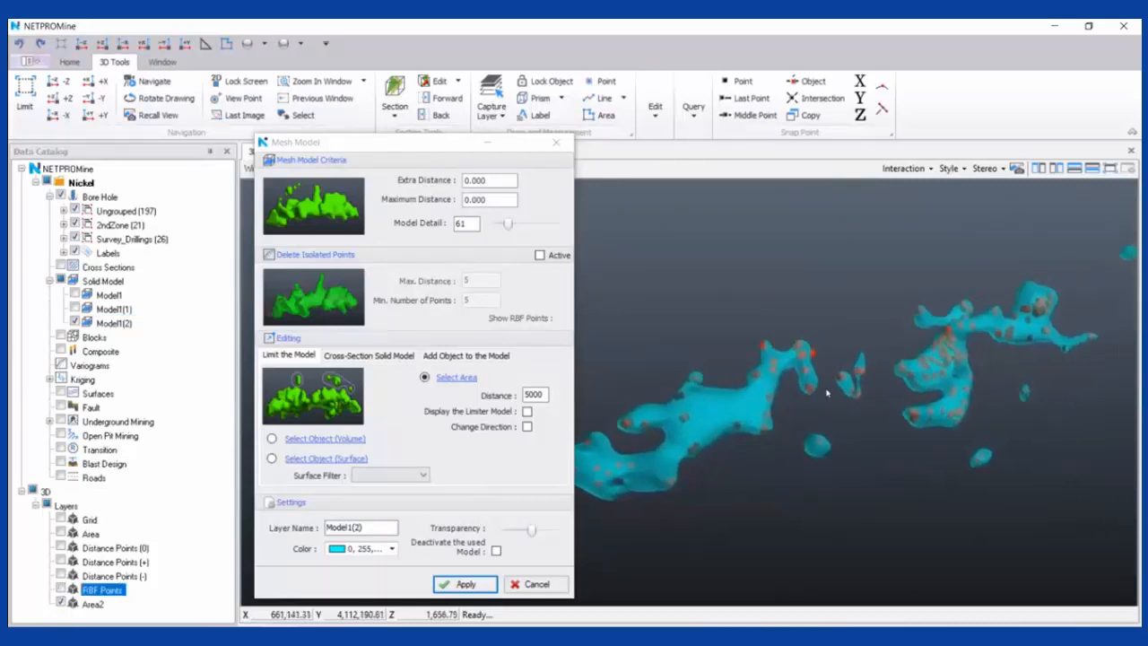
pyautogui.moveTo(827, 392); pyautogui.dragTo(996, 341)
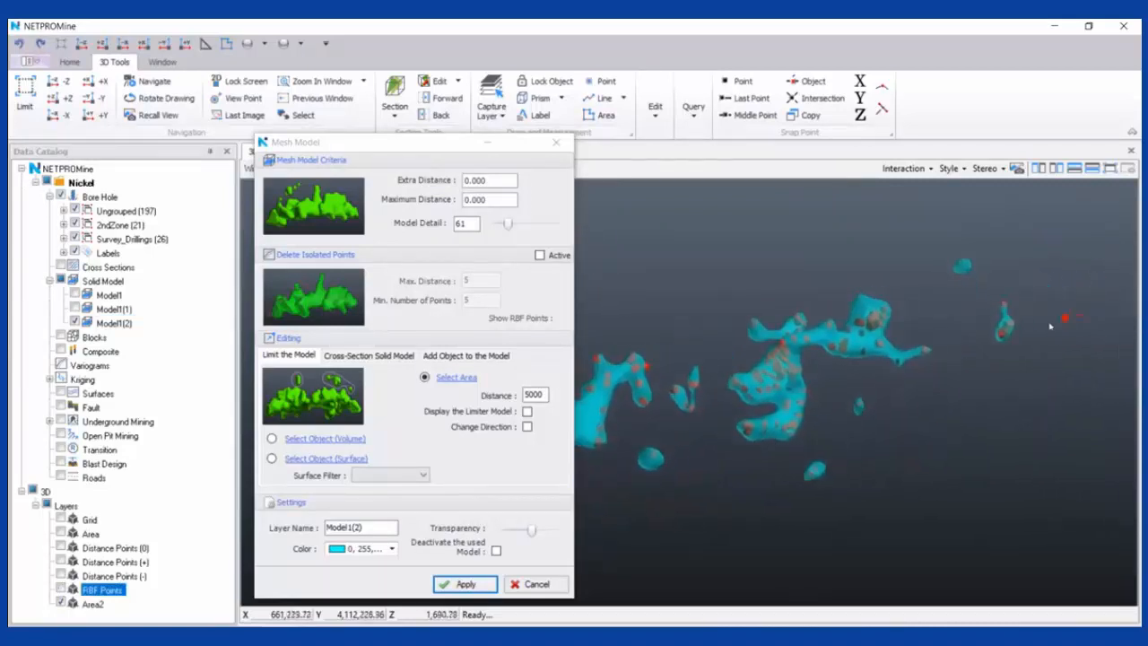
pyautogui.moveTo(871, 405); pyautogui.dragTo(834, 449)
pyautogui.moveTo(897, 421); pyautogui.dragTo(927, 450)
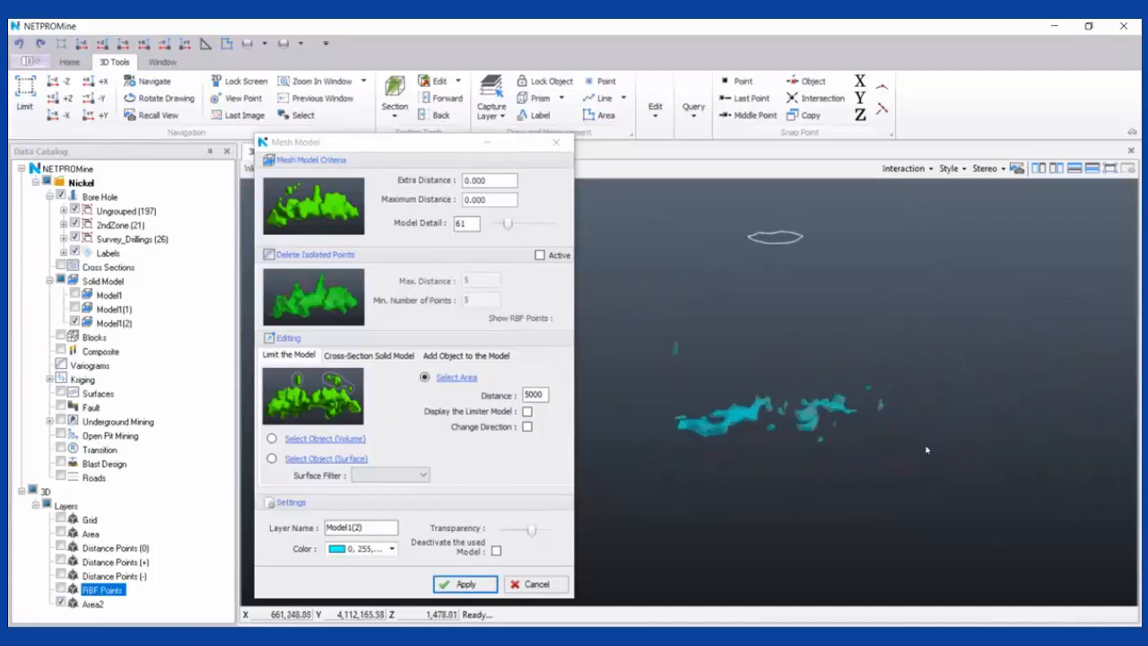
pyautogui.click(61, 604)
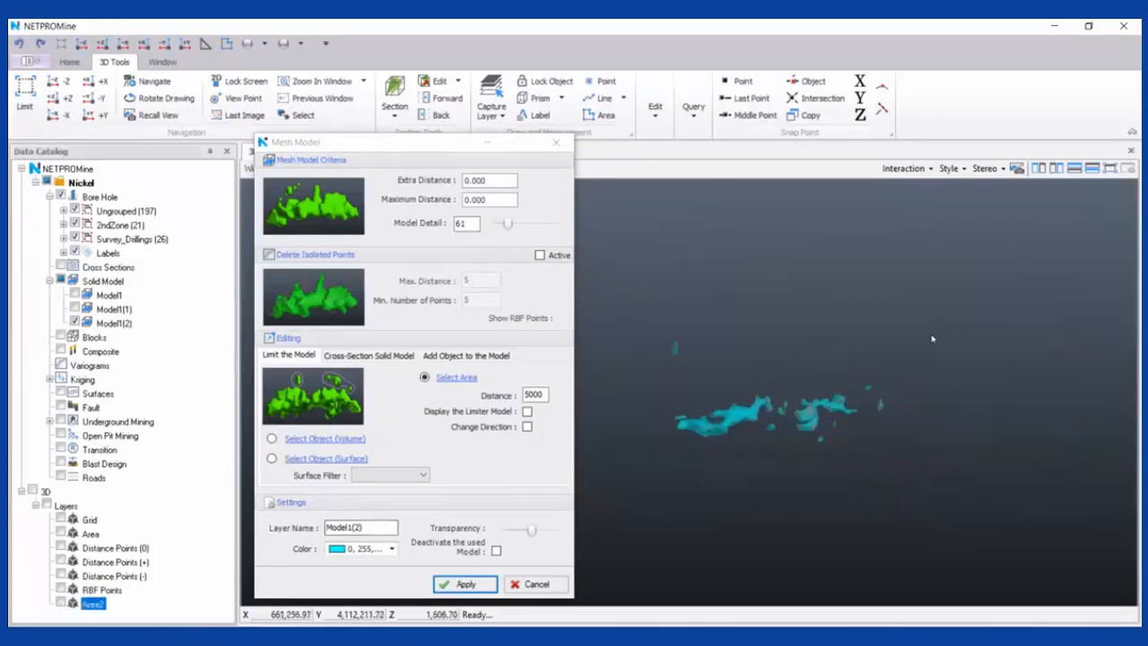
# Examine the cyan Model1(2) solid from above and from an oblique angle
pyautogui.scroll(-3, 933, 340)
pyautogui.moveTo(843, 418); pyautogui.dragTo(929, 442, button='middle')
pyautogui.click(81, 43)
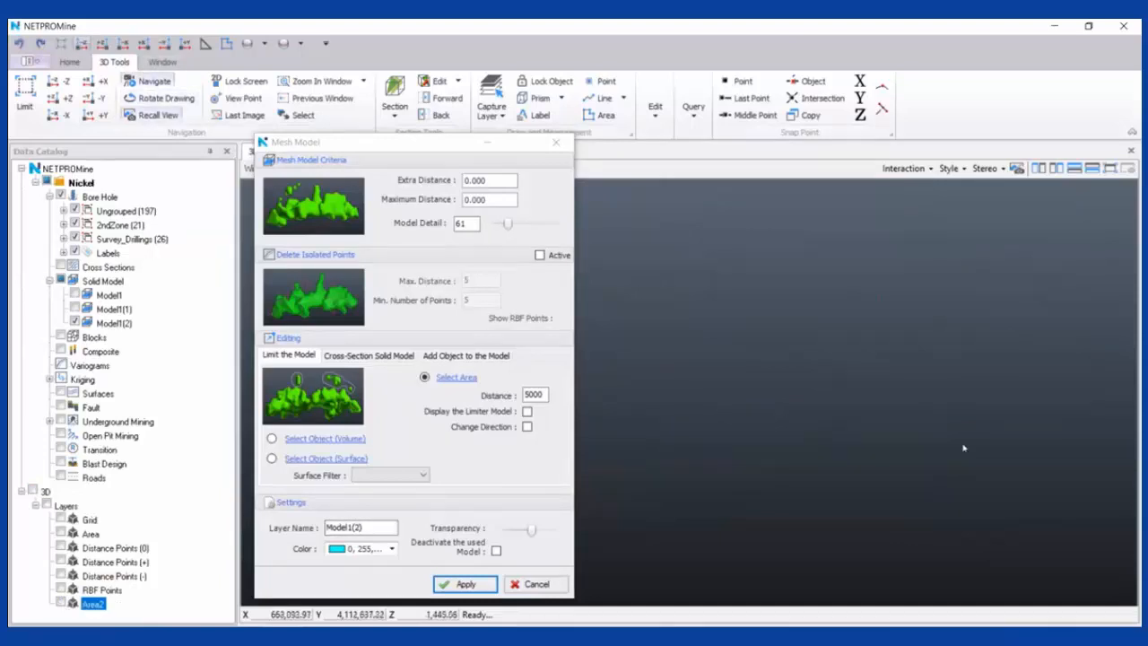
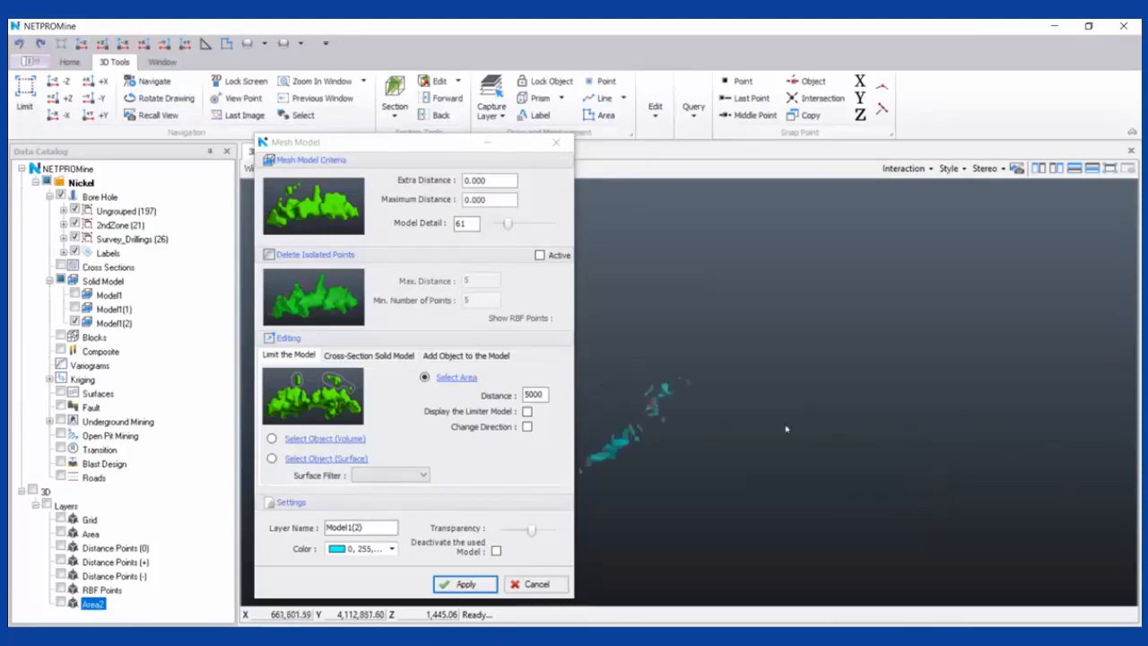
pyautogui.moveTo(788, 429); pyautogui.dragTo(903, 446)
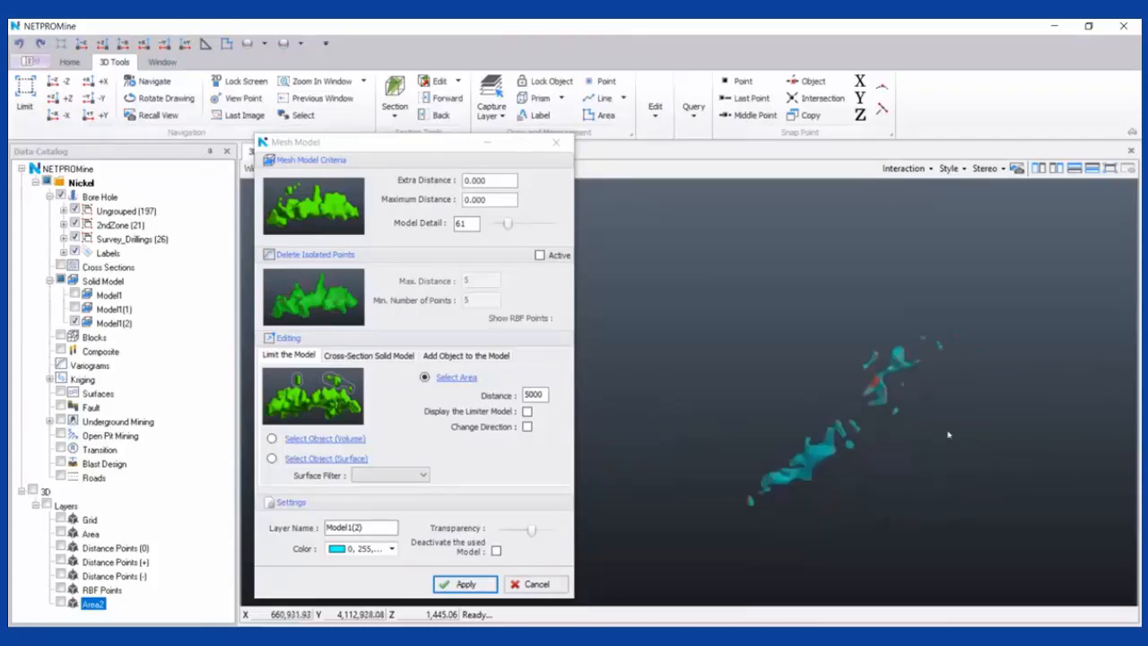
pyautogui.scroll(3, 879, 430)
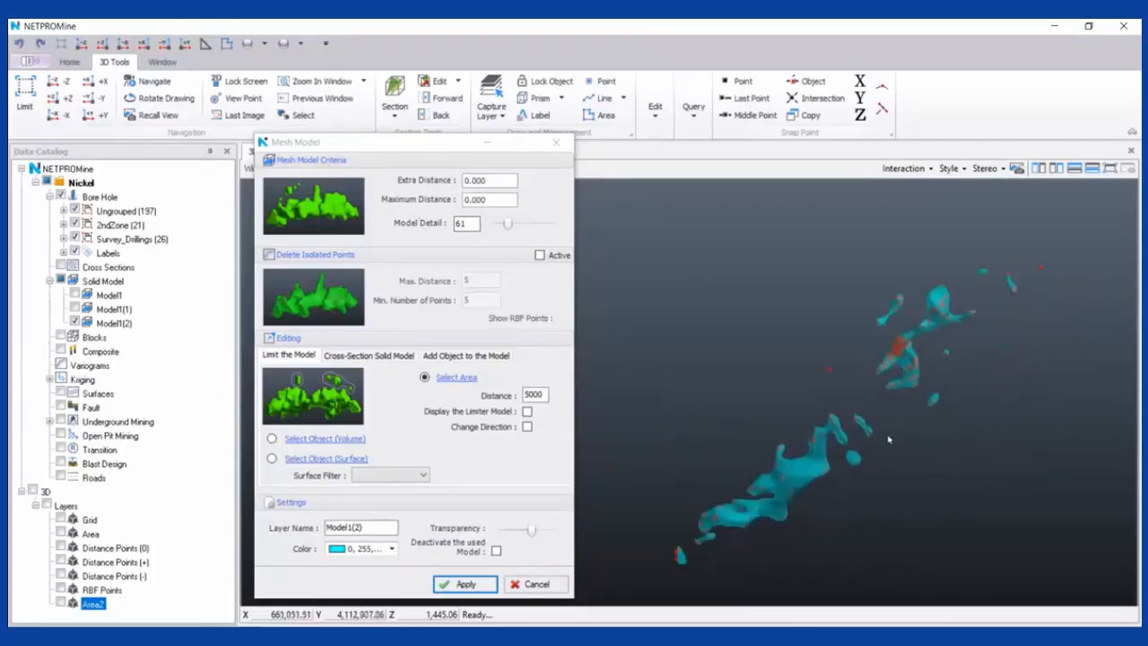
pyautogui.moveTo(871, 437); pyautogui.dragTo(856, 479)
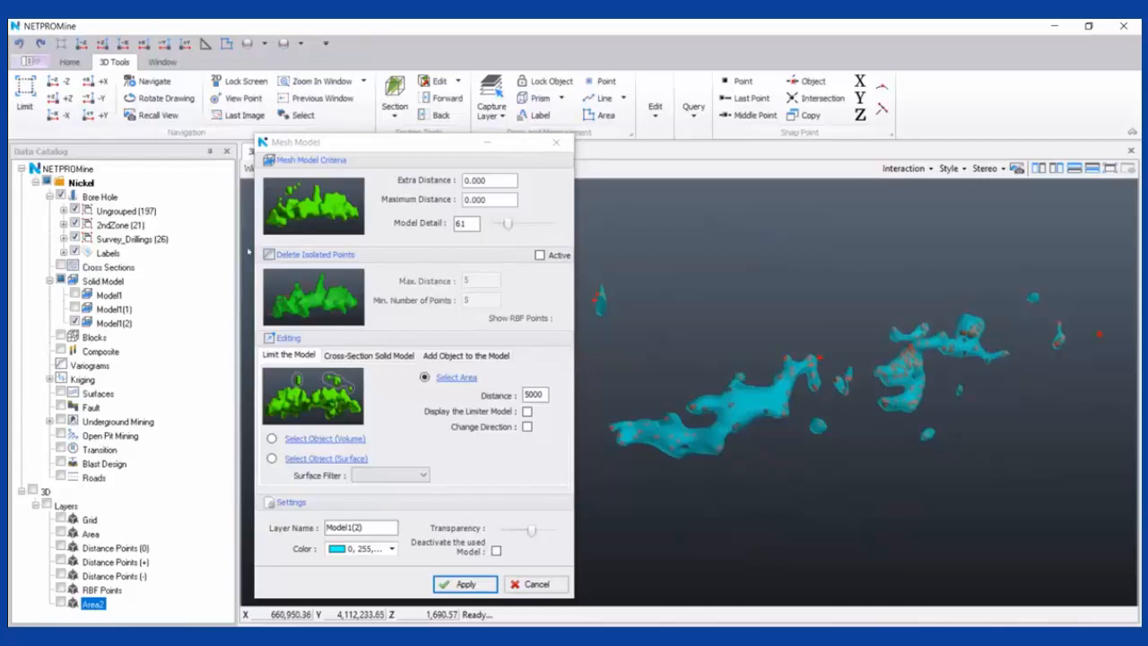
pyautogui.click(211, 226)
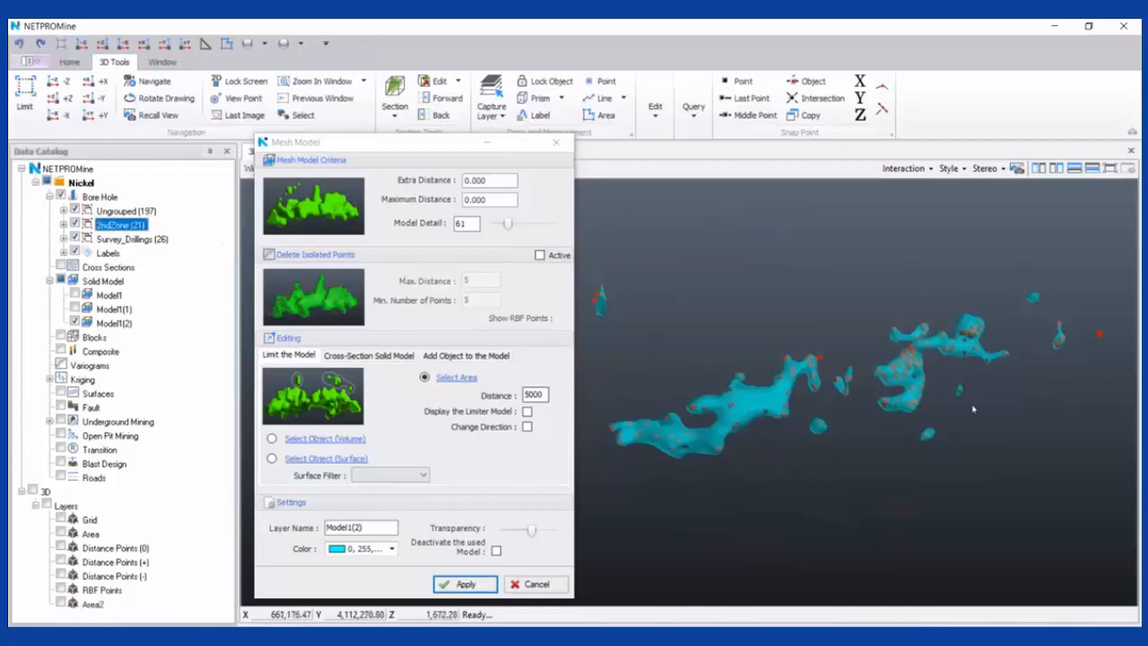
pyautogui.scroll(-3, 833, 354)
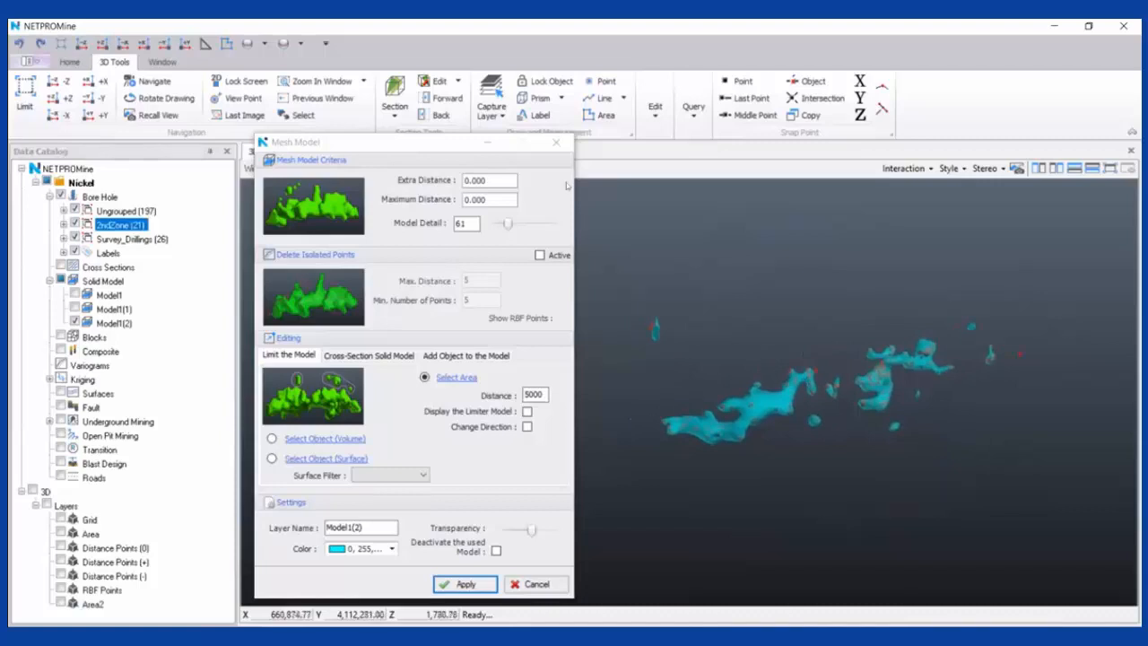
# Close the Mesh Model dialog and center the cyan solid in the 3D window
pyautogui.click(551, 192)
pyautogui.press('Escape')
pyautogui.moveTo(849, 353); pyautogui.dragTo(683, 347, button='middle')
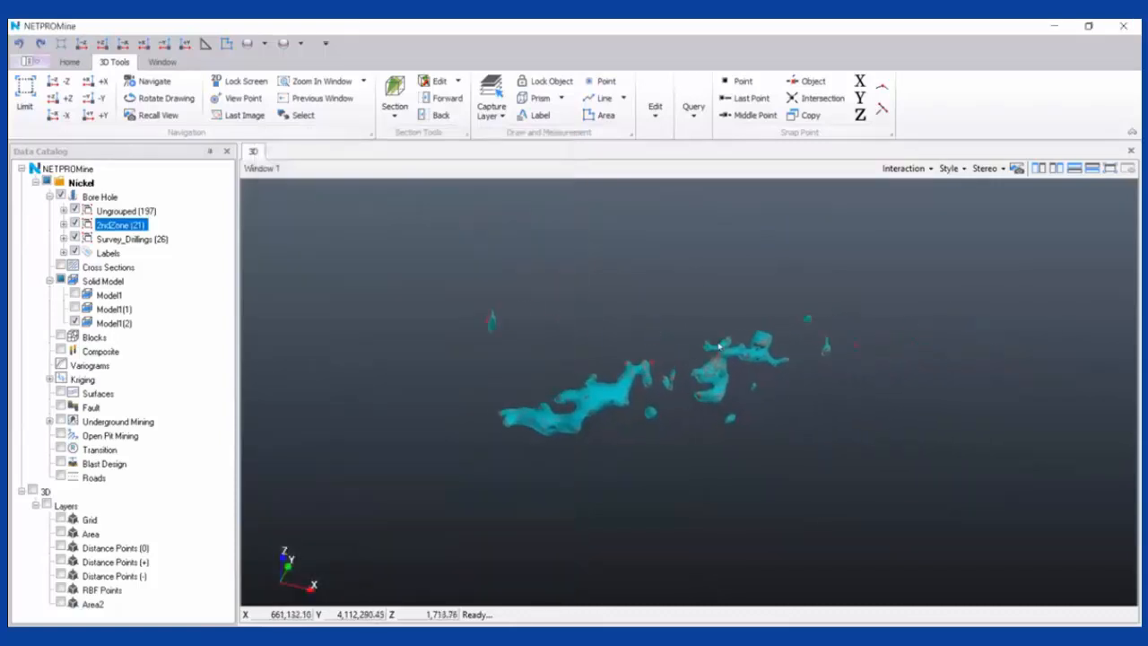
# Run the Bore Hole Axis analysis on all bore holes and display the resulting Bore Hole Axis layer
pyautogui.click(172, 196)
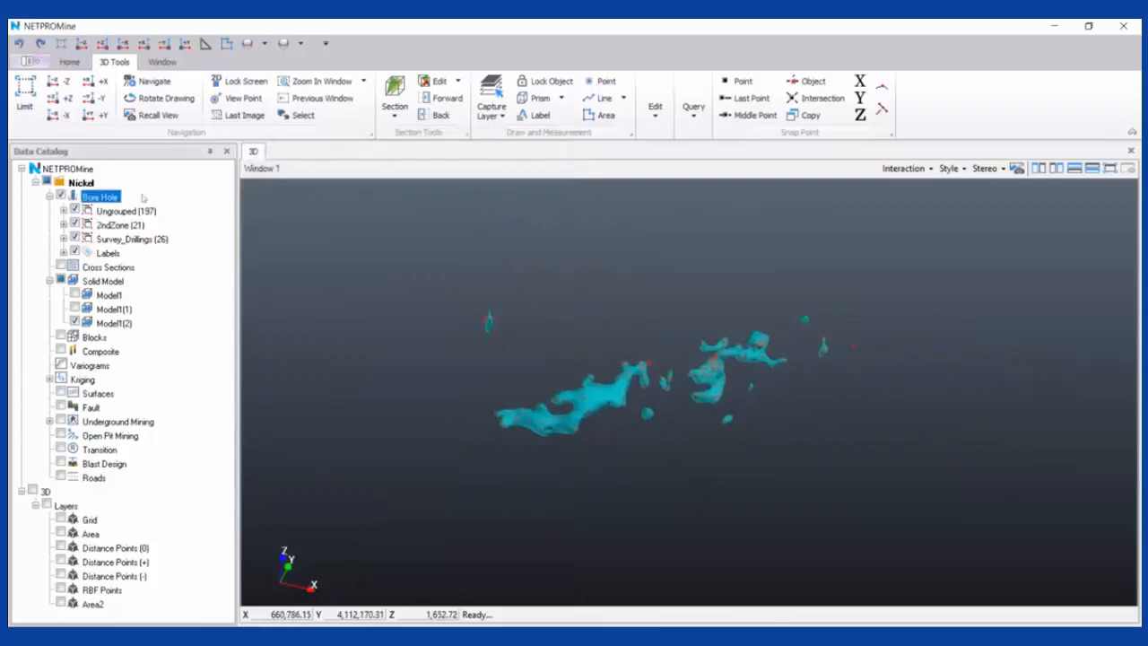
pyautogui.rightClick(141, 198)
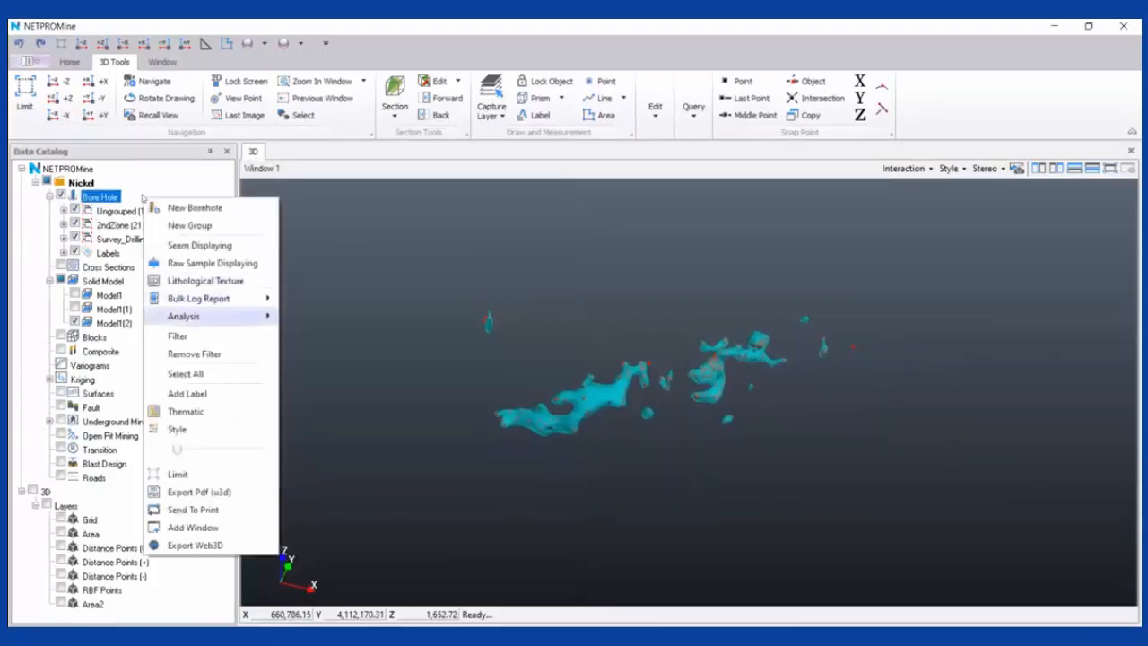
pyautogui.moveTo(262, 315)
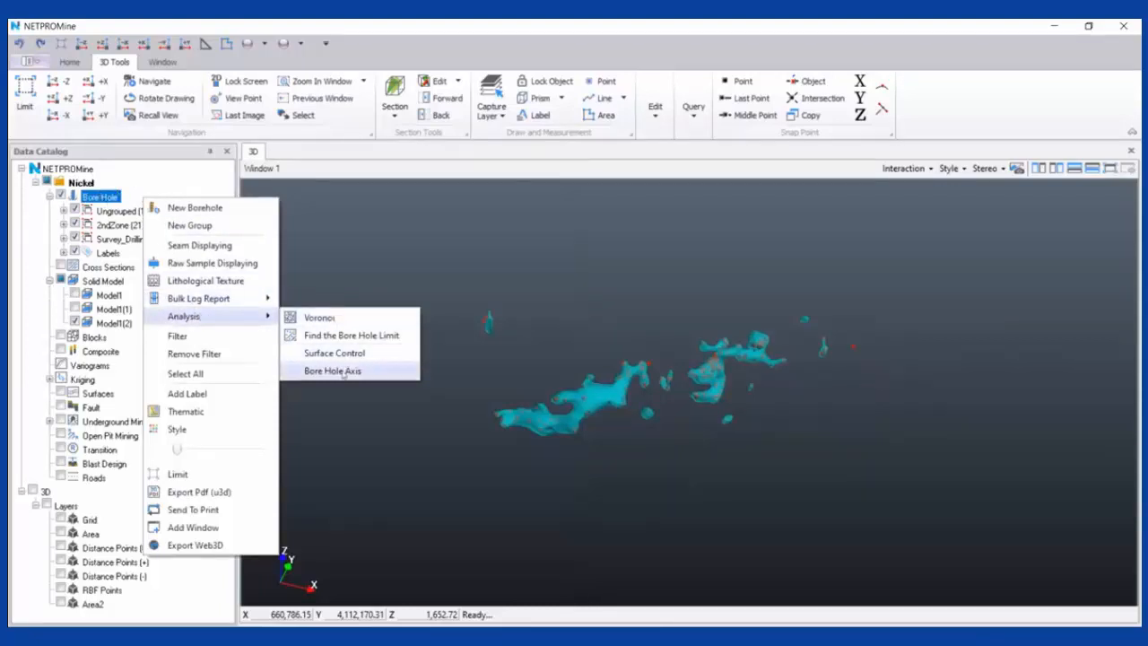
pyautogui.click(343, 371)
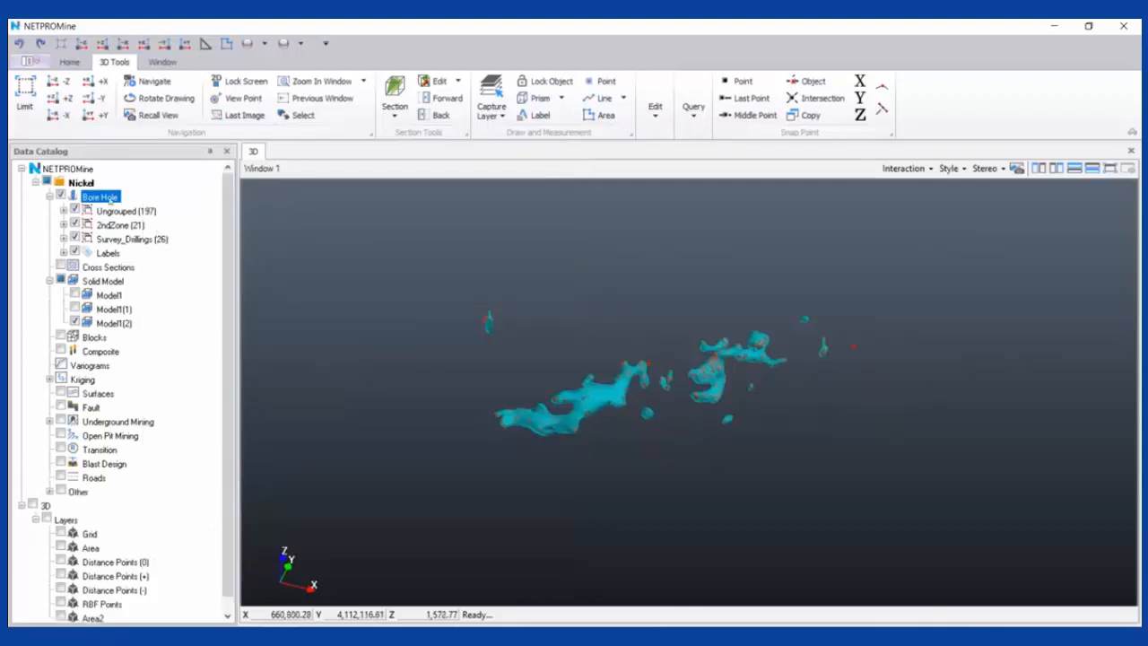
pyautogui.doubleClick(77, 492)
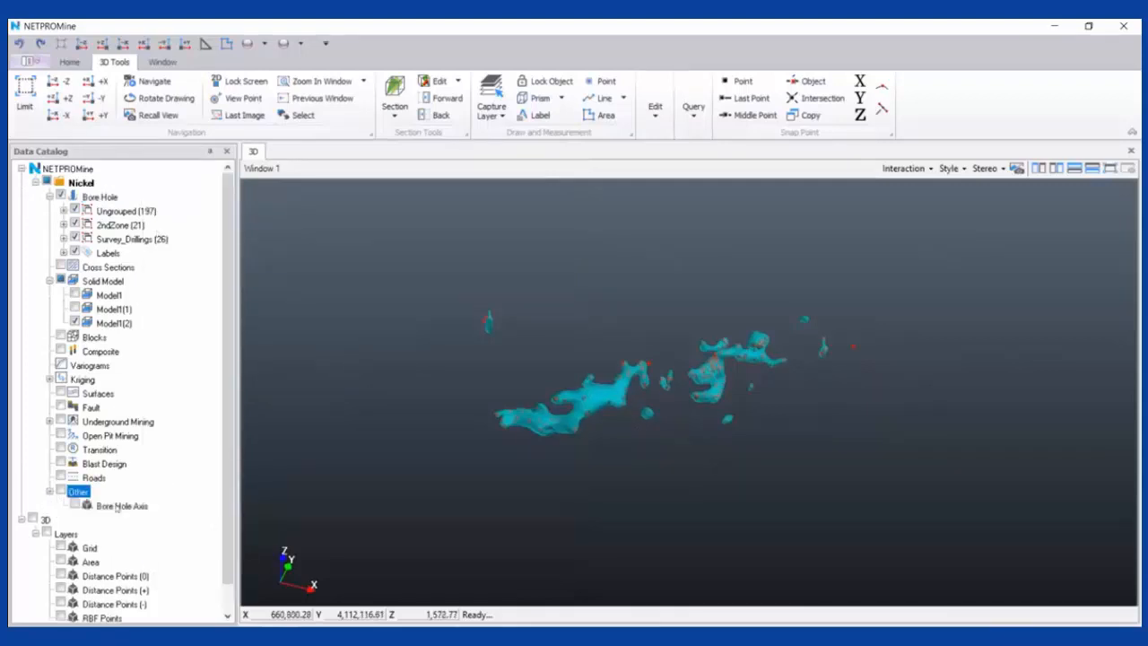
pyautogui.click(72, 505)
pyautogui.click(74, 505)
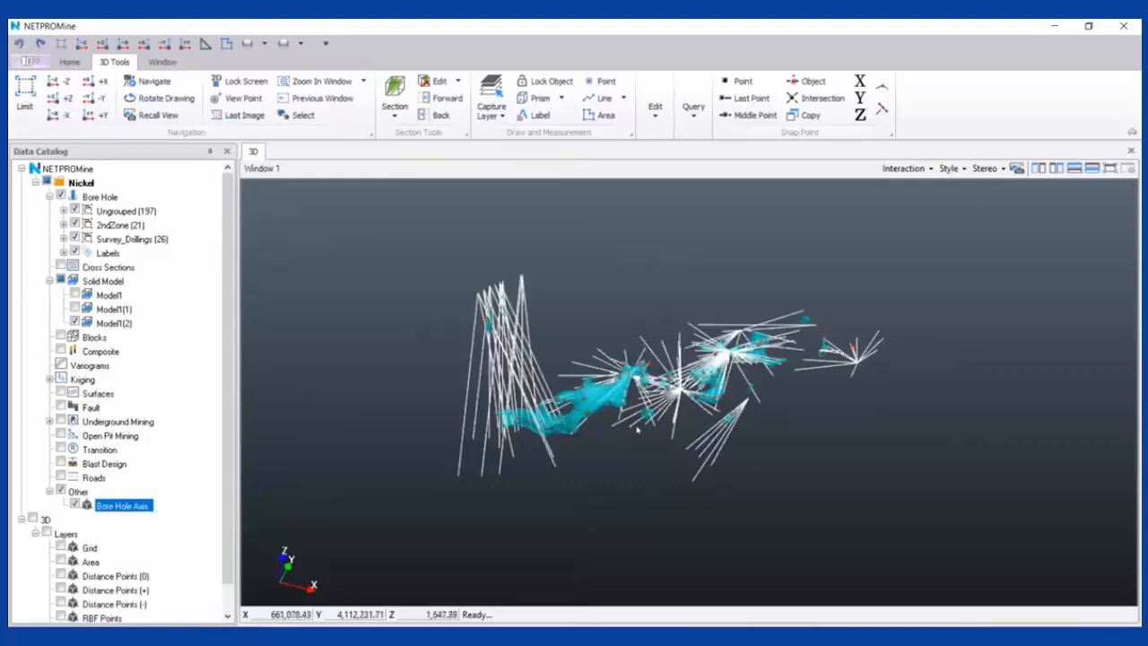
# Examine from several angles how the bore hole axes pass through the cyan Model1(2) solid
pyautogui.scroll(3, 644, 378)
pyautogui.moveTo(616, 386)
pyautogui.mouseDown()
pyautogui.moveTo(659, 388)
pyautogui.moveTo(619, 394)
pyautogui.mouseUp()
pyautogui.scroll(5, 607, 452)
pyautogui.moveTo(608, 452); pyautogui.dragTo(701, 500, button='middle')
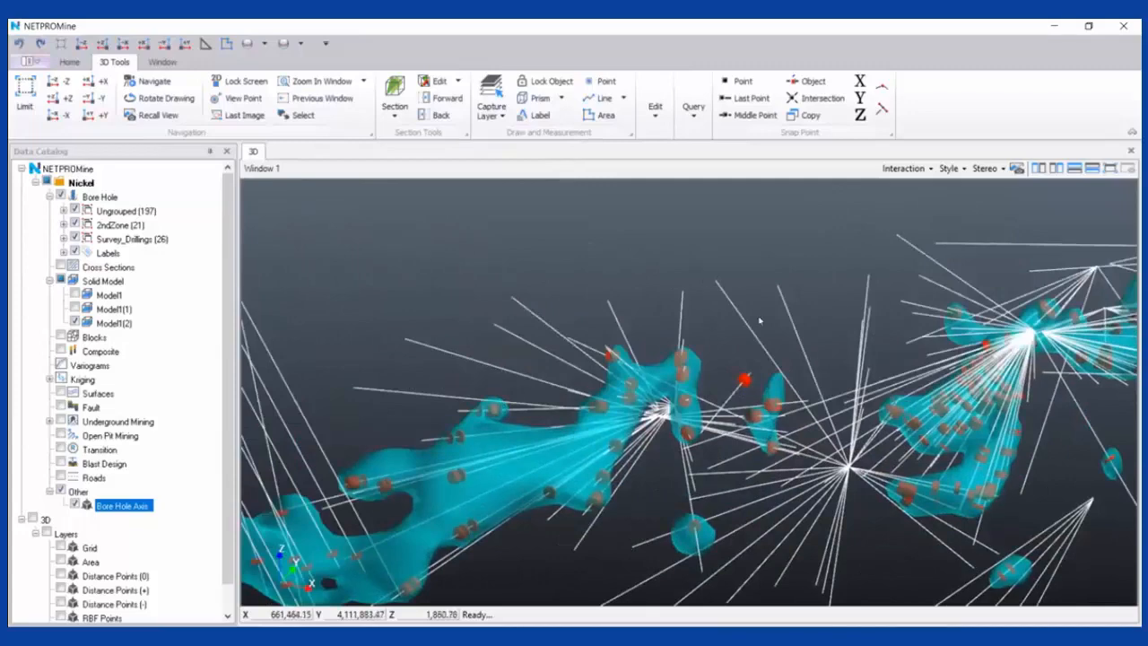
pyautogui.scroll(-2, 759, 320)
pyautogui.scroll(-2, 812, 386)
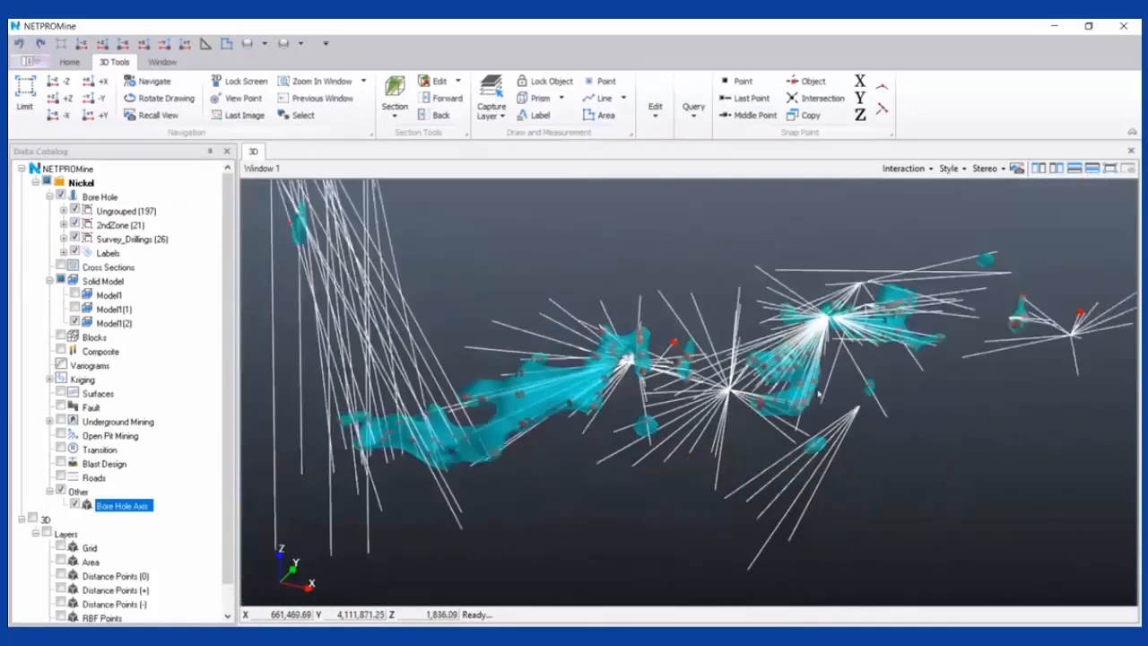
pyautogui.scroll(-2, 819, 392)
pyautogui.scroll(-2, 880, 418)
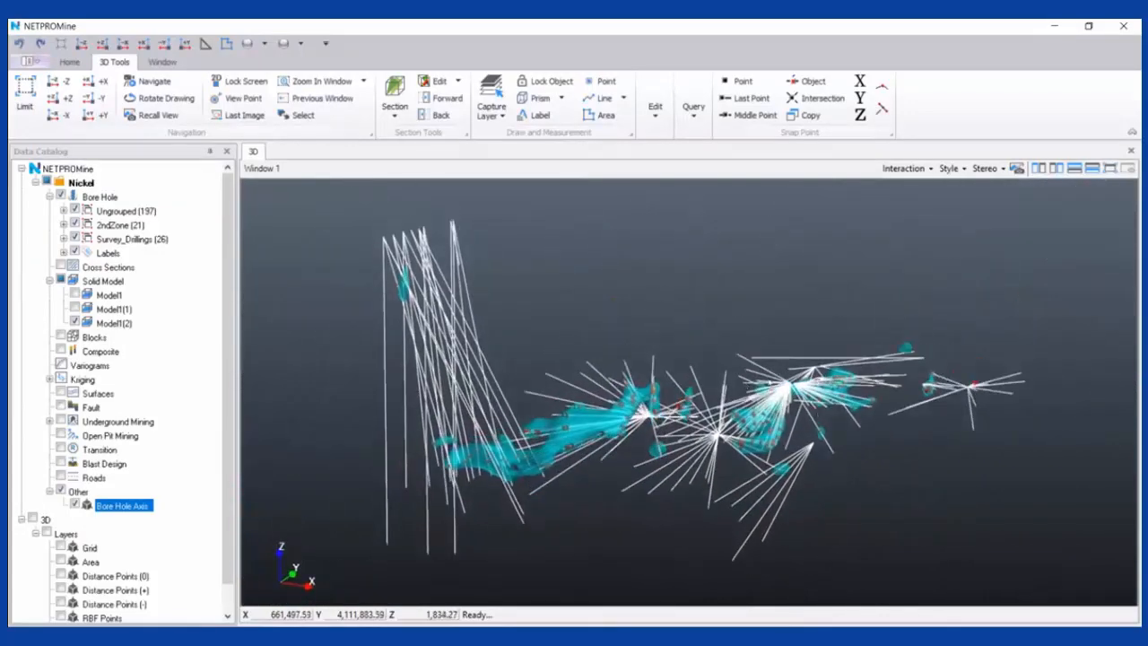
pyautogui.moveTo(879, 418); pyautogui.dragTo(756, 386)
pyautogui.scroll(3, 756, 385)
pyautogui.moveTo(279, 386); pyautogui.dragTo(768, 388, button='middle')
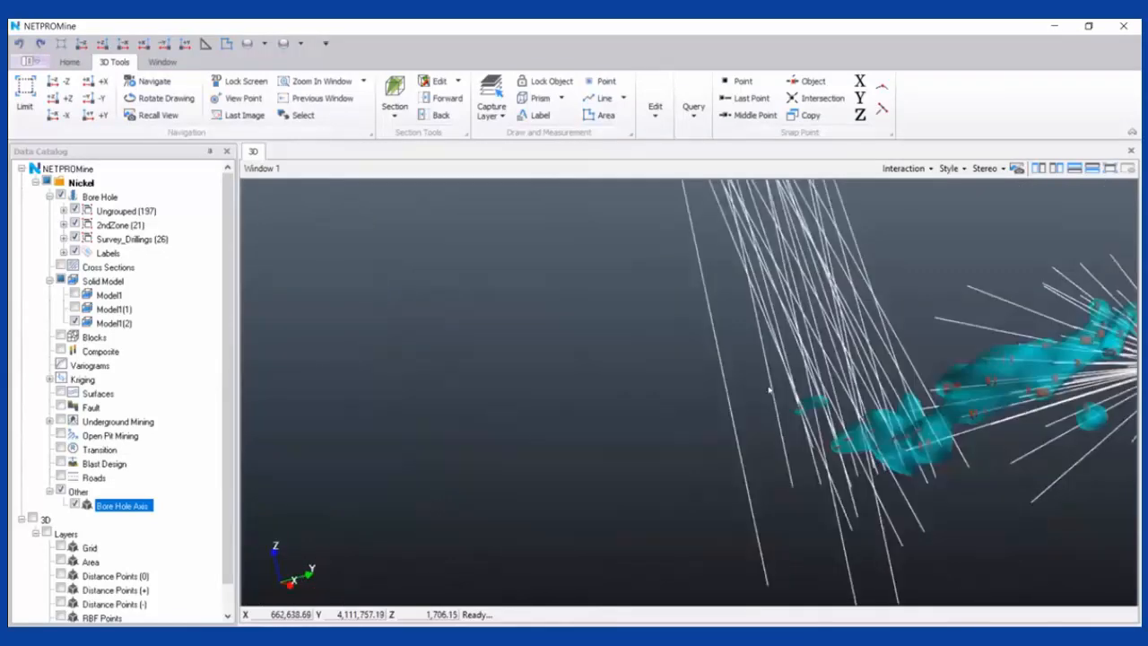
pyautogui.scroll(-4, 768, 389)
pyautogui.scroll(2, 741, 391)
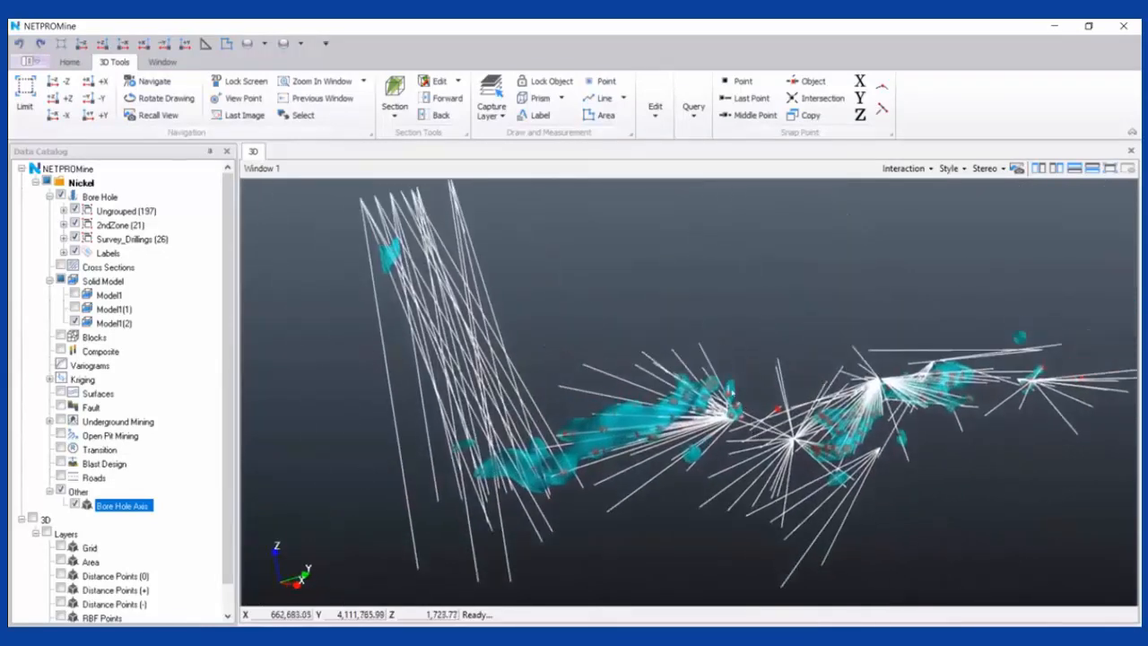
pyautogui.scroll(-5, 734, 392)
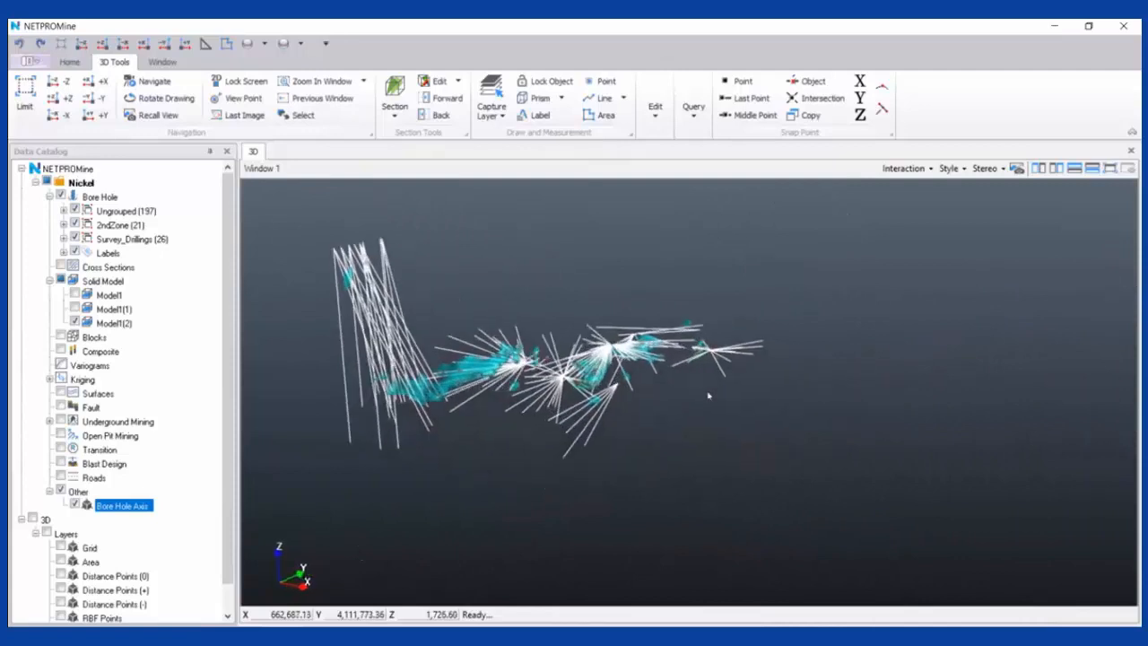
# Increase the transparency of the Bore Hole Axis layer
pyautogui.moveTo(709, 396); pyautogui.dragTo(888, 446, button='middle')
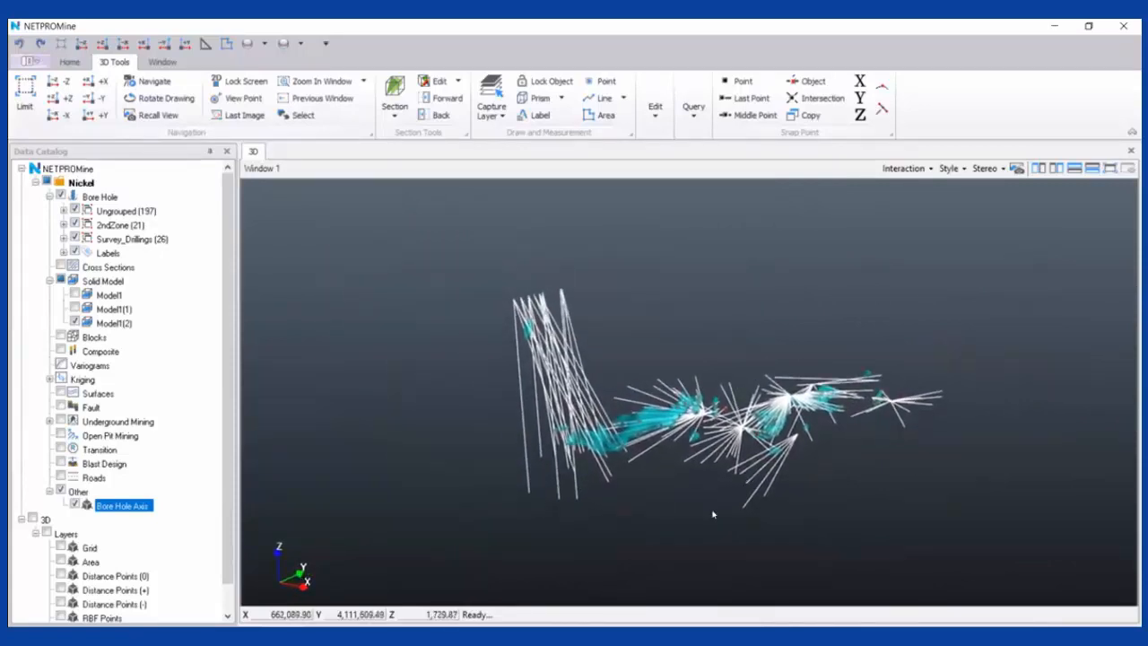
pyautogui.rightClick(162, 506)
pyautogui.moveTo(194, 360); pyautogui.dragTo(251, 365)
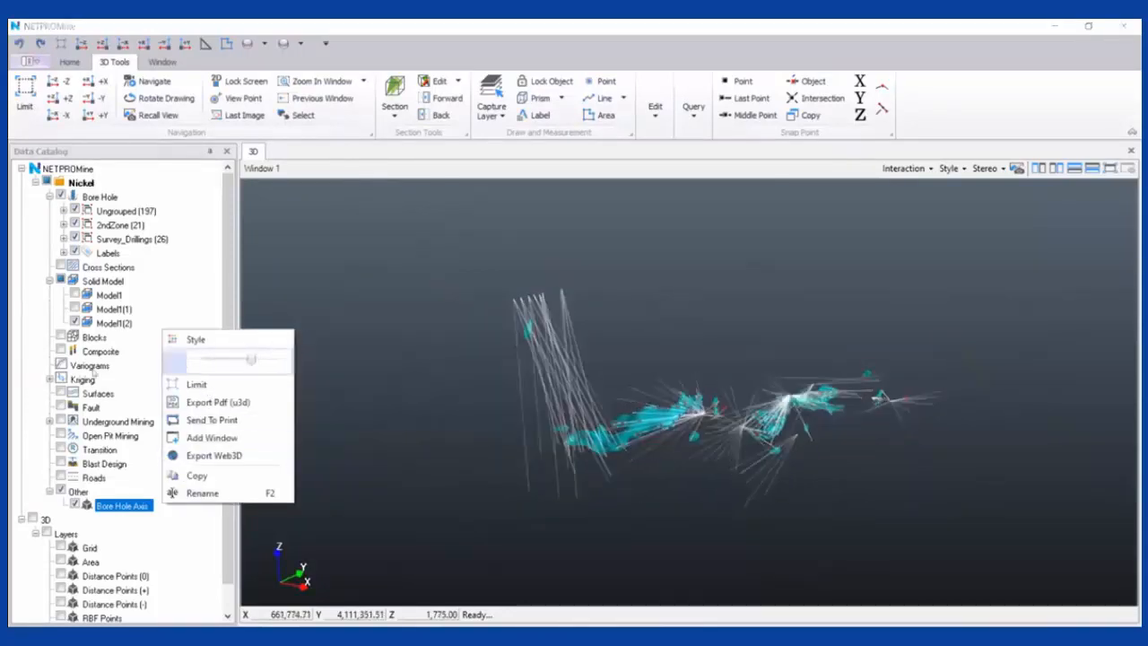
pyautogui.click(10, 366)
pyautogui.scroll(5, 598, 411)
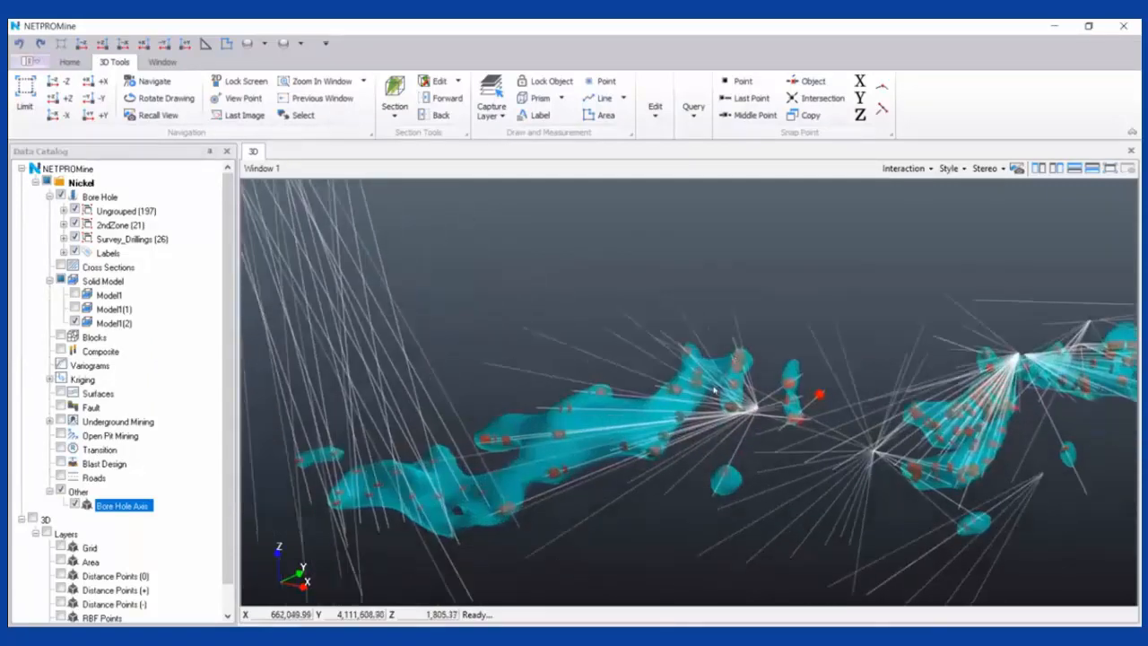
pyautogui.moveTo(597, 410); pyautogui.dragTo(482, 435, button='middle')
pyautogui.scroll(-1, 601, 441)
pyautogui.moveTo(589, 441); pyautogui.dragTo(539, 440, button='middle')
# Turn on area borders in the style of the Model1(2) solid
pyautogui.click(154, 337)
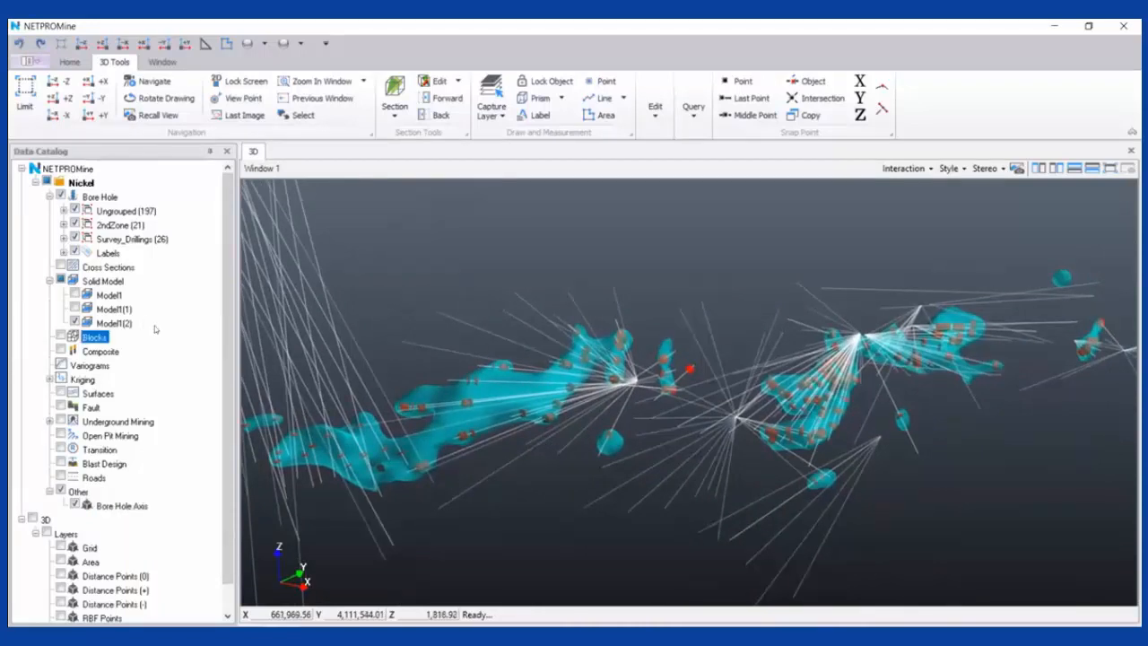
pyautogui.click(139, 322)
pyautogui.rightClick(139, 322)
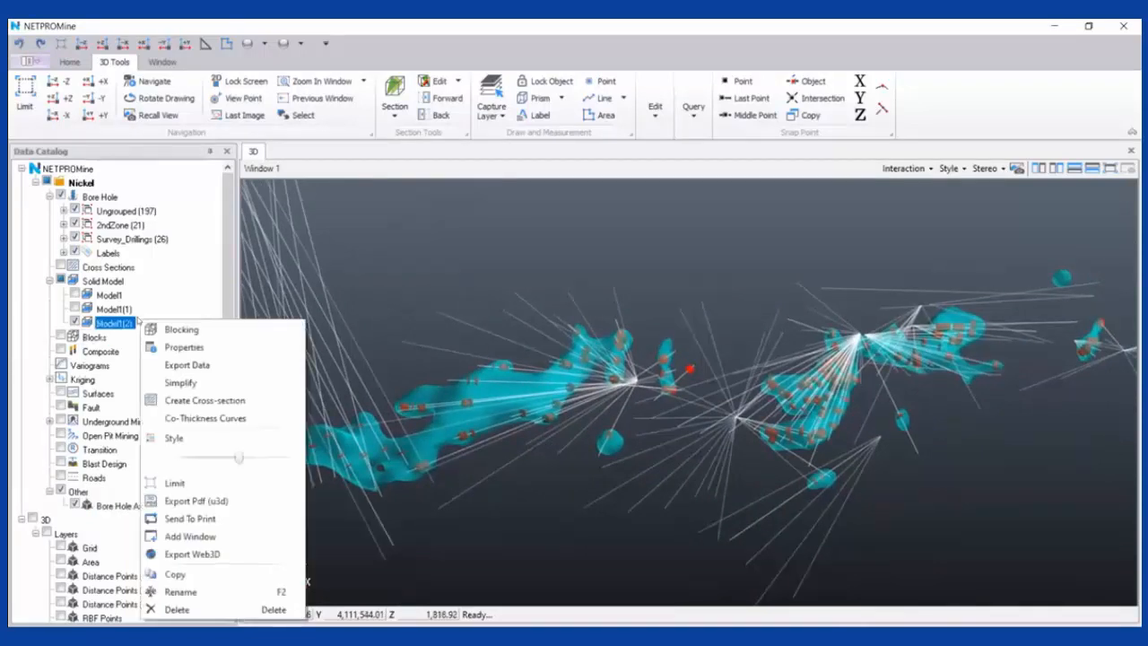
pyautogui.click(201, 442)
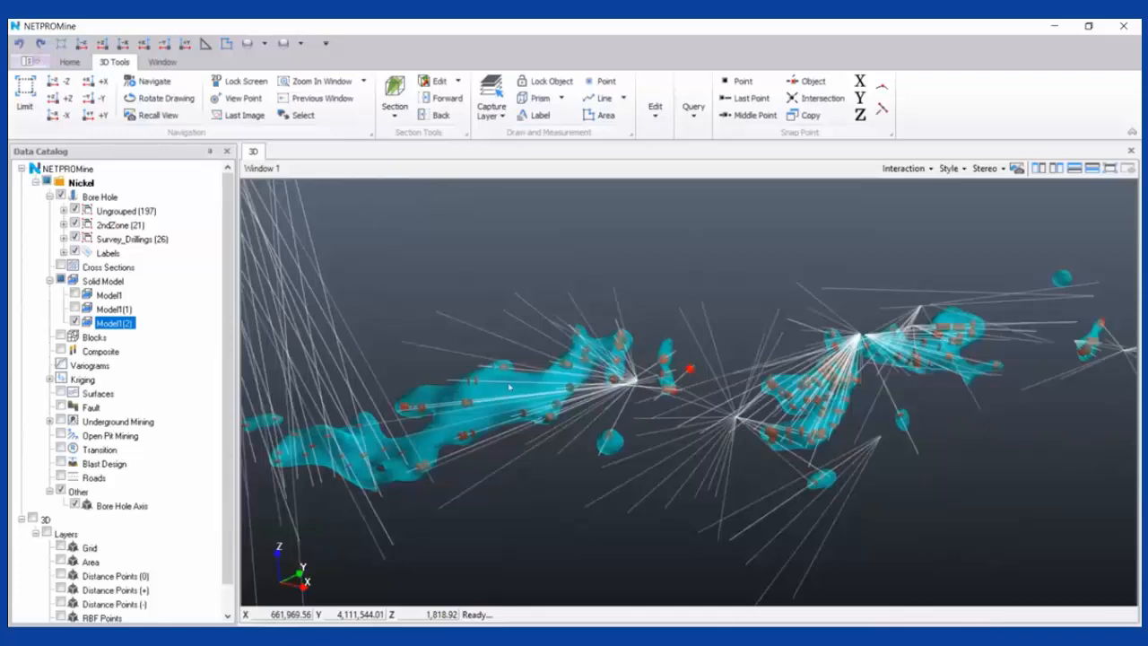
pyautogui.click(83, 107)
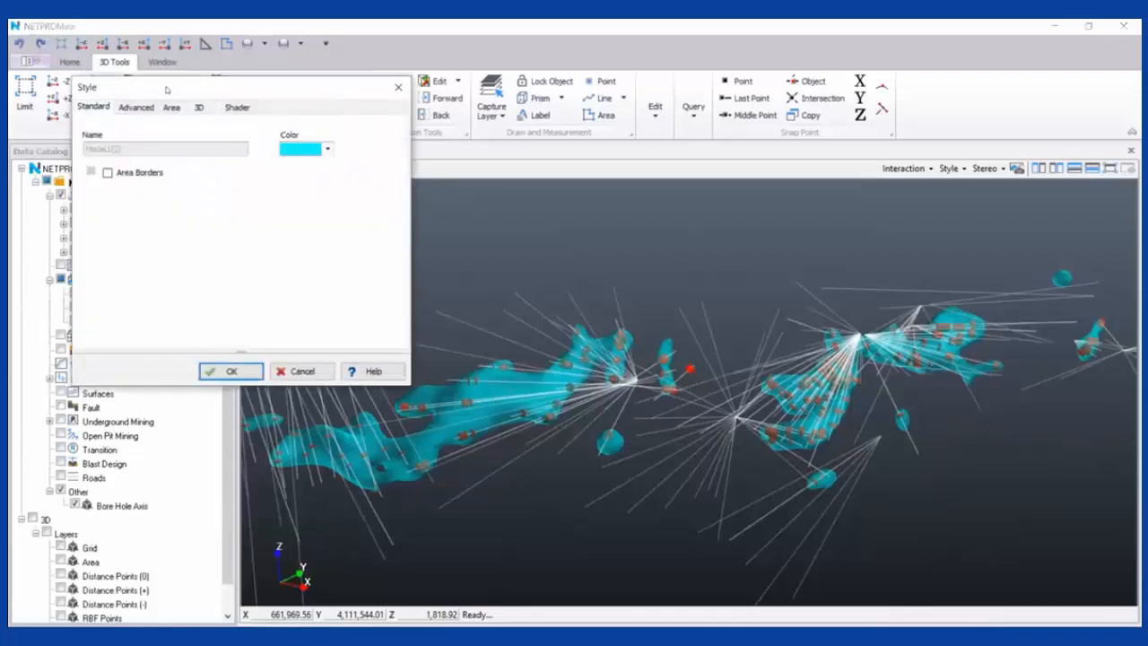
pyautogui.moveTo(166, 89); pyautogui.dragTo(342, 196)
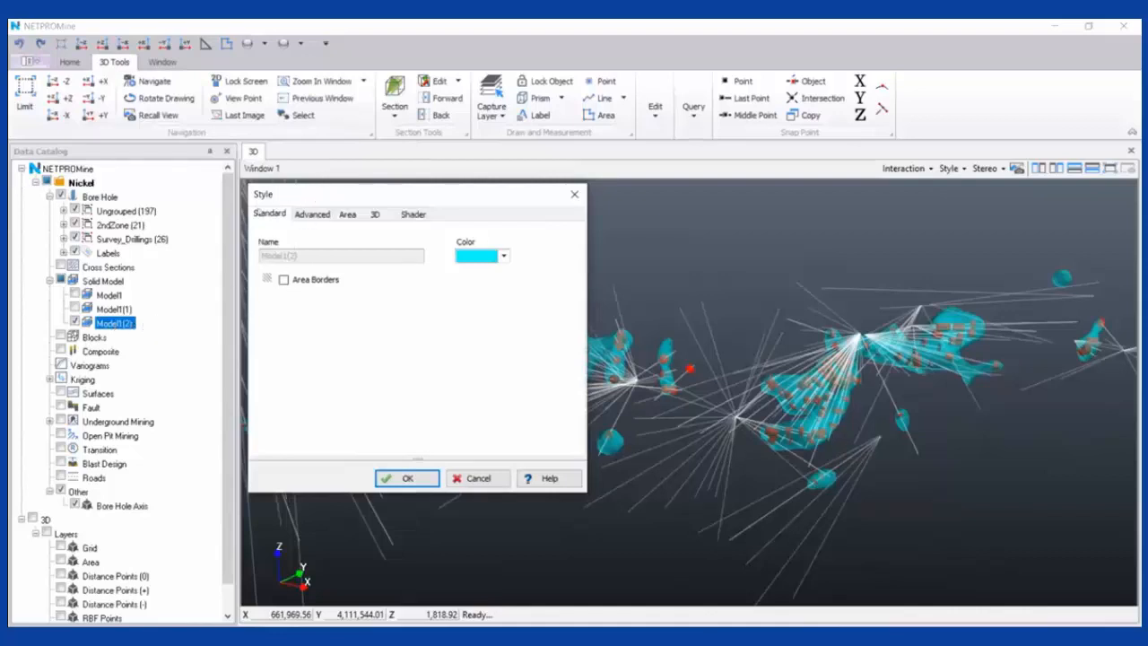
pyautogui.click(316, 279)
pyautogui.click(408, 479)
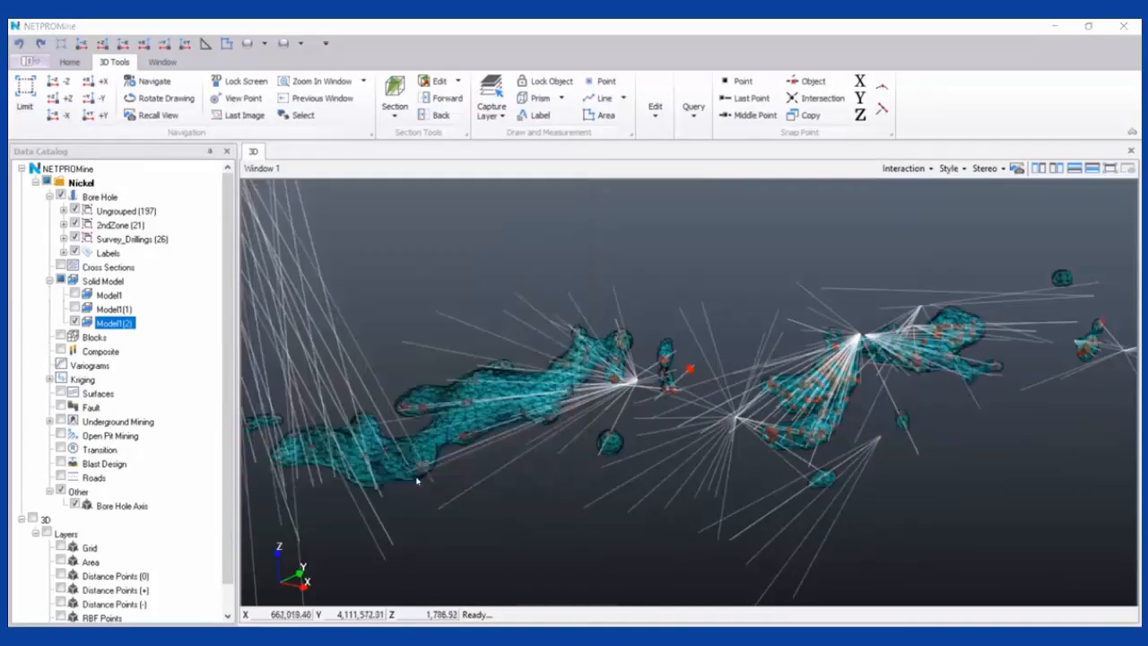
pyautogui.click(242, 68)
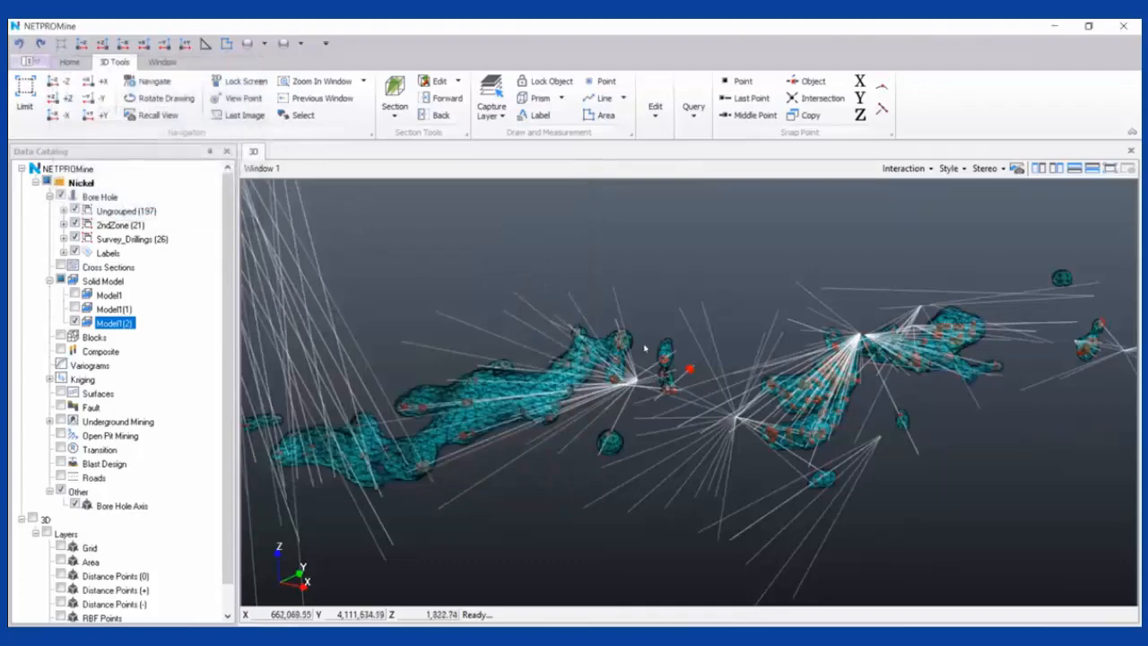
# Examine up close and from afar how the bore hole axes run through the triangulated Model1(2) solid and its small separate bodies
pyautogui.scroll(-2, 607, 388)
pyautogui.moveTo(608, 389); pyautogui.dragTo(677, 384, button='middle')
pyautogui.scroll(8, 677, 384)
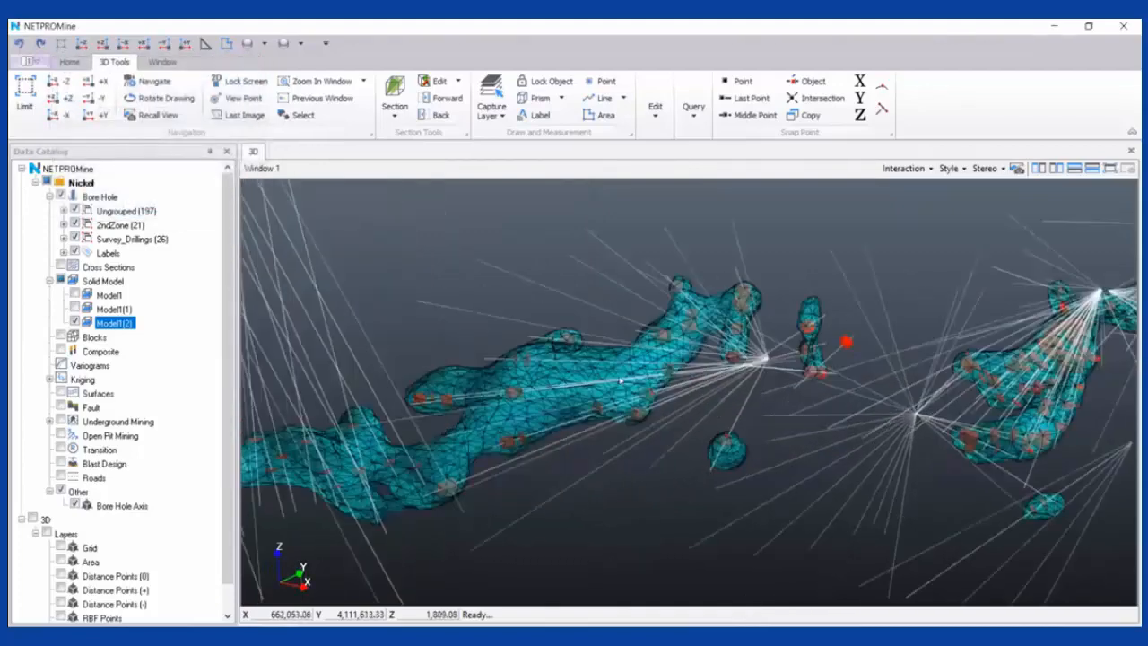
pyautogui.moveTo(652, 431); pyautogui.dragTo(707, 438)
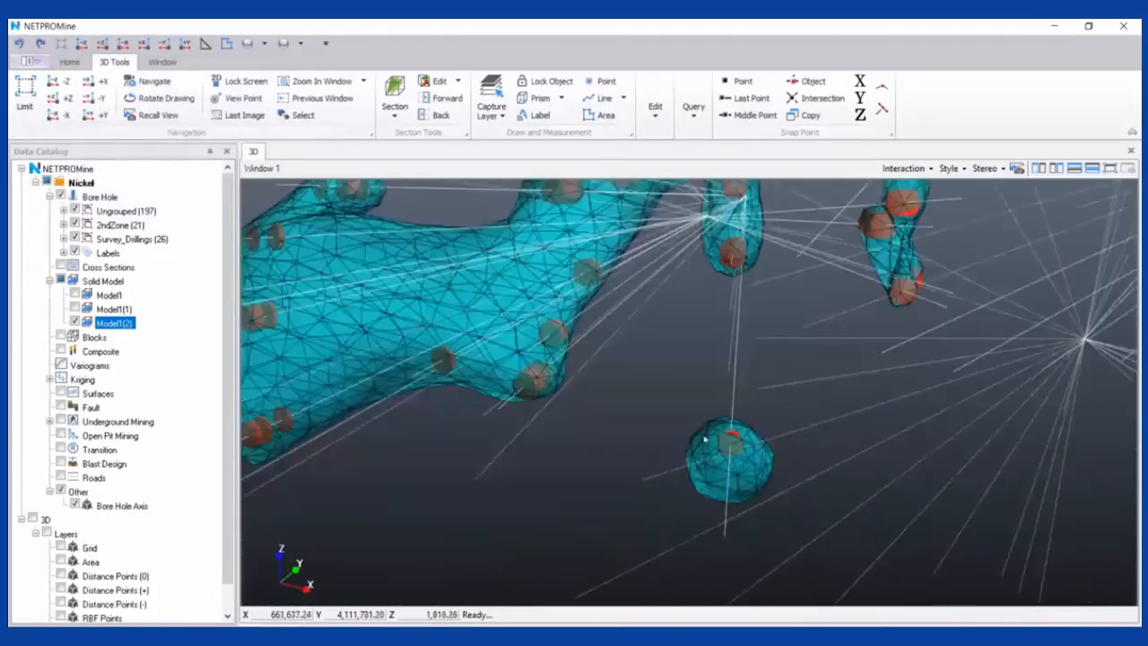
pyautogui.scroll(-4, 817, 409)
pyautogui.scroll(-3, 817, 409)
pyautogui.moveTo(817, 409); pyautogui.dragTo(733, 421, button='middle')
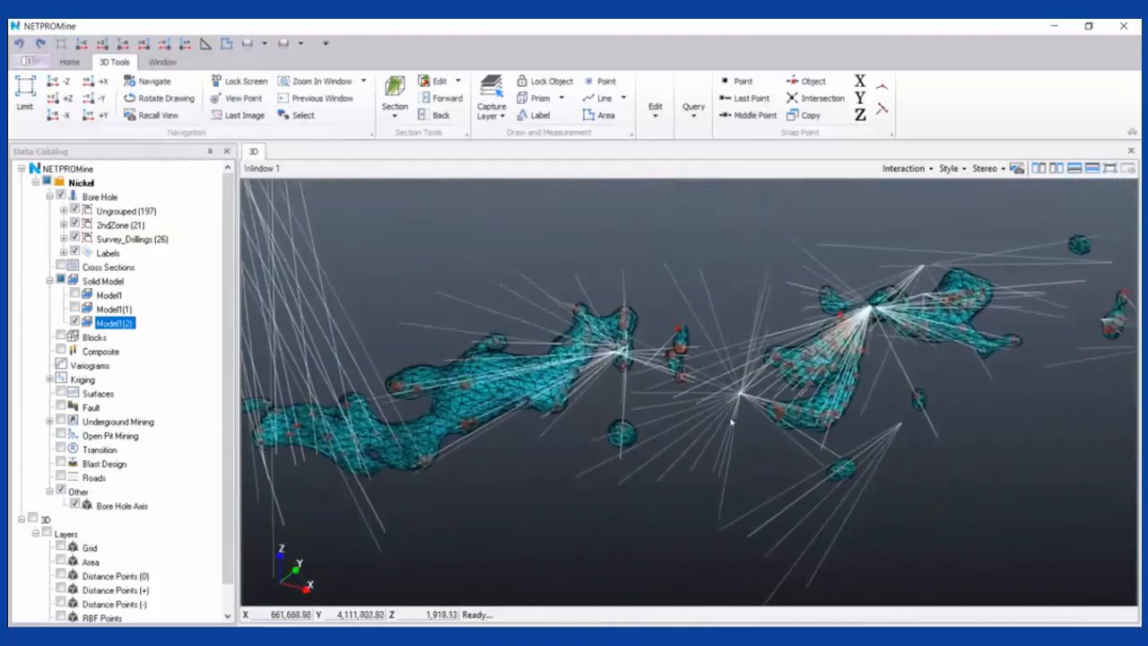
pyautogui.scroll(-2, 734, 421)
pyautogui.moveTo(734, 420); pyautogui.dragTo(702, 393)
pyautogui.moveTo(702, 393); pyautogui.dragTo(675, 378, button='middle')
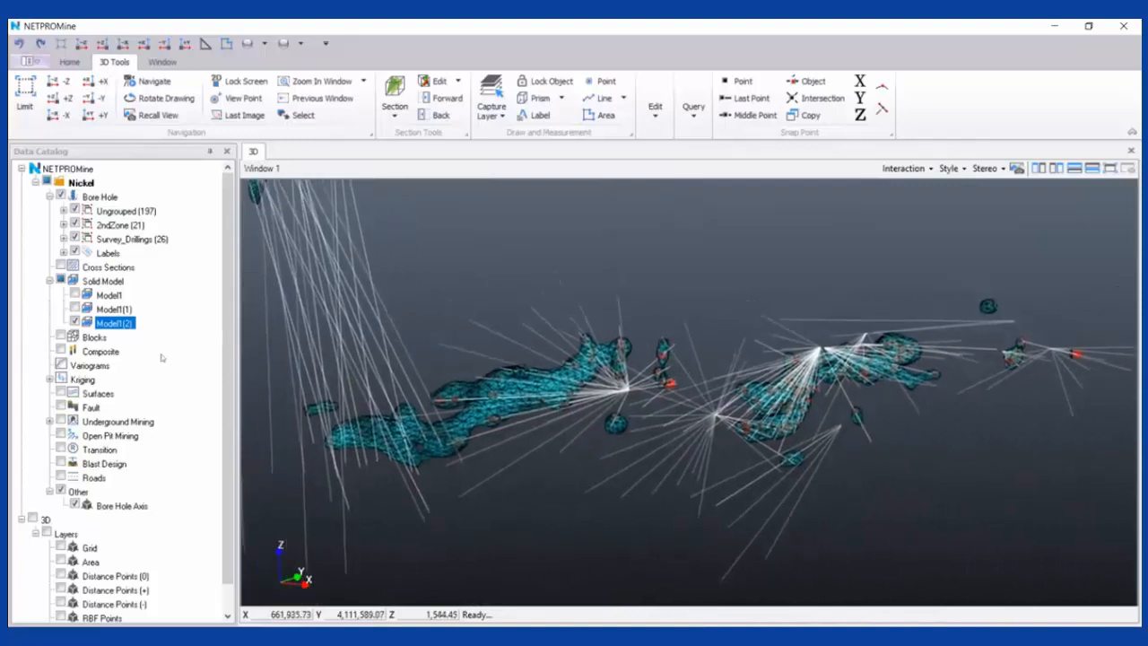
# Make the Model1(2) solid fully opaque by setting its transparency to 0
pyautogui.rightClick(154, 324)
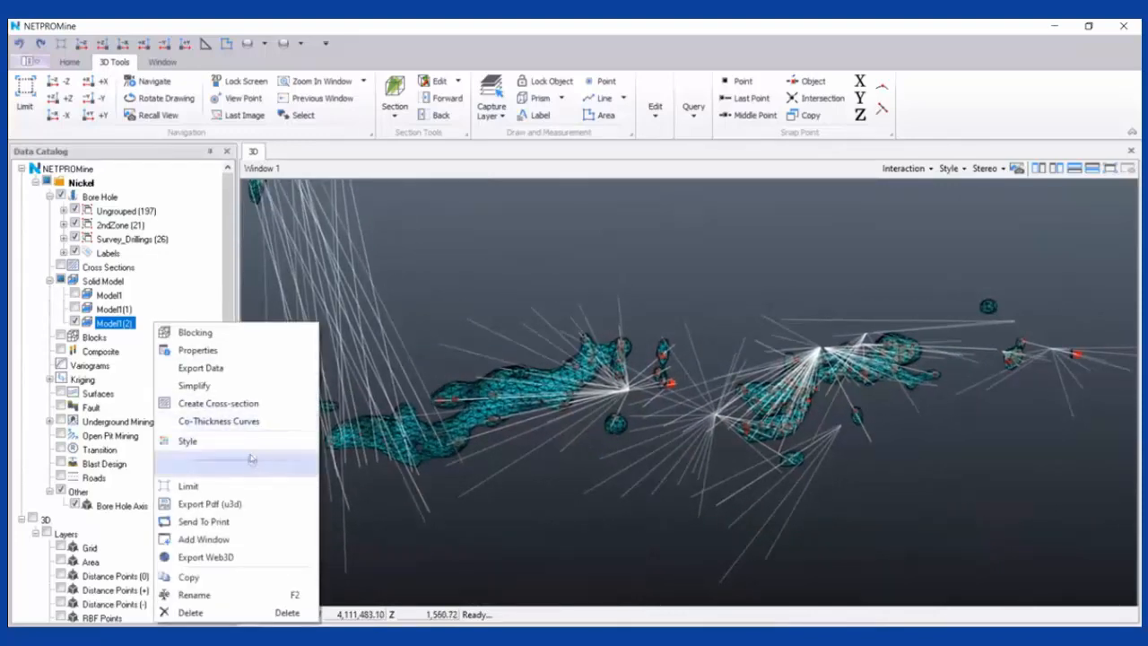
pyautogui.moveTo(252, 459); pyautogui.dragTo(171, 470)
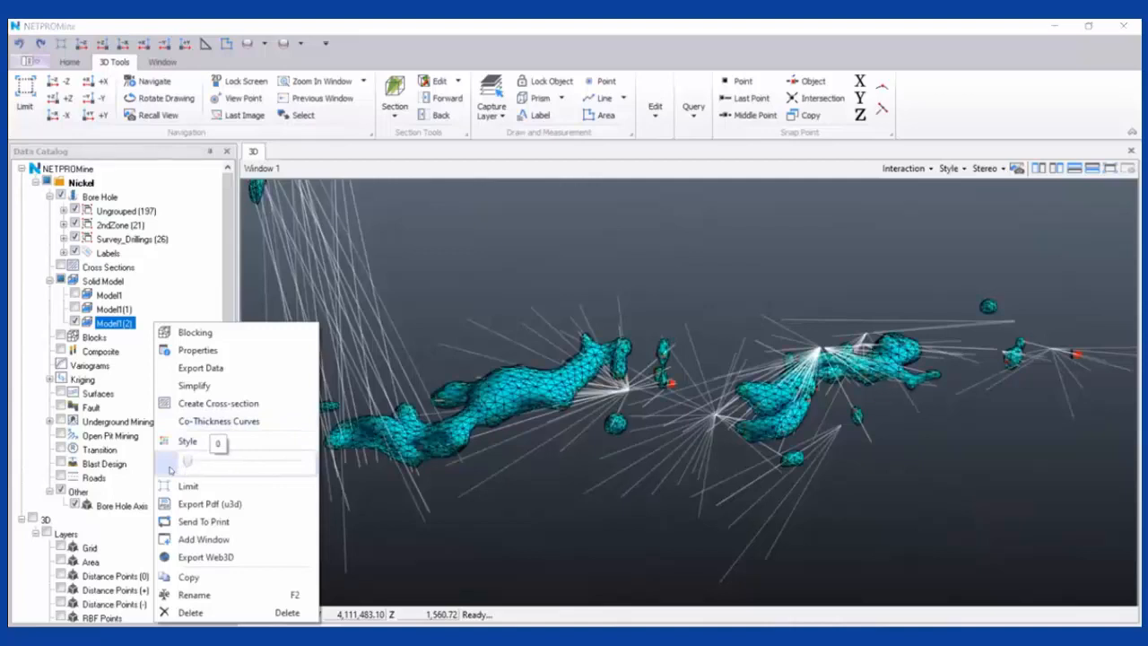
pyautogui.moveTo(571, 461); pyautogui.dragTo(628, 430)
pyautogui.scroll(-4, 607, 389)
pyautogui.scroll(5, 628, 430)
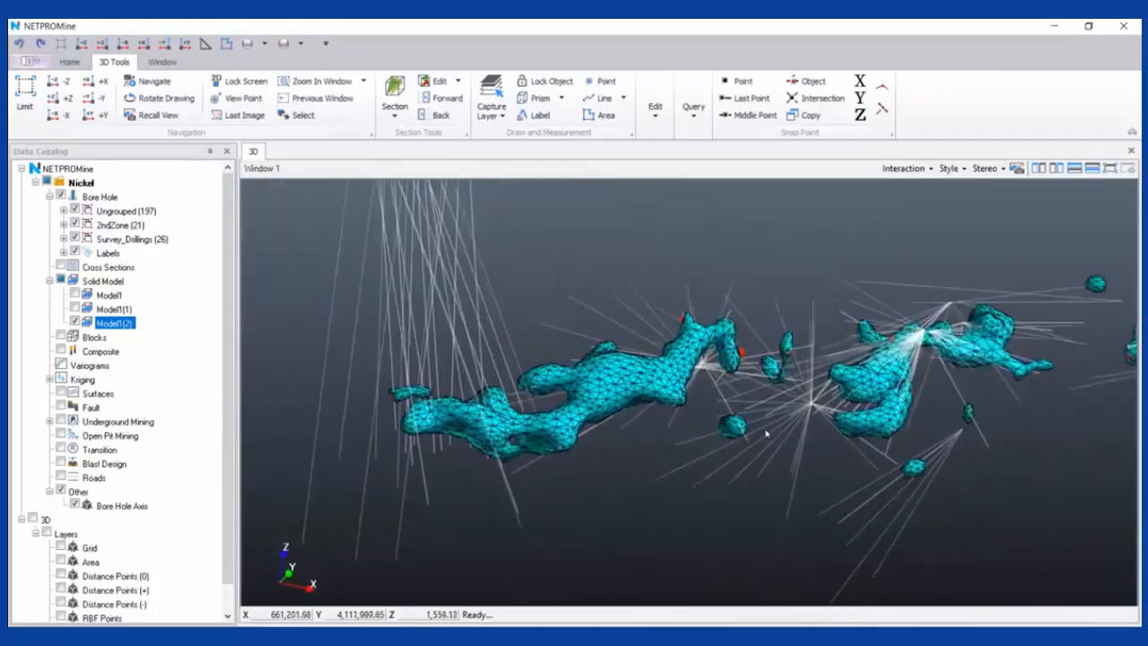
# Examine the opaque Model1(2) solid and the surrounding bore hole axes from several angles and distances
pyautogui.moveTo(767, 434); pyautogui.dragTo(753, 460, button='middle')
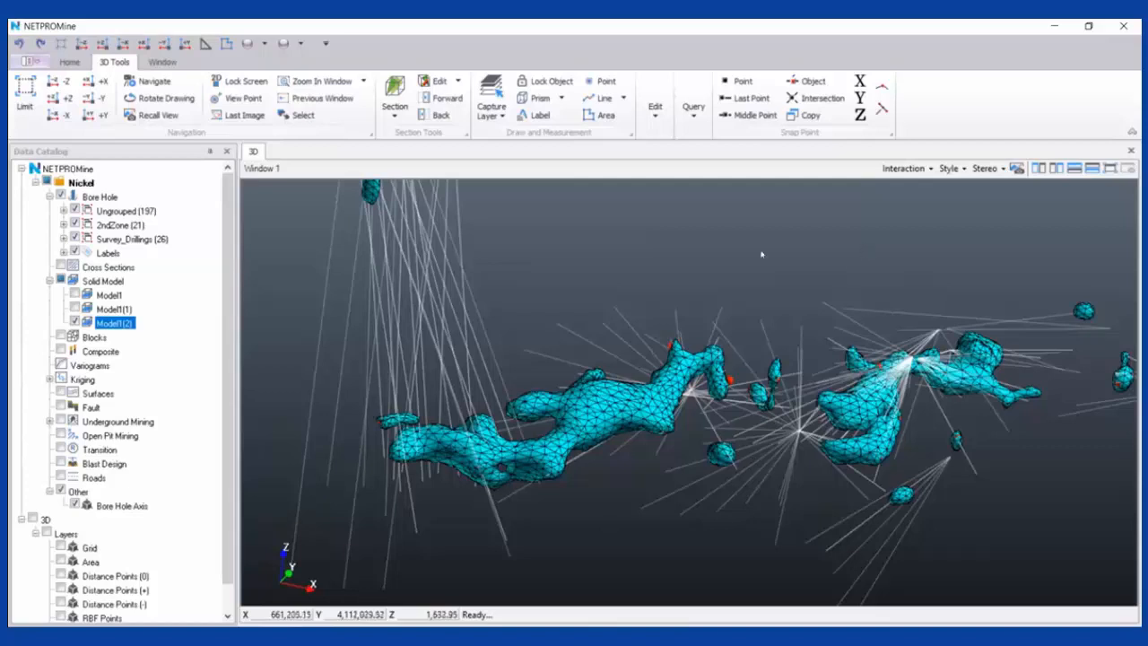
pyautogui.moveTo(884, 382); pyautogui.dragTo(763, 403)
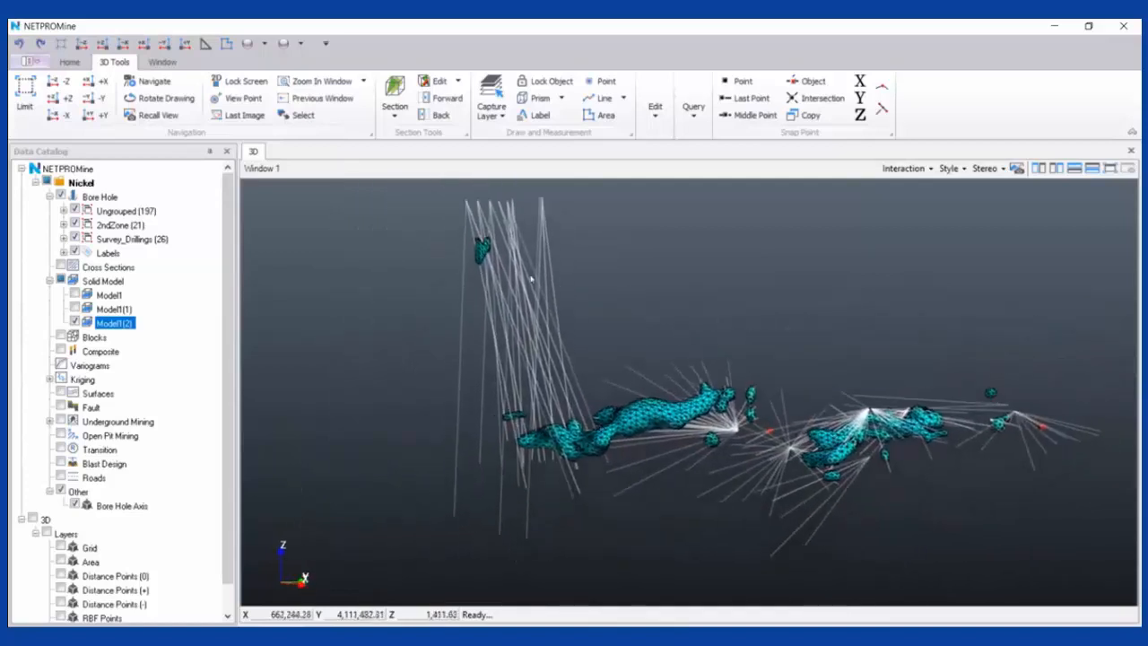
pyautogui.scroll(5, 732, 393)
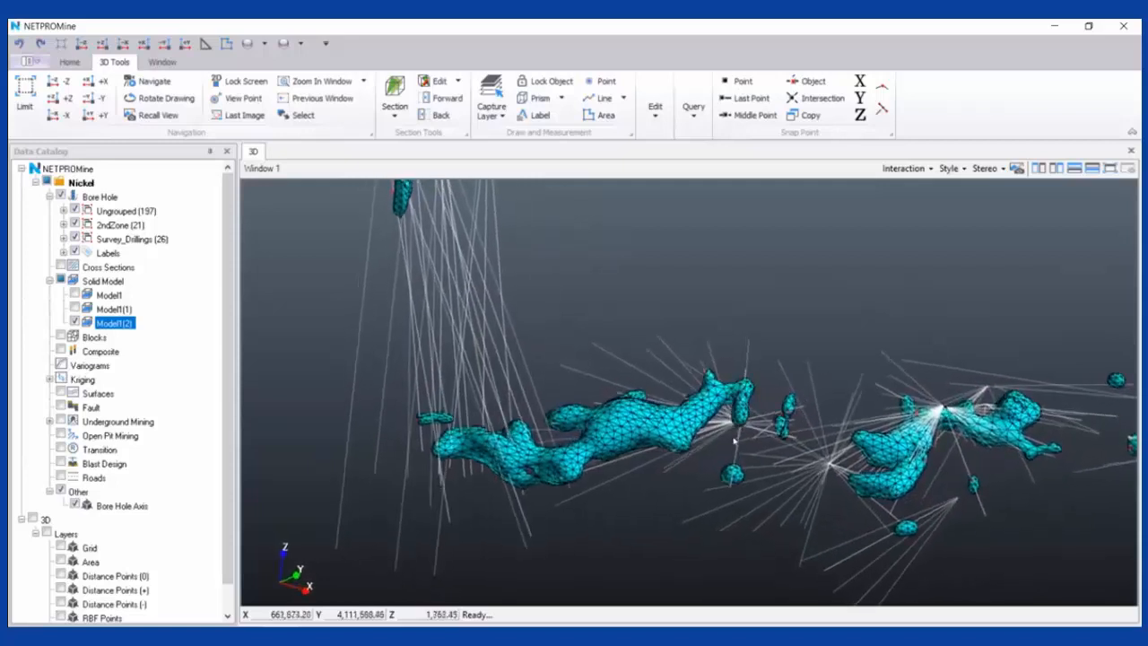
pyautogui.scroll(-3, 741, 434)
pyautogui.scroll(3, 564, 429)
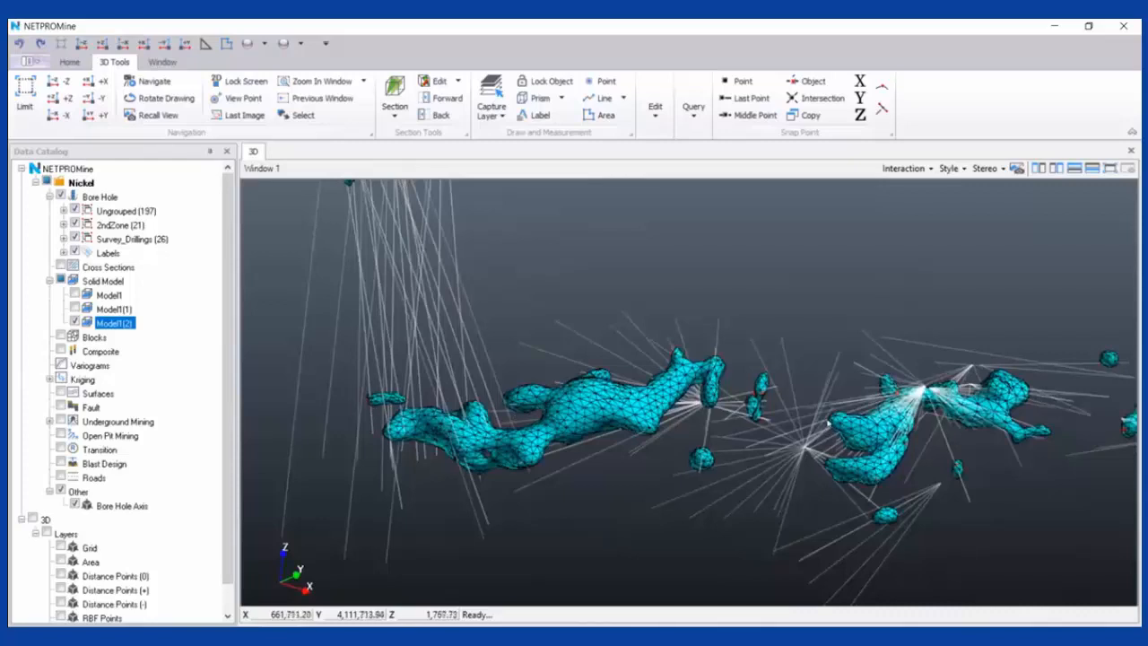
pyautogui.scroll(-1, 986, 422)
pyautogui.moveTo(986, 422); pyautogui.dragTo(885, 429, button='middle')
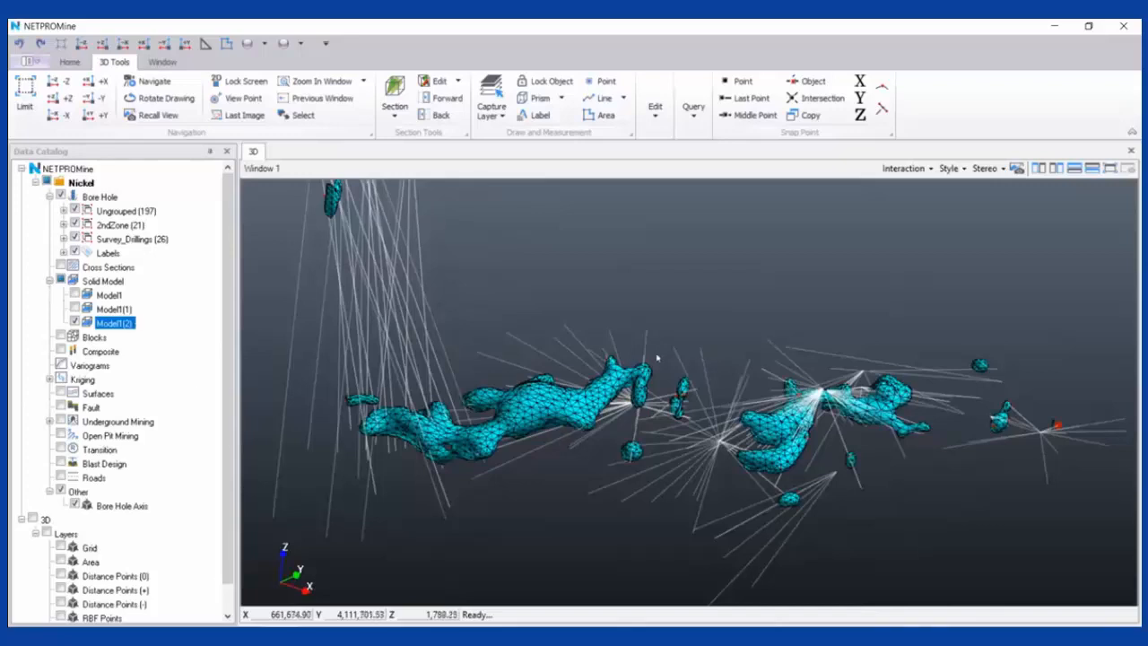
pyautogui.moveTo(659, 357); pyautogui.dragTo(673, 345, button='middle')
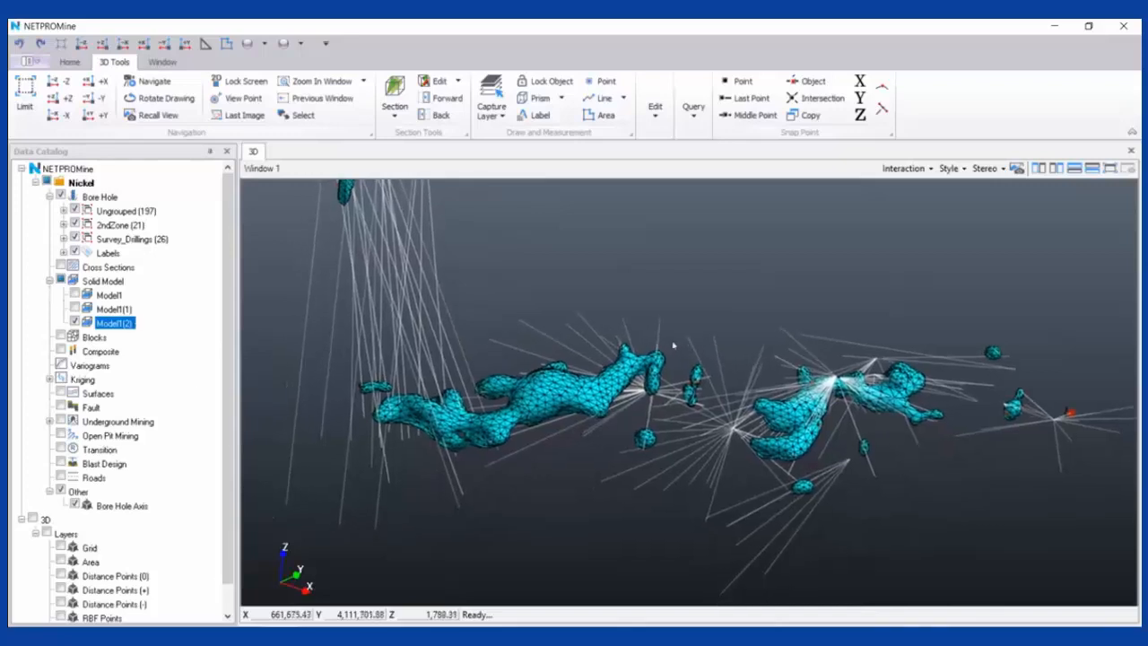
# Create a block model from Model1(2) with 4.00 block sizes in X, Y and Z and 30 percent acceptance, and hide the solid
pyautogui.rightClick(146, 323)
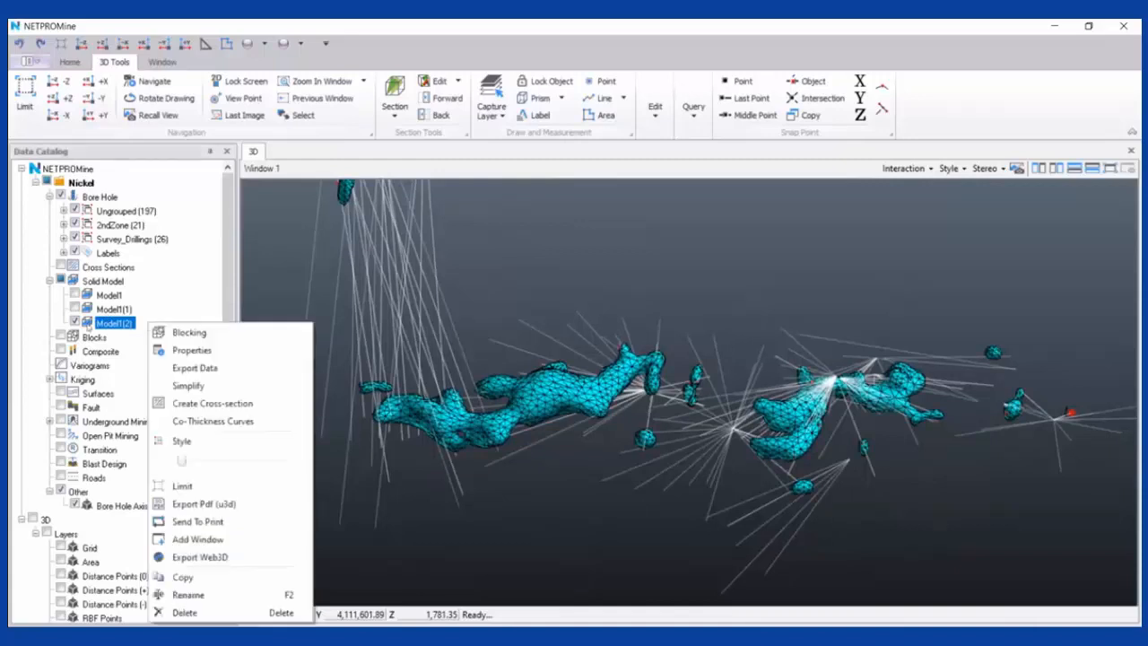
pyautogui.click(222, 333)
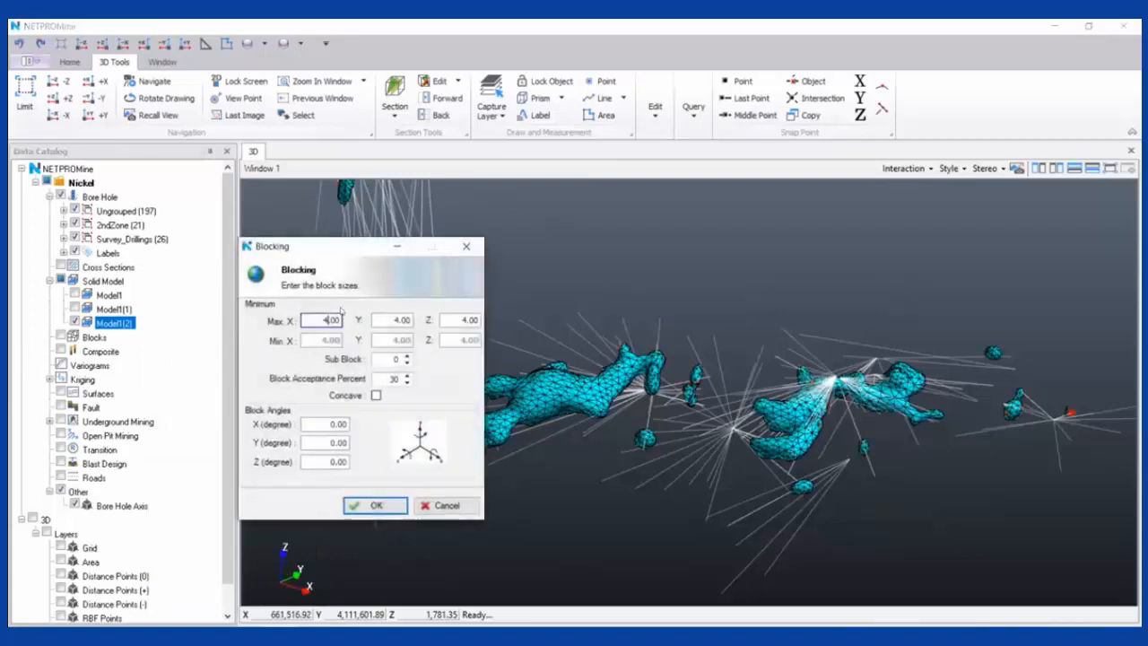
pyautogui.moveTo(332, 256); pyautogui.dragTo(345, 211)
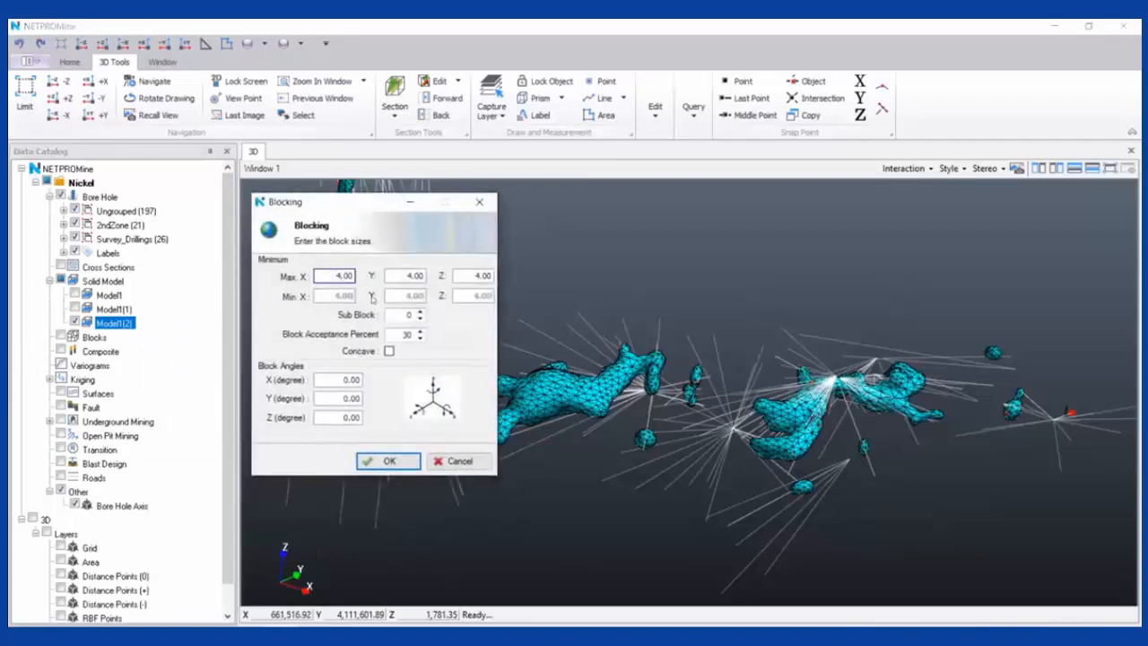
pyautogui.moveTo(315, 276); pyautogui.dragTo(494, 276)
pyautogui.click(457, 294)
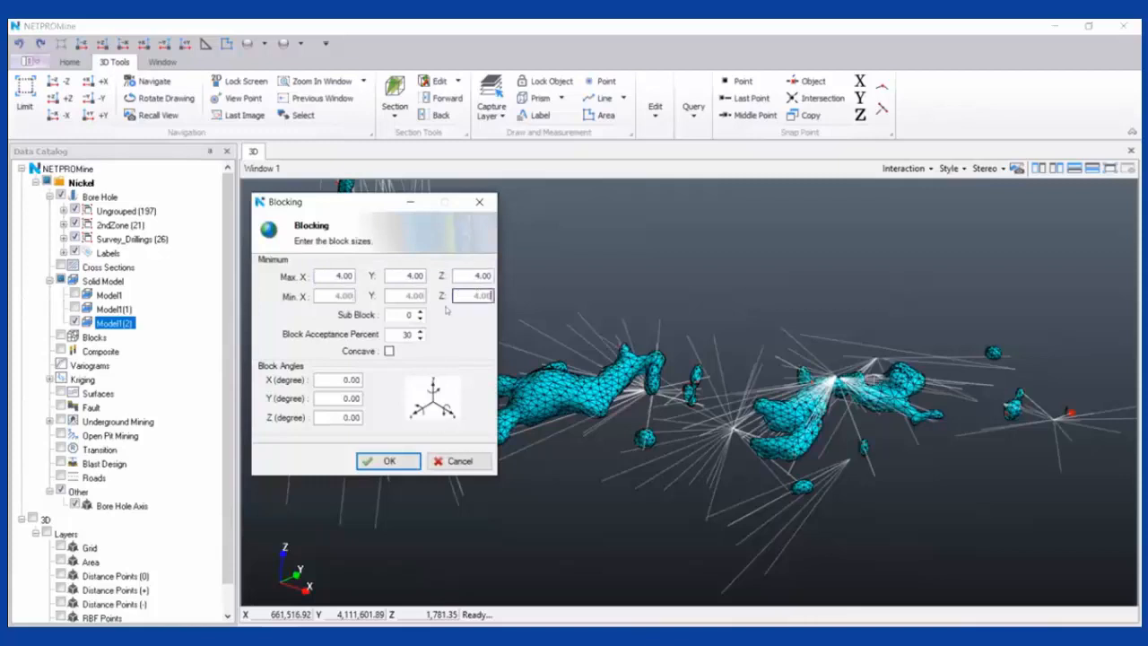
pyautogui.click(329, 275)
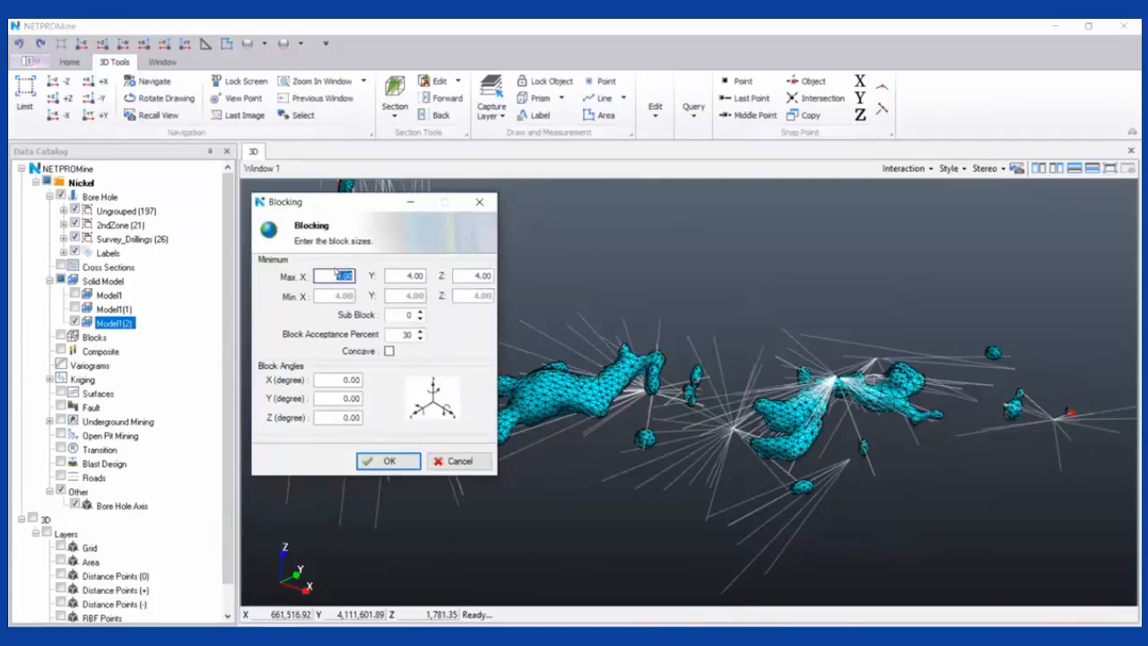
pyautogui.click(457, 278)
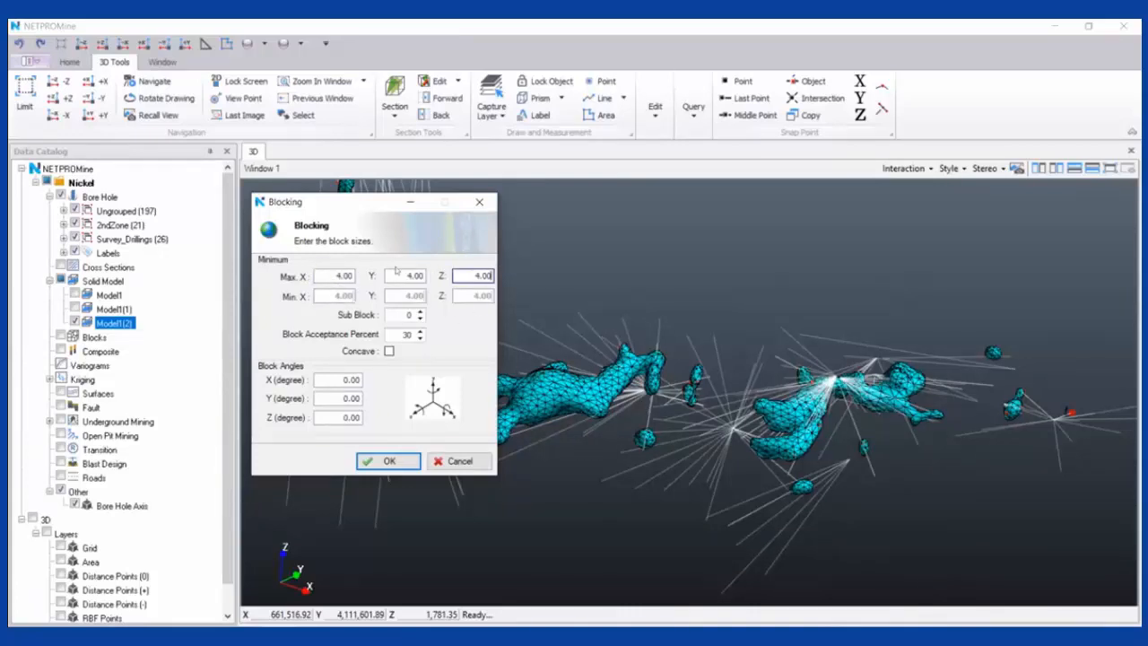
pyautogui.click(385, 457)
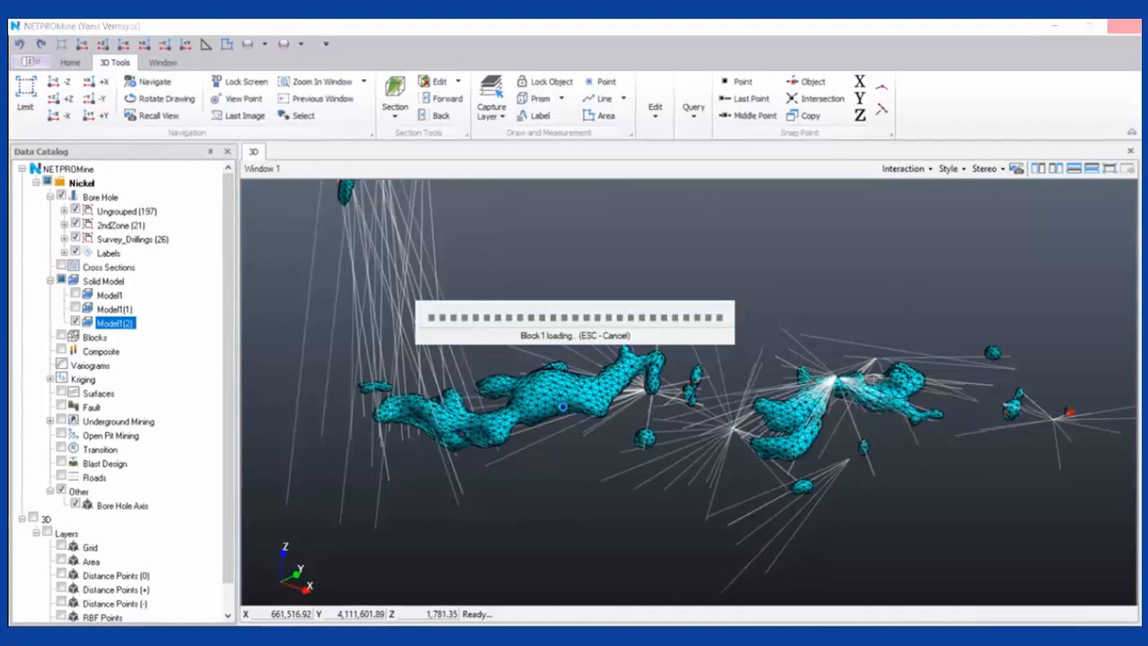
pyautogui.click(87, 322)
pyautogui.click(74, 322)
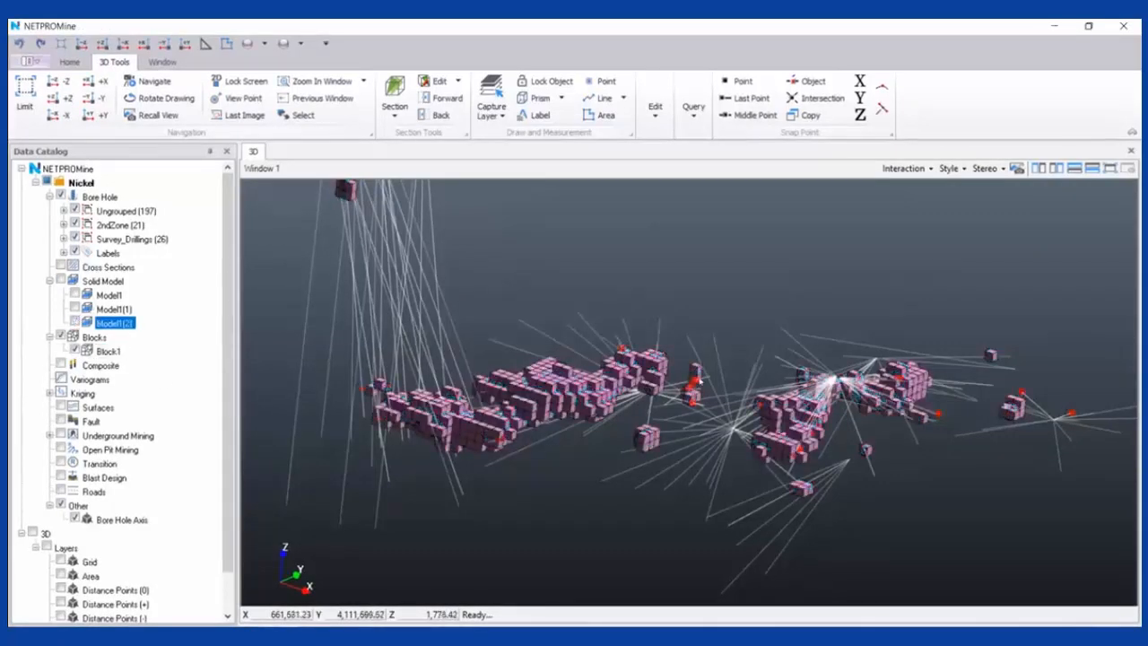
# Examine the pink Block1 model along its whole length in relation to the bore hole axes
pyautogui.moveTo(699, 381); pyautogui.dragTo(729, 364)
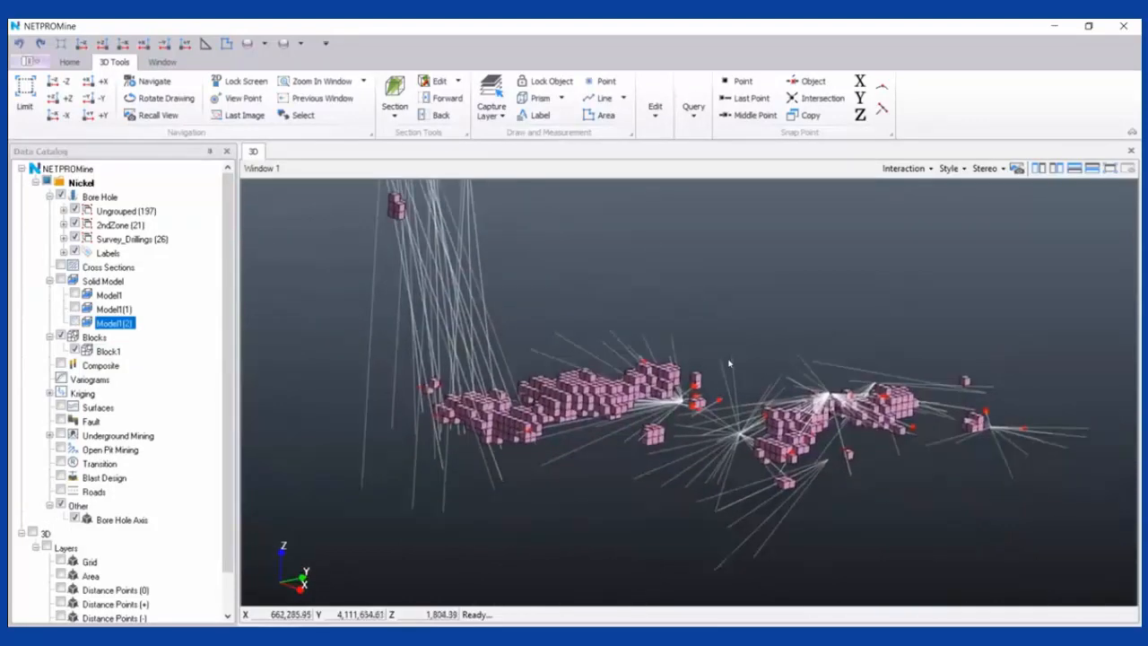
pyautogui.scroll(5, 729, 363)
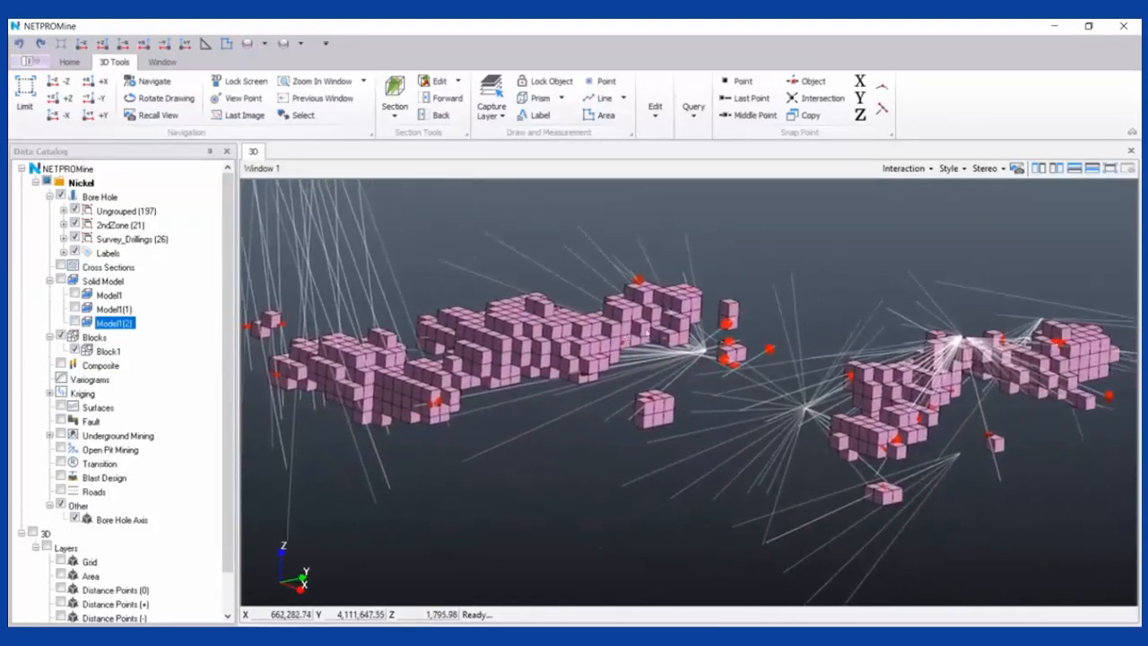
pyautogui.moveTo(647, 332); pyautogui.dragTo(537, 364, button='middle')
pyautogui.moveTo(830, 458); pyautogui.dragTo(737, 424, button='middle')
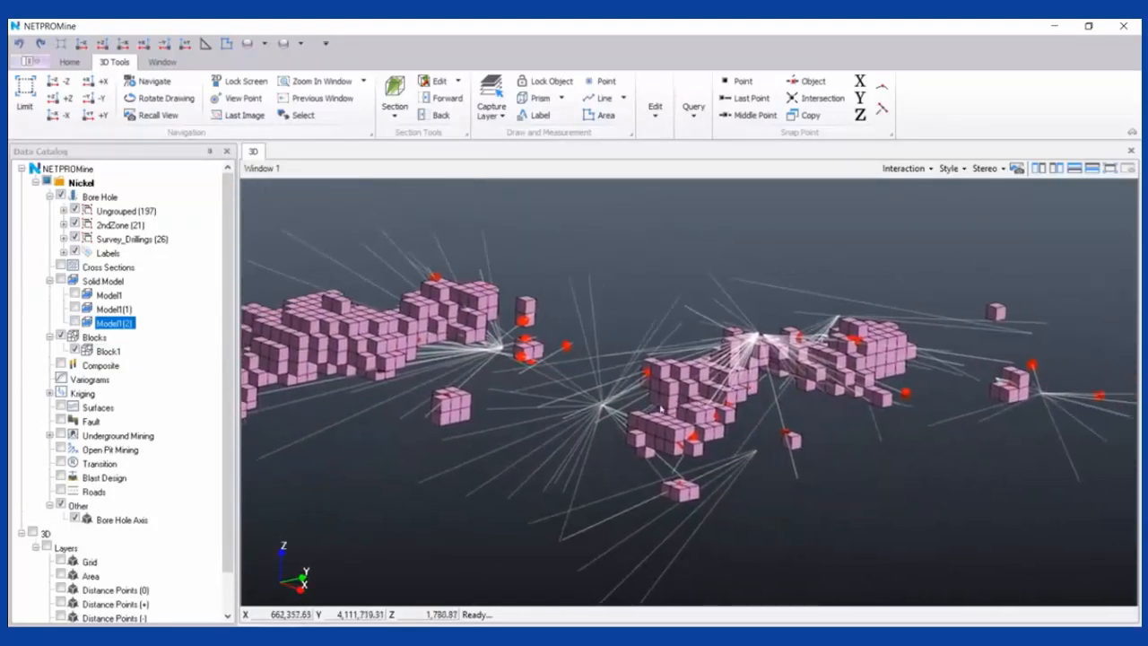
pyautogui.scroll(-3, 662, 409)
pyautogui.moveTo(627, 404); pyautogui.dragTo(672, 409, button='middle')
pyautogui.scroll(3, 659, 412)
pyautogui.moveTo(538, 401)
pyautogui.mouseDown(button='middle')
pyautogui.moveTo(609, 411)
pyautogui.moveTo(550, 404)
pyautogui.mouseUp(button='middle')
pyautogui.scroll(-2, 589, 467)
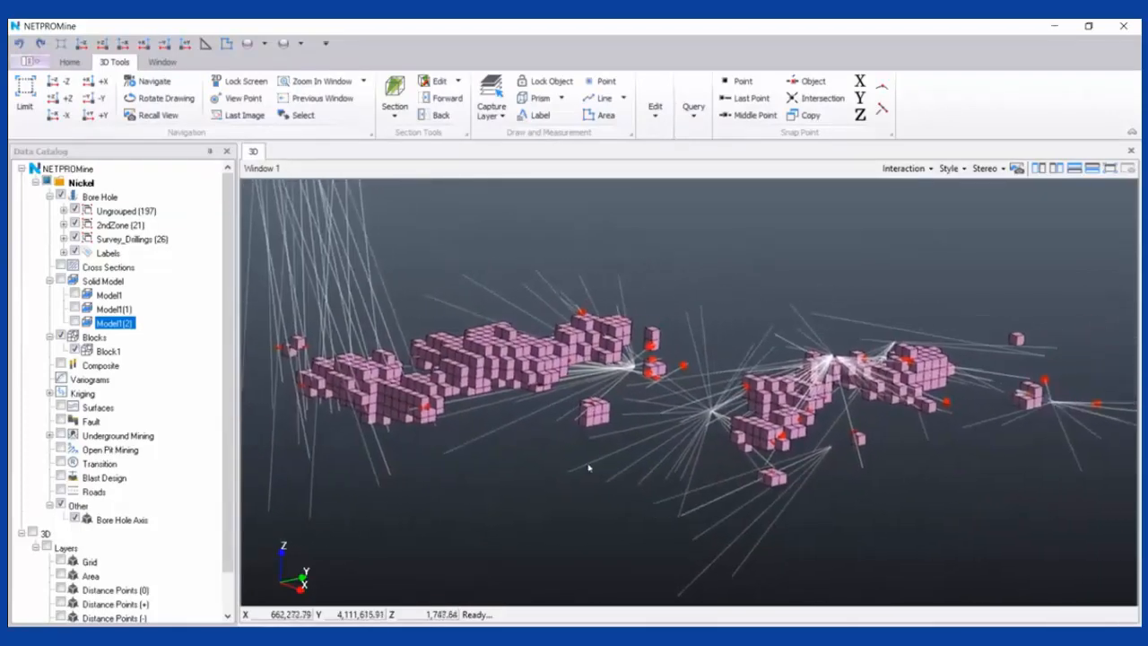
# Show the Model1(2) solid and hide the Block1 block model
pyautogui.click(75, 322)
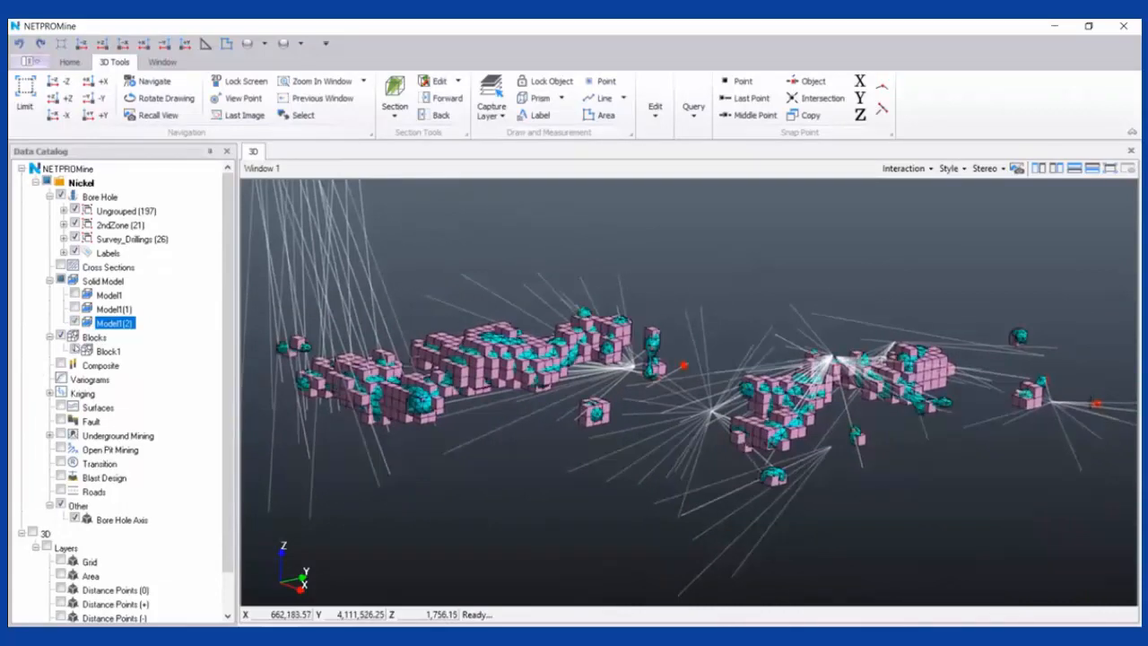
pyautogui.click(75, 351)
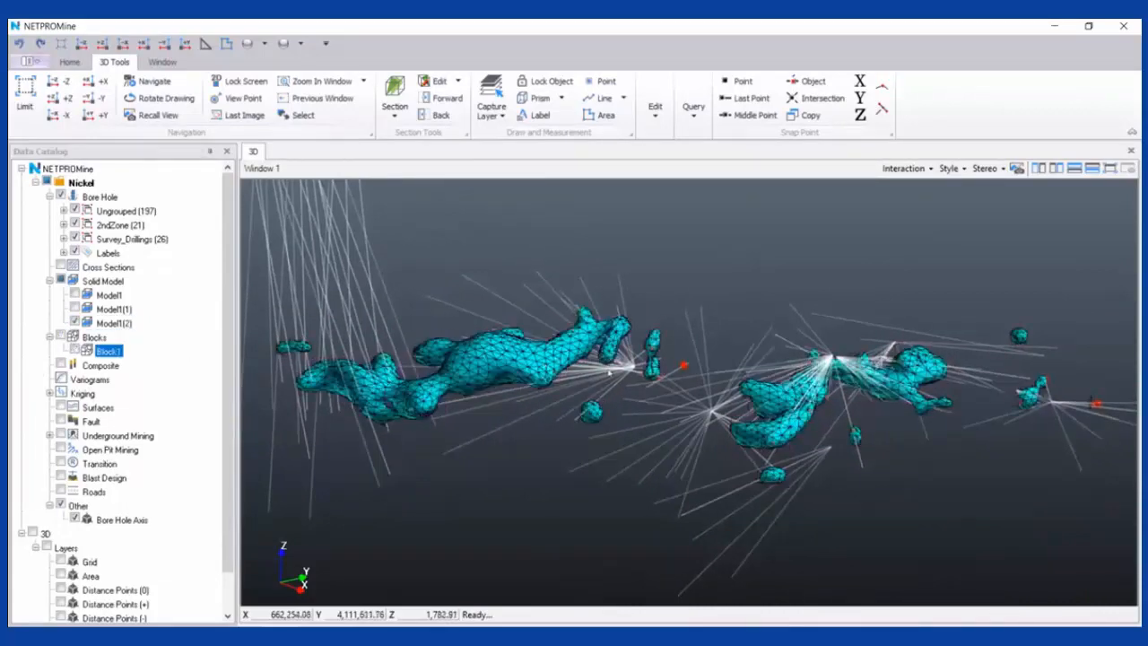
pyautogui.moveTo(544, 365); pyautogui.dragTo(577, 359, button='middle')
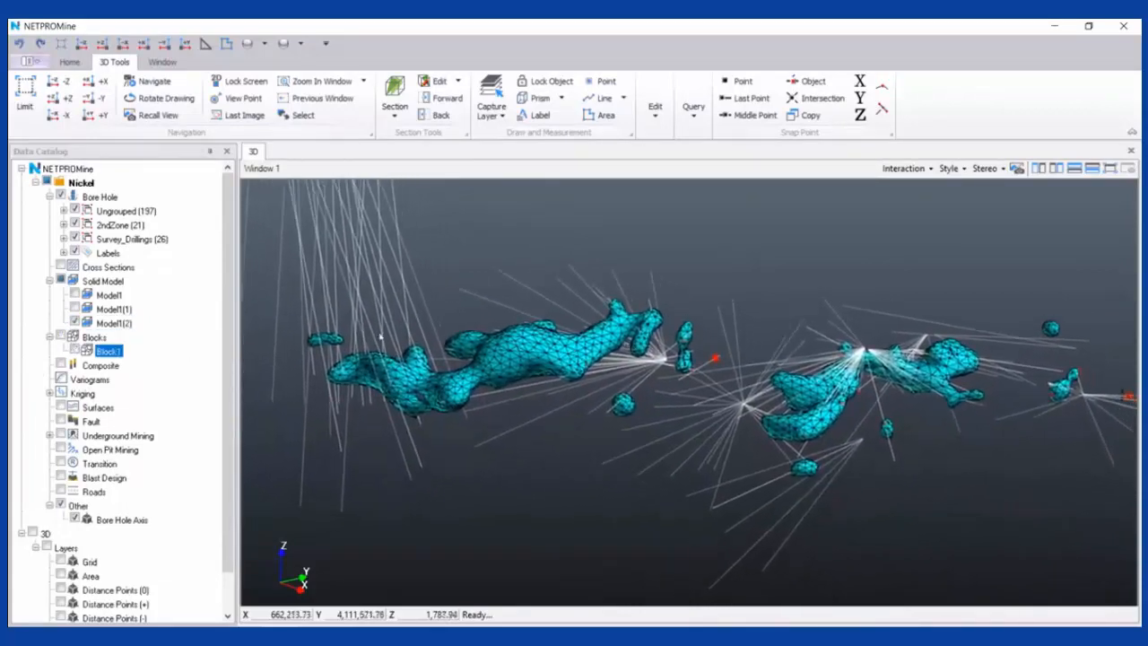
# Open the blocking settings for the Model1(2) solid and set the sub block value to 1
pyautogui.click(148, 325)
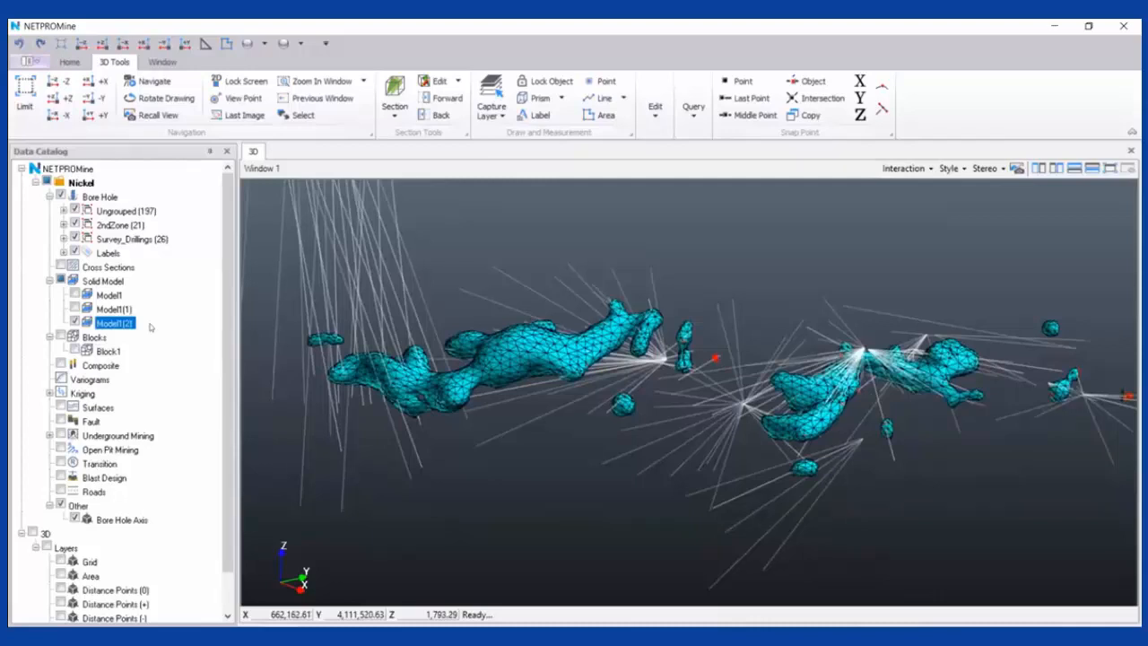
pyautogui.rightClick(137, 323)
pyautogui.click(179, 334)
pyautogui.click(394, 314)
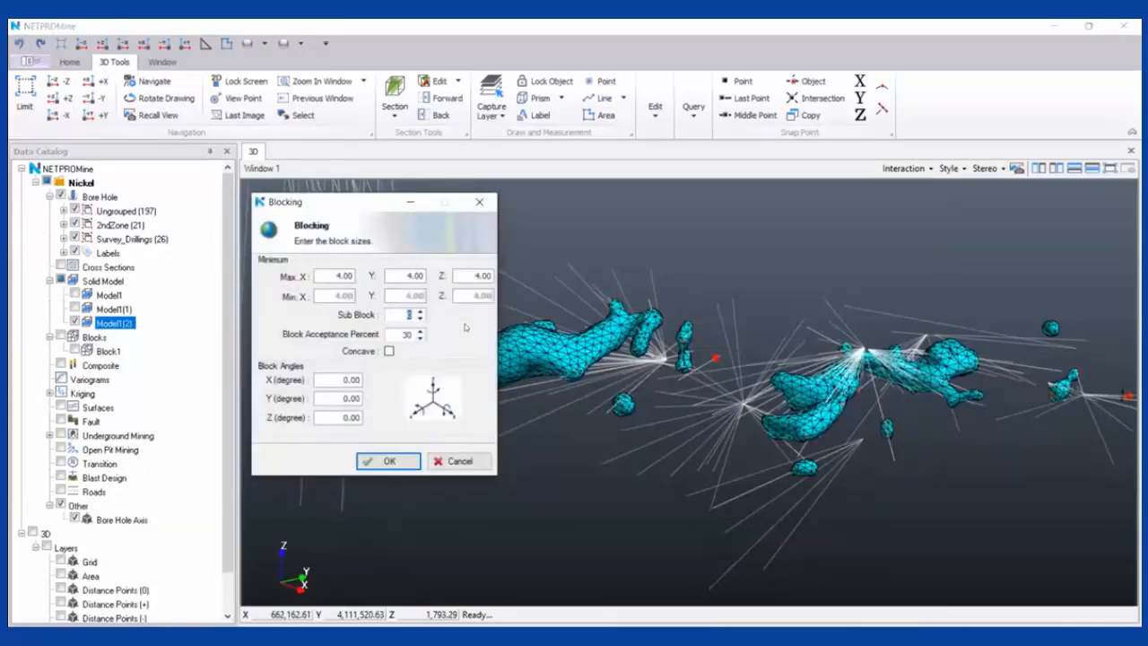
pyautogui.write('1')
pyautogui.click(339, 275)
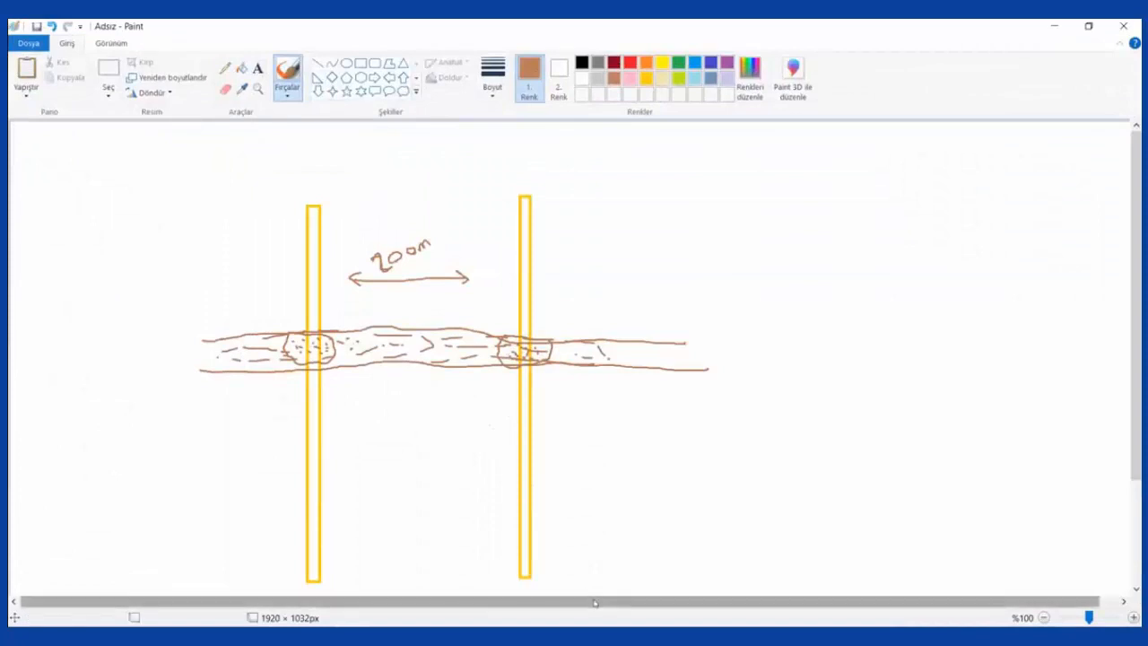
# Switch to Paint and sketch an irregular brown outline beside the drill hole drawing, with a row of three blue-gray squares about 40 × 43 px inside
pyautogui.moveTo(595, 603); pyautogui.dragTo(612, 603)
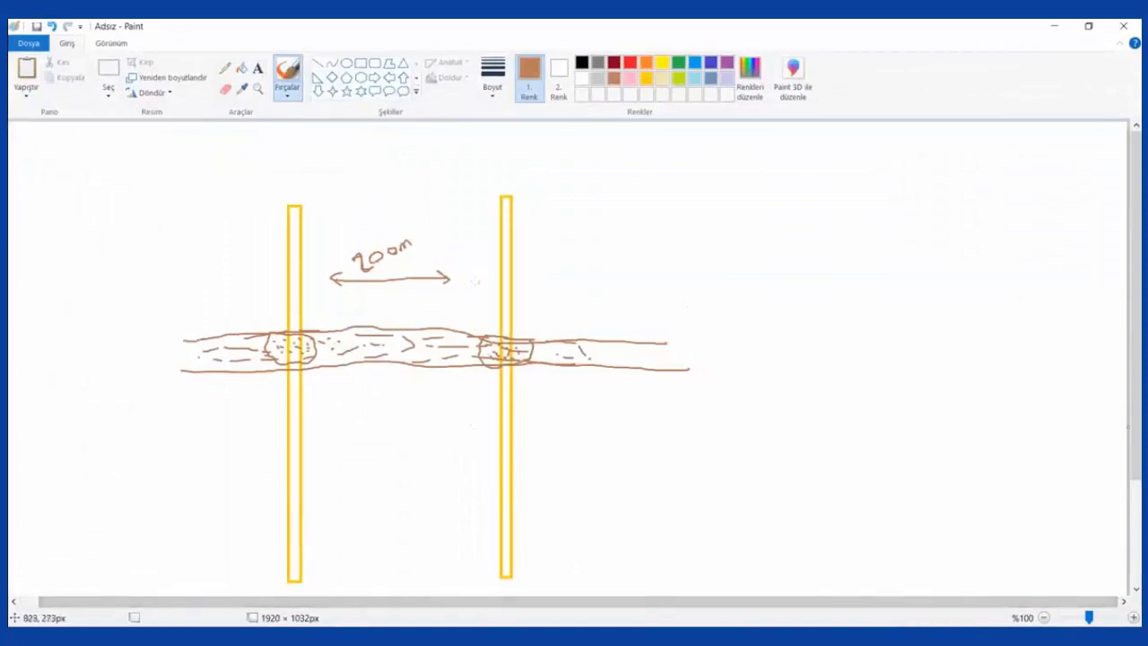
pyautogui.moveTo(804, 305)
pyautogui.mouseDown()
pyautogui.moveTo(717, 290)
pyautogui.moveTo(662, 253)
pyautogui.moveTo(783, 207)
pyautogui.moveTo(922, 220)
pyautogui.moveTo(808, 305)
pyautogui.mouseUp()
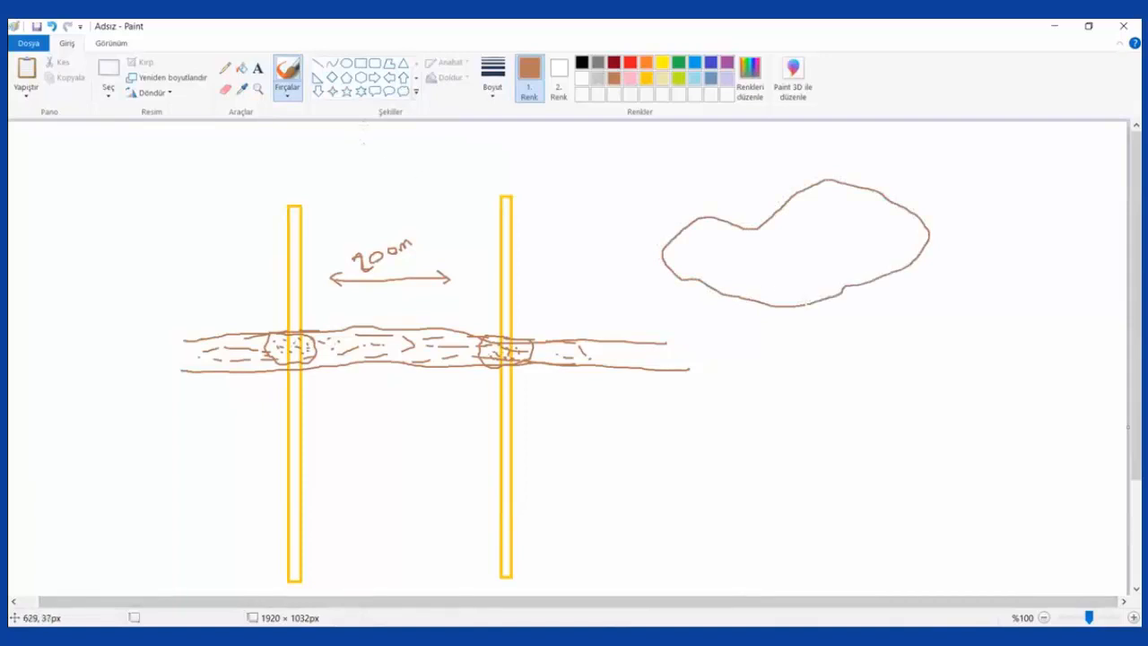
pyautogui.click(360, 63)
pyautogui.click(678, 78)
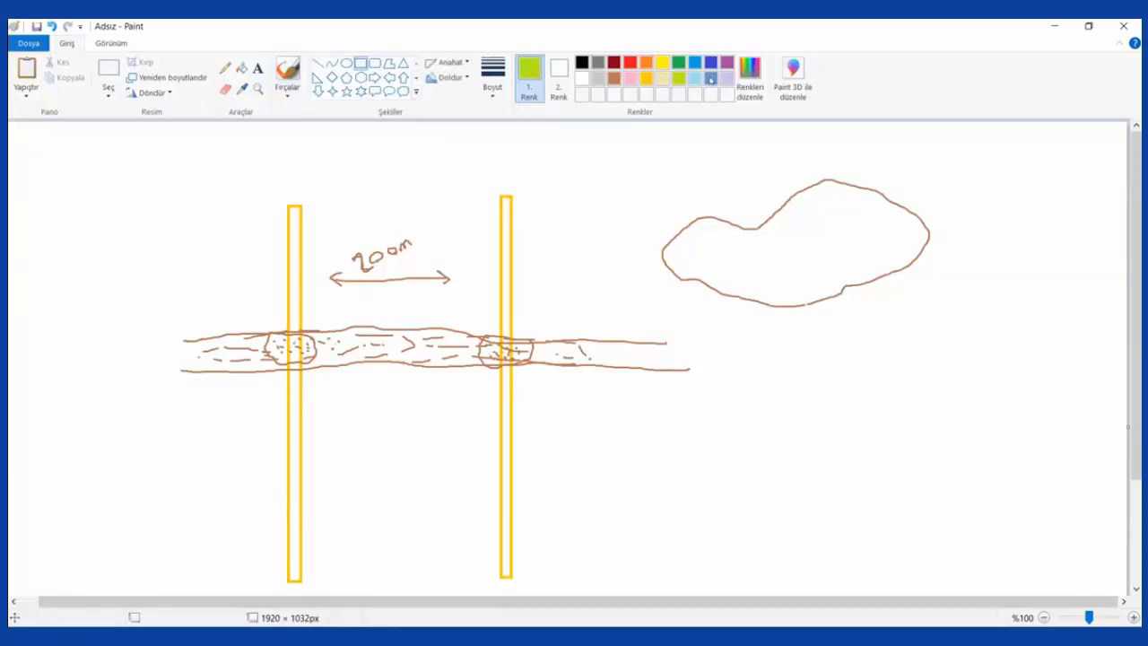
pyautogui.click(711, 79)
pyautogui.moveTo(738, 244); pyautogui.dragTo(762, 270)
pyautogui.moveTo(763, 244)
pyautogui.mouseDown()
pyautogui.moveTo(788, 269)
pyautogui.moveTo(812, 269)
pyautogui.mouseUp()
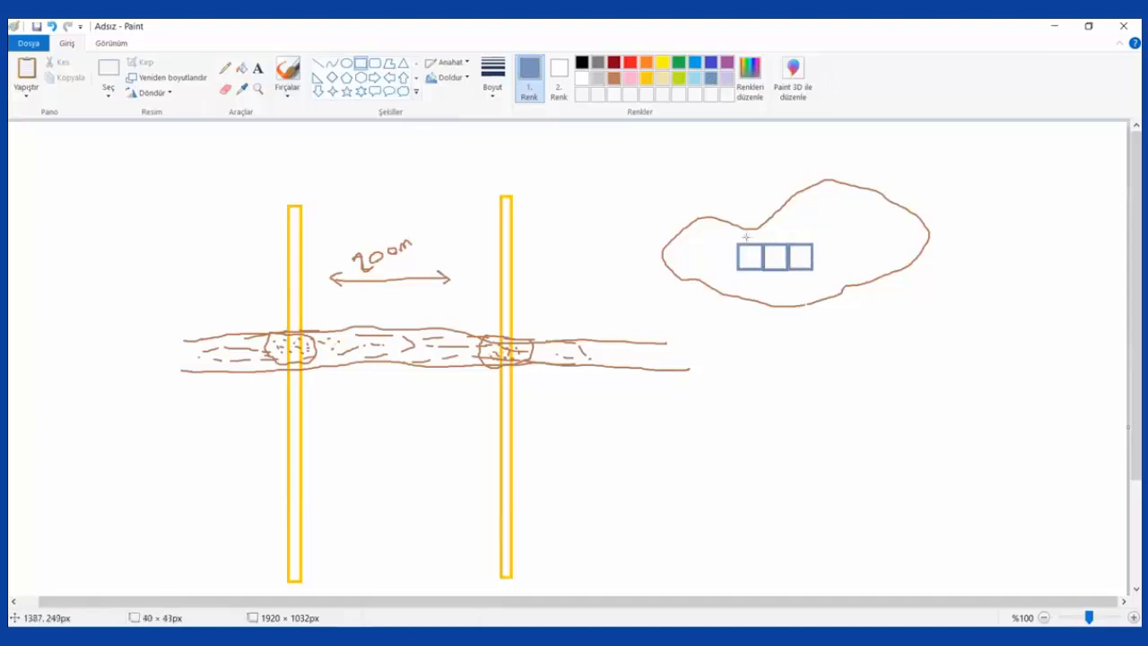
# Add smaller sub-block squares, about 16 × 19 px, above the row of three squares along the outline's upper edge
pyautogui.moveTo(738, 231); pyautogui.dragTo(762, 242)
pyautogui.moveTo(760, 216); pyautogui.dragTo(769, 226)
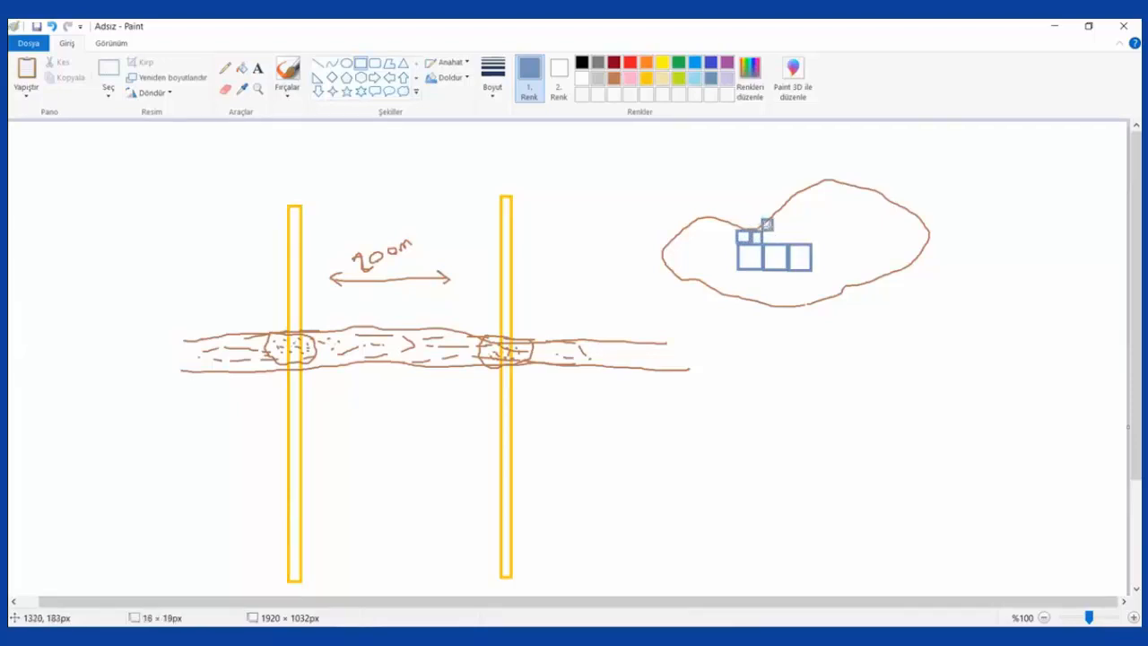
pyautogui.moveTo(769, 224)
pyautogui.mouseDown()
pyautogui.moveTo(781, 217)
pyautogui.moveTo(788, 230)
pyautogui.mouseUp()
pyautogui.click(817, 234)
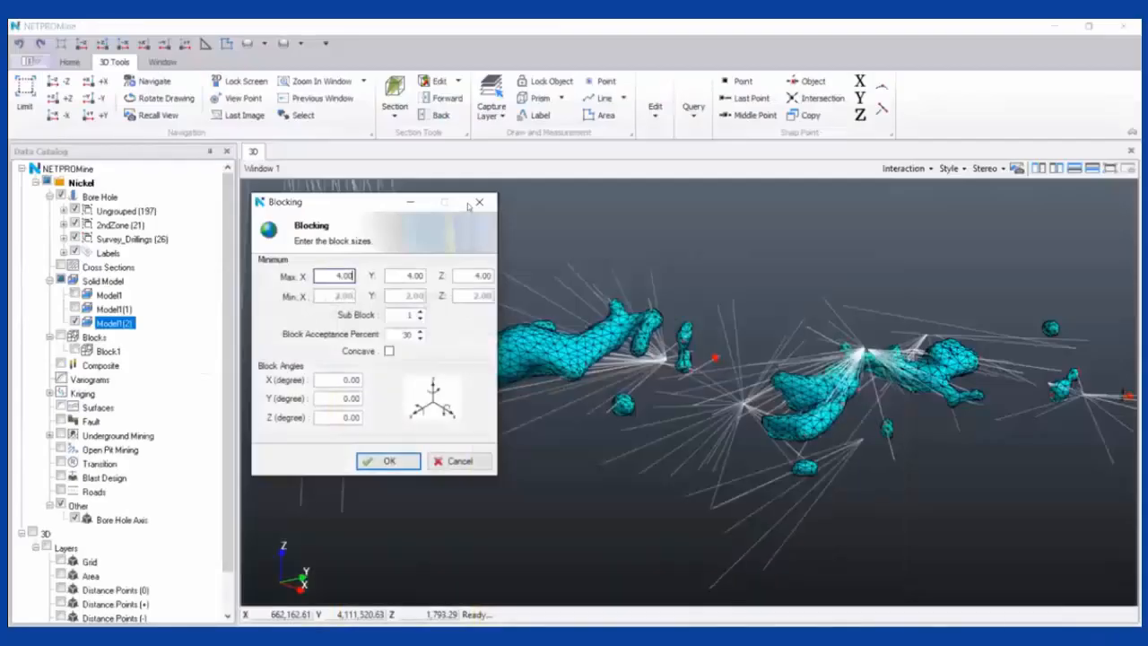
# Switch back to NETPROMine, create a block model from Model1(2) with 4.00 maximum block sizes, sub block 1 and 30 percent acceptance, and hide the solid
pyautogui.click(479, 201)
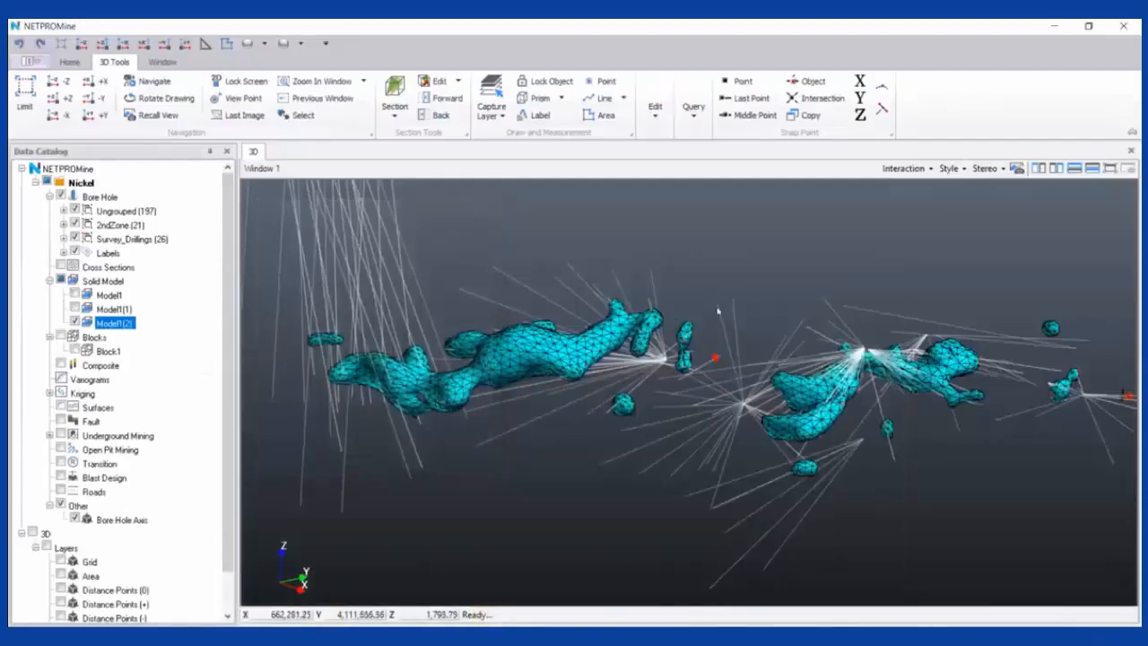
pyautogui.moveTo(533, 365); pyautogui.dragTo(545, 382, button='middle')
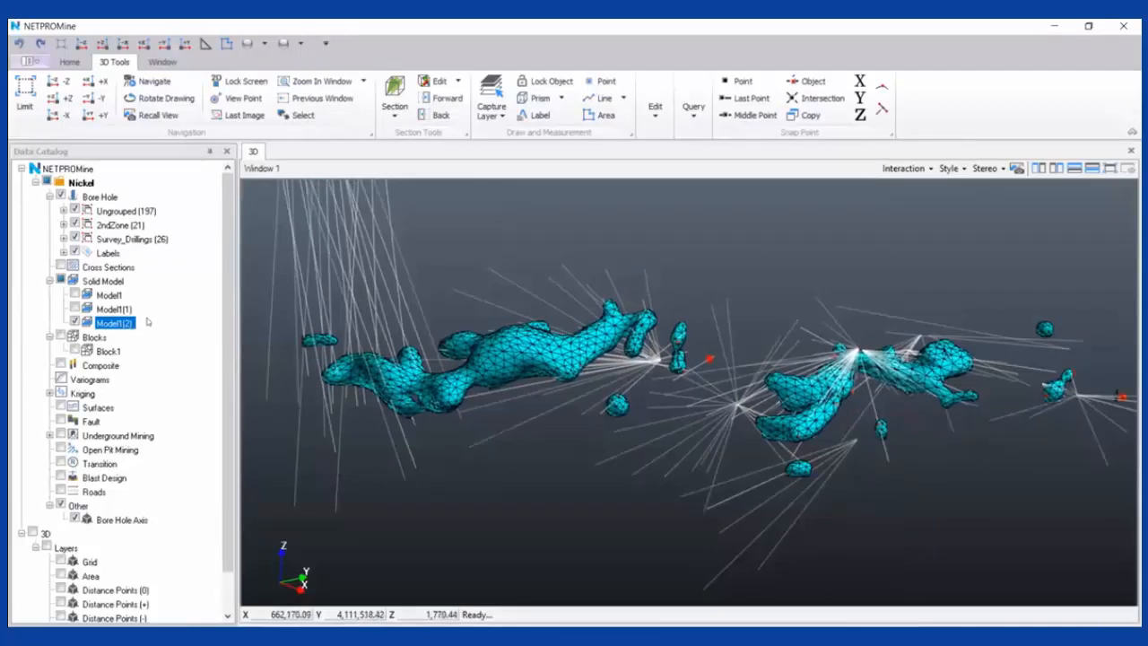
pyautogui.rightClick(148, 320)
pyautogui.click(183, 329)
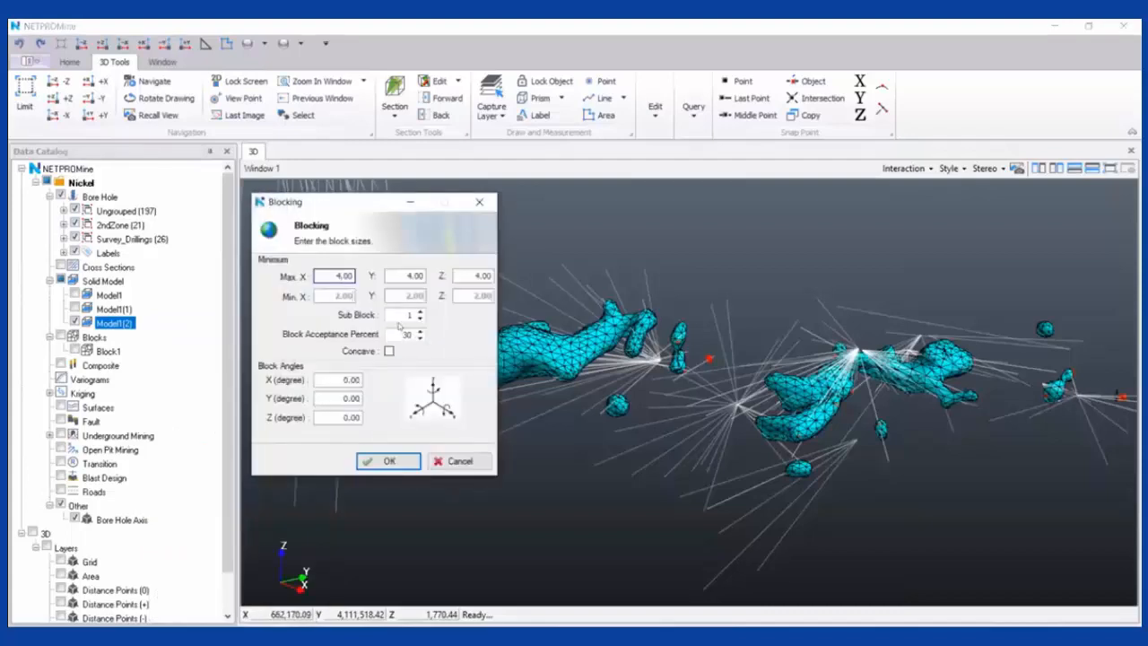
pyautogui.click(386, 457)
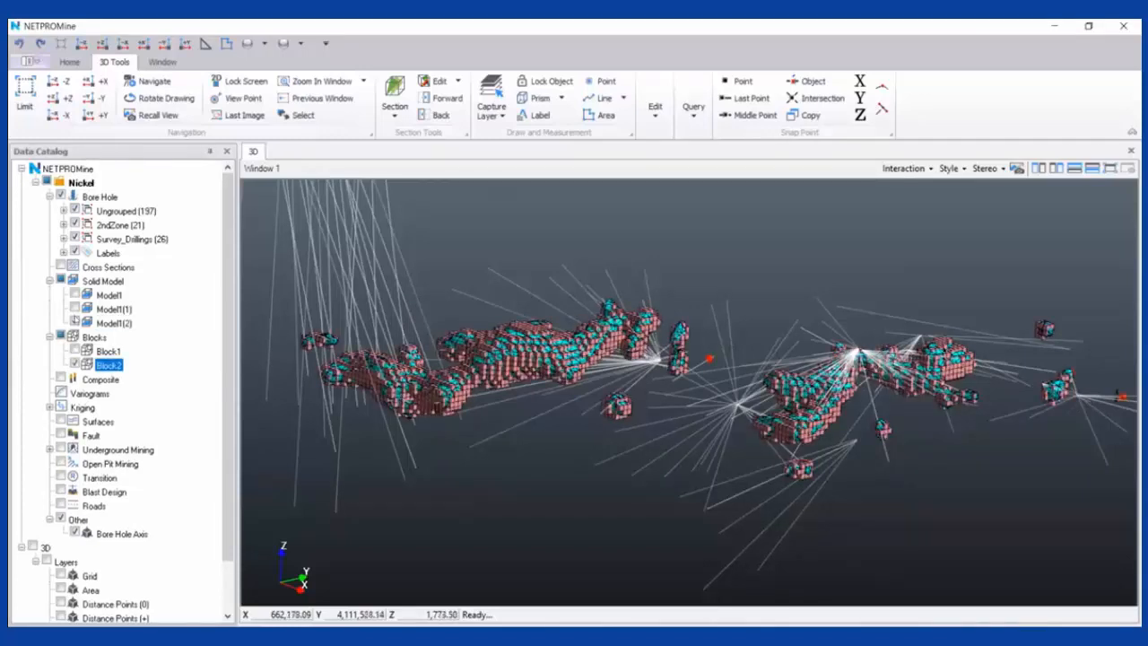
pyautogui.click(68, 319)
pyautogui.click(75, 322)
# Examine the sub-blocked Block2 model from above, up close and from several oblique angles along its length
pyautogui.scroll(2, 745, 395)
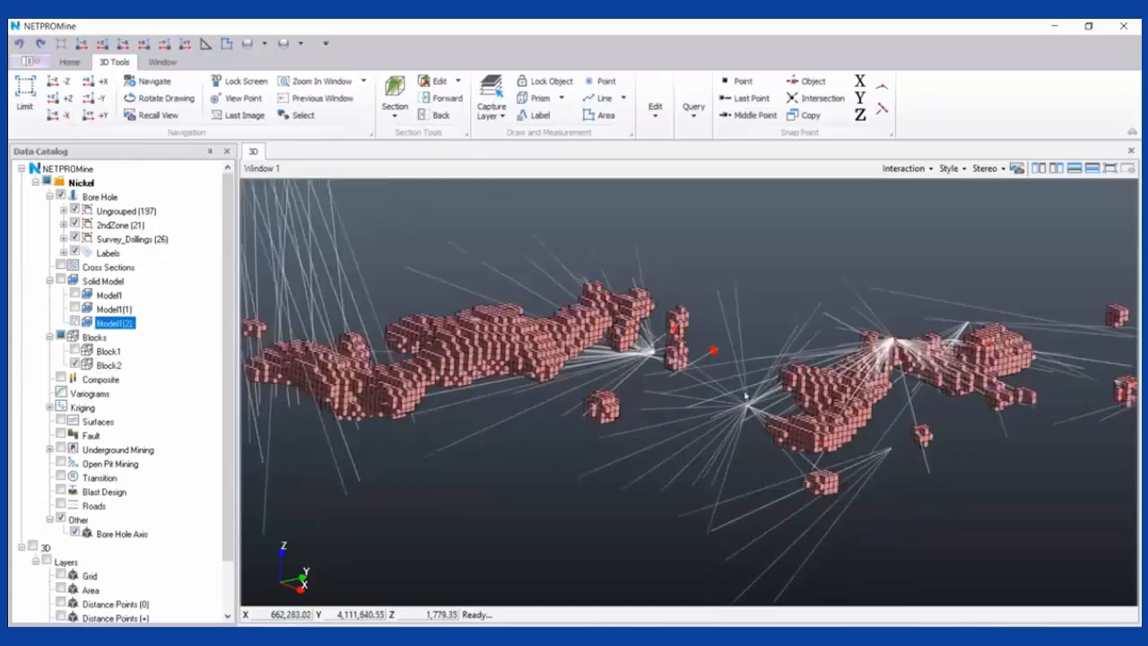
pyautogui.scroll(4, 777, 409)
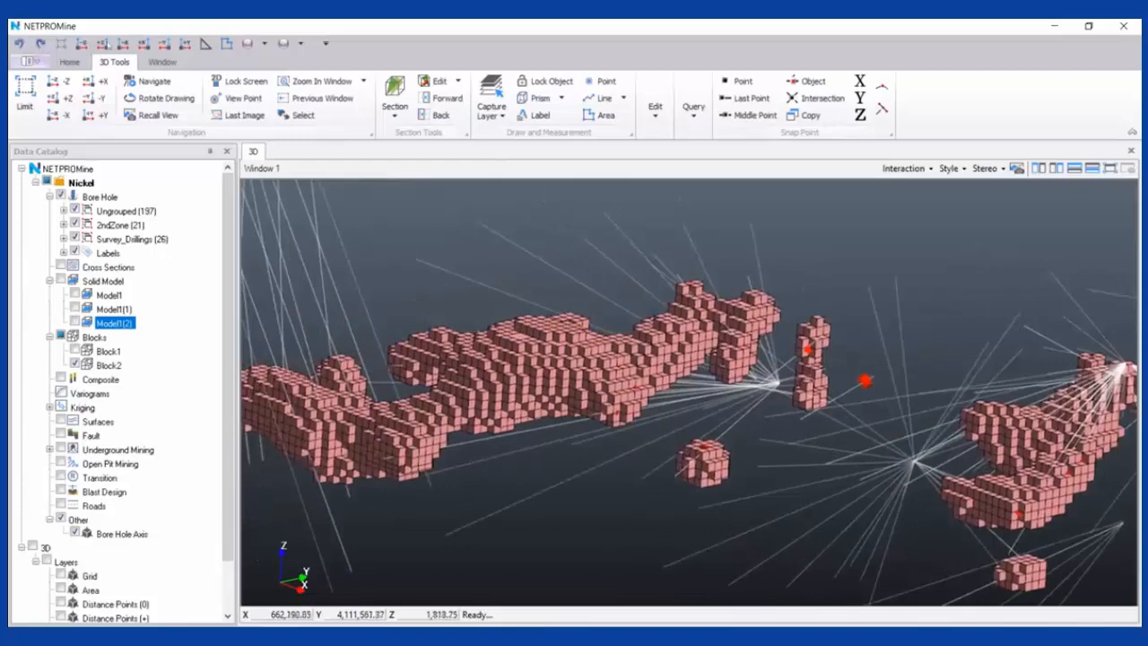
pyautogui.click(83, 42)
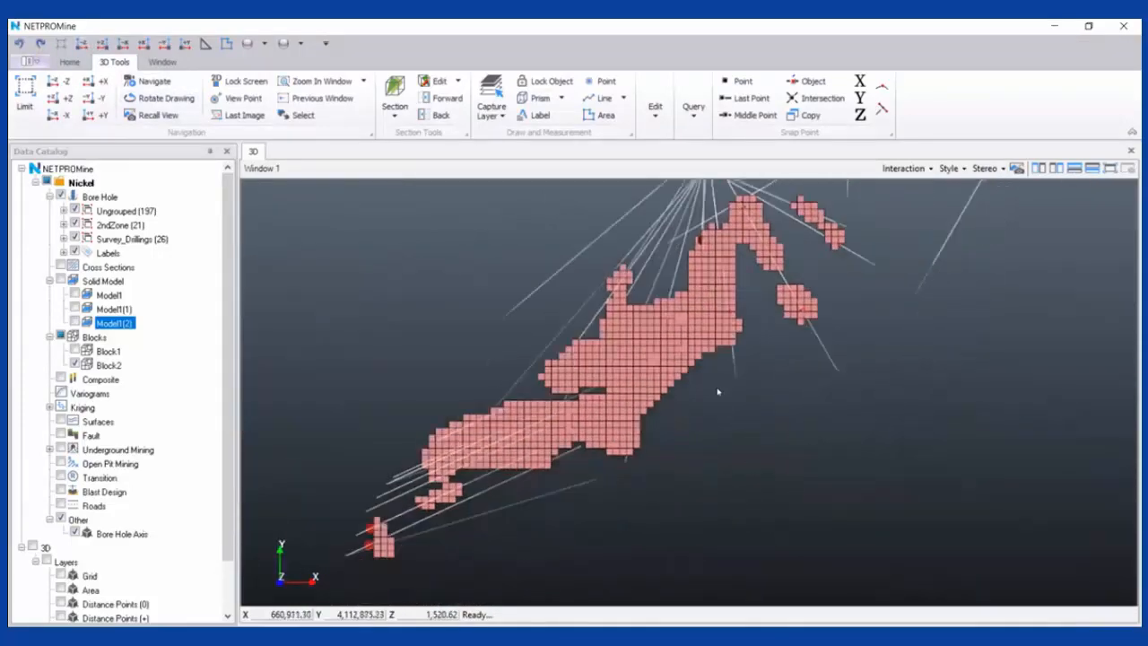
pyautogui.scroll(5, 759, 367)
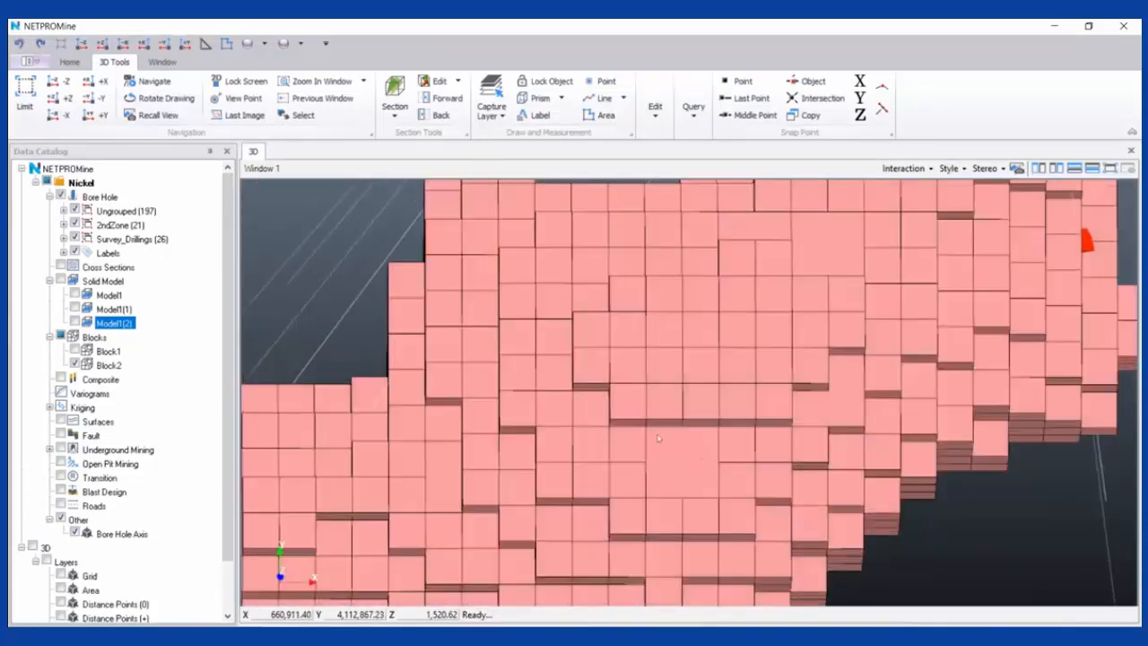
pyautogui.moveTo(659, 438); pyautogui.dragTo(773, 413)
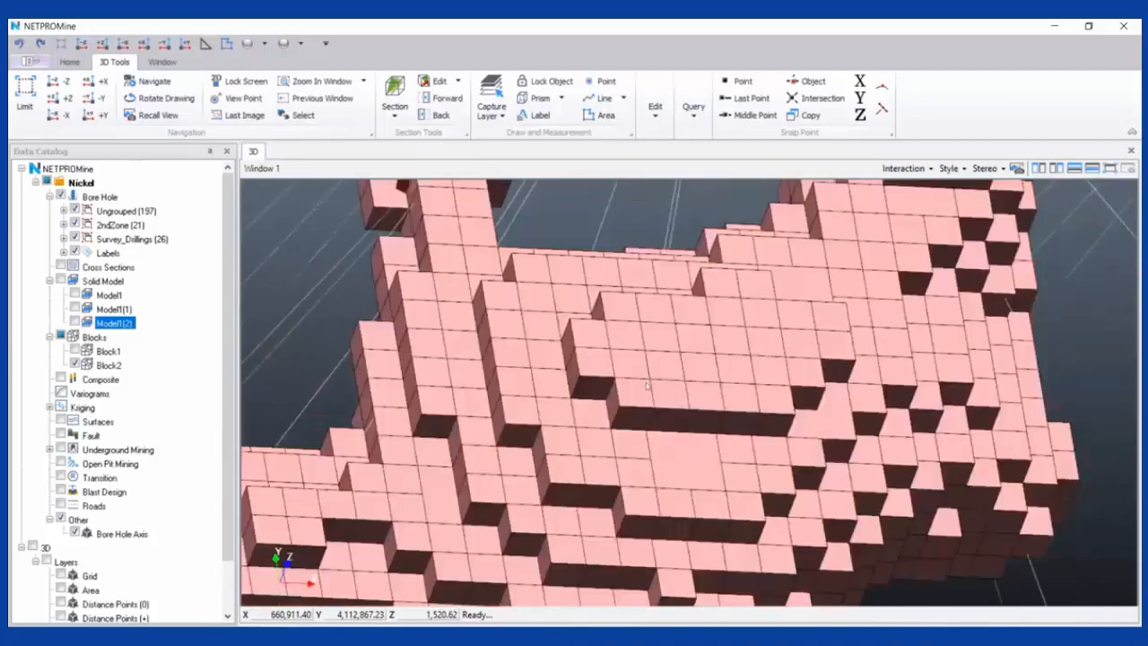
pyautogui.moveTo(647, 386); pyautogui.dragTo(766, 335)
pyautogui.moveTo(851, 440); pyautogui.dragTo(791, 416)
pyautogui.moveTo(738, 458); pyautogui.dragTo(696, 392)
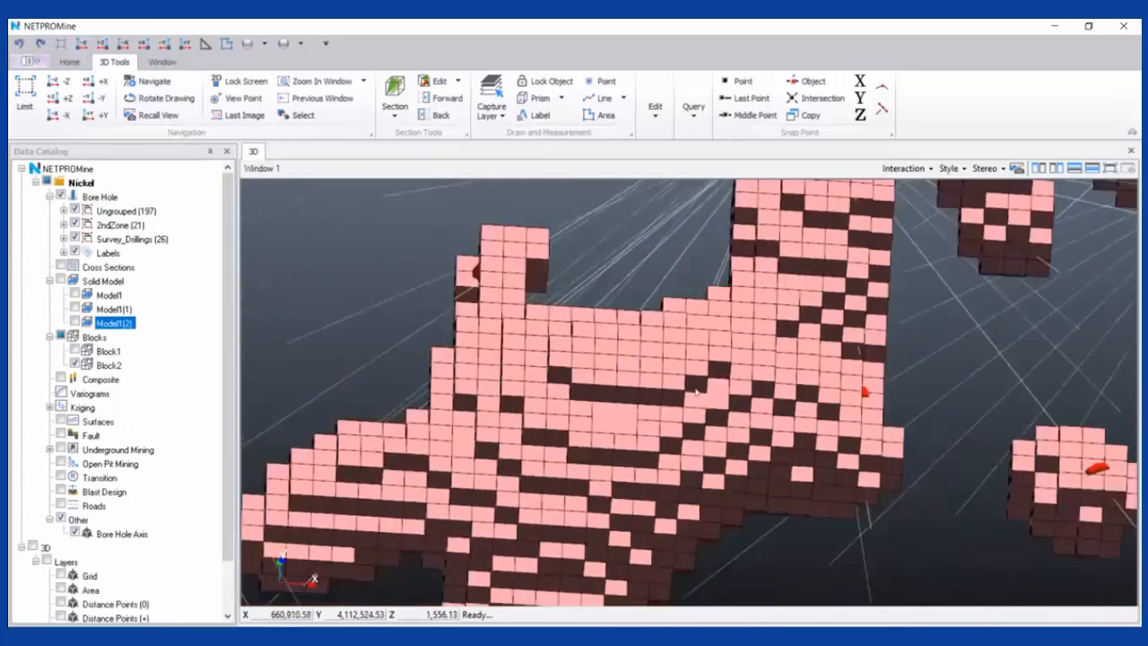
pyautogui.moveTo(811, 327); pyautogui.dragTo(759, 363)
pyautogui.moveTo(918, 346); pyautogui.dragTo(821, 282)
pyautogui.moveTo(794, 336); pyautogui.dragTo(120, 371)
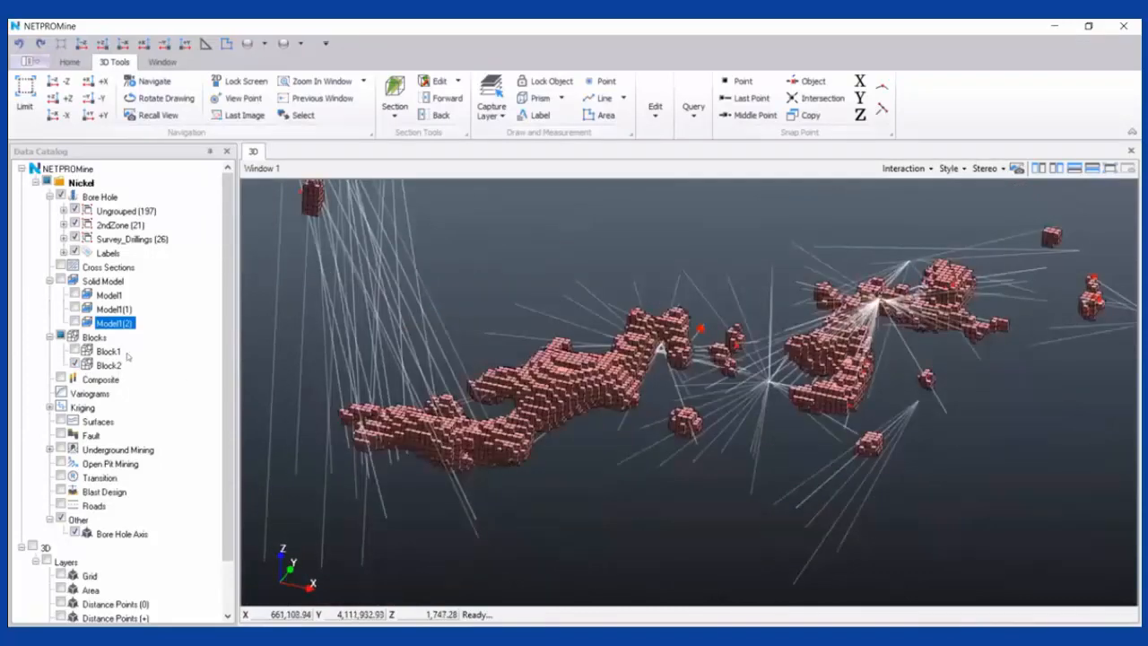
# Display Block1 in place of Block2 and open Block1's properties
pyautogui.click(76, 365)
pyautogui.click(76, 351)
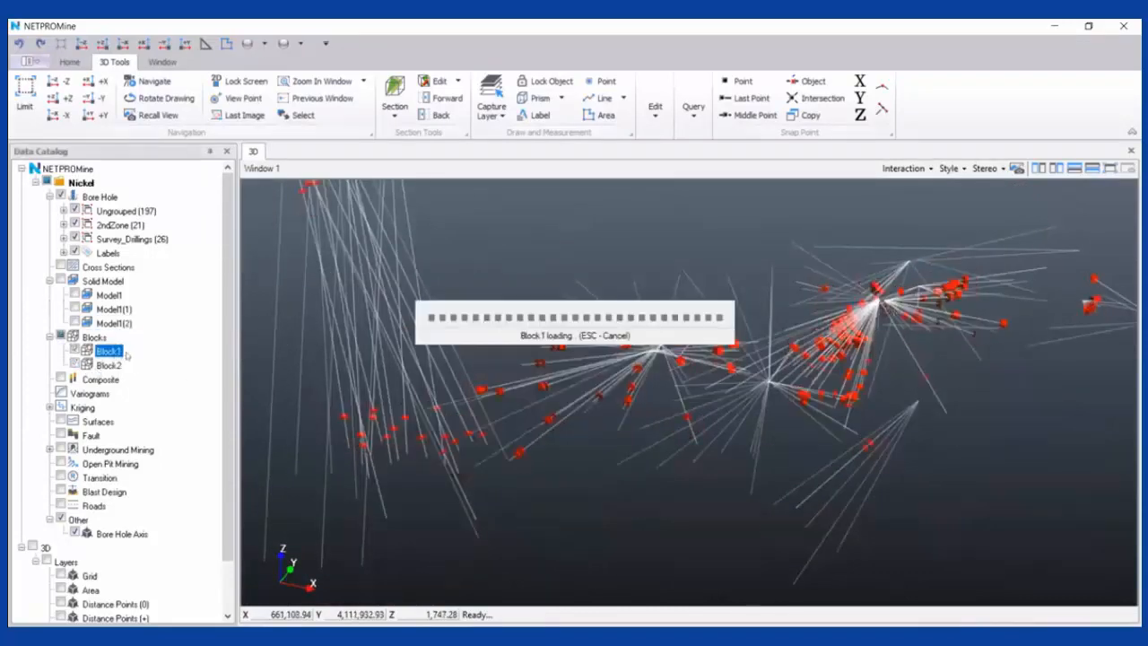
pyautogui.rightClick(128, 354)
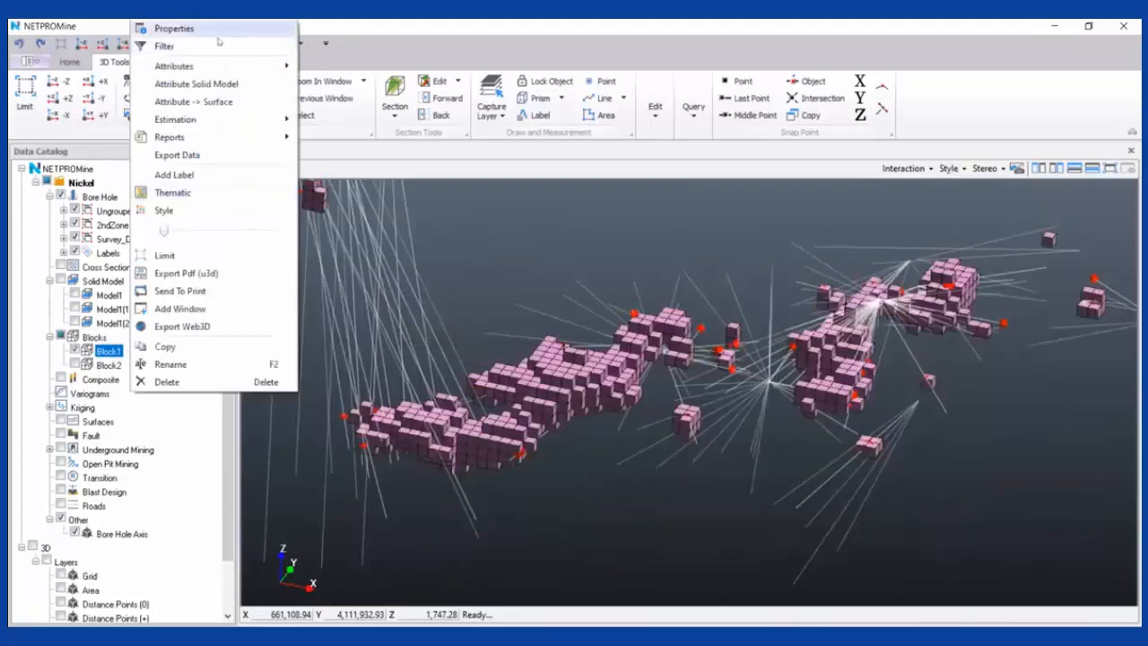
pyautogui.click(176, 27)
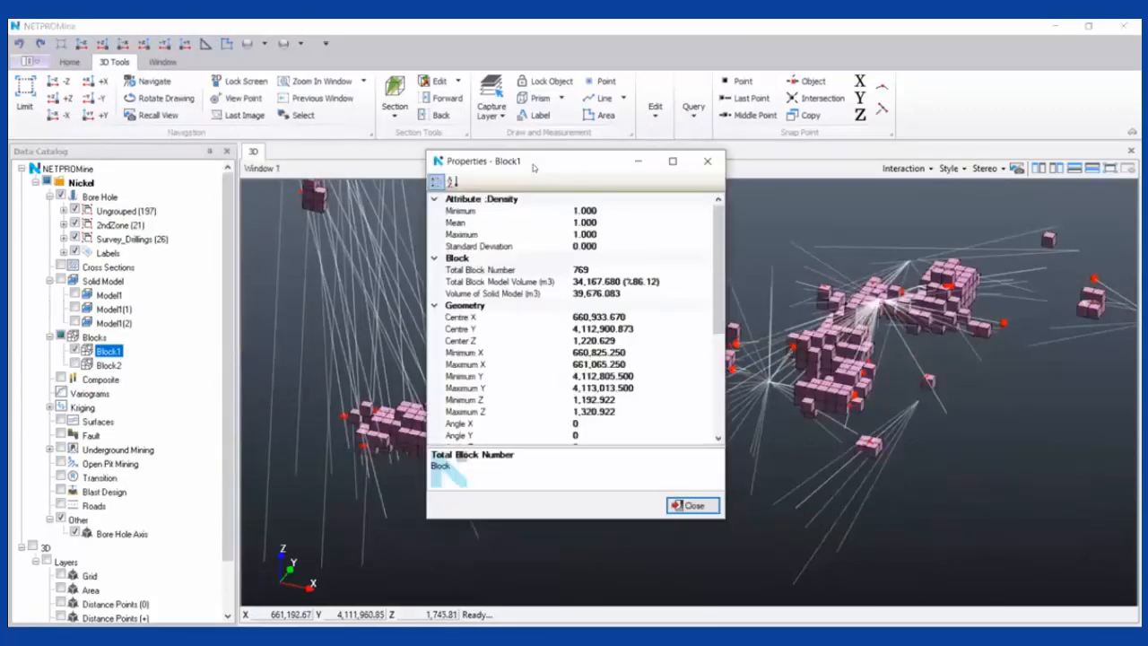
pyautogui.moveTo(532, 168); pyautogui.dragTo(369, 214)
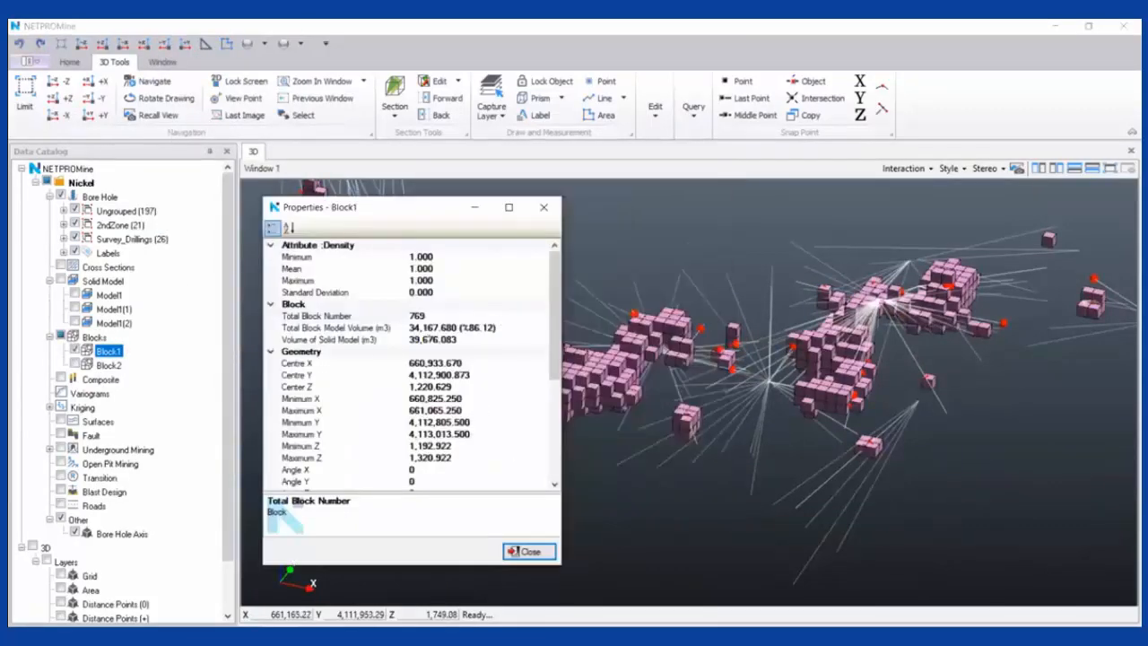
# Check Block1's total block model volume and its percentage of the solid volume, and close the properties
pyautogui.click(341, 328)
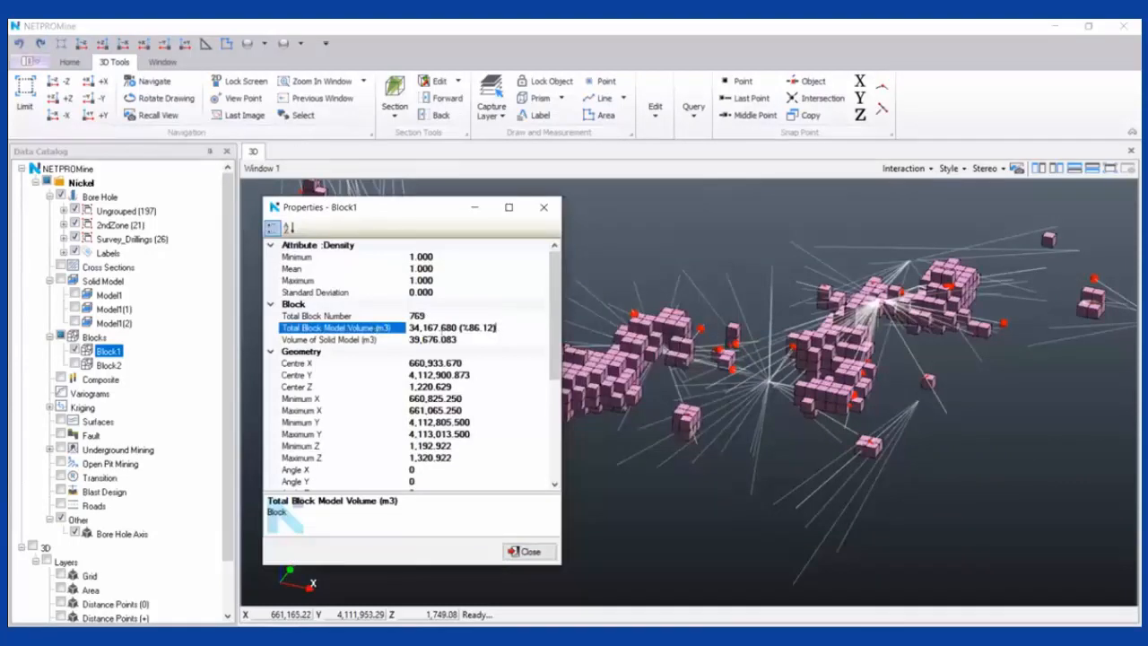
pyautogui.doubleClick(496, 328)
pyautogui.click(466, 328)
pyautogui.moveTo(466, 330); pyautogui.dragTo(482, 332)
pyautogui.click(483, 332)
pyautogui.click(543, 207)
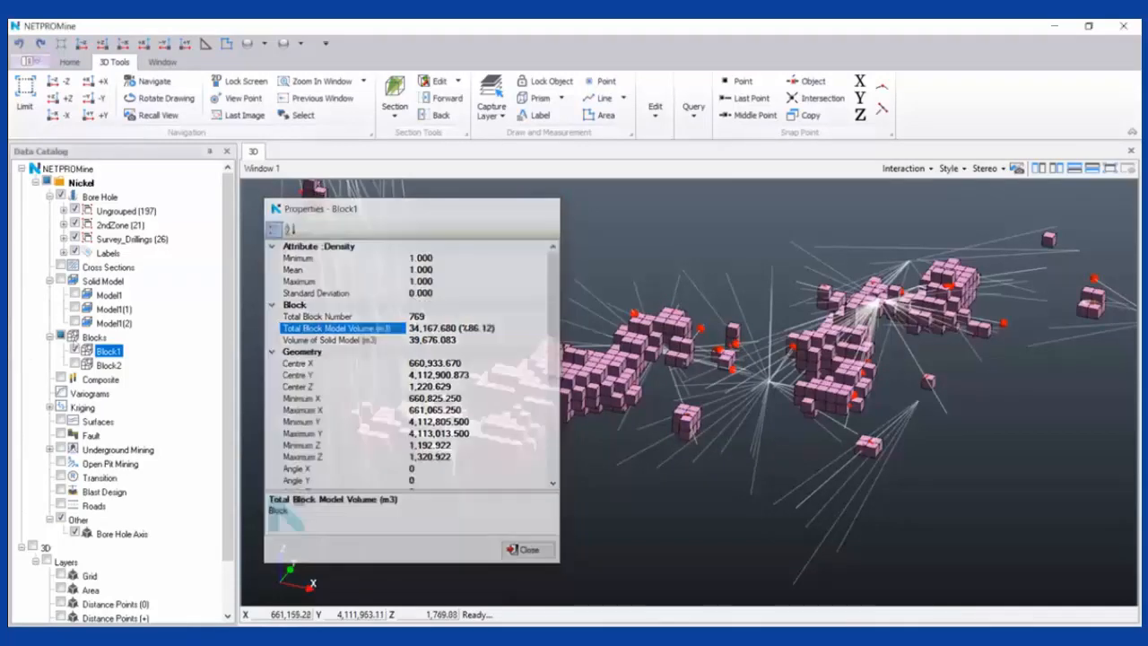
# Display Block2 in place of Block1 and open Block2's properties
pyautogui.click(75, 365)
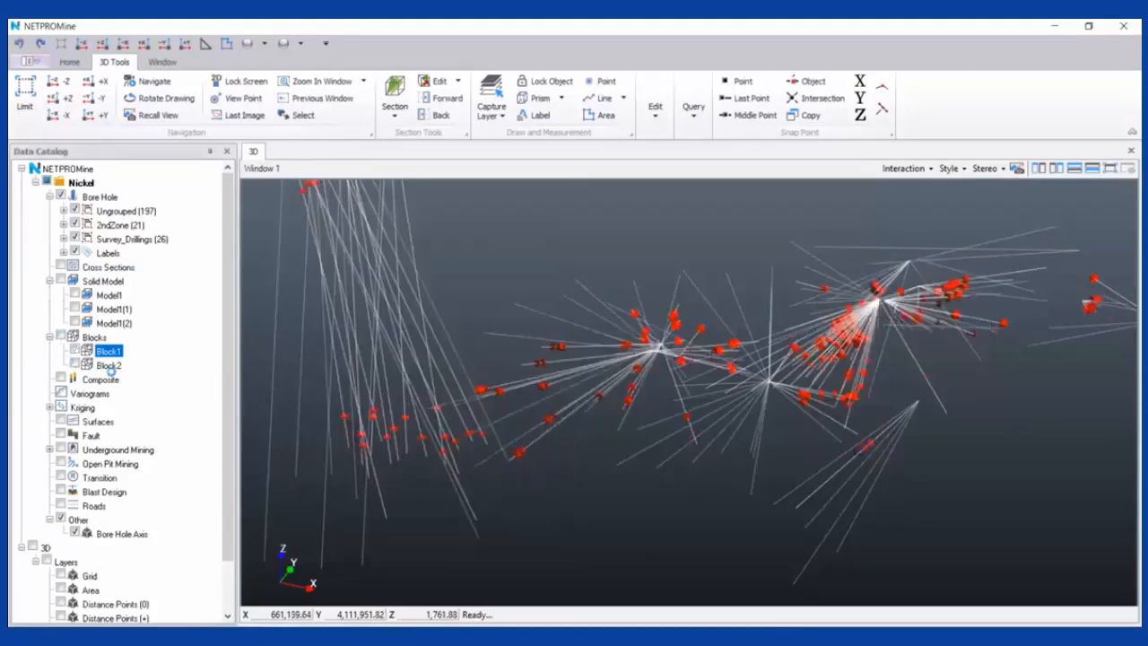
pyautogui.click(116, 366)
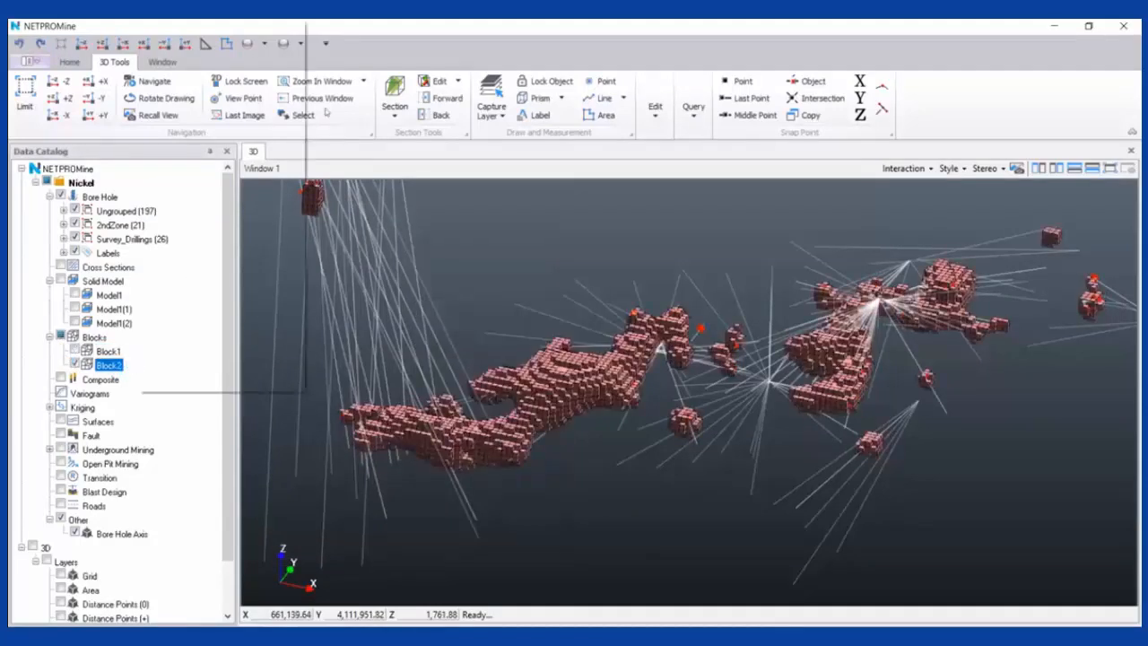
pyautogui.rightClick(137, 366)
pyautogui.click(259, 30)
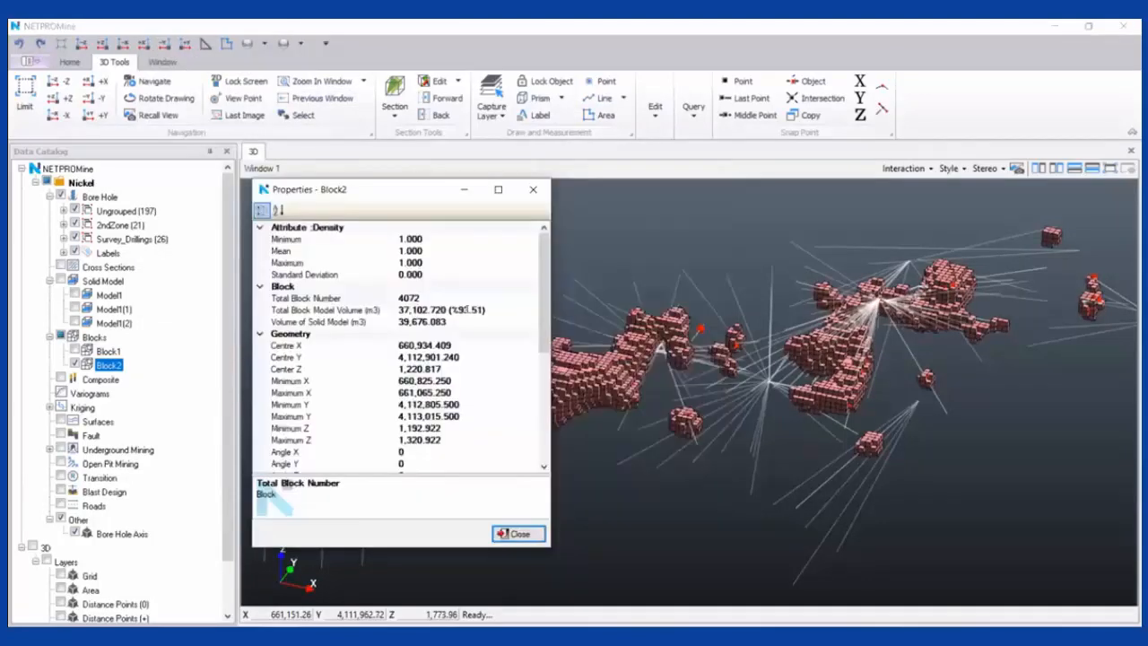
# Compare Block2's total block model volume and percentage with the volume of the solid model
pyautogui.click(460, 309)
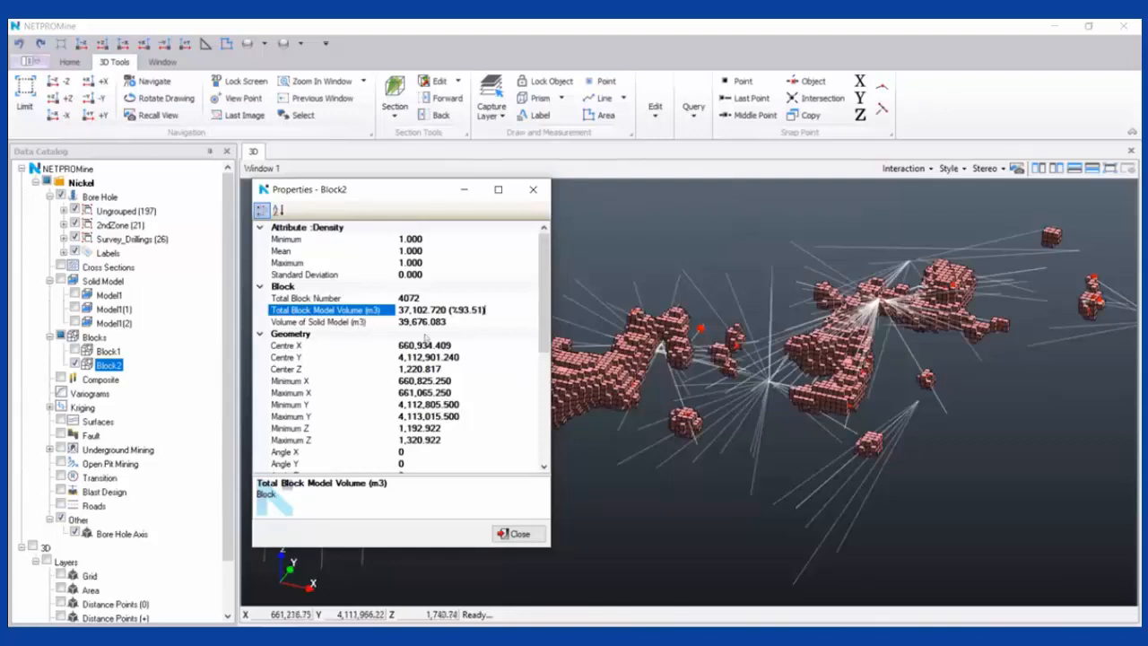
pyautogui.click(500, 318)
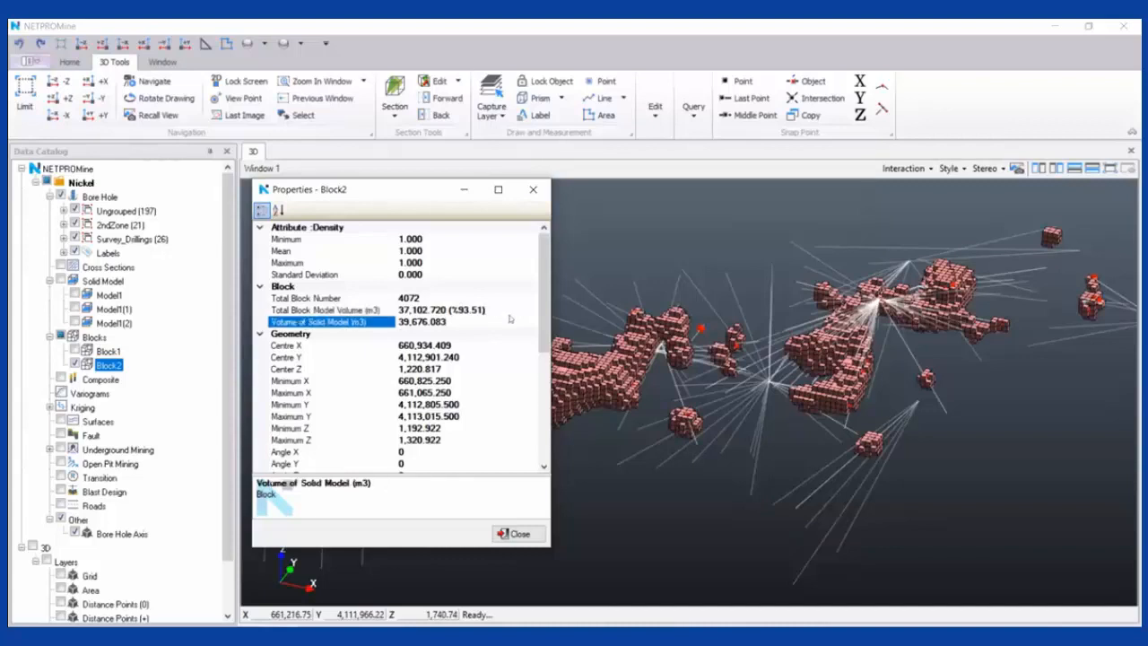
pyautogui.doubleClick(510, 315)
pyautogui.click(509, 315)
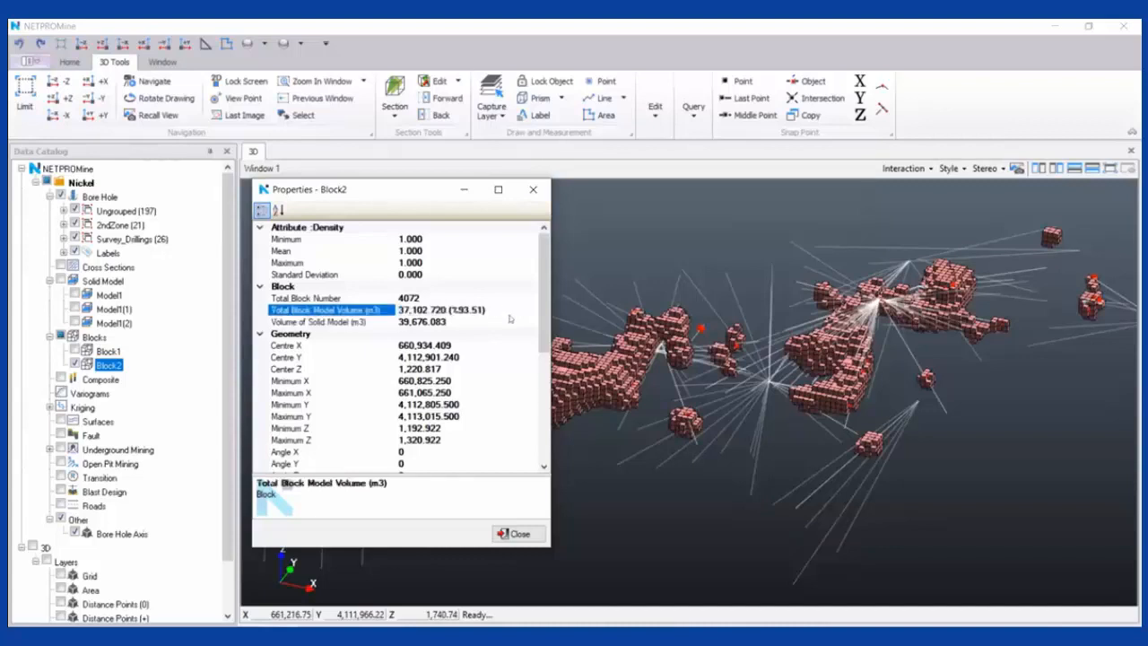
# Close Block2's properties and display solid Model1(2) in place of Block2
pyautogui.click(533, 189)
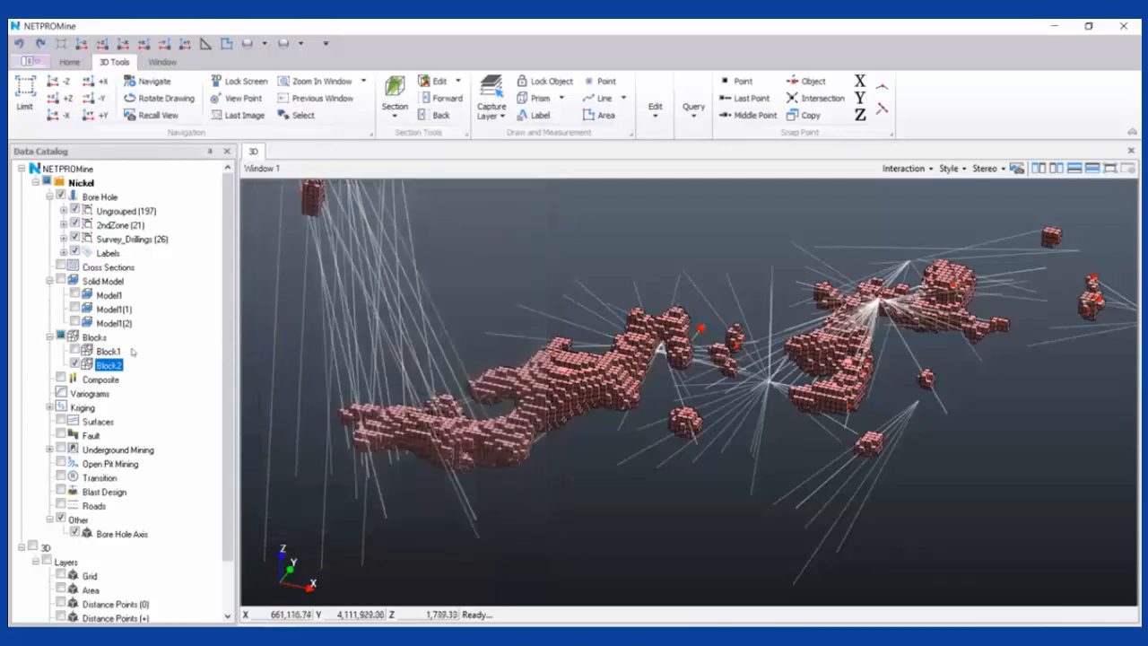
pyautogui.rightClick(117, 365)
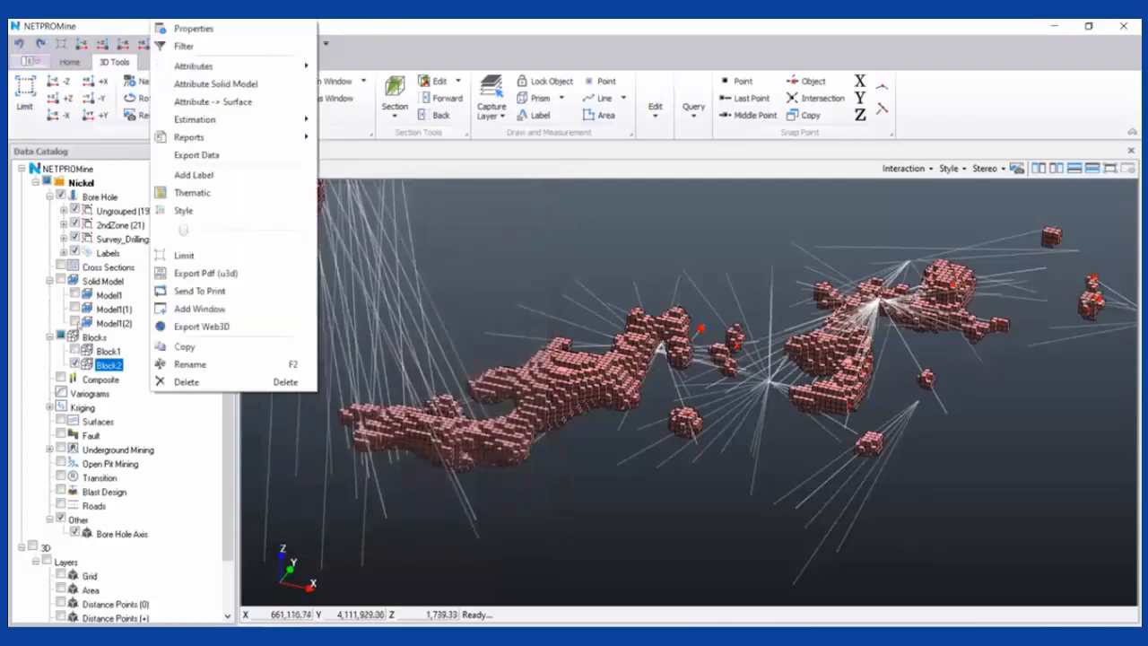
pyautogui.click(172, 326)
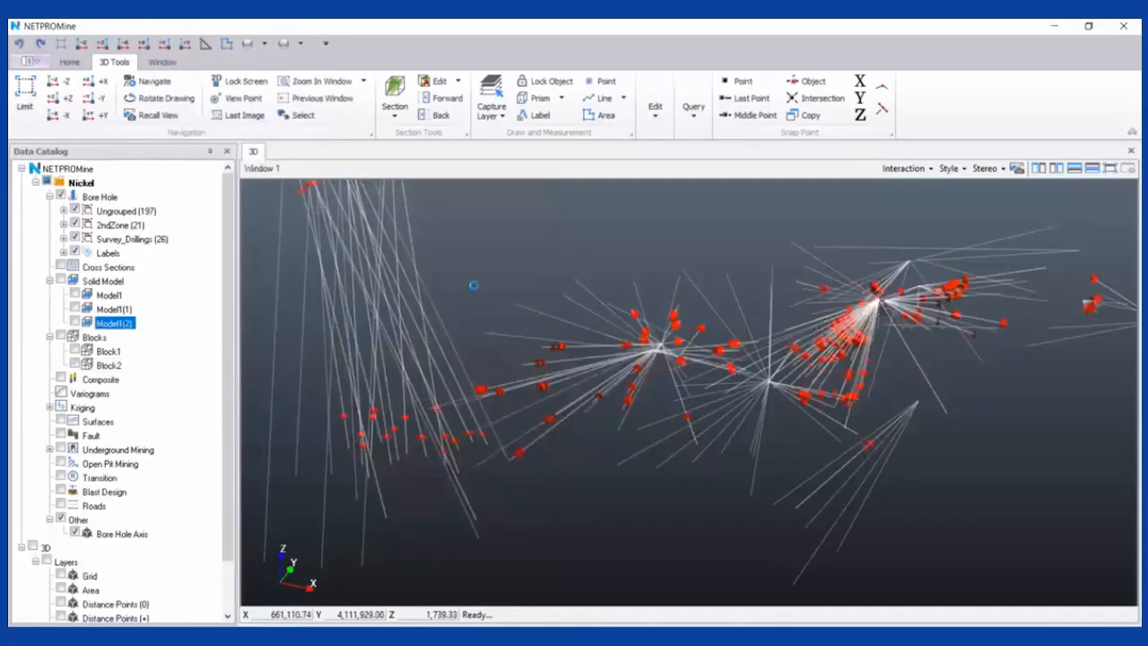
# Review the block size and sub-block options in the blocking settings of Model1(2), and close them without creating blocks
pyautogui.rightClick(125, 322)
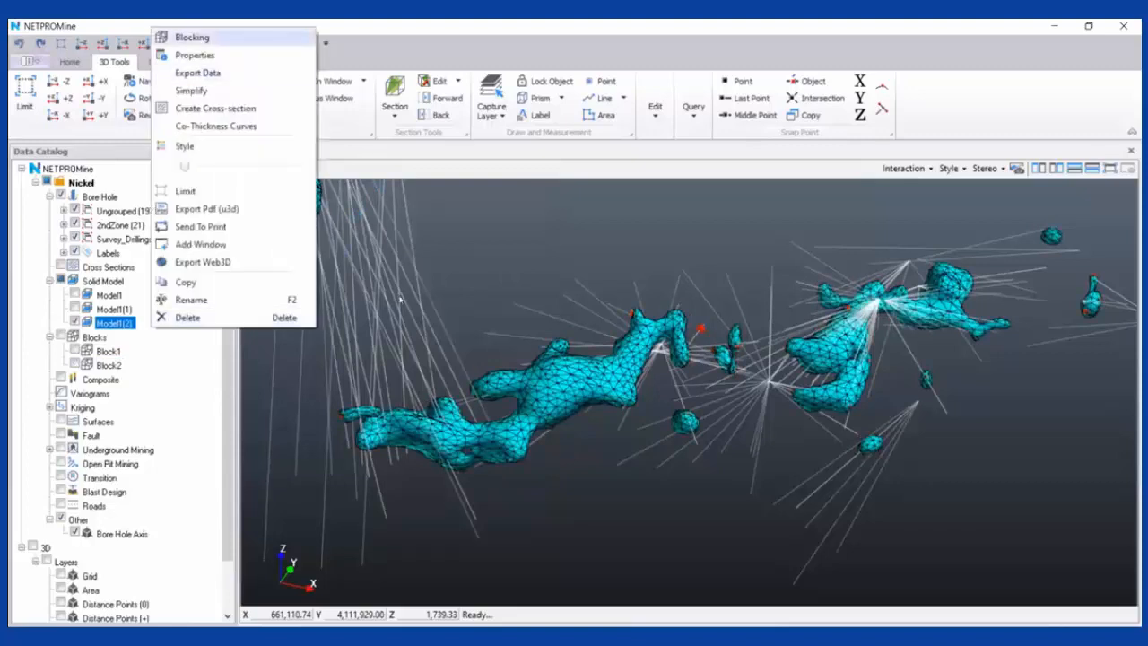
pyautogui.click(190, 37)
pyautogui.click(420, 312)
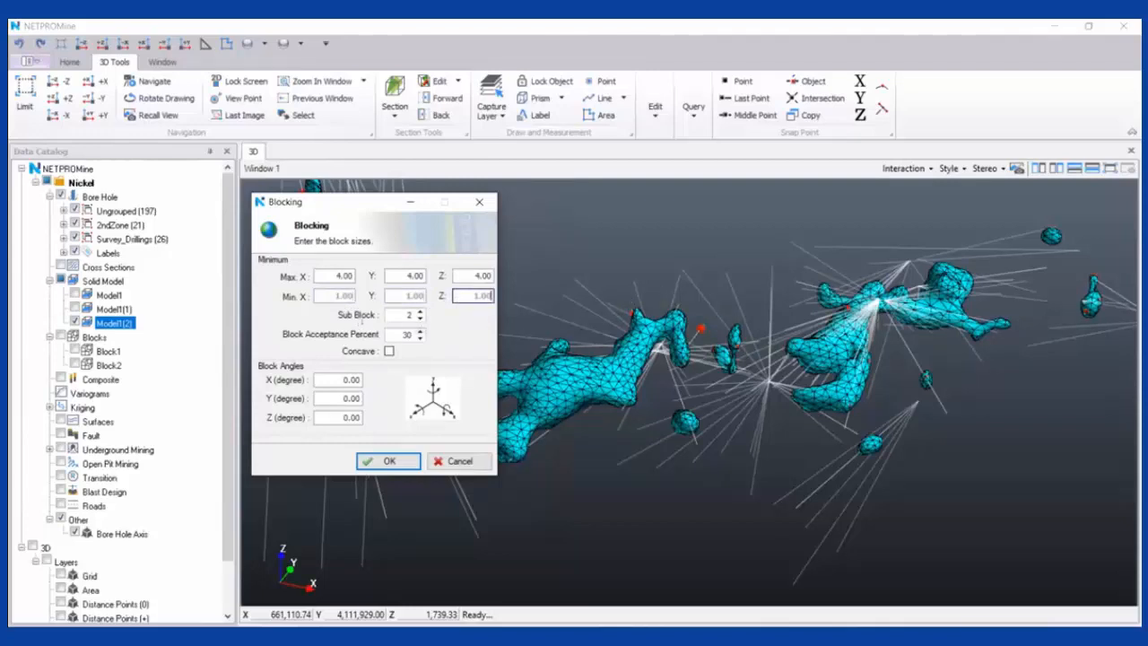
pyautogui.click(394, 316)
pyautogui.click(482, 203)
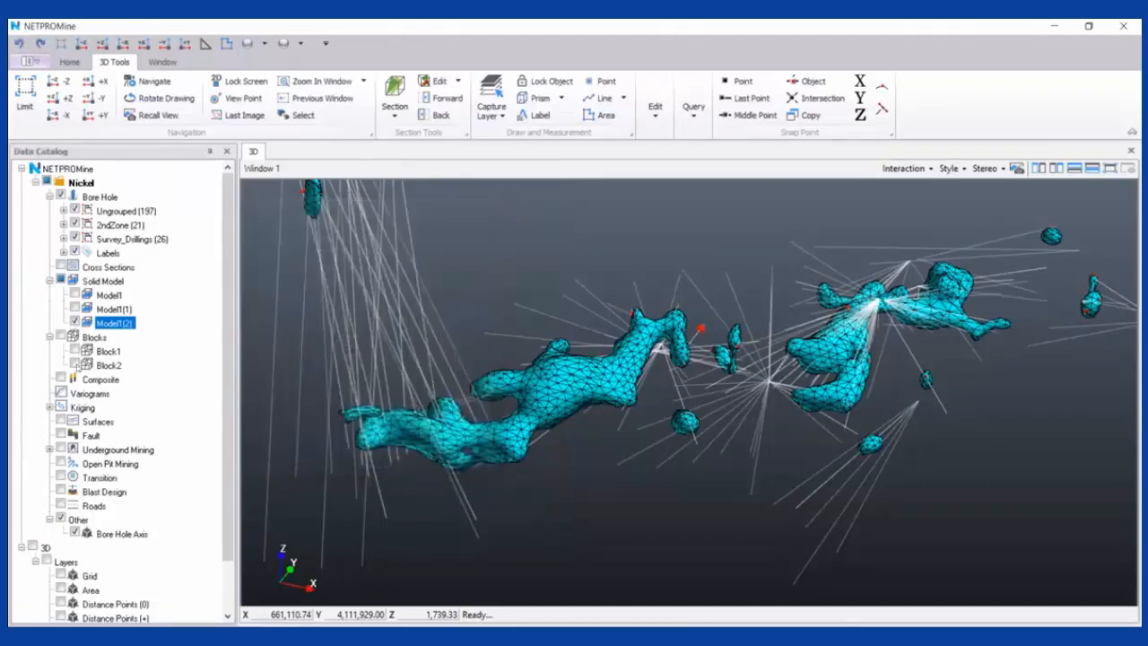
# Display Block2 in place of Model1(2) and examine its blocks up close and across the whole deposit
pyautogui.click(75, 365)
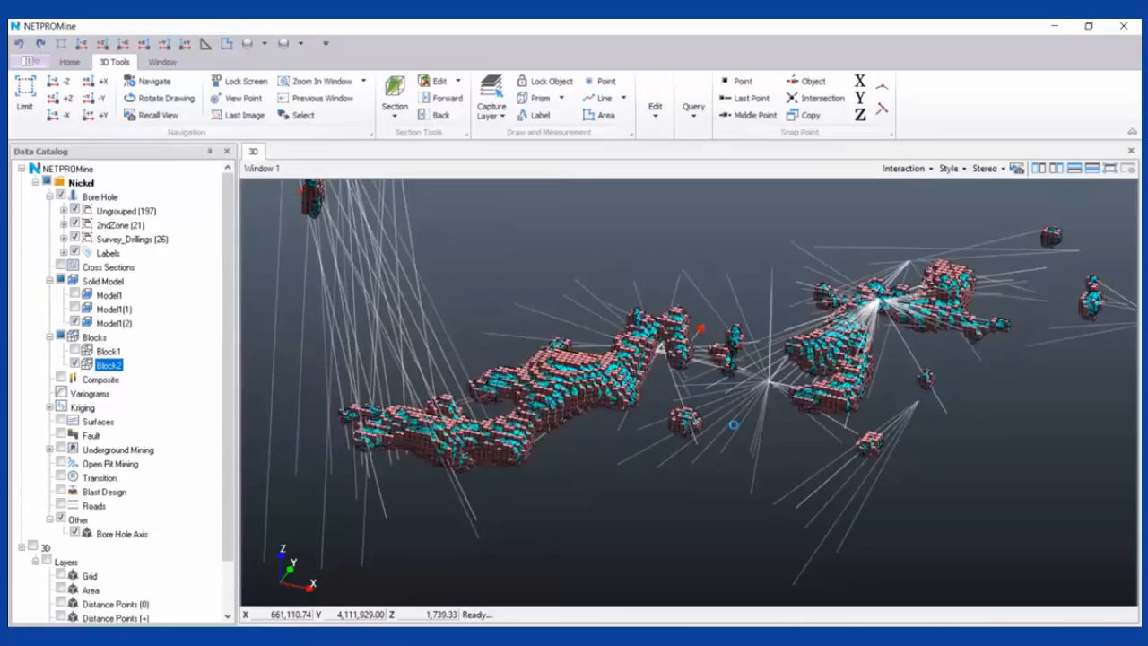
pyautogui.click(74, 322)
pyautogui.scroll(-1, 690, 429)
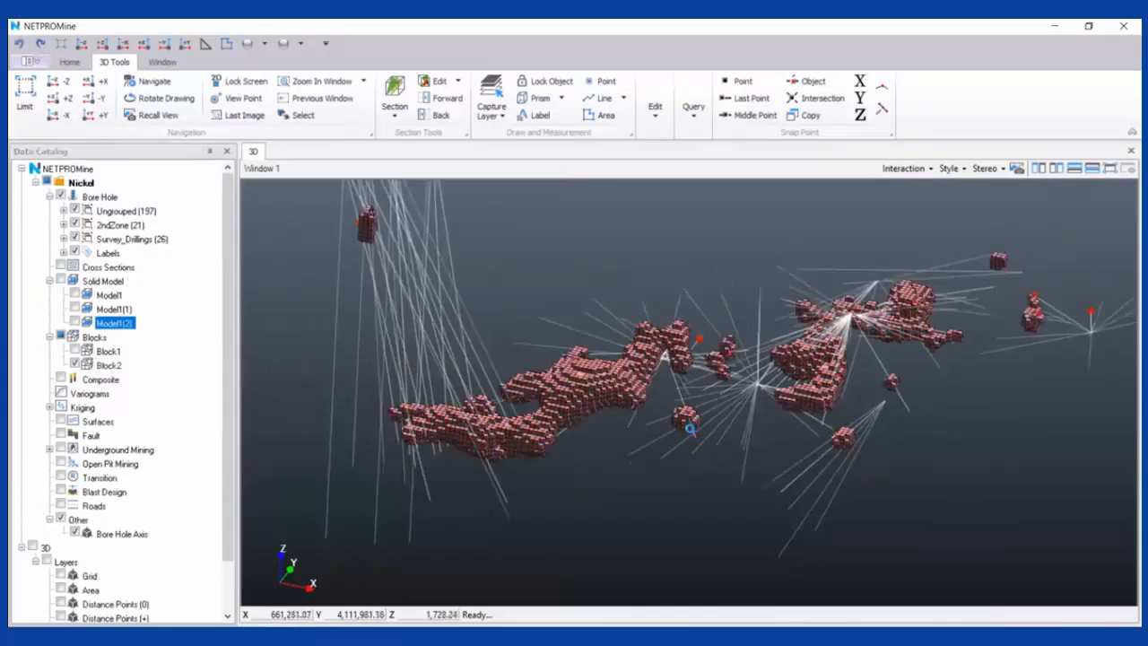
pyautogui.moveTo(690, 429); pyautogui.dragTo(647, 435, button='middle')
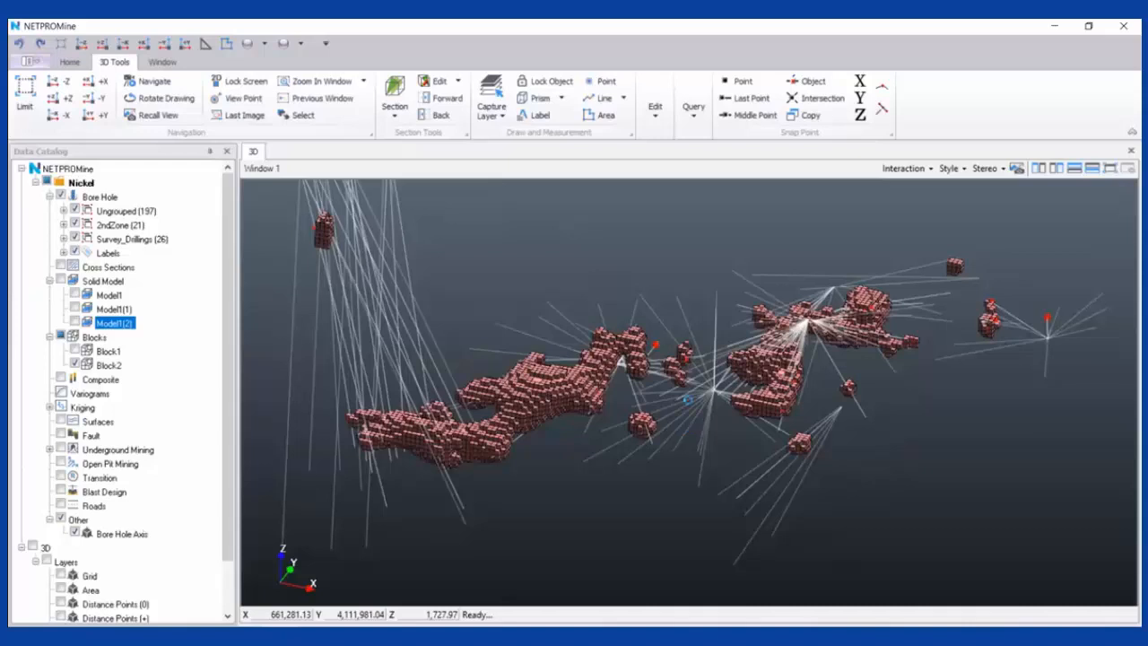
pyautogui.scroll(3, 687, 367)
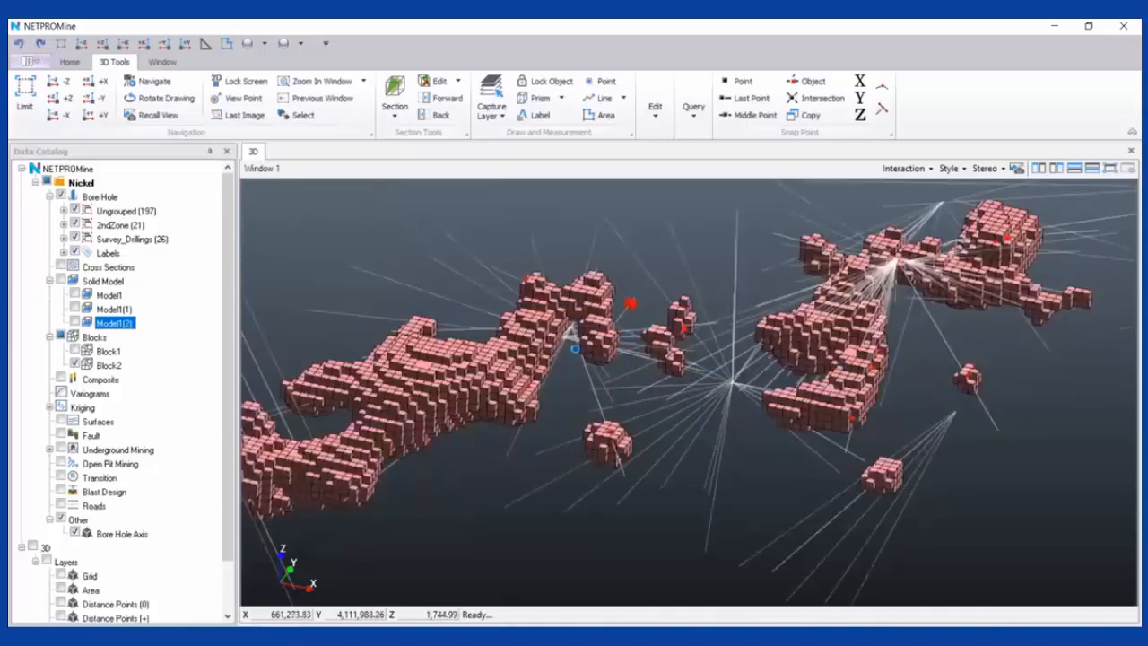
pyautogui.scroll(2, 573, 342)
pyautogui.scroll(2, 632, 359)
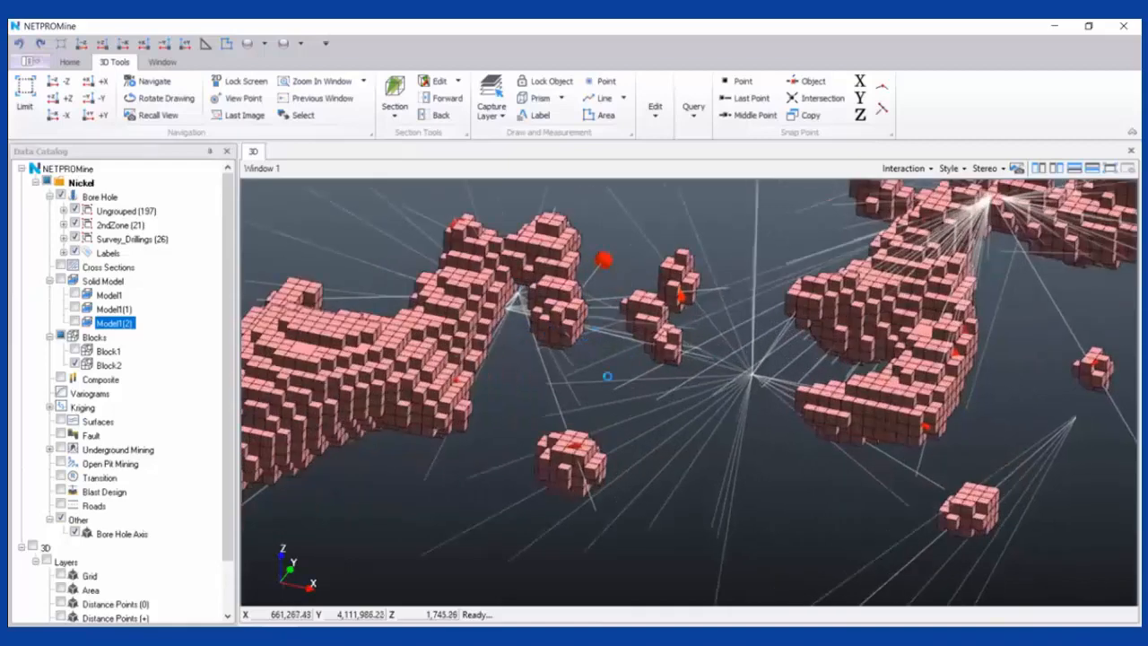
pyautogui.scroll(2, 628, 363)
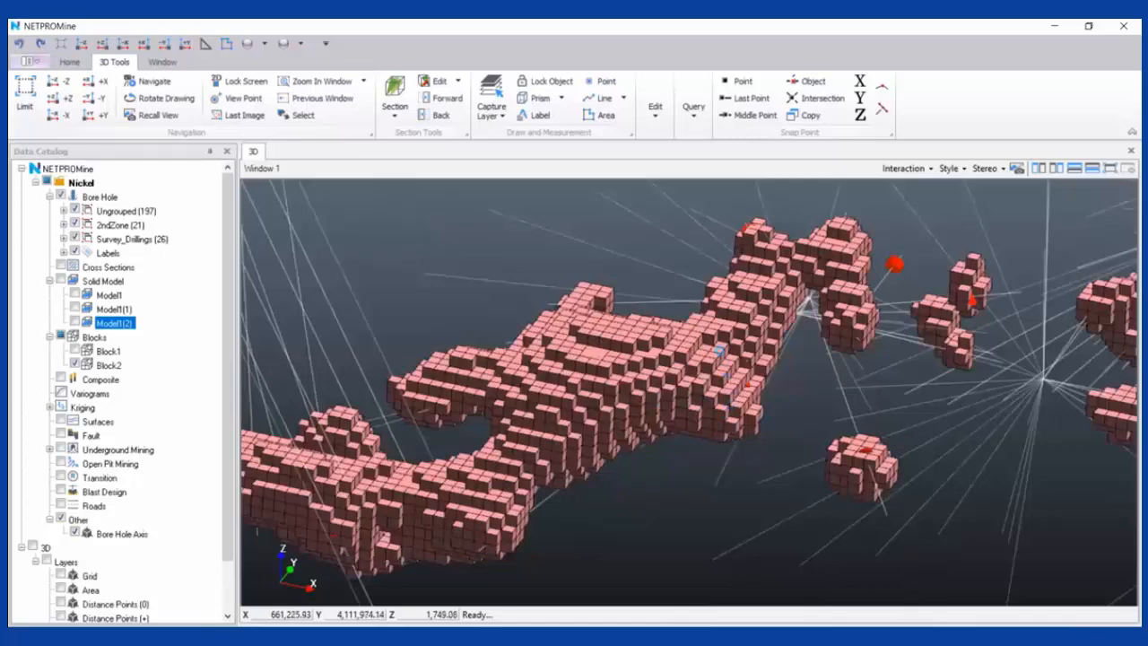
pyautogui.scroll(-1, 720, 370)
pyautogui.scroll(-1, 664, 363)
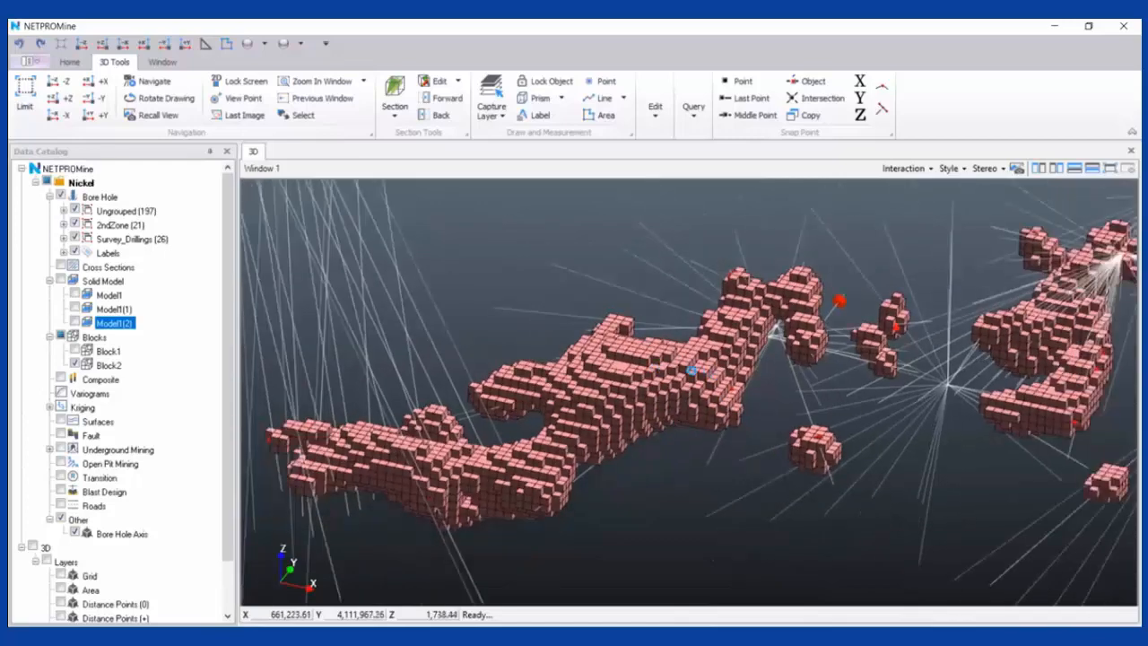
pyautogui.scroll(-1, 708, 372)
pyautogui.scroll(-1, 729, 388)
pyautogui.scroll(-2, 718, 417)
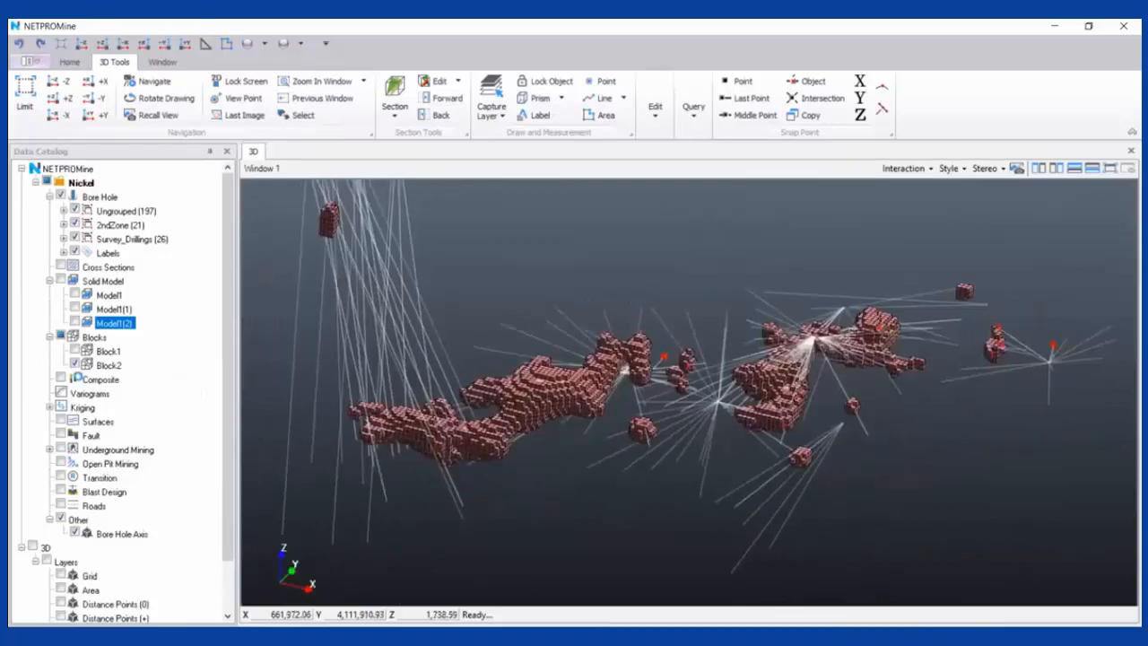
# Start a new composite in the nickel project and name it C1
pyautogui.rightClick(144, 376)
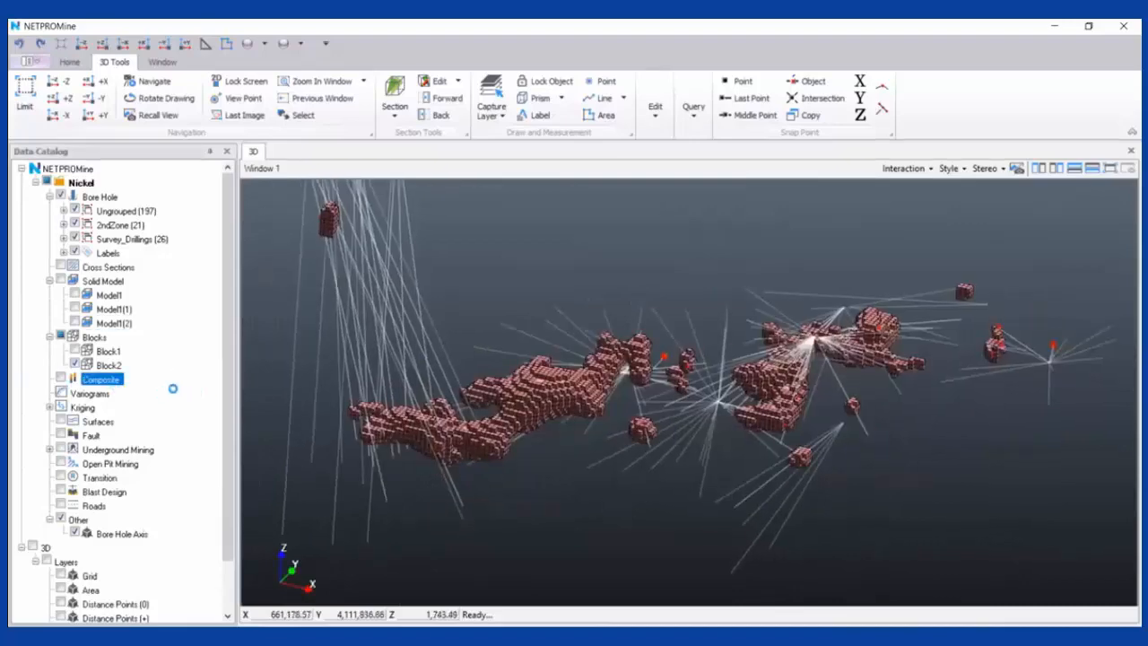
pyautogui.click(195, 386)
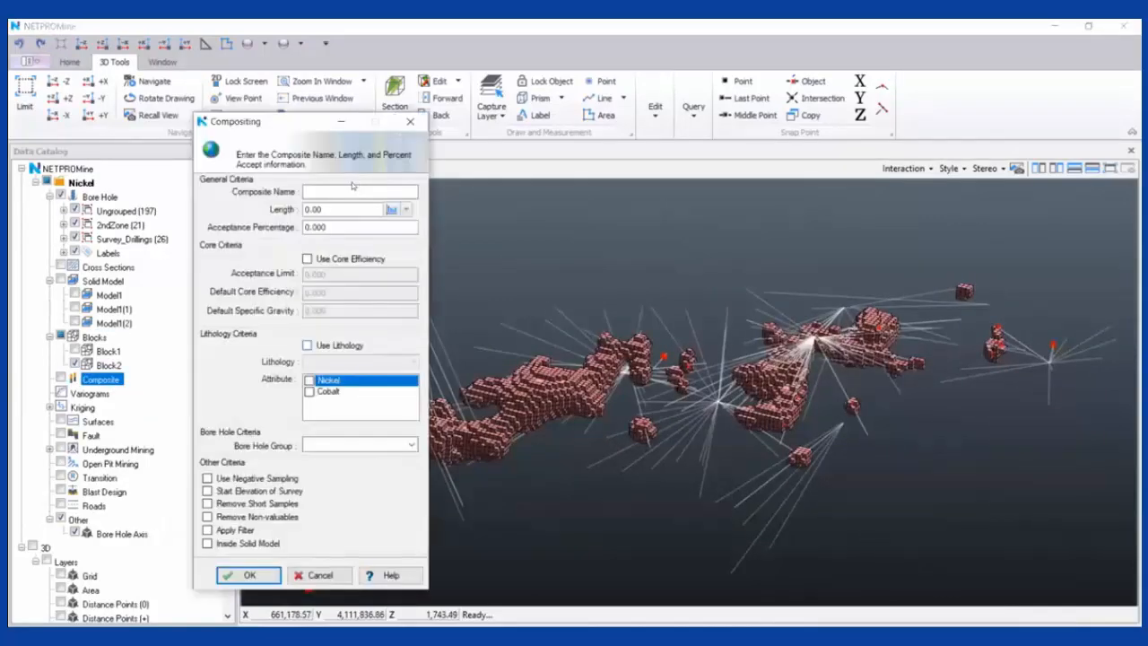
pyautogui.click(358, 195)
pyautogui.write('C1')
pyautogui.moveTo(274, 125); pyautogui.dragTo(327, 129)
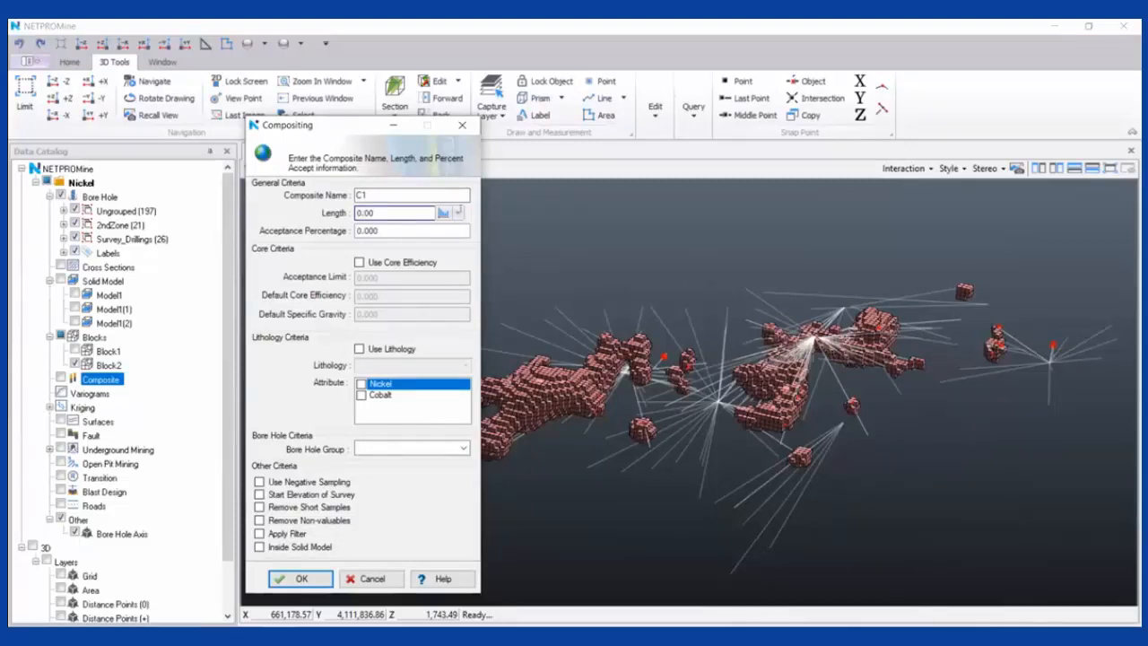
# Calculate the sample length statistics for the Nickel attribute as a basis for the composite length
pyautogui.click(458, 213)
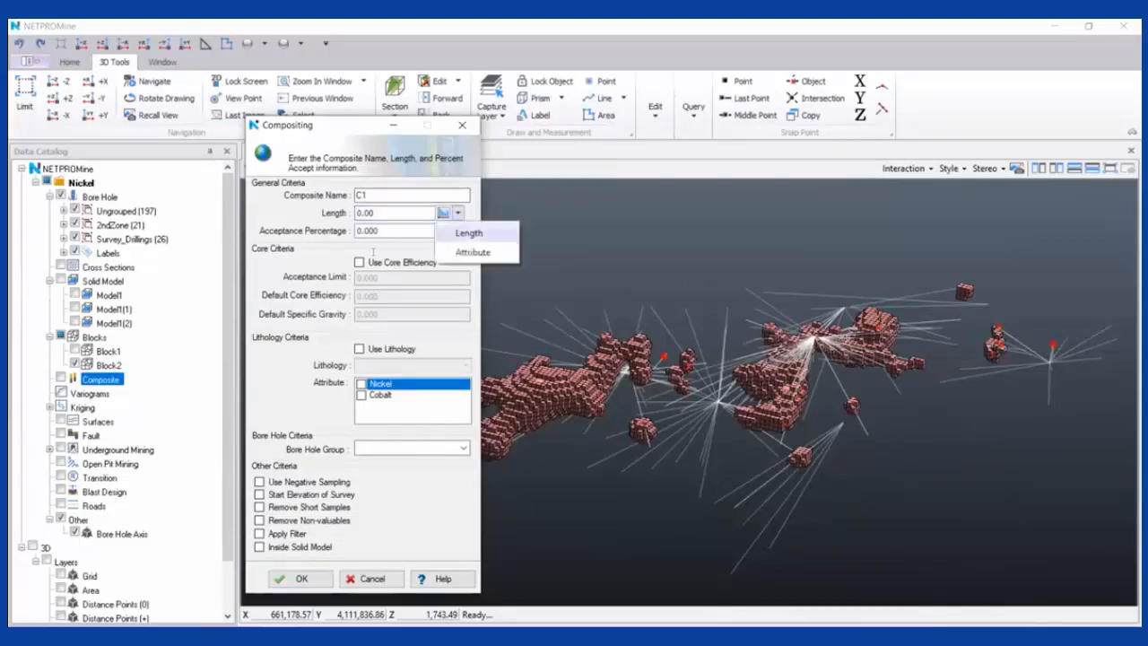
pyautogui.click(455, 231)
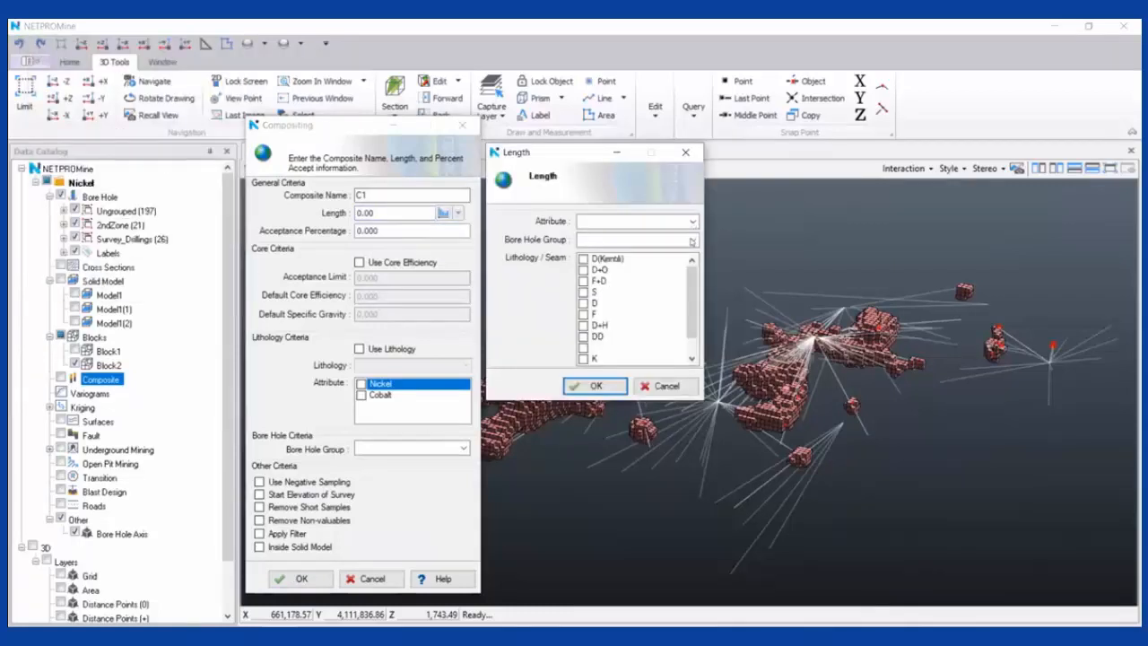
pyautogui.click(693, 222)
pyautogui.click(628, 231)
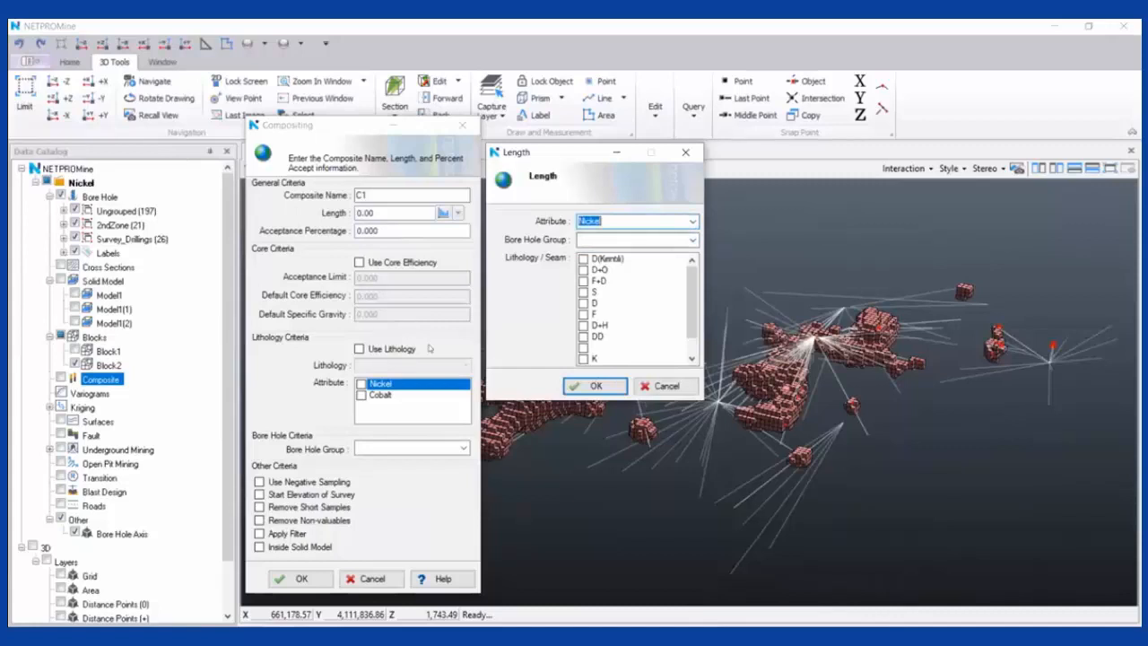
pyautogui.click(595, 386)
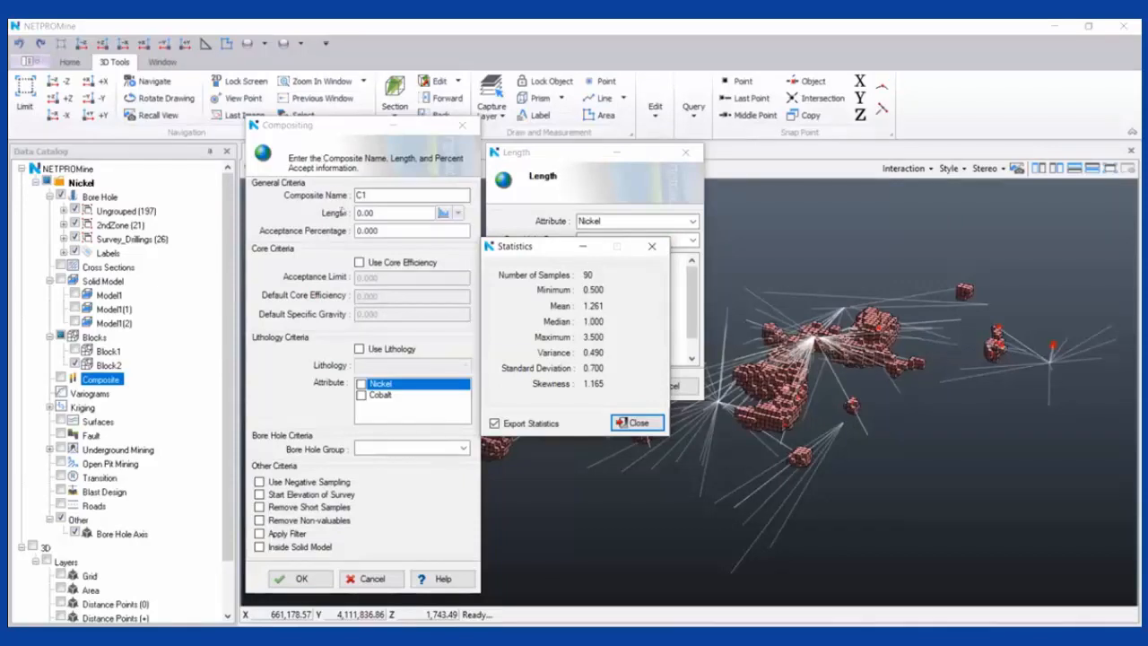
# Close the Statistics window and the Length window without applying a suggested length
pyautogui.click(652, 246)
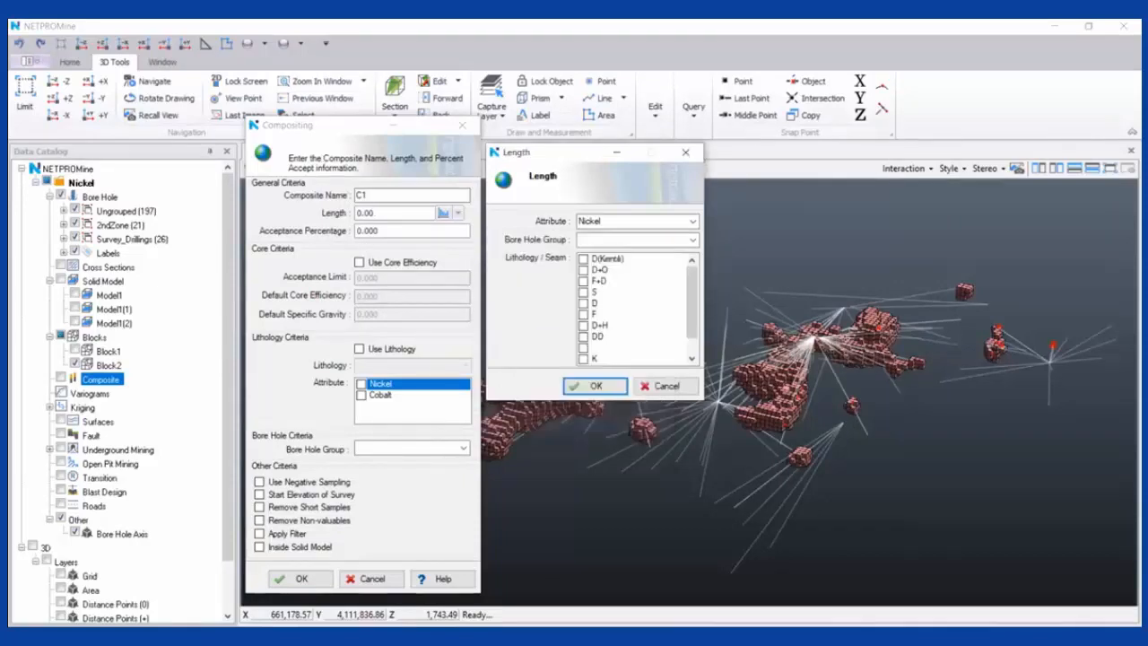
pyautogui.click(685, 153)
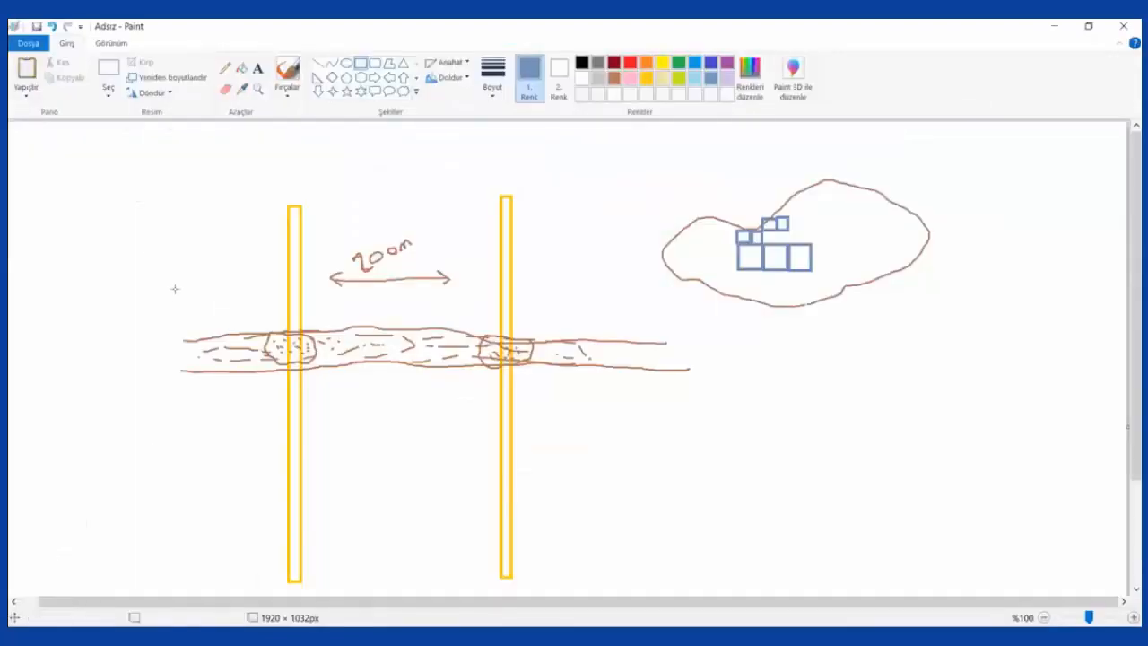
# In Paint, erase the sketched strata band, the 200 m annotation and the upper parts of both yellow drill holes
pyautogui.moveTo(177, 285)
pyautogui.mouseDown()
pyautogui.moveTo(684, 423)
pyautogui.moveTo(683, 410)
pyautogui.mouseUp()
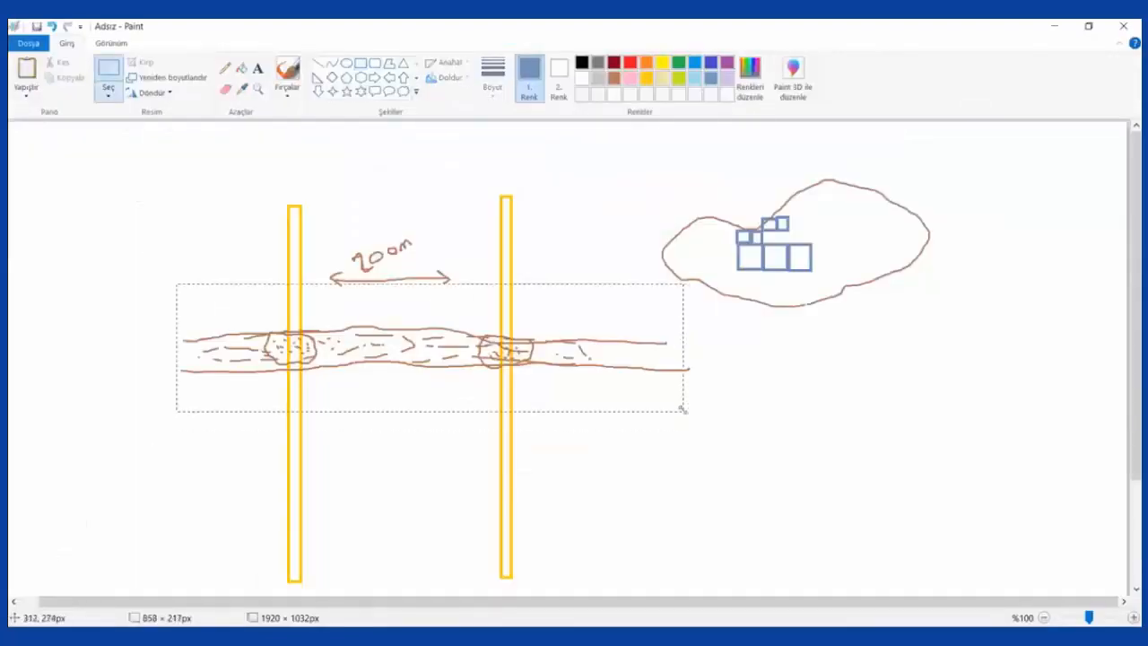
pyautogui.press('Delete')
pyautogui.moveTo(173, 195)
pyautogui.mouseDown()
pyautogui.moveTo(564, 333)
pyautogui.moveTo(562, 375)
pyautogui.mouseUp()
pyautogui.press('Delete')
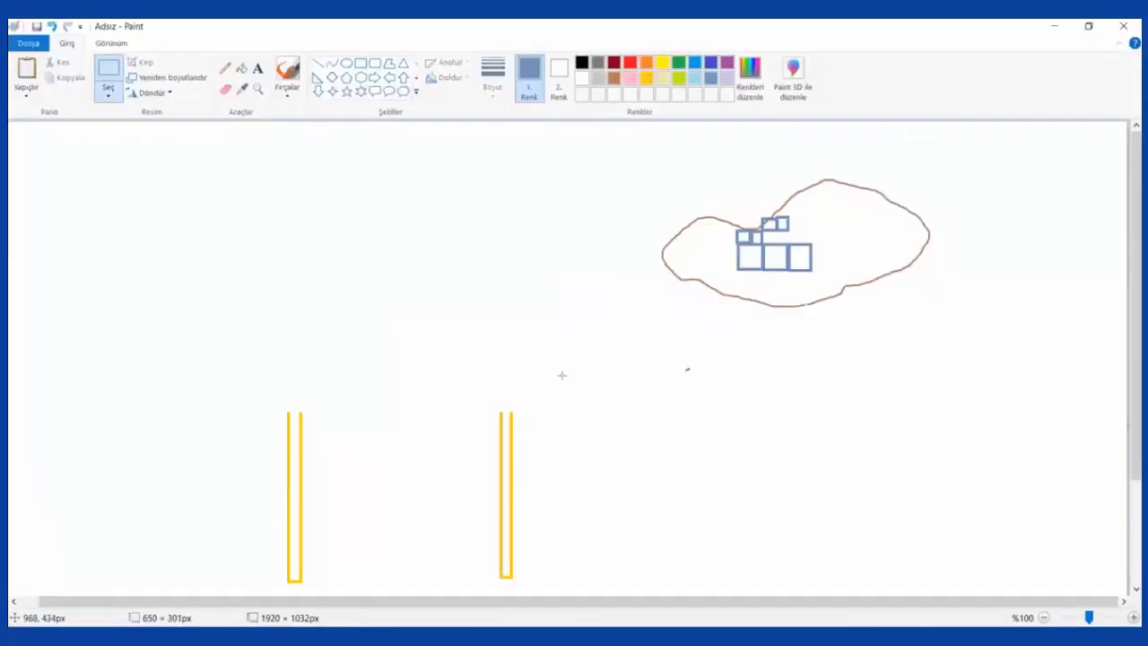
# Draw a tall blue rectangle over each of the two yellow drill holes, the second about 46 × 159 px
pyautogui.scroll(-3, 296, 367)
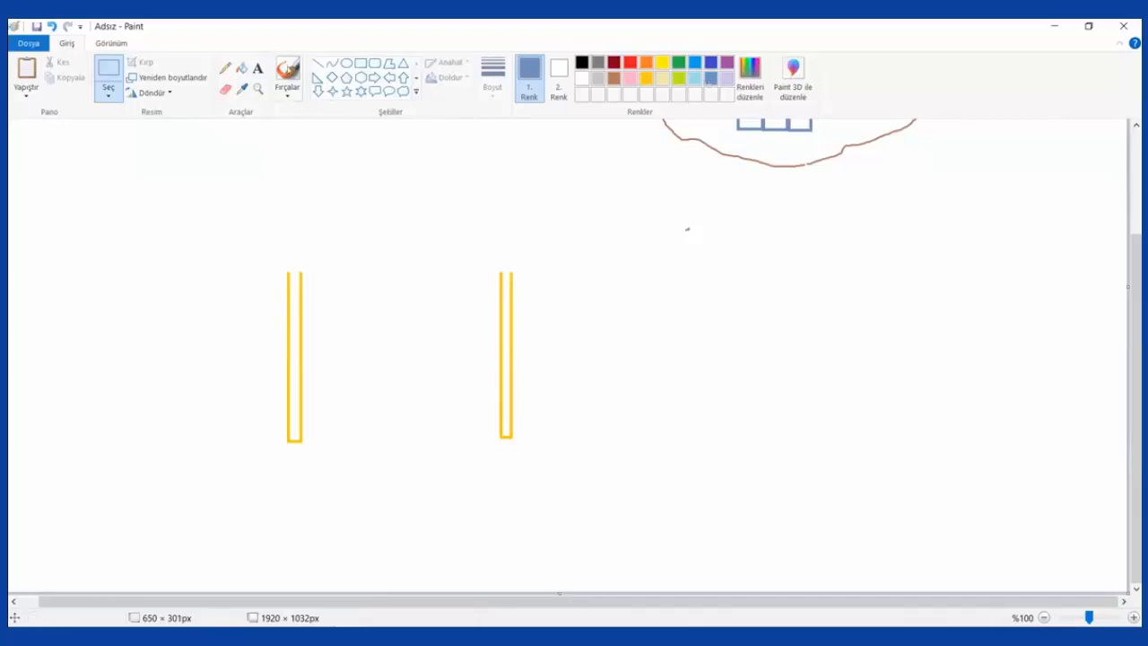
pyautogui.click(359, 63)
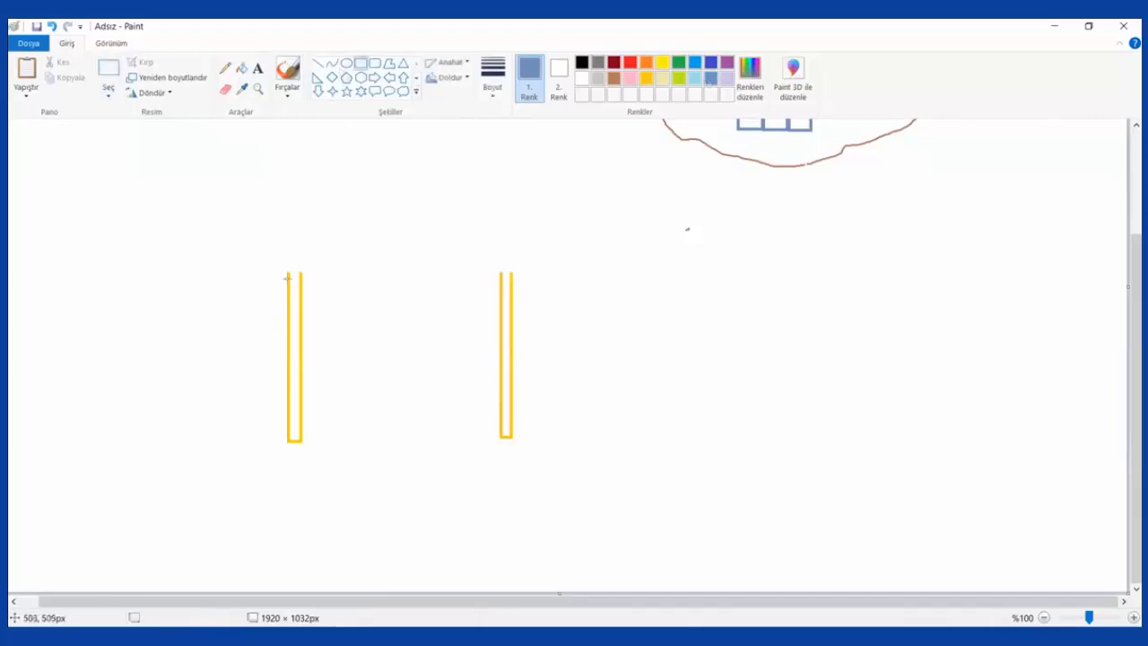
pyautogui.moveTo(287, 295); pyautogui.dragTo(308, 386)
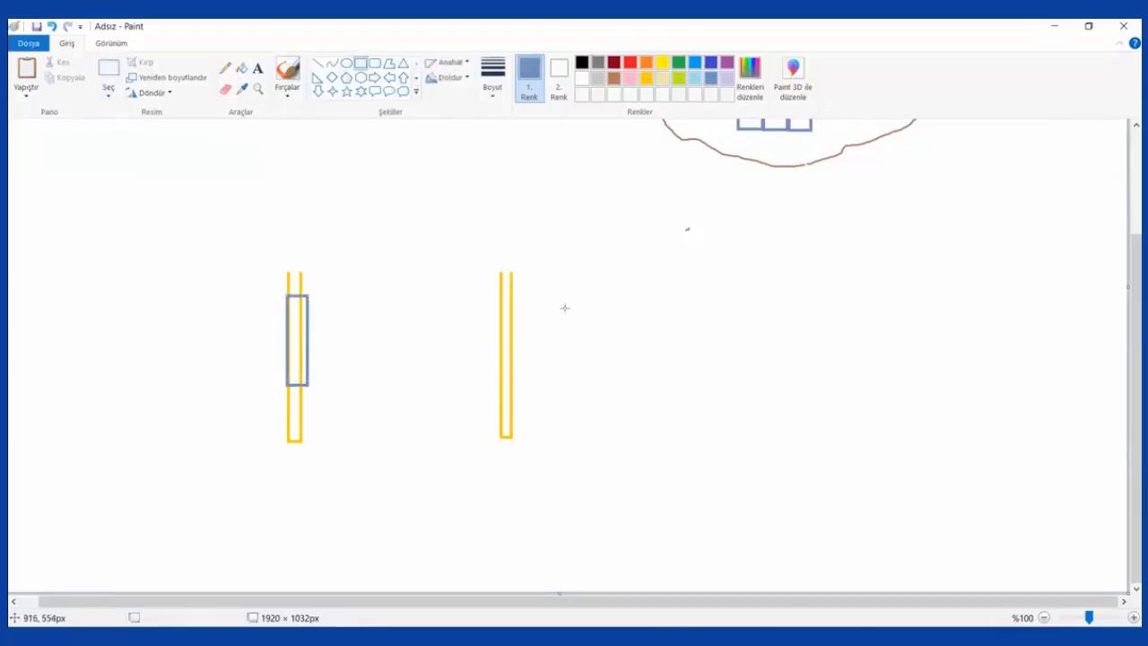
pyautogui.moveTo(485, 296); pyautogui.dragTo(509, 386)
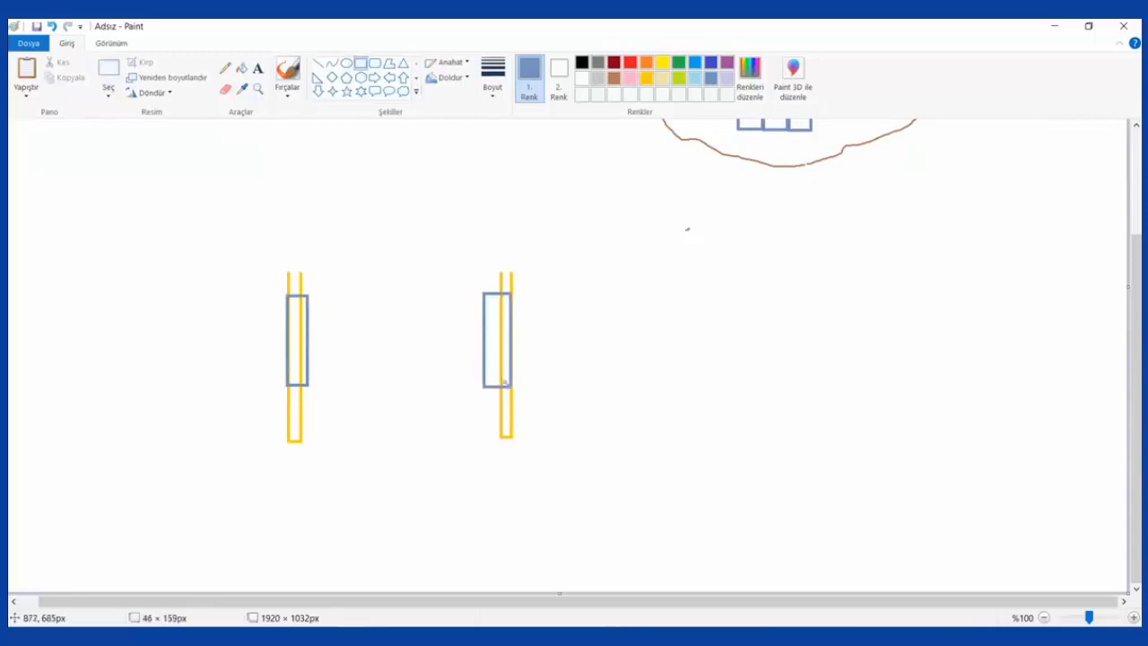
# Add the text label 2000 beside the upper end of the blue rectangle on the first drill hole
pyautogui.click(258, 69)
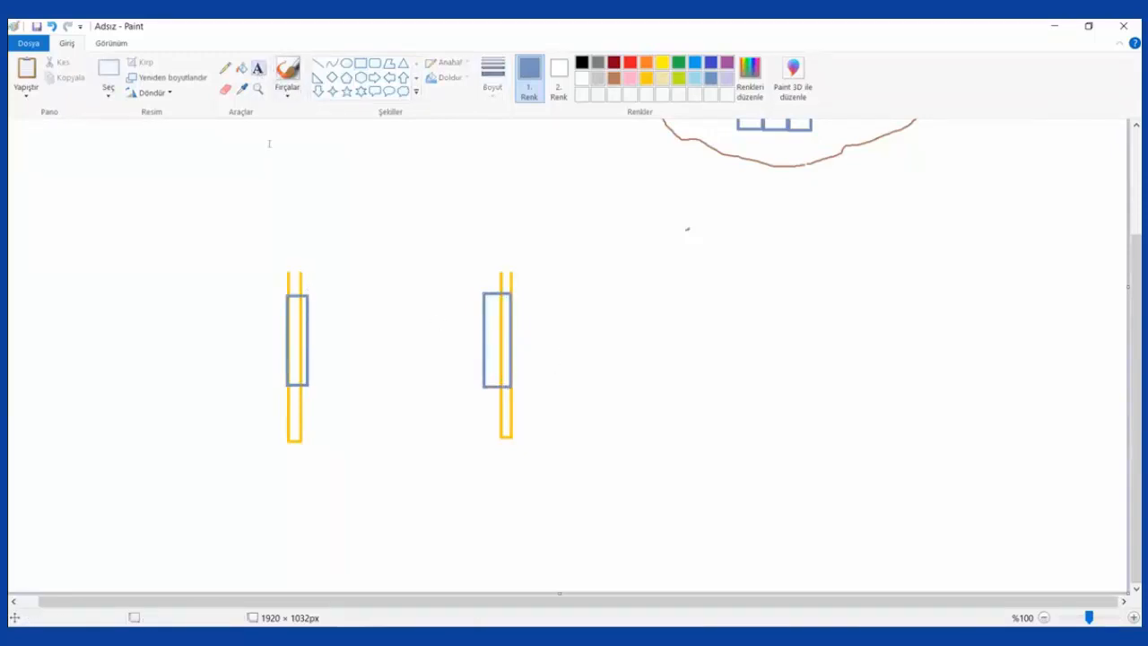
pyautogui.click(224, 297)
pyautogui.write('2000')
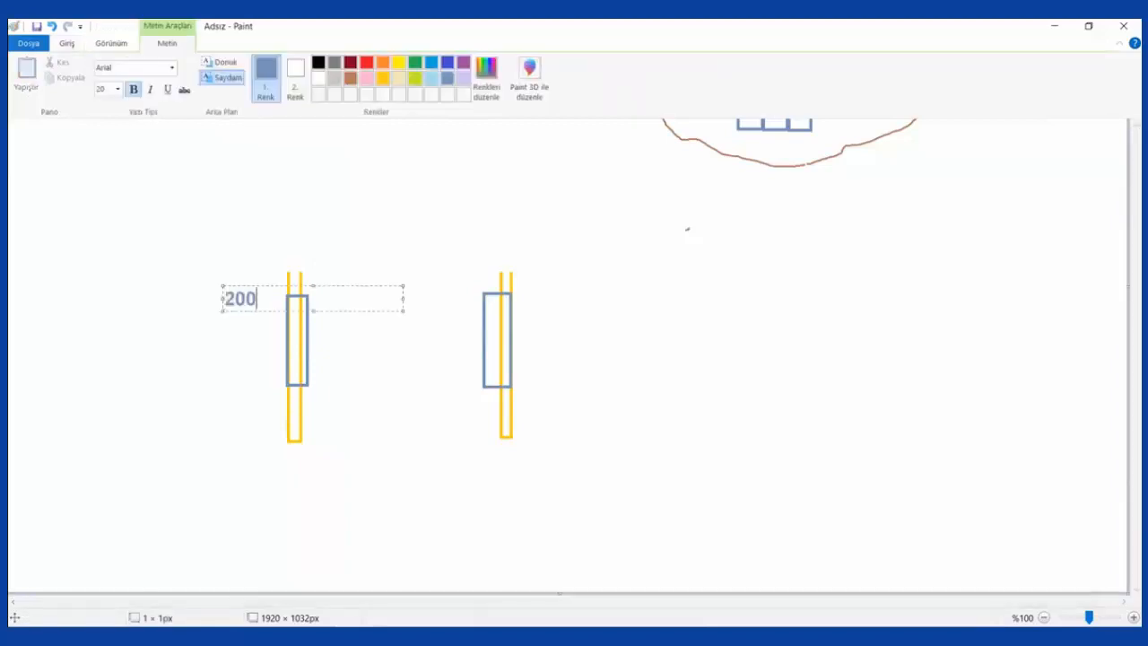
pyautogui.click(228, 321)
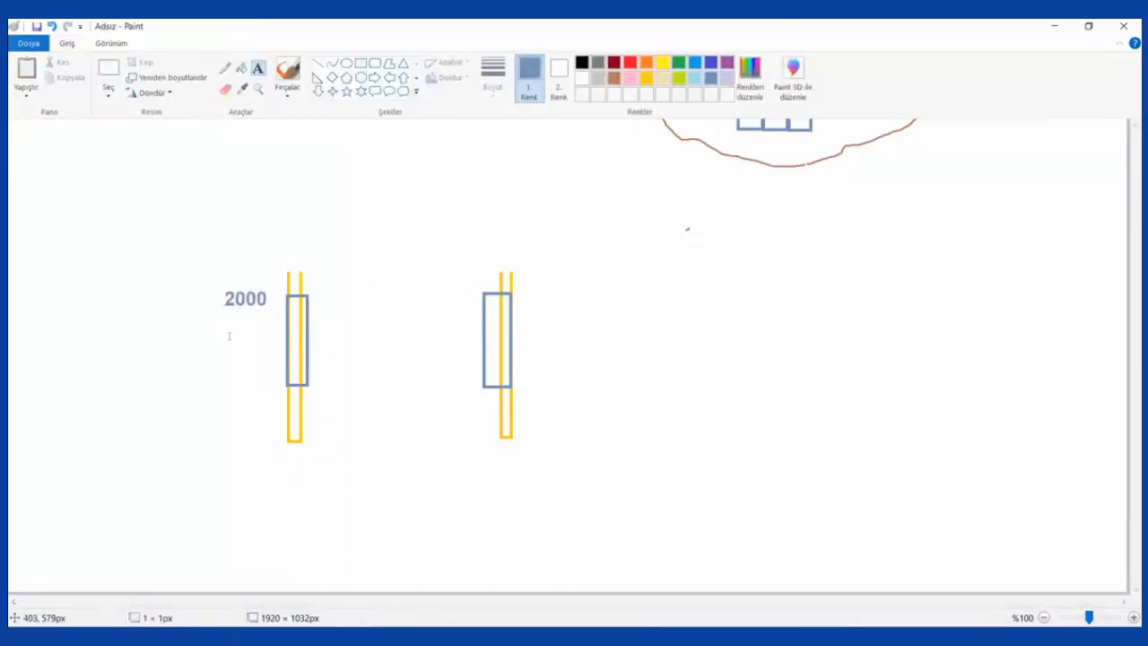
# Add the text label 1900 and align it directly beneath the 2000 label
pyautogui.click(228, 312)
pyautogui.write('1900')
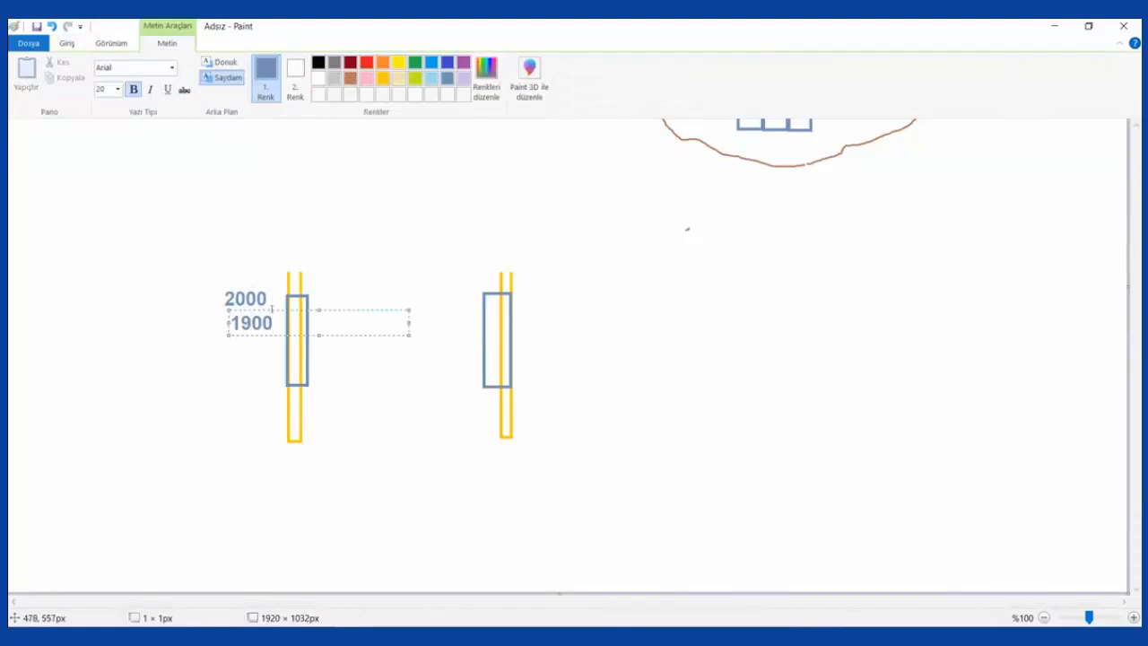
pyautogui.moveTo(262, 310); pyautogui.dragTo(256, 309)
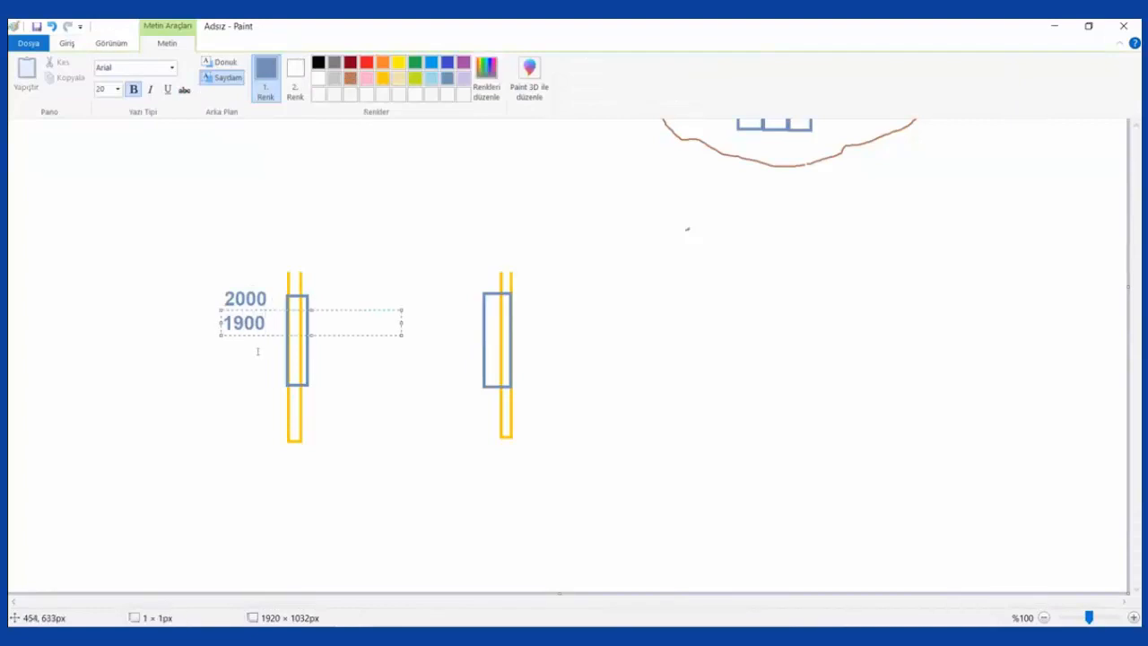
pyautogui.click(259, 351)
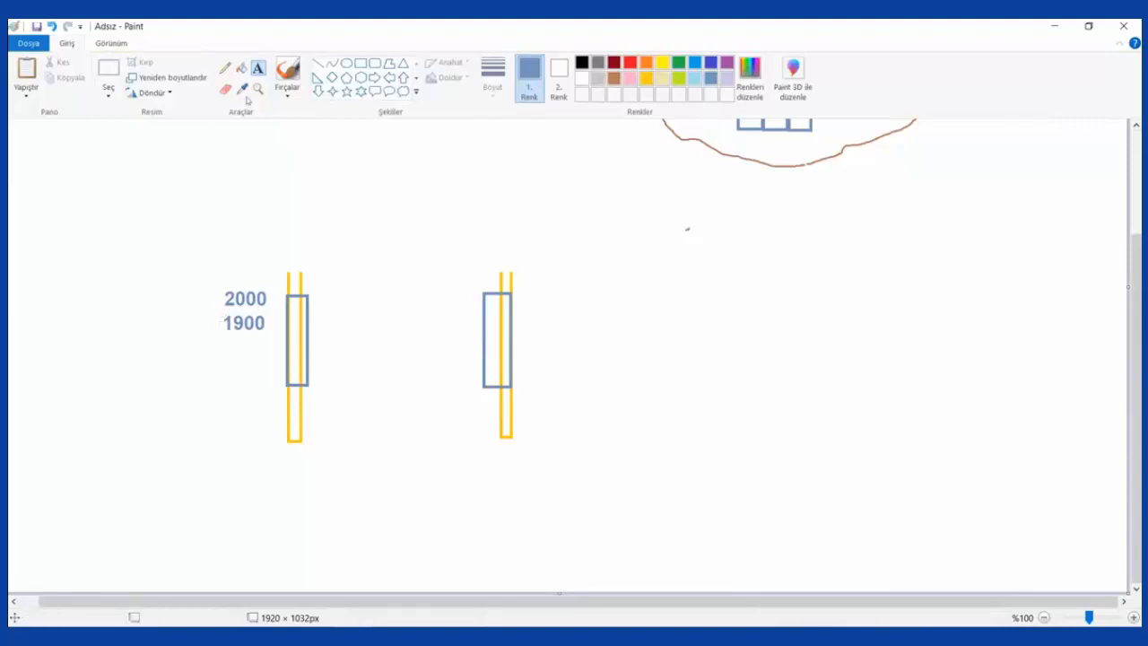
# Draw four stacked horizontal blue lines extending from the first drill hole's rectangle towards the second drill hole
pyautogui.click(319, 63)
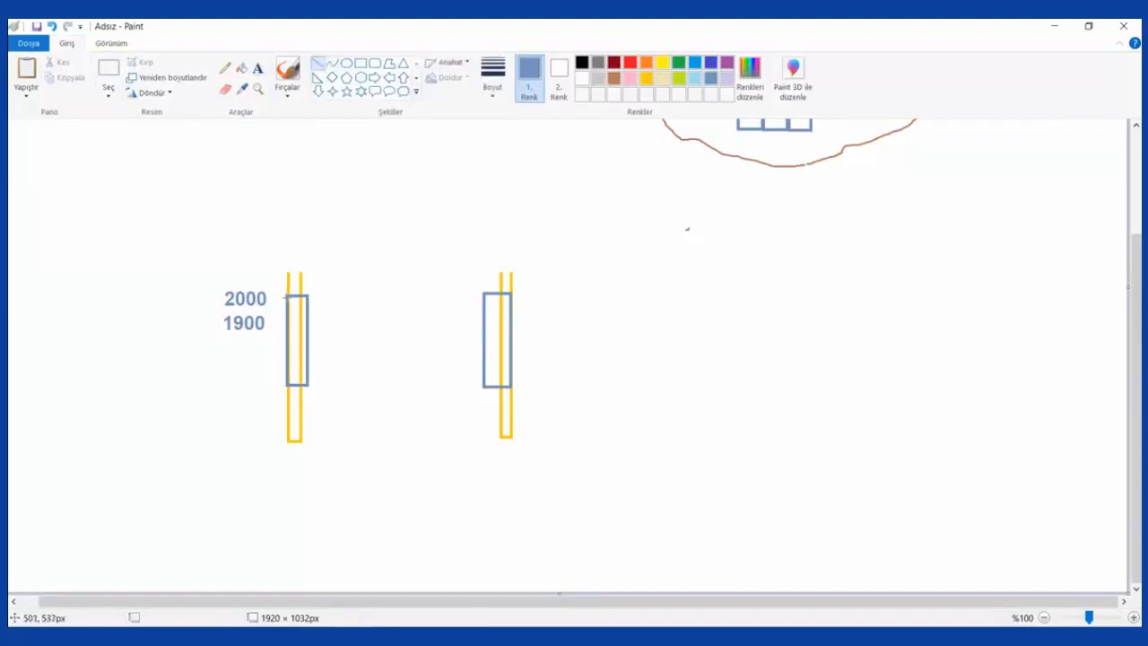
pyautogui.moveTo(287, 298); pyautogui.dragTo(371, 298)
pyautogui.moveTo(283, 308); pyautogui.dragTo(369, 306)
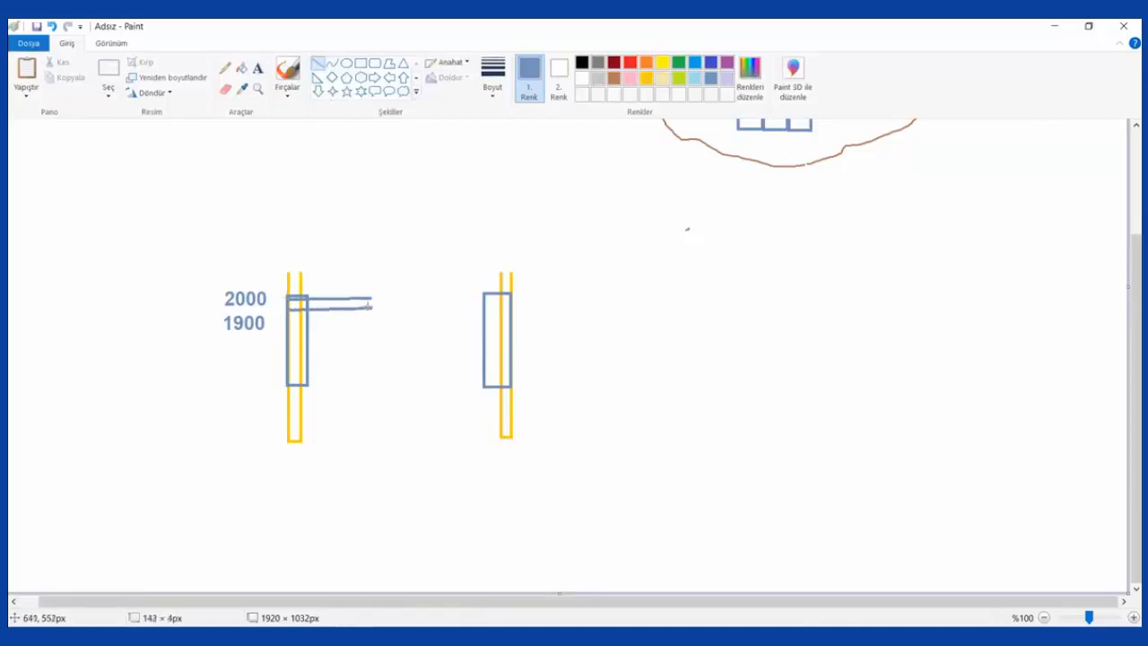
pyautogui.moveTo(284, 318); pyautogui.dragTo(375, 315)
pyautogui.click(363, 355)
pyautogui.moveTo(289, 329); pyautogui.dragTo(378, 328)
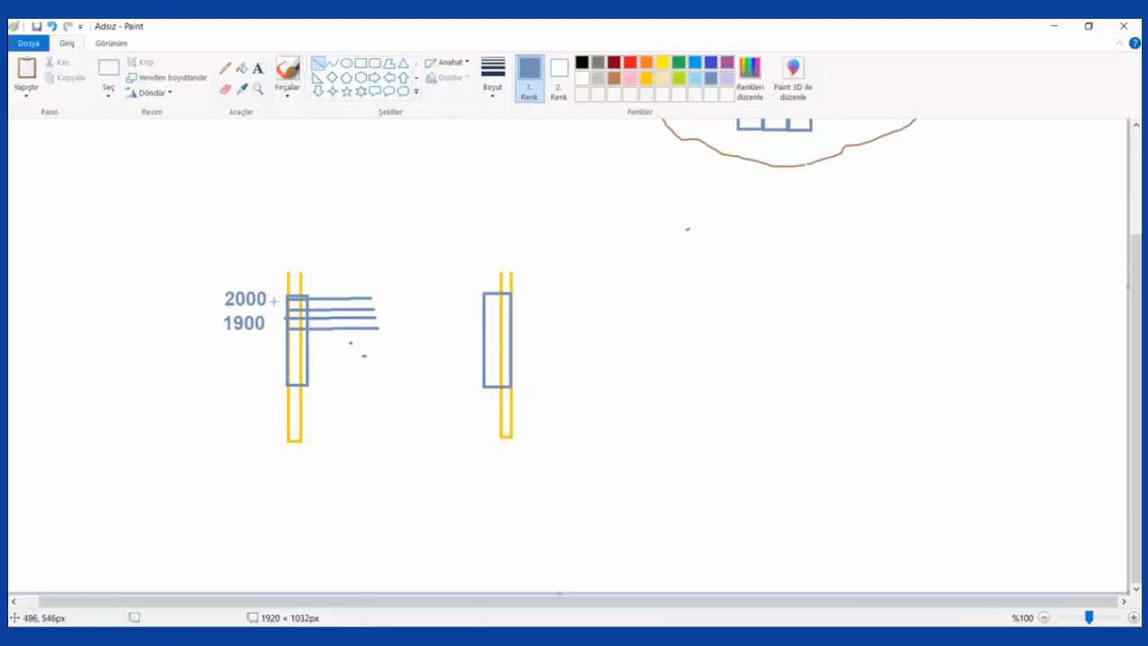
# Delete the 1900 label and move the 2000 label down beside the middle of the first blue rectangle
pyautogui.click(288, 70)
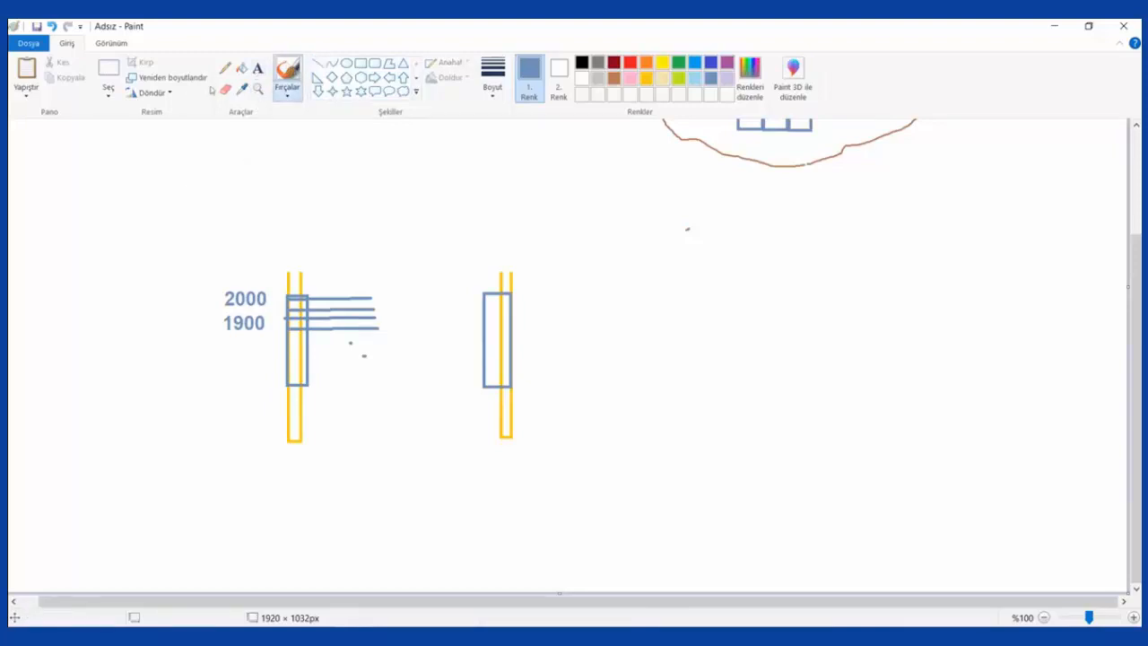
pyautogui.click(108, 70)
pyautogui.moveTo(214, 311); pyautogui.dragTo(269, 345)
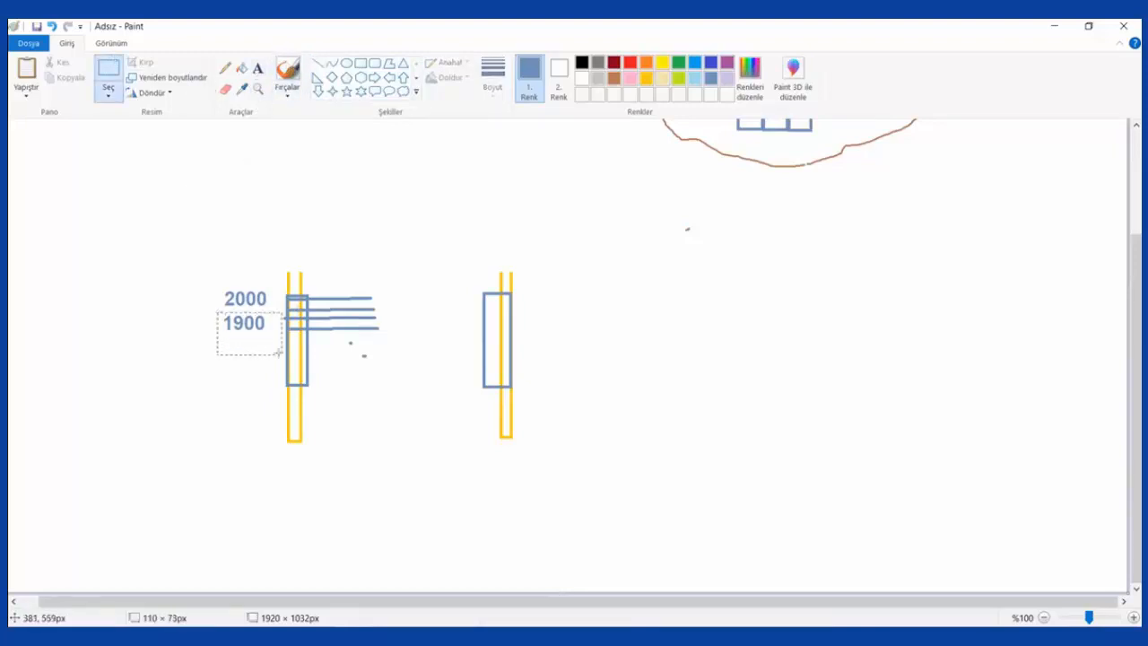
pyautogui.press('Delete')
pyautogui.moveTo(211, 260); pyautogui.dragTo(275, 315)
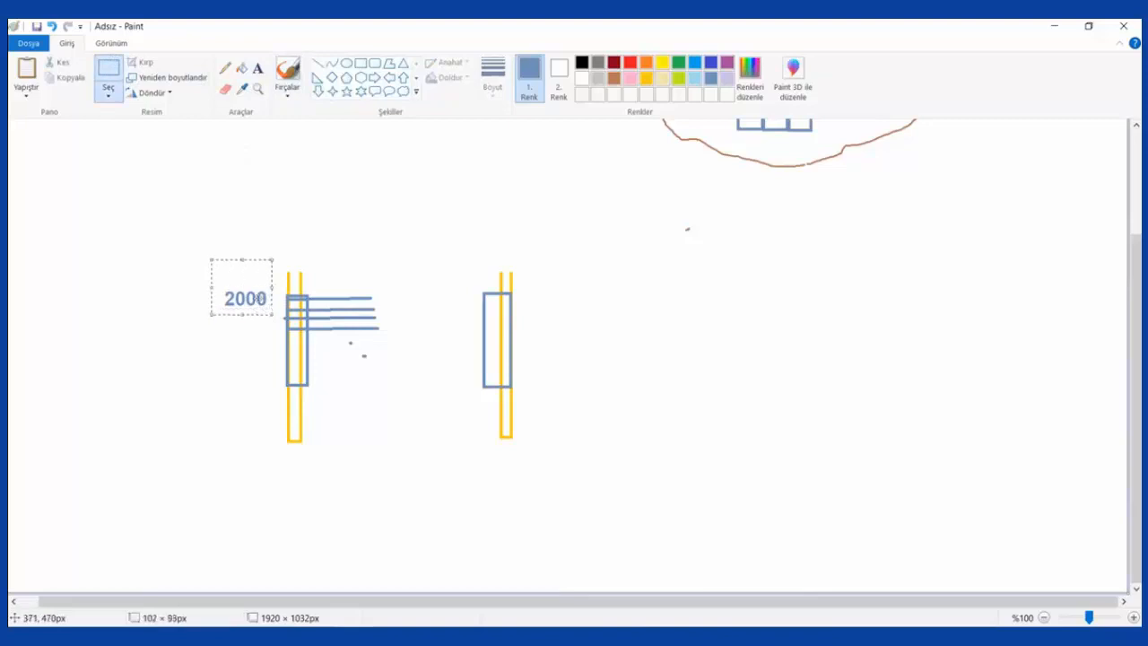
pyautogui.moveTo(239, 280); pyautogui.dragTo(223, 320)
pyautogui.click(282, 311)
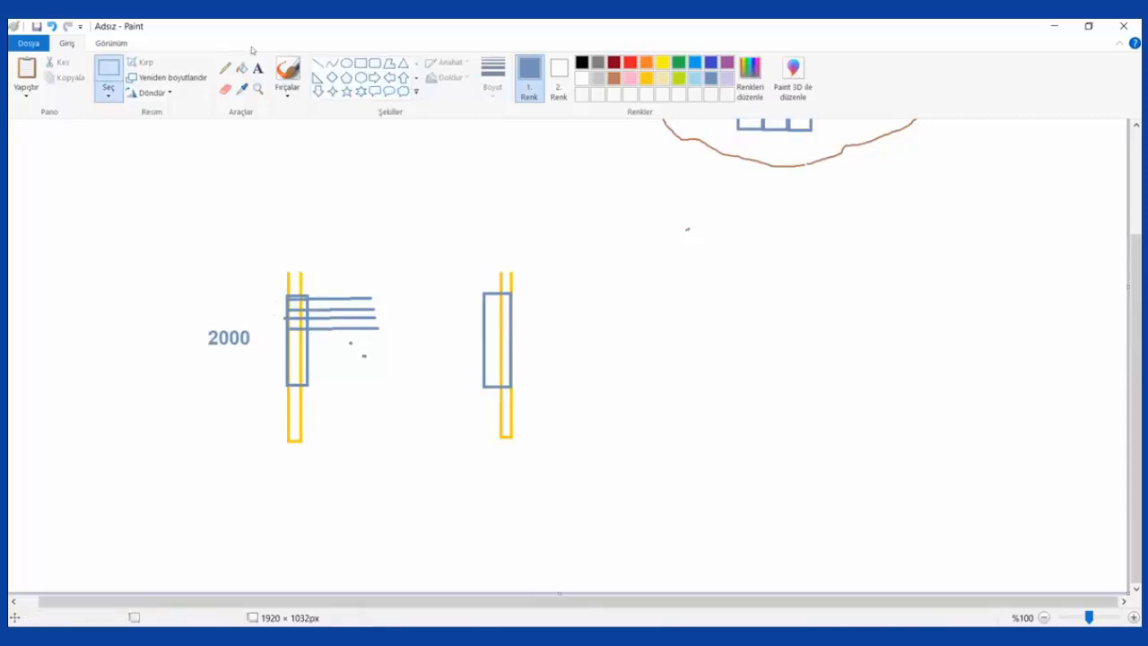
# Draw a fifth horizontal blue line below the existing four on the first drill hole
pyautogui.click(318, 63)
pyautogui.moveTo(286, 337); pyautogui.dragTo(379, 342)
pyautogui.click(386, 356)
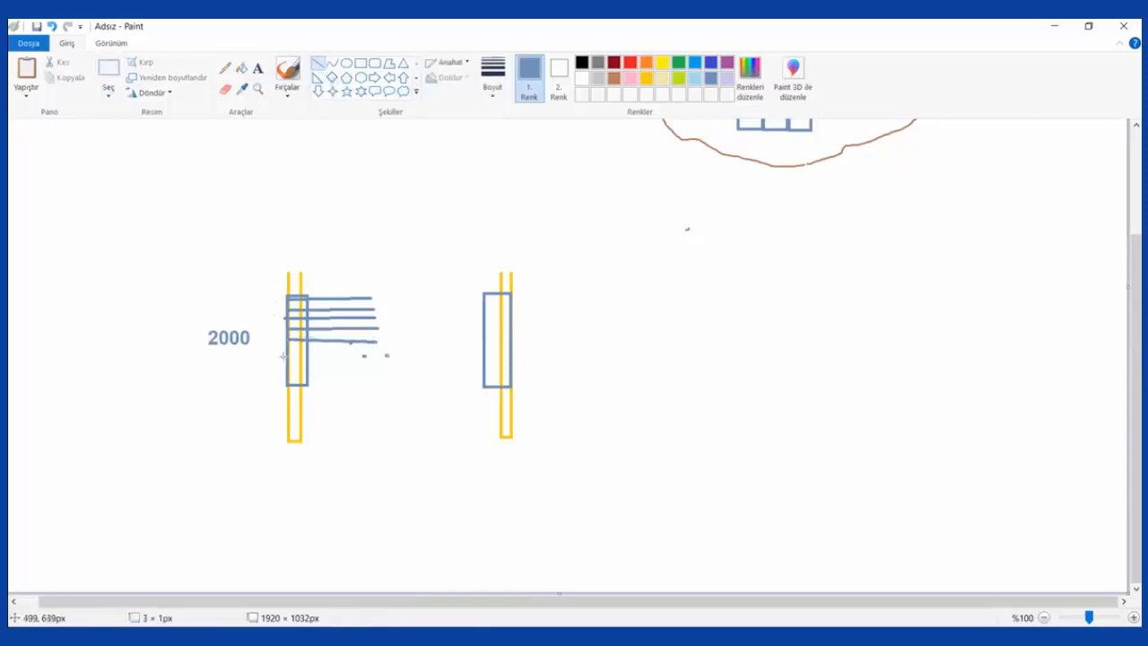
# Switch to the NETPROMine Compositing dialog and set the composite length to 1.00
pyautogui.click(282, 635)
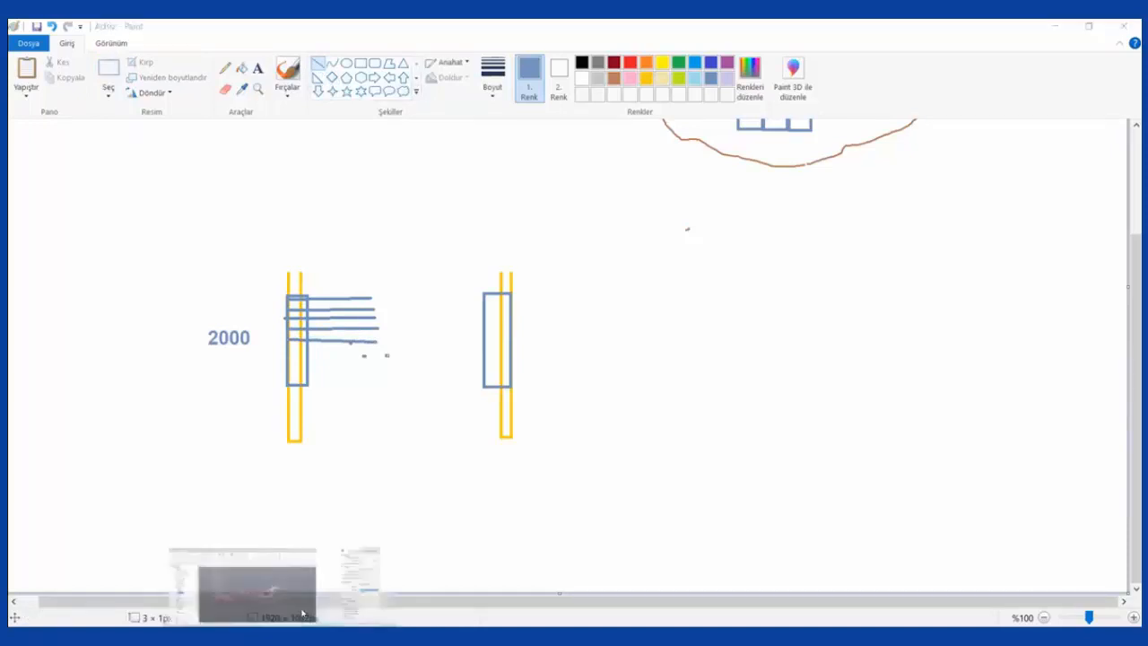
pyautogui.click(359, 574)
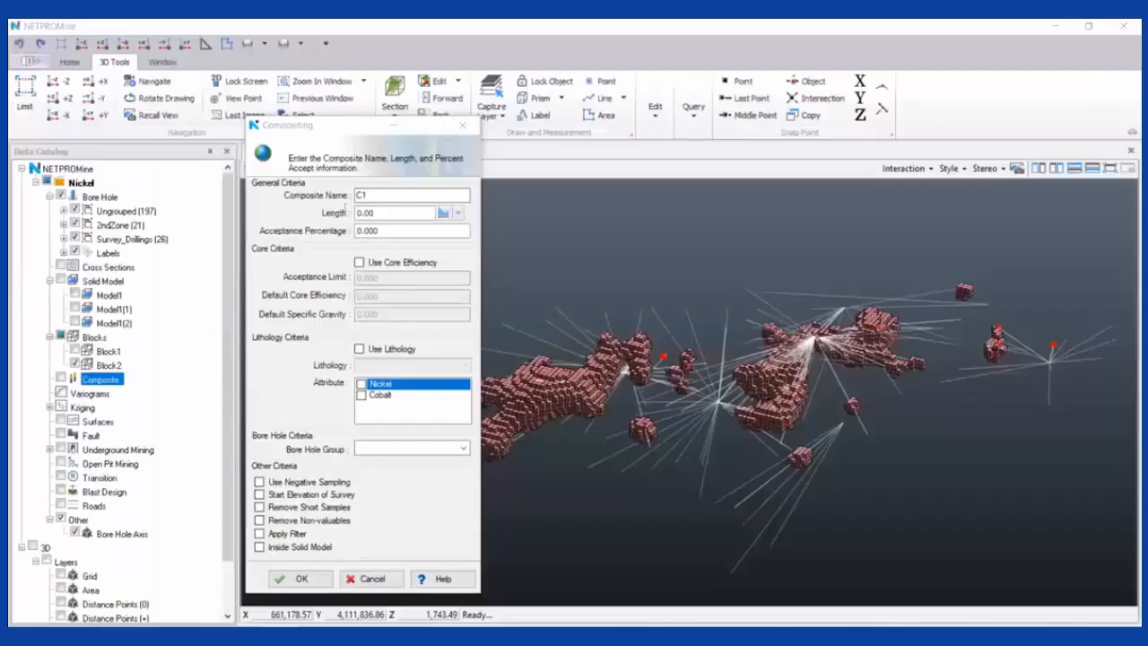
pyautogui.doubleClick(399, 211)
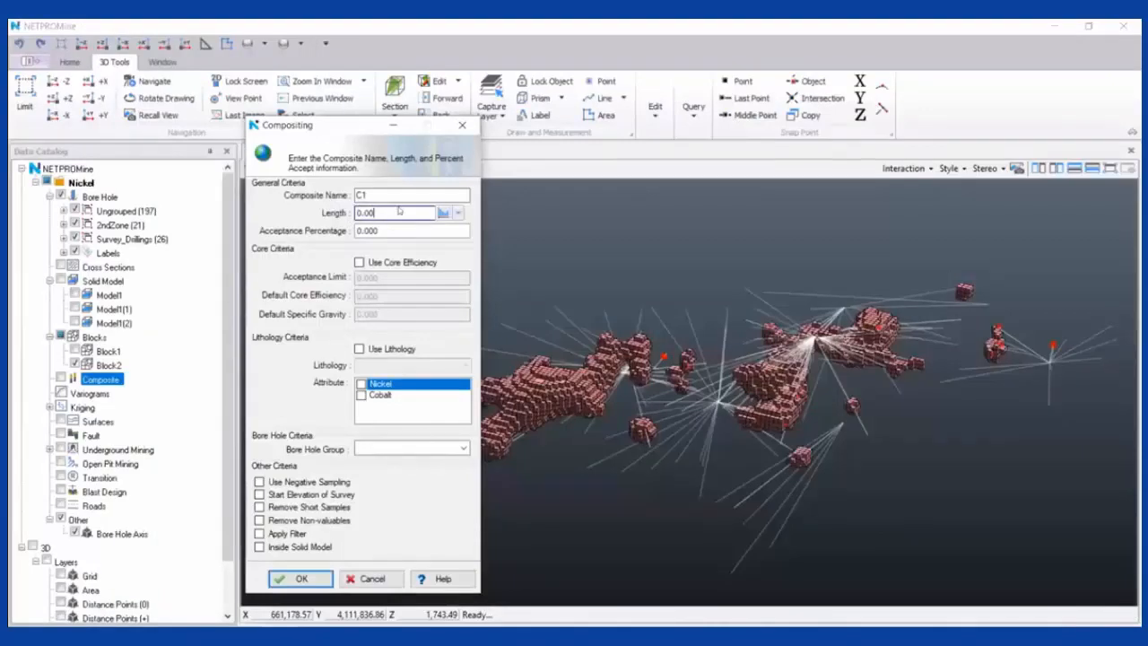
pyautogui.write('1')
# Switch back to Paint and draw a sixth horizontal blue line beneath the other interval lines
pyautogui.click(386, 636)
pyautogui.moveTo(289, 353); pyautogui.dragTo(375, 352)
pyautogui.click(393, 397)
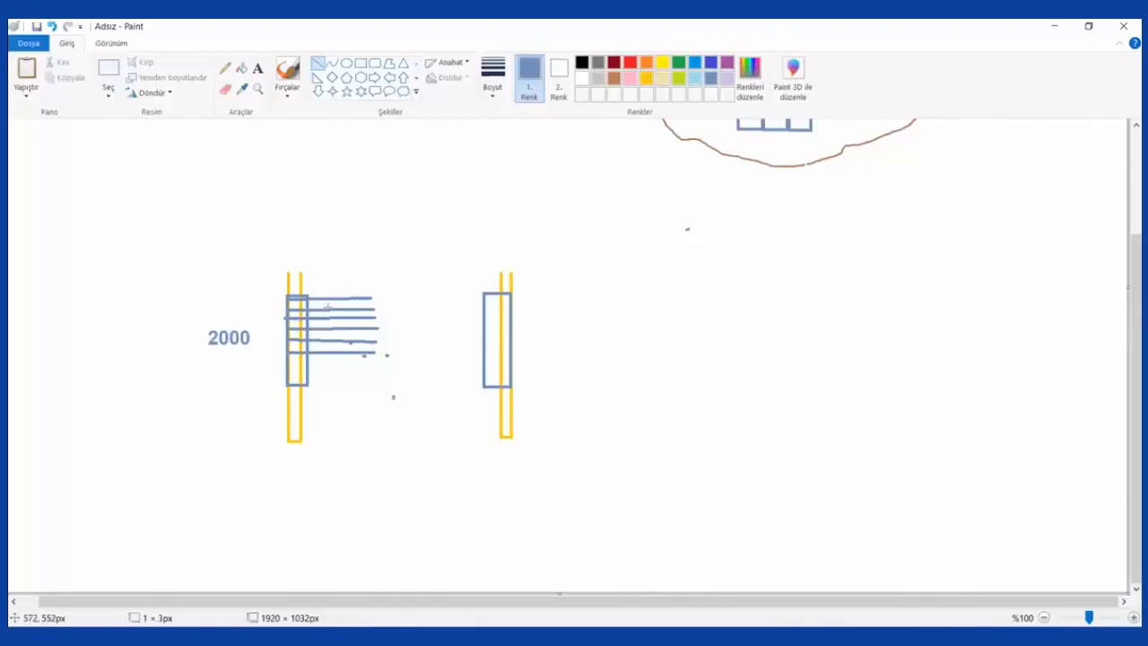
# Draw a small brown square between the two drill holes, near the end of the lowest blue line
pyautogui.click(360, 62)
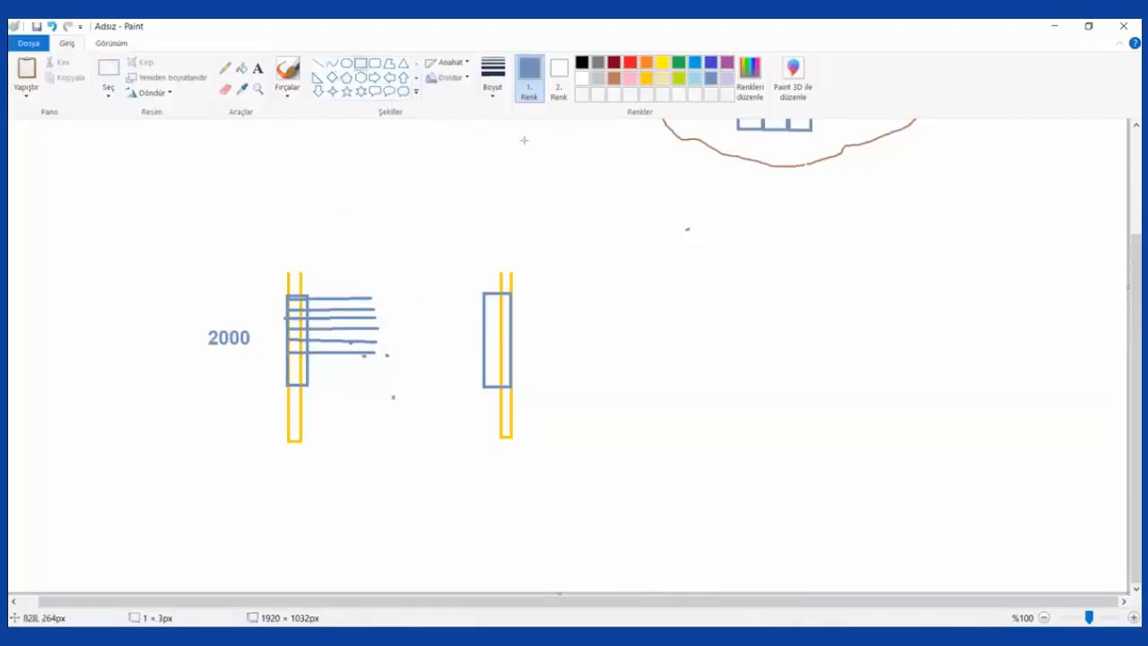
pyautogui.click(615, 79)
pyautogui.moveTo(377, 346); pyautogui.dragTo(412, 383)
pyautogui.click(354, 361)
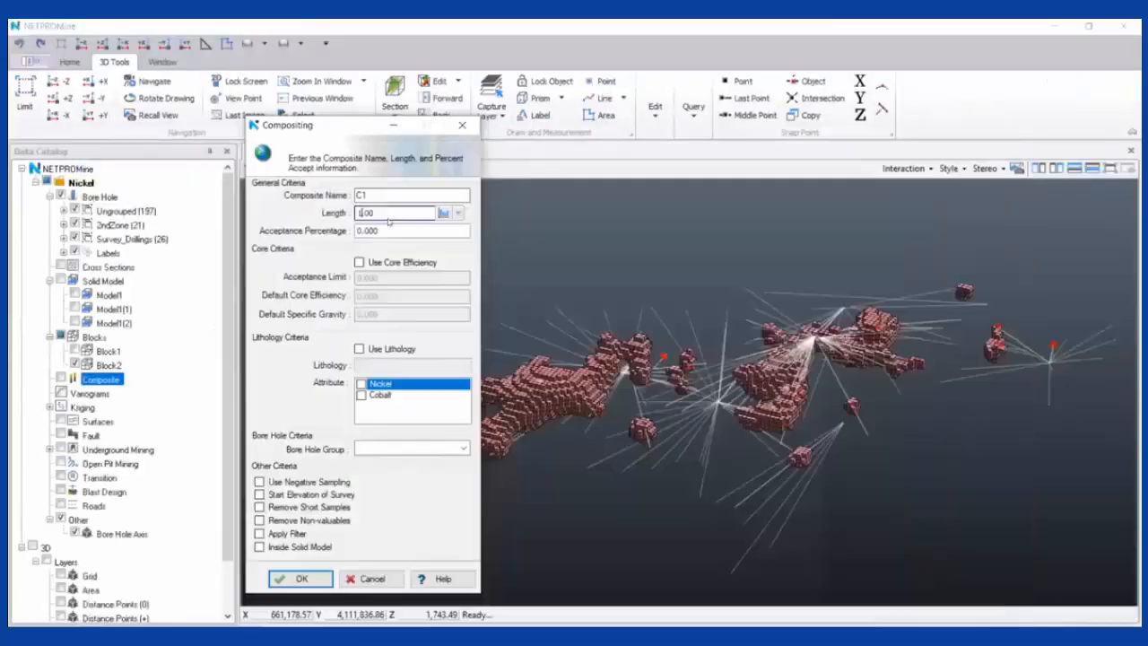
# In NETPROMine, create composite C1 with an acceptance percentage of 25 and the Nickel and Cobalt attributes
pyautogui.press('Tab')
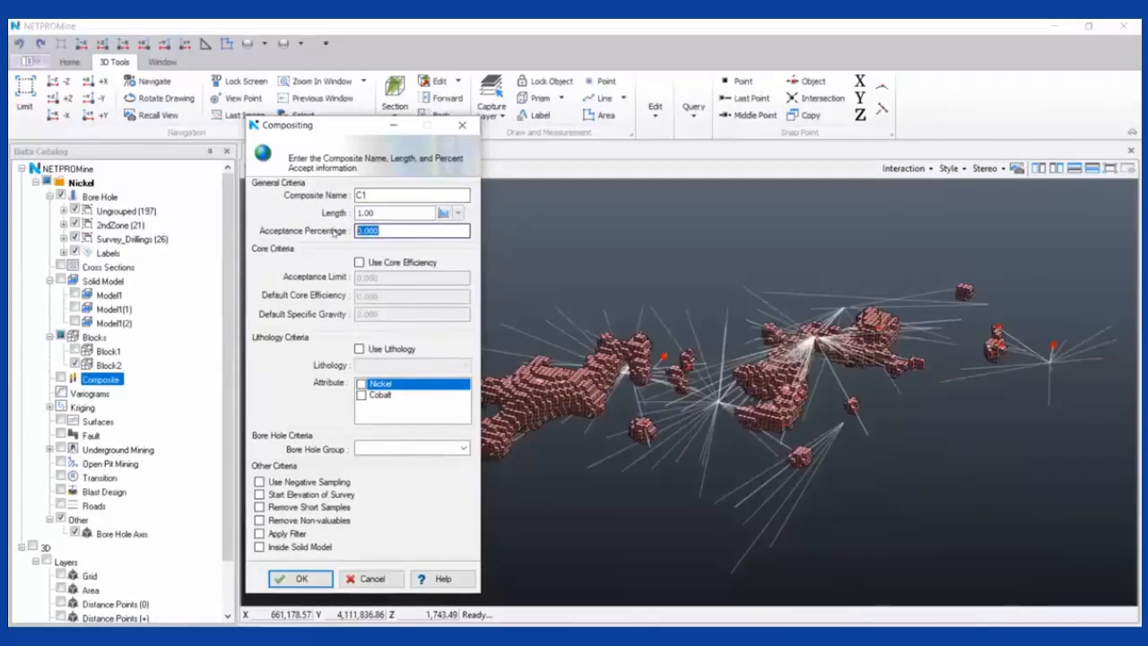
pyautogui.write('25')
pyautogui.click(361, 384)
pyautogui.click(361, 396)
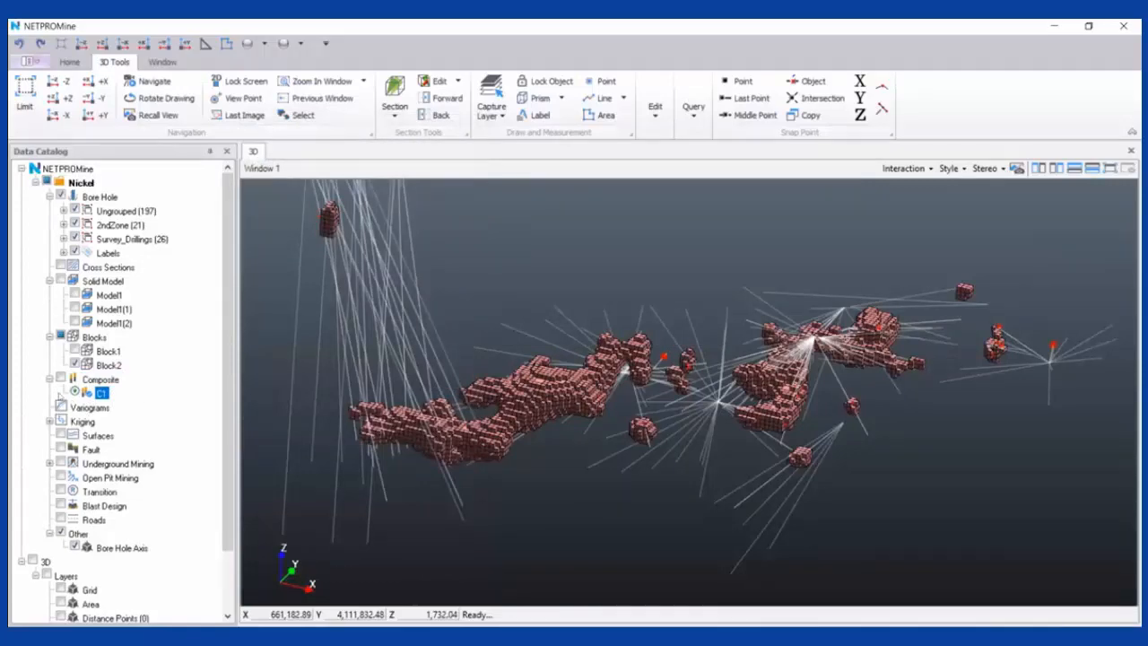
pyautogui.scroll(-1, 696, 452)
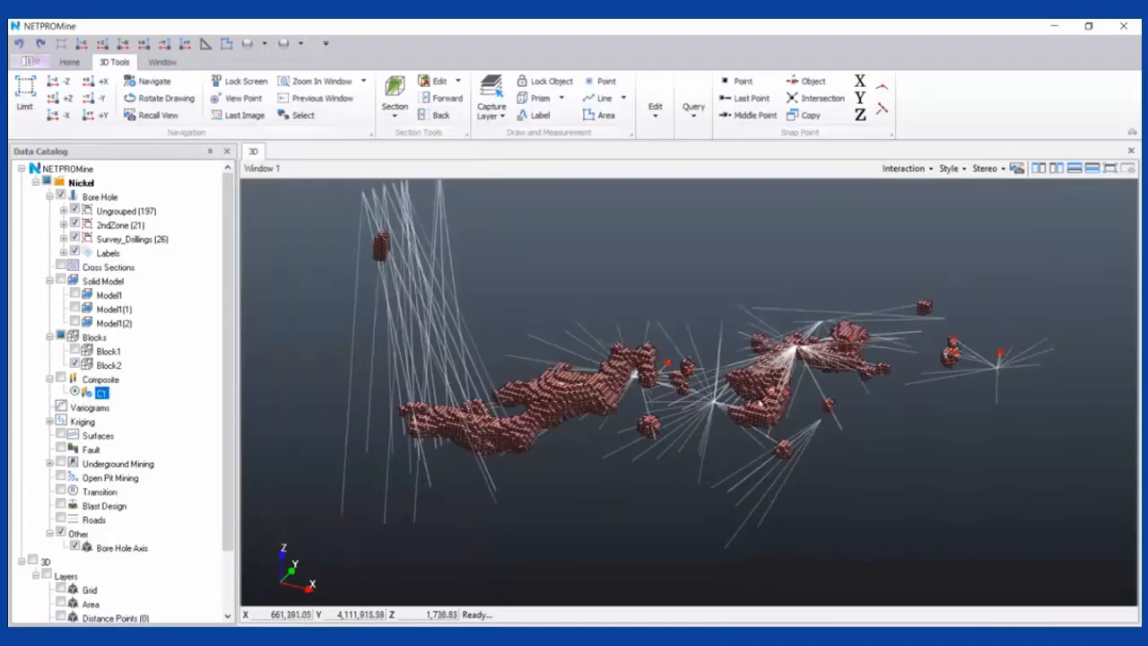
pyautogui.moveTo(821, 388)
pyautogui.mouseDown(button='middle')
pyautogui.moveTo(753, 377)
pyautogui.moveTo(761, 402)
pyautogui.moveTo(742, 467)
pyautogui.mouseUp(button='middle')
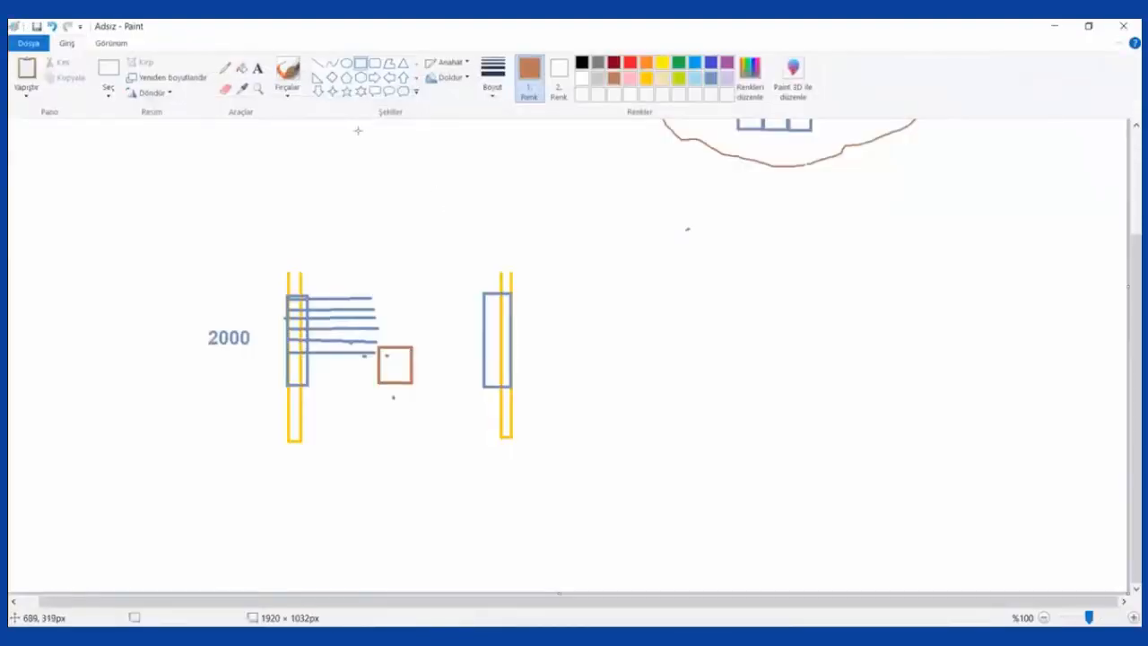
# In Paint, brush pink arrows from both blue rectangles towards the brown square between the drill holes
pyautogui.click(287, 73)
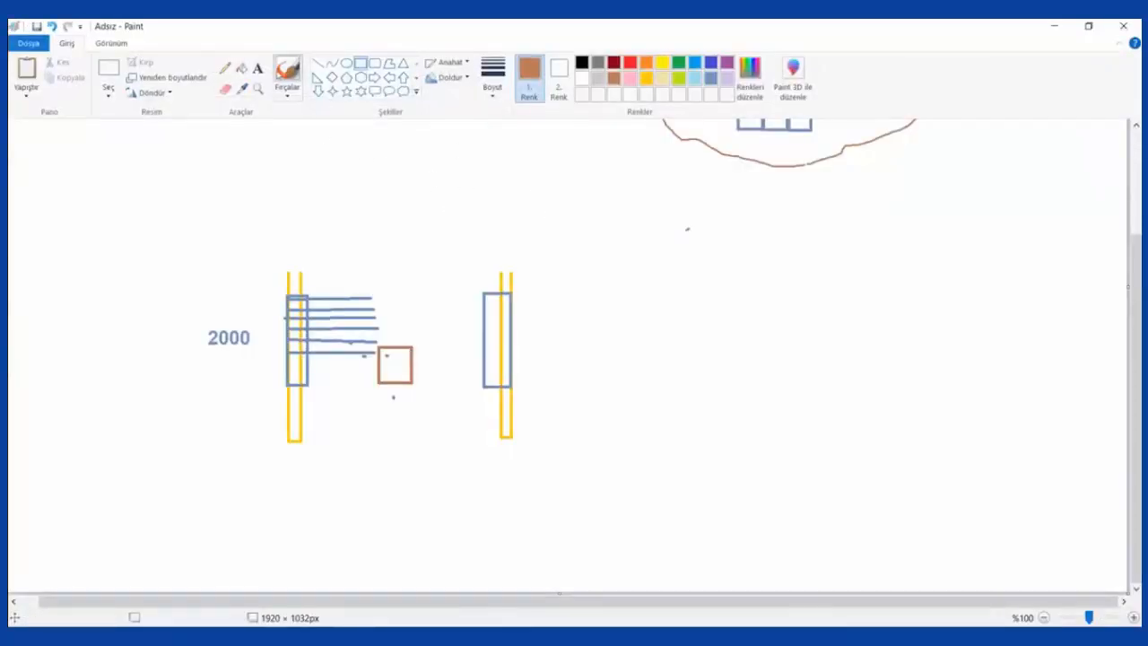
pyautogui.click(634, 79)
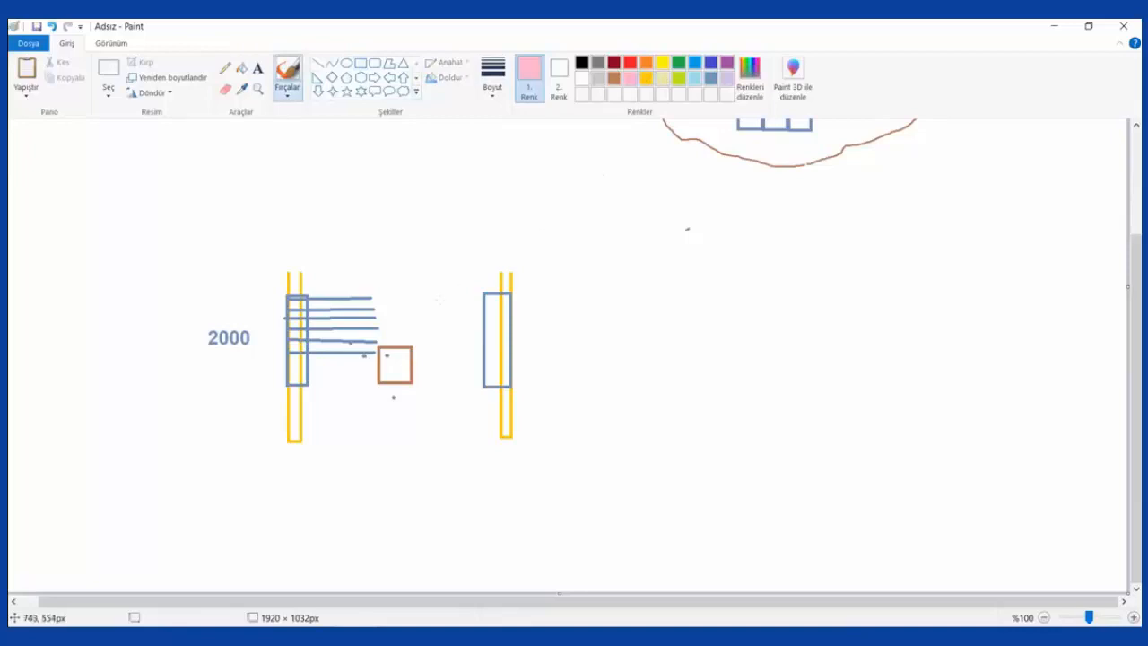
pyautogui.moveTo(320, 377)
pyautogui.mouseDown()
pyautogui.moveTo(366, 377)
pyautogui.moveTo(358, 382)
pyautogui.mouseUp()
pyautogui.moveTo(476, 375); pyautogui.dragTo(433, 377)
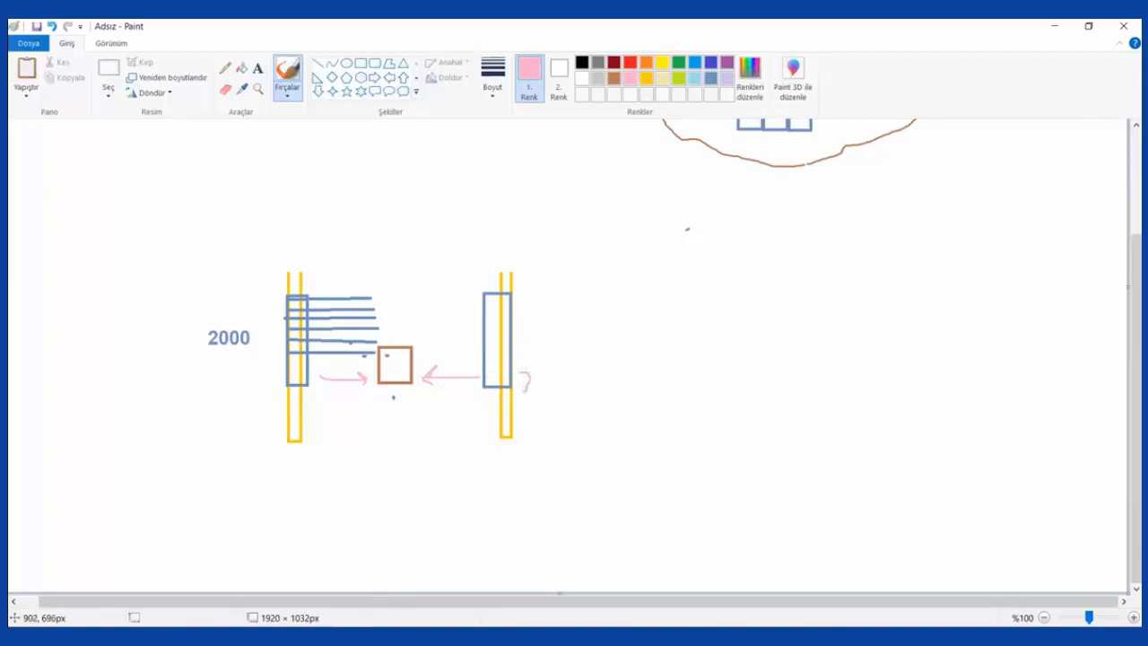
# Brush 3000 beside the second drill hole and an underlined 2500 below the brown square, and circle the area around each drill hole in pink
pyautogui.moveTo(542, 377); pyautogui.dragTo(557, 384)
pyautogui.moveTo(364, 405); pyautogui.dragTo(380, 402)
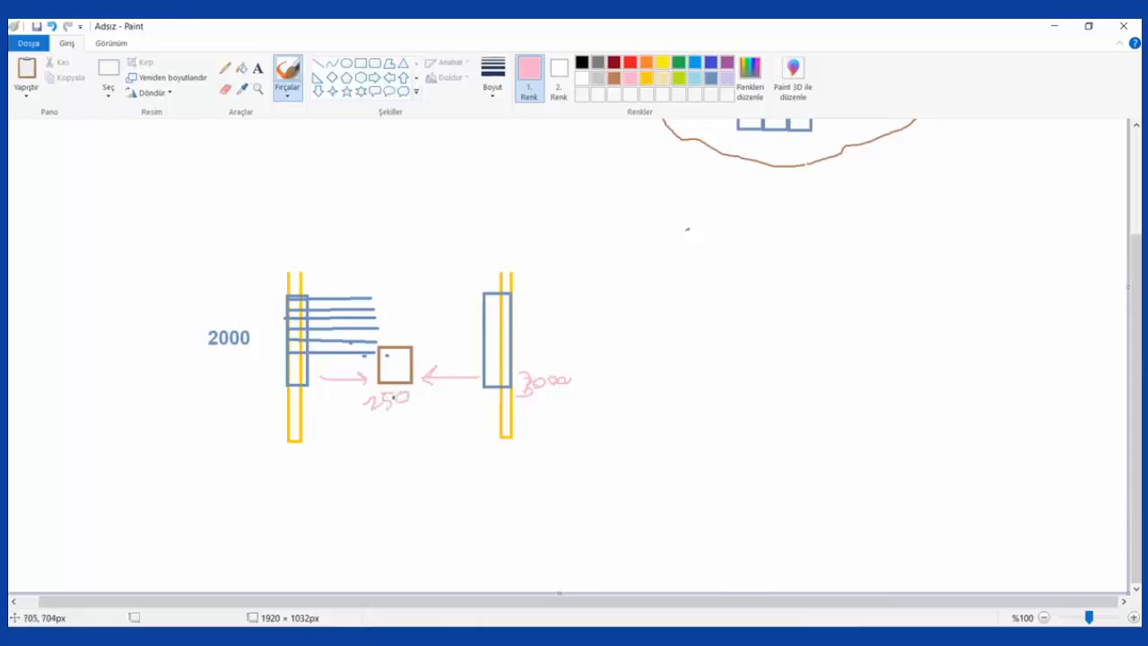
pyautogui.moveTo(414, 391); pyautogui.dragTo(420, 403)
pyautogui.moveTo(458, 342)
pyautogui.mouseDown()
pyautogui.moveTo(549, 339)
pyautogui.moveTo(592, 375)
pyautogui.moveTo(569, 406)
pyautogui.moveTo(431, 408)
pyautogui.moveTo(418, 365)
pyautogui.mouseUp()
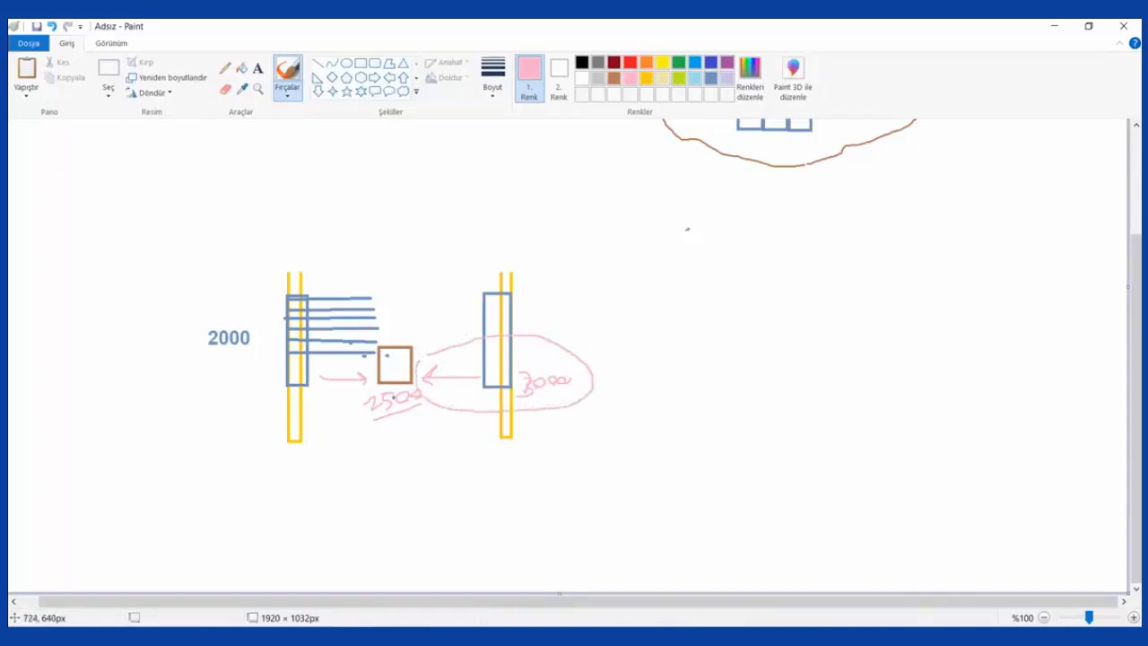
pyautogui.moveTo(244, 390)
pyautogui.mouseDown()
pyautogui.moveTo(289, 411)
pyautogui.moveTo(398, 395)
pyautogui.moveTo(375, 357)
pyautogui.moveTo(266, 338)
pyautogui.moveTo(247, 387)
pyautogui.mouseUp()
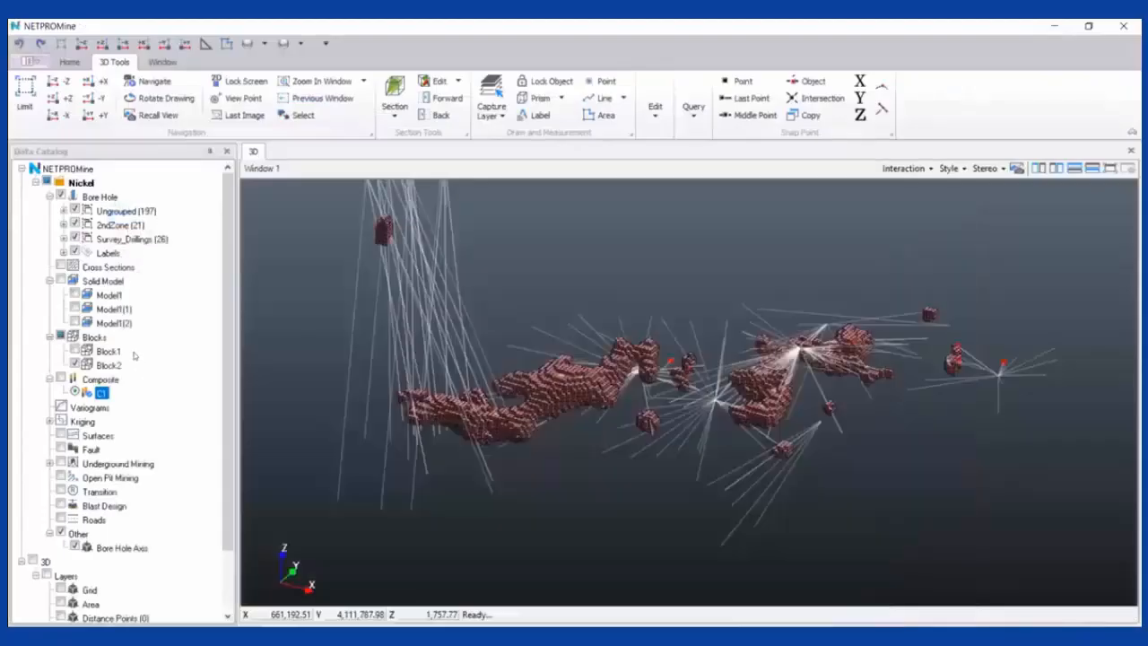
# In NETPROMine, run a Nearest Neighbor estimation of the Nickel attribute on Block2 with a split number of 1 in X, Y and Z
pyautogui.click(112, 351)
pyautogui.click(113, 365)
pyautogui.rightClick(133, 365)
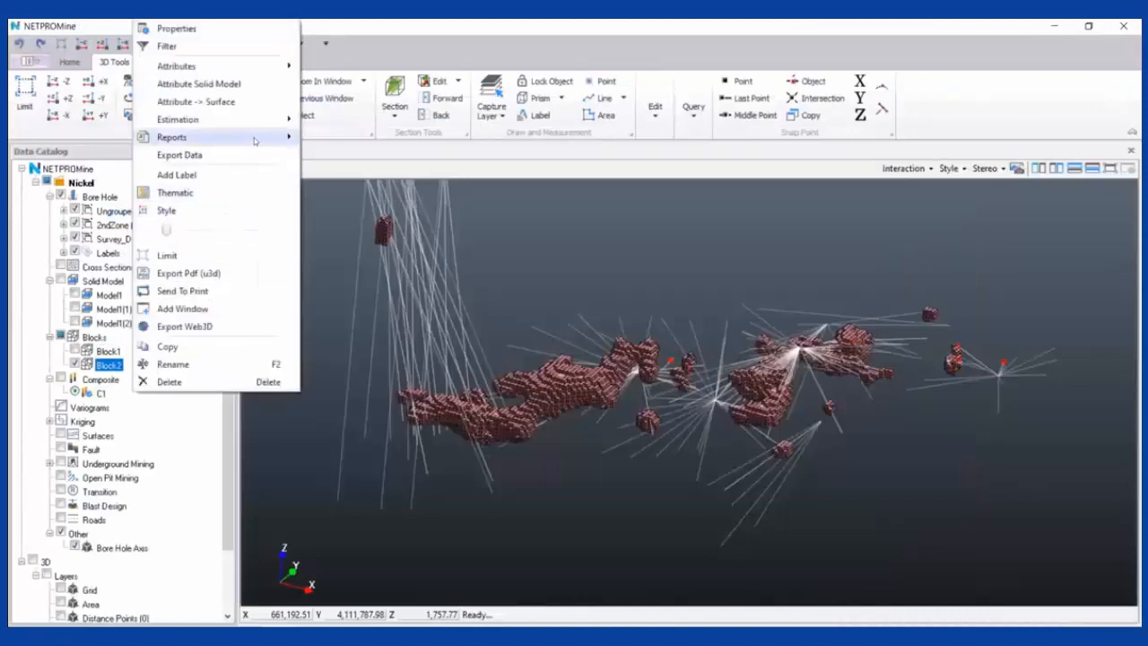
pyautogui.moveTo(260, 120)
pyautogui.click(358, 121)
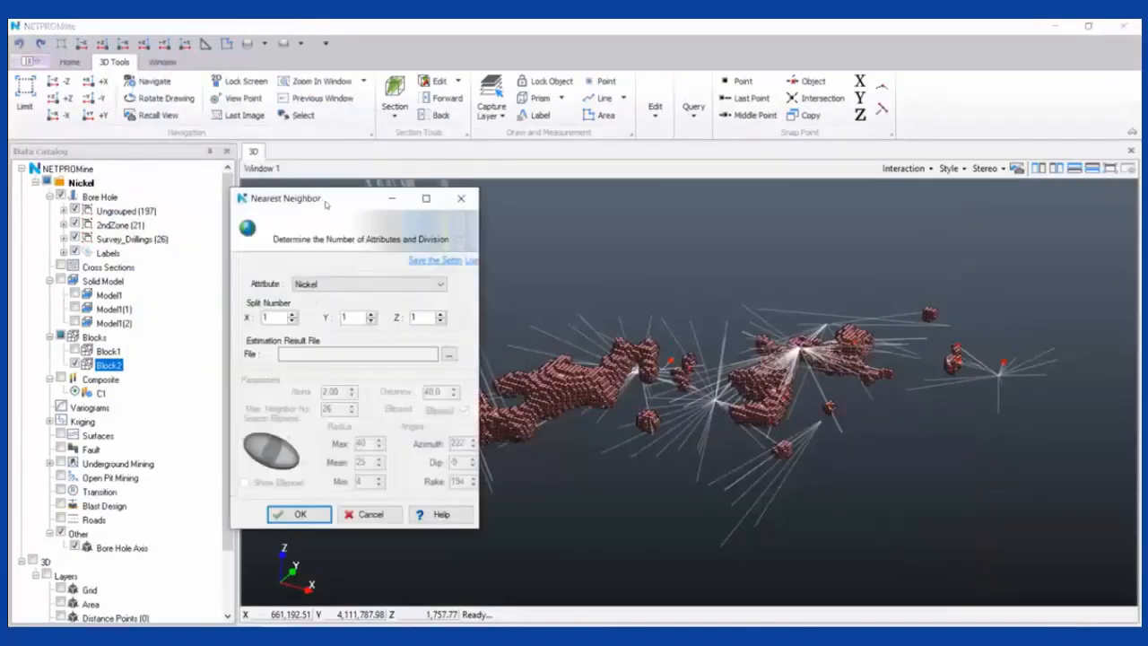
pyautogui.moveTo(326, 204); pyautogui.dragTo(340, 201)
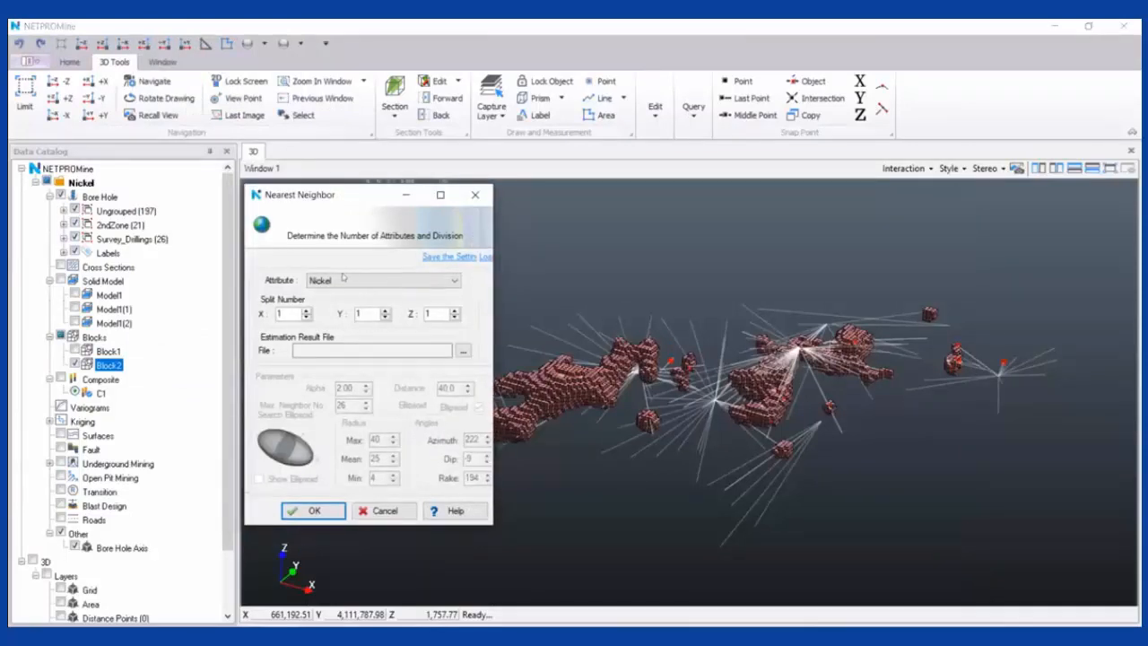
pyautogui.click(311, 510)
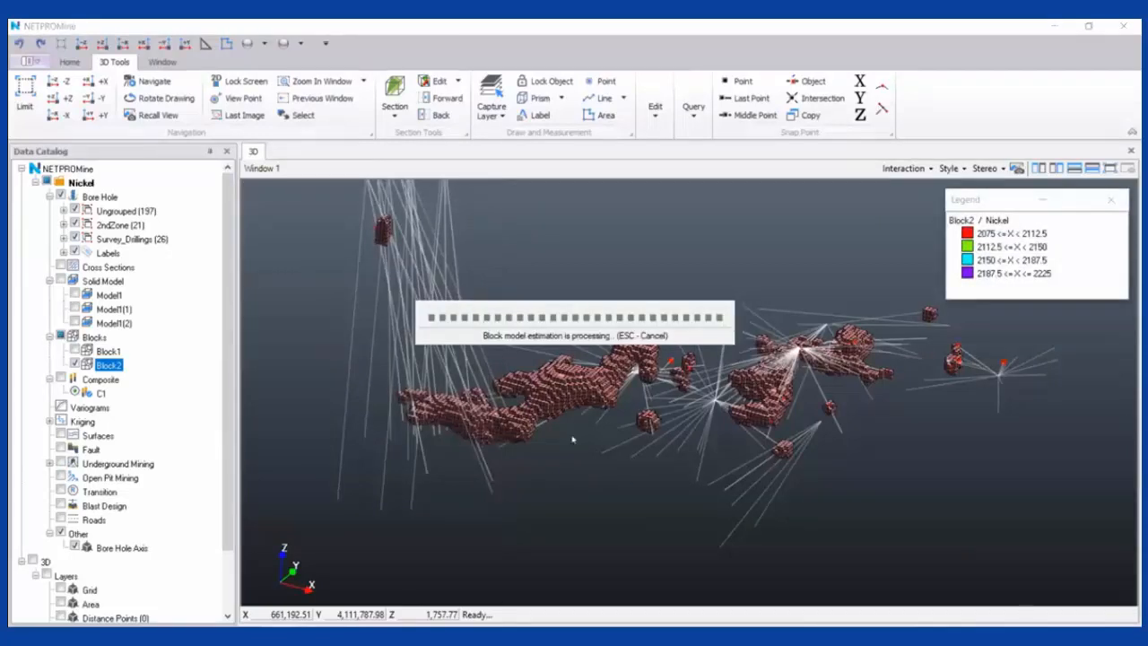
pyautogui.scroll(2, 685, 431)
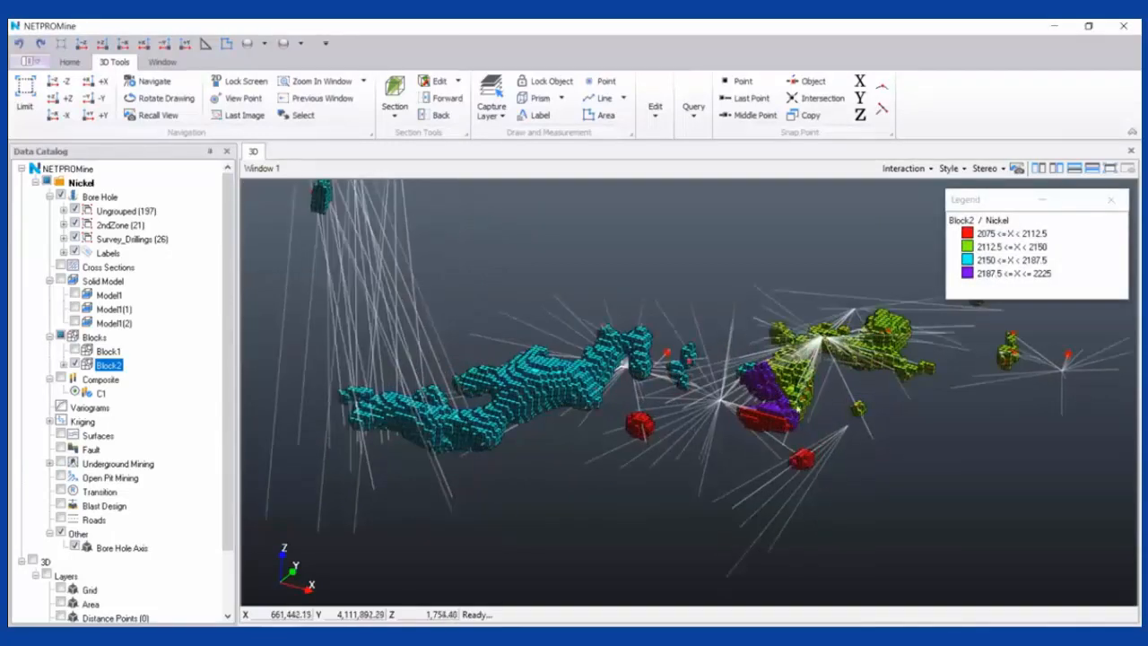
pyautogui.moveTo(780, 409); pyautogui.dragTo(502, 506)
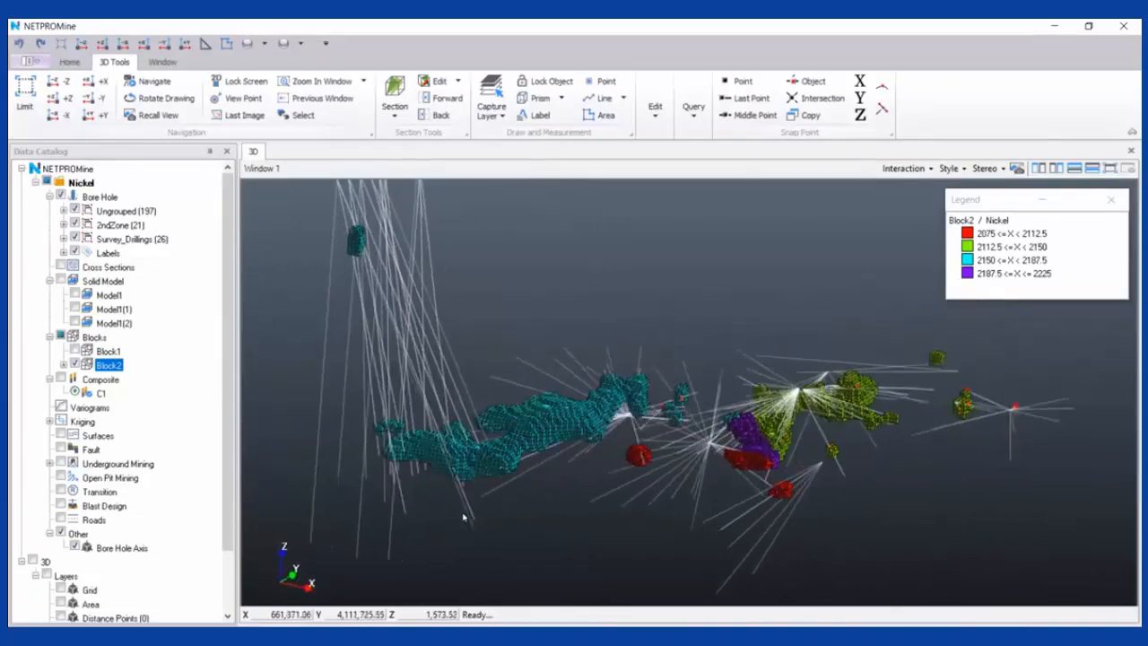
# Hide Block2 and display Block1 in the 3D view
pyautogui.click(74, 365)
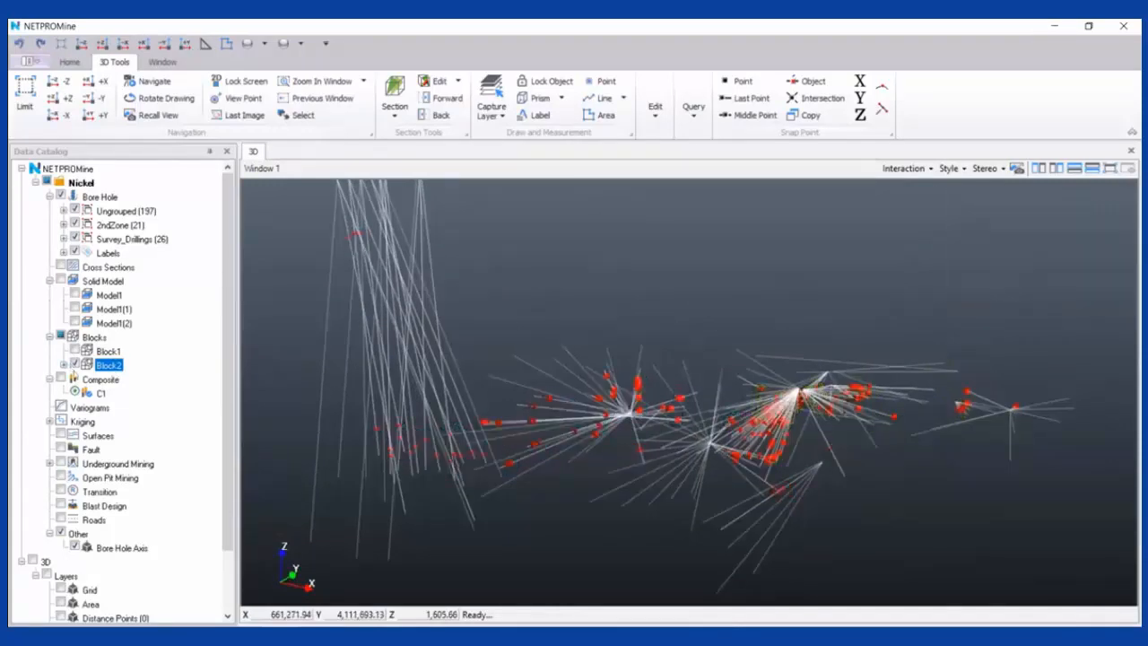
pyautogui.click(74, 350)
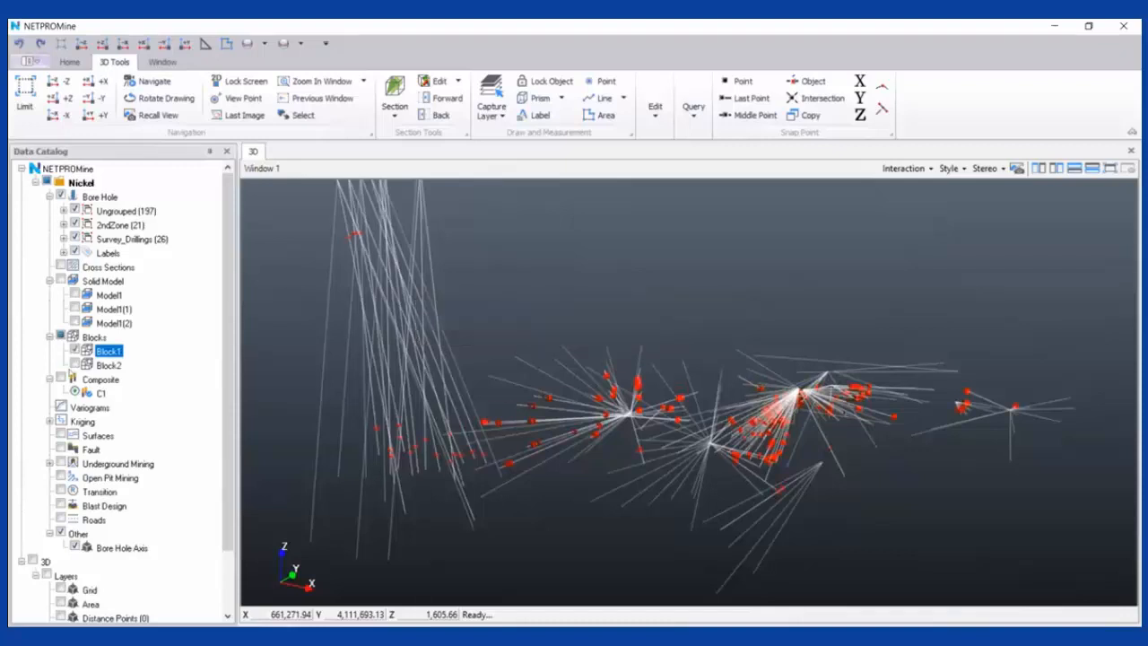
pyautogui.scroll(-1, 678, 391)
pyautogui.scroll(3, 677, 391)
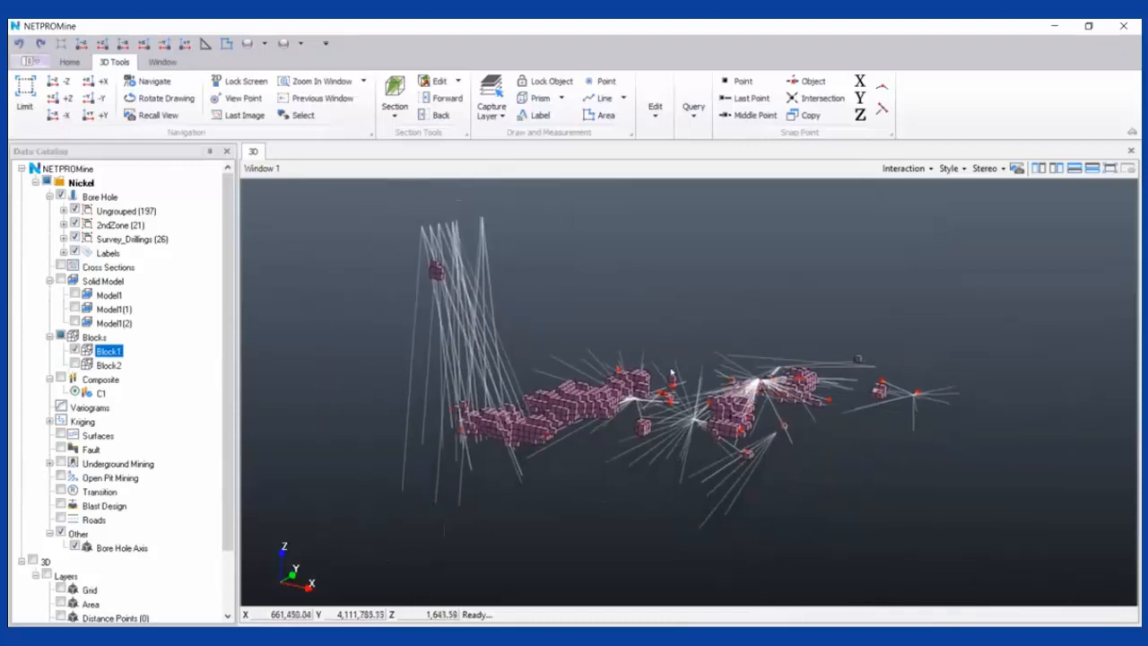
# Open the Inverse Distance estimation for Block1 with the Nickel attribute and the ellipsoid search enabled
pyautogui.rightClick(131, 351)
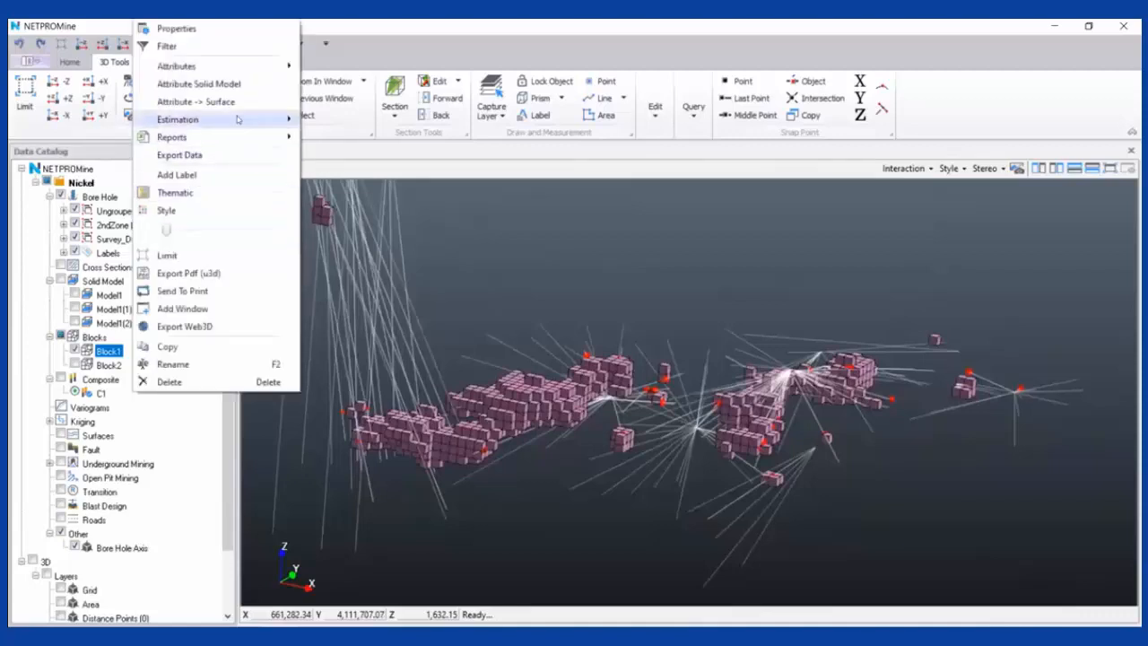
pyautogui.moveTo(239, 119)
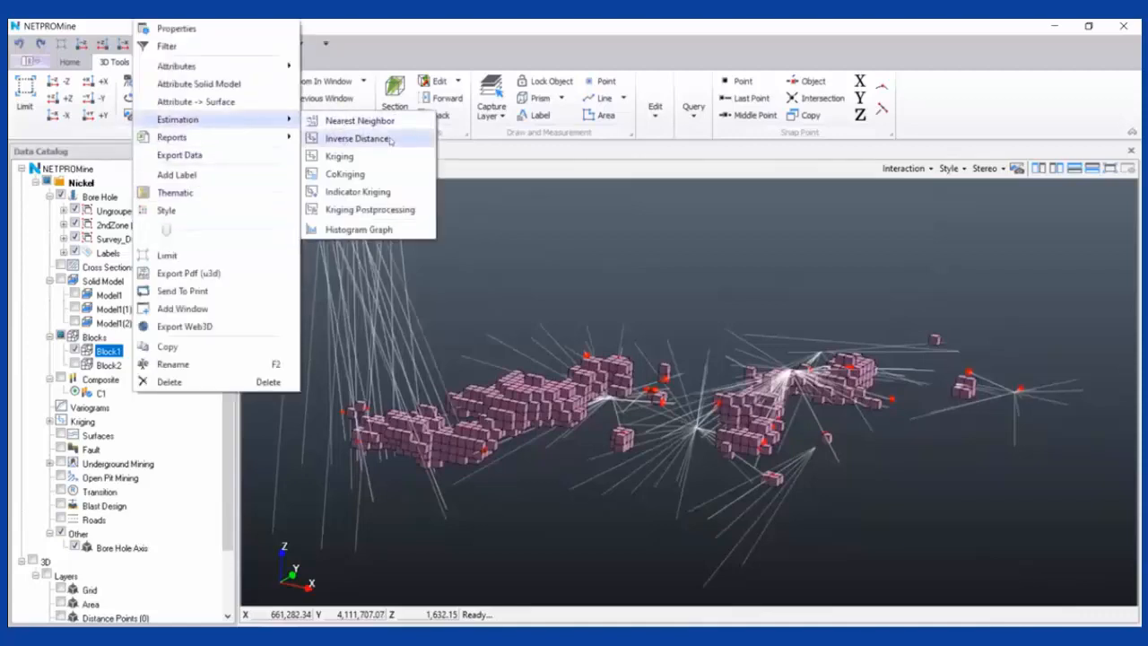
pyautogui.click(362, 140)
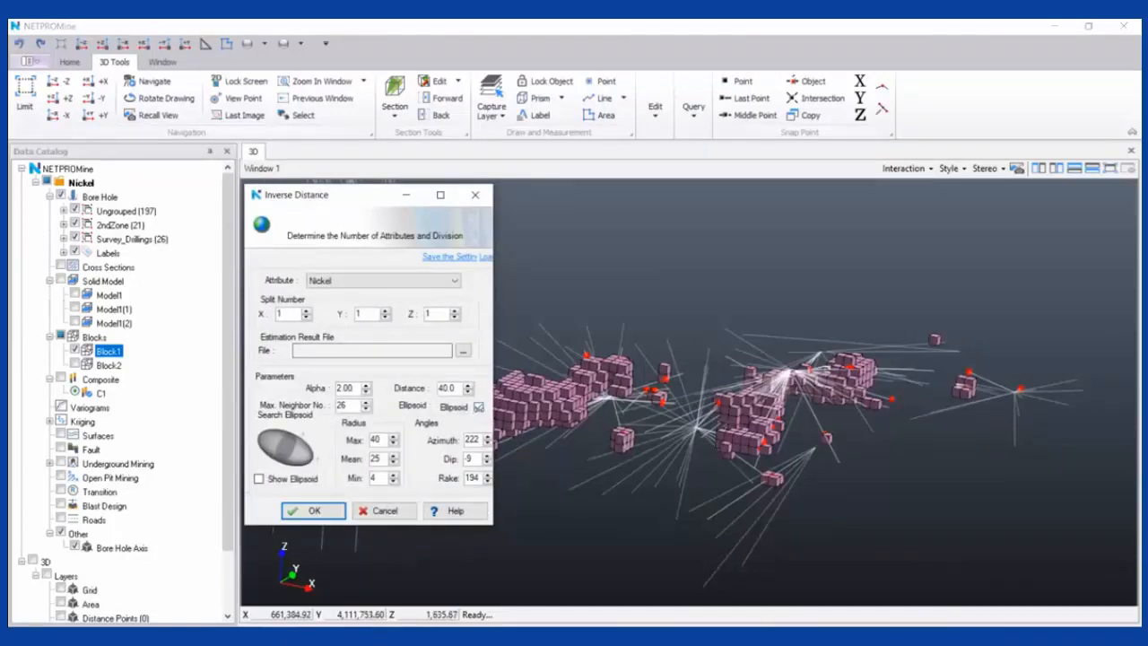
pyautogui.click(479, 406)
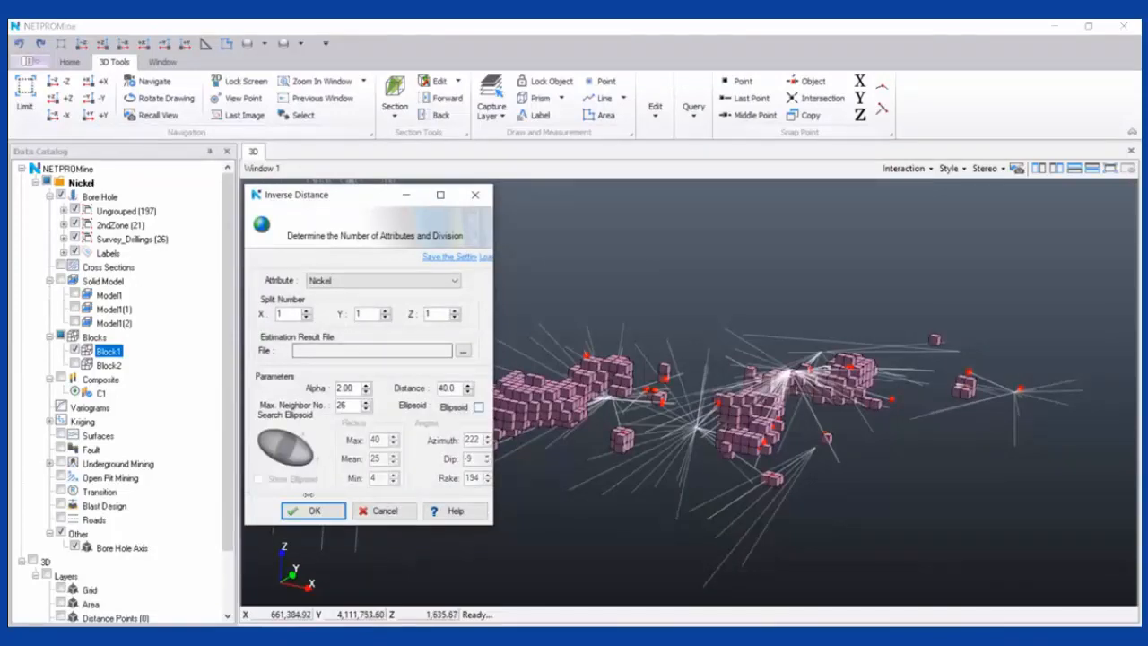
pyautogui.click(479, 406)
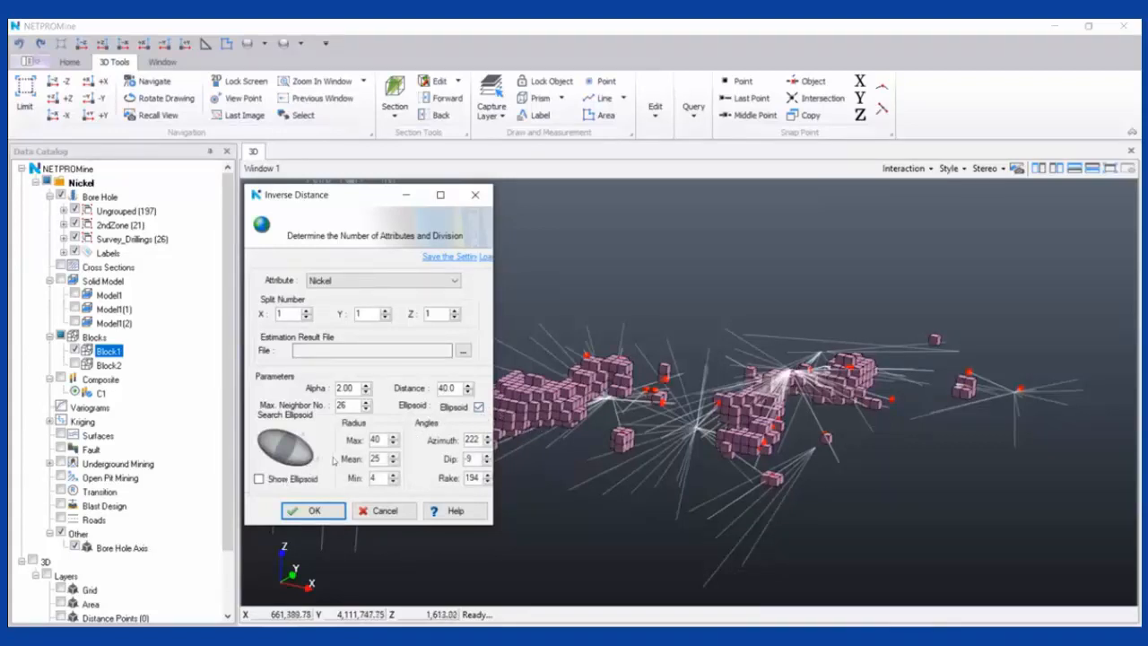
# Show the search ellipsoid settings and fill the ellipsoid's center point using the Center option
pyautogui.click(286, 483)
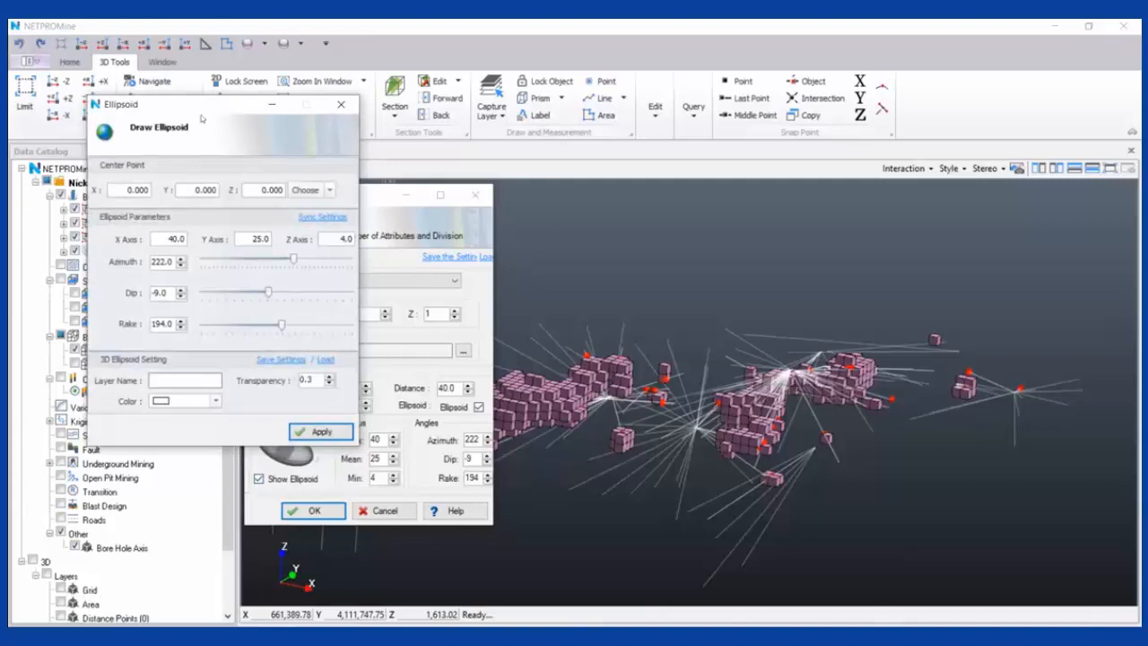
pyautogui.moveTo(202, 118); pyautogui.dragTo(971, 209)
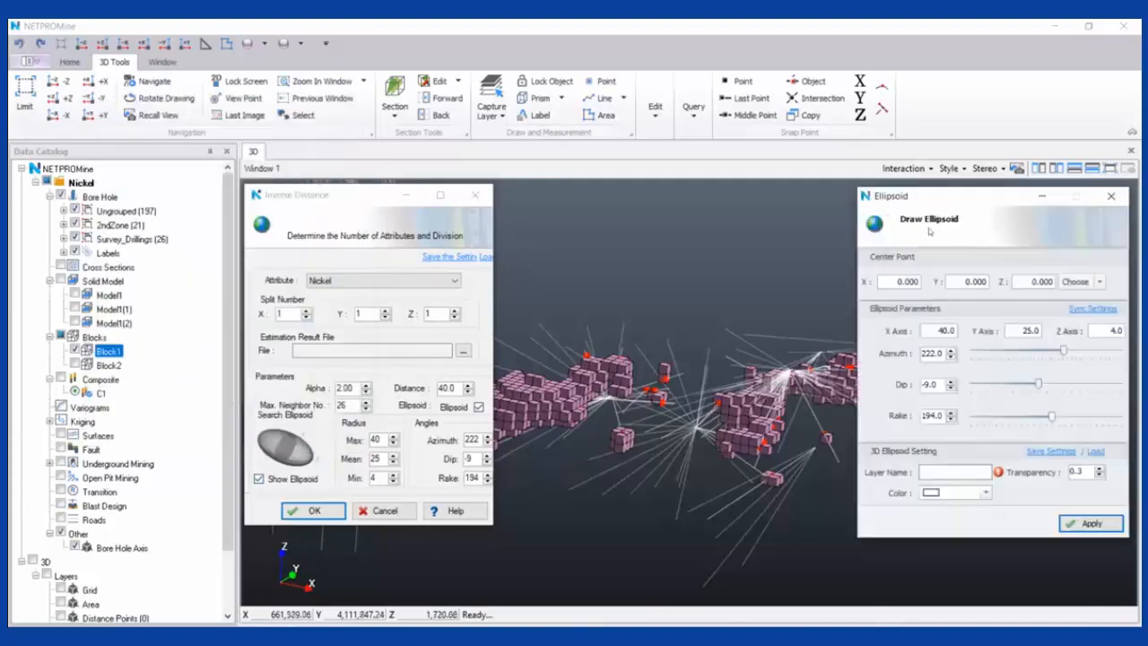
pyautogui.click(1099, 282)
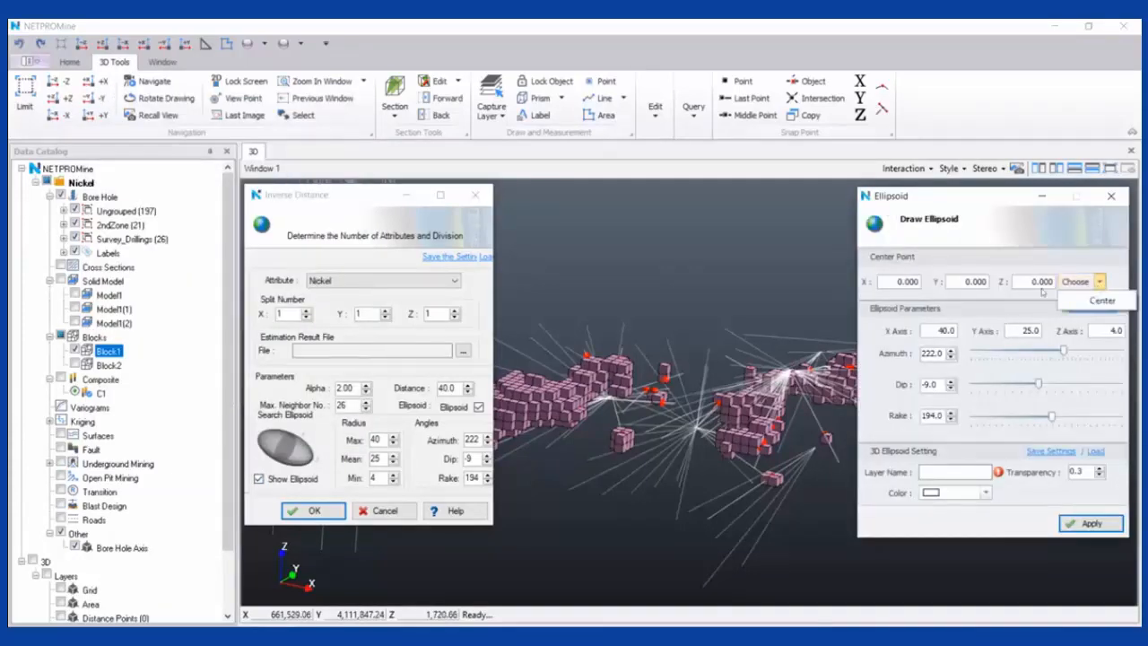
pyautogui.click(1102, 301)
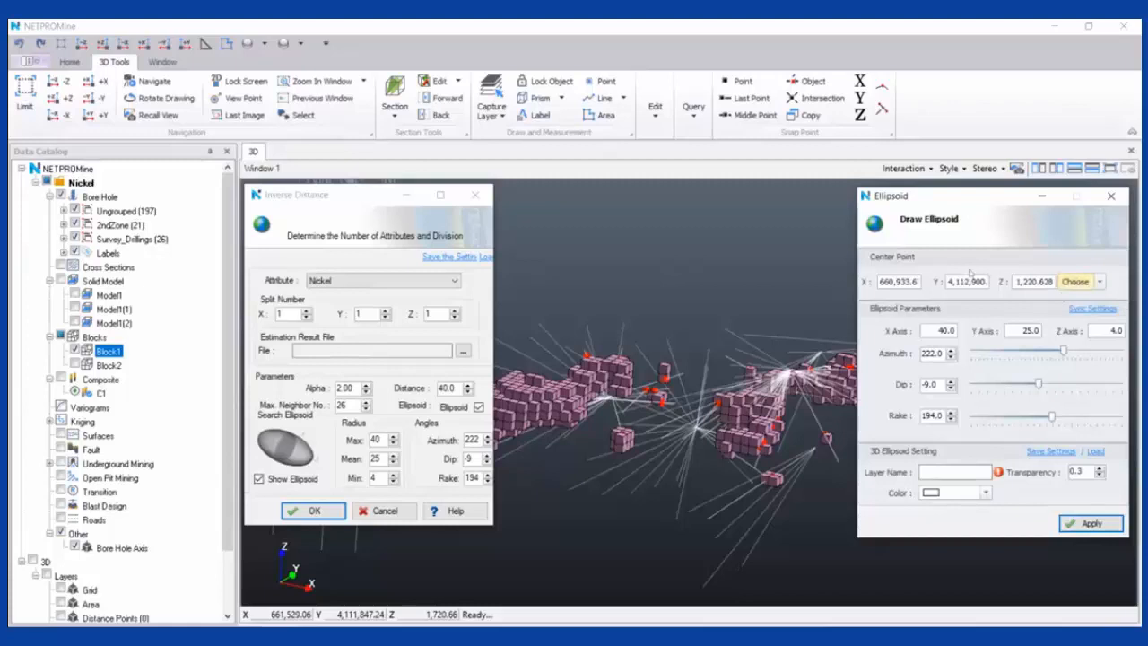
pyautogui.moveTo(719, 355); pyautogui.dragTo(723, 396)
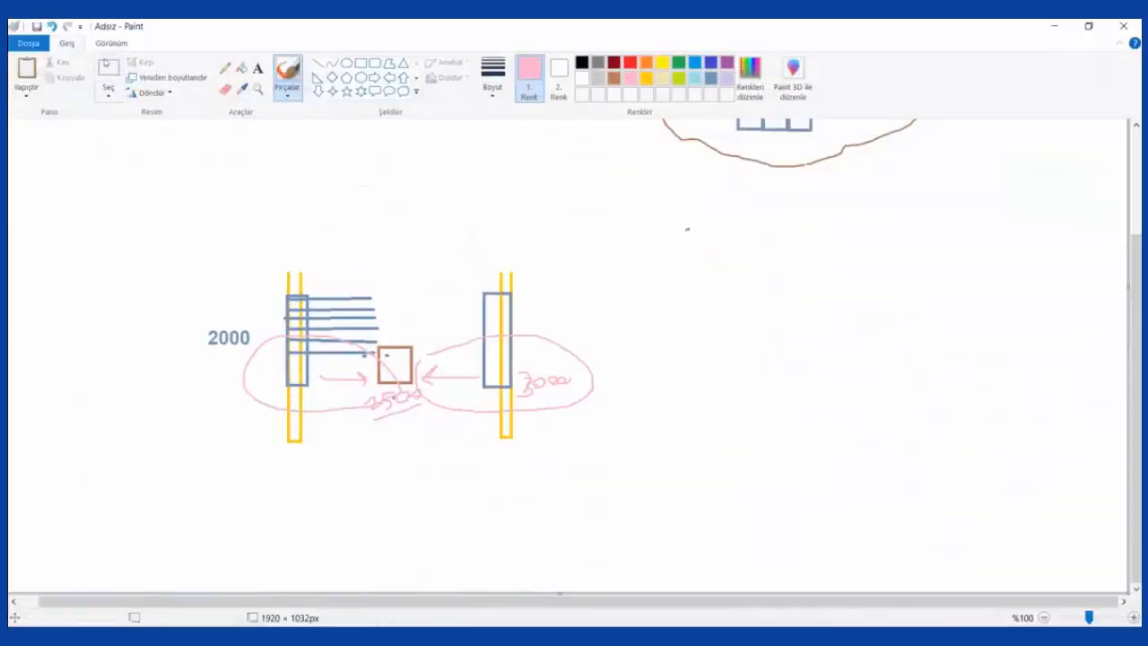
# Switch back to Paint and delete the whole drill hole sketch with its annotations
pyautogui.click(107, 70)
pyautogui.moveTo(192, 244)
pyautogui.mouseDown()
pyautogui.moveTo(649, 487)
pyautogui.moveTo(630, 476)
pyautogui.mouseUp()
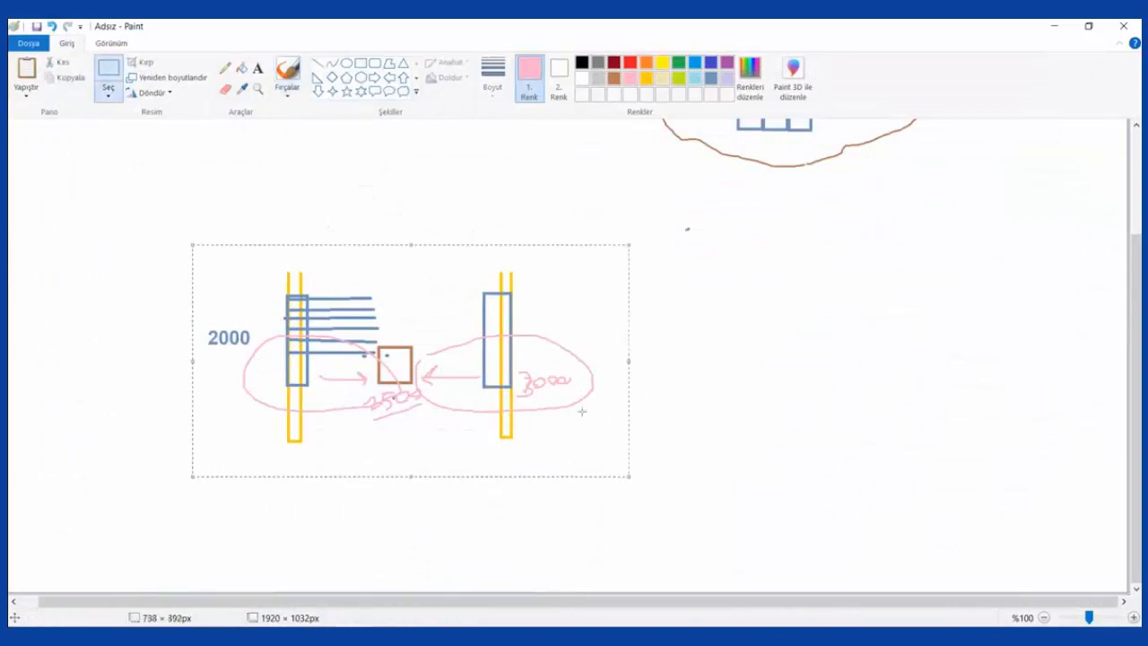
pyautogui.press('Delete')
# Draw a row of three adjoining pink squares in the cleared area
pyautogui.click(359, 63)
pyautogui.moveTo(341, 309); pyautogui.dragTo(386, 355)
pyautogui.moveTo(386, 308); pyautogui.dragTo(431, 355)
pyautogui.moveTo(431, 308); pyautogui.dragTo(481, 355)
# Copy the row of three pink squares and place the copy directly below, shifted sideways by one square
pyautogui.click(108, 70)
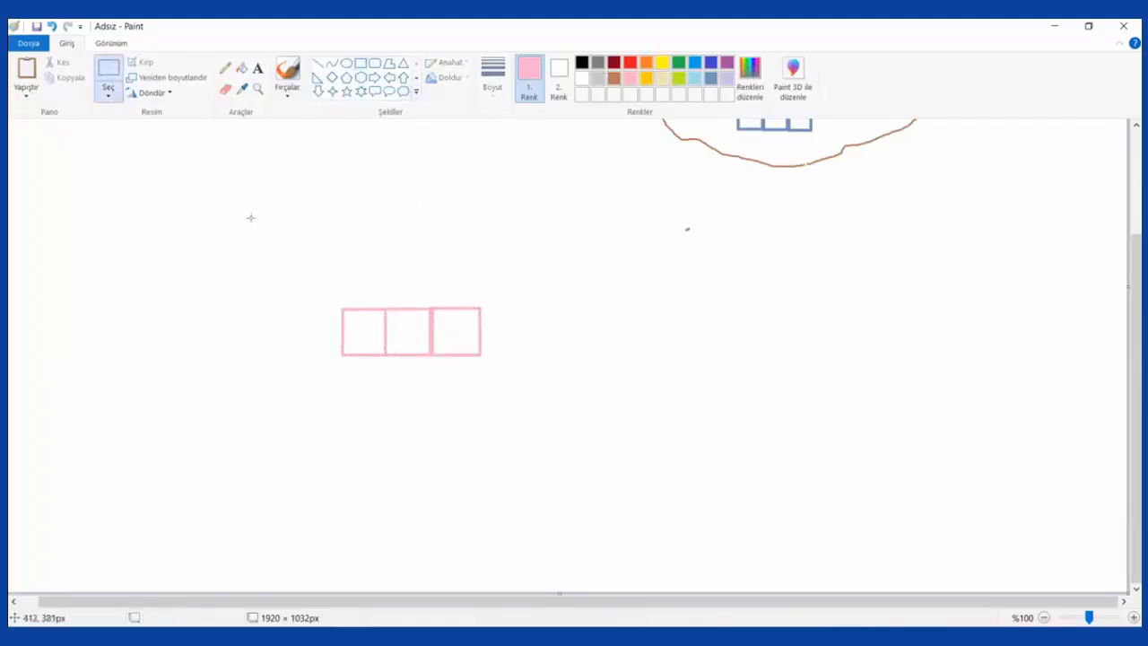
pyautogui.moveTo(330, 275); pyautogui.dragTo(551, 370)
pyautogui.hotkey('ctrl', 'c')
pyautogui.hotkey('ctrl', 'v')
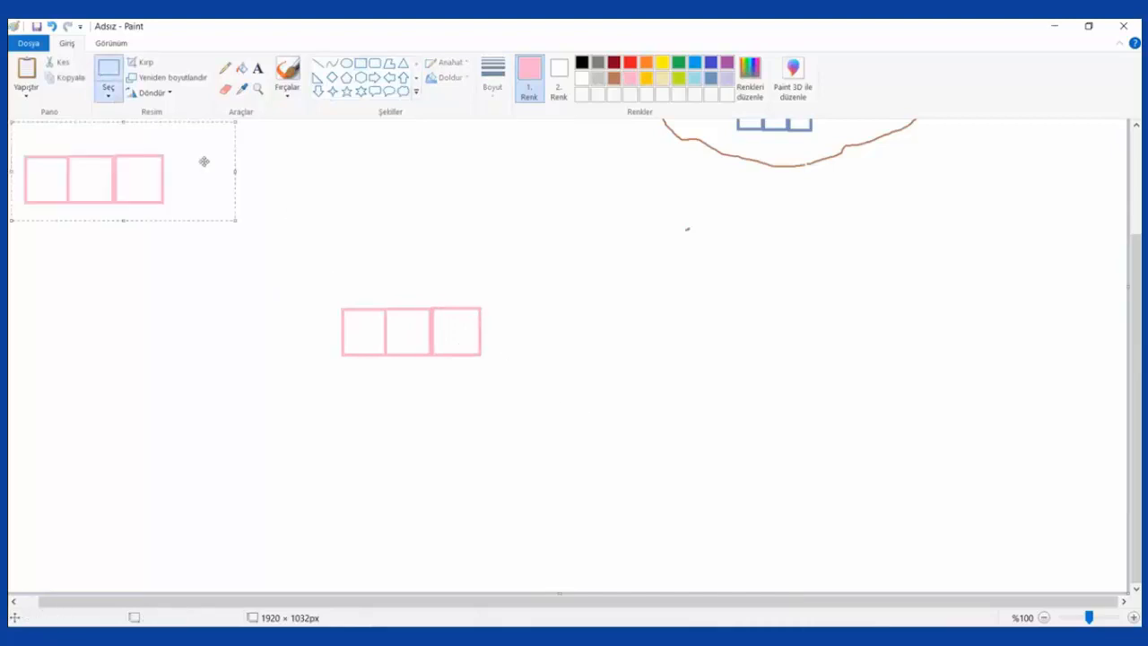
pyautogui.moveTo(95, 162); pyautogui.dragTo(496, 403)
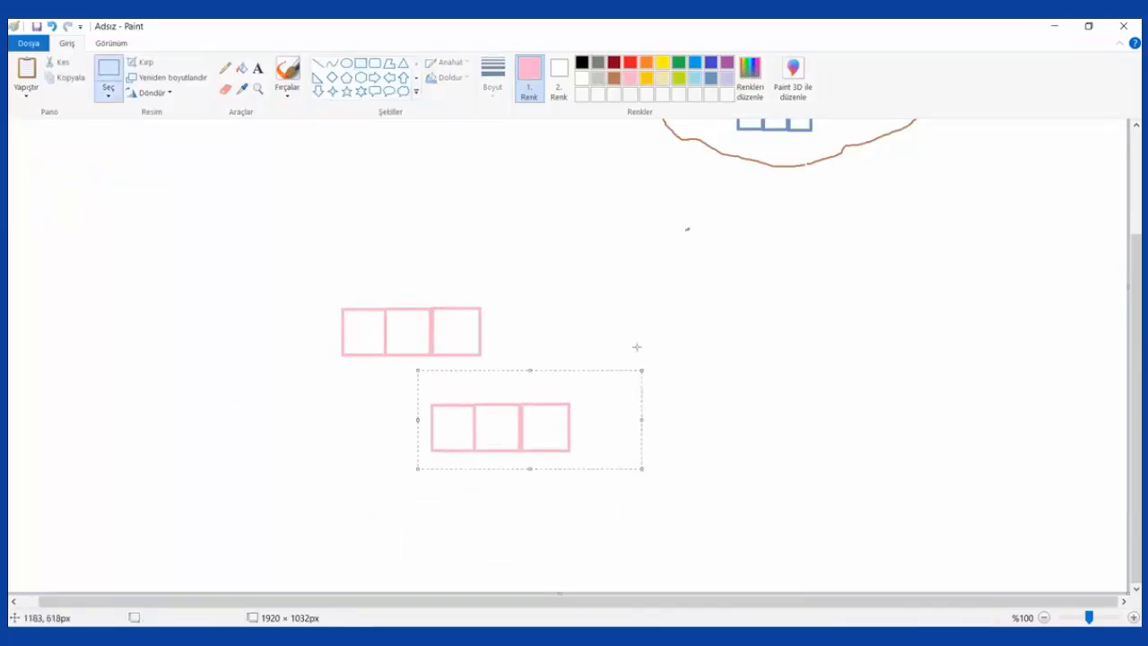
pyautogui.click(636, 346)
pyautogui.moveTo(426, 401); pyautogui.dragTo(580, 463)
pyautogui.moveTo(484, 421); pyautogui.dragTo(444, 377)
pyautogui.click(617, 318)
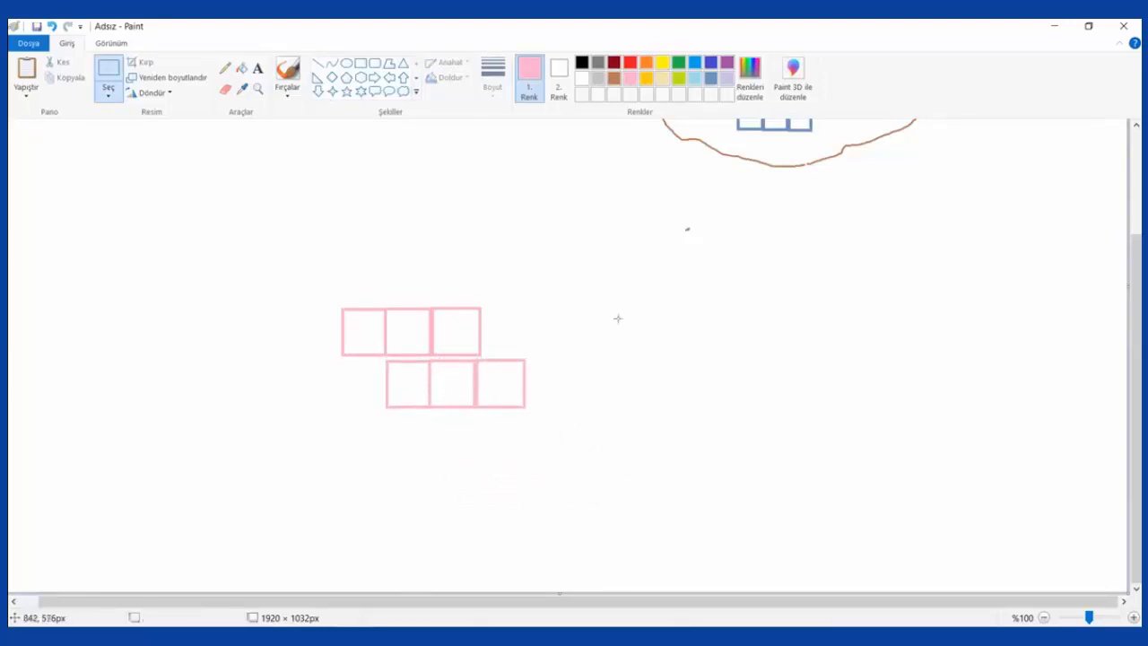
# Paste another copy of the three-square row above the original, aligned with the lowest row
pyautogui.hotkey('ctrl', 'v')
pyautogui.moveTo(103, 141); pyautogui.dragTo(469, 271)
pyautogui.click(591, 345)
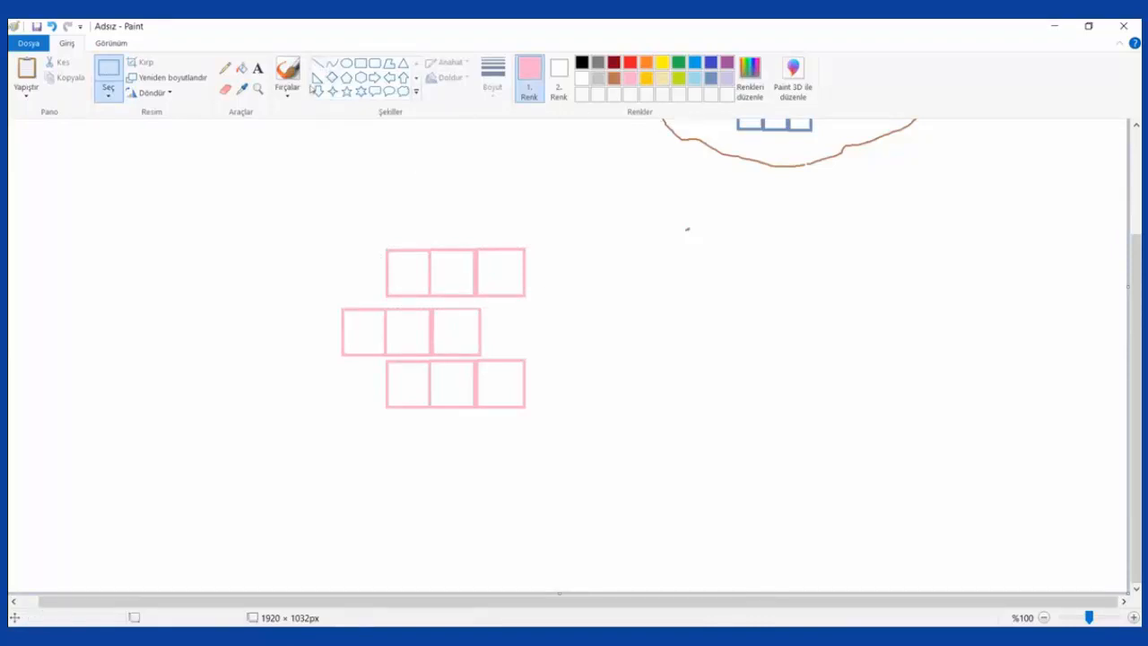
# Draw a tall, narrow golden yellow rectangle as a drill hole passing vertically through all three rows of squares
pyautogui.click(287, 76)
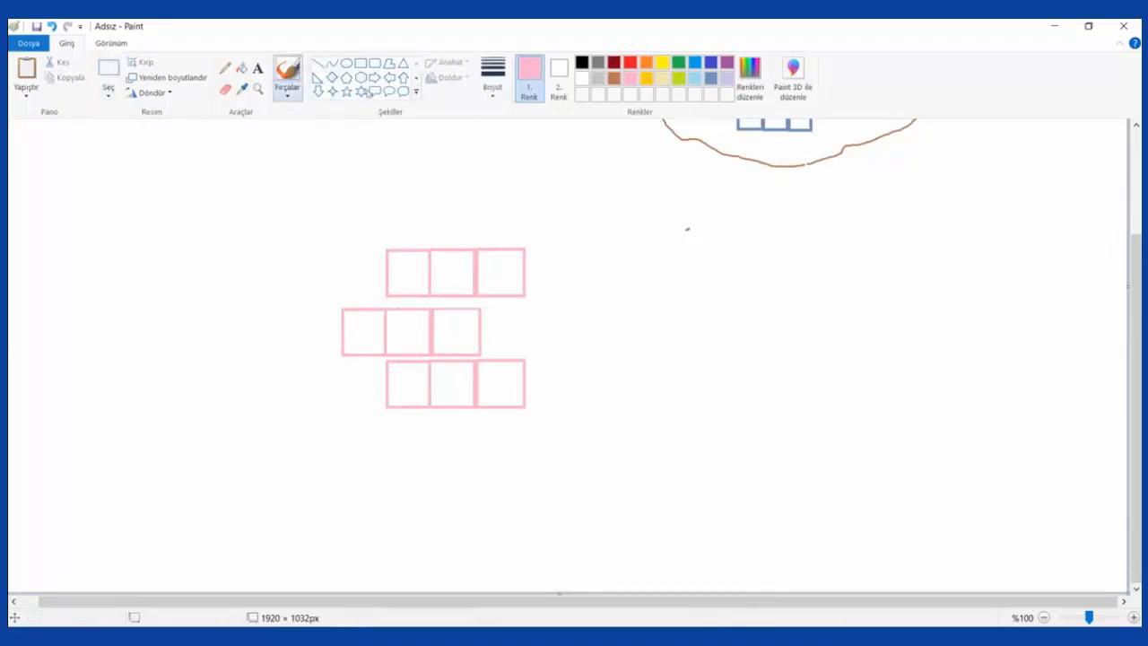
pyautogui.click(678, 78)
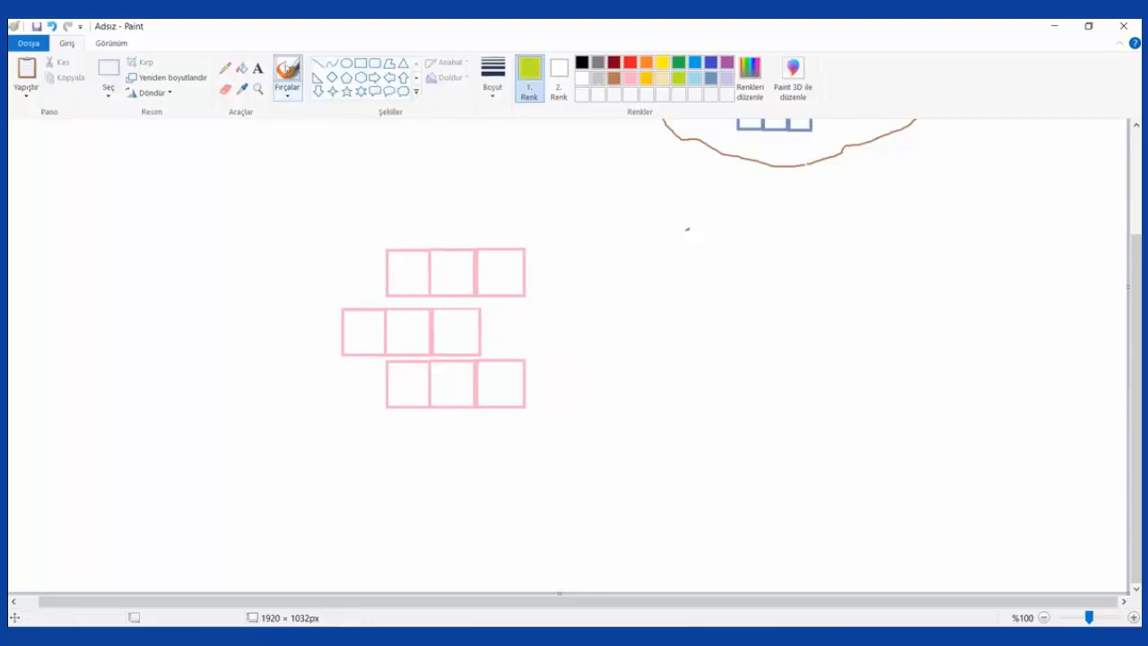
pyautogui.click(645, 78)
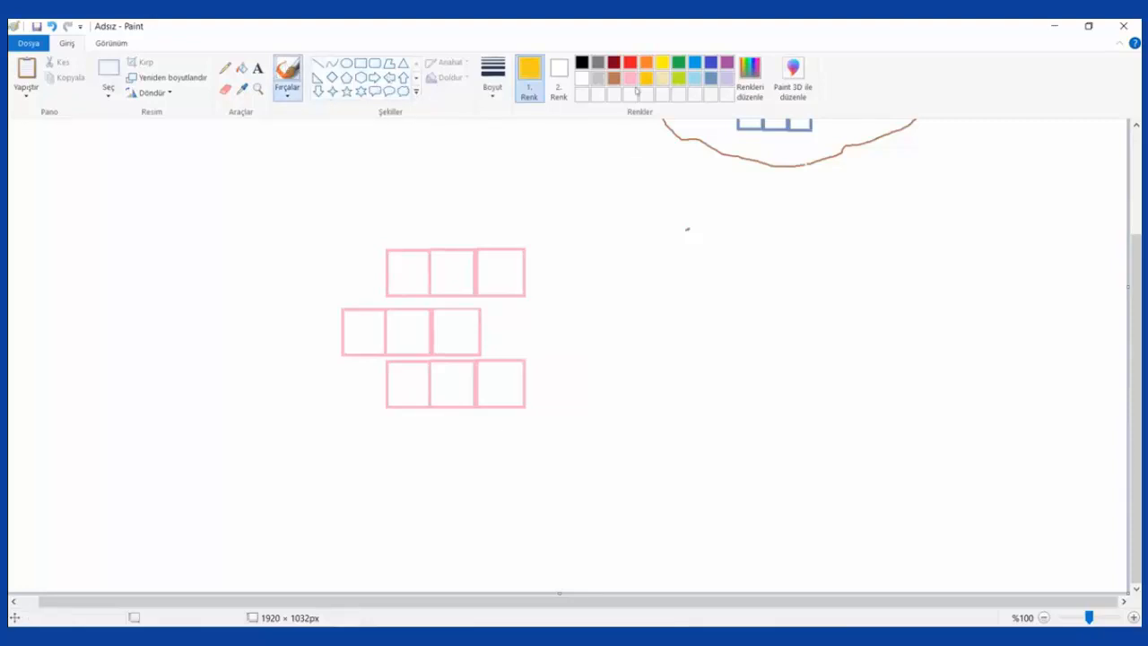
pyautogui.click(359, 62)
pyautogui.moveTo(434, 187); pyautogui.dragTo(446, 544)
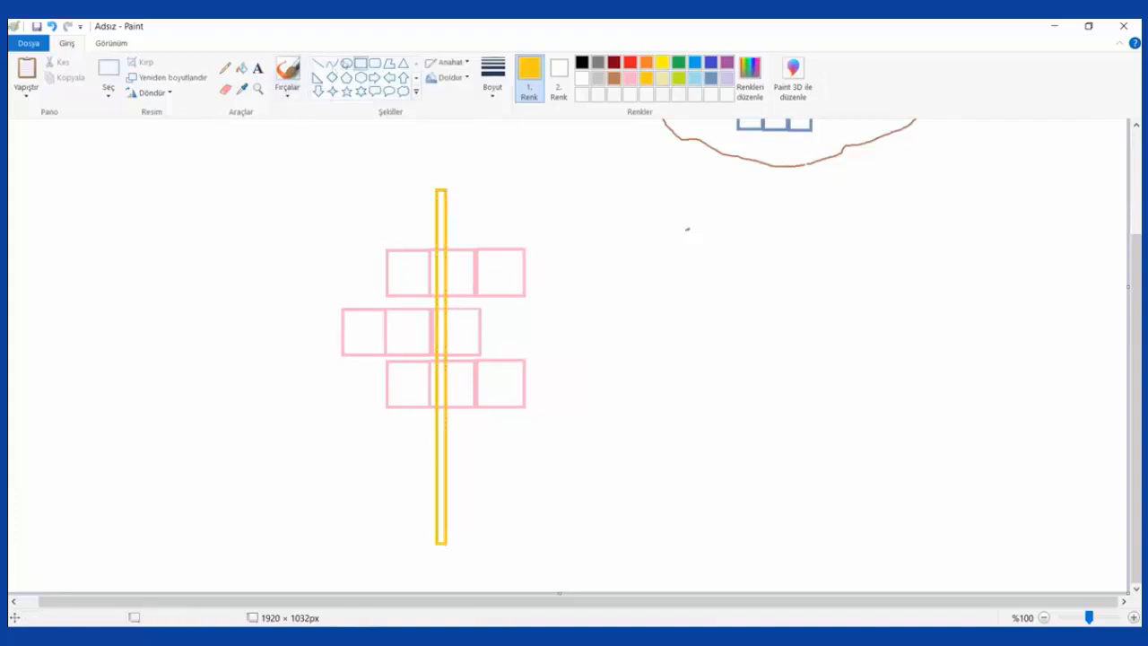
# Brush a lime ellipse around the uppermost row, with a dot in each square, a tick in the middle one and two arrows
pyautogui.click(345, 62)
pyautogui.click(287, 73)
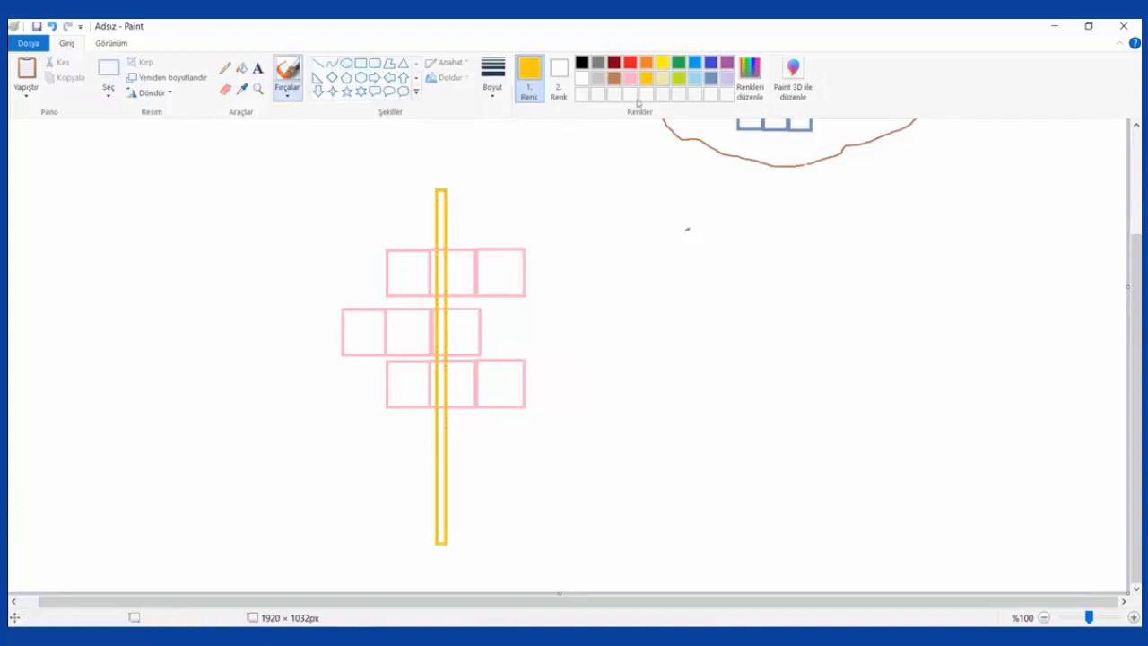
pyautogui.click(679, 79)
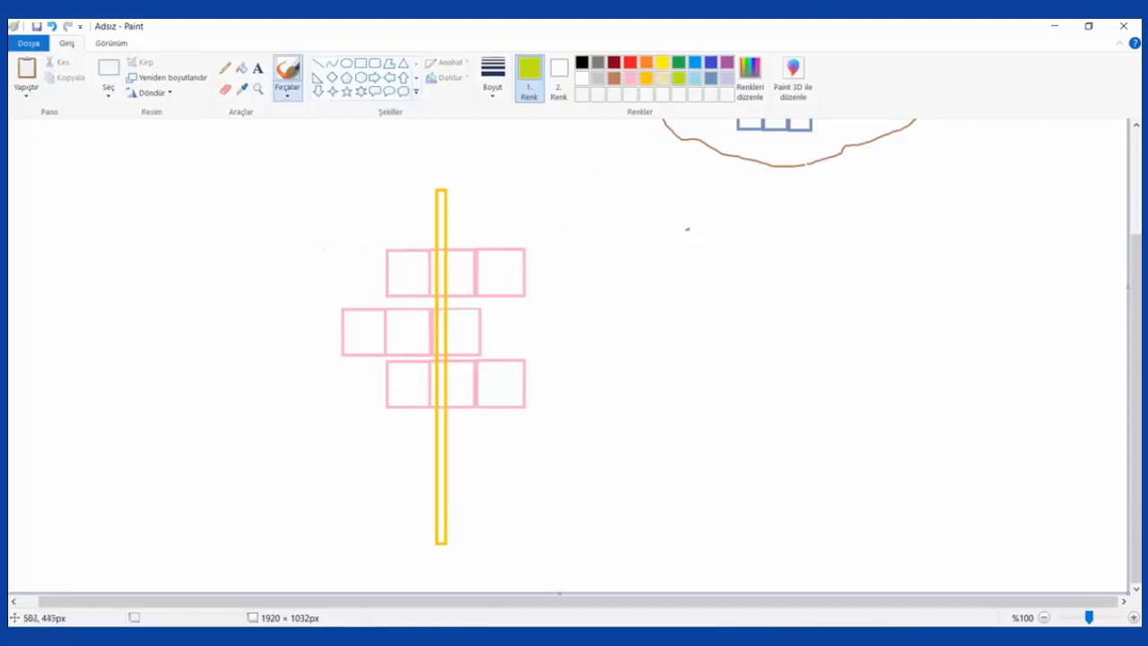
pyautogui.moveTo(318, 249)
pyautogui.mouseDown()
pyautogui.moveTo(400, 236)
pyautogui.moveTo(579, 251)
pyautogui.moveTo(597, 289)
pyautogui.moveTo(481, 309)
pyautogui.moveTo(348, 302)
pyautogui.mouseUp()
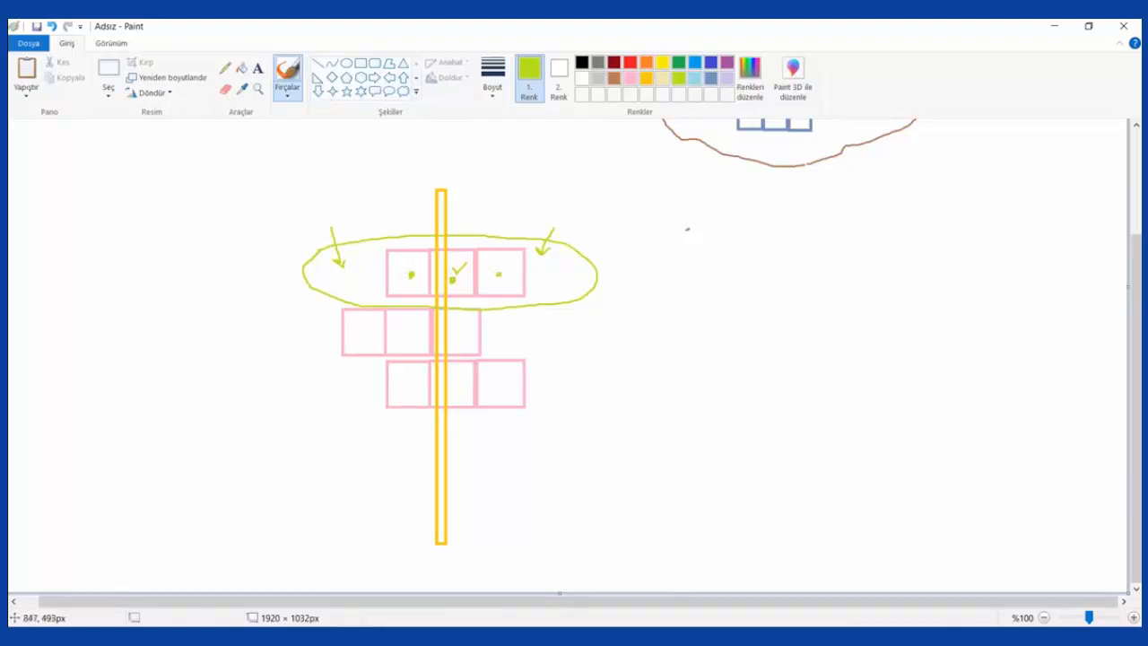
# Brush lime arrows to the upper row's last square and the middle row's last square, and an ellipse around the lowest row
pyautogui.moveTo(551, 278)
pyautogui.mouseDown()
pyautogui.moveTo(490, 337)
pyautogui.moveTo(454, 346)
pyautogui.mouseUp()
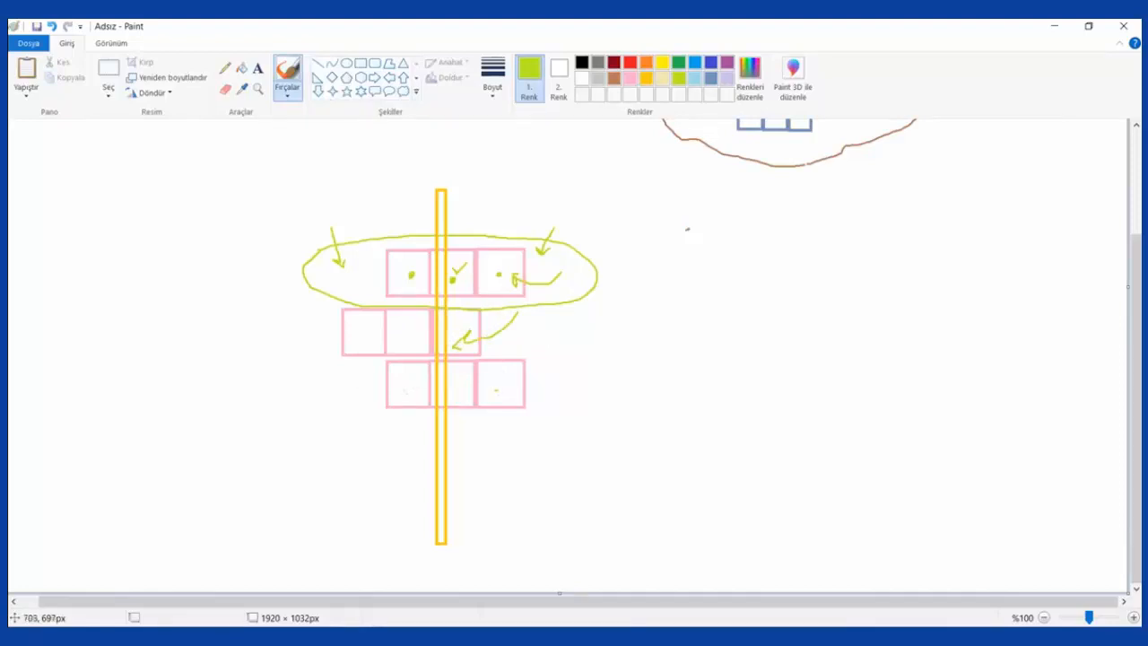
pyautogui.moveTo(395, 383)
pyautogui.mouseDown()
pyautogui.moveTo(621, 392)
pyautogui.moveTo(576, 418)
pyautogui.moveTo(416, 421)
pyautogui.mouseUp()
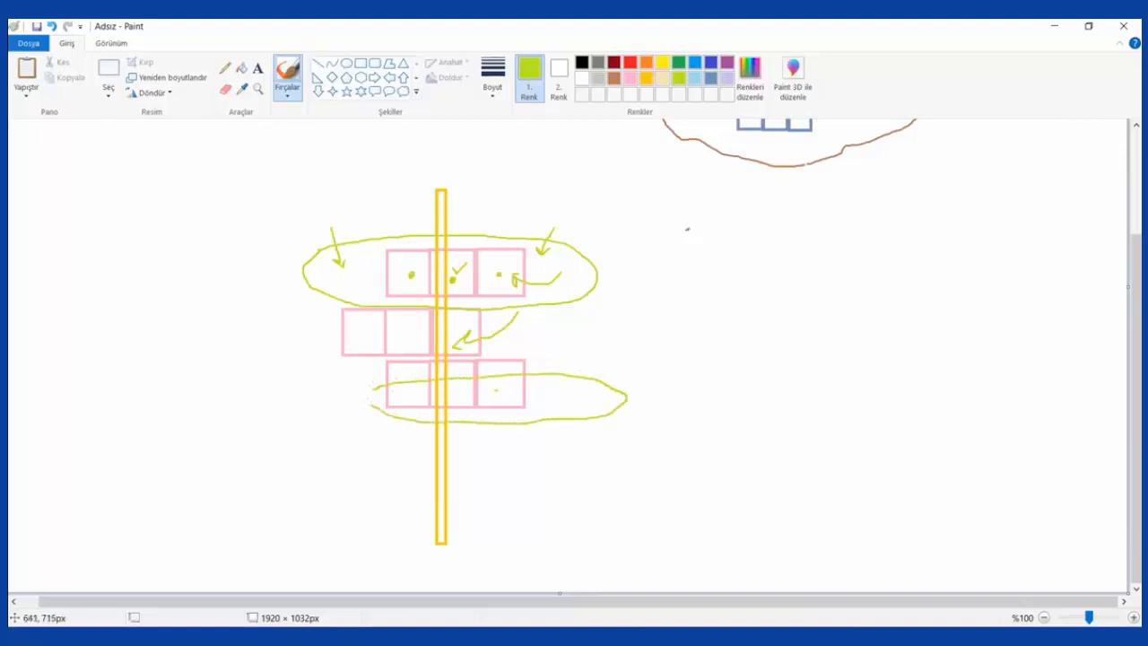
# Draw a second tall, narrow golden yellow rectangle about 12 × 642 px as a drill hole beside the pink rows, crossing both lime ellipses
pyautogui.click(645, 78)
pyautogui.click(360, 63)
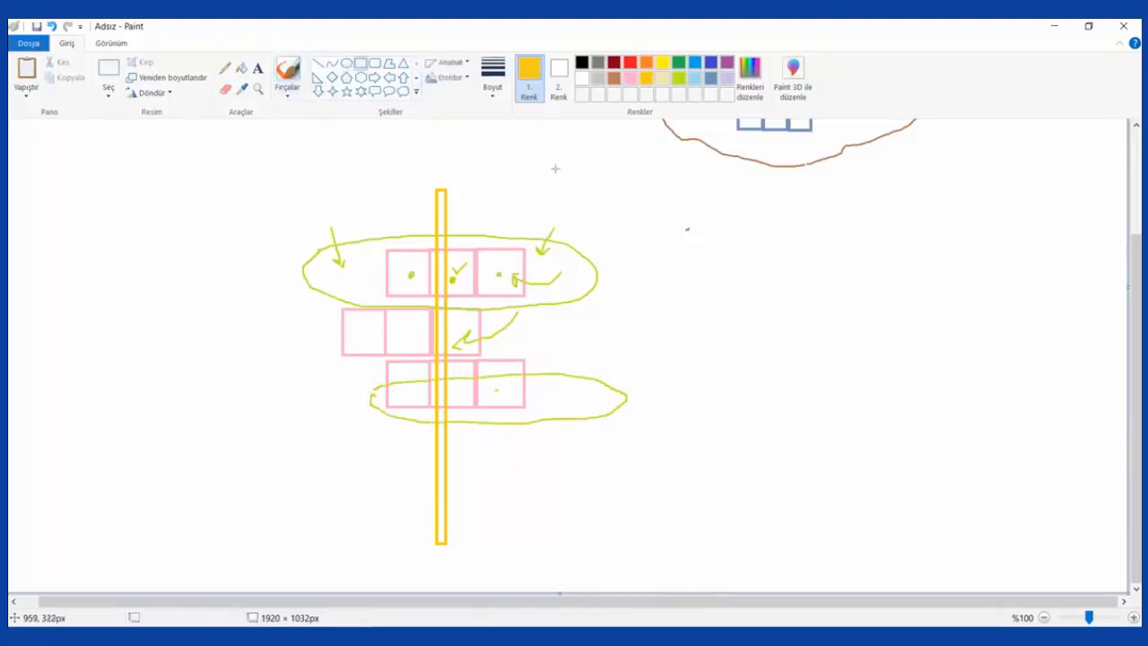
pyautogui.moveTo(557, 171); pyautogui.dragTo(567, 549)
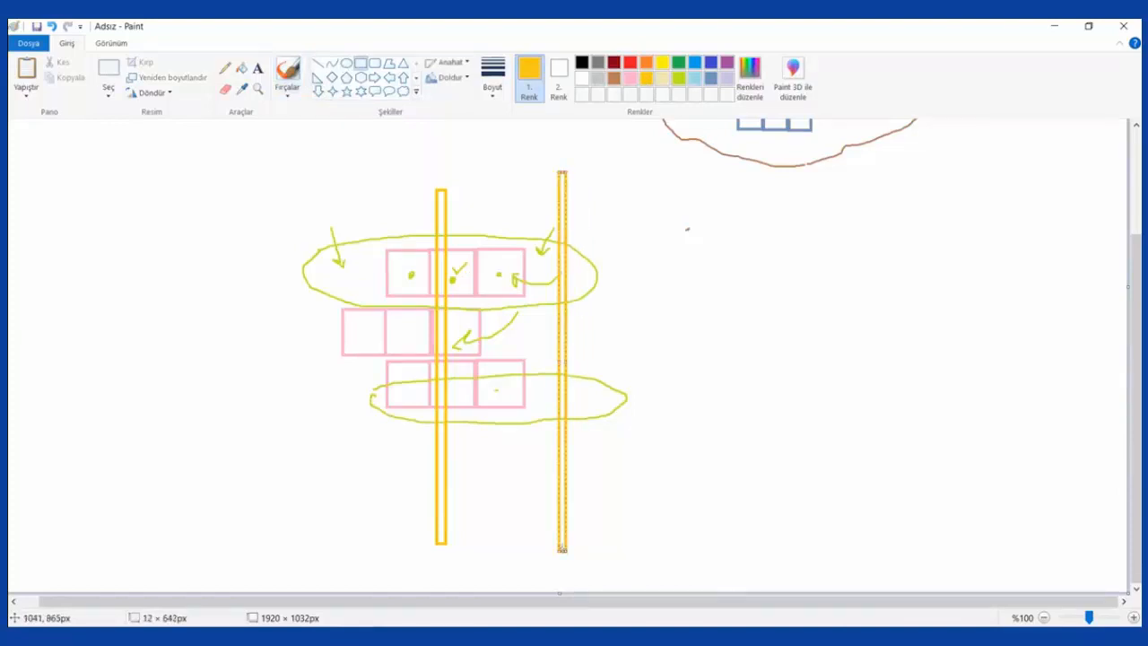
pyautogui.click(649, 453)
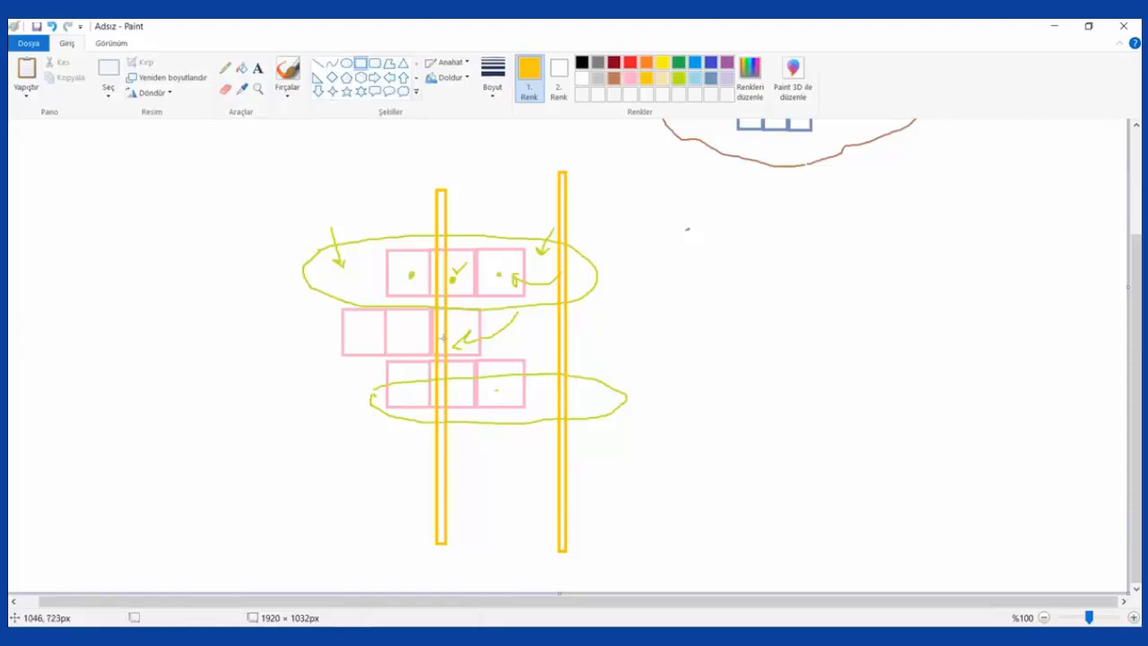
# Draw a second group of adjoining pink squares beside the drill holes, stepping downward in rows of three, four and two squares
pyautogui.click(630, 79)
pyautogui.moveTo(707, 405)
pyautogui.mouseDown()
pyautogui.moveTo(752, 444)
pyautogui.moveTo(768, 482)
pyautogui.moveTo(797, 490)
pyautogui.mouseUp()
pyautogui.click(787, 480)
pyautogui.moveTo(752, 400); pyautogui.dragTo(794, 443)
pyautogui.moveTo(658, 358)
pyautogui.mouseDown()
pyautogui.moveTo(687, 403)
pyautogui.moveTo(703, 404)
pyautogui.mouseUp()
pyautogui.moveTo(703, 357); pyautogui.dragTo(752, 405)
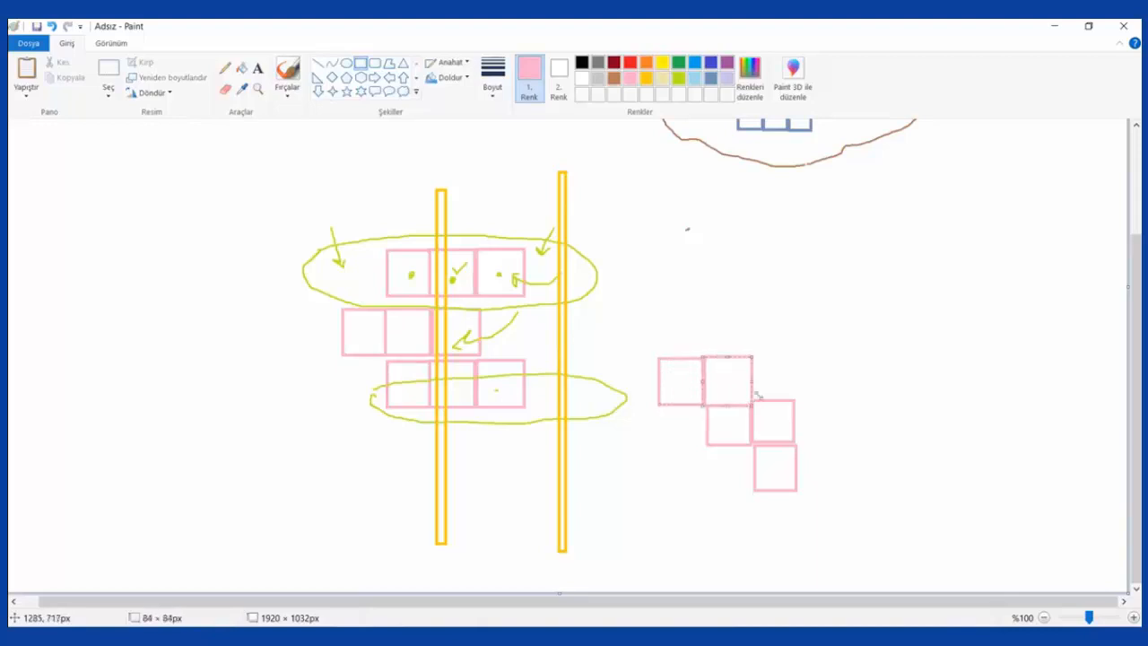
pyautogui.moveTo(752, 357); pyautogui.dragTo(836, 484)
pyautogui.moveTo(839, 400); pyautogui.dragTo(886, 443)
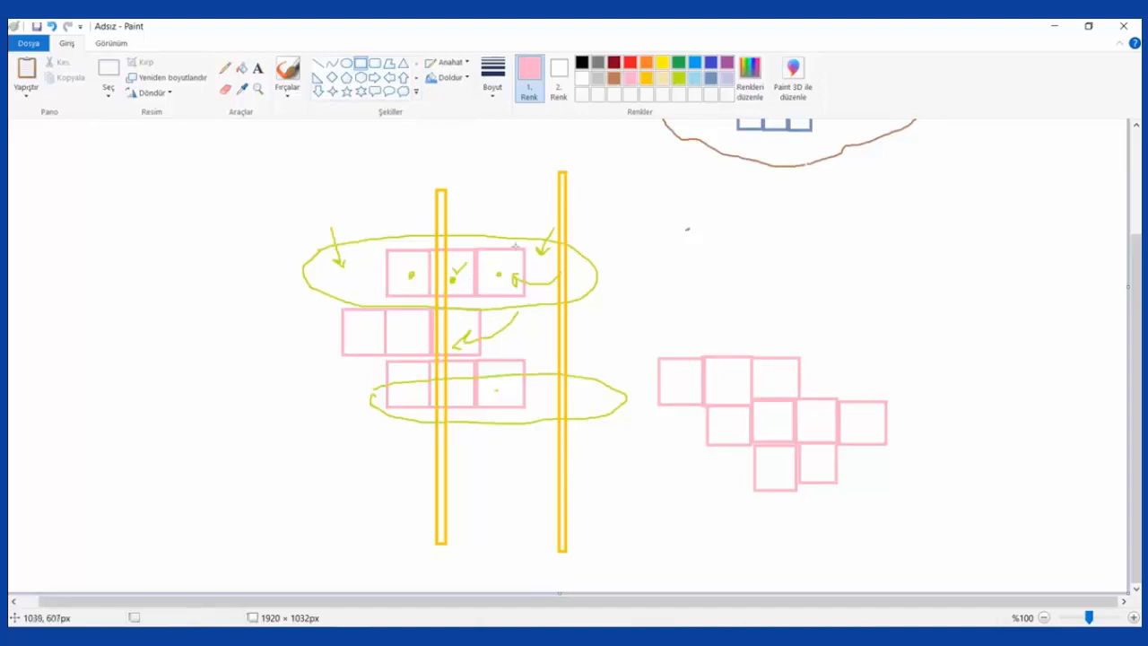
# Brush a narrow lime ellipse sloping diagonally downward across the stepped group of pink squares
pyautogui.click(679, 78)
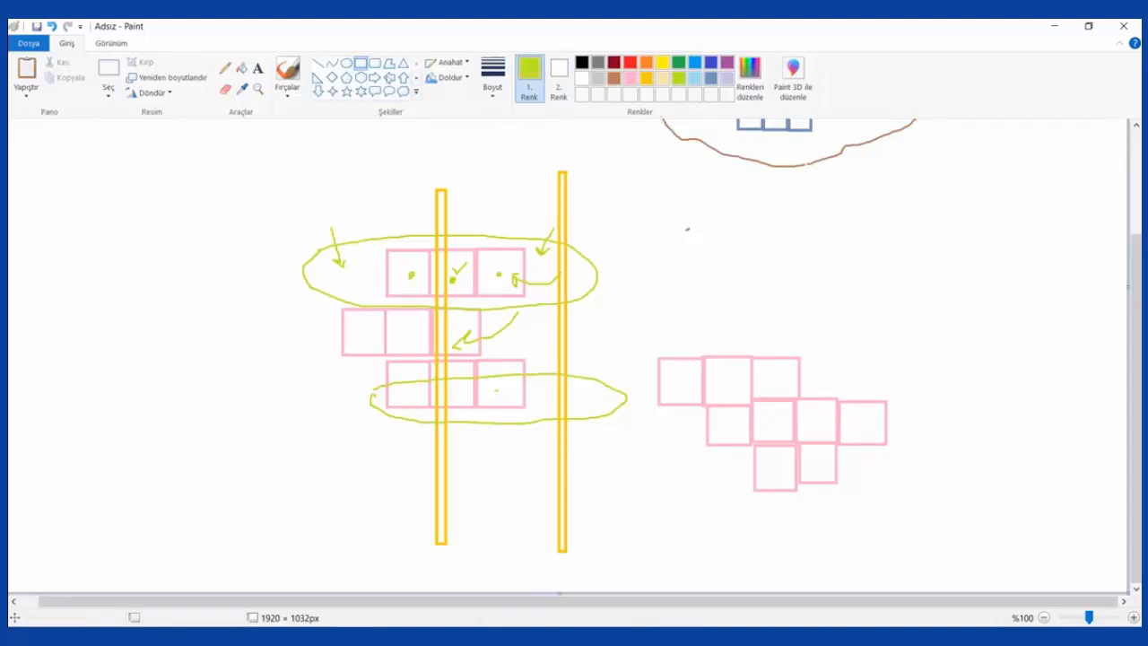
pyautogui.click(287, 76)
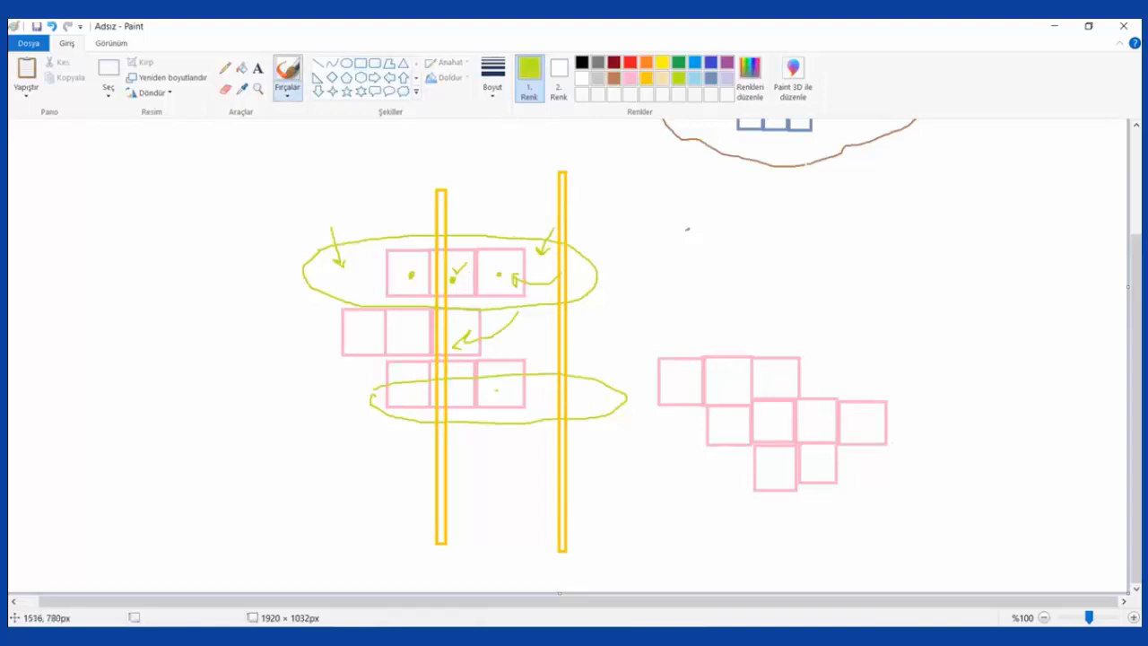
pyautogui.moveTo(899, 453)
pyautogui.mouseDown()
pyautogui.moveTo(686, 346)
pyautogui.moveTo(638, 368)
pyautogui.moveTo(812, 424)
pyautogui.moveTo(888, 463)
pyautogui.mouseUp()
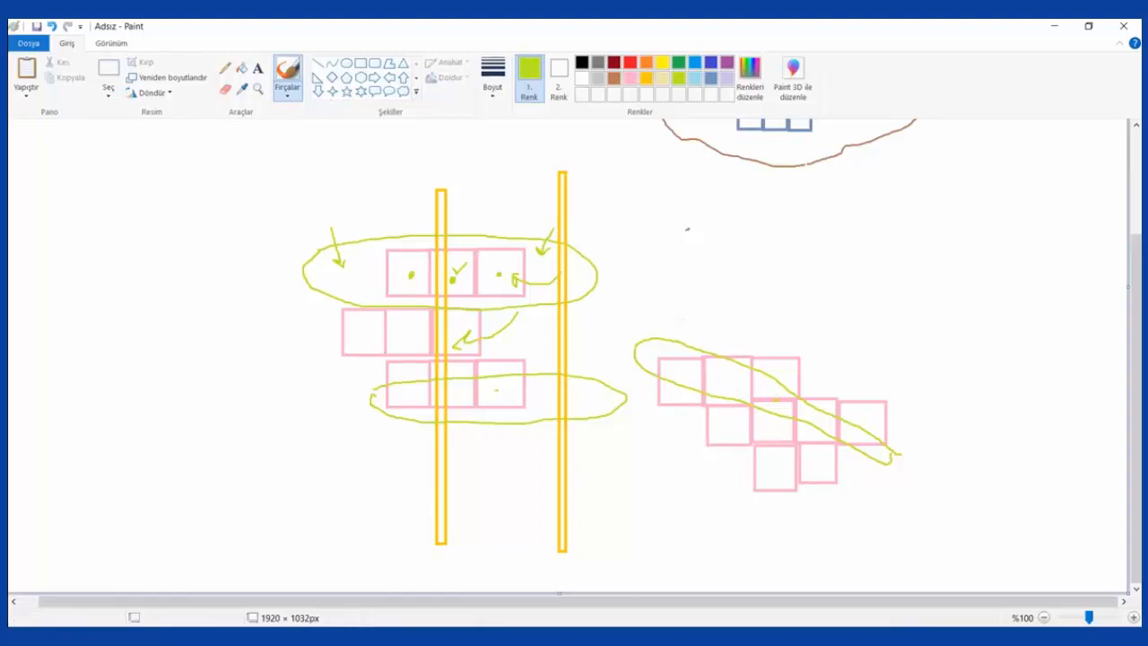
# Annotate the sloping ellipse in lime with an arrow above it, a dashed horizontal line and angle notes including 150 at its lower end
pyautogui.moveTo(690, 319); pyautogui.dragTo(711, 332)
pyautogui.moveTo(852, 460); pyautogui.dragTo(862, 474)
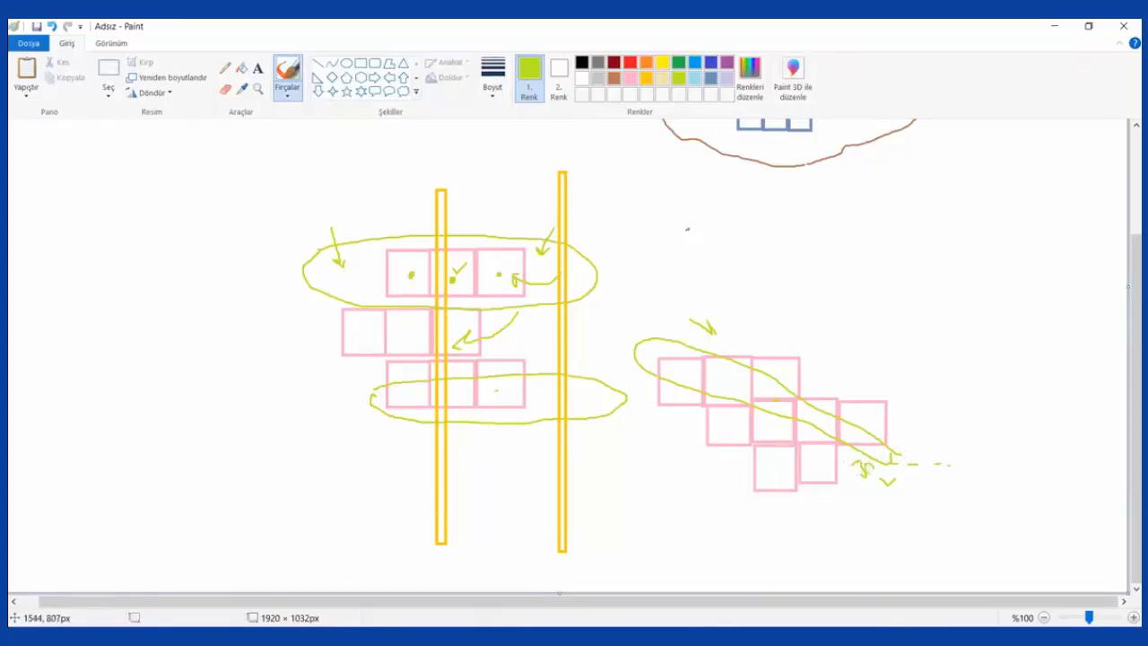
pyautogui.moveTo(903, 439); pyautogui.dragTo(905, 450)
pyautogui.moveTo(888, 461)
pyautogui.mouseDown()
pyautogui.moveTo(665, 372)
pyautogui.moveTo(856, 411)
pyautogui.moveTo(897, 458)
pyautogui.mouseUp()
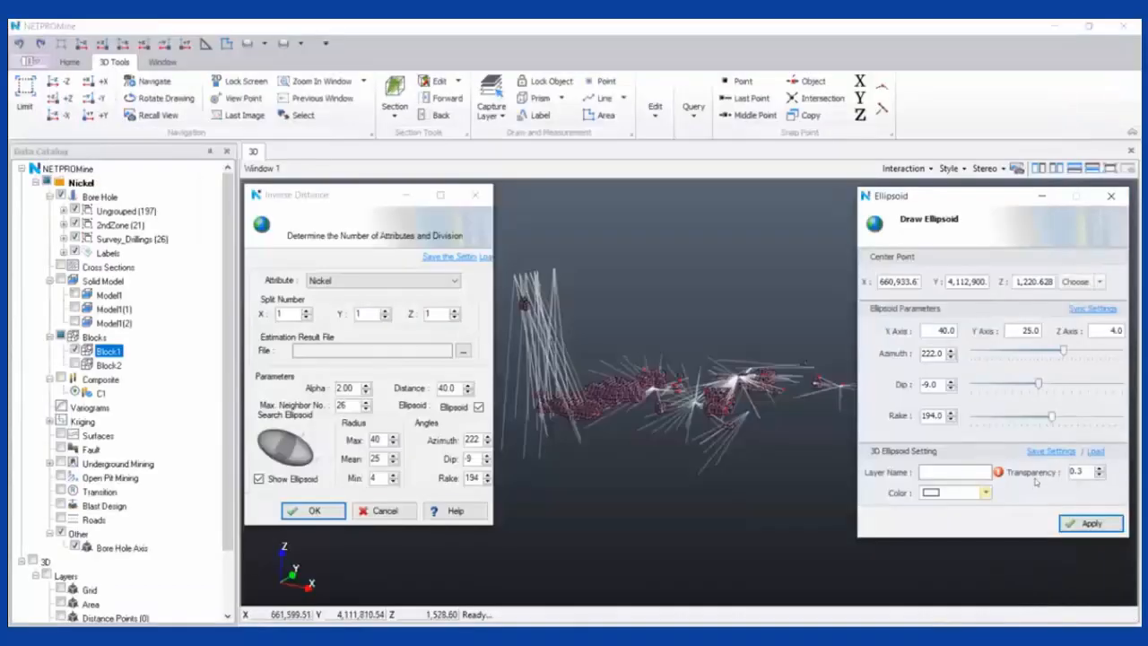
# In NETPROMine's Draw Ellipsoid settings, name the layer Ellipsoid, colour it cyan and choose how the centre point is defined
pyautogui.click(933, 472)
pyautogui.write('Ellipsoid')
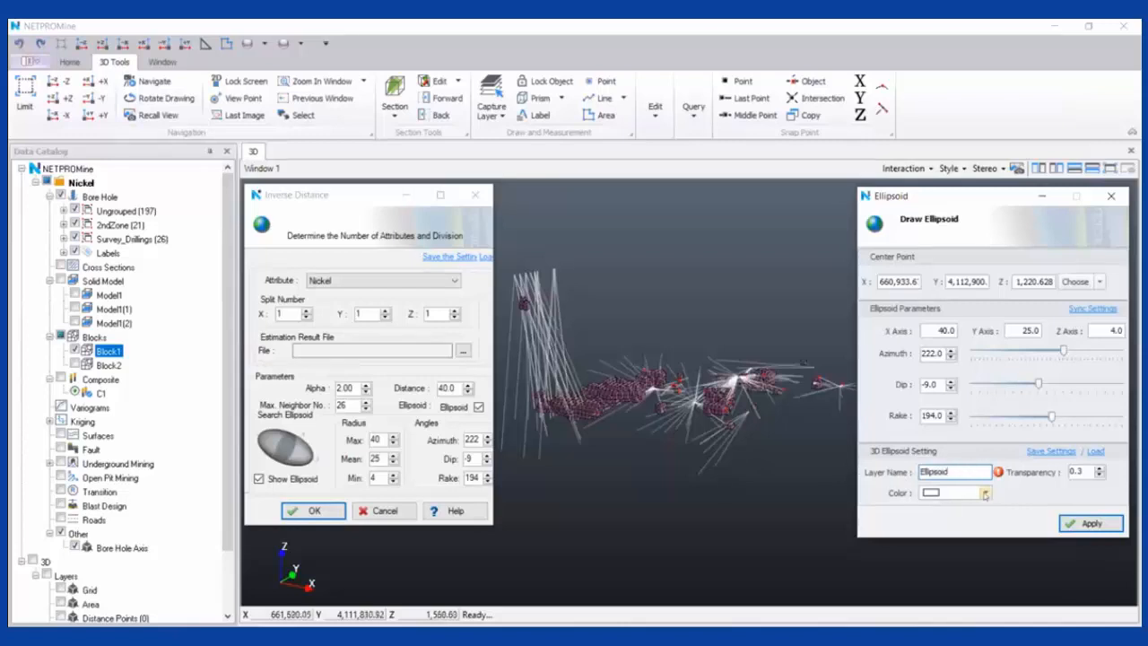
pyautogui.click(986, 492)
pyautogui.click(1008, 382)
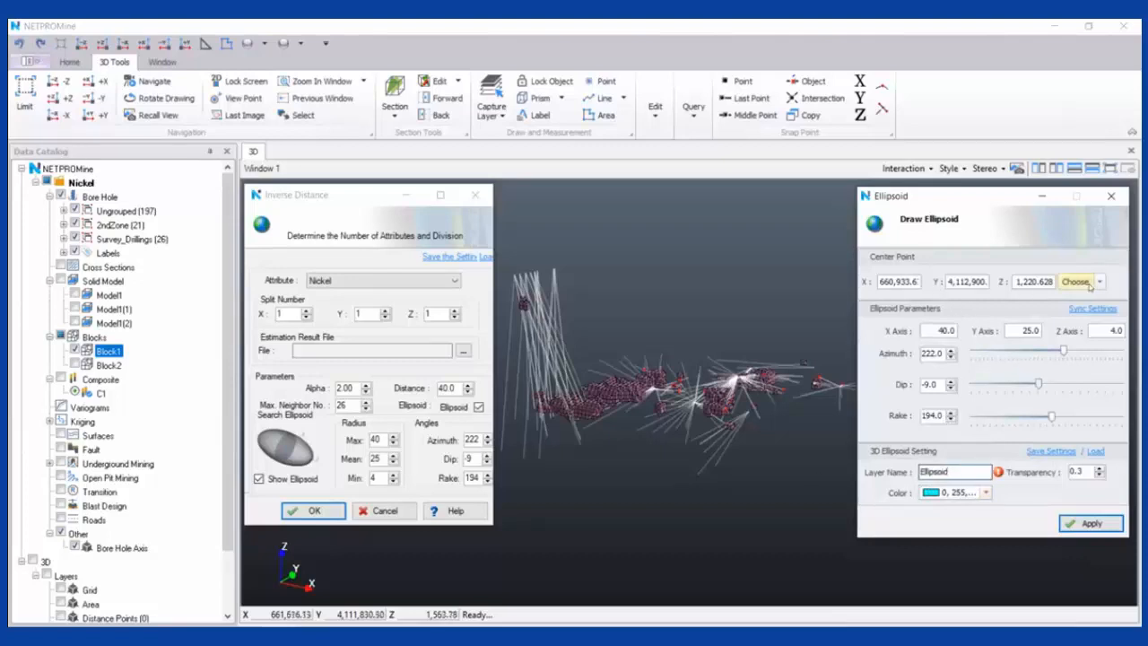
pyautogui.click(1099, 282)
pyautogui.click(1091, 300)
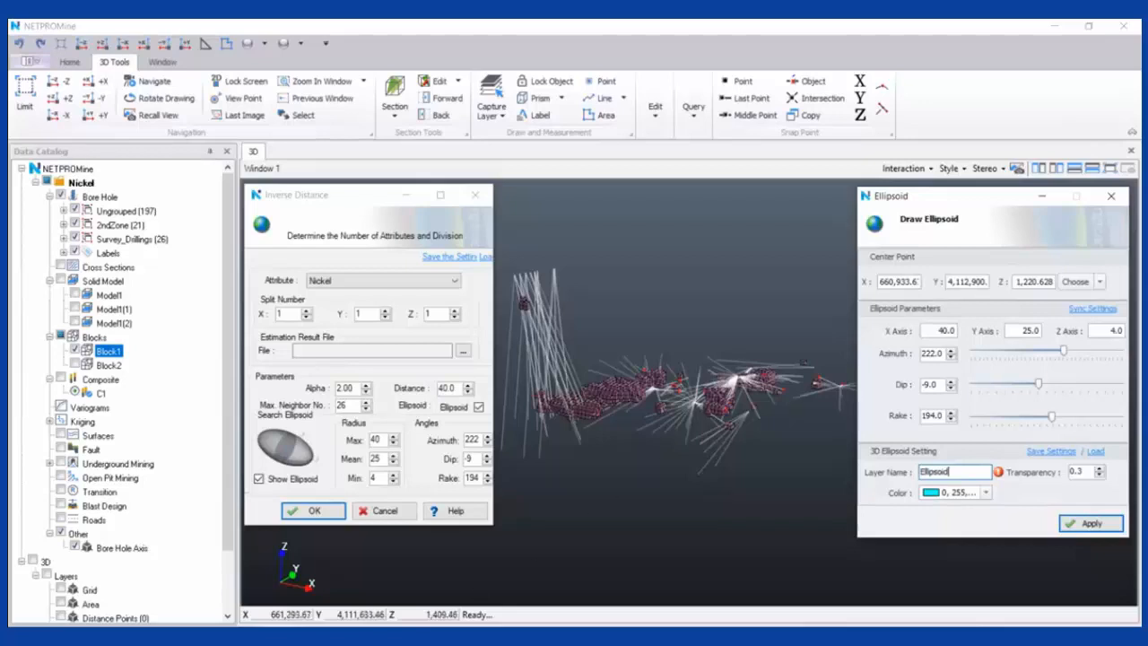
# Switch to Paint to review the sloping ellipse sketch, and return to NETPROMine
pyautogui.moveTo(387, 593)
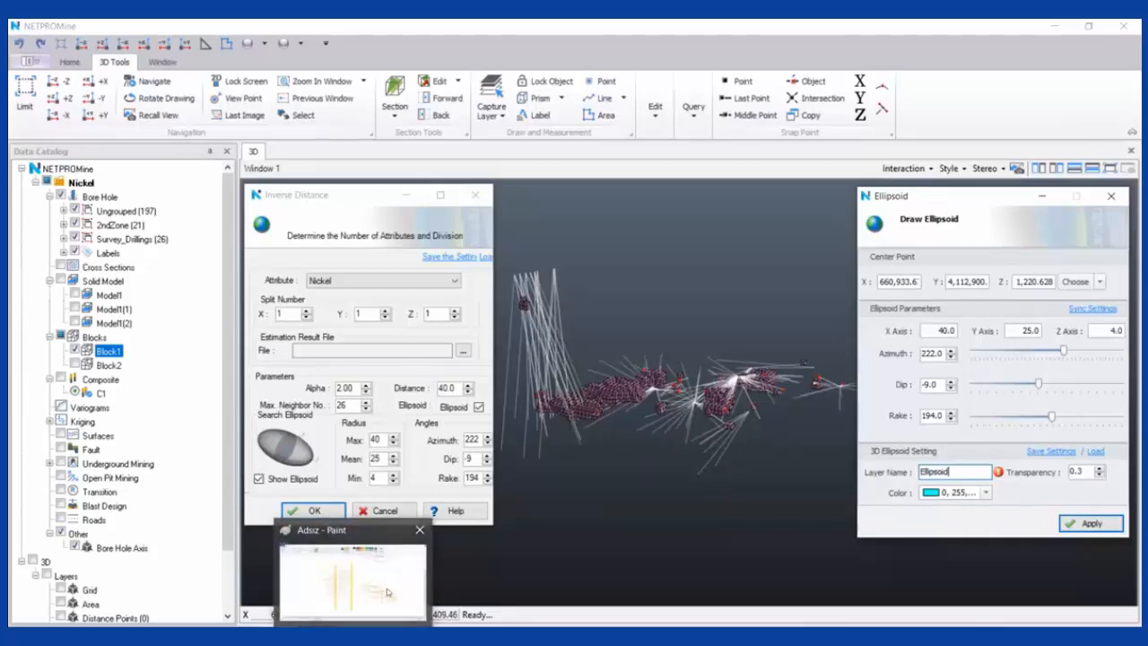
pyautogui.click(388, 593)
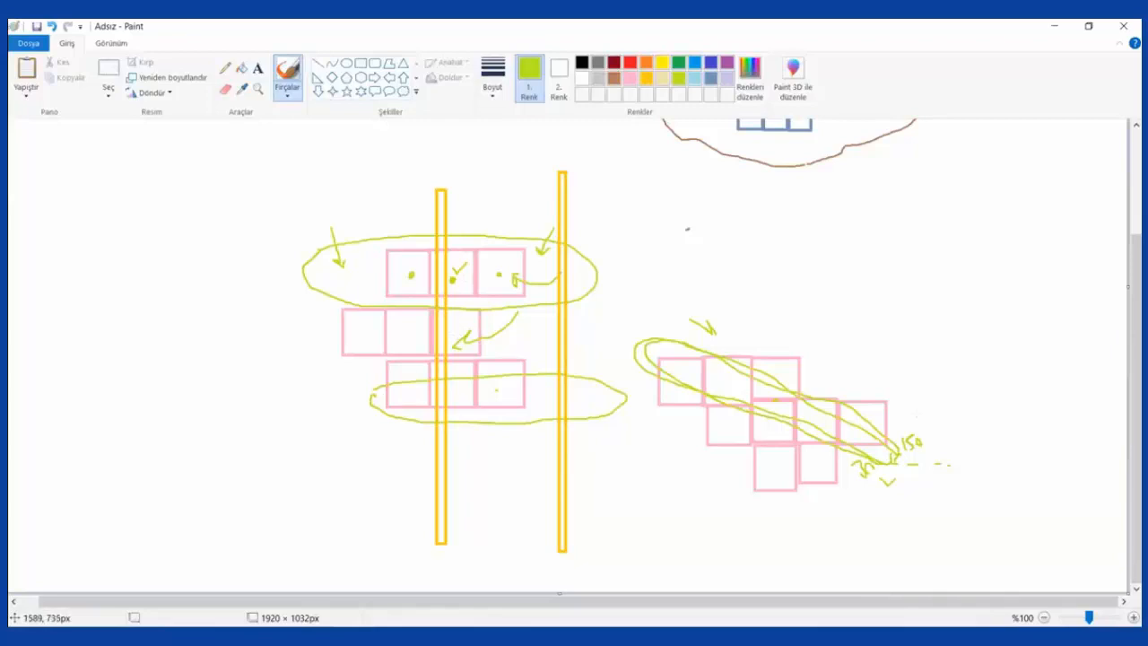
pyautogui.click(1054, 30)
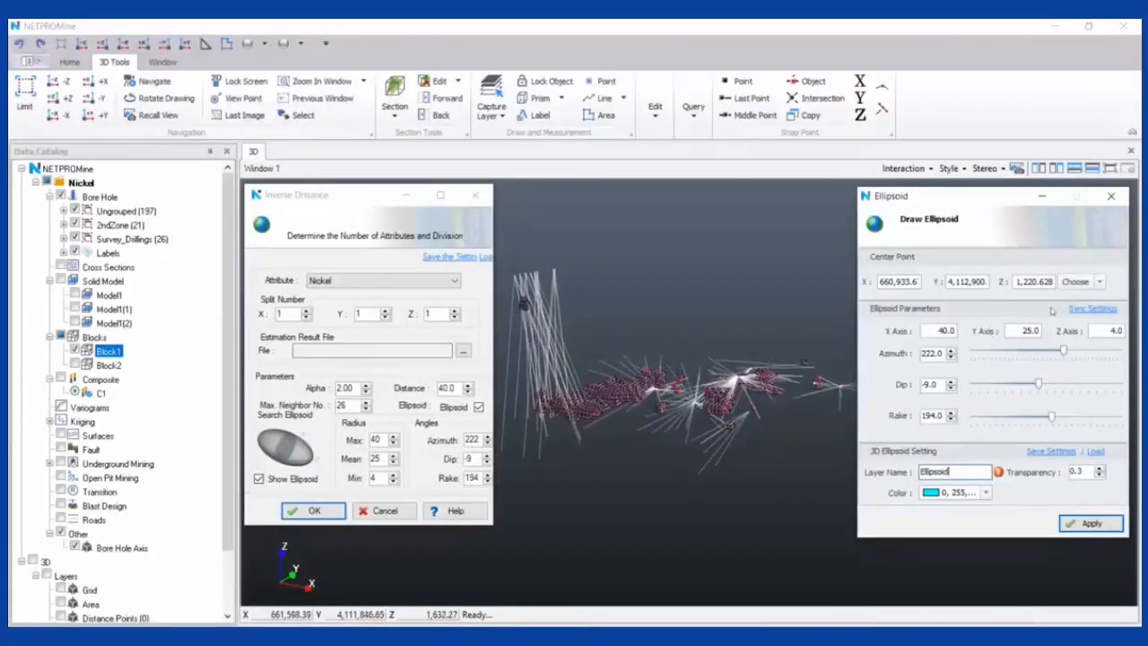
# Apply the settings to draw the cyan ellipsoid in the 3D view and inspect its orientation relative to the blocks
pyautogui.click(1089, 523)
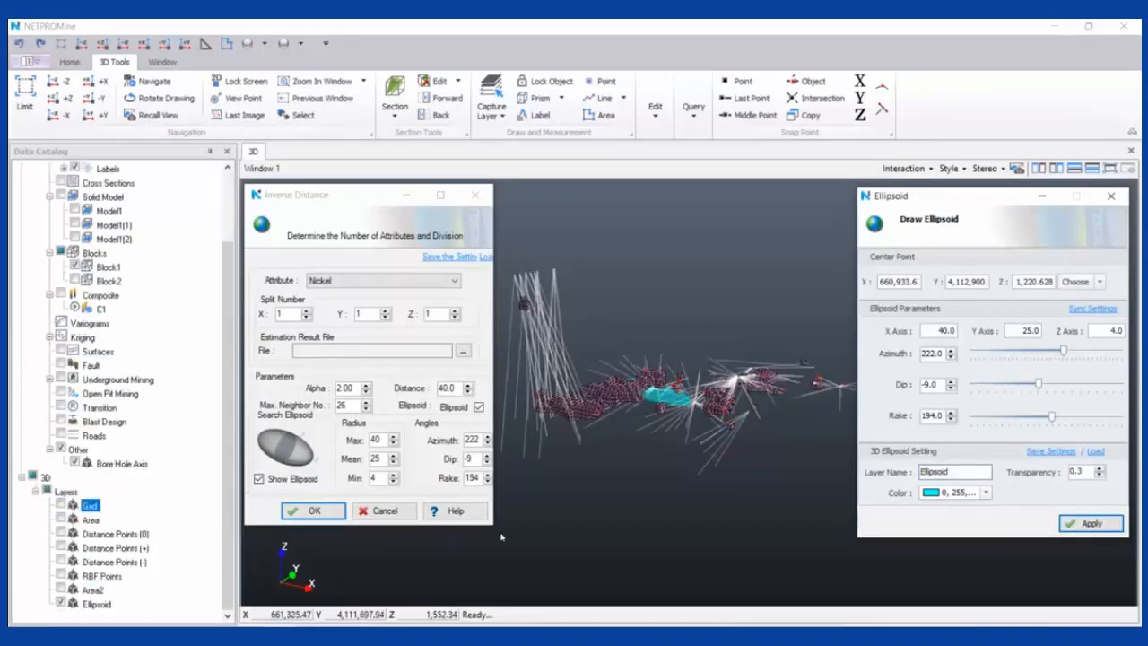
pyautogui.scroll(3, 664, 414)
pyautogui.moveTo(664, 415); pyautogui.dragTo(662, 475, button='middle')
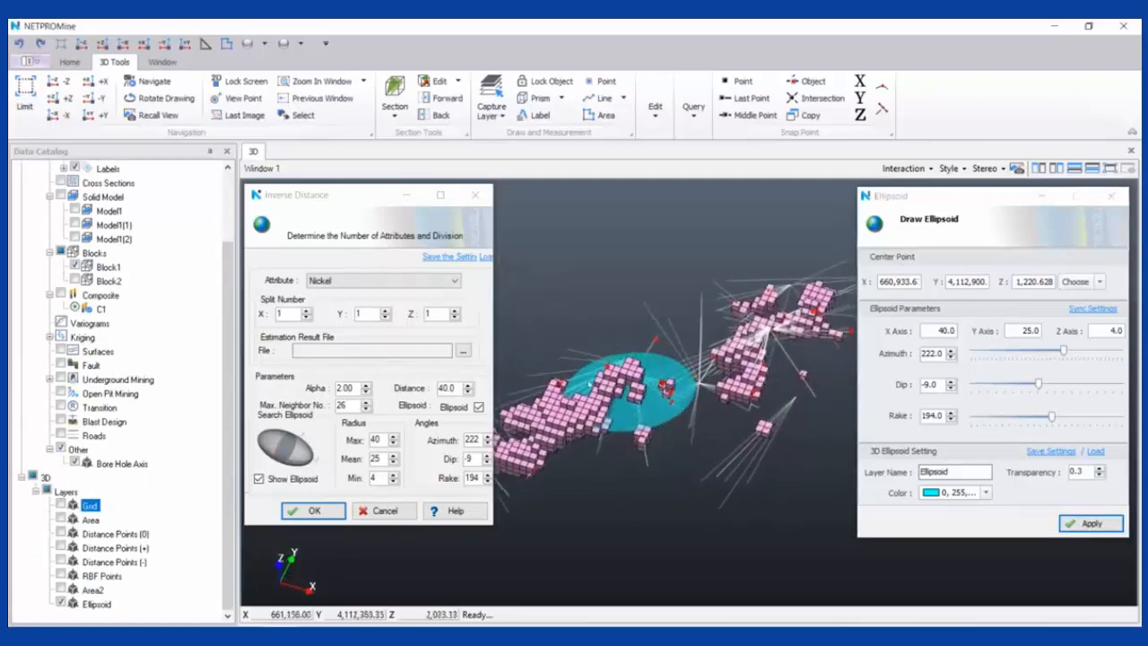
pyautogui.scroll(1, 663, 411)
pyautogui.scroll(-3, 663, 411)
pyautogui.moveTo(662, 411); pyautogui.dragTo(715, 441, button='middle')
pyautogui.scroll(4, 721, 331)
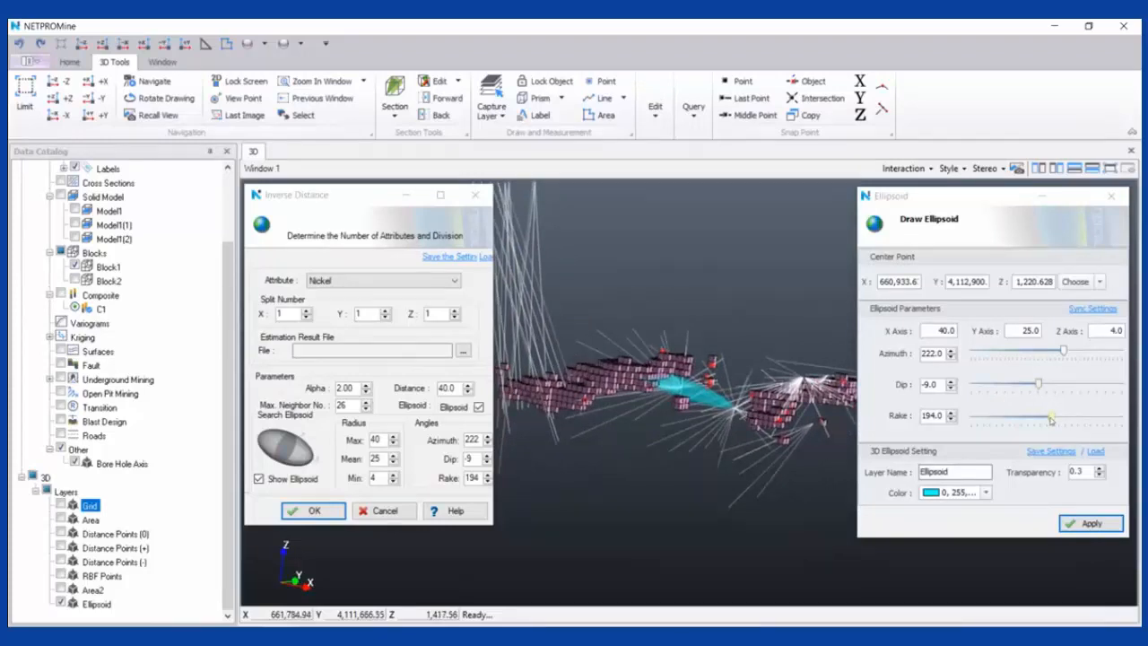
# Set the ellipsoid's rake to 174 and its dip to -20, judging its tilt against the blocks
pyautogui.moveTo(1052, 417); pyautogui.dragTo(1041, 422)
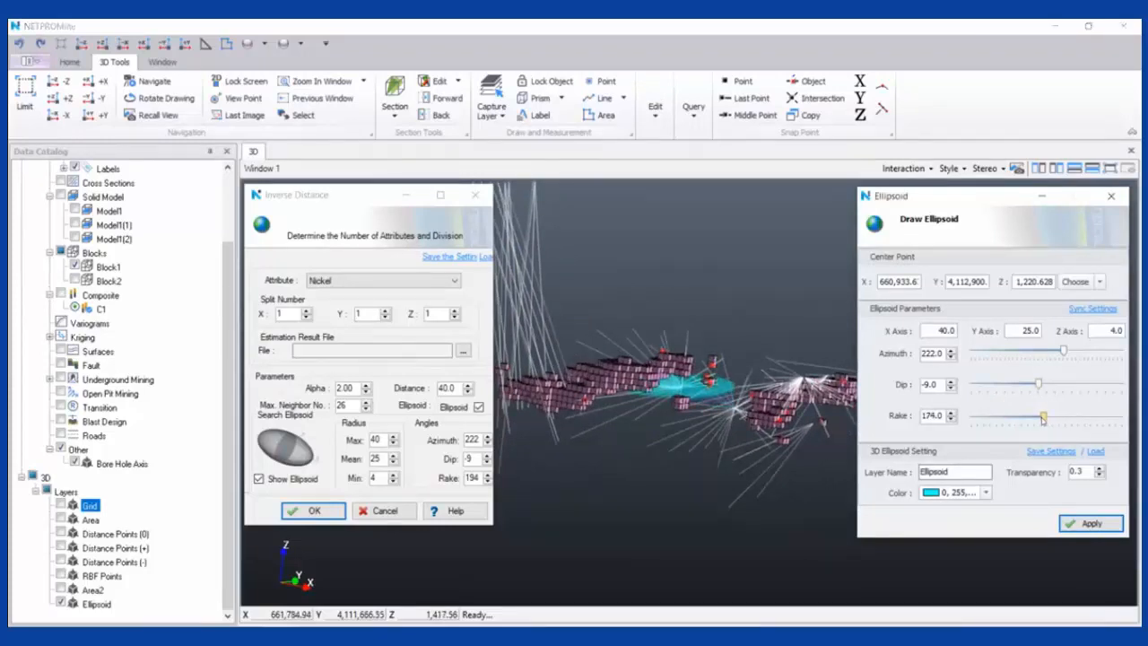
pyautogui.scroll(-2, 835, 420)
pyautogui.moveTo(834, 419); pyautogui.dragTo(682, 438, button='middle')
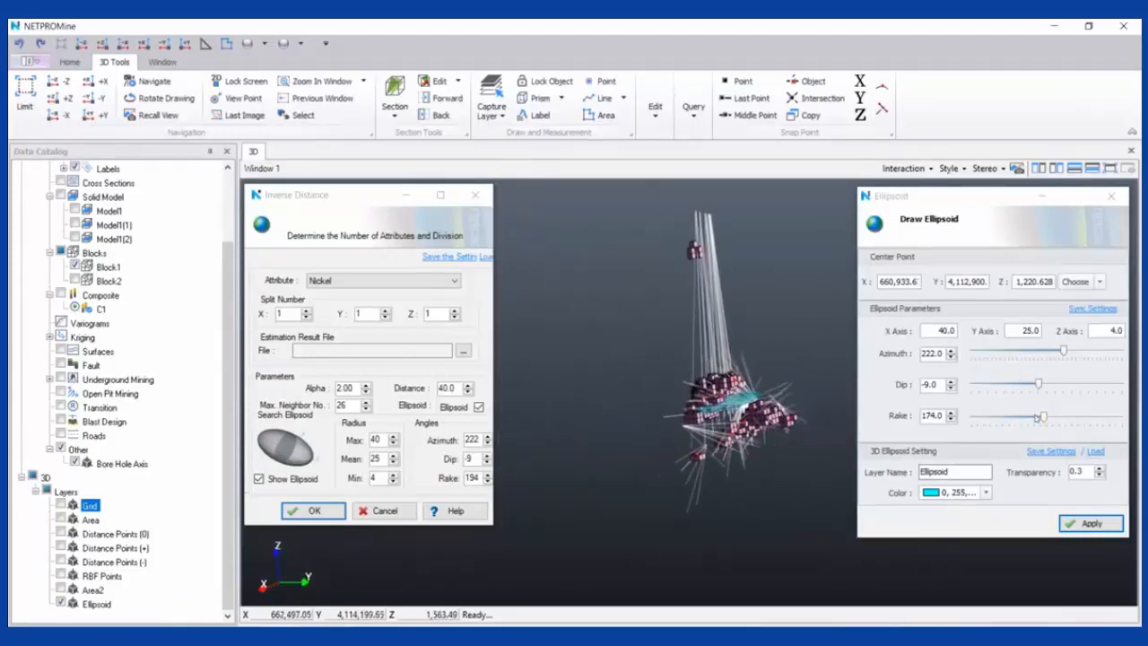
pyautogui.moveTo(1036, 384); pyautogui.dragTo(1030, 385)
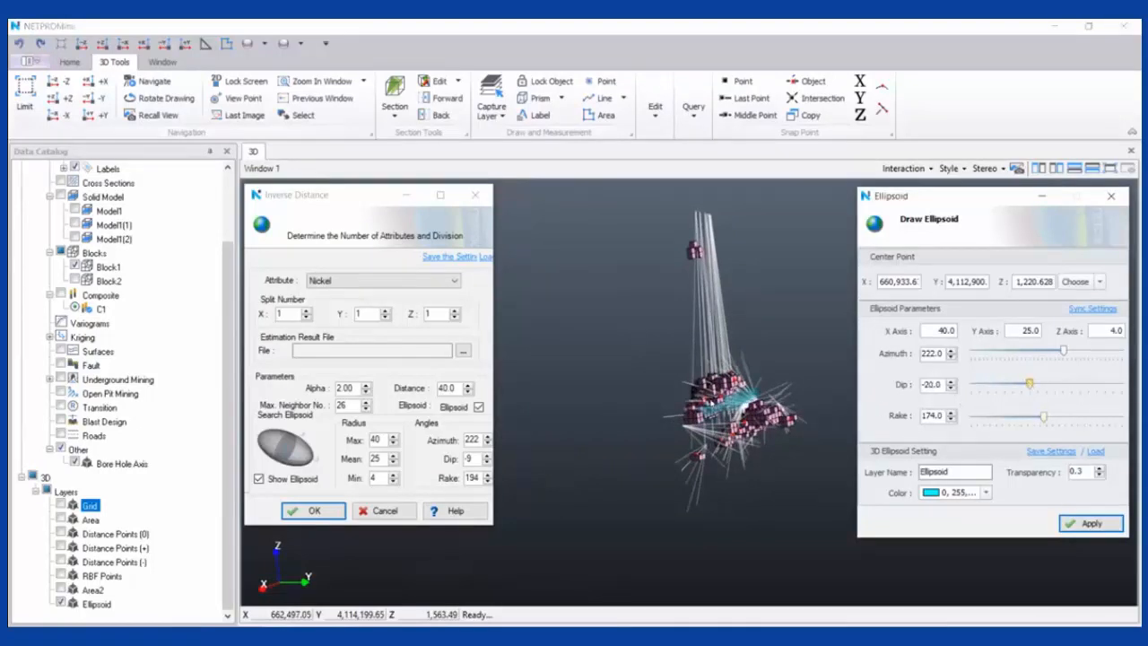
# Examine from several angles how the tilted ellipsoid lies relative to the blocks and drill holes
pyautogui.scroll(2, 754, 399)
pyautogui.moveTo(794, 399); pyautogui.dragTo(723, 404, button='middle')
pyautogui.moveTo(723, 403); pyautogui.dragTo(665, 346)
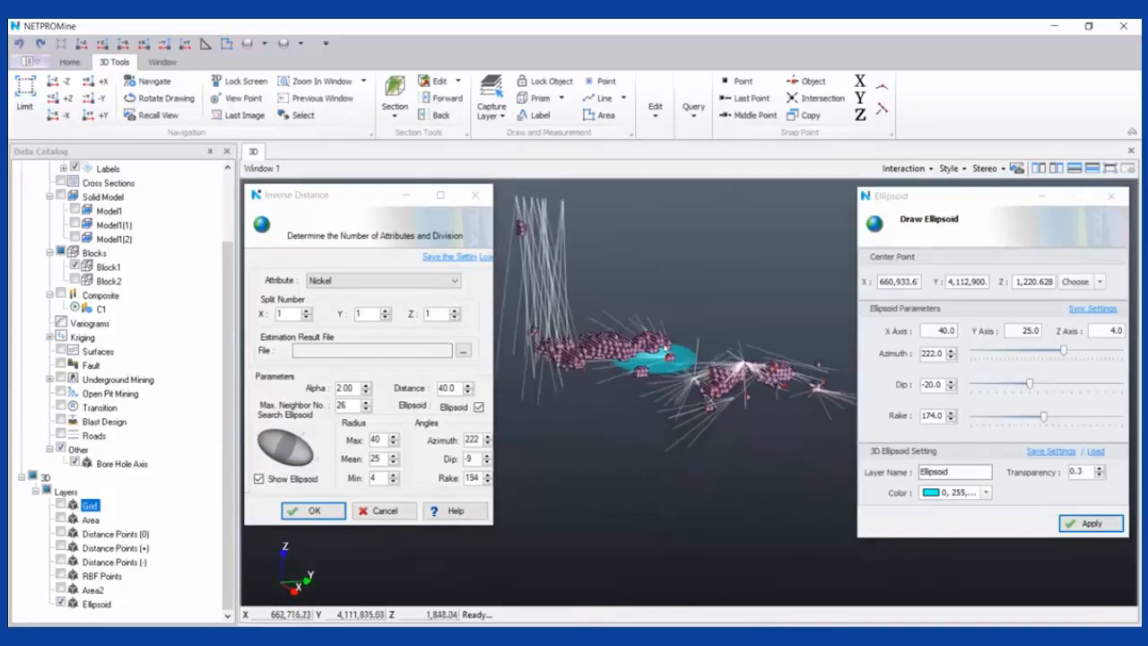
pyautogui.scroll(2, 727, 368)
pyautogui.moveTo(728, 368); pyautogui.dragTo(804, 432)
pyautogui.scroll(-2, 736, 382)
pyautogui.scroll(3, 804, 434)
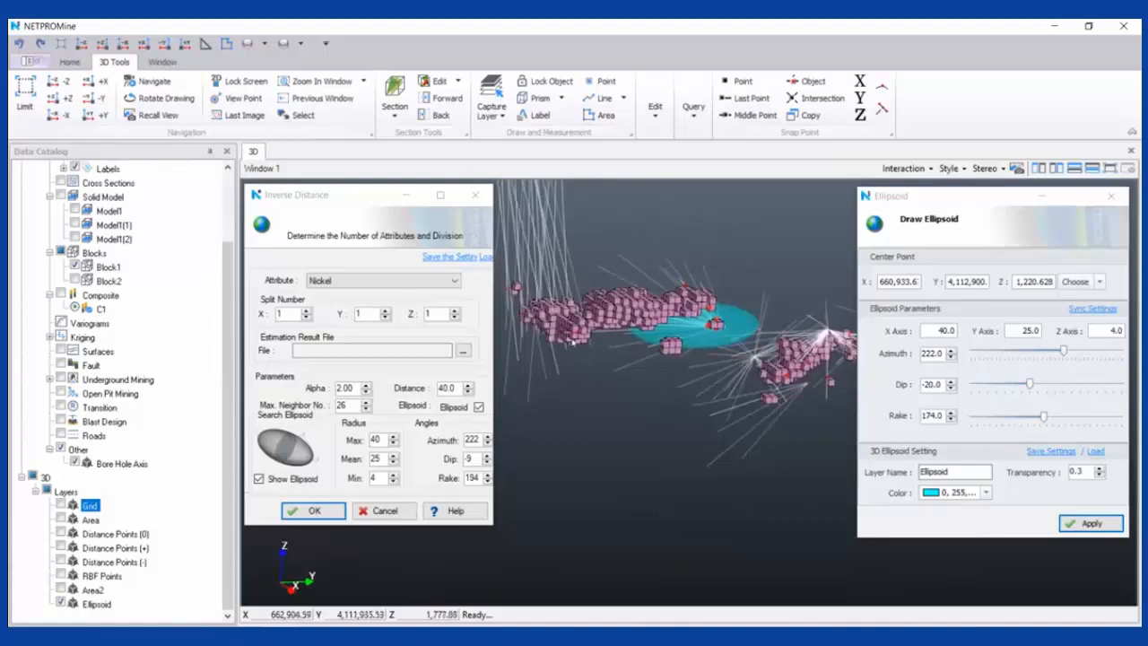
pyautogui.moveTo(778, 368); pyautogui.dragTo(672, 355, button='middle')
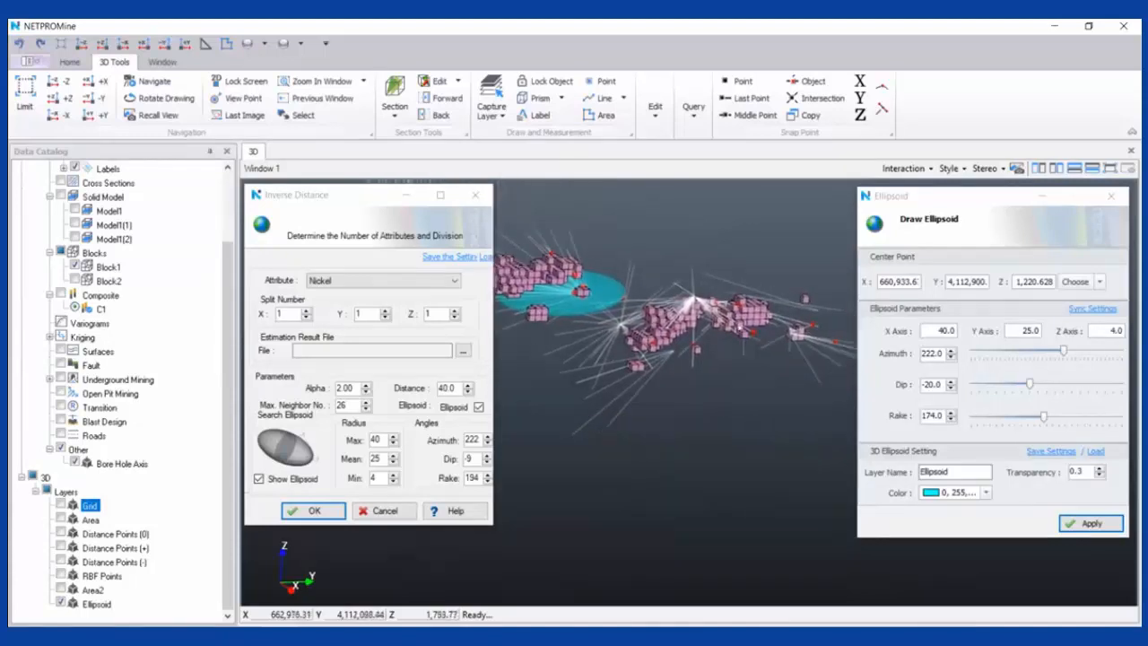
pyautogui.scroll(-2, 702, 338)
pyautogui.scroll(5, 775, 370)
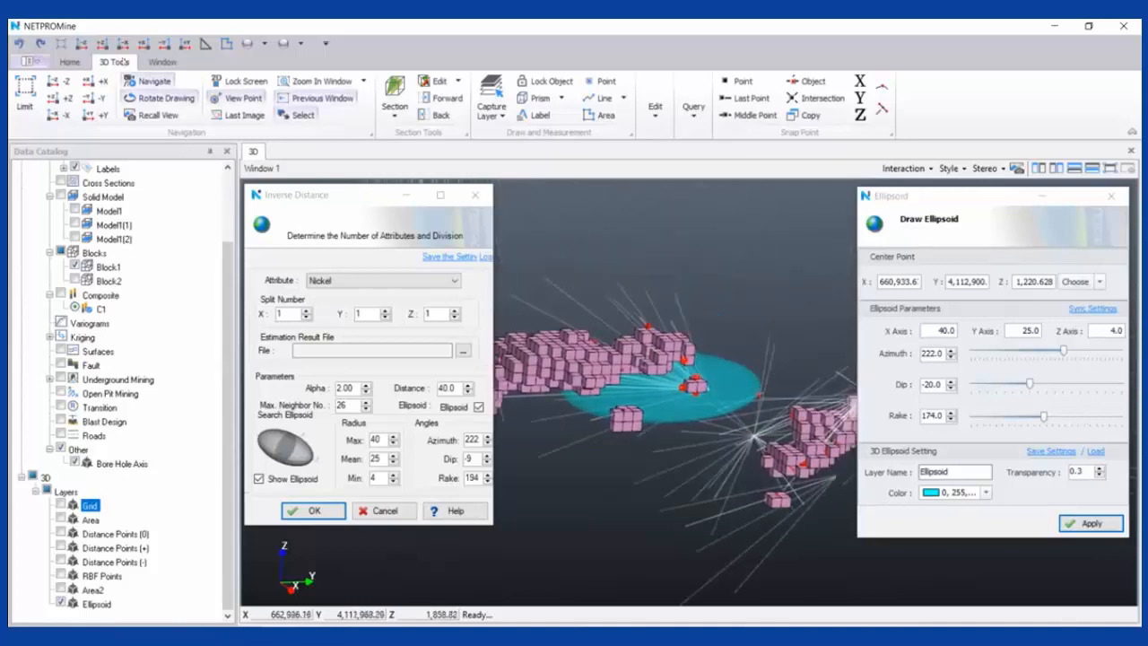
# Set the ellipsoid's azimuth to 213 in plan view and check its alignment with the blocks from the side
pyautogui.click(82, 44)
pyautogui.moveTo(701, 352); pyautogui.dragTo(682, 364, button='middle')
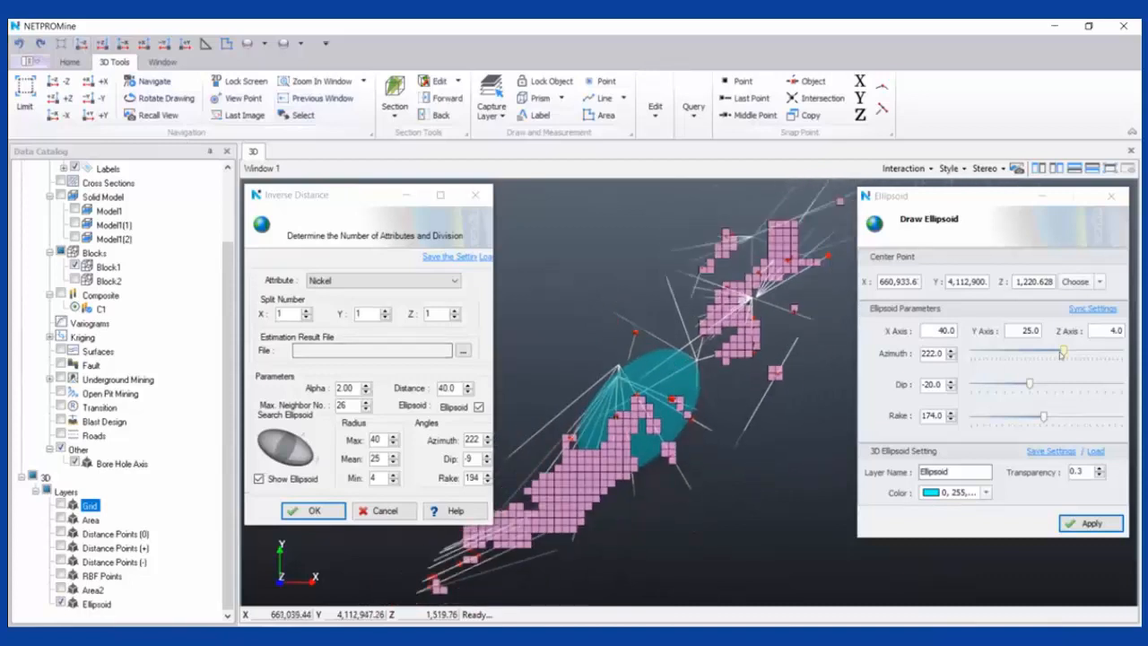
pyautogui.moveTo(1063, 351)
pyautogui.mouseDown()
pyautogui.moveTo(1039, 352)
pyautogui.moveTo(1058, 355)
pyautogui.mouseUp()
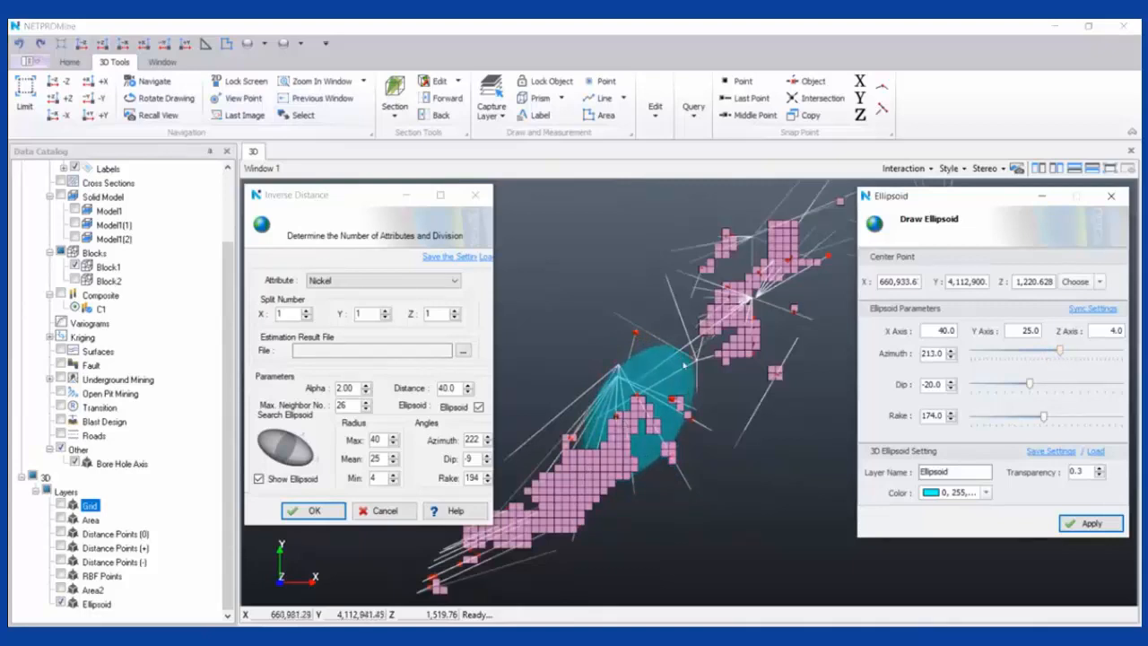
pyautogui.click(122, 43)
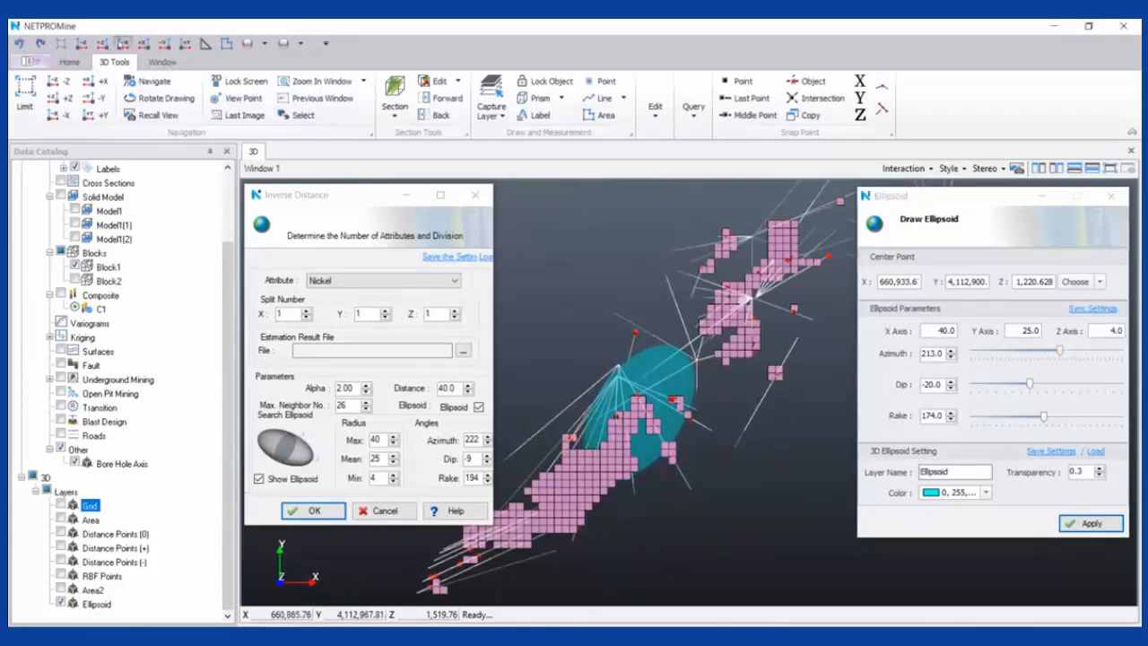
pyautogui.moveTo(679, 402); pyautogui.dragTo(679, 282, button='middle')
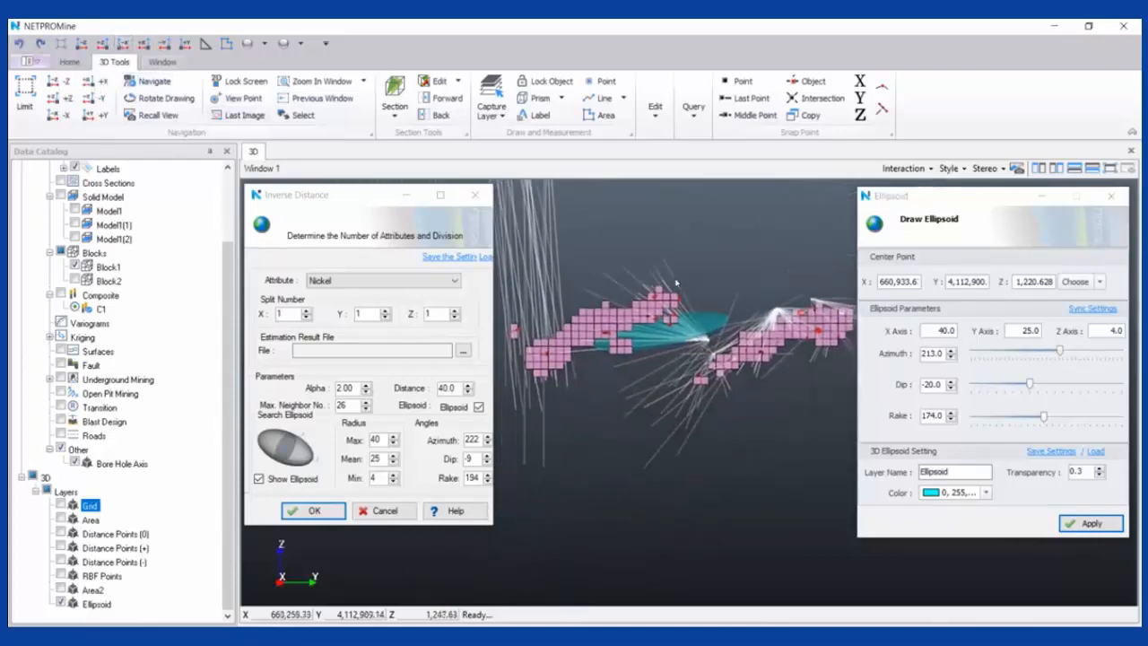
pyautogui.moveTo(693, 315); pyautogui.dragTo(732, 423)
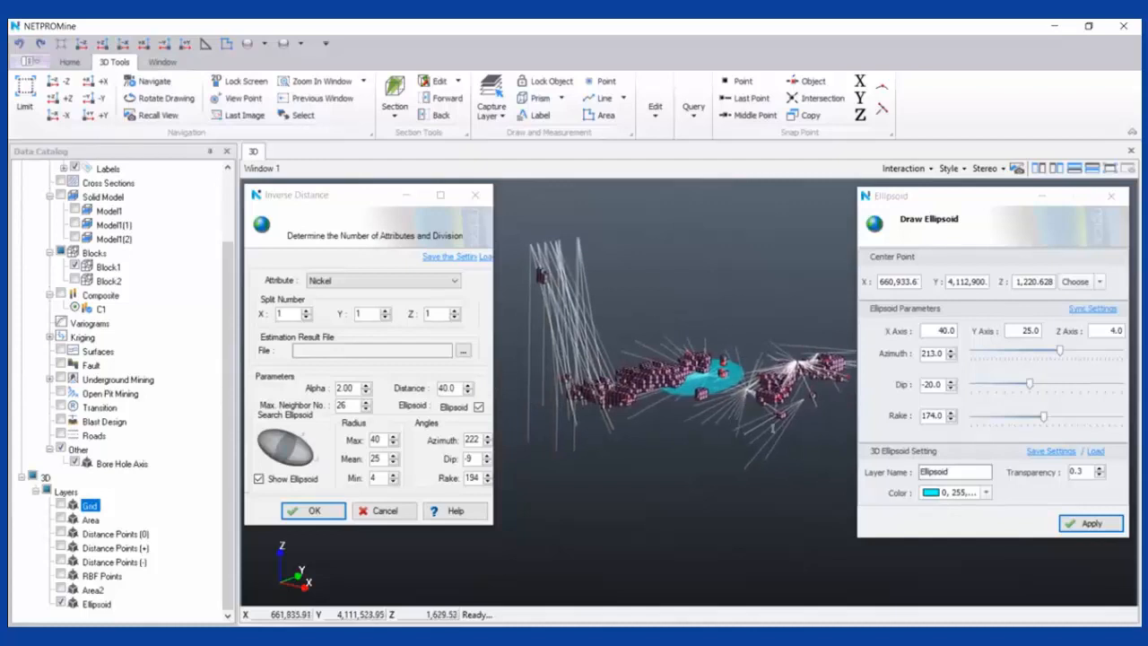
pyautogui.moveTo(727, 421); pyautogui.dragTo(699, 423)
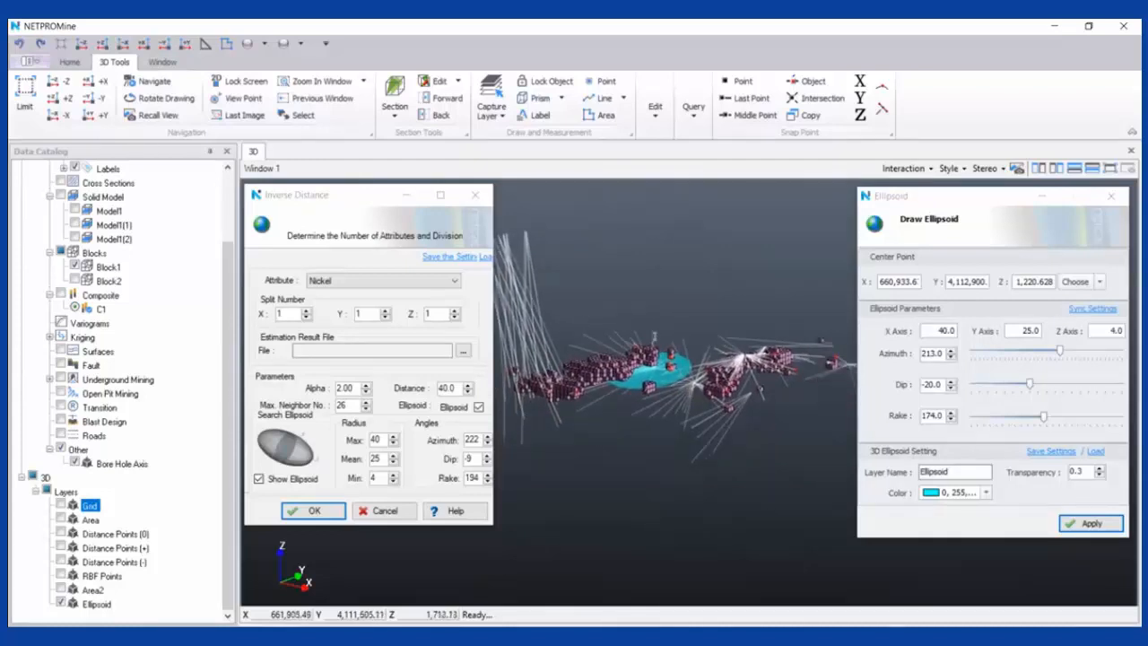
pyautogui.moveTo(619, 357); pyautogui.dragTo(689, 336)
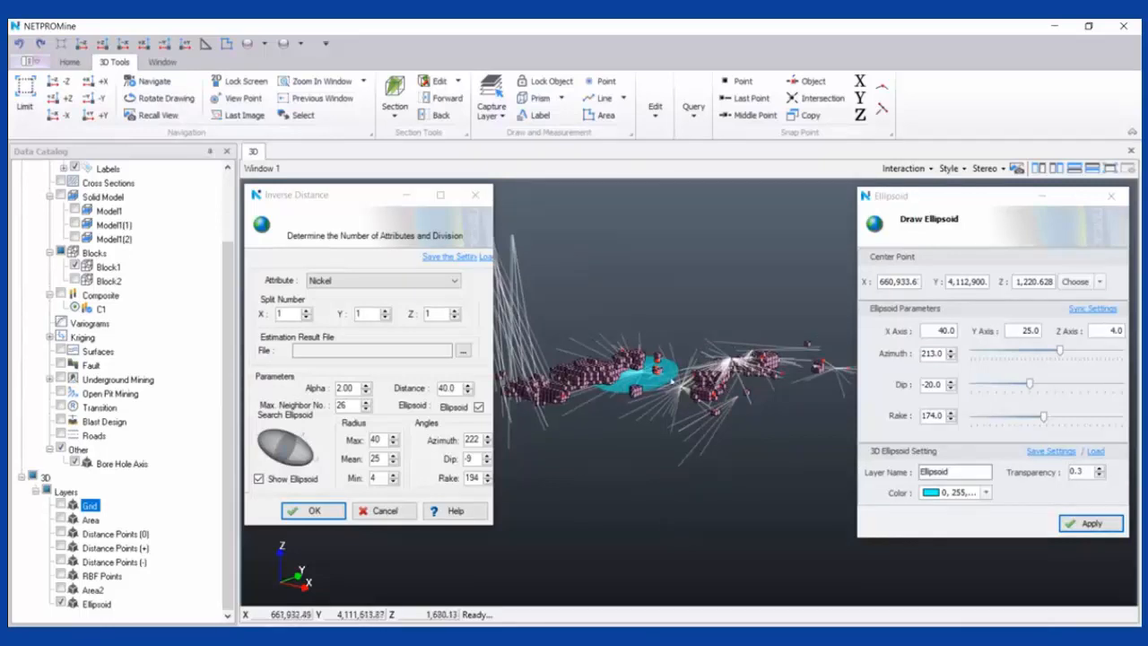
# Sync the drawn ellipsoid's azimuth 213, dip -20 and rake 174 into the inverse distance settings and check the search radii
pyautogui.moveTo(672, 381); pyautogui.dragTo(852, 370, button='middle')
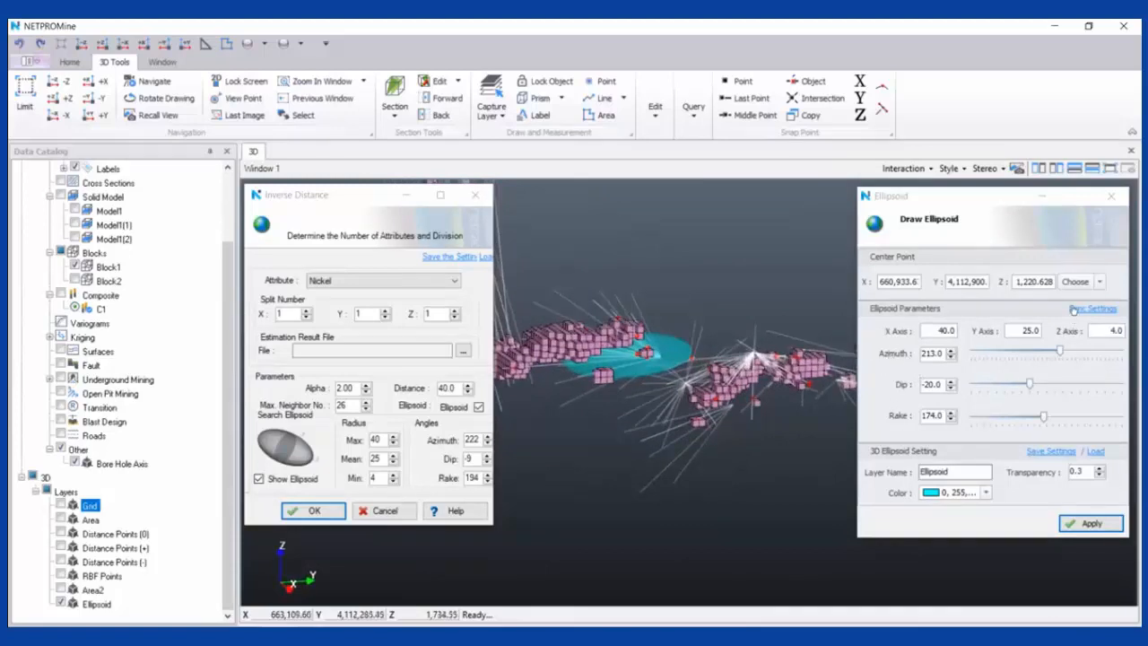
pyautogui.click(1074, 310)
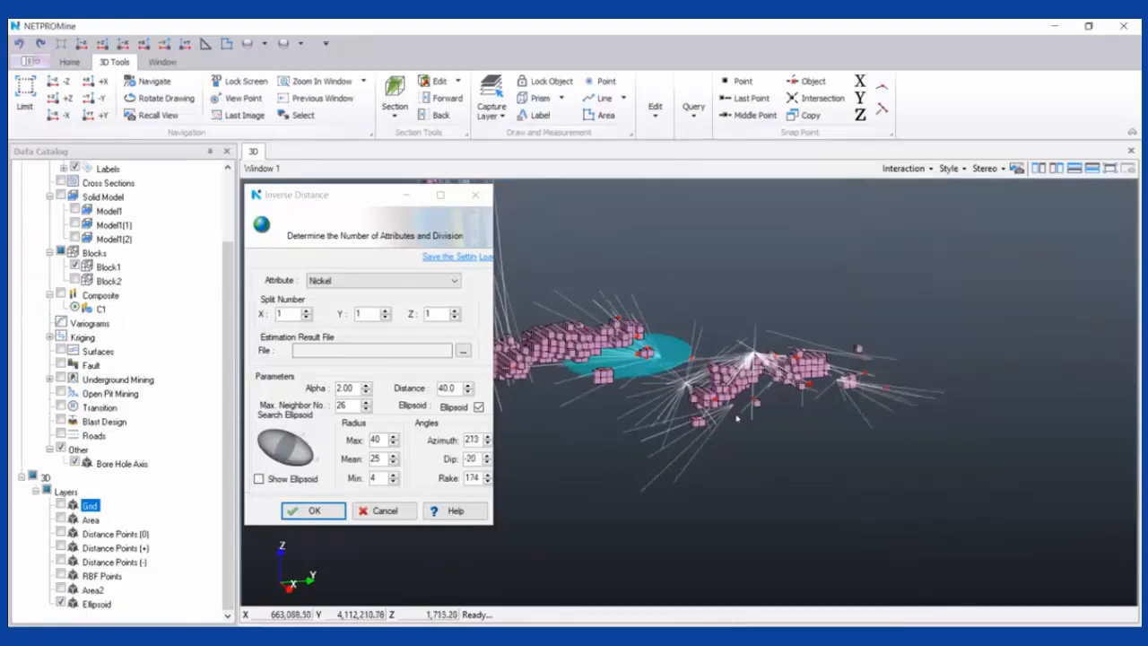
pyautogui.click(376, 440)
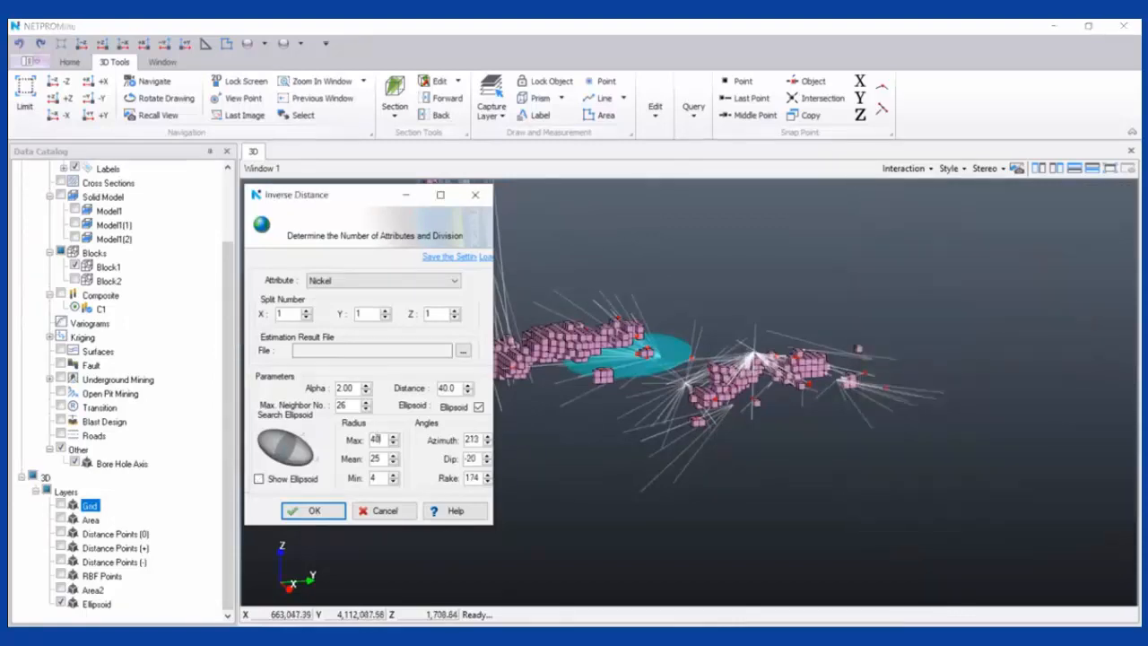
pyautogui.click(377, 458)
pyautogui.click(381, 477)
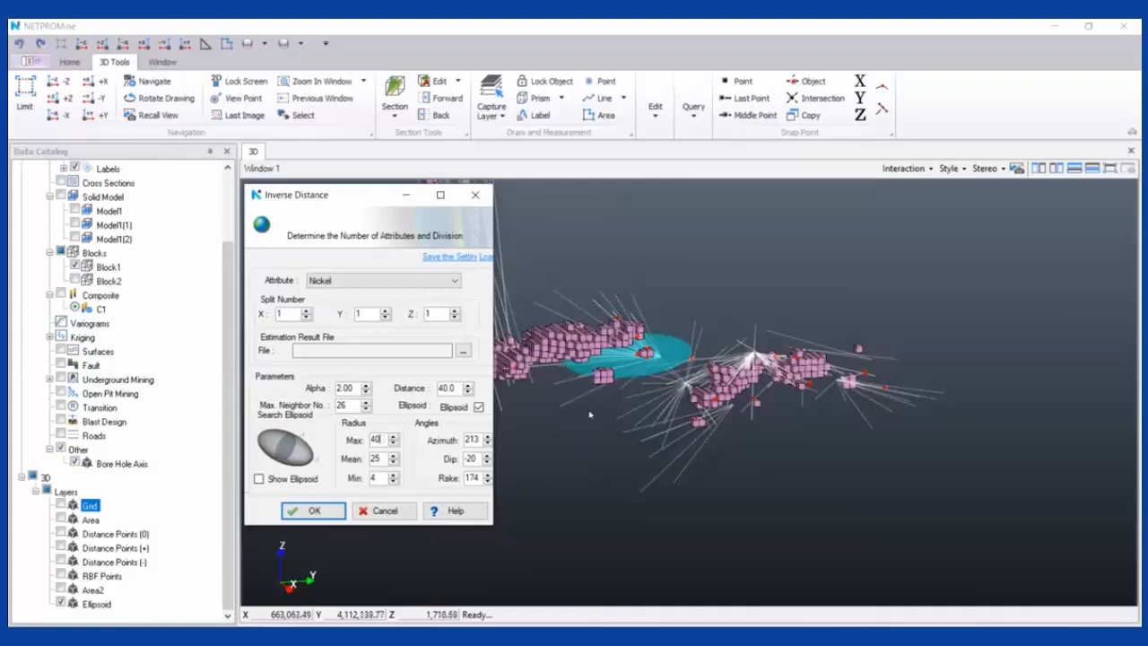
# Check the synced search angles and run the inverse distance estimation of Nickel for Block1
pyautogui.moveTo(596, 419); pyautogui.dragTo(676, 433, button='middle')
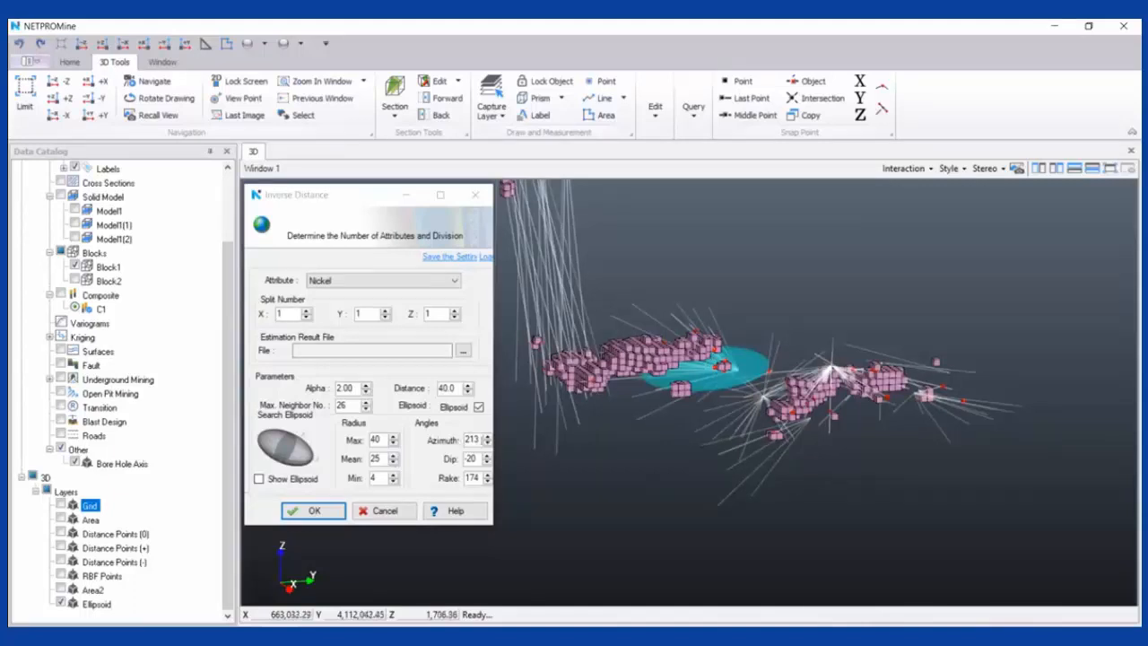
pyautogui.click(473, 440)
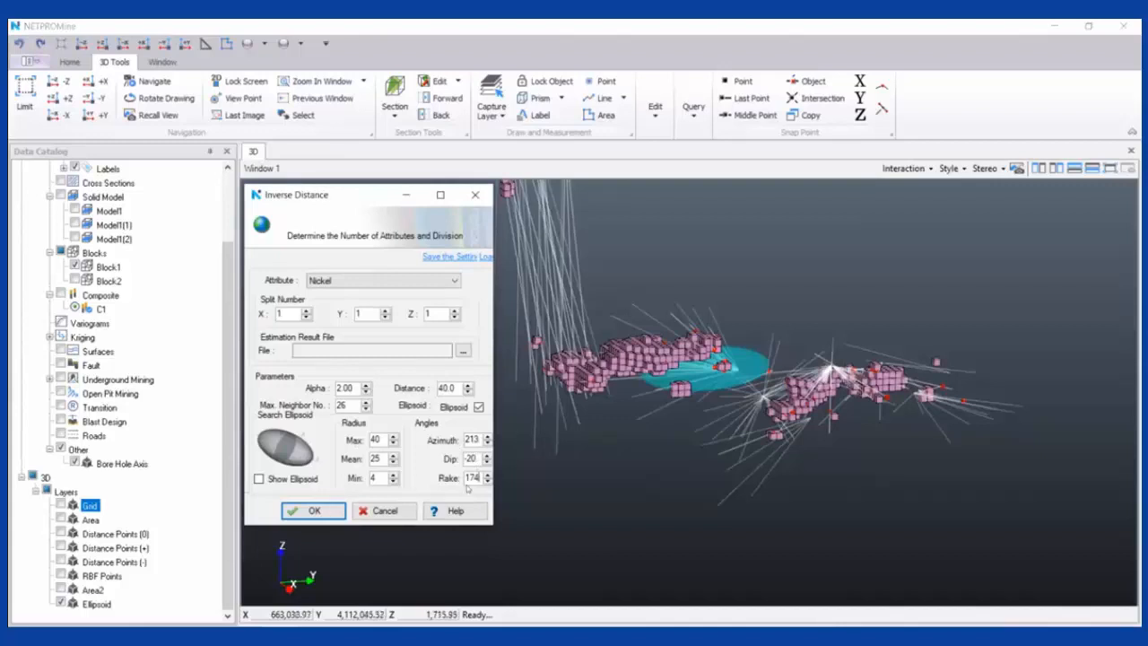
pyautogui.click(321, 510)
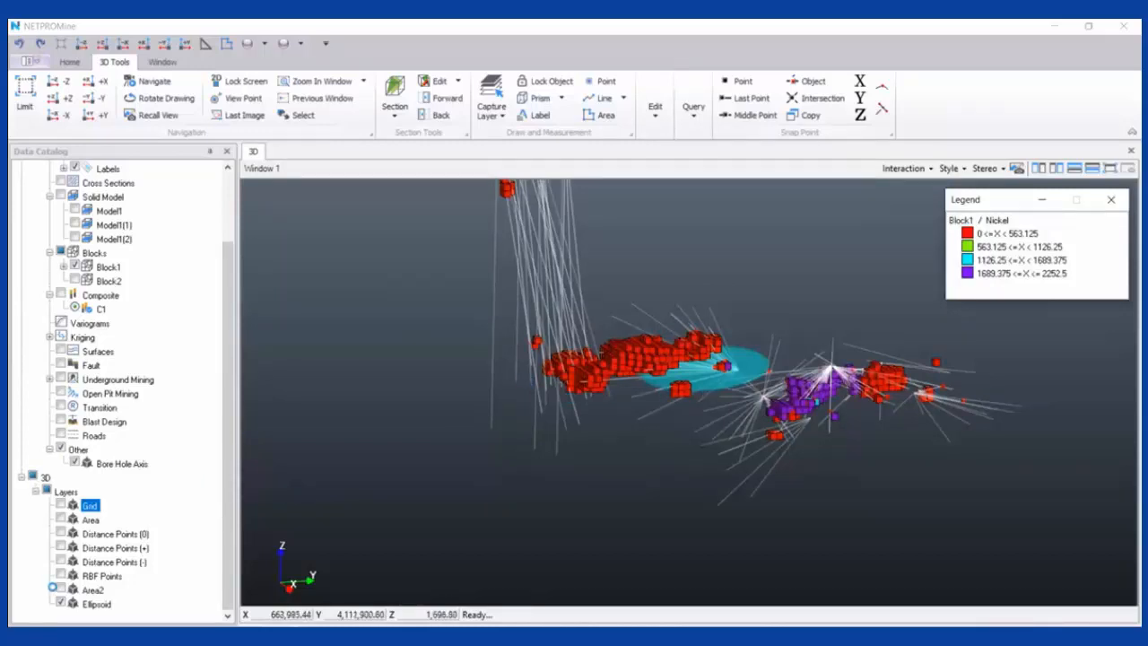
# Hide the Ellipsoid layer and inspect the nickel grade colouring of the estimated blocks up close
pyautogui.click(59, 602)
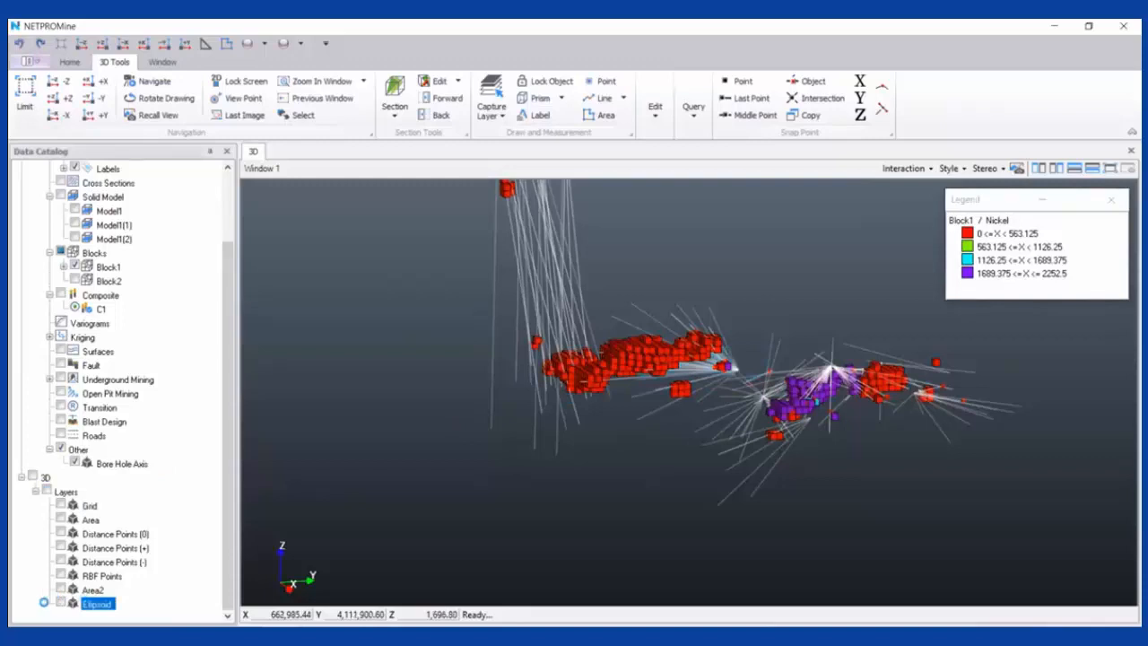
pyautogui.moveTo(764, 321); pyautogui.dragTo(691, 359, button='middle')
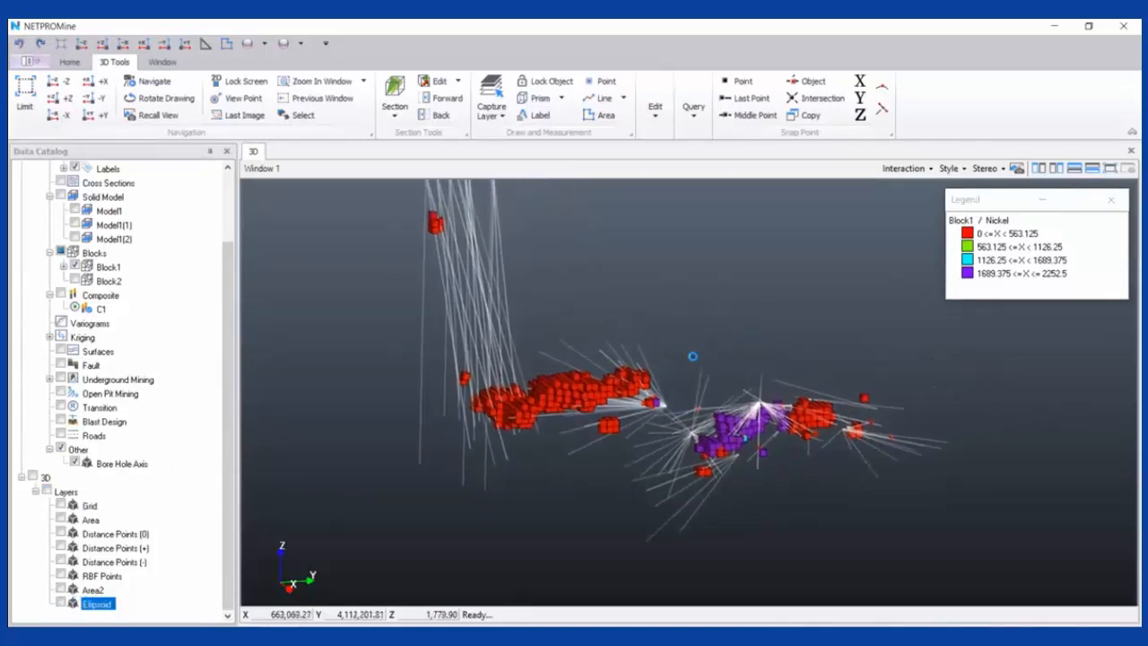
pyautogui.scroll(2, 728, 341)
pyautogui.moveTo(729, 349); pyautogui.dragTo(727, 377)
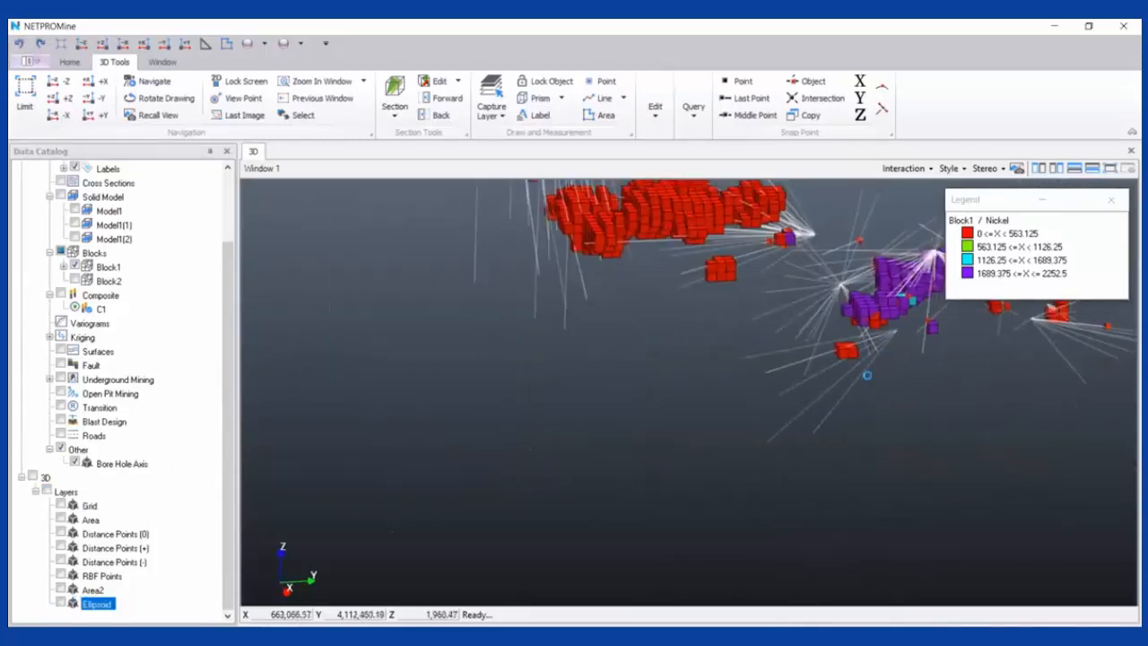
pyautogui.moveTo(906, 264); pyautogui.dragTo(770, 438, button='middle')
pyautogui.scroll(2, 819, 410)
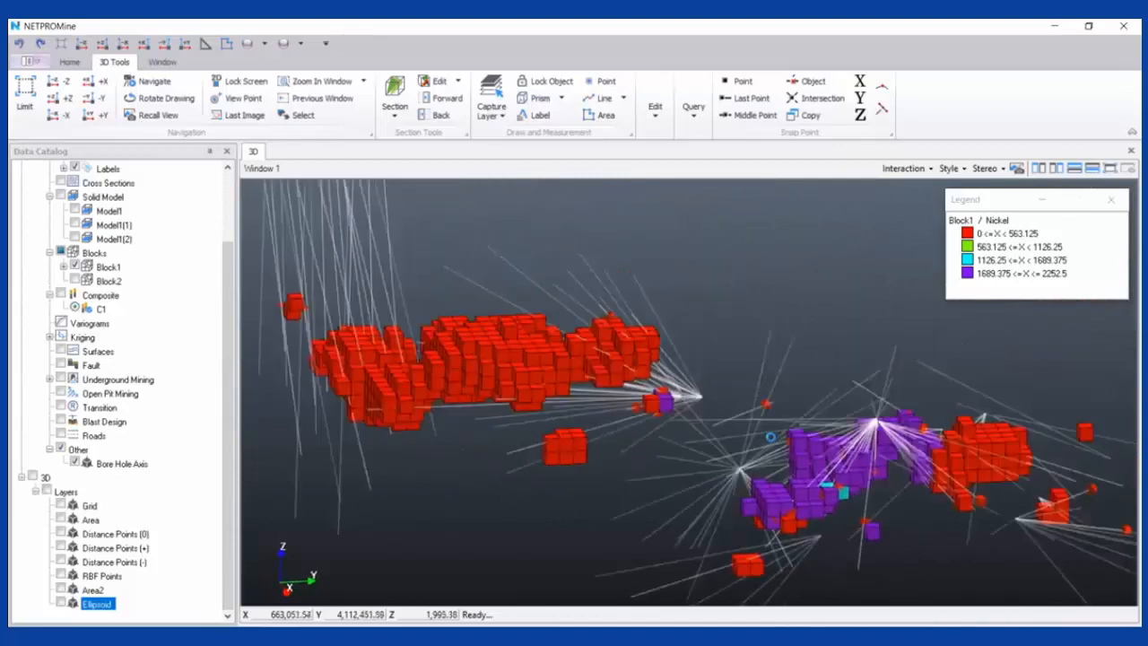
pyautogui.moveTo(771, 437); pyautogui.dragTo(768, 436)
pyautogui.moveTo(926, 437); pyautogui.dragTo(763, 405, button='middle')
pyautogui.scroll(2, 169, 361)
# Review Block1's nickel legend ranges and open its thematic map for editing
pyautogui.click(109, 351)
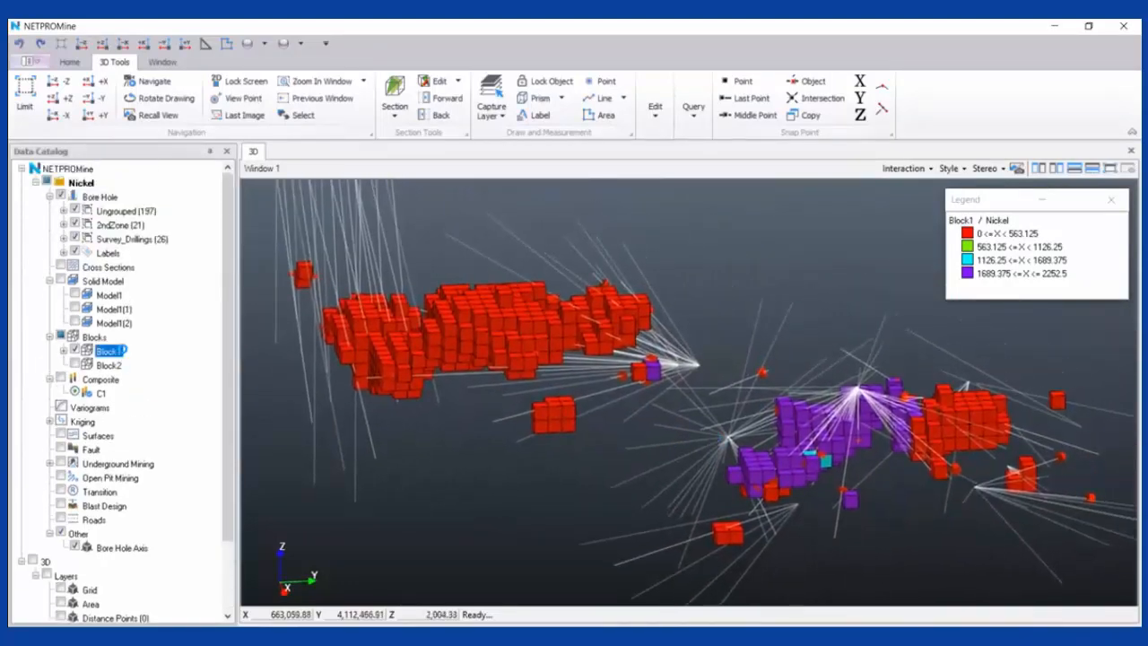
pyautogui.click(63, 350)
pyautogui.click(138, 367)
pyautogui.click(145, 364)
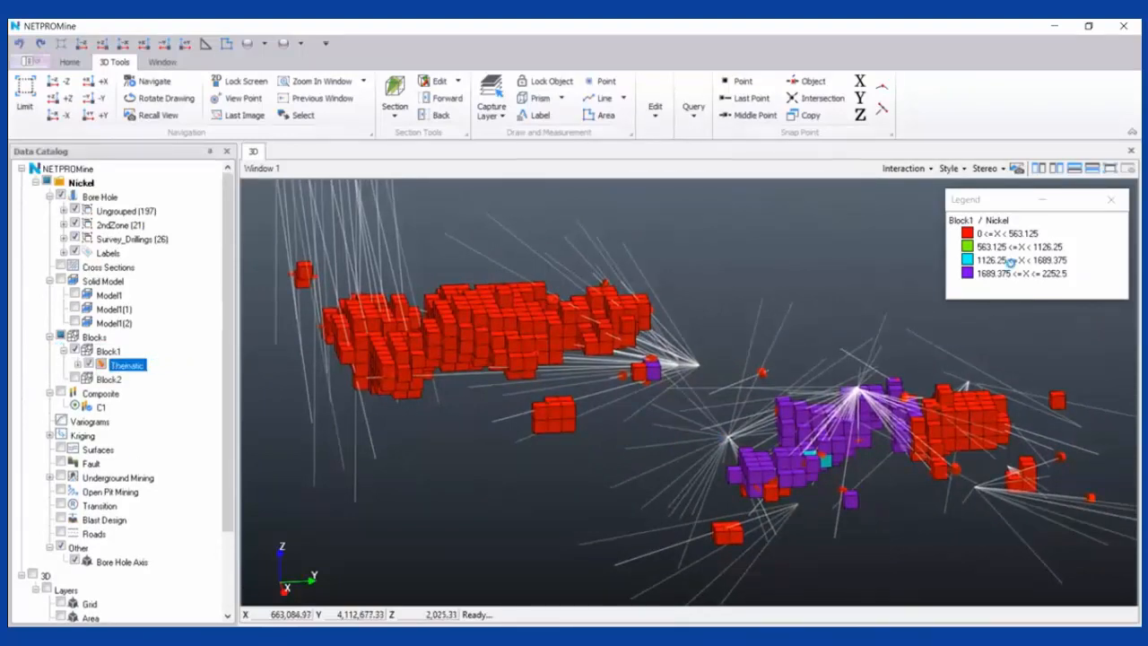
pyautogui.moveTo(989, 233)
pyautogui.mouseDown()
pyautogui.moveTo(1016, 266)
pyautogui.moveTo(1015, 241)
pyautogui.moveTo(981, 234)
pyautogui.mouseUp()
pyautogui.click(1073, 273)
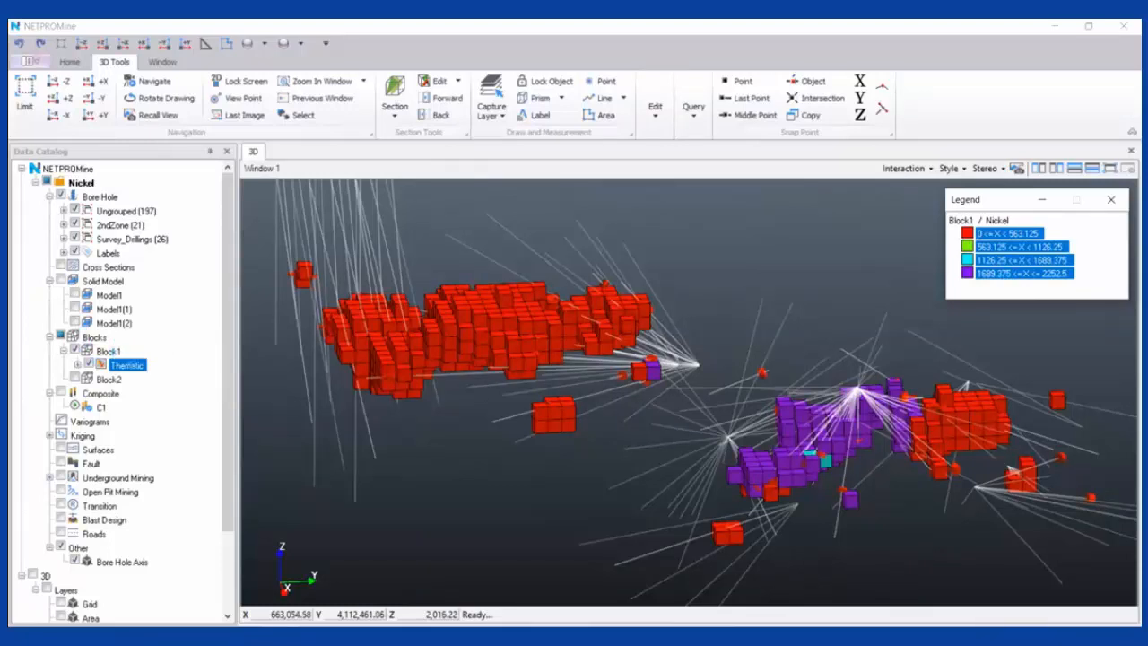
pyautogui.rightClick(146, 362)
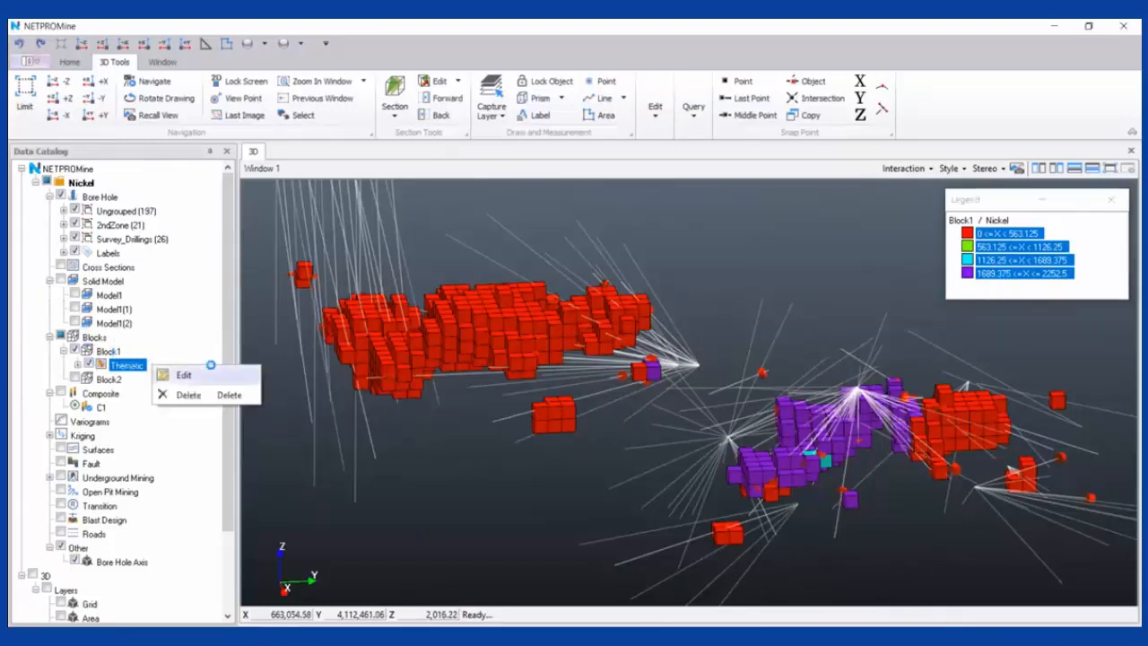
pyautogui.click(205, 372)
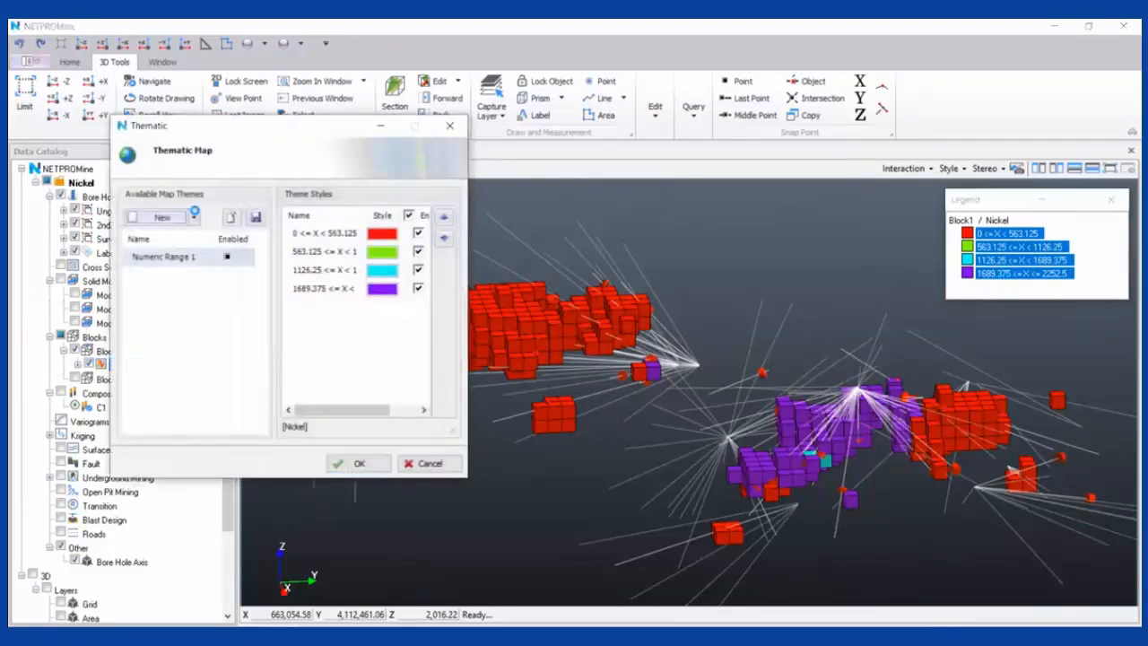
# Start a new numeric range theme with user-defined slot spaces, using [Nickel] as the value expression
pyautogui.click(191, 217)
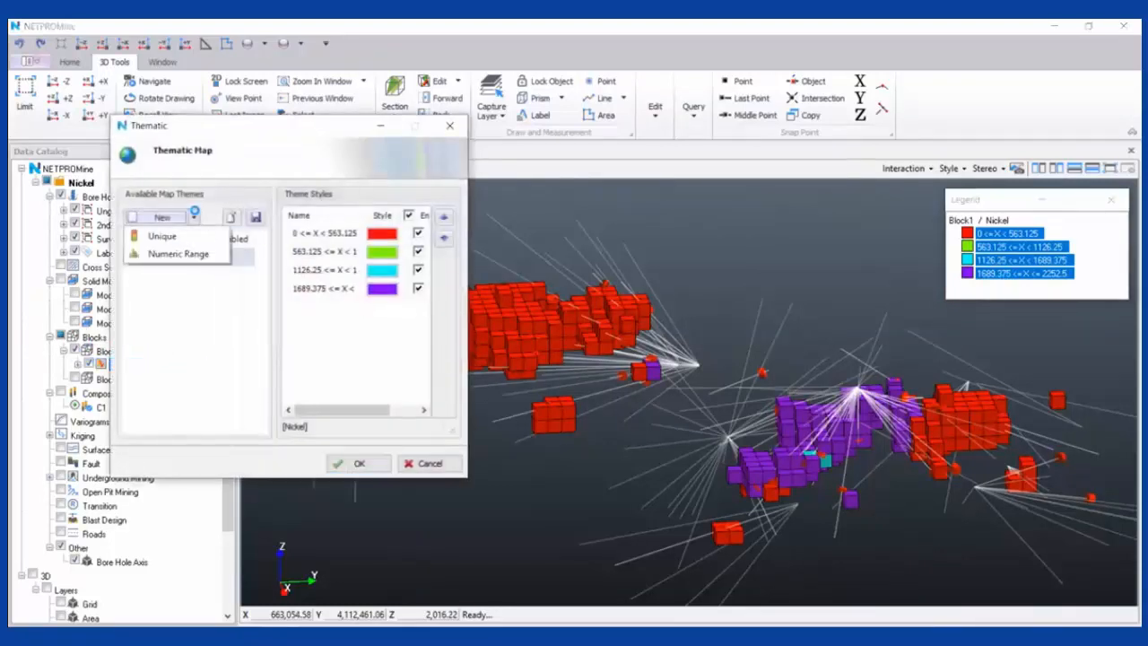
pyautogui.click(164, 254)
pyautogui.click(179, 356)
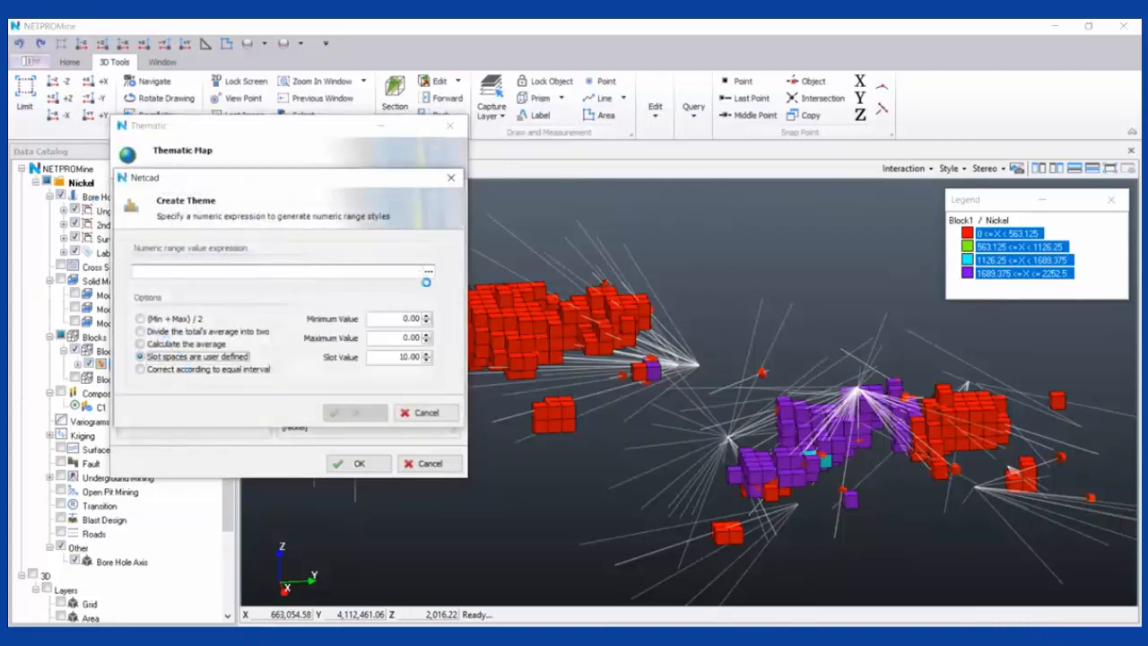
pyautogui.click(429, 271)
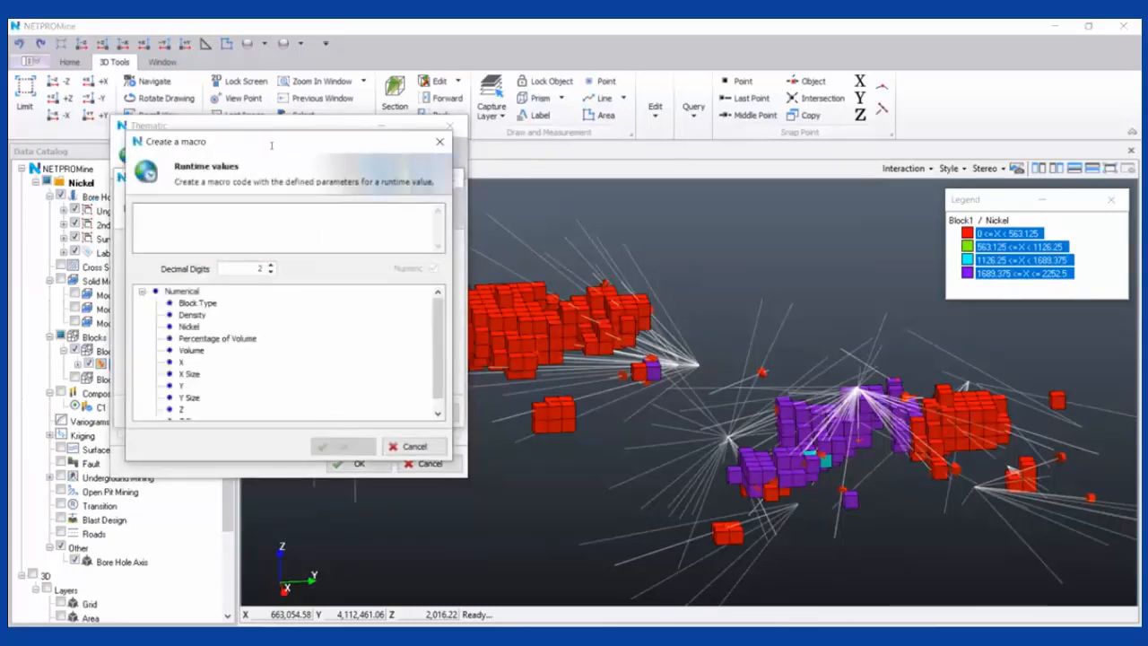
pyautogui.moveTo(289, 150); pyautogui.dragTo(640, 156)
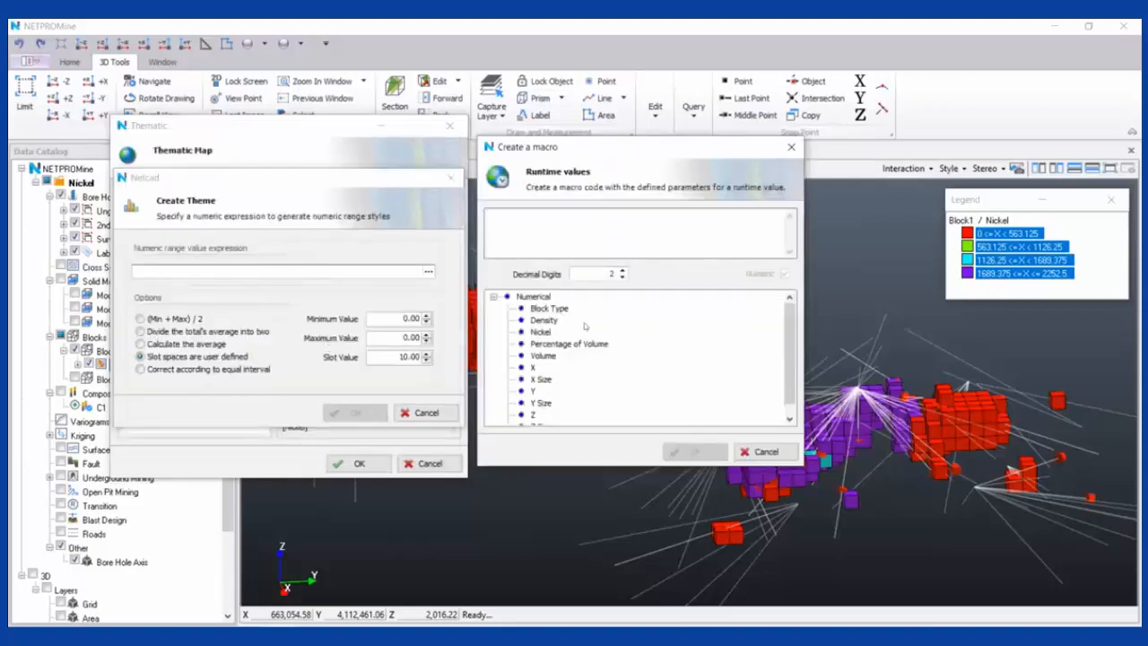
pyautogui.doubleClick(547, 332)
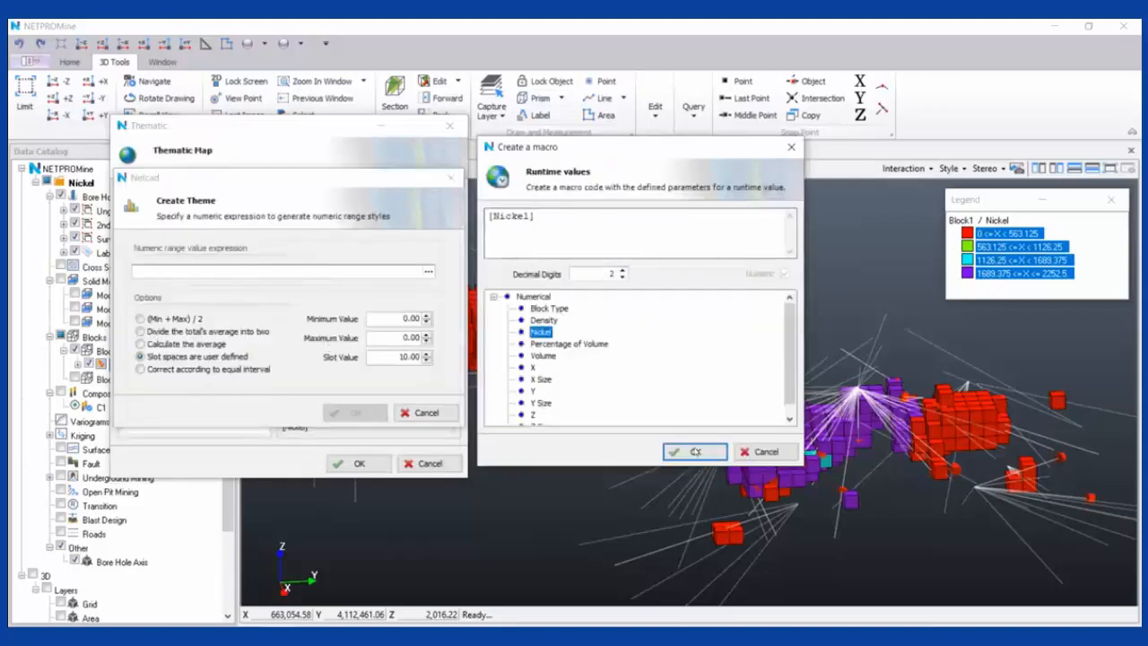
pyautogui.click(695, 451)
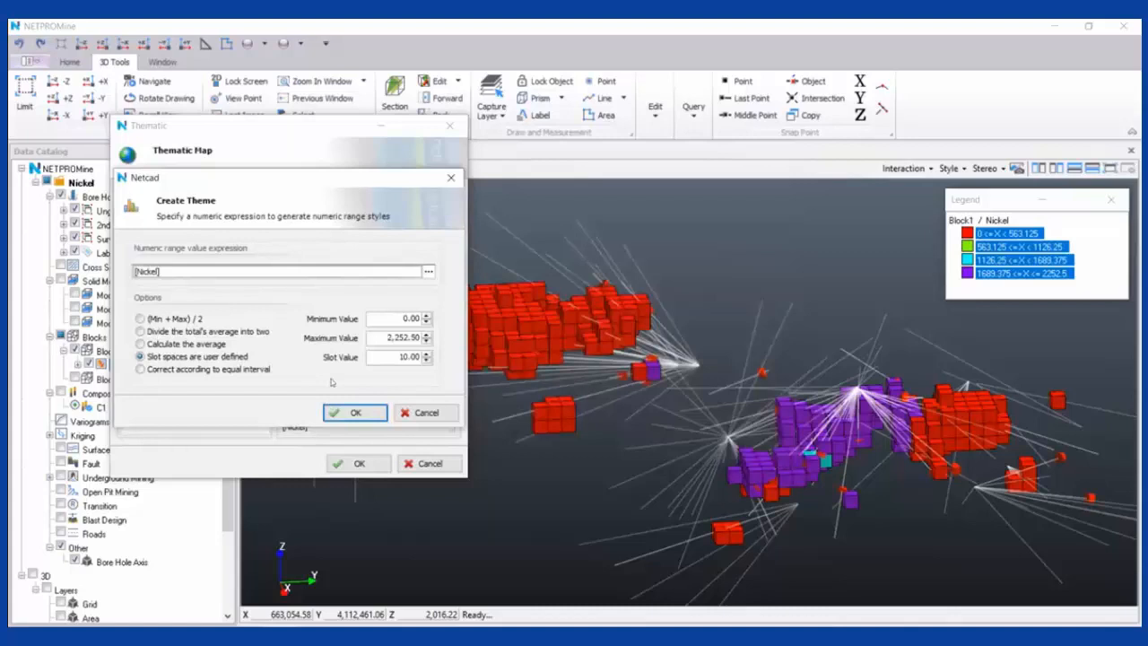
# Set the slot value to 300 and create the nickel range theme
pyautogui.click(383, 320)
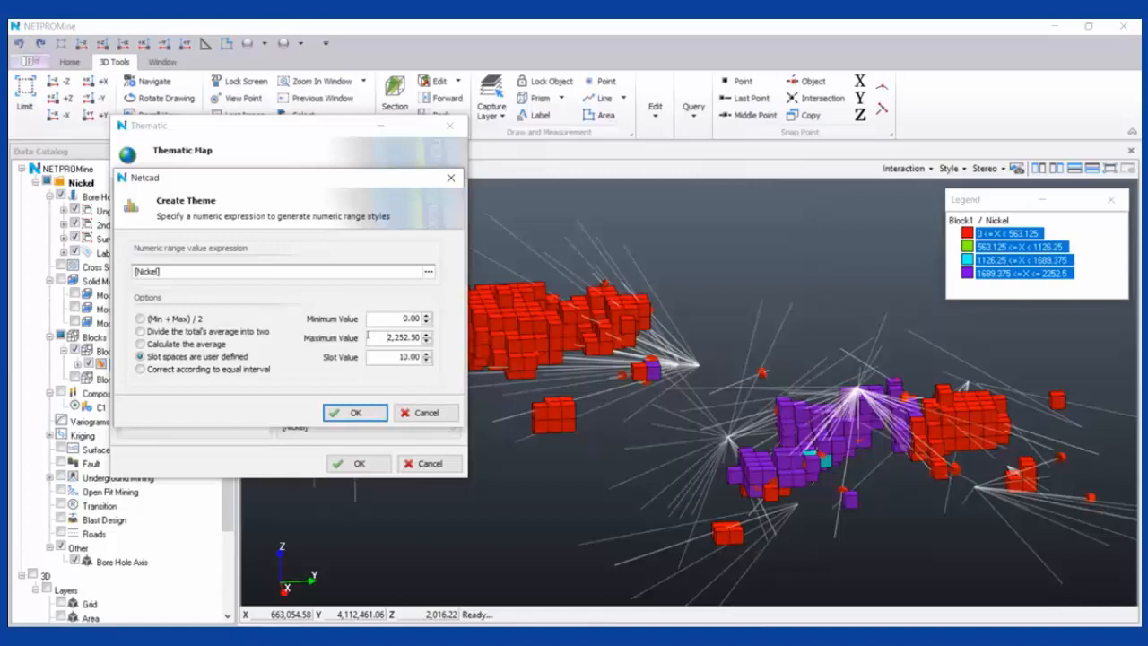
pyautogui.moveTo(384, 359); pyautogui.dragTo(462, 359)
pyautogui.write('3')
pyautogui.click(353, 412)
# Assign a hue colour range with a red main colour to all the new nickel ranges and apply the thematic map
pyautogui.moveTo(328, 383); pyautogui.dragTo(313, 223)
pyautogui.rightClick(330, 326)
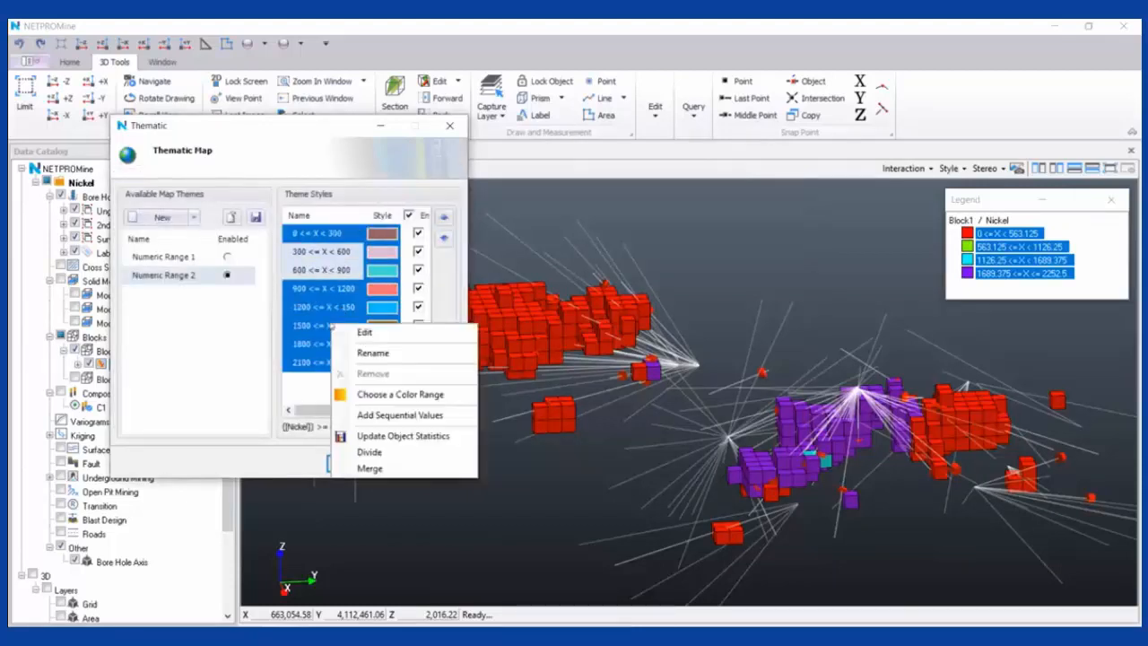
pyautogui.click(414, 398)
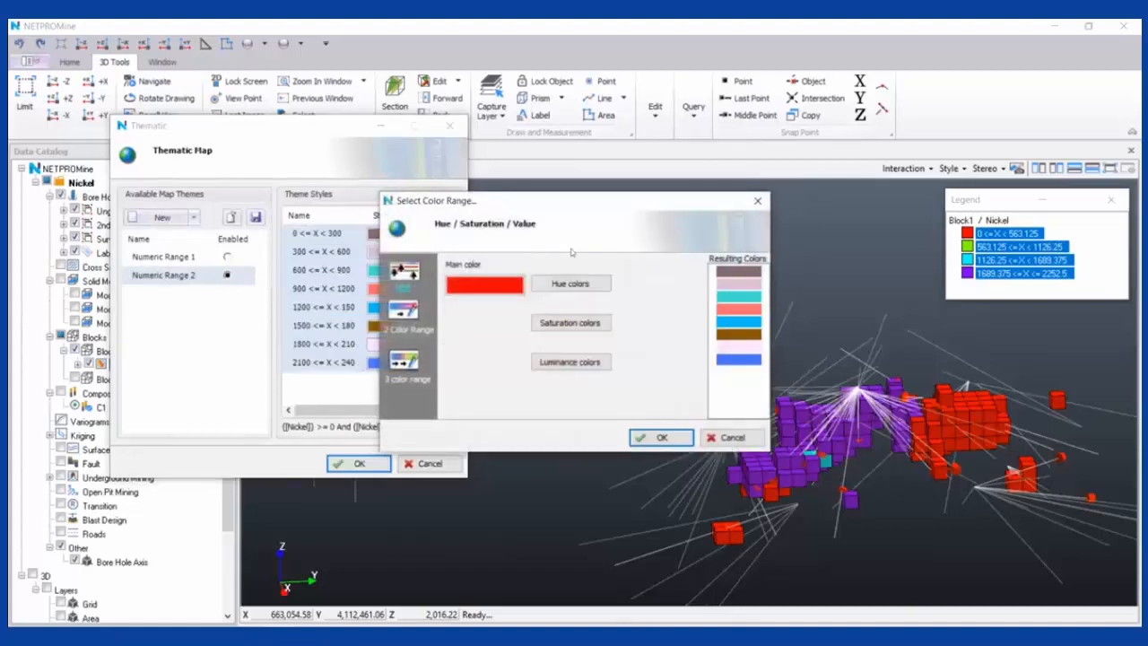
pyautogui.moveTo(563, 212); pyautogui.dragTo(655, 179)
pyautogui.click(660, 250)
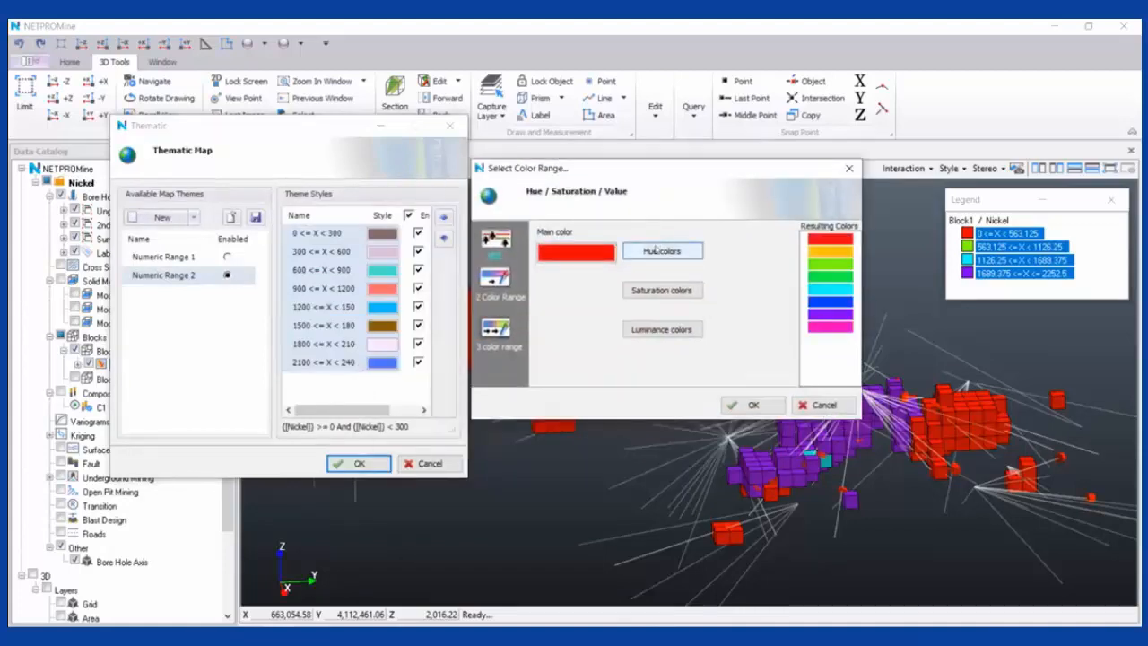
pyautogui.click(738, 407)
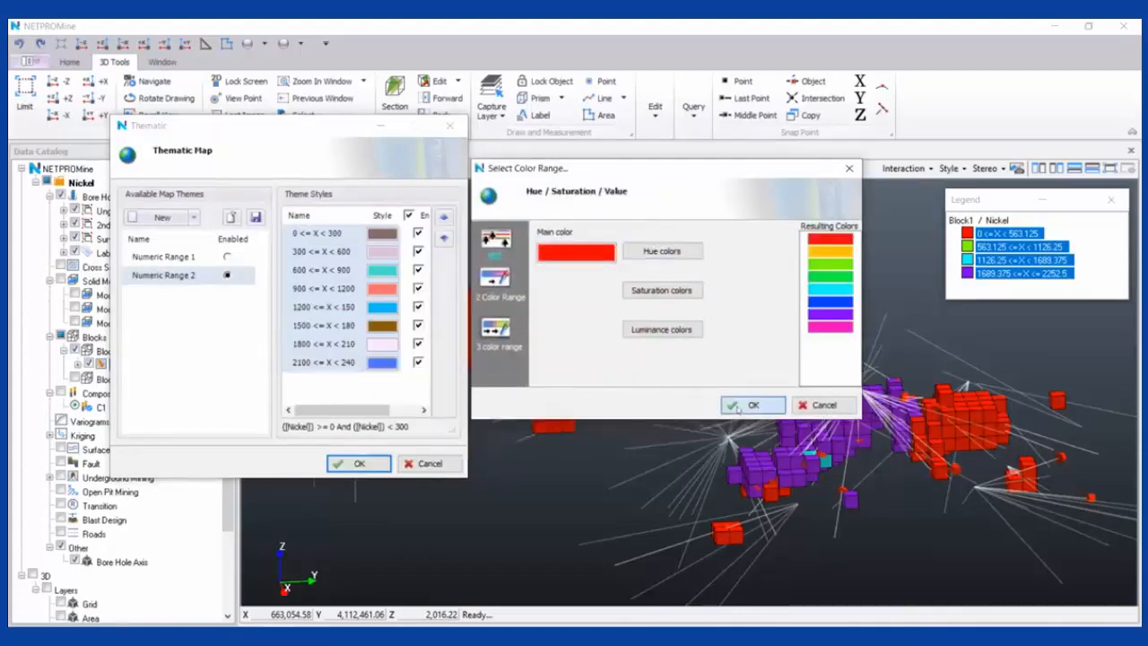
pyautogui.click(340, 465)
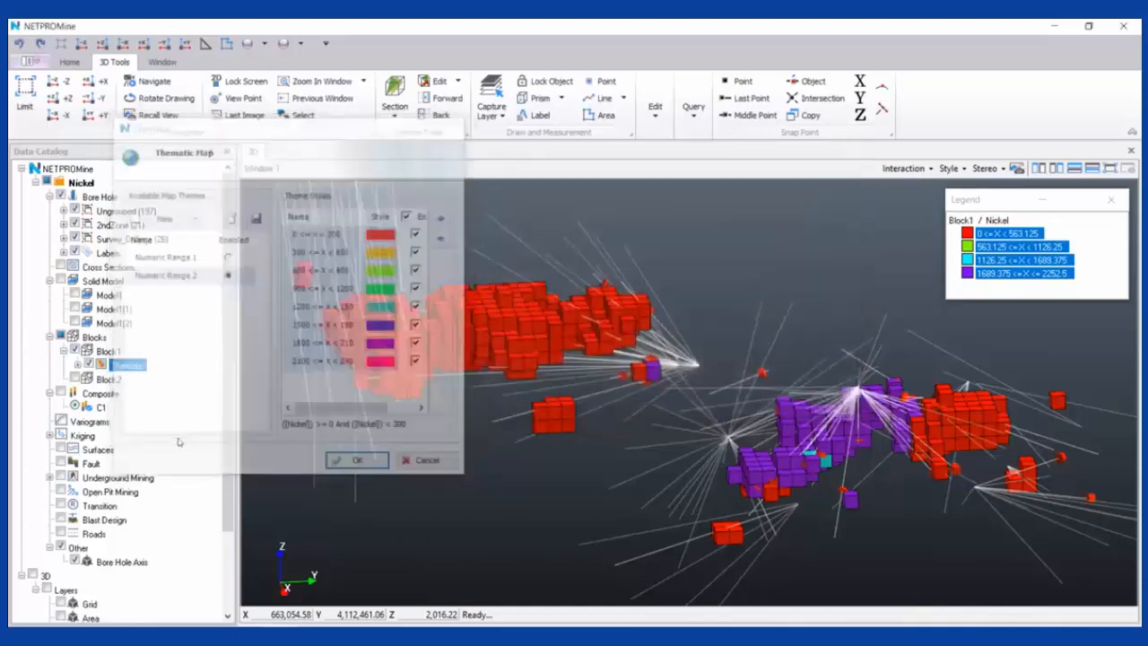
# Examine the recoloured Block1 grades in 3D, temporarily hiding the 0 <= X < 300 class to isolate the higher-grade blocks
pyautogui.scroll(2, 680, 411)
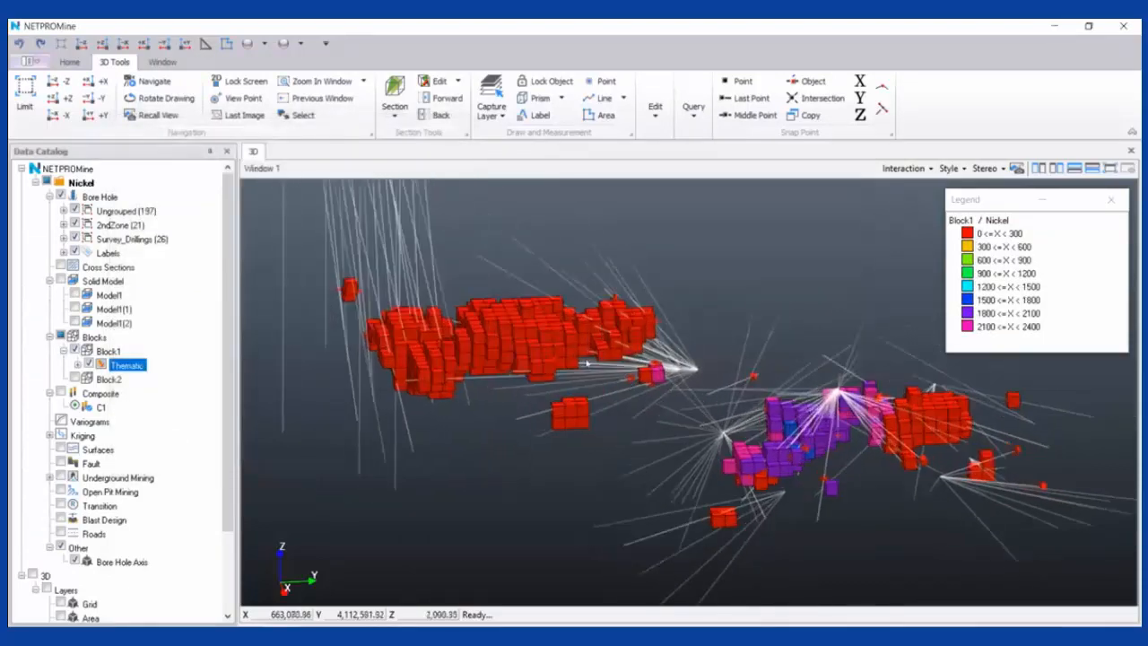
pyautogui.moveTo(704, 413); pyautogui.dragTo(591, 375, button='middle')
pyautogui.moveTo(618, 381); pyautogui.dragTo(669, 408)
pyautogui.moveTo(669, 356); pyautogui.dragTo(669, 313, button='middle')
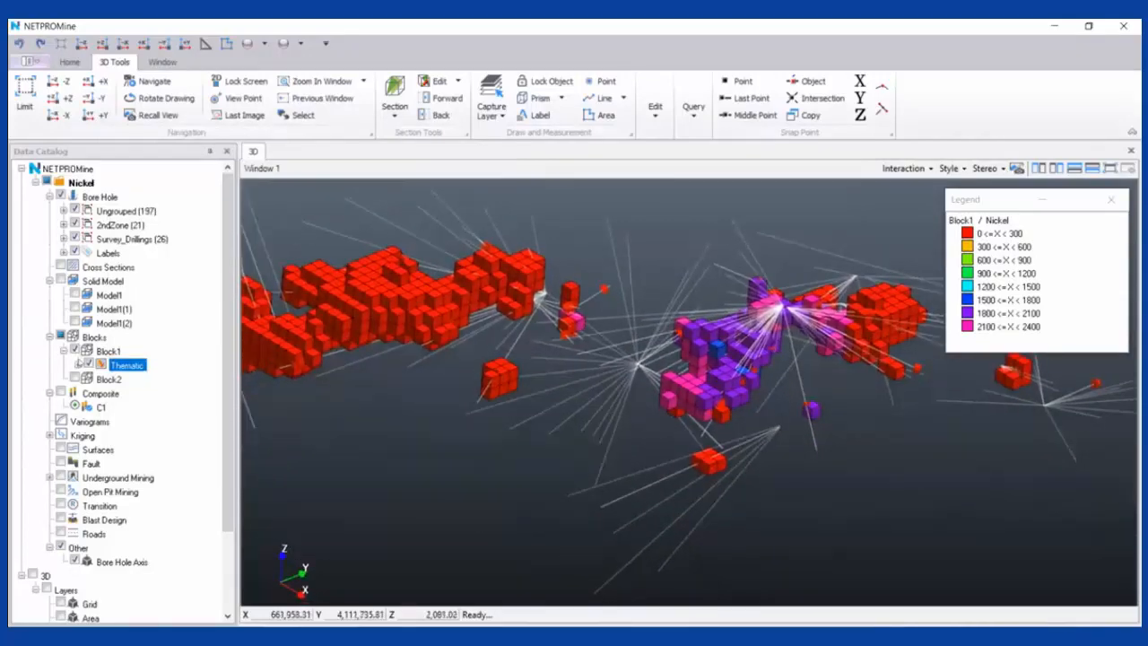
pyautogui.click(78, 365)
pyautogui.click(104, 379)
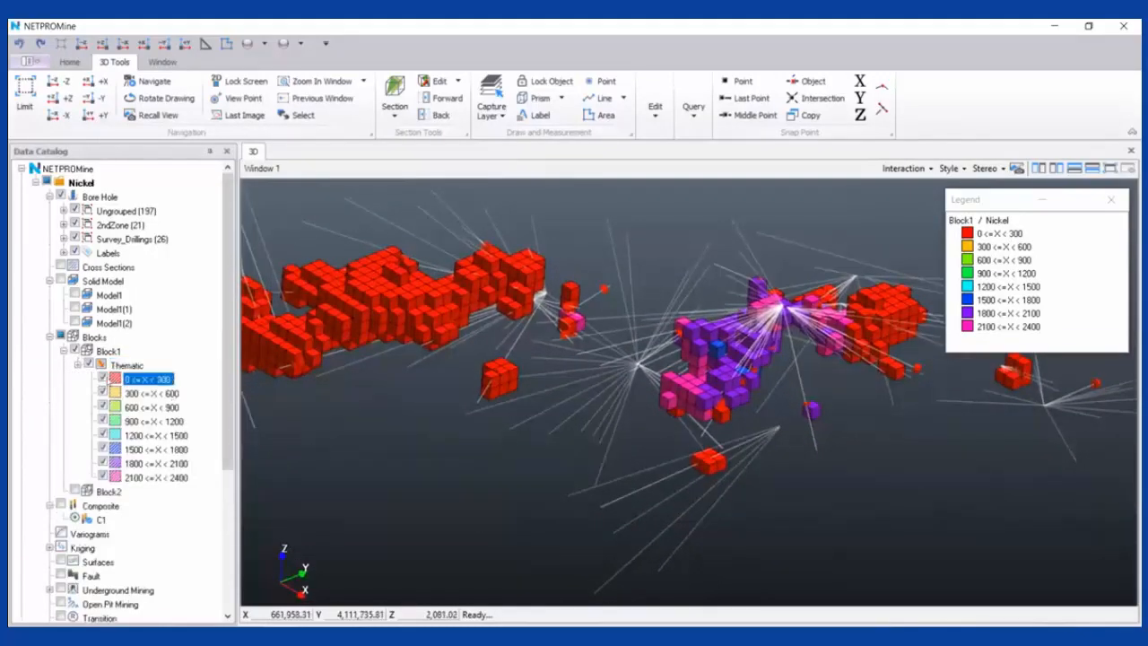
pyautogui.scroll(-1, 716, 337)
pyautogui.moveTo(717, 337); pyautogui.dragTo(682, 325, button='middle')
pyautogui.scroll(1, 682, 325)
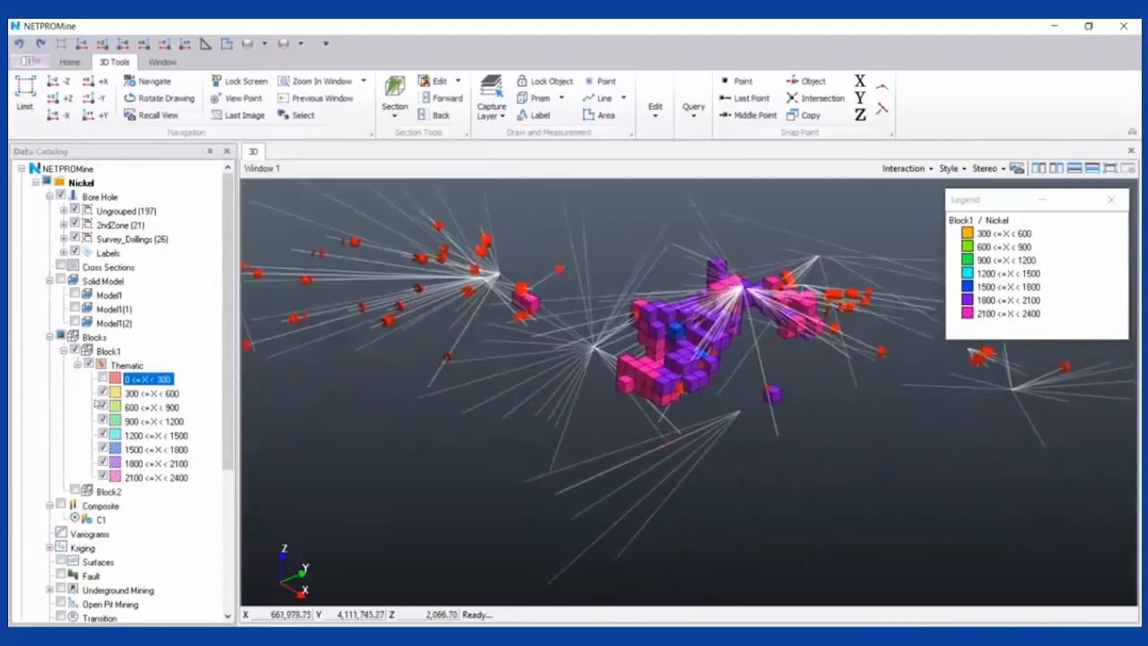
pyautogui.scroll(-2, 494, 371)
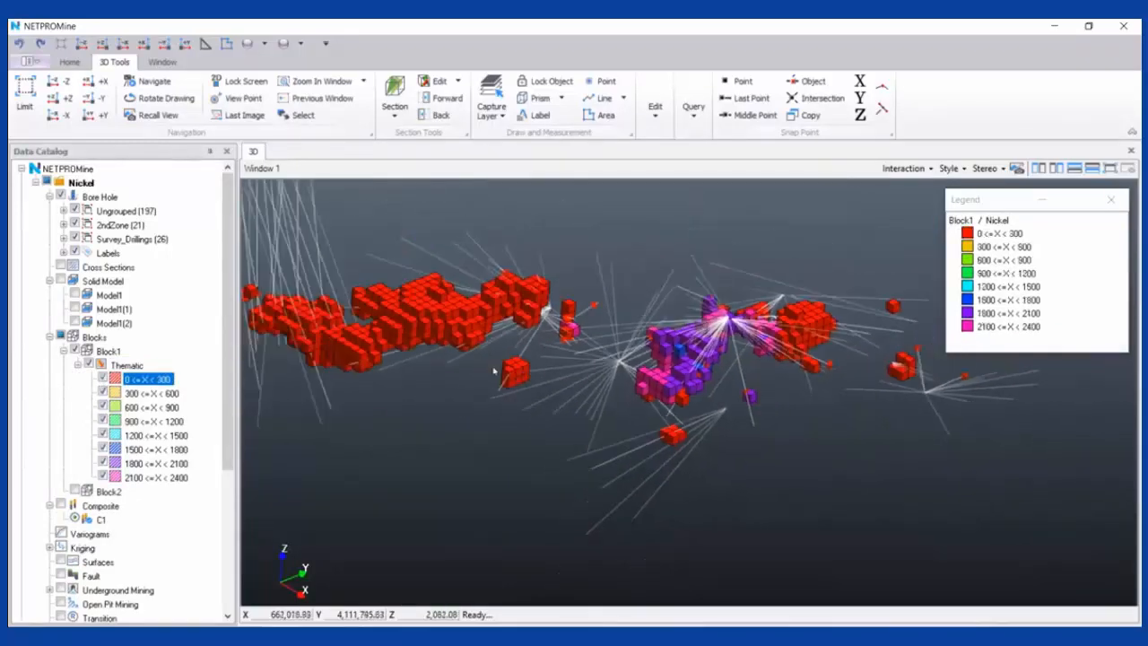
pyautogui.scroll(2, 652, 342)
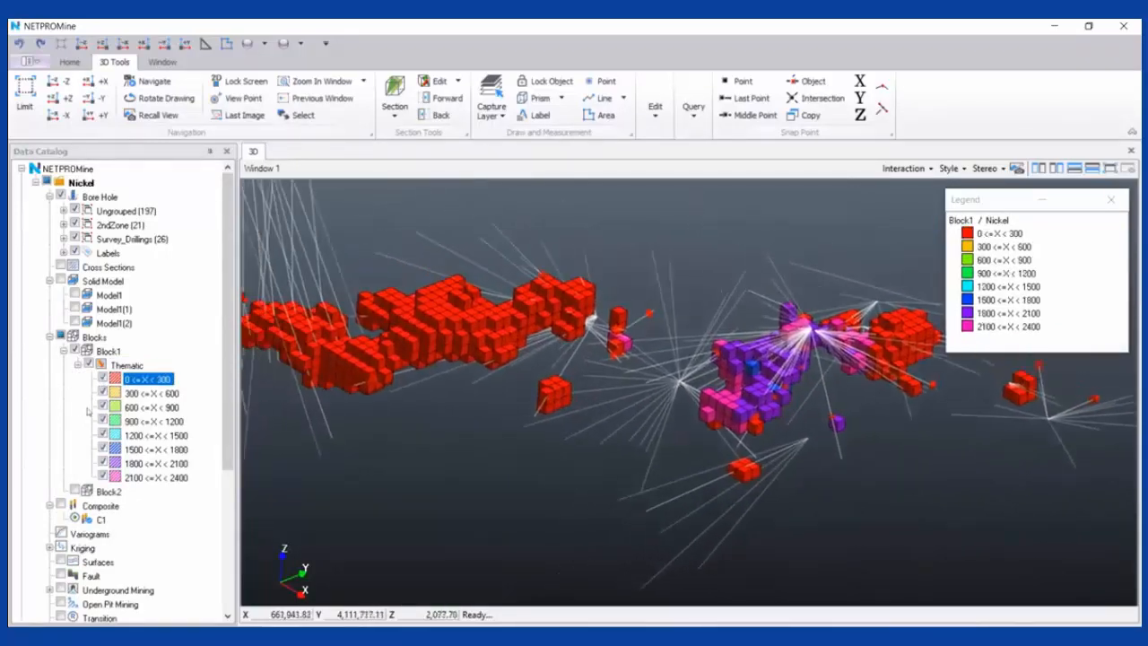
pyautogui.moveTo(590, 364); pyautogui.dragTo(731, 293, button='middle')
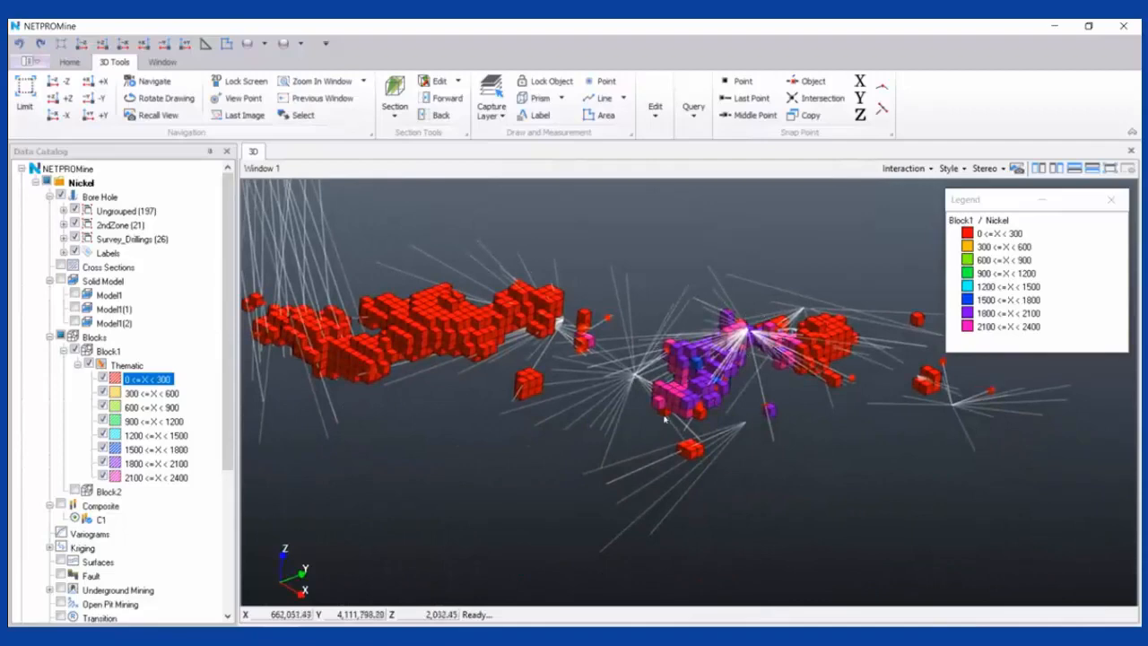
# Generate a Block Report of Block1's Nickel attribute with the density set to 2.7
pyautogui.moveTo(722, 425); pyautogui.dragTo(624, 368, button='middle')
pyautogui.click(108, 351)
pyautogui.rightClick(165, 356)
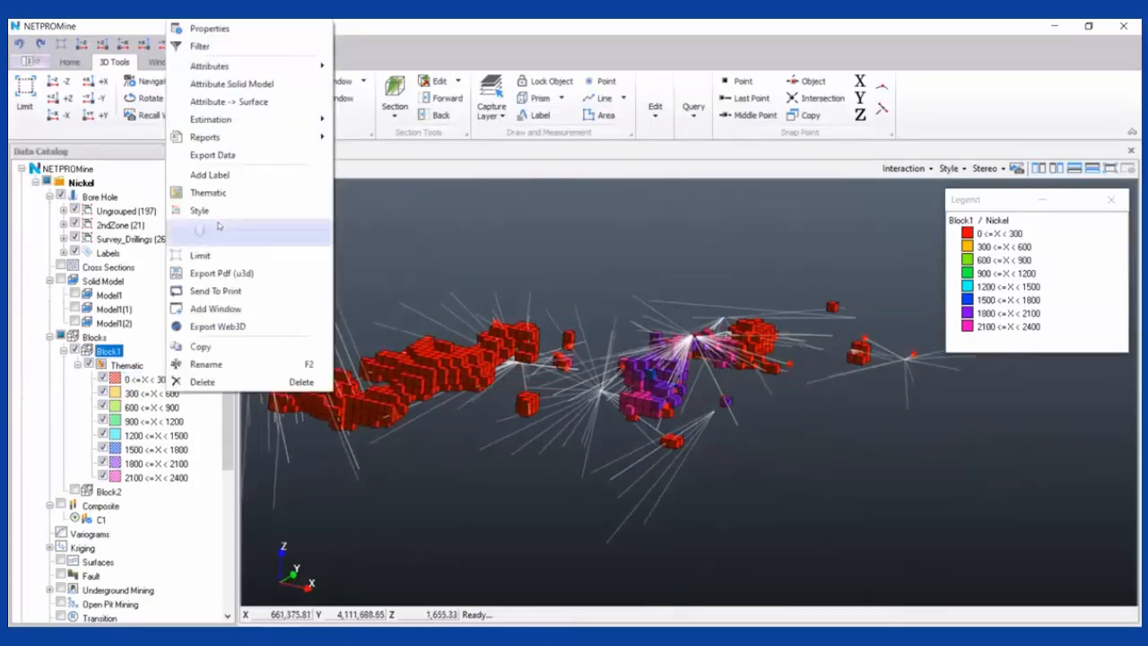
pyautogui.moveTo(274, 137)
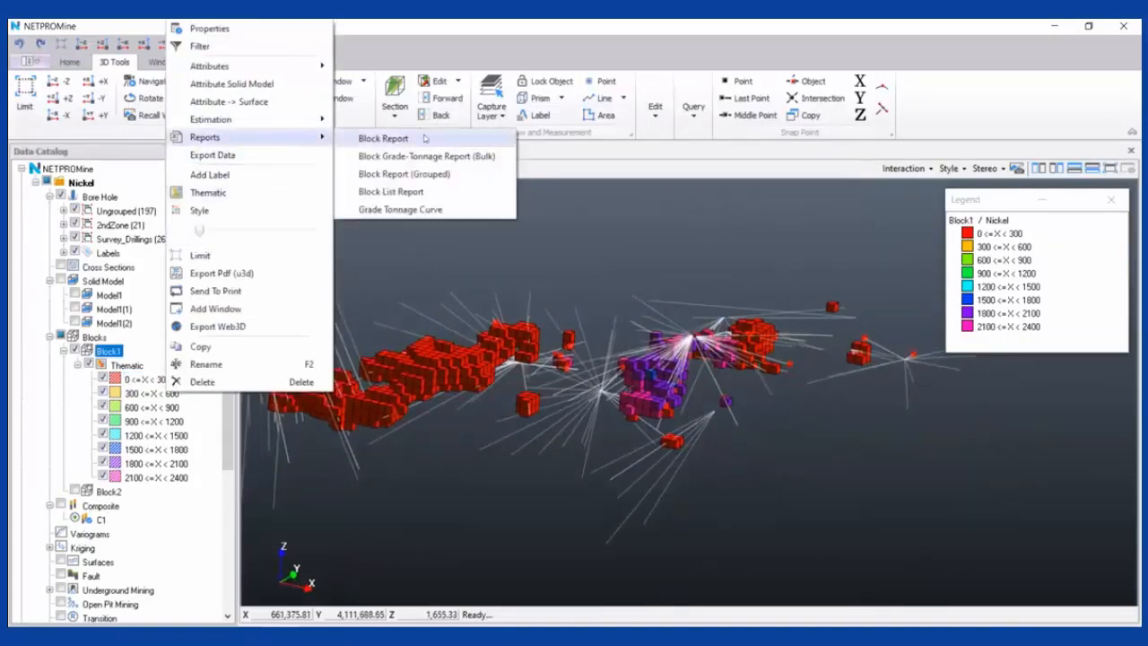
pyautogui.click(426, 138)
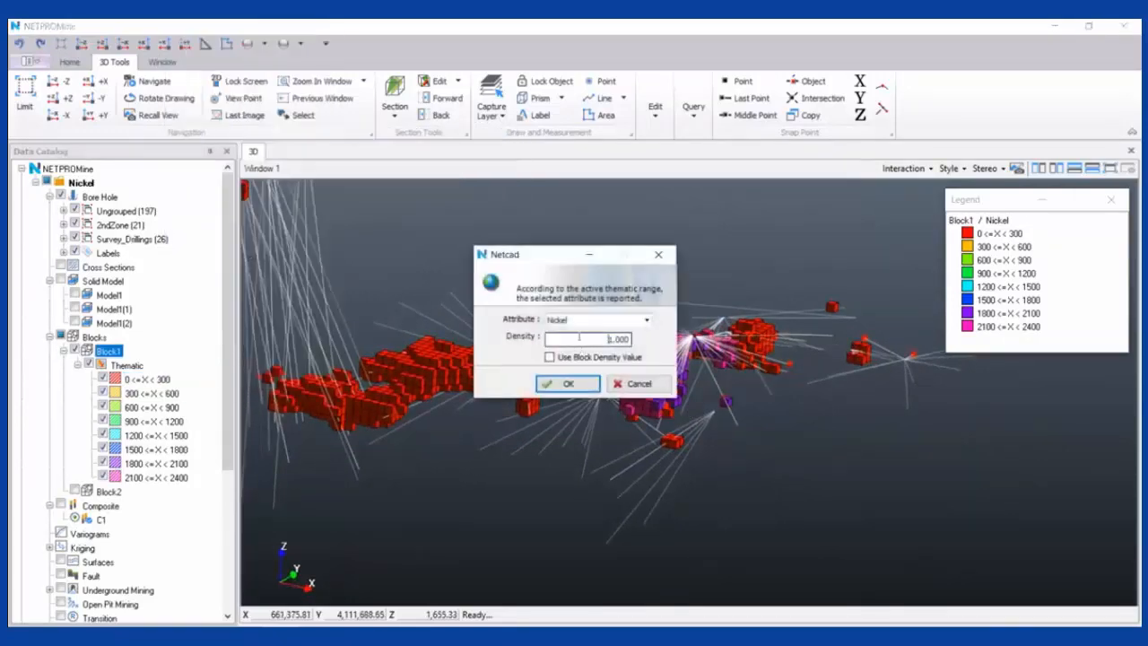
pyautogui.moveTo(579, 339); pyautogui.dragTo(656, 334)
pyautogui.write('2.000')
pyautogui.press('Return')
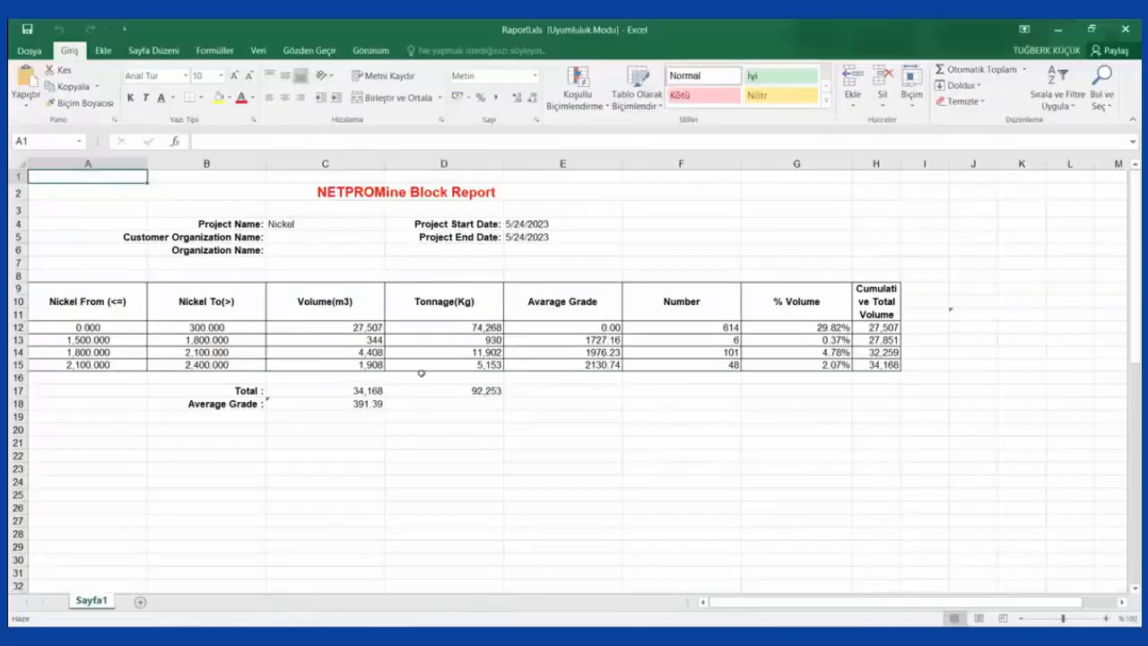
# Examine the block report's nickel ranges with the volume and tonnage columns and their totals
pyautogui.click(297, 425)
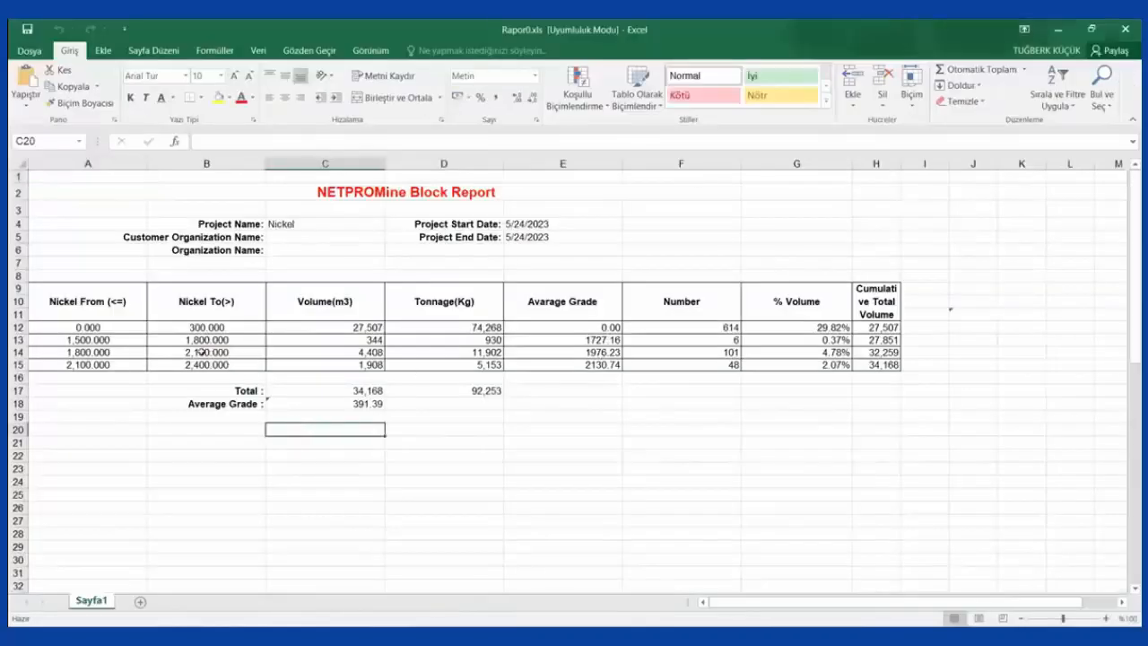
pyautogui.moveTo(134, 328); pyautogui.dragTo(195, 330)
pyautogui.click(329, 428)
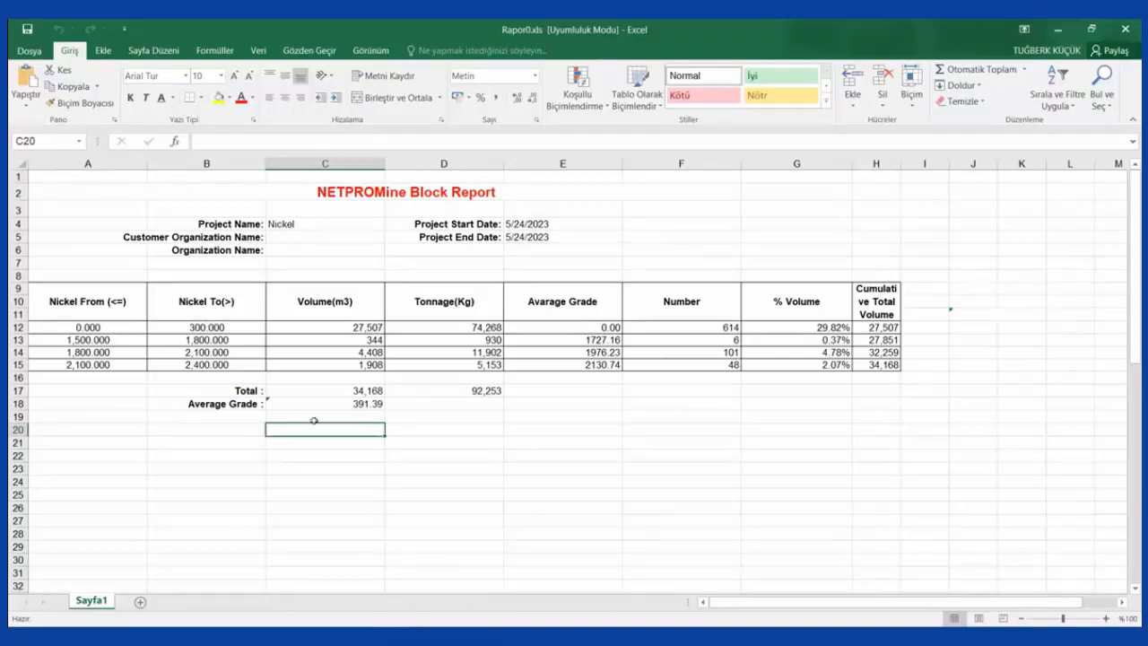
pyautogui.click(516, 404)
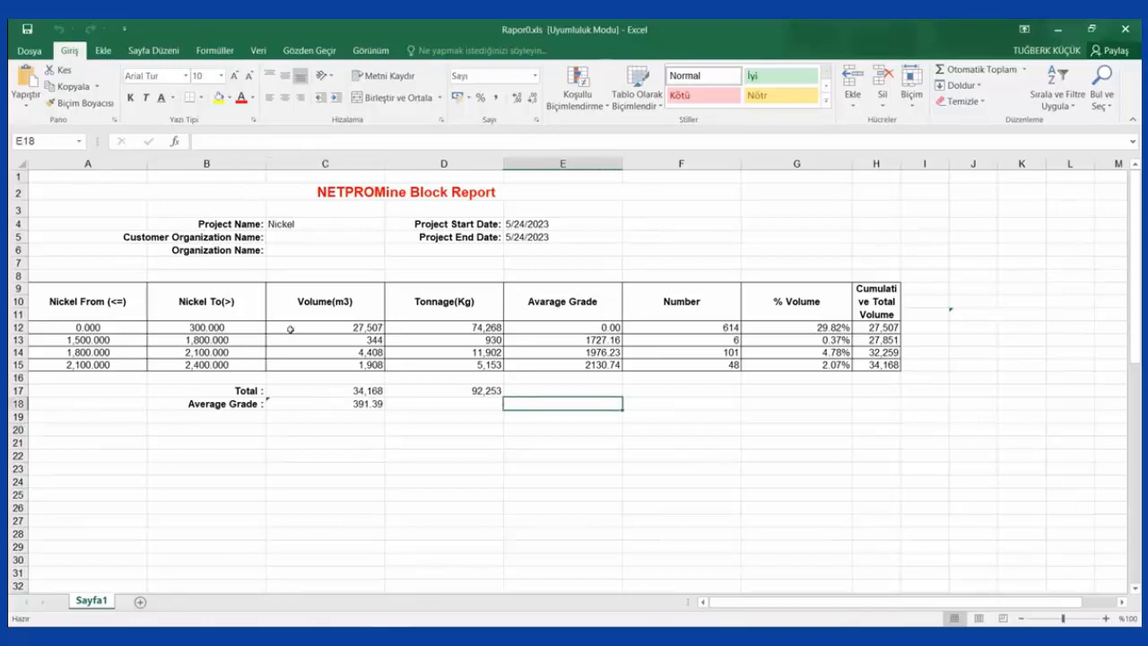
pyautogui.moveTo(353, 328); pyautogui.dragTo(355, 359)
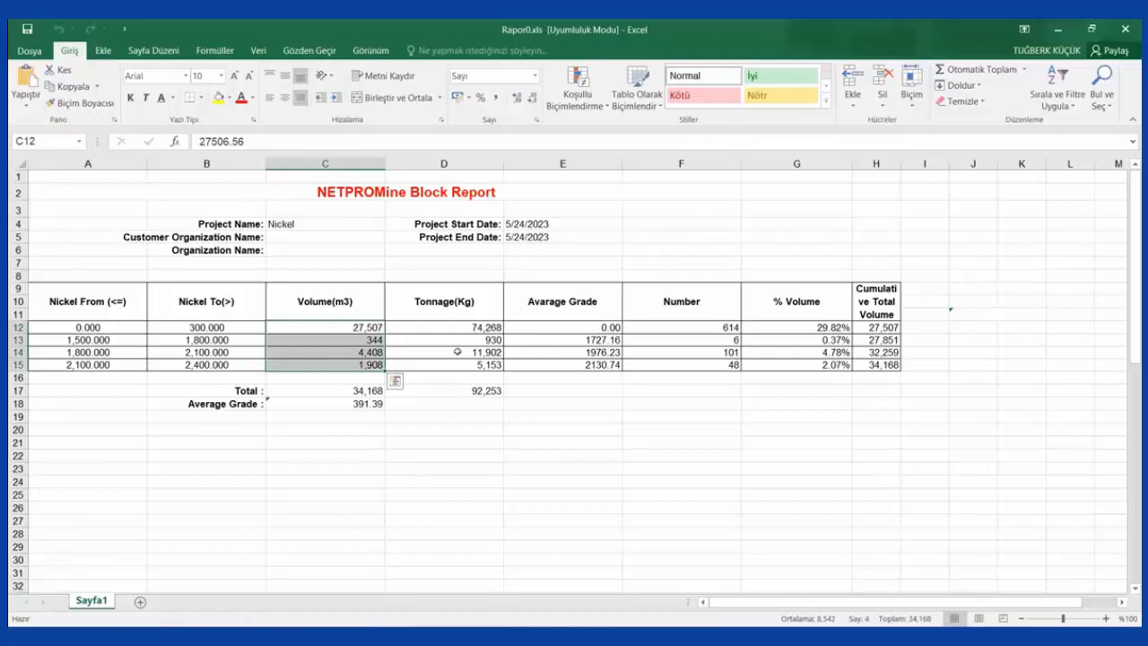
pyautogui.moveTo(459, 327); pyautogui.dragTo(458, 365)
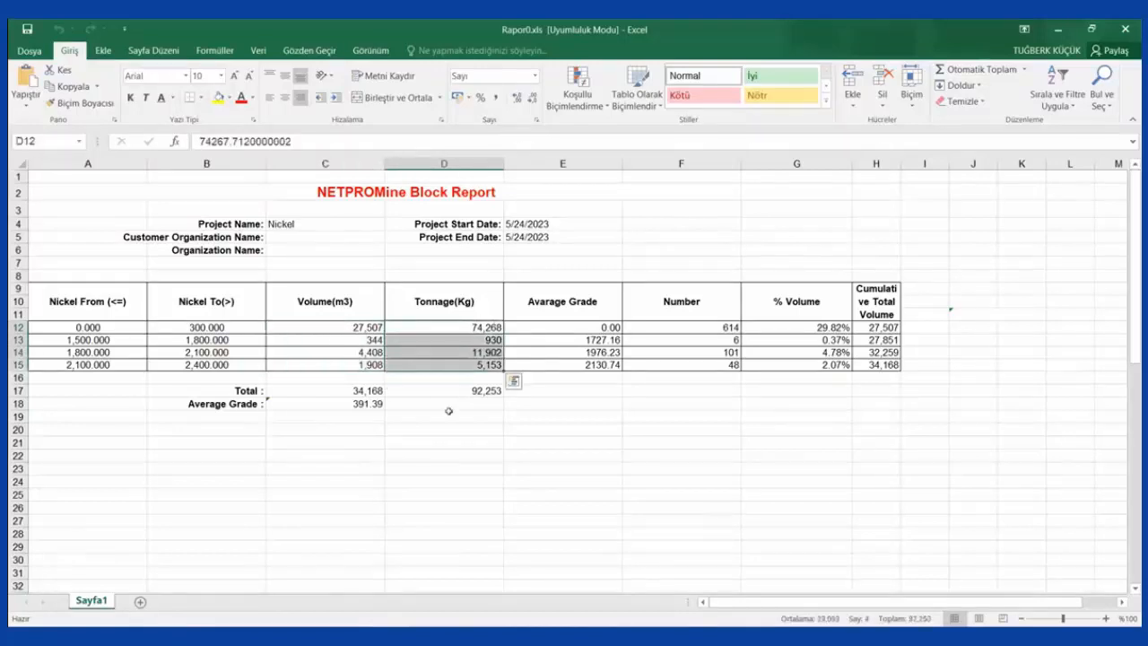
pyautogui.click(448, 391)
pyautogui.click(357, 430)
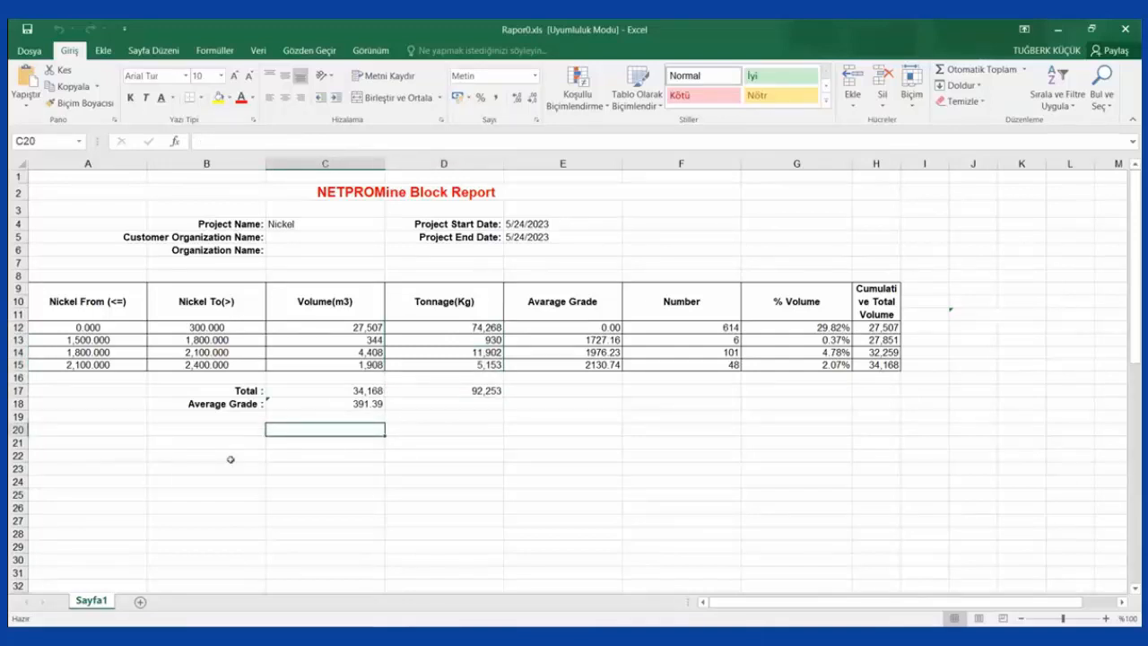
# Check the average grade in the block report, and close the report without saving changes
pyautogui.click(280, 405)
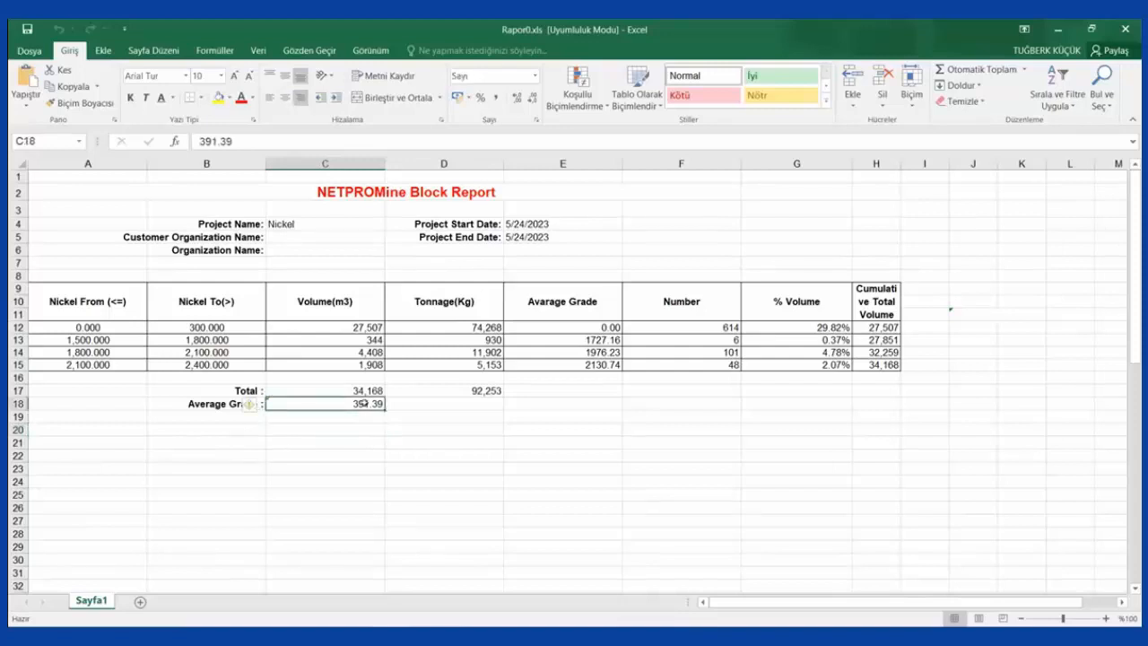
pyautogui.click(351, 482)
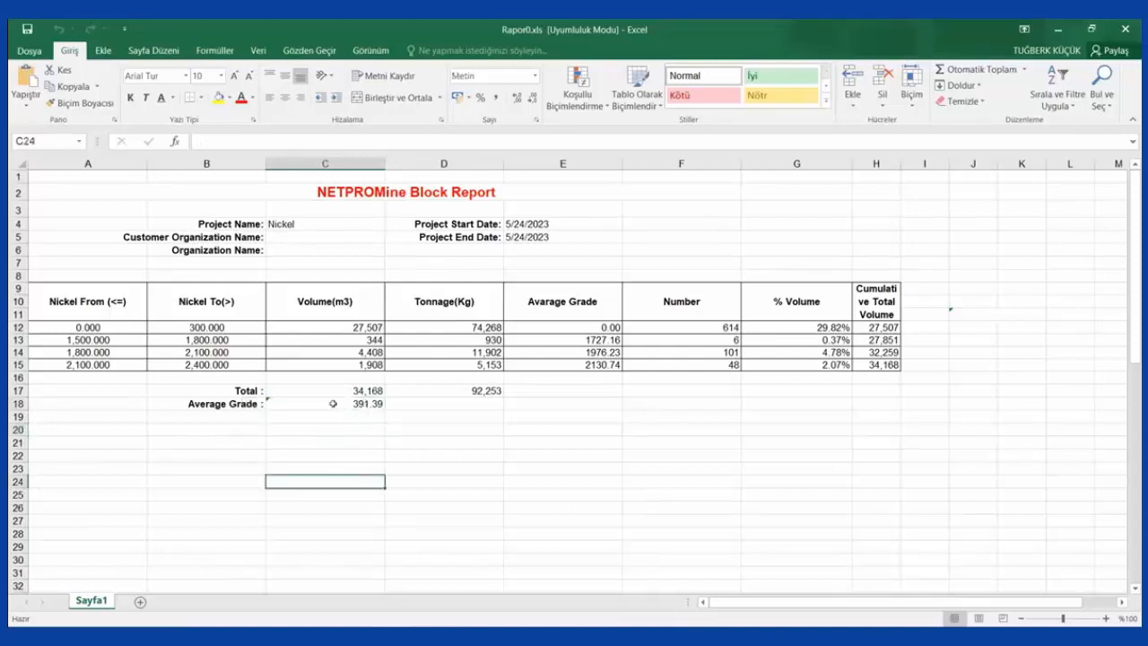
pyautogui.click(401, 419)
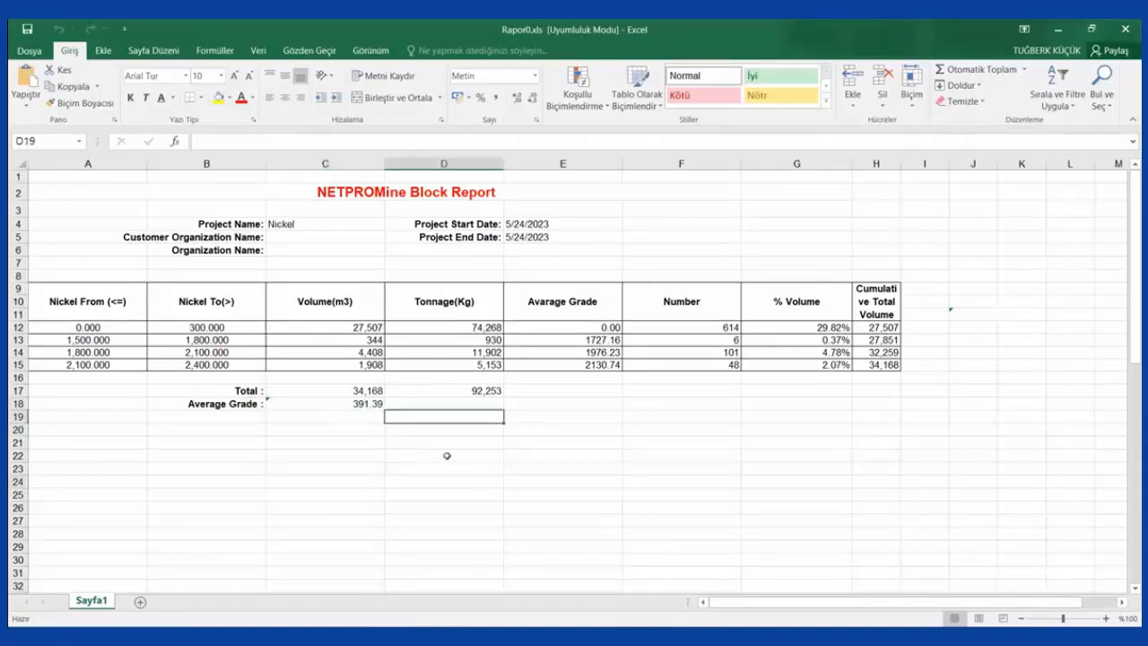
pyautogui.click(341, 402)
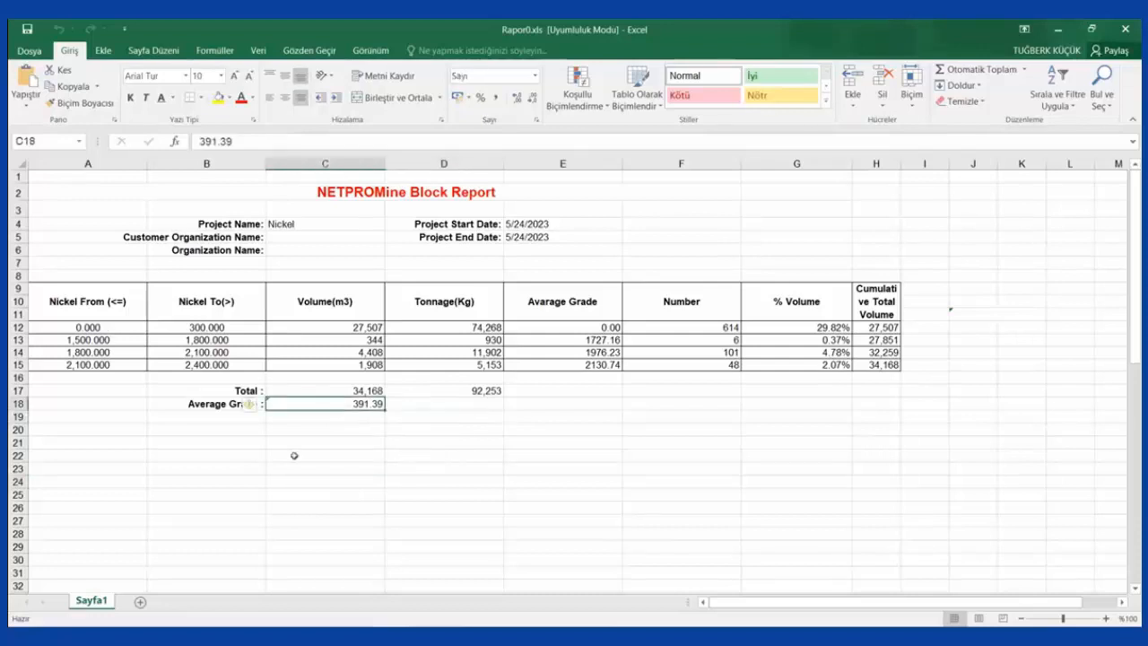
pyautogui.click(1113, 29)
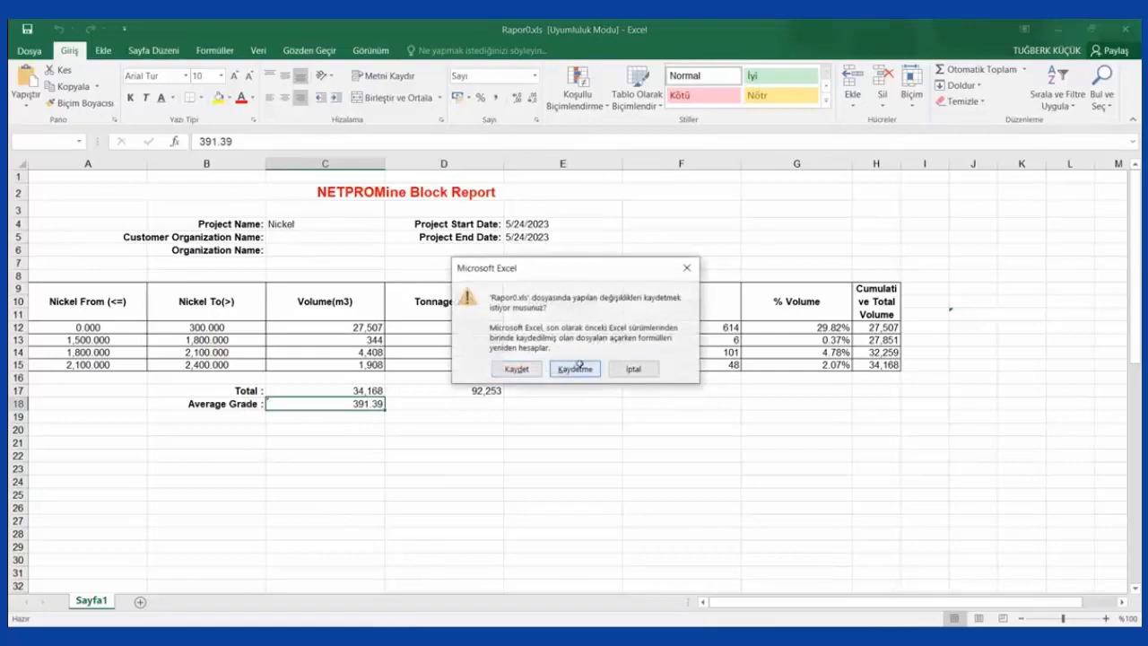
pyautogui.click(580, 365)
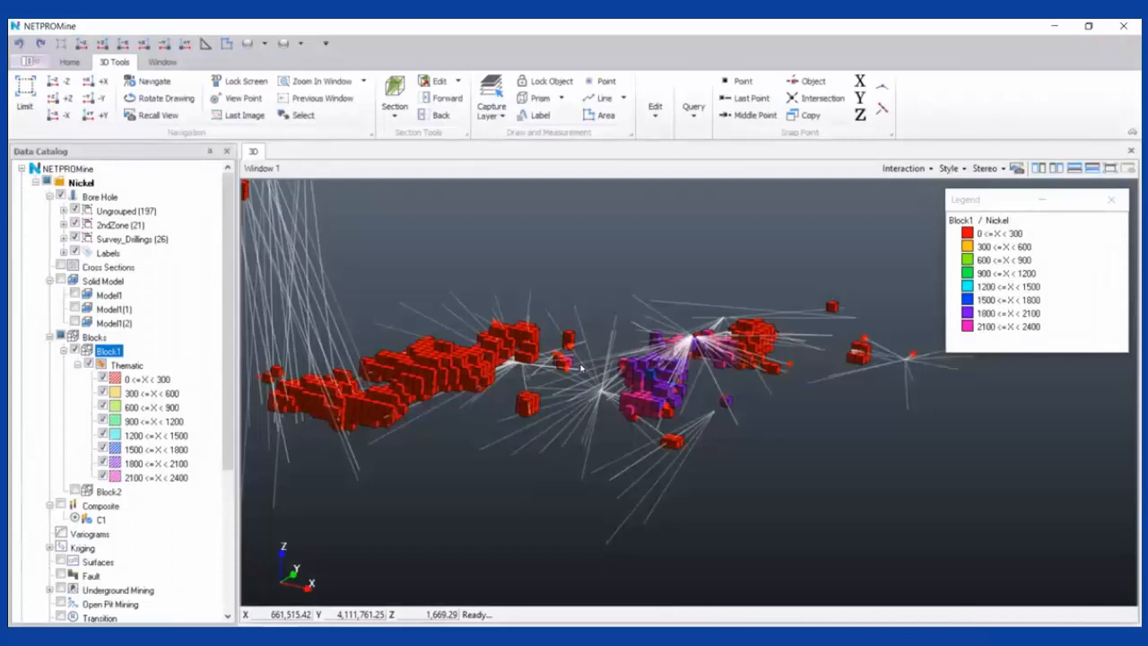
# Inspect Block1's coloured nickel classes against the drillhole traces from several angles in the 3D view
pyautogui.scroll(-1, 580, 368)
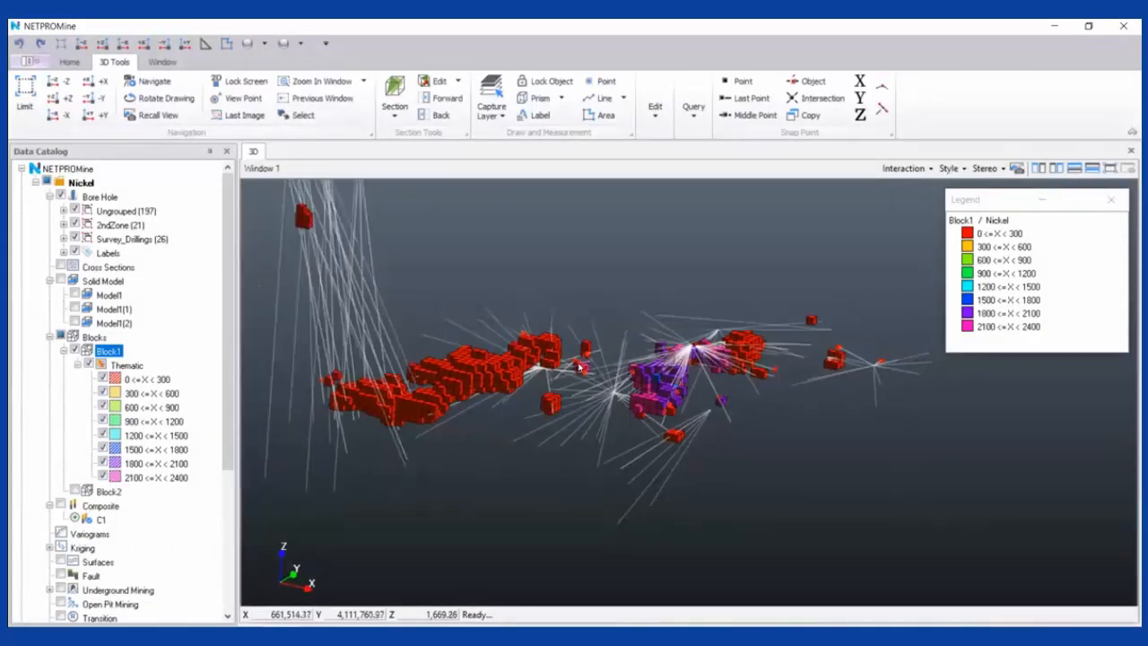
pyautogui.moveTo(581, 368); pyautogui.dragTo(597, 383, button='middle')
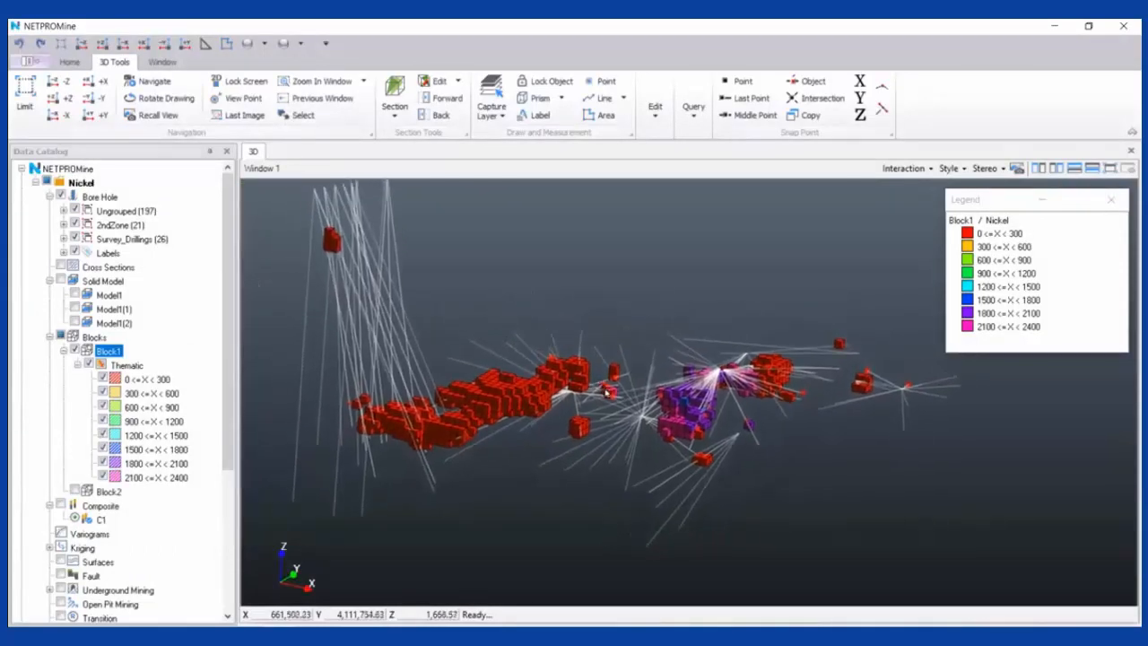
pyautogui.scroll(2, 597, 383)
pyautogui.scroll(-4, 597, 383)
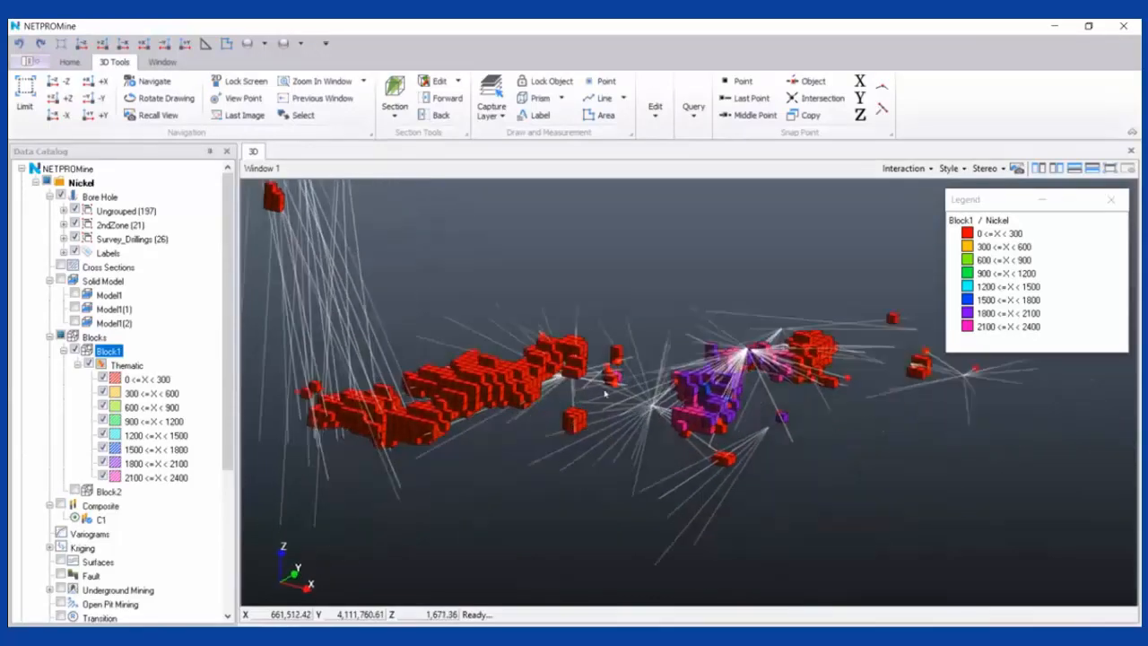
pyautogui.scroll(4, 600, 390)
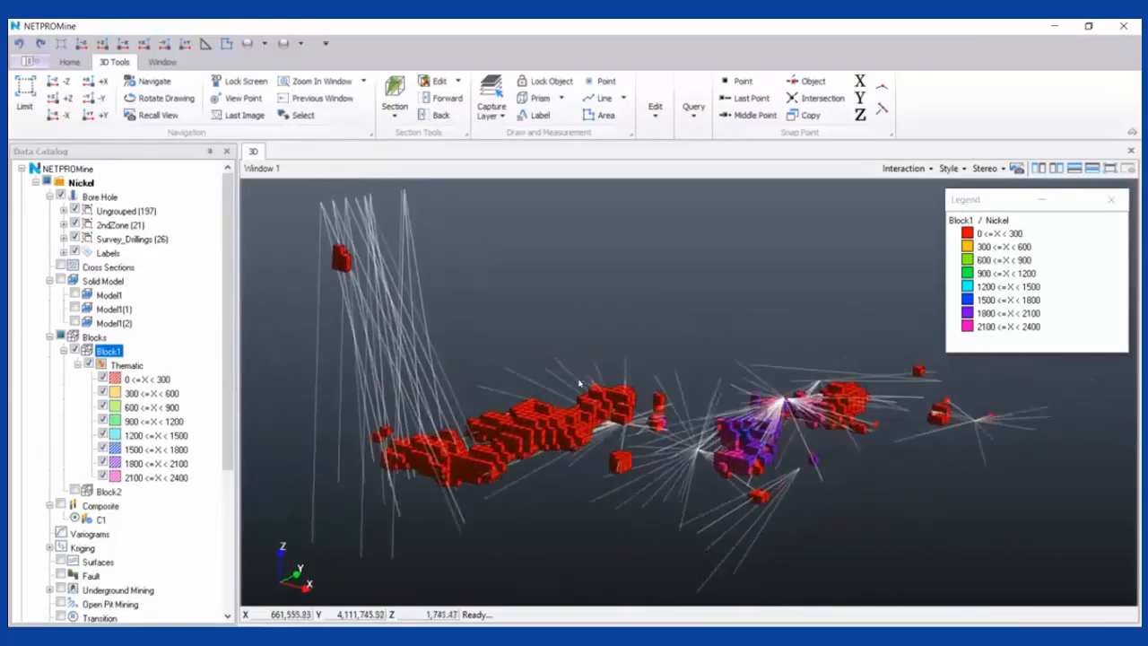
pyautogui.moveTo(602, 388); pyautogui.dragTo(599, 387, button='middle')
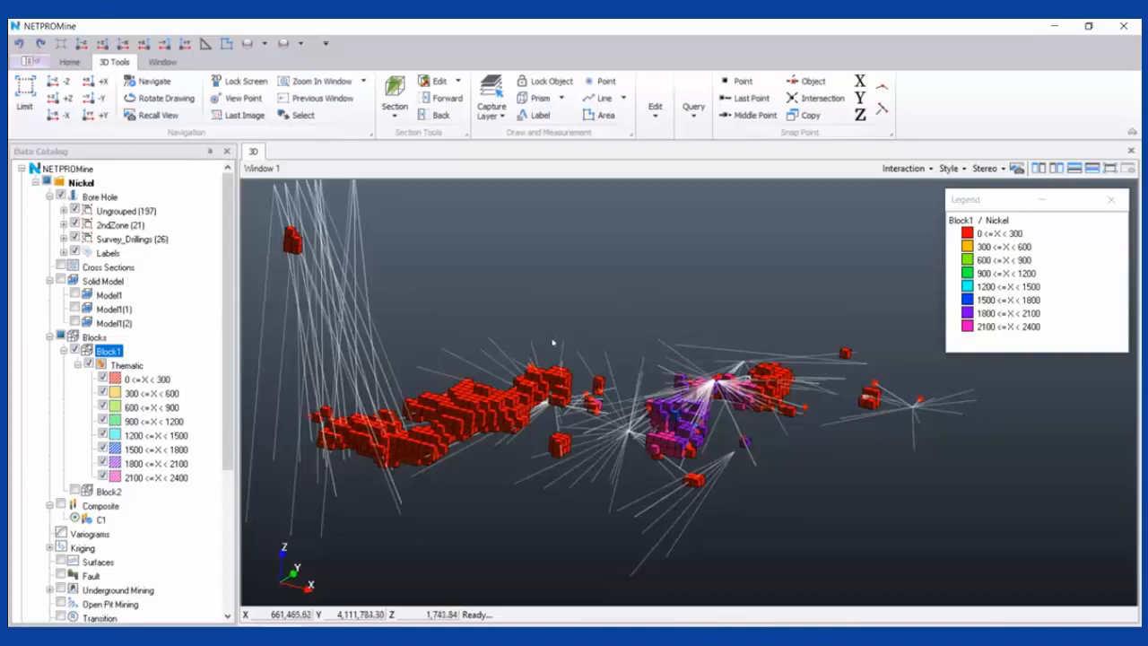
pyautogui.scroll(-2, 556, 352)
pyautogui.moveTo(595, 351); pyautogui.dragTo(634, 374)
pyautogui.moveTo(625, 346); pyautogui.dragTo(657, 353, button='middle')
pyautogui.scroll(2, 646, 357)
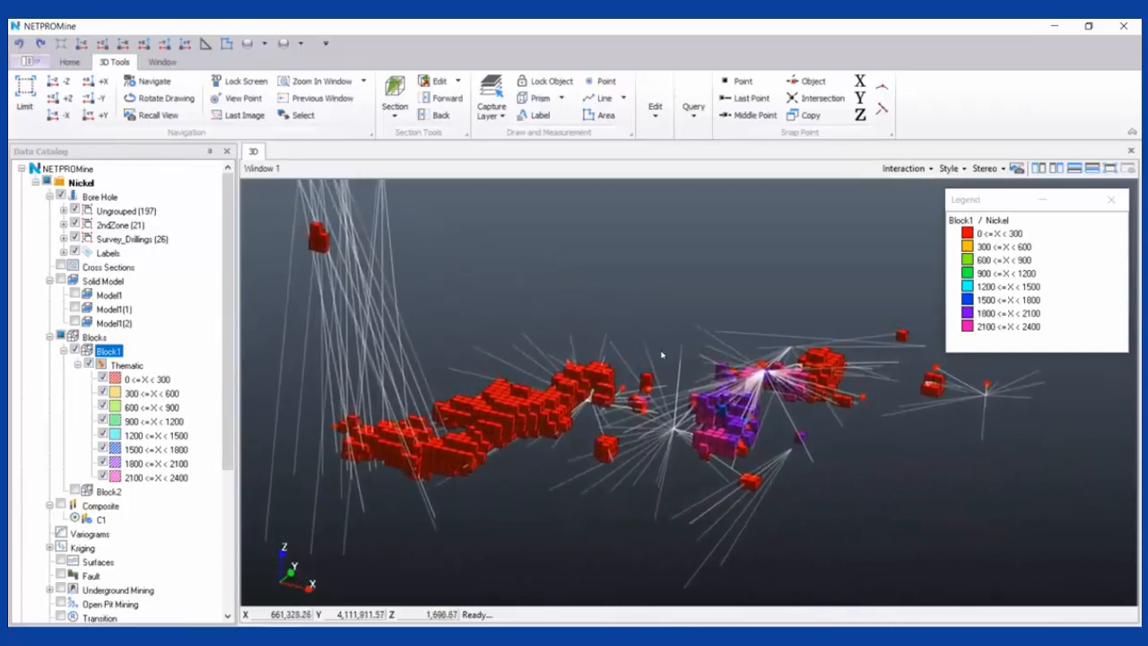
pyautogui.moveTo(660, 355)
pyautogui.mouseDown()
pyautogui.moveTo(648, 346)
pyautogui.moveTo(664, 357)
pyautogui.mouseUp()
pyautogui.moveTo(665, 357); pyautogui.dragTo(656, 352, button='middle')
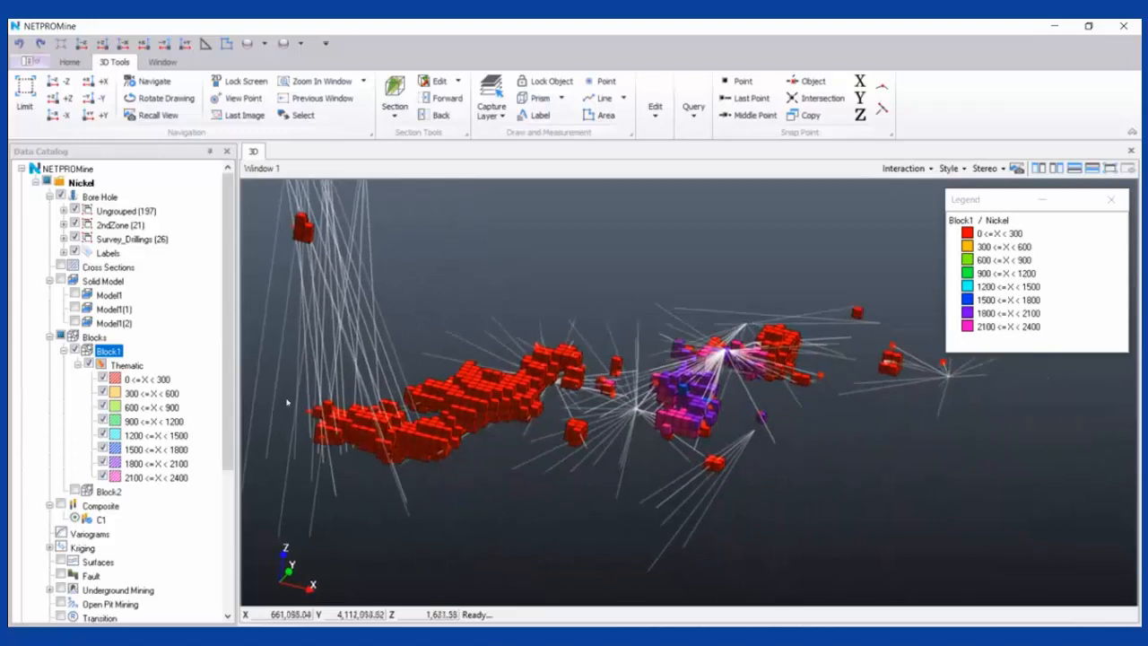
pyautogui.moveTo(610, 395); pyautogui.dragTo(618, 412, button='middle')
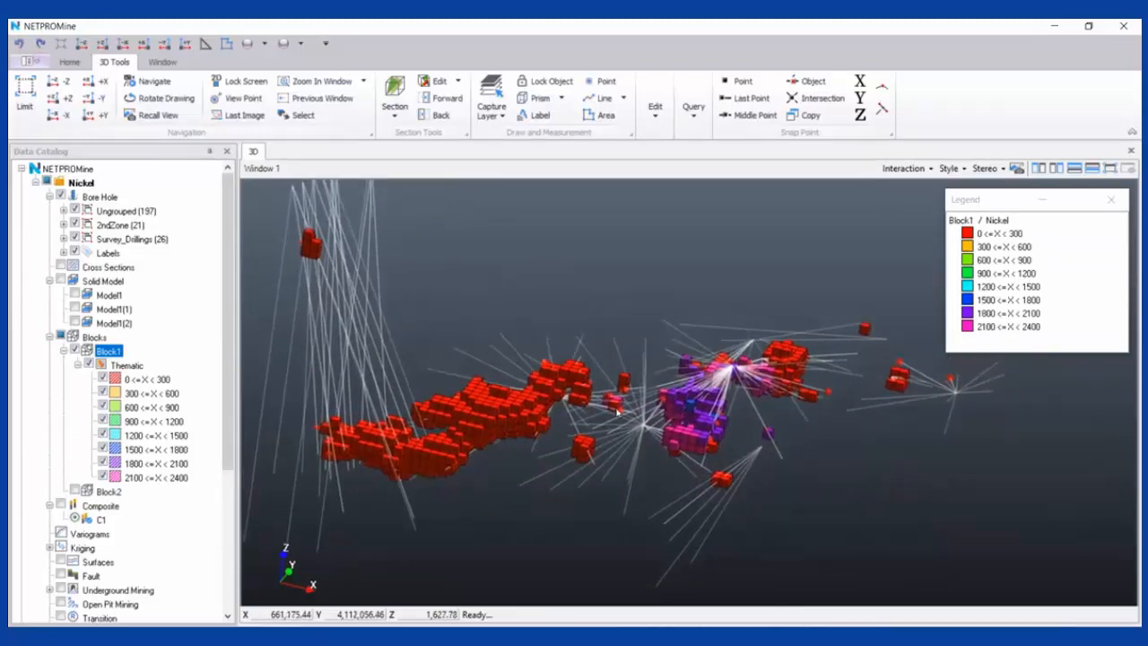
pyautogui.moveTo(607, 409)
pyautogui.mouseDown()
pyautogui.moveTo(800, 411)
pyautogui.moveTo(606, 404)
pyautogui.moveTo(624, 421)
pyautogui.mouseUp()
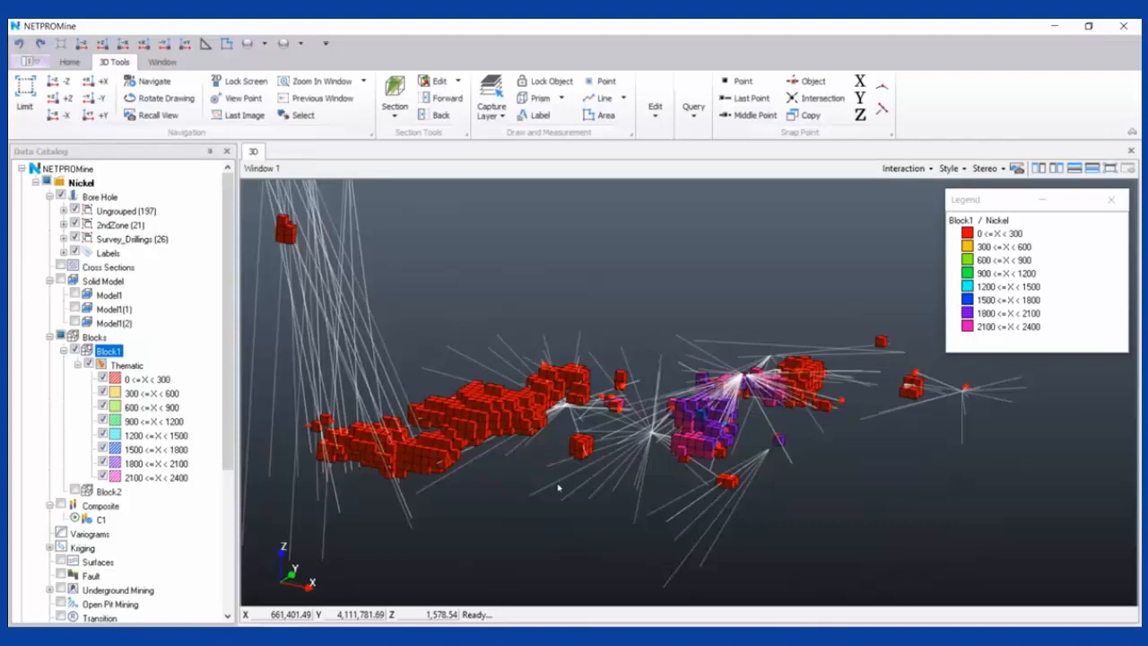
pyautogui.scroll(-2, 608, 454)
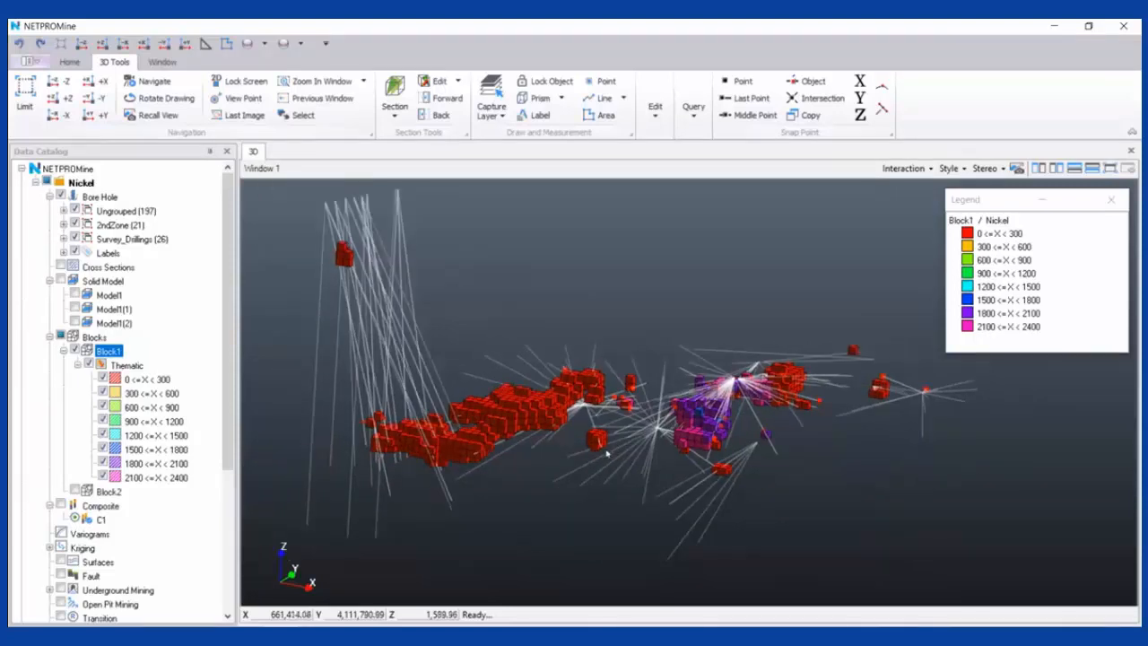
pyautogui.moveTo(608, 454); pyautogui.dragTo(602, 427)
pyautogui.moveTo(628, 456); pyautogui.dragTo(610, 392, button='middle')
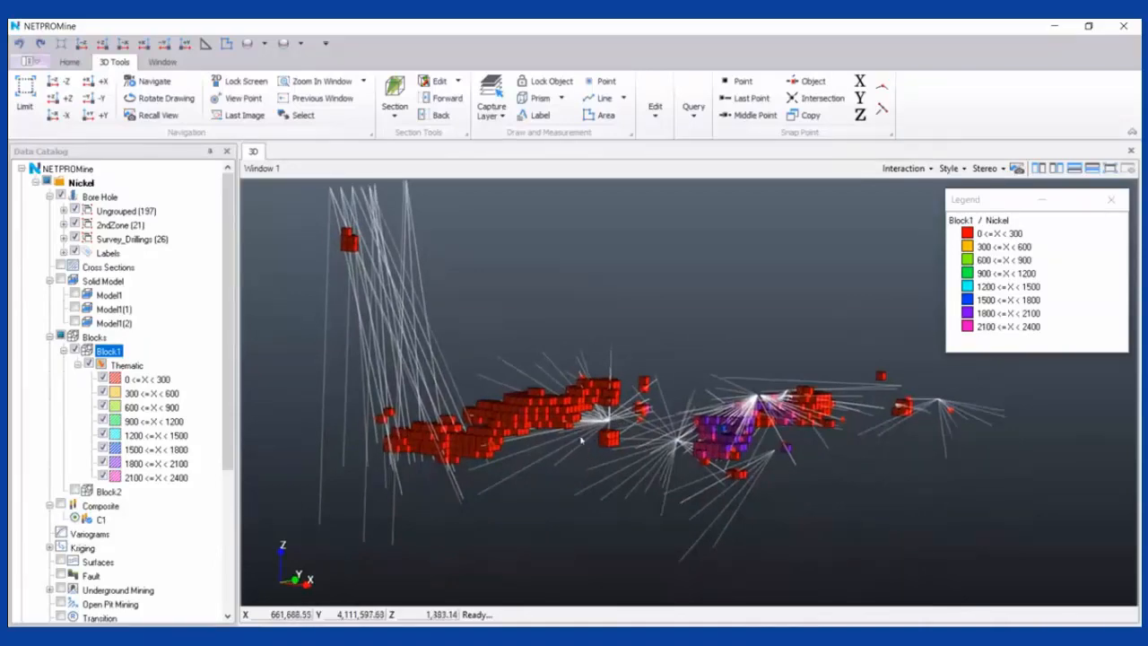
pyautogui.scroll(-2, 718, 419)
pyautogui.scroll(3, 717, 420)
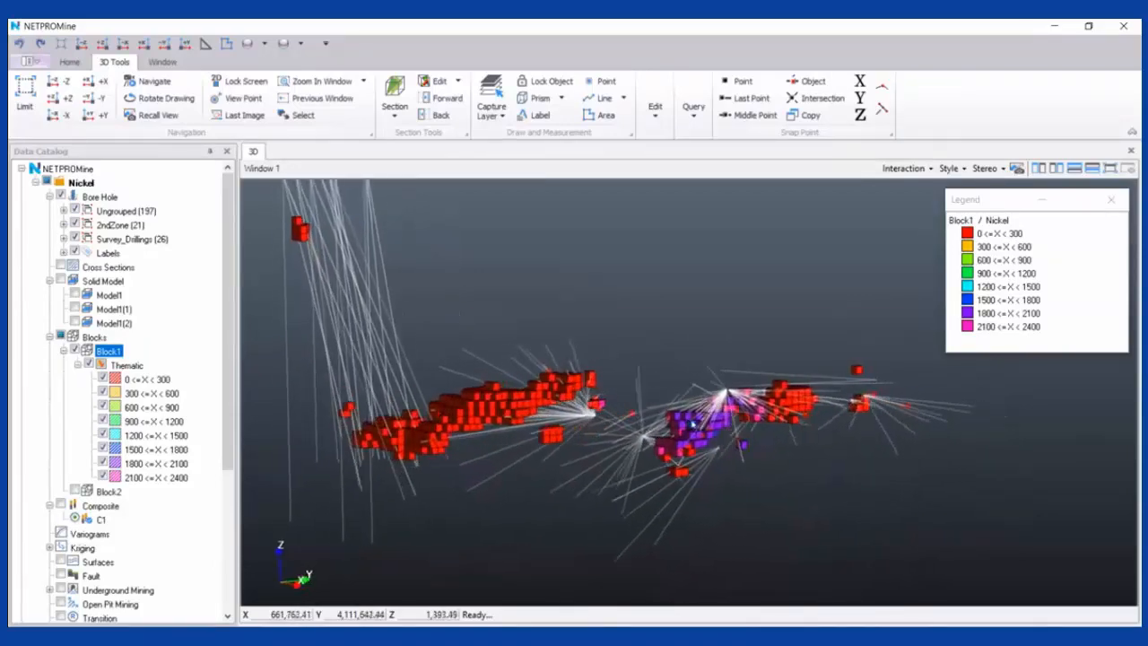
pyautogui.moveTo(724, 457); pyautogui.dragTo(721, 471)
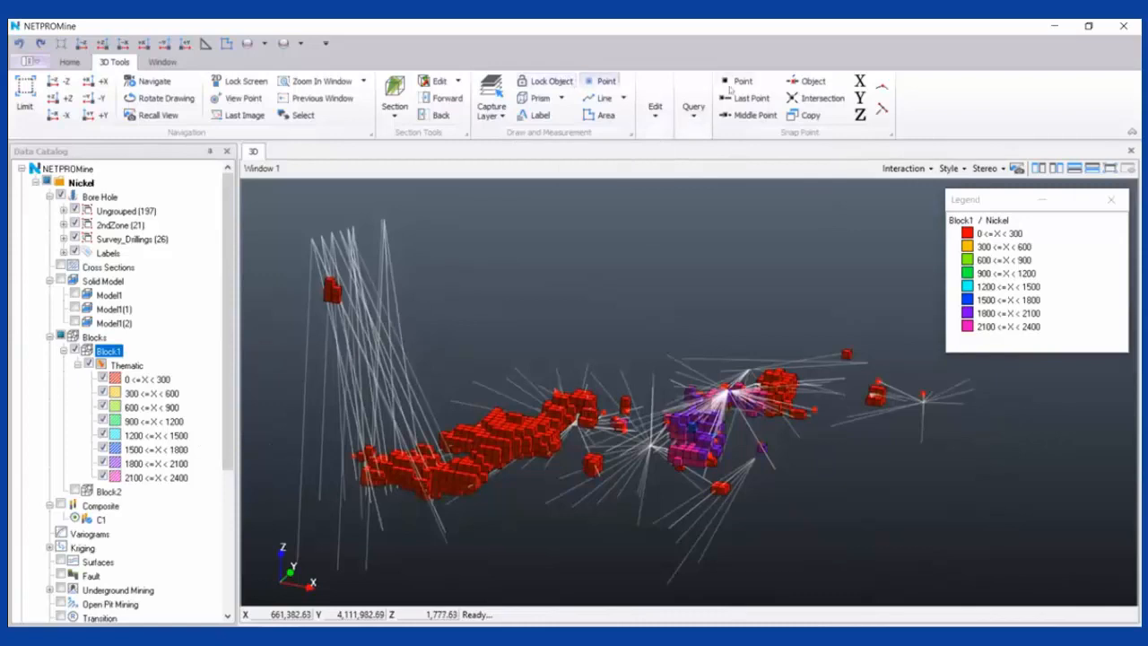
# Open the existing surface file Surface.NC3D in the project
pyautogui.scroll(-5, 140, 400)
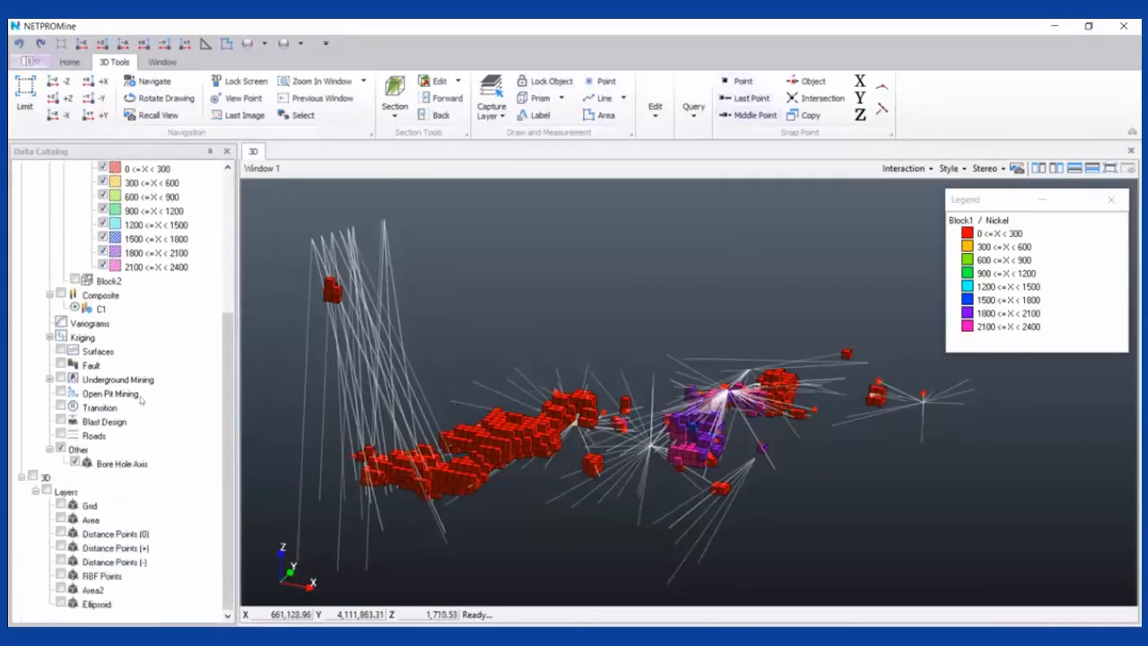
pyautogui.scroll(5, 141, 400)
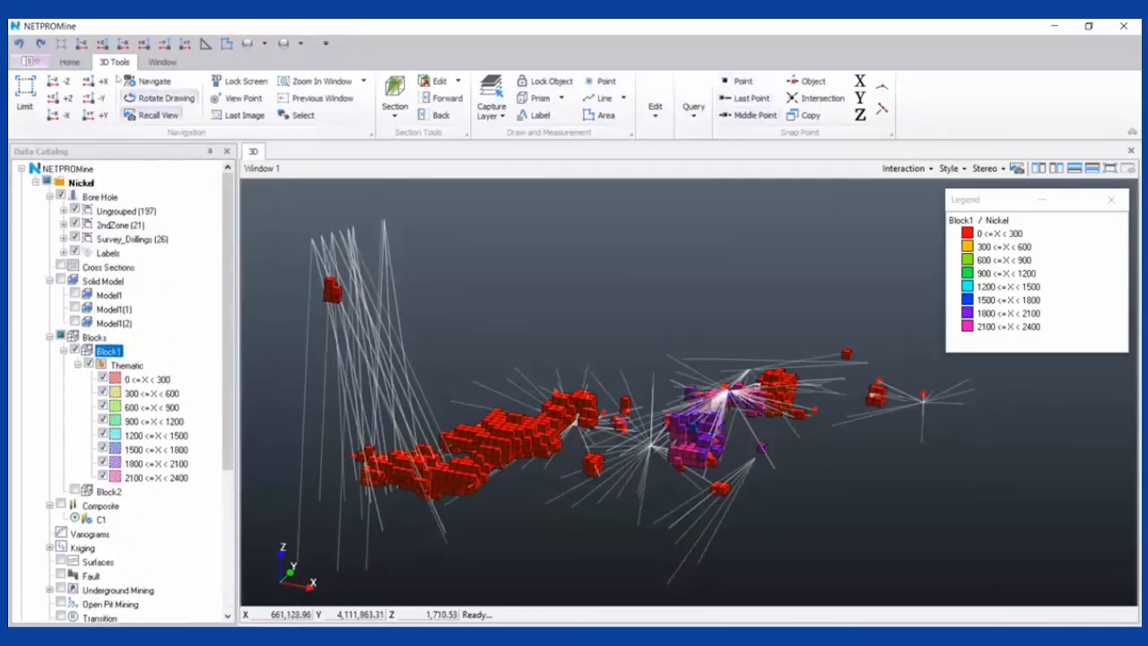
pyautogui.click(72, 62)
pyautogui.click(32, 61)
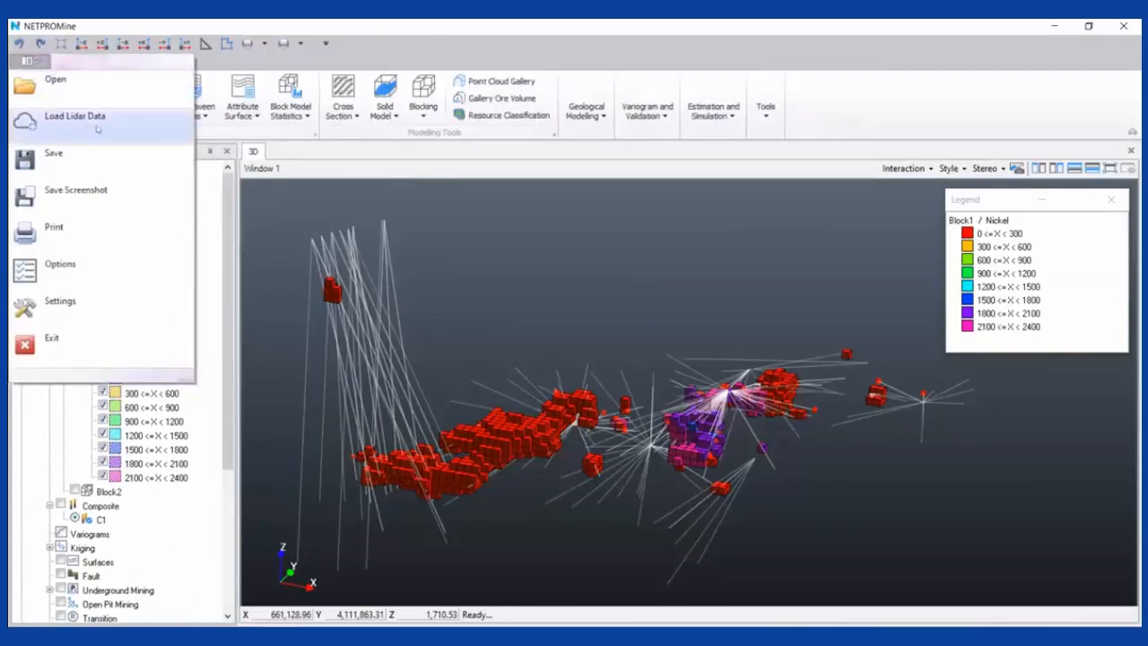
pyautogui.click(116, 94)
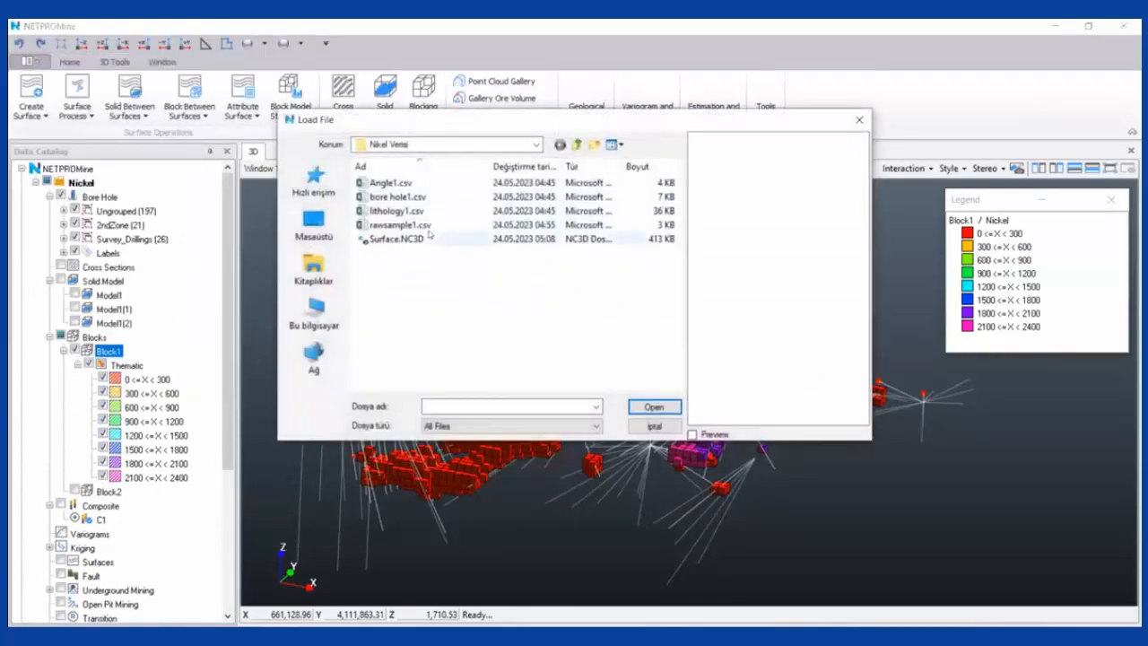
pyautogui.click(384, 241)
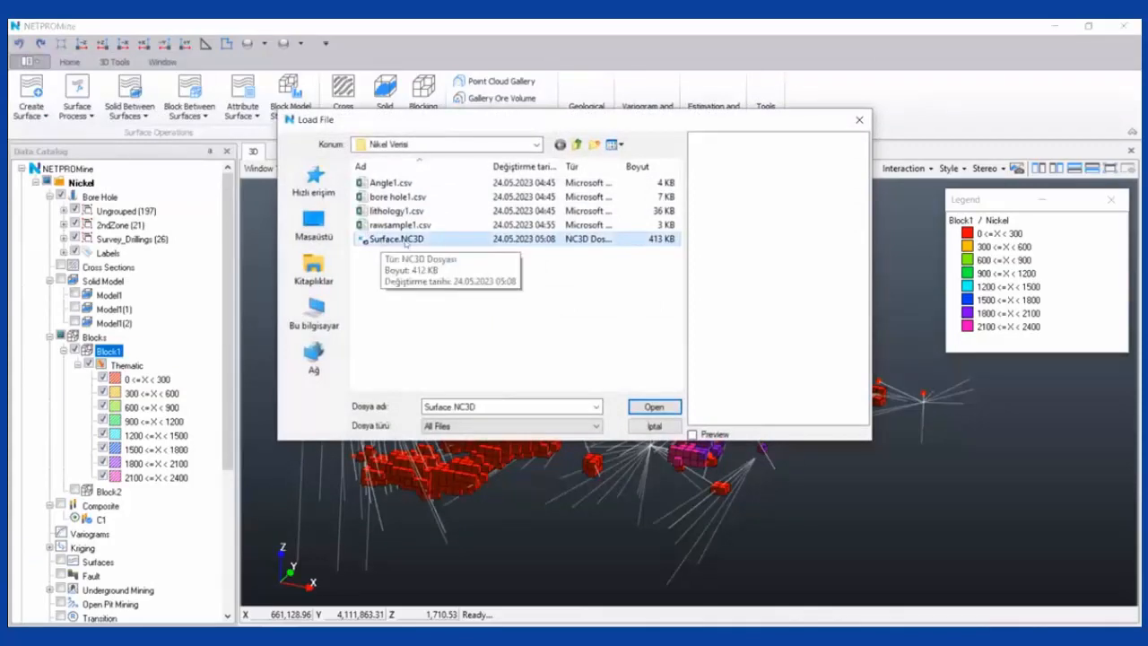
pyautogui.doubleClick(418, 239)
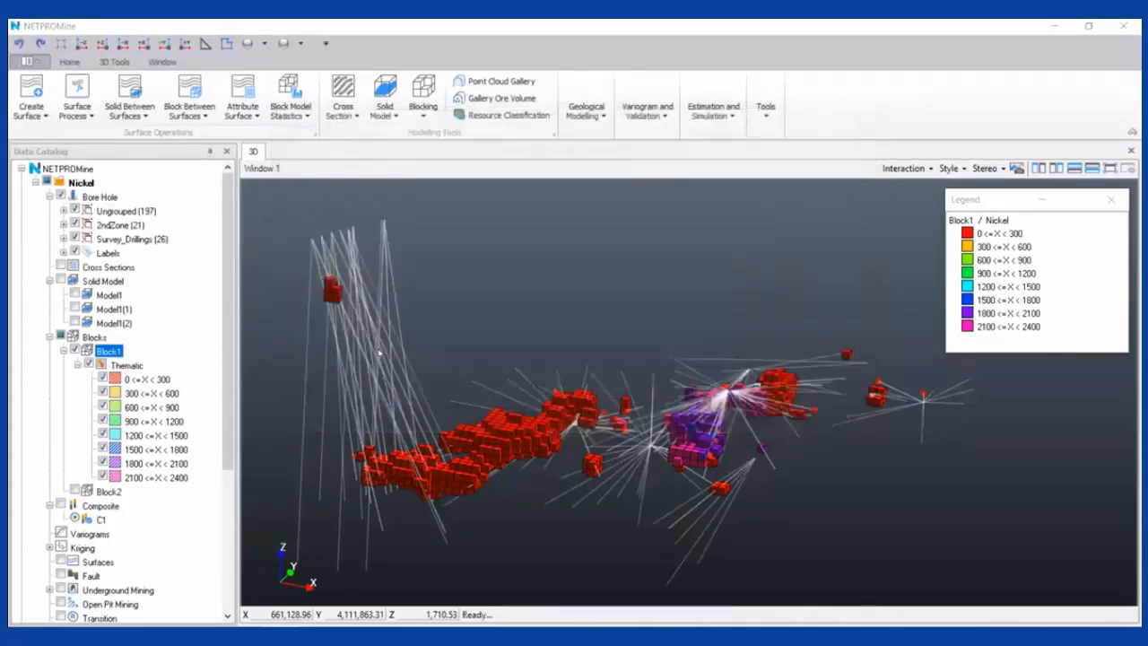
# Expand the demo project's surfaces in the data catalog and select the Topografya(1) surface
pyautogui.moveTo(741, 409); pyautogui.dragTo(610, 392)
pyautogui.moveTo(610, 392); pyautogui.dragTo(664, 388, button='middle')
pyautogui.scroll(-3, 105, 457)
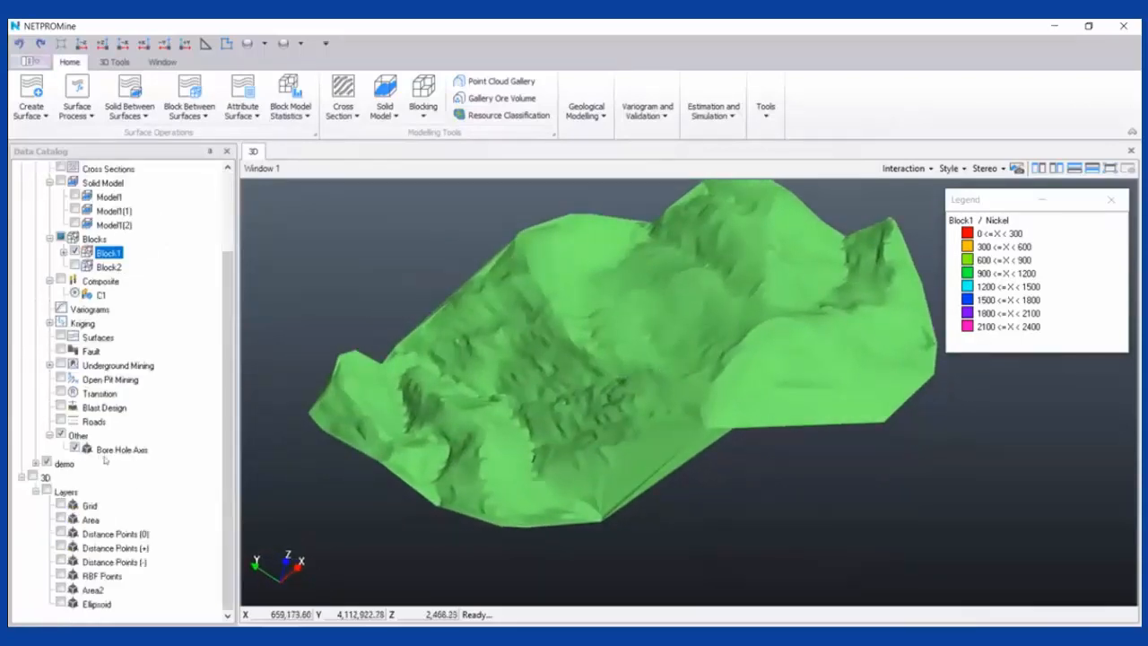
pyautogui.click(35, 464)
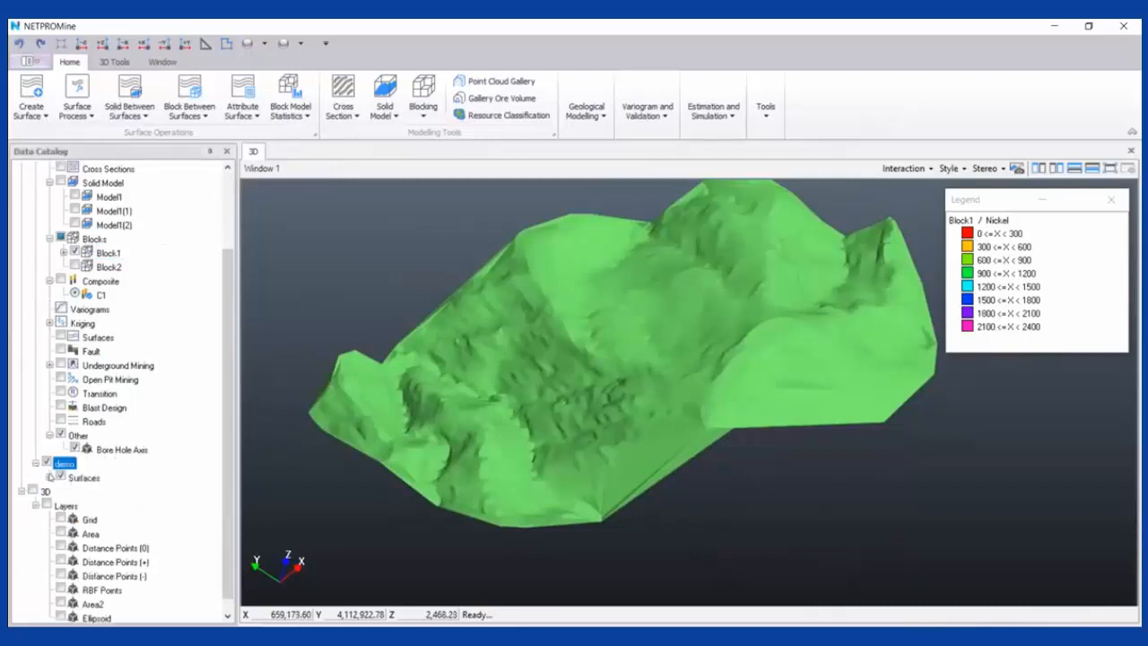
pyautogui.click(49, 477)
pyautogui.click(142, 463)
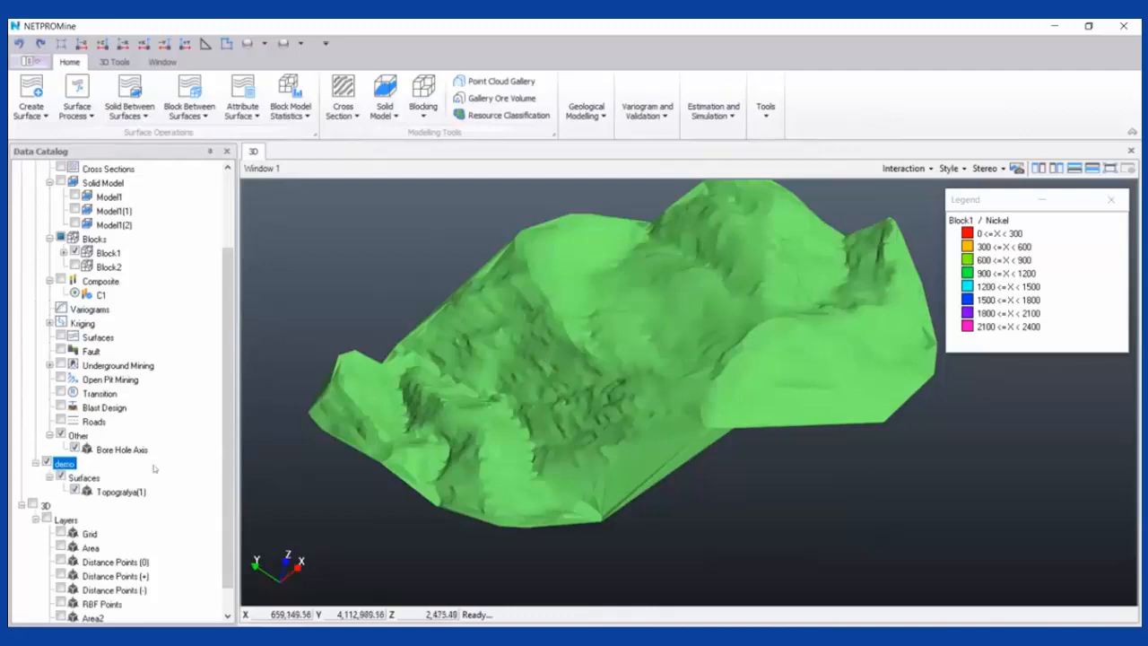
pyautogui.click(133, 492)
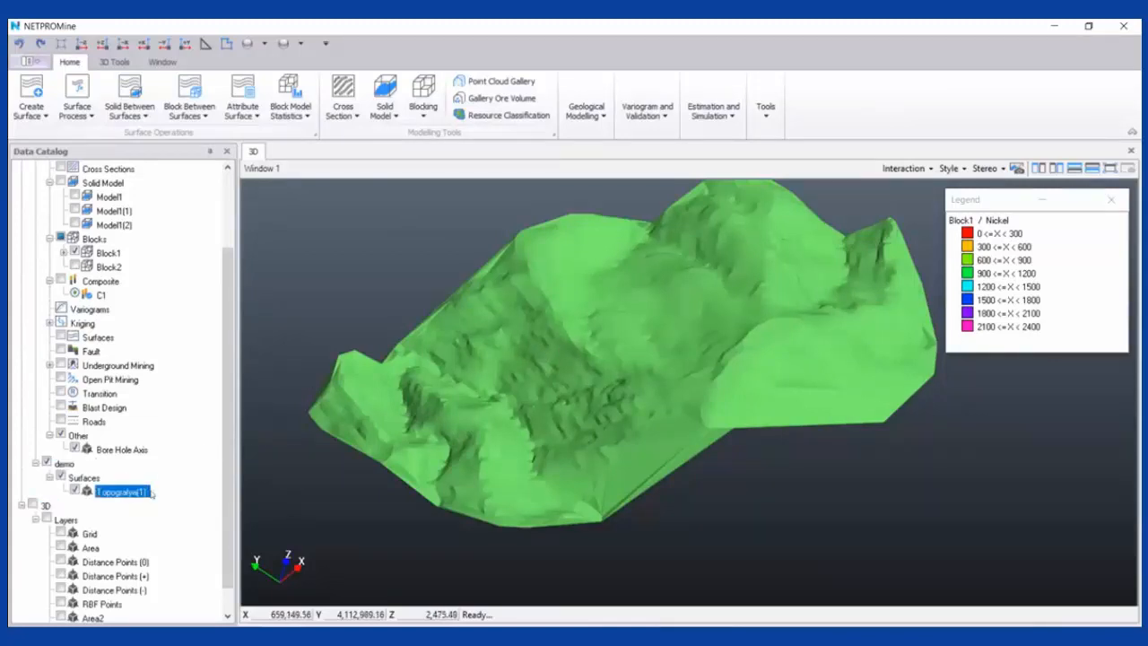
pyautogui.click(65, 464)
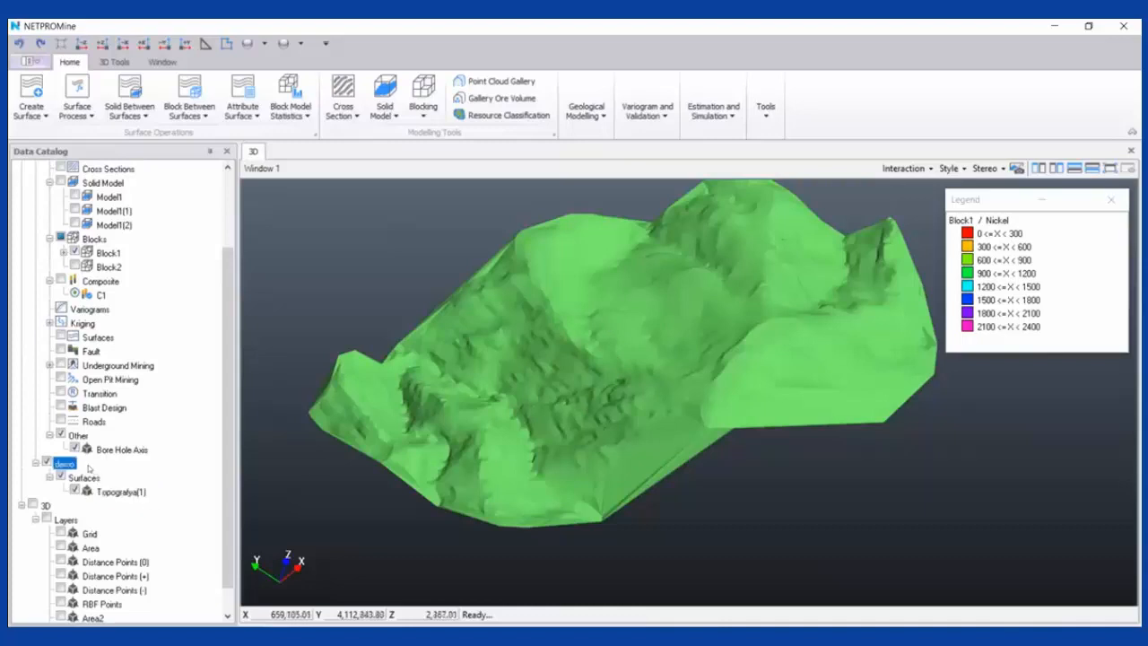
pyautogui.keyDown('shift'); pyautogui.click(117, 493); pyautogui.keyUp('shift')
pyautogui.click(118, 493)
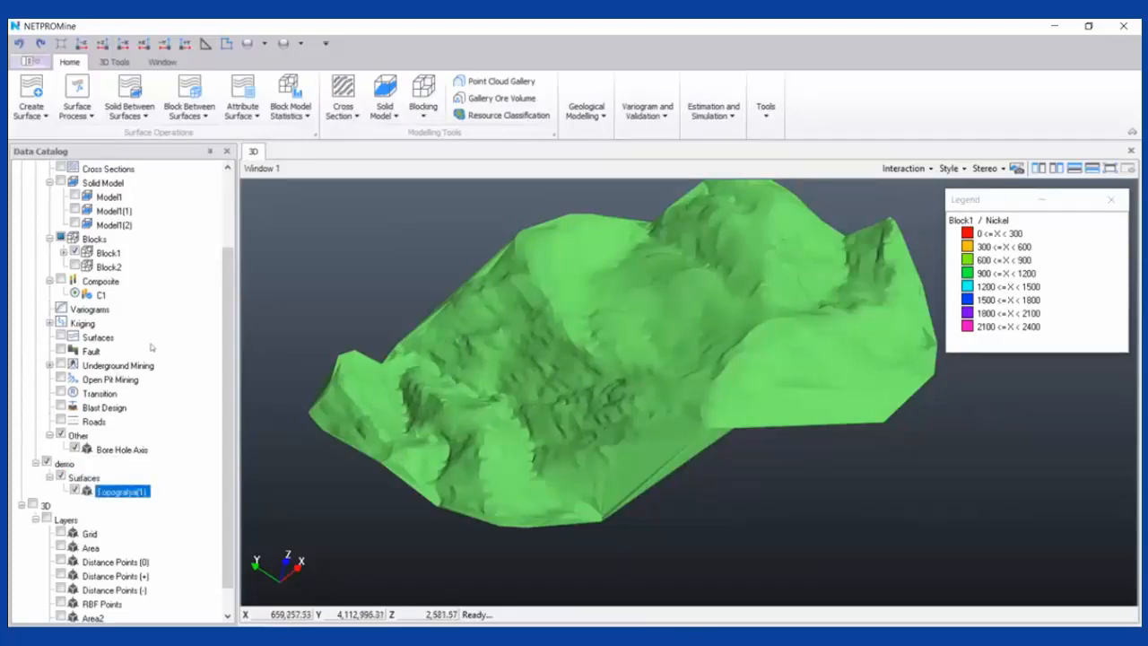
# Add the selected topography surface to the active Nickel project on the Surface layer
pyautogui.click(31, 110)
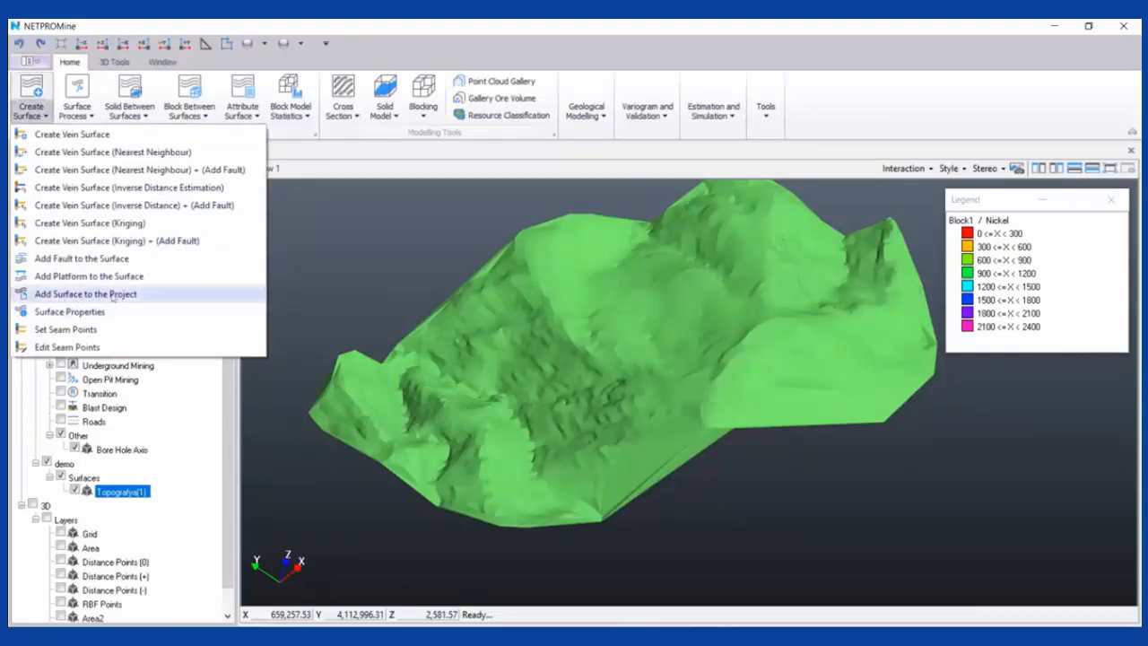
pyautogui.click(112, 294)
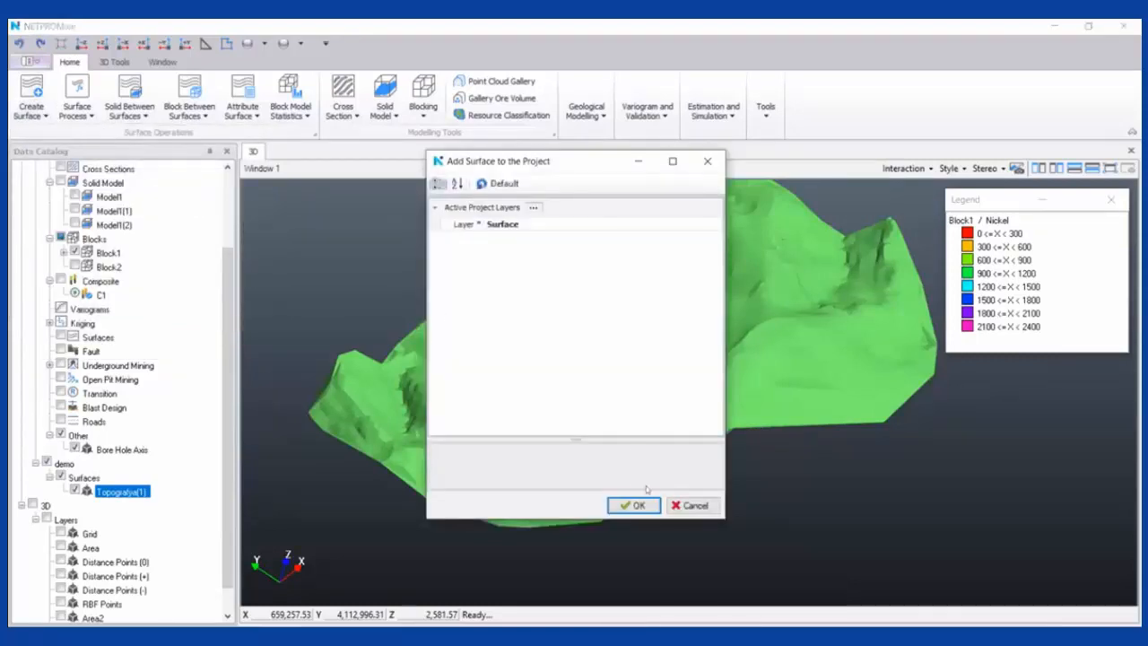
pyautogui.click(646, 506)
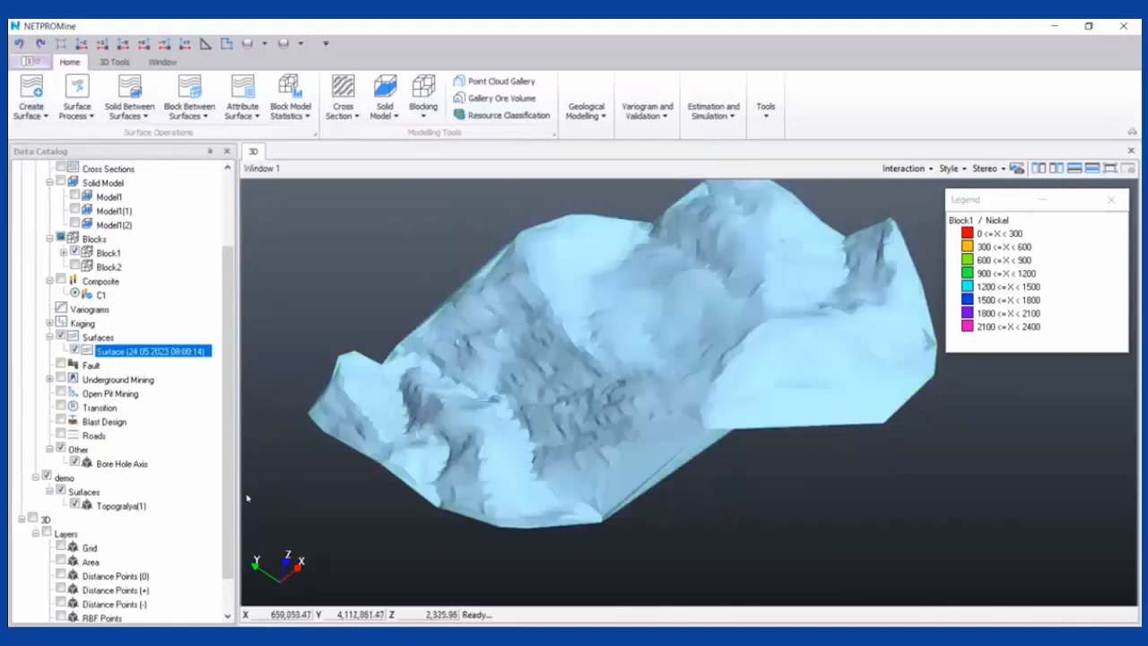
# Delete the demo project from the data catalog
pyautogui.click(164, 494)
pyautogui.rightClick(142, 481)
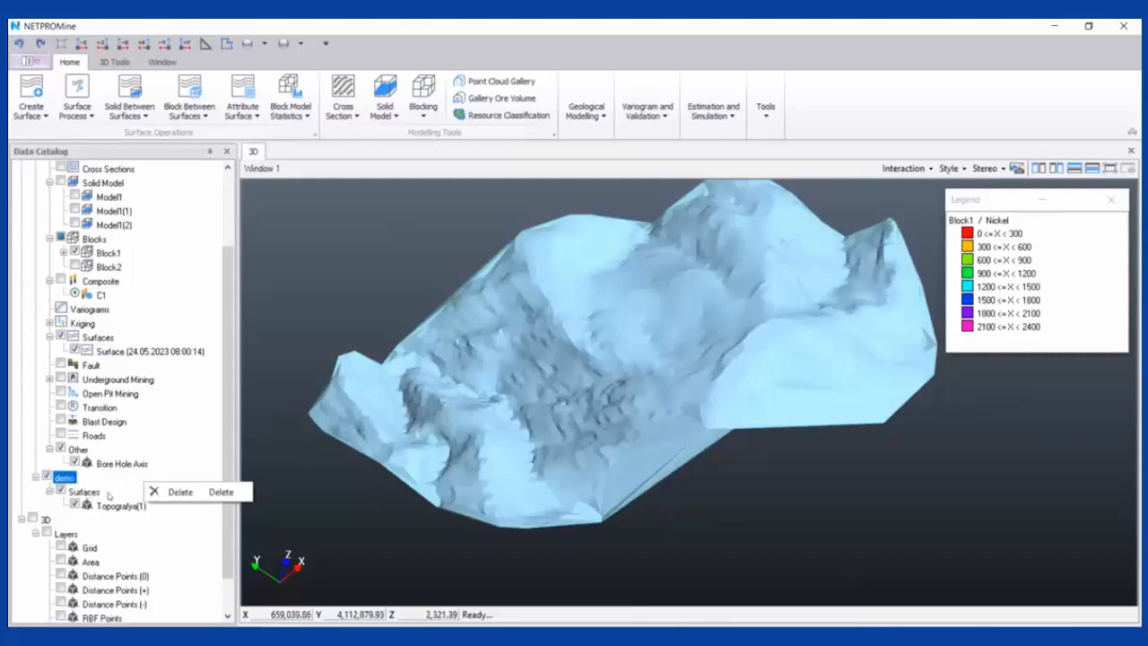
pyautogui.click(180, 491)
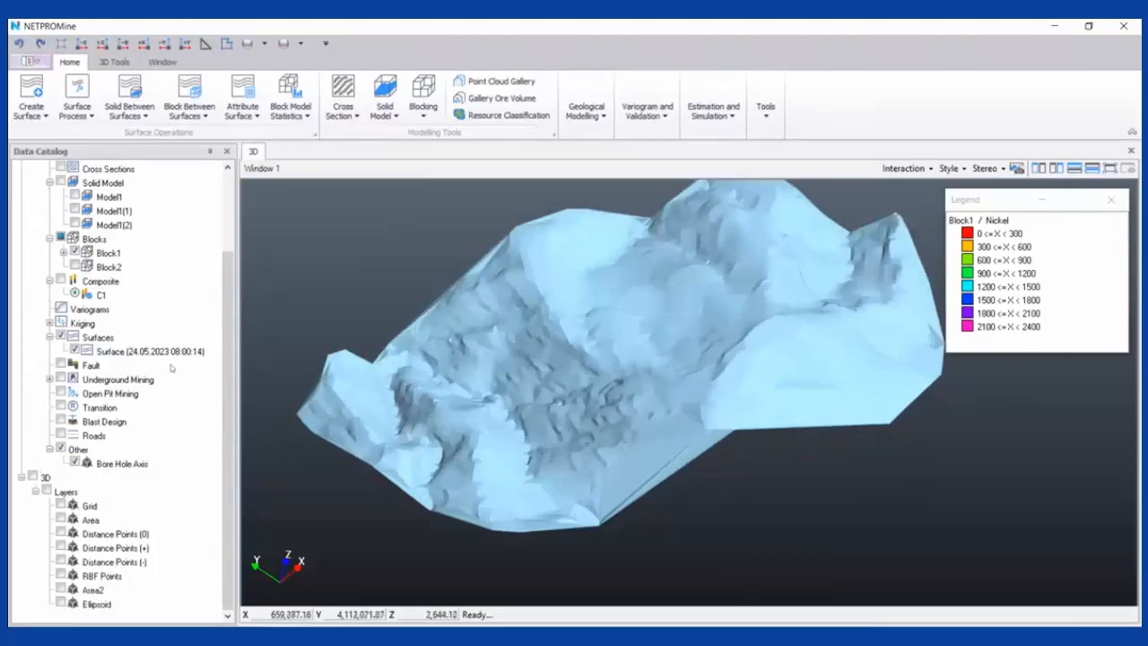
# Rename the surface added to the Nickel project as Topo
pyautogui.click(139, 352)
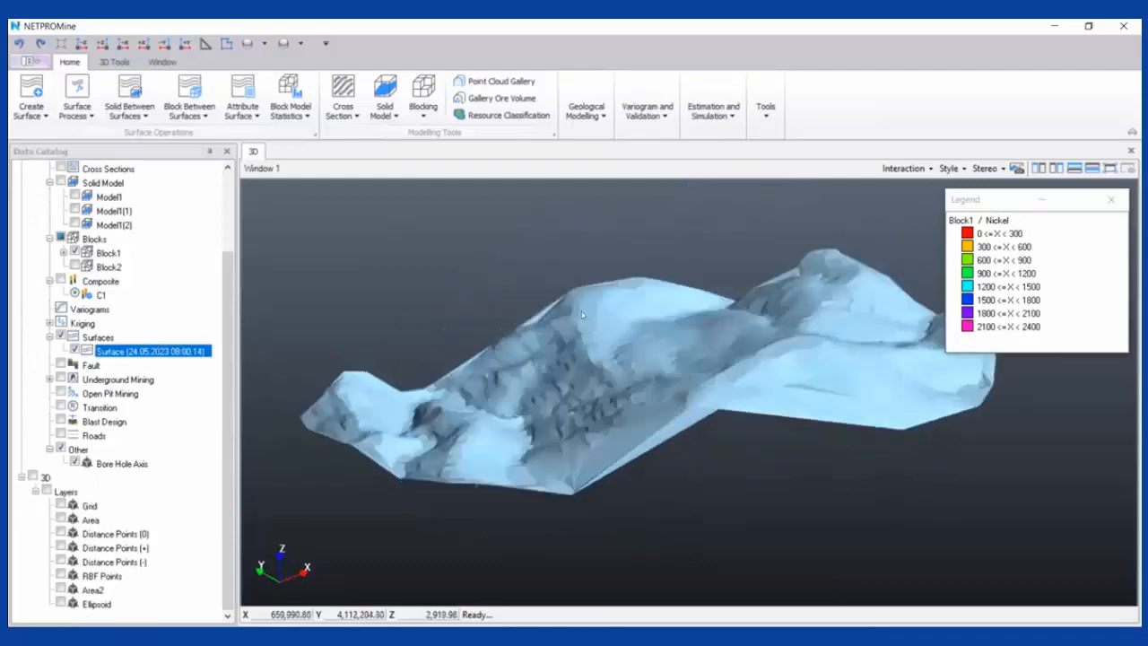
pyautogui.scroll(2, 158, 352)
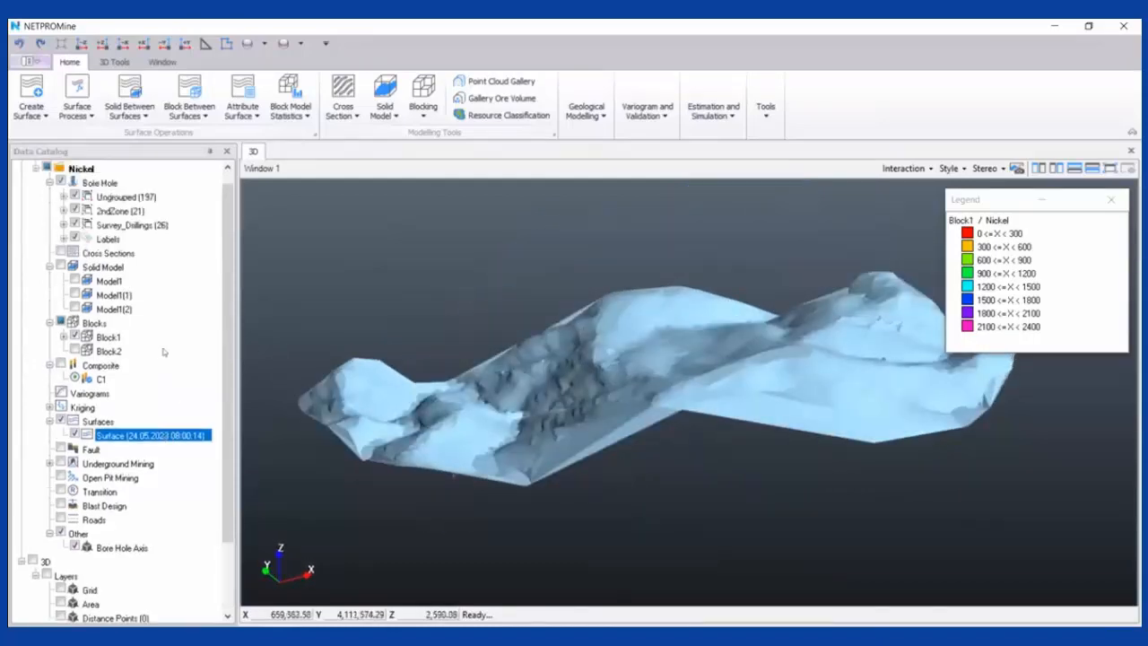
pyautogui.rightClick(161, 437)
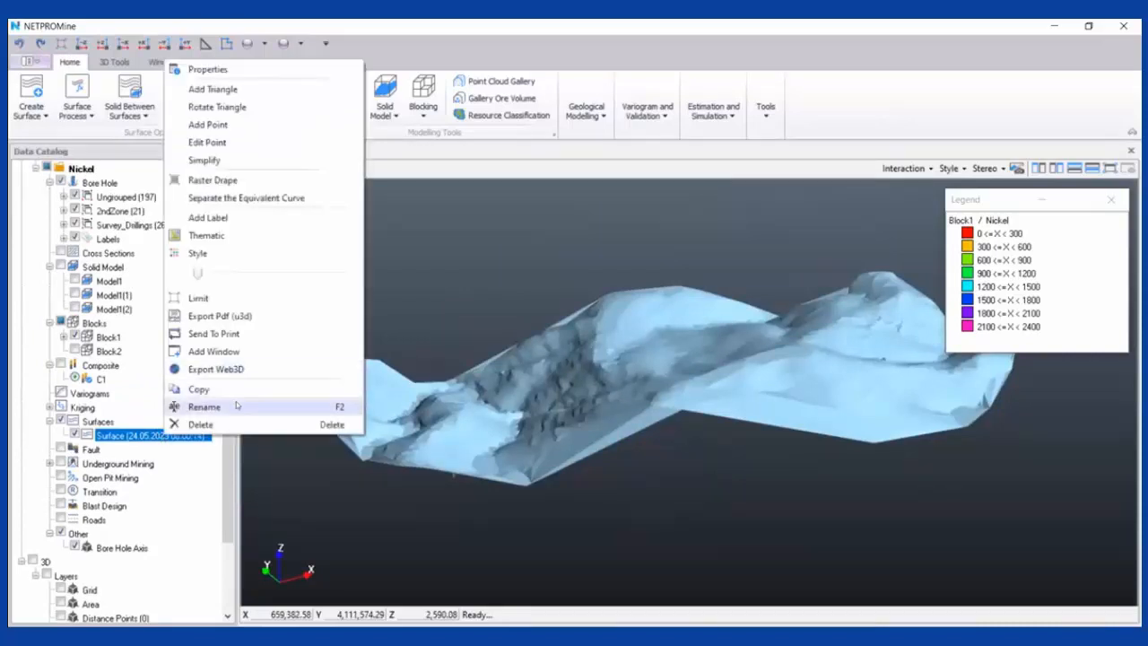
pyautogui.click(190, 403)
pyautogui.write('Topo')
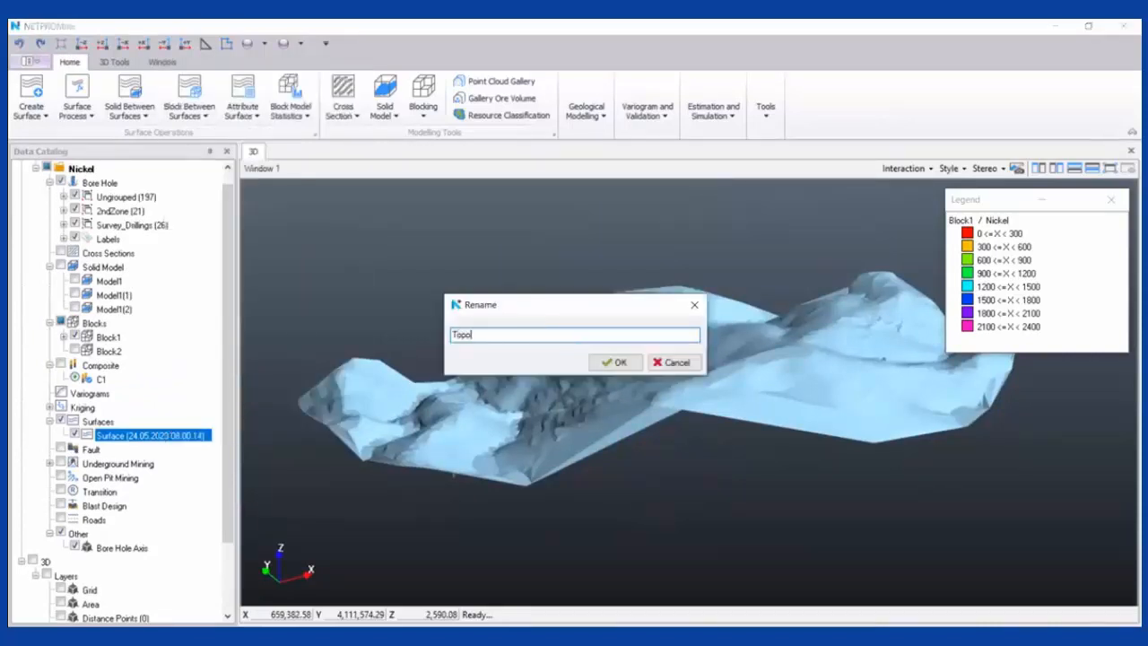
pyautogui.click(615, 361)
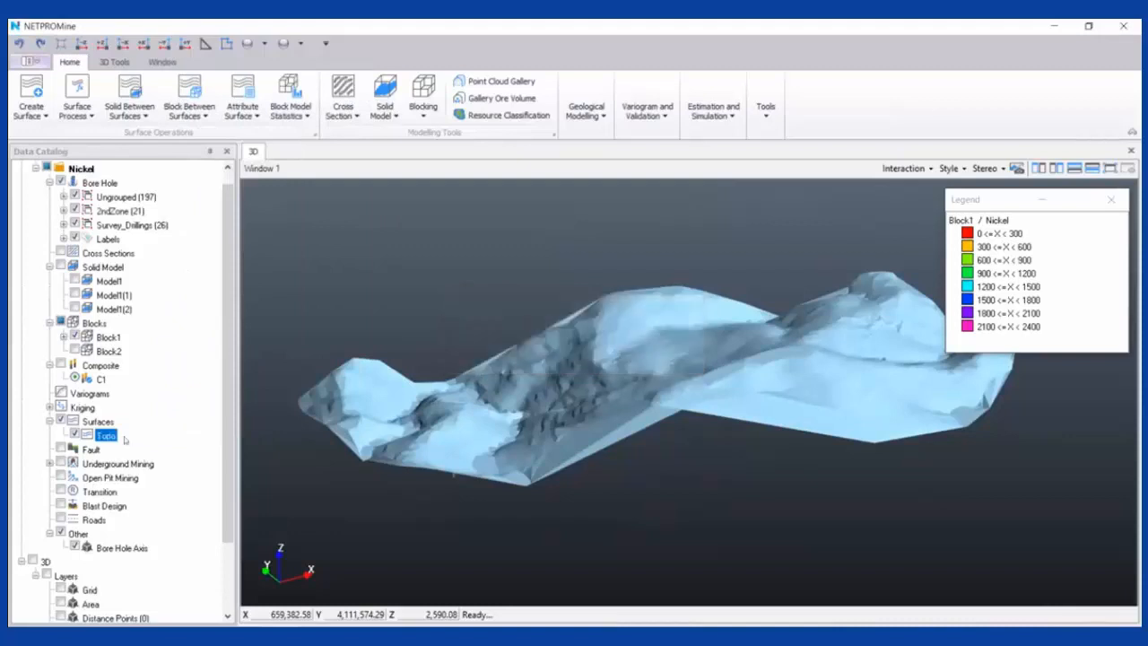
# Change the Topo surface's style colour to a sandy beige
pyautogui.rightClick(135, 437)
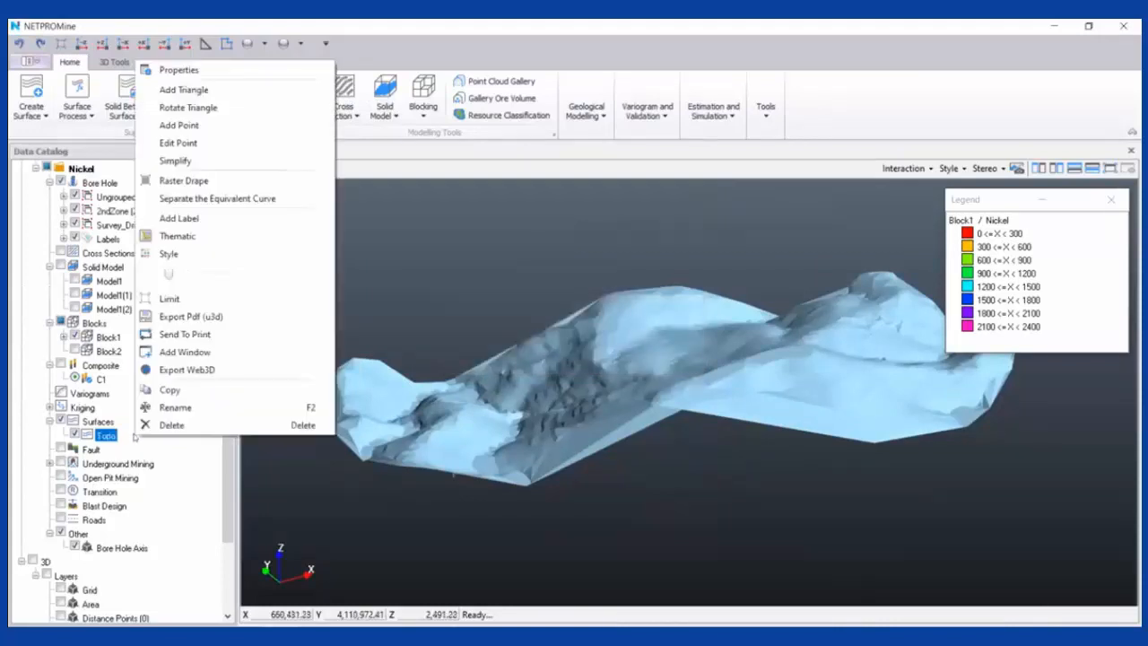
pyautogui.click(230, 258)
pyautogui.click(484, 257)
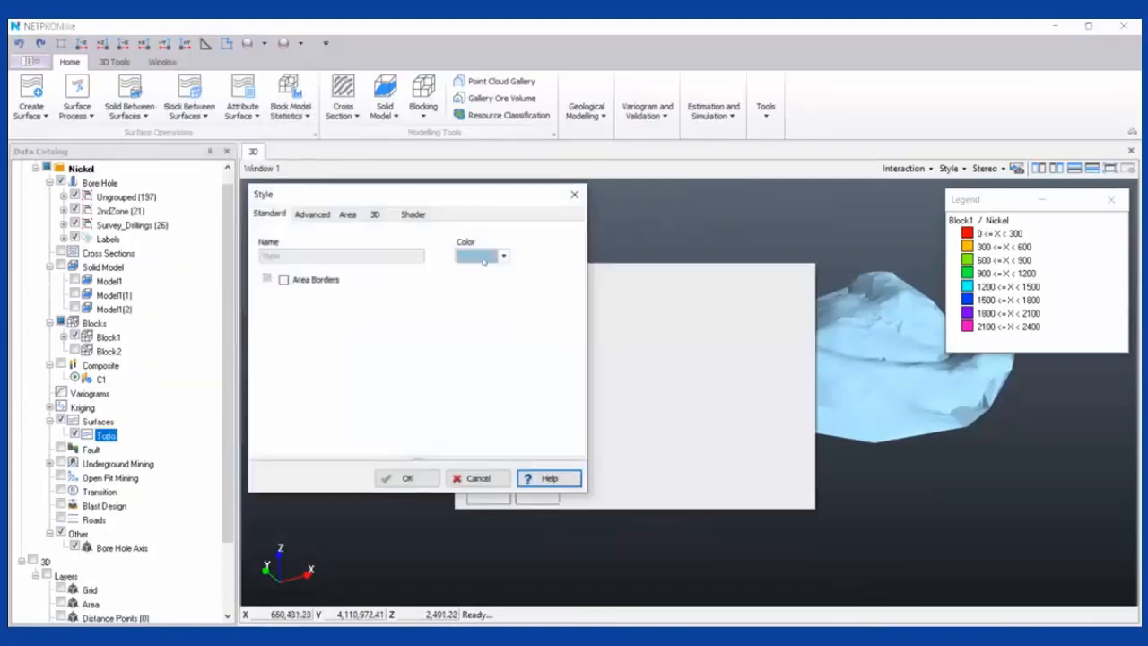
pyautogui.click(541, 357)
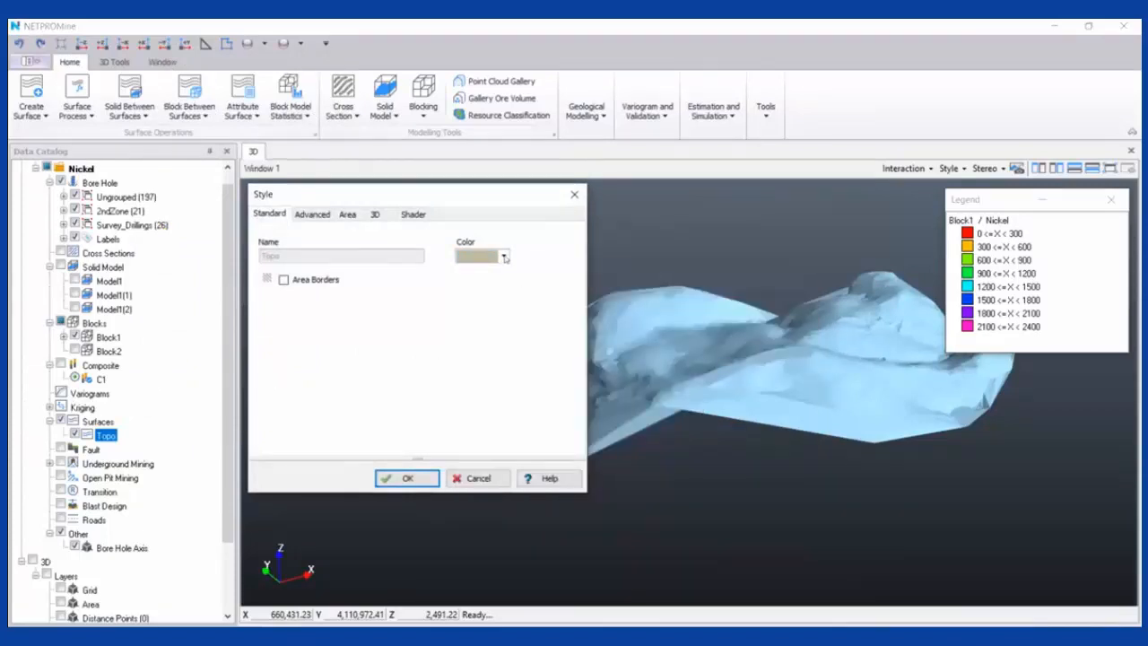
pyautogui.click(431, 473)
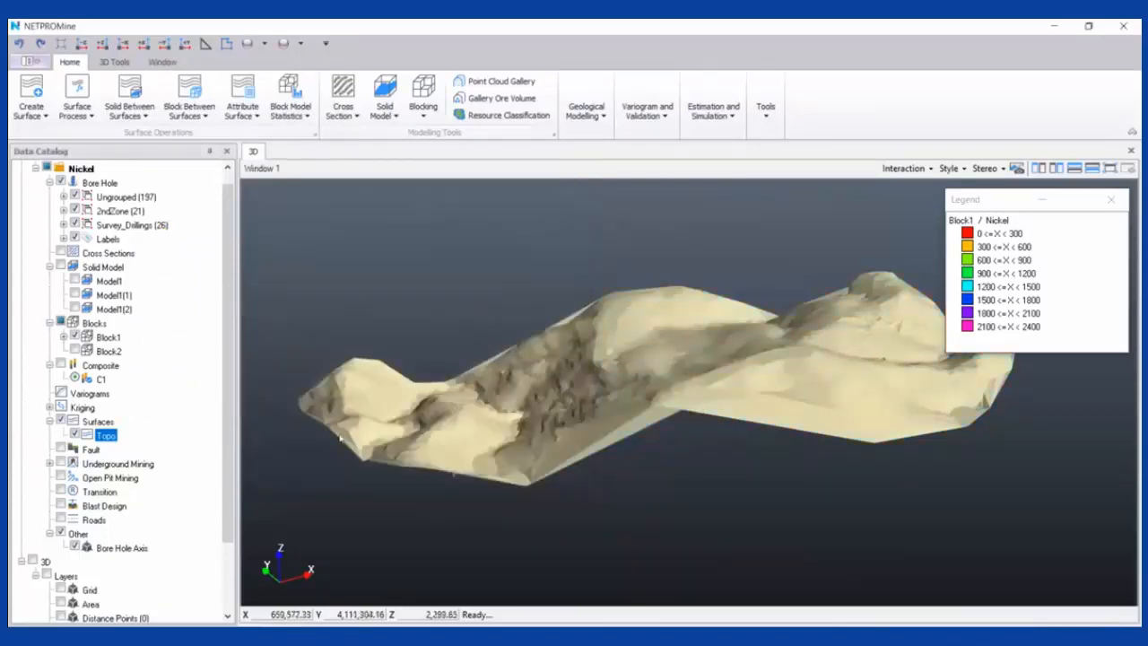
# Increase the Topo surface's transparency and inspect the terrain and the blocks beneath it from different angles
pyautogui.rightClick(146, 432)
pyautogui.moveTo(179, 269); pyautogui.dragTo(300, 292)
pyautogui.moveTo(581, 333); pyautogui.dragTo(752, 302)
pyautogui.moveTo(745, 435); pyautogui.dragTo(712, 418)
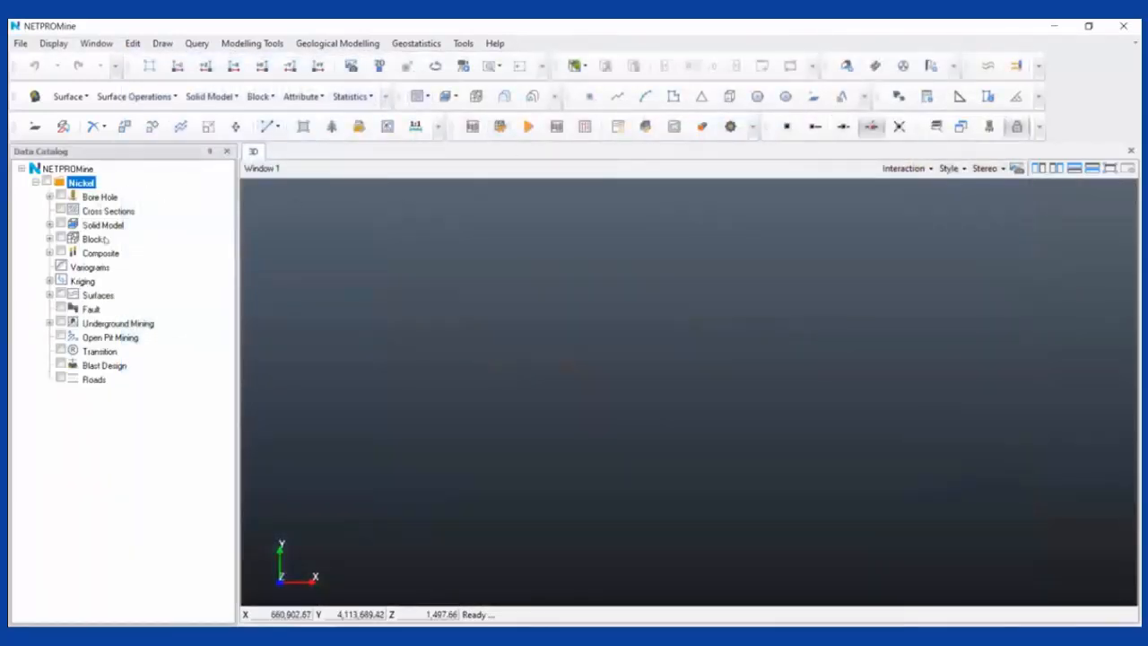
# Display Block1 and the Topo surface together, with the nickel legend moved clear of the blocks
pyautogui.click(50, 238)
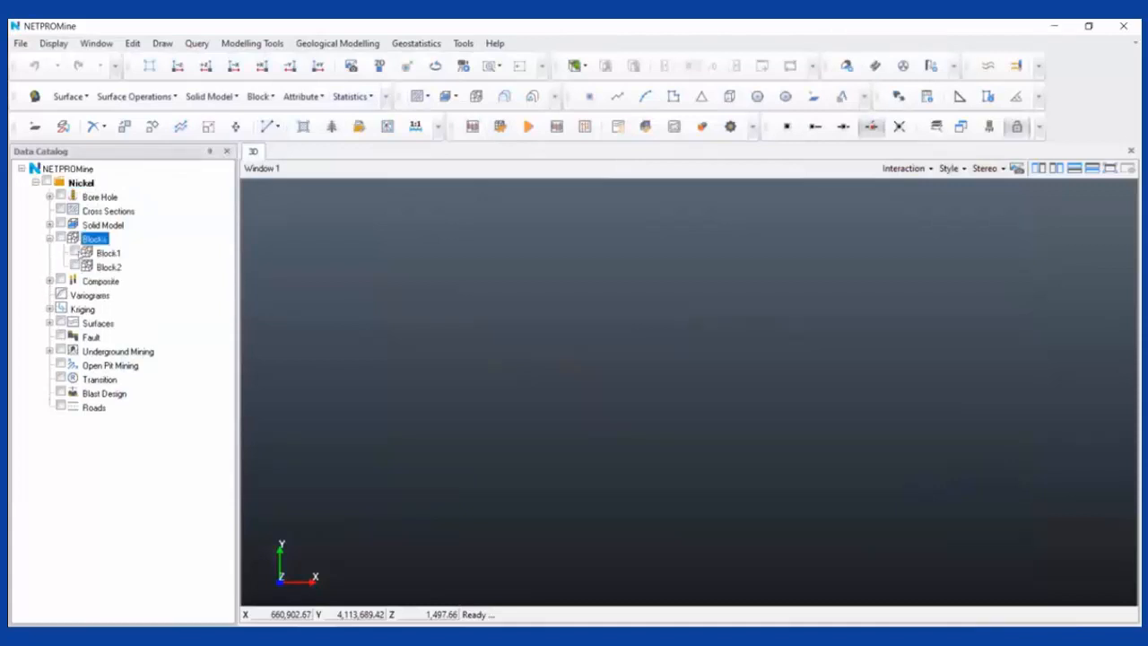
pyautogui.click(74, 253)
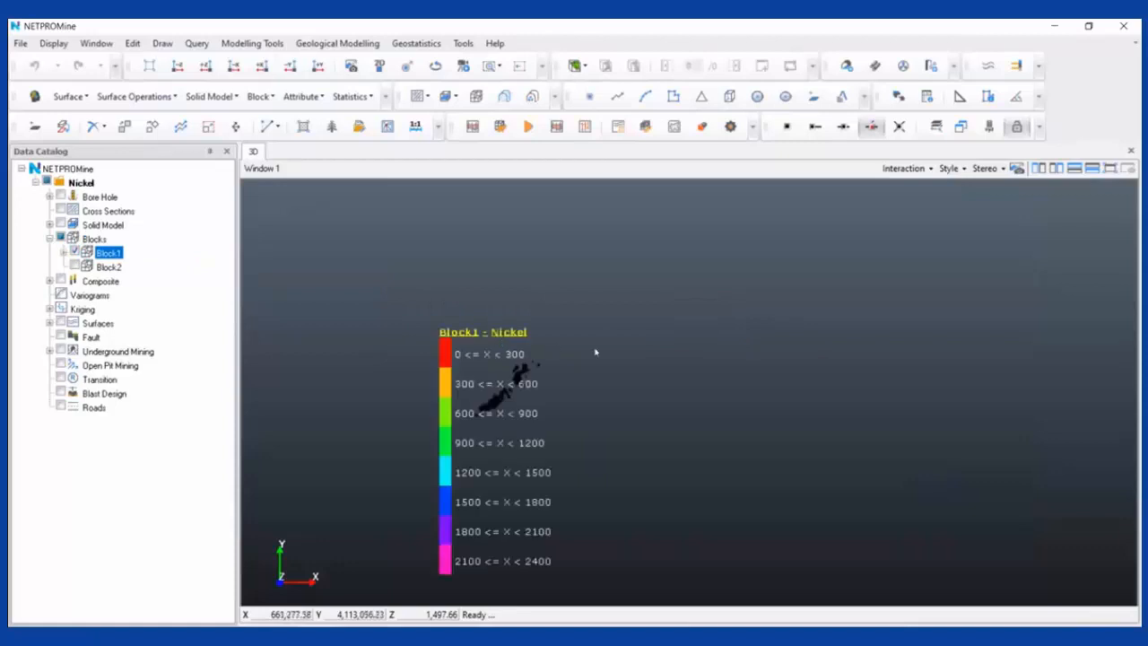
pyautogui.scroll(4, 795, 362)
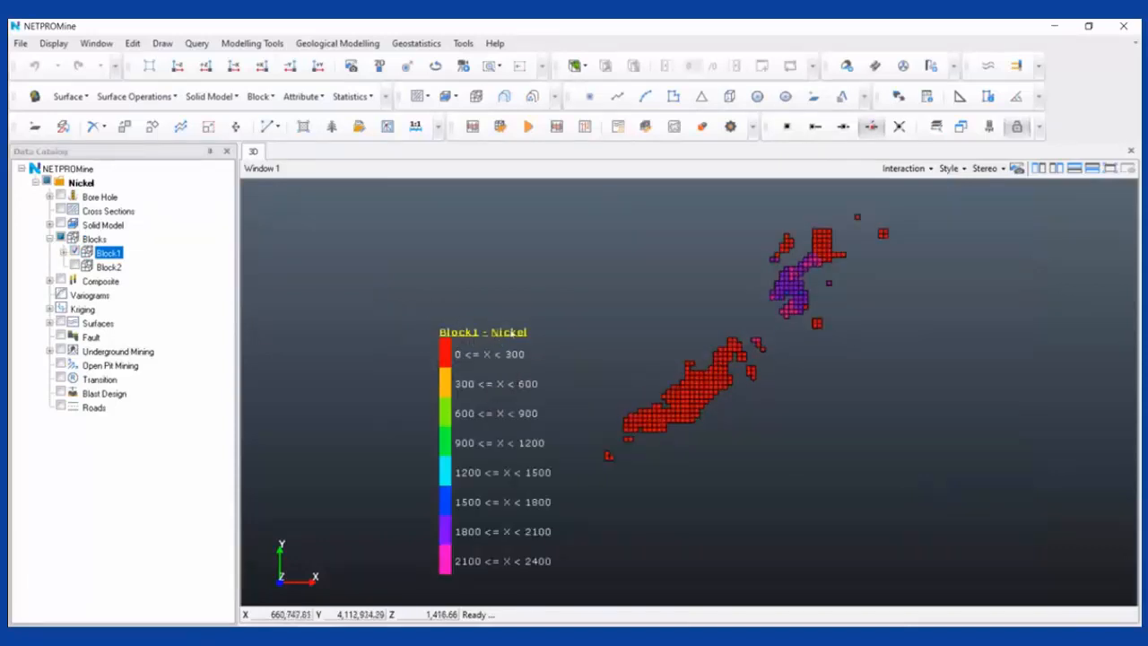
pyautogui.moveTo(509, 332); pyautogui.dragTo(351, 217, button='middle')
pyautogui.moveTo(577, 346); pyautogui.dragTo(676, 507, button='middle')
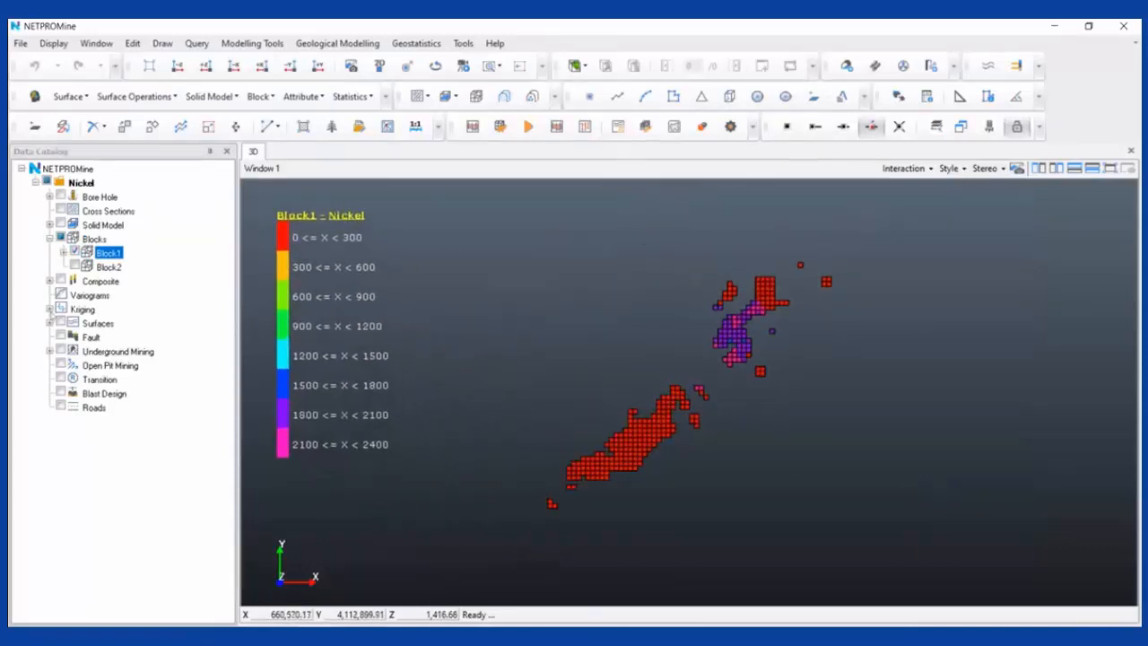
pyautogui.click(50, 323)
pyautogui.click(74, 337)
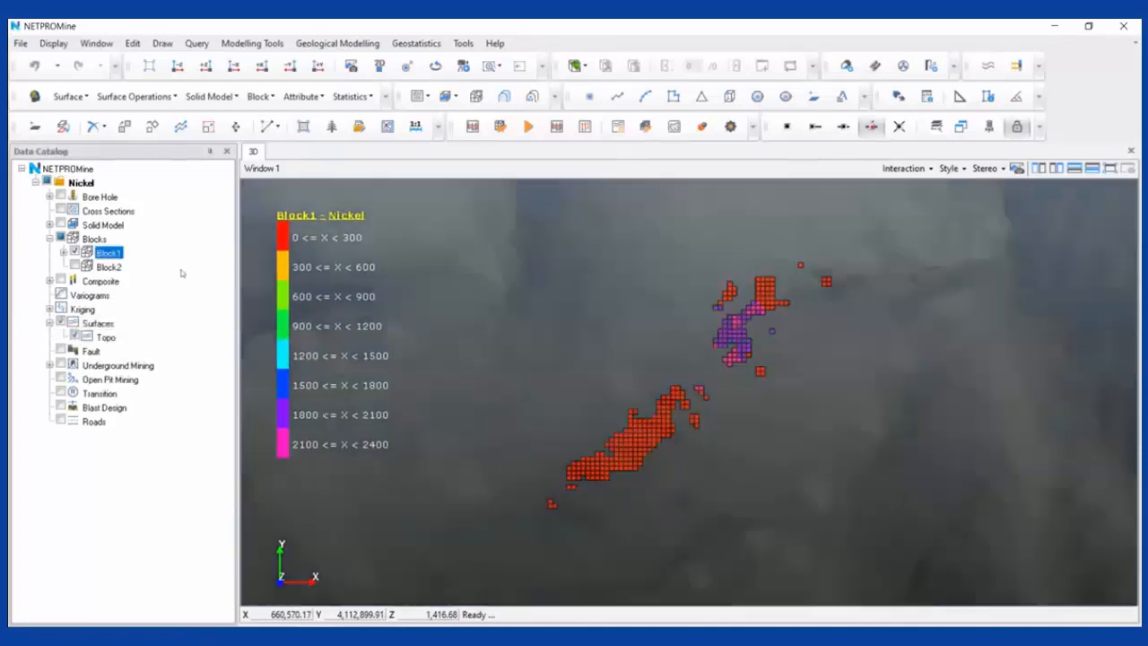
# Accept slope angles of 45° for the east, west, north and south directions of Block1
pyautogui.rightClick(137, 253)
pyautogui.moveTo(230, 390)
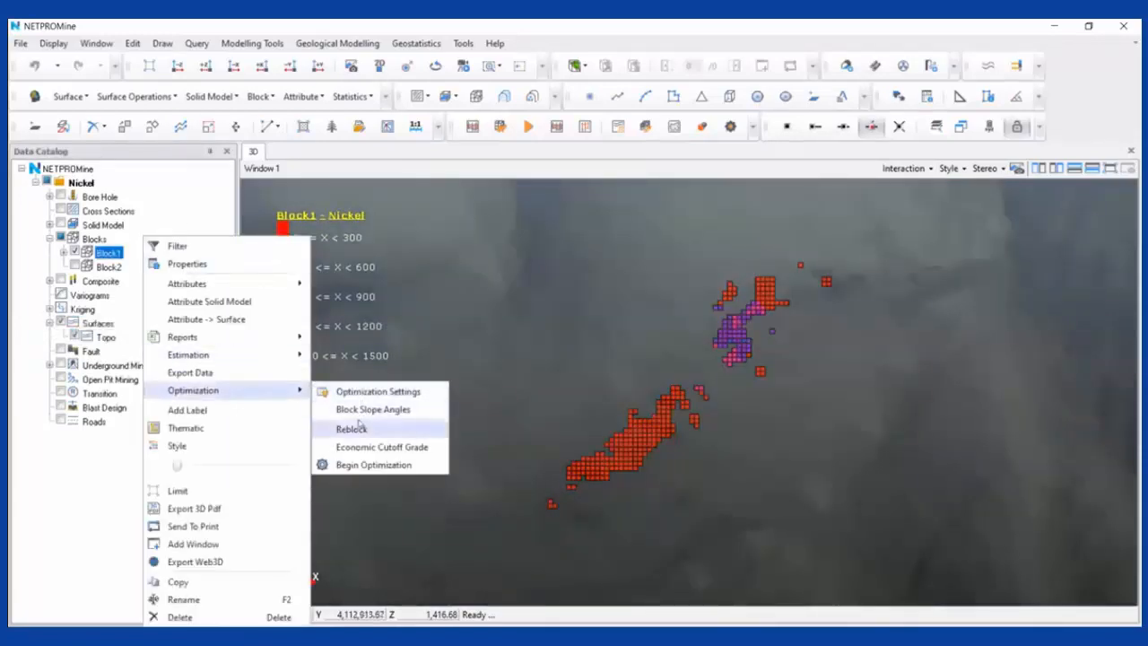
pyautogui.click(360, 423)
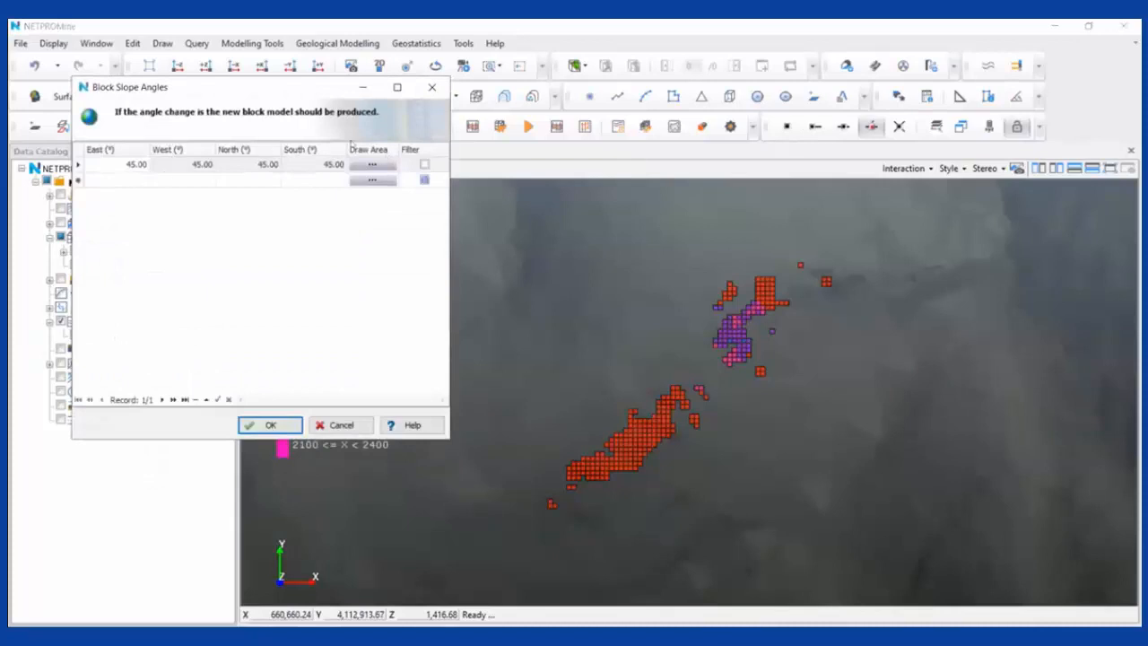
pyautogui.click(287, 427)
# In Block1's optimization settings, choose Uzun Dönem Optimizasyon as the type and Nickel as both mineral and attribute
pyautogui.rightClick(139, 254)
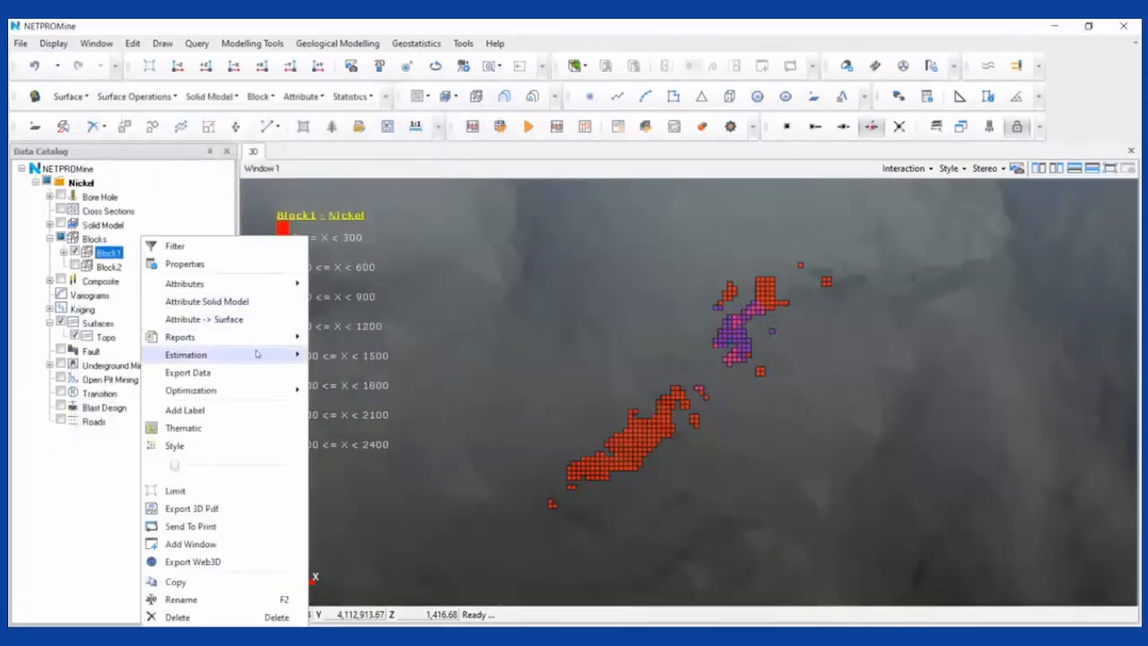
pyautogui.moveTo(260, 390)
pyautogui.click(376, 391)
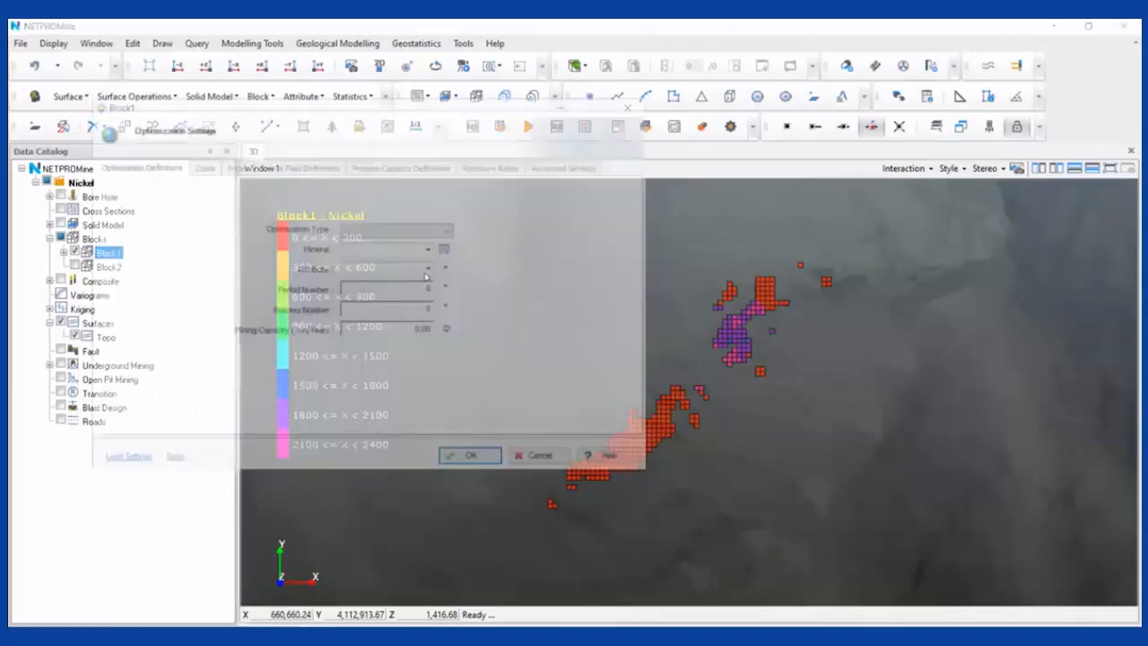
pyautogui.click(386, 231)
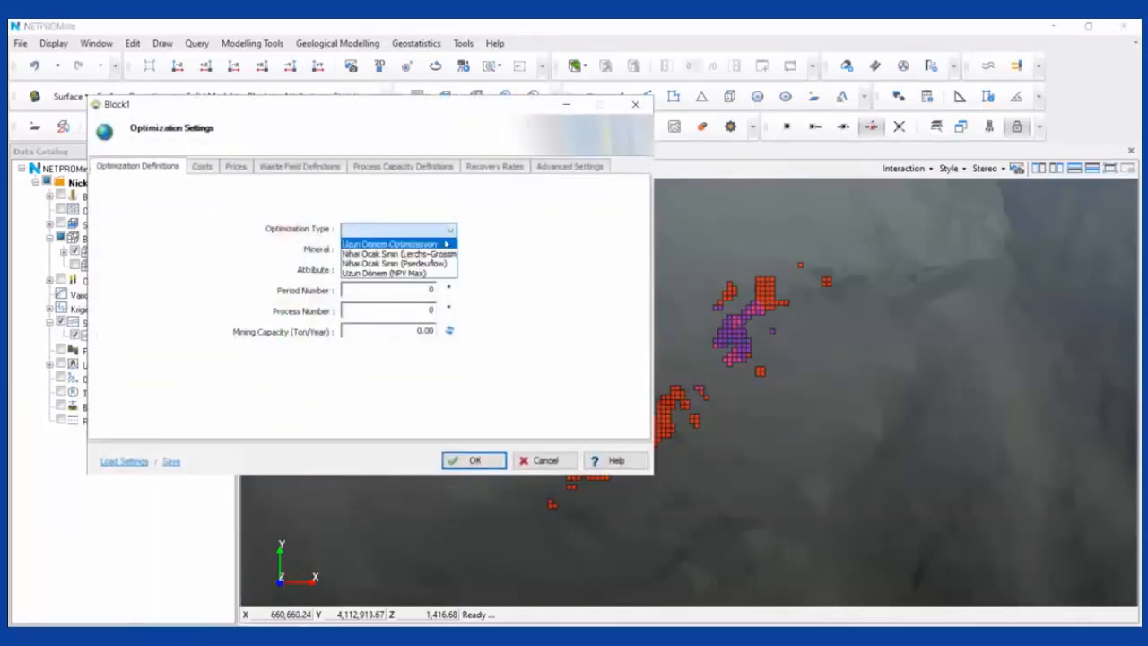
pyautogui.click(395, 244)
pyautogui.click(430, 250)
pyautogui.click(372, 277)
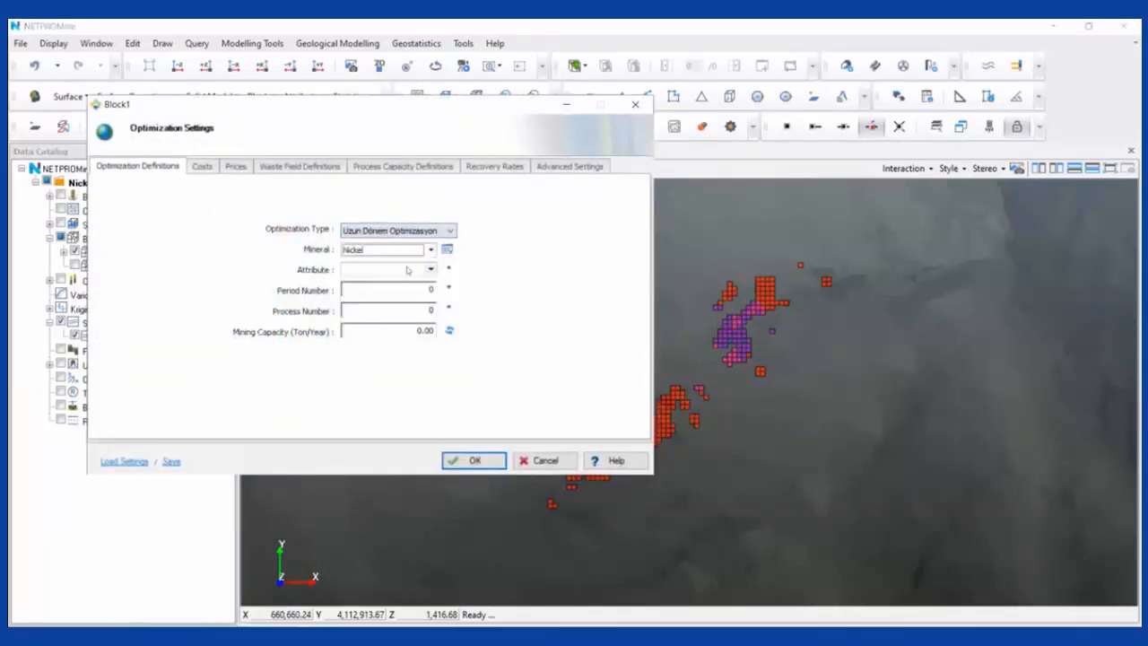
pyautogui.click(430, 269)
pyautogui.click(395, 296)
# Set the optimization to 5 periods, 1 process and a mining capacity of 1,500,000 tons per year
pyautogui.press('Tab')
pyautogui.write('1')
pyautogui.doubleClick(386, 334)
pyautogui.write('1500')
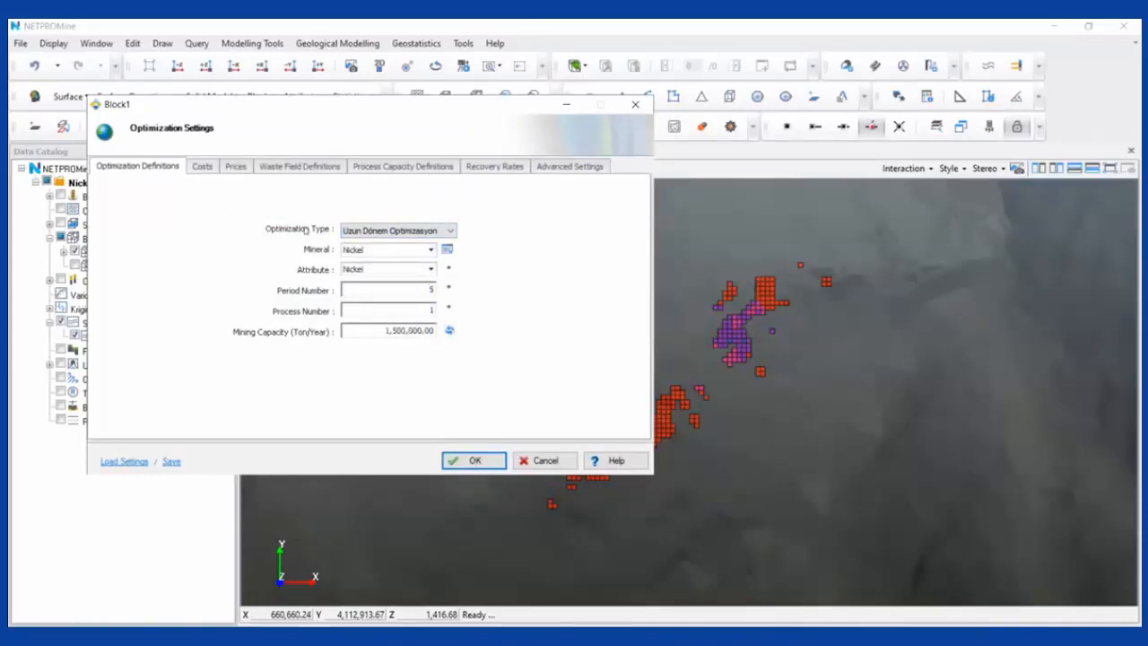
# Set the process's costs to 0.22 $/ton for mining, 1.30 for mineral processing and 0.70 for sales, with a mineral density of 3
pyautogui.click(203, 167)
pyautogui.click(219, 198)
pyautogui.write('0.23')
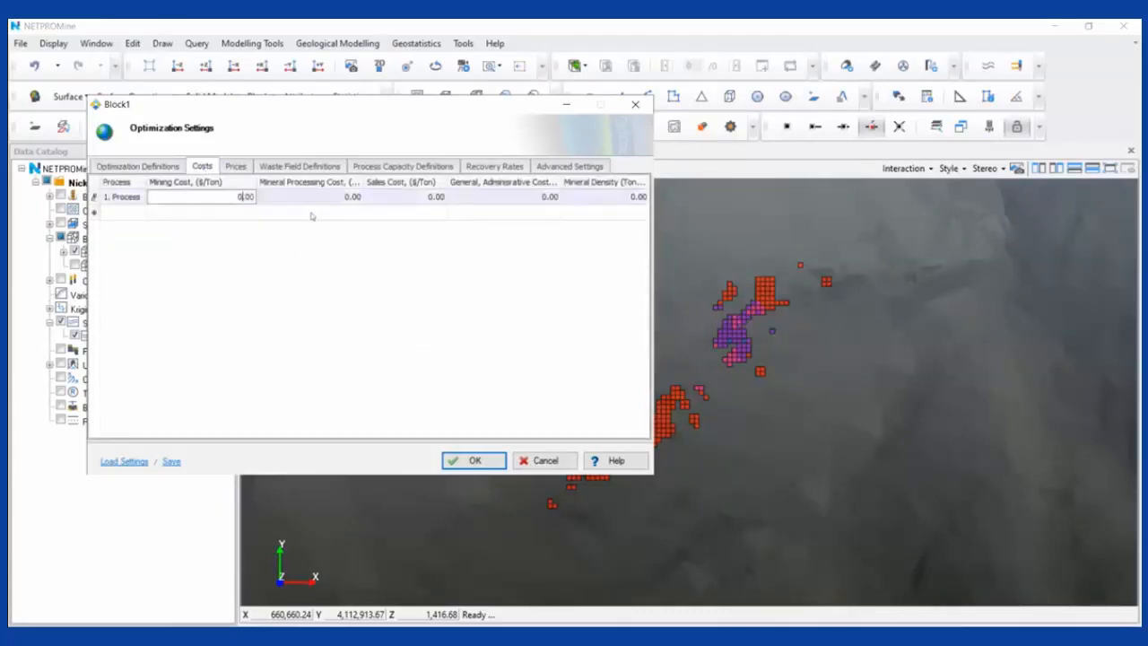
pyautogui.click(314, 204)
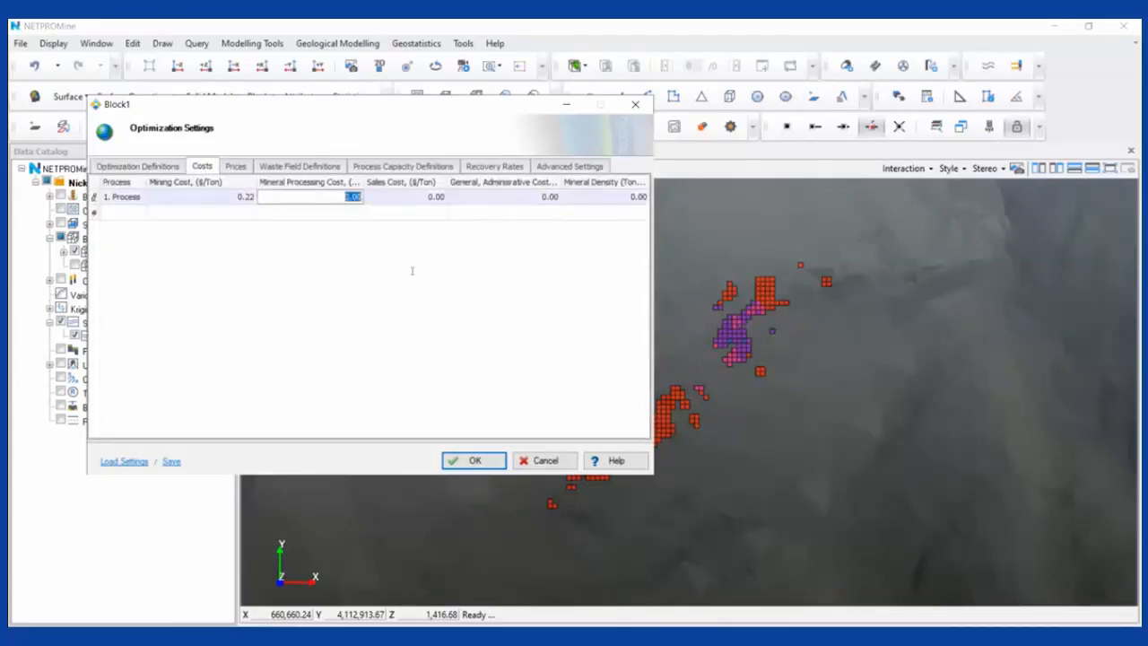
pyautogui.write('1.60')
pyautogui.press('Tab')
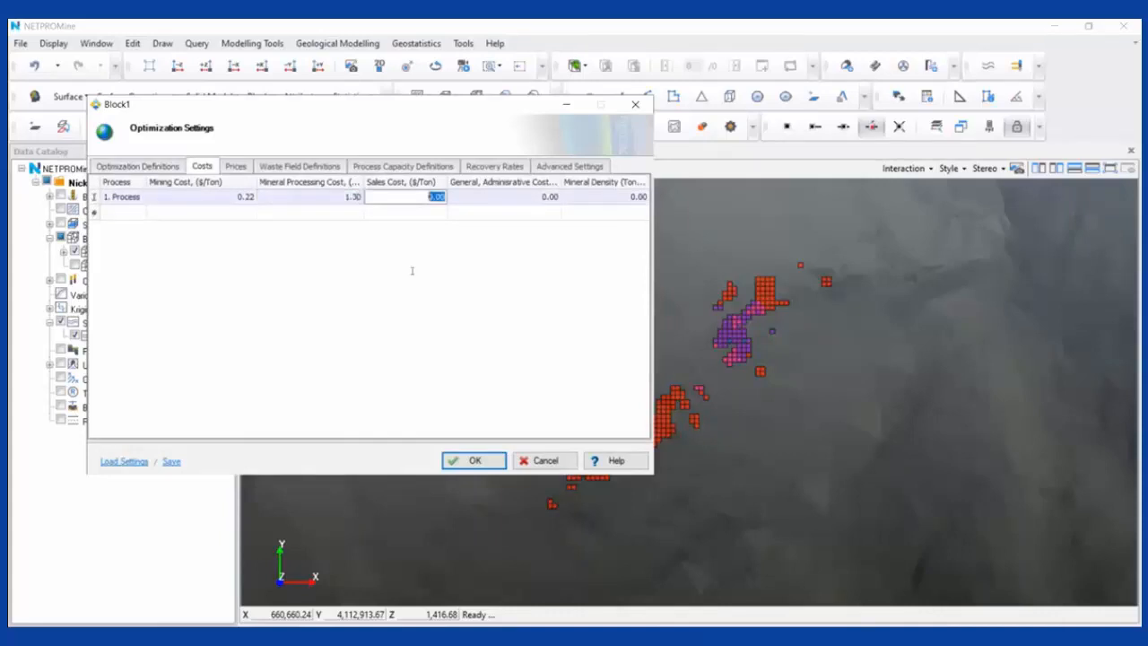
pyautogui.press('Tab')
pyautogui.press('Tab')
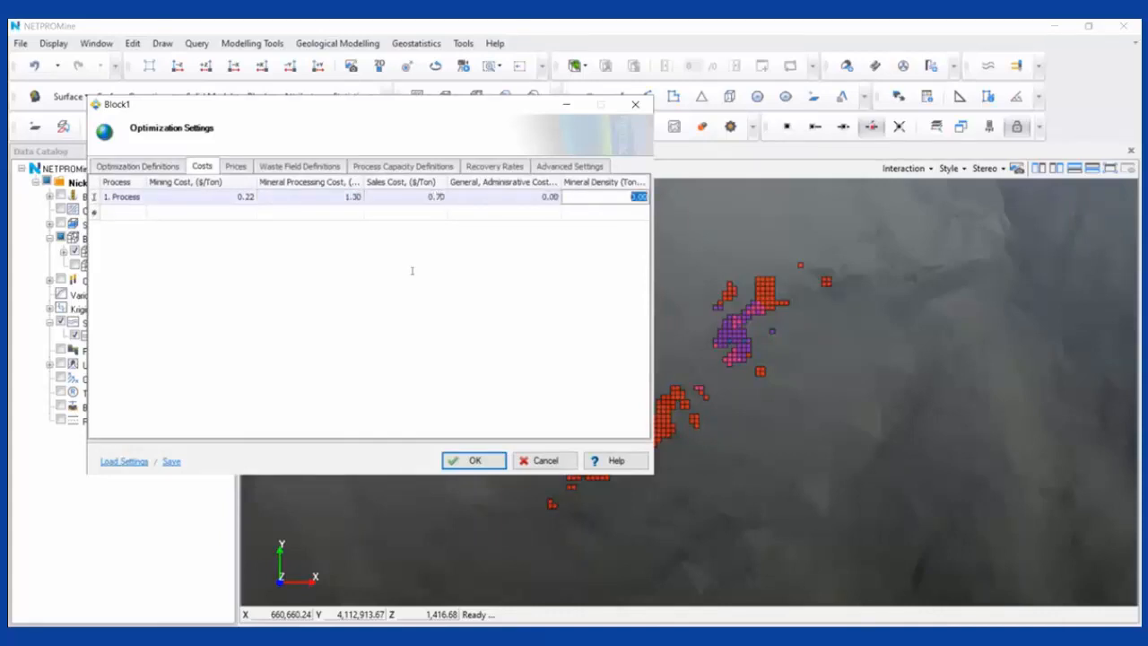
pyautogui.write('3')
# Set nickel's mineral price to 1, metallurgy cost to 2.30 $/ton and concentrate grade to 46%
pyautogui.click(235, 166)
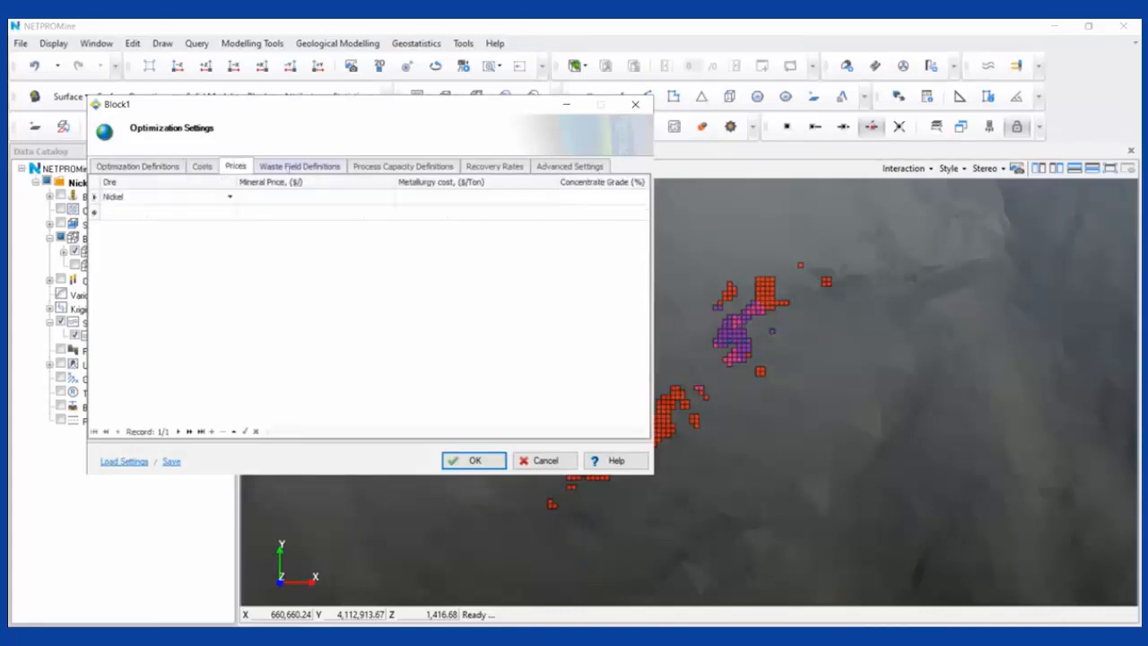
pyautogui.click(421, 202)
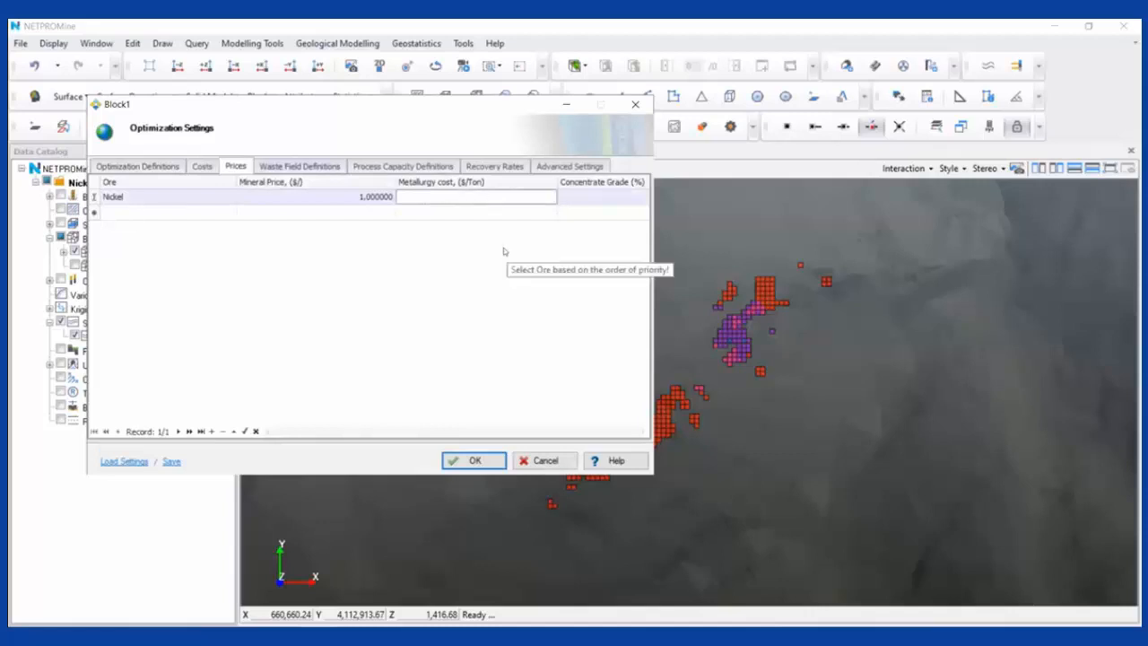
pyautogui.write('2.30')
pyautogui.click(618, 193)
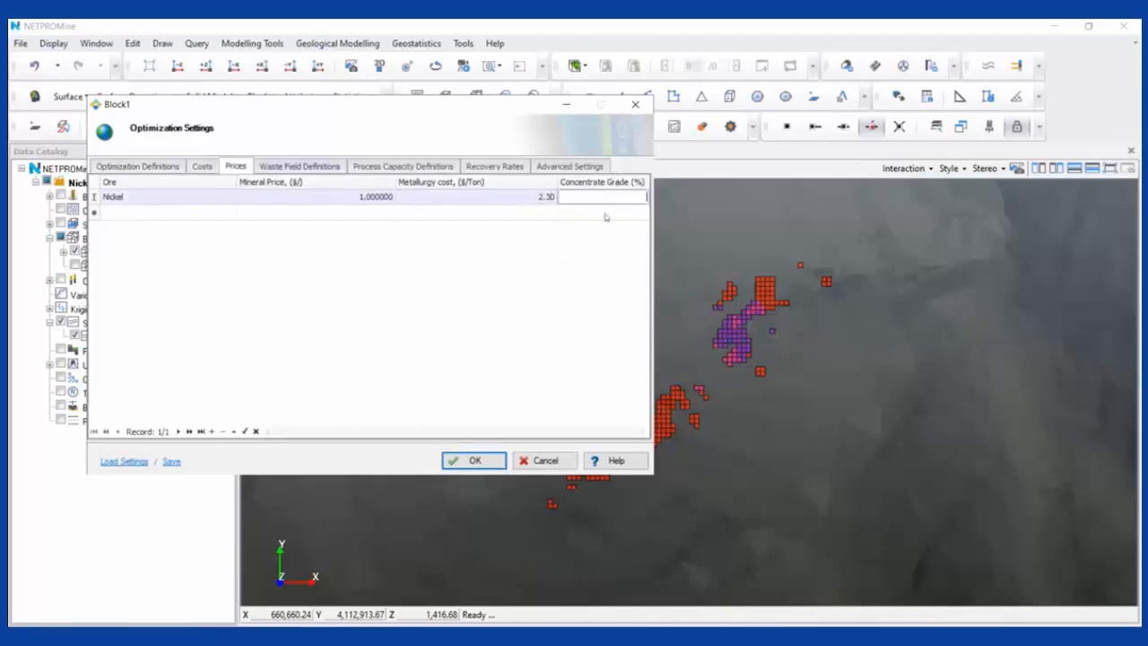
pyautogui.write('46.0')
# Define the waste field with a density of 2.68 ton/m3 and a waste mining cost of 0.22 $/ton
pyautogui.click(324, 167)
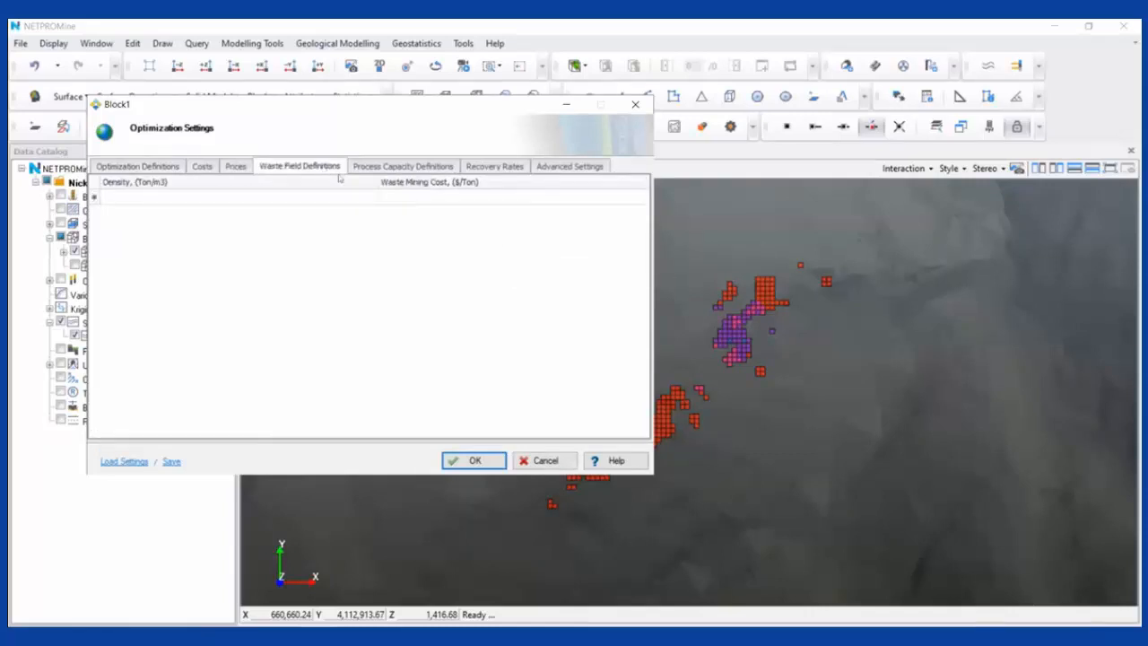
pyautogui.write('2.68')
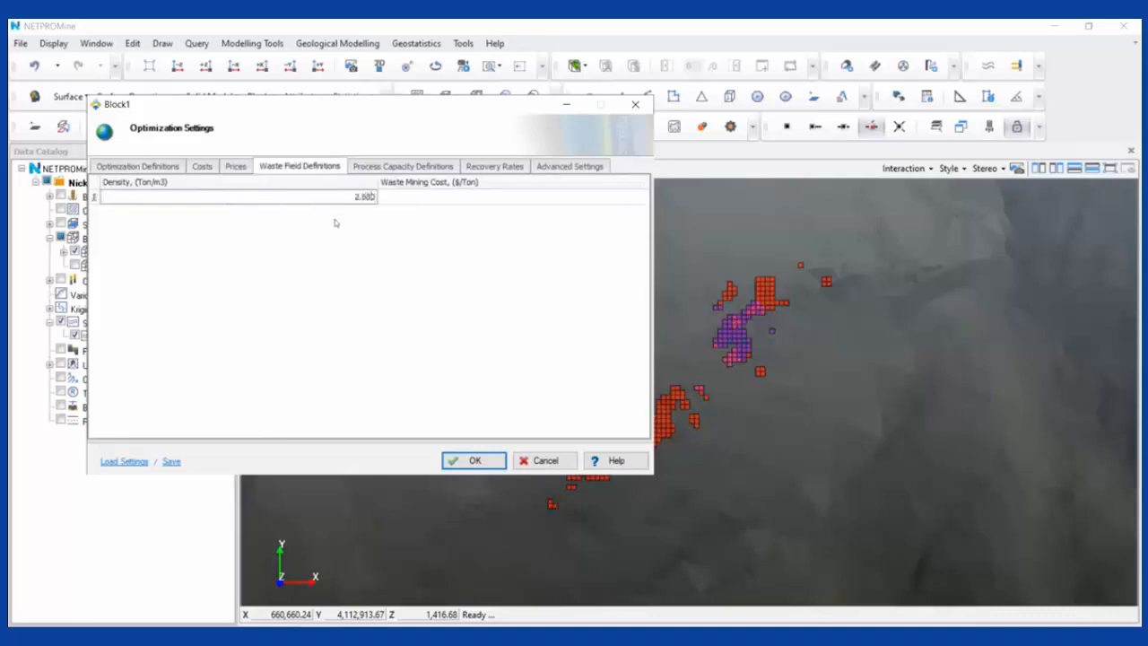
pyautogui.click(402, 199)
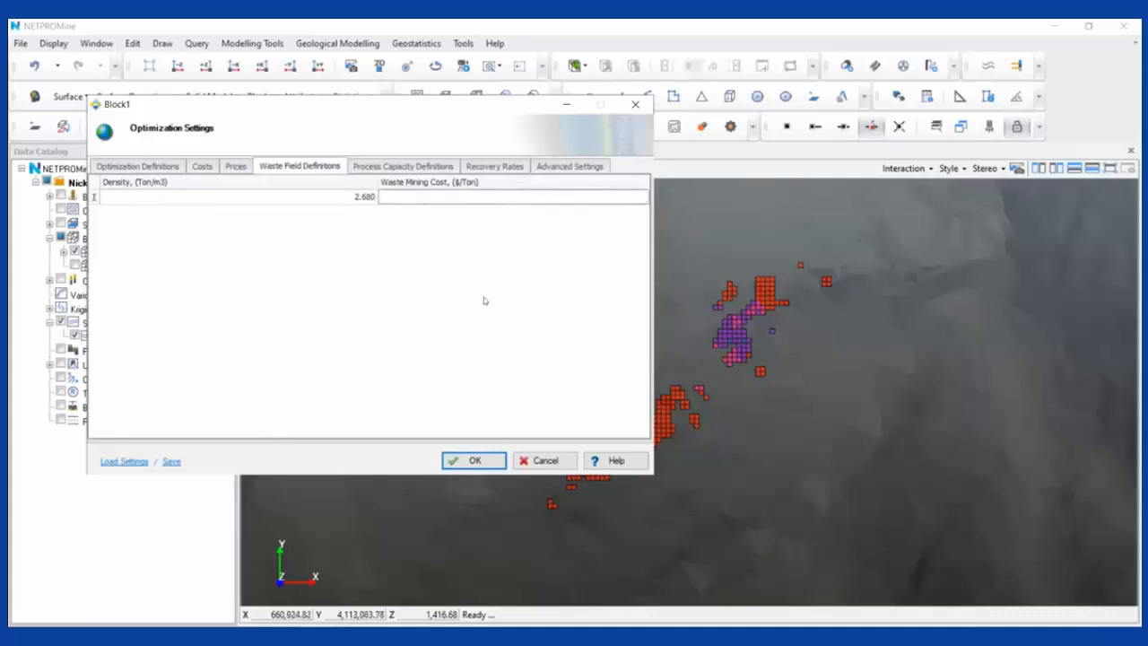
pyautogui.write('0.22')
# Set the process capacity to 500,000 tons per year and nickel's mineral recovery rate to 60%
pyautogui.click(418, 166)
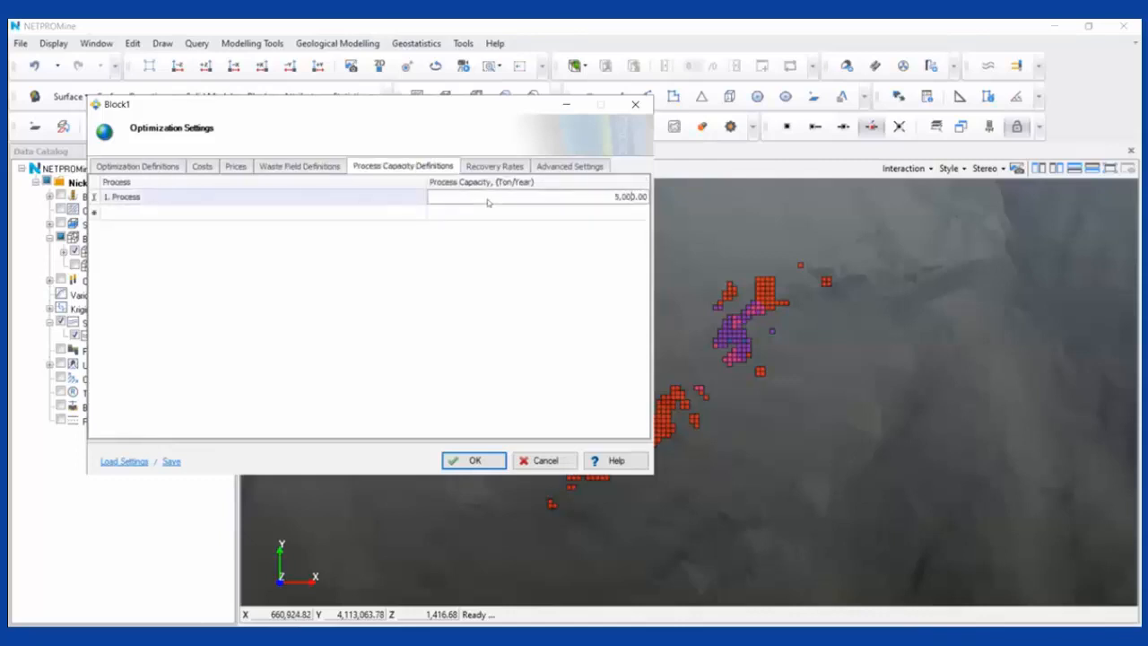
pyautogui.click(493, 168)
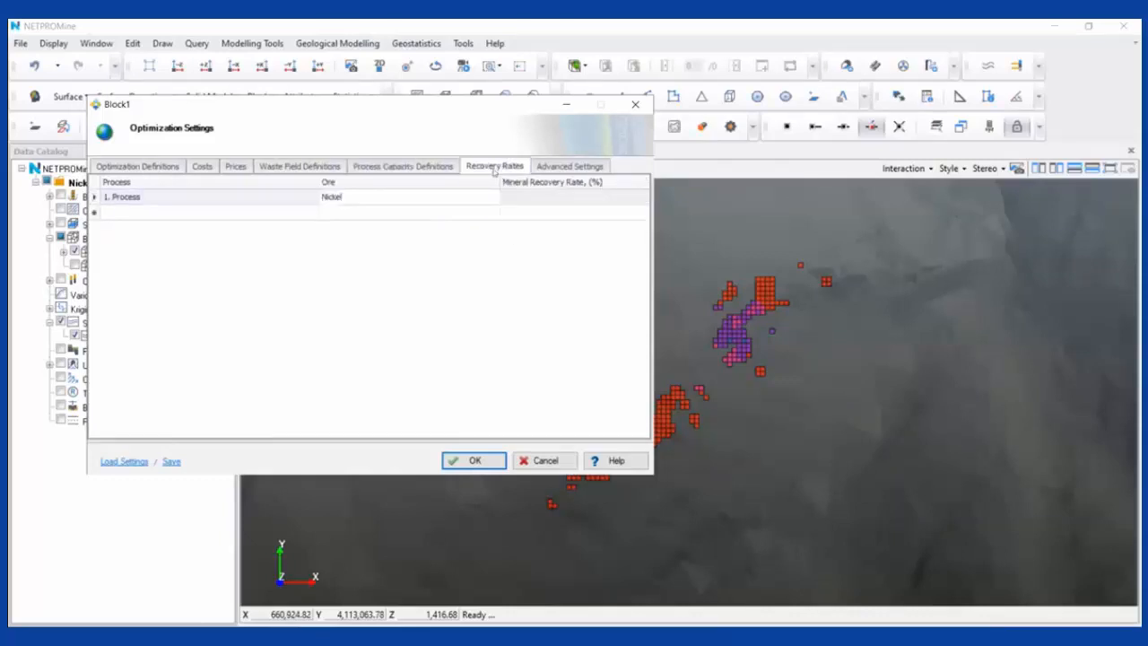
pyautogui.click(601, 197)
pyautogui.write('80')
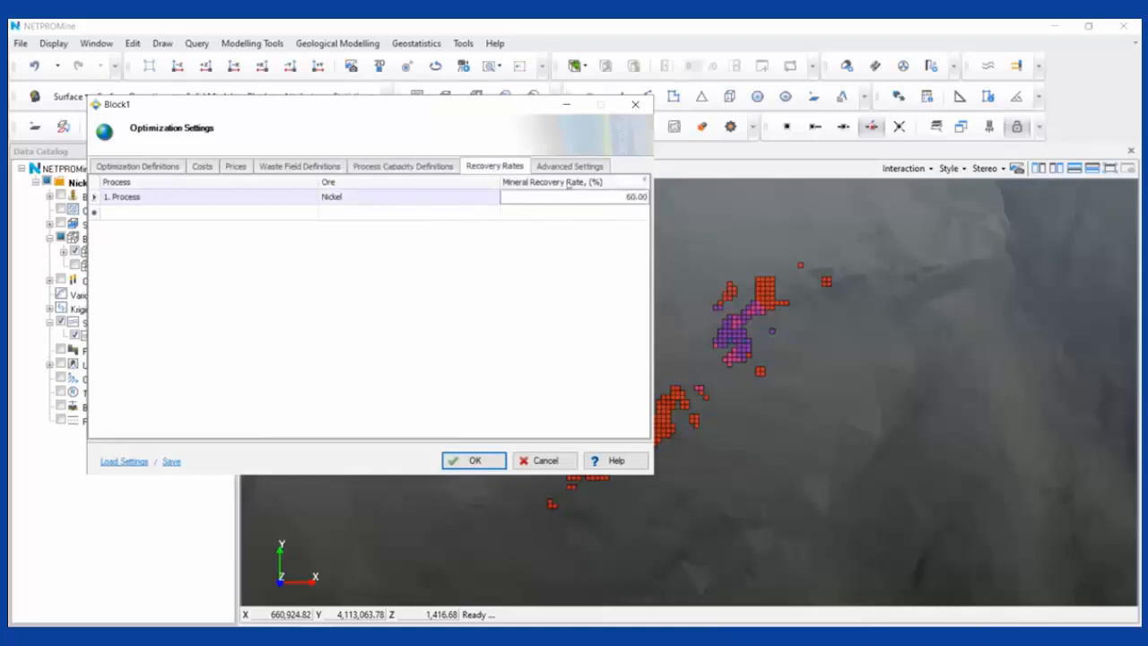
# Set the discount rate to 5%, the depth coefficient to 0.02 $/ton and the sales price unit to g
pyautogui.click(569, 169)
pyautogui.click(437, 214)
pyautogui.write('5')
pyautogui.press('Tab')
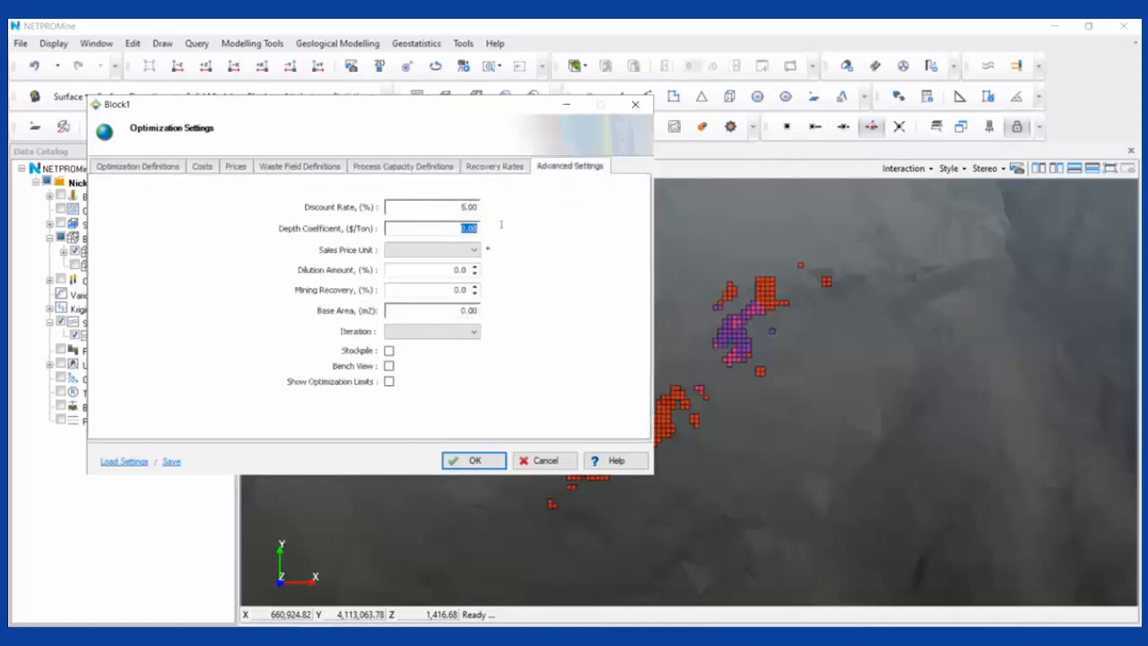
pyautogui.write('0.02')
pyautogui.click(474, 249)
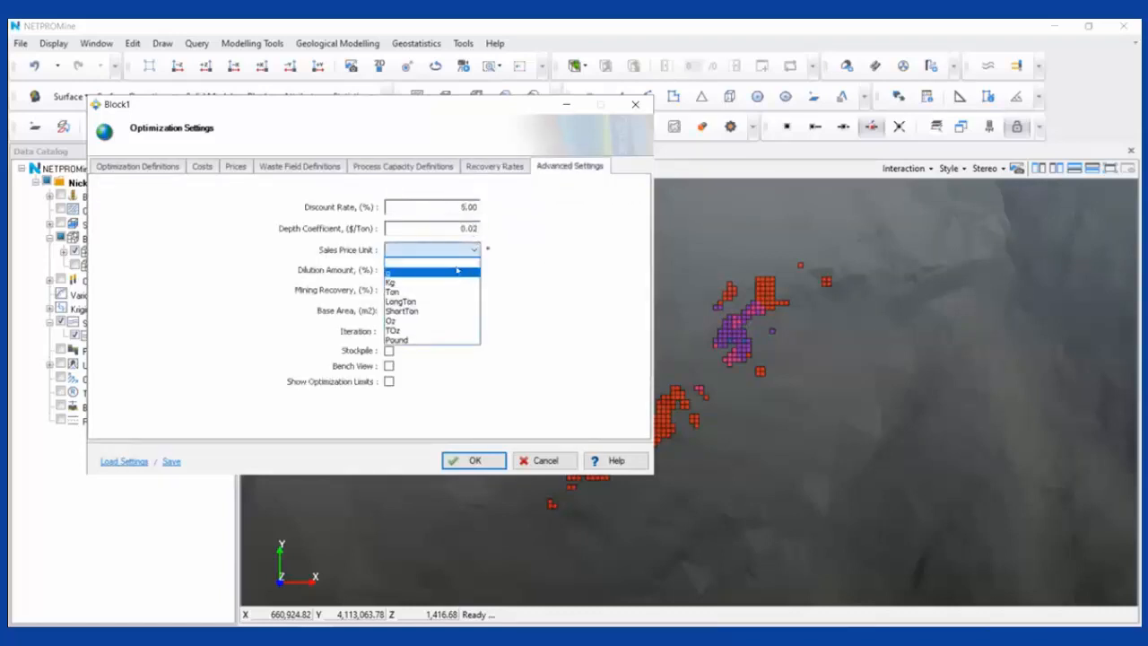
pyautogui.click(472, 279)
pyautogui.press('Tab')
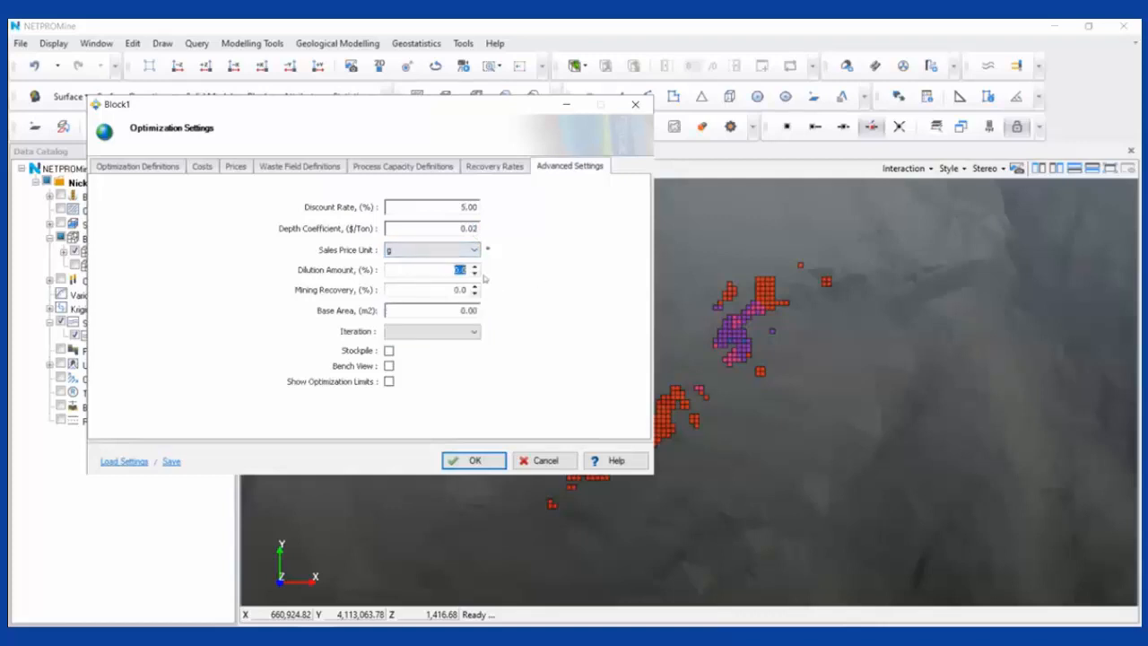
# Set dilution to 5% and mining recovery to 95%, enable Stockpile and Show Optimization Limits, and accept the optimization settings
pyautogui.write('5')
pyautogui.press('Tab')
pyautogui.write('95')
pyautogui.press('Tab')
pyautogui.click(388, 350)
pyautogui.click(389, 381)
pyautogui.click(487, 460)
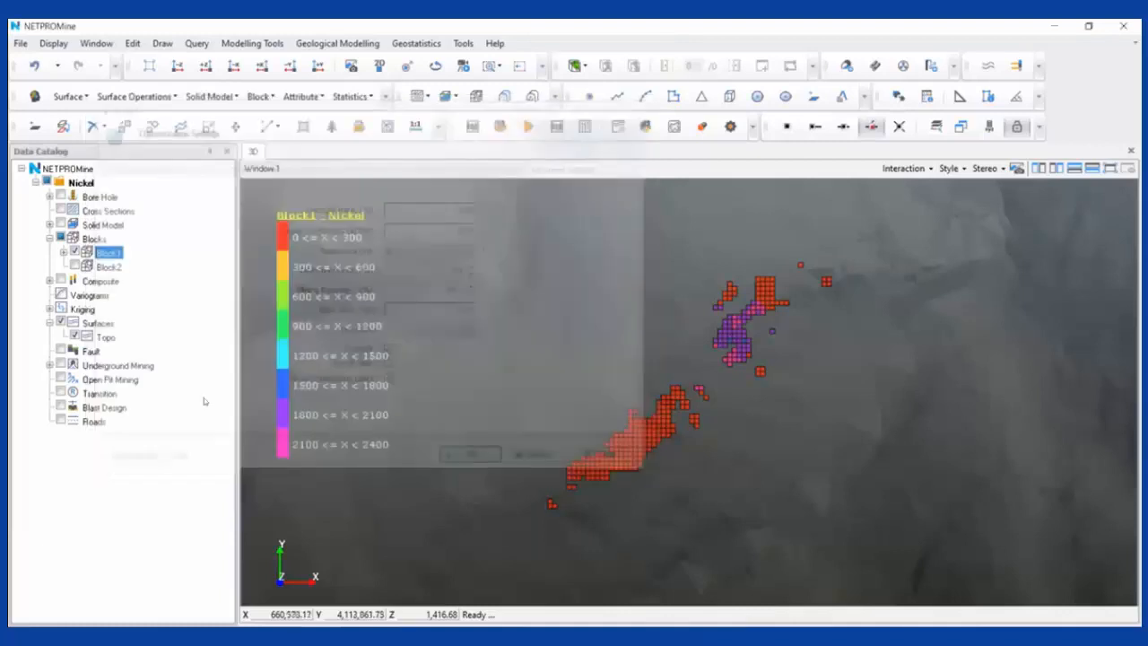
# Run the optimization on Block1, accepting the summarized input values and the calculated economic cutoff grade
pyautogui.rightClick(108, 253)
pyautogui.moveTo(245, 393)
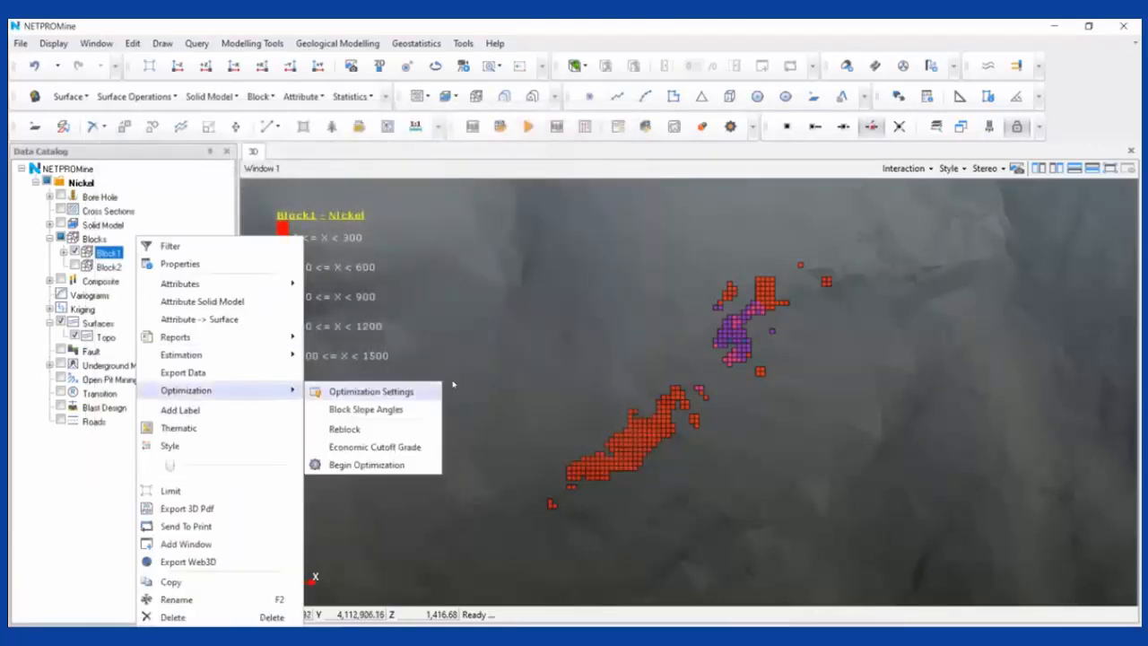
pyautogui.click(367, 464)
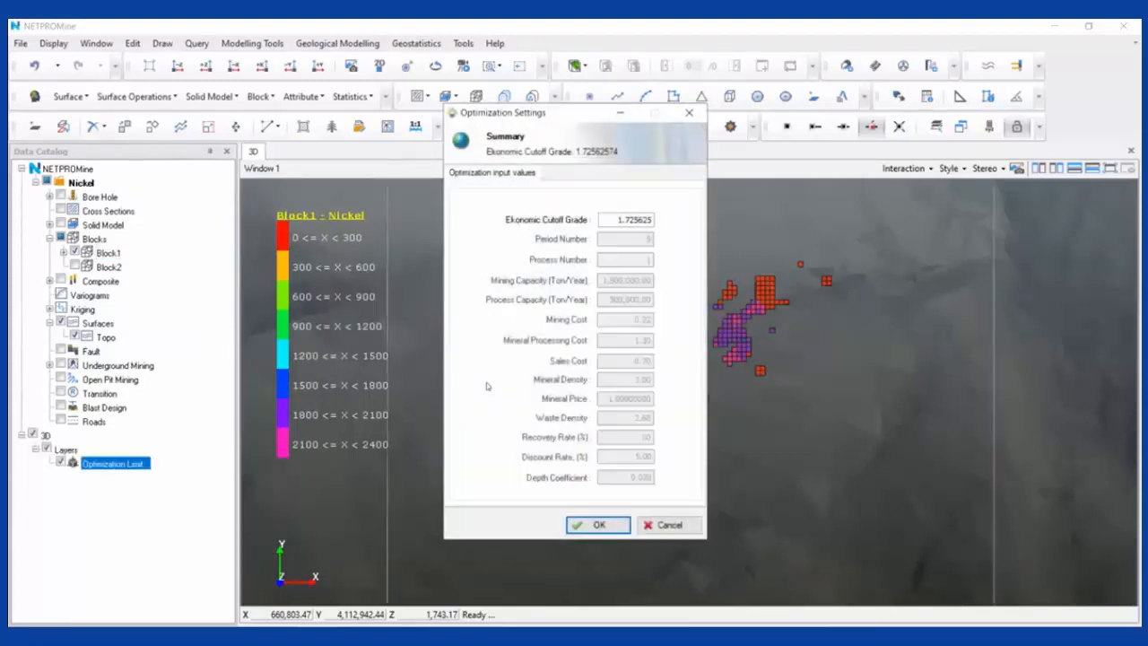
pyautogui.click(594, 525)
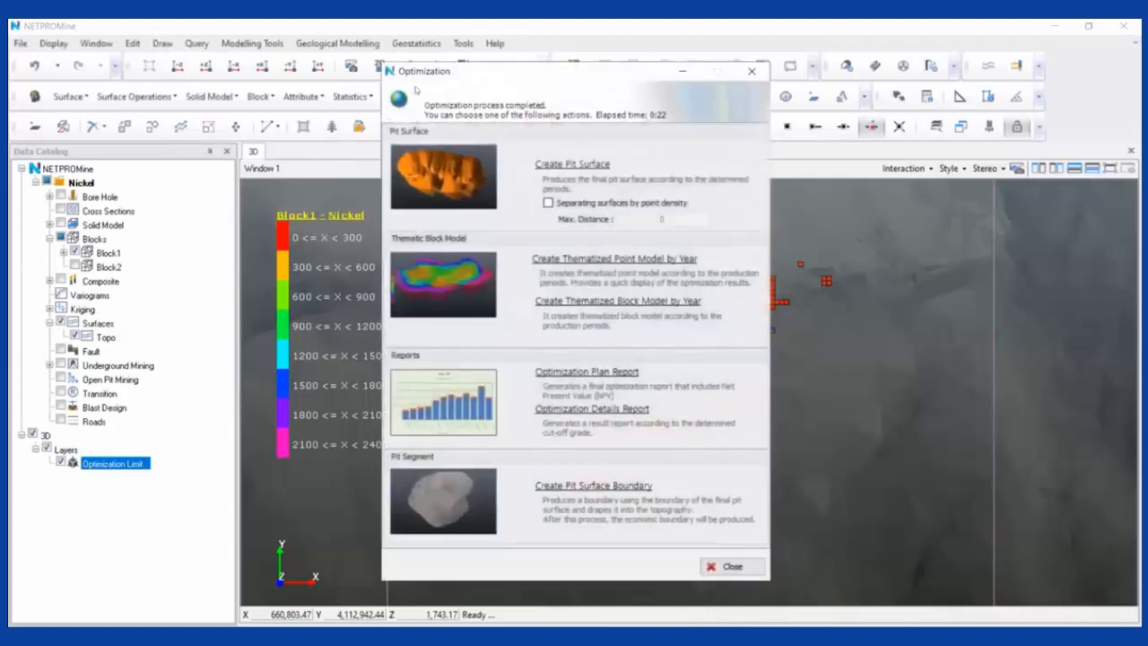
# Create the final pit surface from the optimization results and inspect it in 3D with the ore blocks
pyautogui.moveTo(416, 88); pyautogui.dragTo(278, 104)
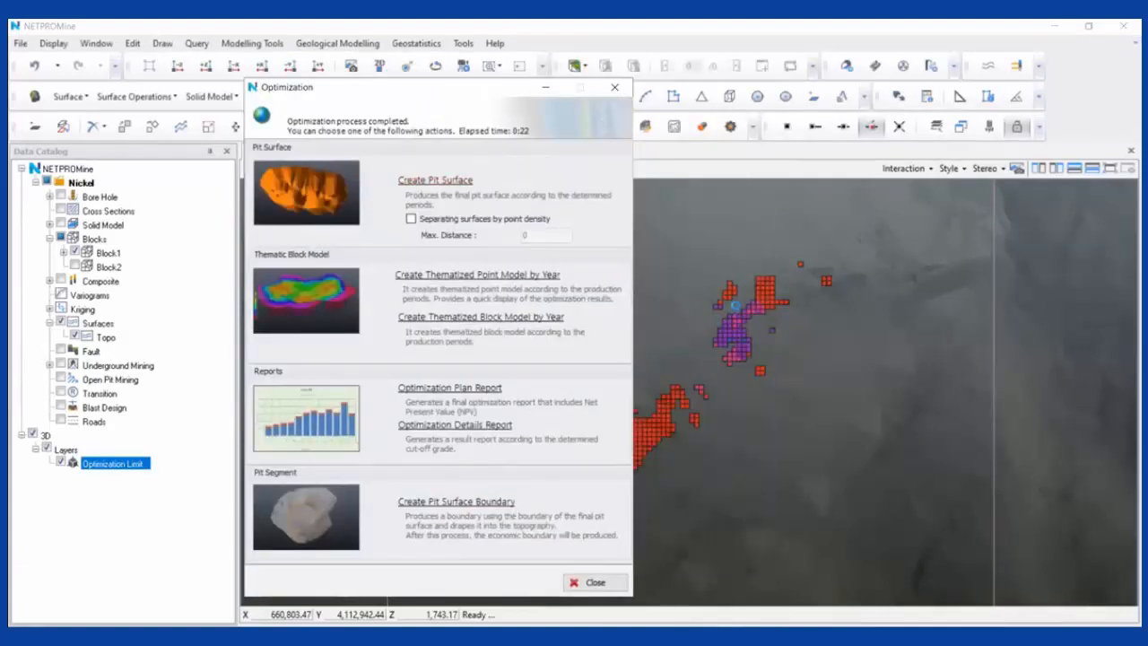
pyautogui.moveTo(741, 316); pyautogui.dragTo(866, 403)
pyautogui.scroll(3, 854, 350)
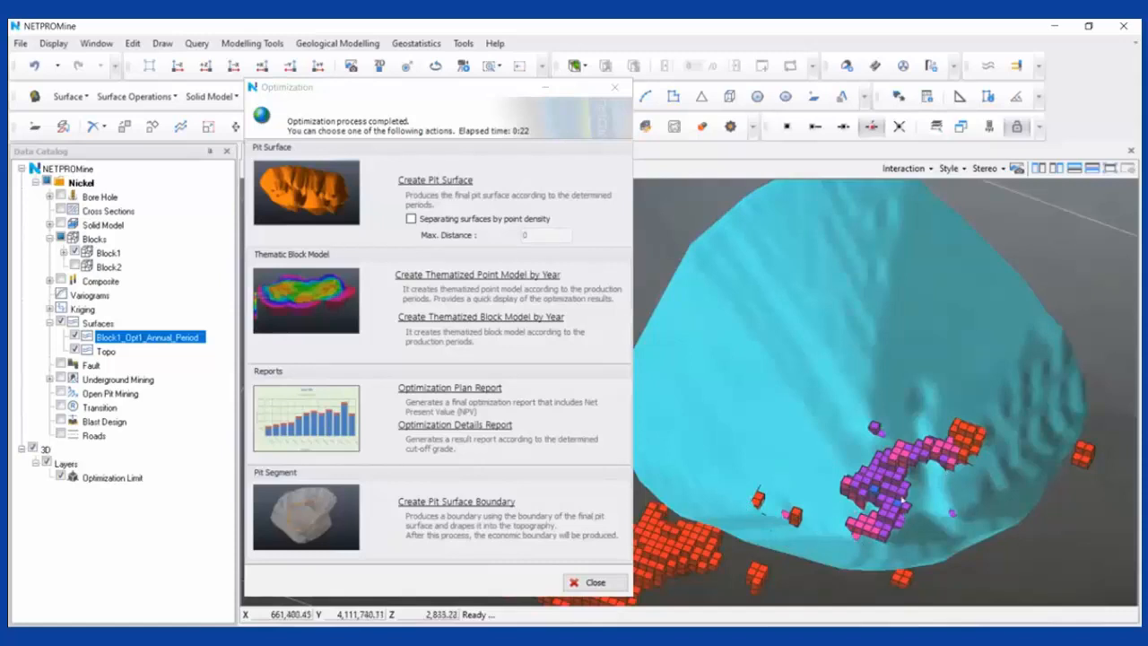
pyautogui.moveTo(902, 471); pyautogui.dragTo(884, 439)
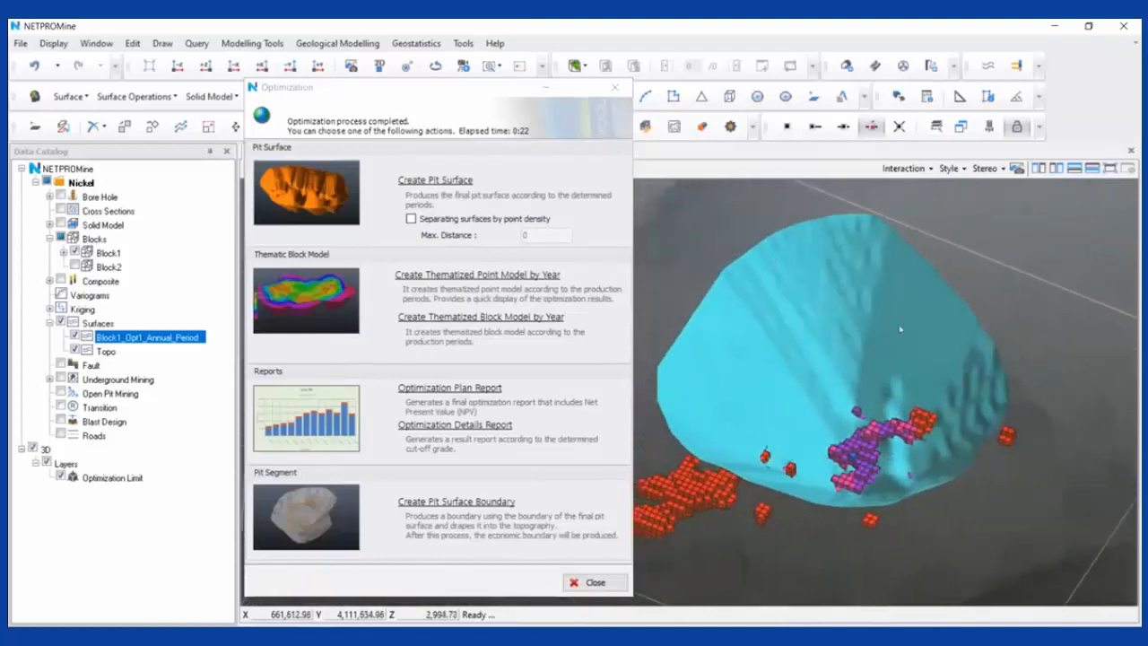
# Create the thematized point model by year and hide the Optimization Limit layer
pyautogui.click(521, 276)
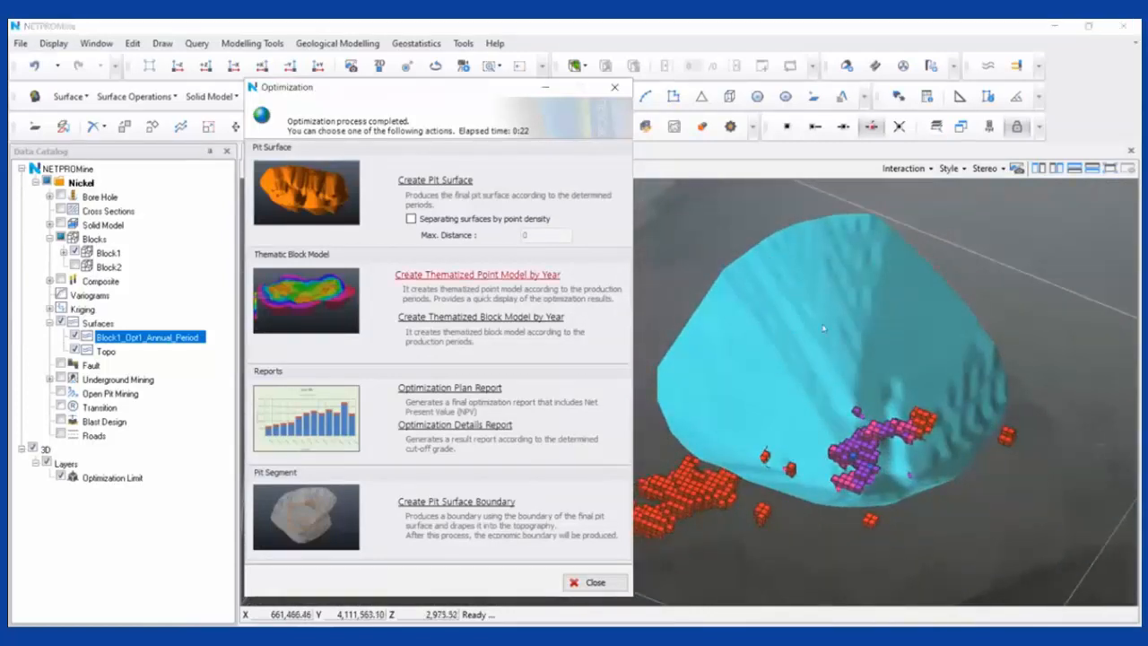
pyautogui.click(60, 477)
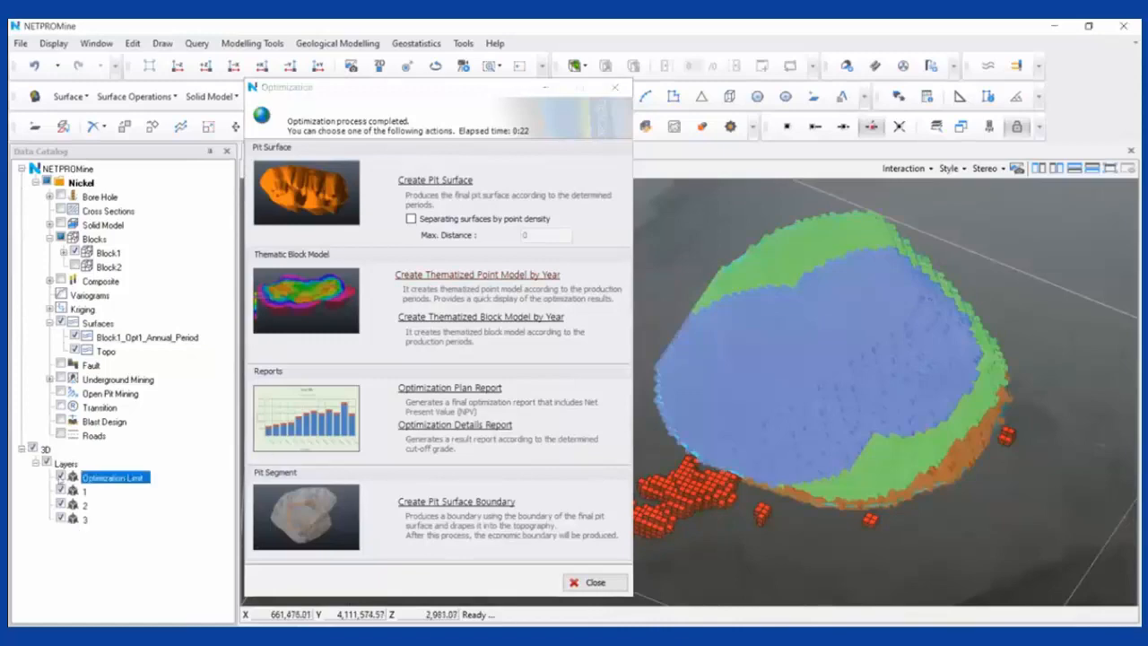
# Review the point model's period layers 1, 2 and 3 by hiding and showing each one, and finally hide the whole 3D group
pyautogui.click(60, 490)
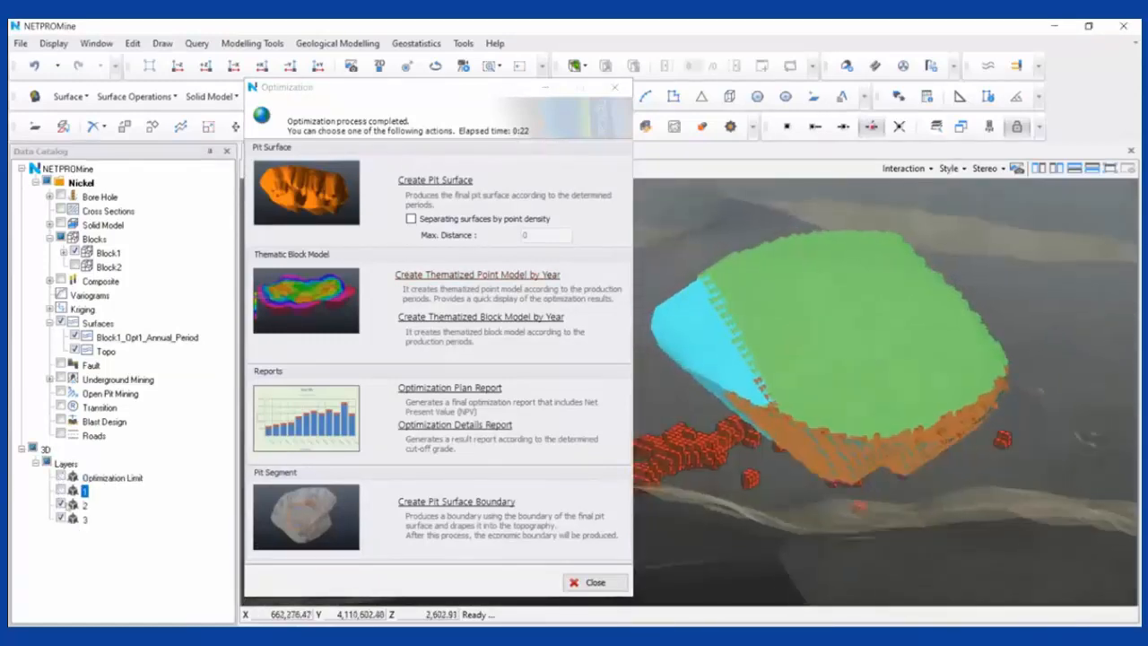
pyautogui.click(61, 504)
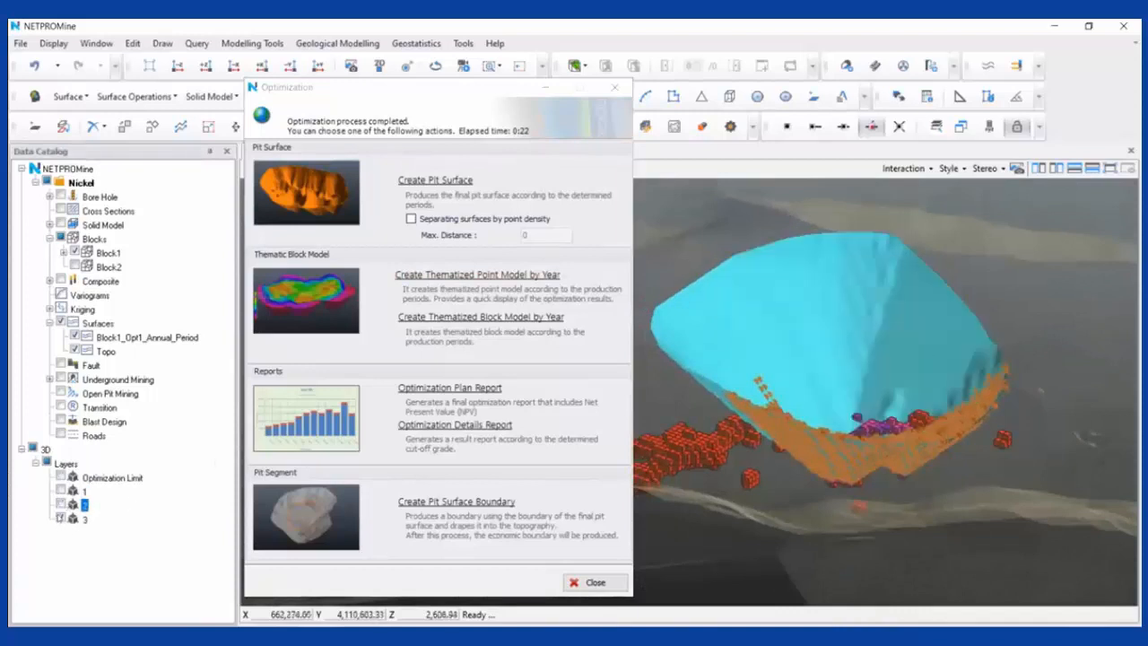
pyautogui.click(60, 518)
pyautogui.click(60, 518)
pyautogui.click(60, 504)
pyautogui.click(60, 490)
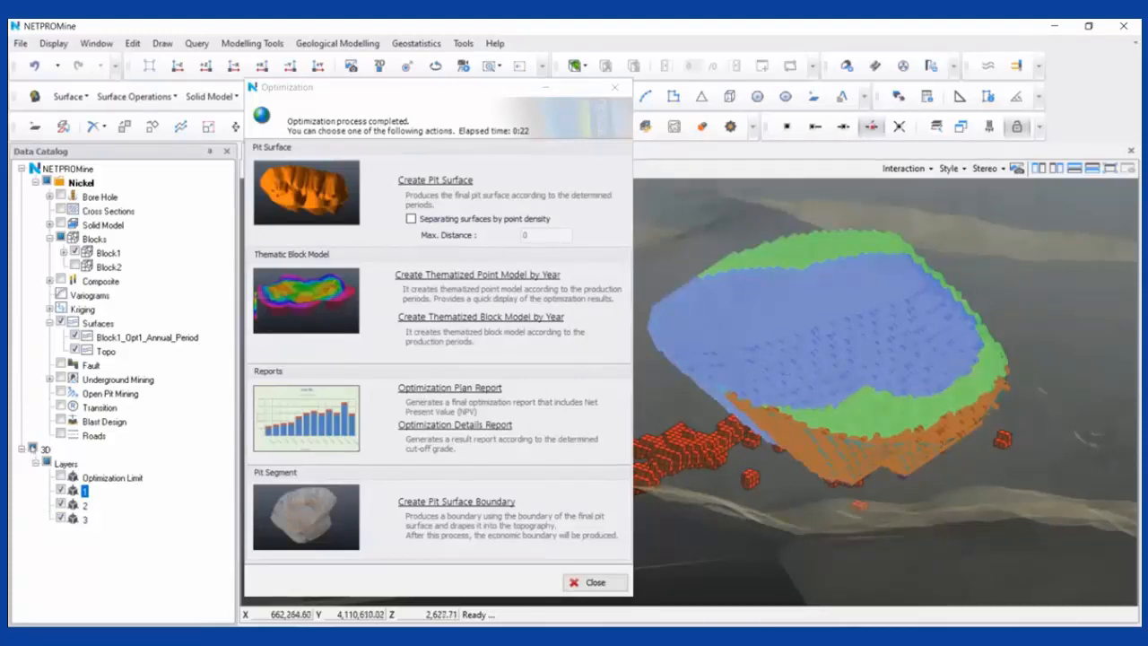
pyautogui.click(33, 448)
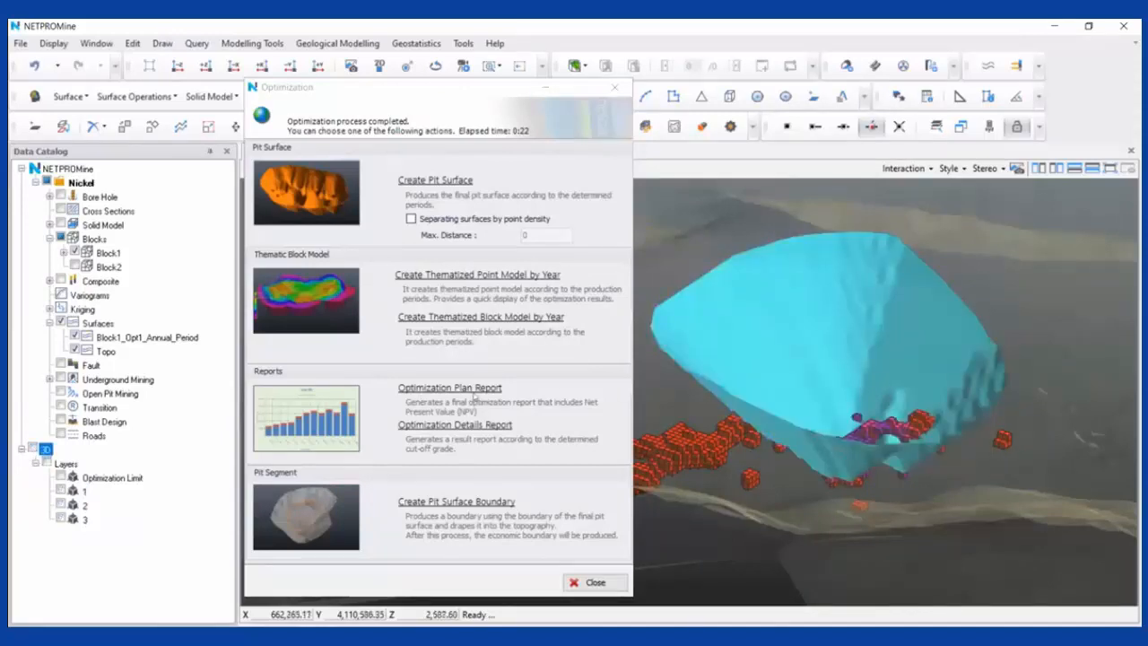
# Create the thematized block model by year and generate the Optimization Plan Report
pyautogui.click(541, 318)
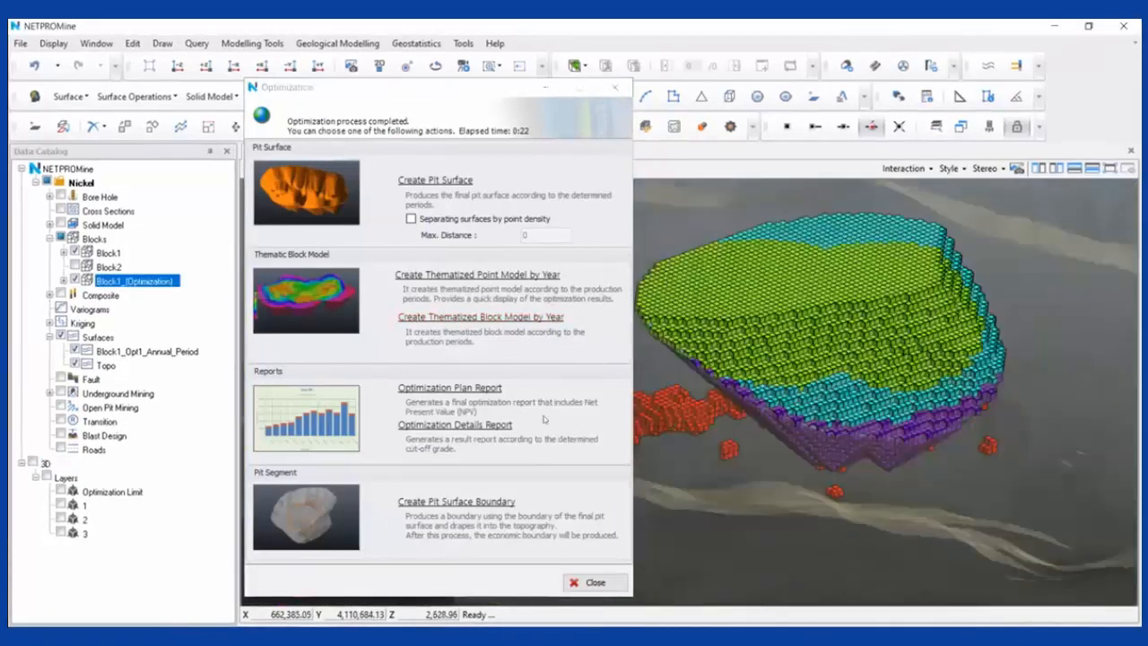
pyautogui.click(484, 389)
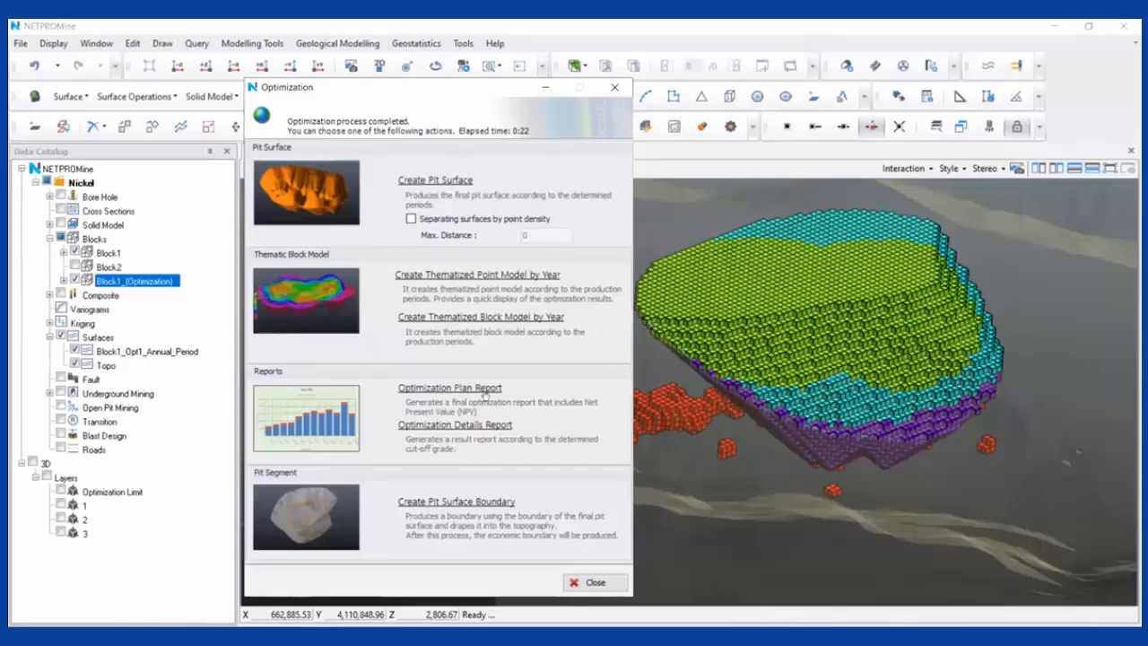
pyautogui.click(493, 389)
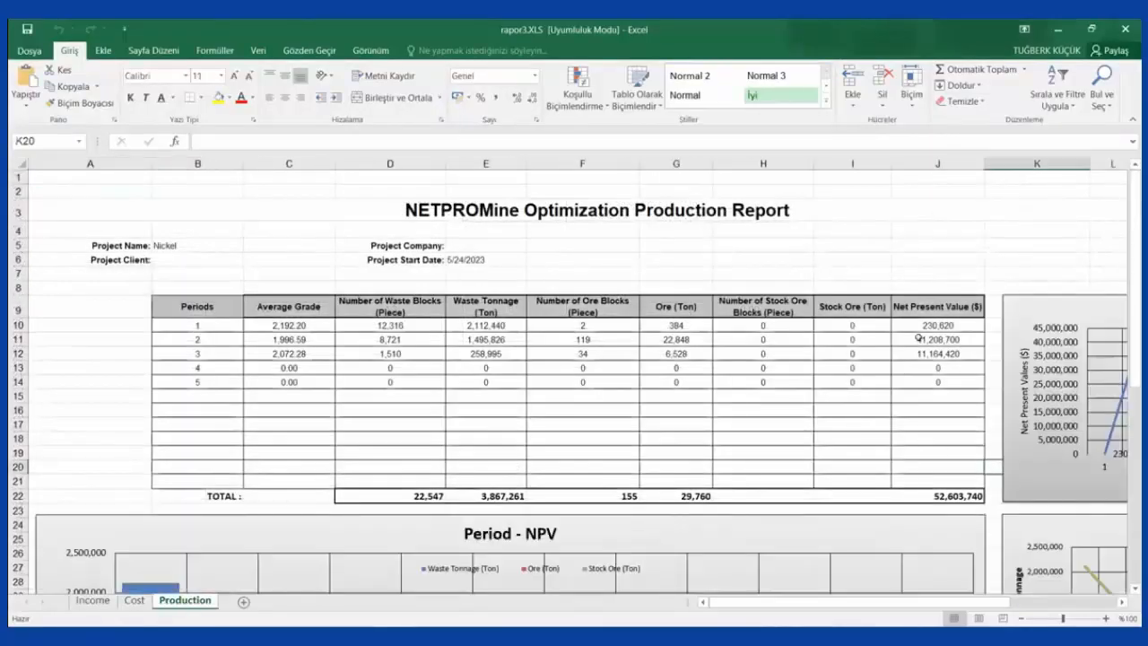
# Examine the net present values per period and their total in the optimization production report in Excel
pyautogui.moveTo(919, 337); pyautogui.dragTo(919, 353)
pyautogui.click(917, 410)
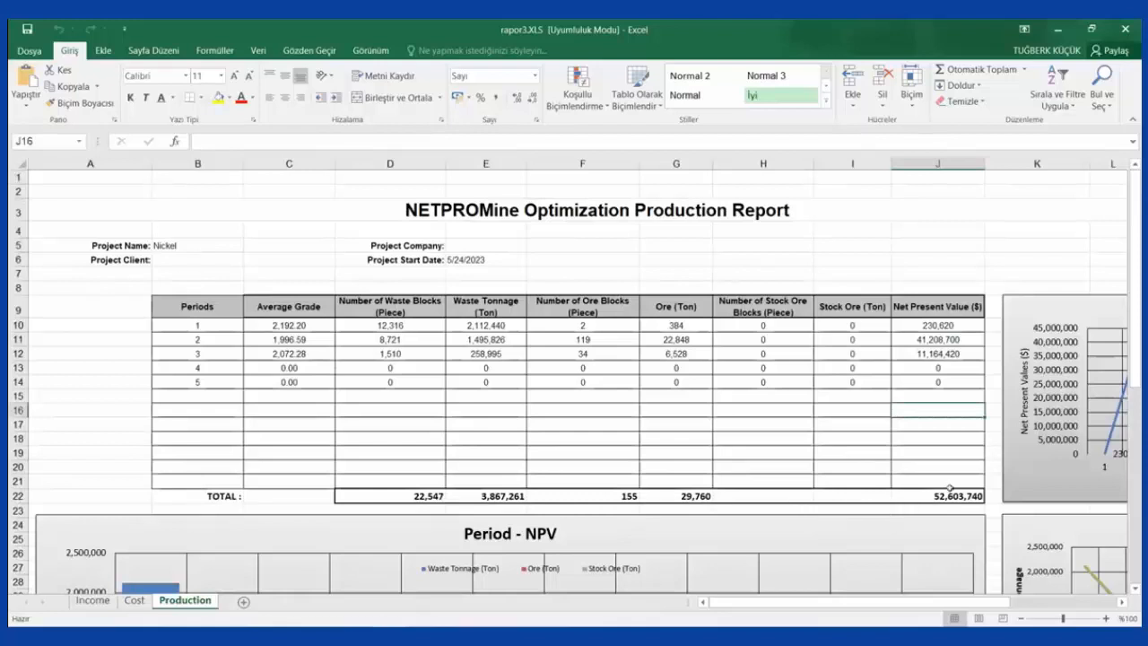
pyautogui.click(950, 492)
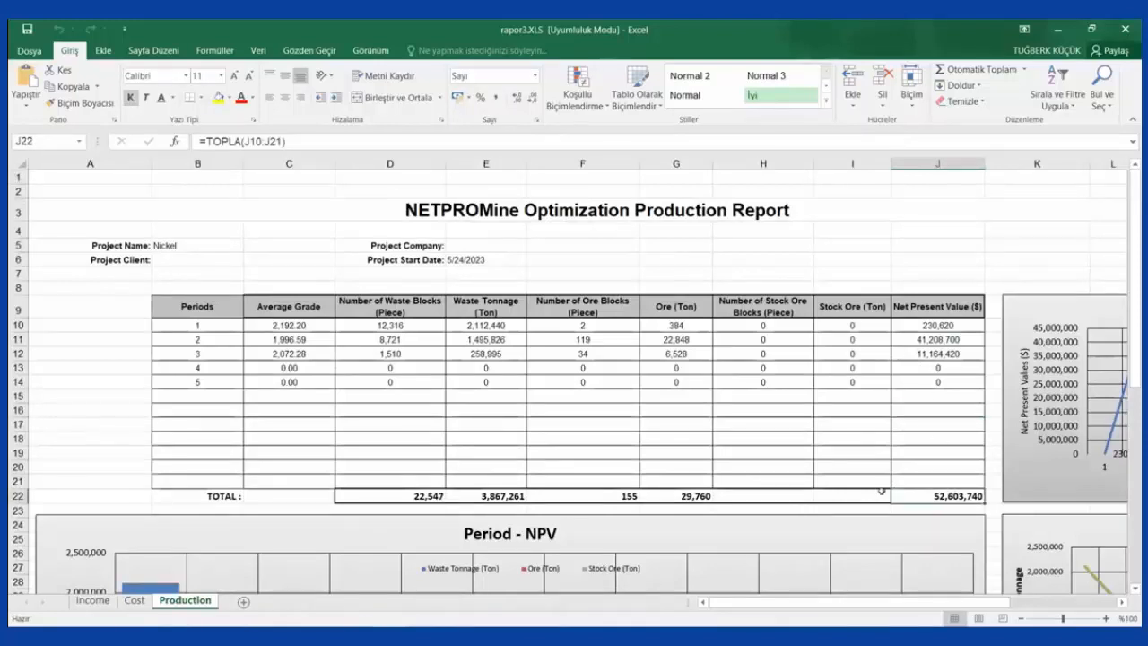
pyautogui.click(703, 441)
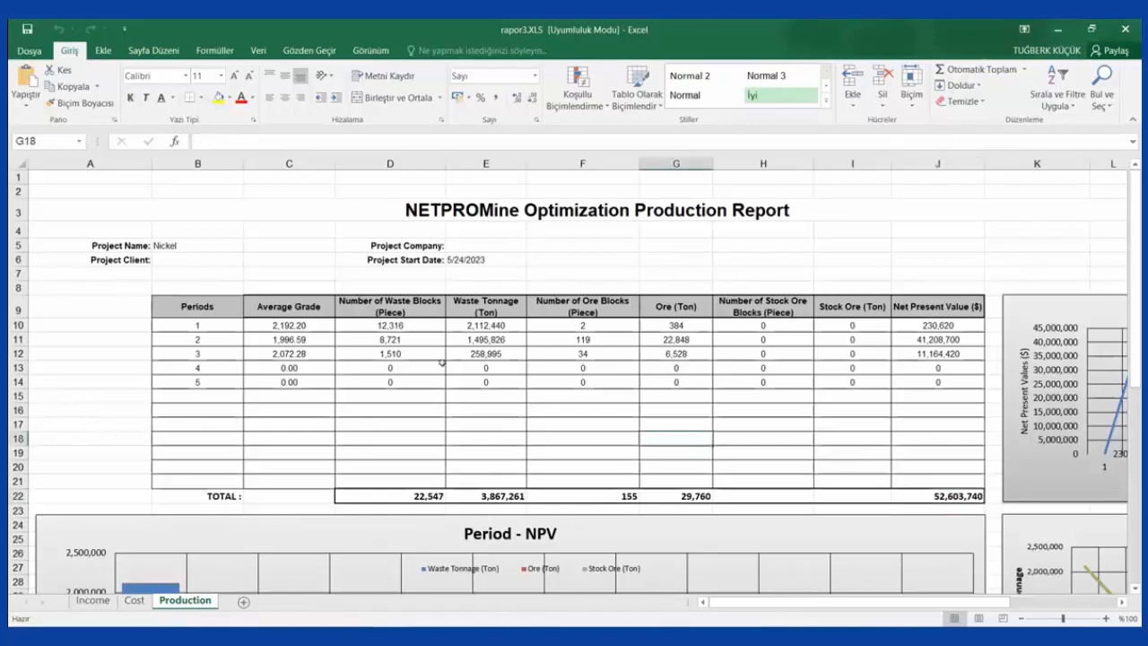
# Compare the net present values of periods 1 to 3 with their total in the production report
pyautogui.moveTo(905, 324); pyautogui.dragTo(914, 349)
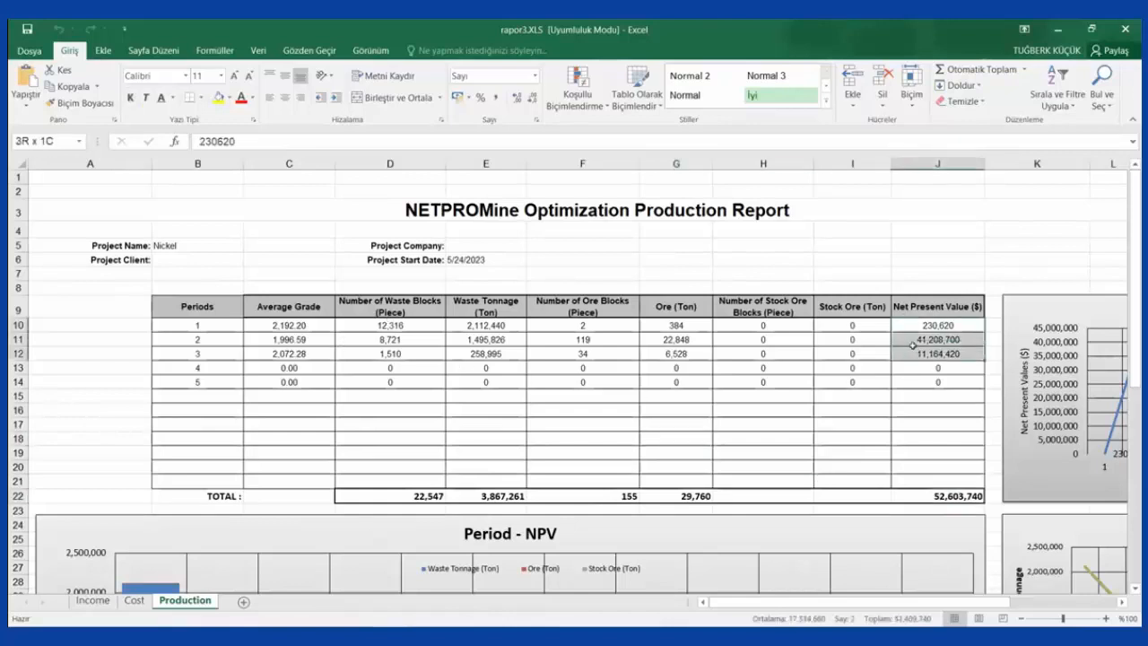
pyautogui.click(868, 394)
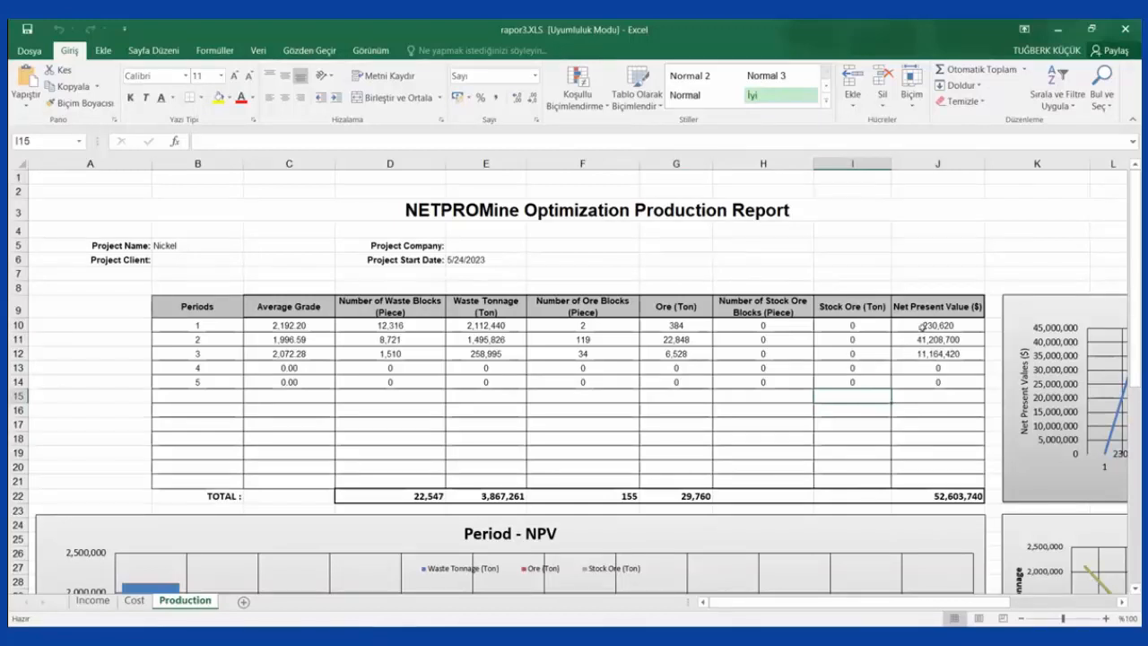
pyautogui.moveTo(923, 327); pyautogui.dragTo(921, 356)
pyautogui.click(937, 409)
pyautogui.click(958, 499)
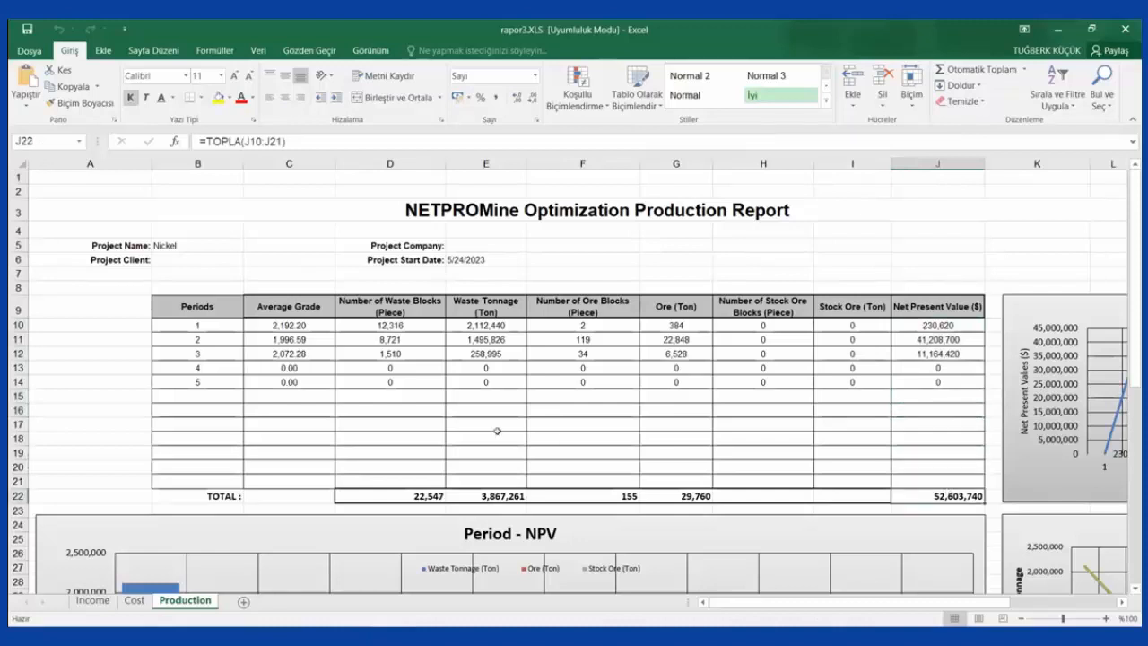
pyautogui.click(852, 439)
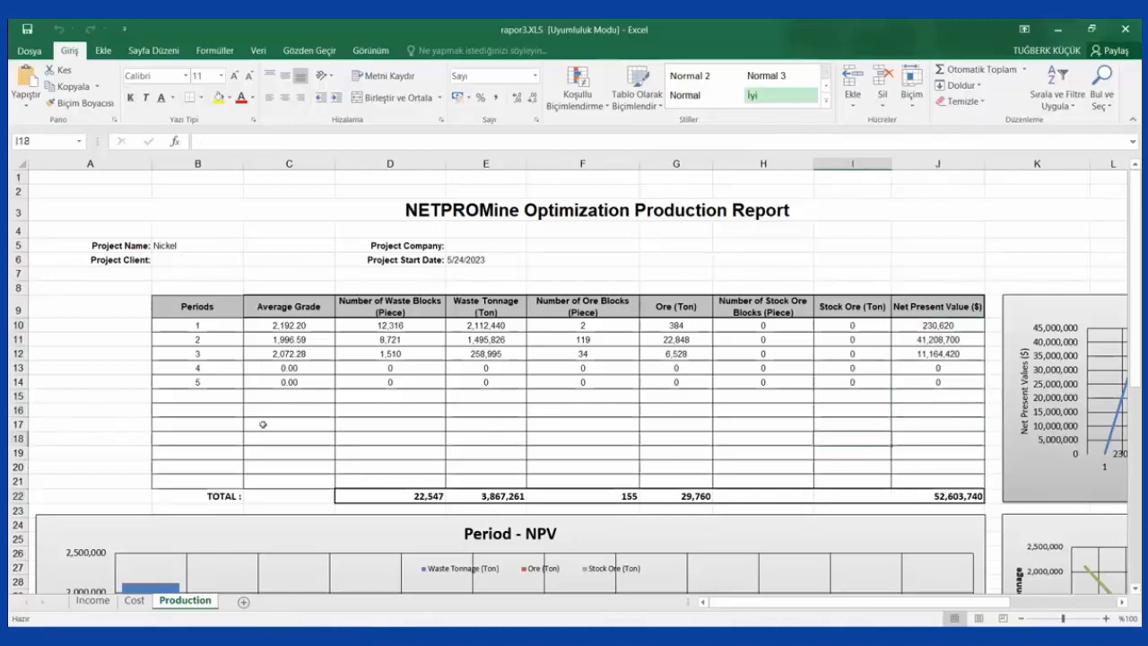
# Examine the ore tonnages, block counts and average grades of periods 1 to 3, and close the Excel report
pyautogui.moveTo(686, 325); pyautogui.dragTo(685, 354)
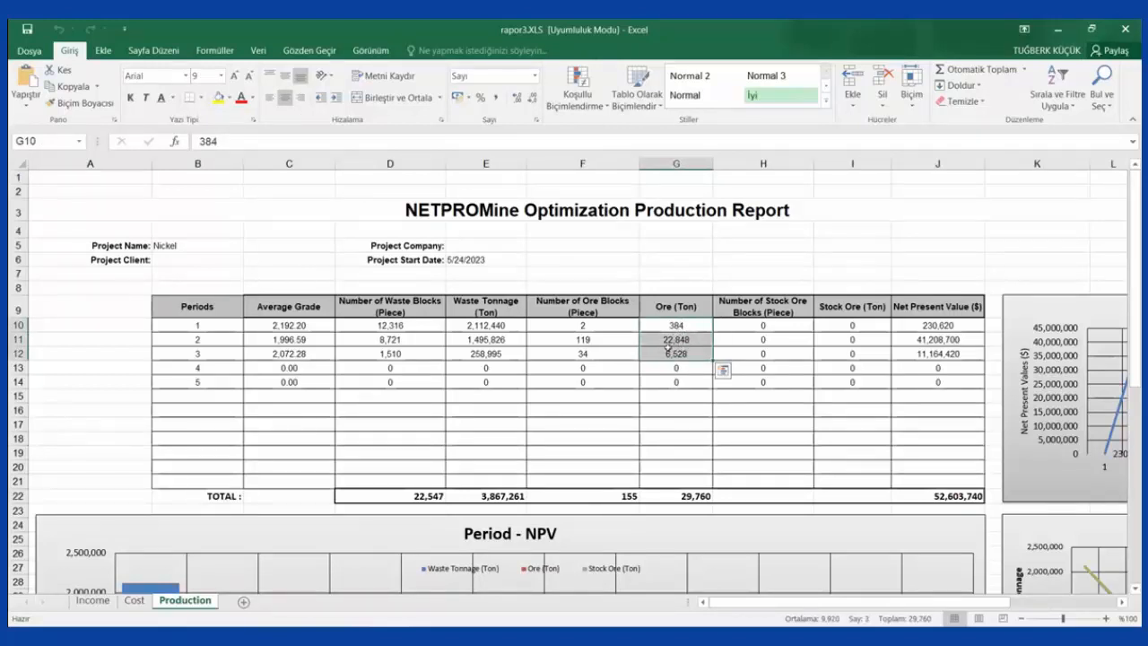
pyautogui.click(725, 464)
pyautogui.scroll(-1, 725, 463)
pyautogui.scroll(1, 718, 462)
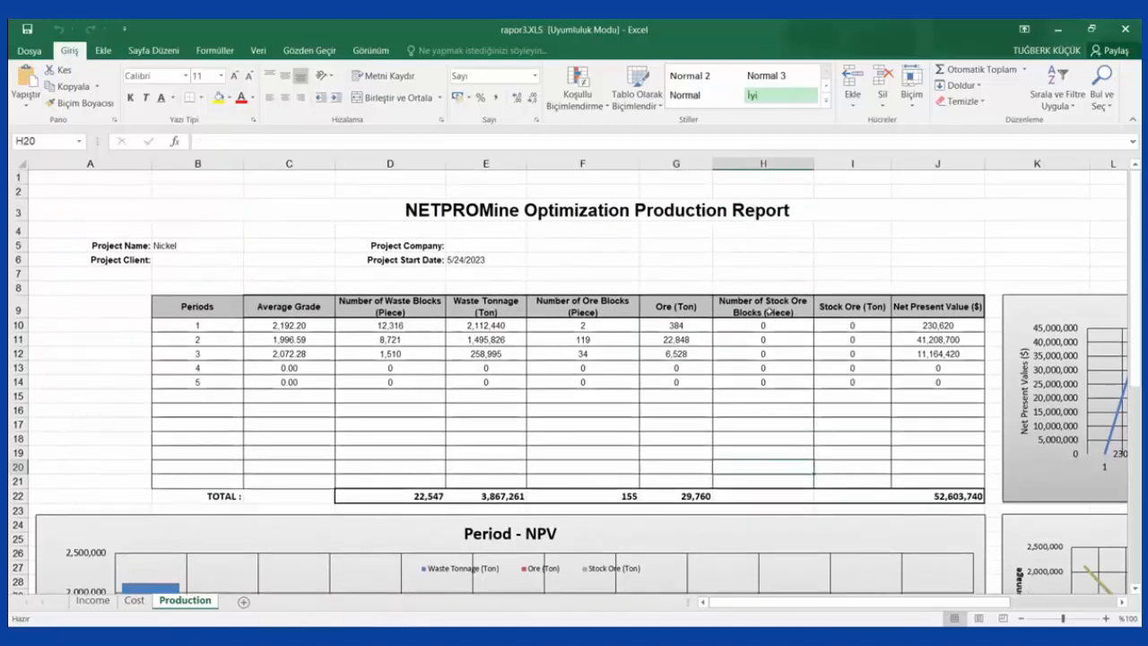
pyautogui.moveTo(682, 323); pyautogui.dragTo(279, 357)
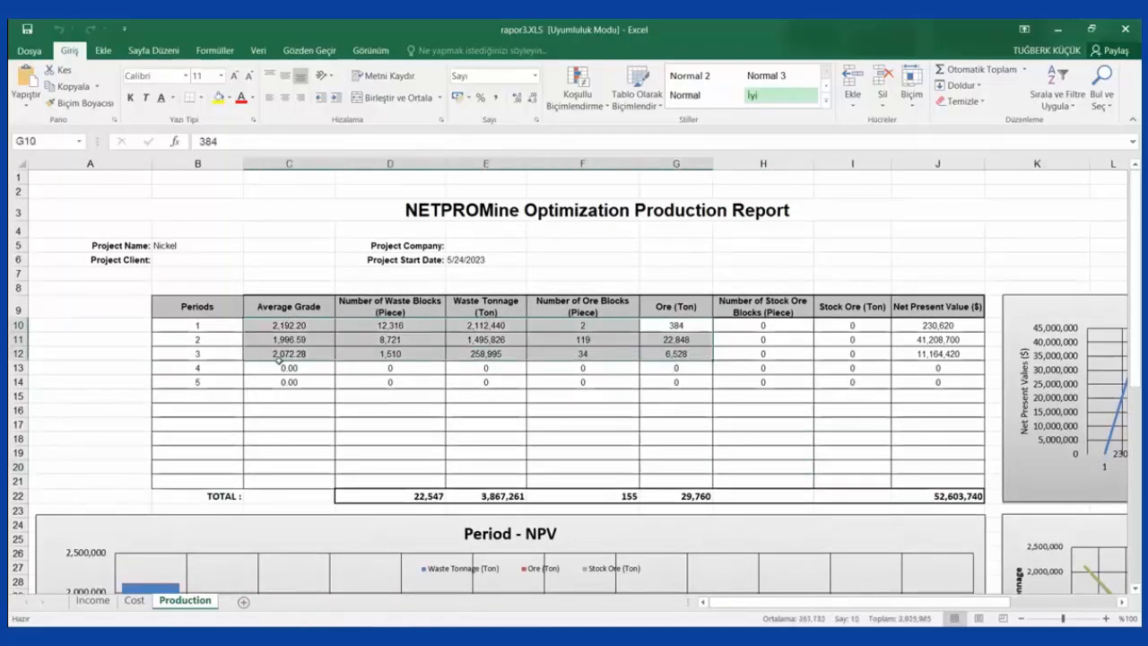
pyautogui.click(763, 479)
pyautogui.click(1126, 29)
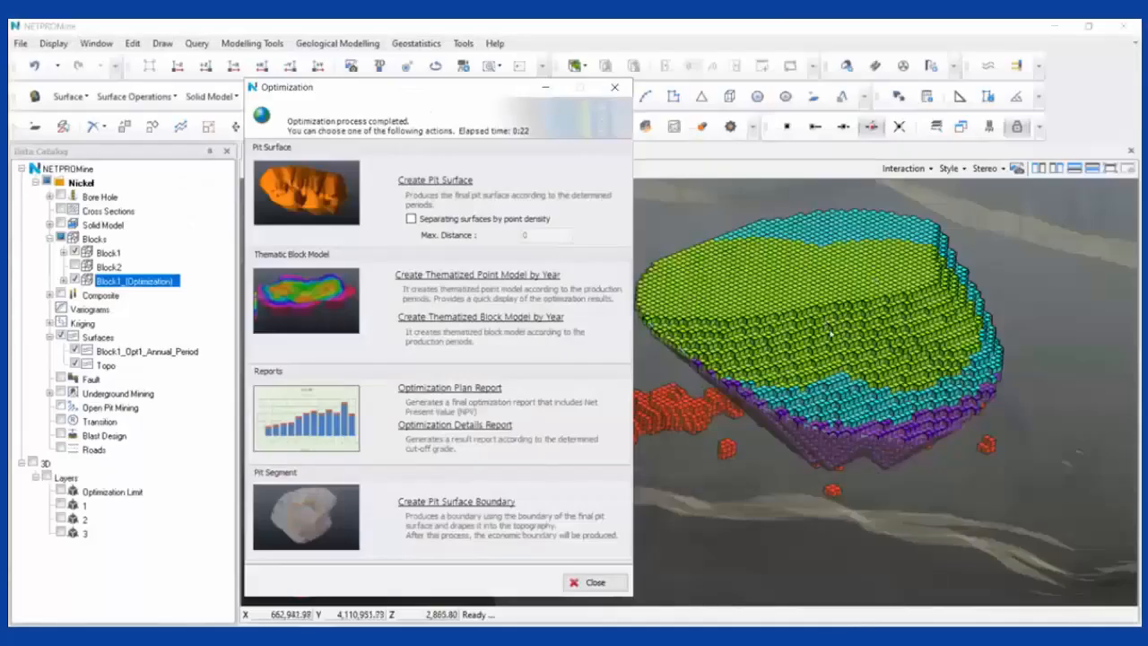
# Inspect the yearly block model in 3D, close the optimization results and hide the Block1_(Optimization) block model
pyautogui.scroll(2, 954, 375)
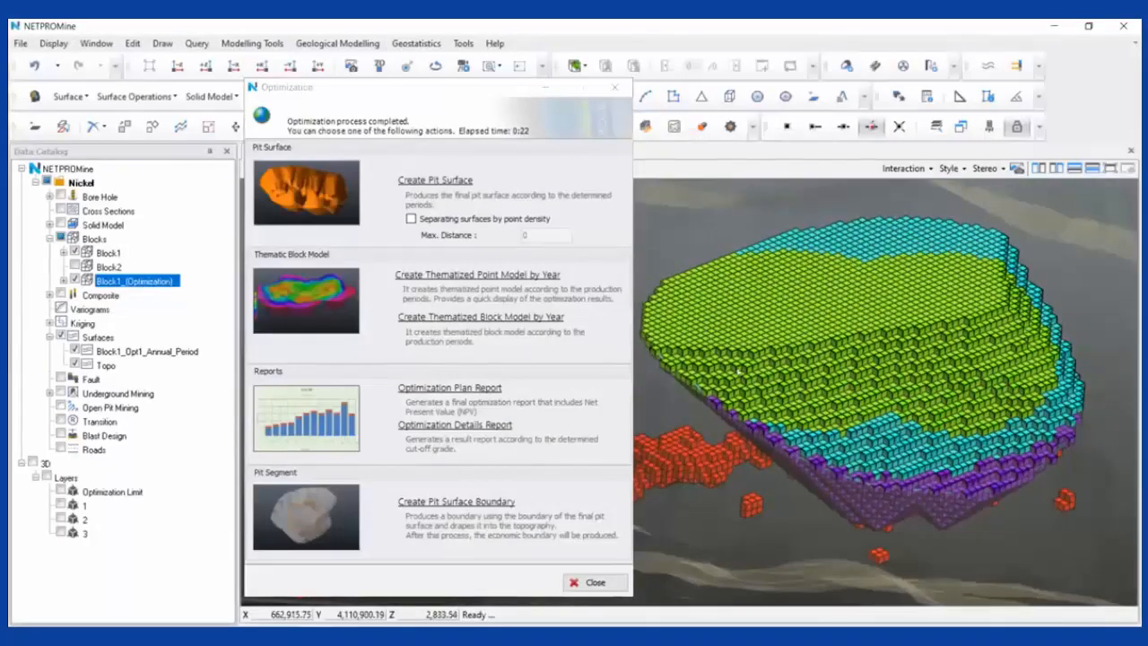
pyautogui.scroll(-3, 937, 422)
pyautogui.moveTo(813, 347); pyautogui.dragTo(812, 387, button='middle')
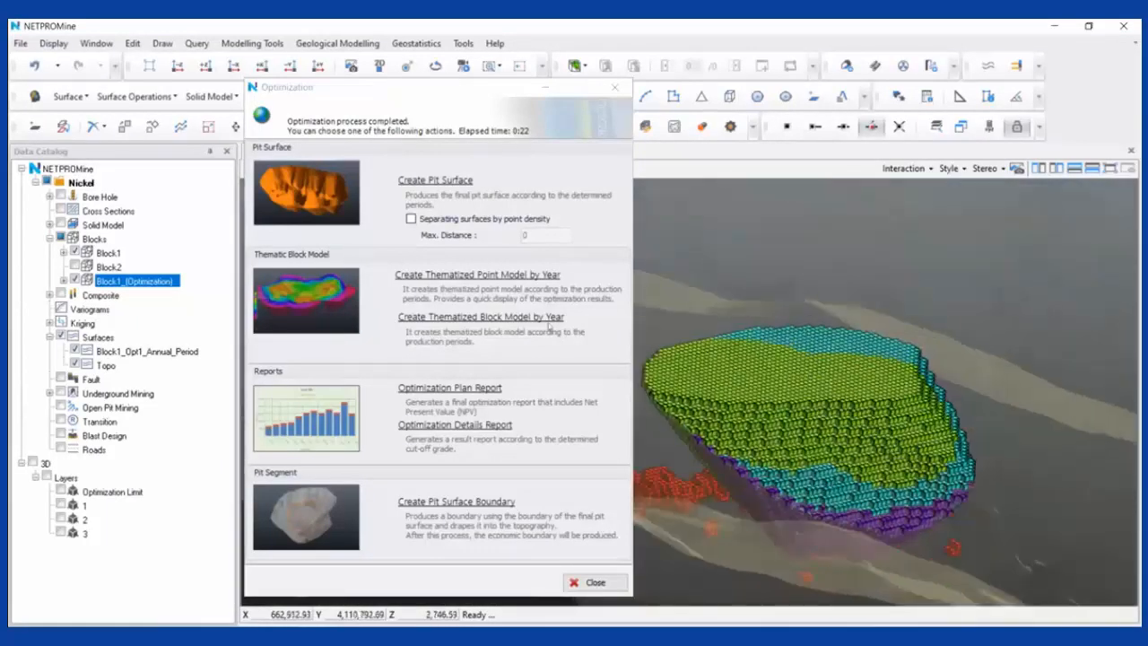
pyautogui.click(616, 87)
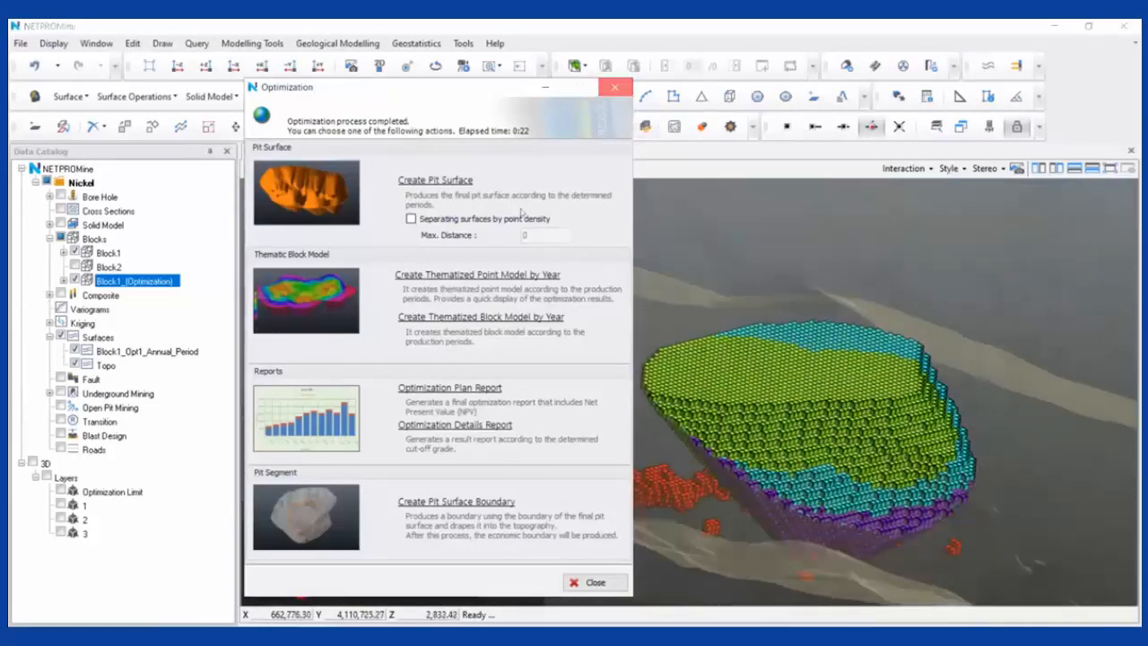
pyautogui.click(144, 251)
pyautogui.click(118, 281)
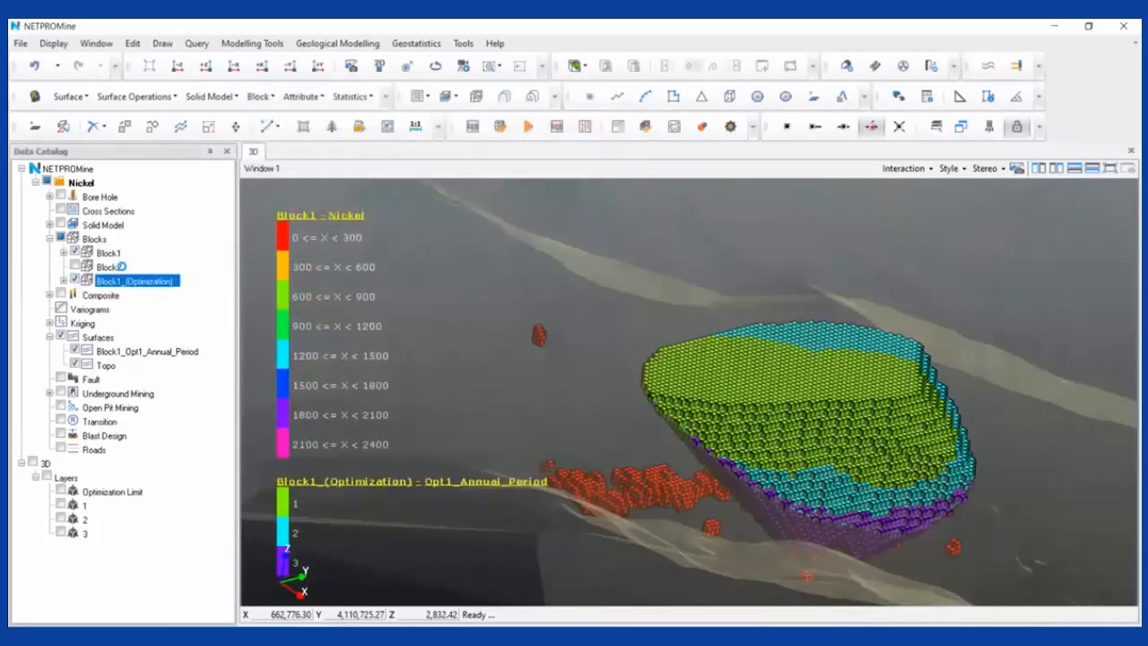
# Set the mining capacity to 1,000,000 ton/year in Block1's optimization settings
pyautogui.rightClick(134, 253)
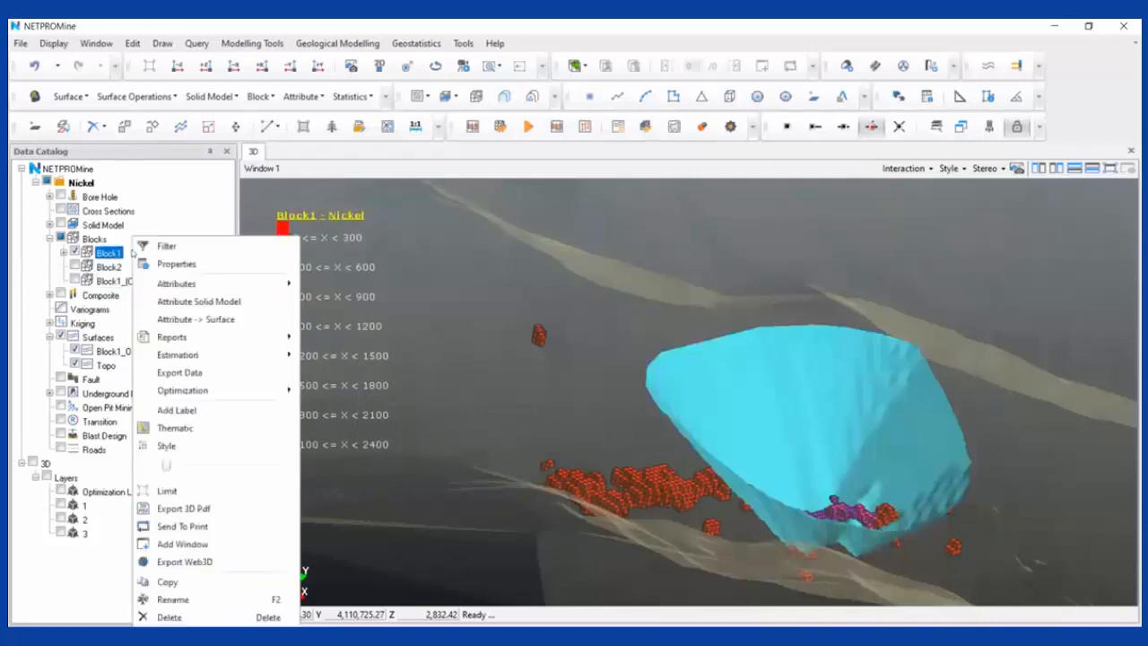
pyautogui.moveTo(248, 392)
pyautogui.click(368, 391)
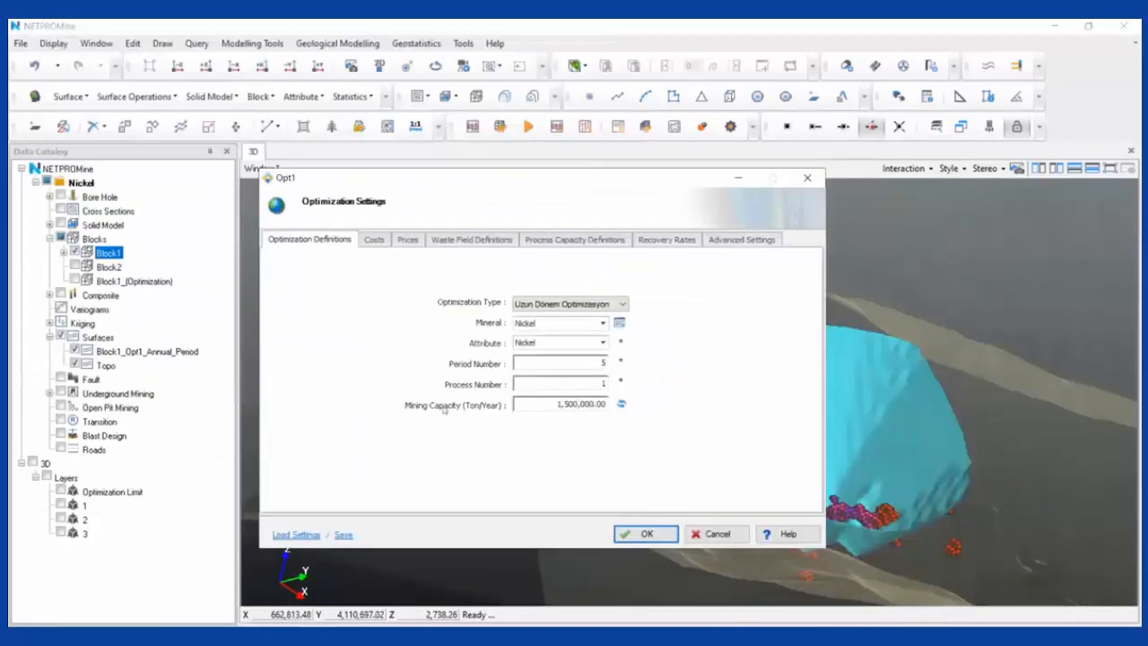
pyautogui.moveTo(543, 405); pyautogui.dragTo(693, 412)
pyautogui.write('1000000')
pyautogui.write('000')
pyautogui.moveTo(638, 405); pyautogui.dragTo(656, 424)
# Set the nickel mineral price to 0.1 $/g and save the optimization settings
pyautogui.click(407, 240)
pyautogui.click(500, 284)
pyautogui.click(496, 269)
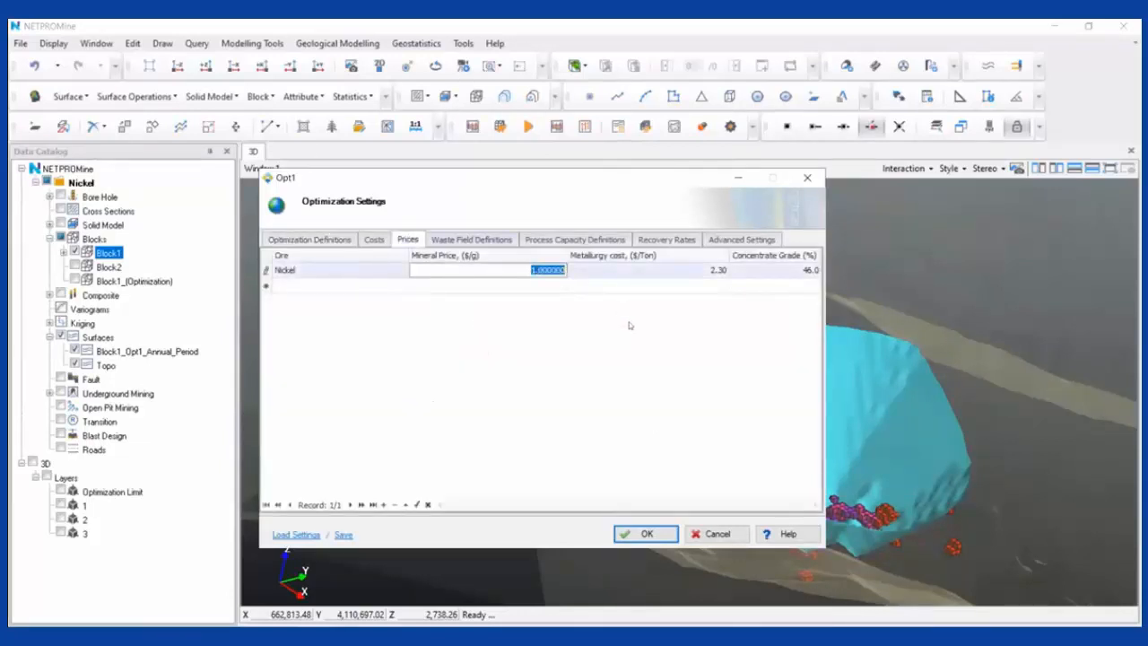
pyautogui.write('0.15')
pyautogui.click(655, 535)
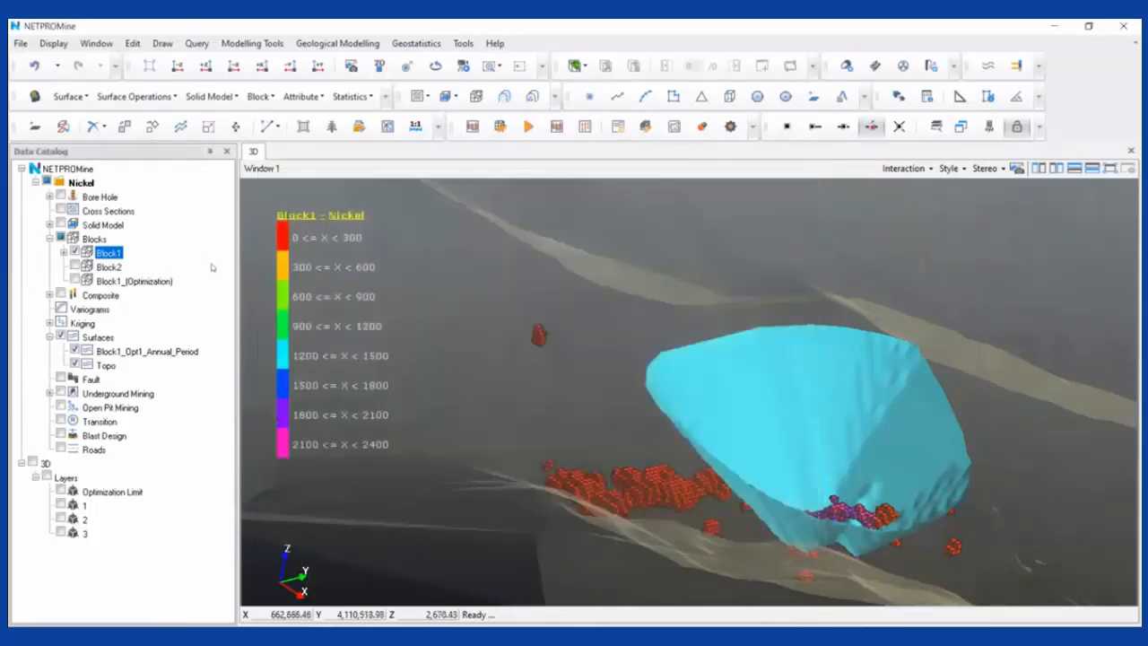
# Run the optimization of Block1 with the changed mining capacity and nickel price, accepting the summarized input values
pyautogui.rightClick(107, 255)
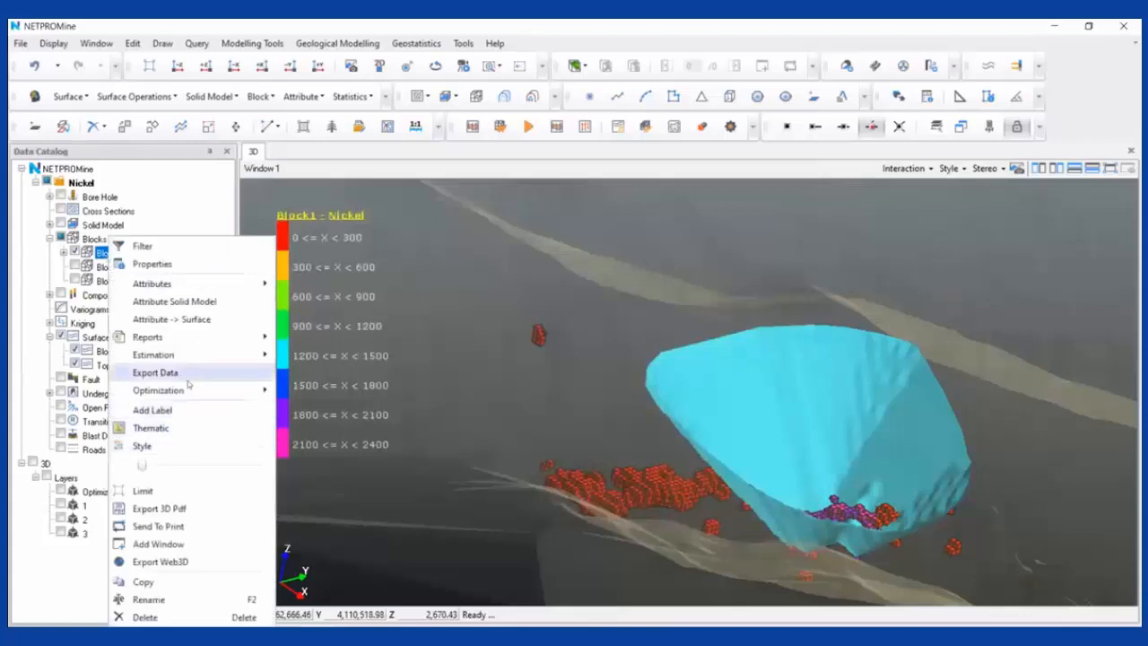
pyautogui.moveTo(199, 392)
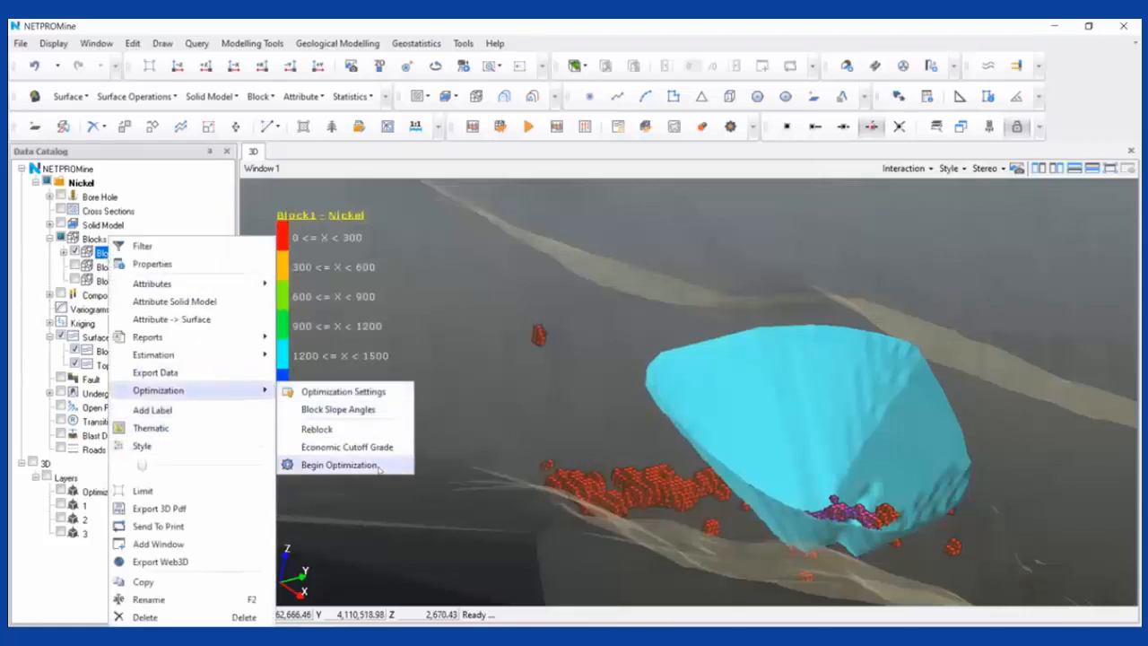
pyautogui.click(339, 465)
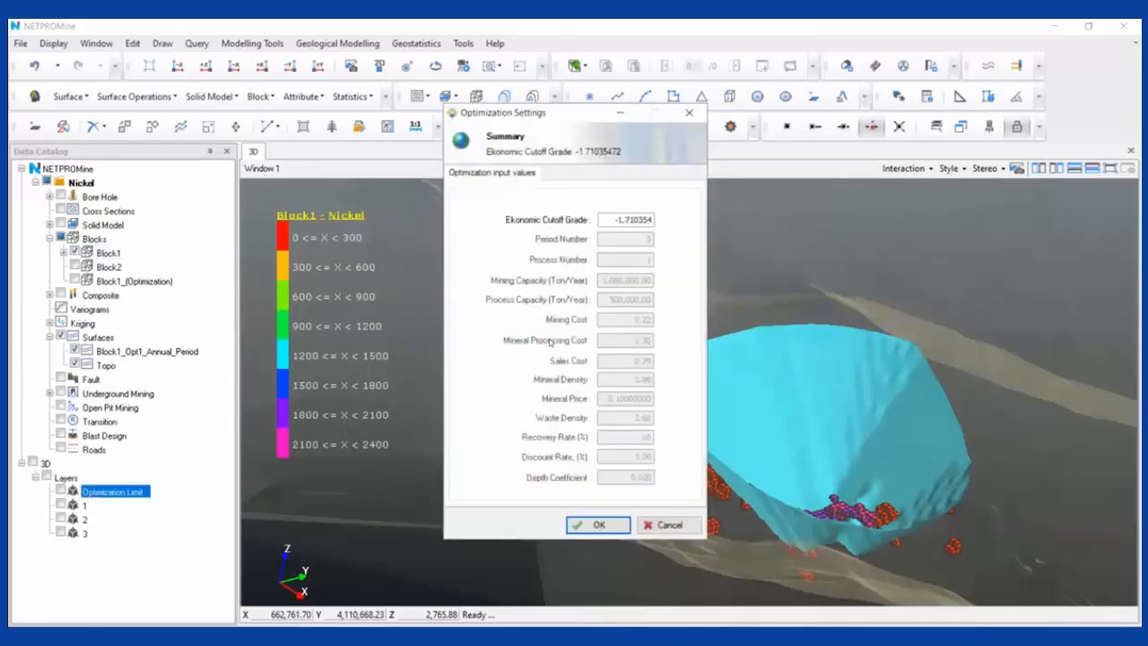
pyautogui.click(599, 525)
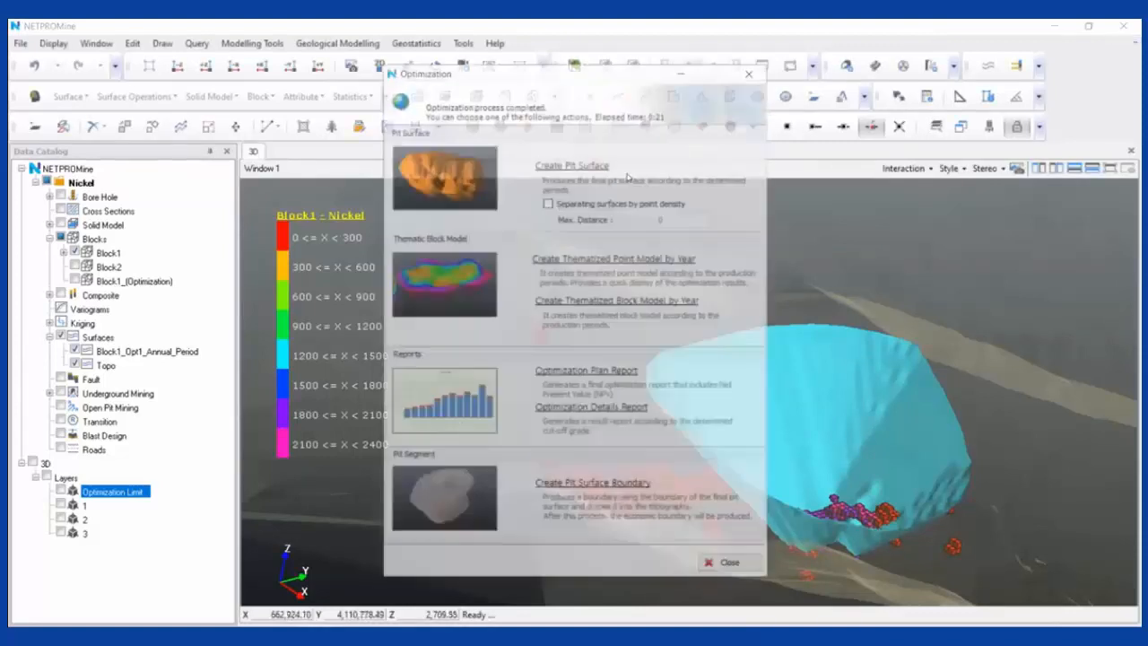
# Create the pit surface from the new optimization, inspect it in 3D and close the optimization results
pyautogui.click(579, 164)
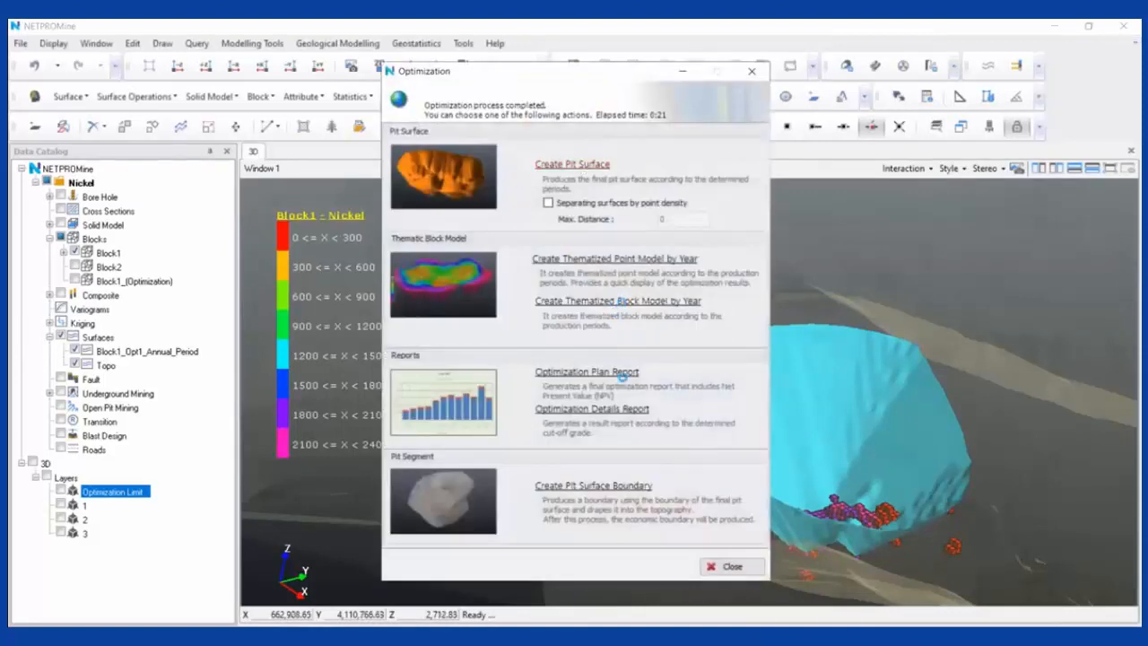
pyautogui.moveTo(973, 389); pyautogui.dragTo(892, 418)
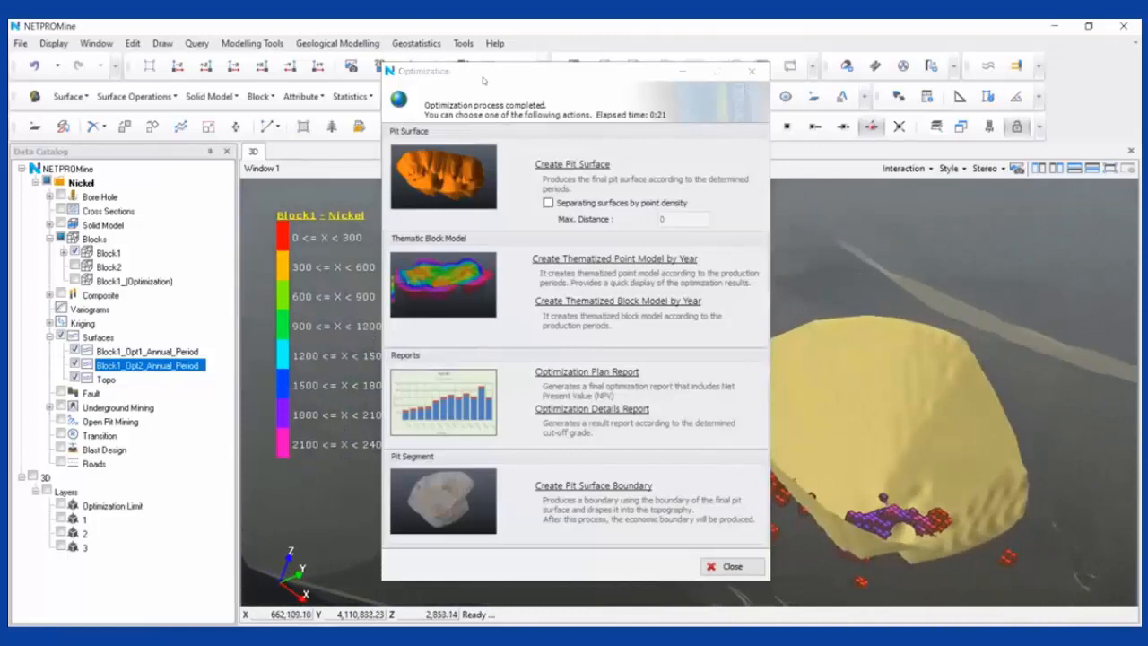
pyautogui.moveTo(483, 81); pyautogui.dragTo(380, 93)
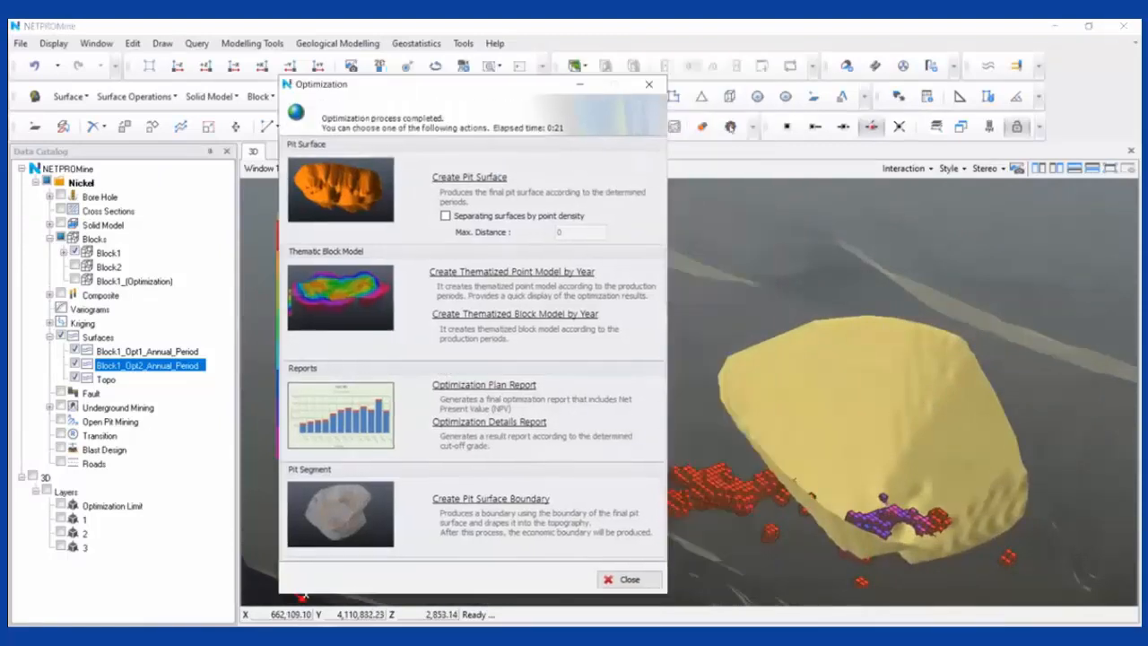
pyautogui.click(650, 86)
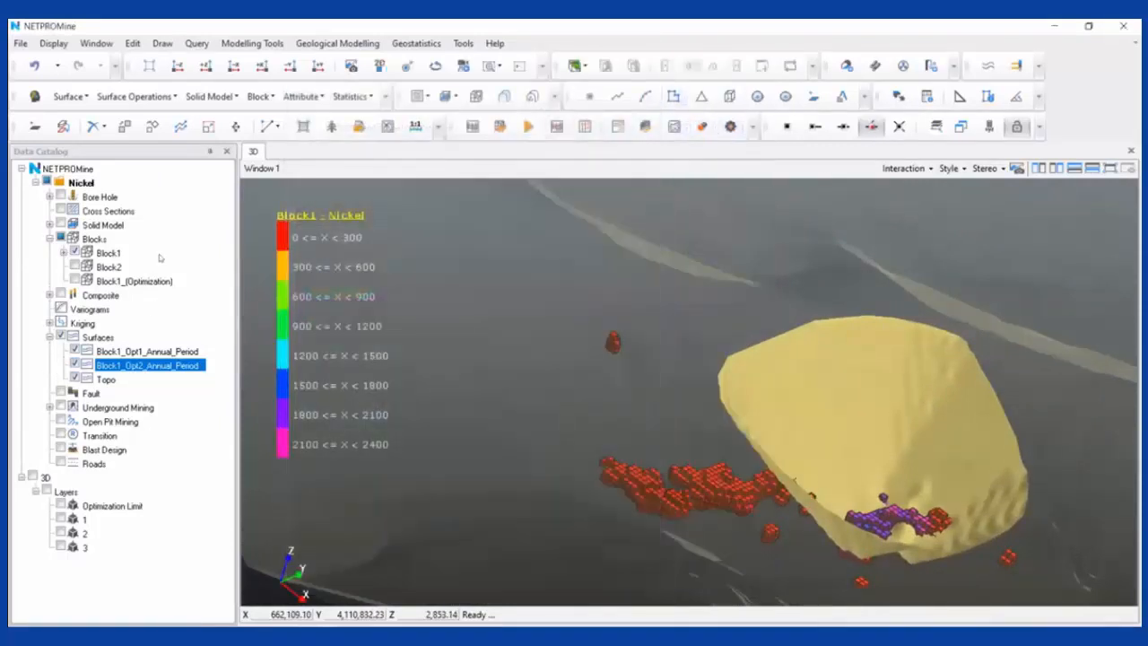
# Hide the Block1_Opt2_Annual_Period surface and set the nickel mineral price to 0.01 $/g in Block1's optimization settings
pyautogui.click(160, 253)
pyautogui.rightClick(160, 252)
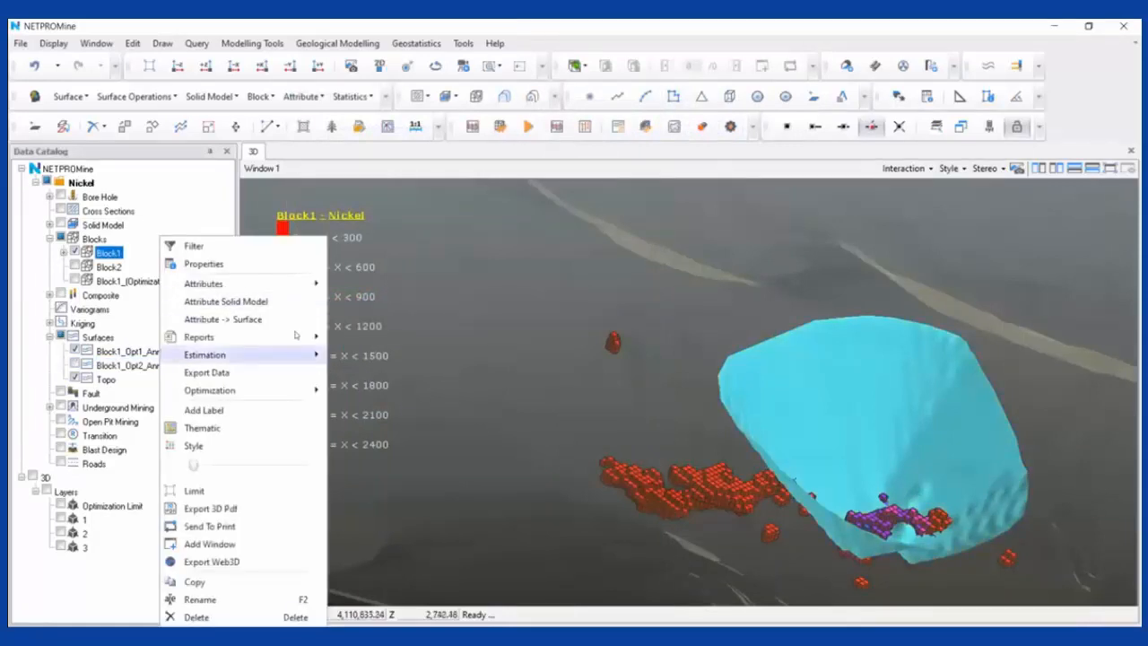
pyautogui.moveTo(269, 390)
pyautogui.click(381, 389)
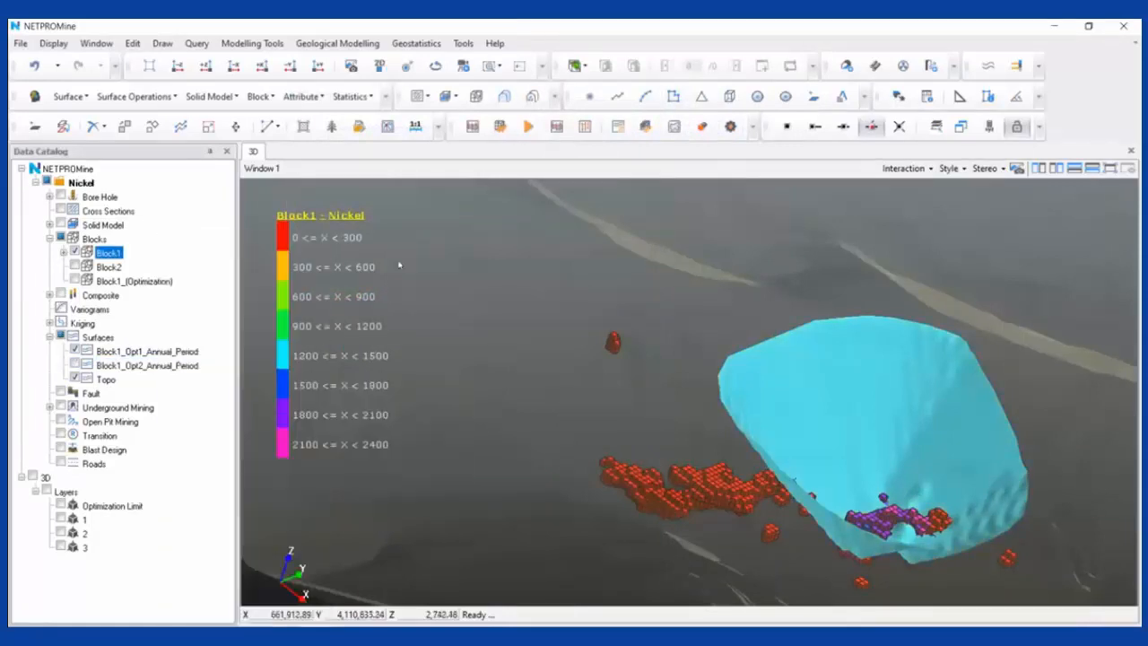
pyautogui.click(217, 147)
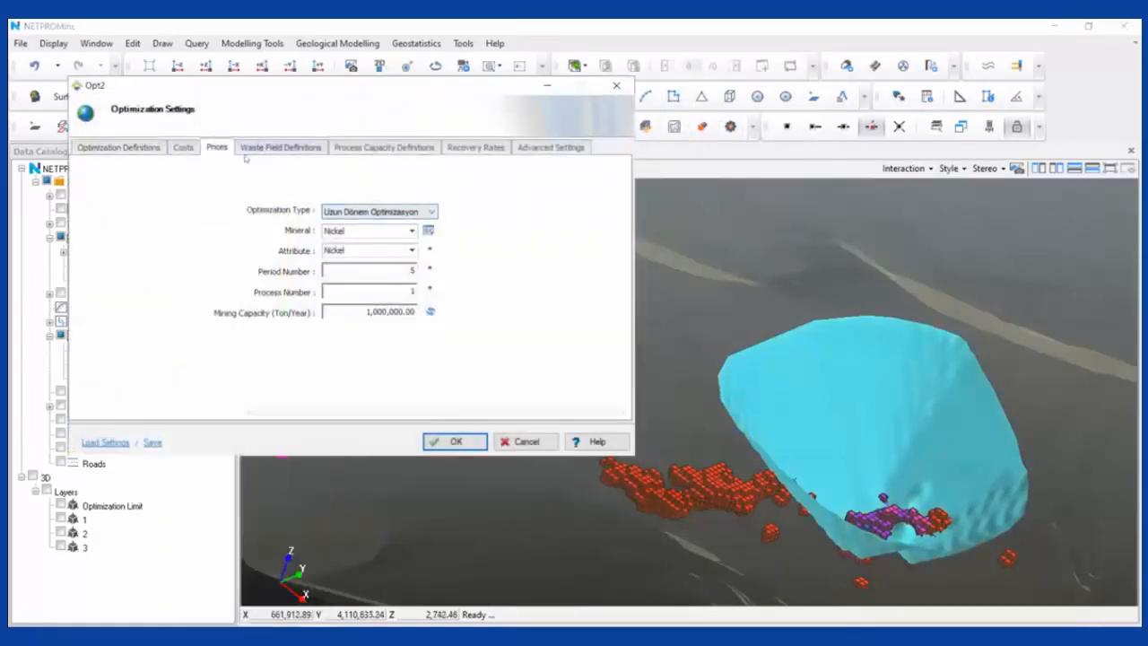
pyautogui.click(340, 178)
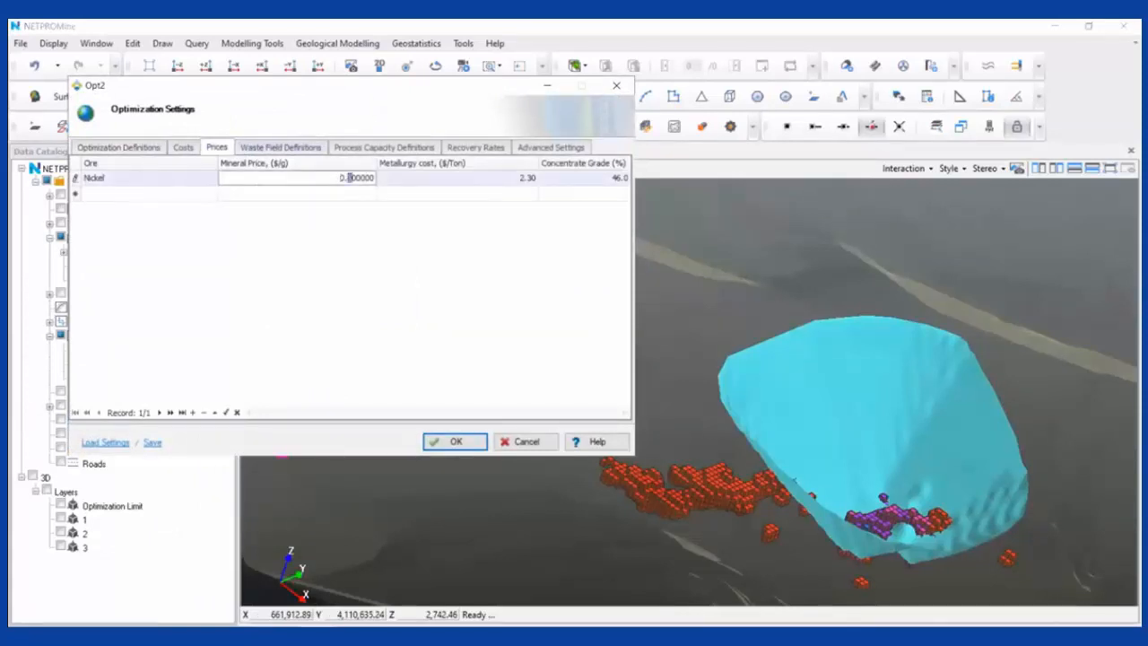
pyautogui.write('01')
pyautogui.press('Return')
pyautogui.press('Return')
# Run Block1's optimization again at the 0.01 $/g nickel price, using the Topo surface and accepting the summarized inputs
pyautogui.rightClick(137, 254)
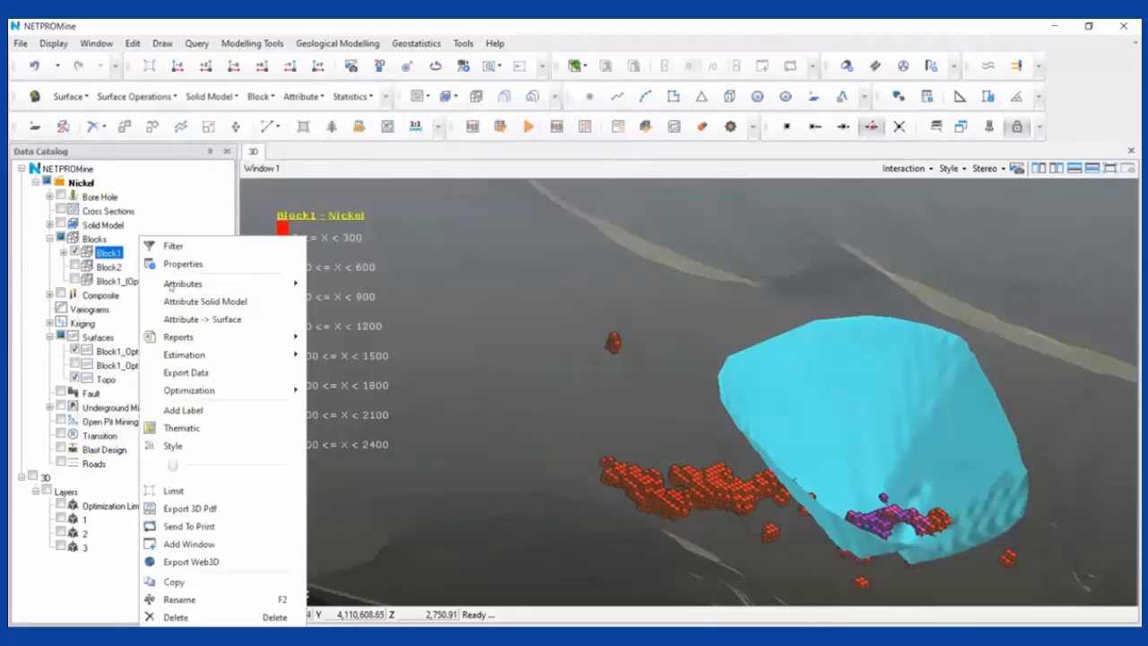
pyautogui.moveTo(269, 390)
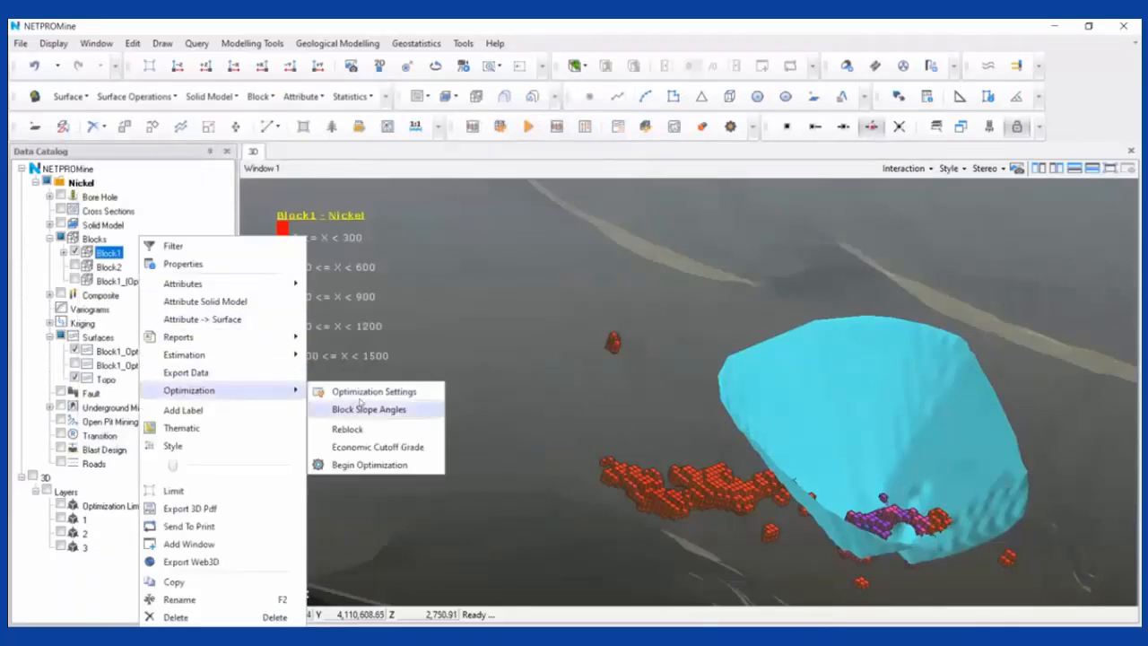
pyautogui.click(406, 465)
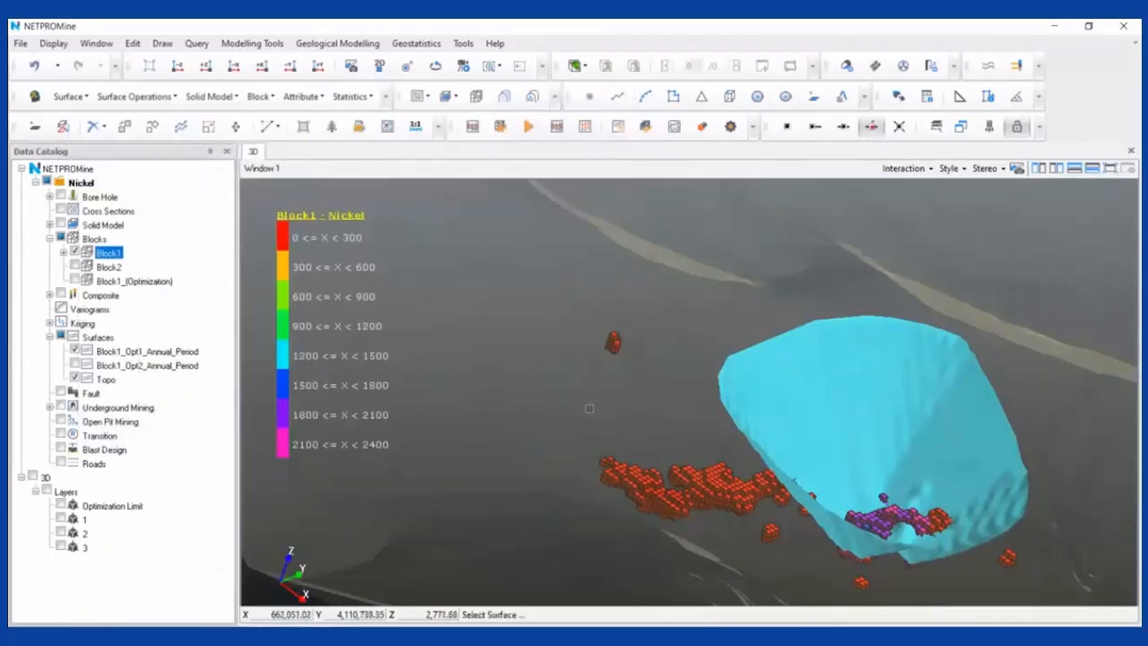
pyautogui.click(555, 396)
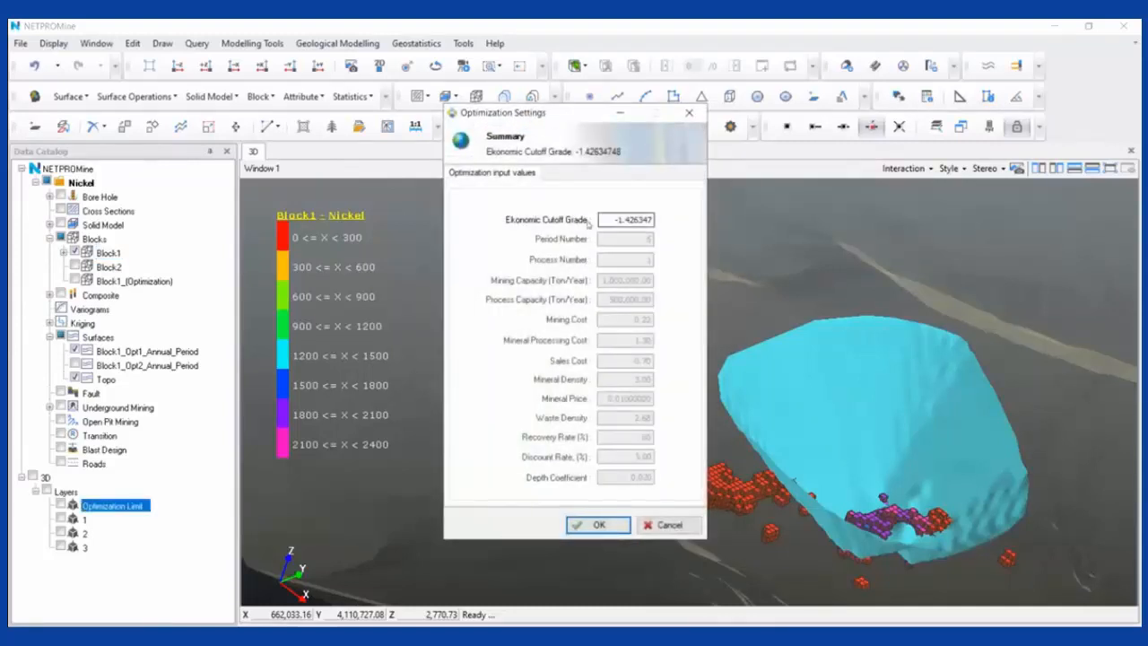
pyautogui.click(592, 525)
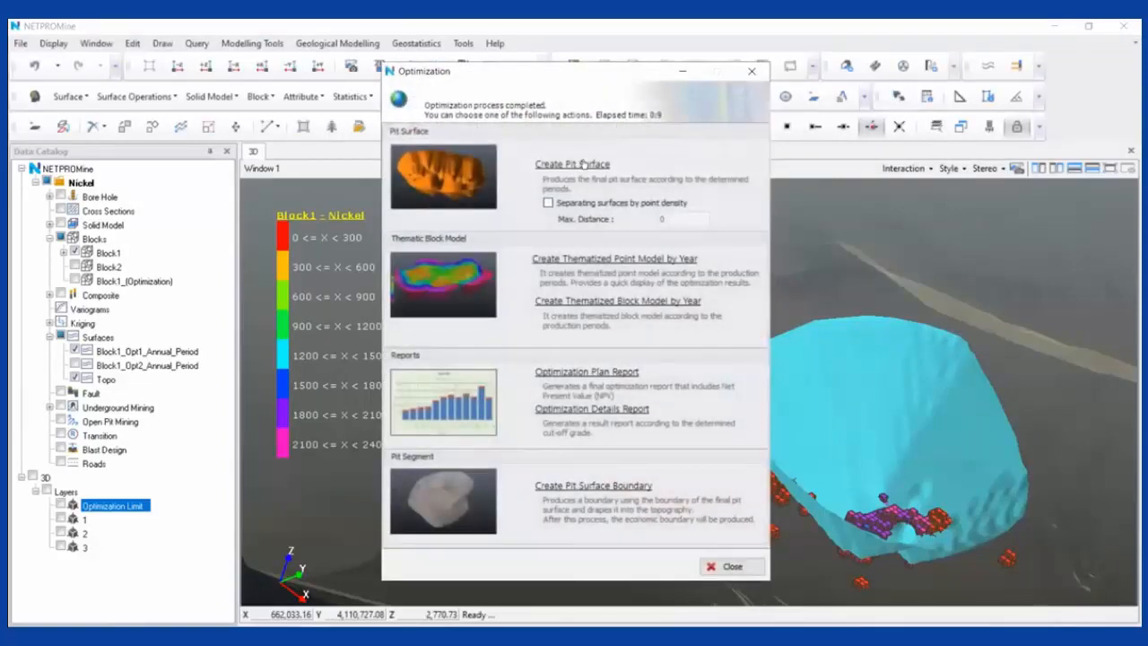
# Try to create the pit surface for the 0.01 $/g run, close the optimization results and check the 3D view
pyautogui.click(583, 164)
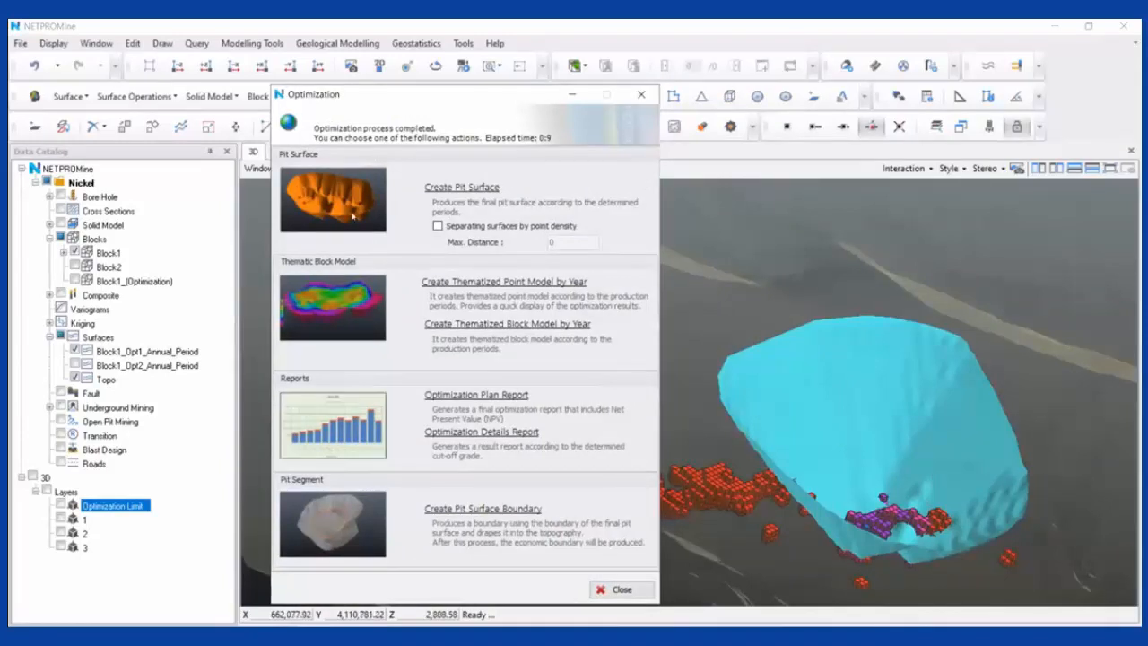
pyautogui.click(641, 94)
pyautogui.moveTo(689, 352); pyautogui.dragTo(491, 303, button='middle')
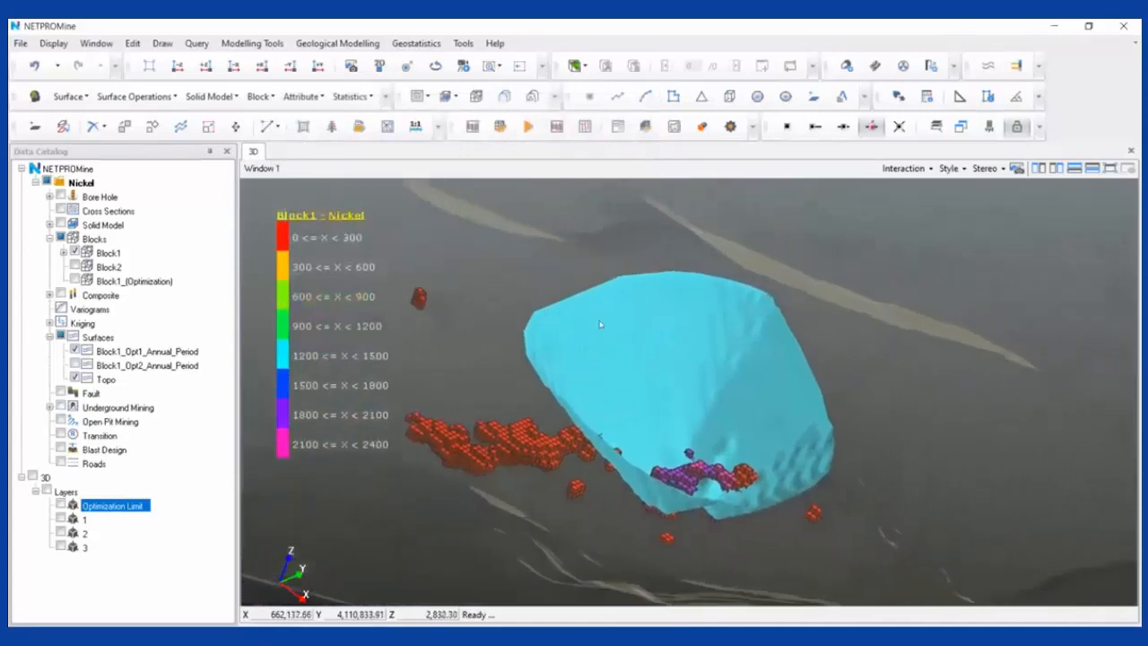
# Hide the Topo surface so the Block1_Opt1_Annual_Period pit surface stands alone with the Block1 model
pyautogui.moveTo(637, 380); pyautogui.dragTo(653, 424)
pyautogui.scroll(1, 643, 388)
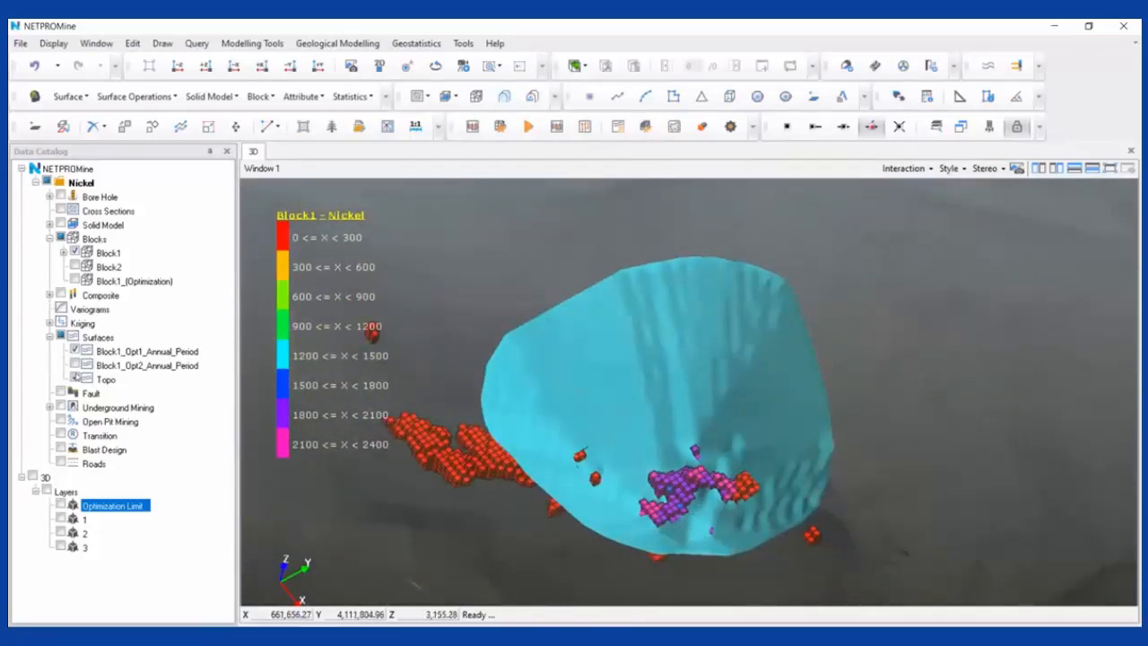
pyautogui.click(76, 377)
pyautogui.scroll(-3, 713, 392)
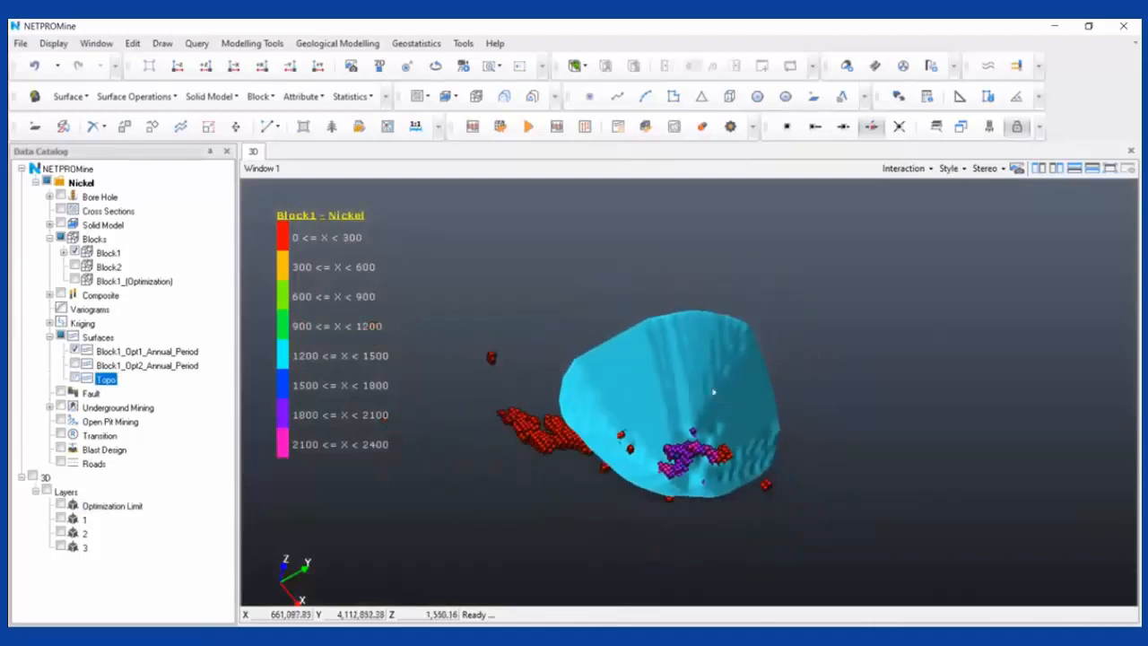
pyautogui.moveTo(712, 392); pyautogui.dragTo(708, 341)
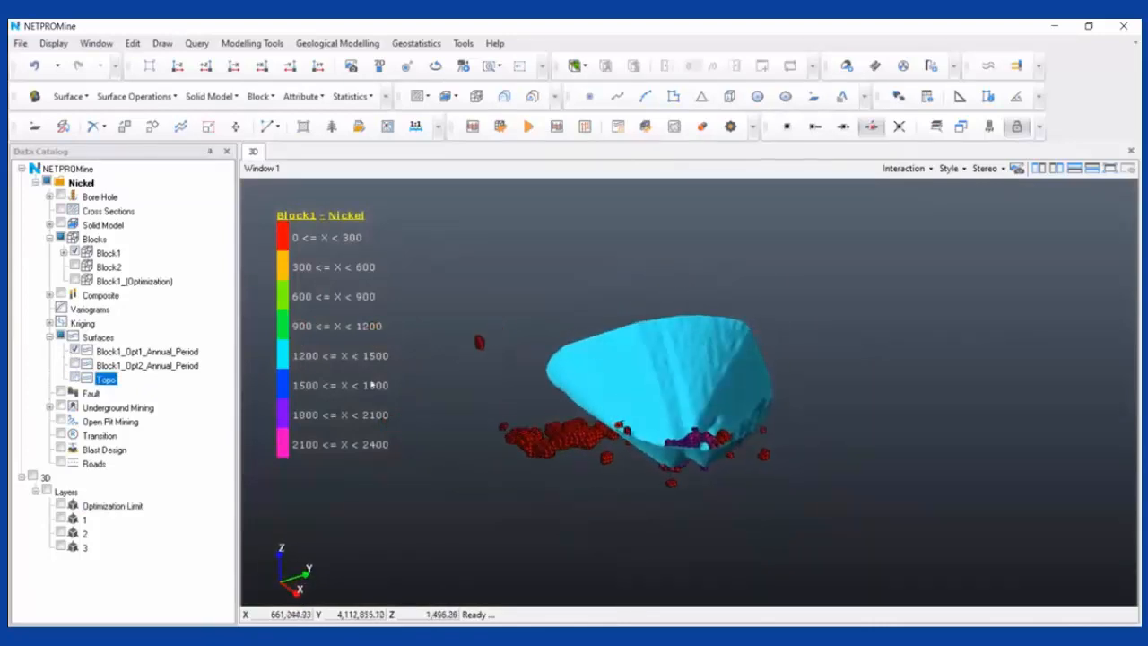
# Find the boundary of the Block1_Opt1_Annual_Period pit surface, outputting blast holes and external boundaries to the Surface Limit layer
pyautogui.click(146, 97)
pyautogui.click(218, 201)
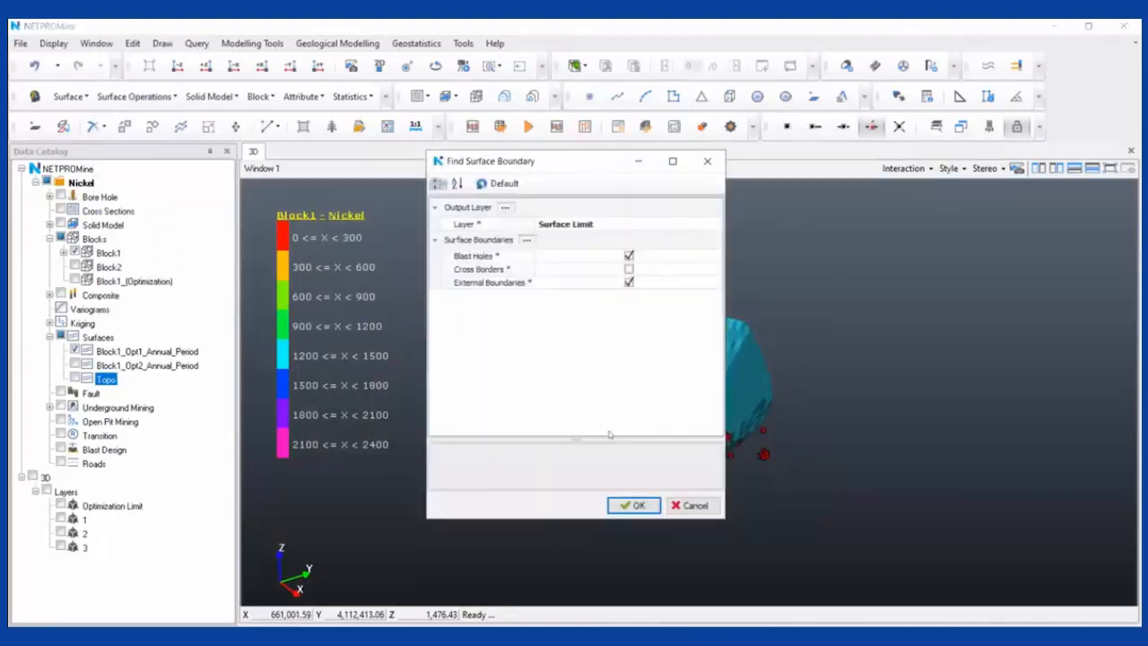
pyautogui.click(636, 504)
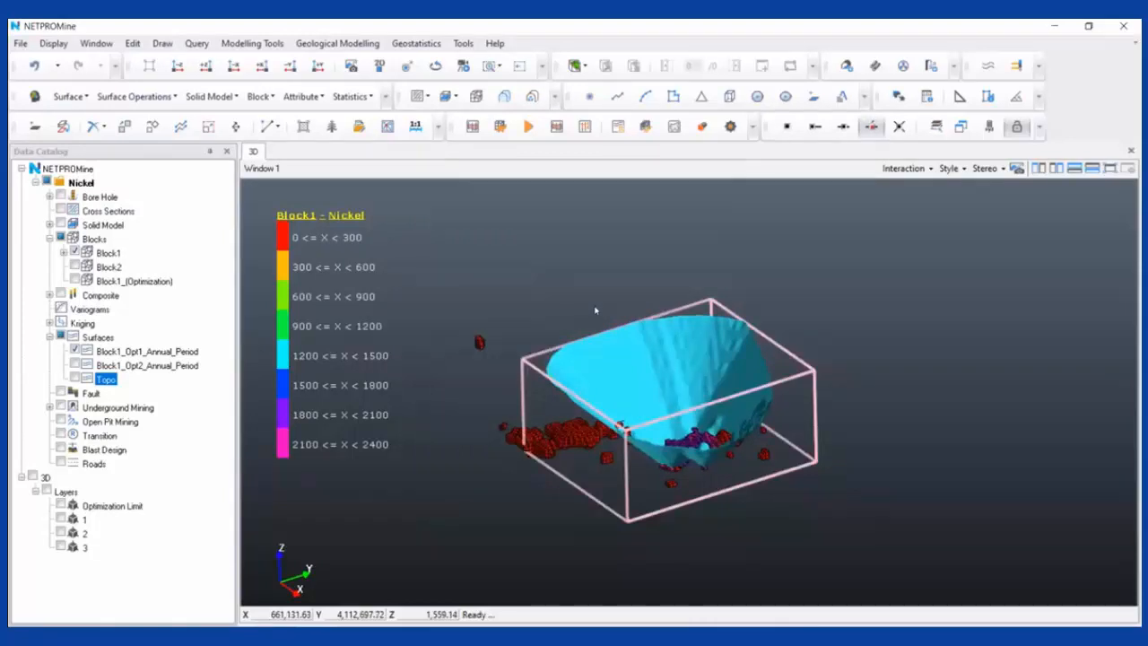
pyautogui.scroll(2, 592, 307)
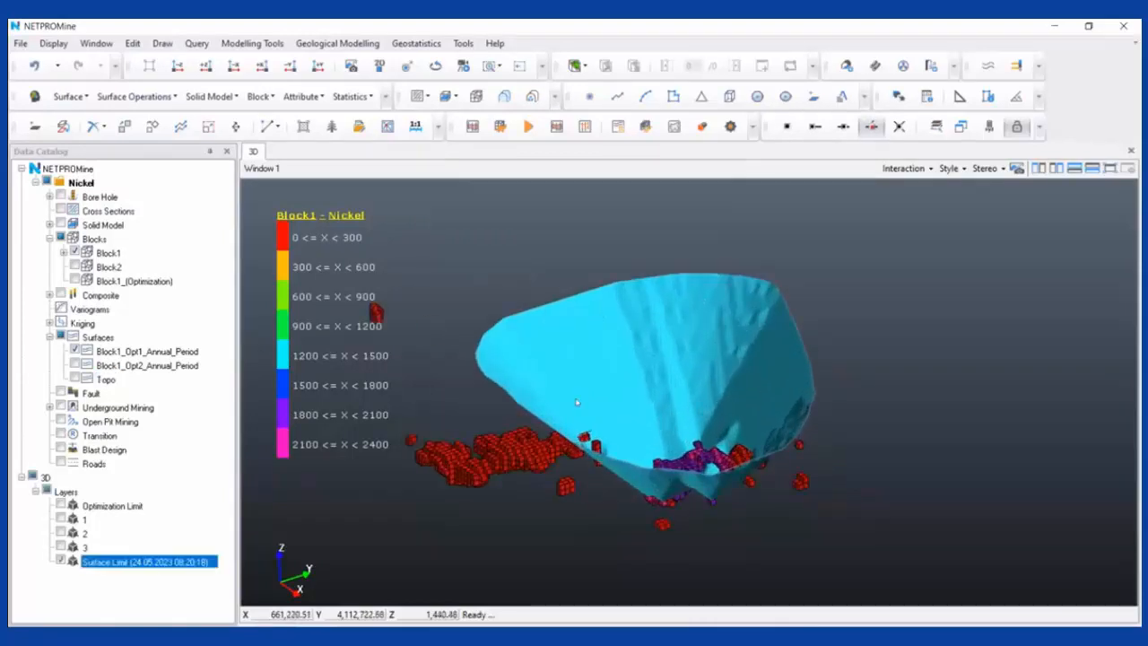
# Hide the Block1_Opt1_Annual_Period surface and show the Topo surface in plan view
pyautogui.click(76, 351)
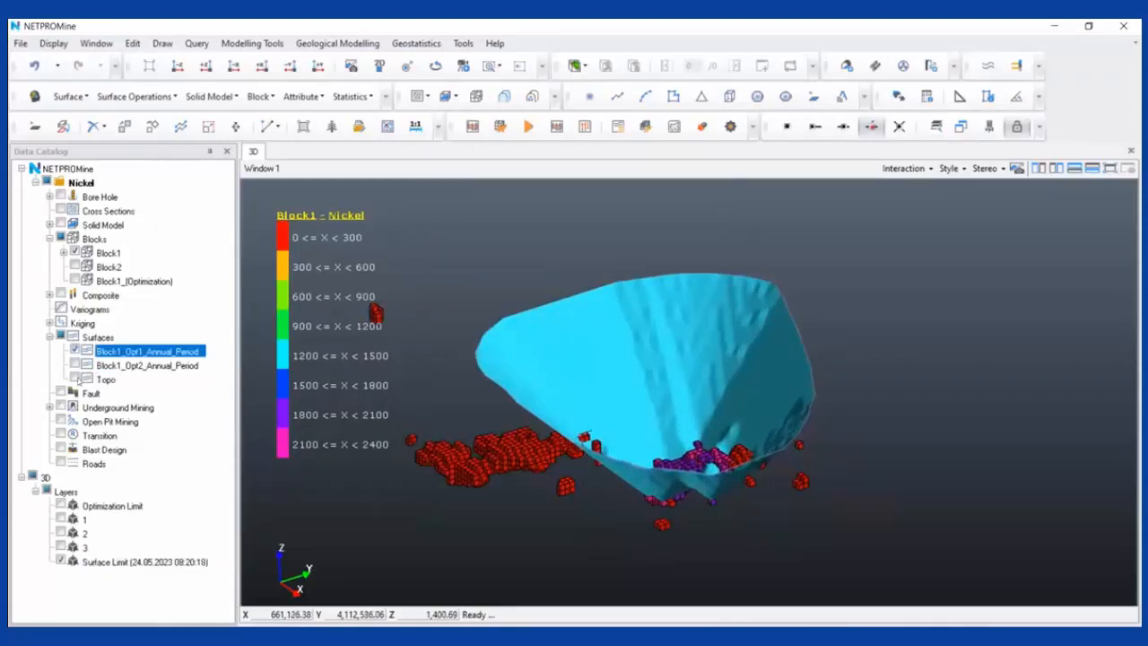
pyautogui.click(76, 379)
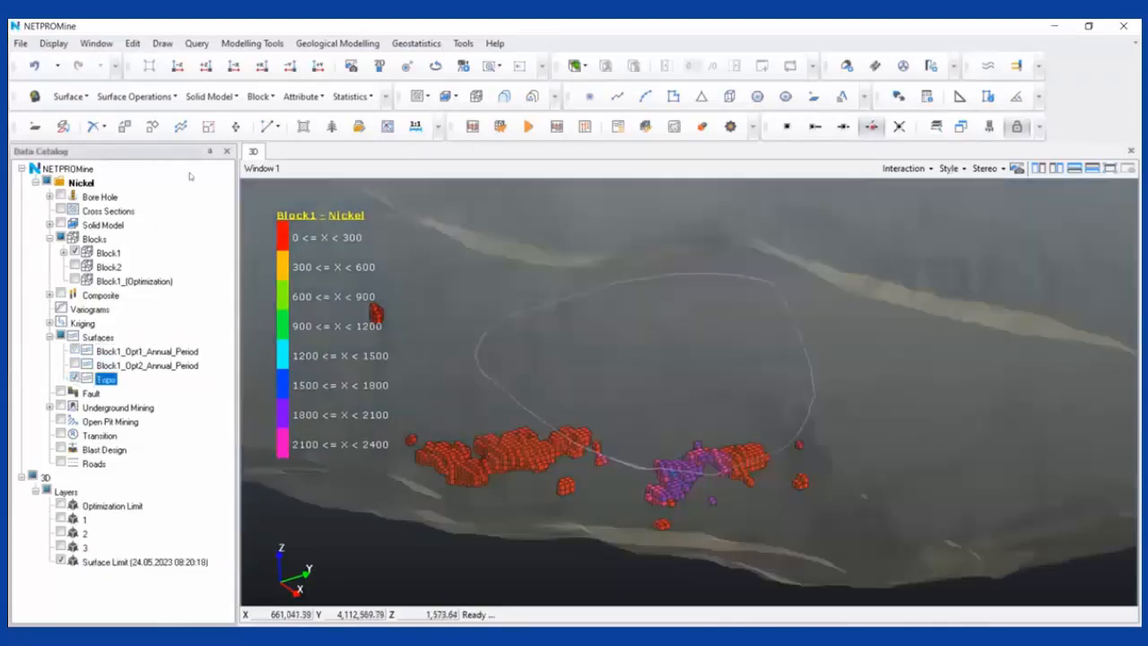
pyautogui.click(177, 66)
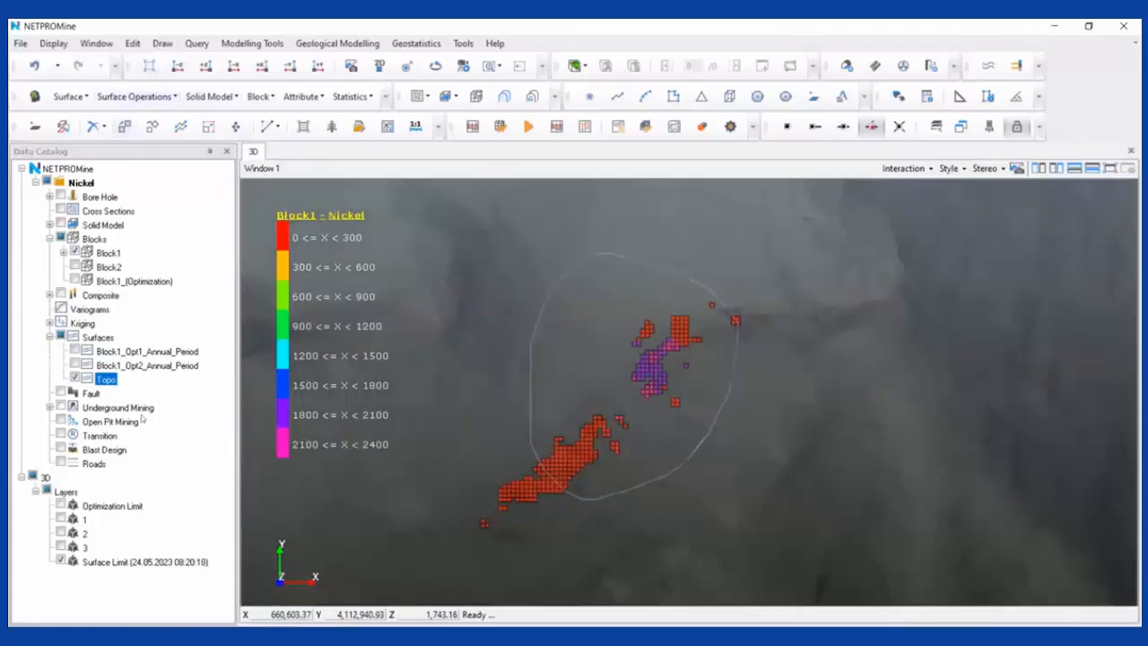
# Snap the extracted pit boundary line onto the Topo model
pyautogui.click(135, 96)
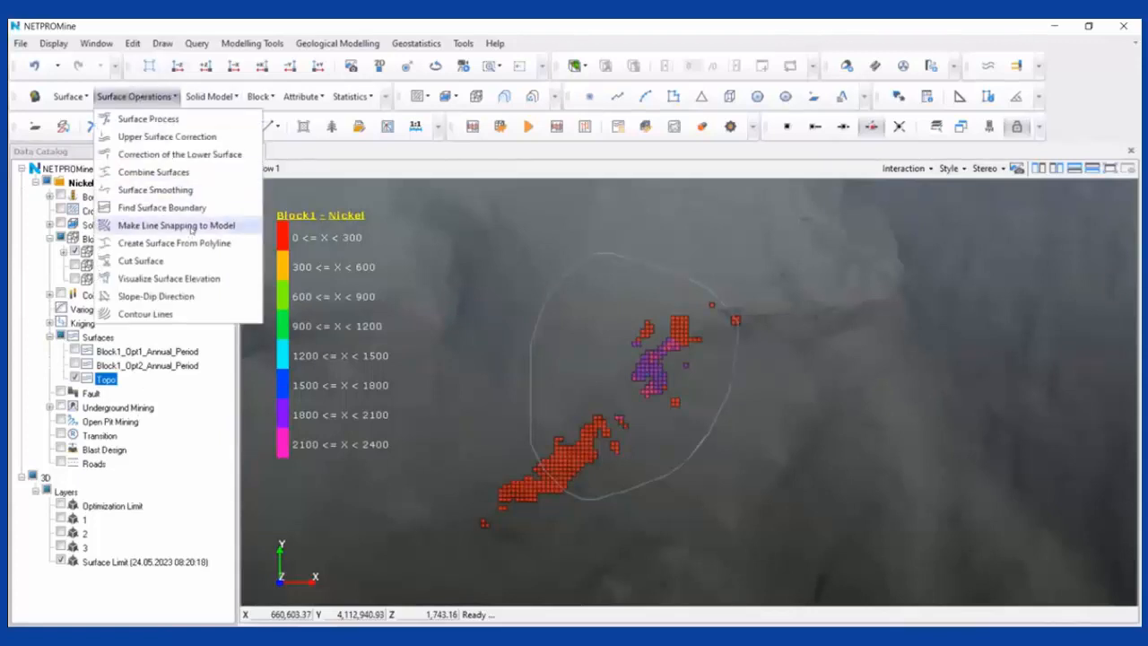
pyautogui.click(191, 226)
pyautogui.click(529, 349)
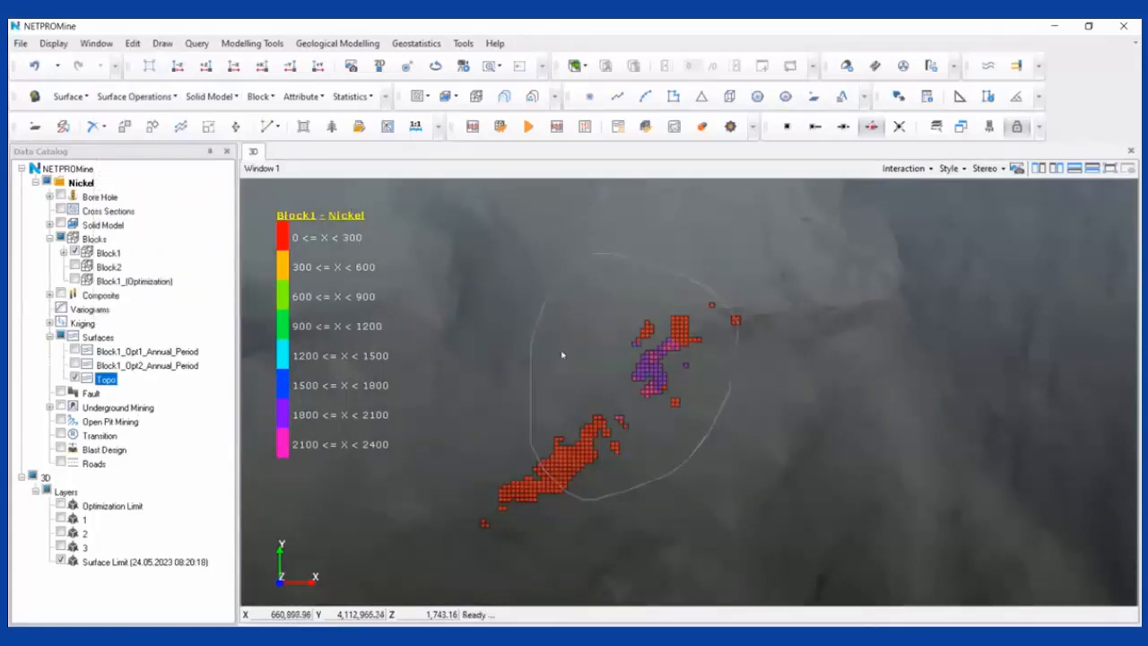
pyautogui.scroll(1, 562, 355)
pyautogui.moveTo(563, 355); pyautogui.dragTo(628, 346, button='middle')
# Create a new open pit design under Open Pit Mining
pyautogui.click(171, 422)
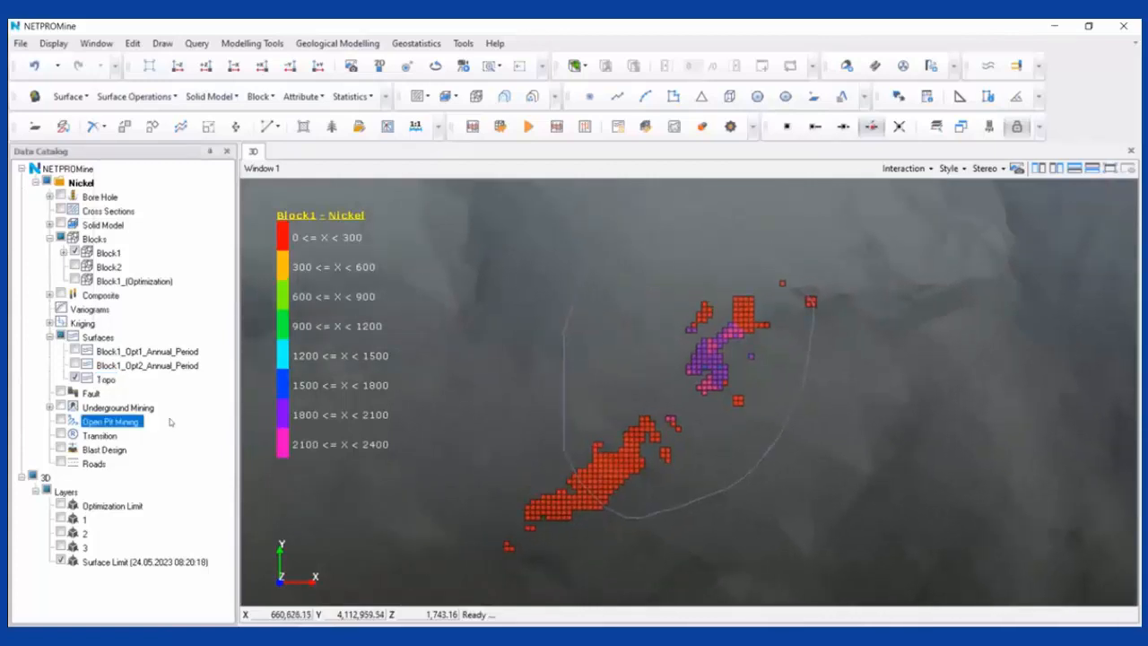
pyautogui.rightClick(170, 421)
pyautogui.click(183, 449)
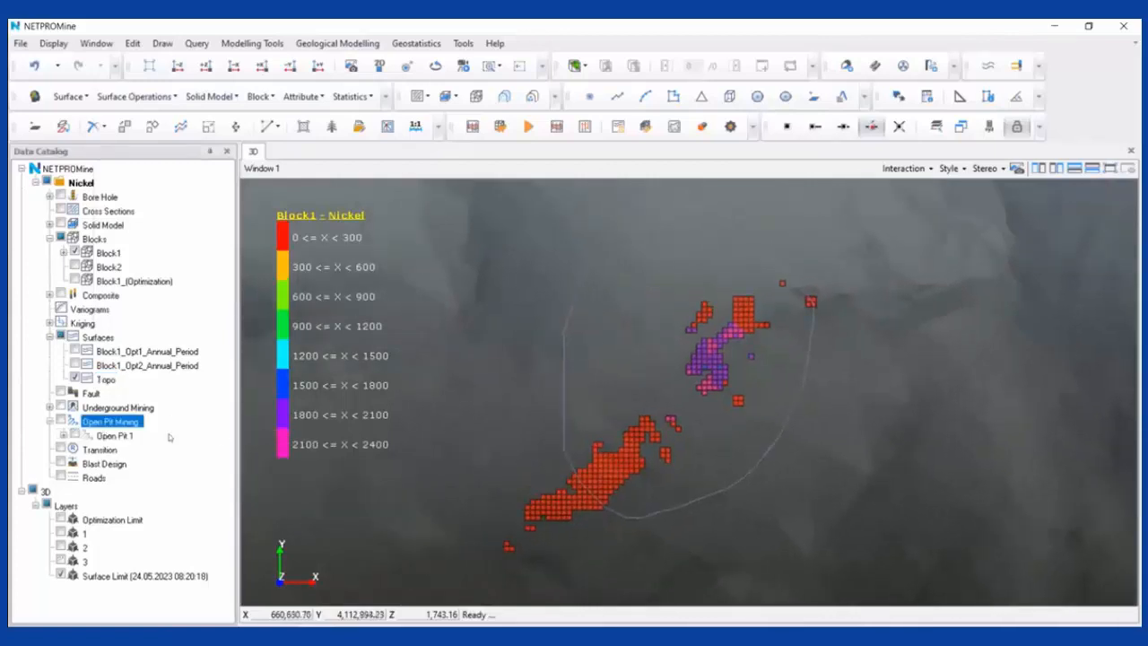
# Assign the Topo terrain as Open Pit 1's upper surface and make that surface semi-transparent
pyautogui.click(171, 451)
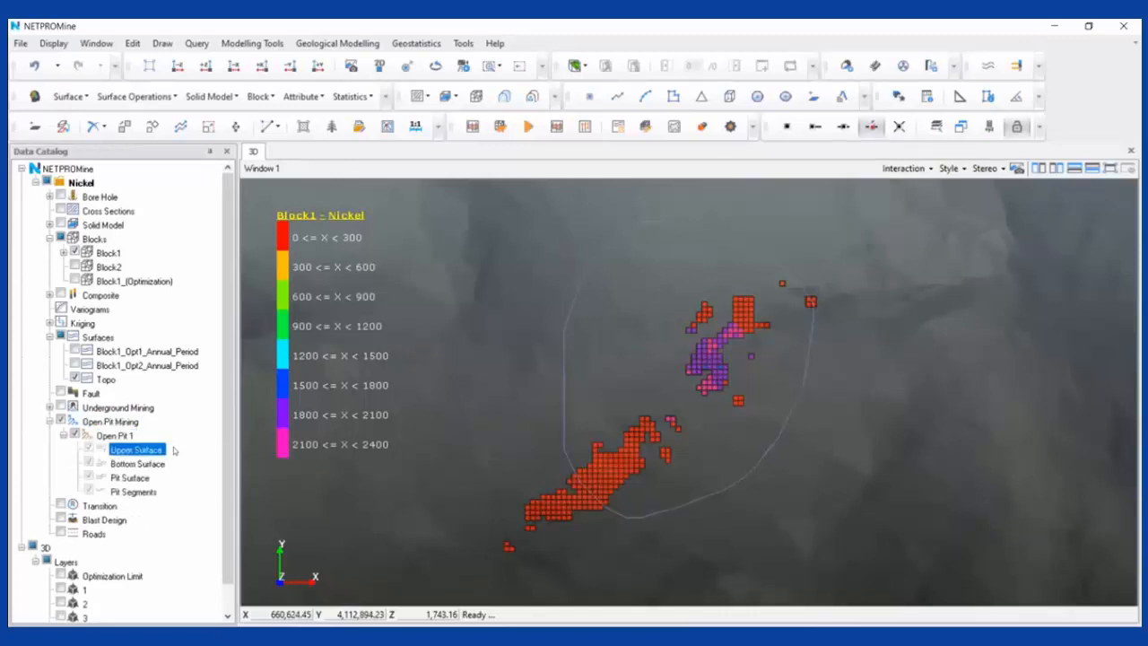
pyautogui.rightClick(171, 450)
pyautogui.click(224, 457)
pyautogui.click(467, 418)
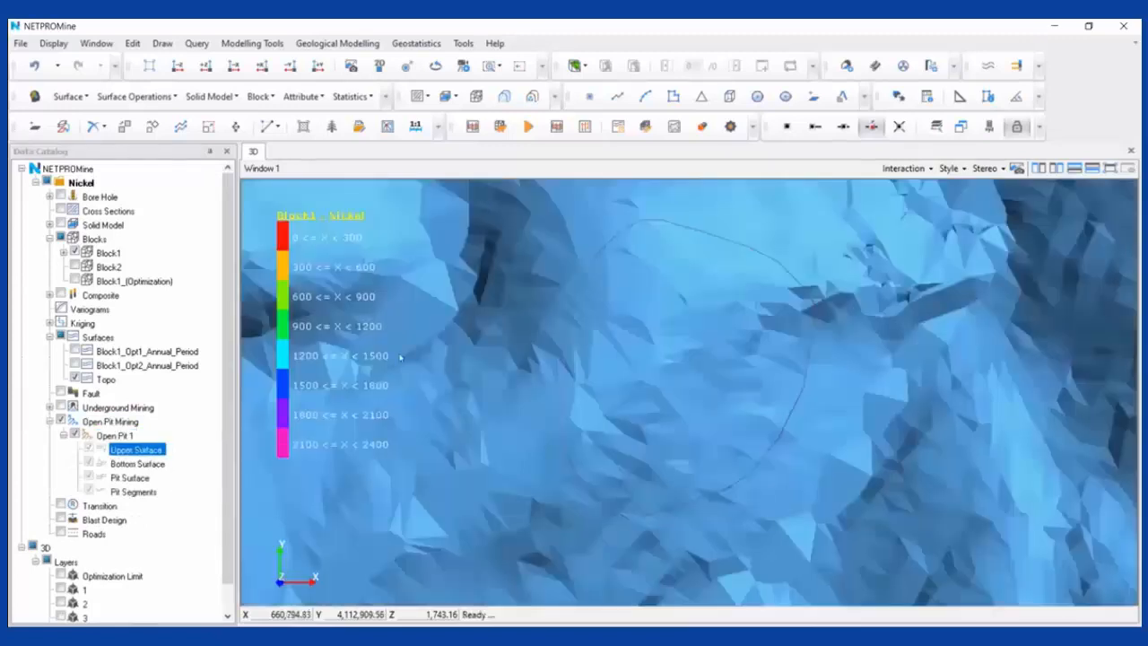
pyautogui.rightClick(164, 451)
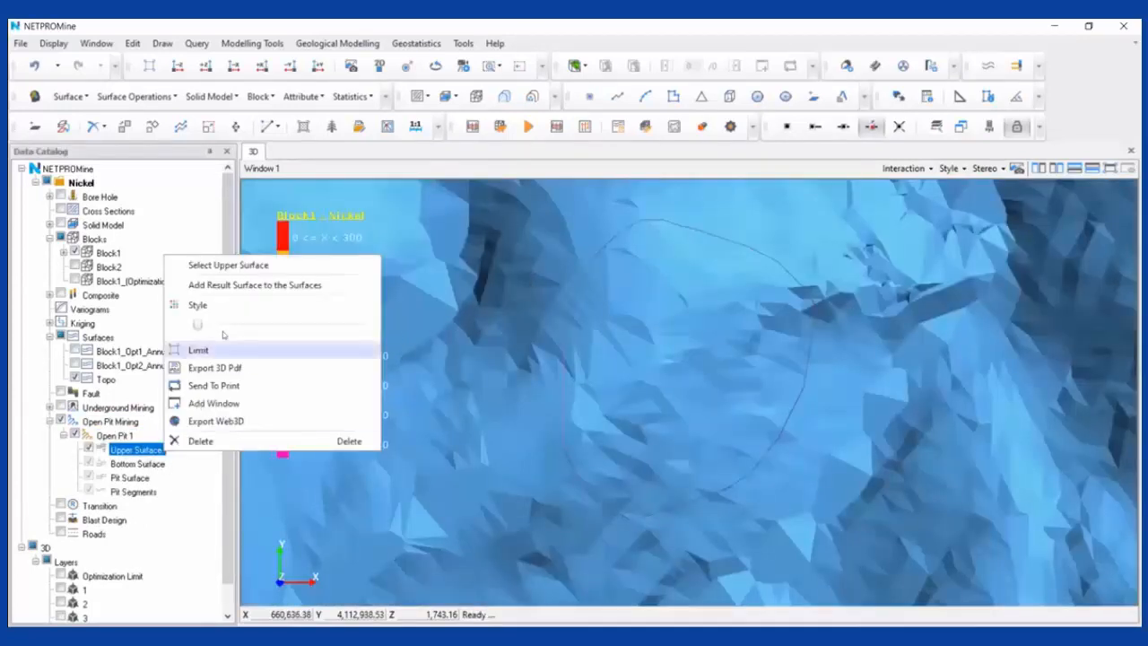
pyautogui.moveTo(197, 326); pyautogui.dragTo(324, 330)
pyautogui.click(122, 442)
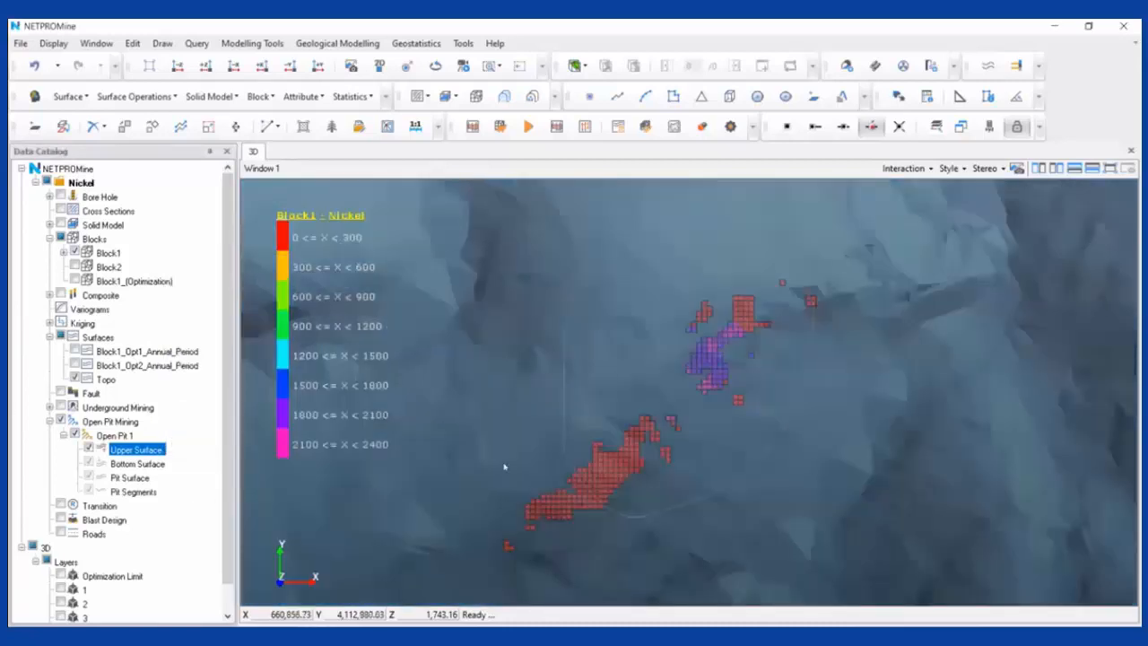
# Add the snapped boundary line to Open Pit 1 as a pit segment, selecting it from the screen
pyautogui.rightClick(157, 493)
pyautogui.moveTo(269, 367)
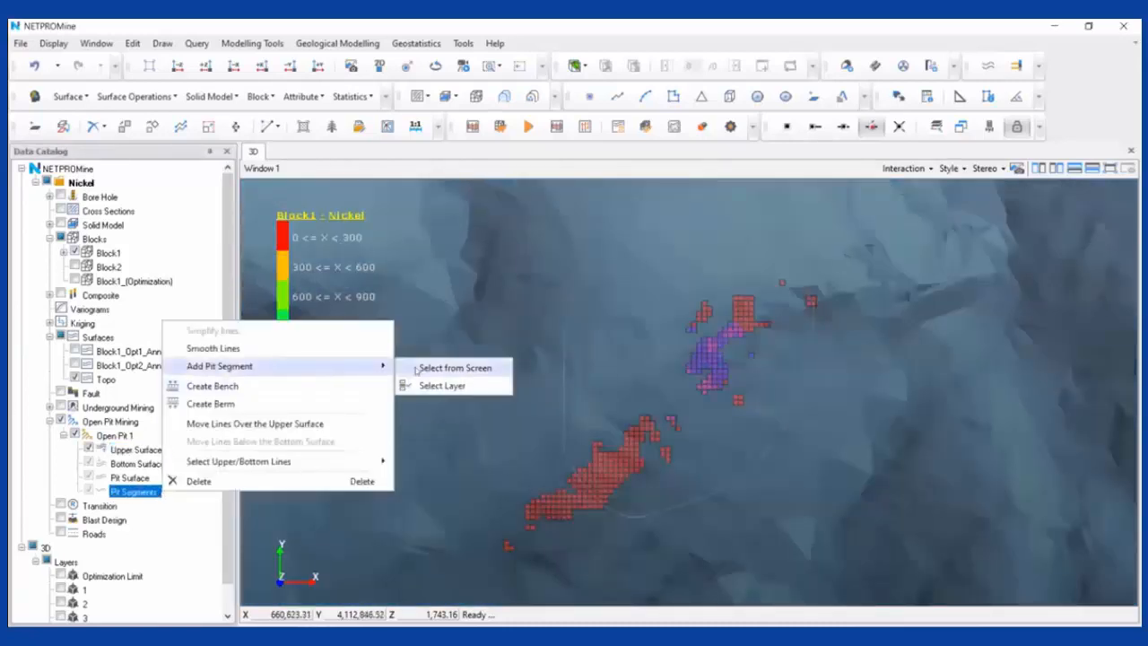
pyautogui.click(458, 371)
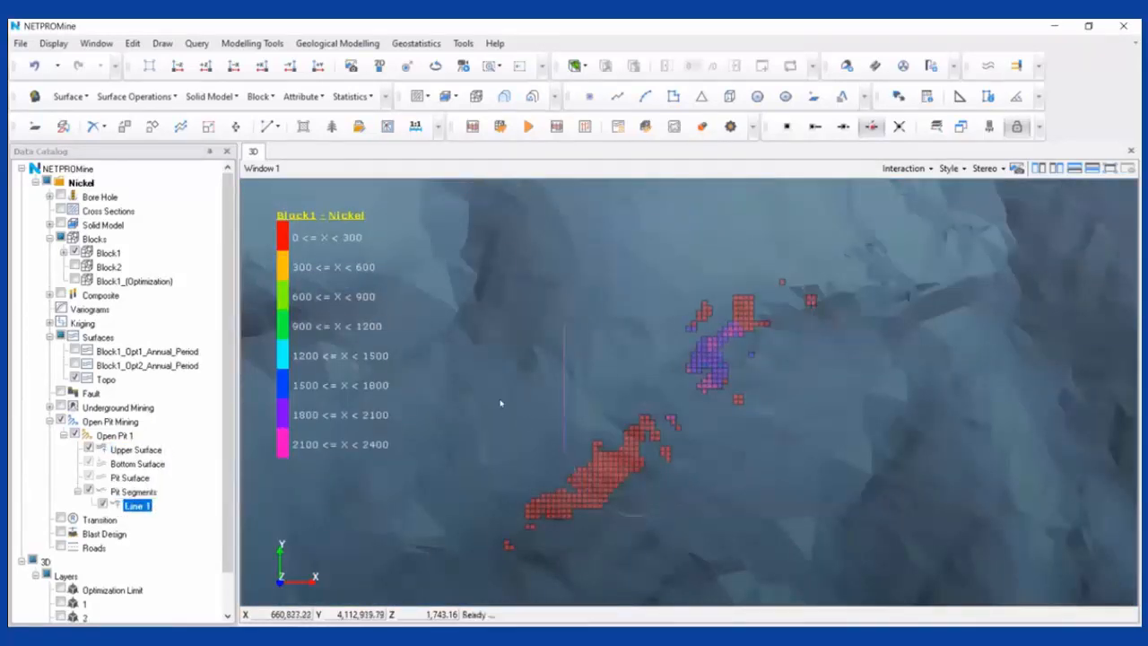
pyautogui.scroll(3, 592, 384)
pyautogui.moveTo(615, 308); pyautogui.dragTo(590, 320, button='middle')
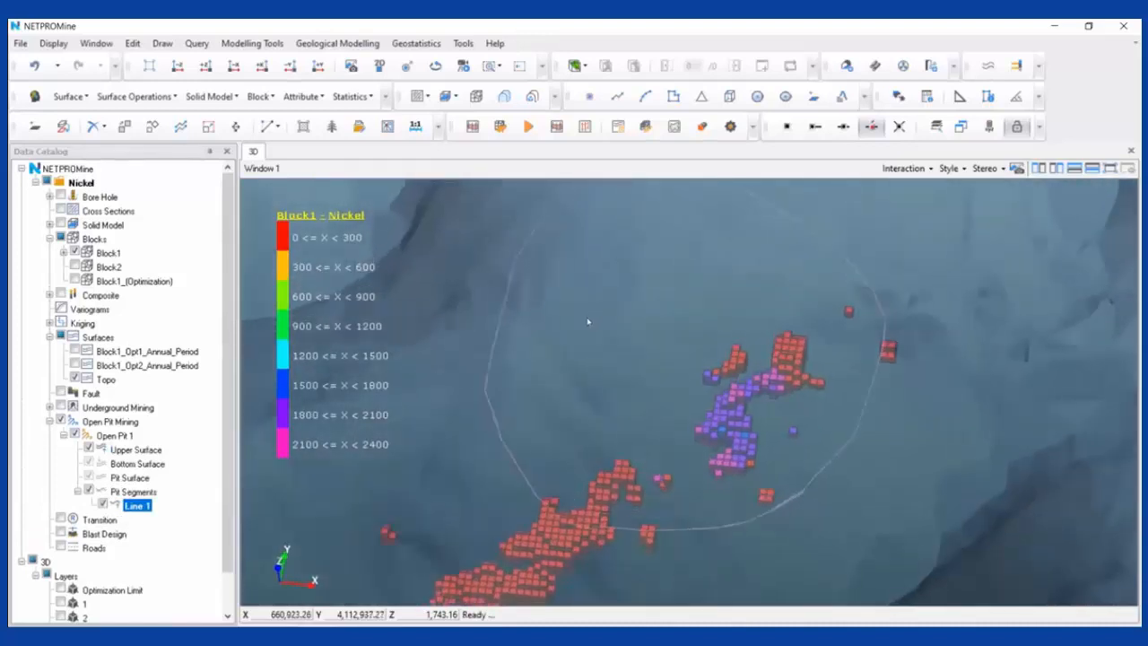
pyautogui.scroll(-1, 648, 355)
pyautogui.moveTo(648, 355); pyautogui.dragTo(650, 386, button='middle')
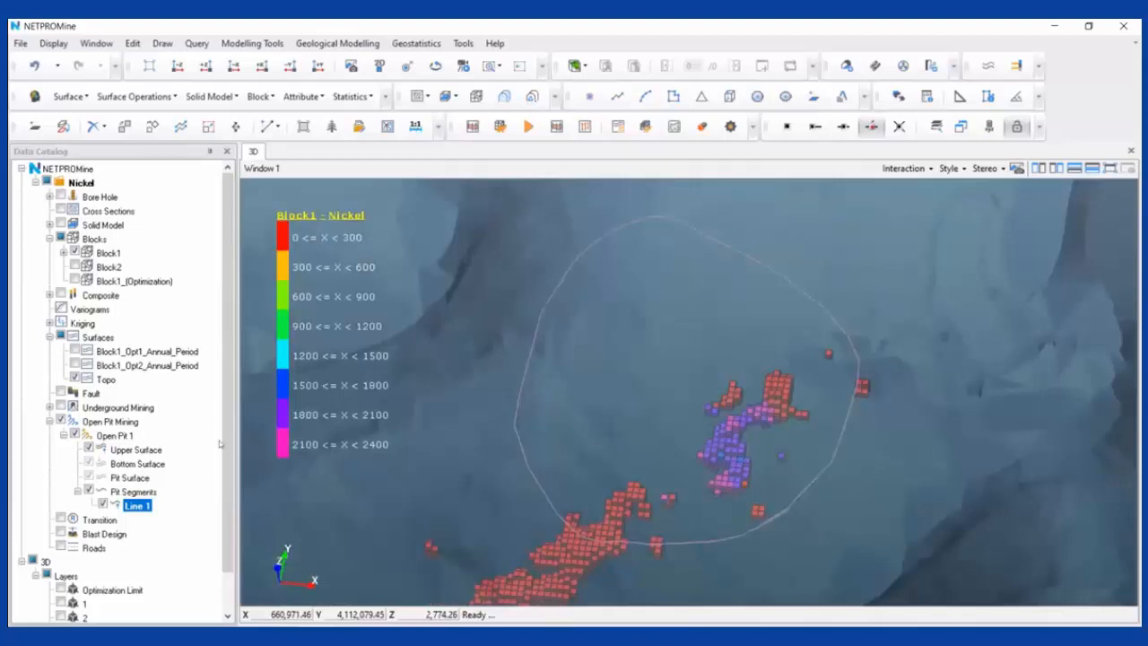
# Set Open Pit 1's default definition to the Fixed Bench Width calculation method with the direction Downwards and Inside
pyautogui.click(126, 436)
pyautogui.scroll(-2, 534, 462)
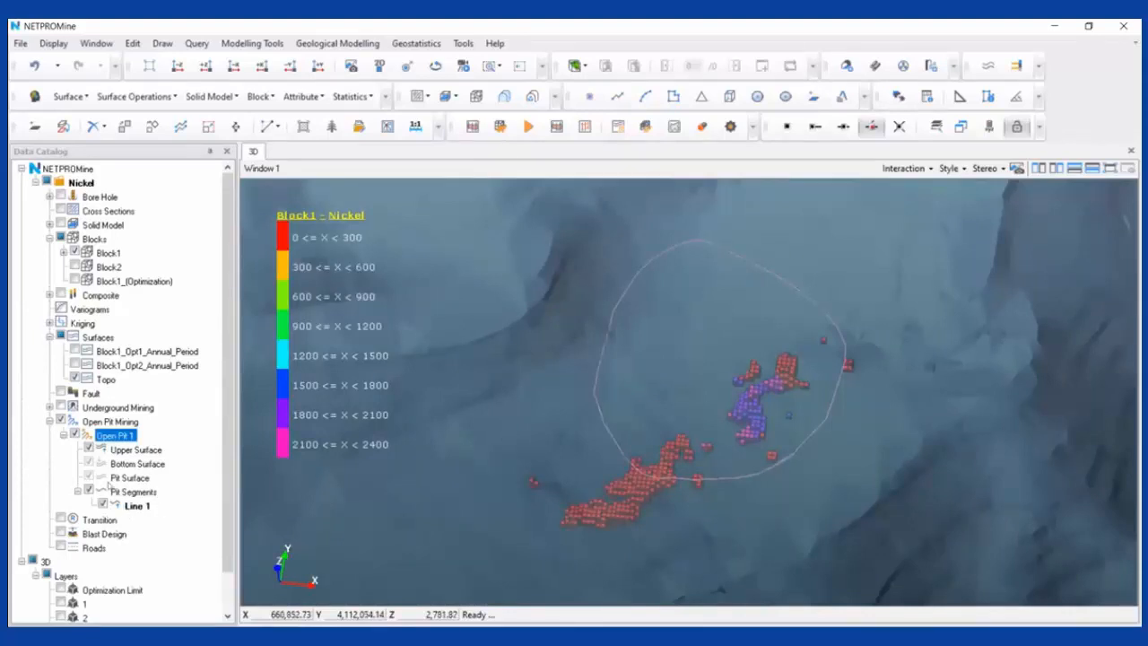
pyautogui.moveTo(613, 443)
pyautogui.mouseDown(button='middle')
pyautogui.moveTo(610, 411)
pyautogui.moveTo(585, 430)
pyautogui.moveTo(599, 442)
pyautogui.mouseUp(button='middle')
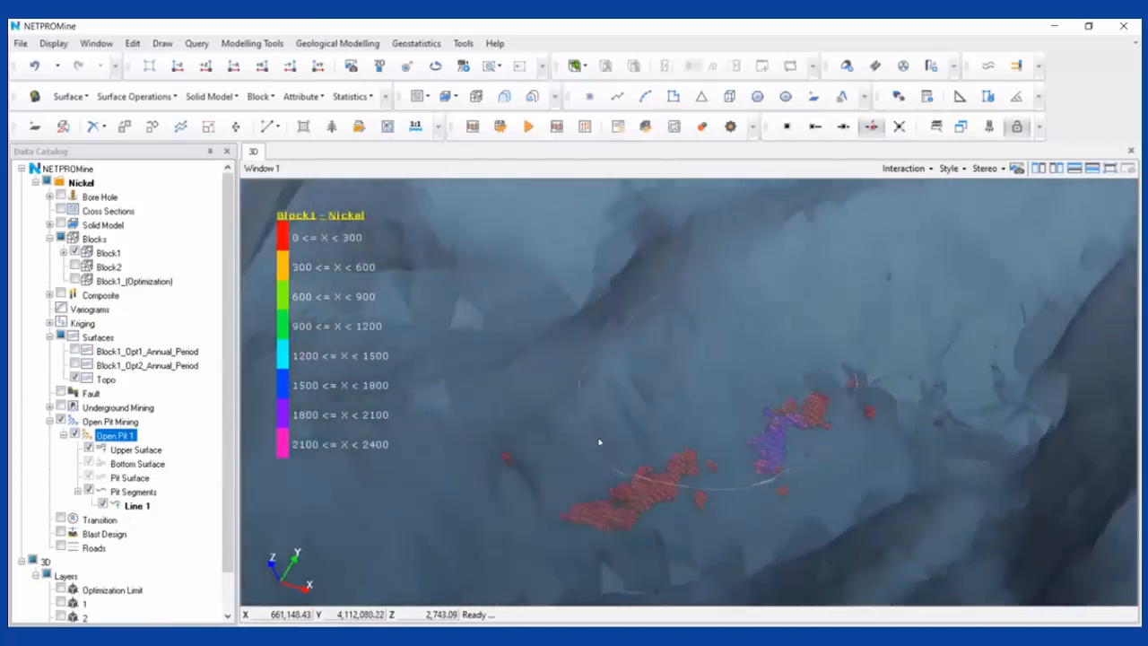
pyautogui.rightClick(154, 437)
pyautogui.click(222, 199)
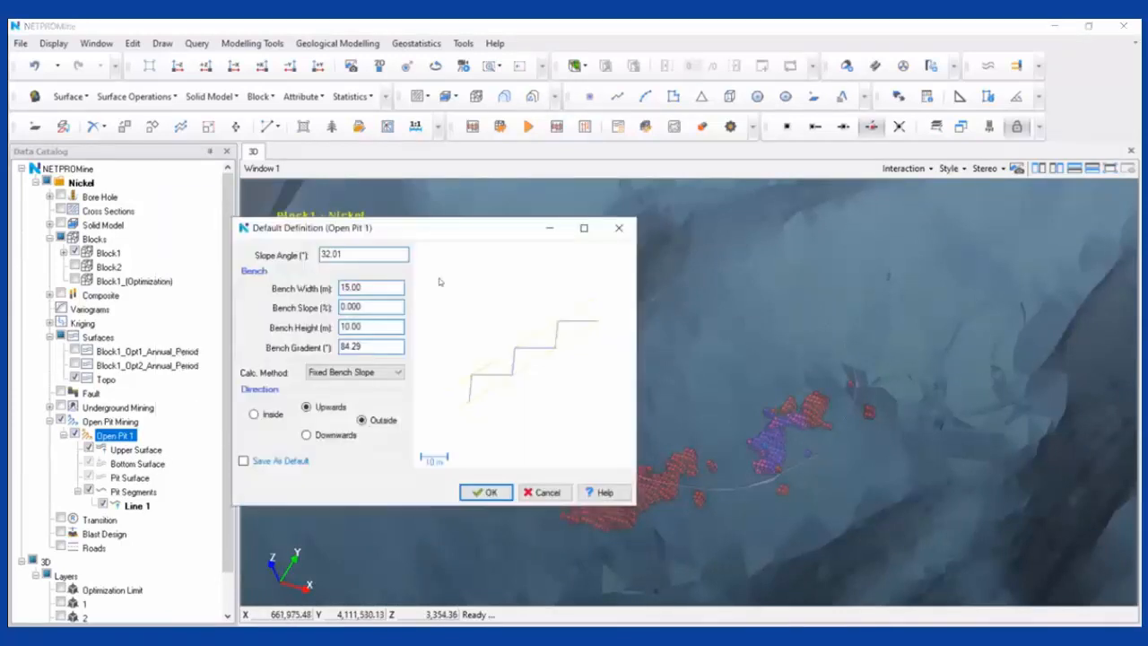
pyautogui.click(373, 375)
pyautogui.click(381, 387)
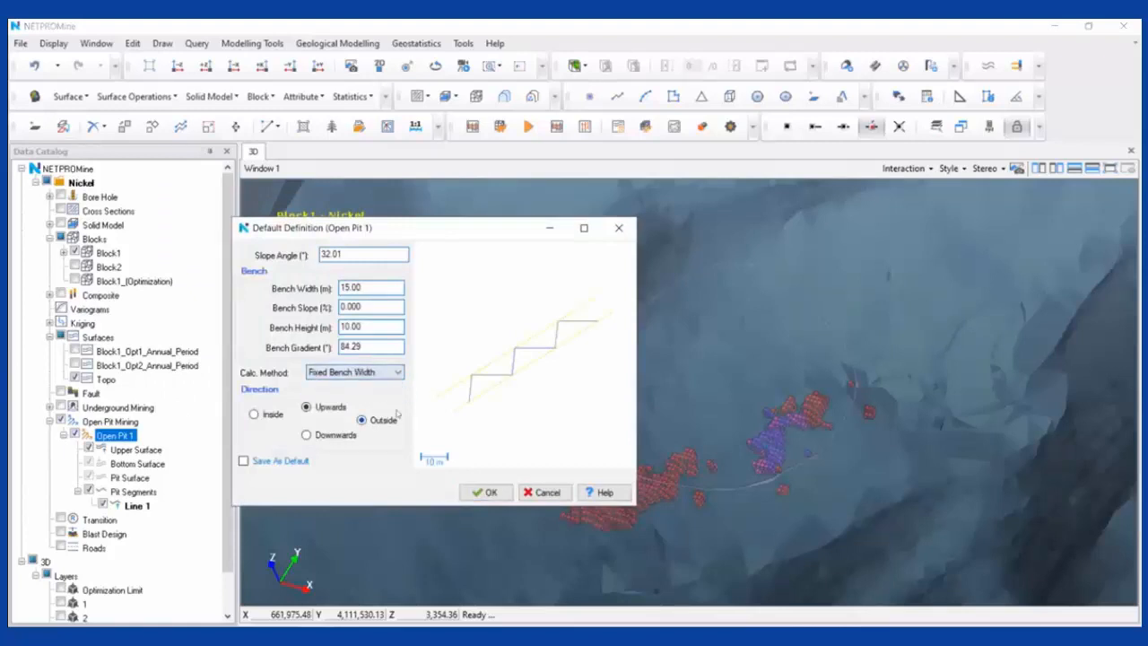
pyautogui.click(346, 438)
pyautogui.click(255, 415)
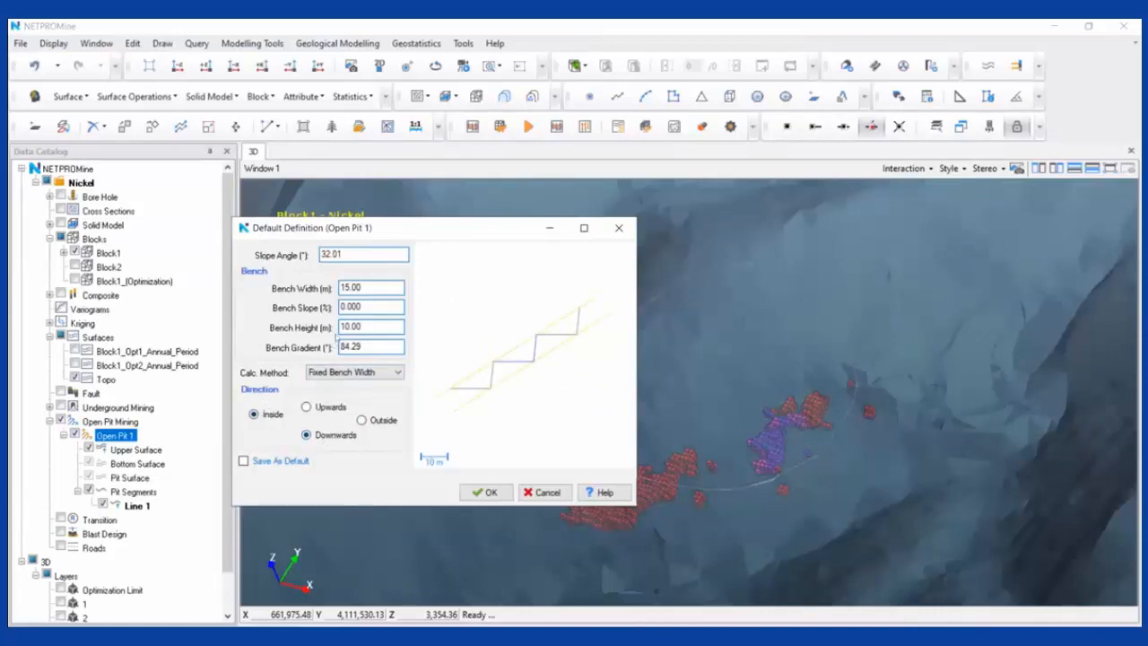
# Set the default bench gradient to 75°, bench height to 15 m and bench width to 10 m, and close the definition
pyautogui.doubleClick(376, 344)
pyautogui.write('75')
pyautogui.doubleClick(371, 327)
pyautogui.write('15')
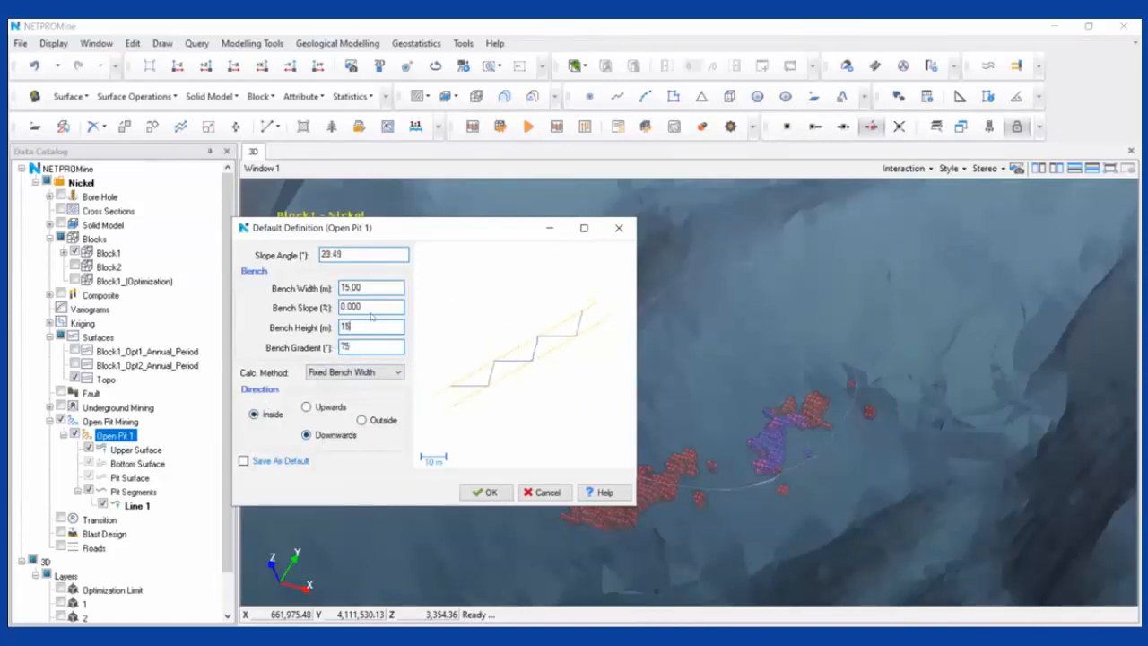
pyautogui.doubleClick(371, 288)
pyautogui.write('10')
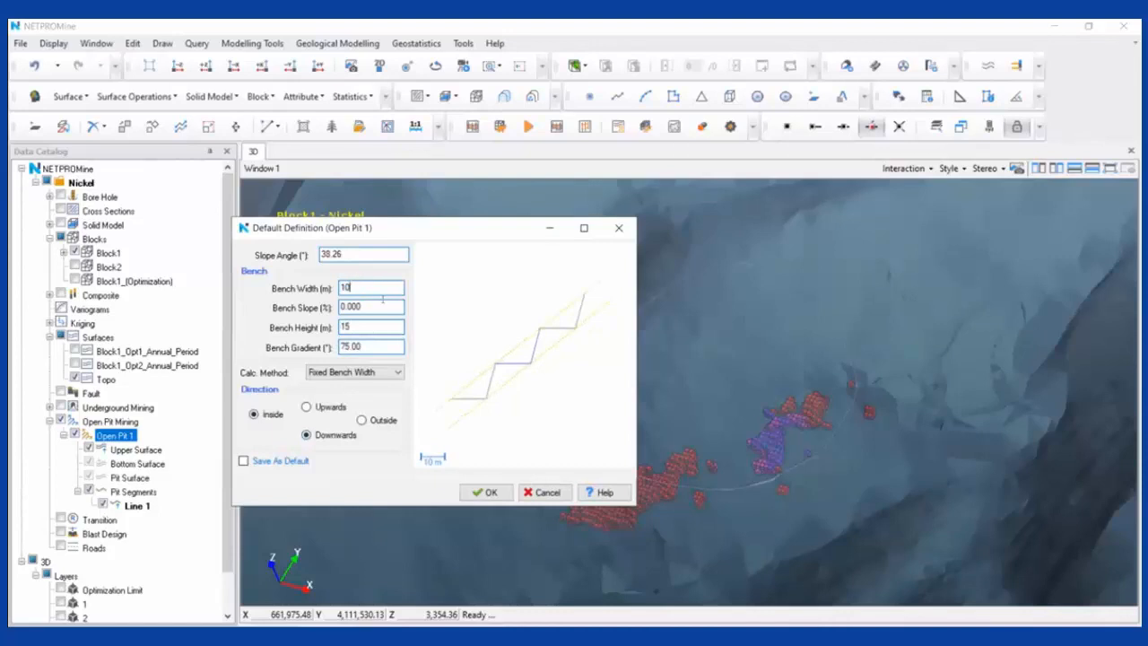
pyautogui.press('Tab')
pyautogui.click(377, 308)
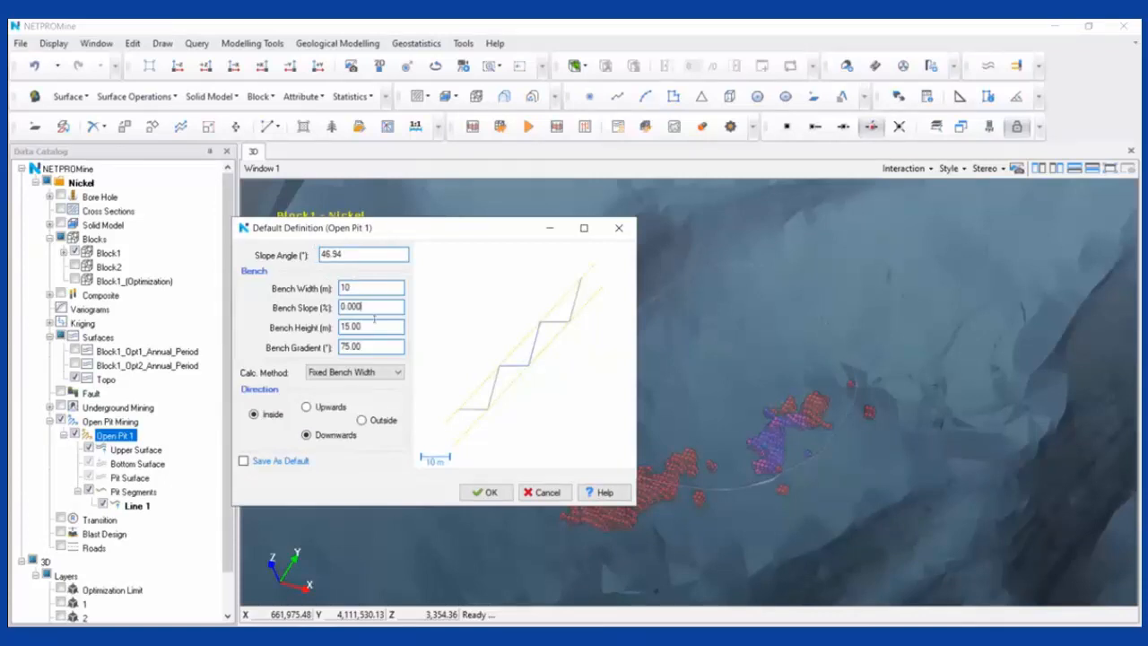
pyautogui.click(356, 254)
pyautogui.click(356, 253)
pyautogui.click(185, 433)
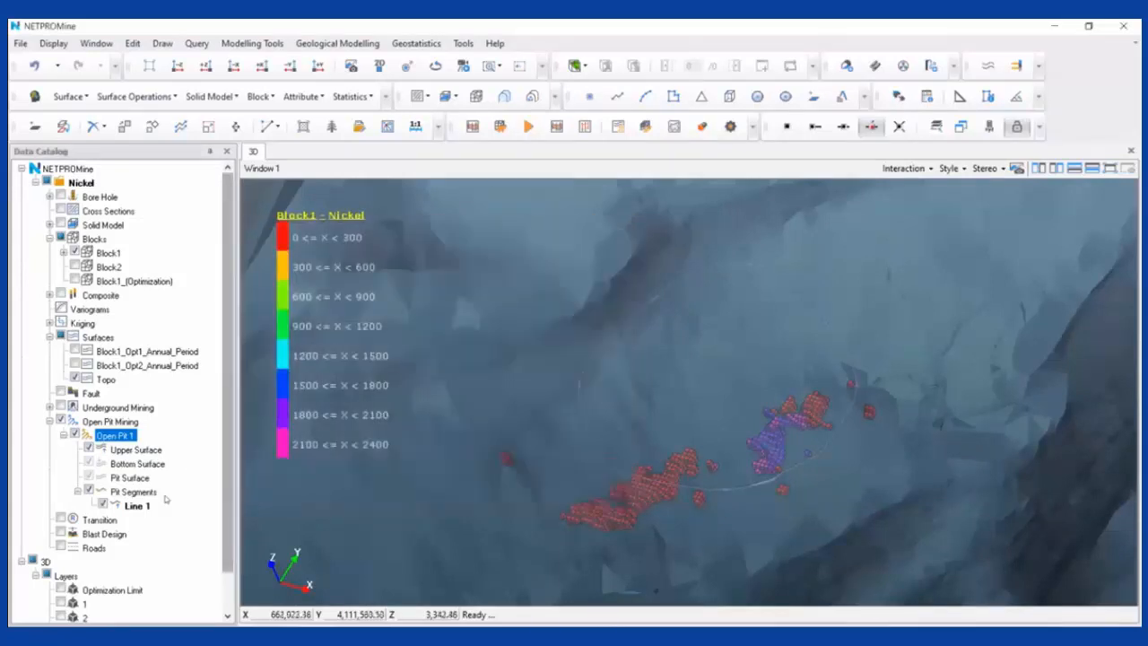
# Define Ramp 1 on Line 1 with a new starting point on the opposite side, width 5 and offset 15
pyautogui.click(168, 505)
pyautogui.rightClick(169, 505)
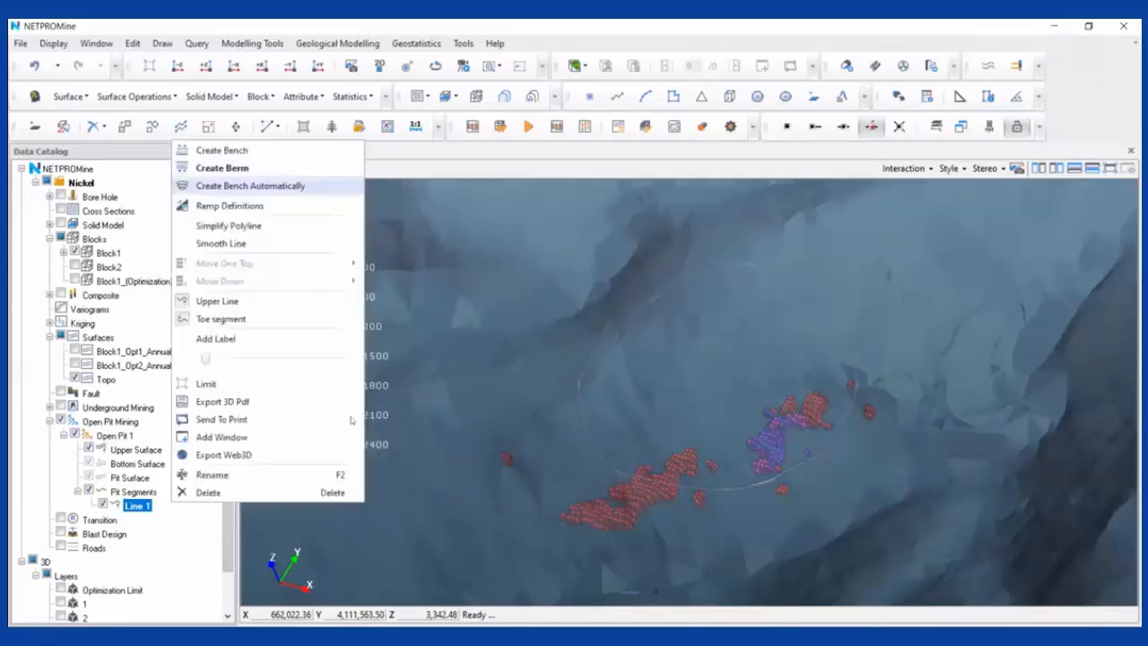
pyautogui.click(233, 206)
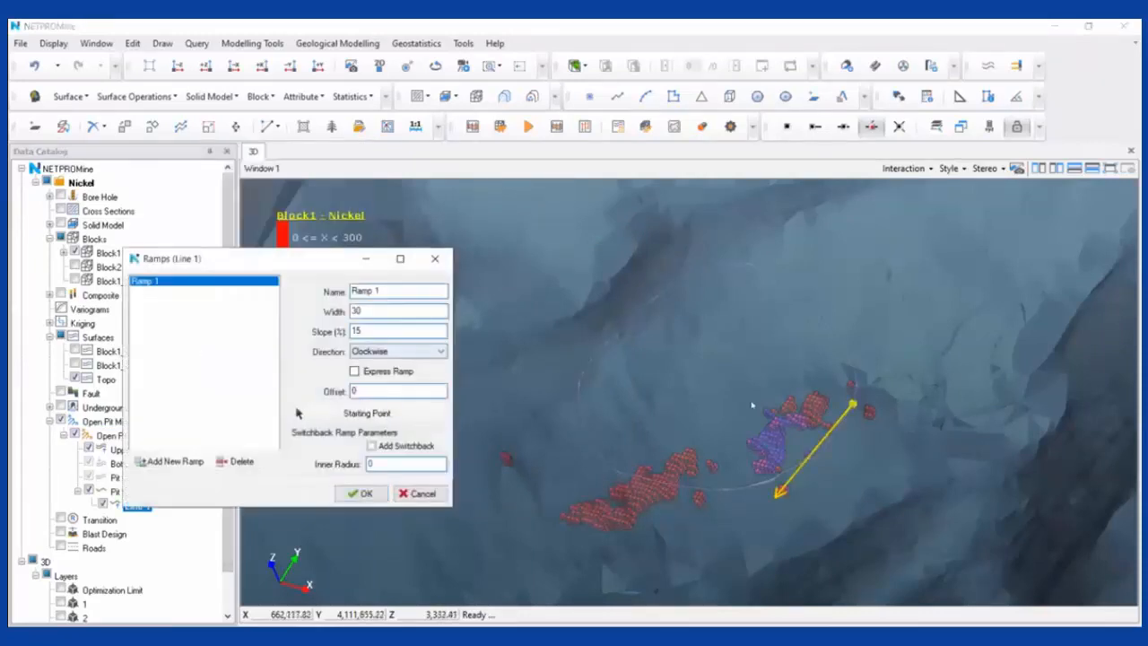
pyautogui.click(301, 412)
pyautogui.click(402, 502)
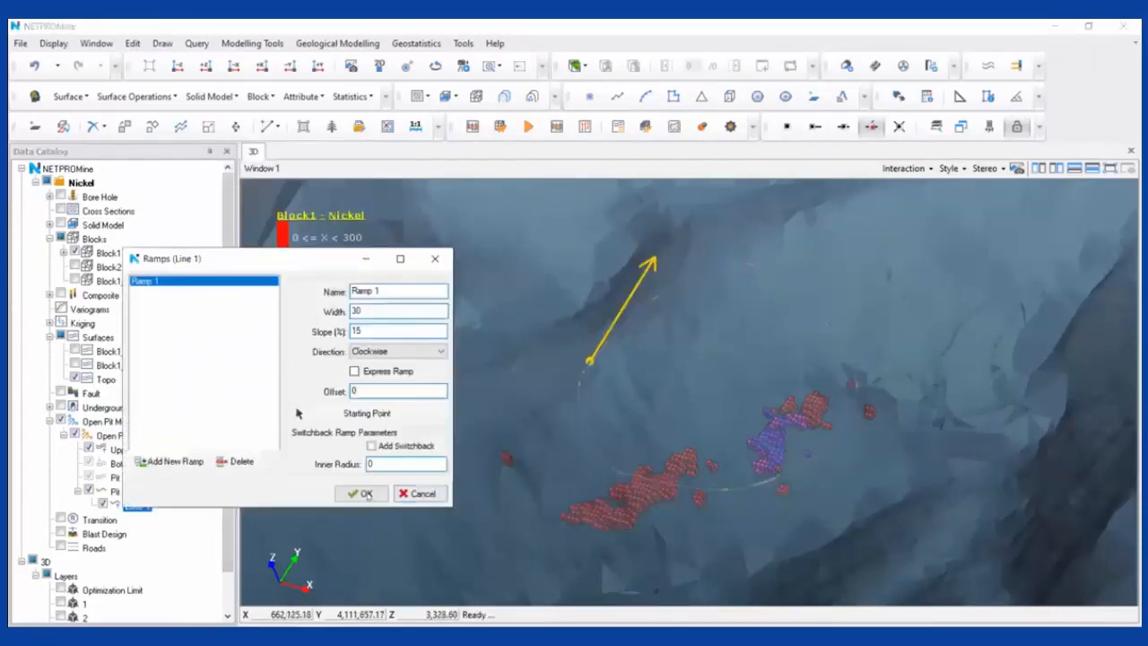
pyautogui.doubleClick(388, 313)
pyautogui.write('5')
pyautogui.doubleClick(387, 389)
pyautogui.write('15')
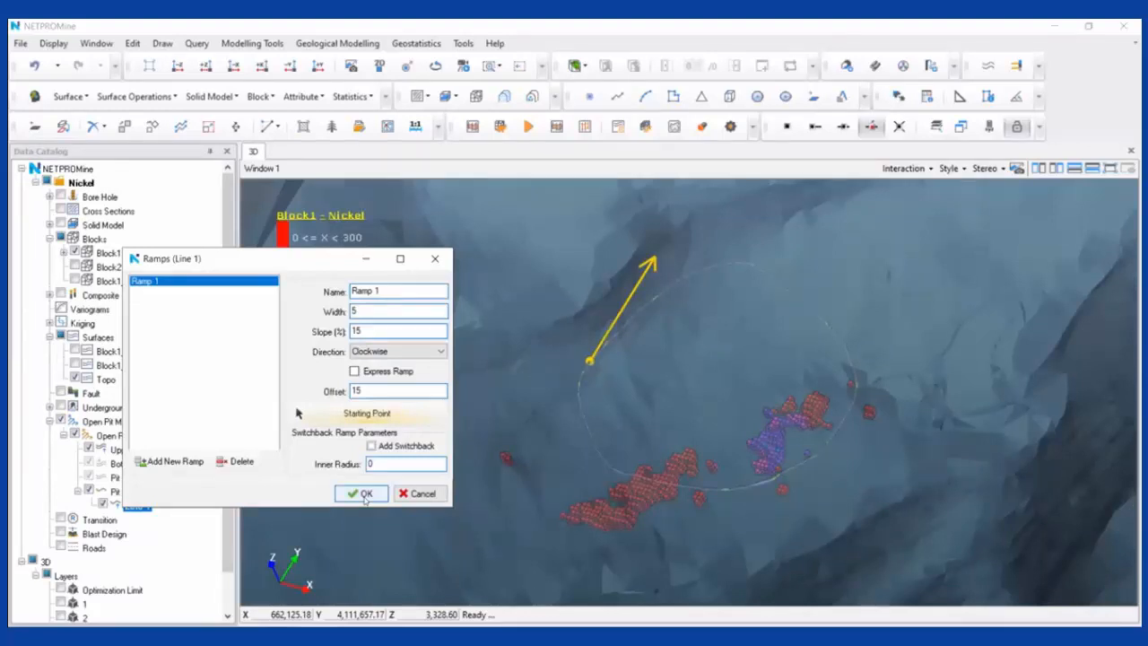
pyautogui.click(364, 494)
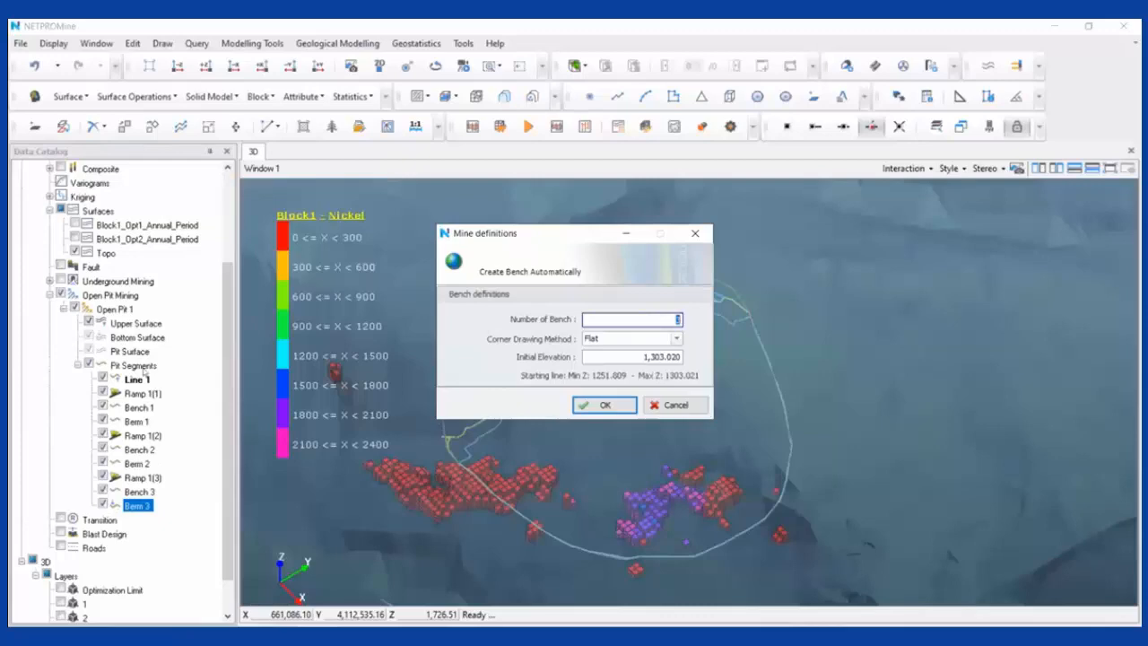
# Create more benches automatically in Open Pit 1 with Flat corners, continuing with two benches from elevation 1,258.020, and close the ramp slope control
pyautogui.press('Return')
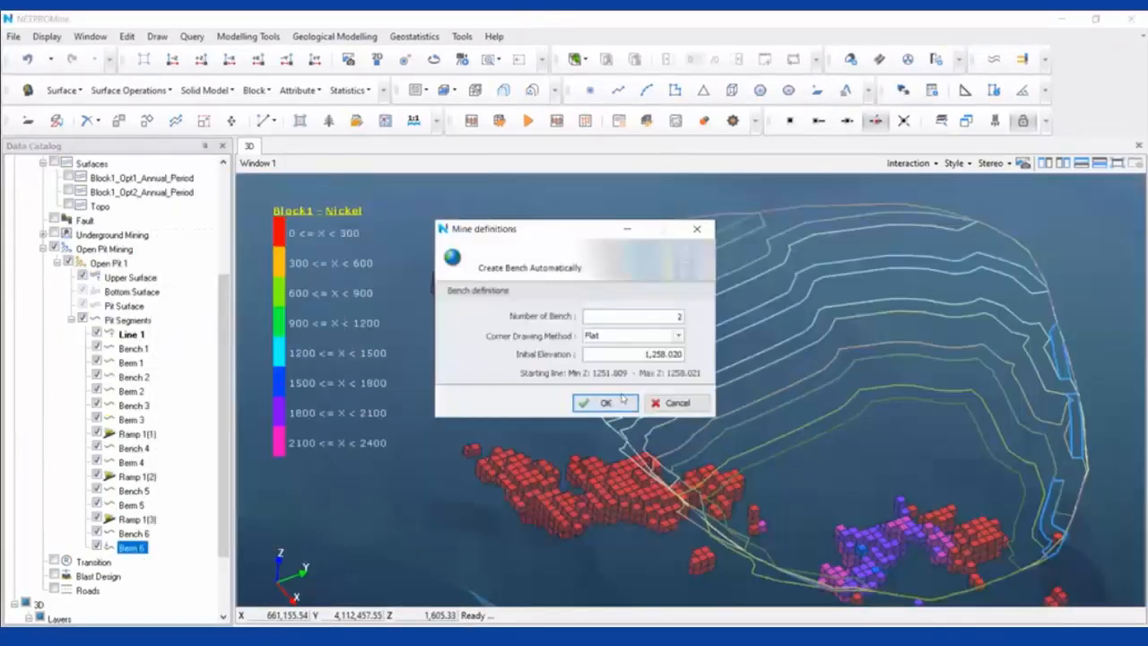
pyautogui.press('Return')
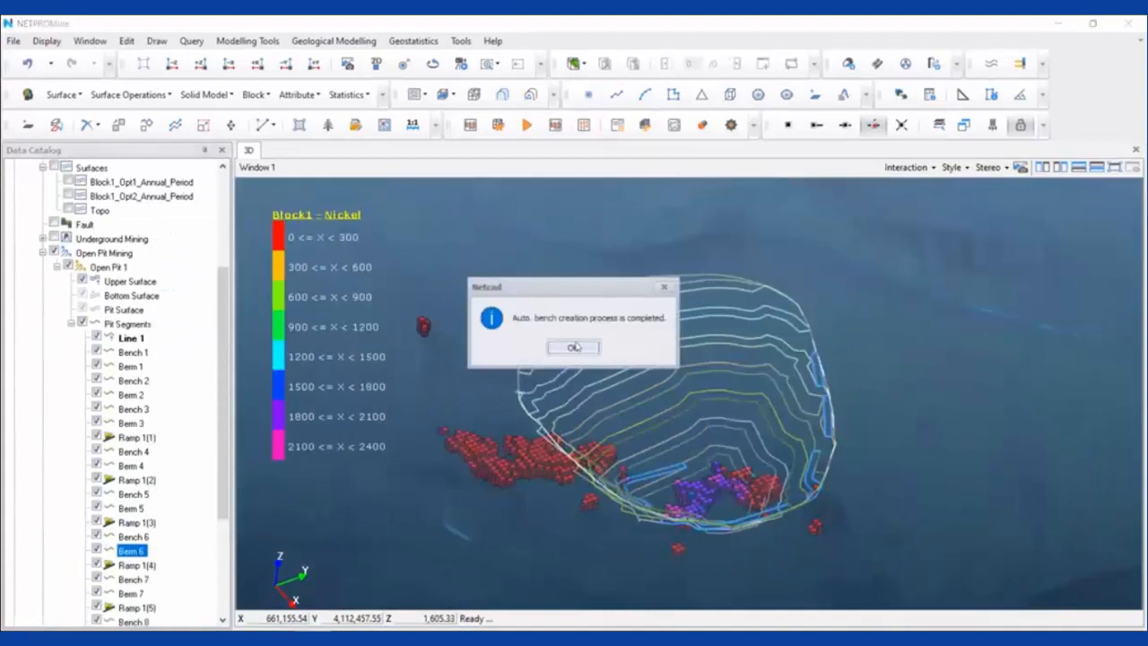
pyautogui.press('Return')
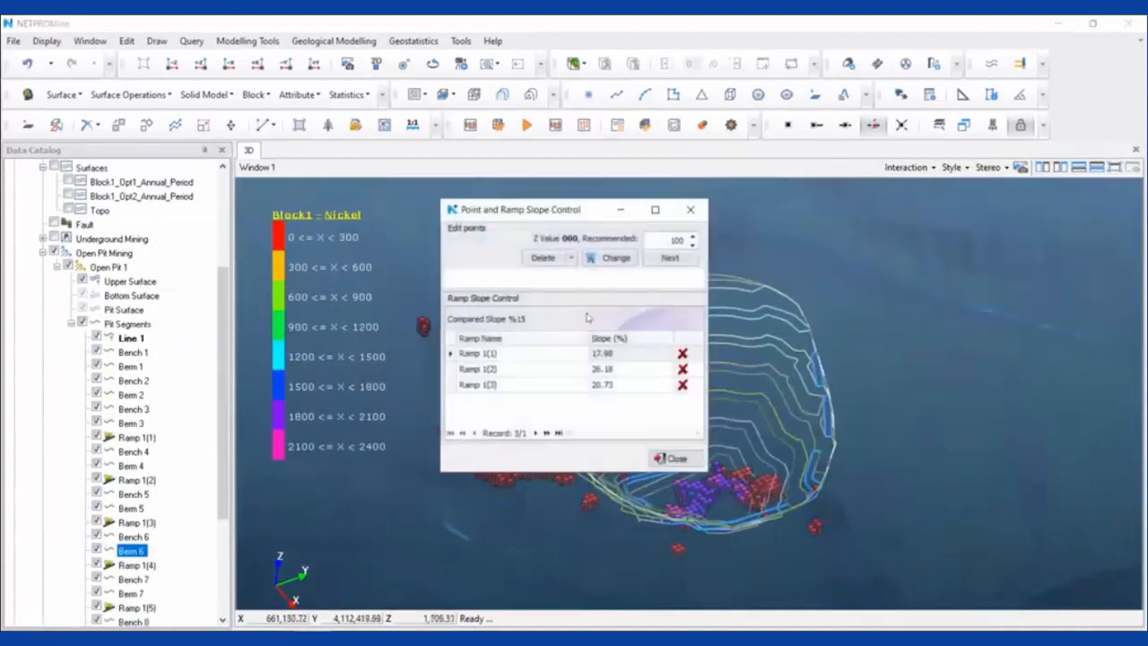
pyautogui.click(691, 210)
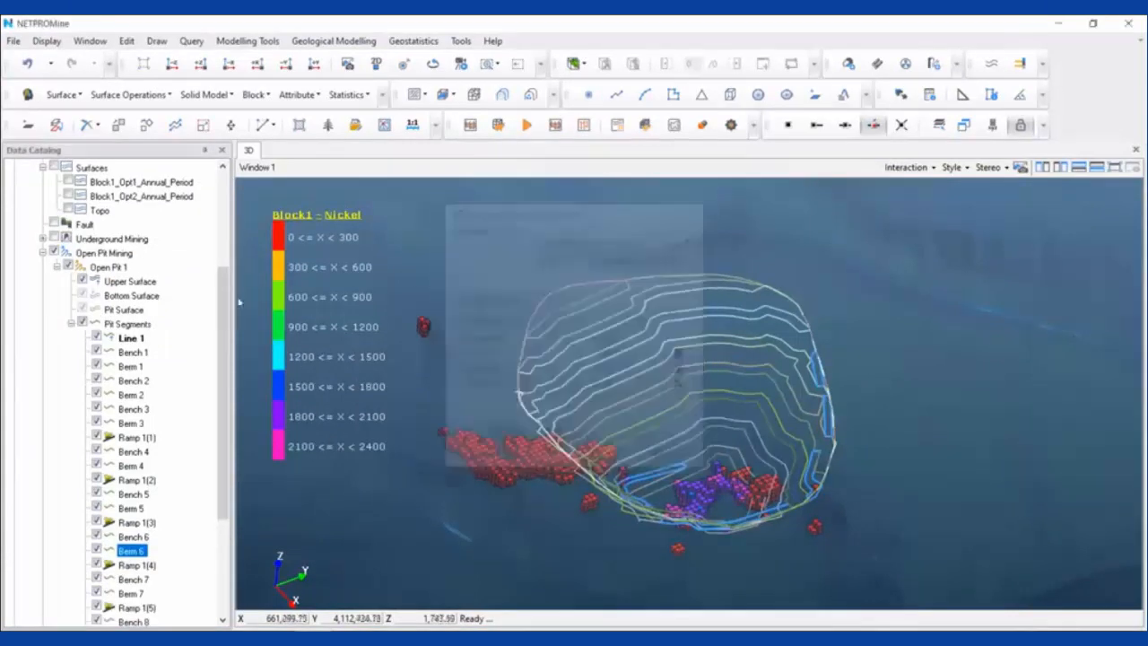
# Generate Open Pit 1's surfaces from its bench, berm and ramp segments and inspect the resulting pit model
pyautogui.rightClick(138, 262)
pyautogui.click(241, 329)
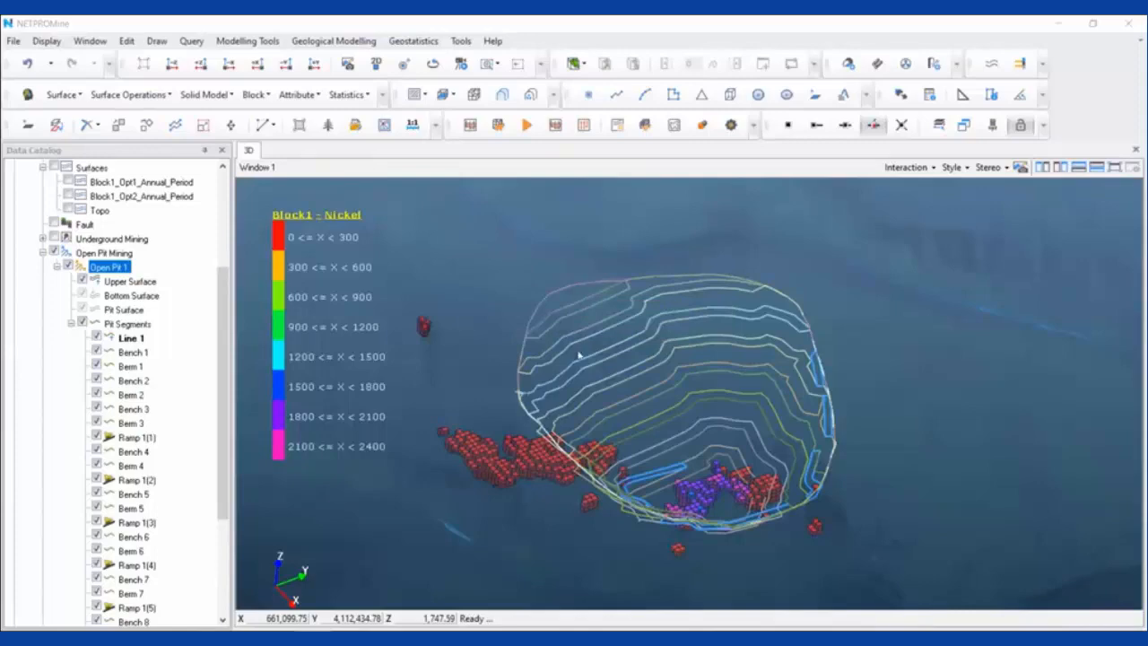
pyautogui.scroll(2, 696, 399)
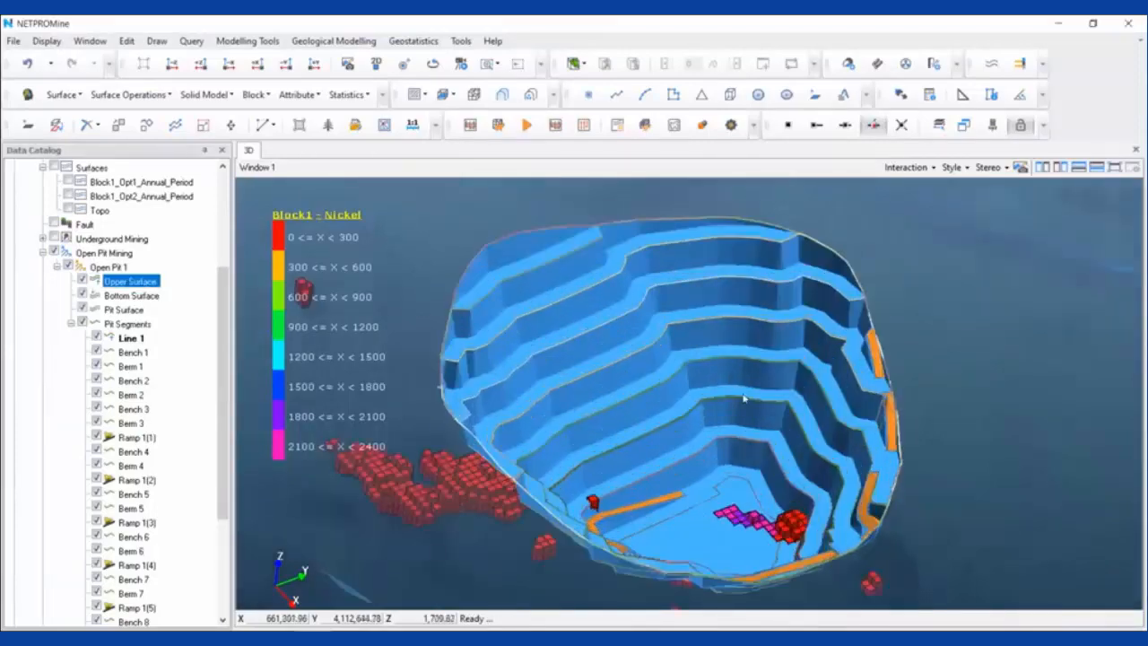
pyautogui.moveTo(739, 323); pyautogui.dragTo(708, 375, button='middle')
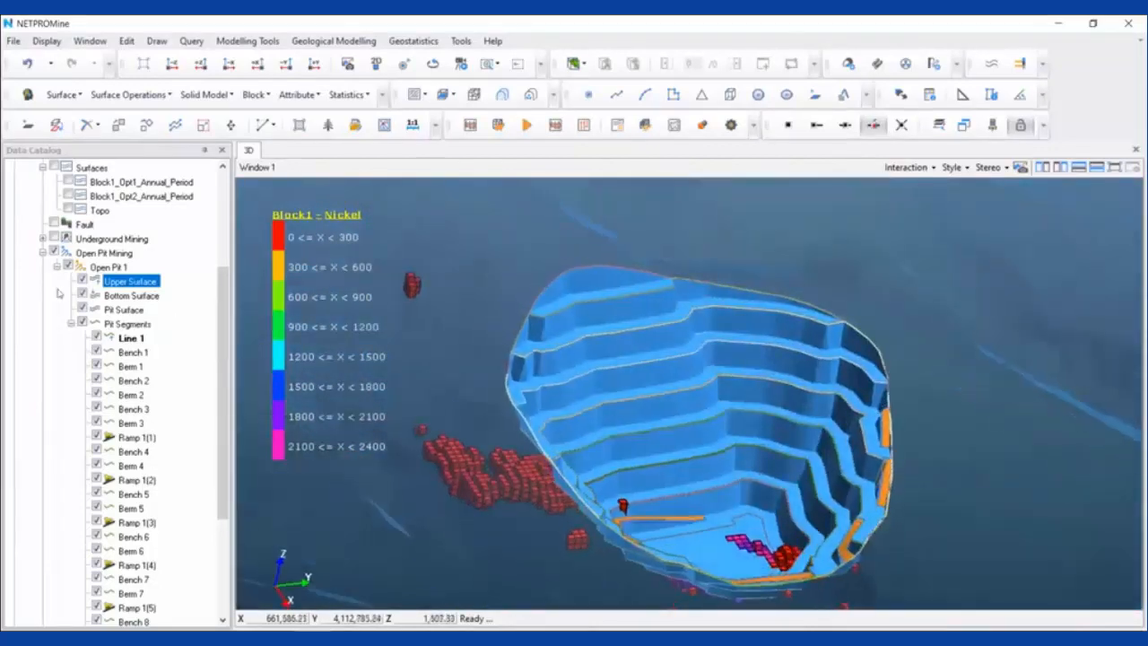
# Show the Block1_Opt2_Annual_Period surface together with the designed pit and compare the two from below
pyautogui.scroll(2, 60, 292)
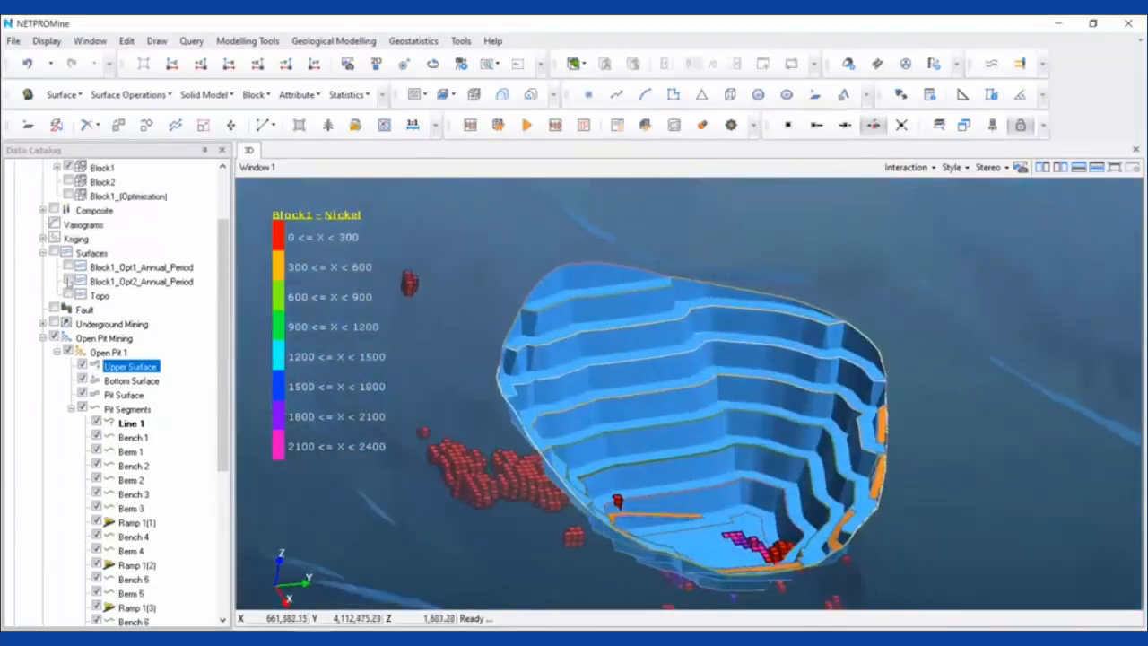
pyautogui.moveTo(819, 321); pyautogui.dragTo(725, 400, button='middle')
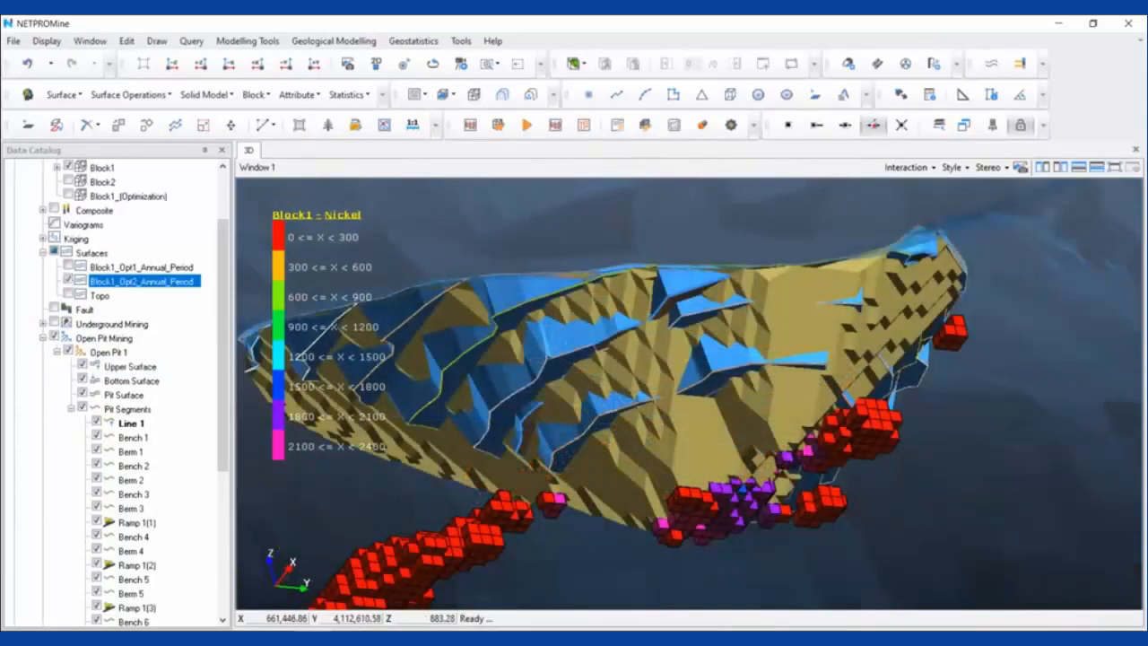